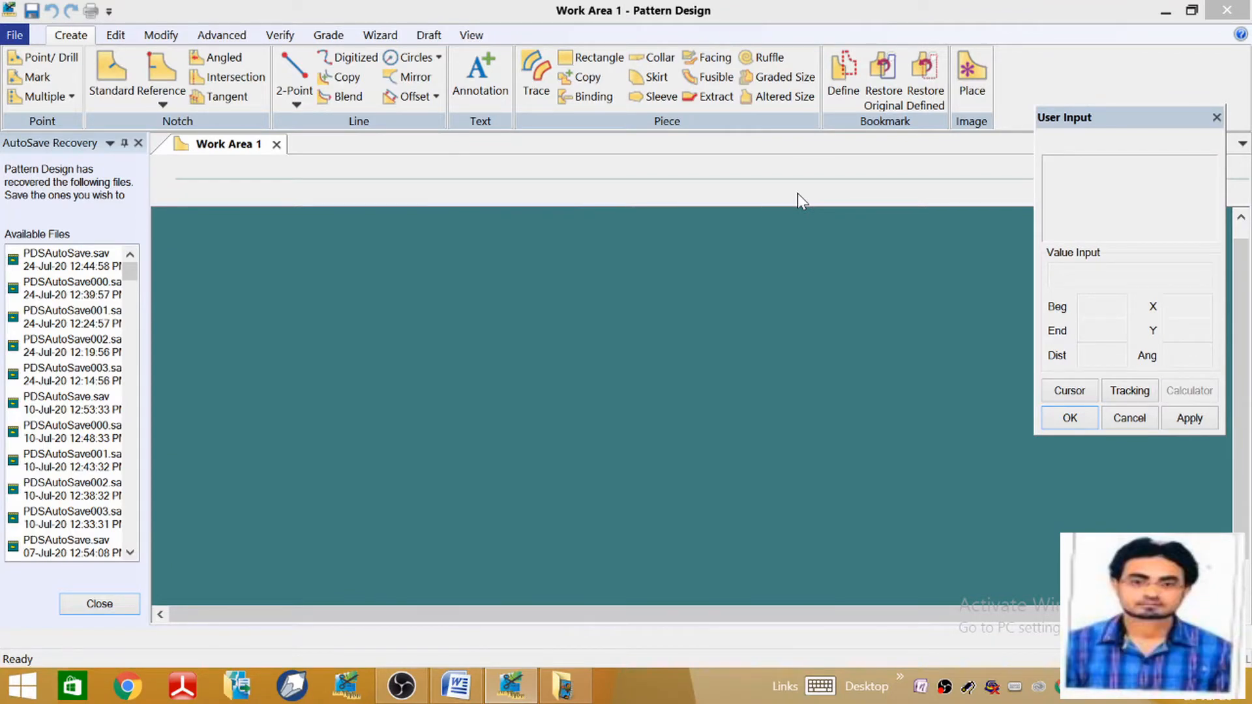
# Switch to Word and review the pants measurements chart, including the side pocket and back welt pocket measurements
pyautogui.click(456, 684)
pyautogui.scroll(-3, 626, 418)
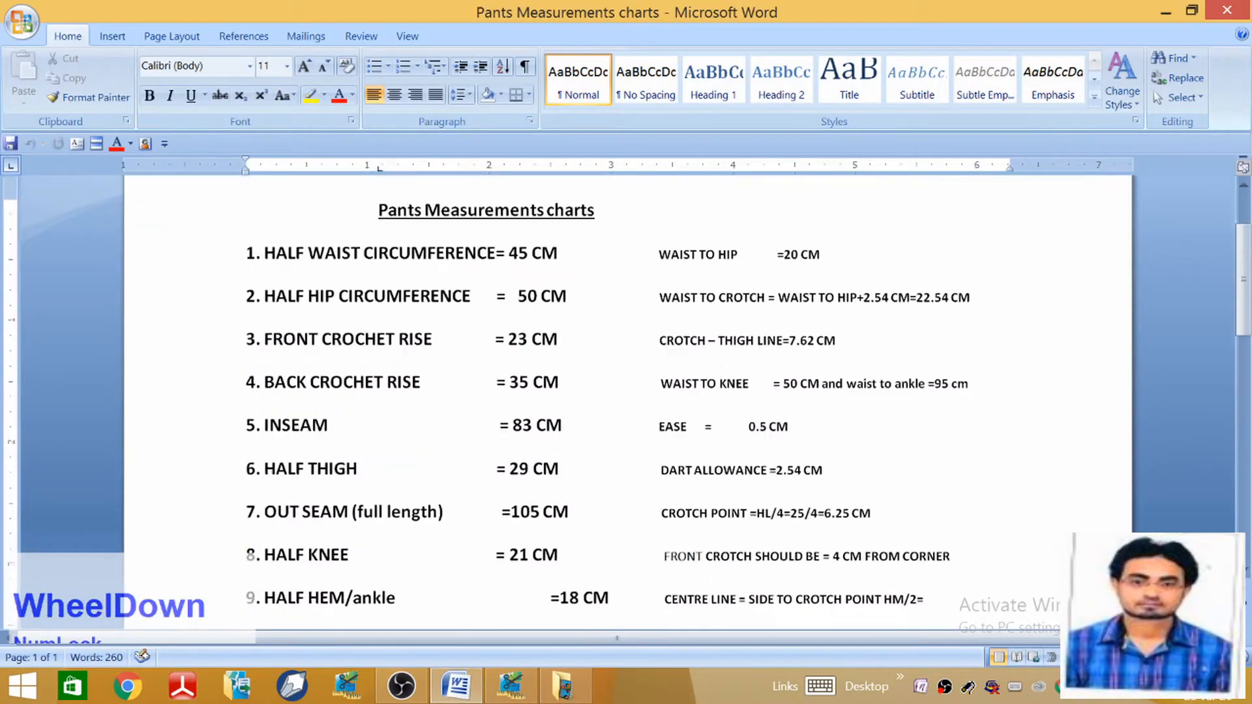
pyautogui.scroll(3, 626, 417)
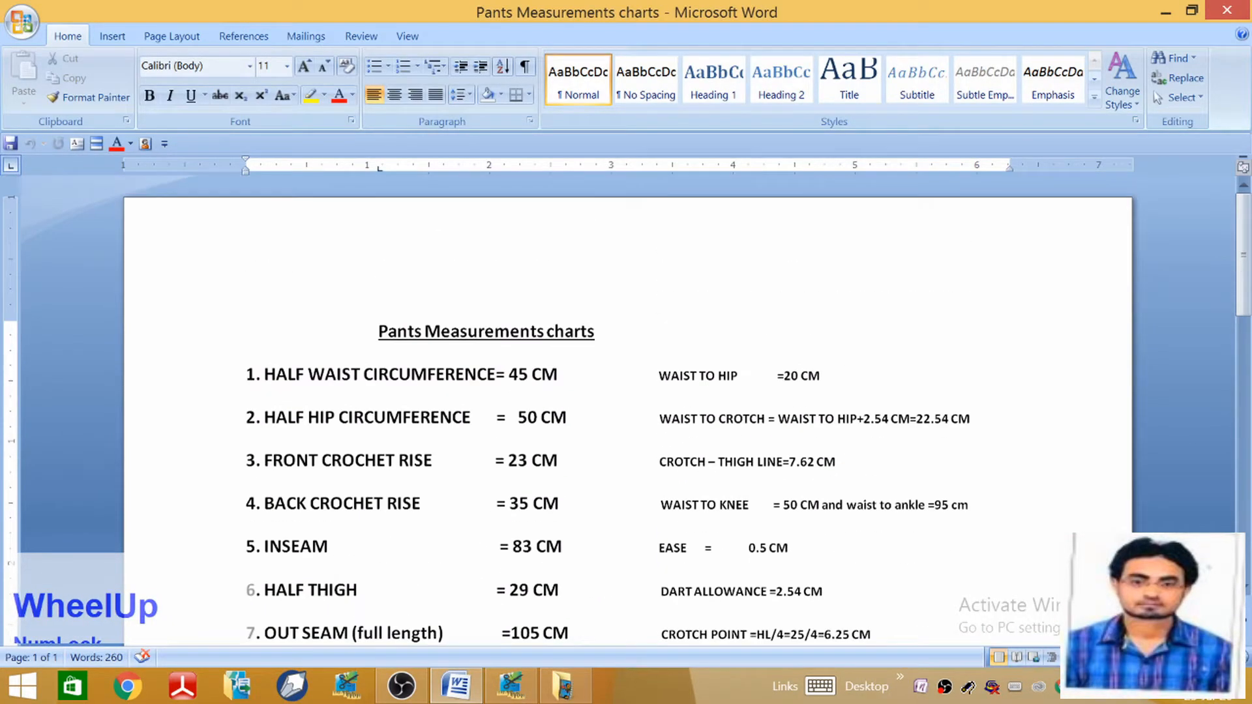
pyautogui.scroll(-8, 626, 418)
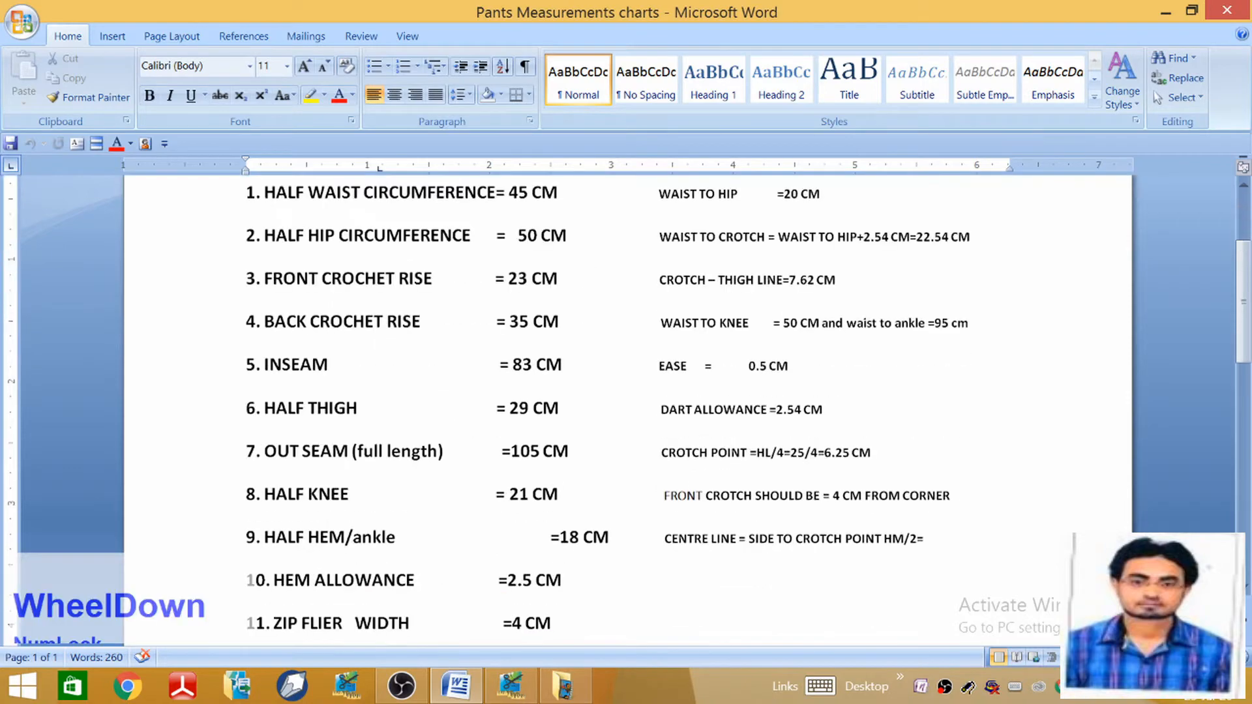
pyautogui.scroll(-5, 626, 418)
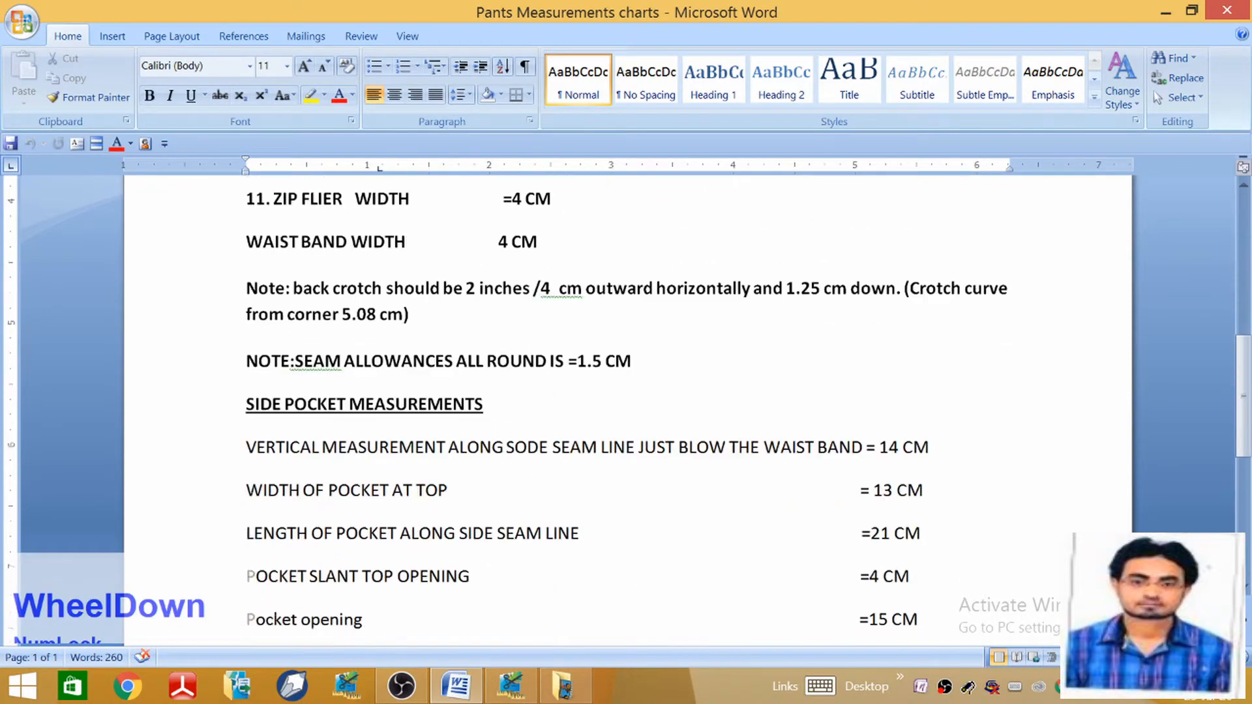
pyautogui.scroll(-3, 626, 417)
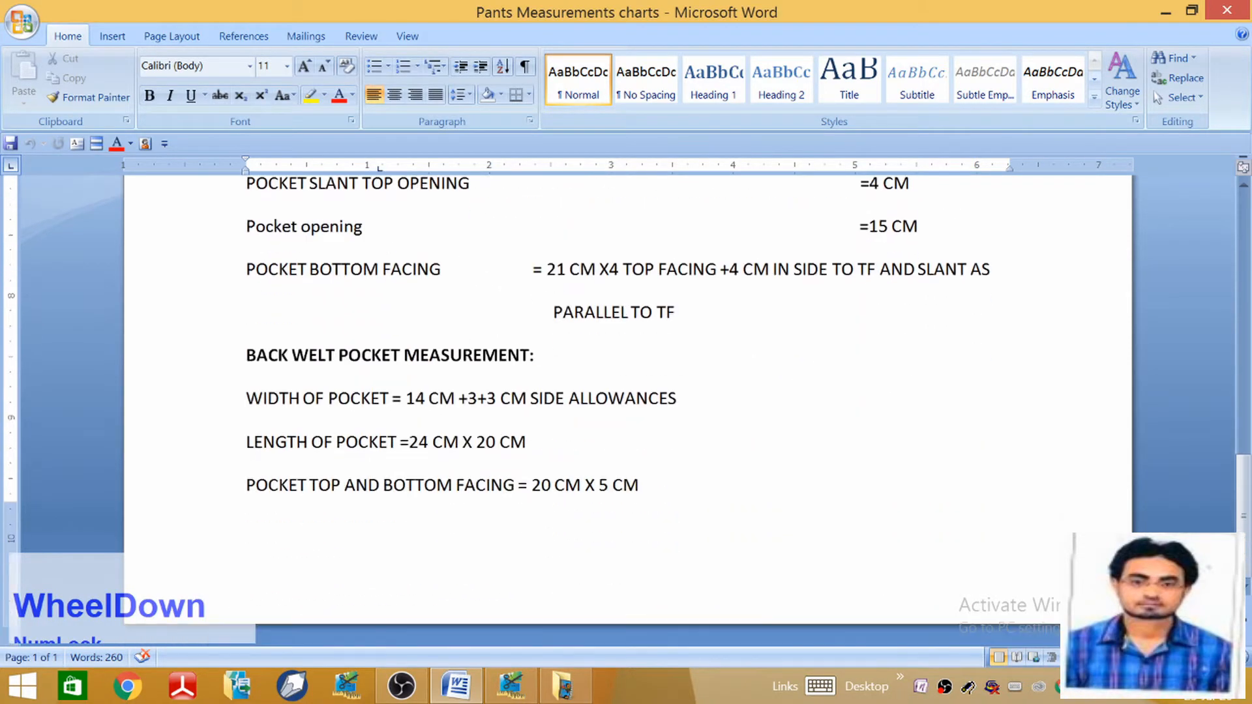
pyautogui.scroll(4, 626, 418)
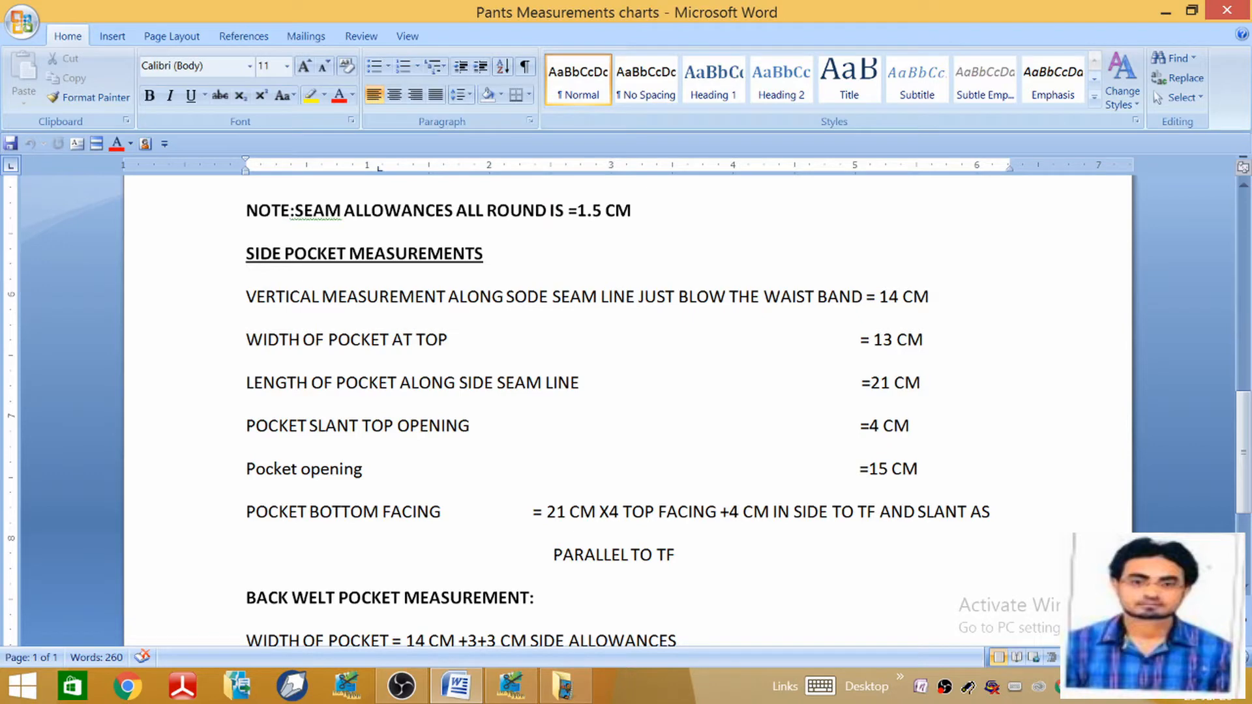
# Back in Pattern Design, create a rectangle piece 105 in X by 50 in Y, using the chart's out seam and half hip measurements
pyautogui.click(511, 685)
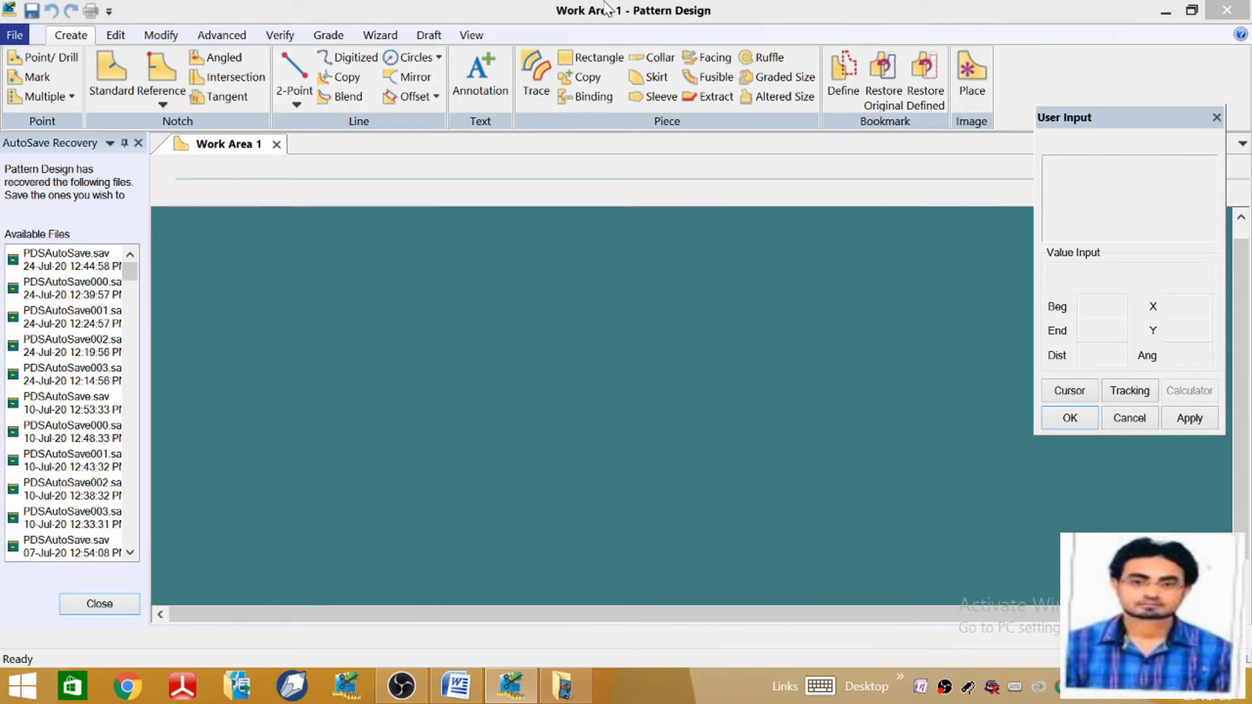
pyautogui.click(606, 65)
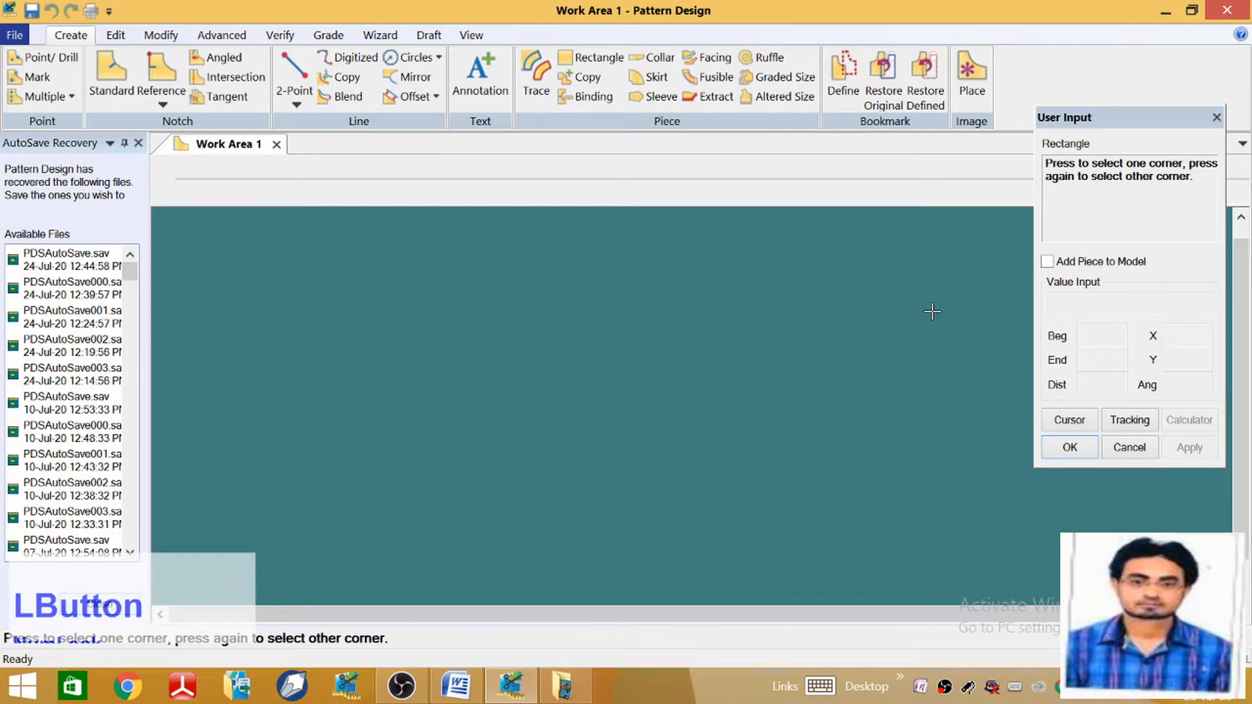
pyautogui.click(1068, 426)
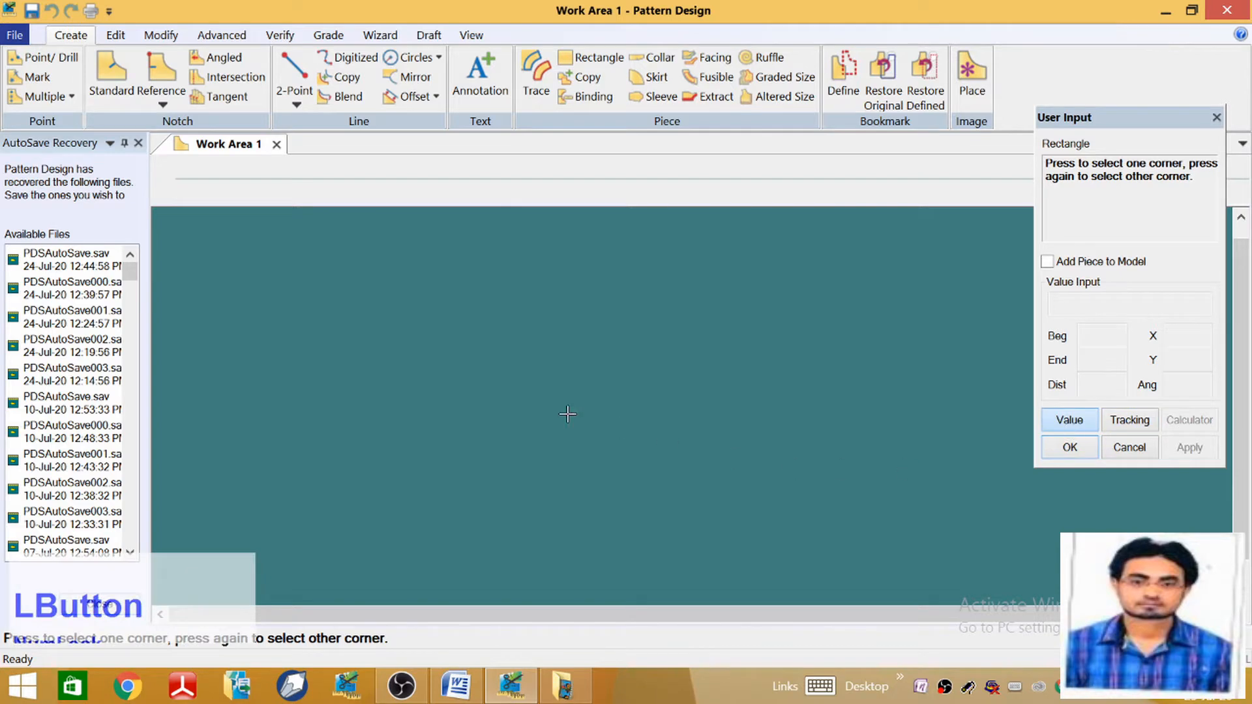
pyautogui.click(514, 313)
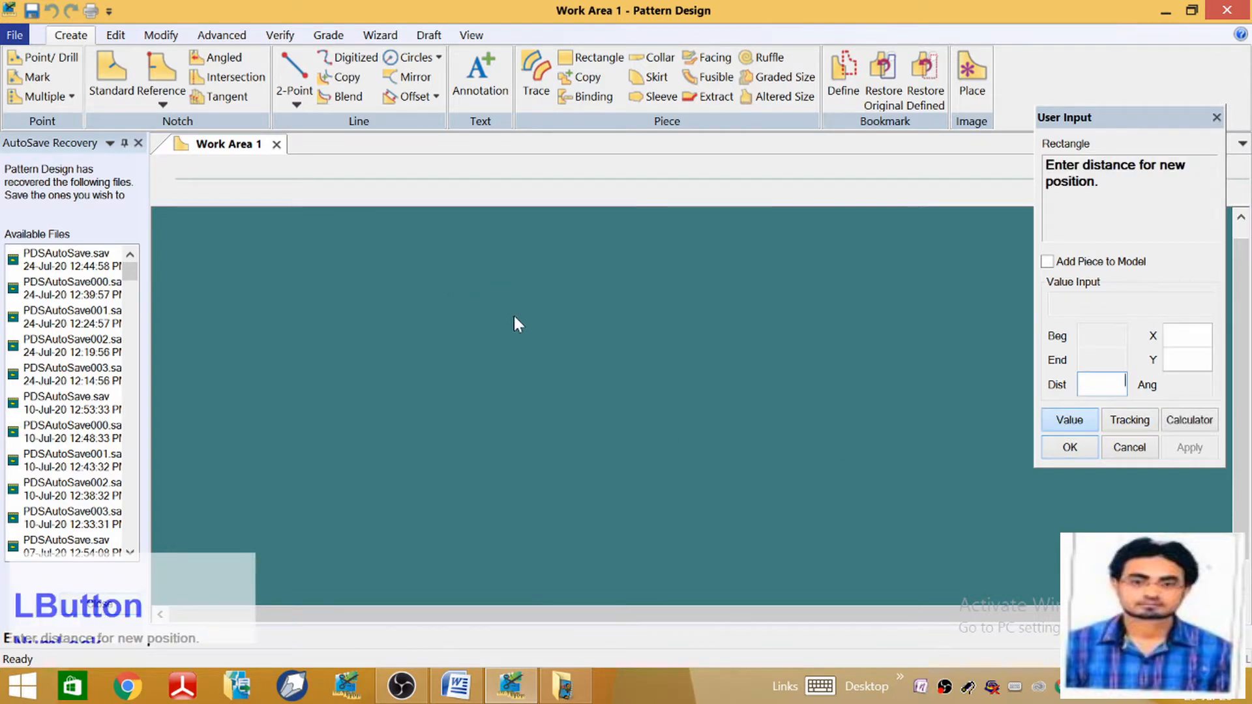
pyautogui.click(456, 686)
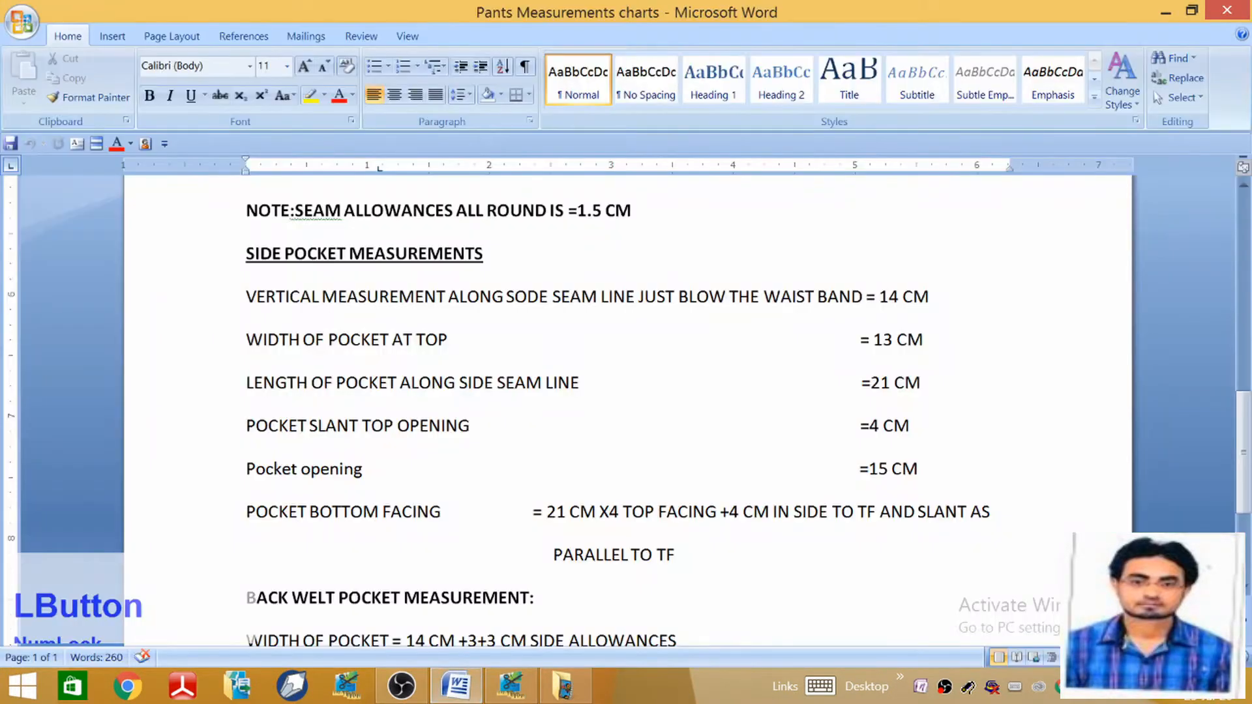
pyautogui.scroll(5, 626, 404)
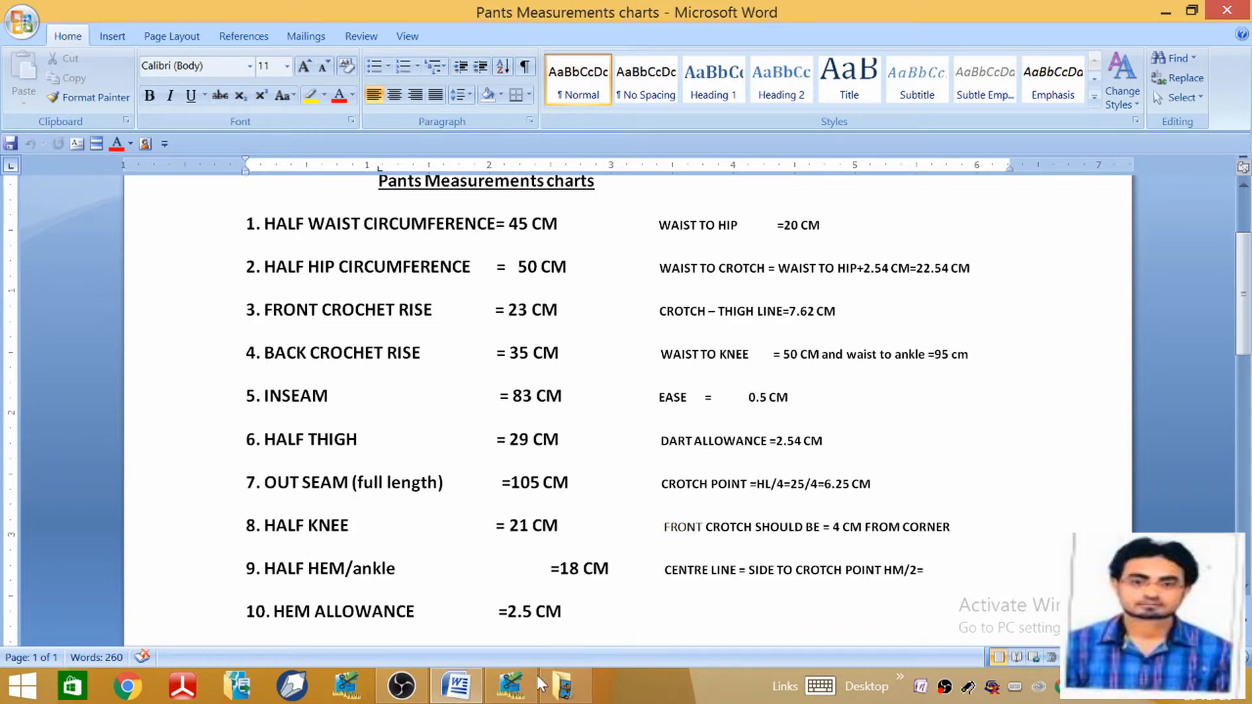
pyautogui.click(512, 685)
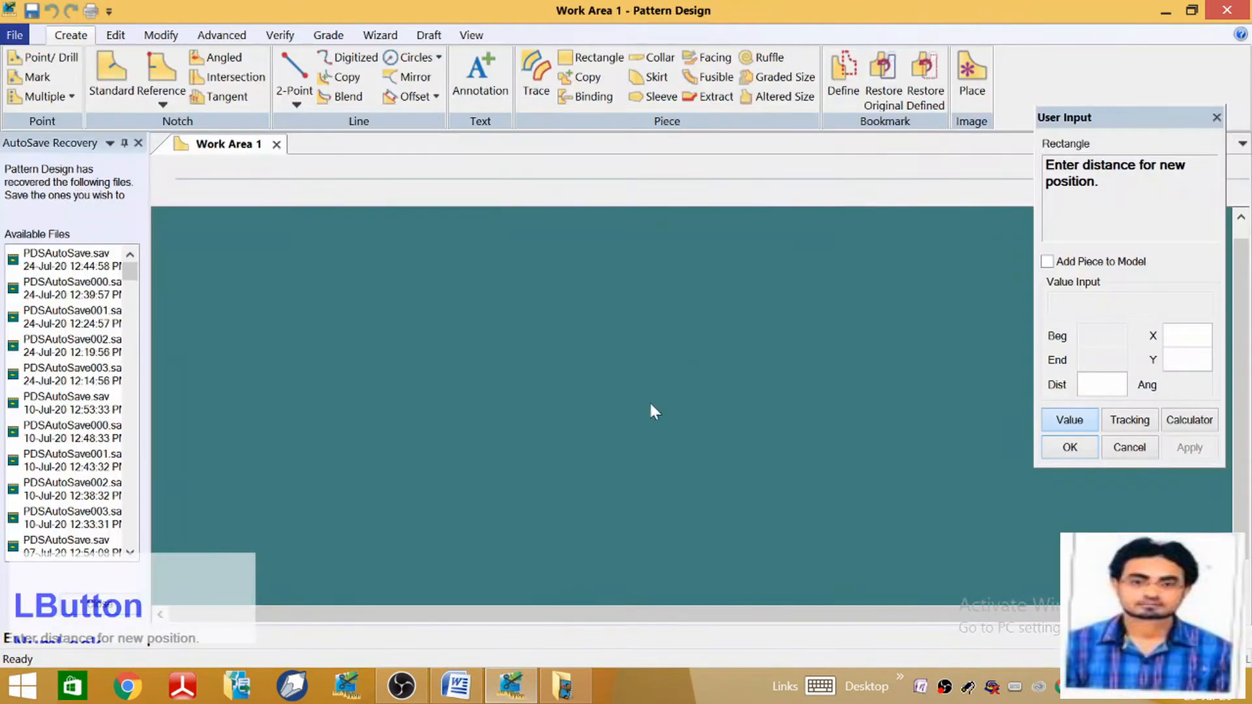
pyautogui.click(1194, 336)
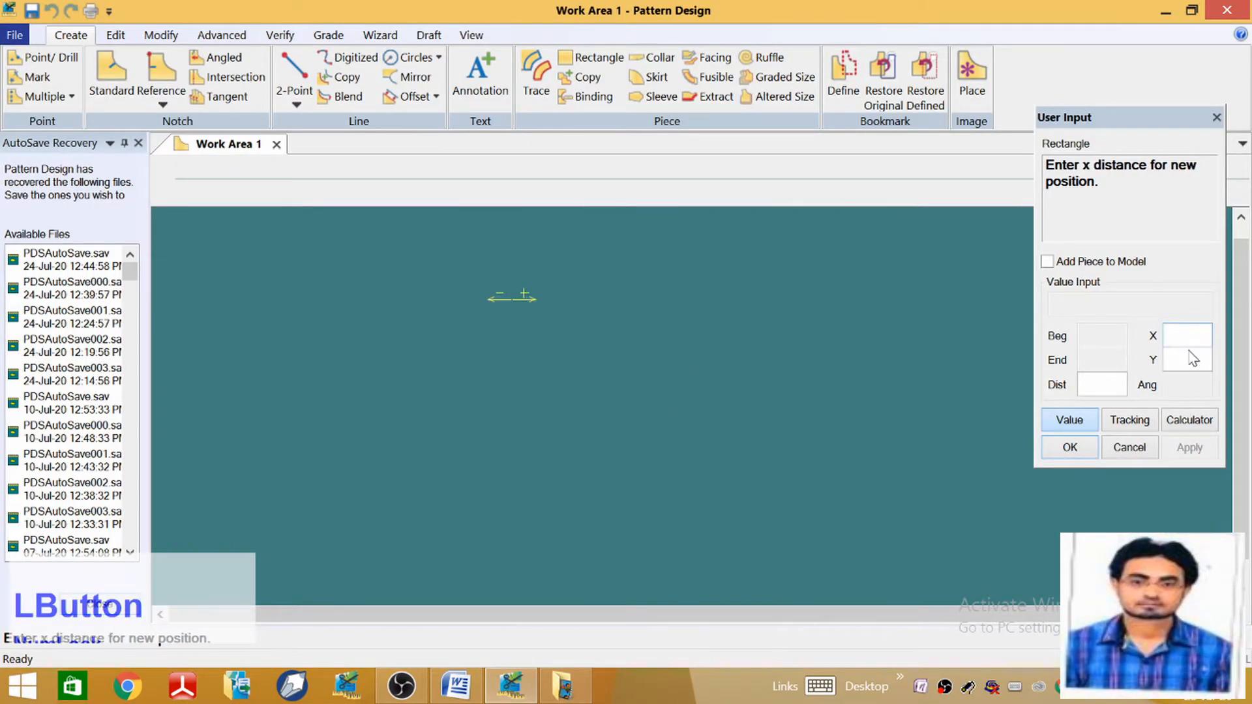
pyautogui.write('105')
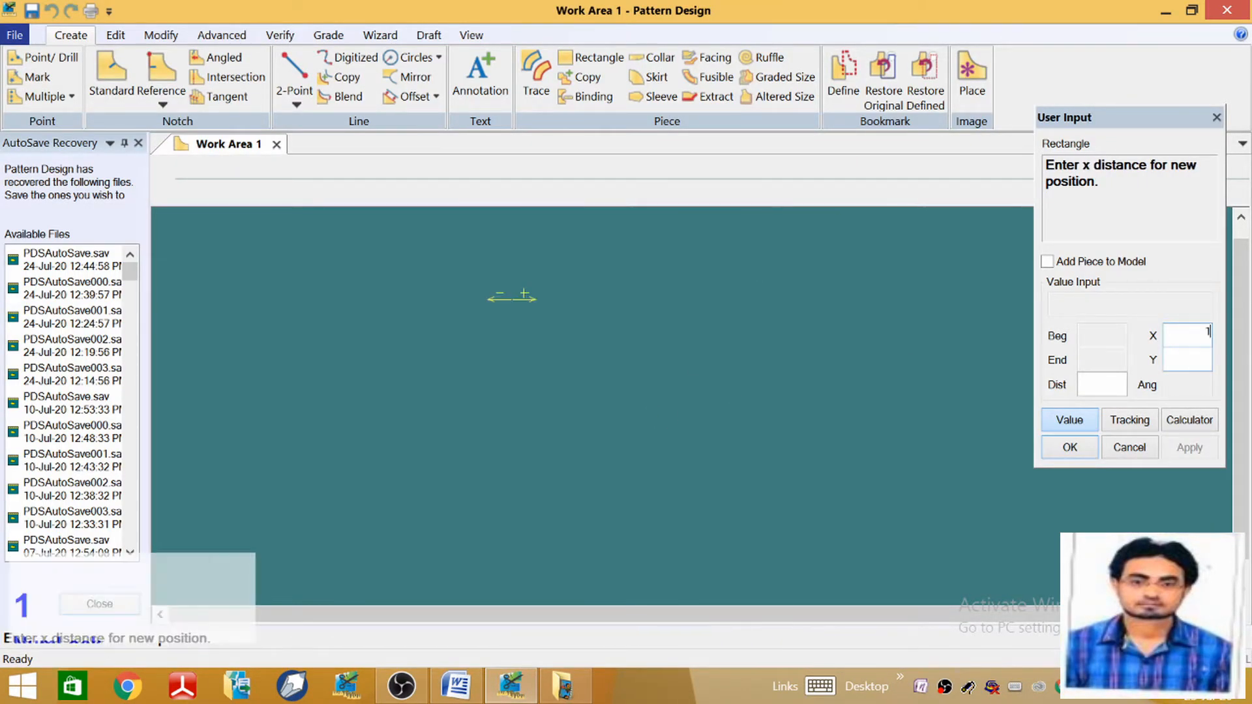
pyautogui.click(1191, 361)
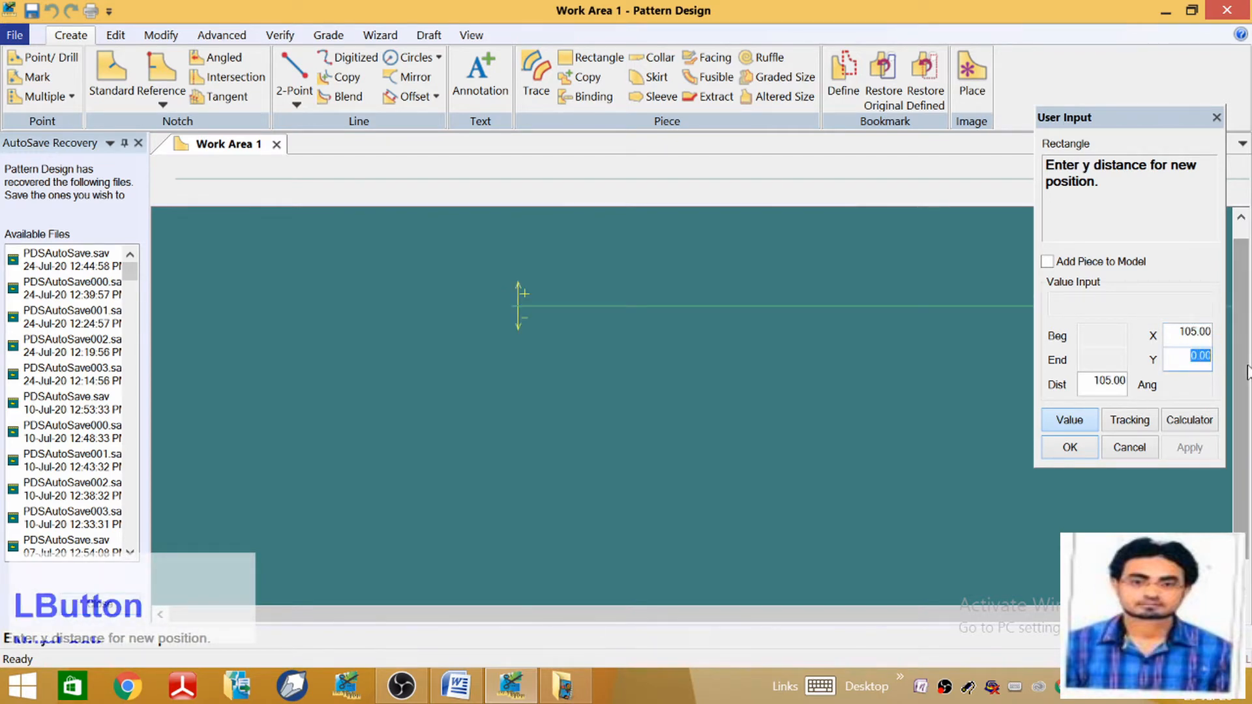
pyautogui.write('50')
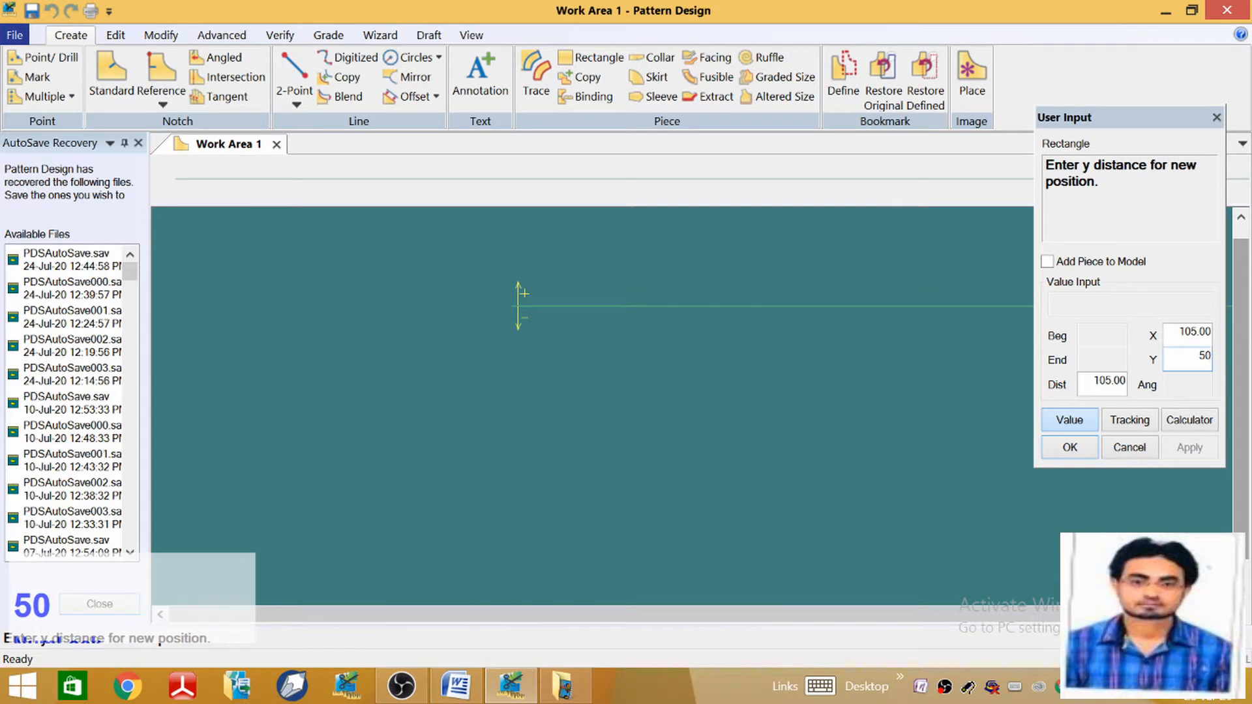
pyautogui.press('Return')
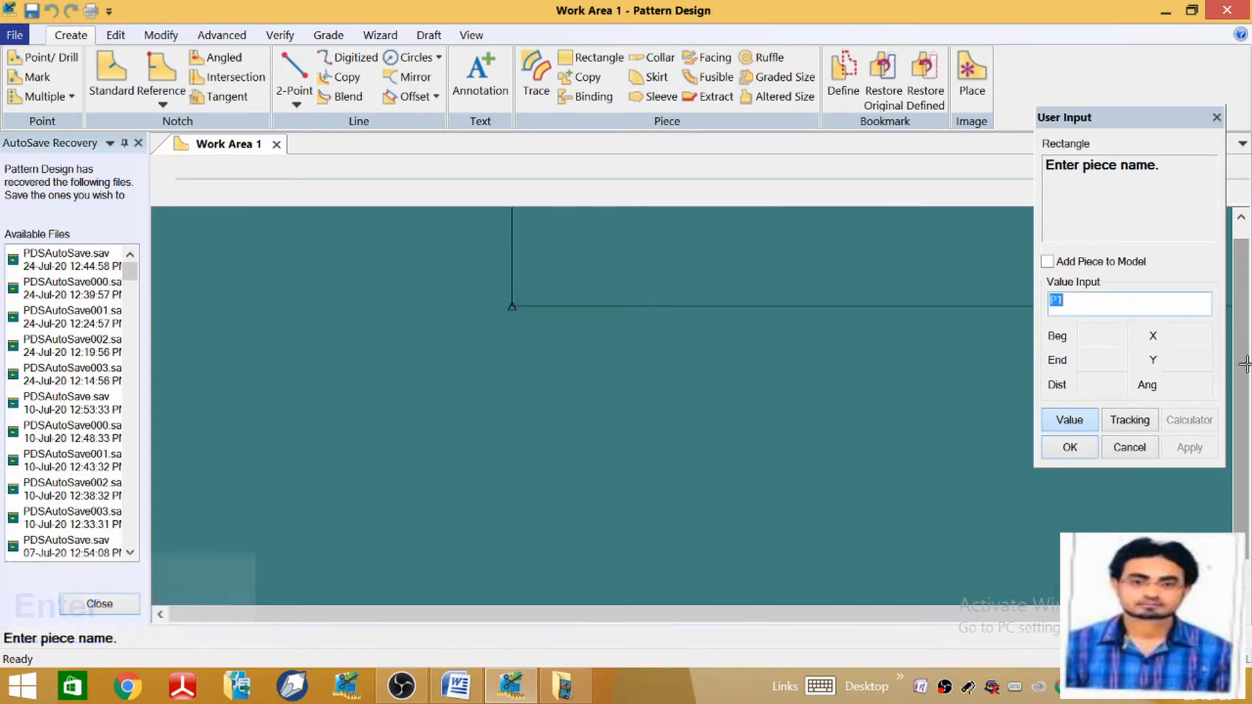
# Name the rectangle piece "slim fit pant", end the Rectangle command and place the piece in the work area
pyautogui.write('slim')
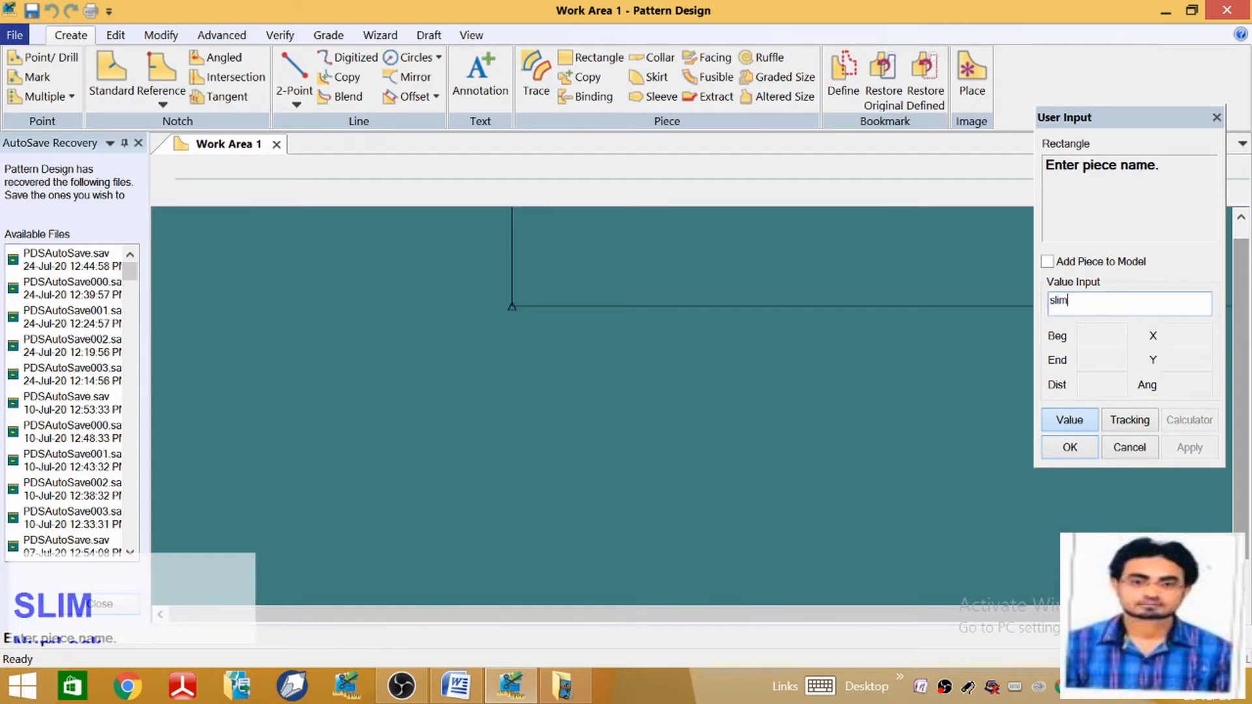
pyautogui.write(' fit ')
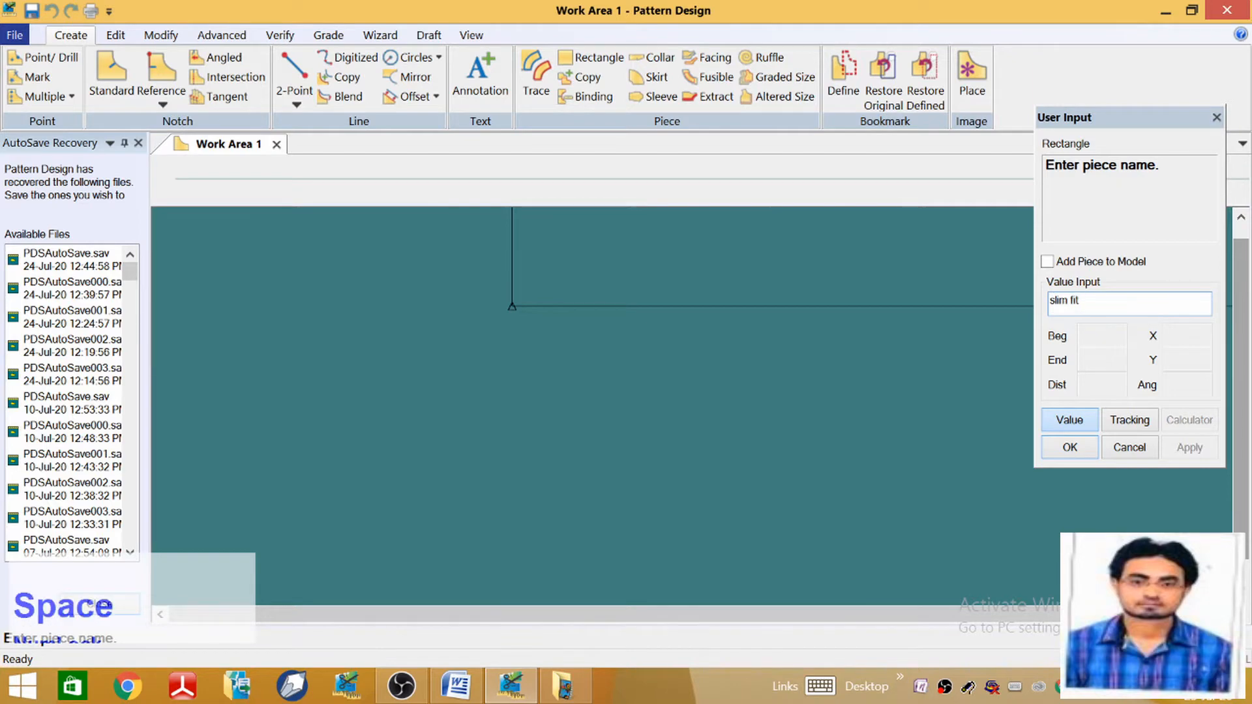
pyautogui.write('pant')
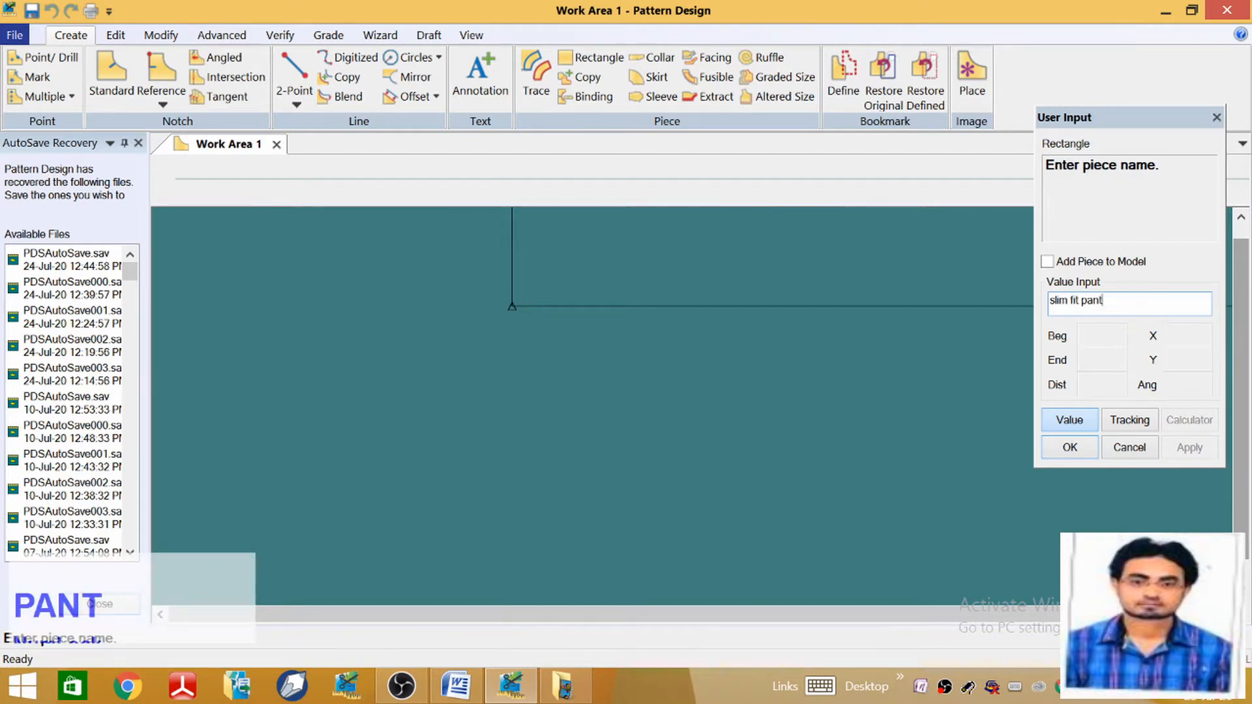
pyautogui.press('Return')
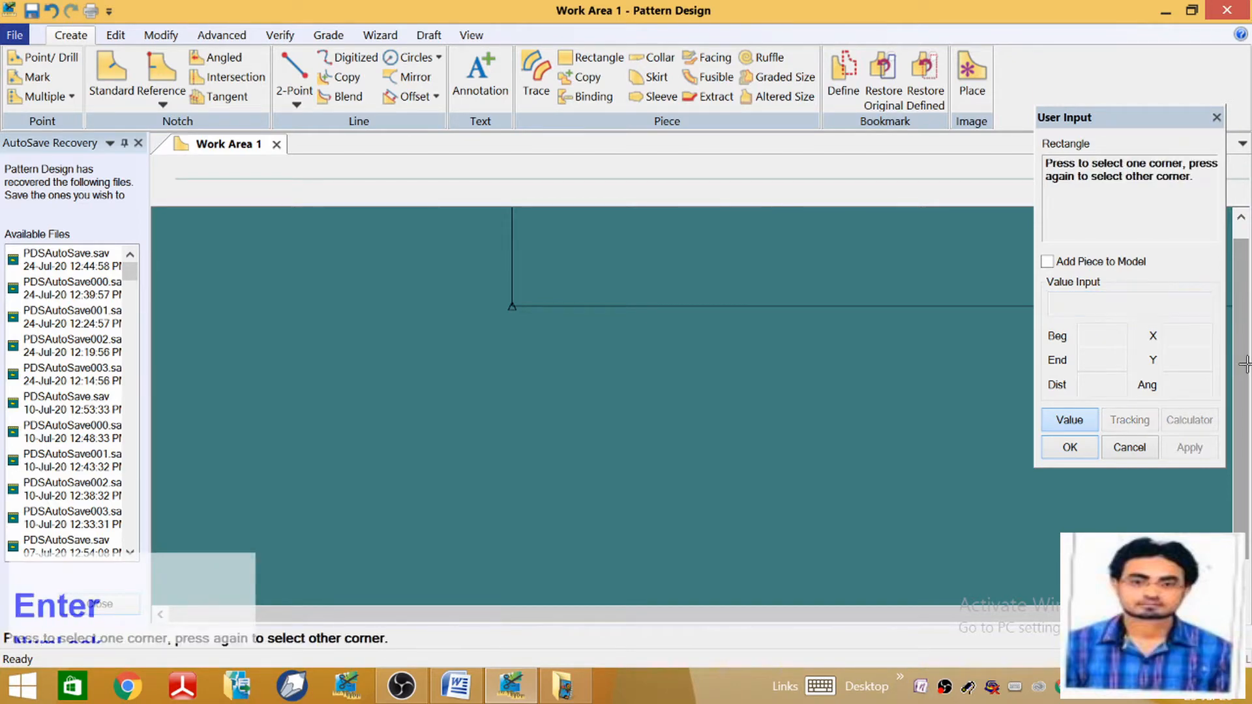
pyautogui.rightClick(1241, 365)
pyautogui.rightClick(742, 330)
pyautogui.click(742, 330)
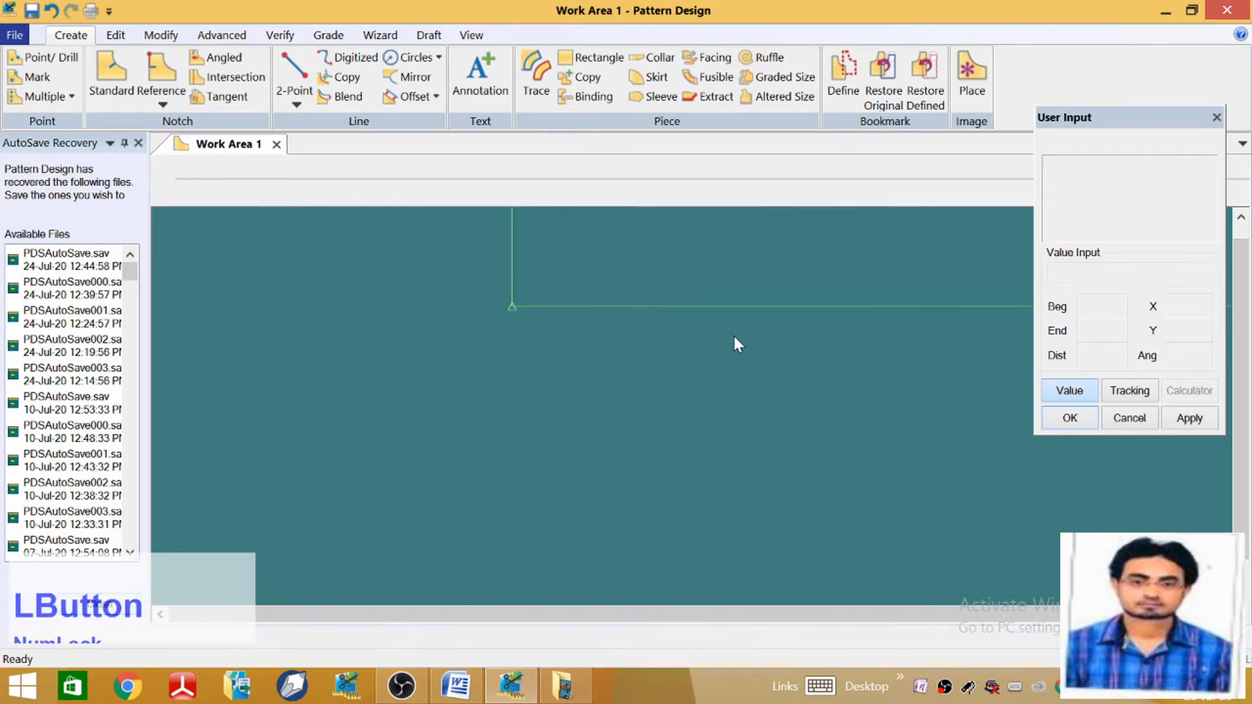
pyautogui.scroll(4, 487, 461)
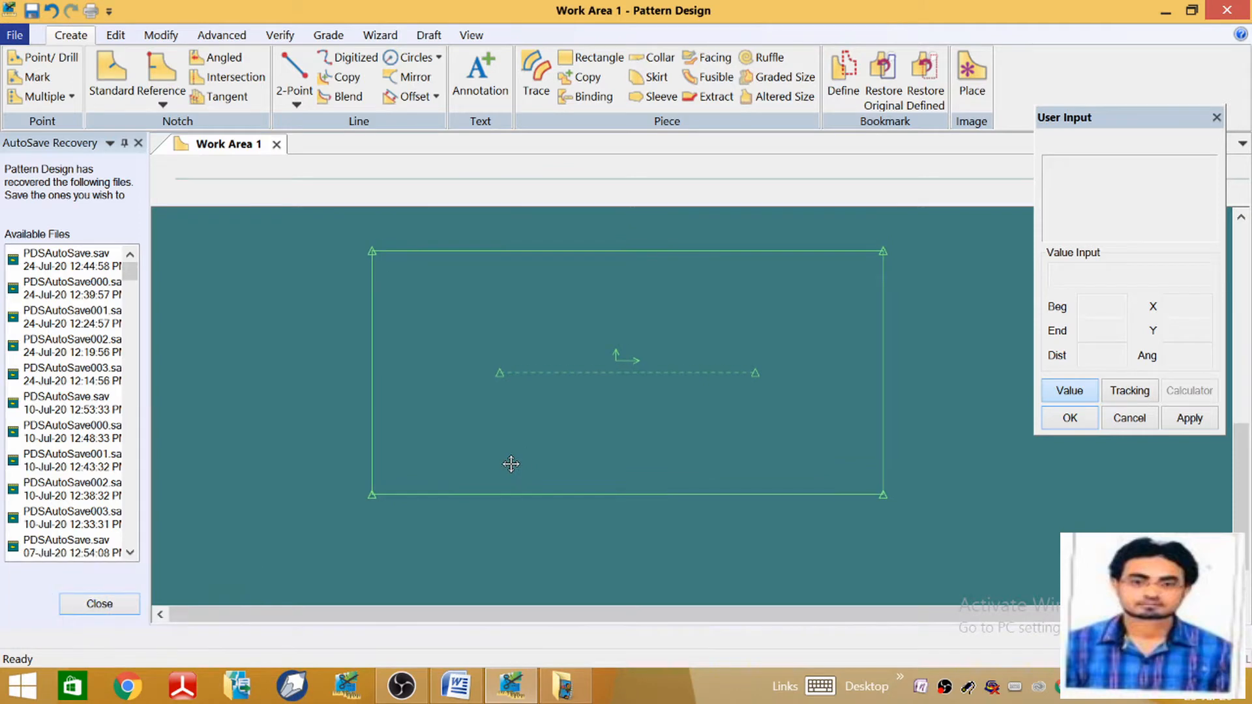
pyautogui.click(512, 464)
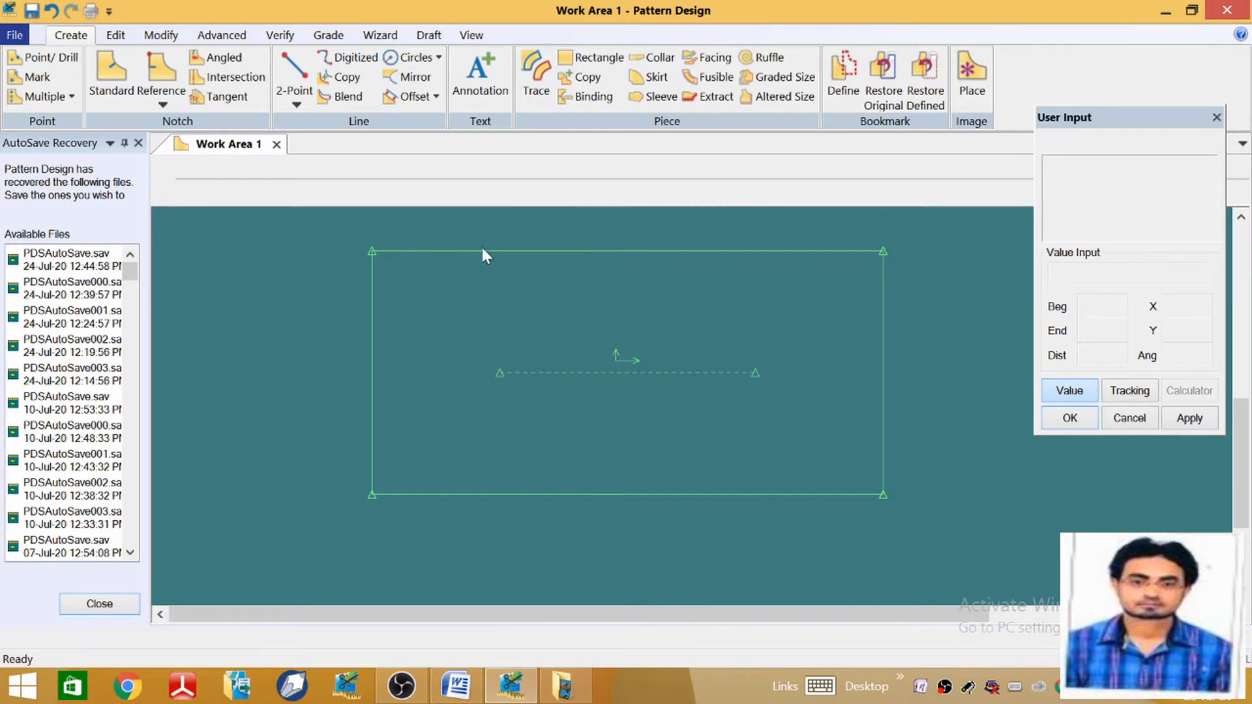
# Offset the rectangle's left edge evenly by -20 to add the hip line, using the chart's waist-to-hip measurement
pyautogui.click(404, 96)
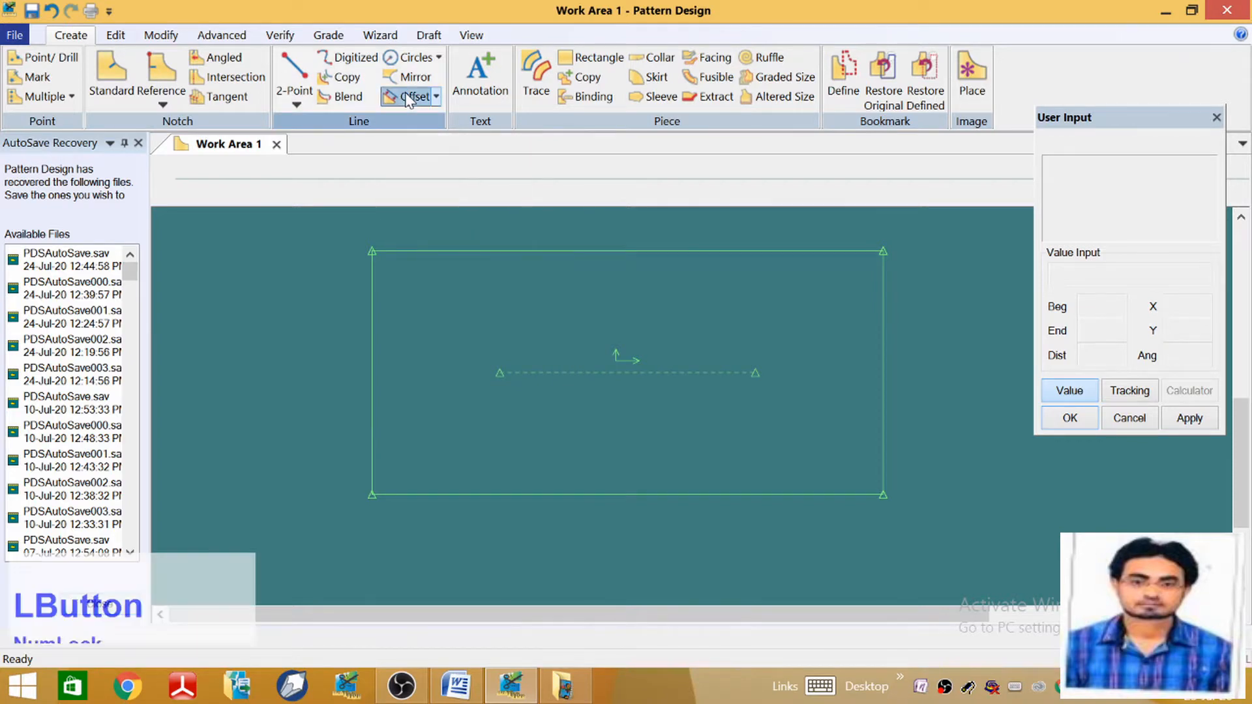
pyautogui.click(370, 326)
pyautogui.rightClick(370, 326)
pyautogui.click(378, 328)
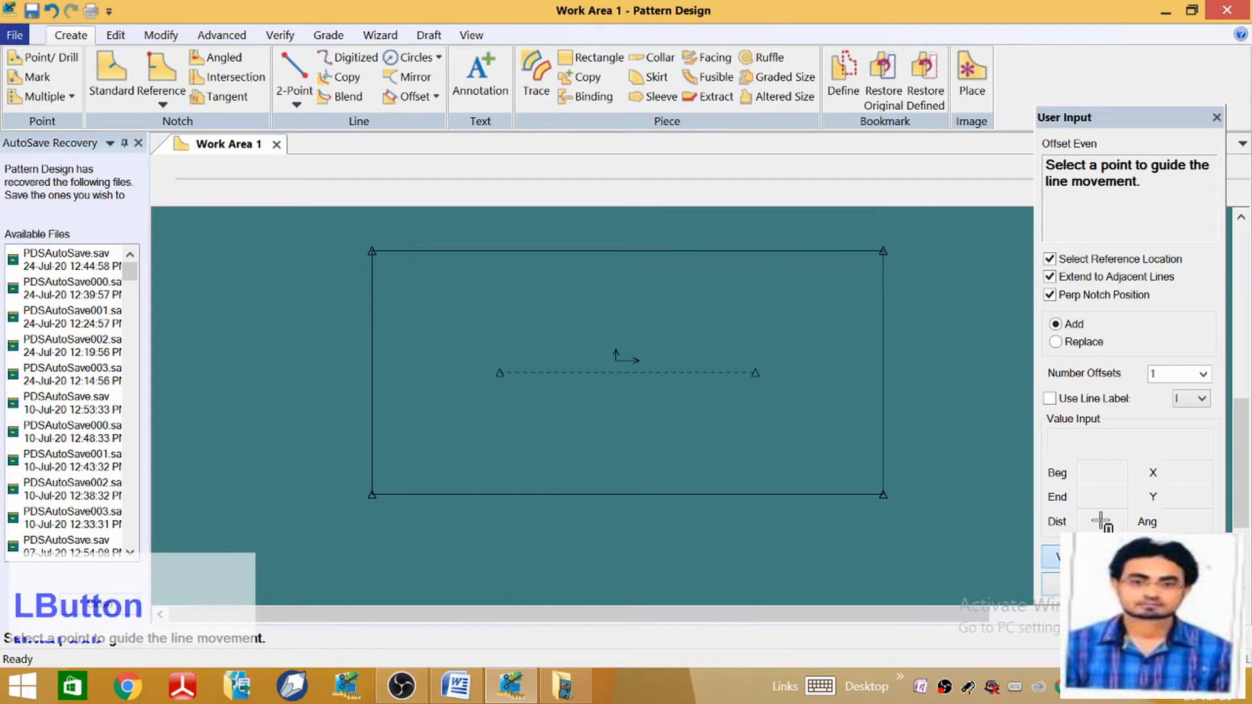
pyautogui.click(372, 326)
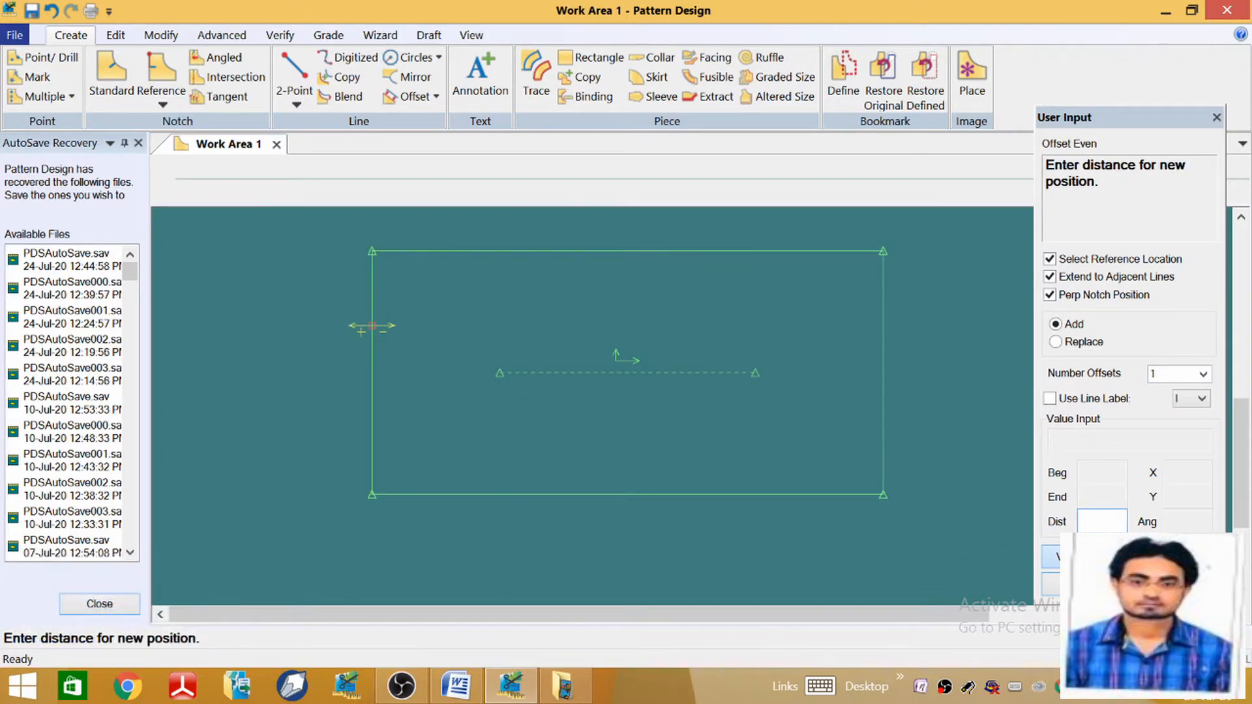
pyautogui.click(456, 686)
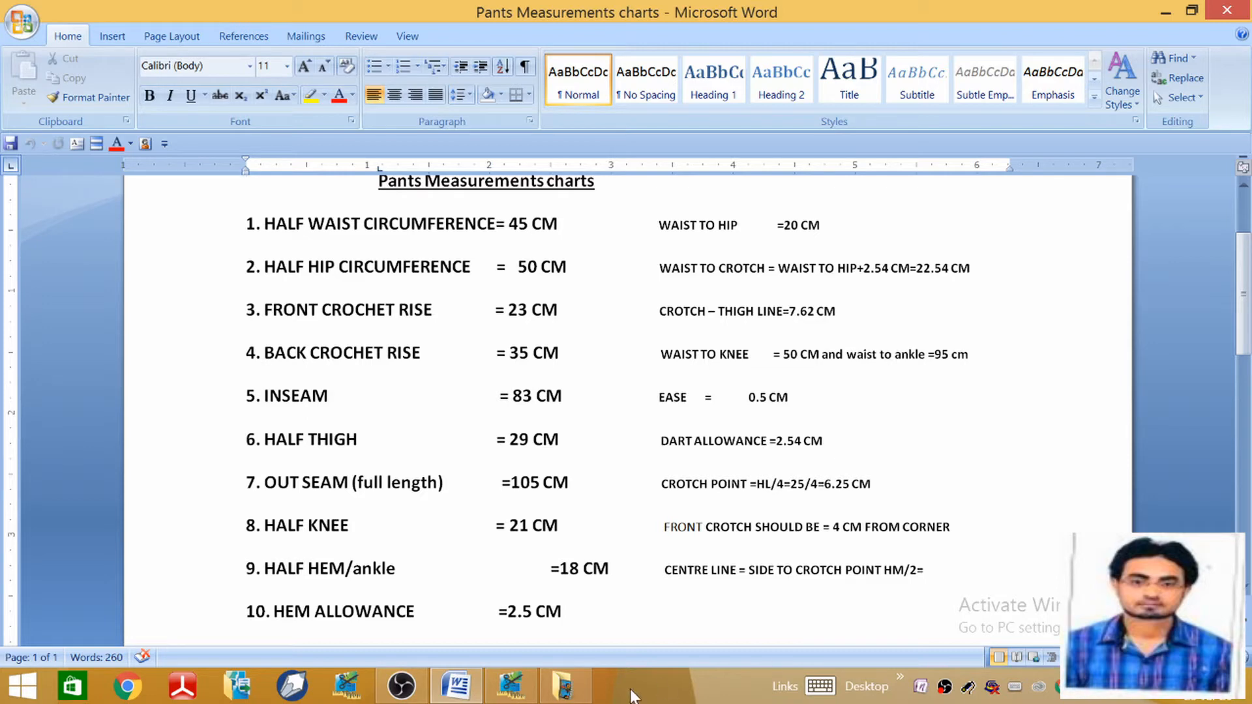
pyautogui.click(511, 685)
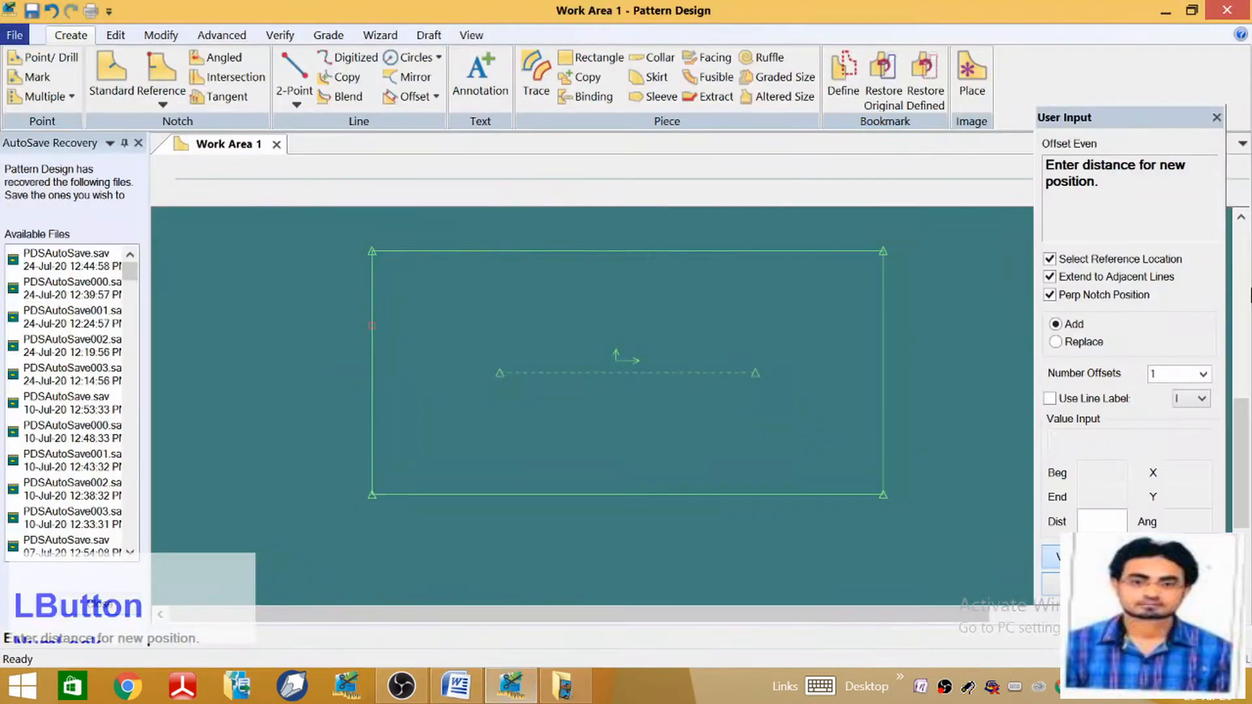
pyautogui.click(1105, 522)
pyautogui.write('-20')
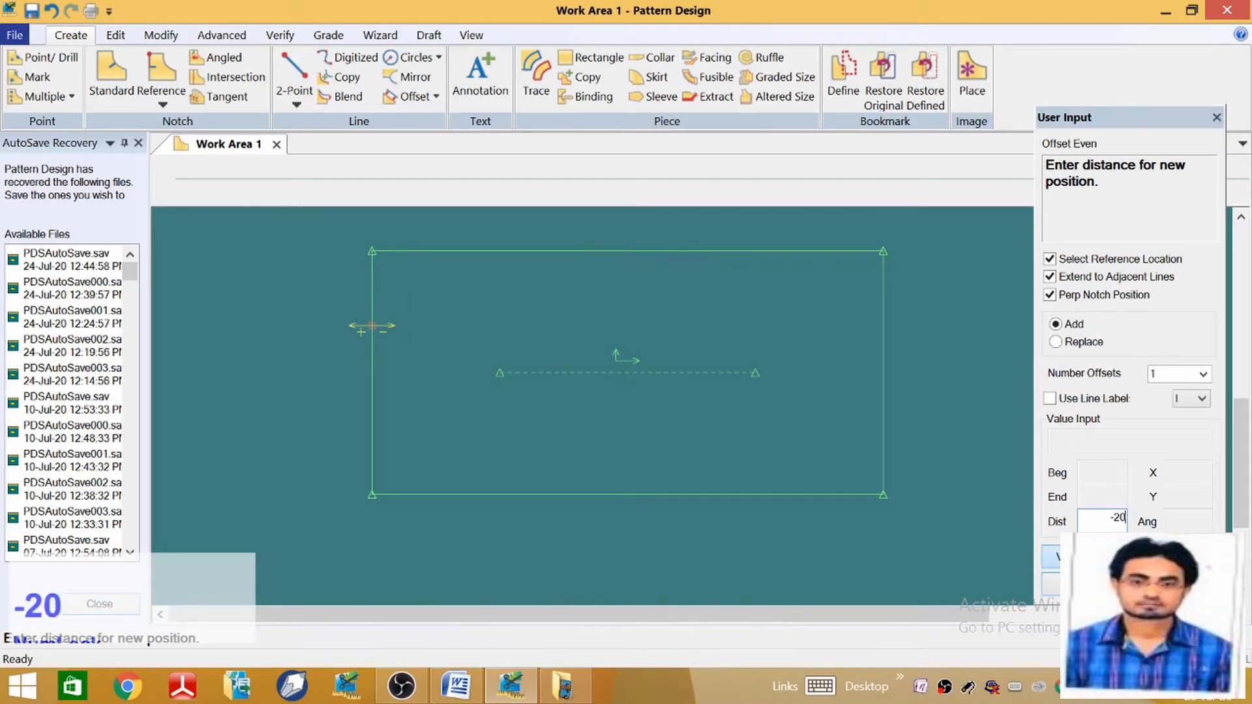
pyautogui.press('Return')
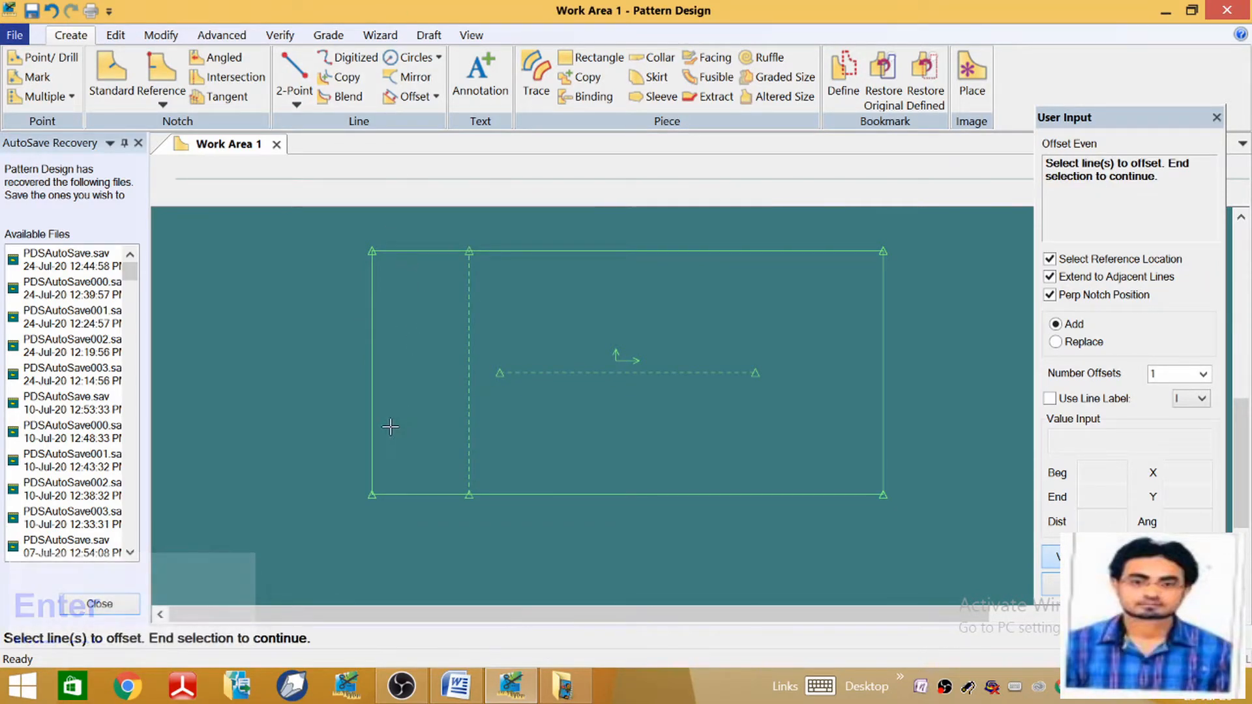
# Check the waist-to-crotch measurement in Word's chart, then offset the rectangle's left edge evenly by -22.54 in Pattern Design as the crotch line
pyautogui.click(454, 683)
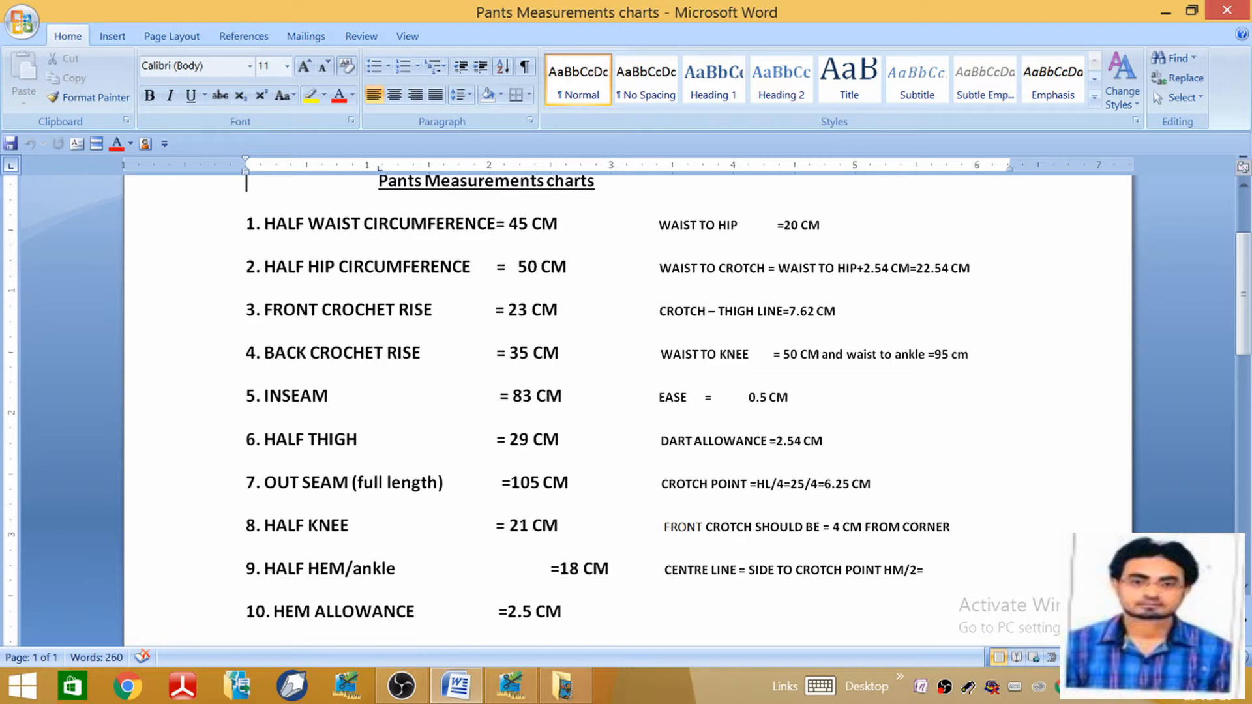
pyautogui.click(511, 684)
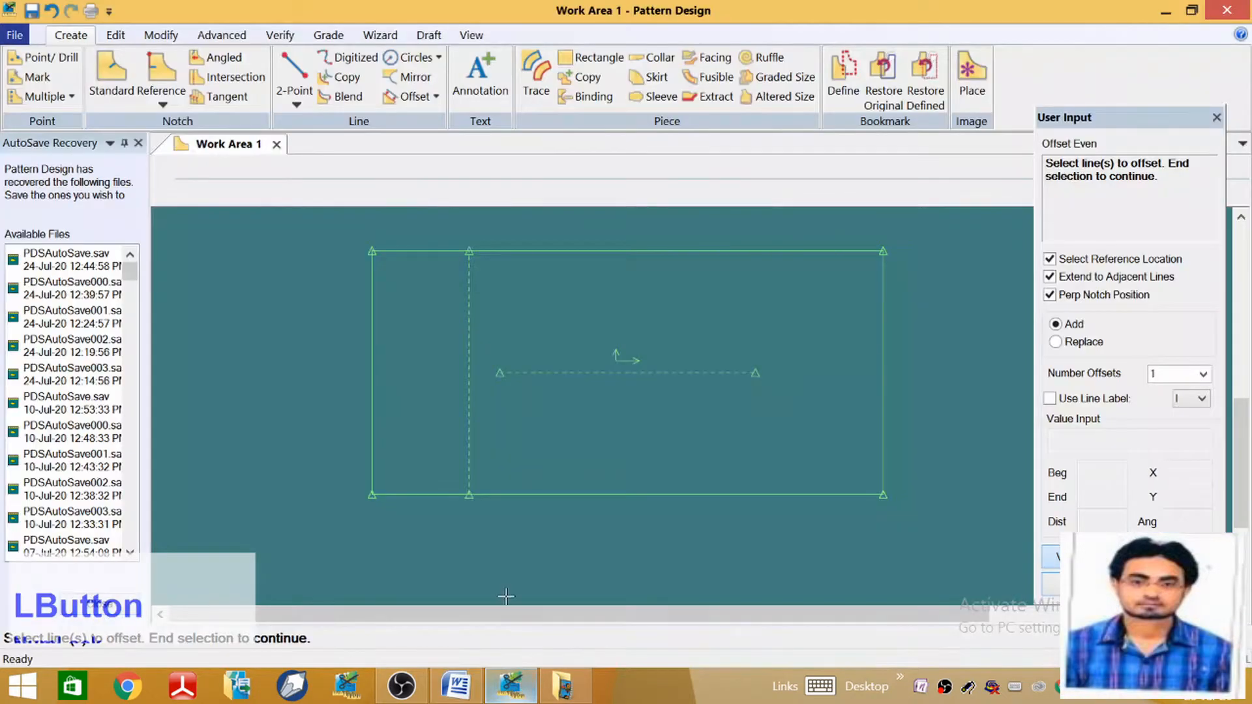
pyautogui.click(364, 371)
pyautogui.rightClick(366, 364)
pyautogui.click(374, 377)
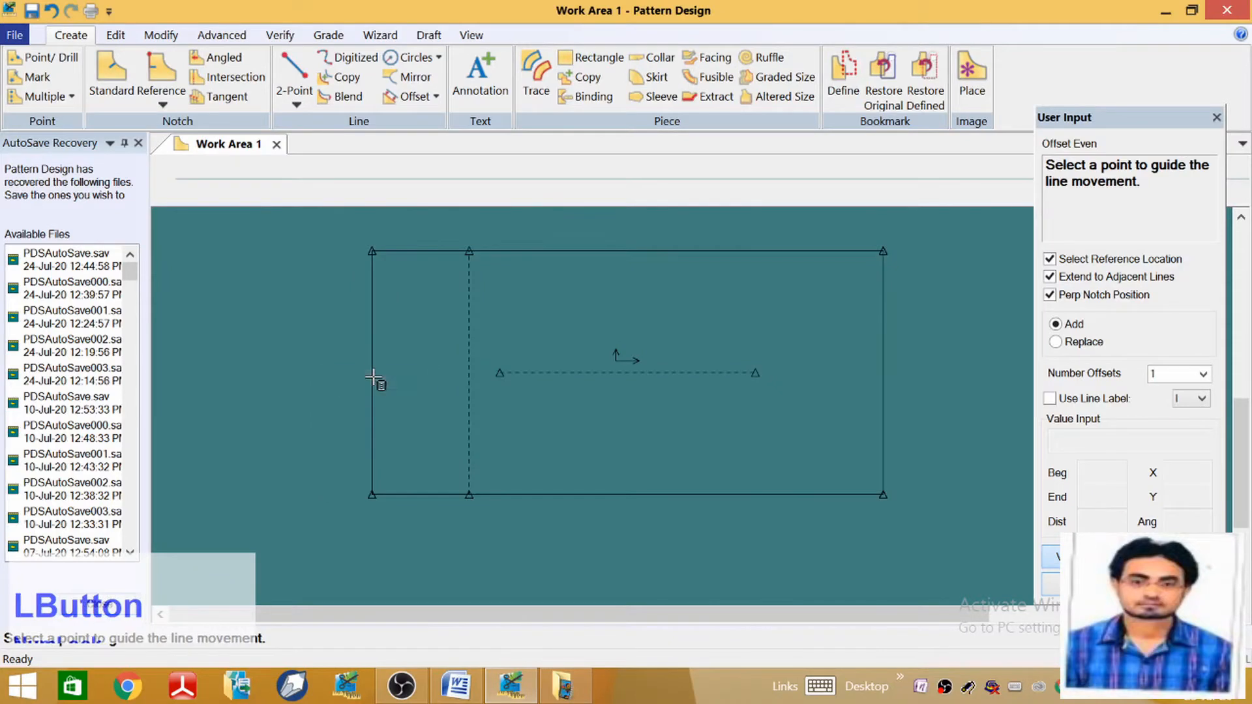
pyautogui.click(373, 377)
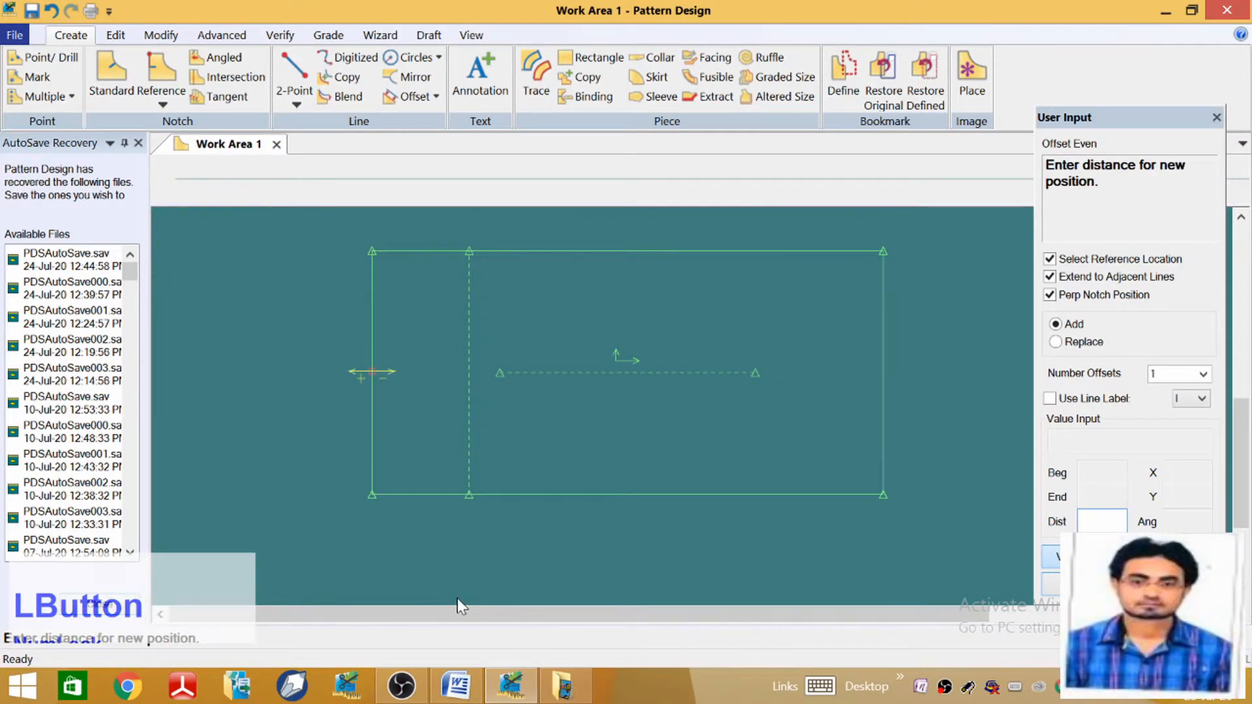
pyautogui.write('-22')
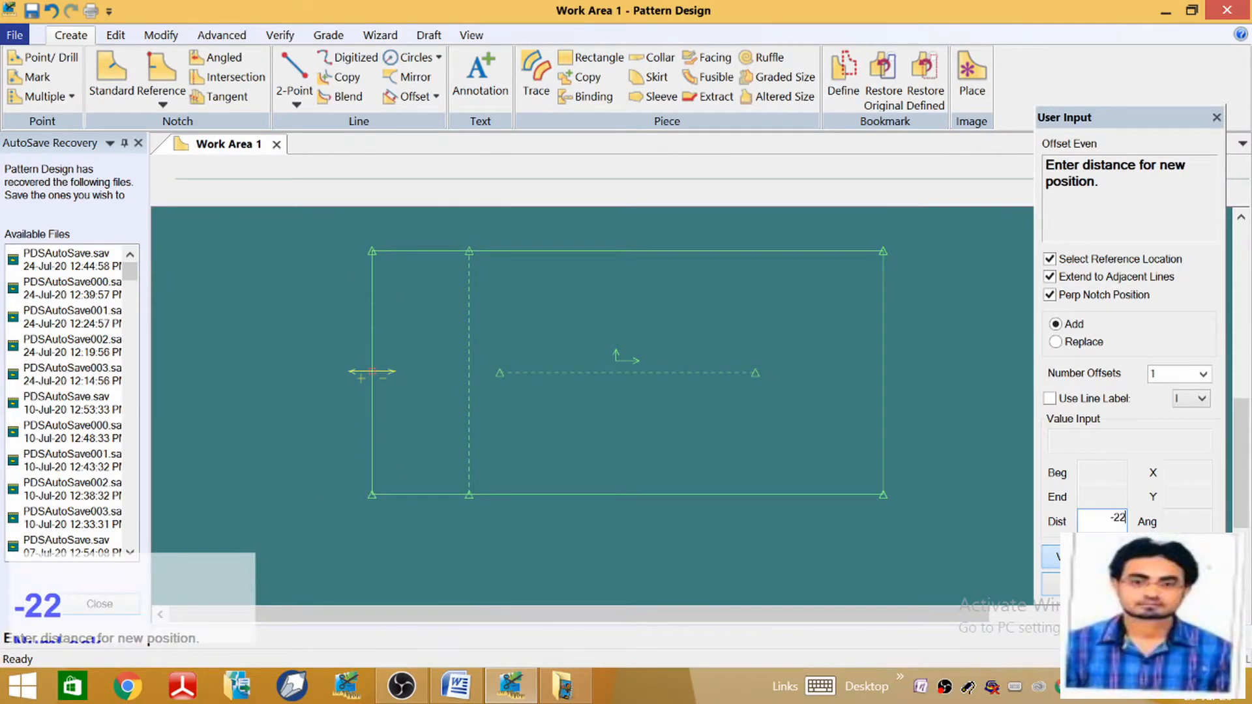
pyautogui.write('.54')
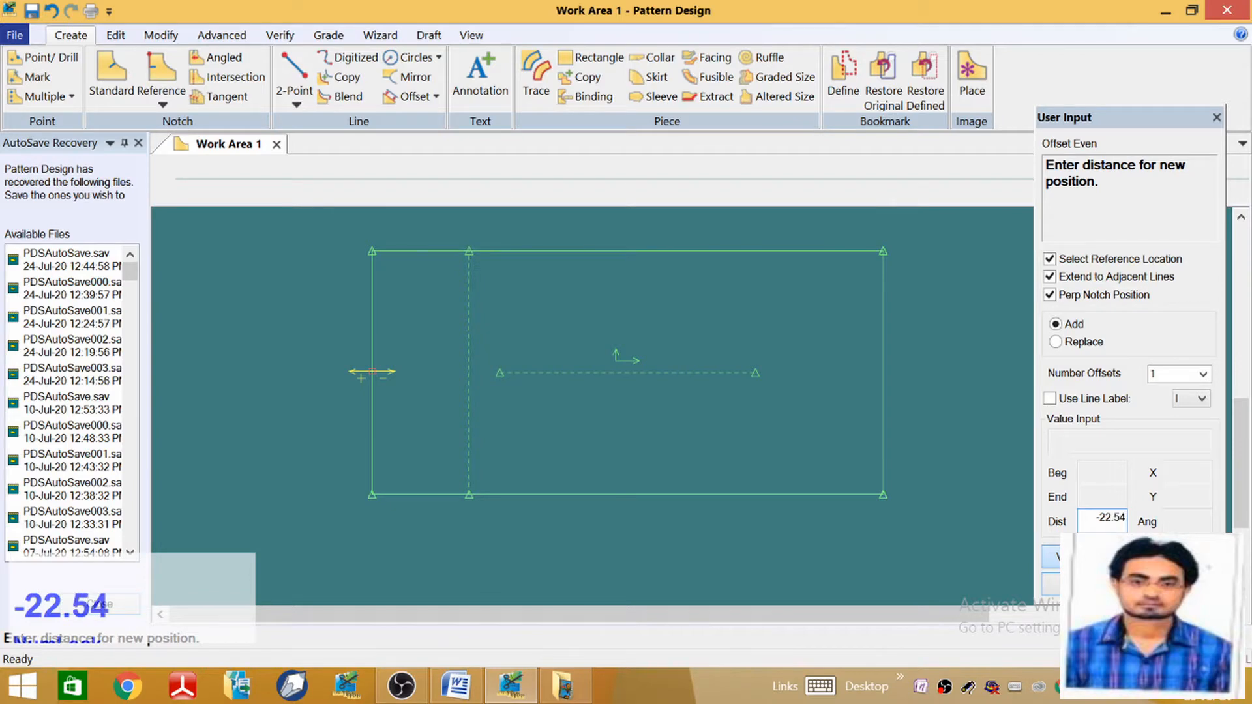
pyautogui.press('Return')
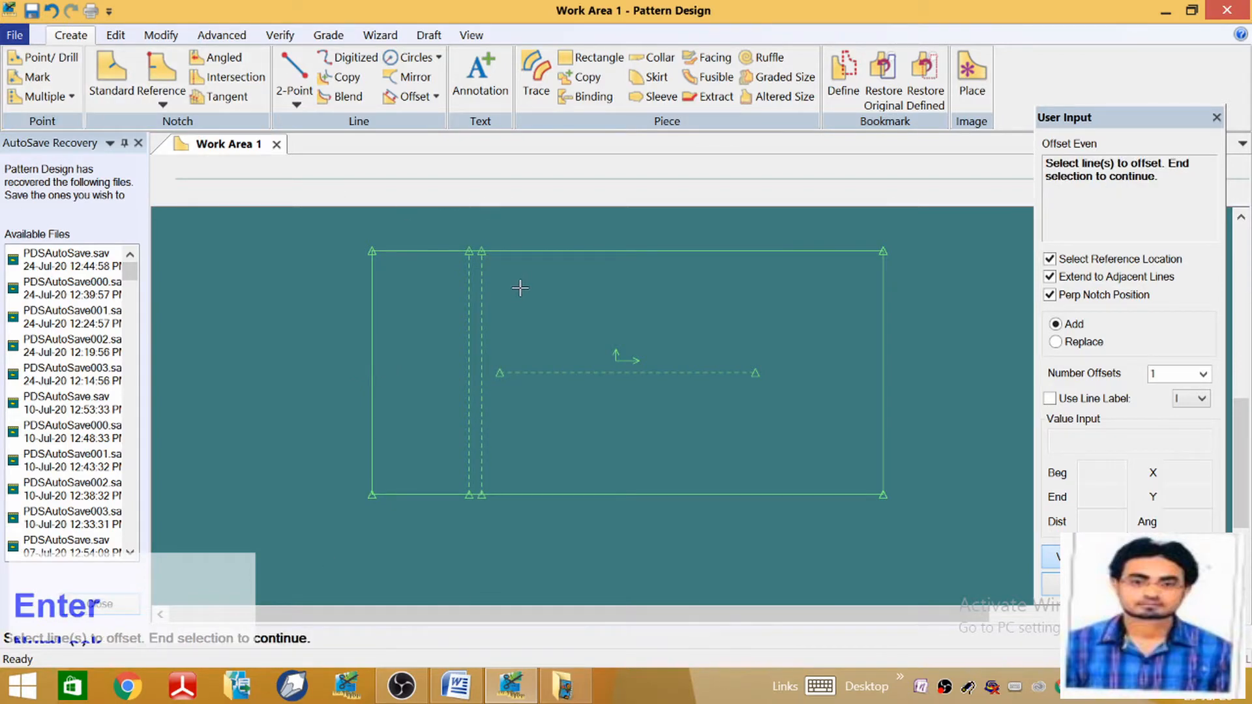
# Check the crotch-to-thigh measurement in Word's chart, then offset the crotch line evenly by -7.62 in Pattern Design as the thigh line
pyautogui.click(455, 686)
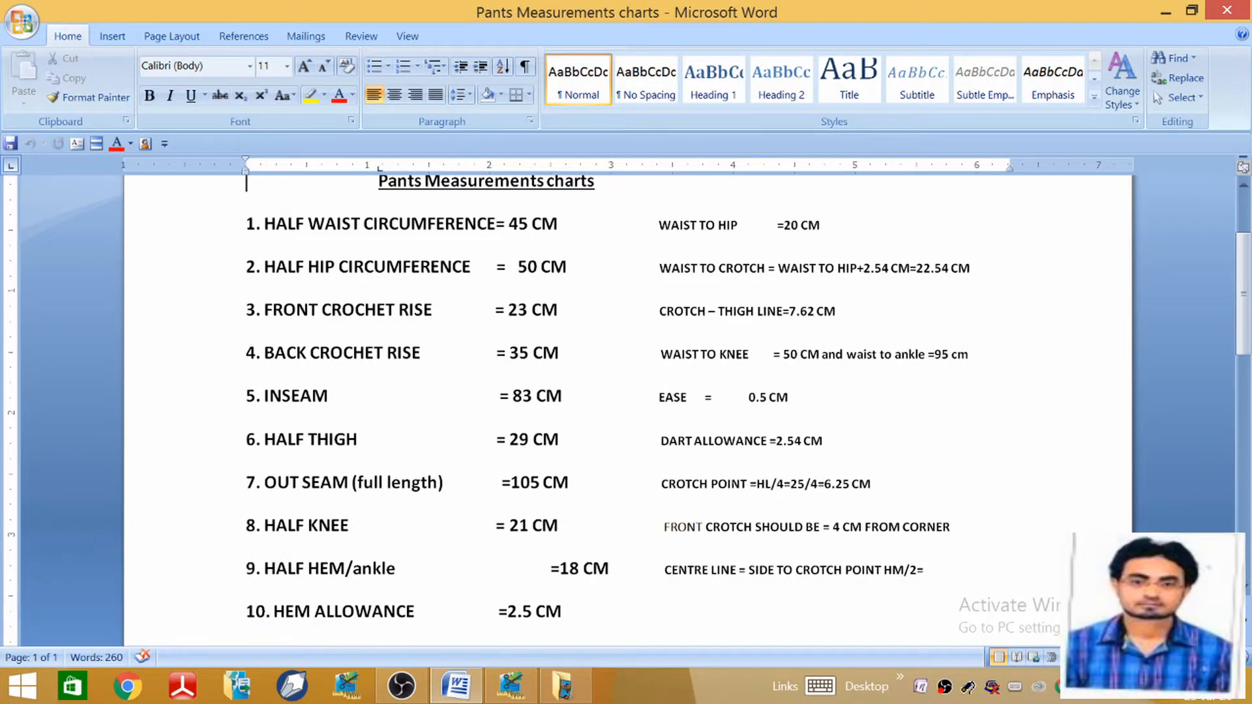
pyautogui.click(511, 686)
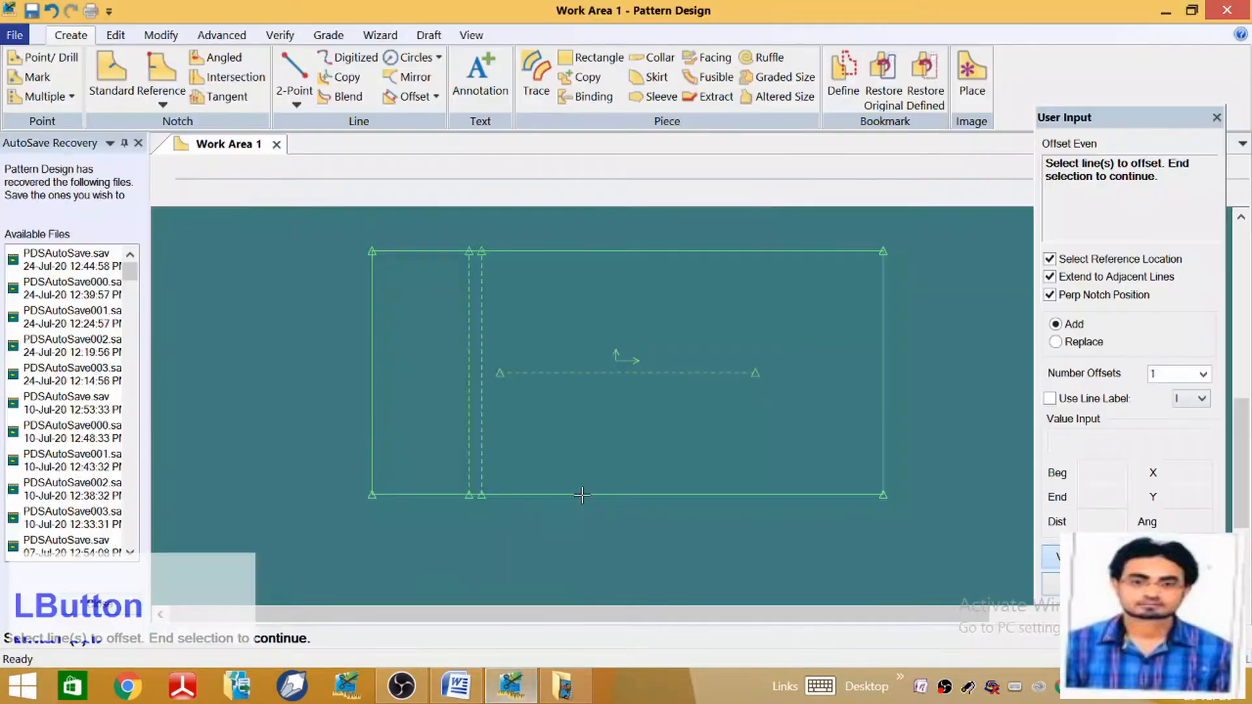
pyautogui.click(483, 387)
pyautogui.rightClick(483, 390)
pyautogui.click(484, 390)
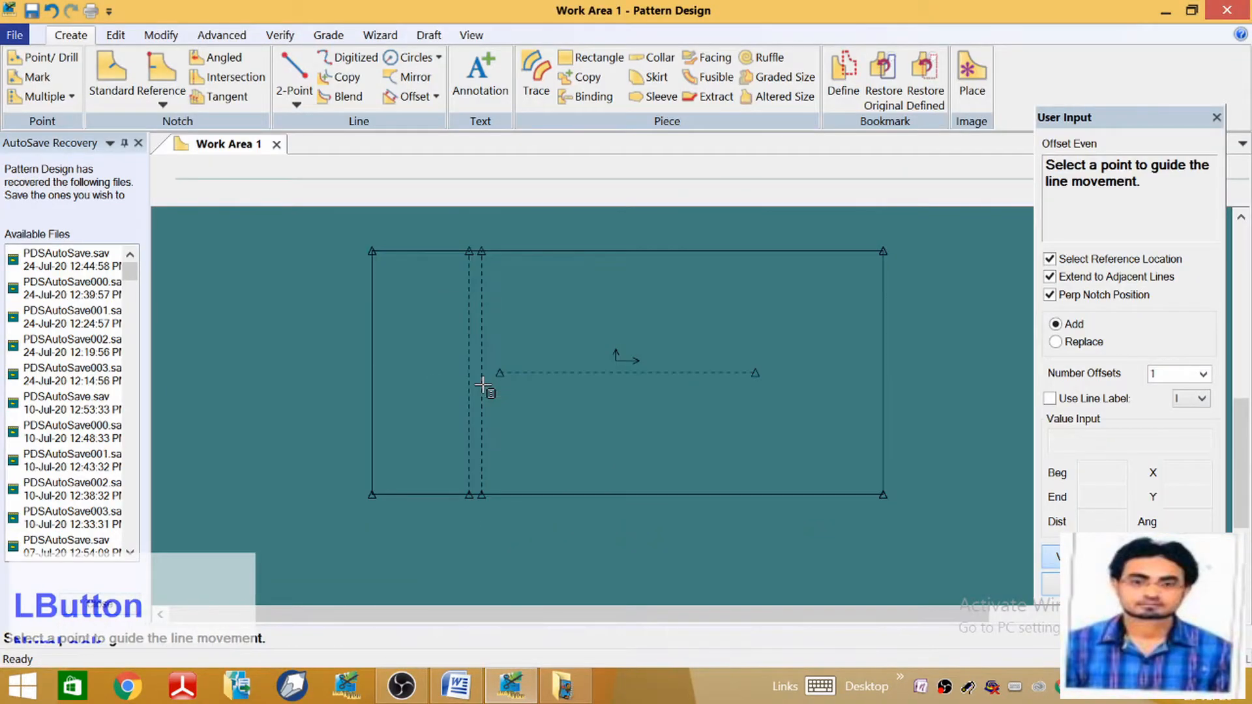
pyautogui.click(484, 387)
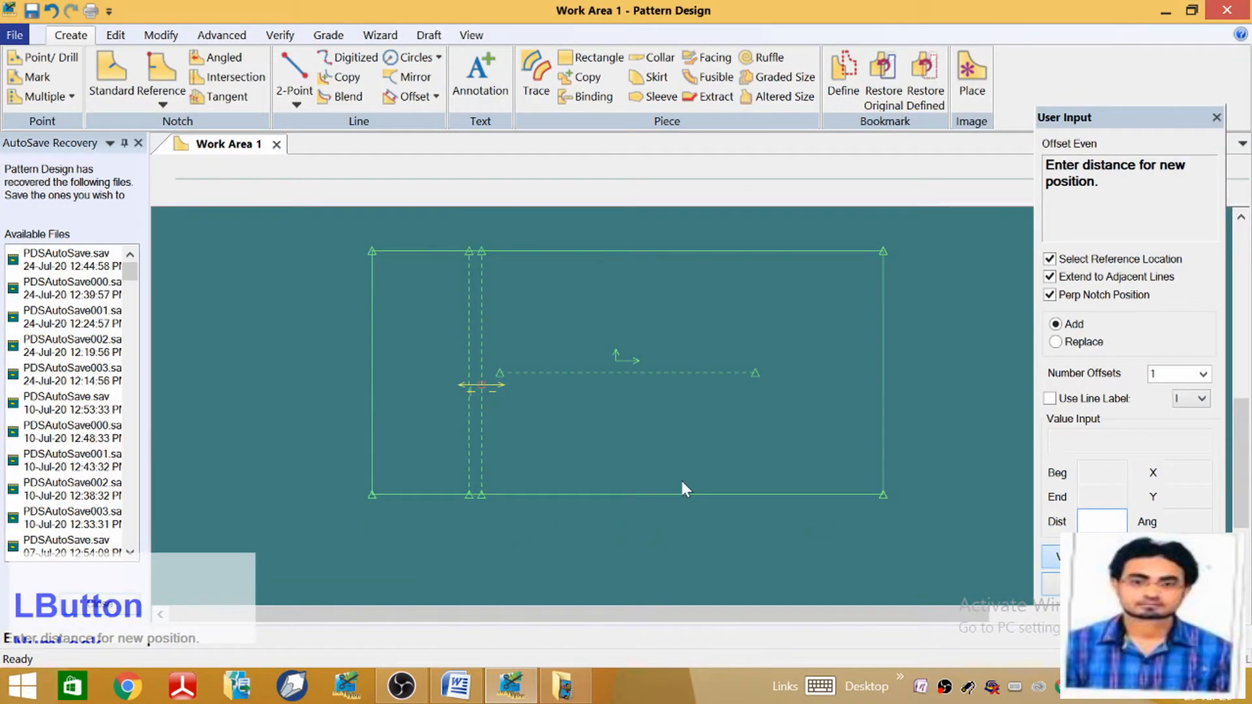
pyautogui.write('-7.')
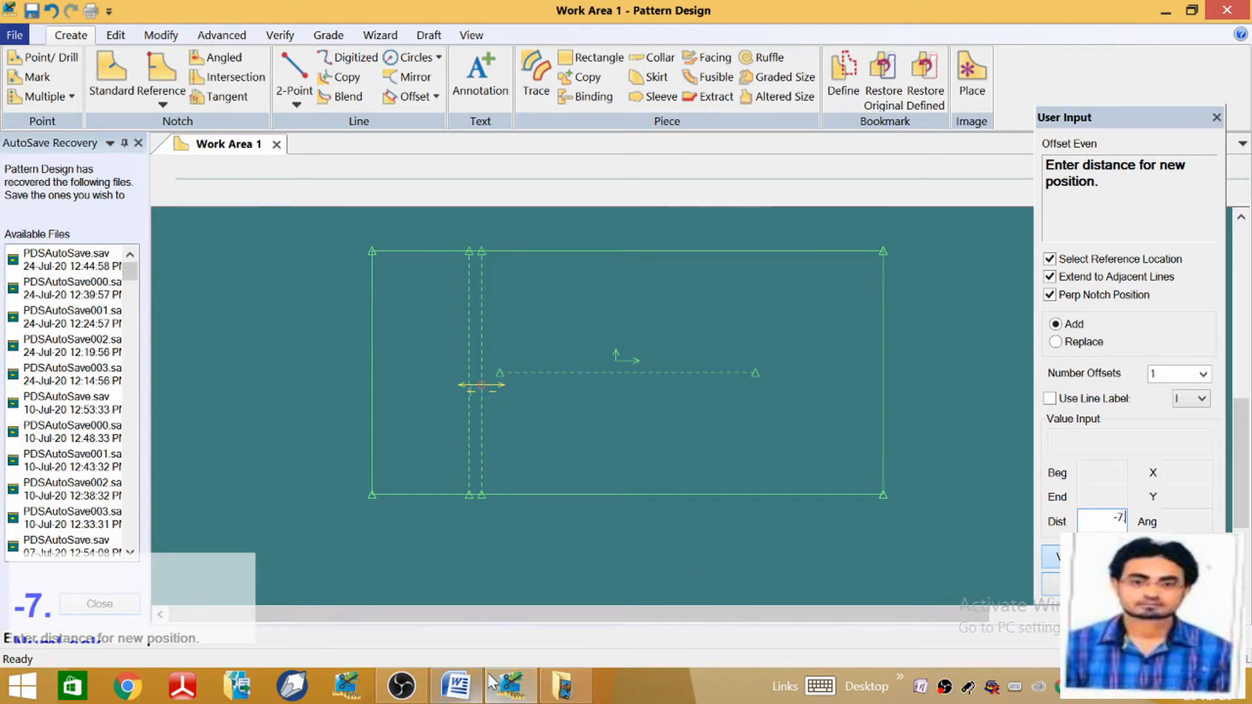
pyautogui.moveTo(457, 686)
pyautogui.moveTo(483, 603)
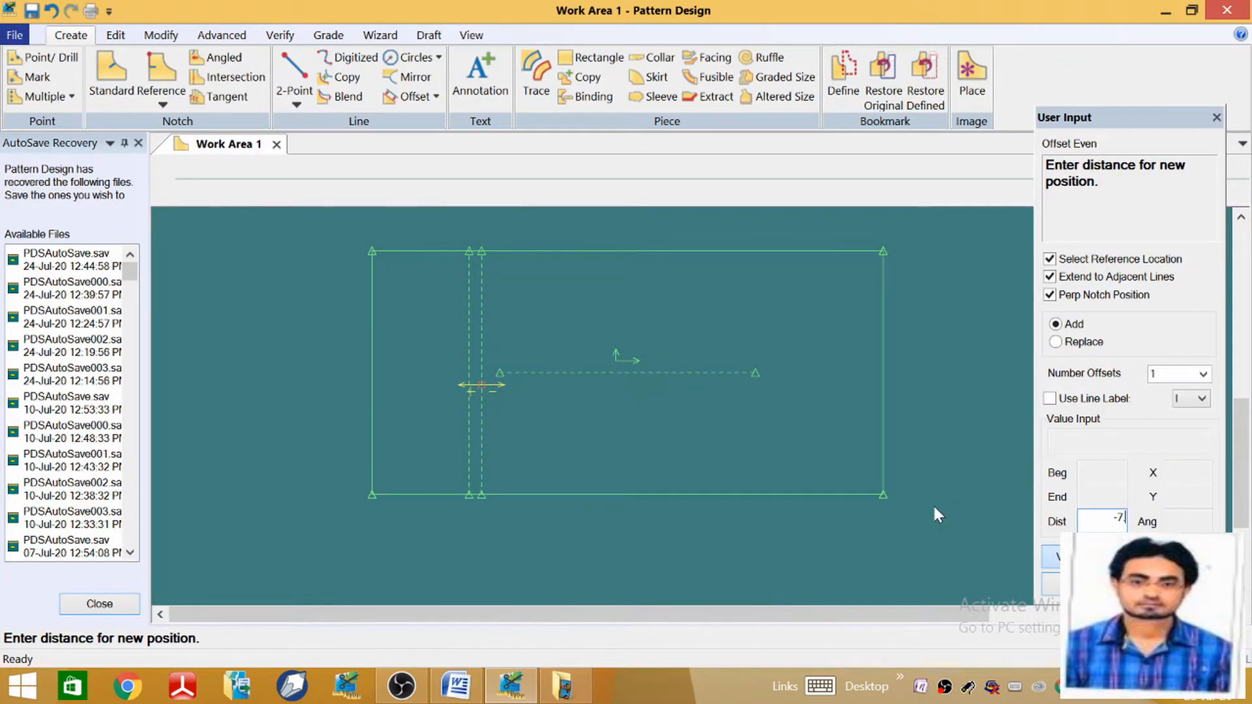
pyautogui.write('62')
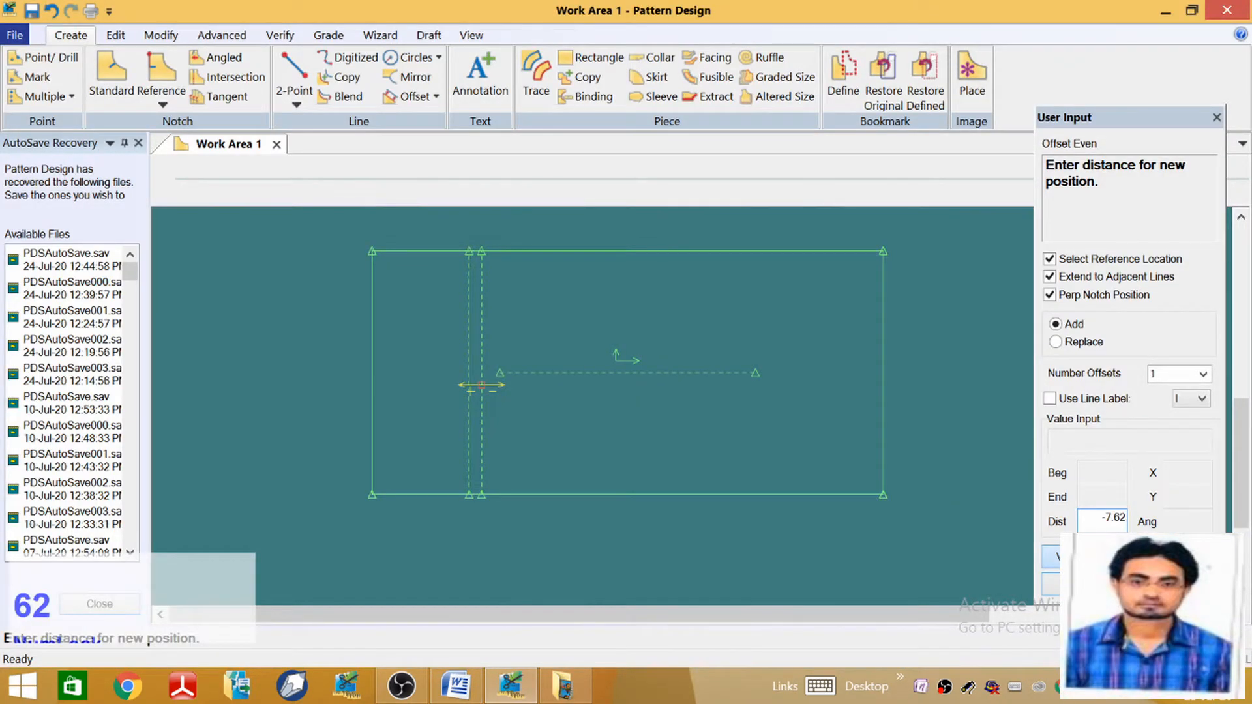
pyautogui.press('Return')
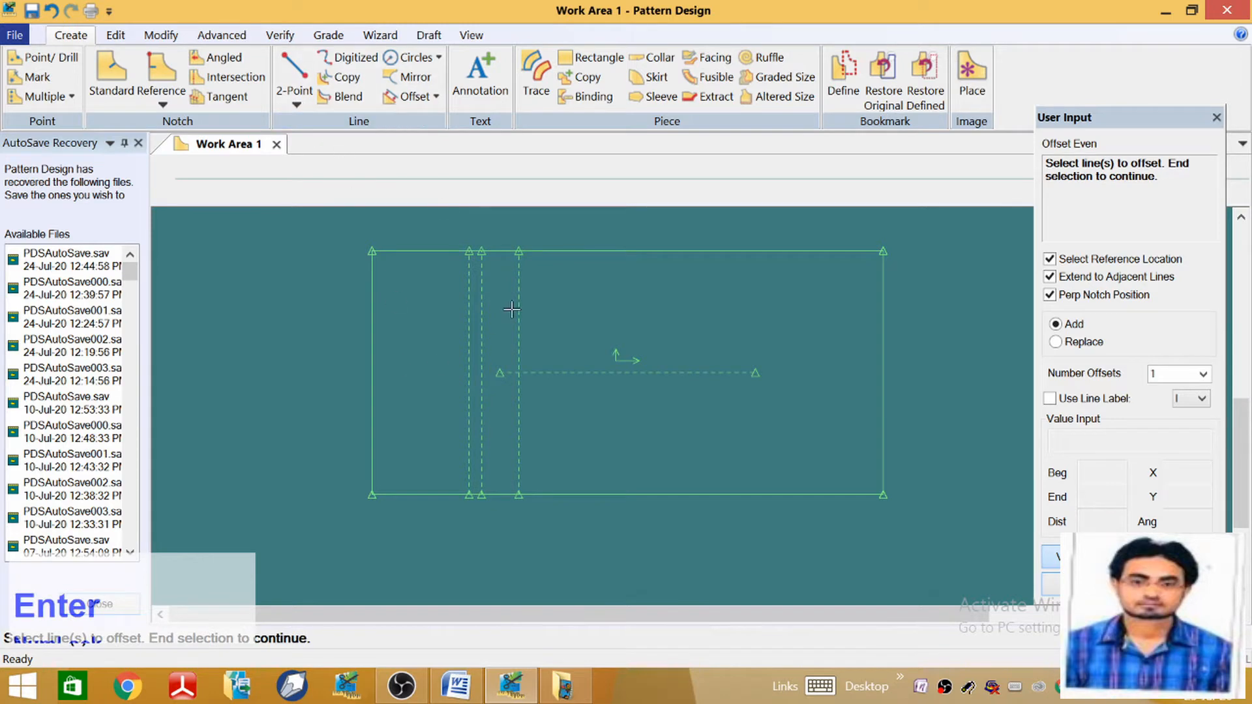
# Check the waist-to-knee measurement in Word's chart, then offset the rectangle's left edge evenly by -50 in Pattern Design as the knee line
pyautogui.click(469, 693)
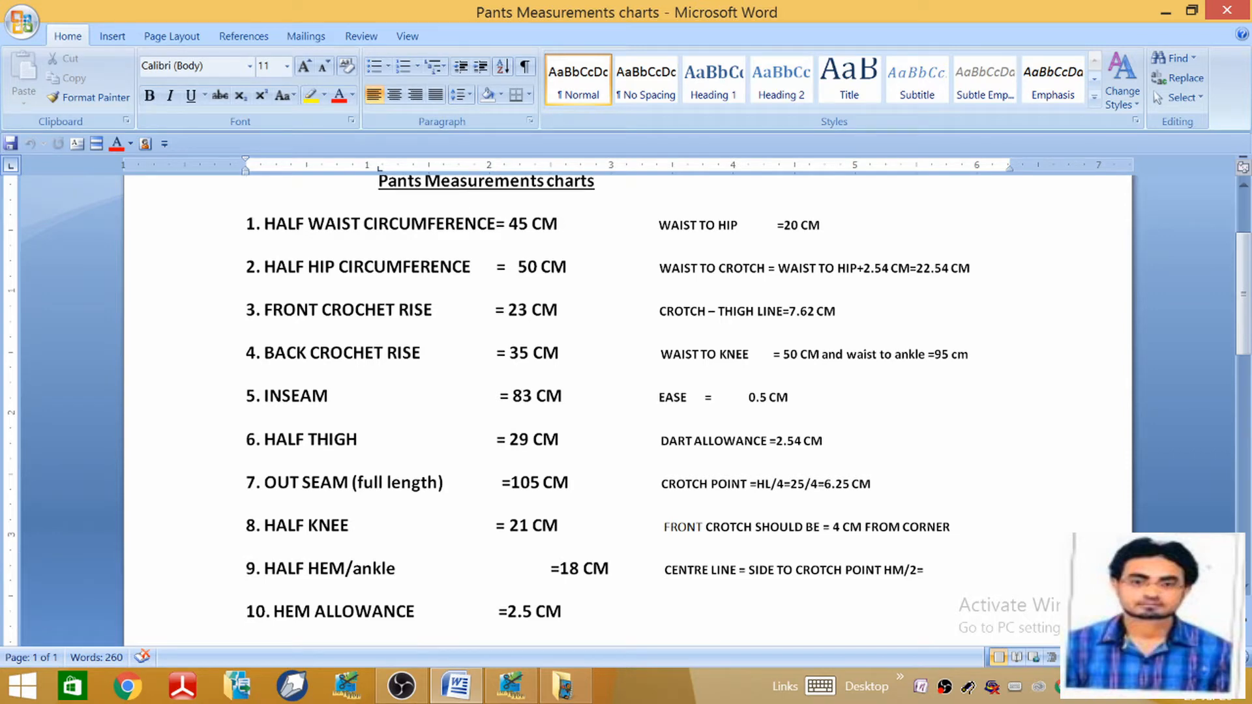
pyautogui.click(510, 686)
pyautogui.click(369, 384)
pyautogui.rightClick(367, 383)
pyautogui.click(369, 384)
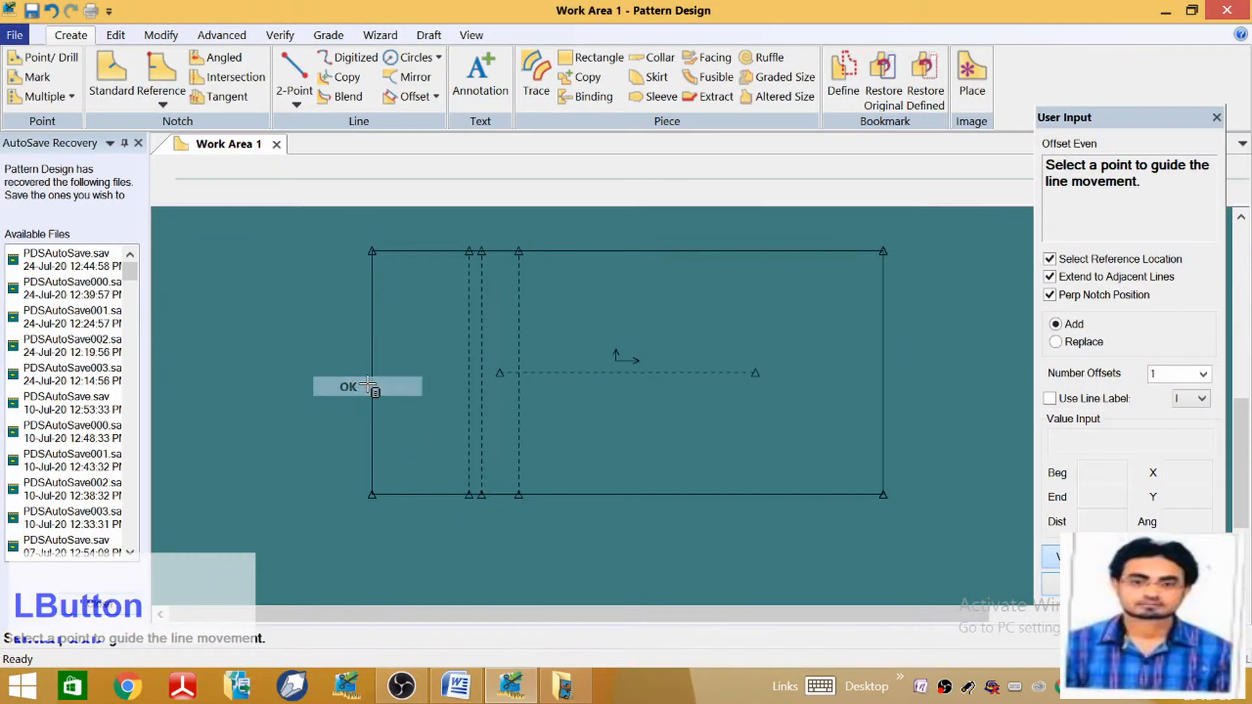
pyautogui.click(369, 384)
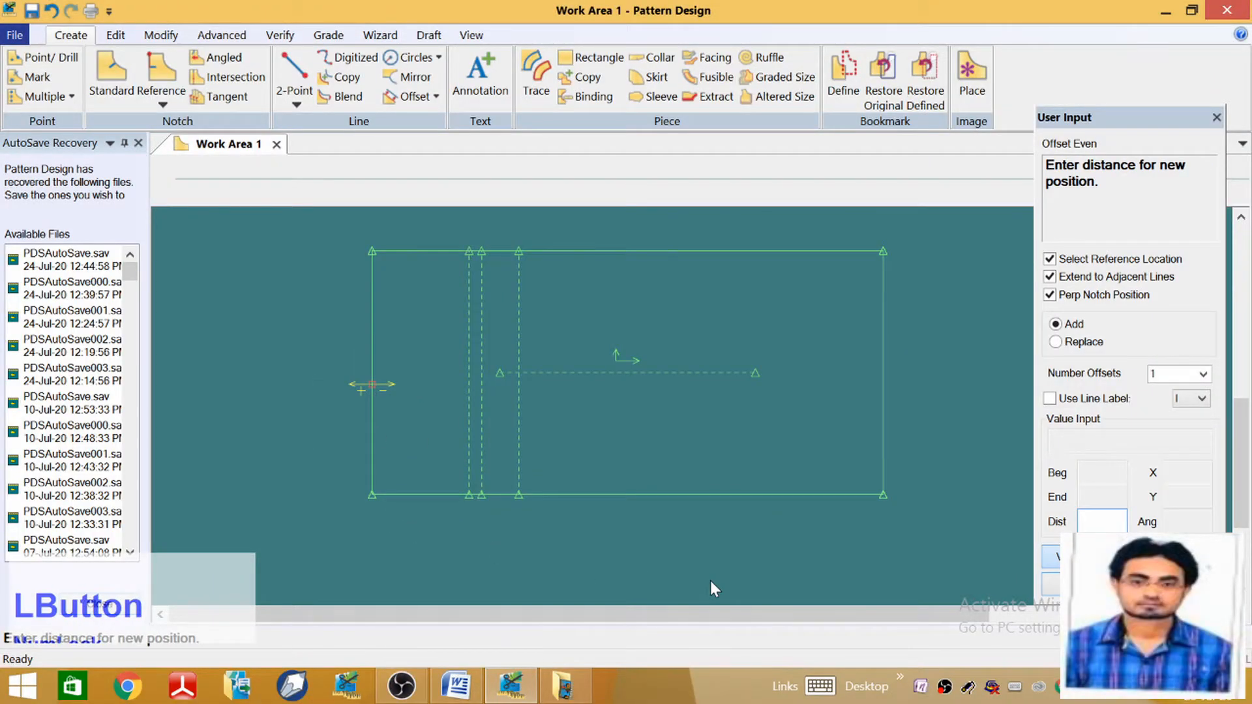
pyautogui.write('50')
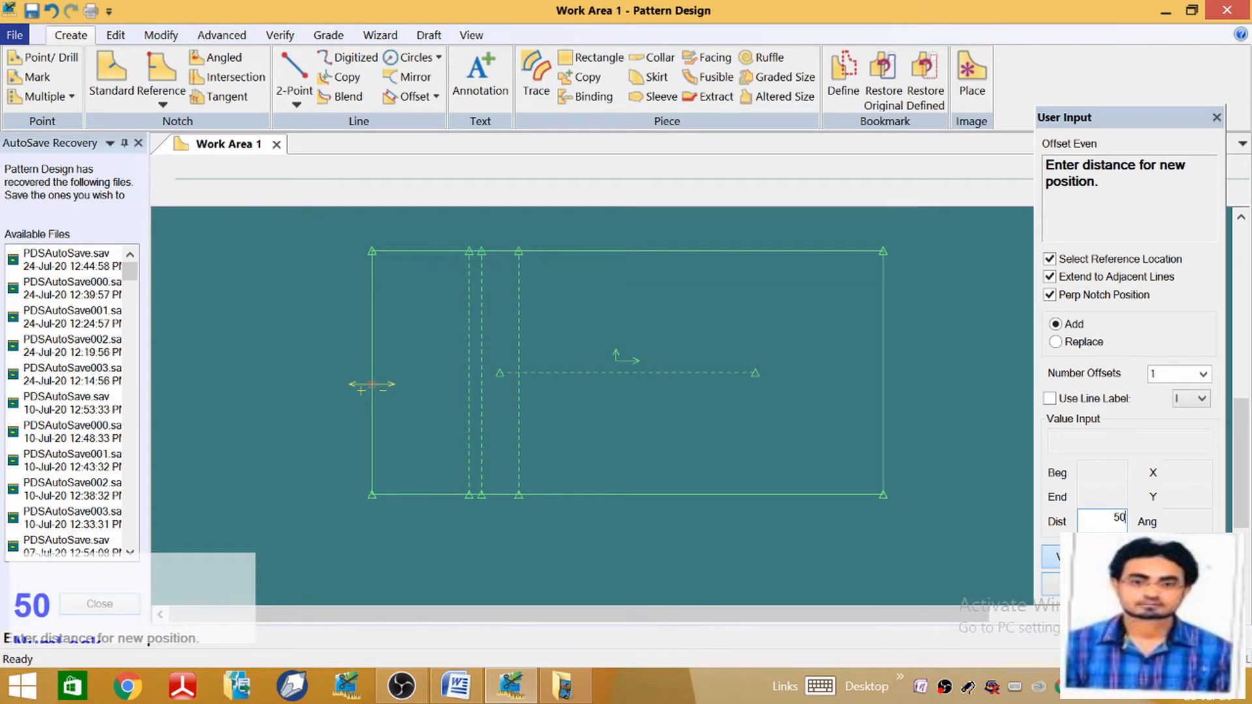
pyautogui.press('Left')
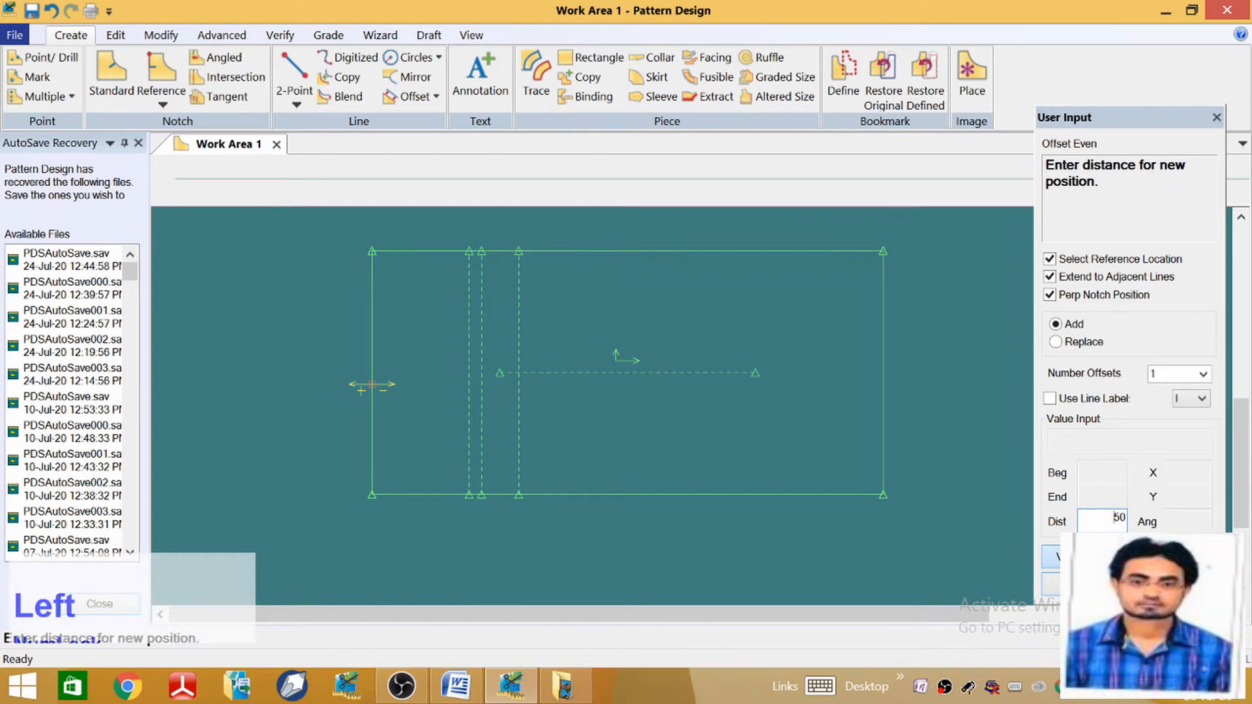
pyautogui.press('Return')
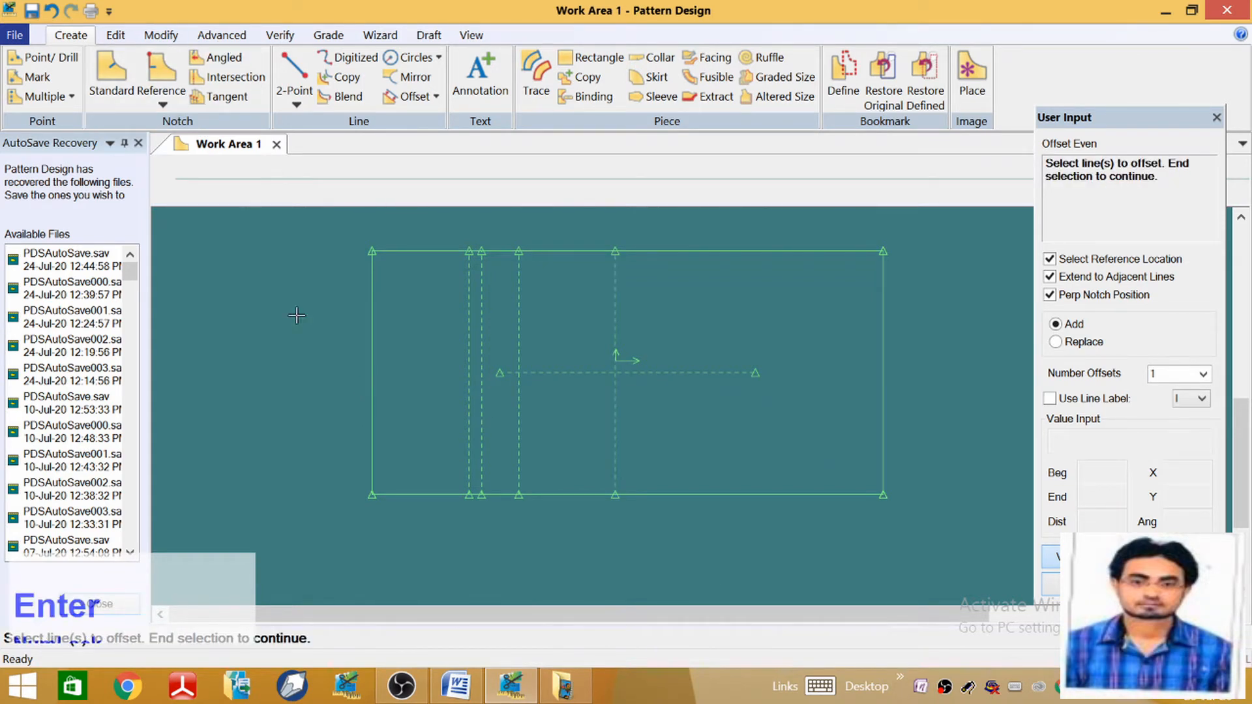
# Offset the rectangle's left edge evenly by -95 as the ankle line and end the Offset Even command
pyautogui.rightClick(372, 358)
pyautogui.click(372, 360)
pyautogui.click(372, 360)
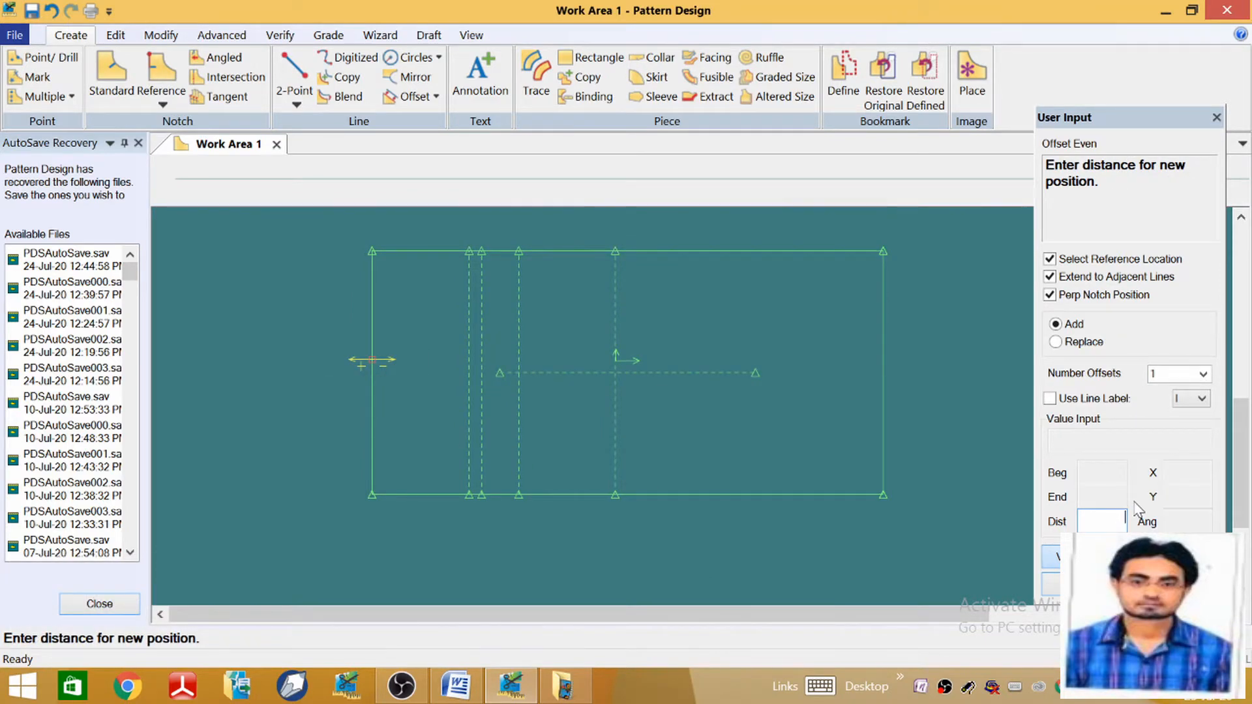
pyautogui.write('-95')
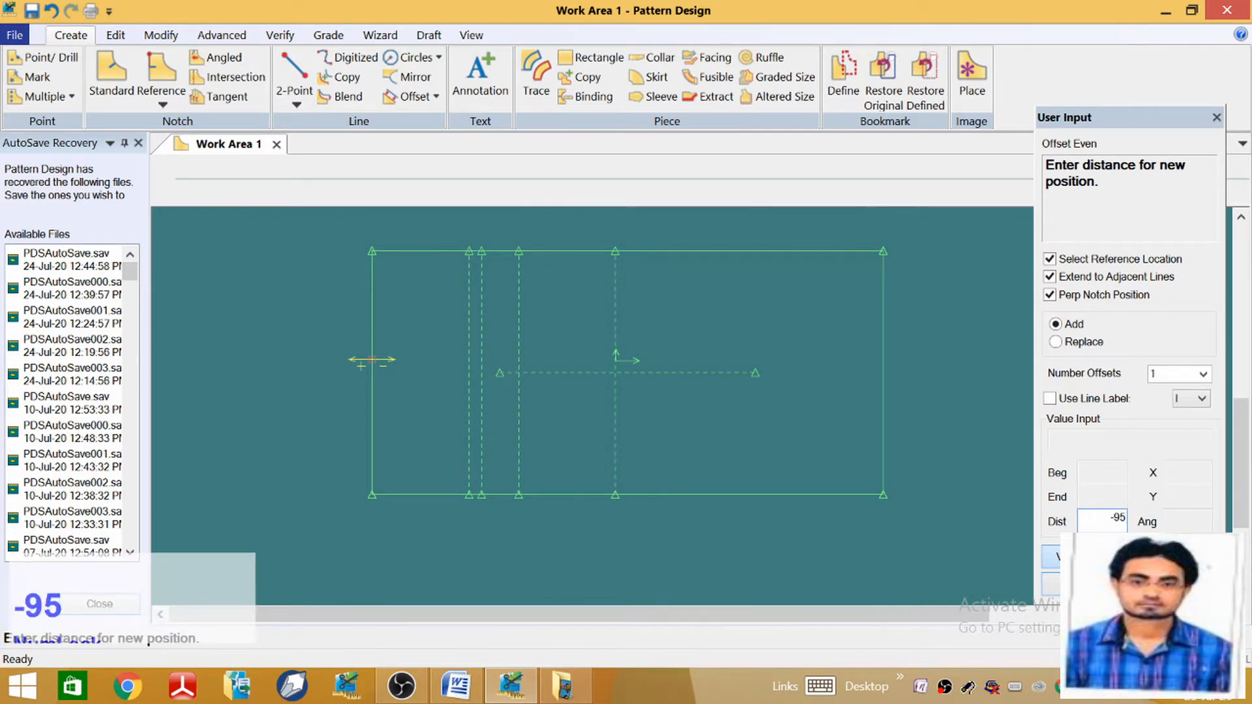
pyautogui.press('Return')
pyautogui.rightClick(675, 369)
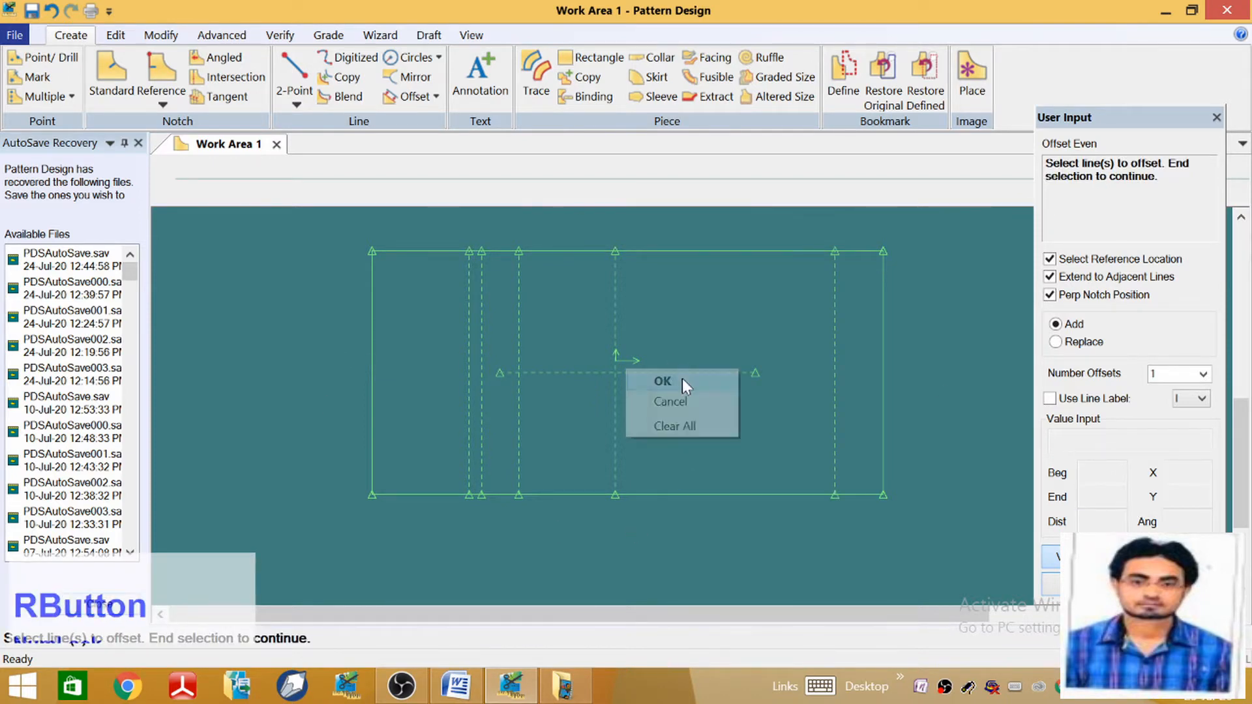
pyautogui.click(663, 383)
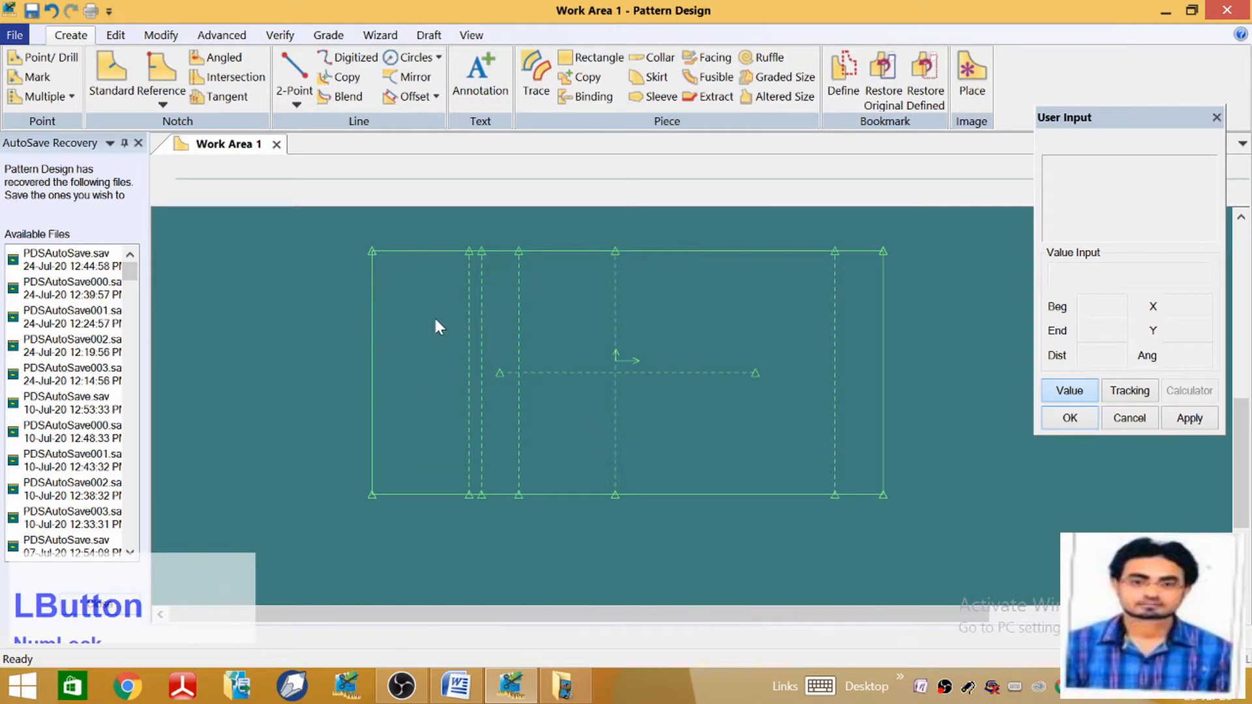
# Start an annotation near the upper end of the hip line and enter the text "hip line"
pyautogui.scroll(-2, 433, 316)
pyautogui.scroll(2, 432, 326)
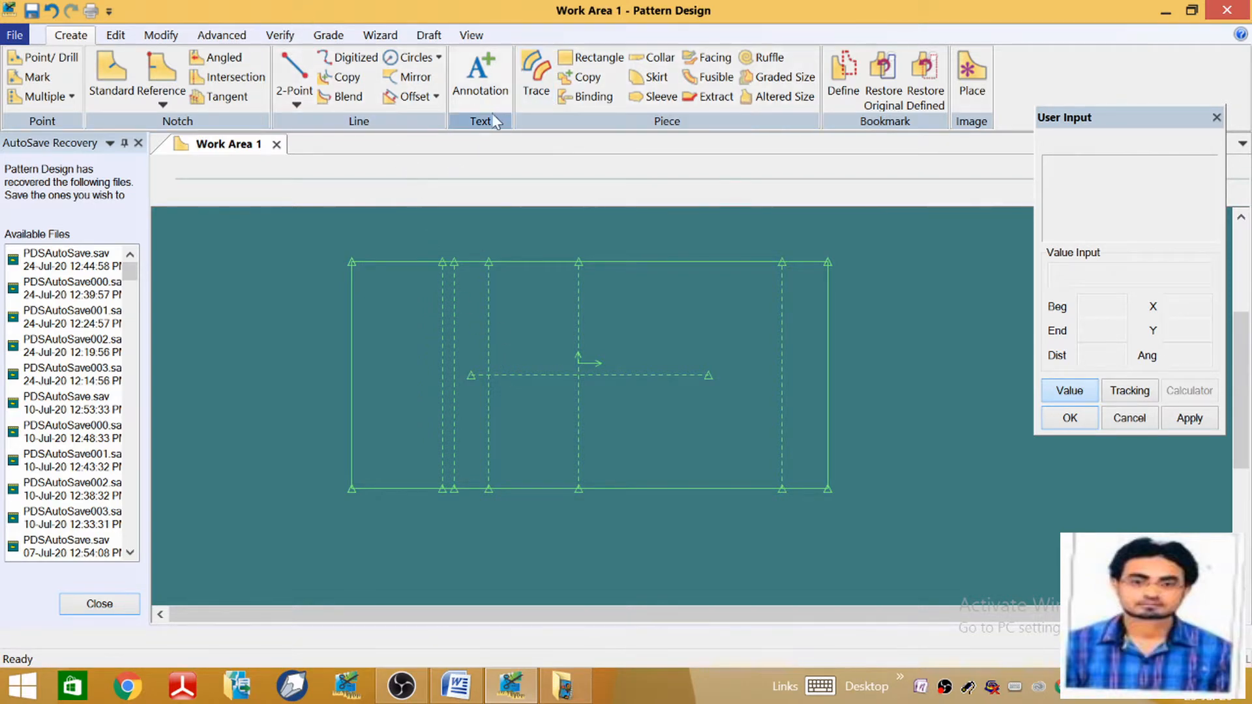
pyautogui.click(471, 72)
pyautogui.scroll(-2, 437, 279)
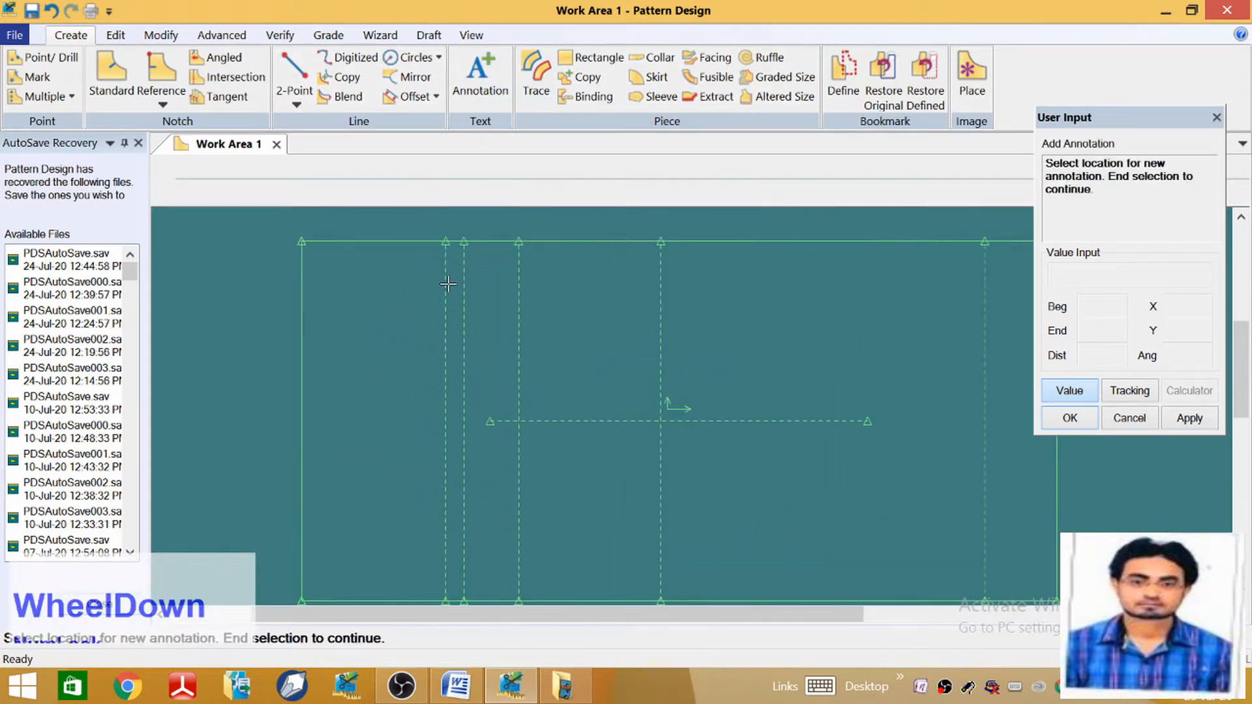
pyautogui.click(441, 291)
pyautogui.rightClick(440, 291)
pyautogui.click(440, 291)
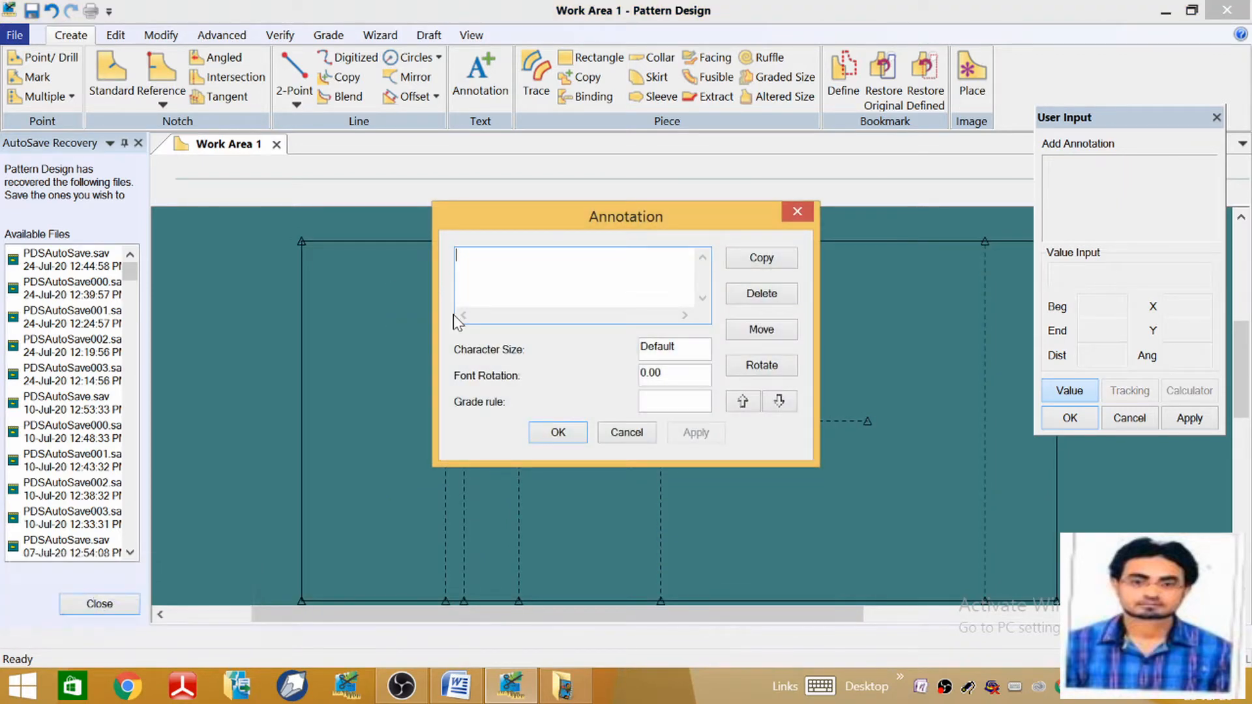
pyautogui.write('hiop')
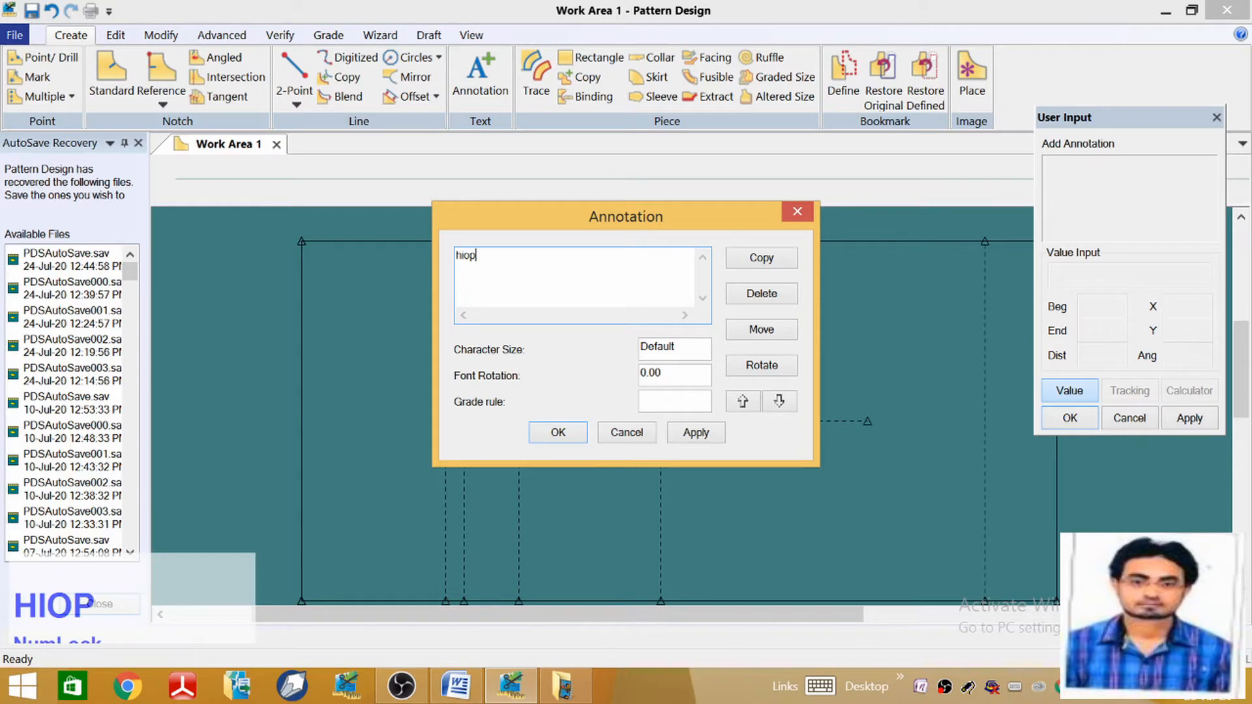
pyautogui.press('BackSpace')
pyautogui.press('BackSpace')
pyautogui.write('p lin')
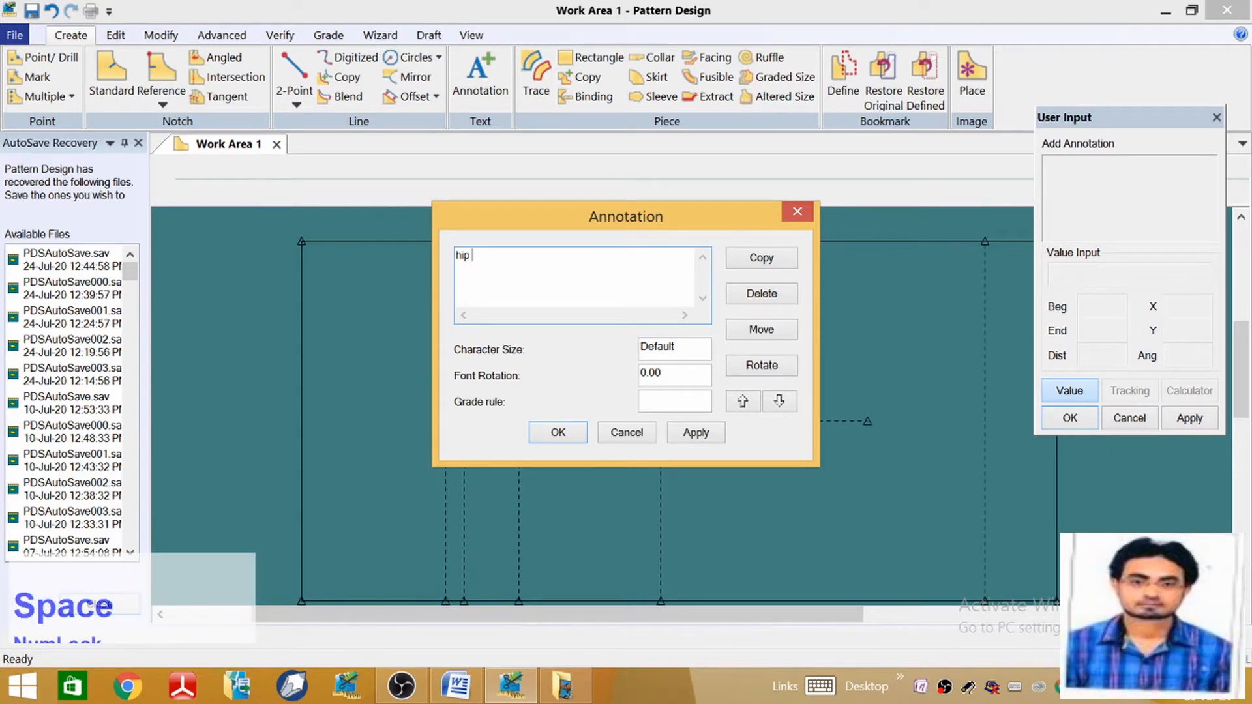
pyautogui.write('e')
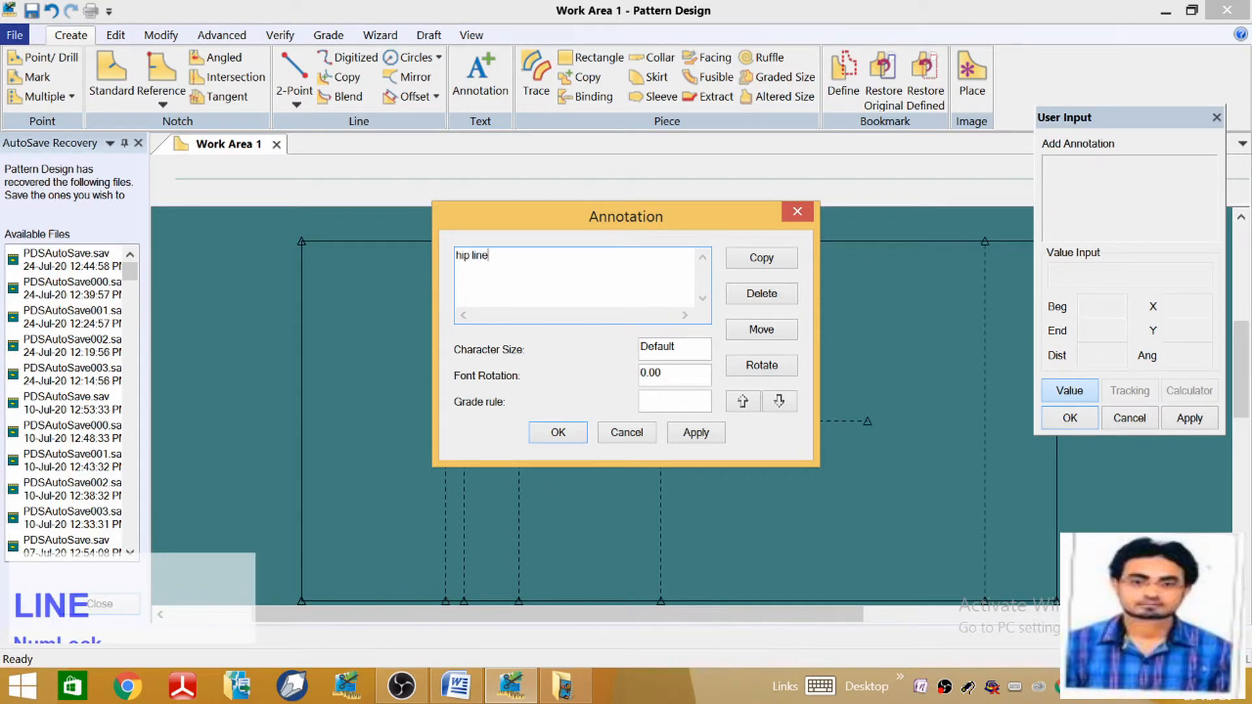
# Rotate the "hip line" annotation to about 92 degrees so it runs along the line, set its character size to 1 and accept it
pyautogui.click(762, 365)
pyautogui.click(1068, 392)
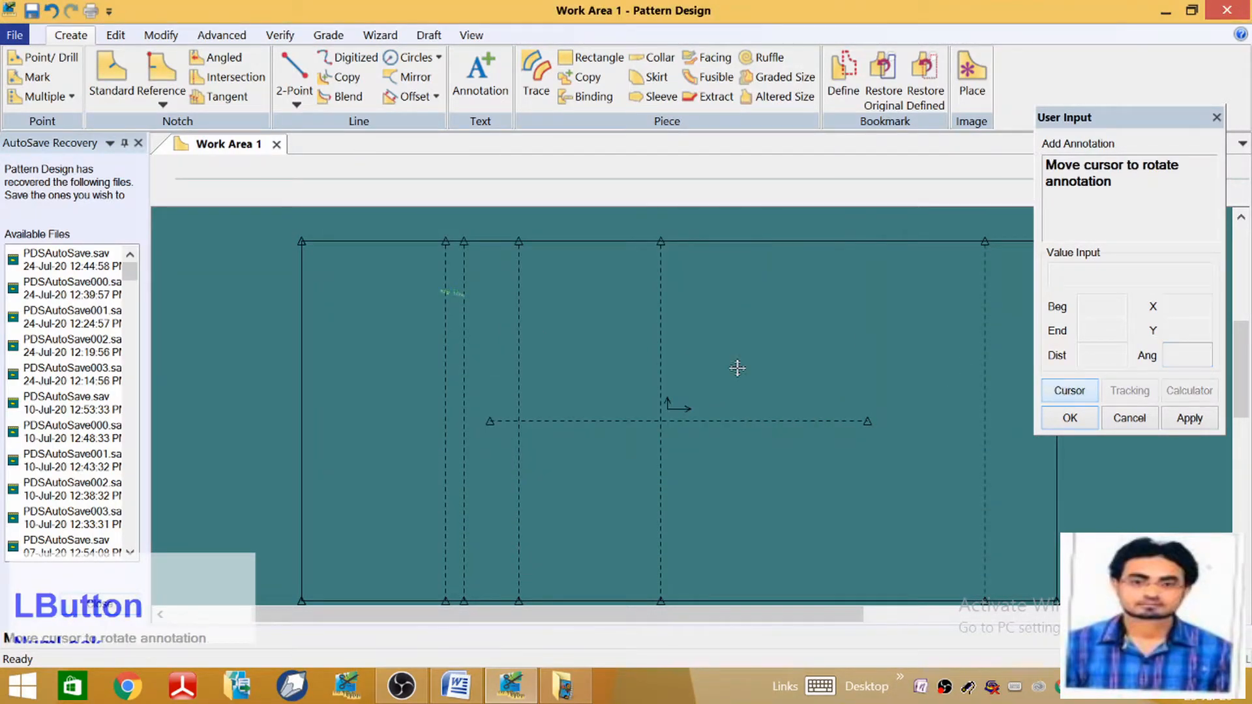
pyautogui.click(457, 267)
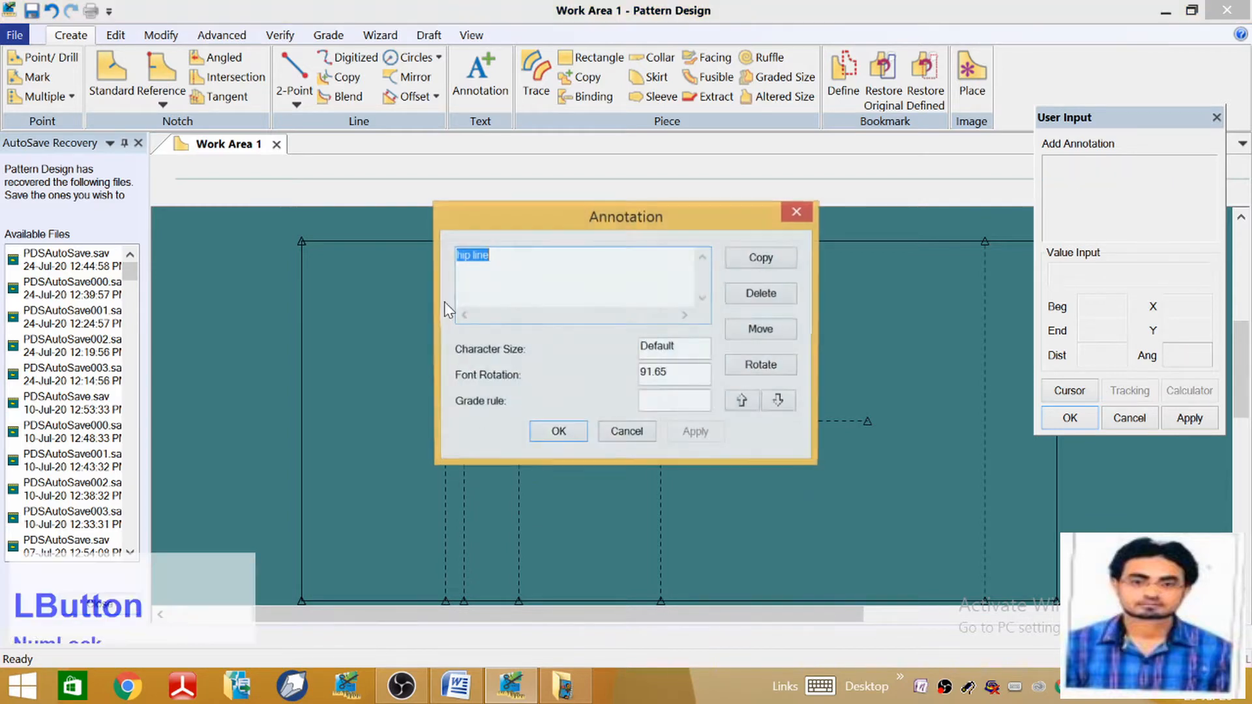
pyautogui.doubleClick(675, 348)
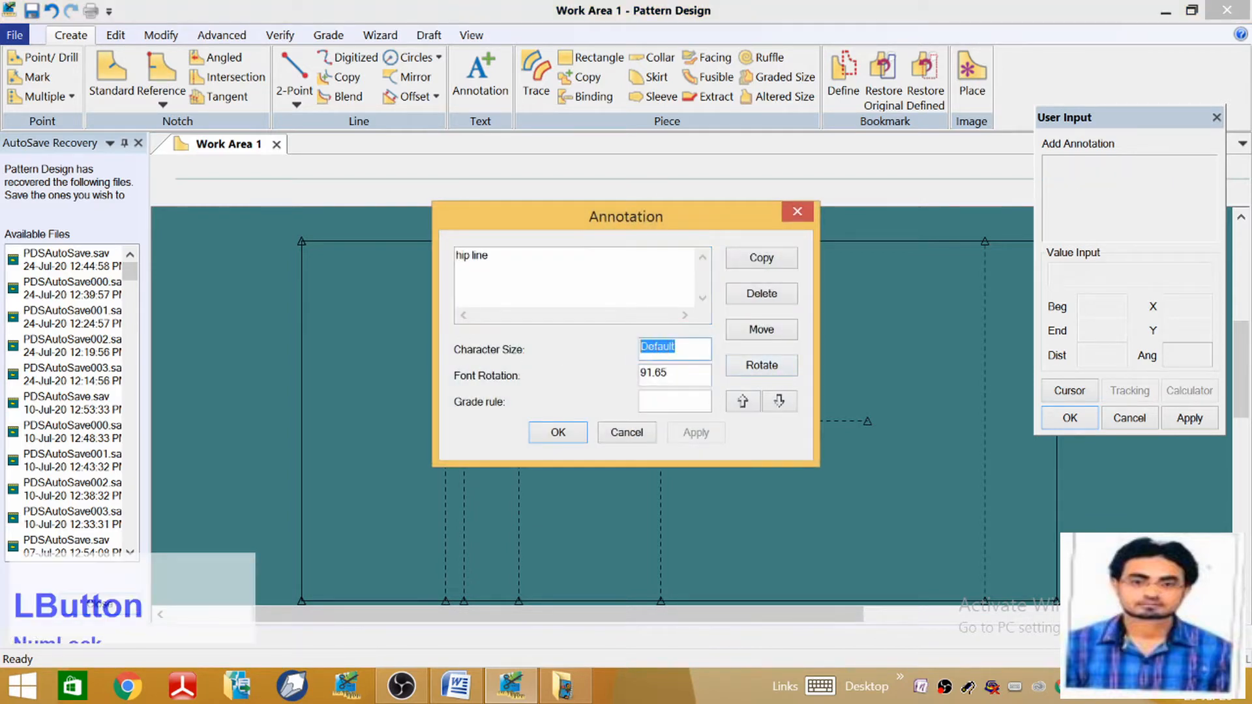
pyautogui.write('1')
pyautogui.click(557, 431)
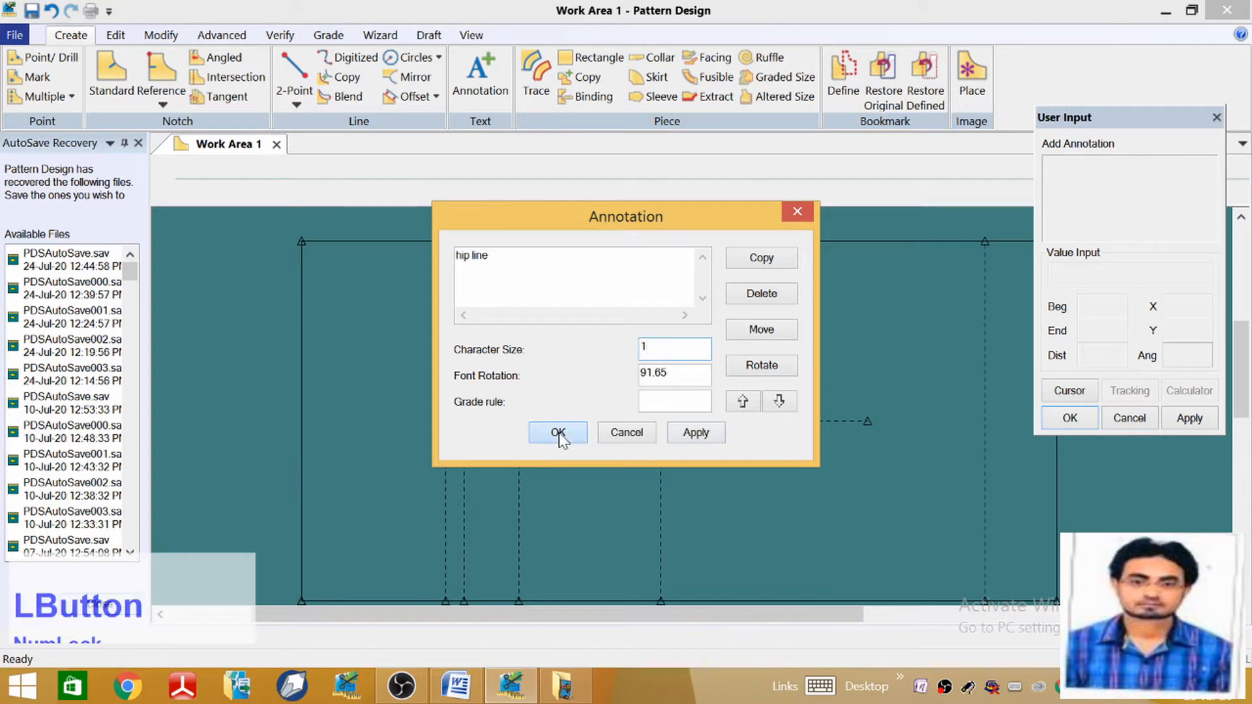
# Start an annotation near the upper end of the crotch line with the text "critch line" and character size 1
pyautogui.scroll(-3, 421, 317)
pyautogui.scroll(1, 460, 291)
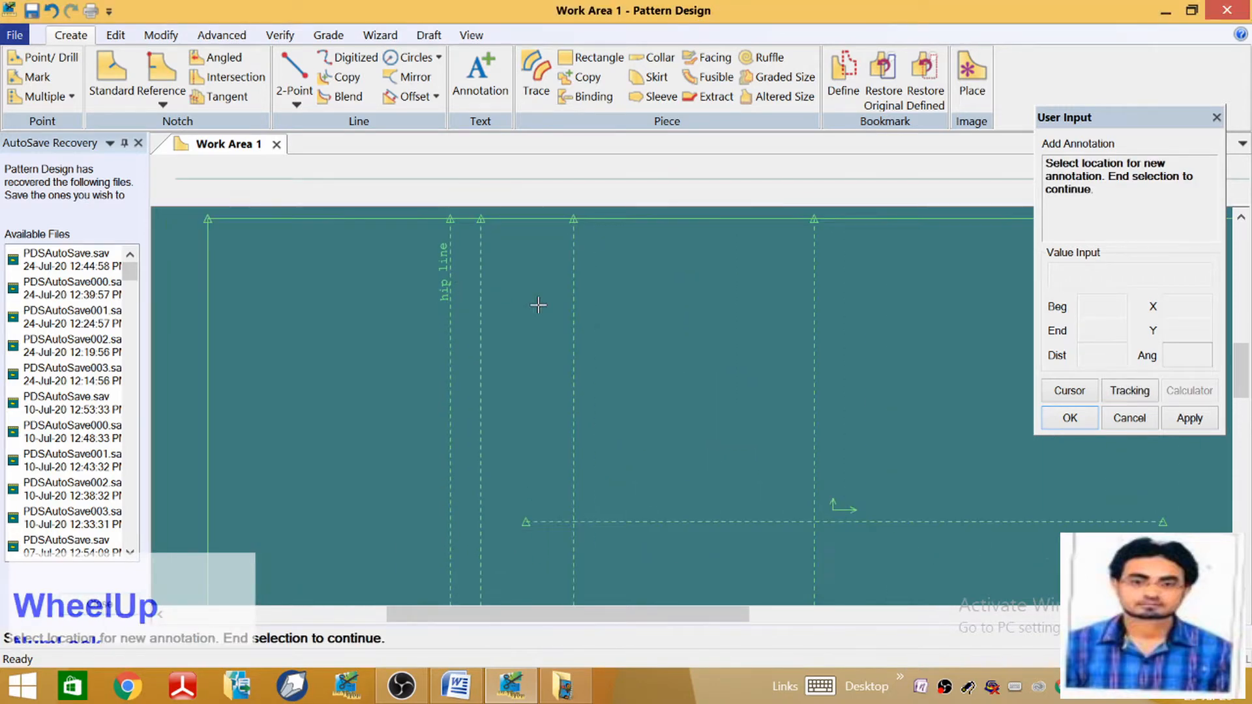
pyautogui.click(471, 263)
pyautogui.rightClick(471, 263)
pyautogui.click(468, 262)
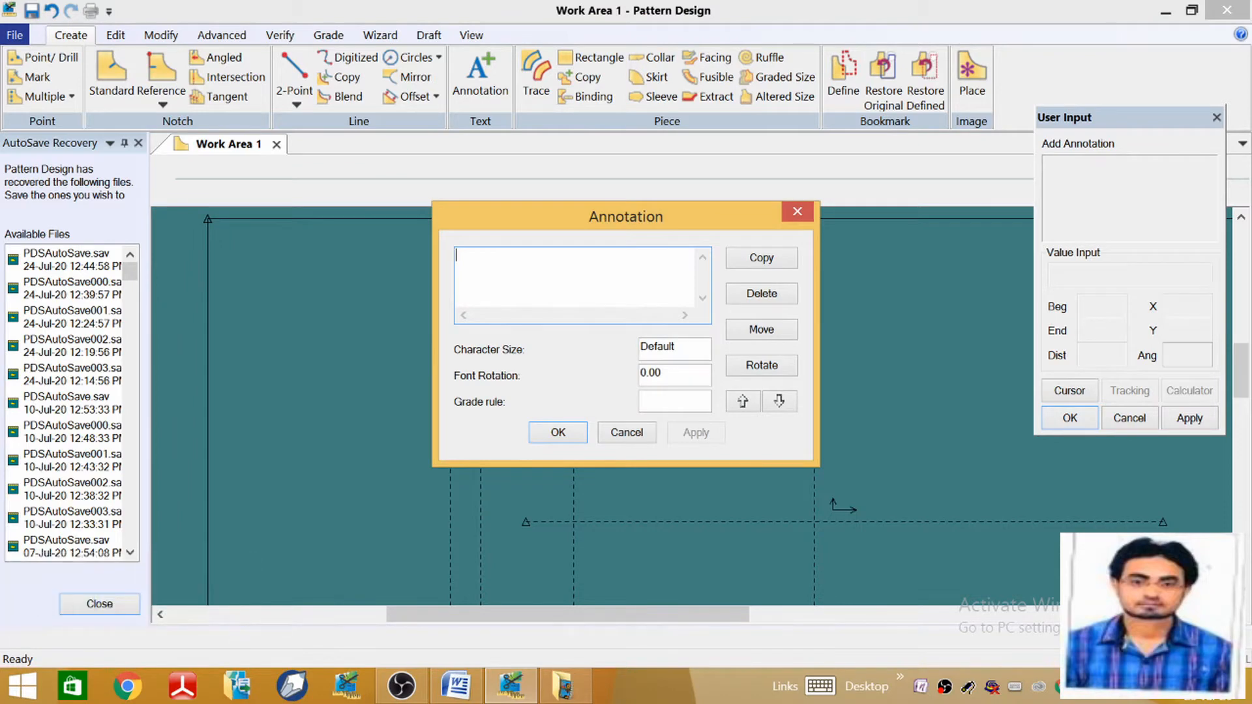
pyautogui.write('crit')
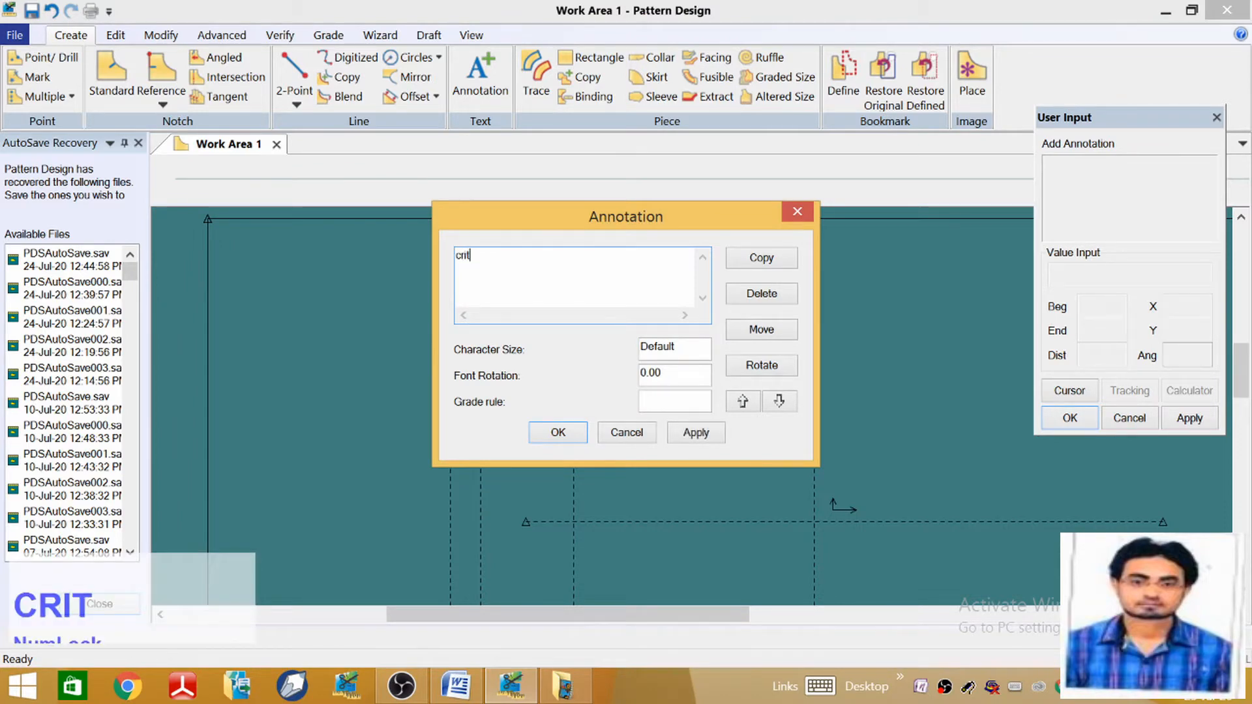
pyautogui.write('ch line')
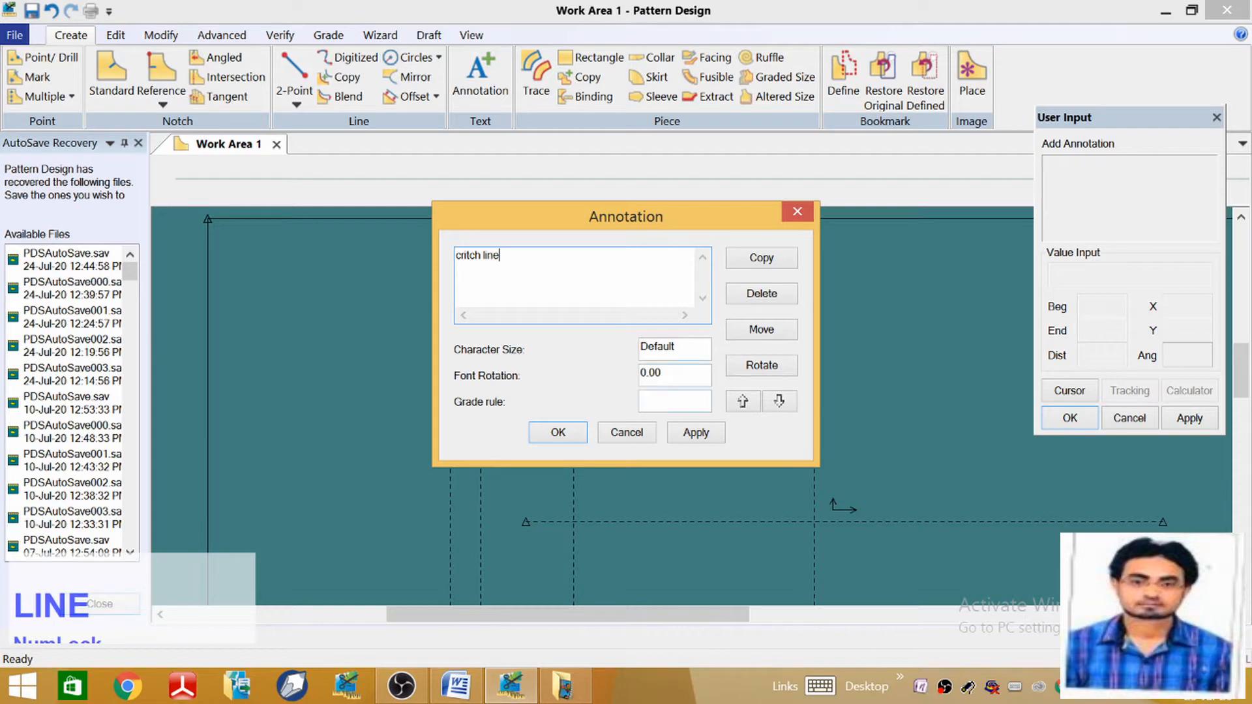
pyautogui.click(675, 348)
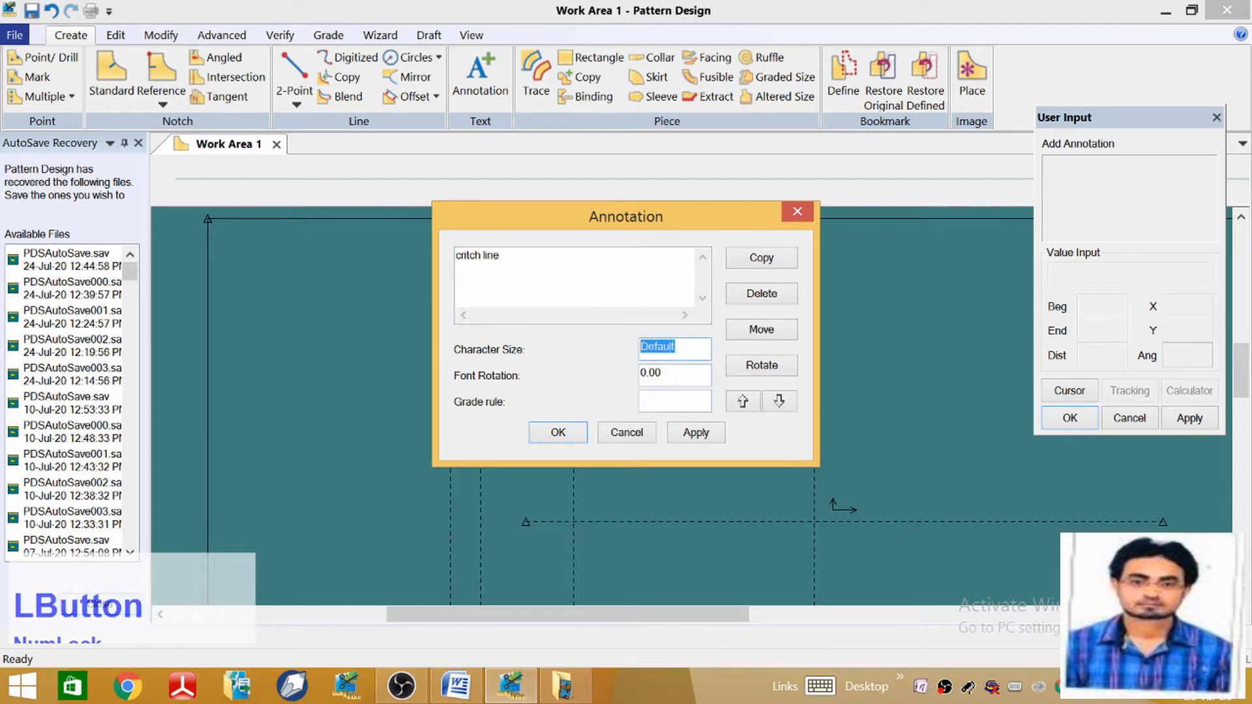
pyautogui.write('1')
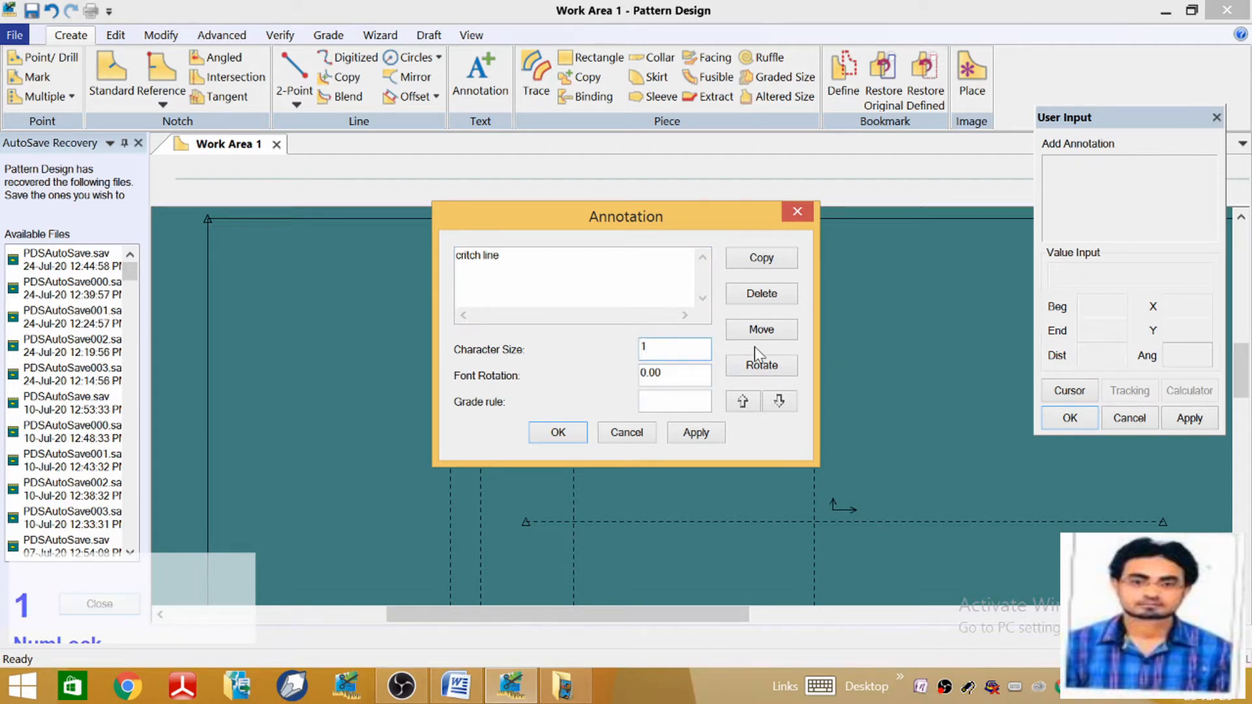
# Rotate the "critch line" annotation to about 89 degrees, move it between the hip line and its own line, and accept it
pyautogui.click(764, 364)
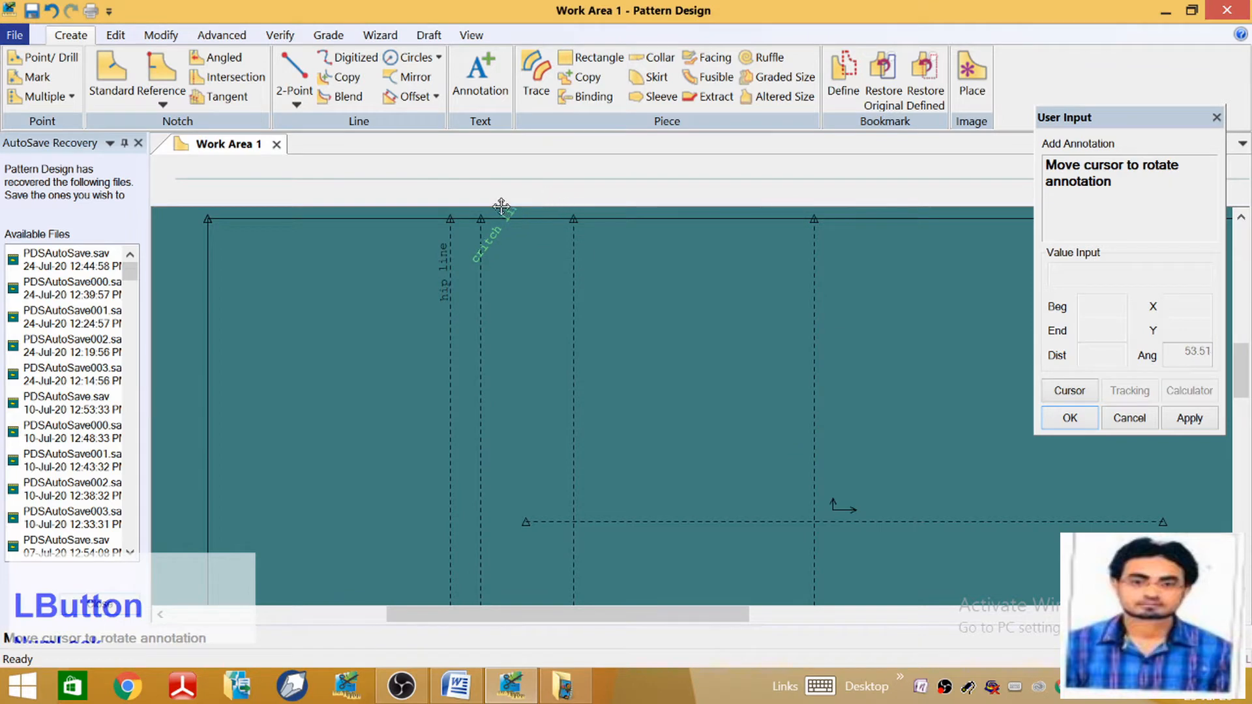
pyautogui.click(536, 236)
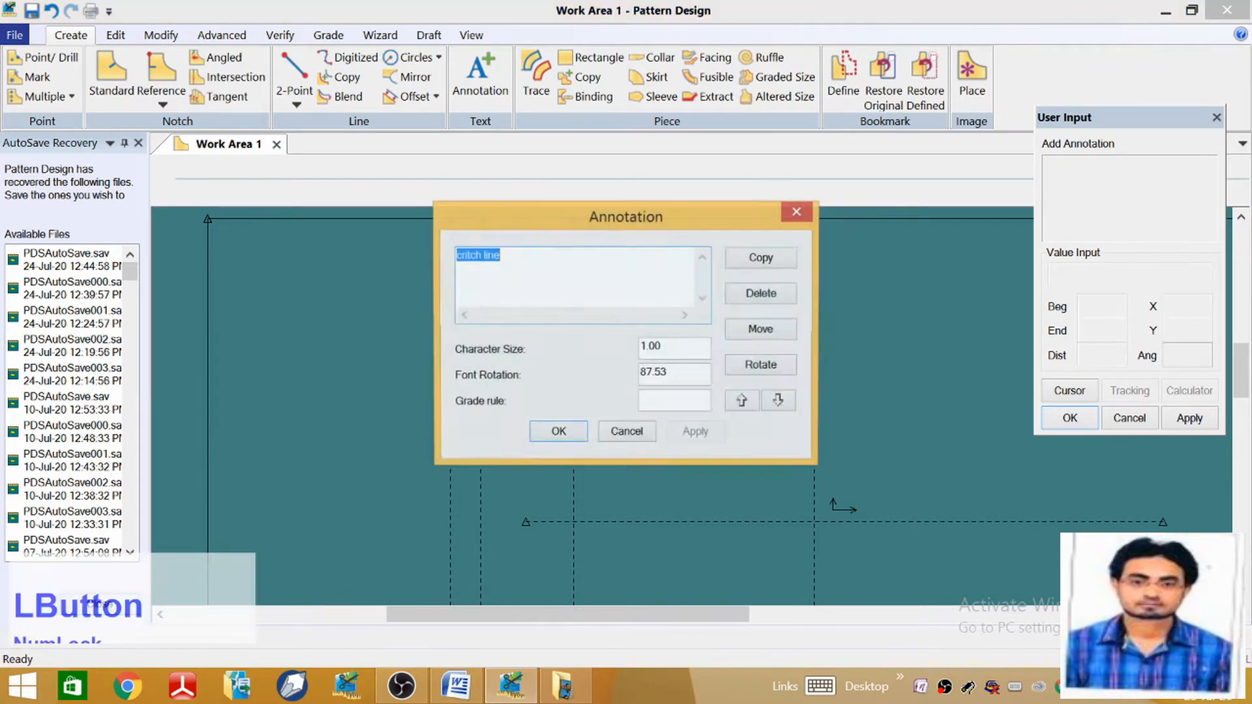
pyautogui.click(762, 329)
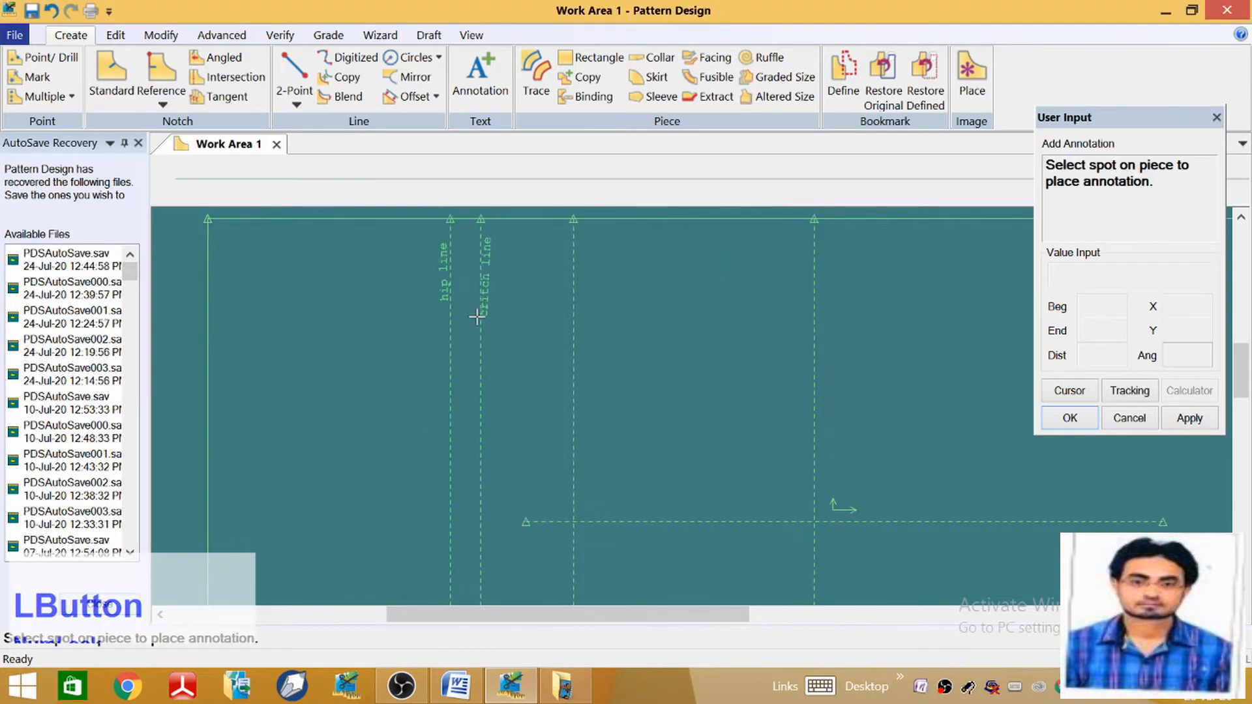
pyautogui.click(463, 316)
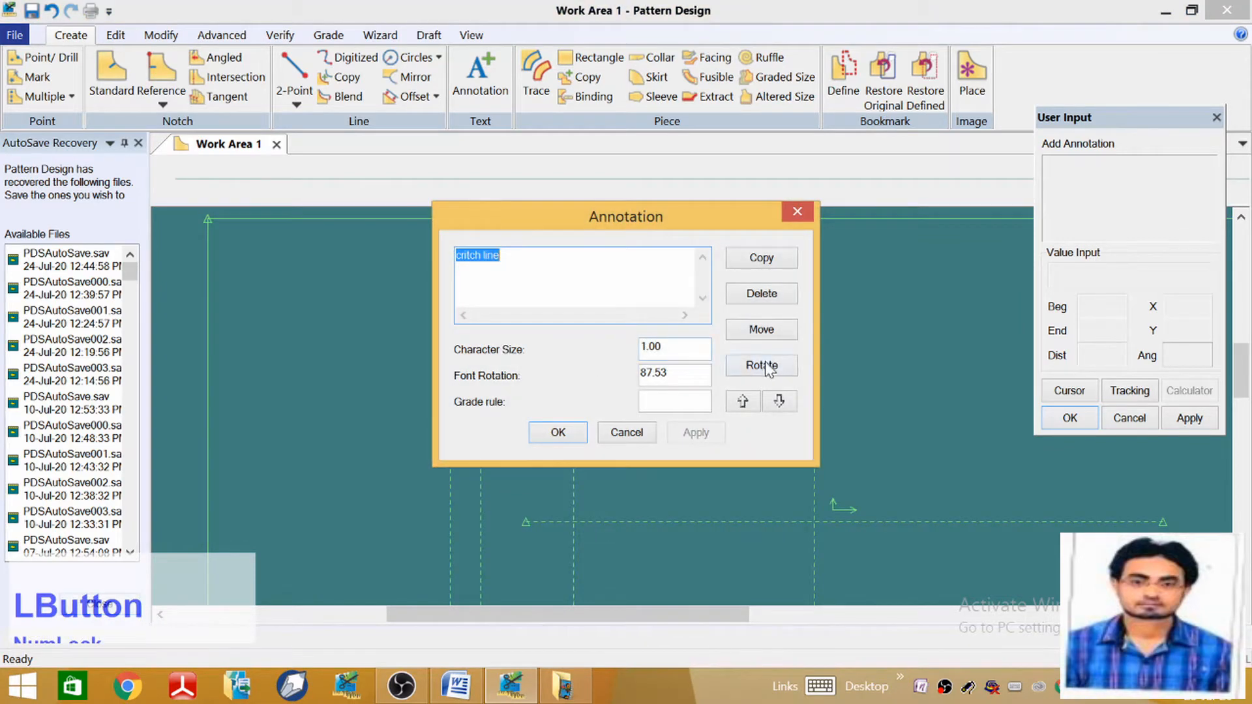
pyautogui.click(762, 362)
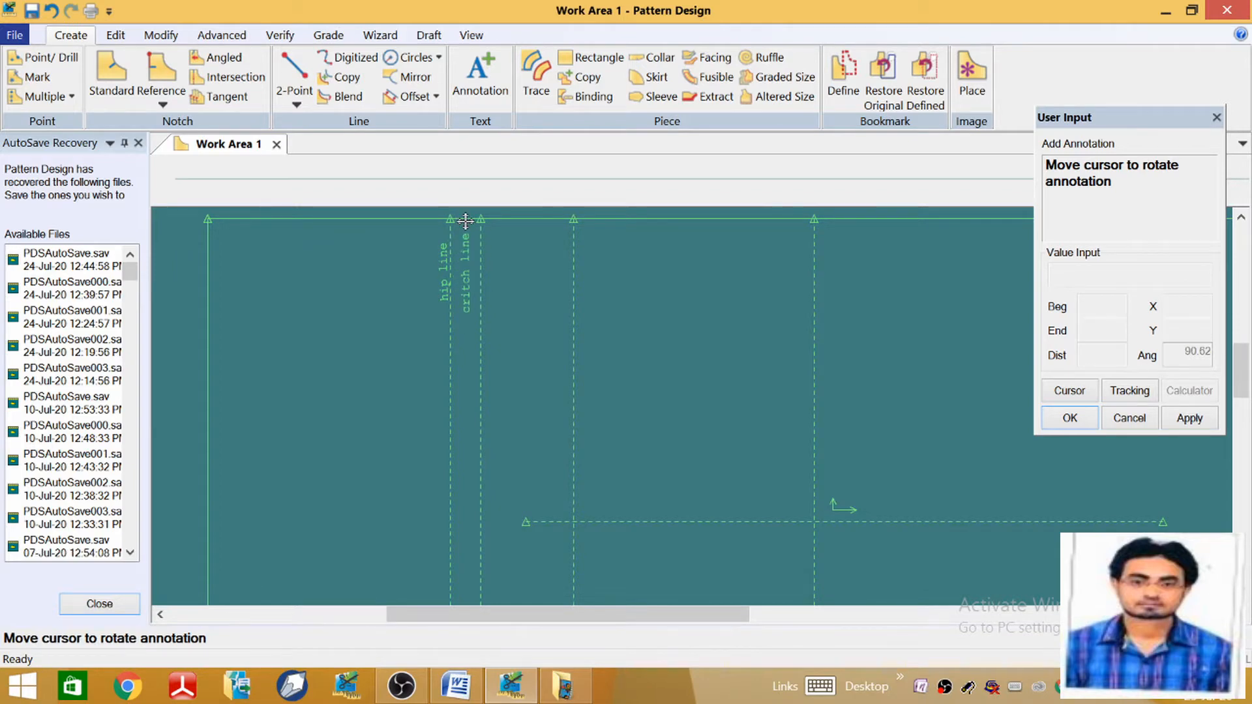
pyautogui.click(466, 223)
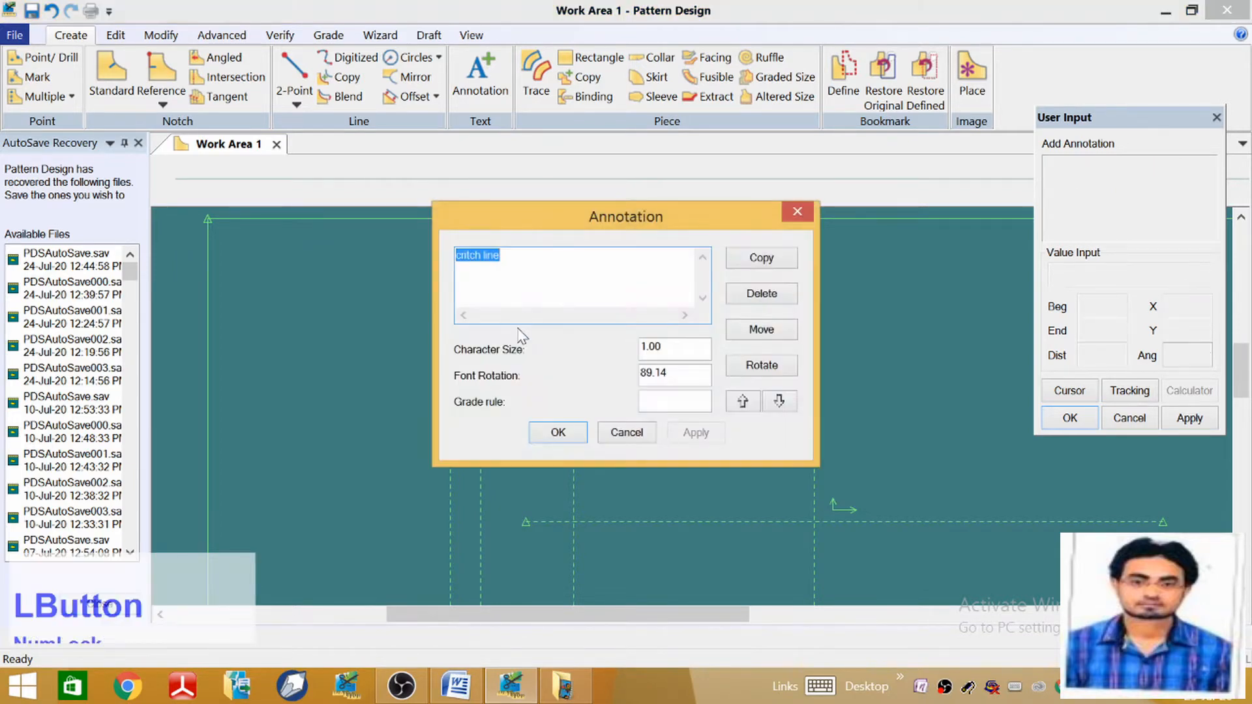
pyautogui.click(559, 431)
# Start an annotation near the upper end of the thigh line with the text "thigh line" and character size 1
pyautogui.scroll(2, 584, 322)
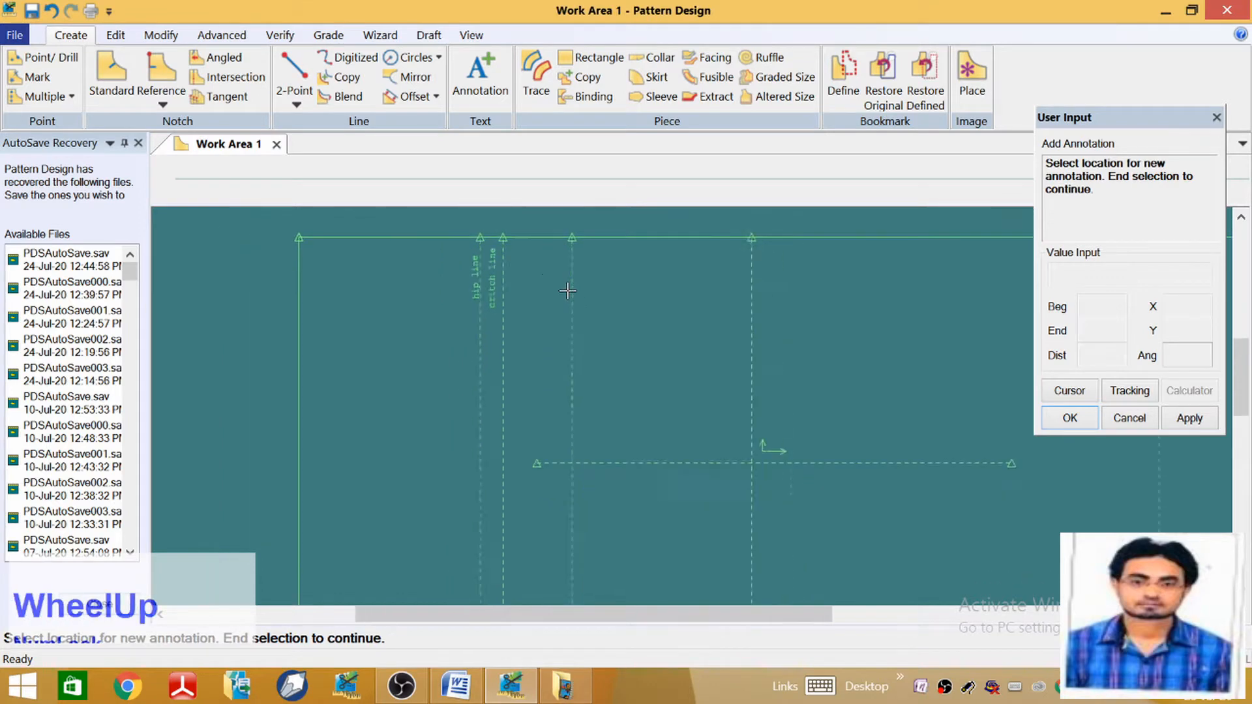
pyautogui.scroll(1, 587, 332)
pyautogui.scroll(-3, 569, 299)
pyautogui.scroll(2, 569, 300)
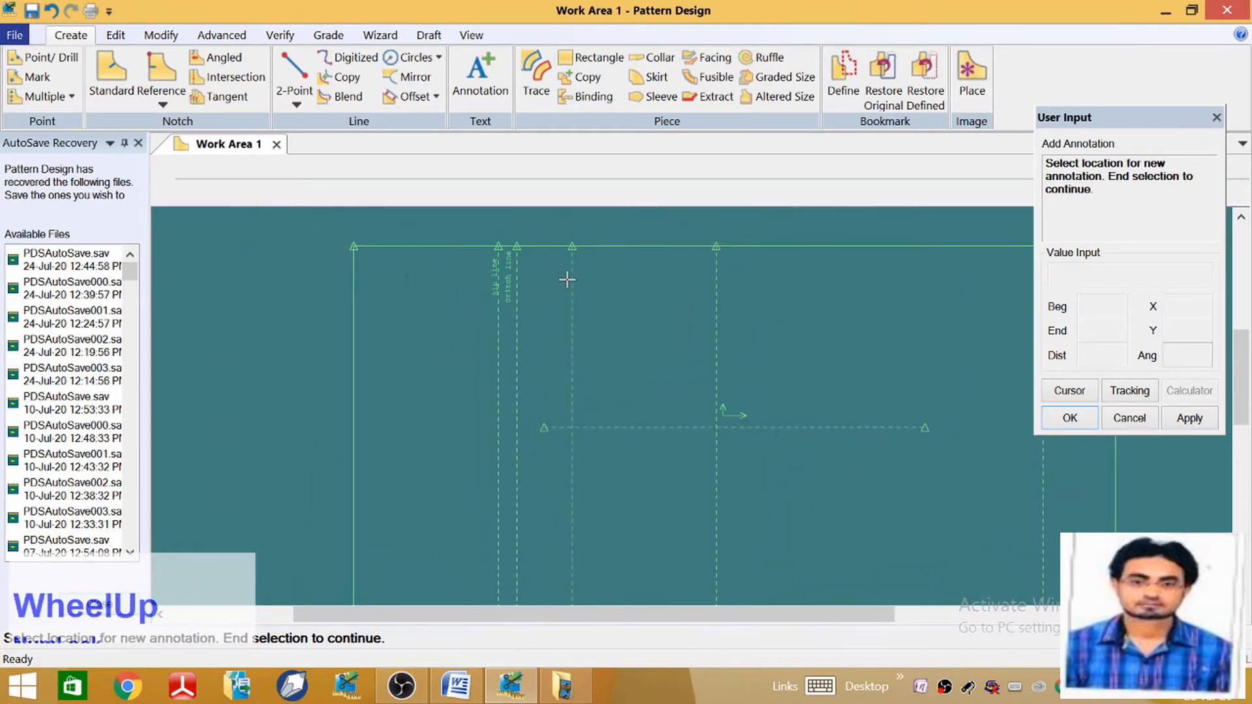
pyautogui.click(567, 280)
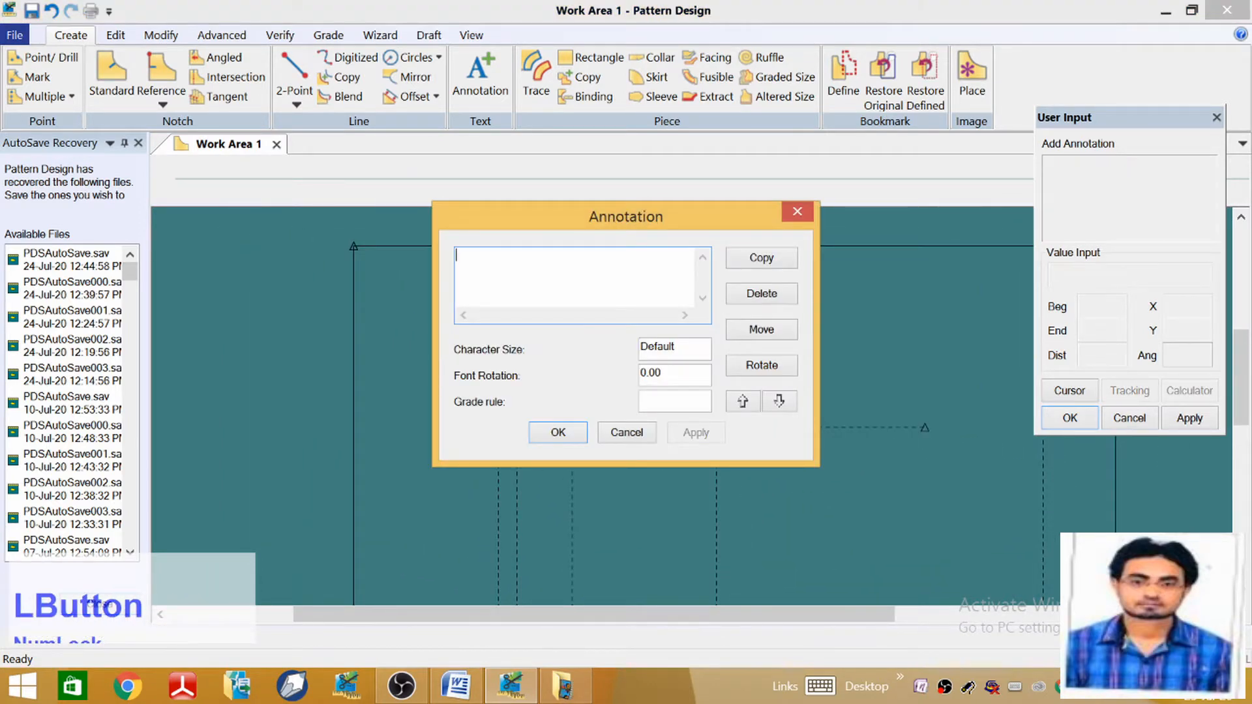
pyautogui.write('thi')
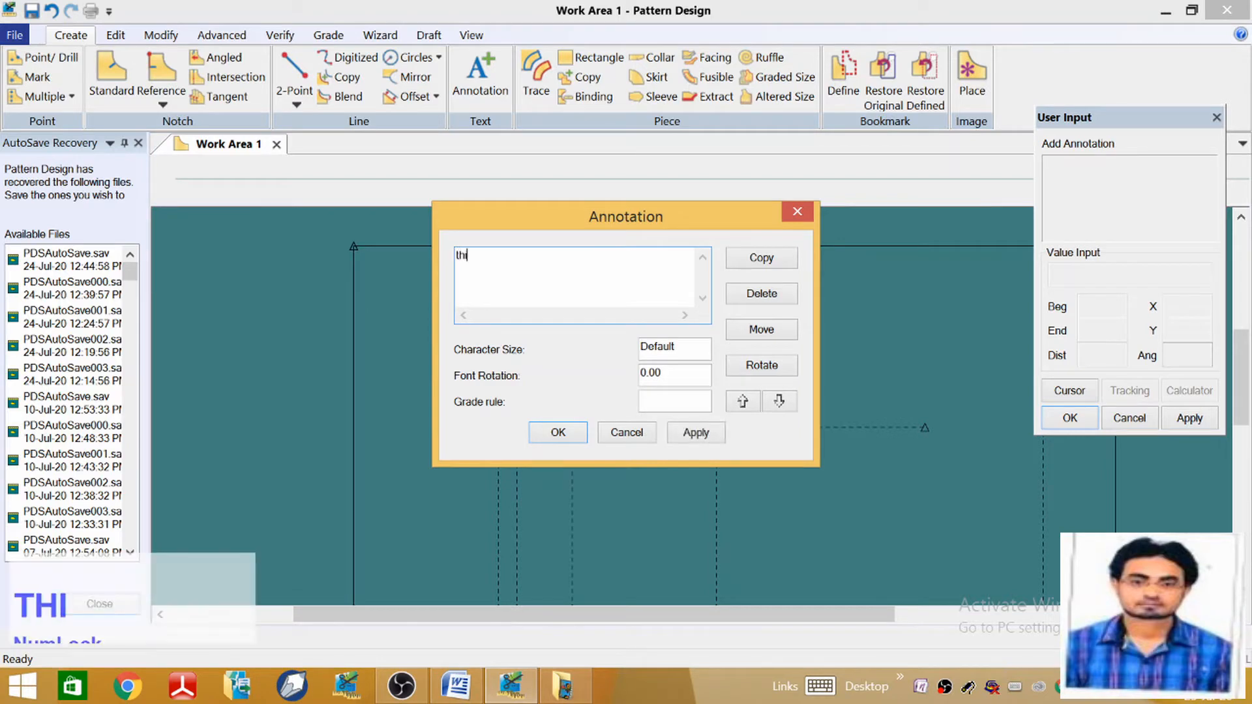
pyautogui.write('gh line')
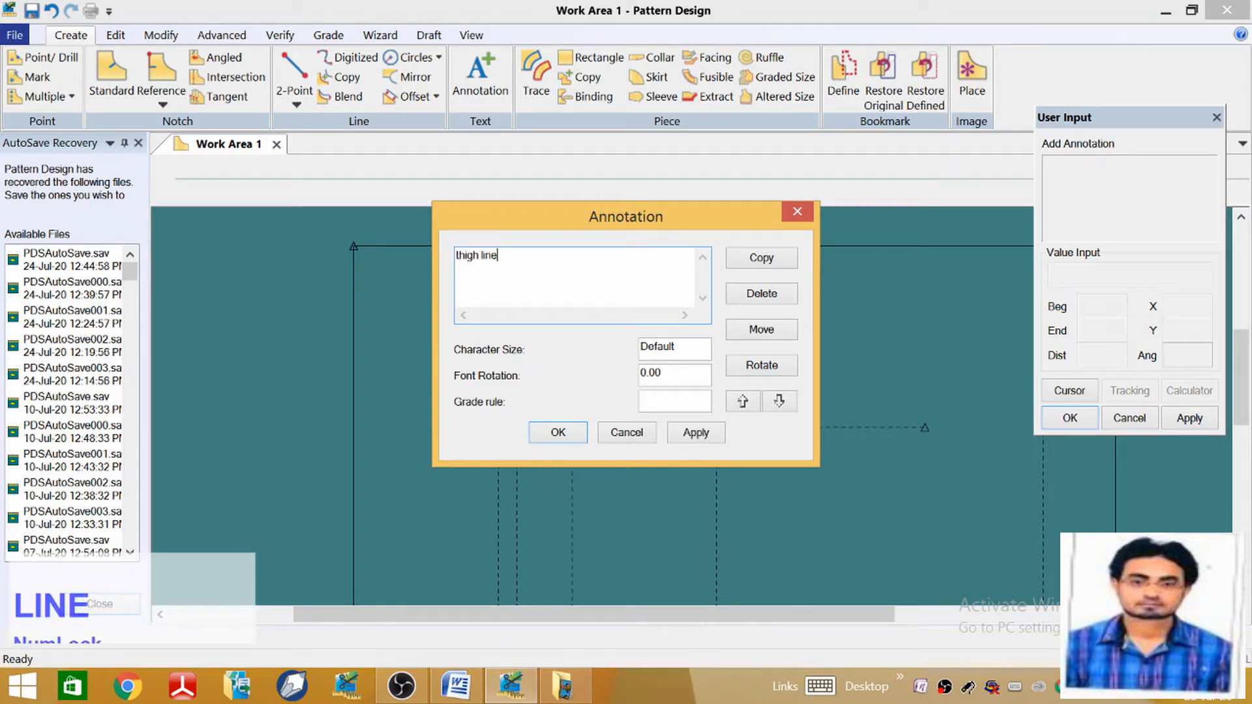
pyautogui.click(656, 346)
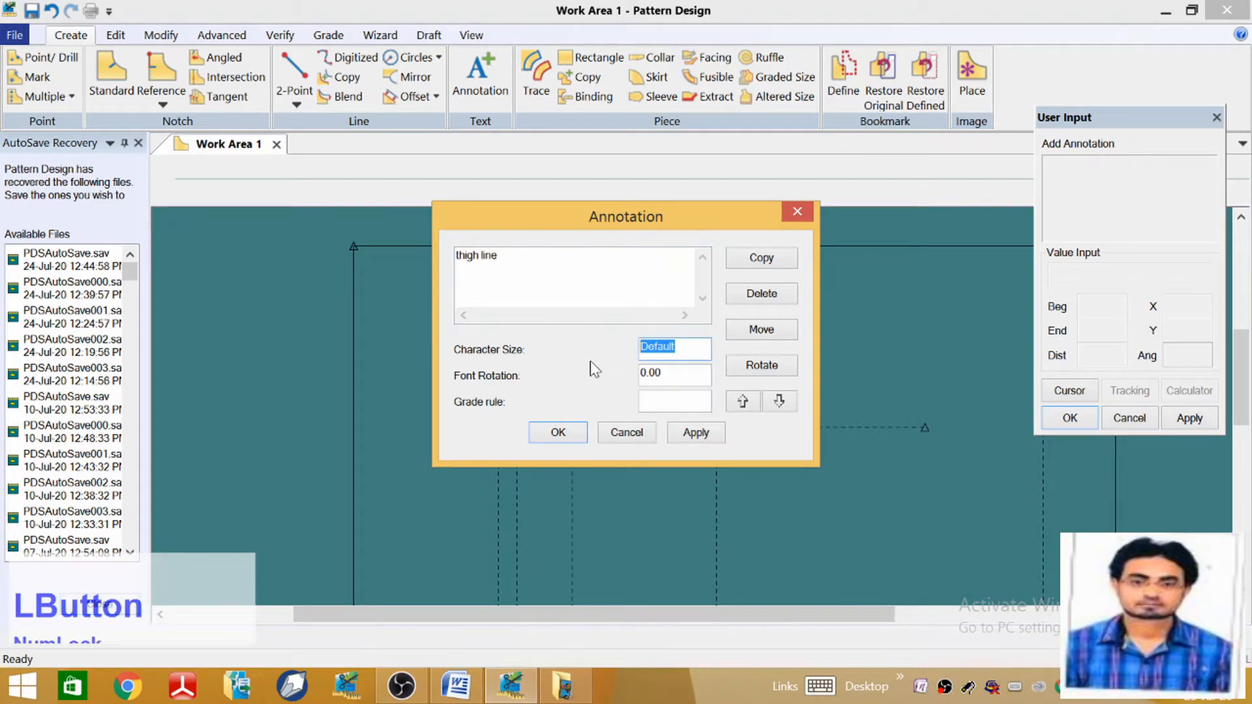
pyautogui.write('1')
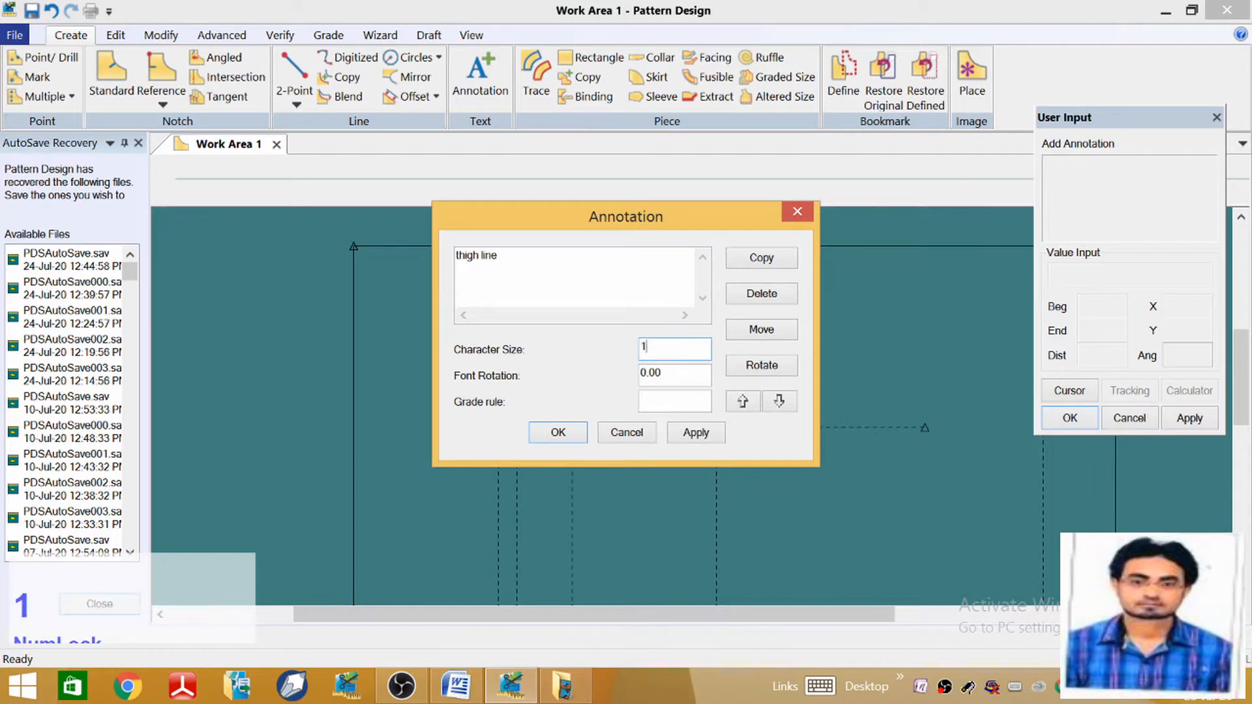
# Rotate the "thigh line" annotation to about 88 degrees, move it just beside its dashed line and accept it
pyautogui.click(762, 366)
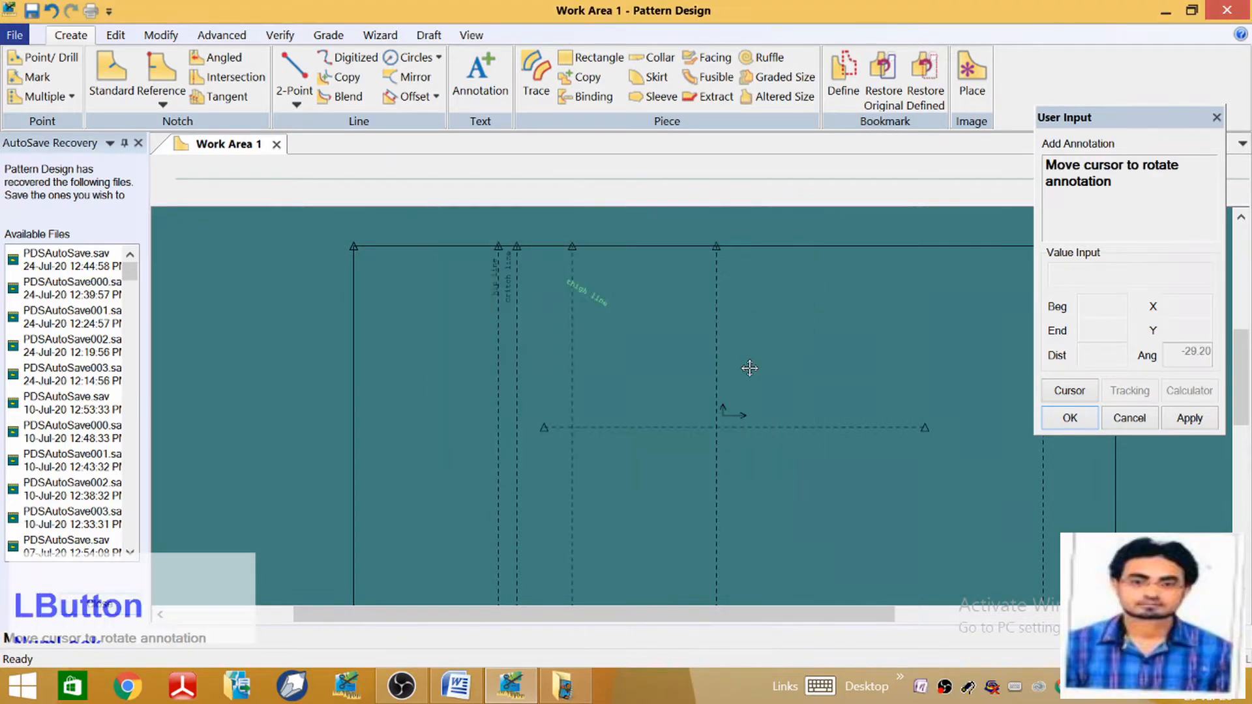
pyautogui.click(605, 230)
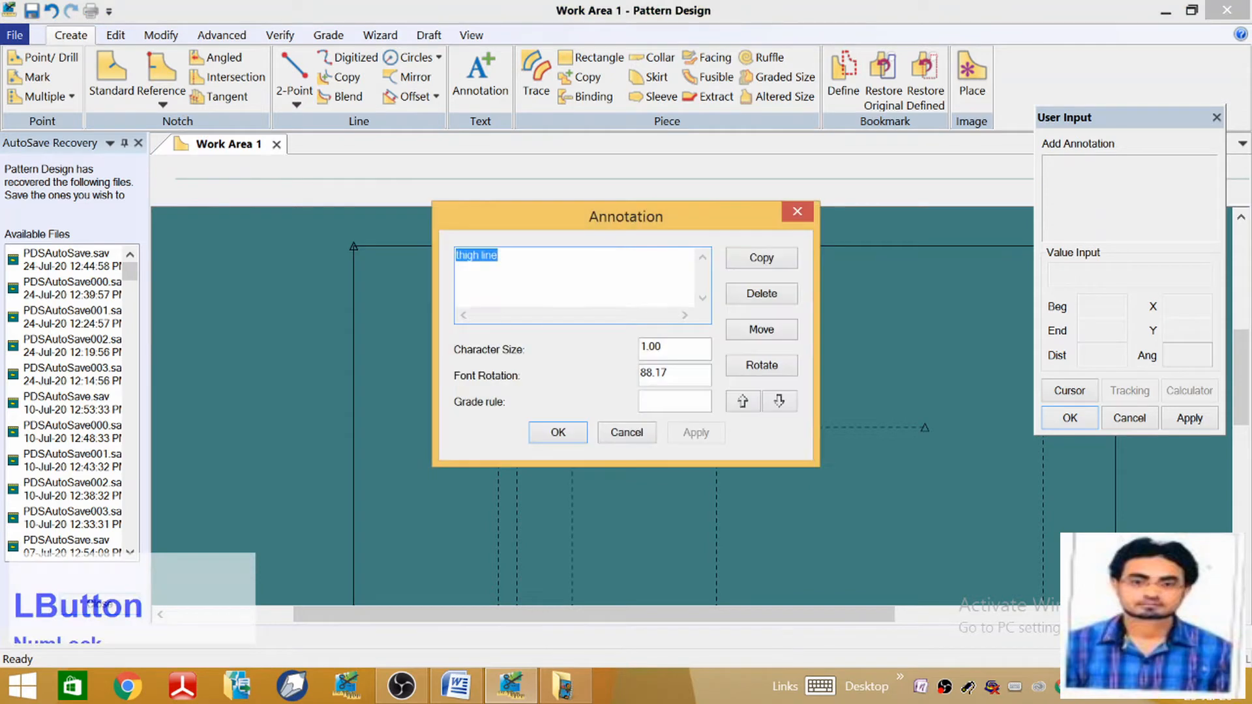
pyautogui.click(756, 331)
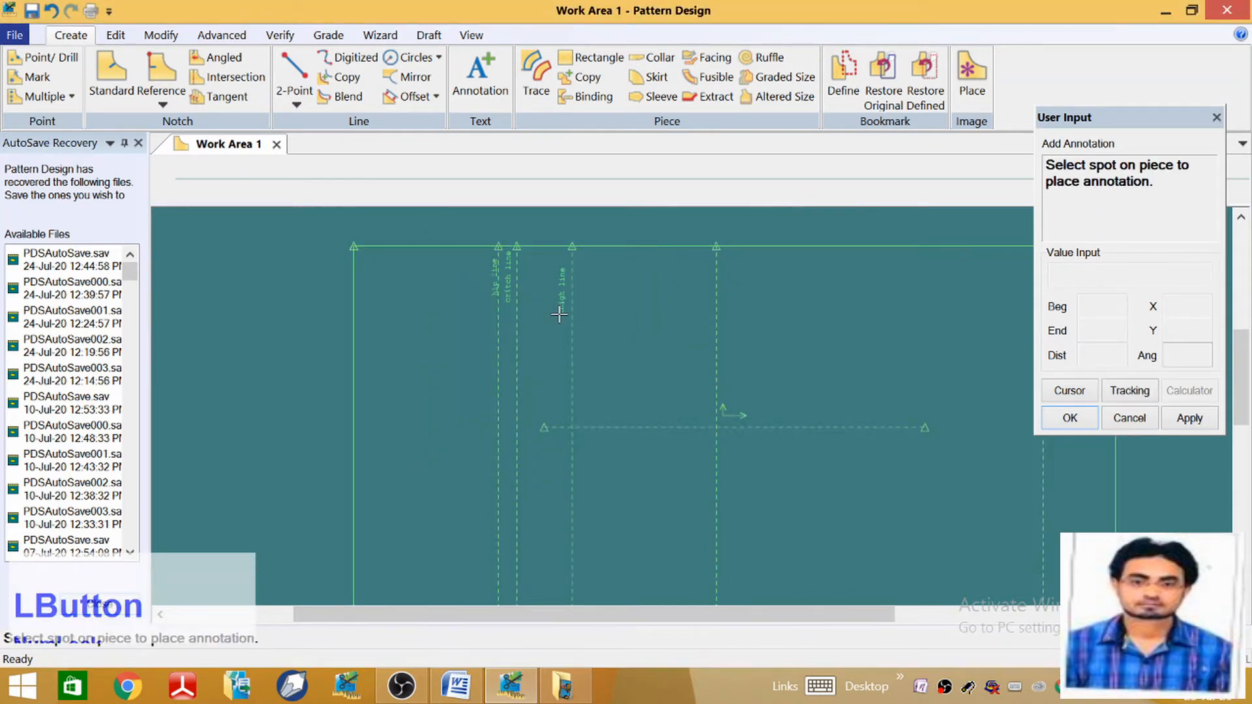
pyautogui.click(560, 311)
pyautogui.click(557, 432)
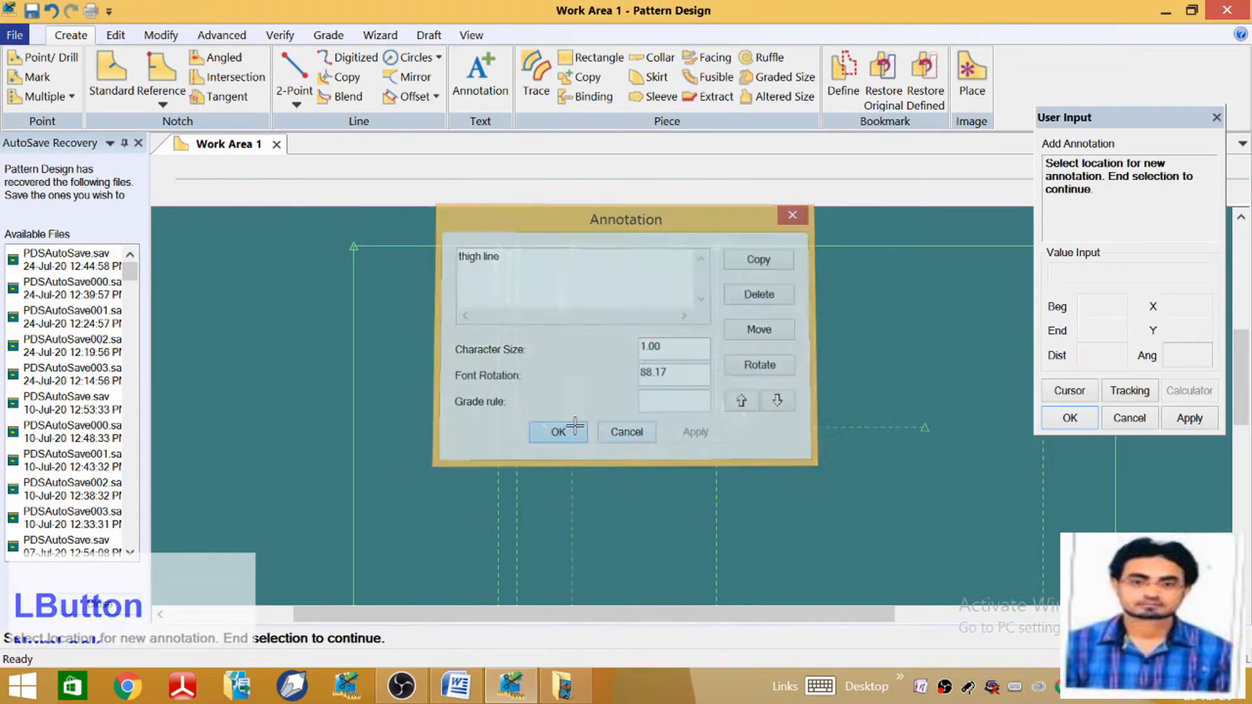
# Start an annotation near the upper end of the knee line with the text "knee line" and character size 1
pyautogui.click(705, 281)
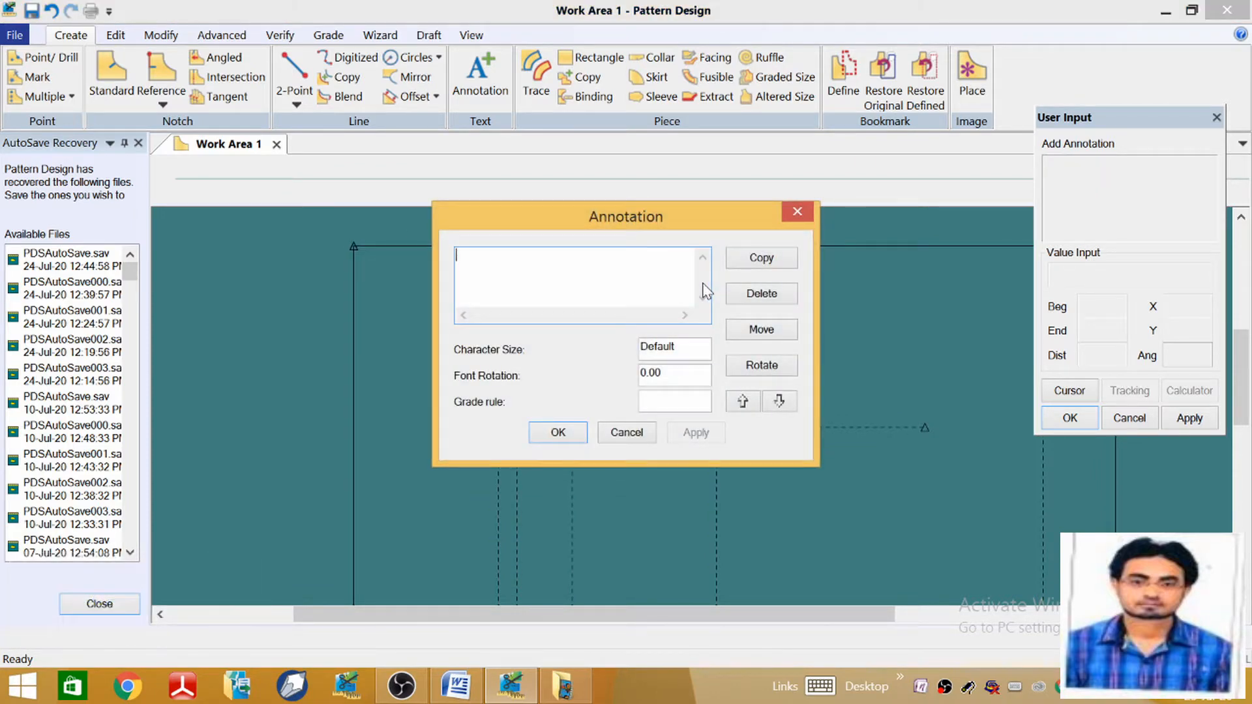
pyautogui.write('k')
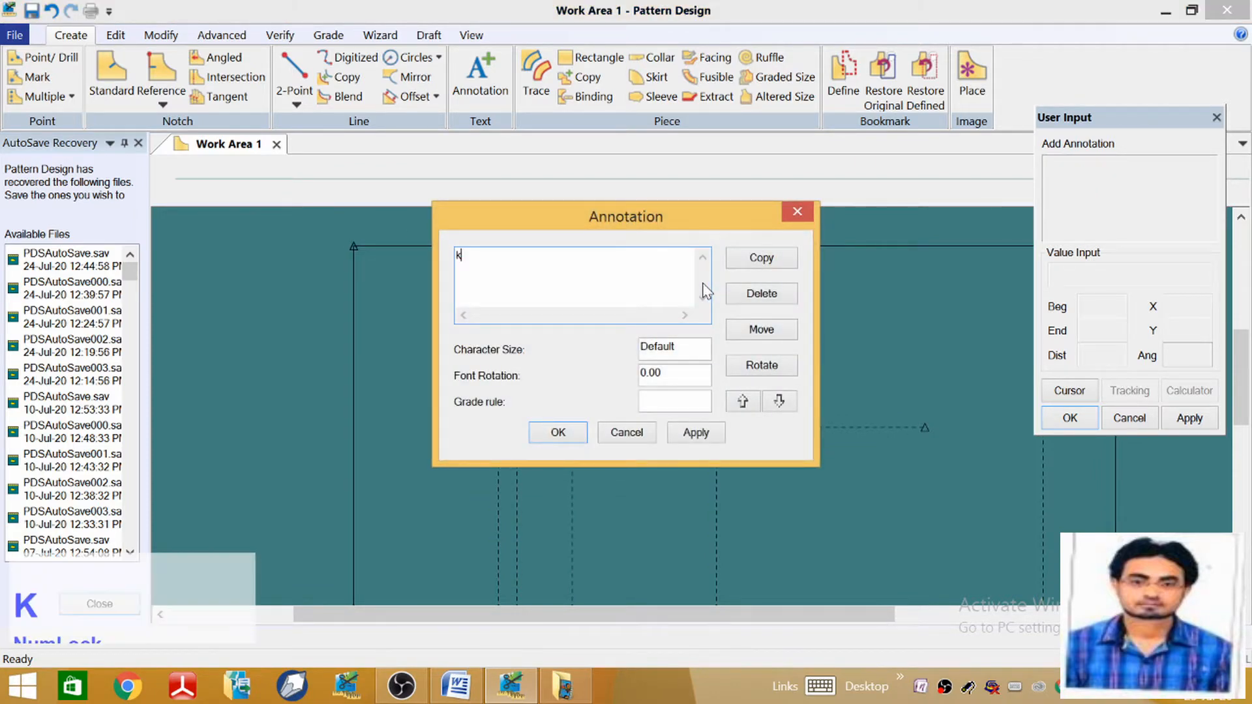
pyautogui.write('nee line')
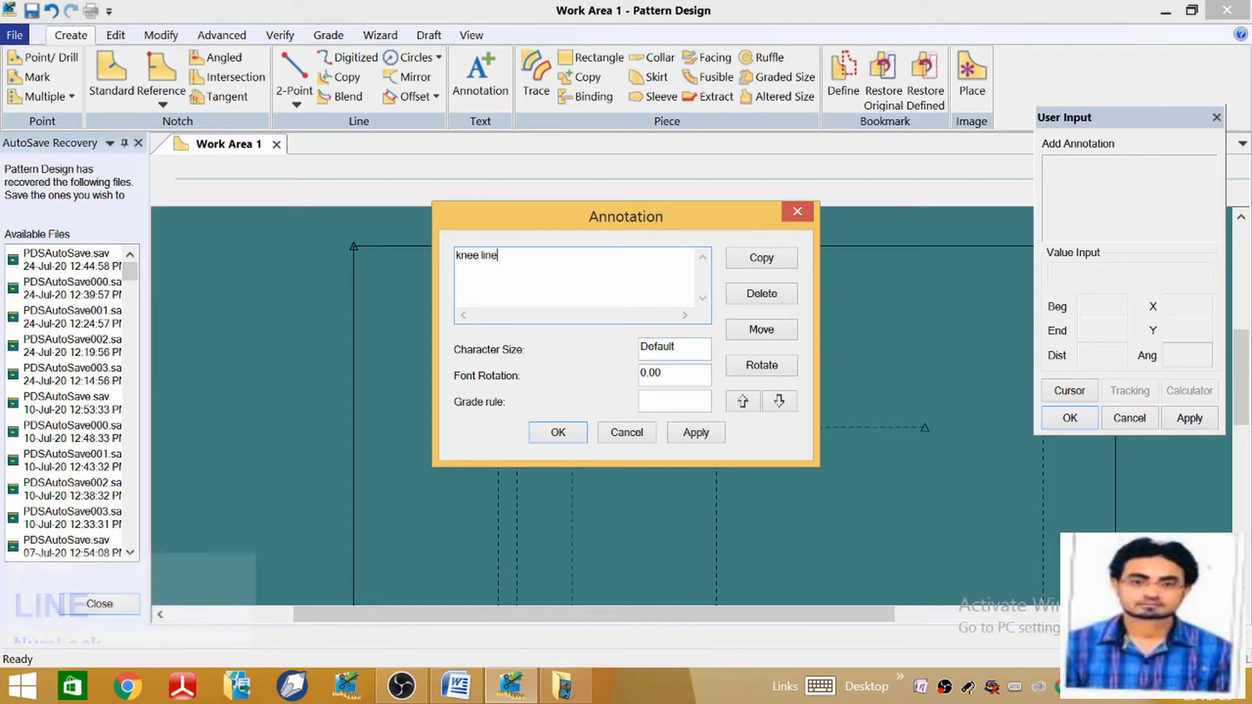
pyautogui.doubleClick(659, 348)
pyautogui.write('1')
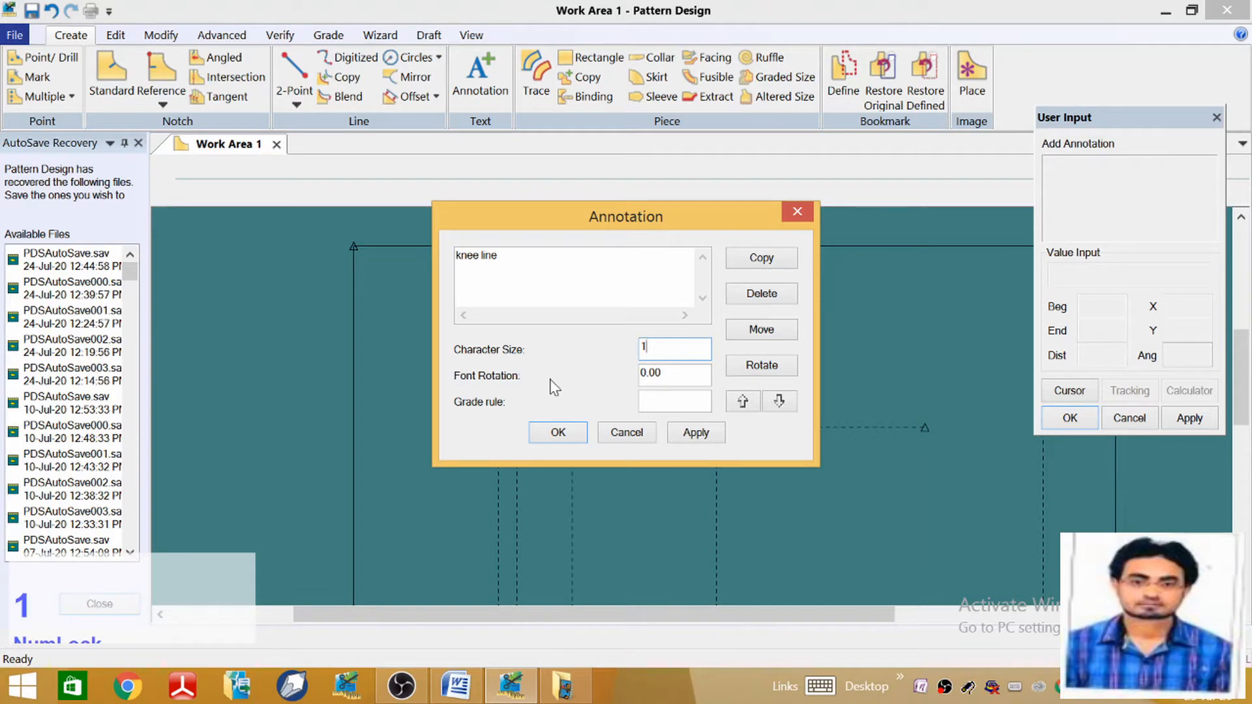
# Rotate the "knee line" annotation to about 89 degrees, move it just beside its dashed line and accept it
pyautogui.click(783, 367)
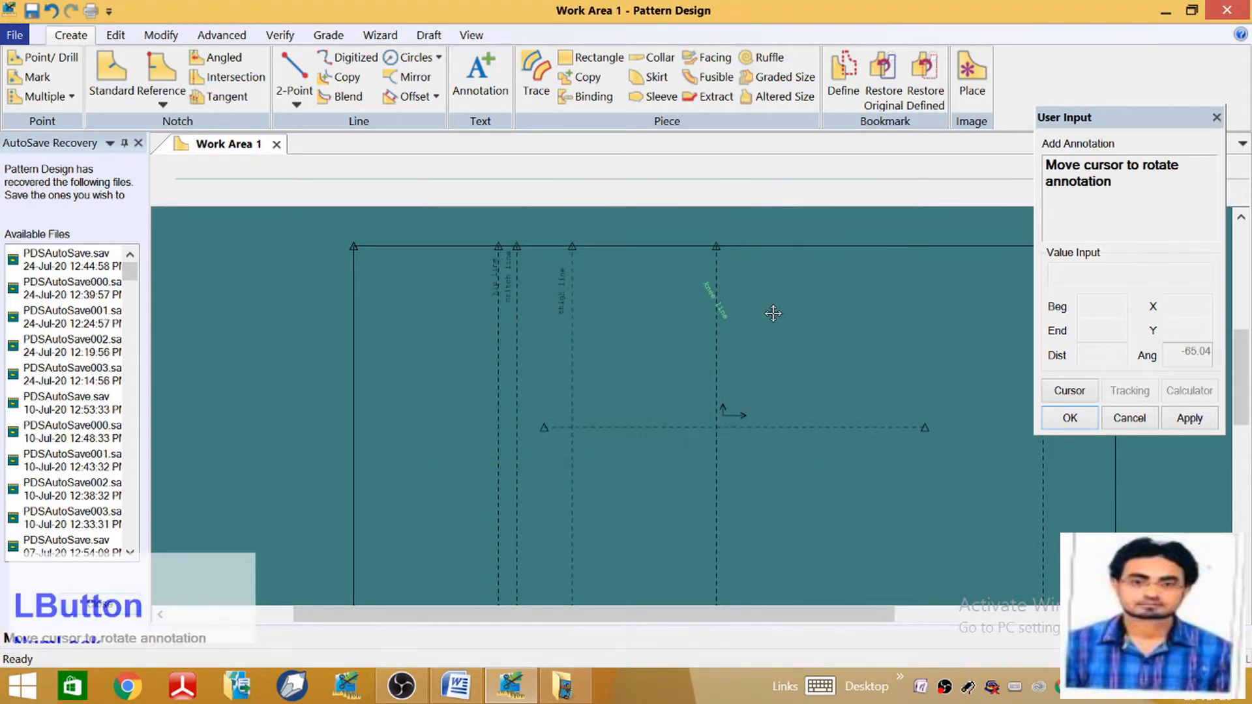
pyautogui.click(734, 232)
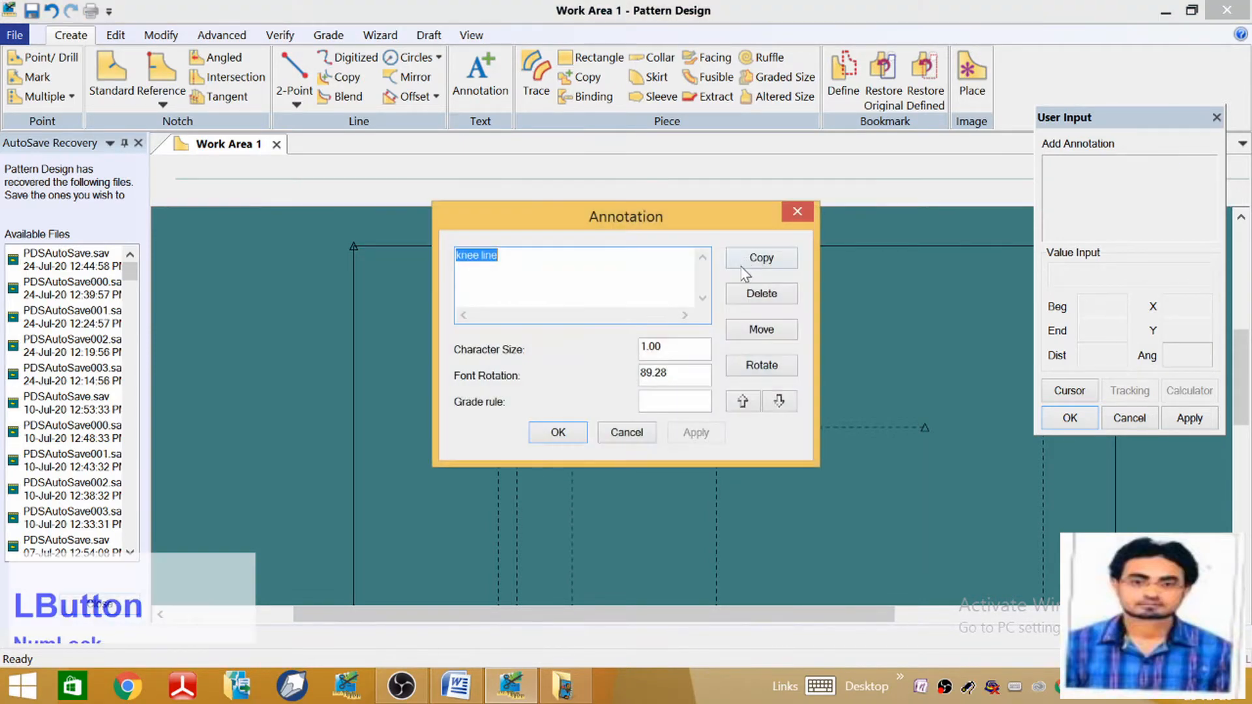
pyautogui.click(760, 326)
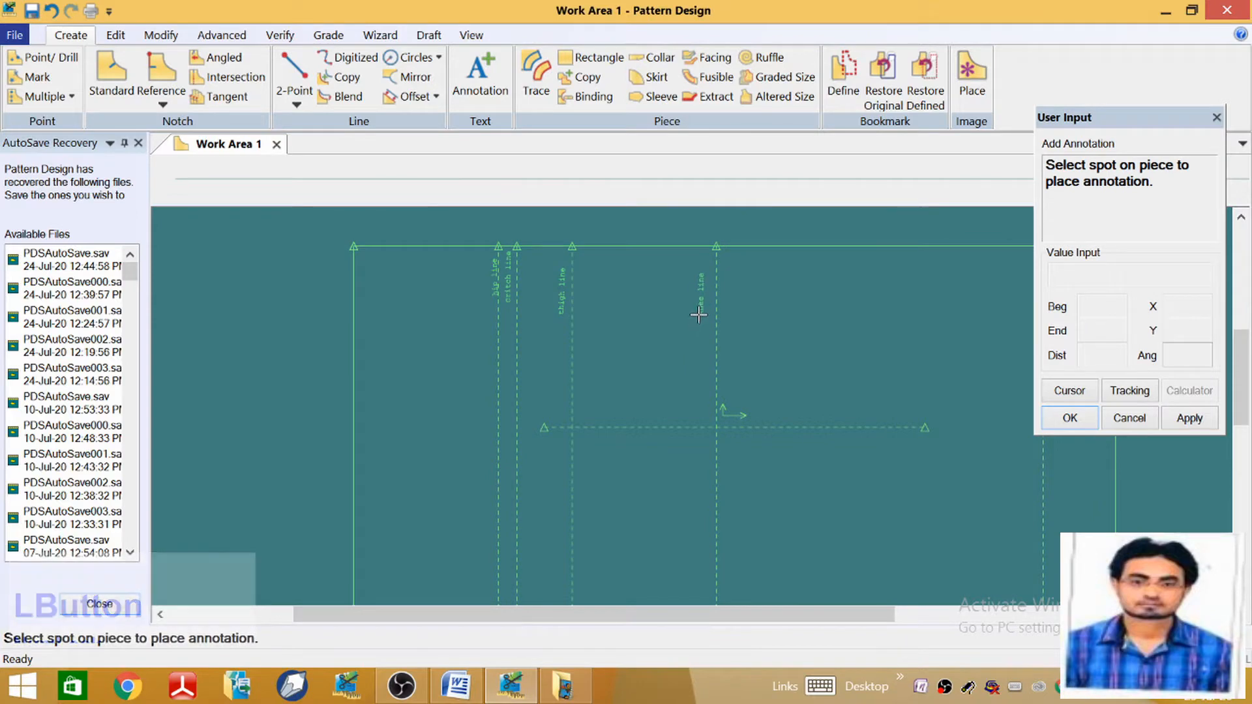
pyautogui.click(700, 313)
pyautogui.click(553, 434)
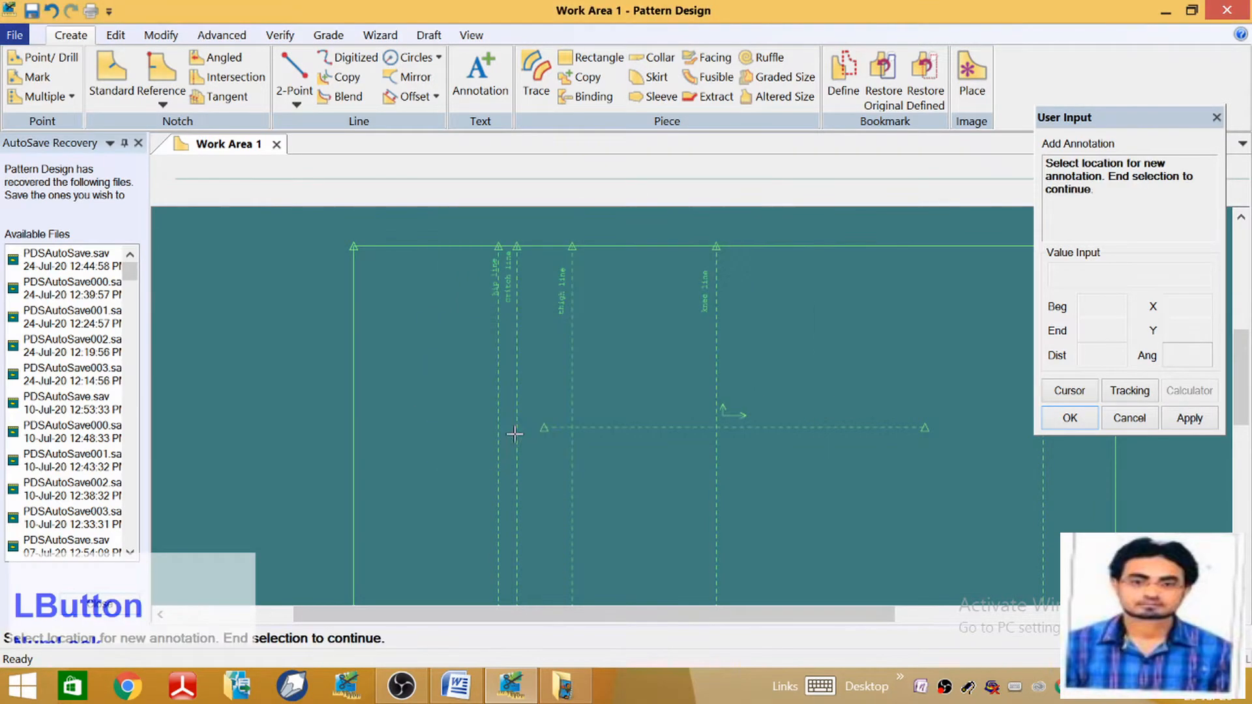
# Start an annotation near the upper end of the ankle line with the text "ankle line" and character size 1
pyautogui.scroll(5, 418, 355)
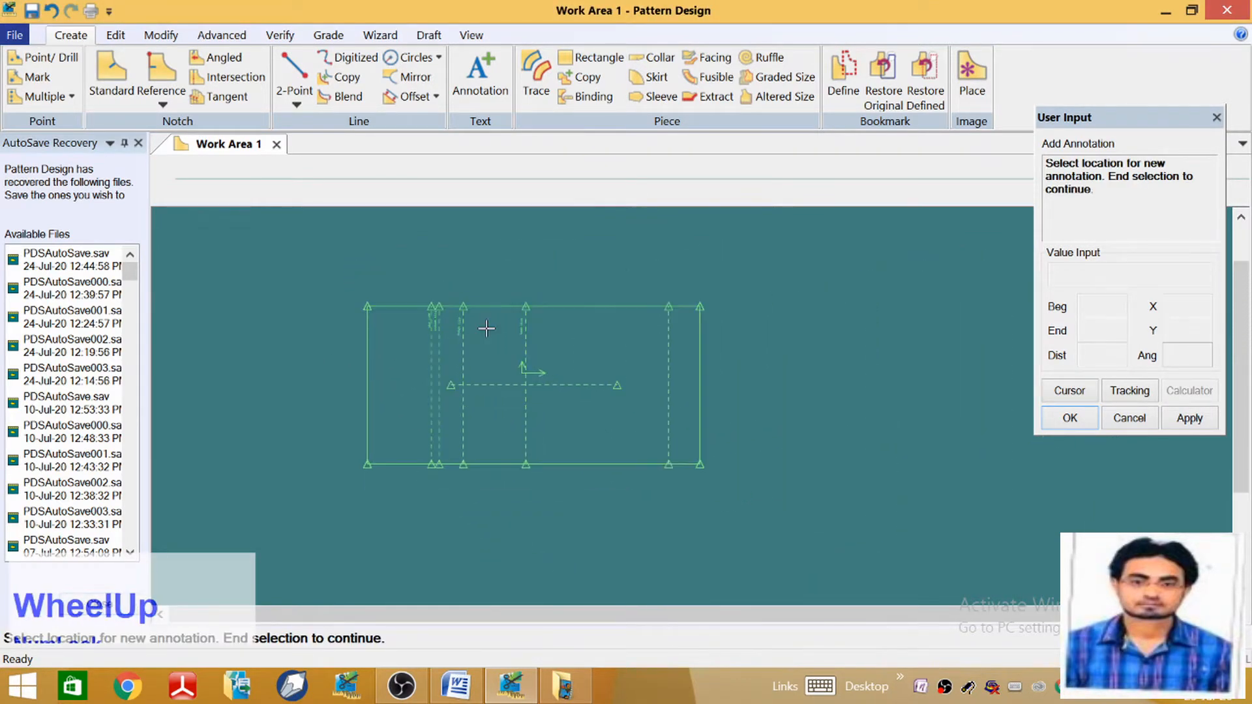
pyautogui.scroll(-4, 584, 314)
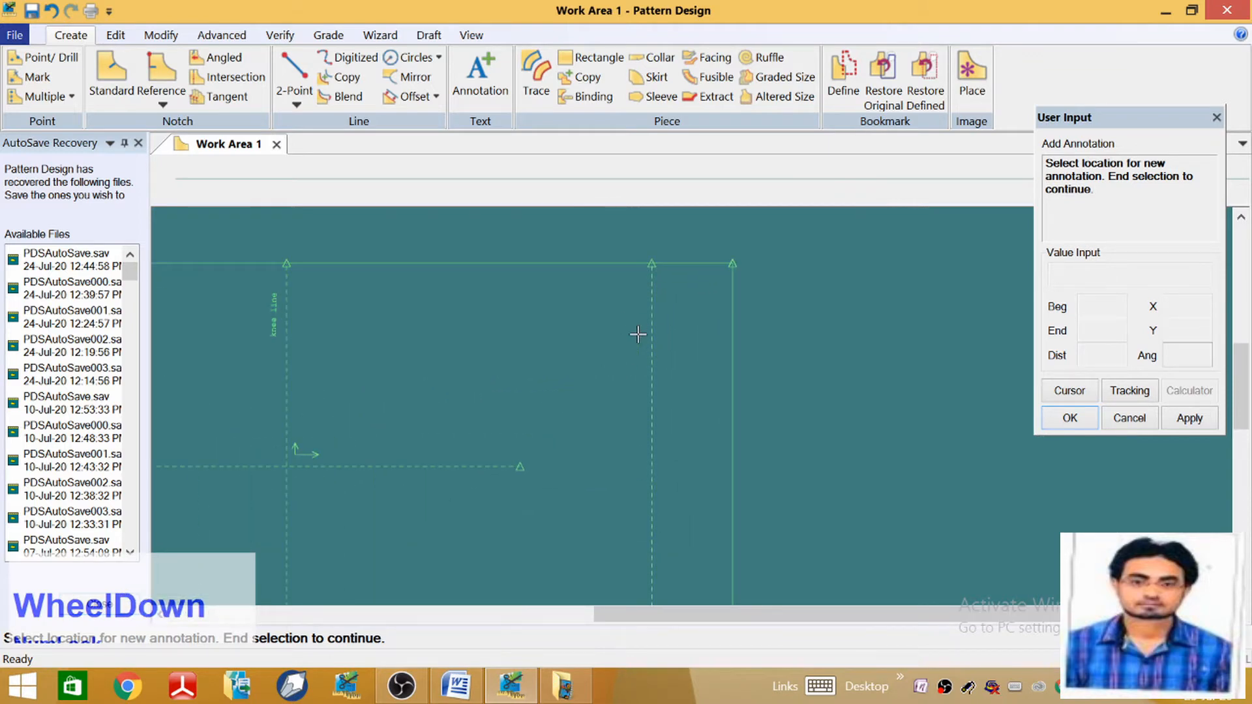
pyautogui.scroll(2, 639, 329)
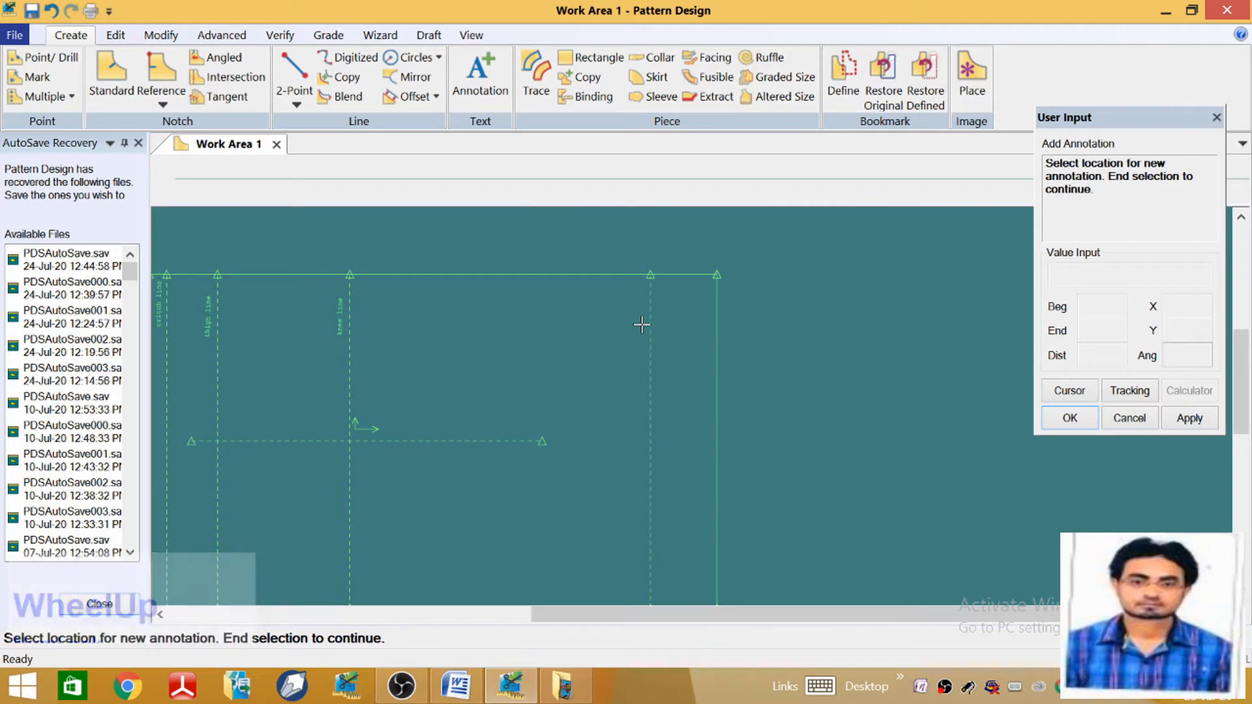
pyautogui.rightClick(641, 319)
pyautogui.click(624, 314)
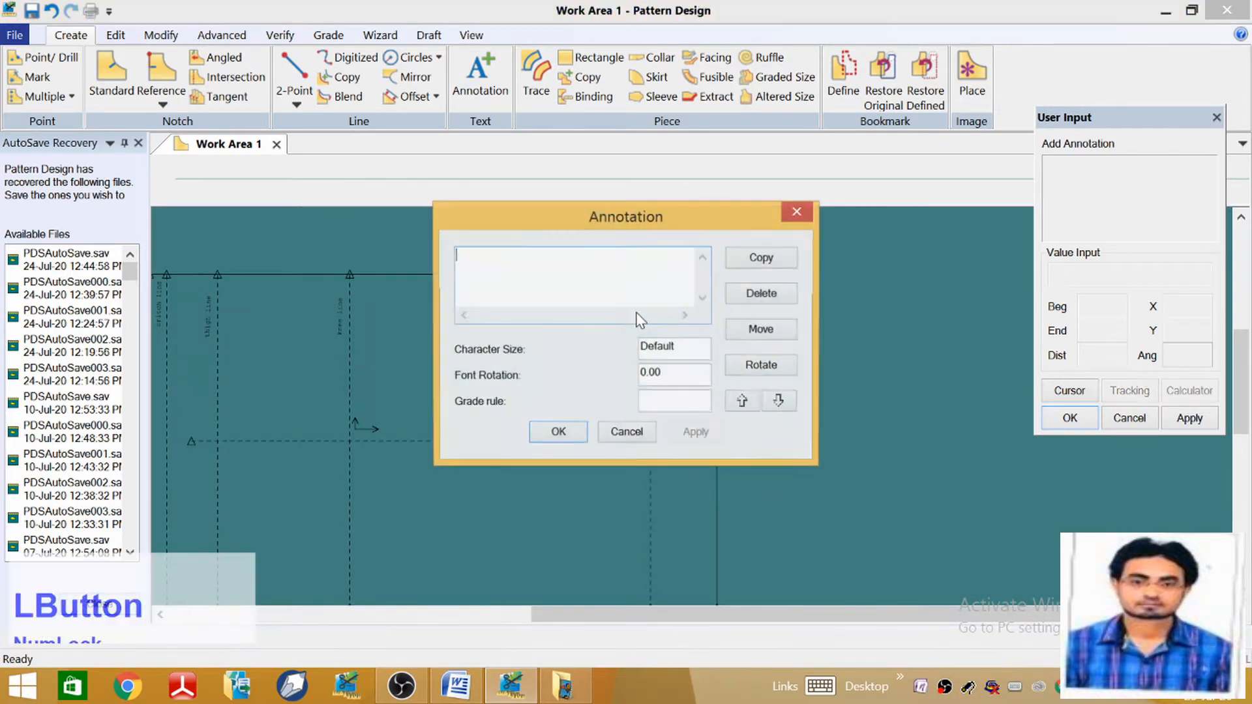
pyautogui.write('a')
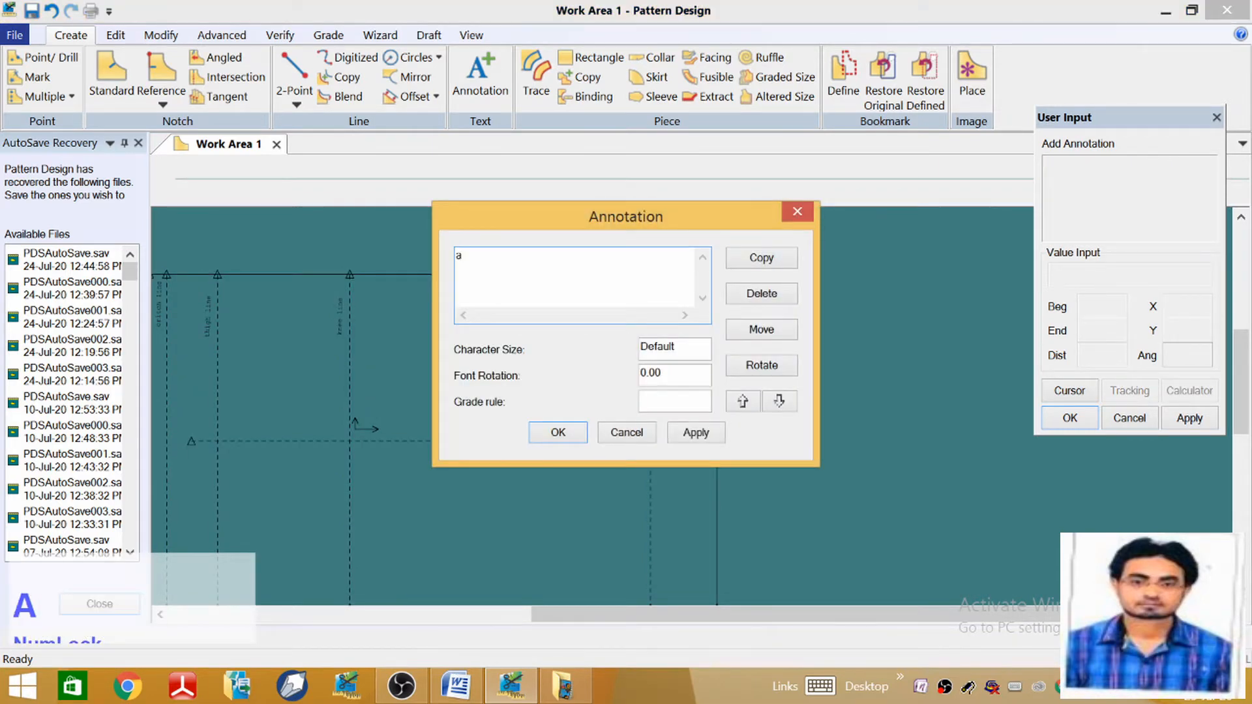
pyautogui.write('nkl')
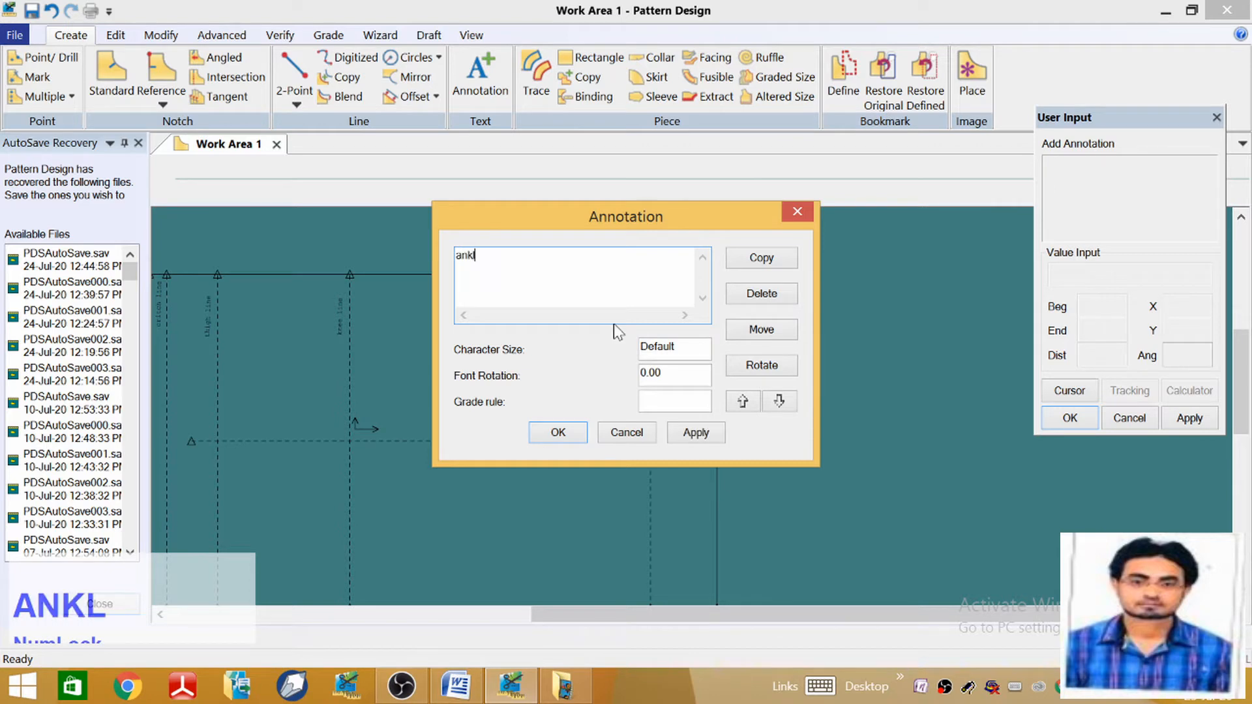
pyautogui.write('e line')
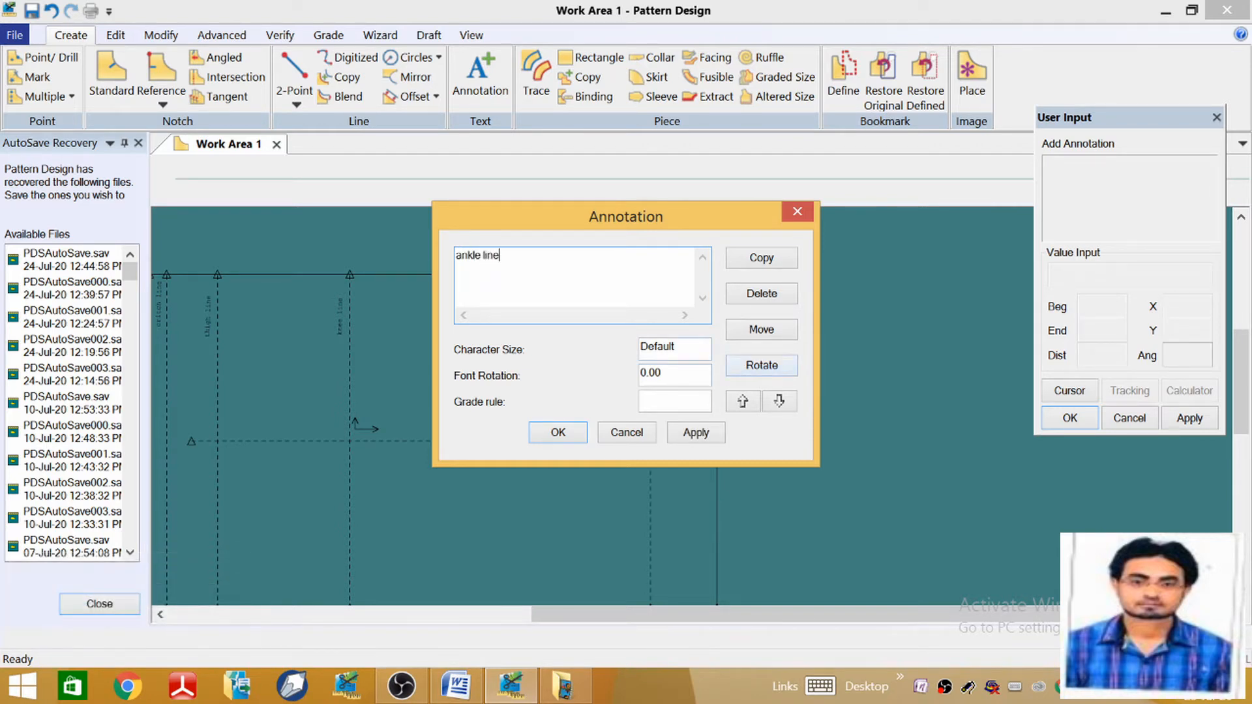
pyautogui.moveTo(680, 347); pyautogui.dragTo(655, 347)
pyautogui.write('1')
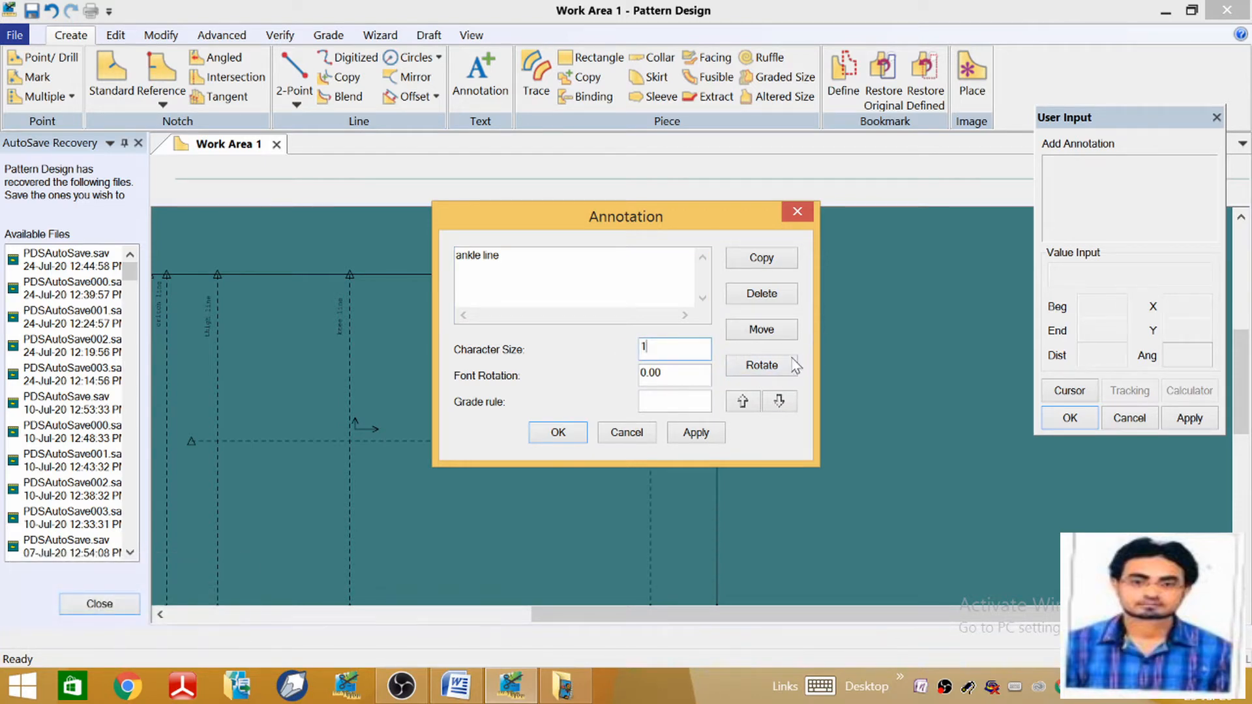
# Rotate the "ankle line" annotation to about 90 degrees, move it just beside its dashed line and accept it
pyautogui.click(769, 366)
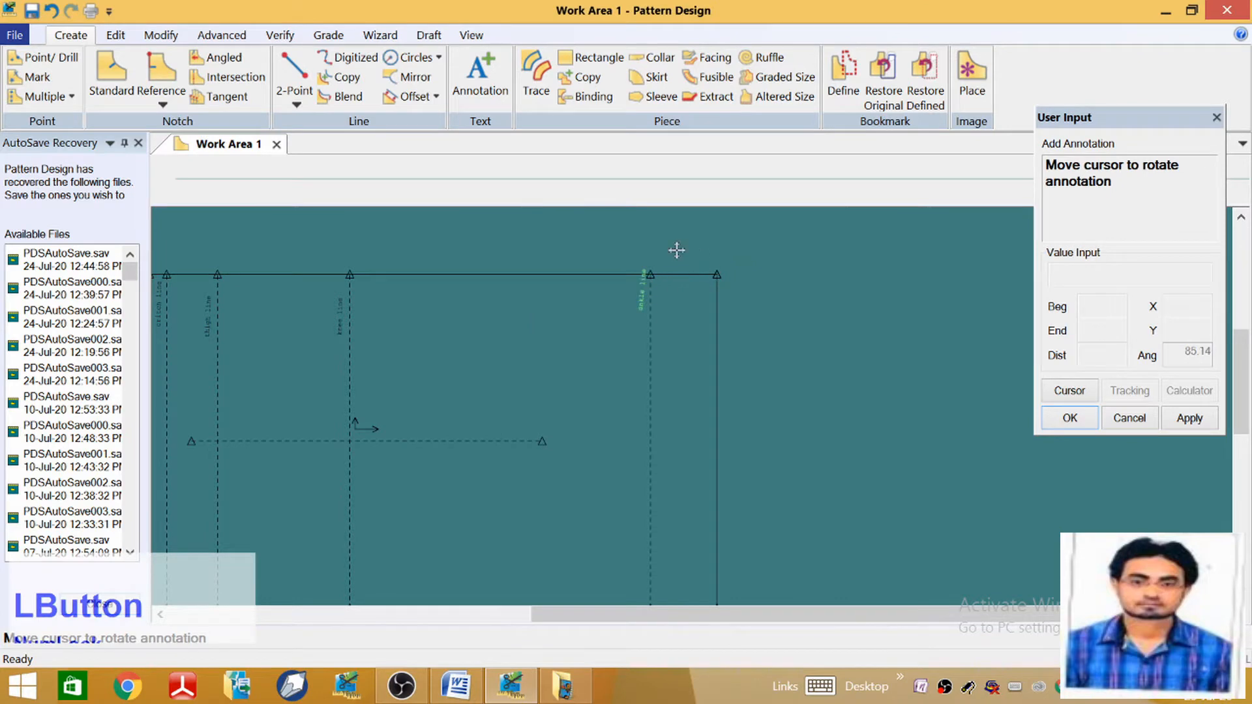
pyautogui.click(672, 249)
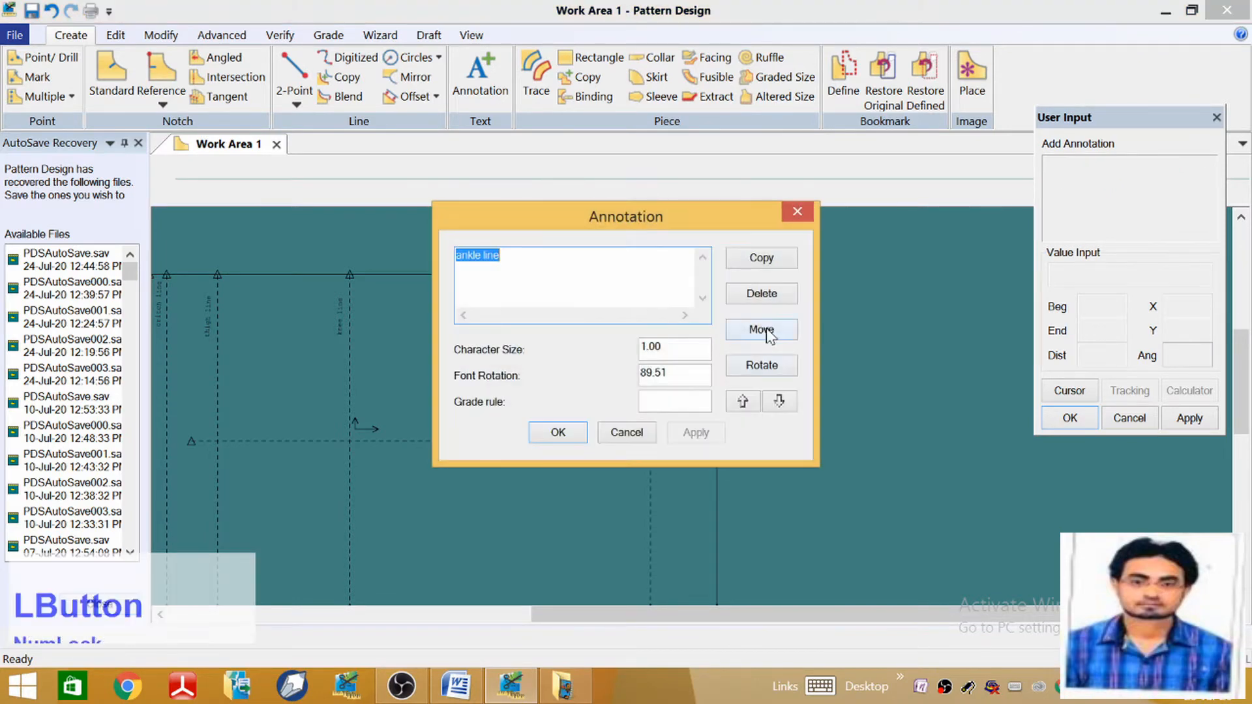
pyautogui.click(762, 330)
pyautogui.click(610, 408)
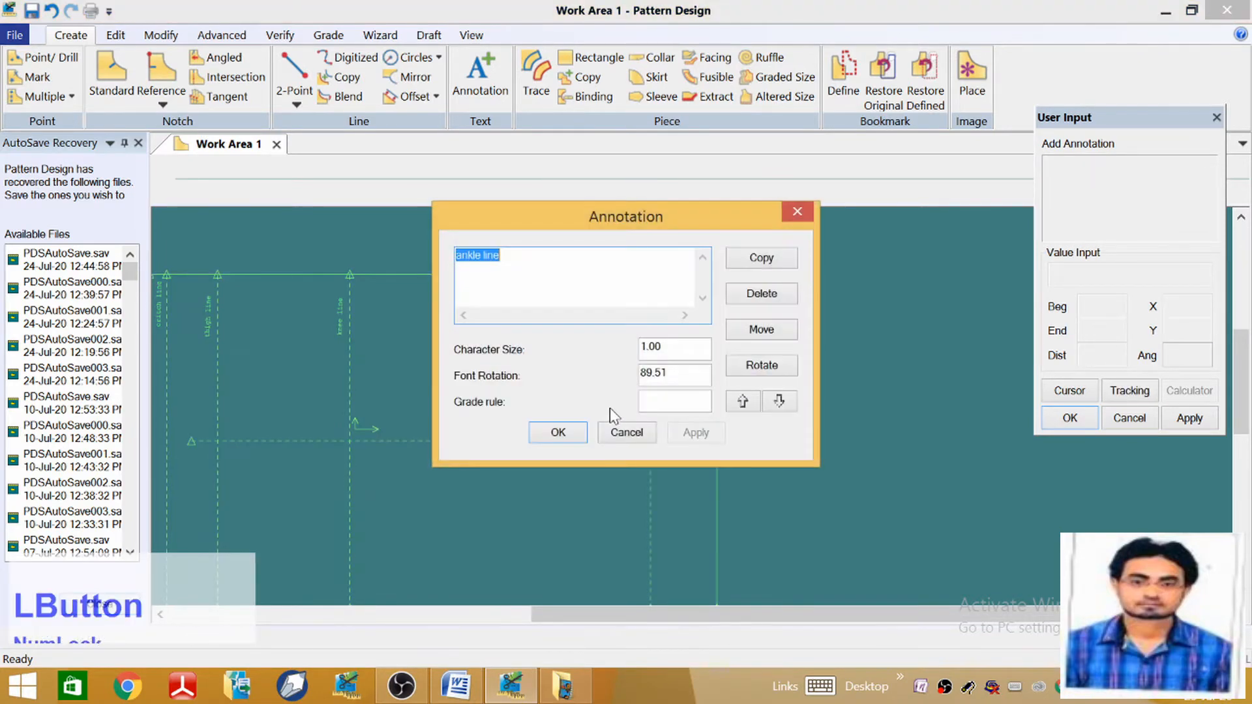
pyautogui.click(582, 440)
pyautogui.scroll(4, 770, 334)
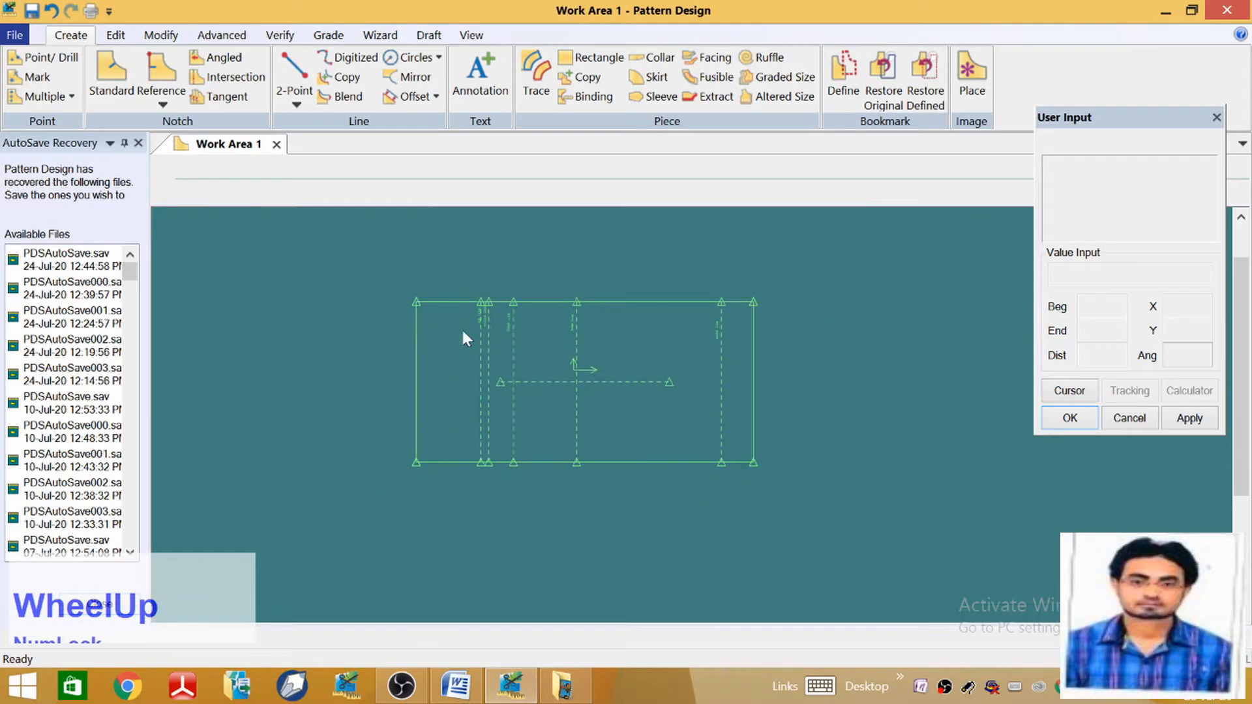
pyautogui.scroll(-4, 487, 310)
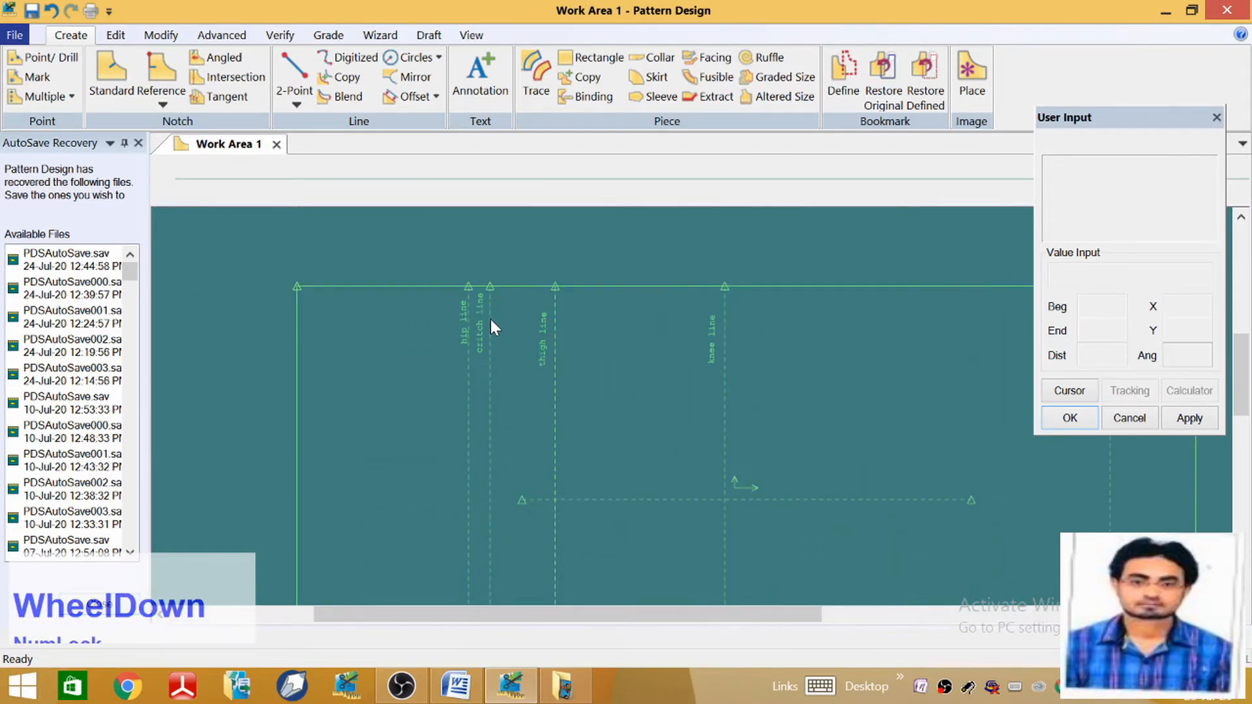
pyautogui.scroll(1, 382, 340)
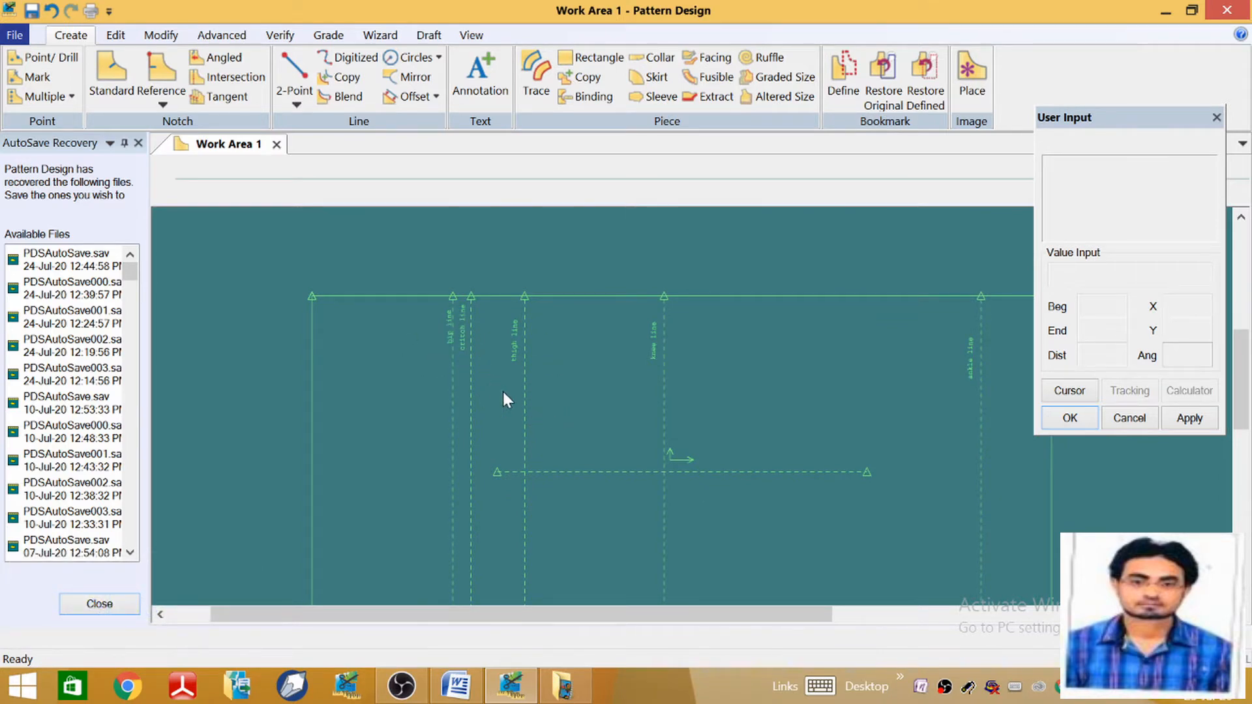
pyautogui.scroll(1, 450, 284)
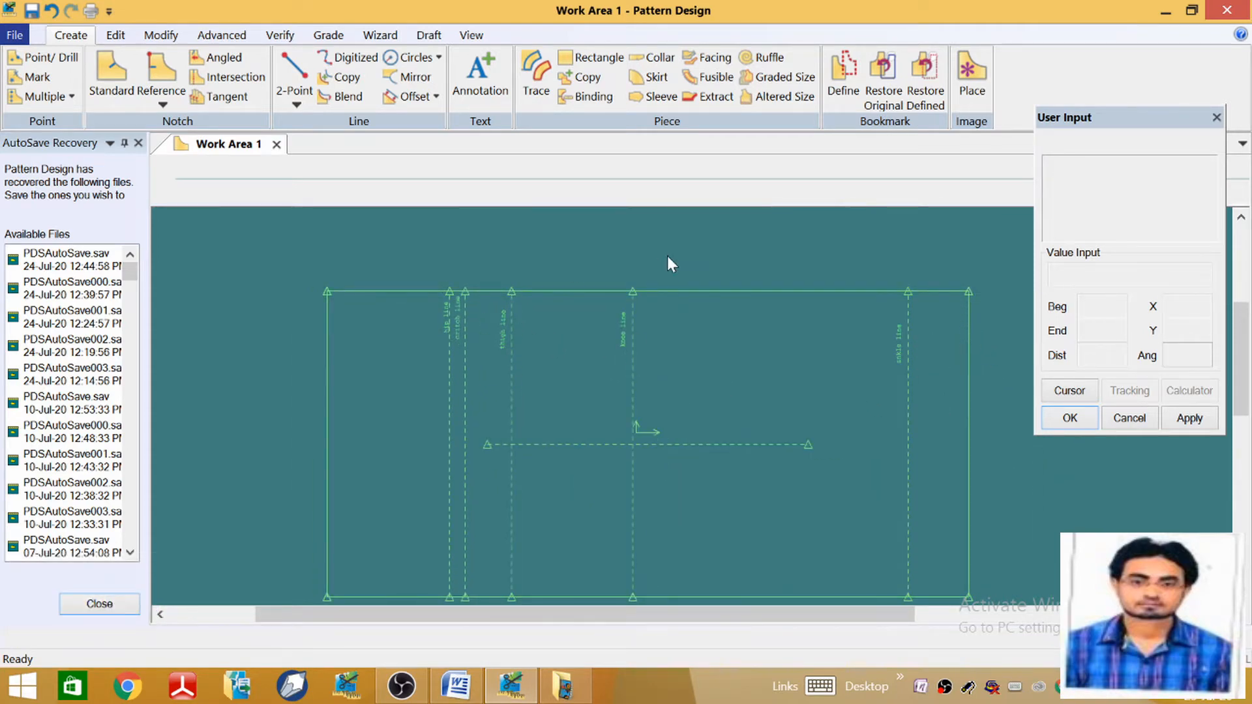
pyautogui.scroll(1, 667, 256)
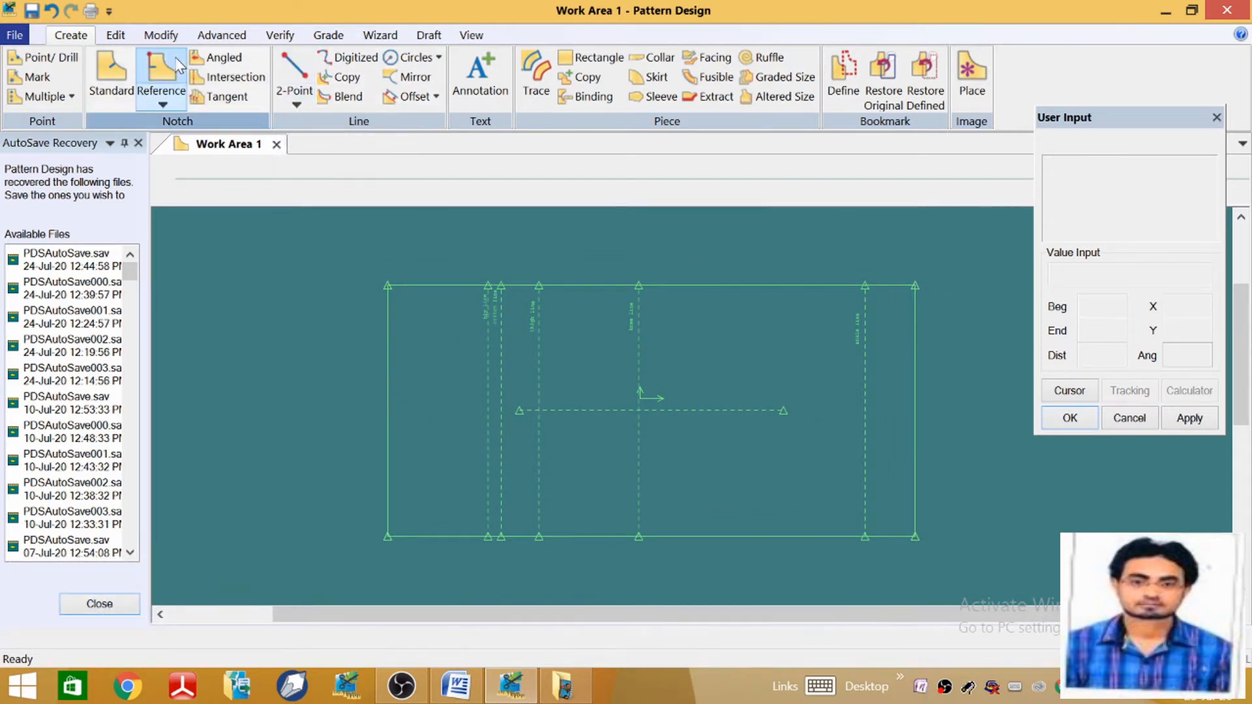
# Check the pants measurement chart in Word, return to Pattern Design and split the hip line 25 cm from its lower end
pyautogui.click(163, 37)
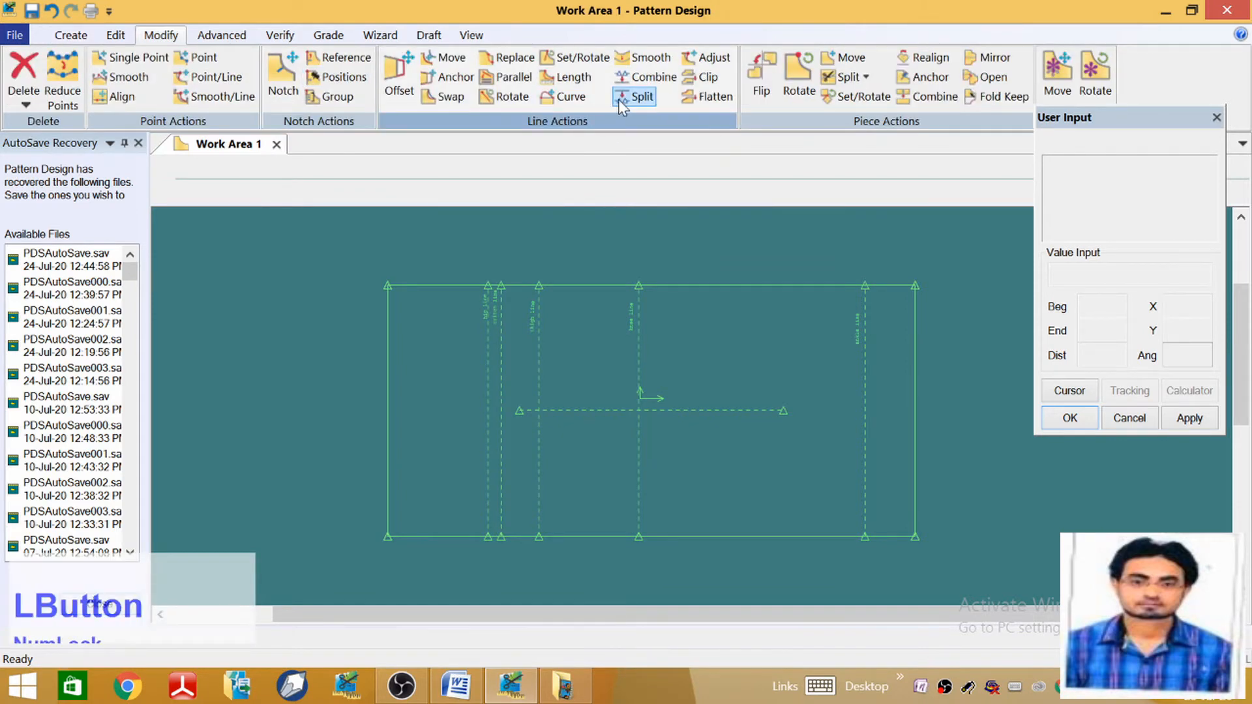
pyautogui.click(623, 96)
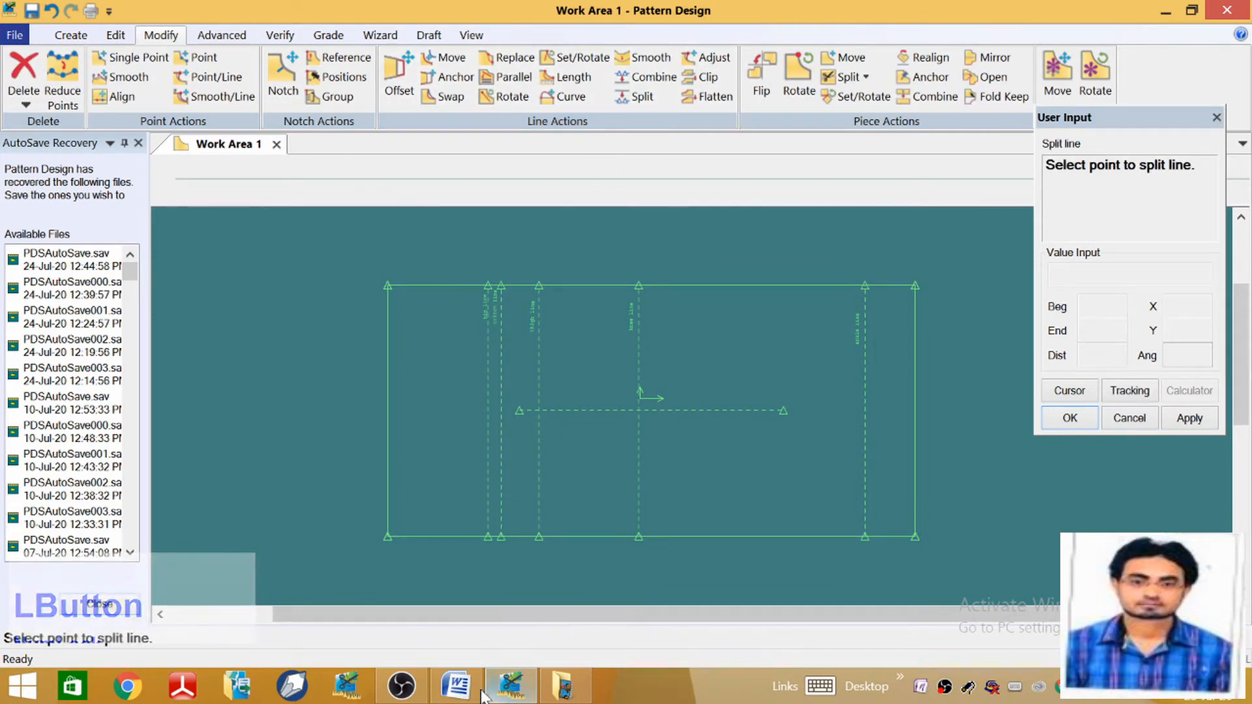
pyautogui.click(455, 686)
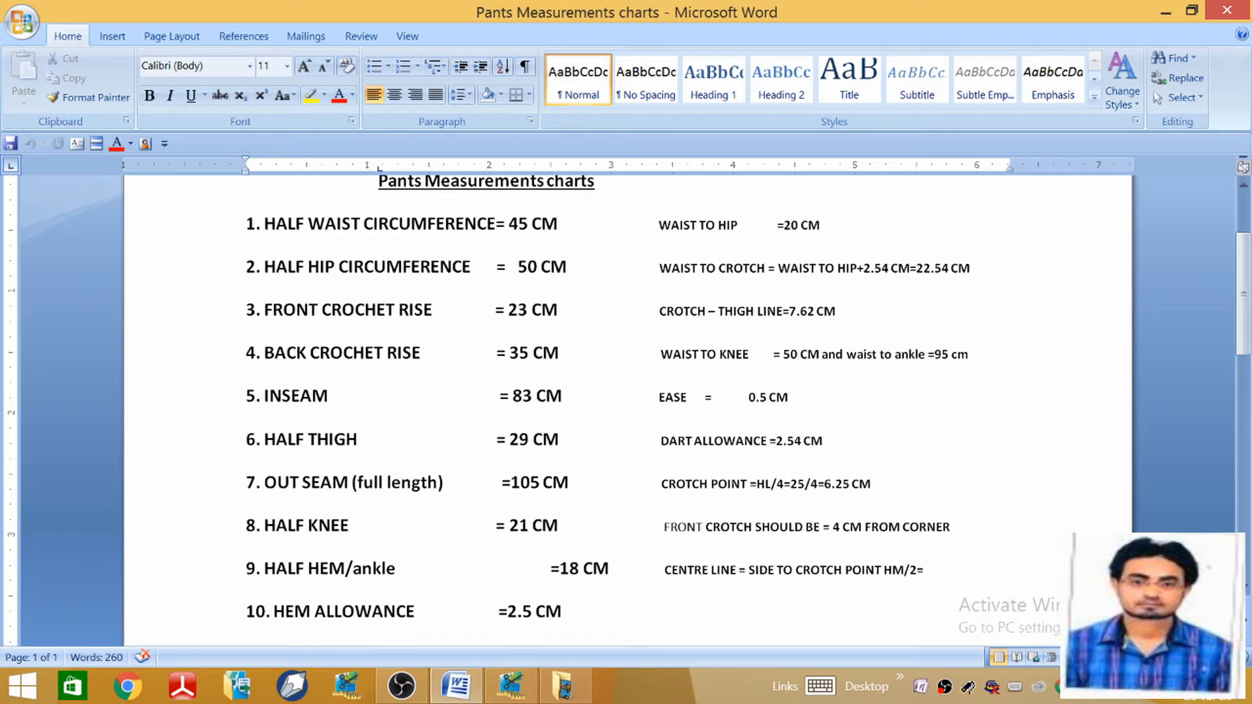
pyautogui.click(516, 681)
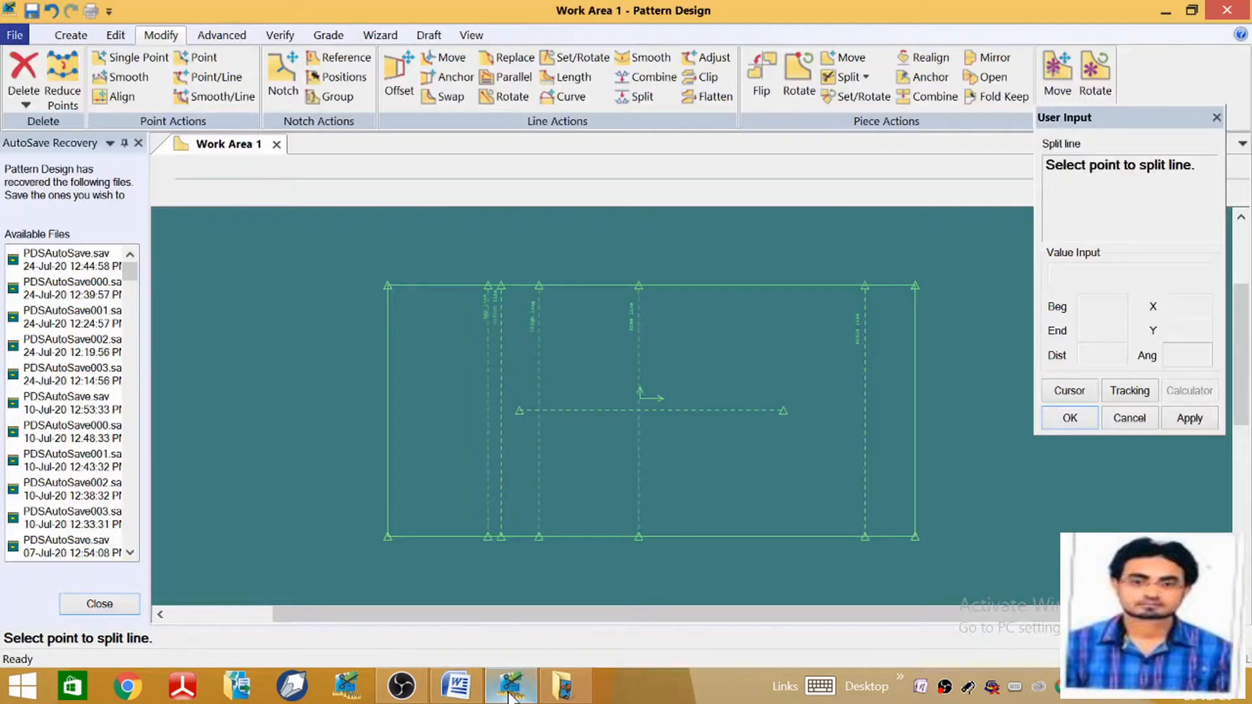
pyautogui.rightClick(489, 543)
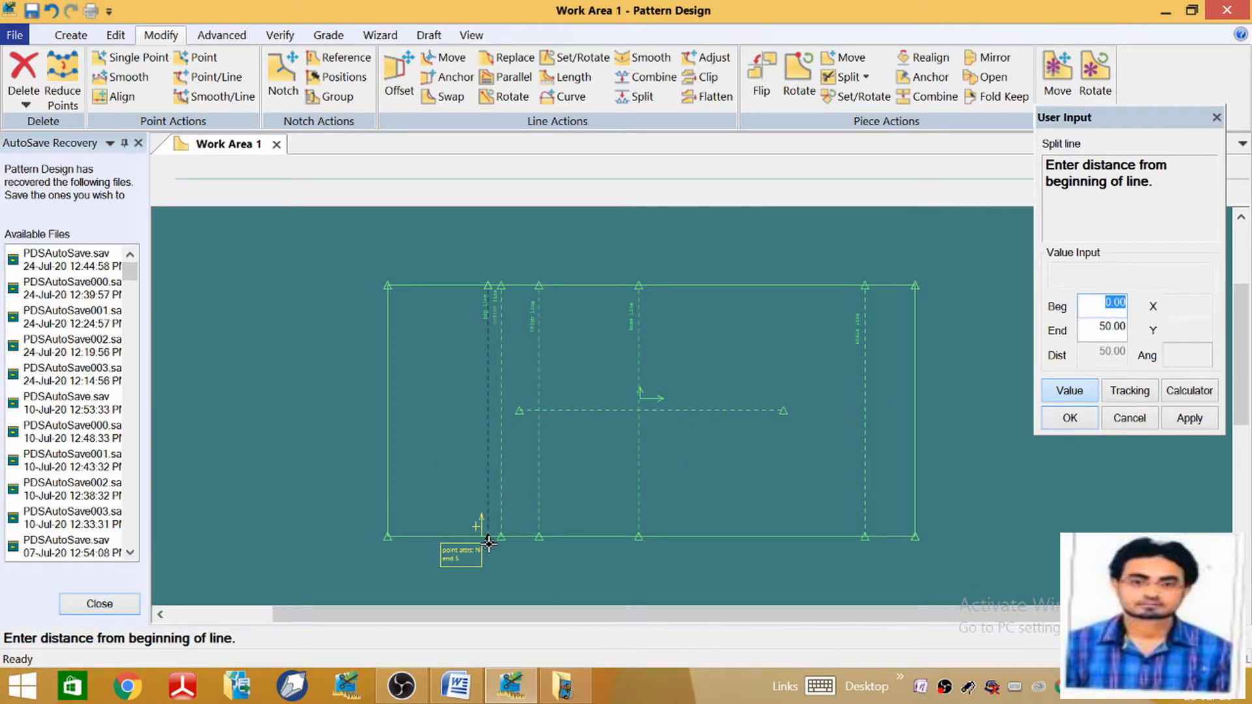
pyautogui.write('25')
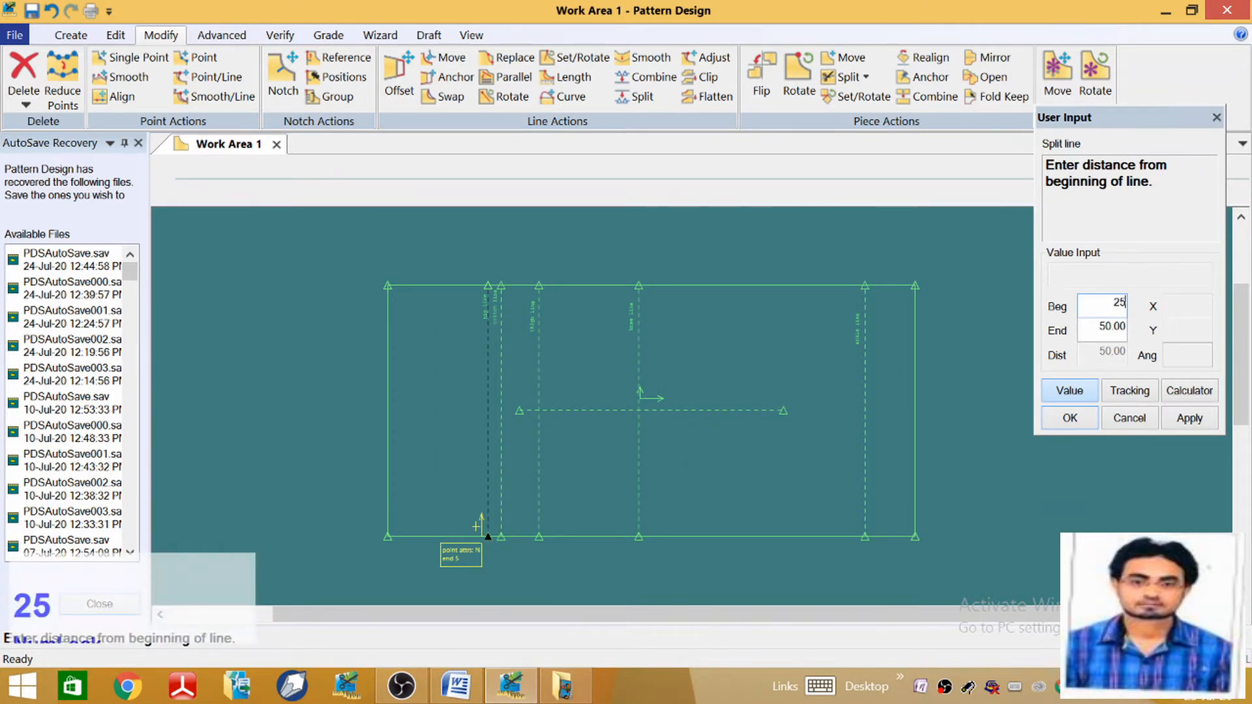
pyautogui.press('Return')
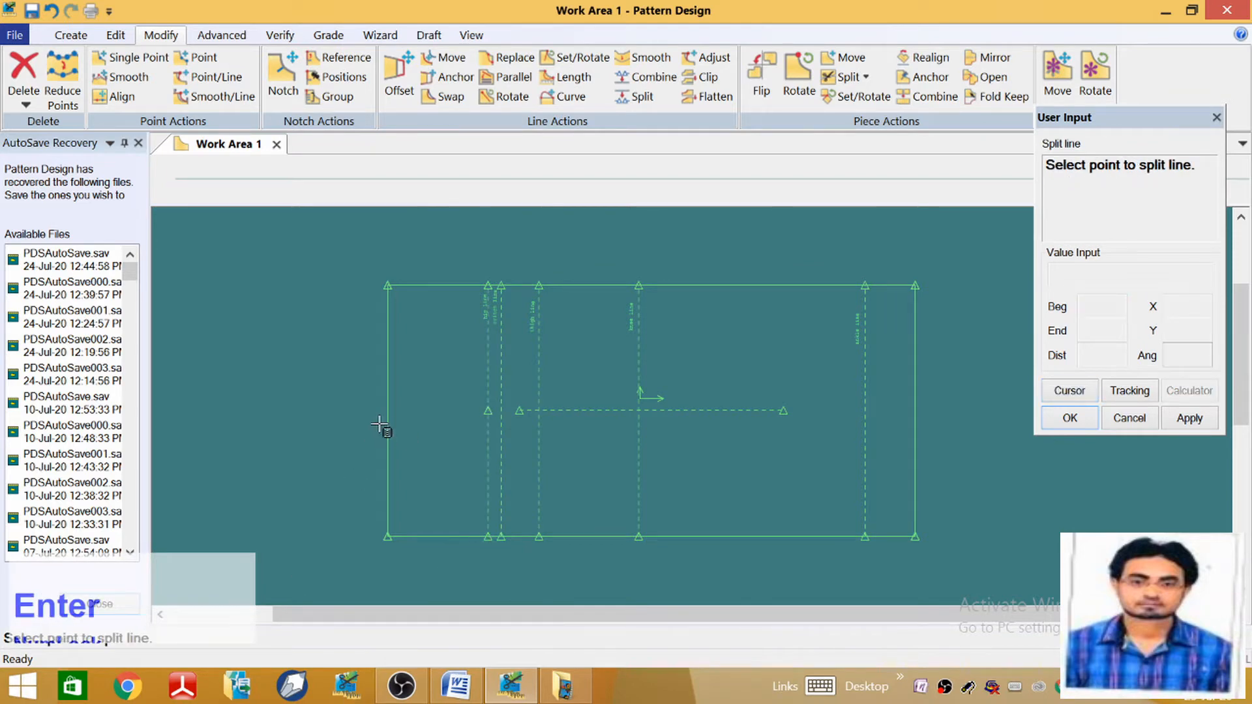
# Draw a half perpendicular line from the hip line's split point to the waist edge of the rectangle
pyautogui.click(71, 36)
pyautogui.click(295, 96)
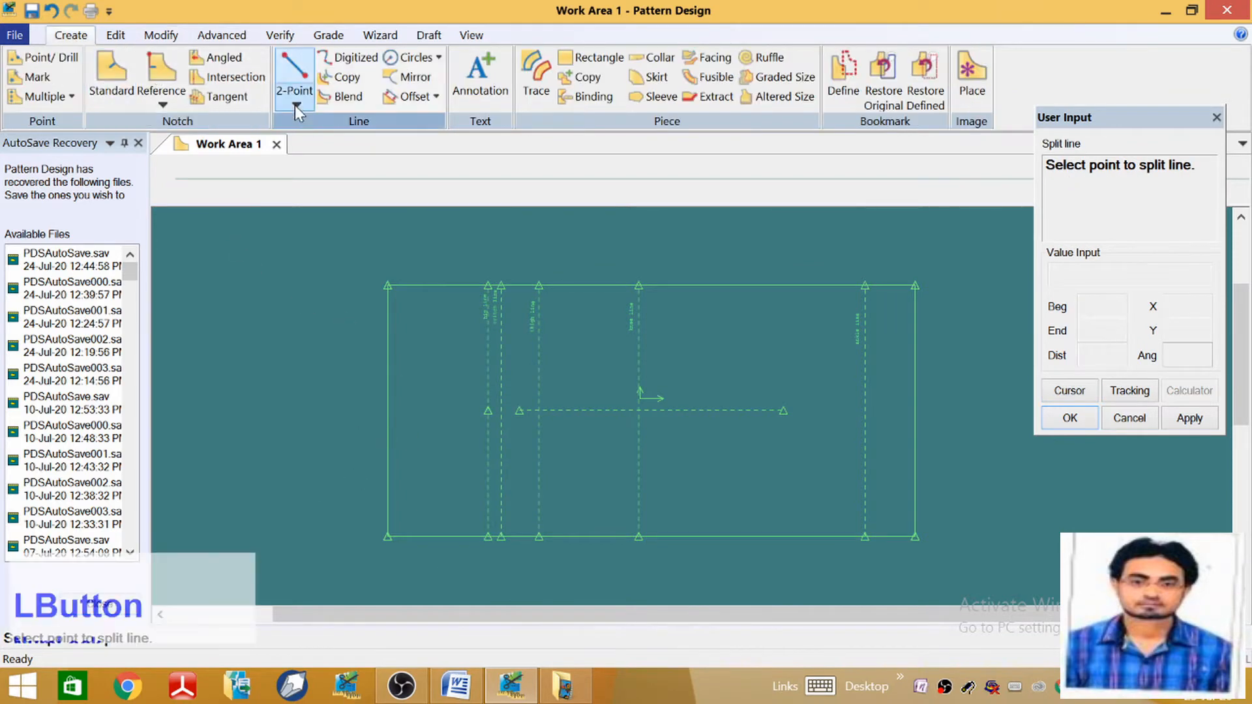
pyautogui.click(402, 171)
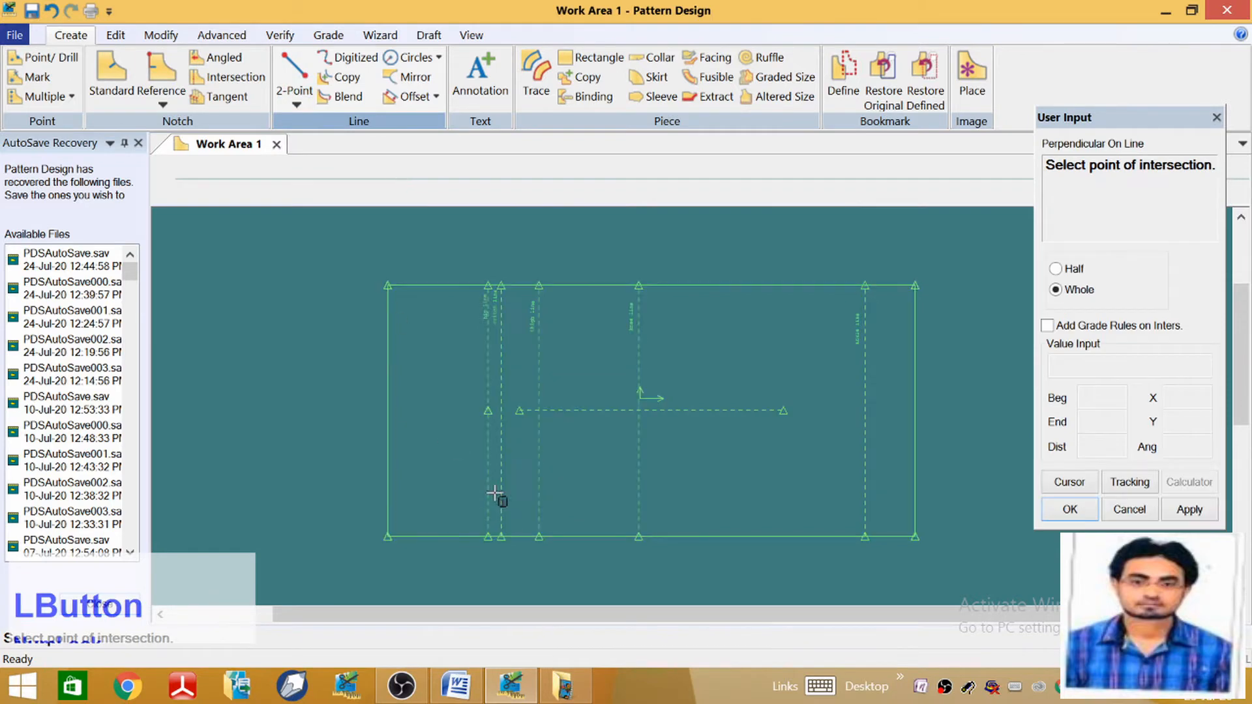
pyautogui.click(483, 413)
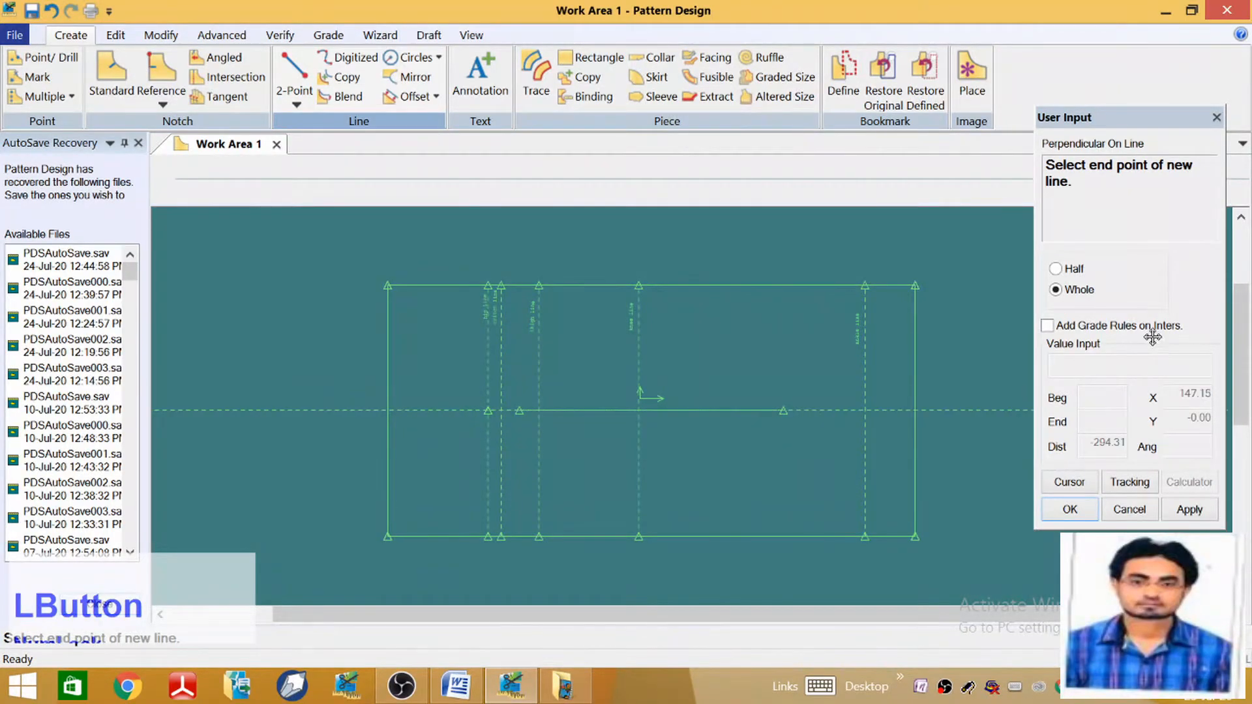
pyautogui.click(1056, 269)
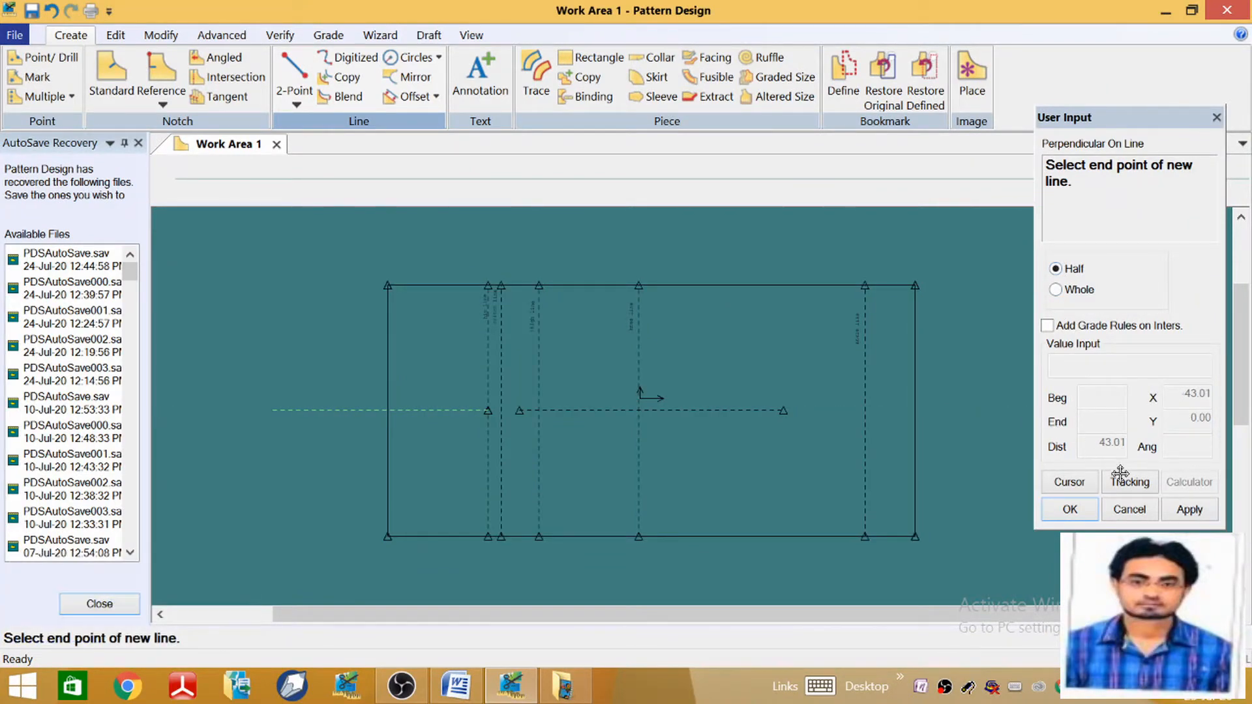
pyautogui.click(388, 411)
pyautogui.rightClick(411, 378)
pyautogui.click(414, 394)
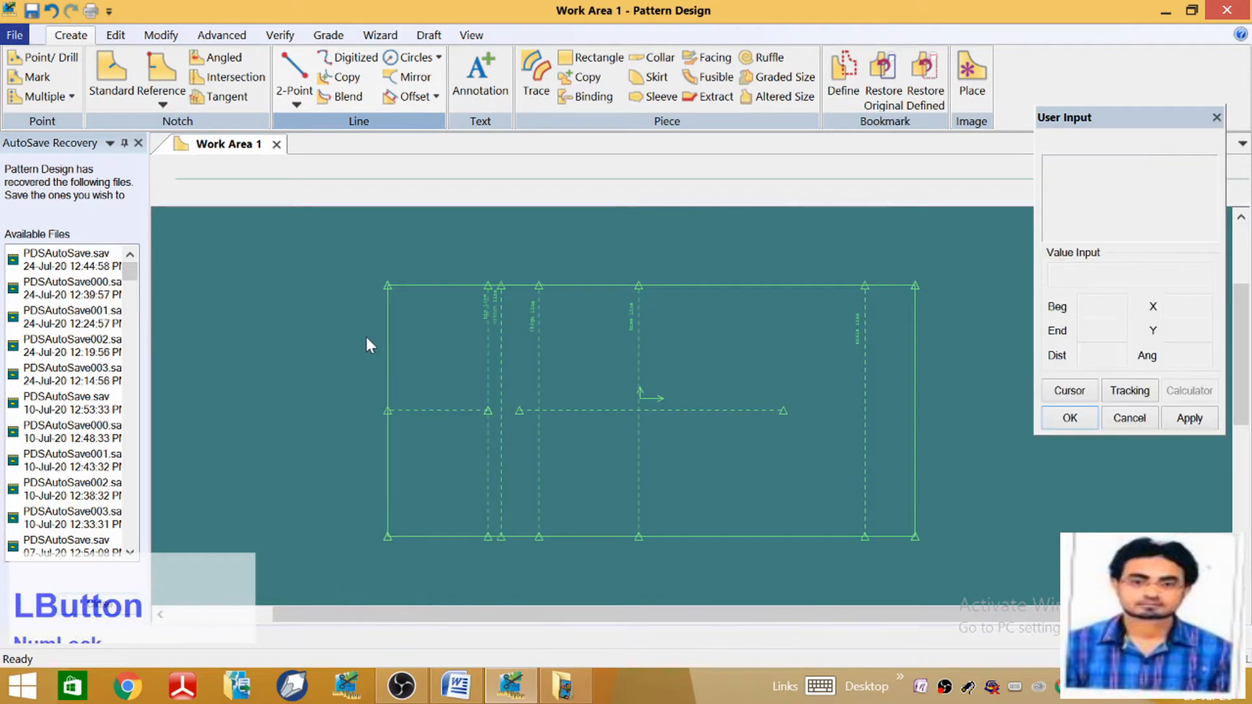
# Extend the new perpendicular line from the hip line to the crotch line by moving its end point along the line
pyautogui.scroll(-1, 469, 428)
pyautogui.click(161, 34)
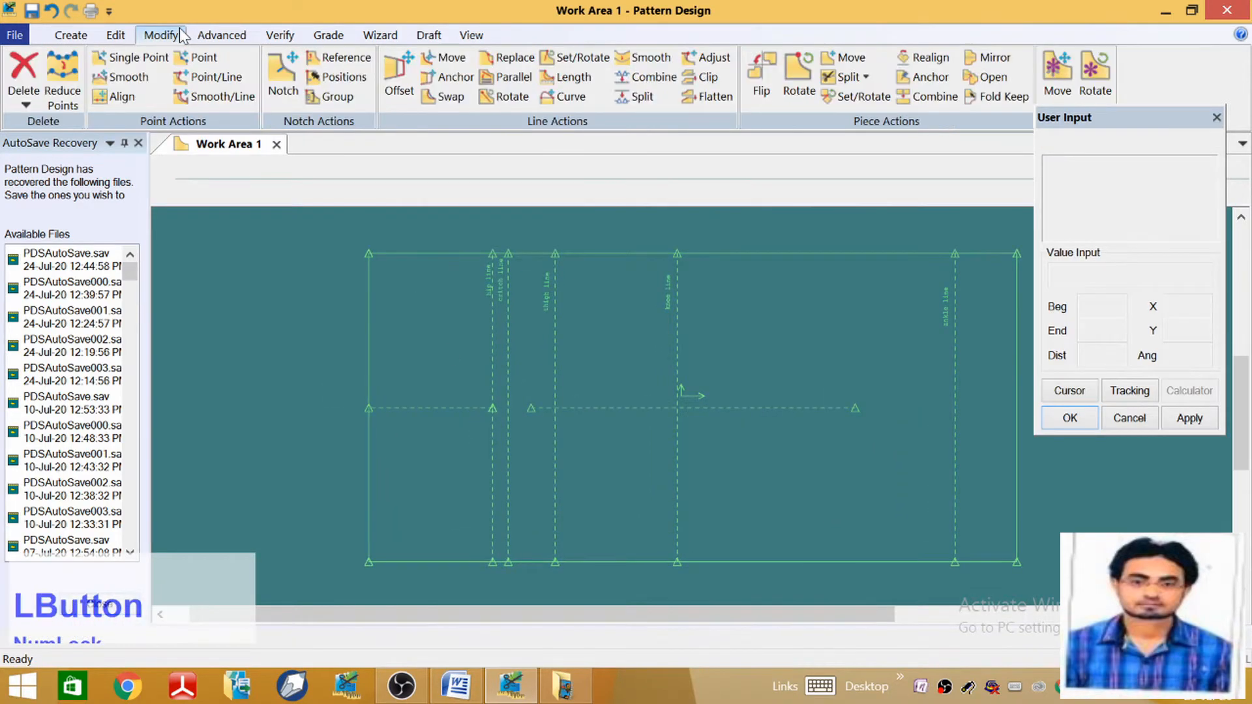
pyautogui.click(216, 77)
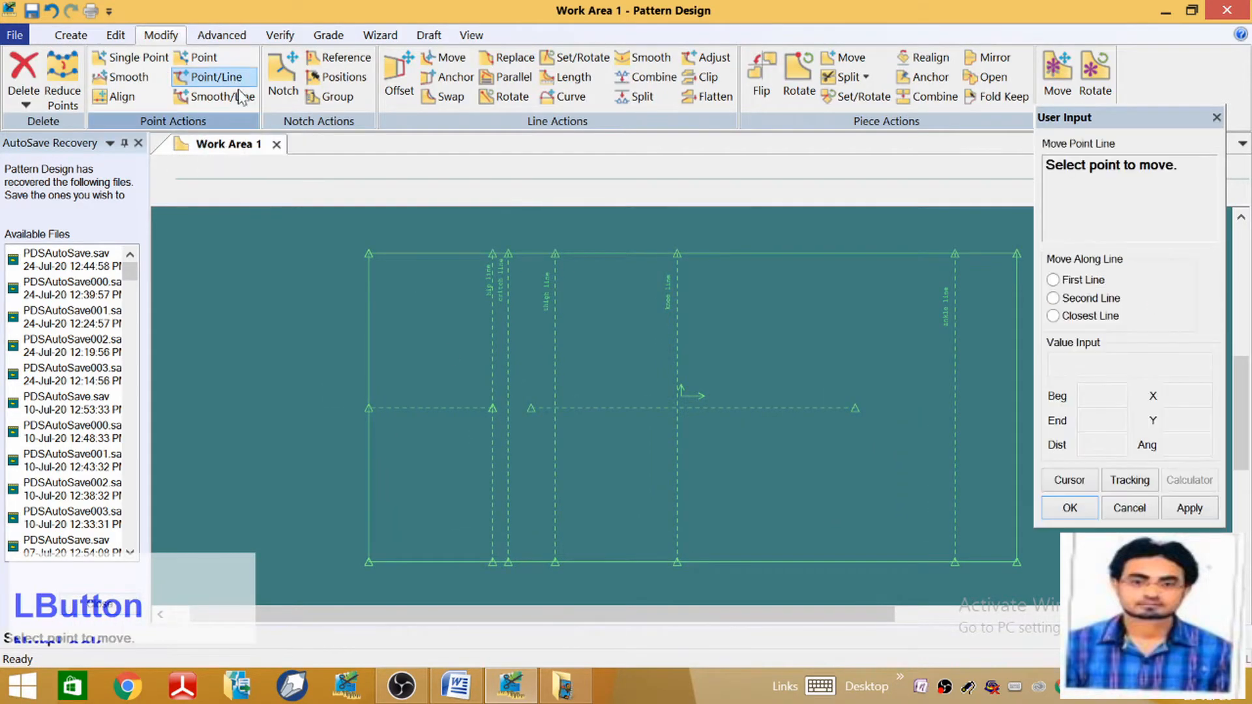
pyautogui.click(495, 408)
pyautogui.scroll(-1, 515, 409)
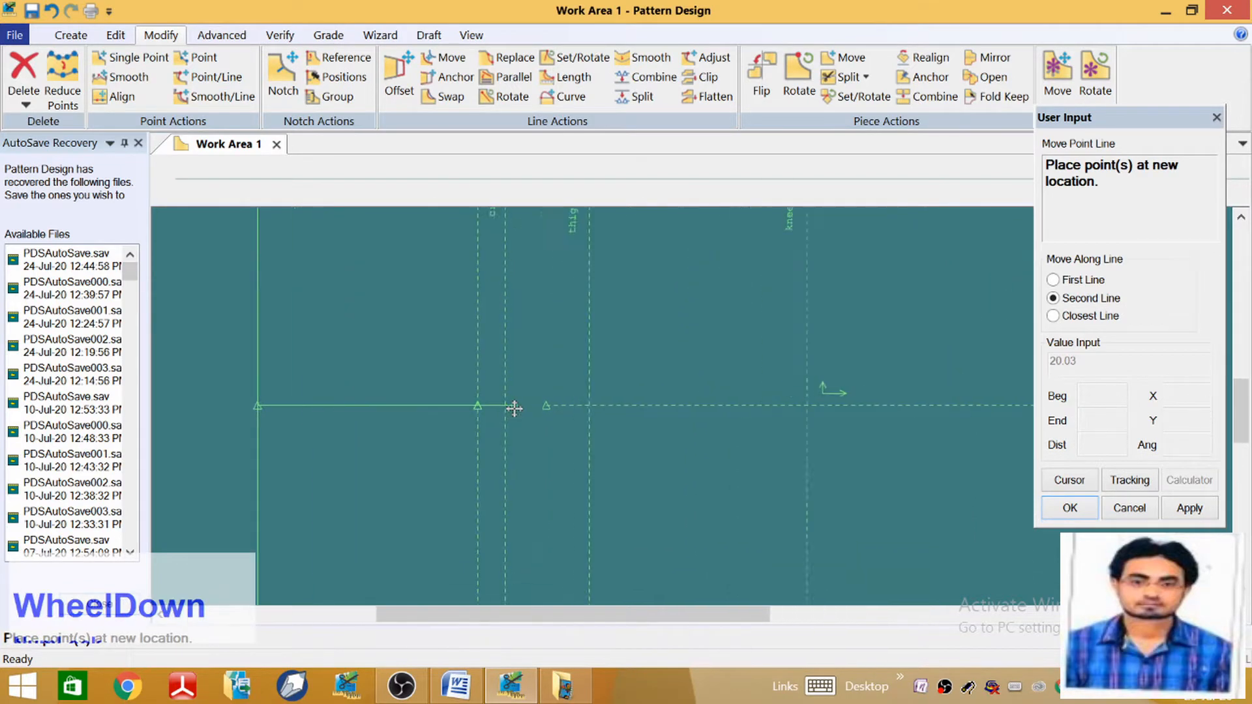
pyautogui.click(502, 404)
pyautogui.scroll(1, 524, 399)
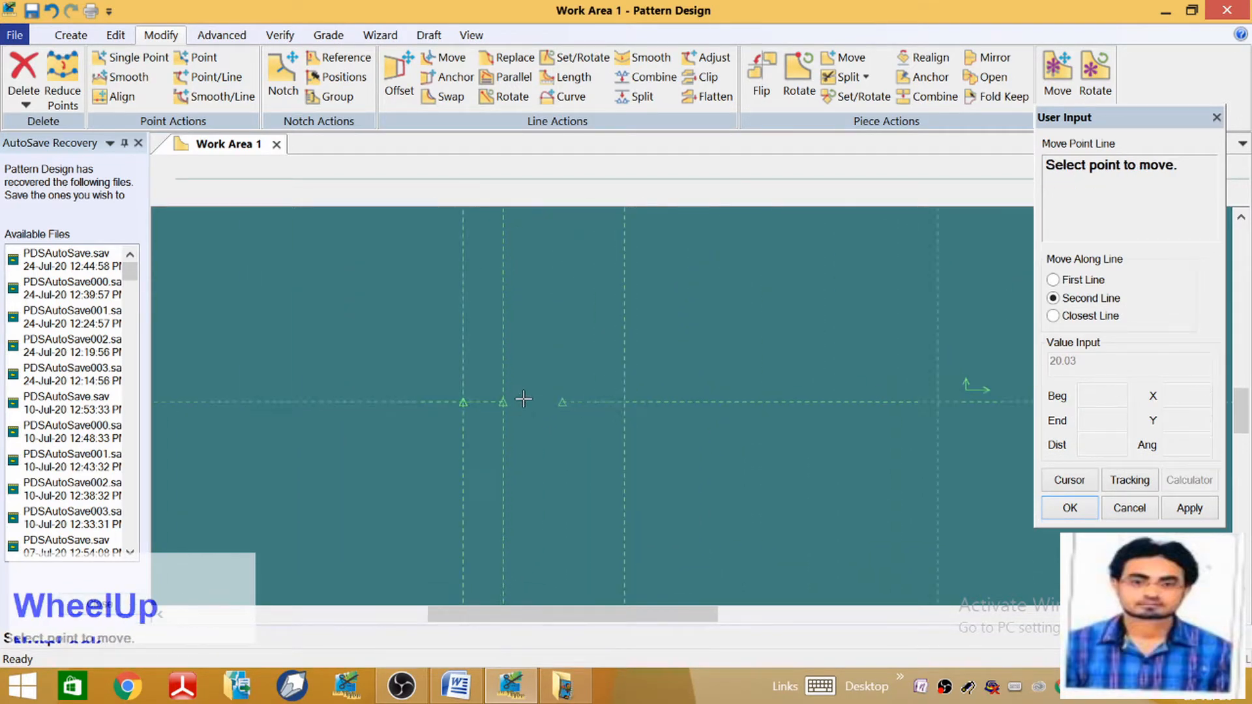
# Split the crotch line 25 cm from its lower end
pyautogui.scroll(2, 523, 399)
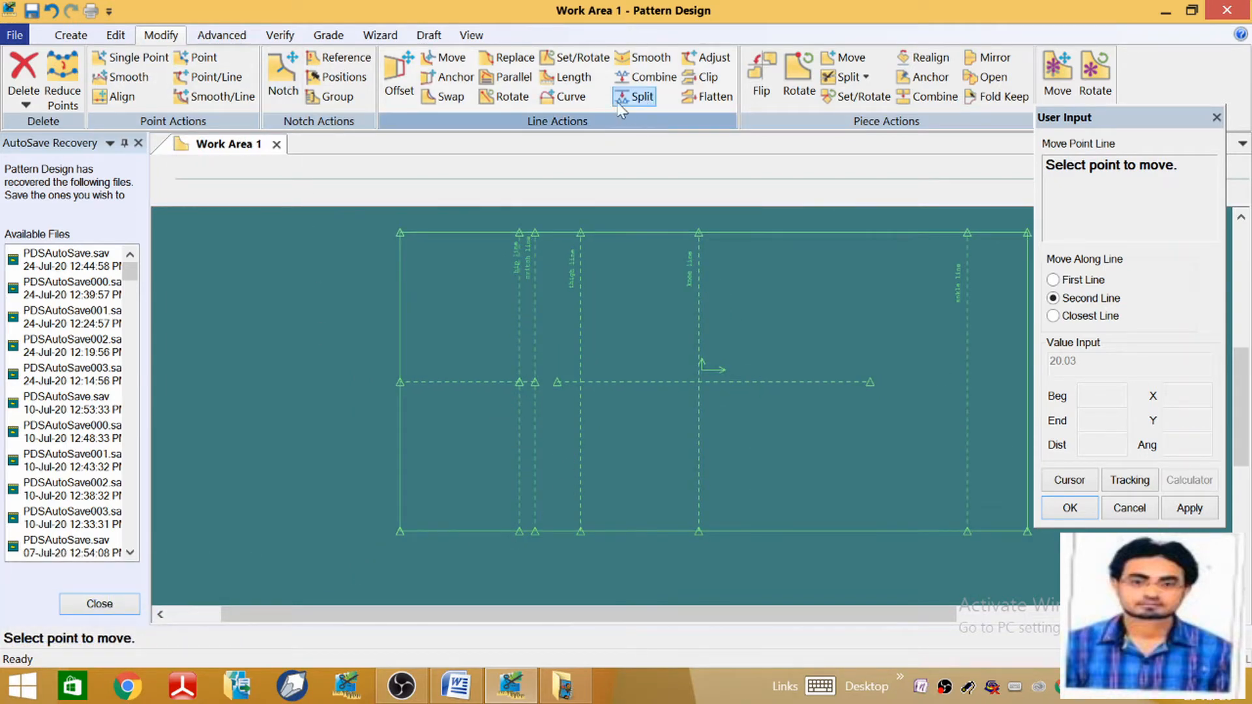
pyautogui.click(636, 96)
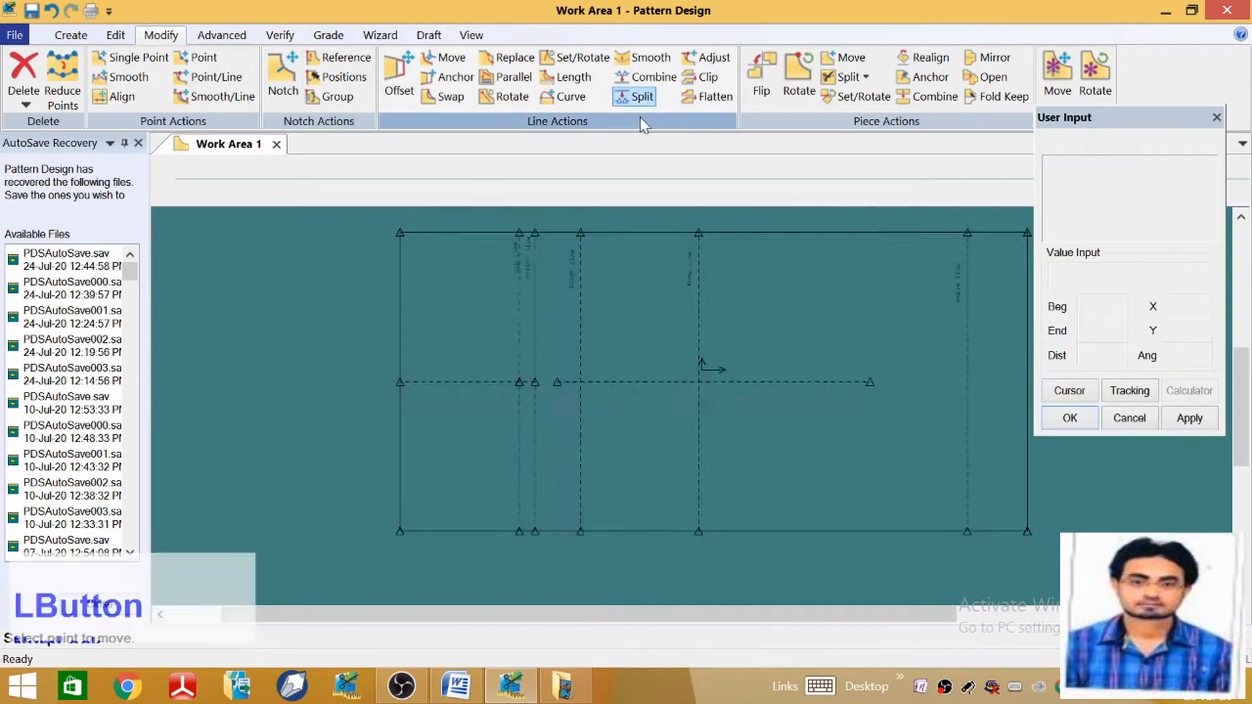
pyautogui.rightClick(541, 535)
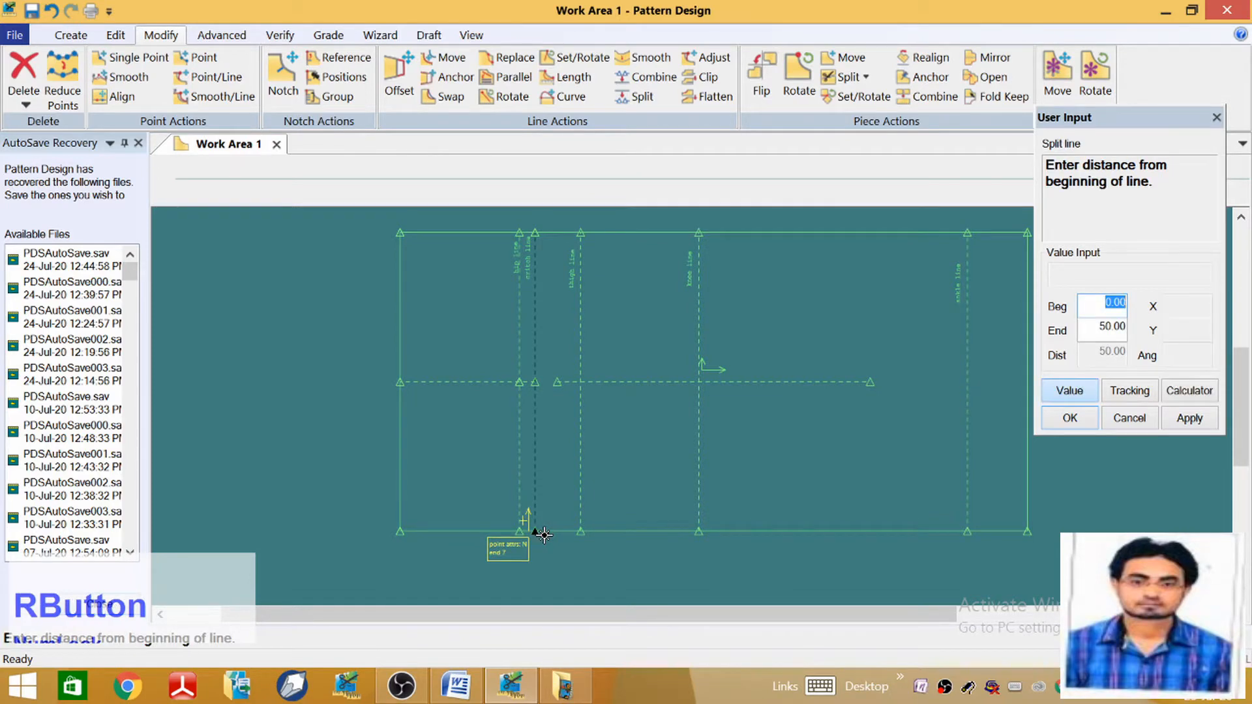
pyautogui.write('2')
pyautogui.press('Return')
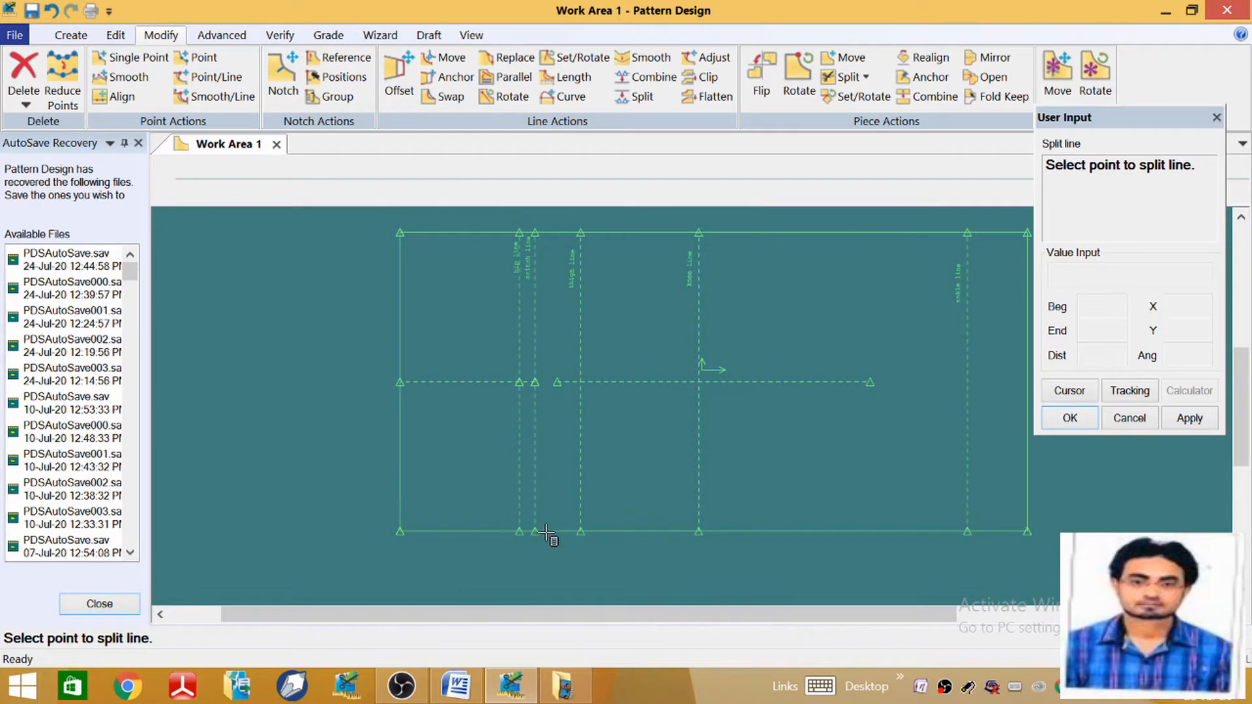
# Measure the length of the crotch line's lower segment
pyautogui.click(278, 39)
pyautogui.click(403, 82)
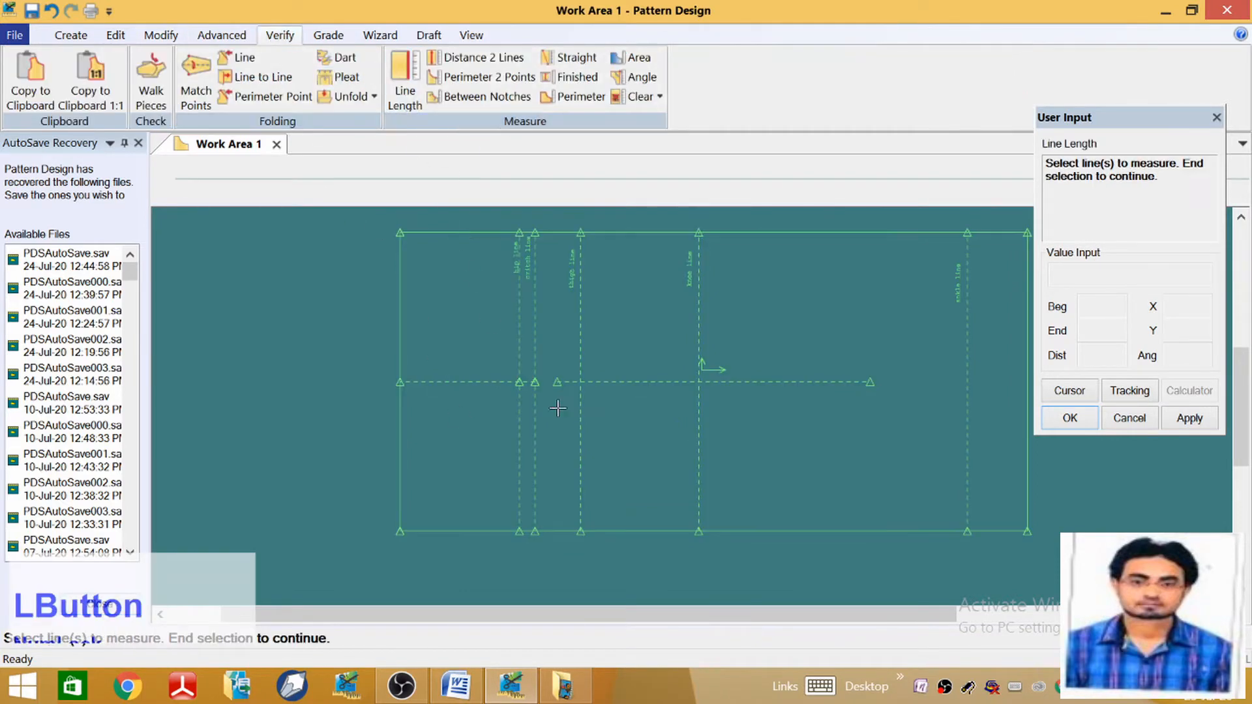
pyautogui.click(534, 438)
pyautogui.rightClick(535, 437)
pyautogui.click(534, 441)
pyautogui.scroll(-2, 522, 481)
pyautogui.scroll(1, 536, 511)
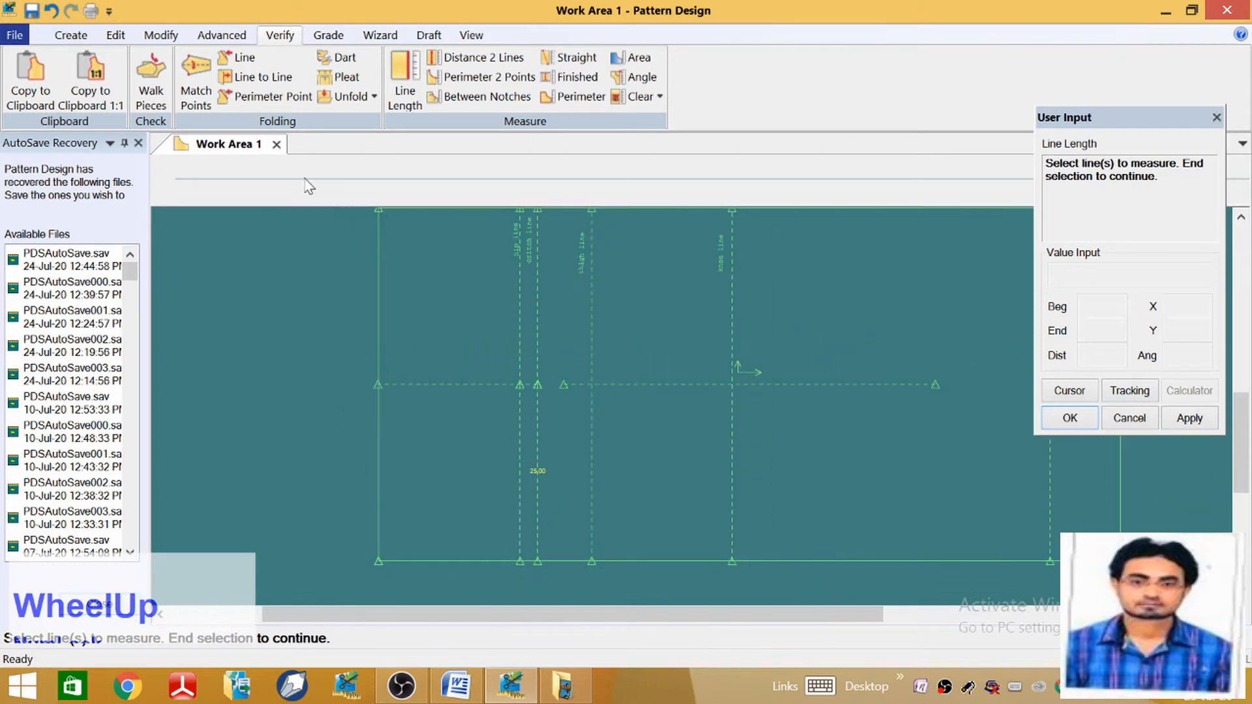
# Split the crotch line's upper segment at a calculated distance of 25/4 from the existing split point
pyautogui.click(70, 34)
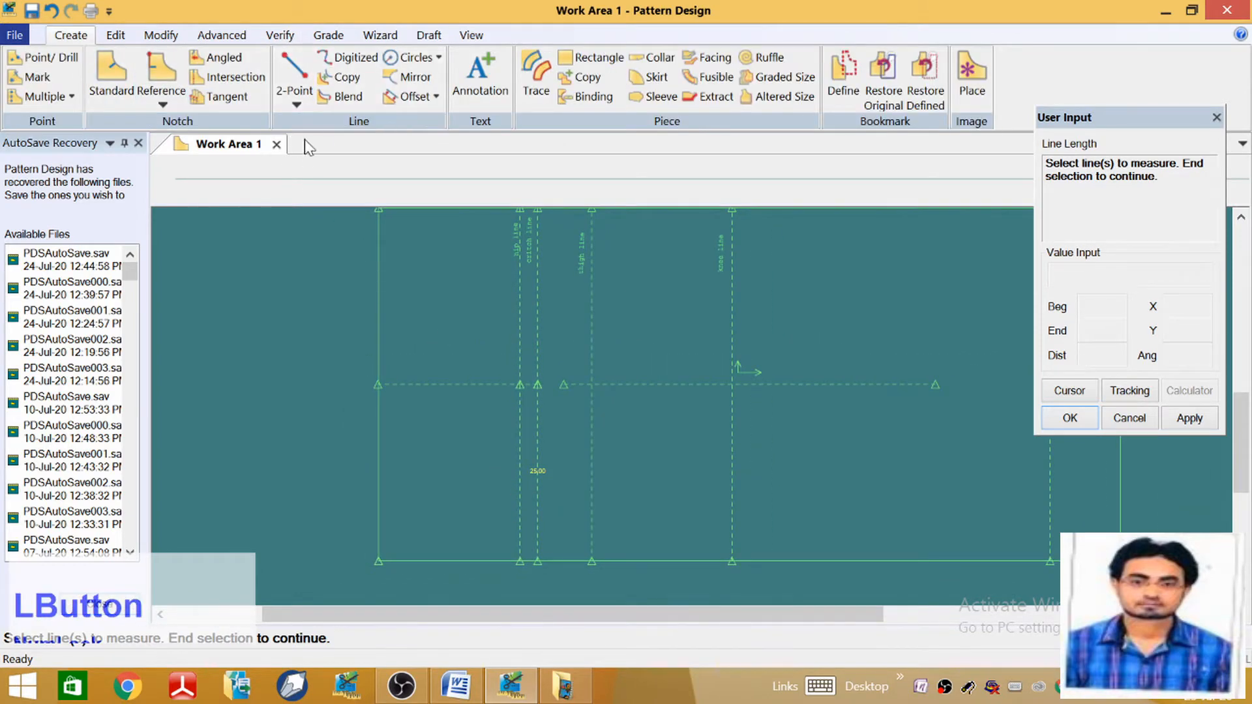
pyautogui.click(163, 35)
pyautogui.click(639, 95)
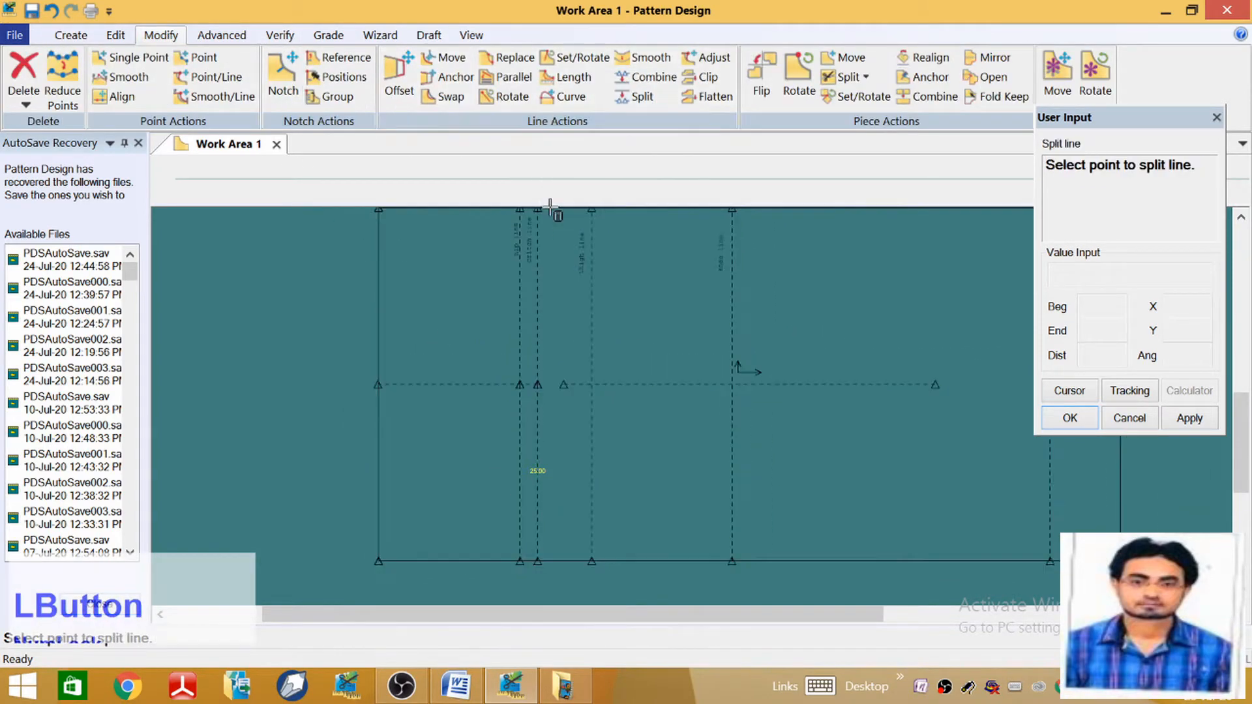
pyautogui.rightClick(541, 390)
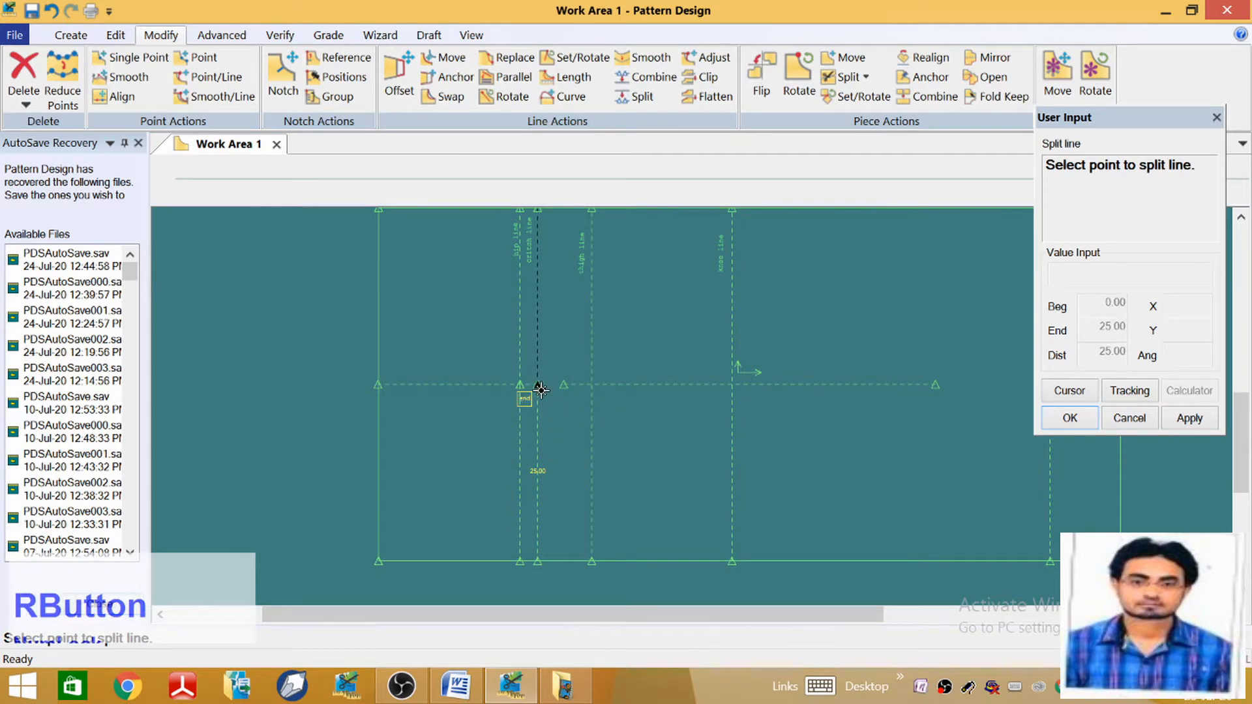
pyautogui.click(1189, 390)
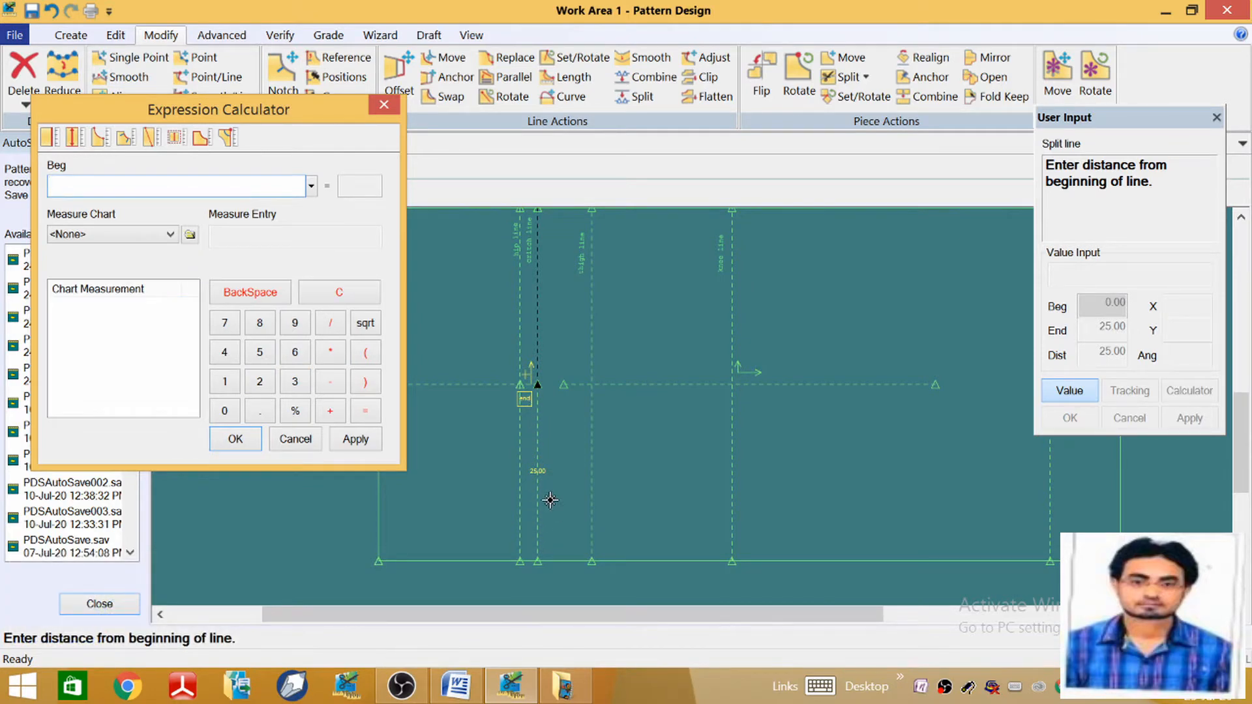
pyautogui.click(263, 385)
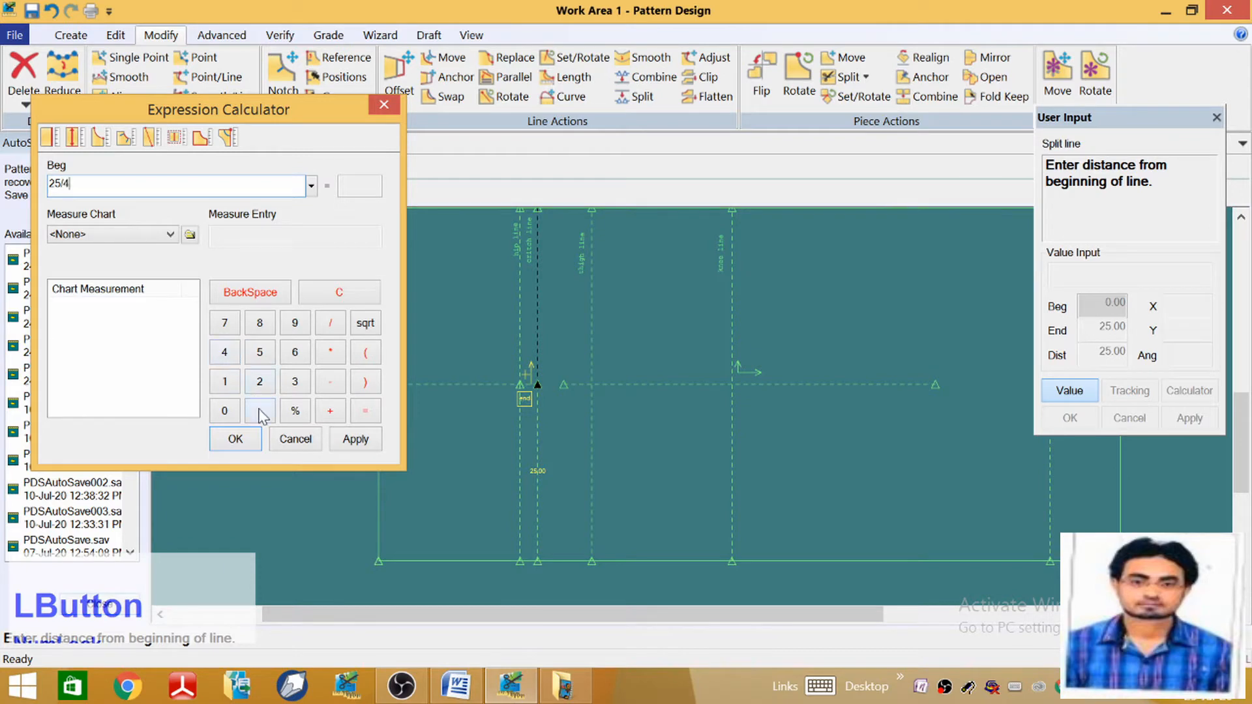
pyautogui.click(237, 446)
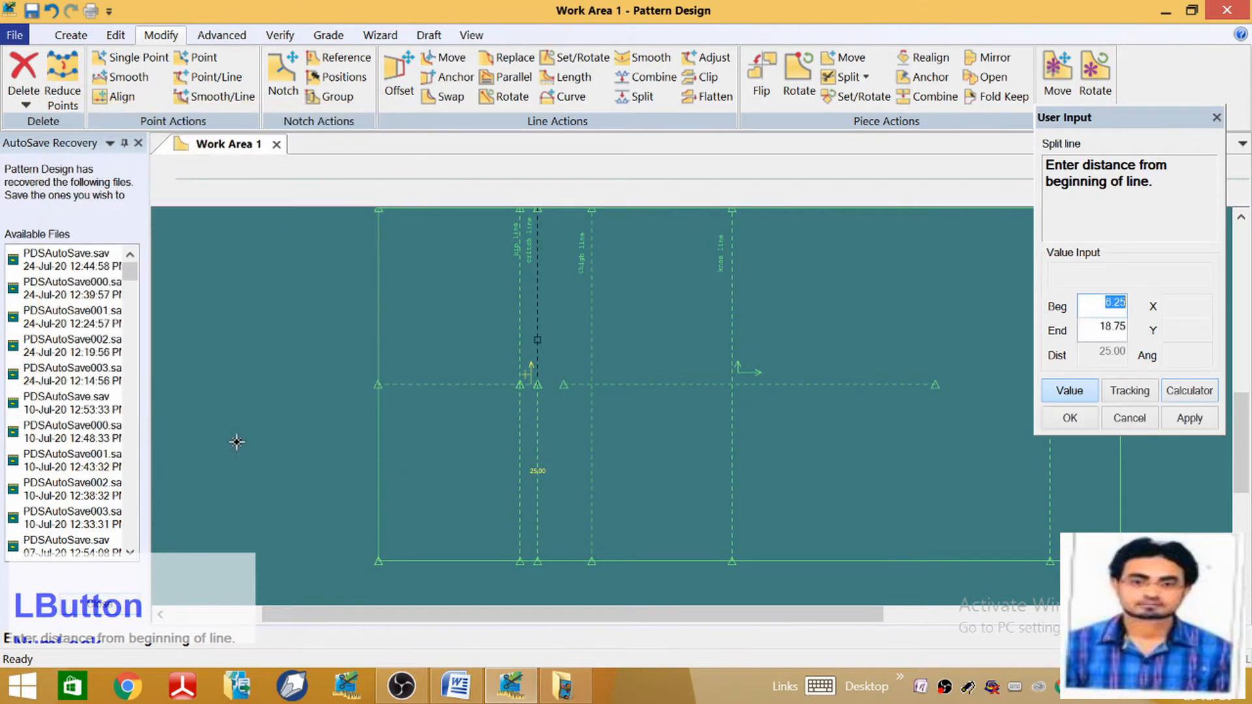
pyautogui.click(1069, 418)
pyautogui.scroll(-2, 437, 417)
pyautogui.scroll(1, 433, 414)
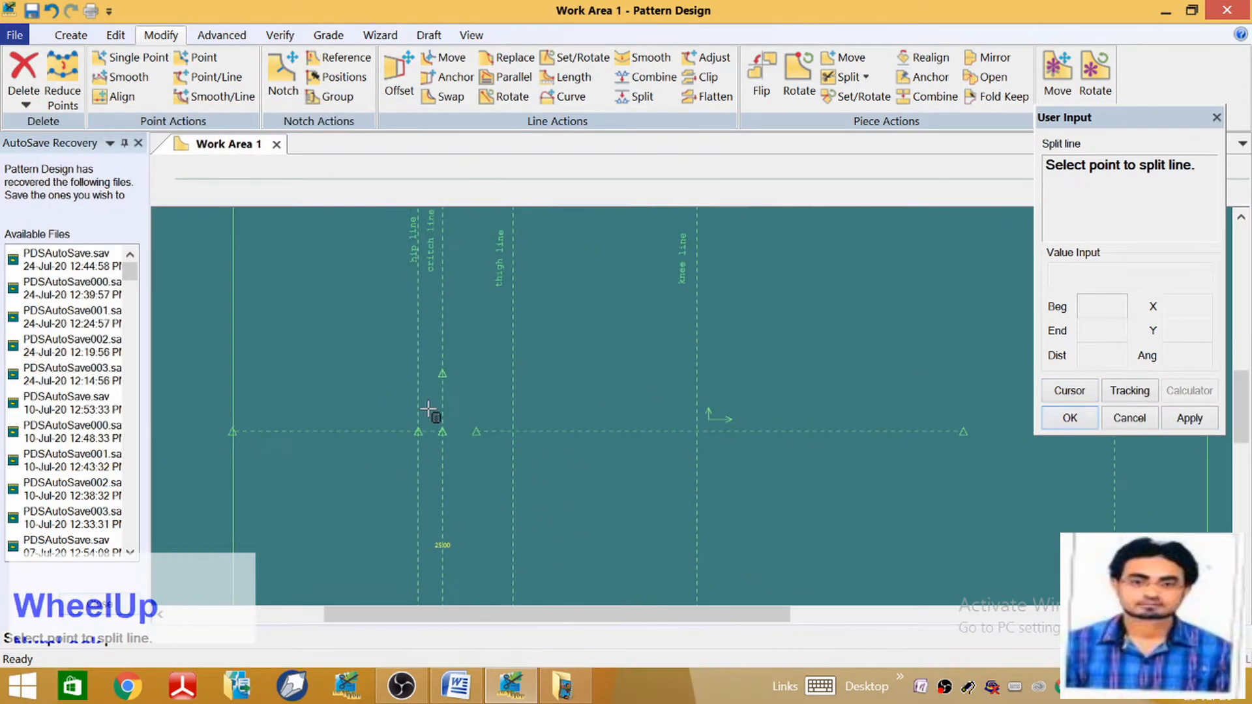
# Split the waist edge of the rectangle 25 cm from its lower corner
pyautogui.scroll(-2, 438, 384)
pyautogui.scroll(2, 438, 383)
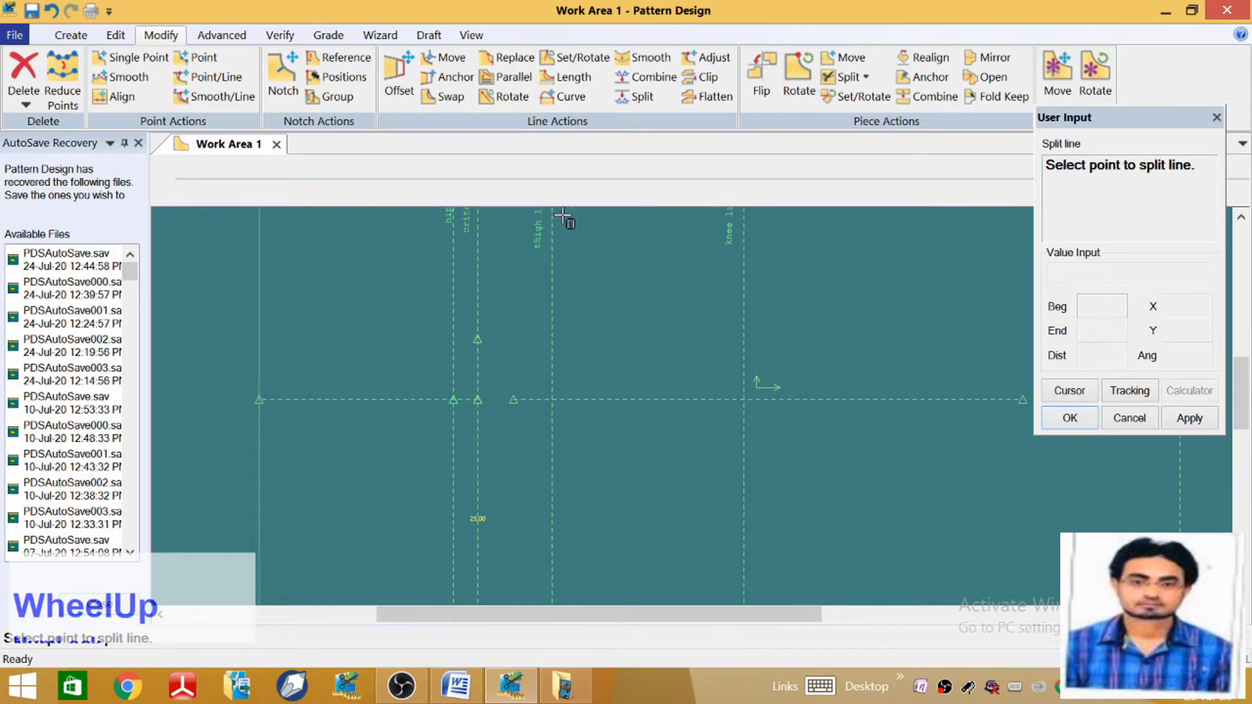
pyautogui.scroll(2, 544, 286)
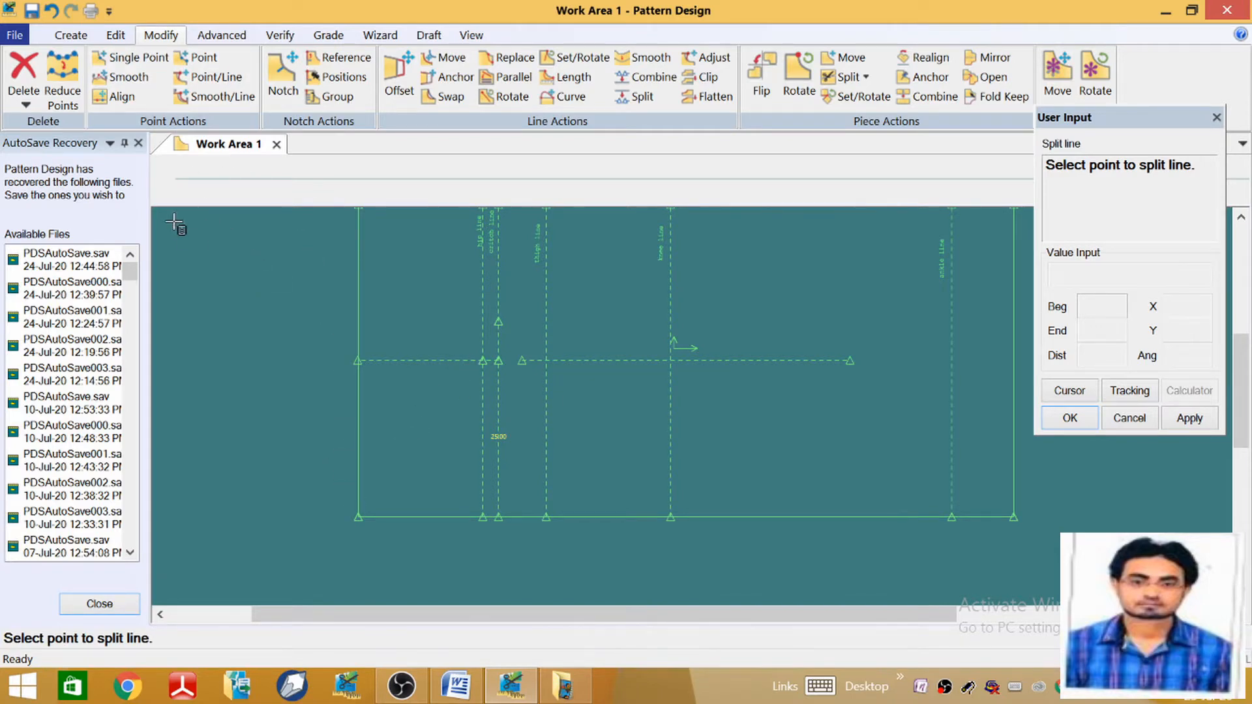
pyautogui.click(358, 488)
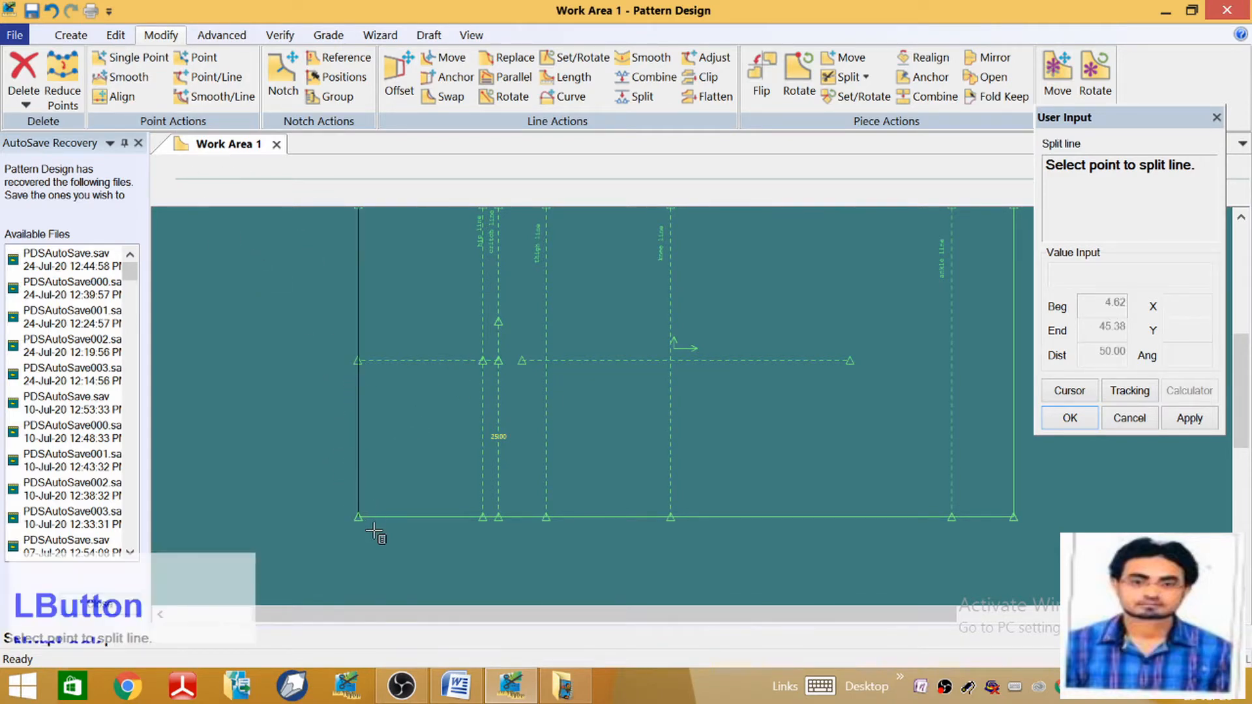
pyautogui.rightClick(358, 520)
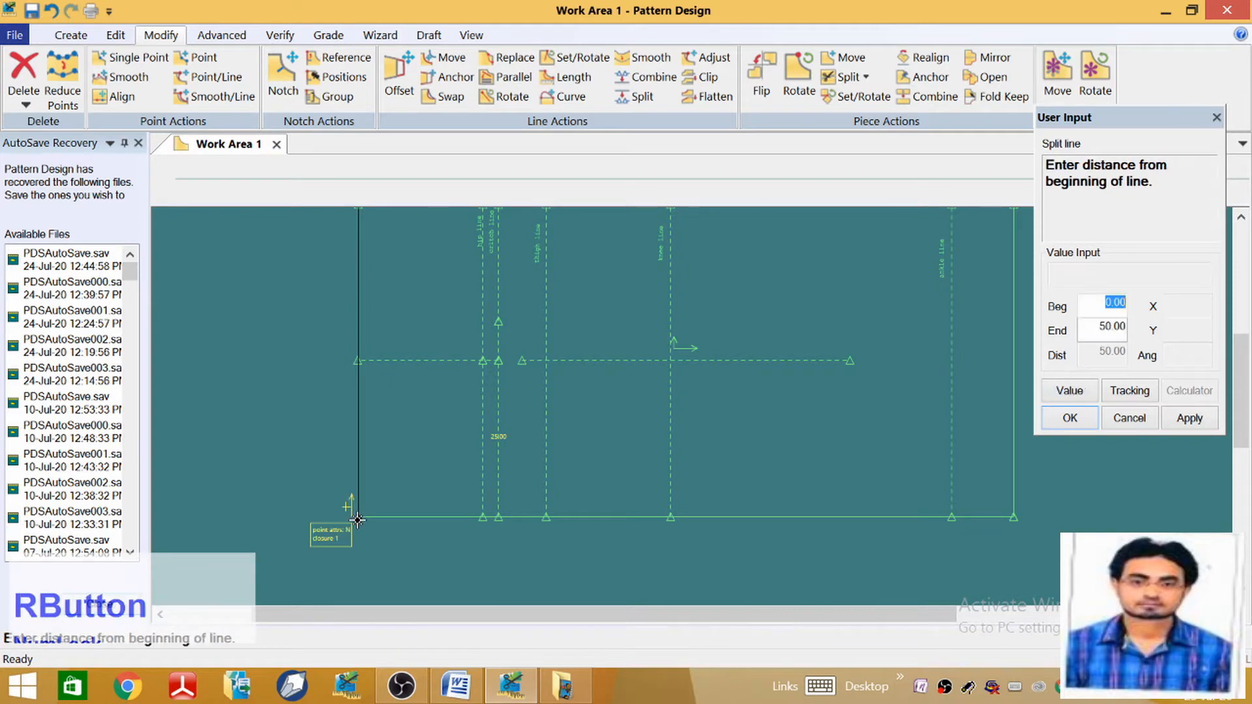
pyautogui.write('25')
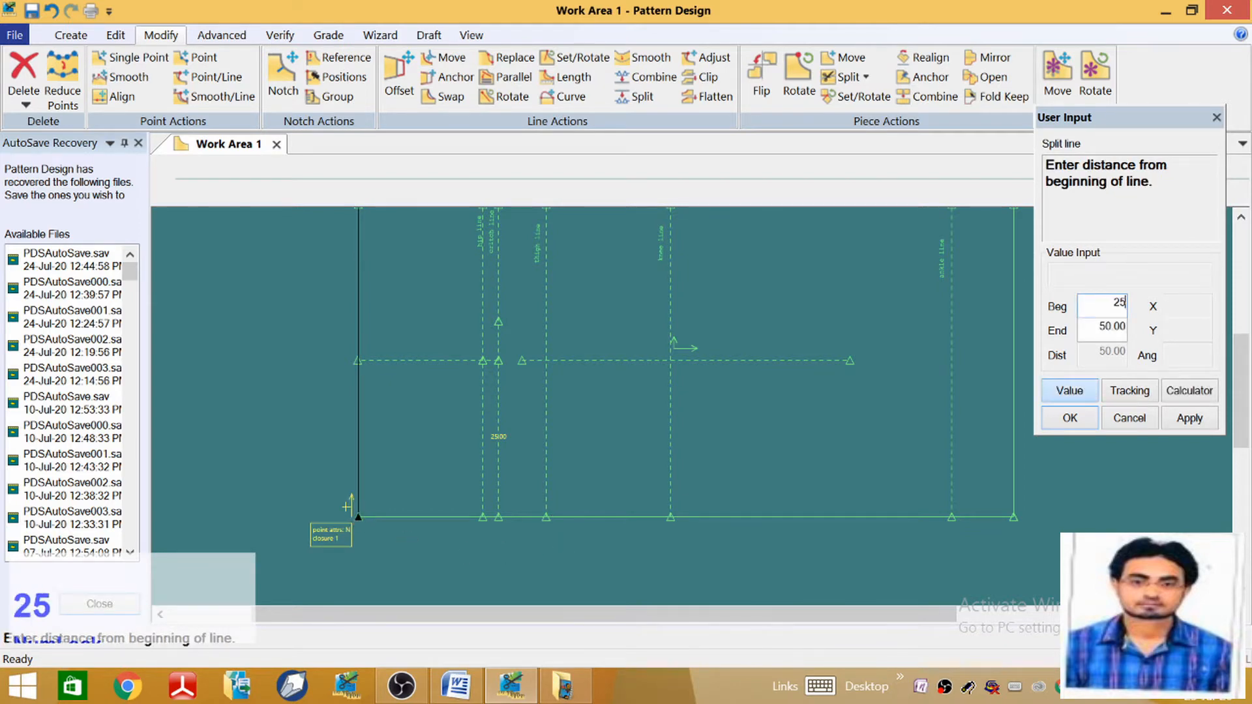
pyautogui.press('Return')
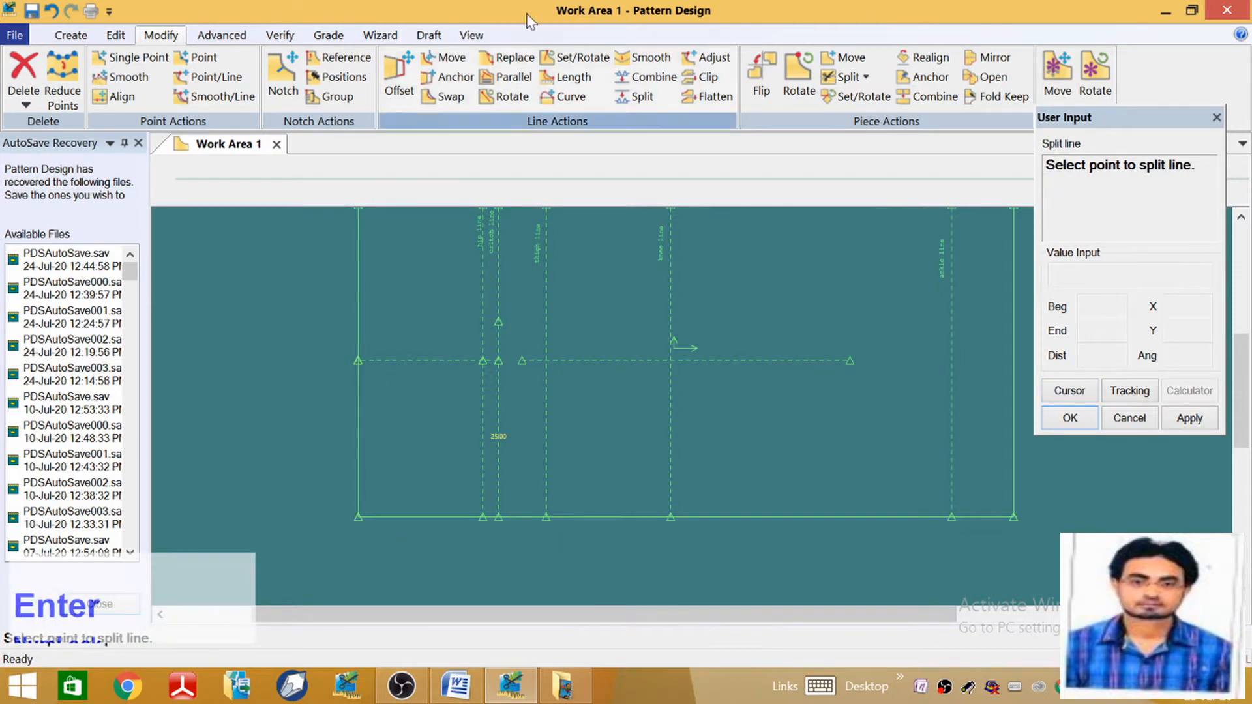
# Check the half waist circumference and ease in the Word measurement chart and return to the waist edge split in Pattern Design
pyautogui.click(359, 386)
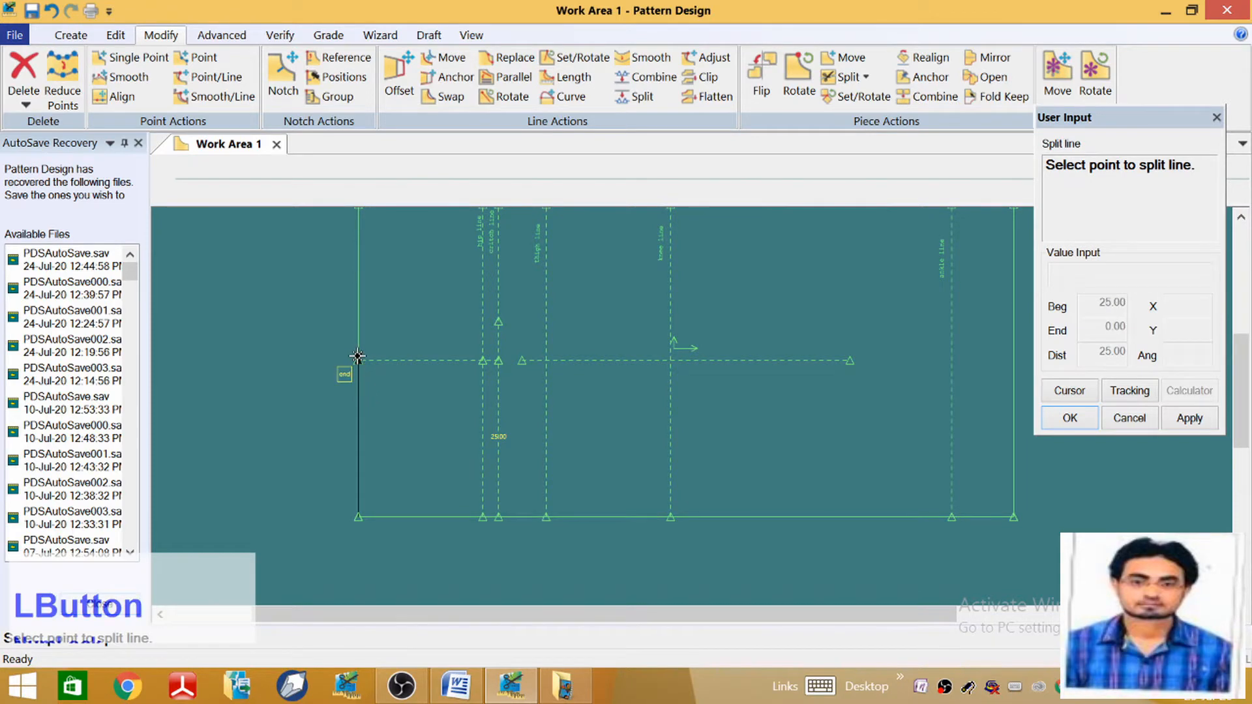
pyautogui.rightClick(355, 366)
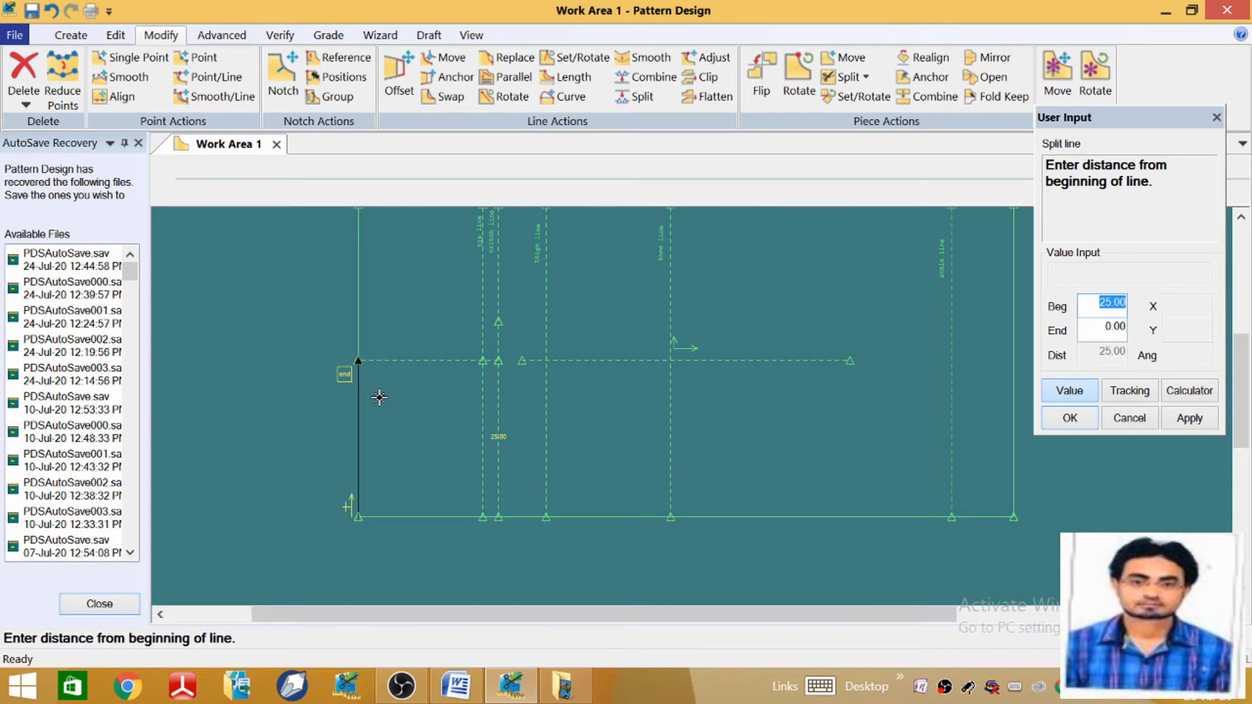
pyautogui.click(455, 685)
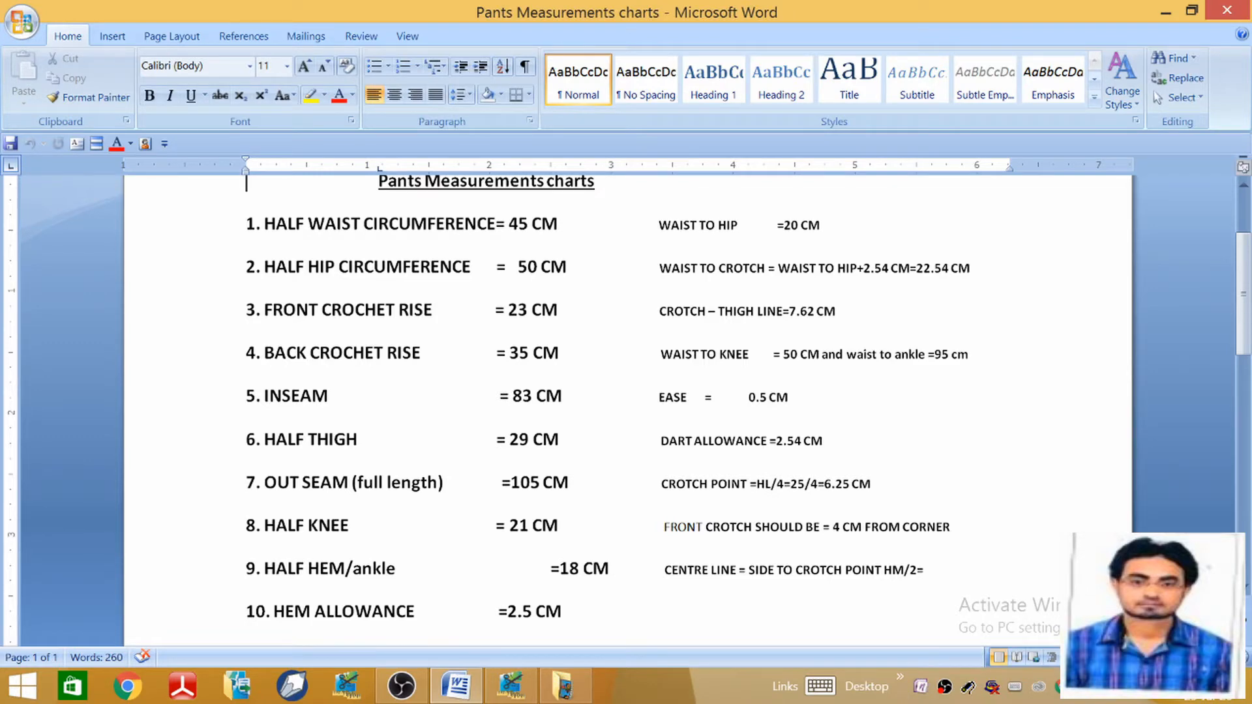
pyautogui.click(510, 681)
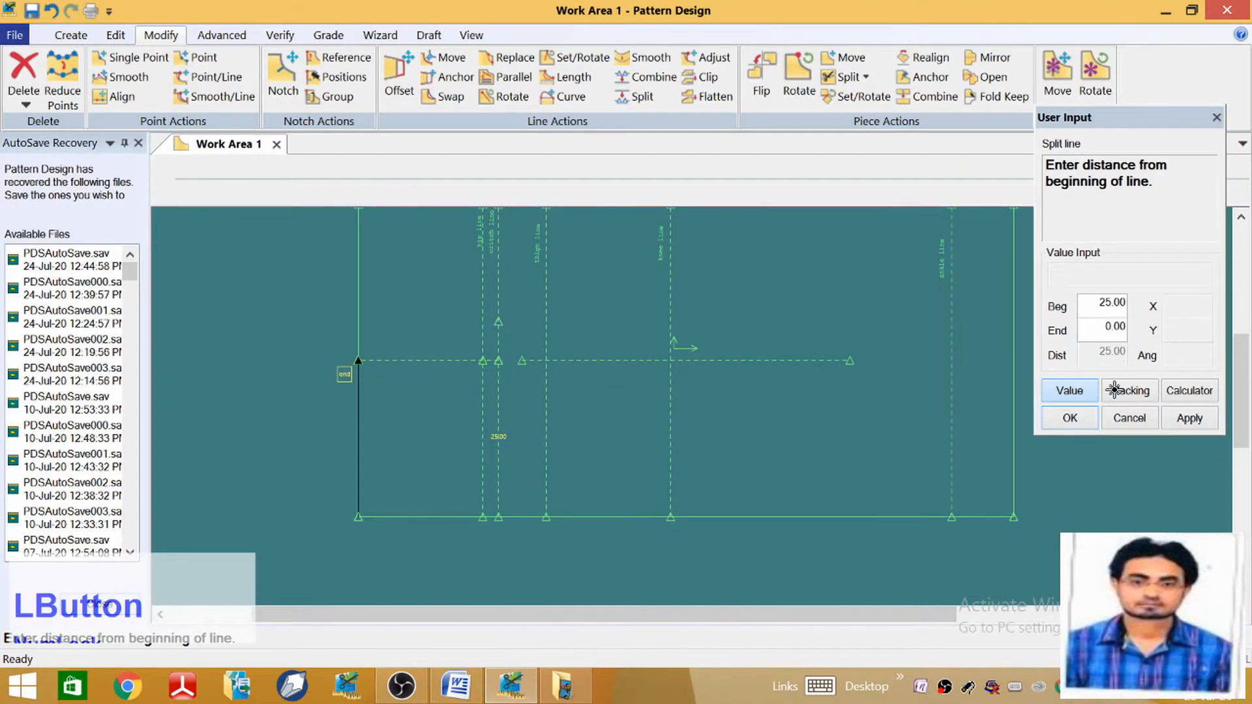
pyautogui.moveTo(1089, 304); pyautogui.dragTo(1126, 305)
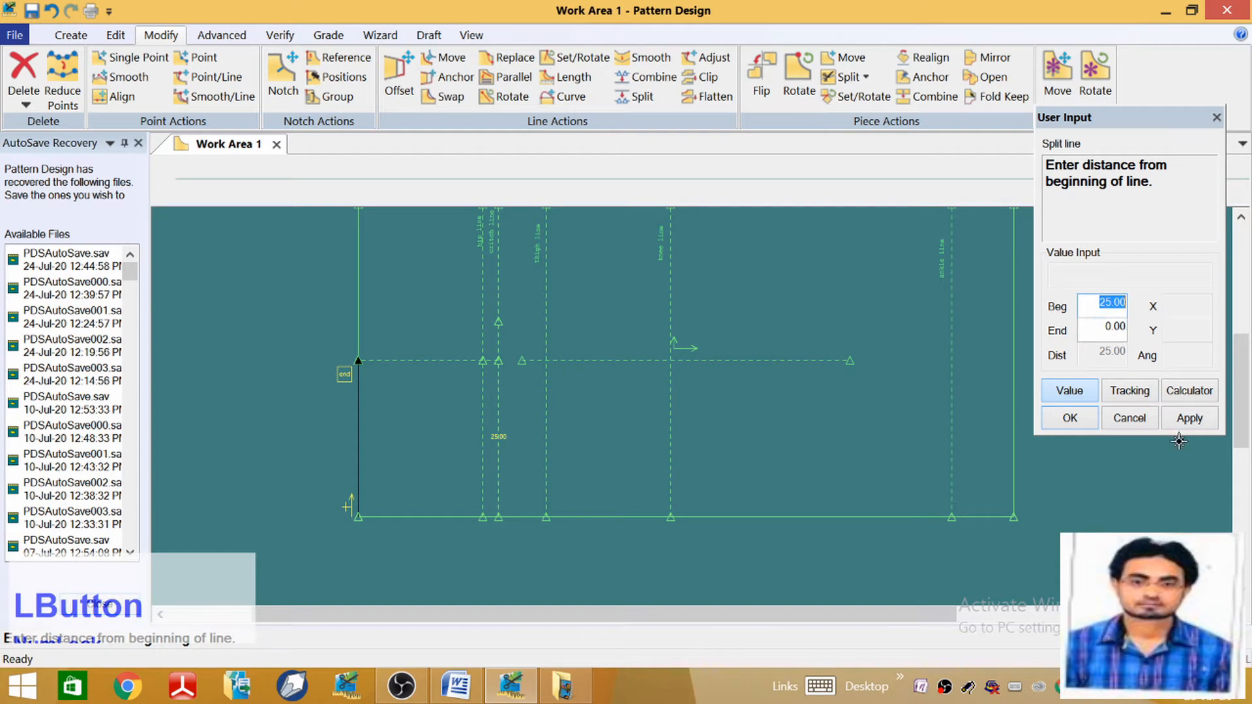
pyautogui.click(1189, 390)
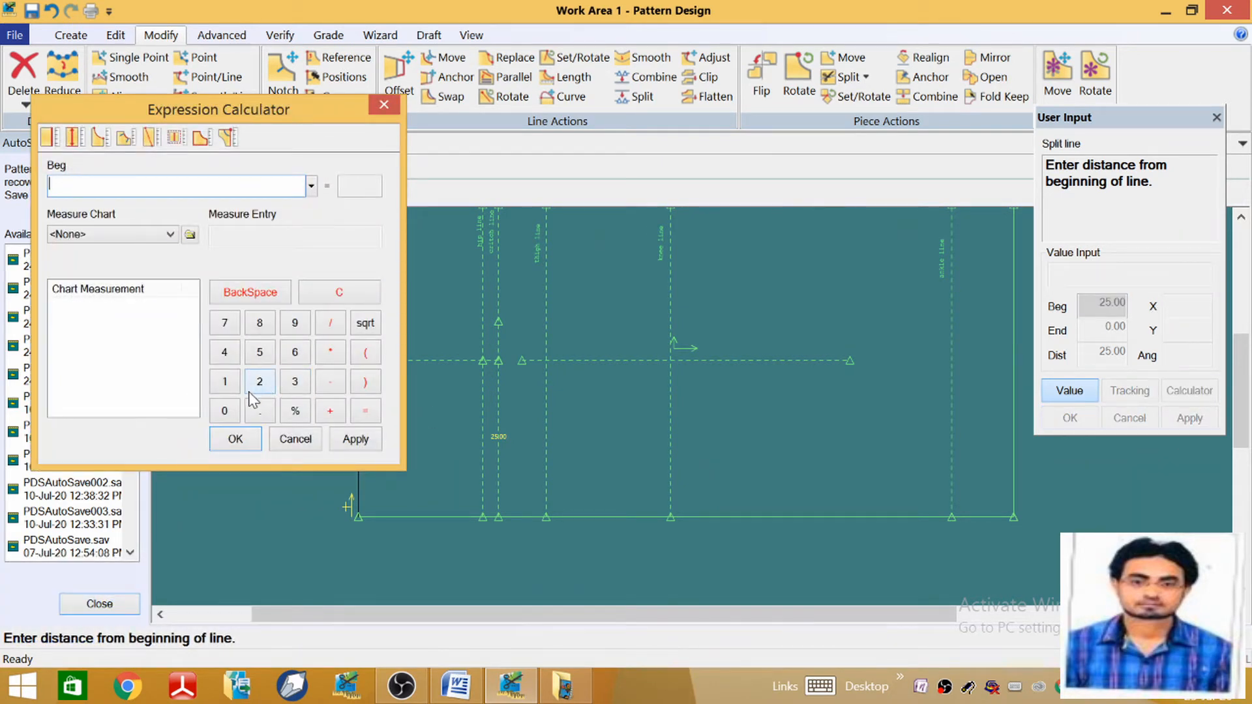
pyautogui.click(228, 355)
pyautogui.click(259, 353)
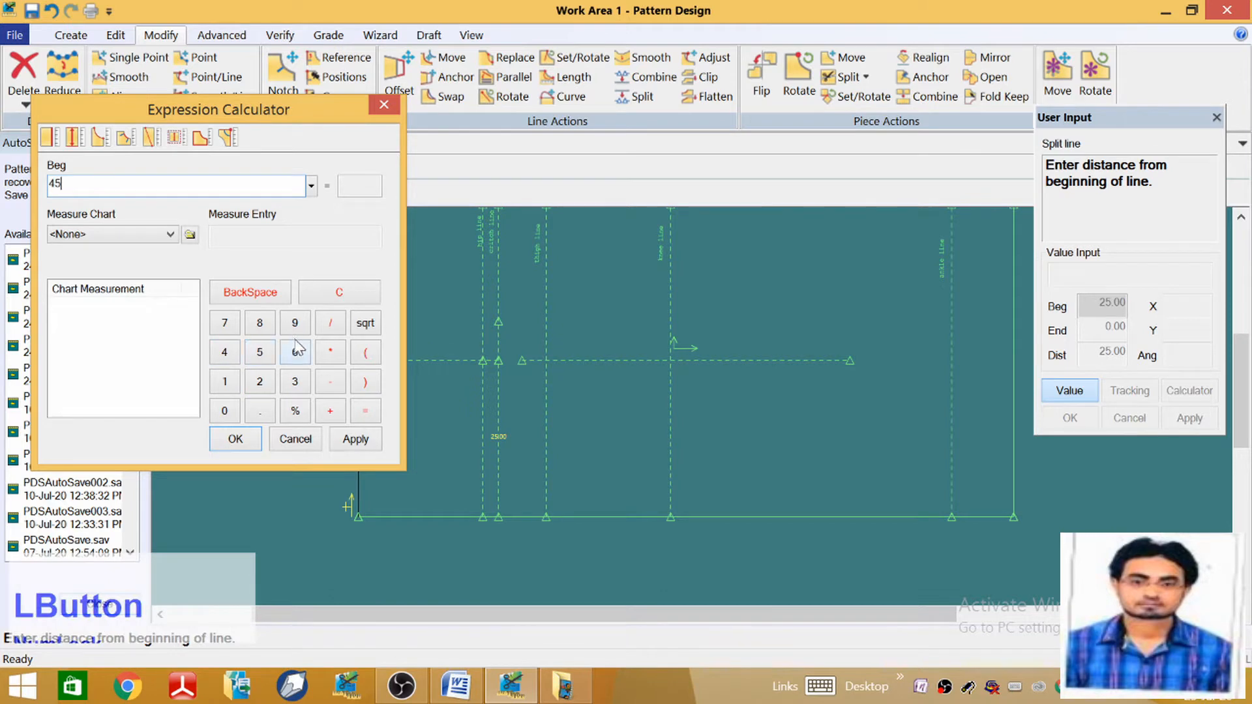
pyautogui.click(329, 326)
pyautogui.click(258, 384)
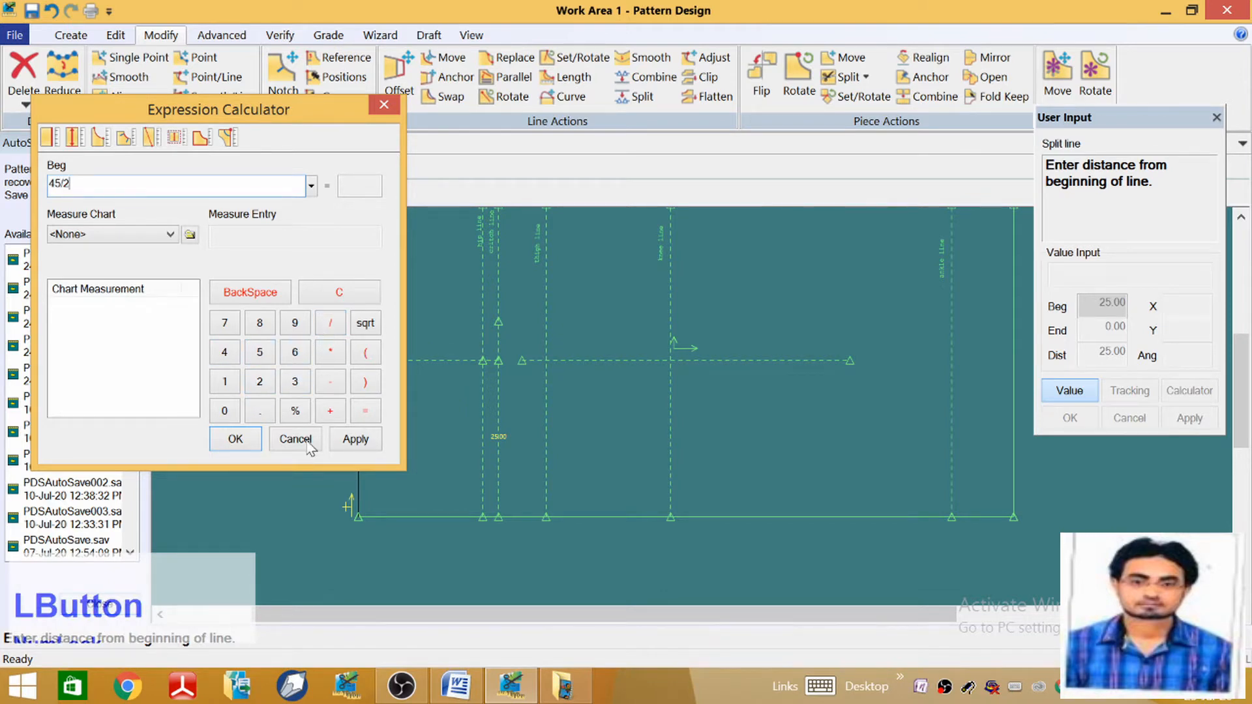
pyautogui.click(355, 439)
pyautogui.click(224, 411)
pyautogui.click(260, 411)
pyautogui.click(260, 354)
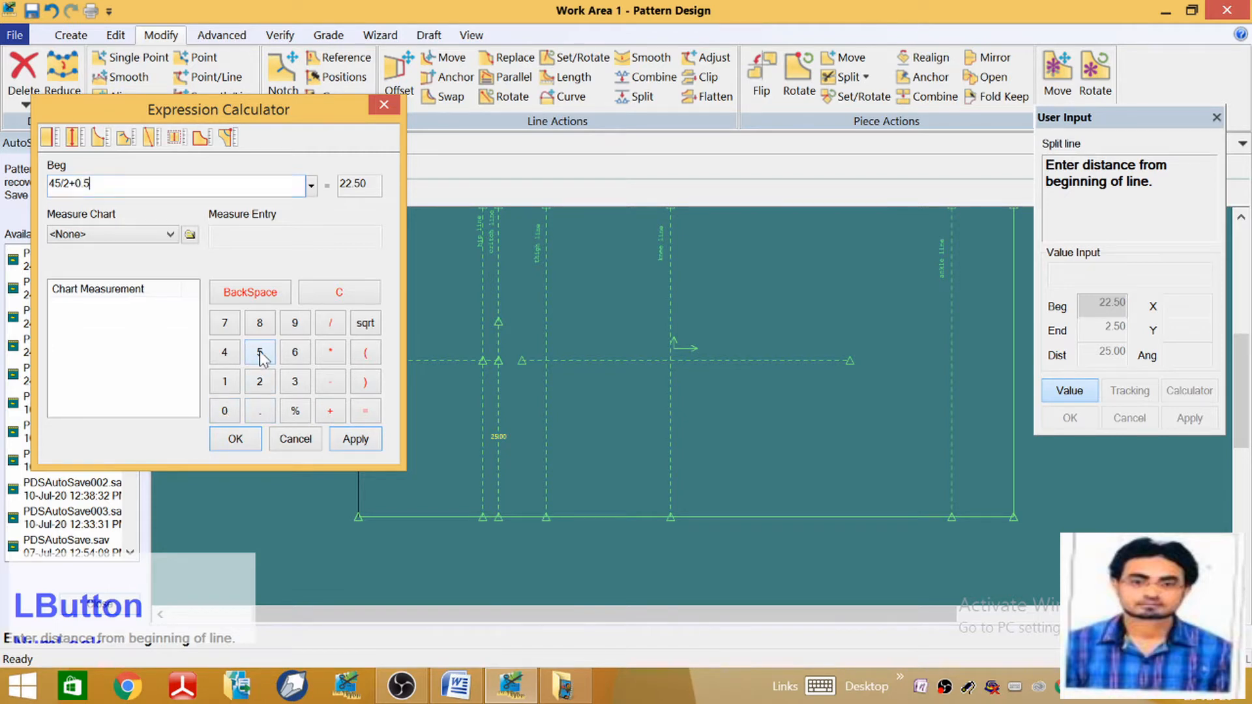
pyautogui.click(234, 438)
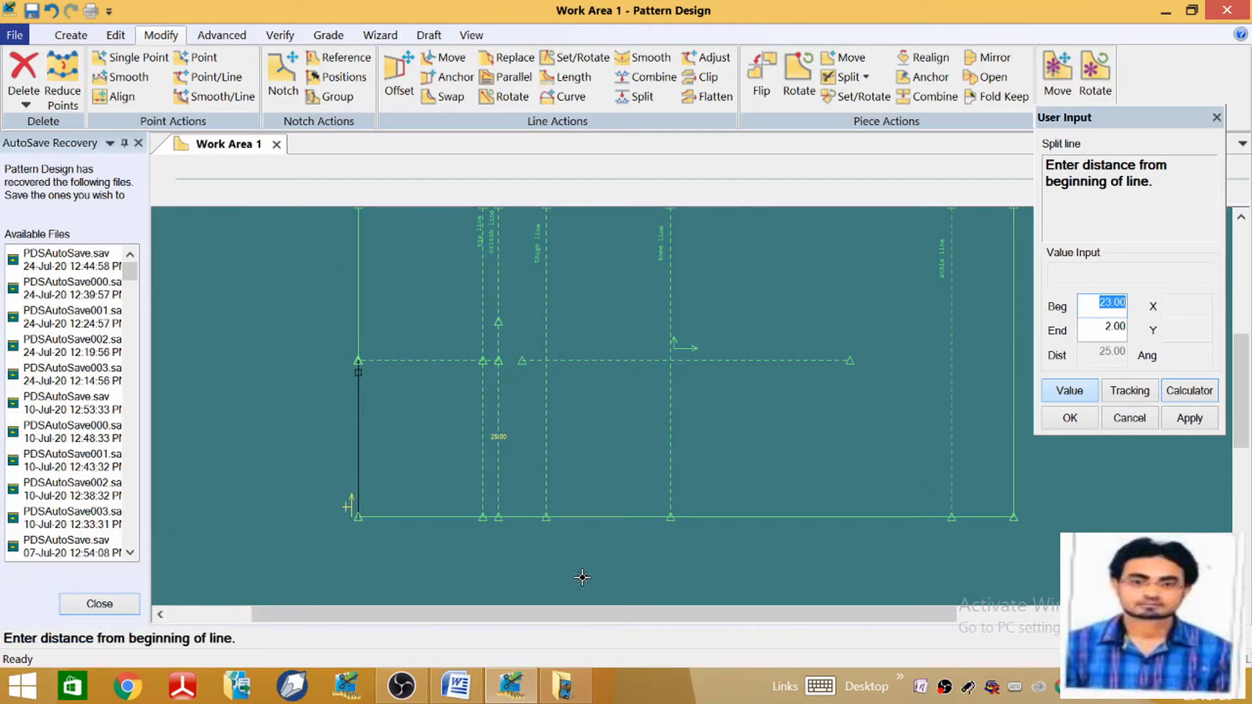
pyautogui.click(1129, 418)
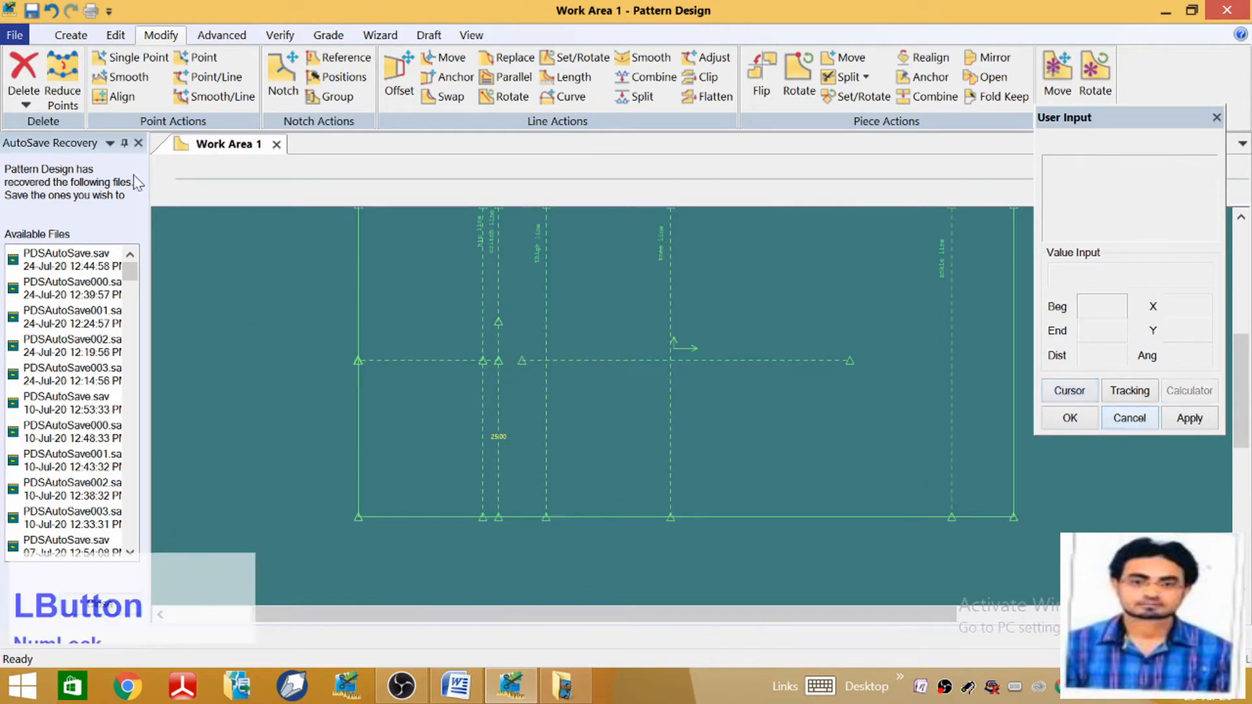
# Split the waist edge's lower segment at a calculated distance of 45/2+.5 cm from the existing waist split point
pyautogui.click(636, 96)
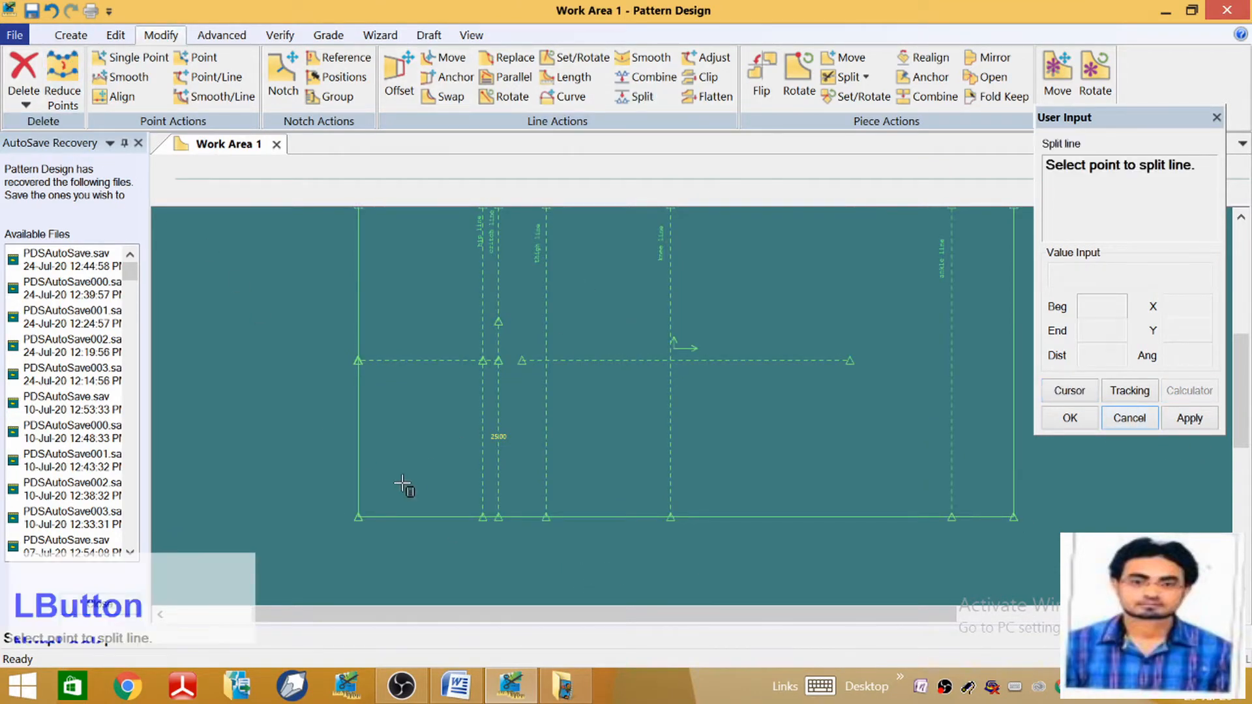
pyautogui.rightClick(356, 366)
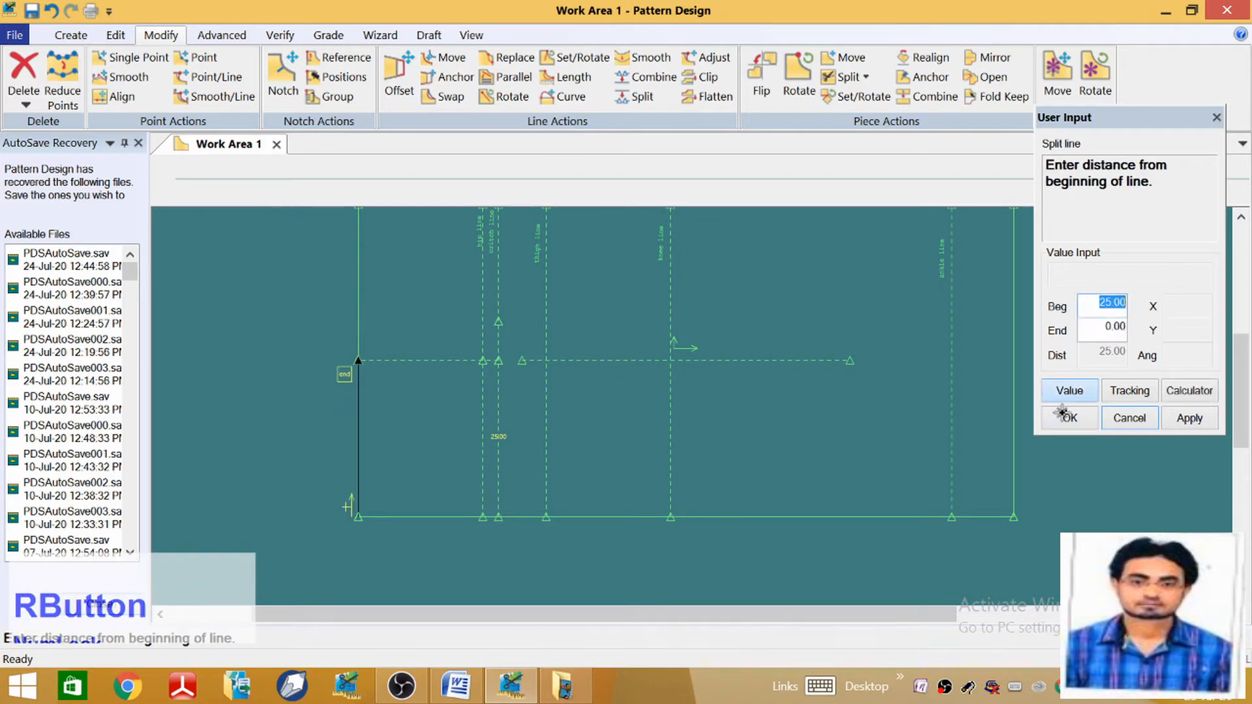
pyautogui.click(1086, 334)
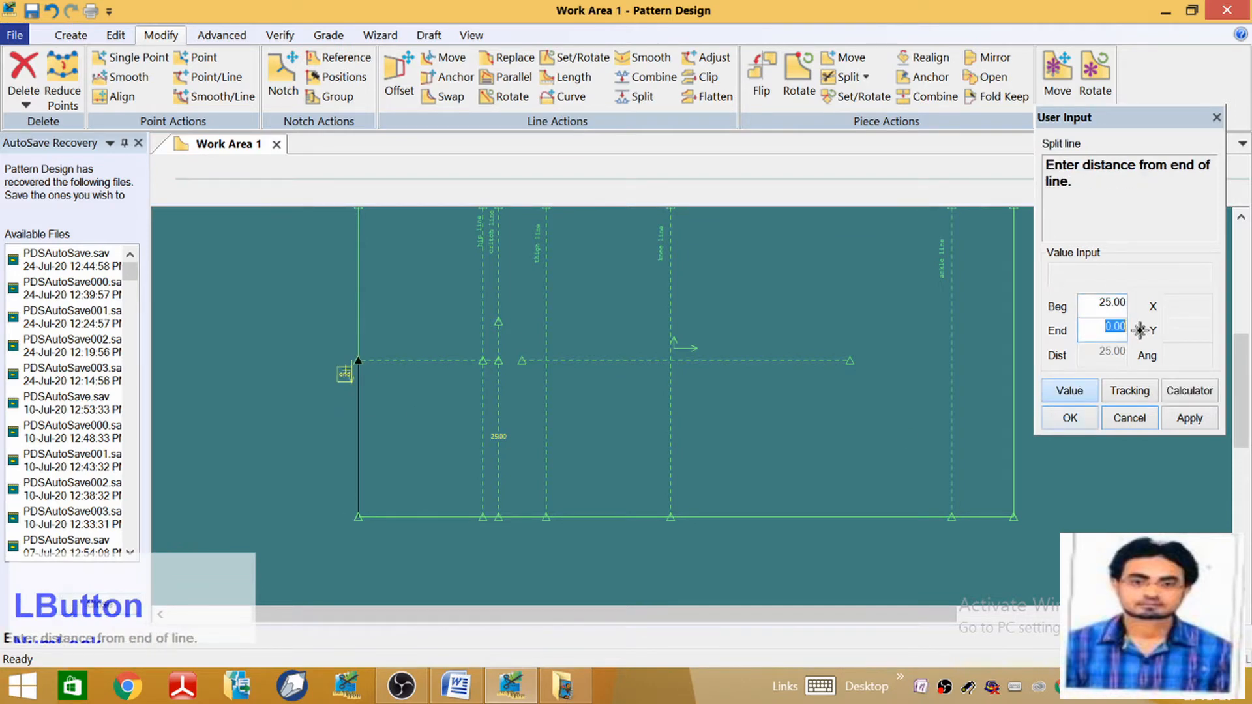
pyautogui.click(1189, 389)
pyautogui.click(225, 353)
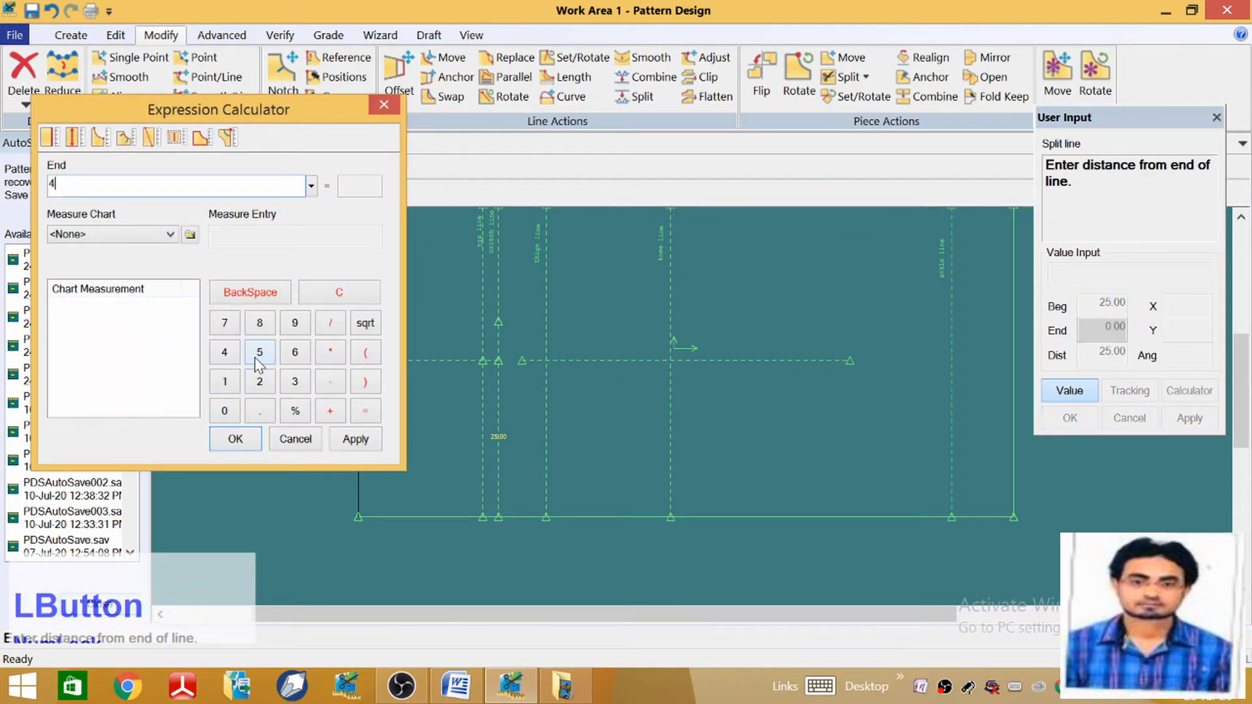
pyautogui.click(340, 324)
pyautogui.click(370, 440)
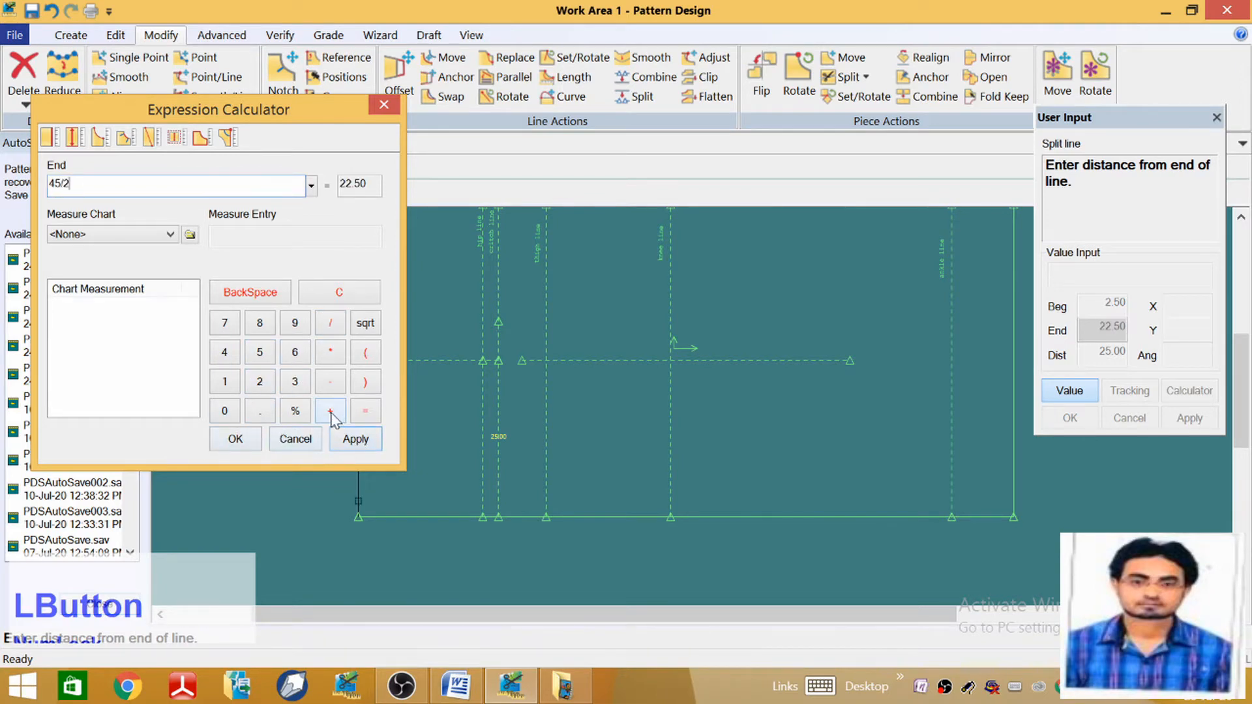
pyautogui.click(331, 412)
pyautogui.click(259, 408)
pyautogui.click(349, 444)
pyautogui.click(234, 439)
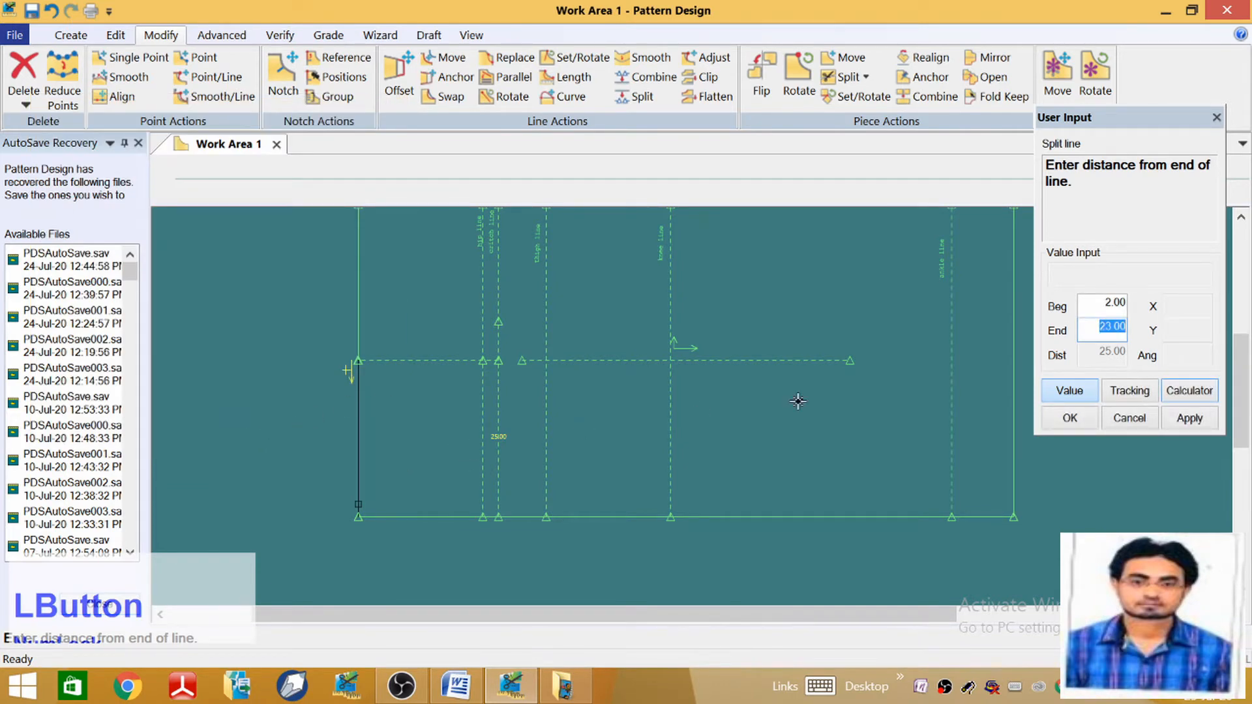
pyautogui.click(1062, 424)
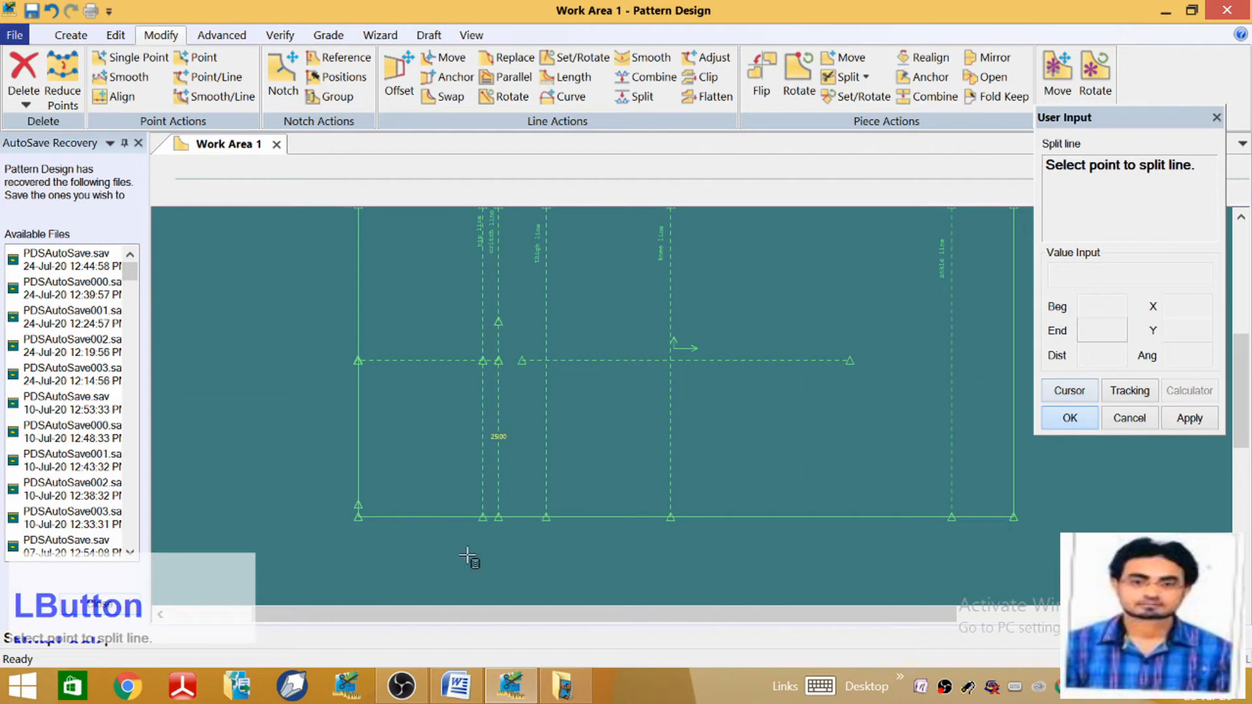
# Draw a 2-Point Curve from the new waist split point to the hip line's lower end, bowing it slightly toward the rectangle's lower edge
pyautogui.click(82, 40)
pyautogui.click(296, 102)
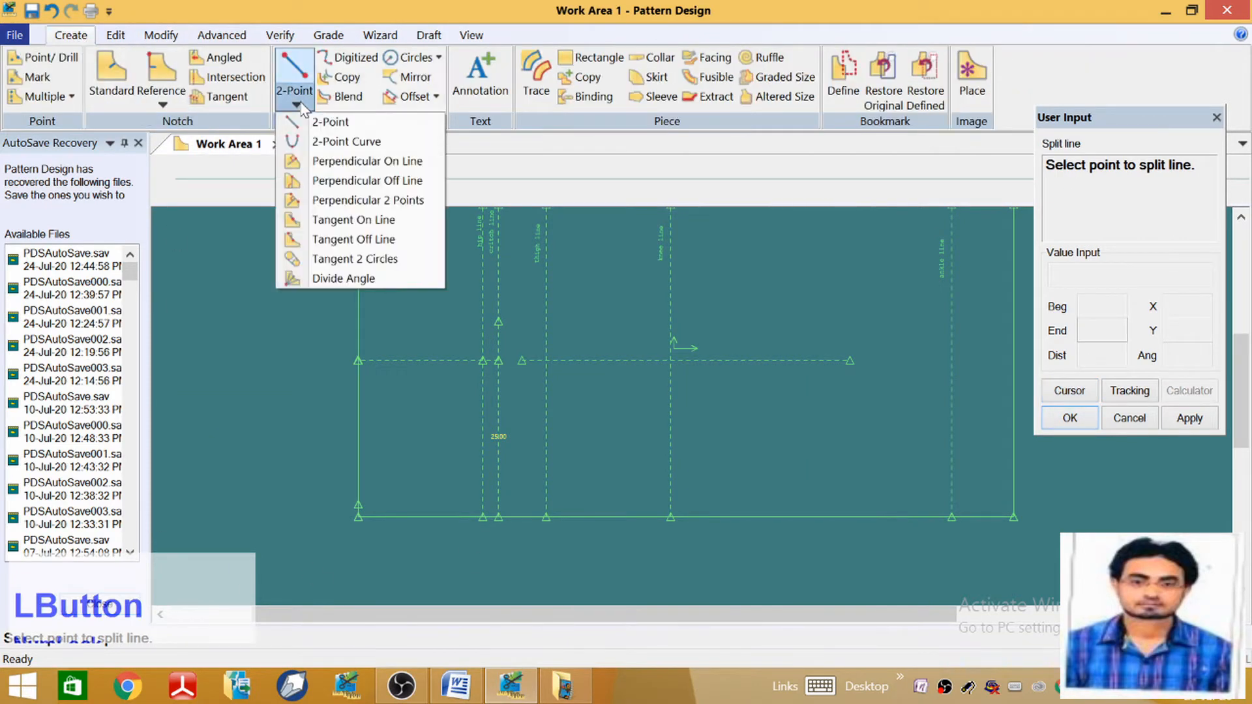
pyautogui.click(337, 144)
pyautogui.click(358, 505)
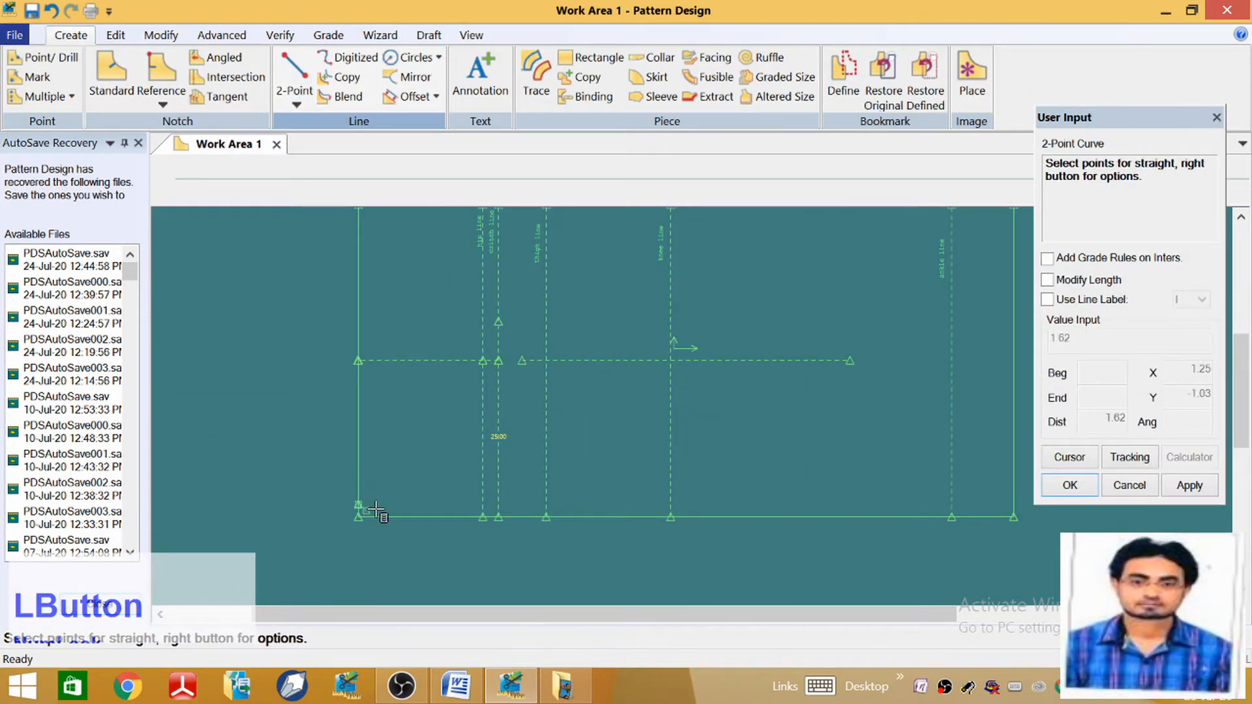
pyautogui.scroll(-5, 431, 534)
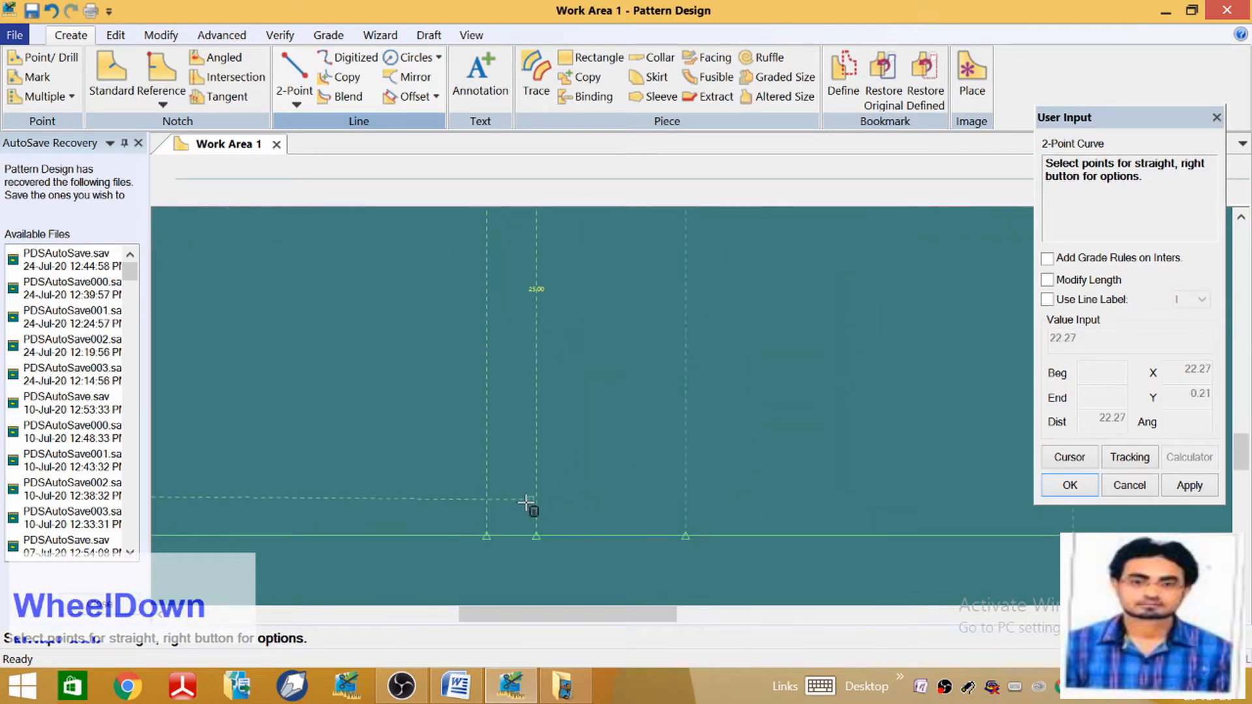
pyautogui.click(488, 498)
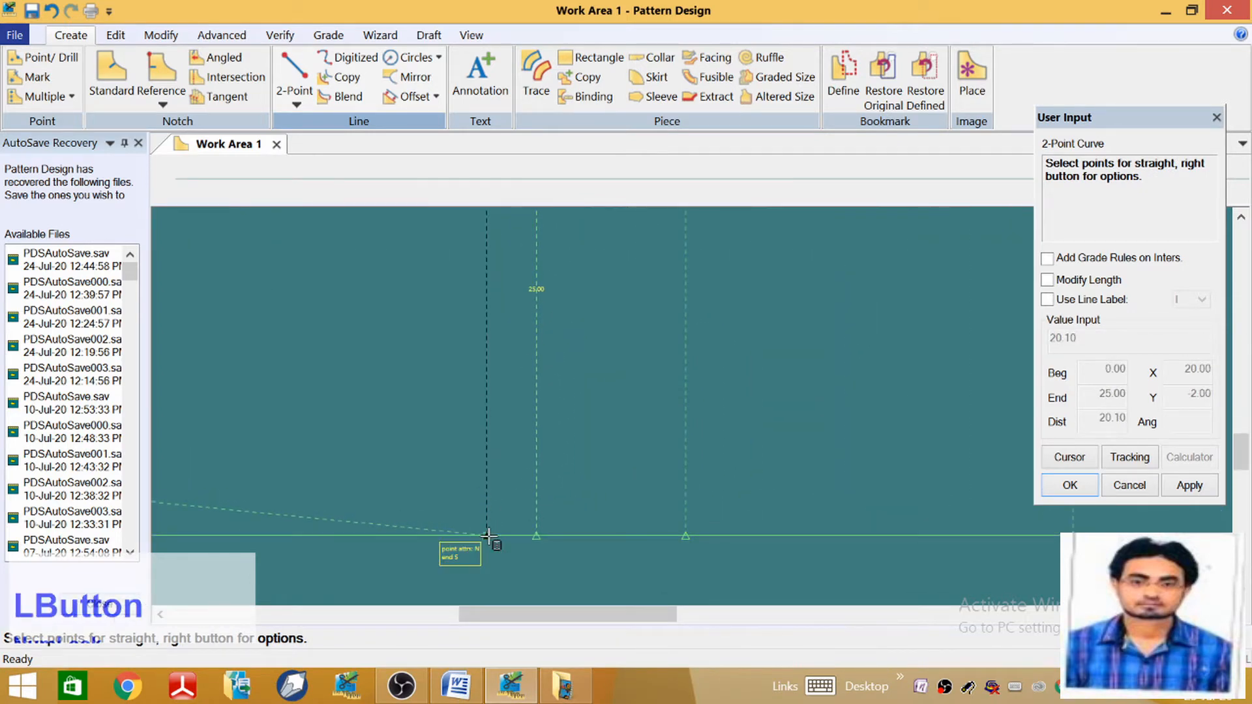
pyautogui.scroll(3, 487, 478)
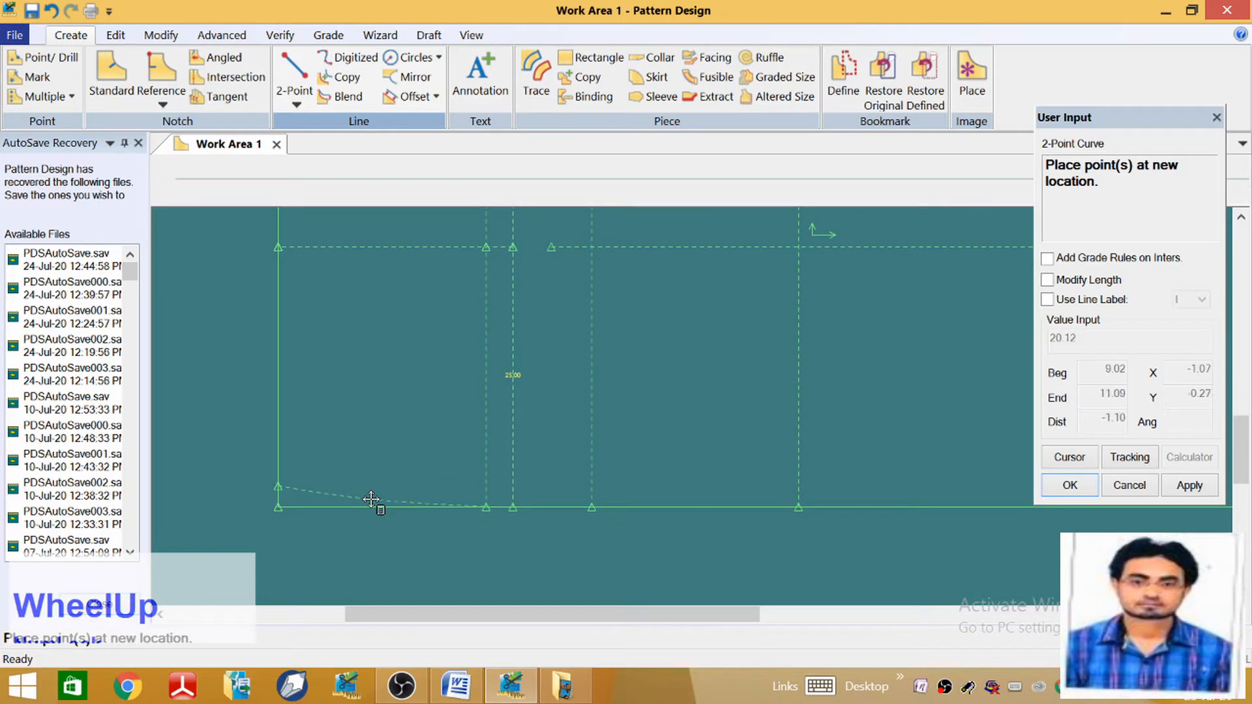
pyautogui.click(371, 500)
pyautogui.rightClick(323, 368)
pyautogui.click(238, 145)
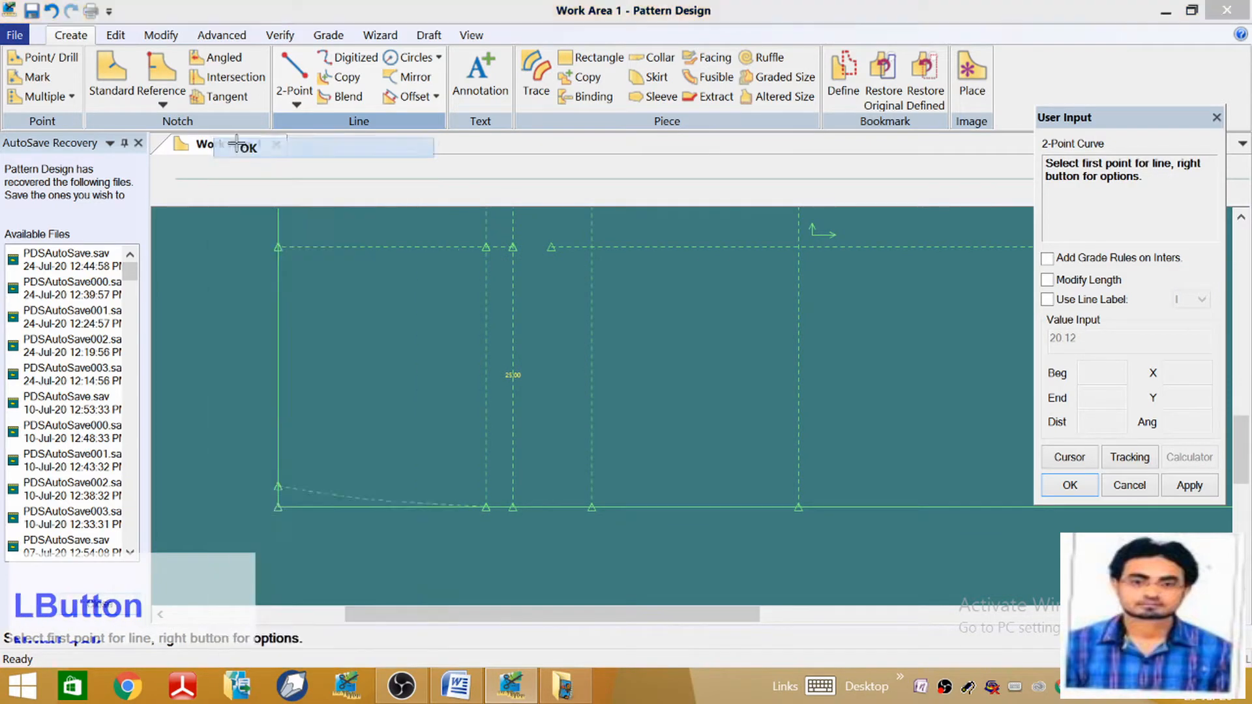
# Measure the length of the short crotch line segment just above the horizontal guide line
pyautogui.scroll(3, 308, 483)
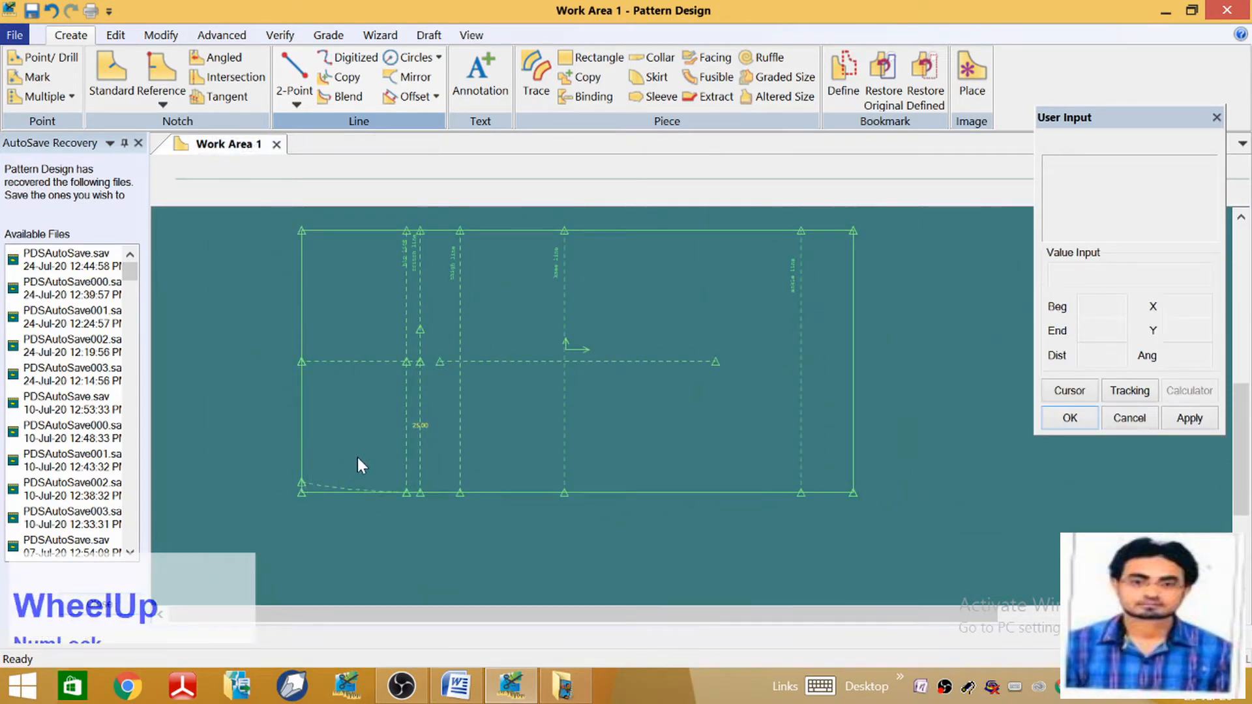
pyautogui.scroll(-1, 361, 461)
pyautogui.click(280, 35)
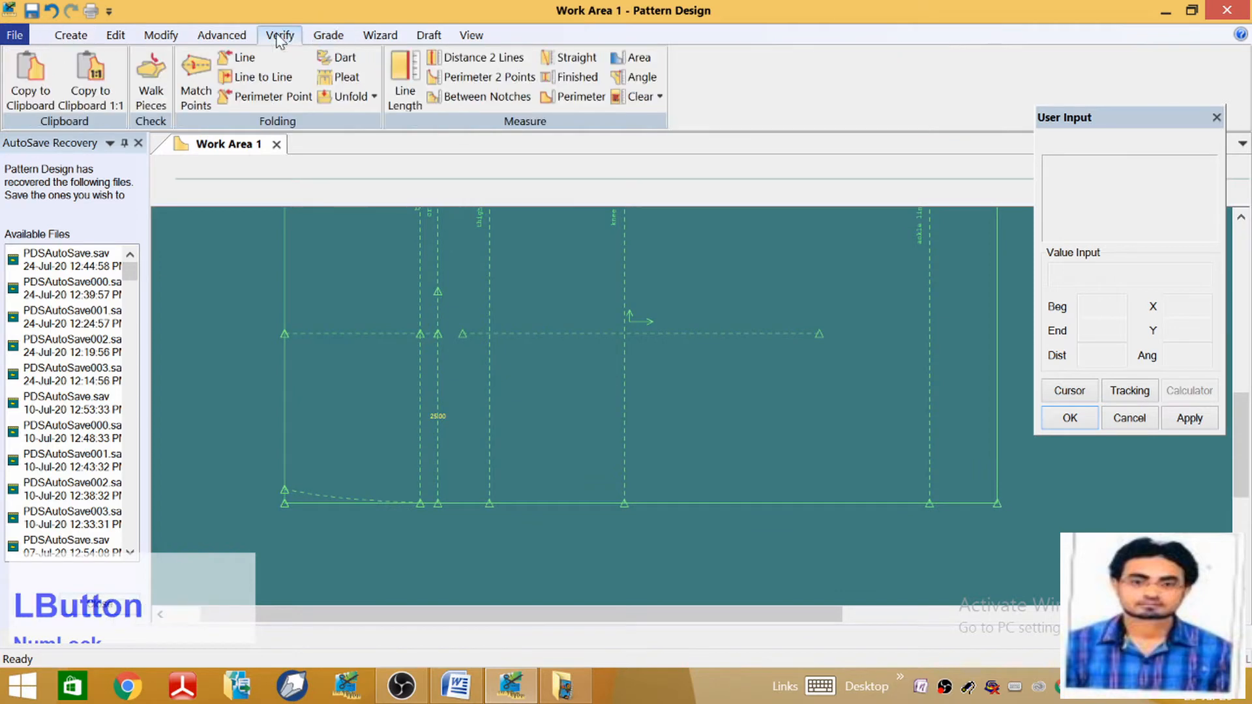
pyautogui.click(415, 87)
pyautogui.rightClick(438, 312)
pyautogui.click(418, 316)
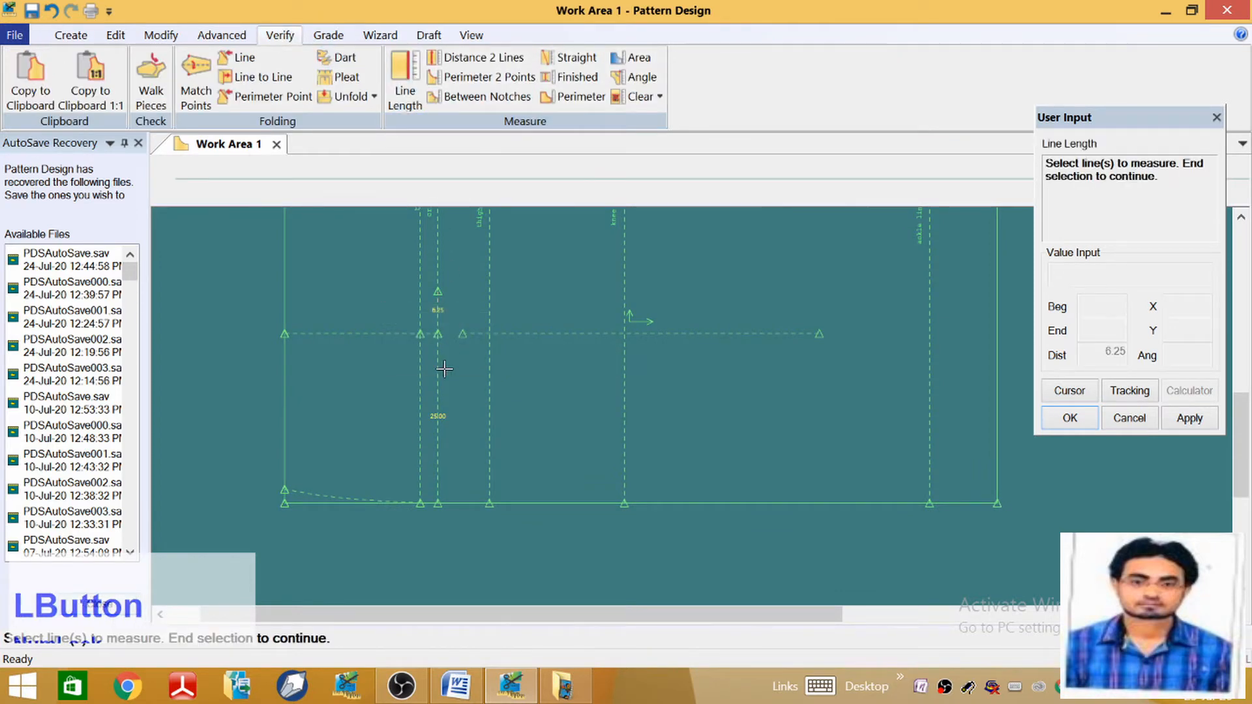
pyautogui.rightClick(446, 404)
pyautogui.click(422, 402)
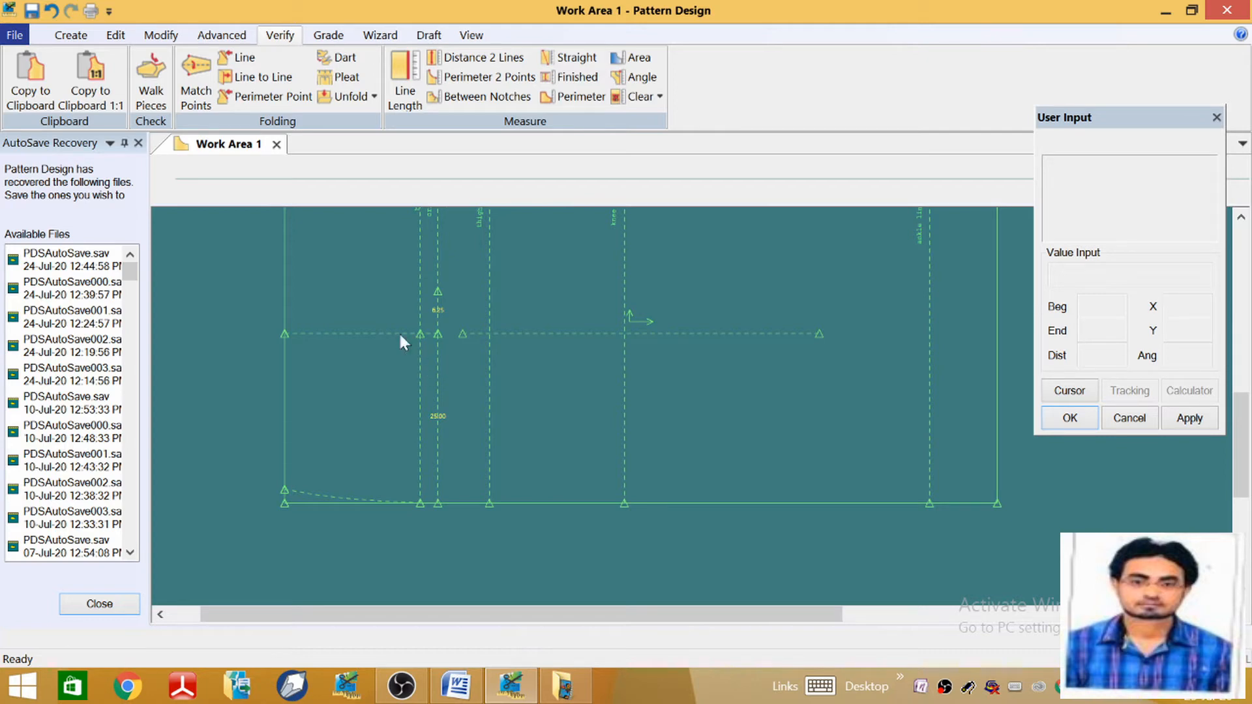
pyautogui.click(156, 26)
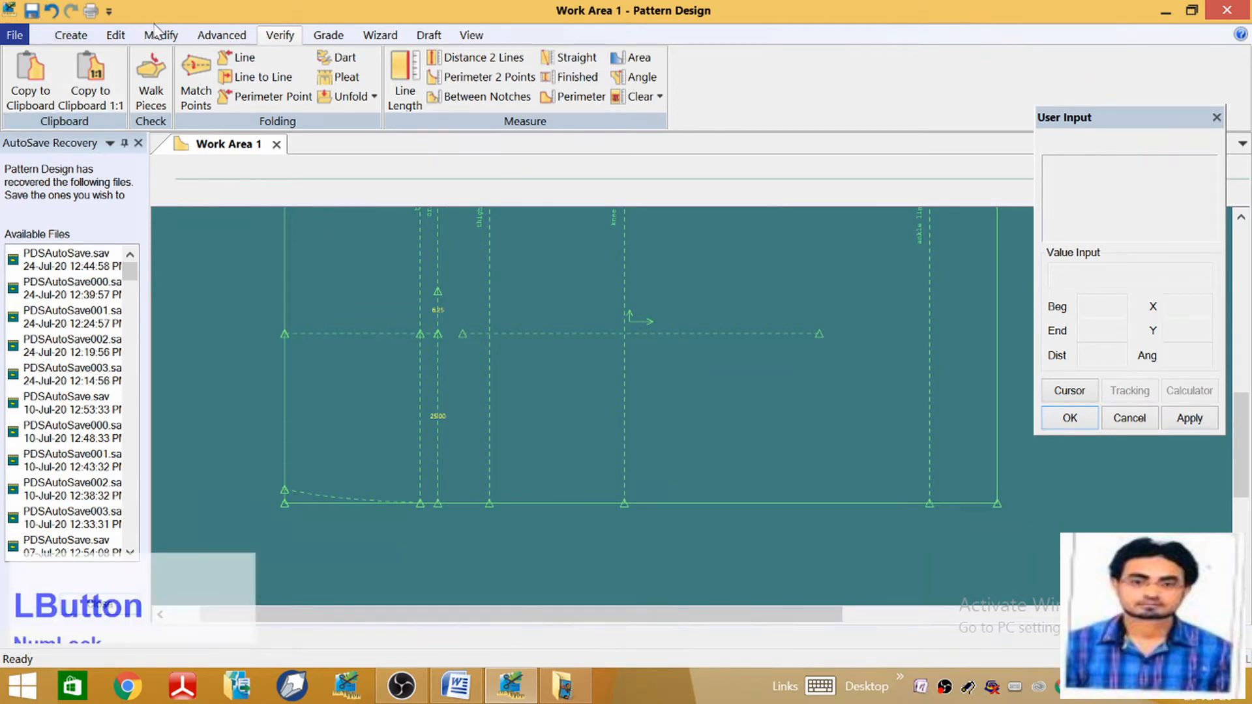
pyautogui.click(156, 31)
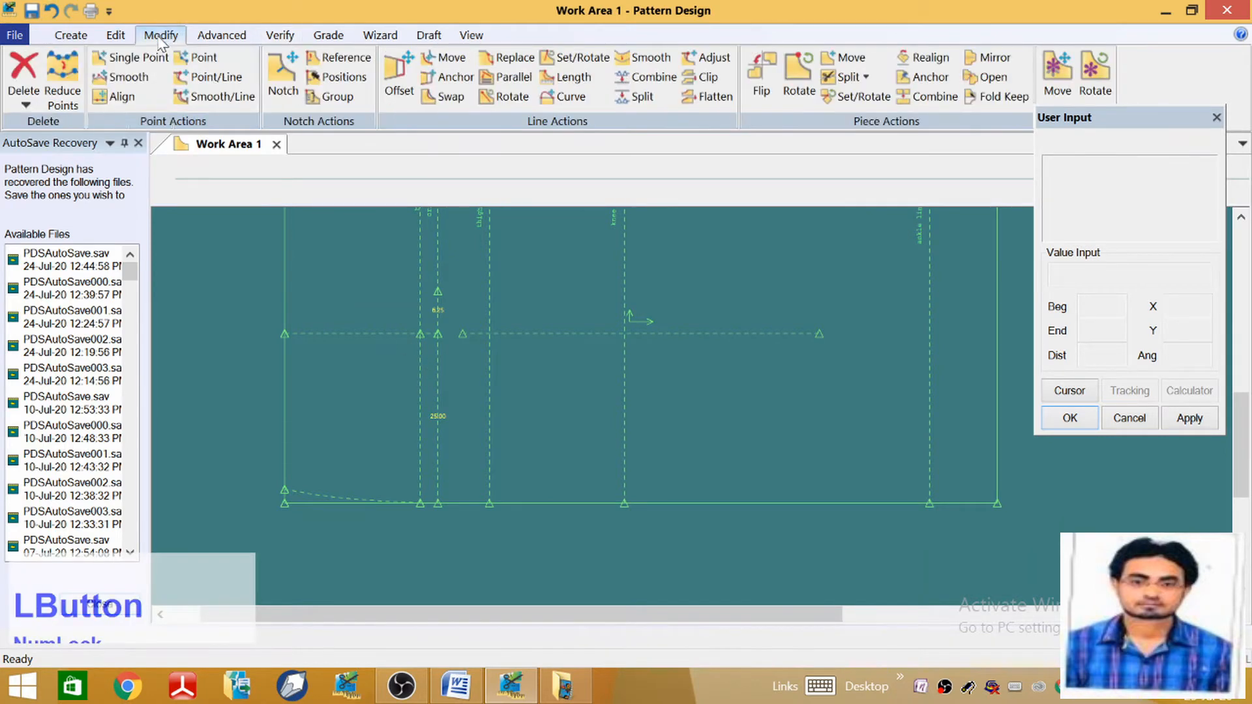
pyautogui.click(633, 98)
# Draw a half Perpendicular On Line from the crotch line to the waist edge, starting 31.25/2 cm from the crotch line's lower end
pyautogui.click(70, 35)
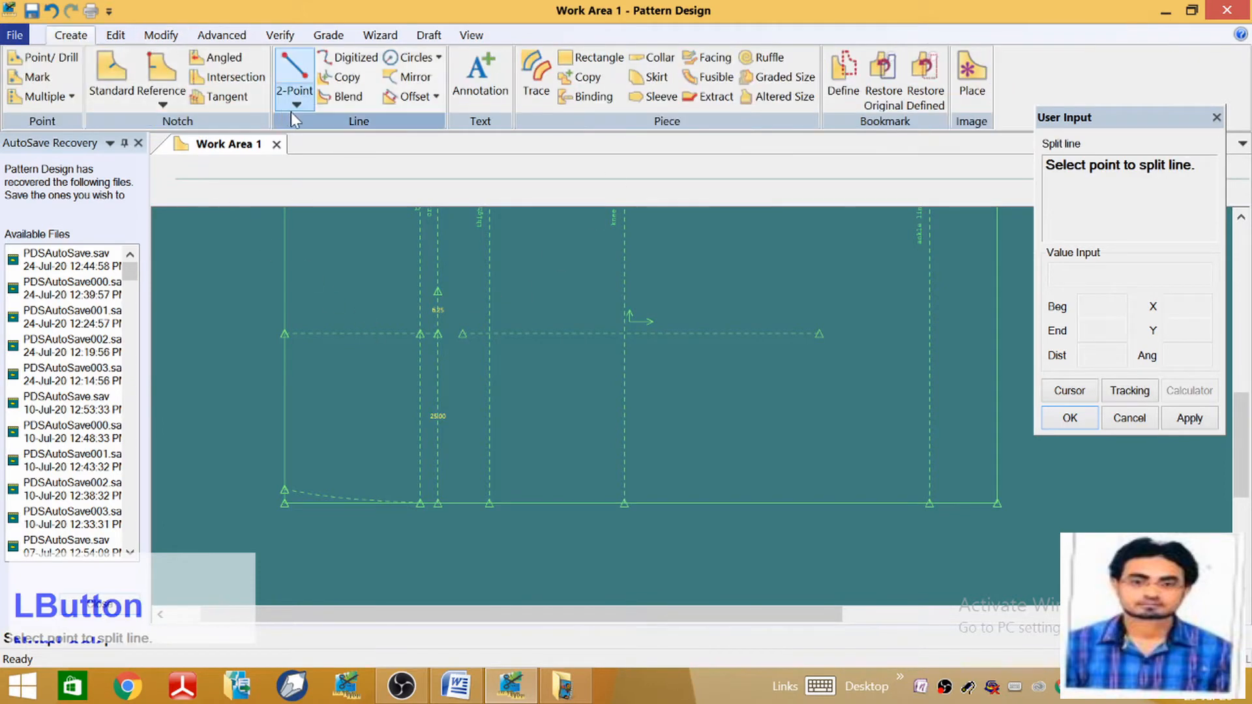
pyautogui.click(292, 103)
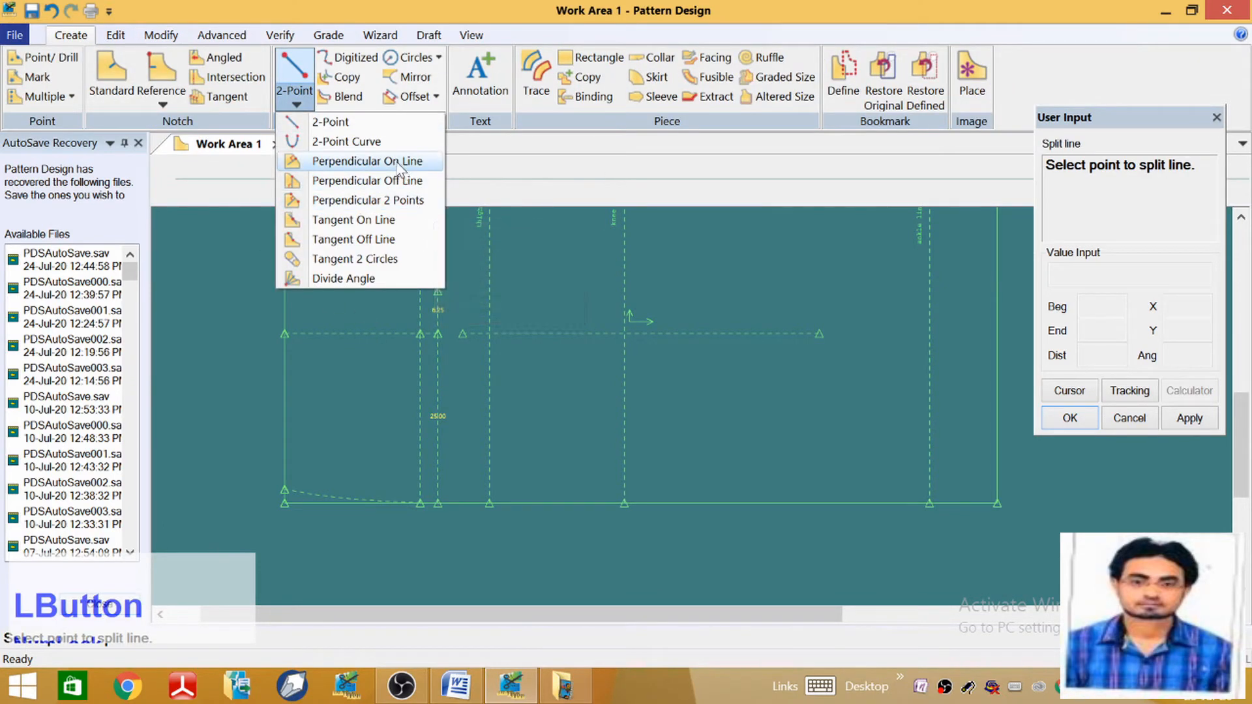
pyautogui.click(367, 161)
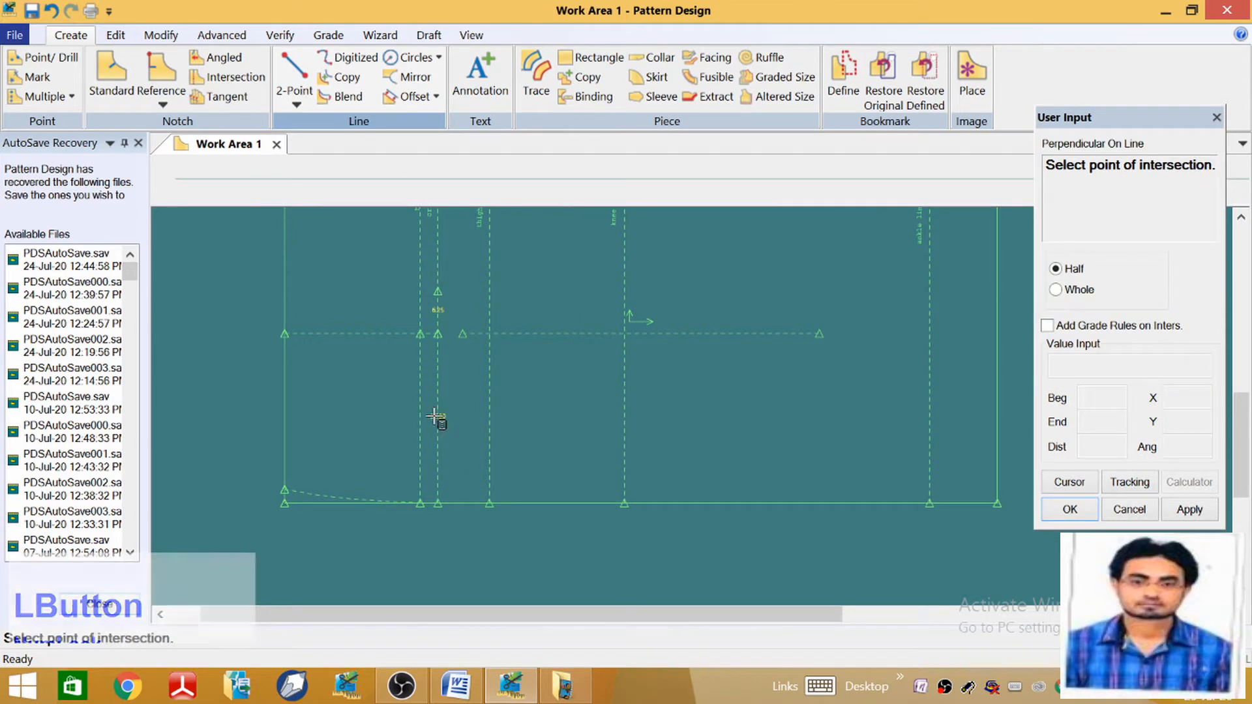
pyautogui.click(439, 442)
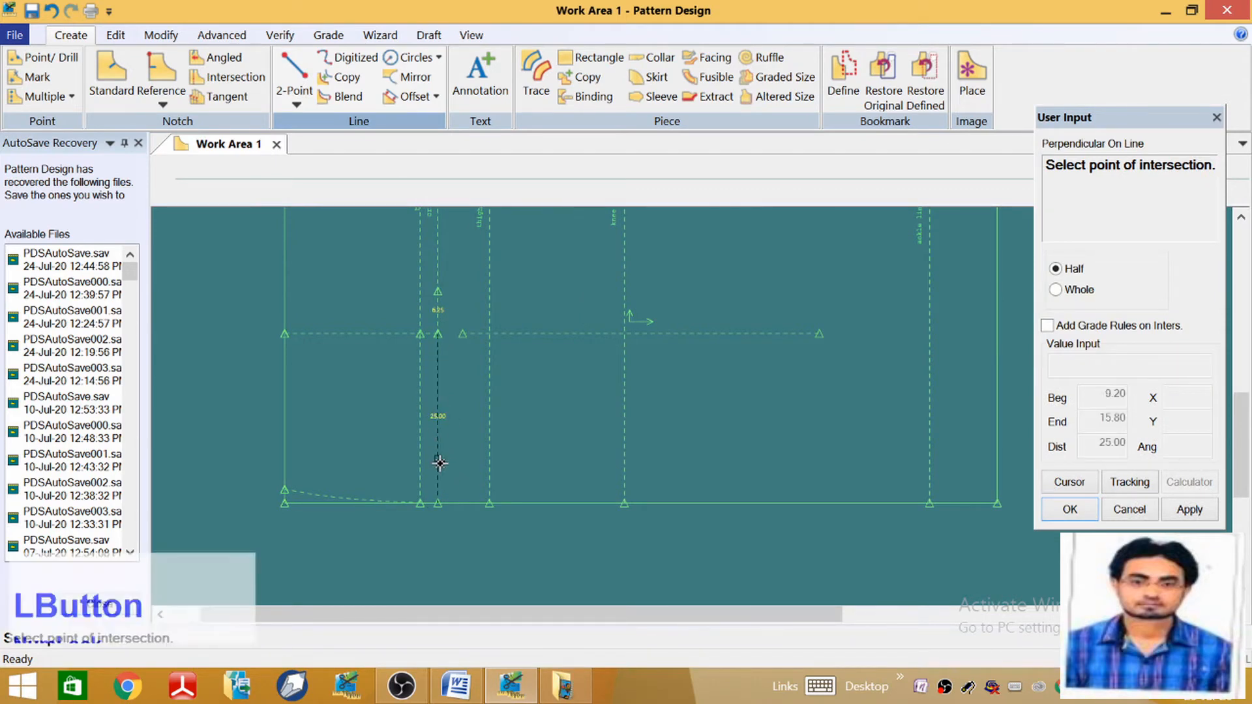
pyautogui.rightClick(437, 505)
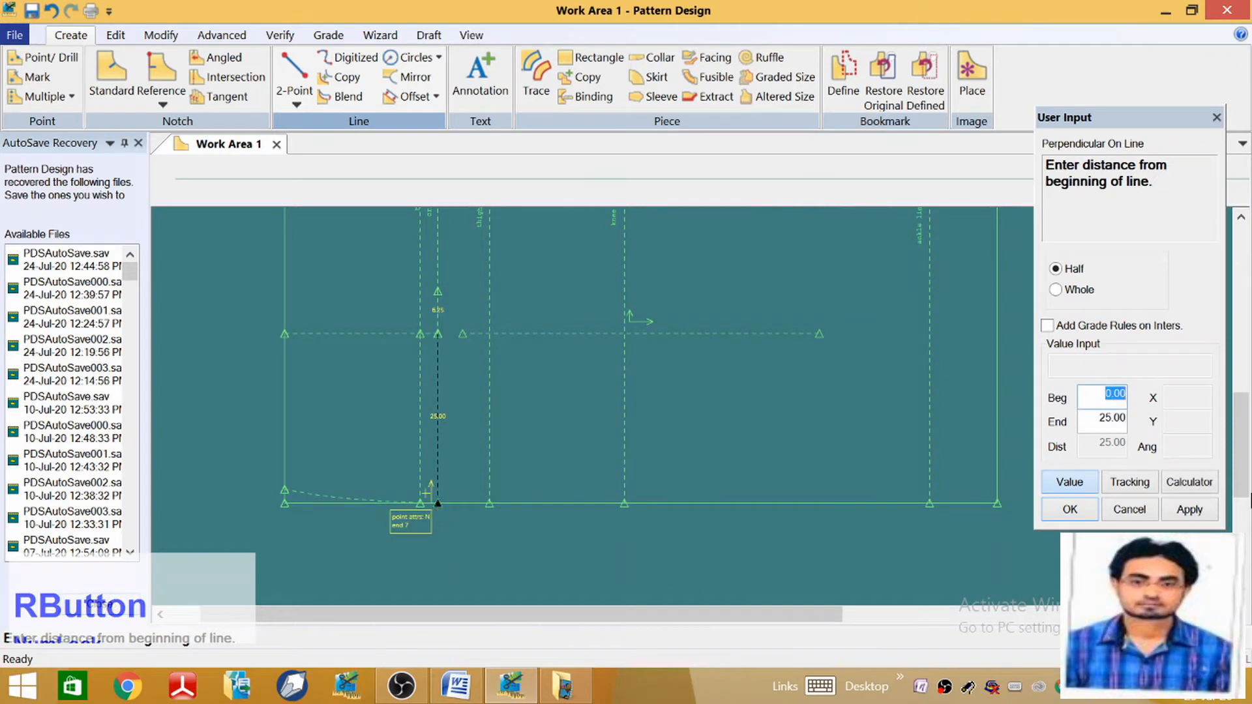
pyautogui.click(1189, 482)
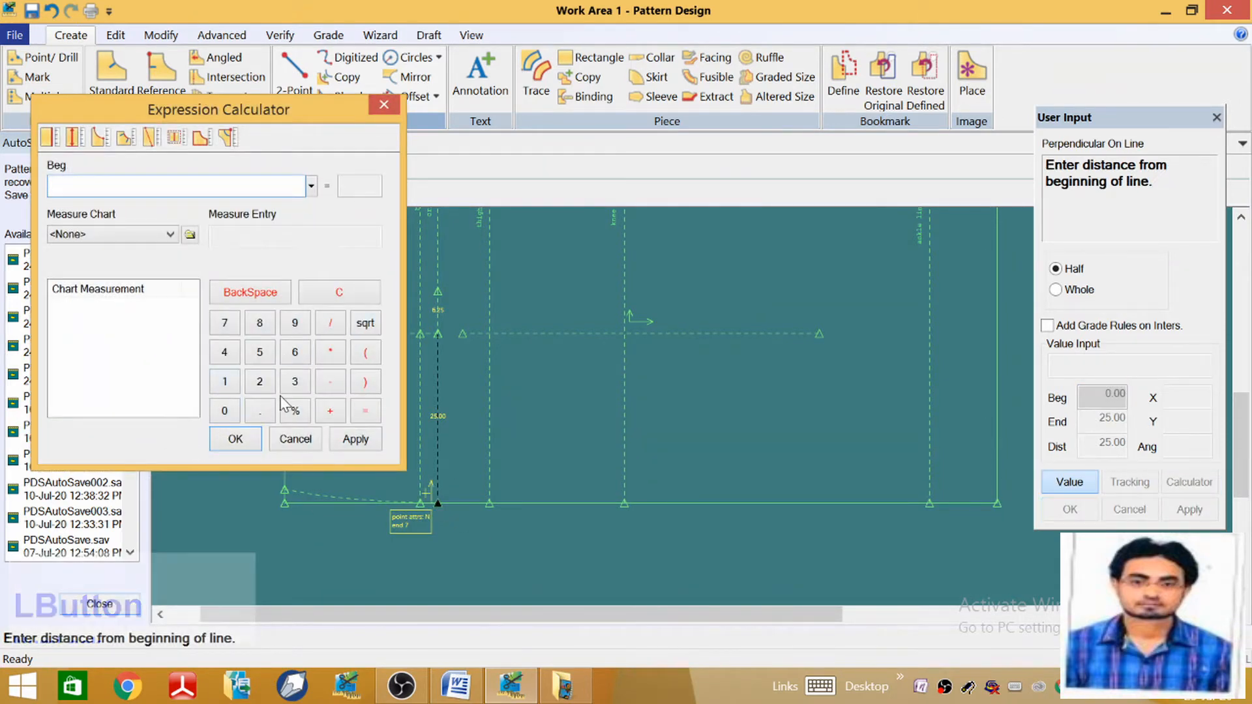
pyautogui.click(295, 382)
pyautogui.click(225, 381)
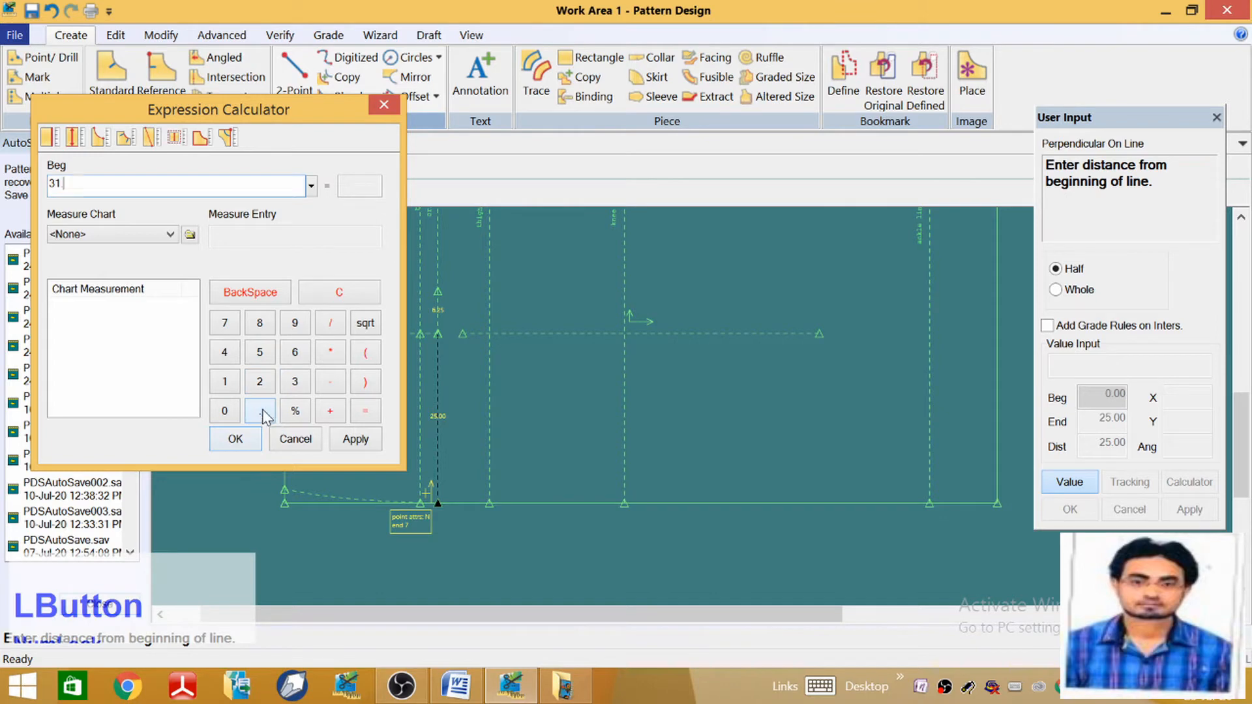
pyautogui.click(260, 381)
pyautogui.click(260, 352)
pyautogui.click(330, 323)
pyautogui.click(260, 382)
pyautogui.click(235, 439)
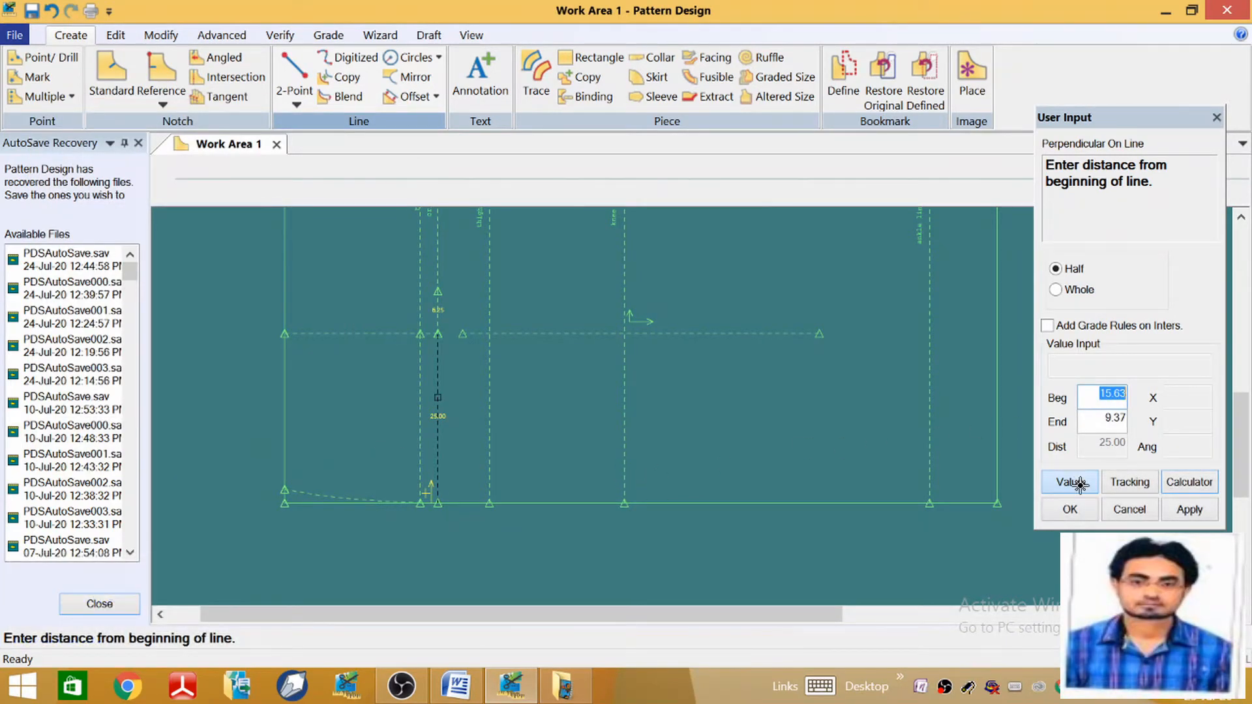
pyautogui.click(1075, 510)
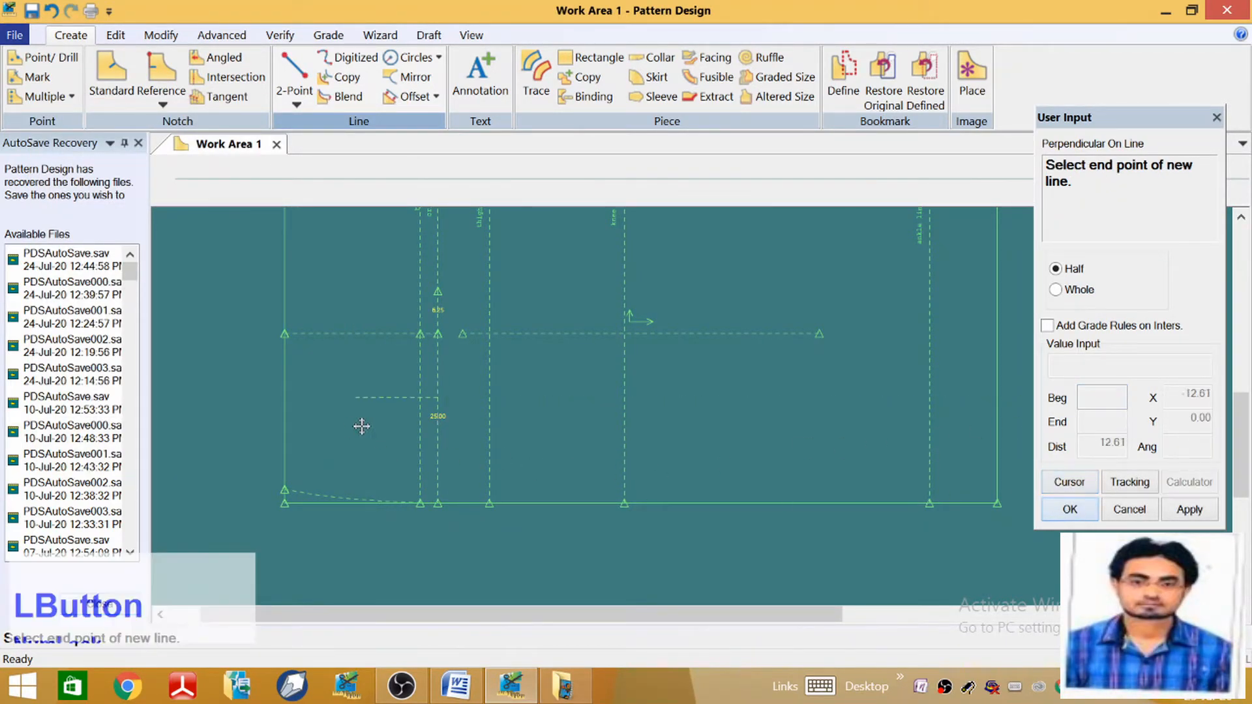
pyautogui.click(284, 414)
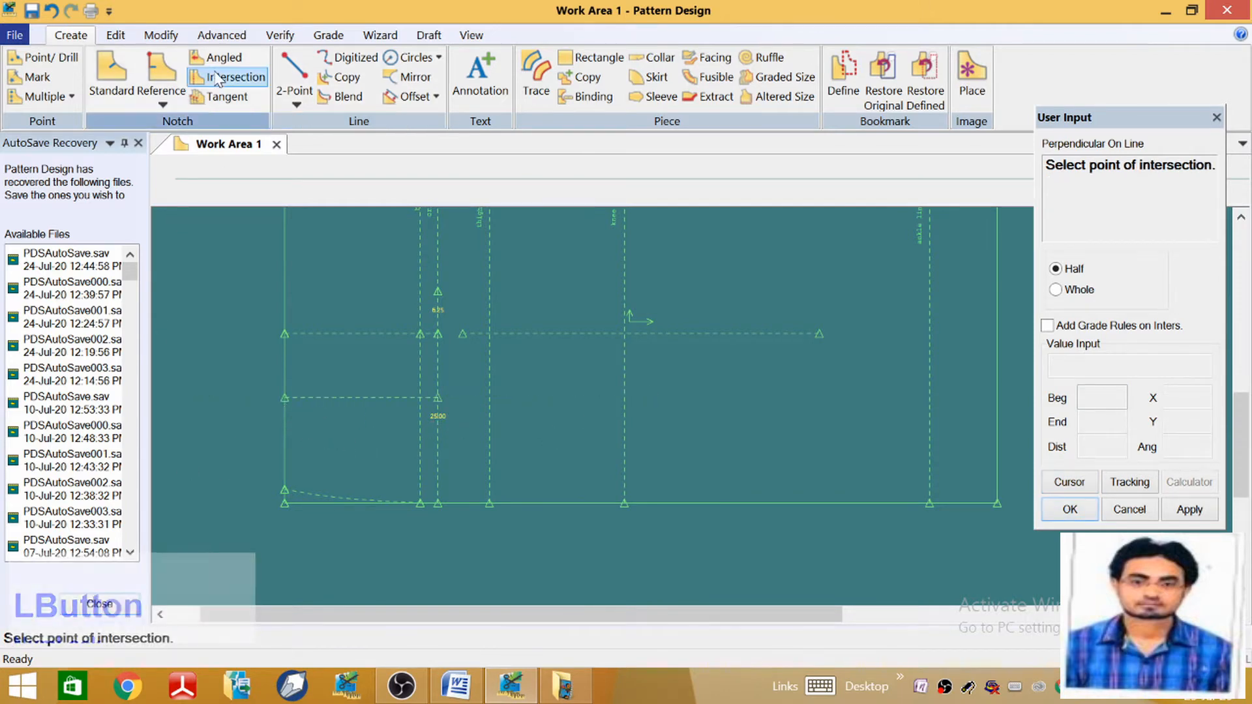
# Extend the new perpendicular line past the crotch line to the rectangle's hem edge by moving its end point along the line
pyautogui.click(280, 35)
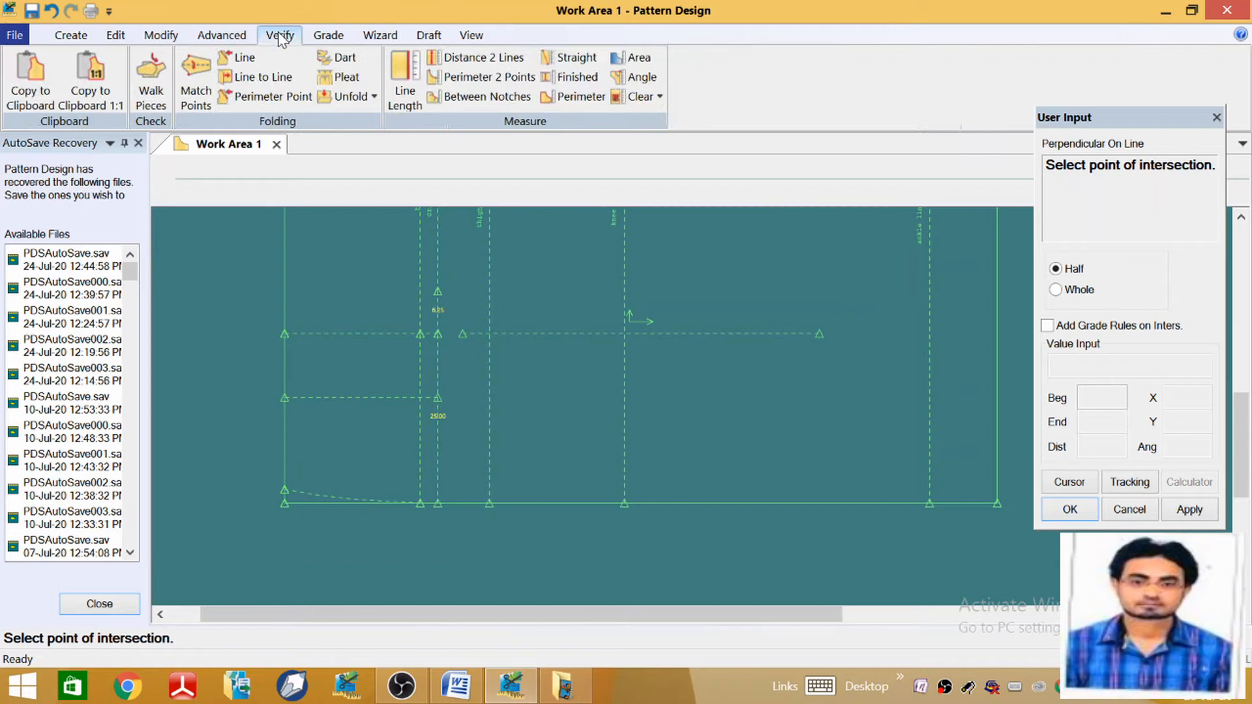
pyautogui.click(161, 39)
pyautogui.click(208, 76)
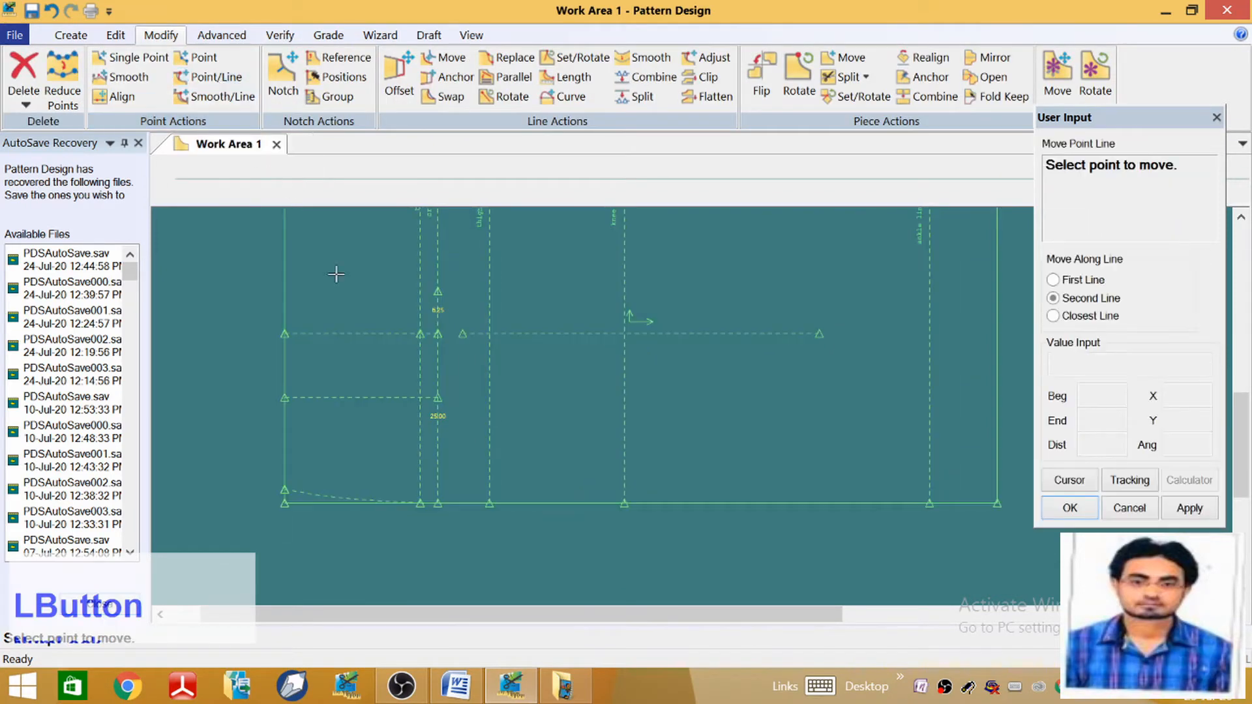
pyautogui.click(427, 398)
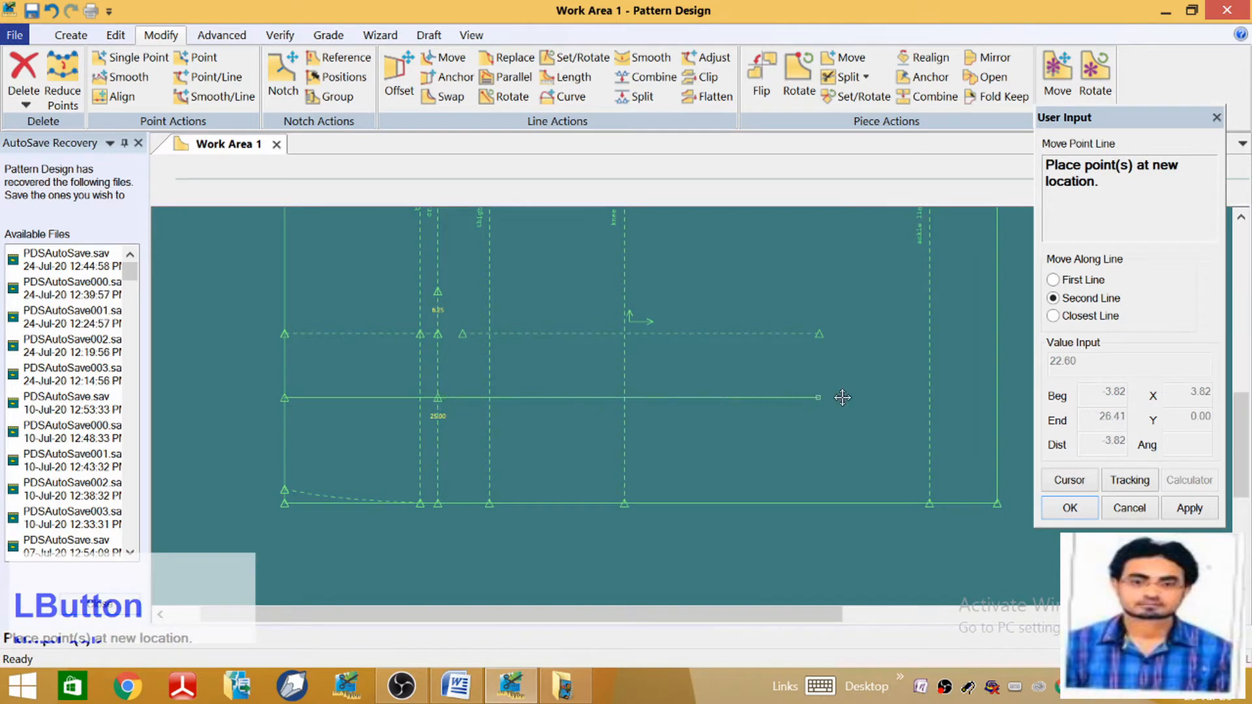
pyautogui.click(907, 397)
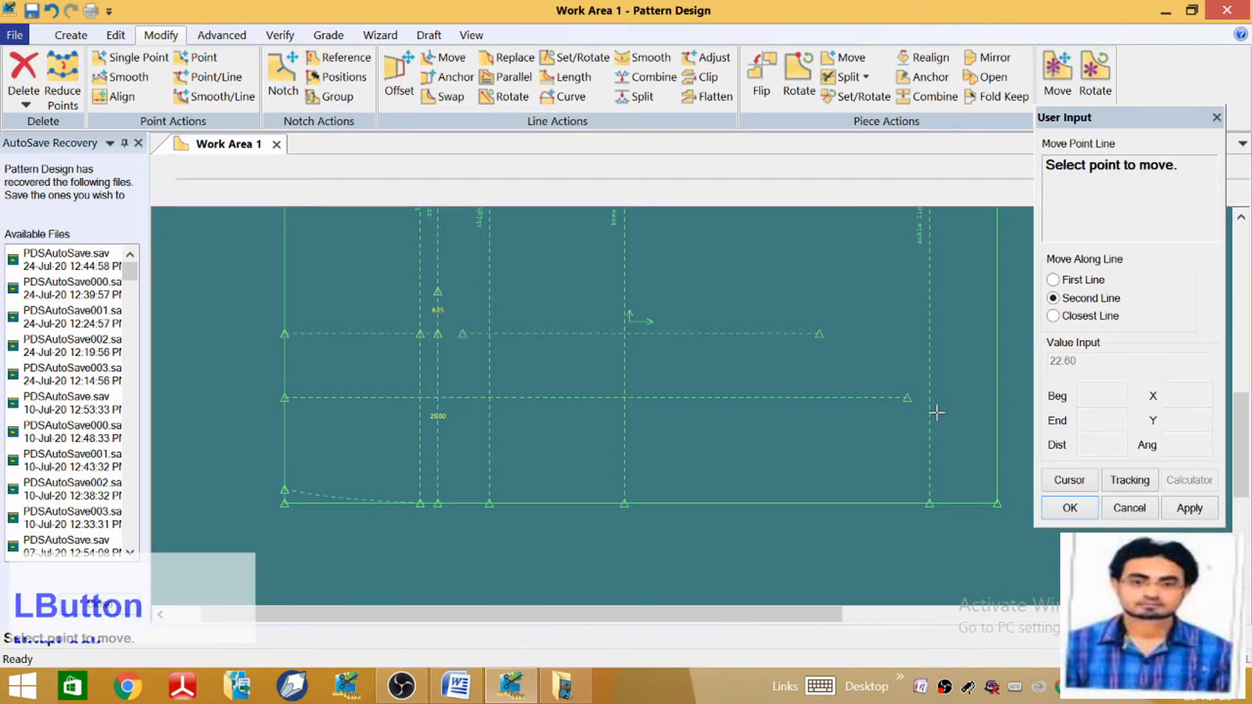
pyautogui.click(907, 397)
pyautogui.click(997, 400)
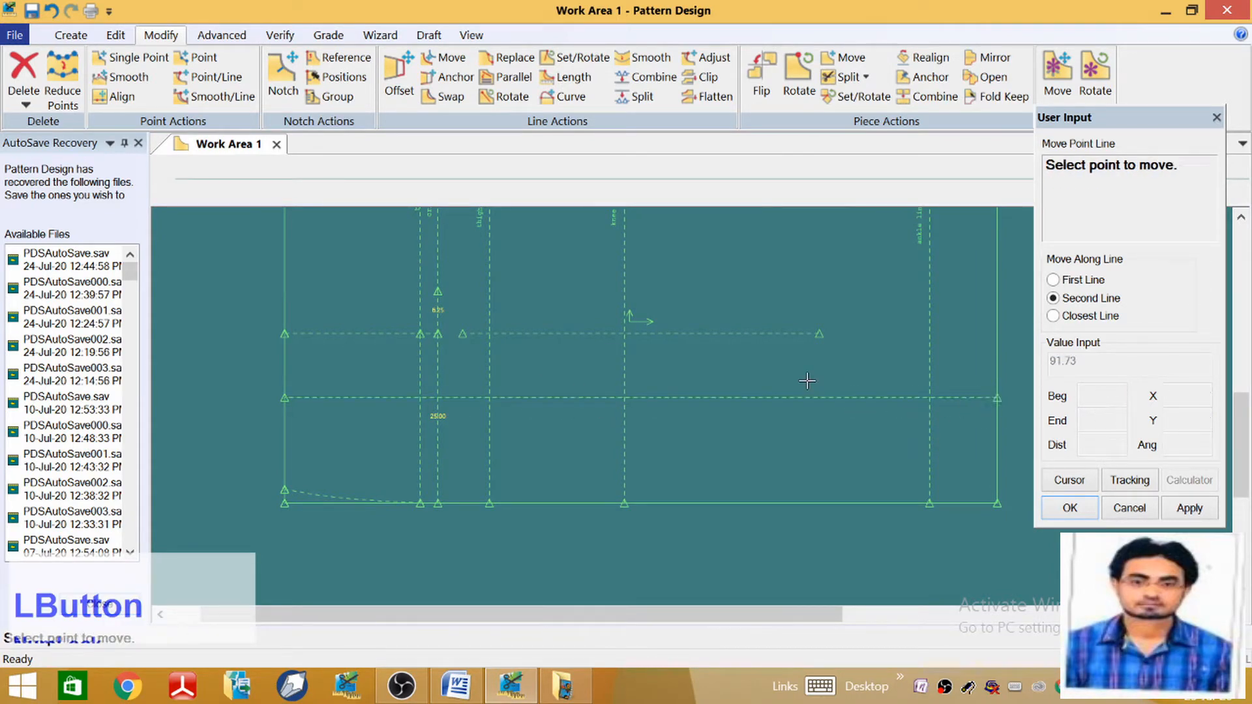
pyautogui.rightClick(795, 385)
pyautogui.click(796, 386)
pyautogui.scroll(-2, 478, 410)
pyautogui.scroll(2, 477, 407)
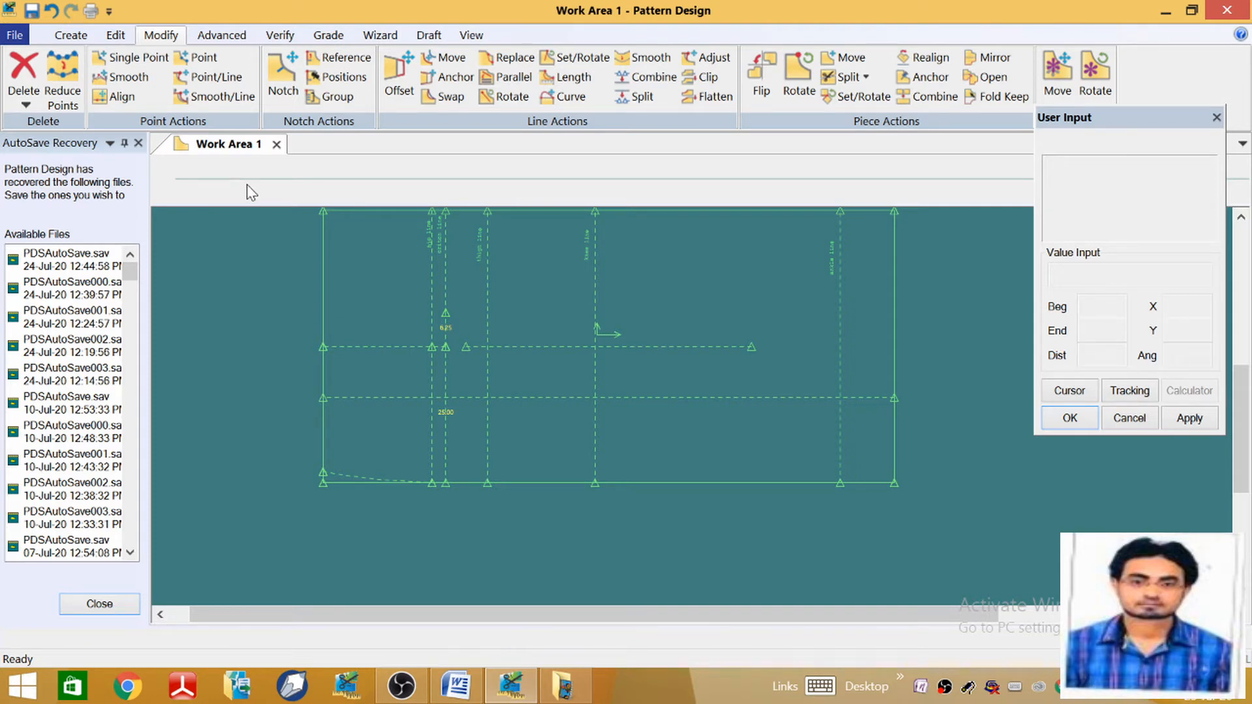
# Consult the pants measurements chart in Microsoft Word and return to the Pattern Design work area
pyautogui.click(461, 695)
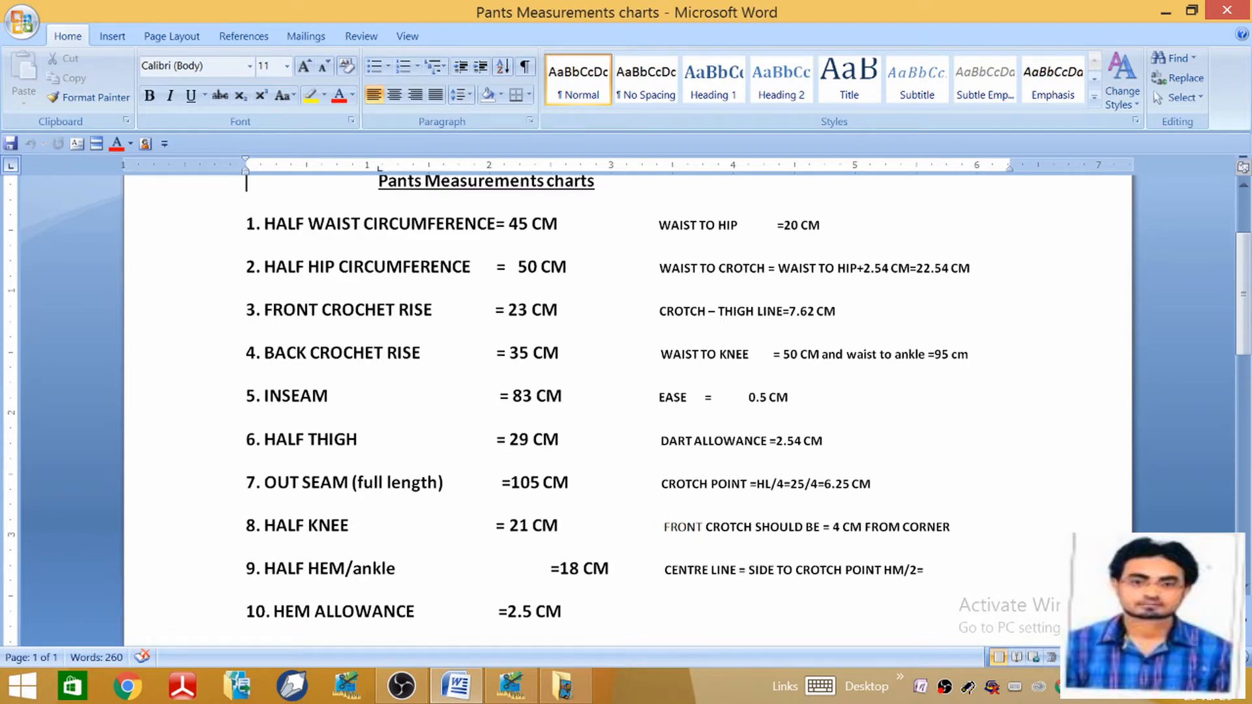
pyautogui.click(511, 686)
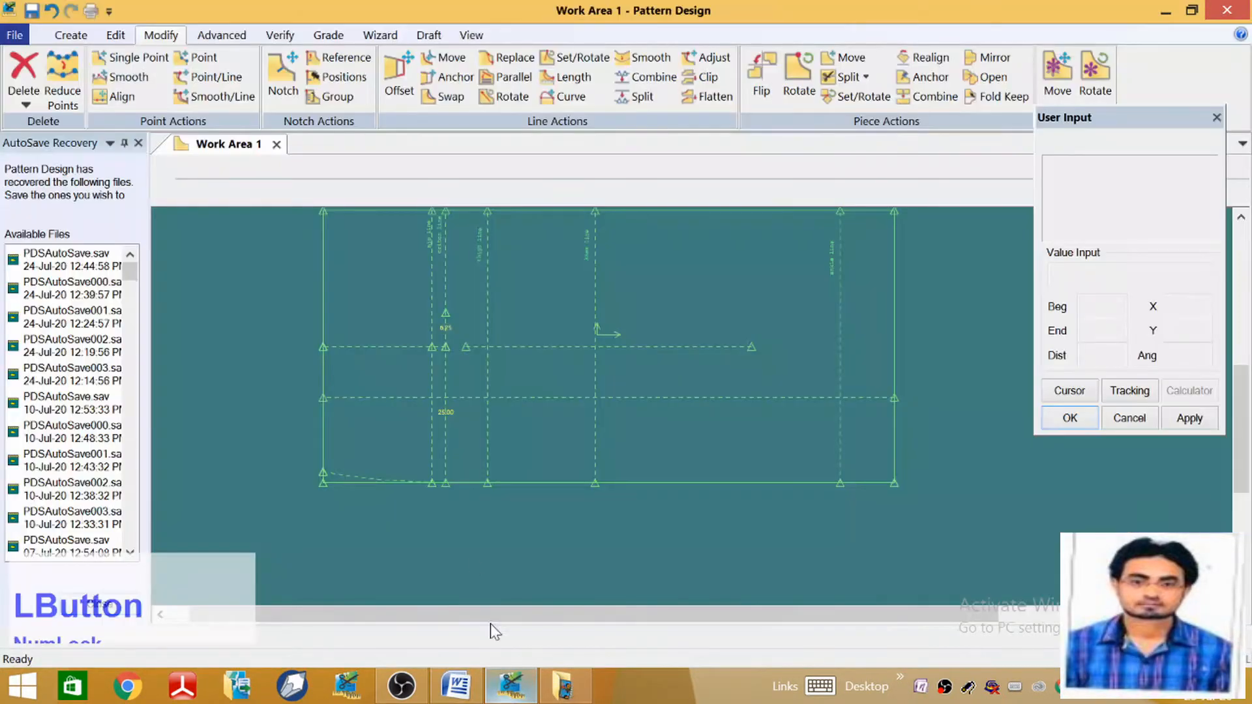
pyautogui.scroll(-1, 469, 368)
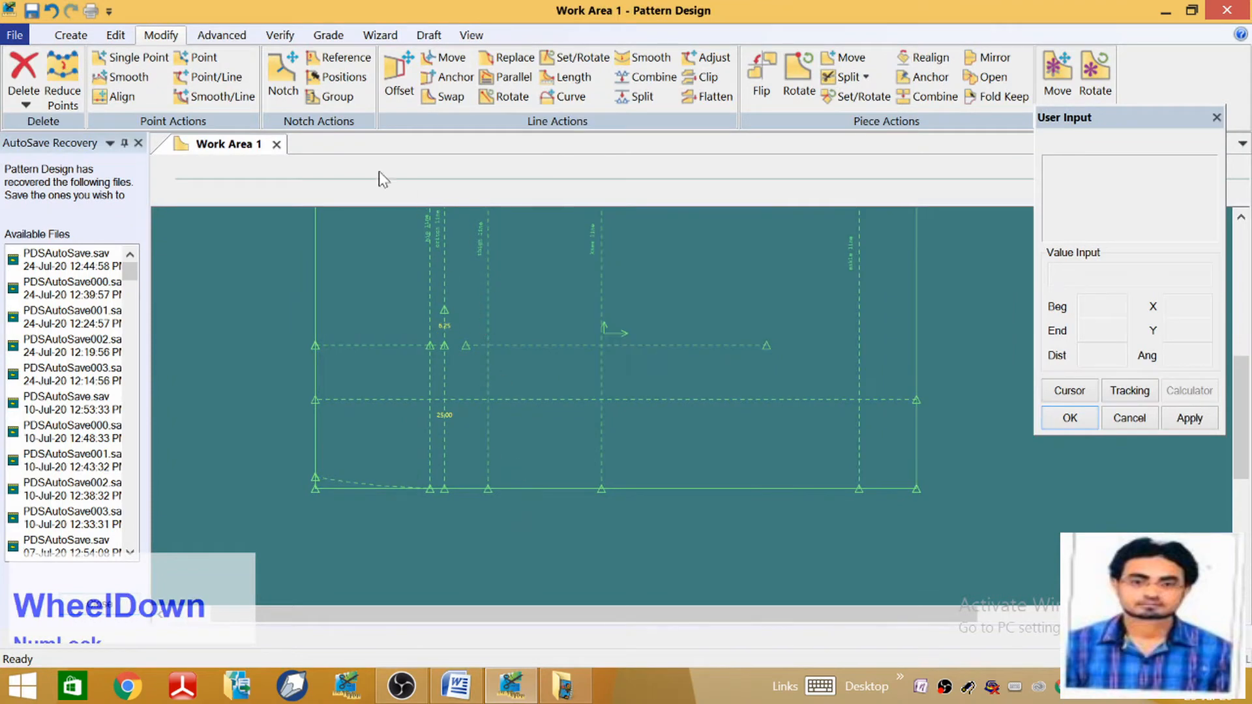
# Set the Perpendicular On Line tool to draw whole lines
pyautogui.click(70, 35)
pyautogui.click(295, 95)
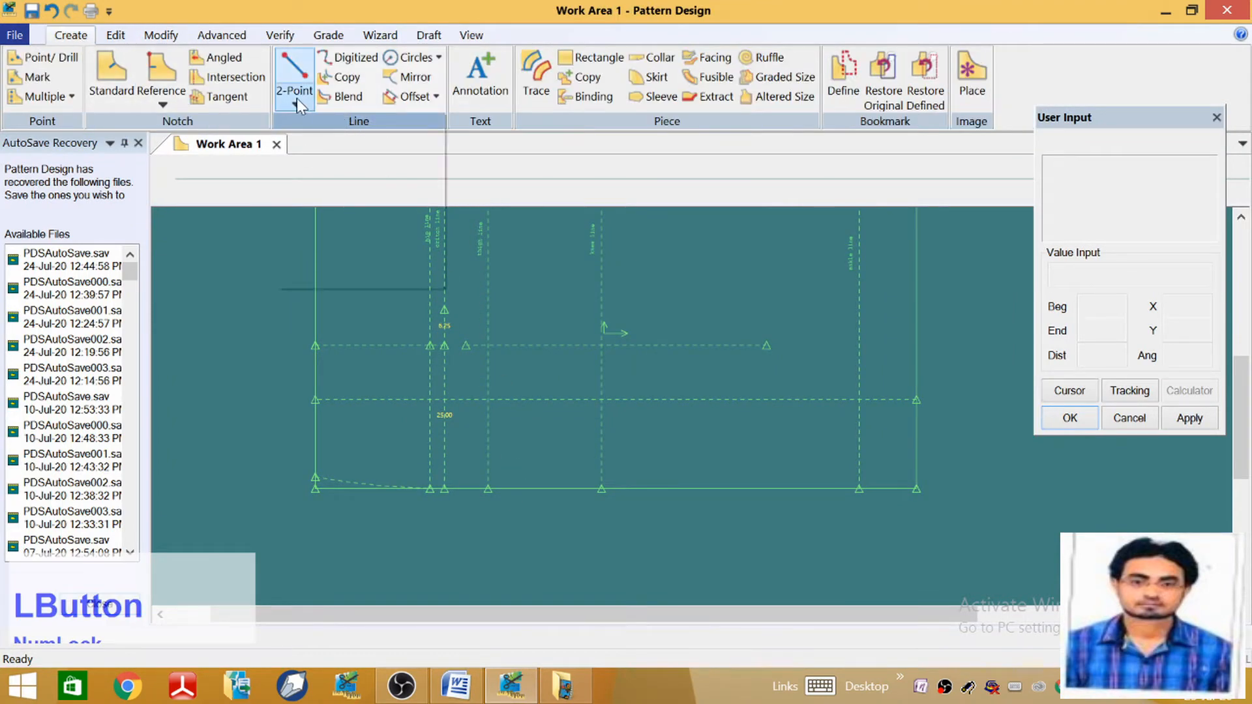
pyautogui.click(296, 101)
pyautogui.click(384, 164)
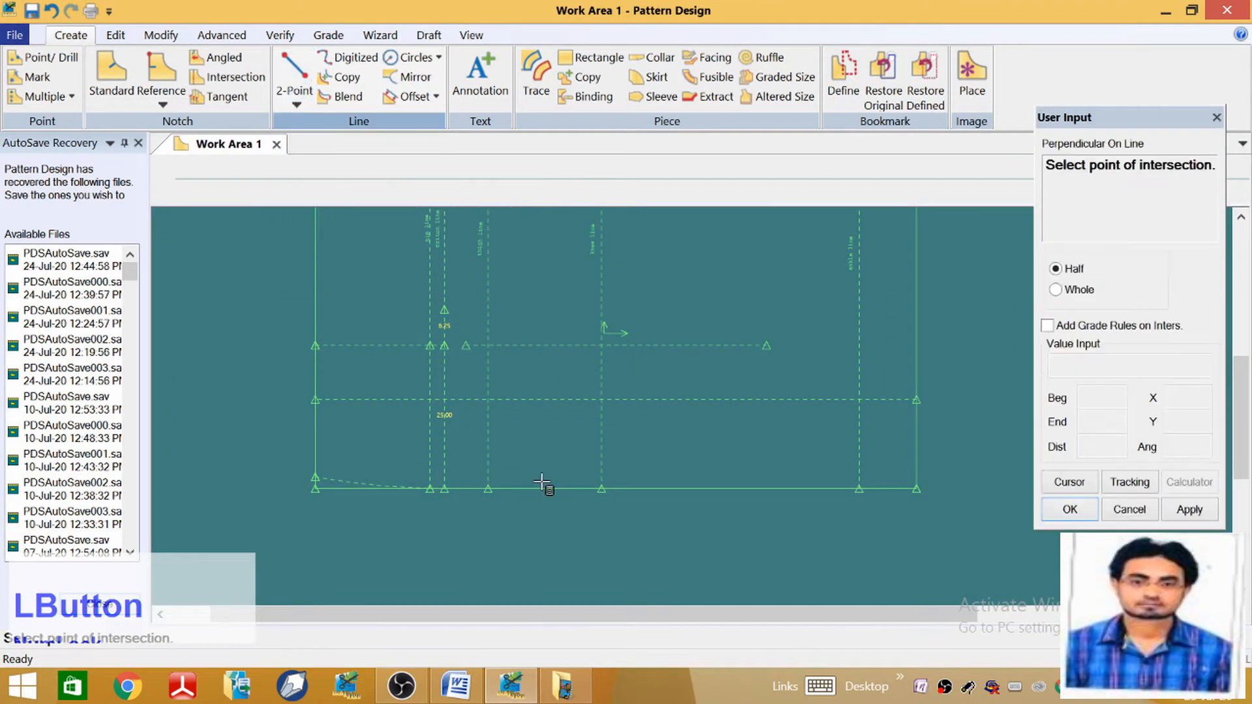
pyautogui.click(1056, 289)
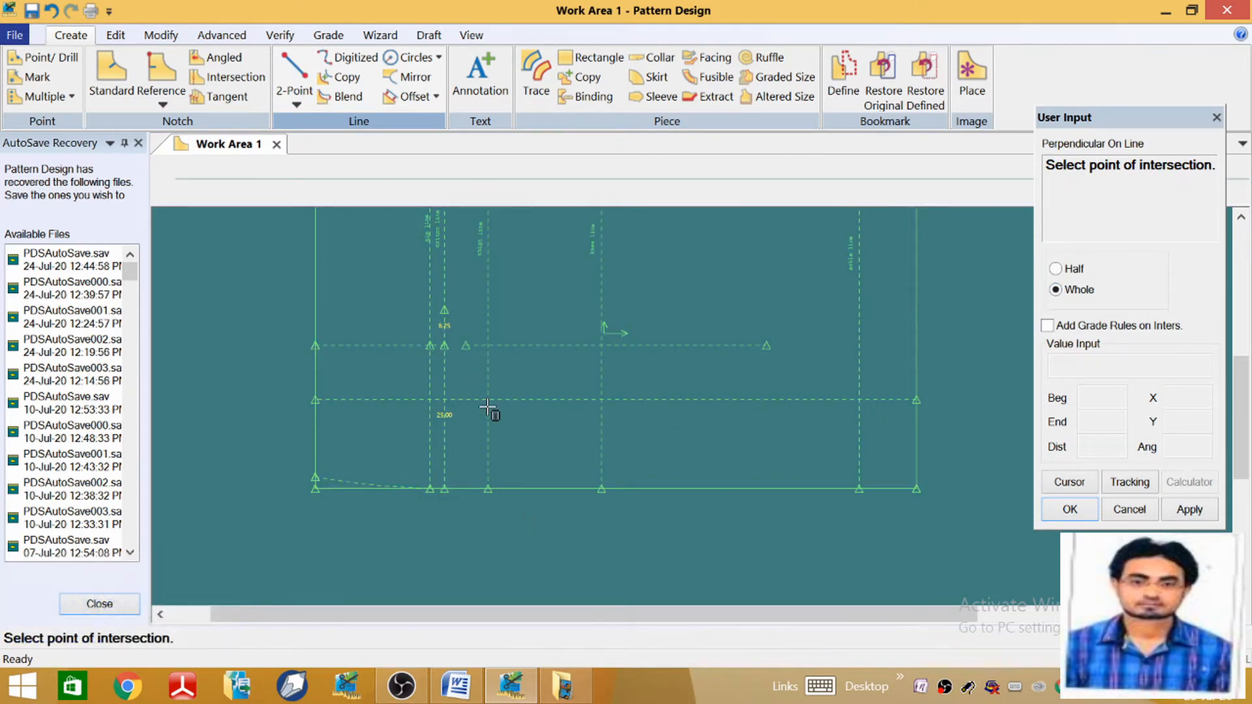
# Split the lengthwise crease line at its intersection with the thigh line
pyautogui.scroll(-2, 491, 404)
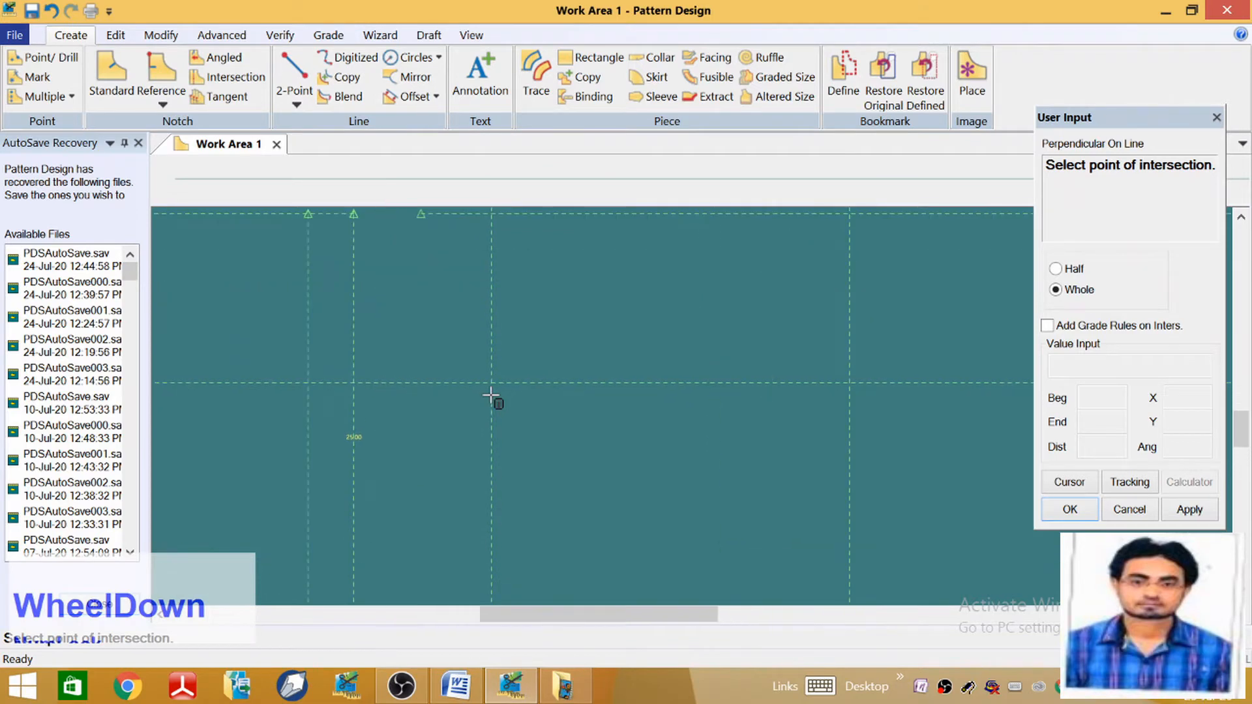
pyautogui.scroll(-2, 490, 395)
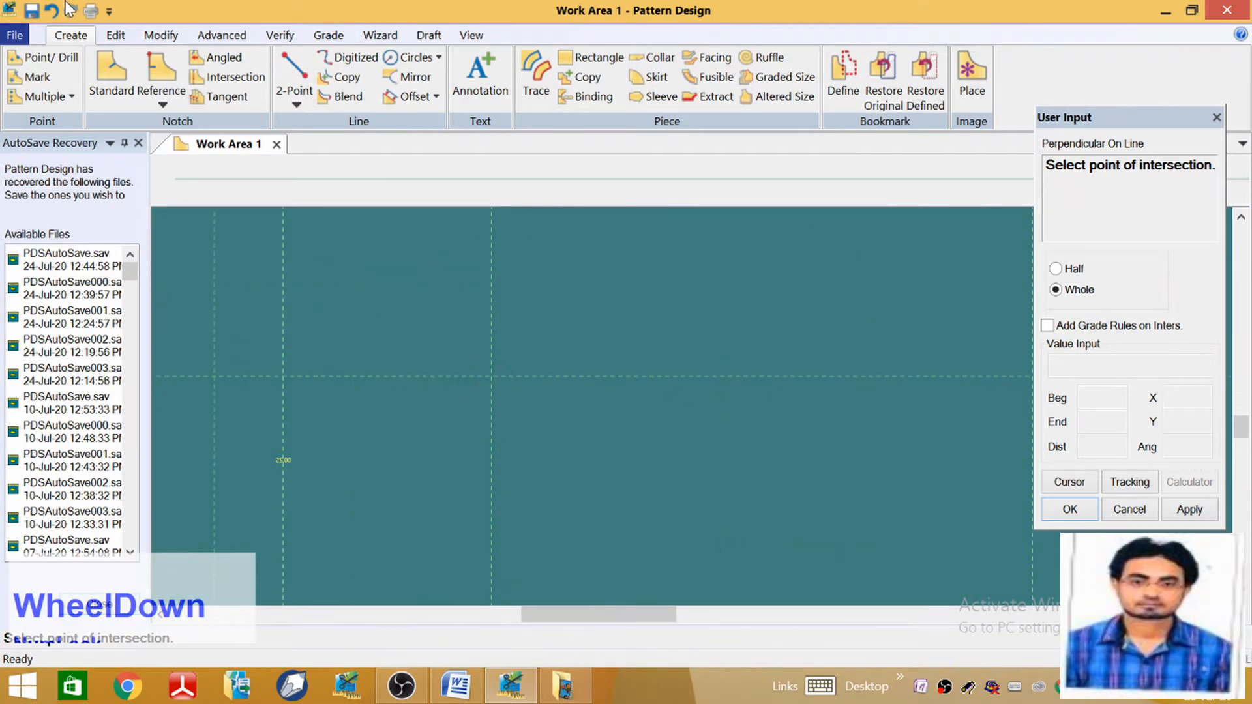
pyautogui.click(160, 34)
pyautogui.click(643, 96)
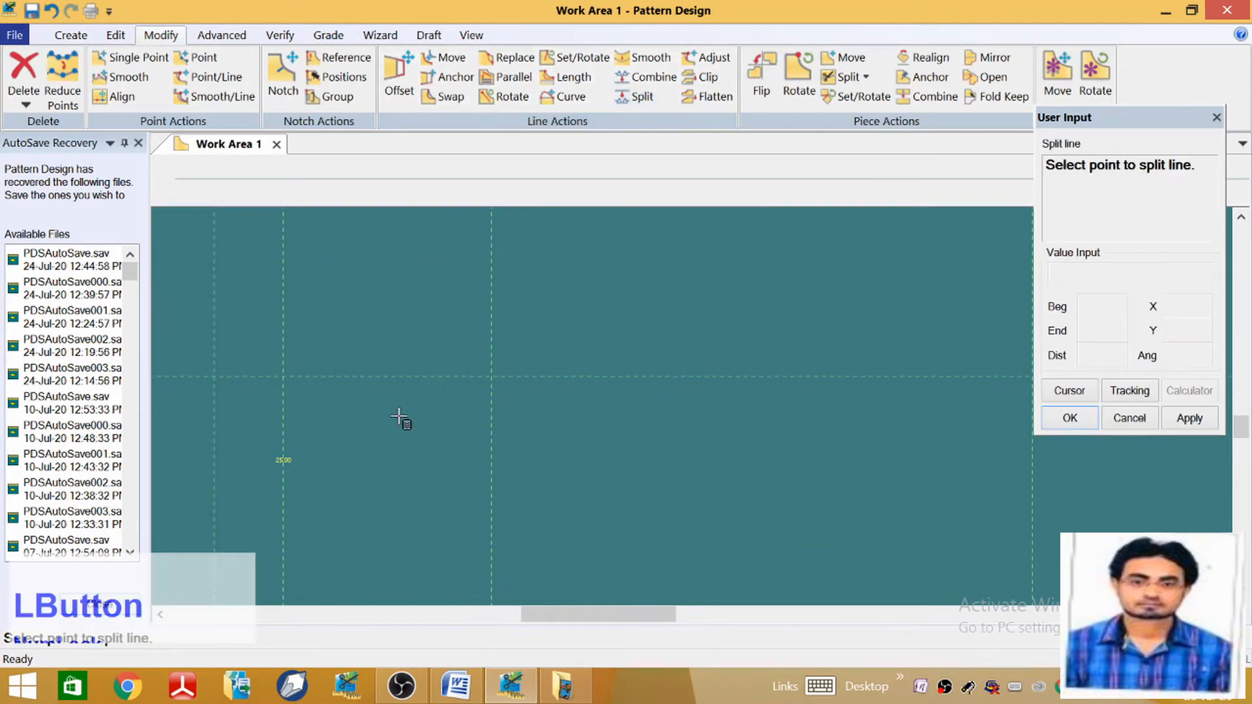
pyautogui.scroll(-2, 500, 372)
pyautogui.scroll(1, 534, 335)
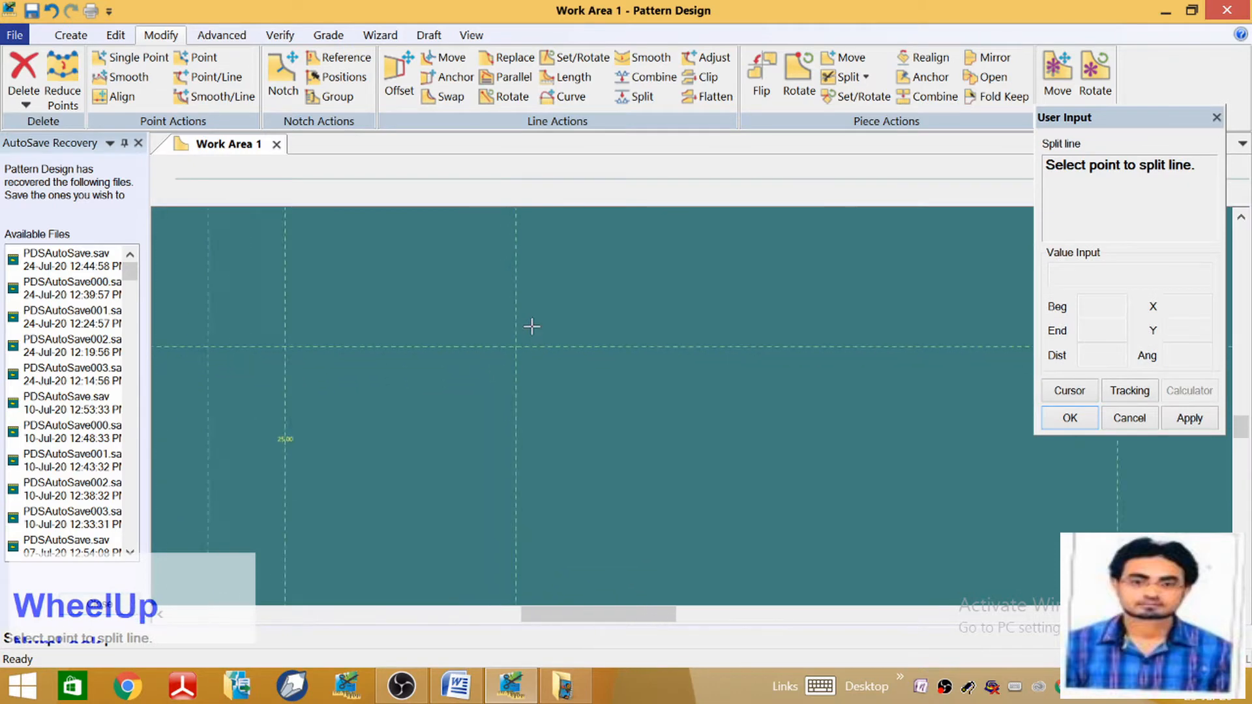
pyautogui.scroll(-3, 532, 327)
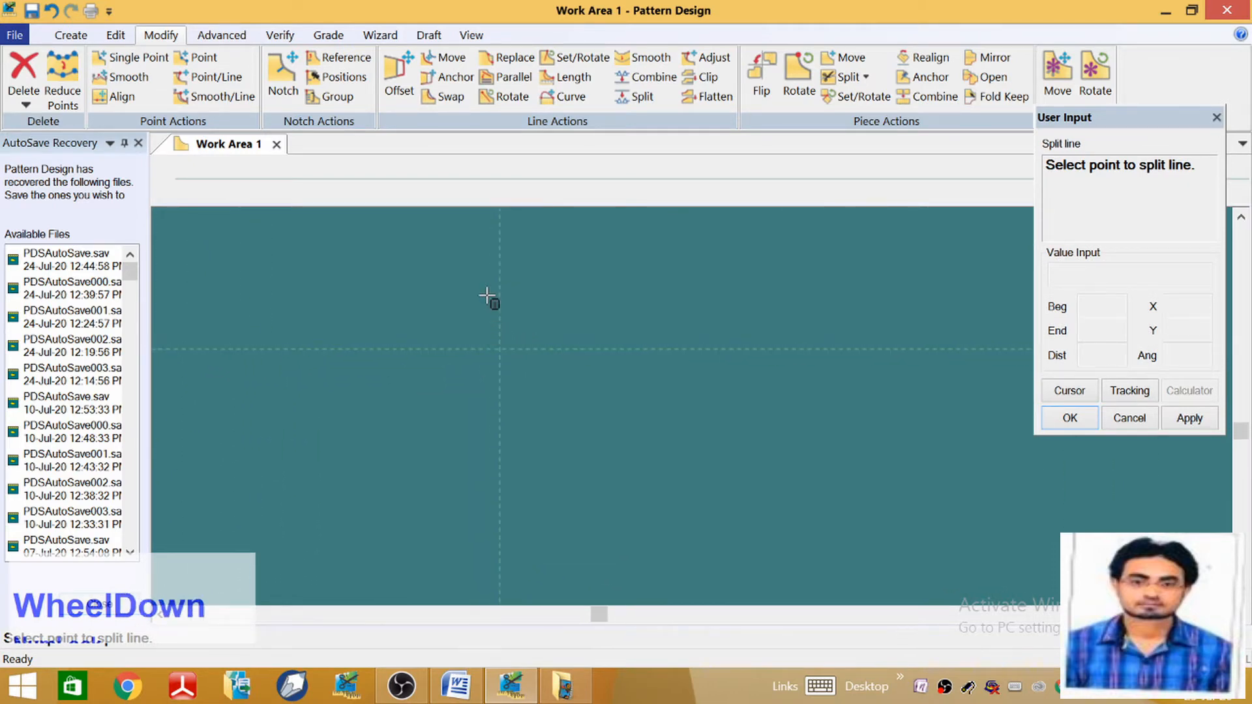
pyautogui.scroll(-1, 497, 375)
pyautogui.click(498, 370)
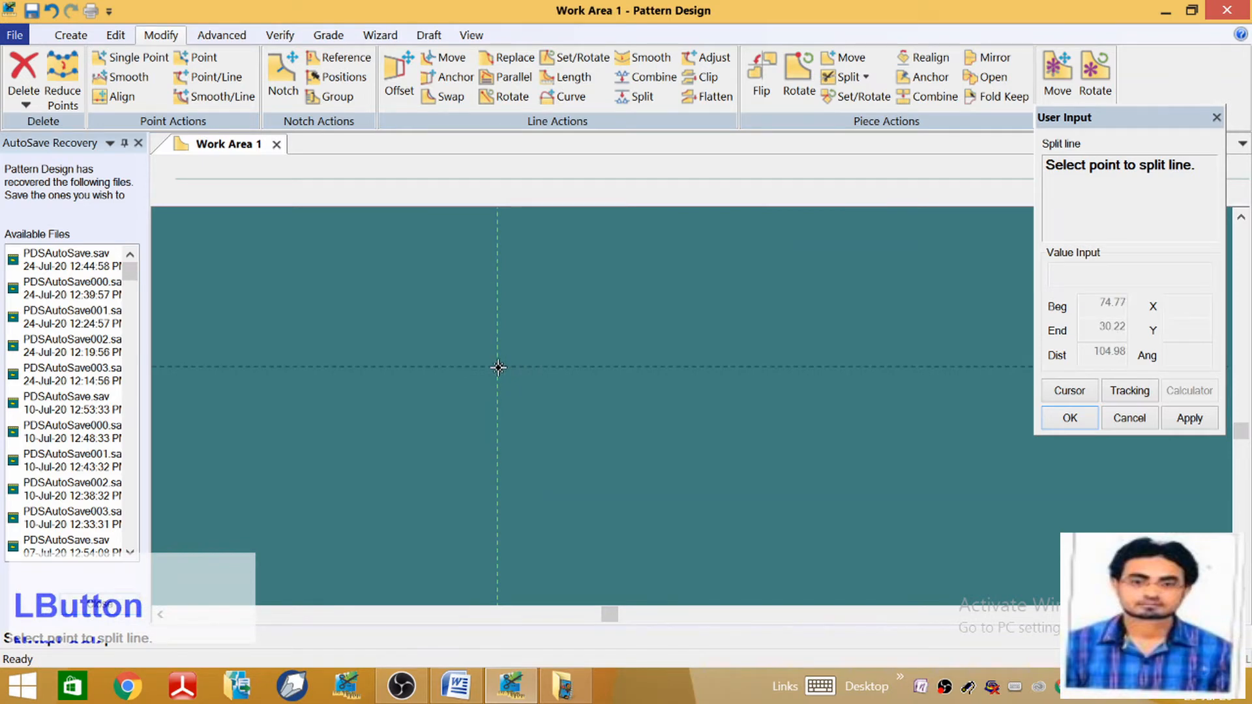
# Split the crease line at its intersection with the knee line
pyautogui.scroll(3, 414, 369)
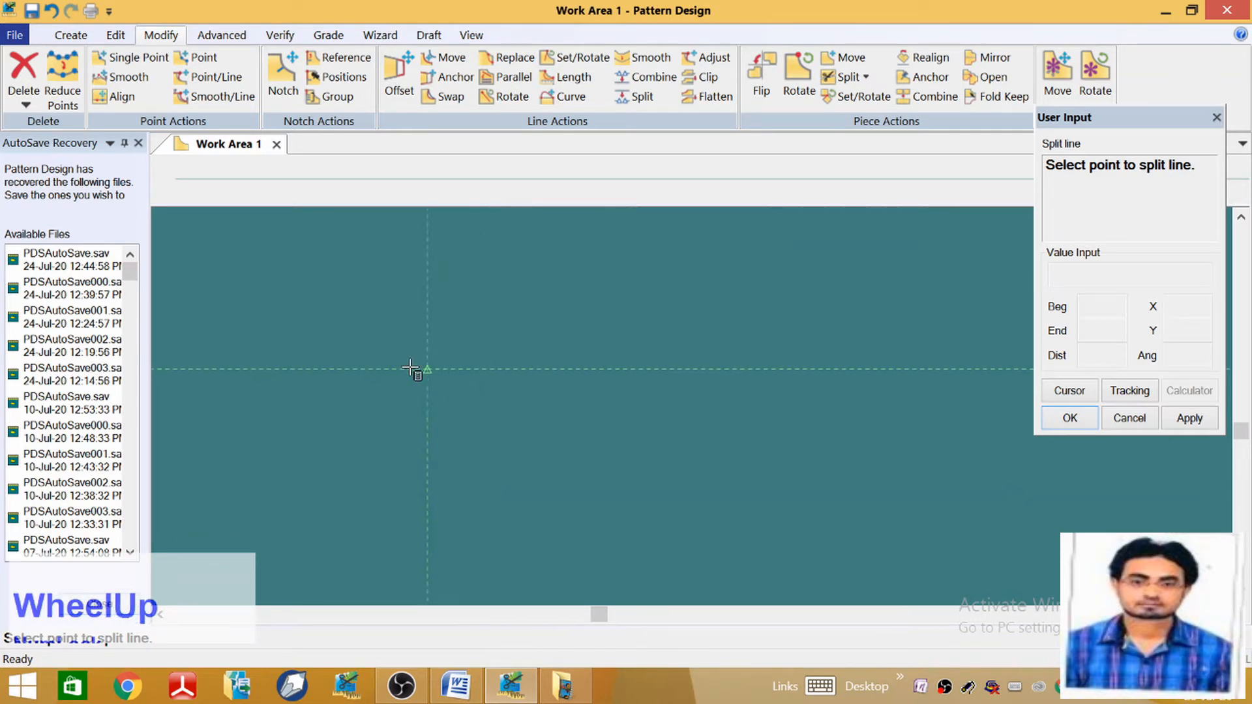
pyautogui.scroll(5, 412, 366)
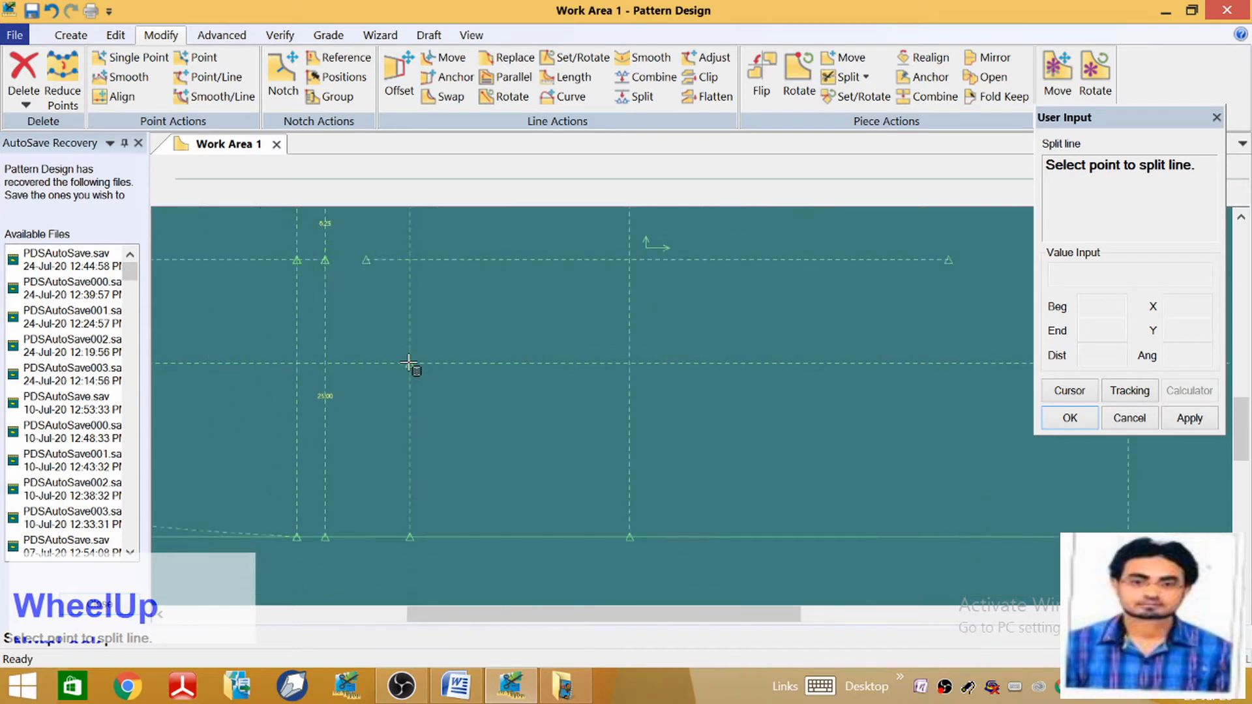
pyautogui.scroll(2, 515, 450)
pyautogui.scroll(-4, 551, 397)
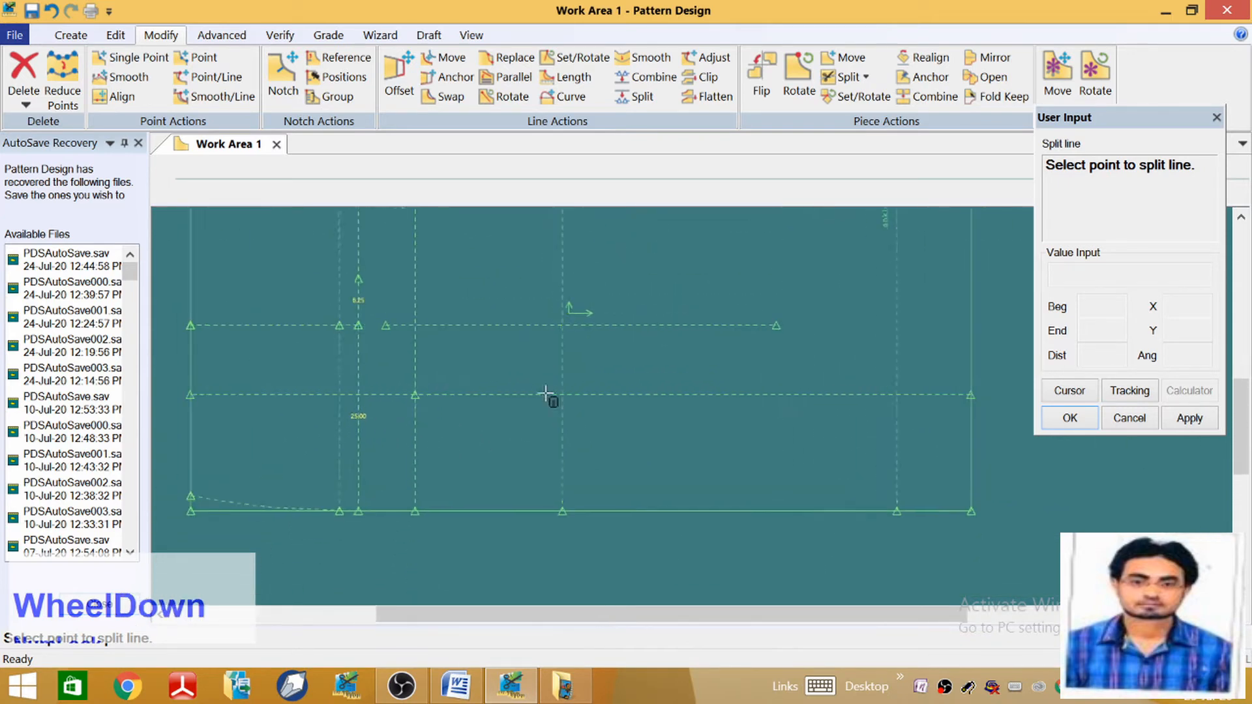
pyautogui.scroll(-5, 566, 395)
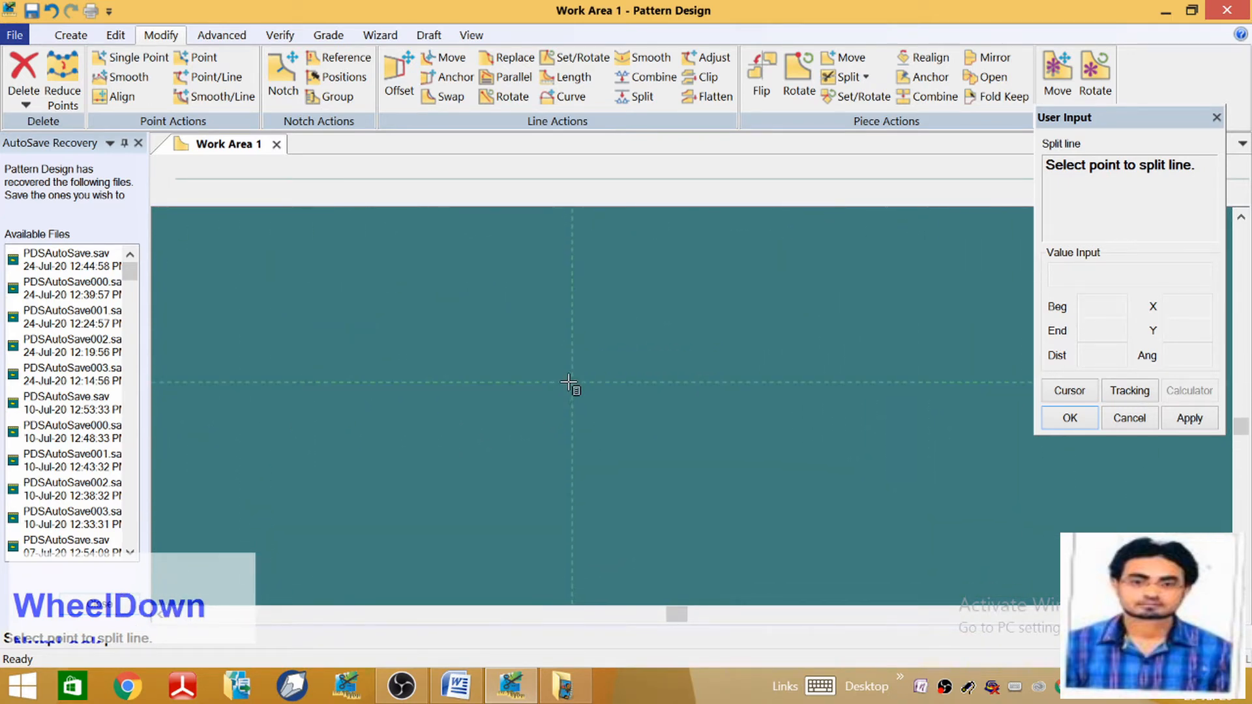
pyautogui.scroll(-4, 568, 382)
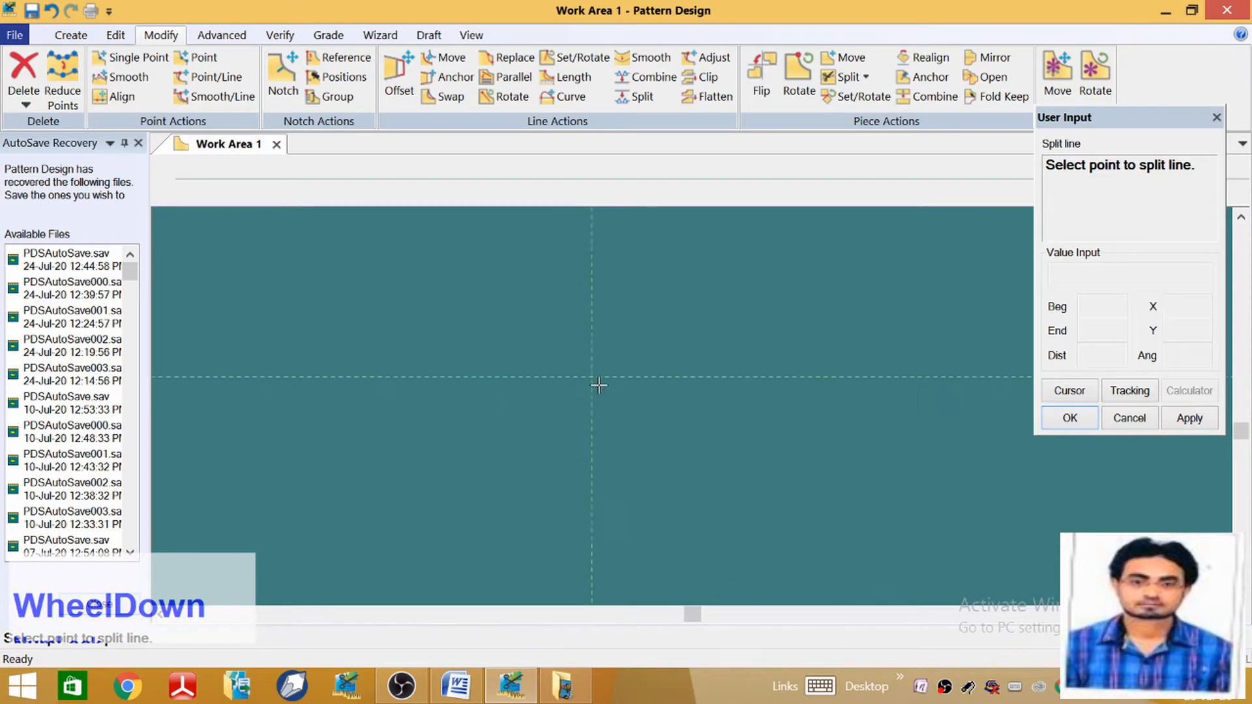
pyautogui.click(584, 378)
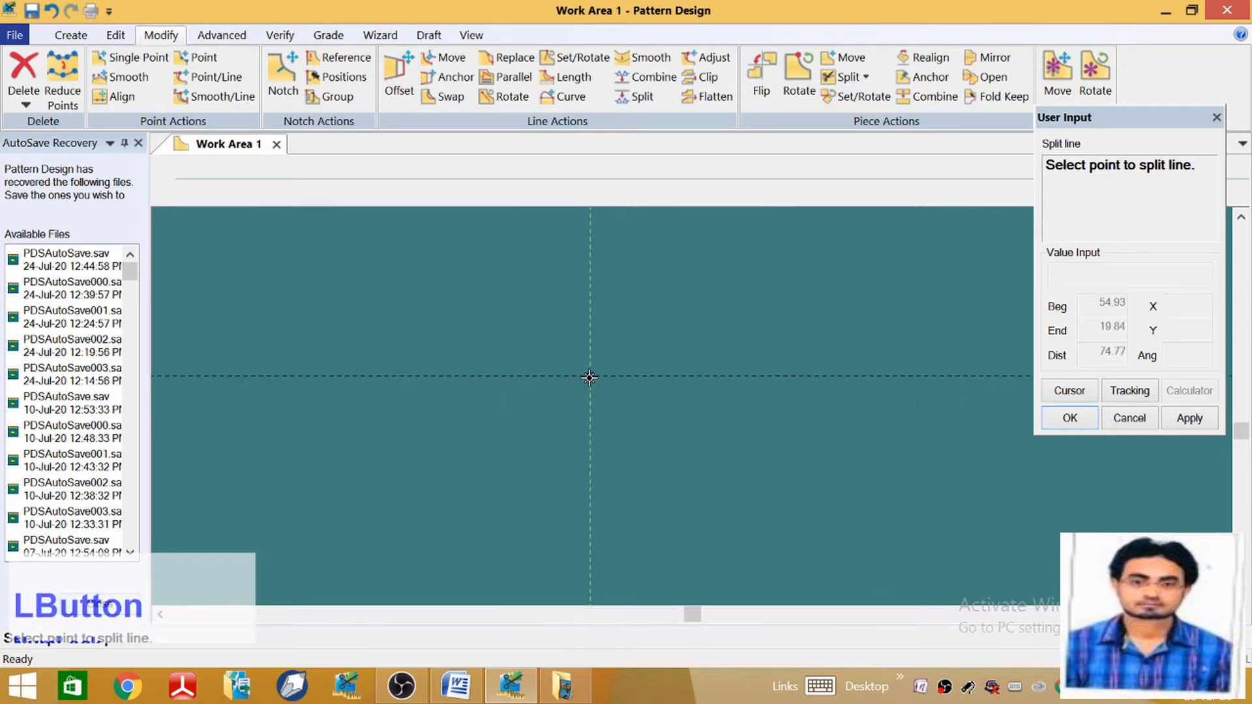
# Split the crease line at its intersection with the ankle line and finish the Split command
pyautogui.scroll(3, 497, 389)
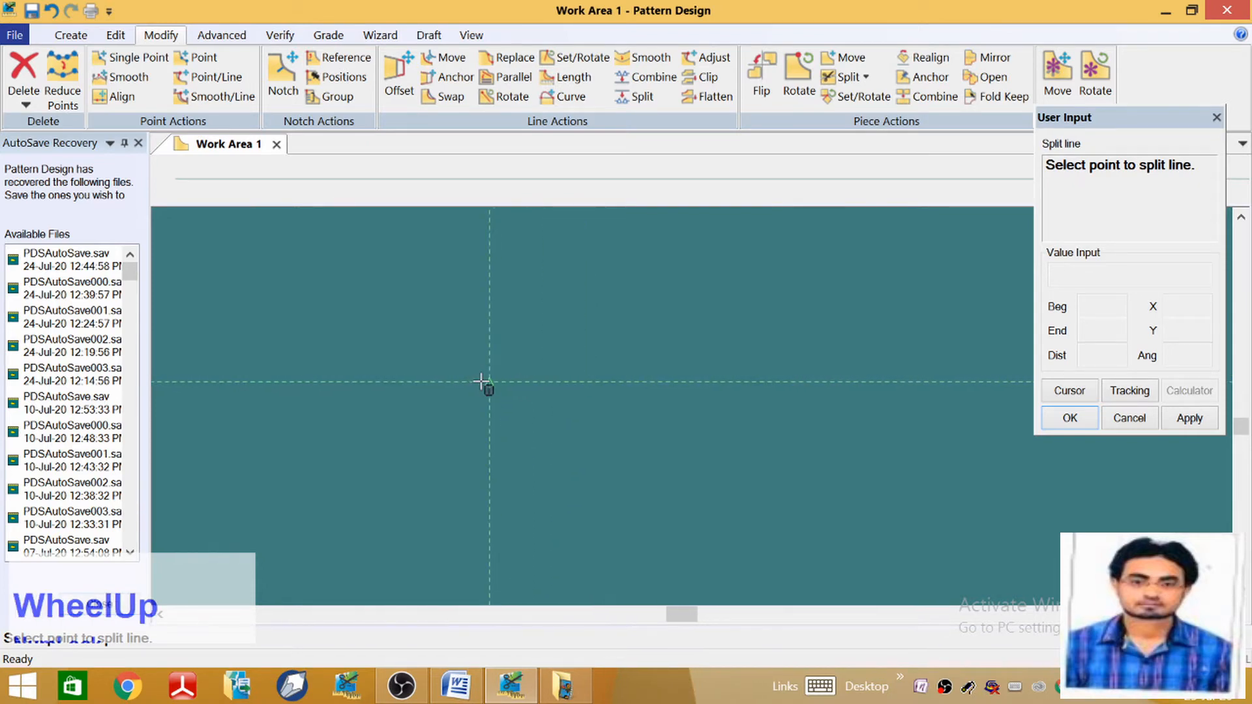
pyautogui.scroll(3, 479, 381)
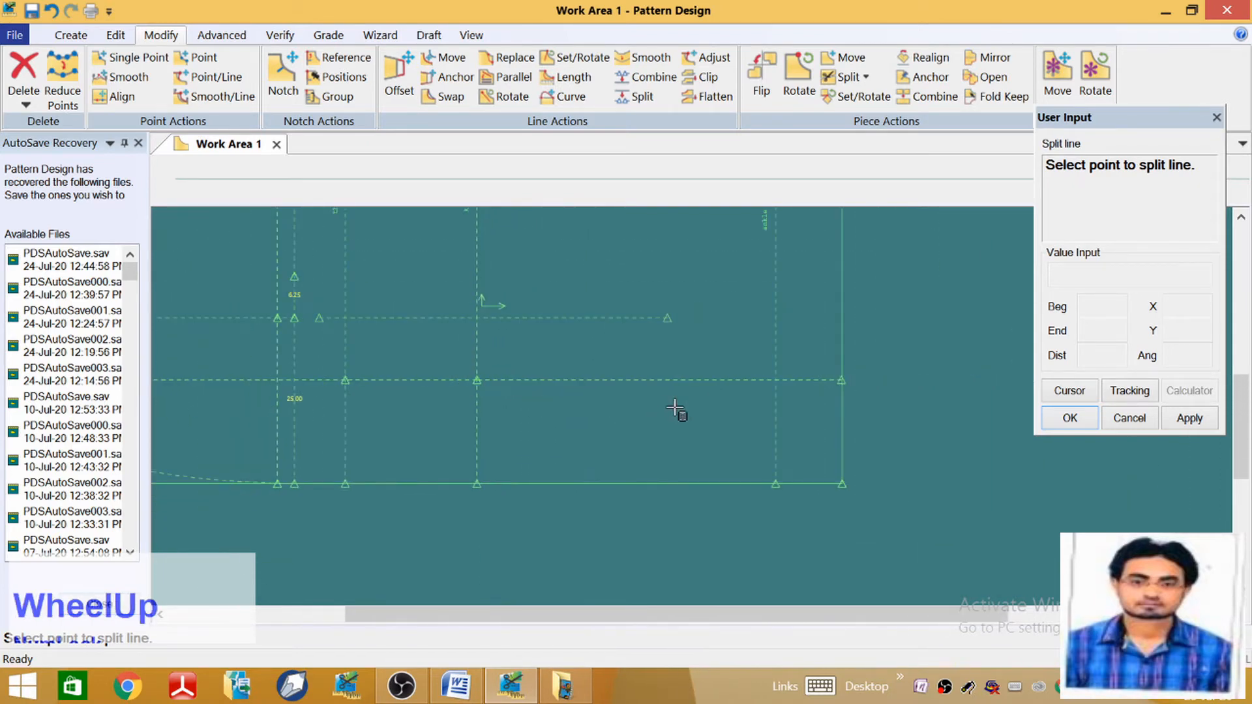
pyautogui.scroll(-5, 799, 380)
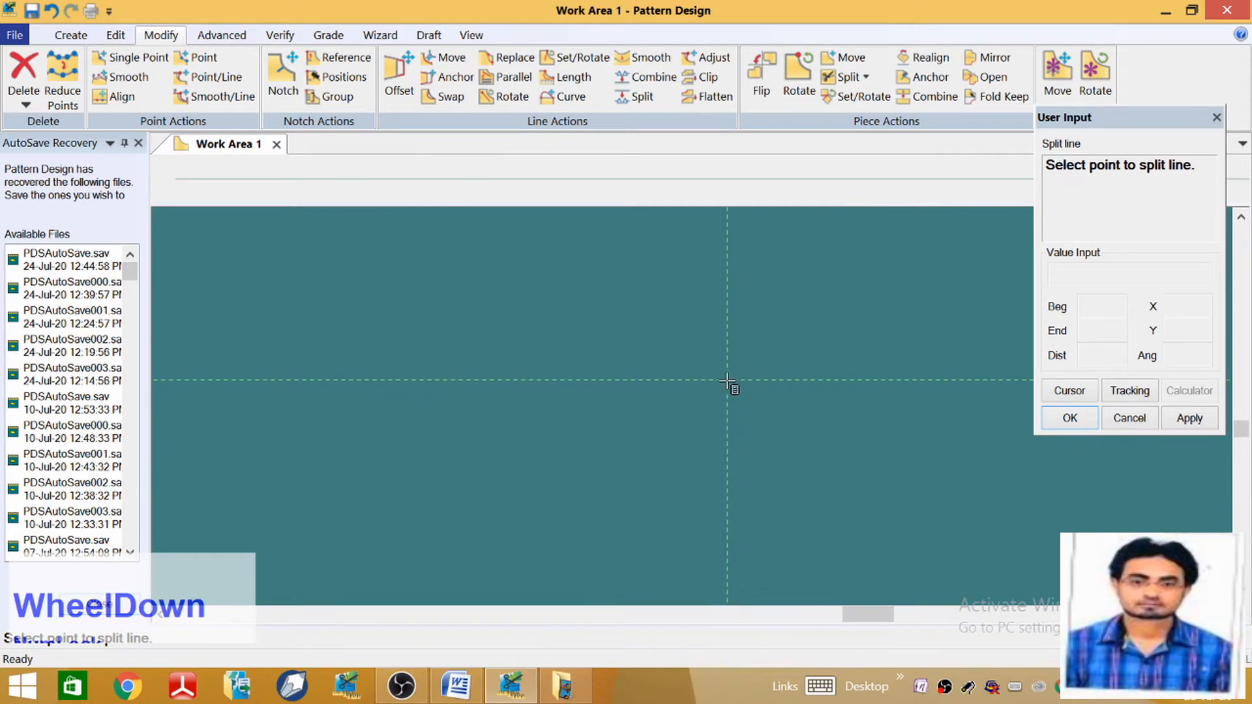
pyautogui.scroll(-4, 728, 383)
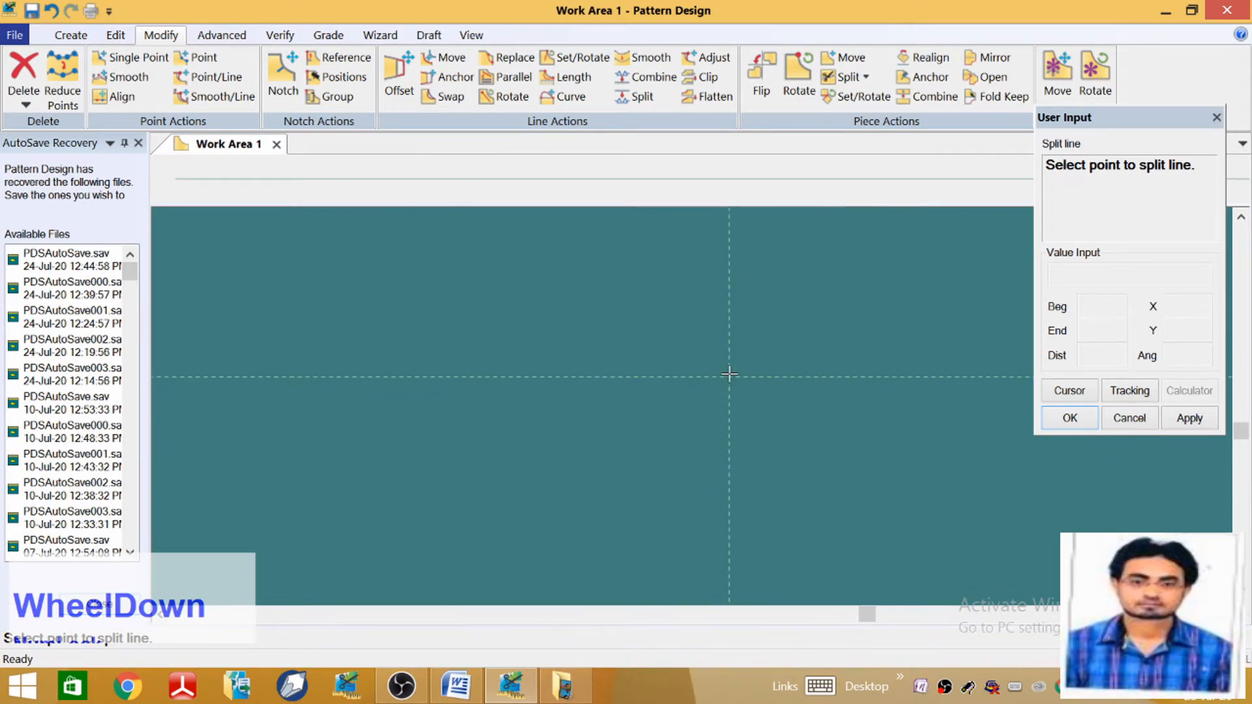
pyautogui.click(737, 383)
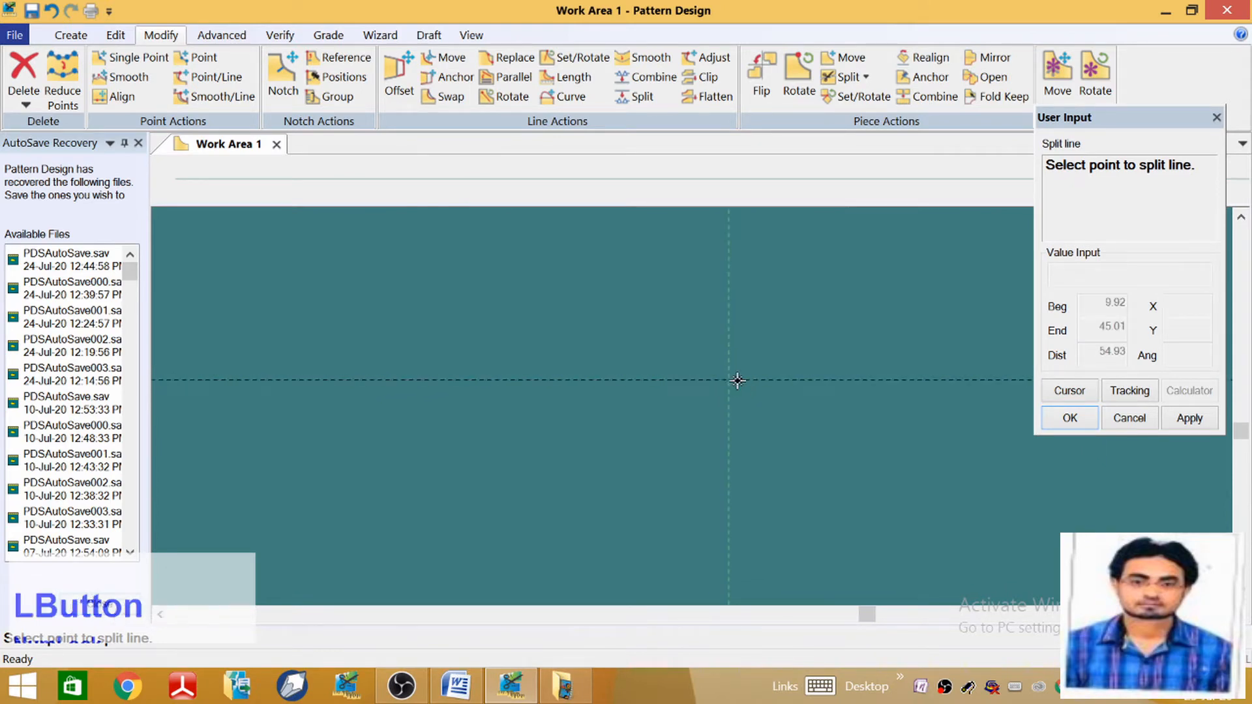
pyautogui.scroll(2, 730, 386)
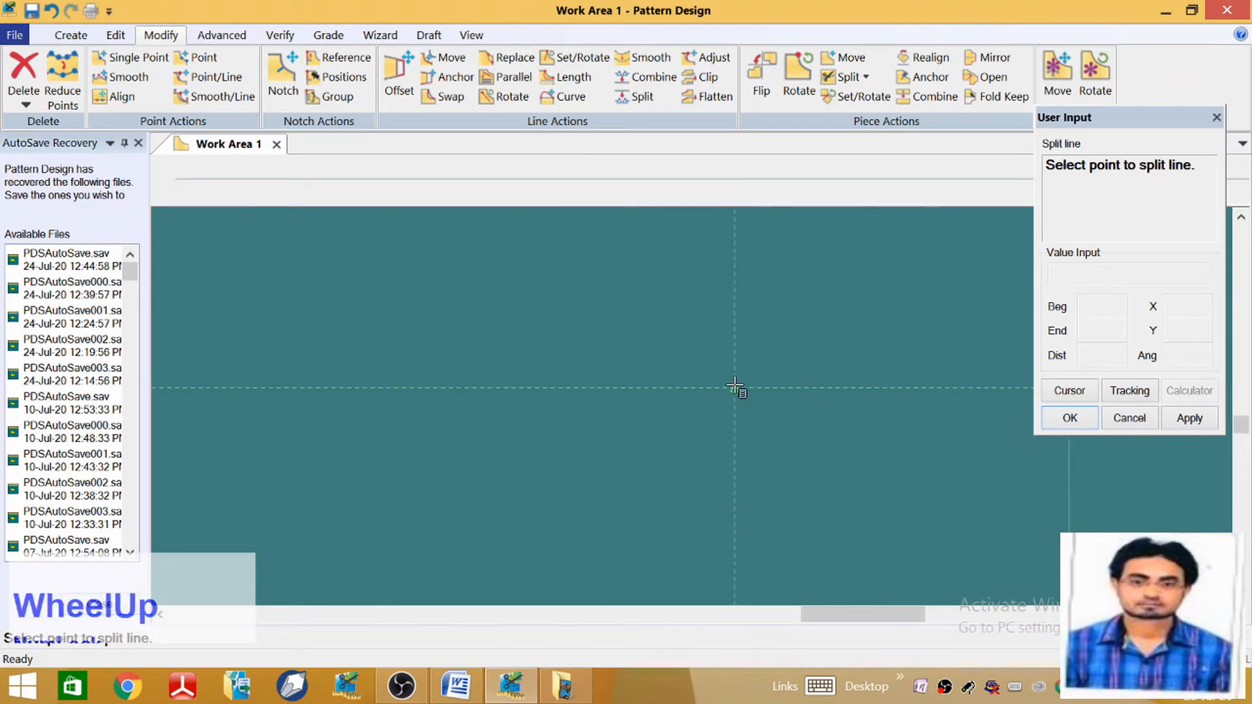
pyautogui.scroll(3, 750, 388)
pyautogui.rightClick(671, 392)
pyautogui.click(667, 393)
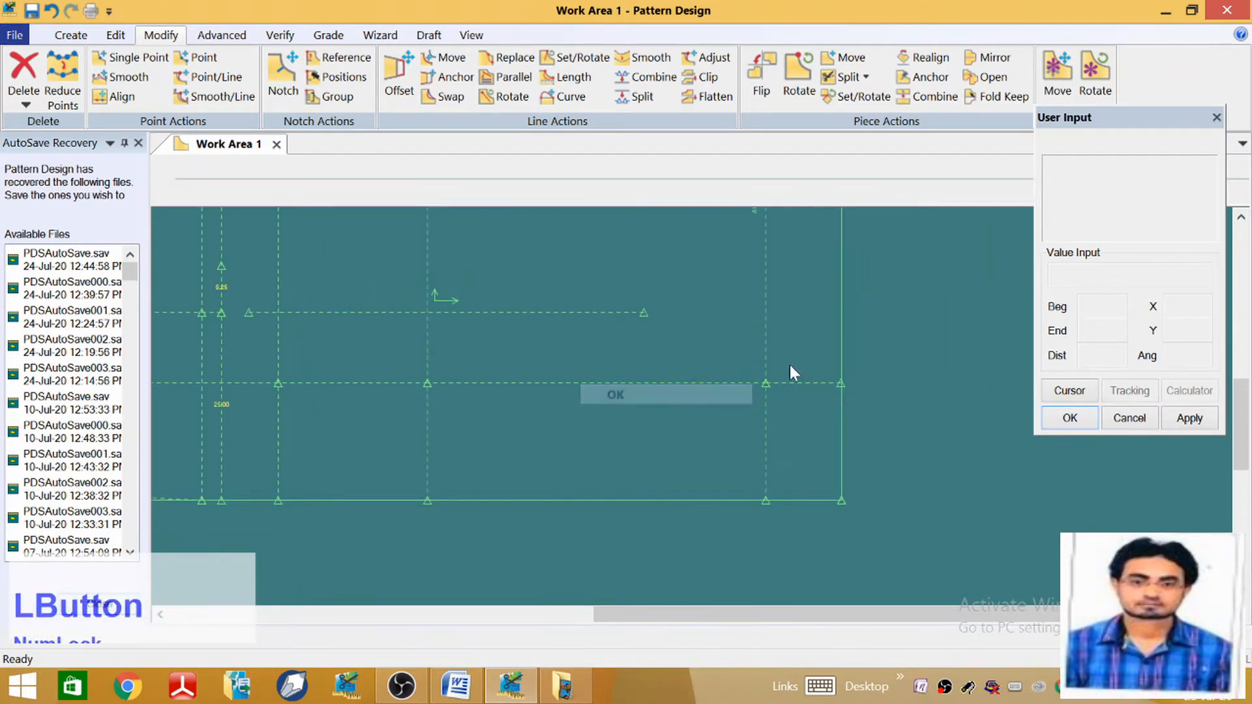
pyautogui.scroll(3, 787, 385)
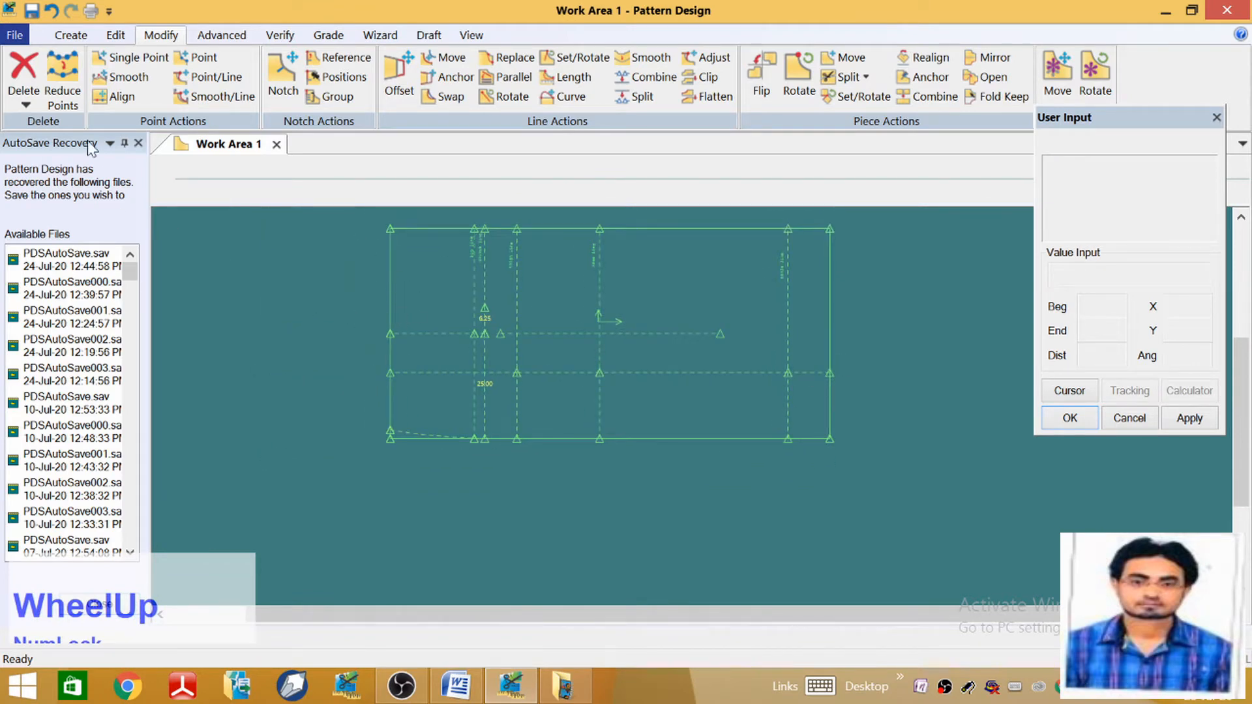
# Draw a whole Perpendicular On Line 29 cm long, centred on the crease line's split point at the thigh line
pyautogui.click(78, 36)
pyautogui.click(296, 103)
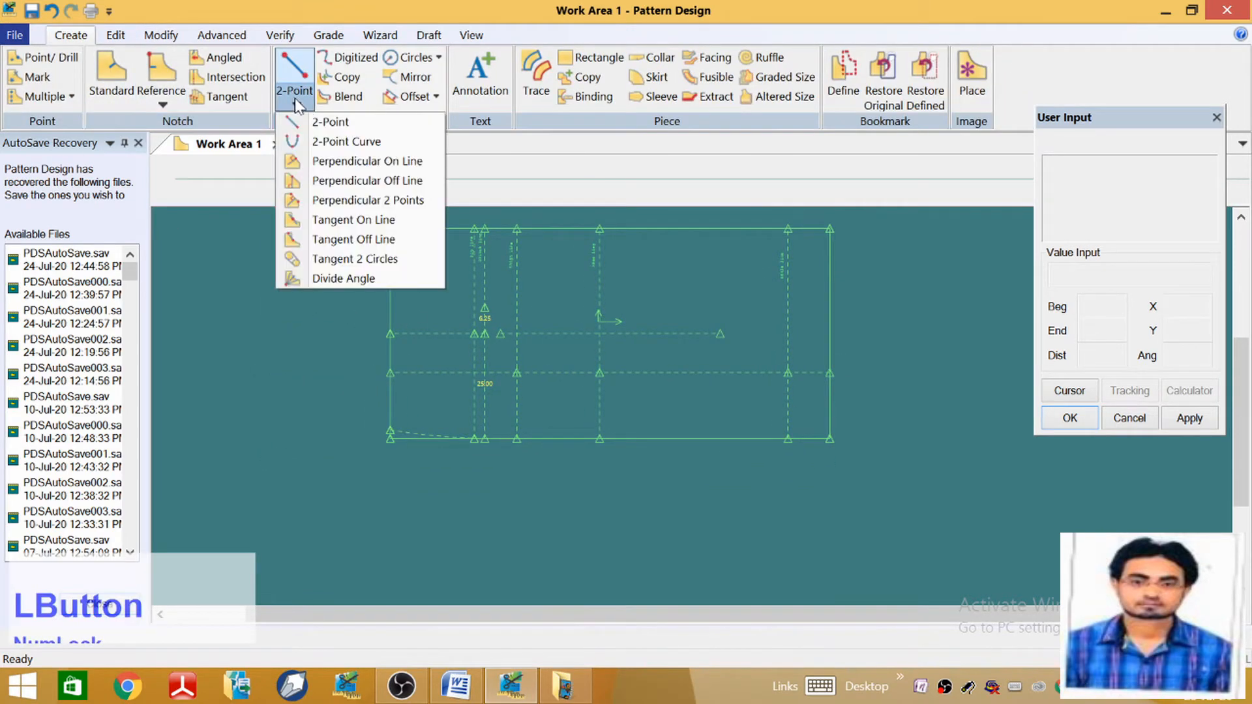
pyautogui.click(375, 161)
pyautogui.scroll(-1, 515, 424)
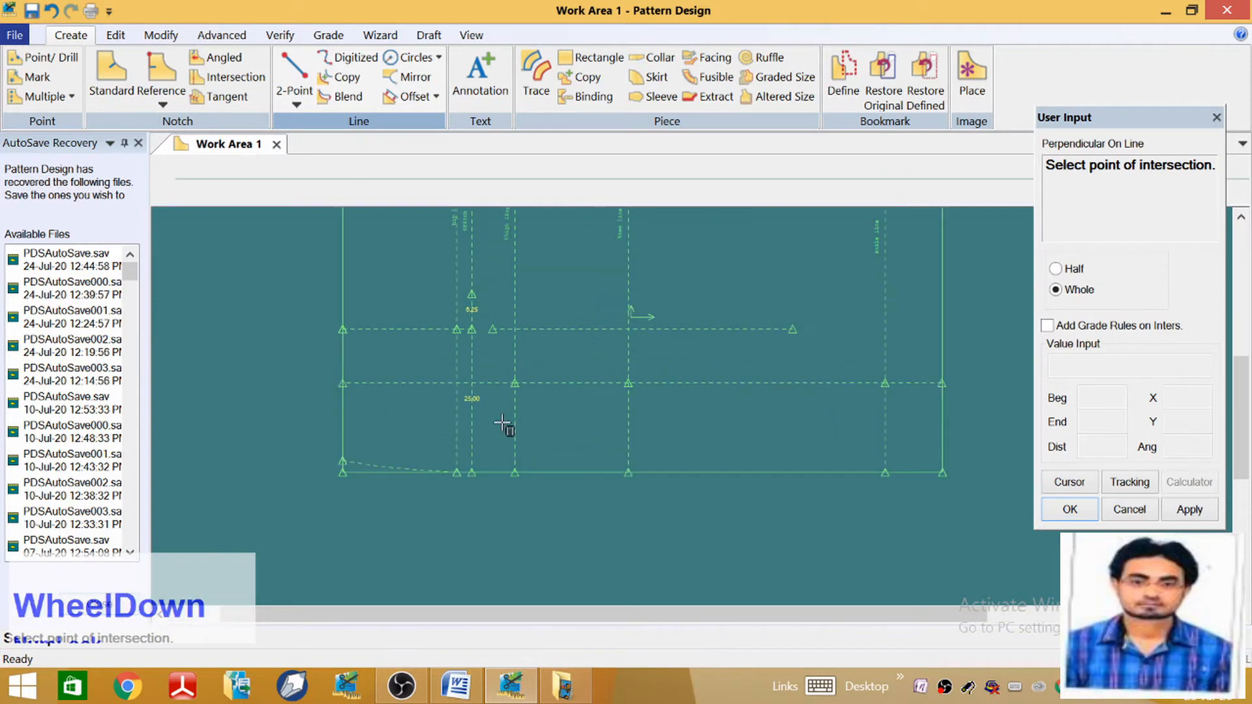
pyautogui.scroll(-1, 502, 424)
pyautogui.click(525, 354)
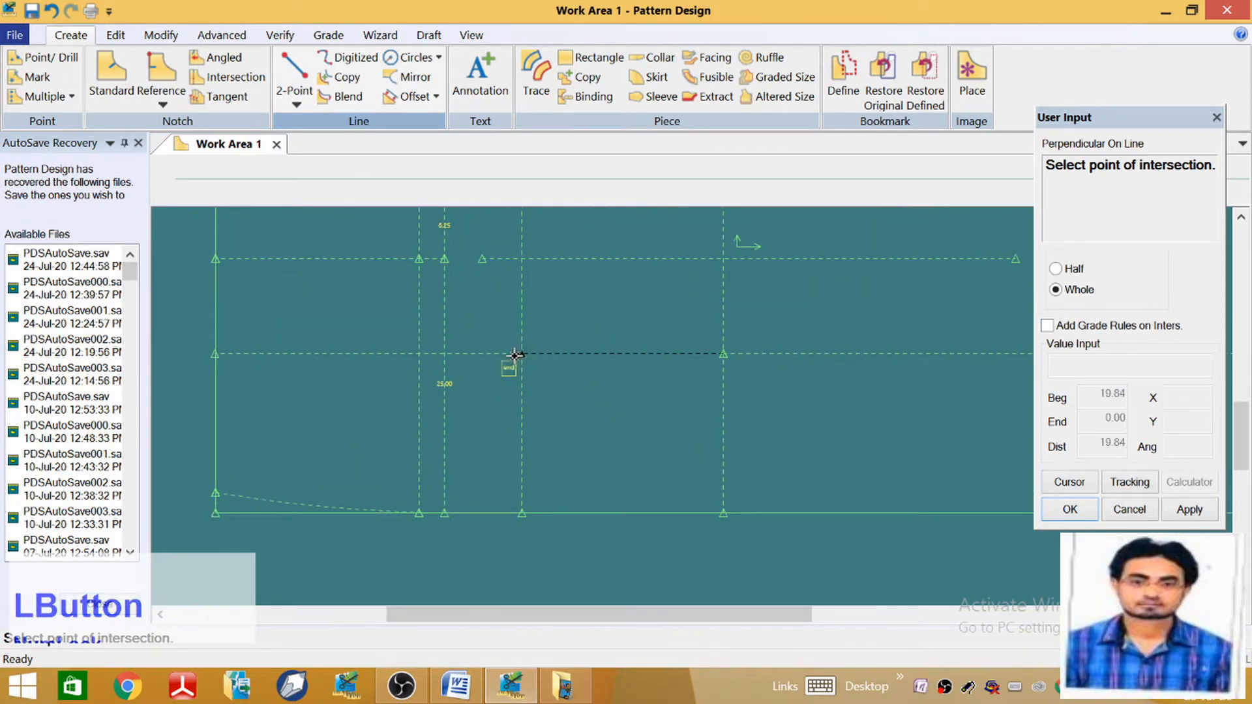
pyautogui.click(520, 355)
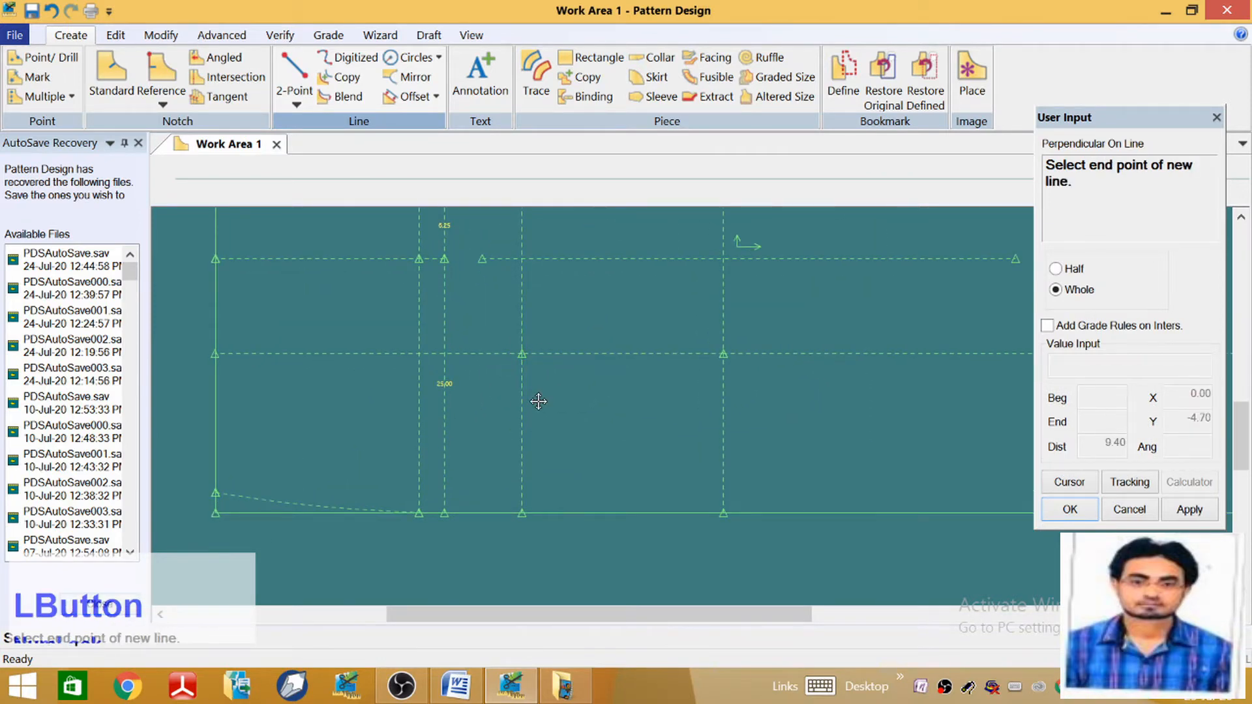
pyautogui.click(1084, 484)
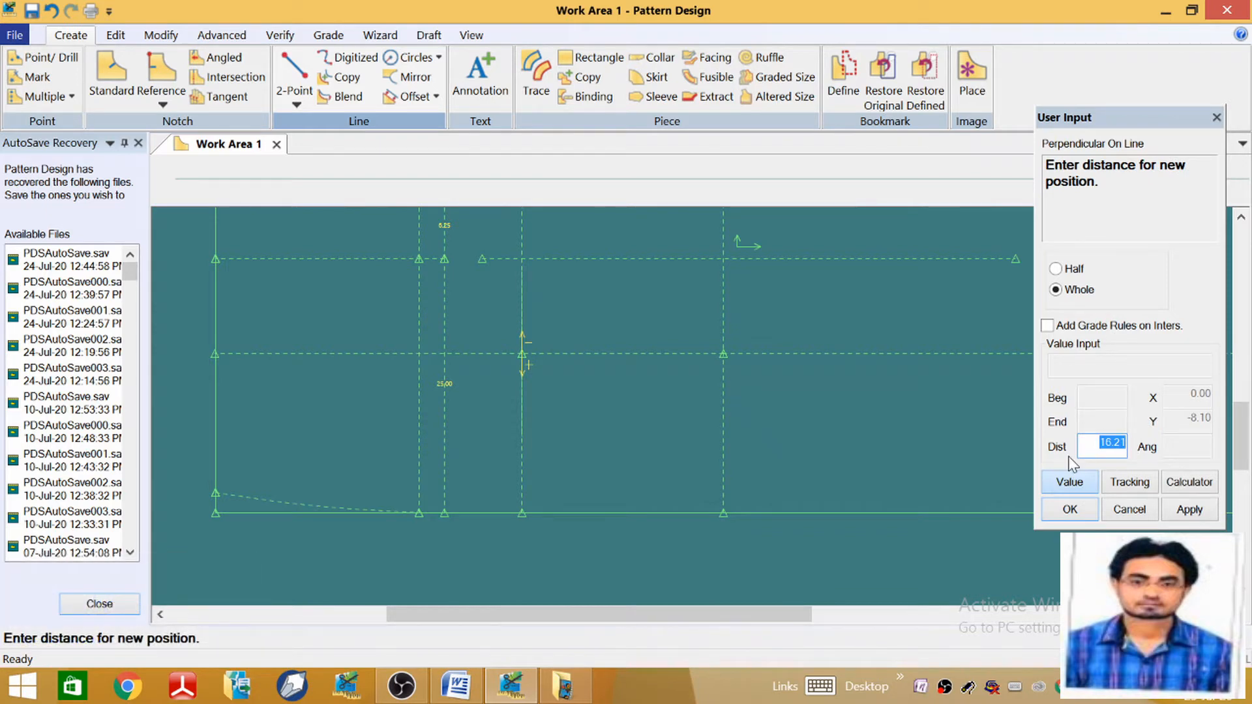
pyautogui.write('29')
pyautogui.press('Return')
# Draw a whole Perpendicular On Line 21 cm long, the chart's half knee width, centred on the crease line's split point at the knee line
pyautogui.scroll(1, 539, 339)
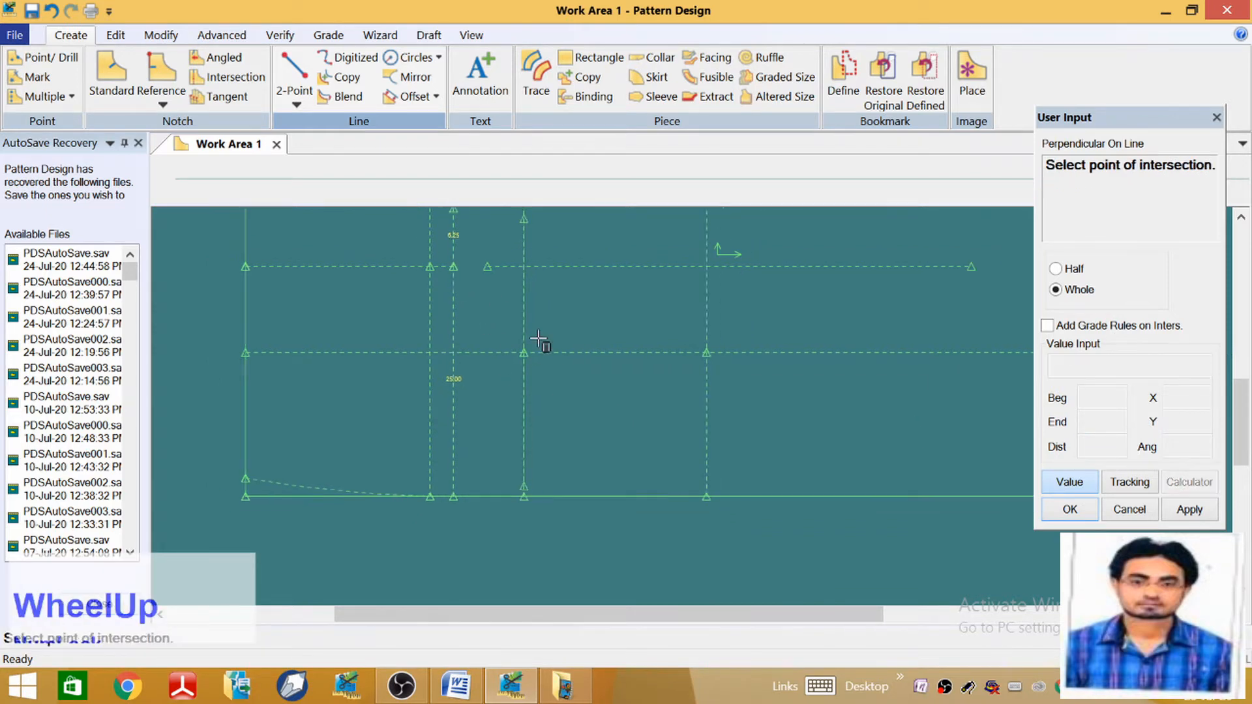
pyautogui.scroll(2, 554, 355)
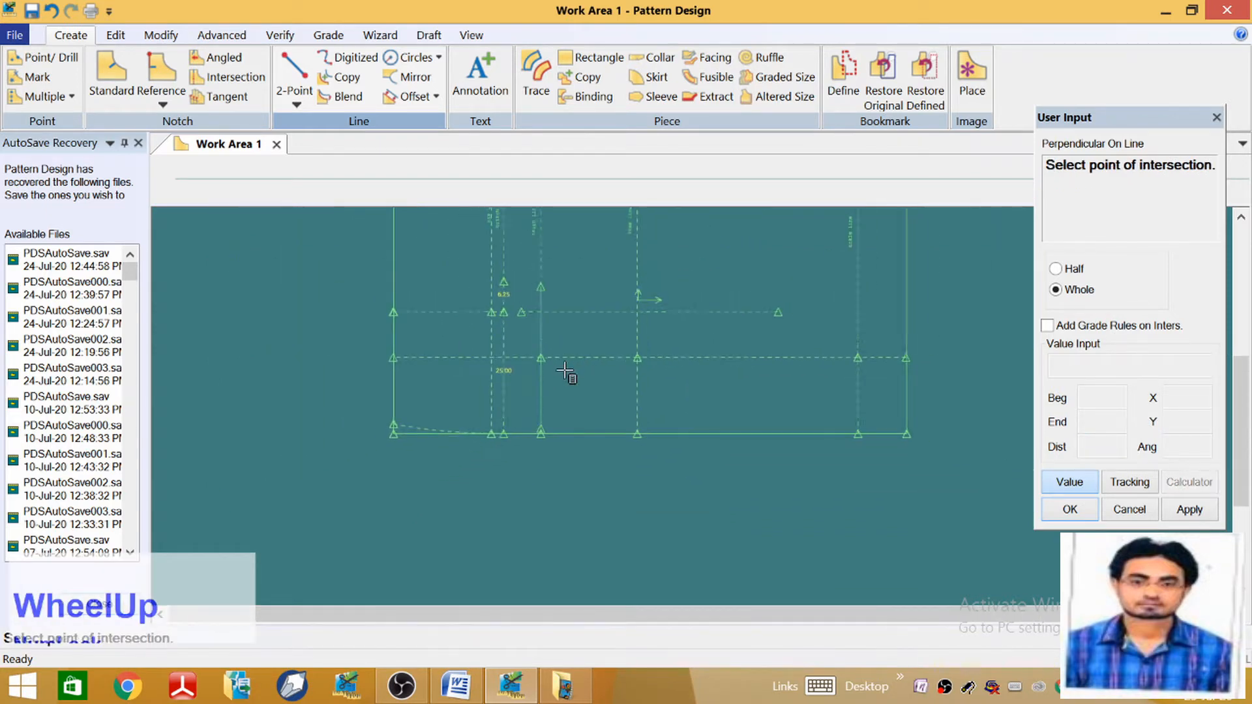
pyautogui.click(632, 360)
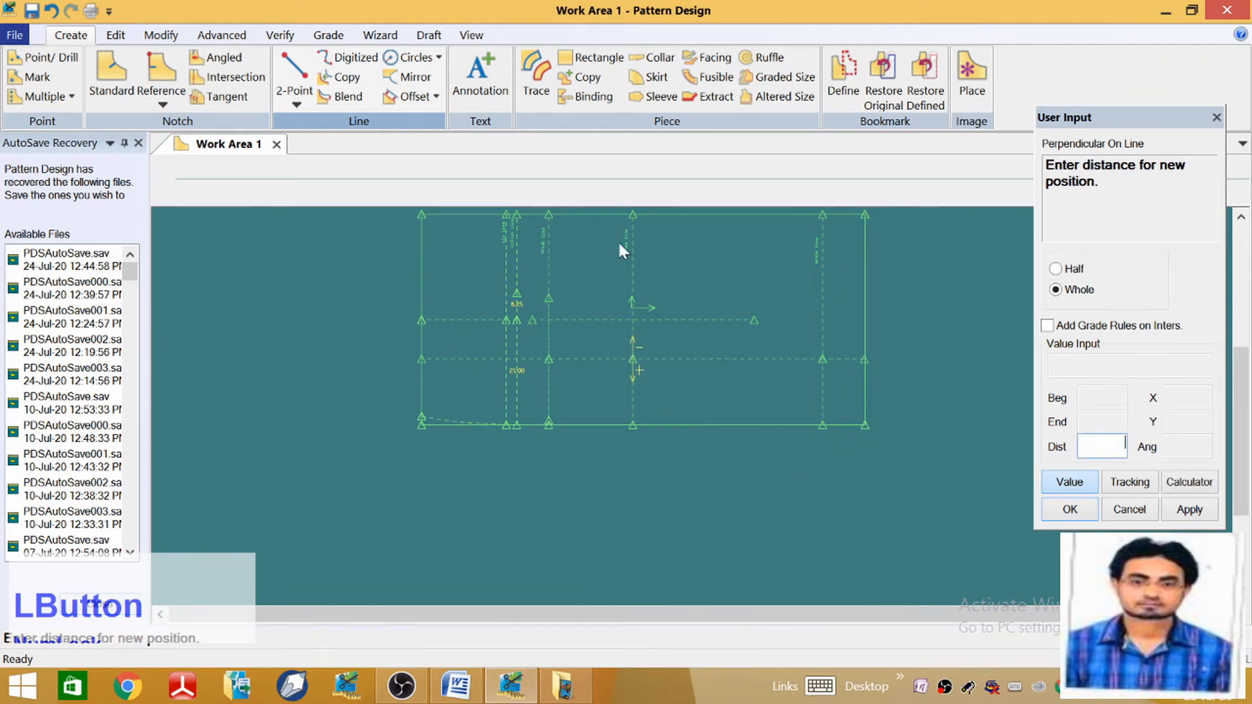
pyautogui.scroll(-1, 622, 242)
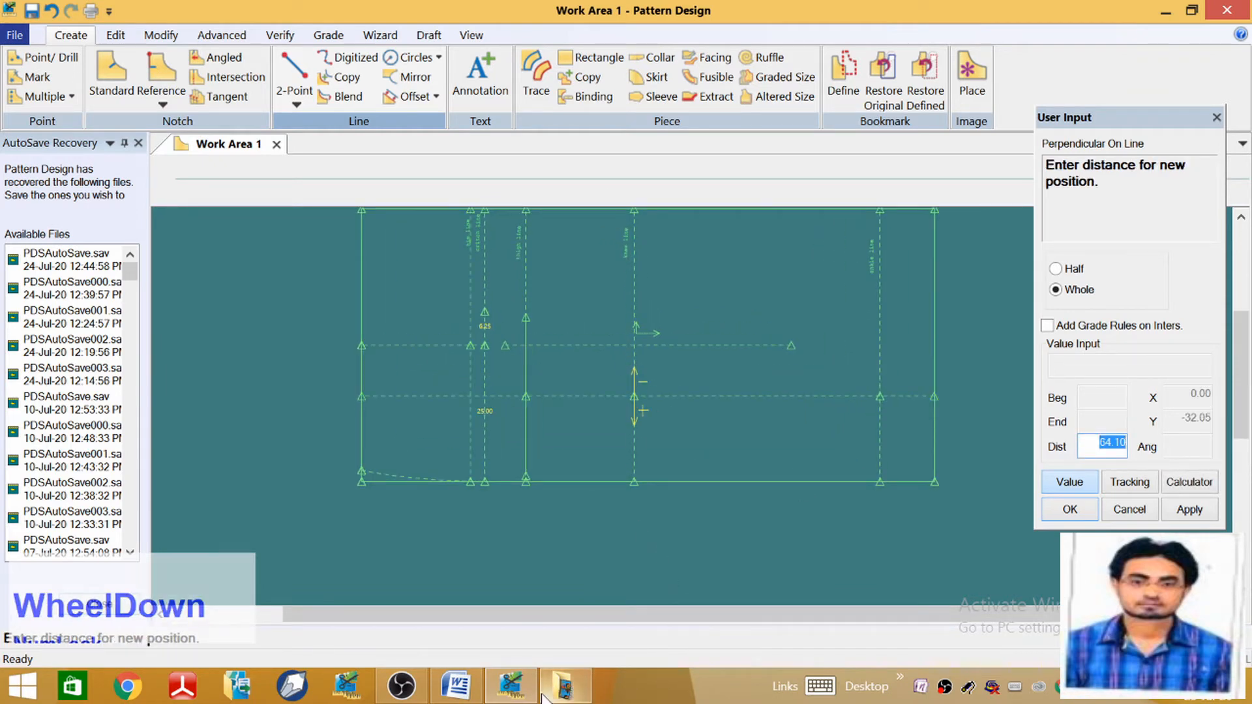
pyautogui.click(458, 683)
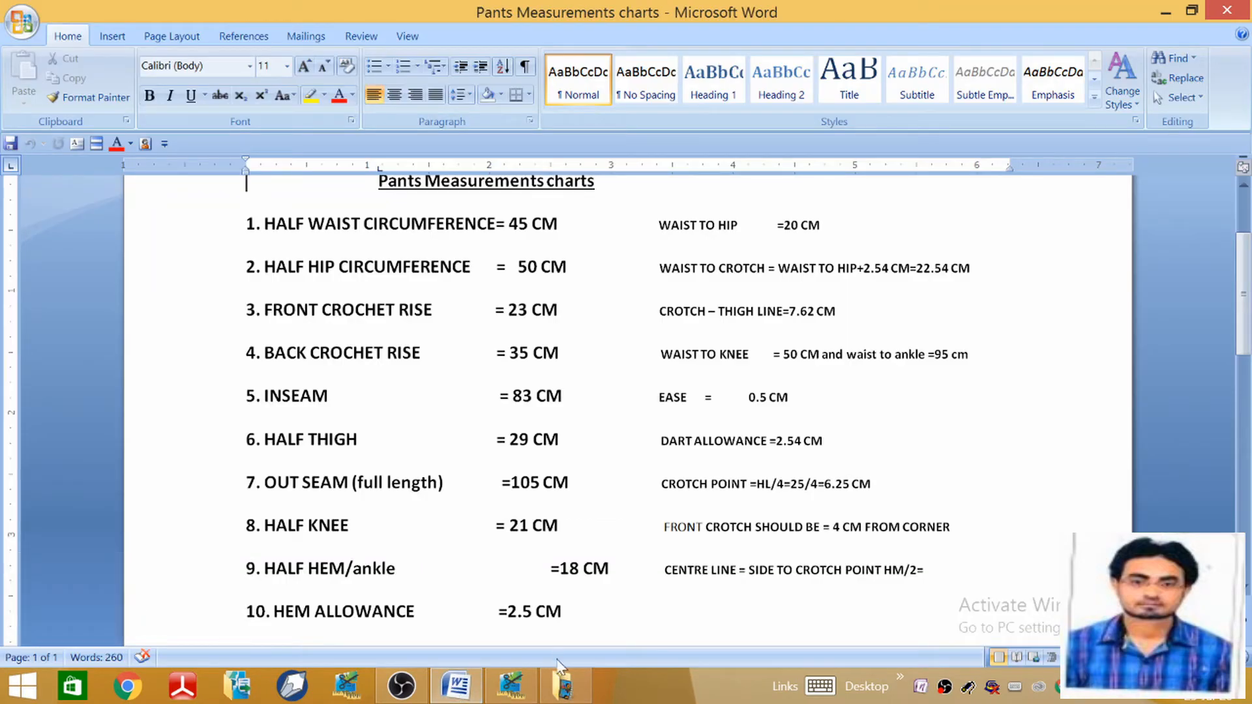
pyautogui.click(511, 685)
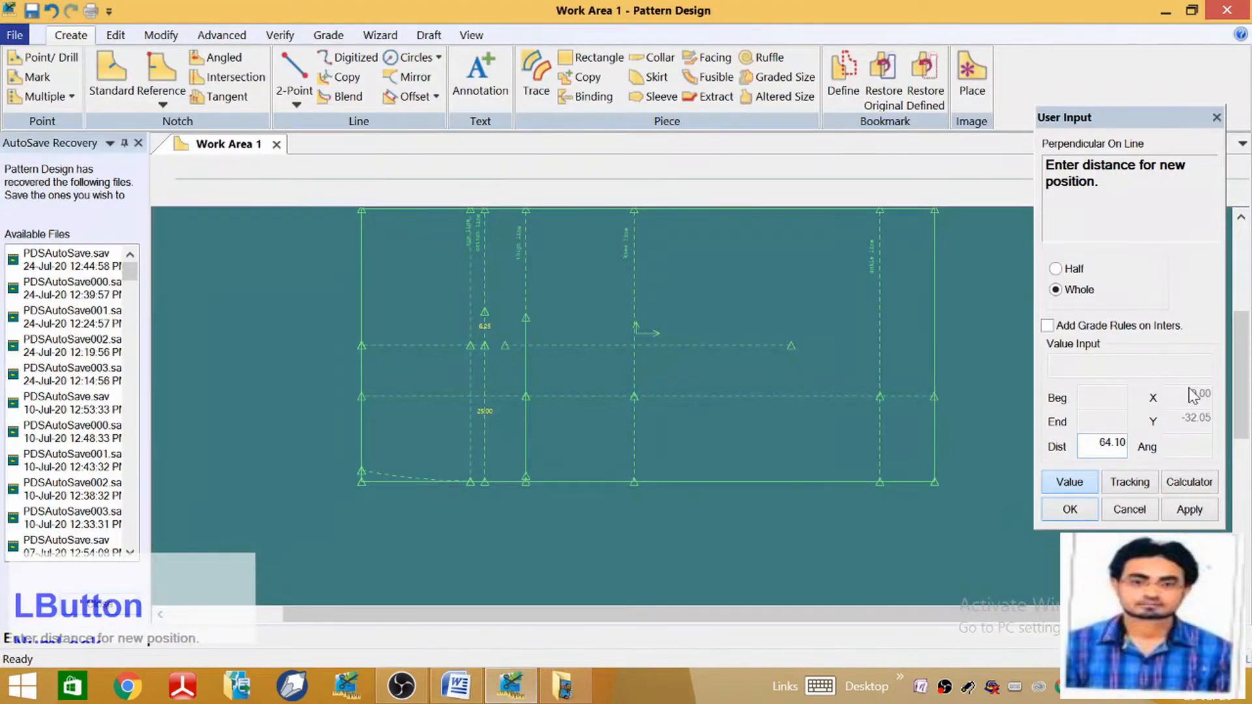
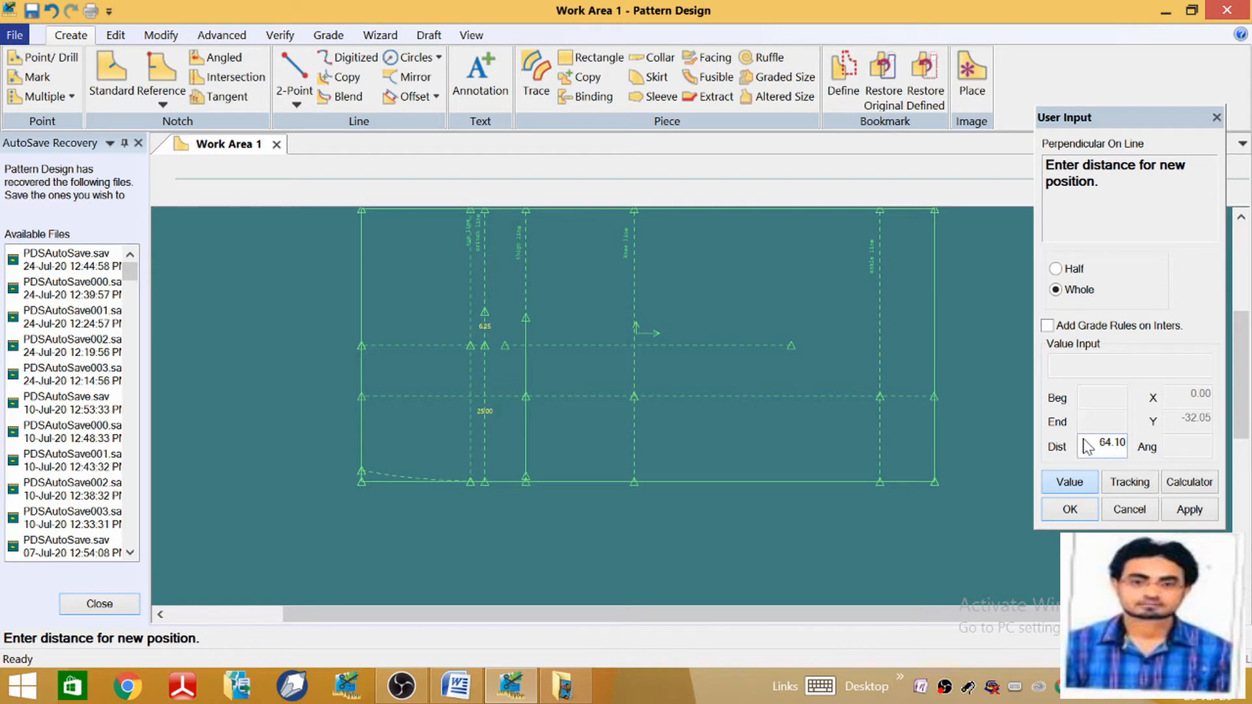
pyautogui.moveTo(1088, 448); pyautogui.dragTo(1164, 449)
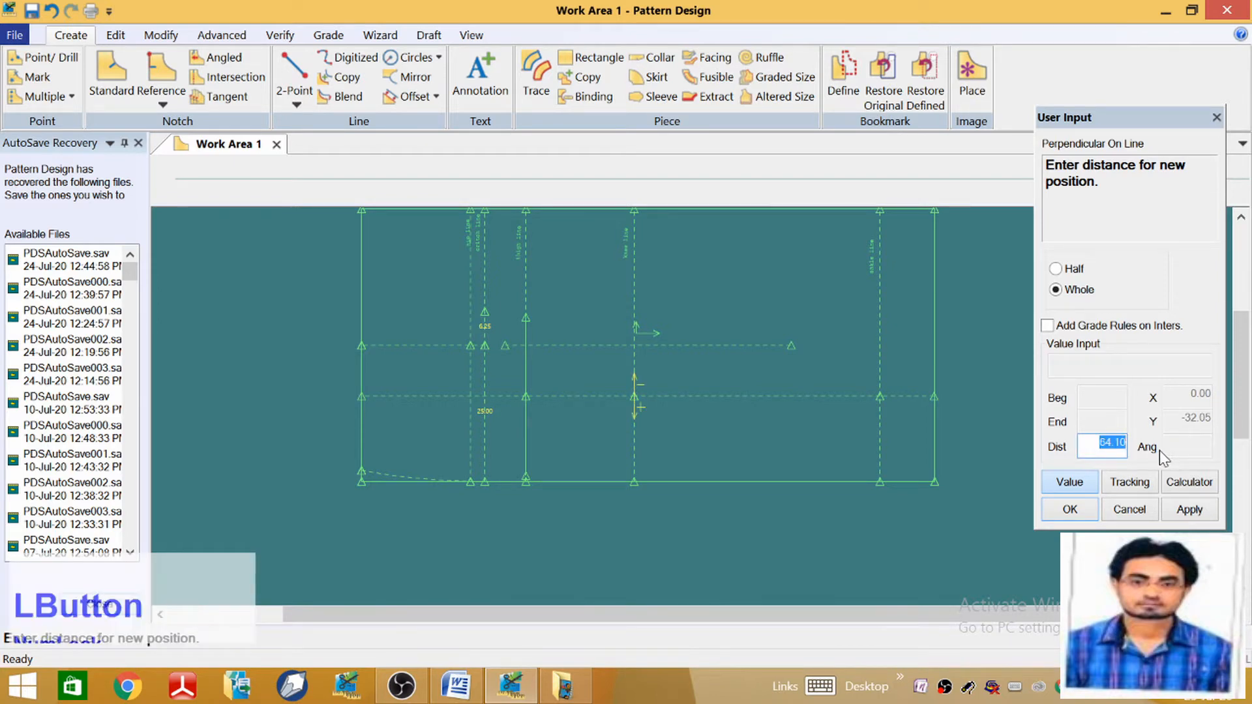
pyautogui.write('21')
pyautogui.press('Return')
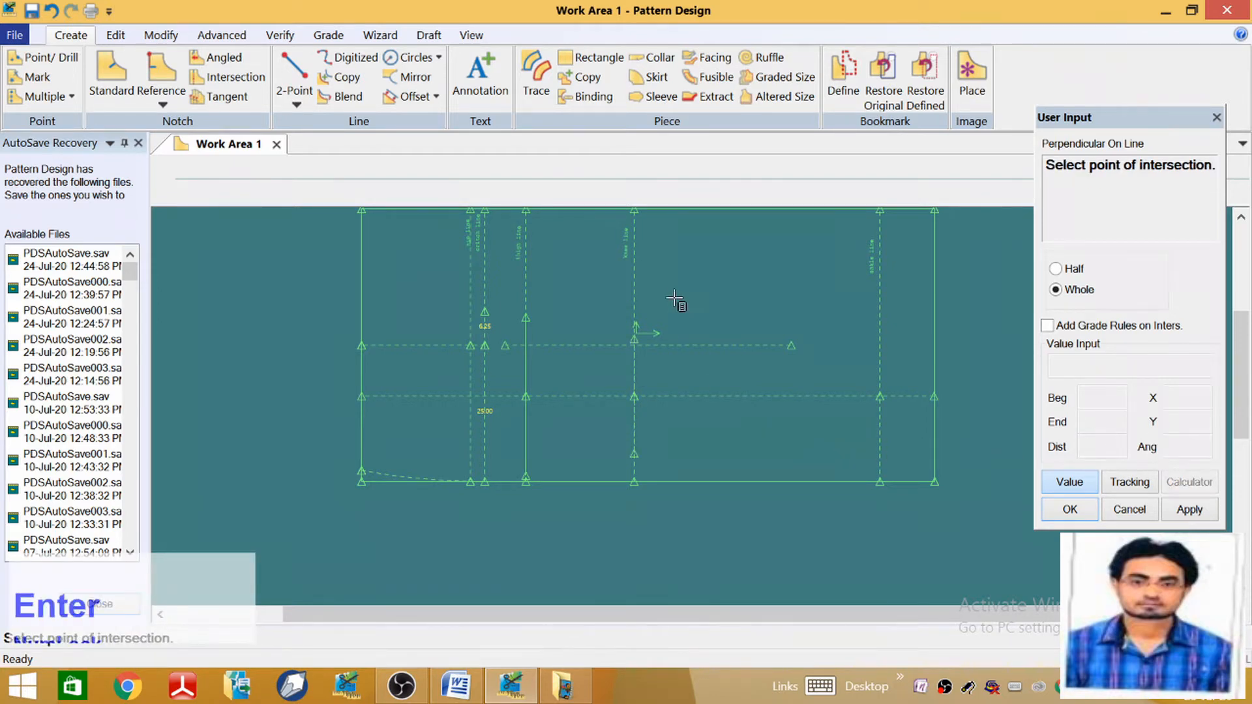
# Draw a whole 18 cm perpendicular centred on the crease line's split point at the ankle line, the chart's half hem width, and finish the command
pyautogui.click(874, 399)
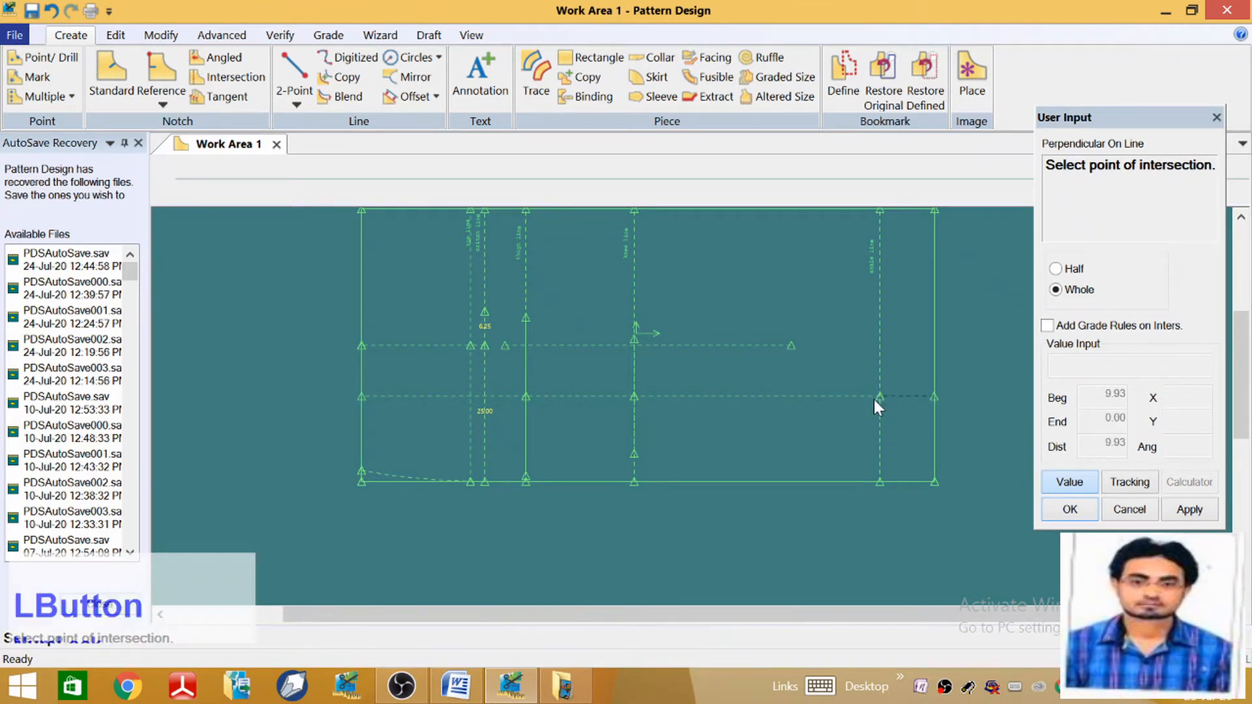
pyautogui.moveTo(465, 684)
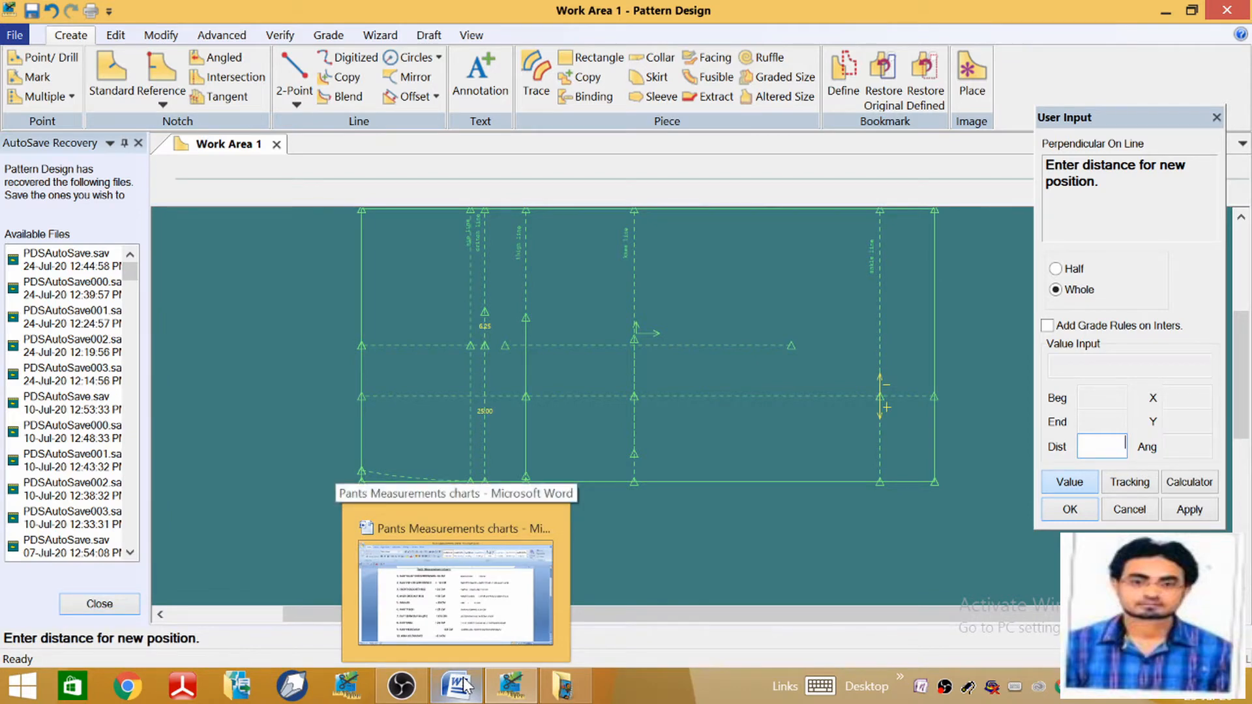
pyautogui.click(465, 685)
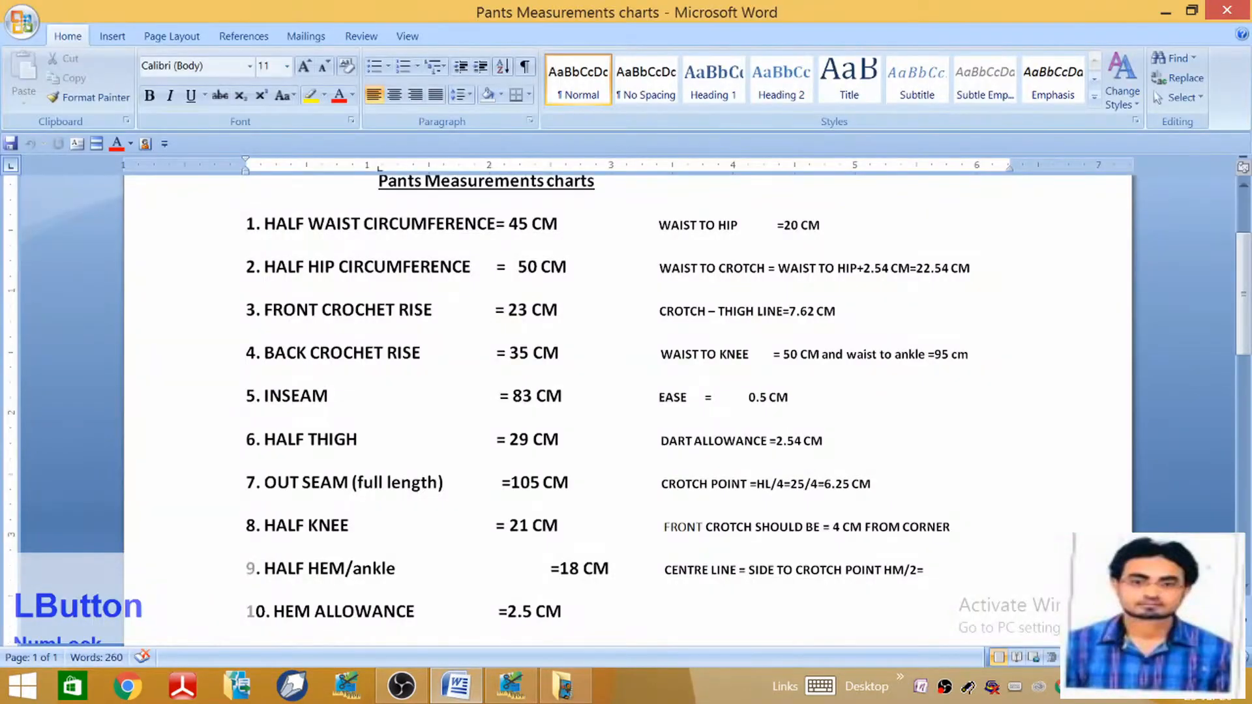
pyautogui.click(510, 685)
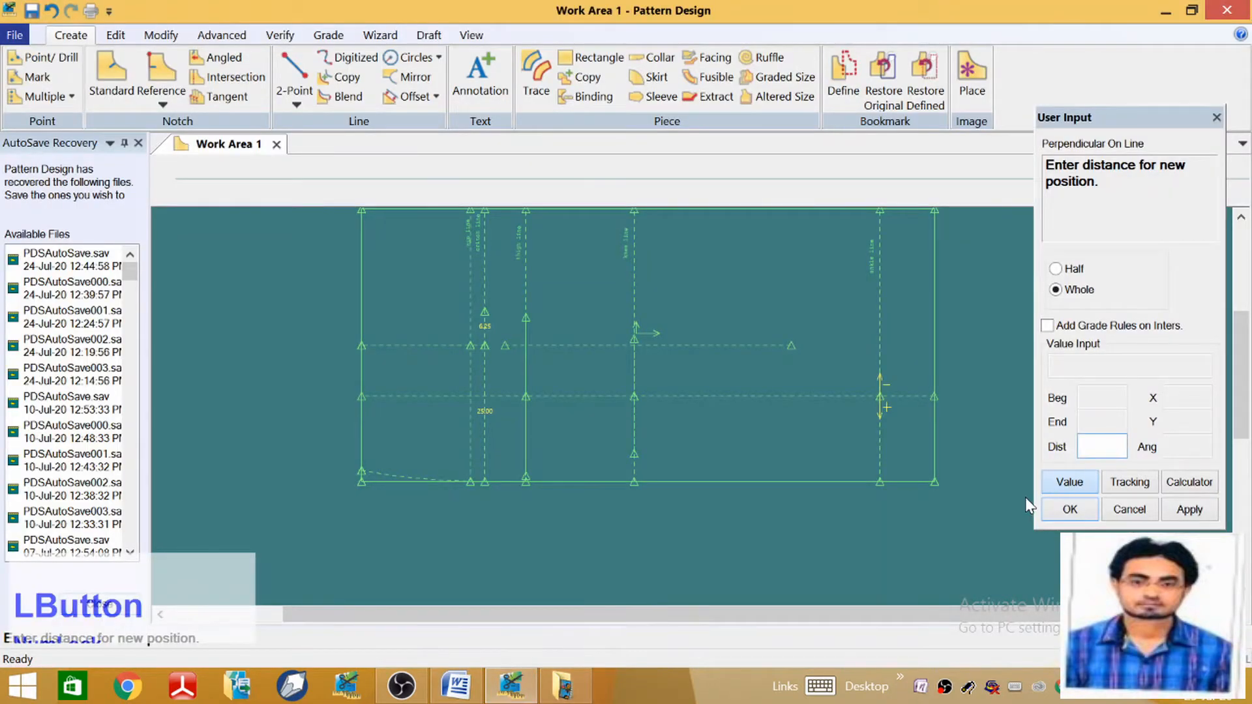
pyautogui.write('18')
pyautogui.press('Return')
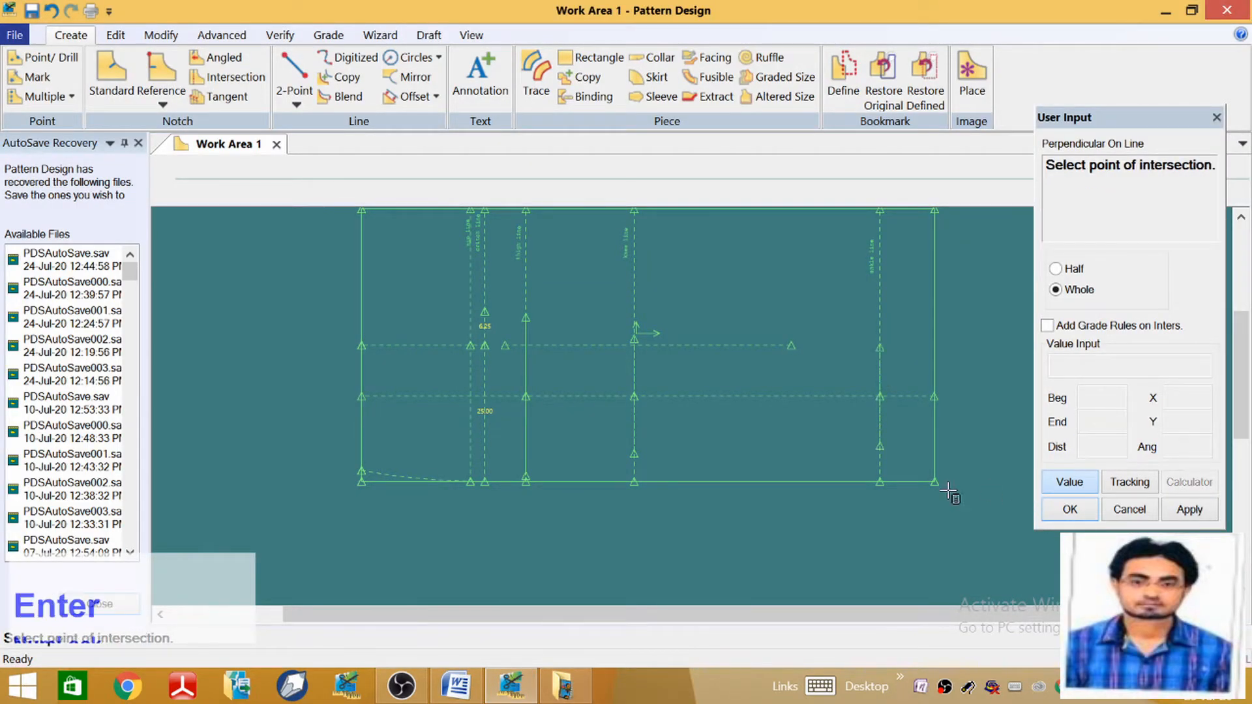
pyautogui.rightClick(712, 392)
pyautogui.click(712, 392)
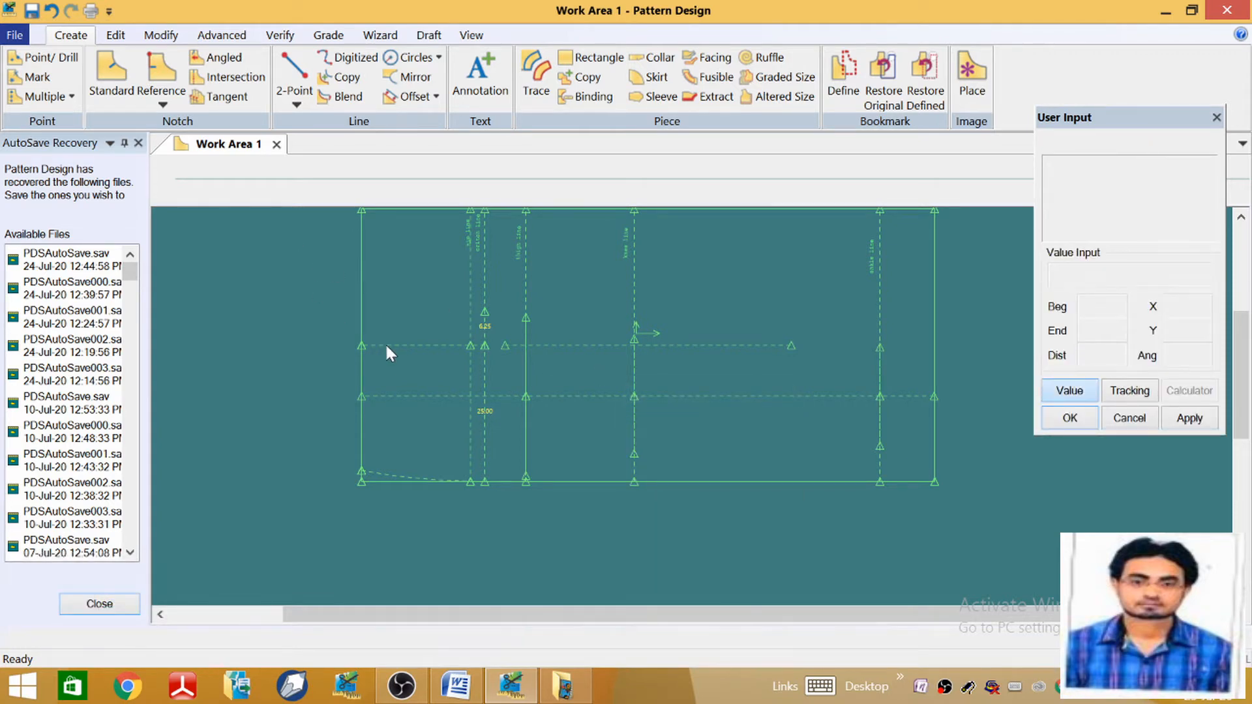
# Draw a freehand 2-Point line about 7.83 cm long from the front crotch corner, running diagonally outward toward the waist
pyautogui.scroll(-3, 526, 333)
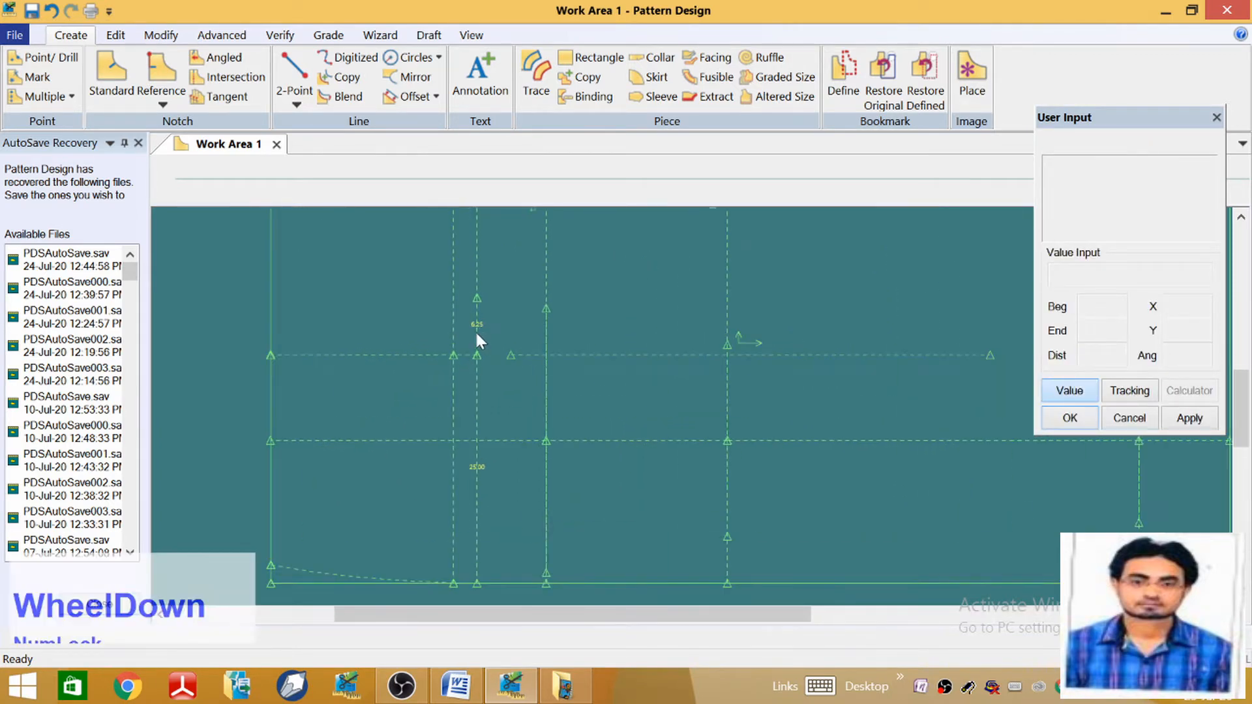
pyautogui.click(294, 71)
pyautogui.click(475, 363)
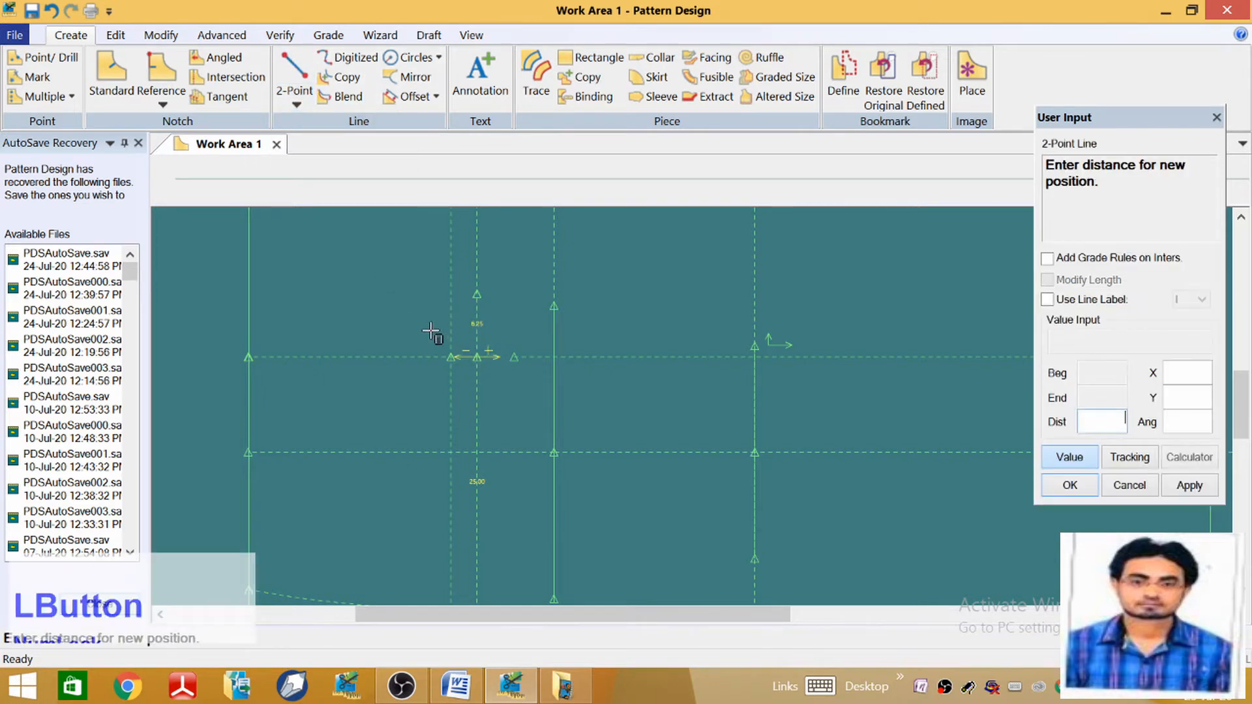
pyautogui.click(1077, 458)
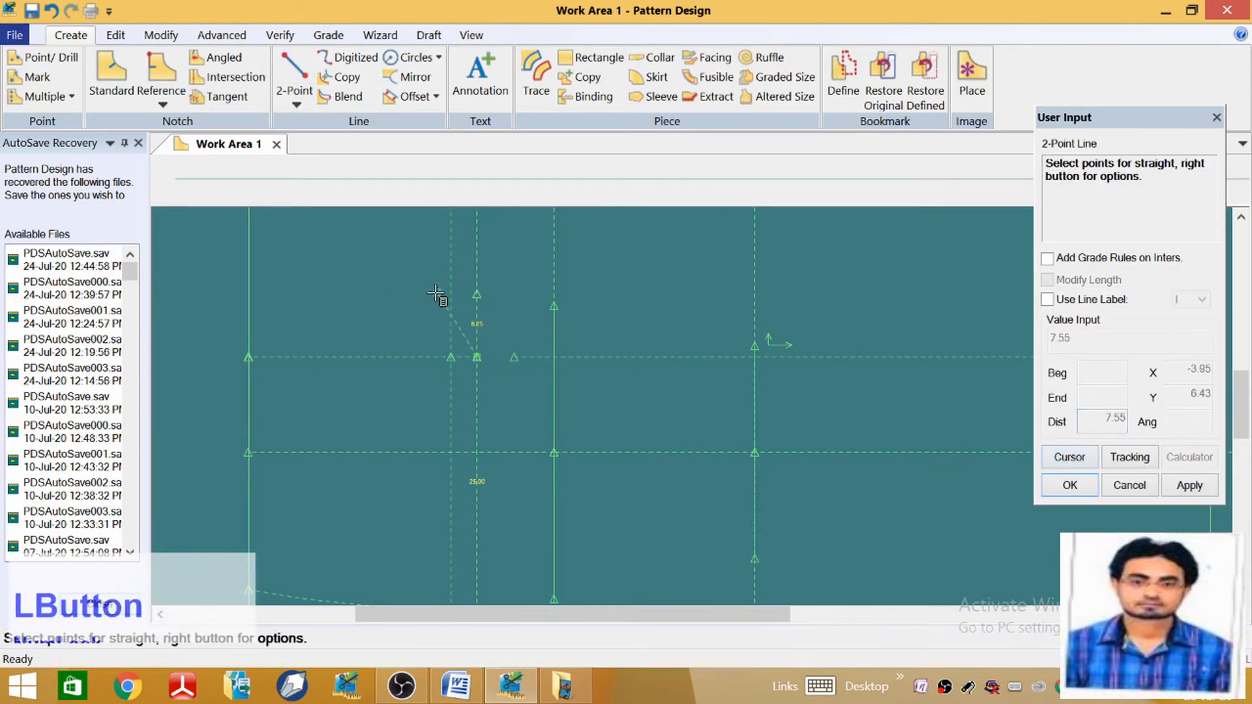
pyautogui.click(416, 307)
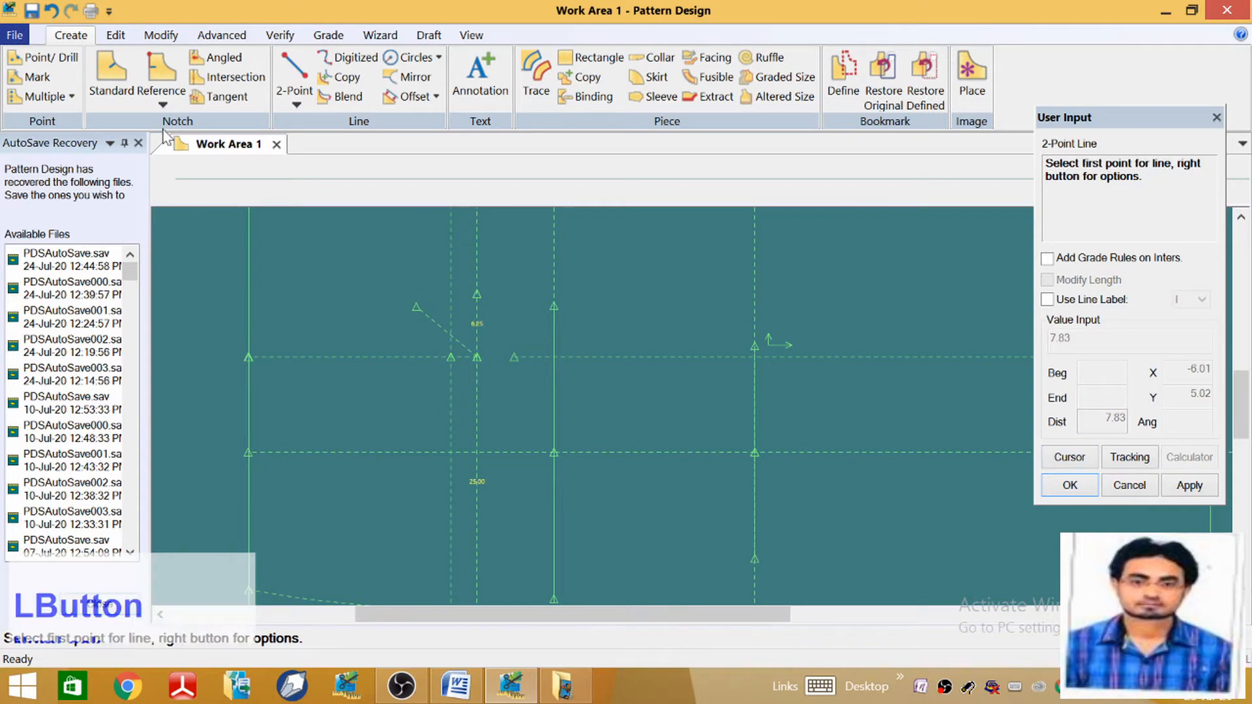
# Check the front crotch allowance in the measurement chart and move the diagonal line's free end along the line to 4 cm from the corner
pyautogui.click(457, 686)
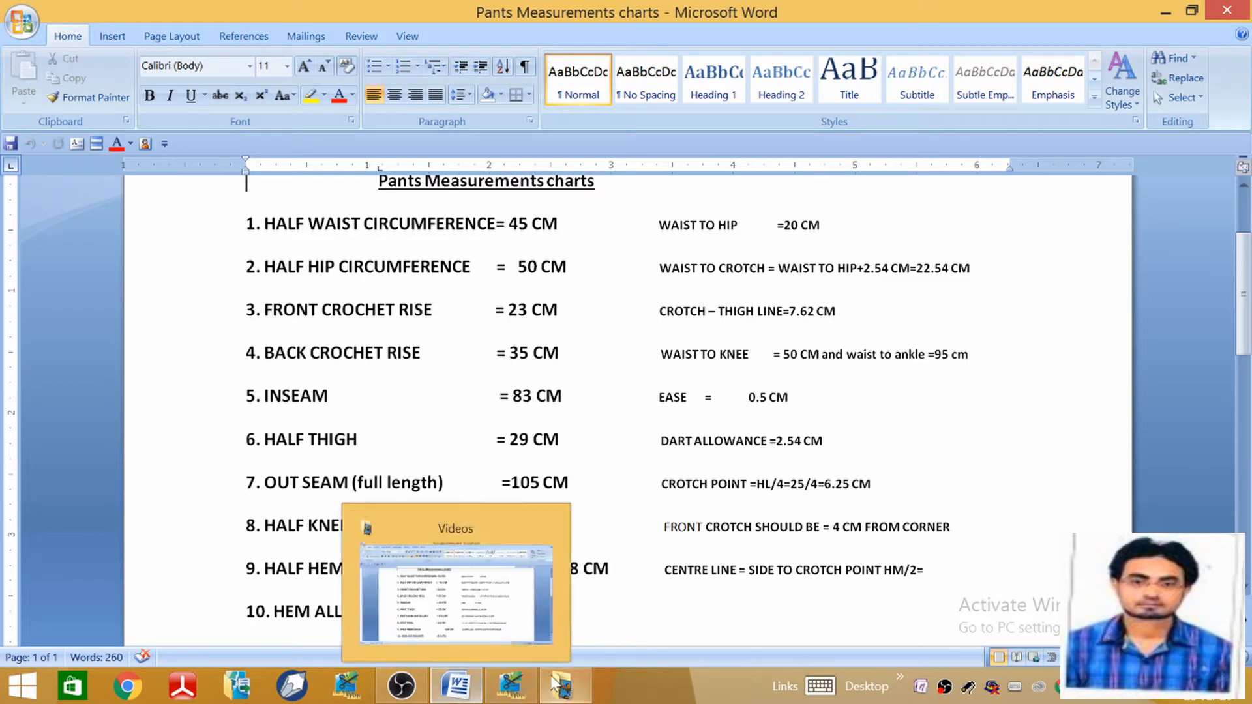
pyautogui.moveTo(509, 689)
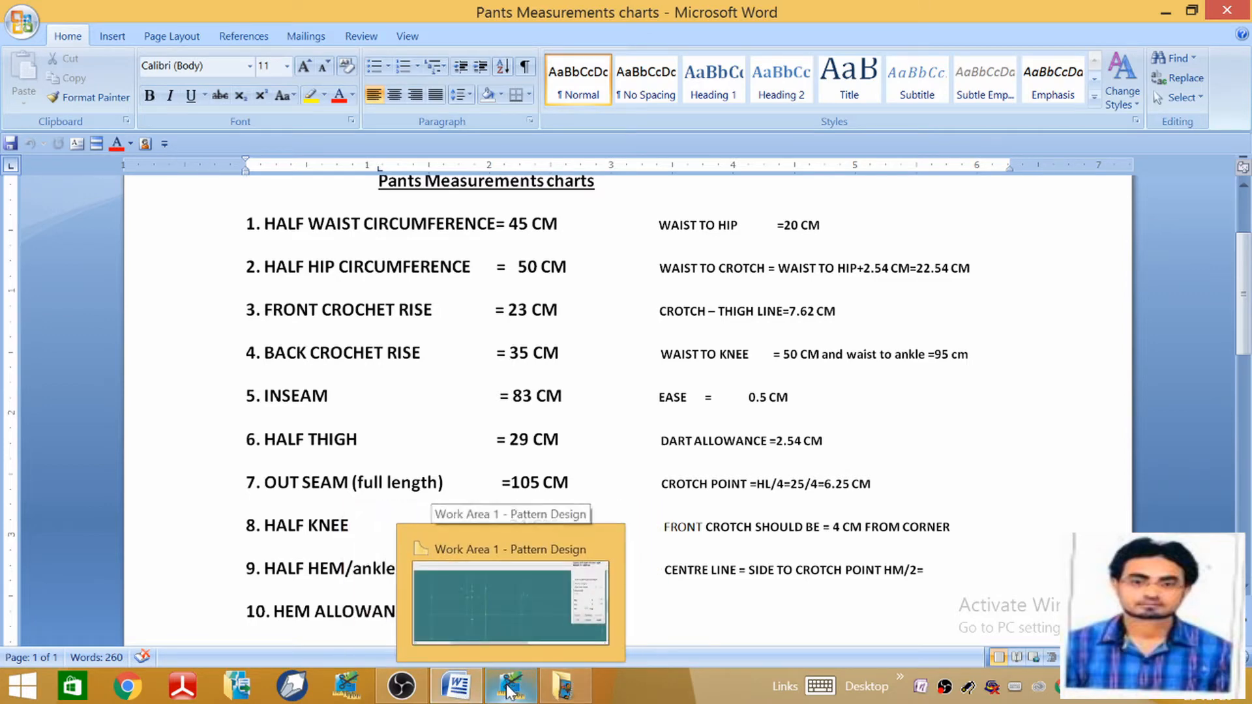
pyautogui.click(510, 686)
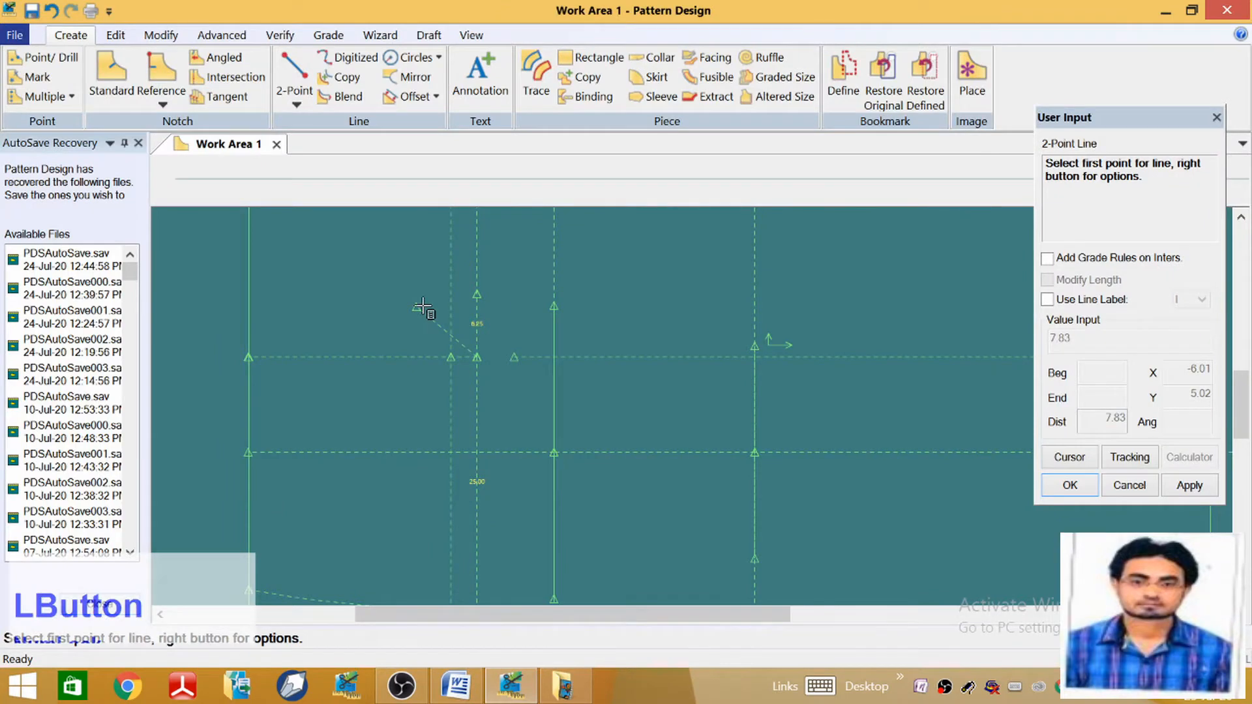
pyautogui.click(161, 35)
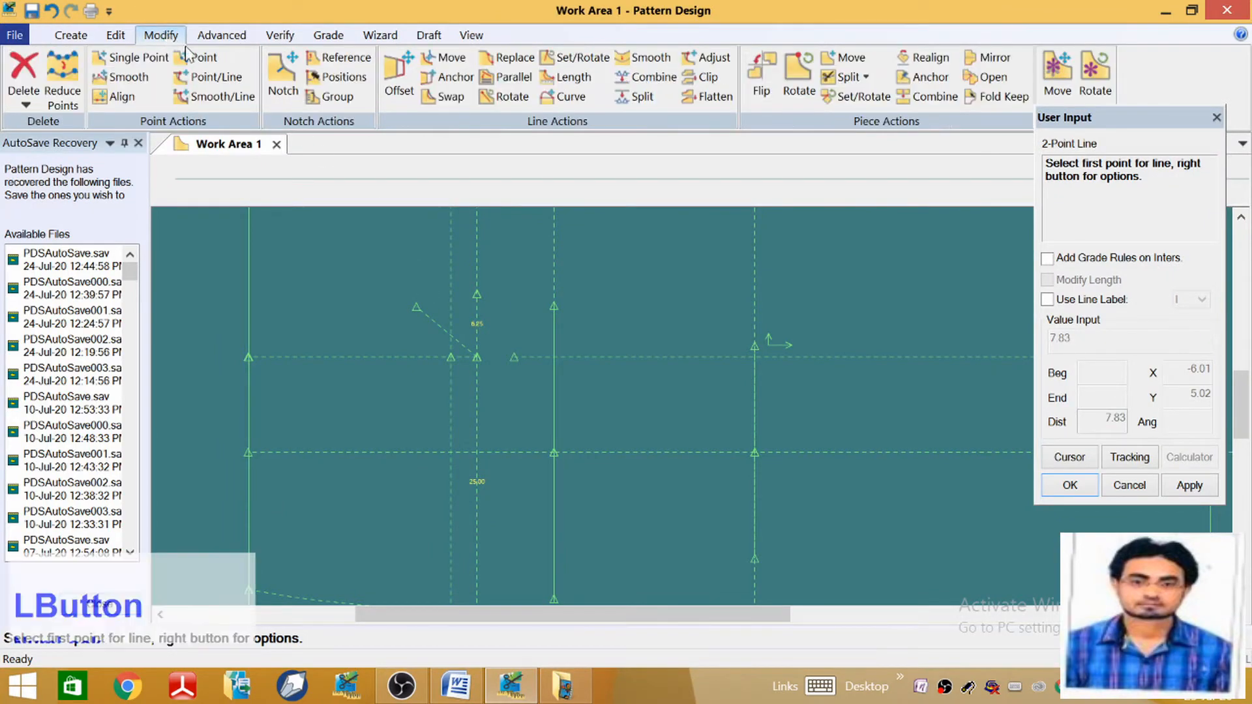
pyautogui.click(221, 95)
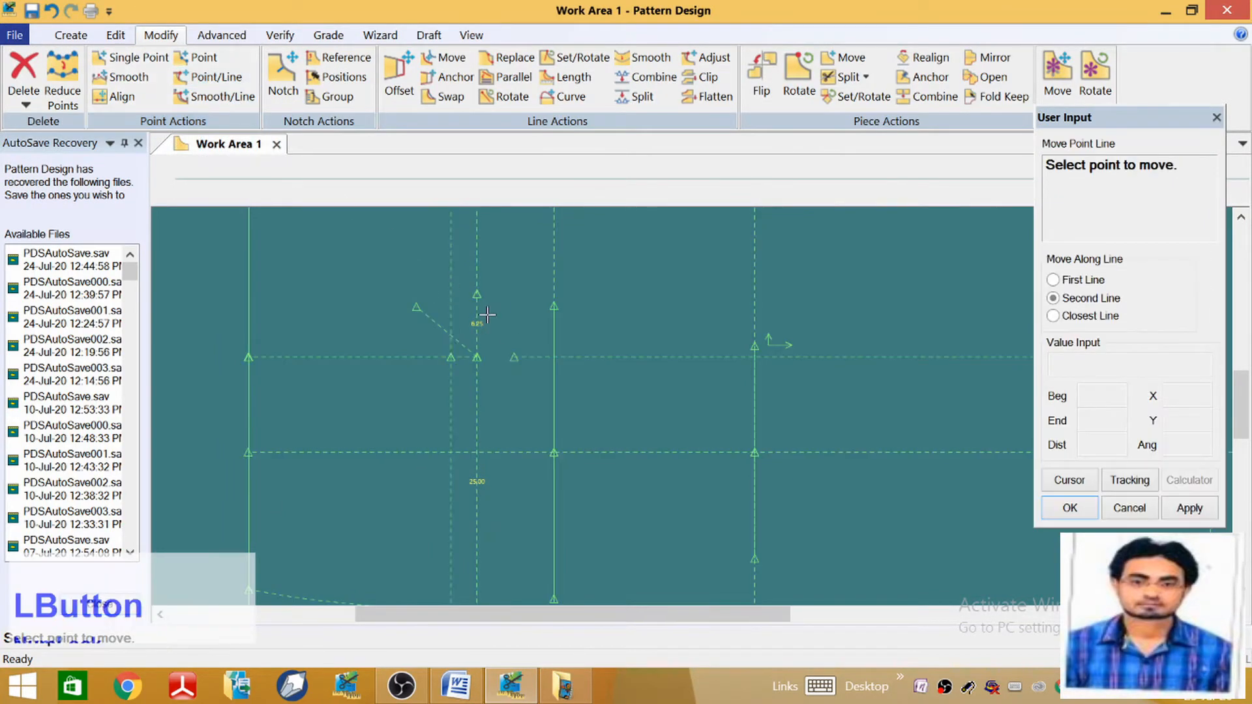
pyautogui.click(418, 311)
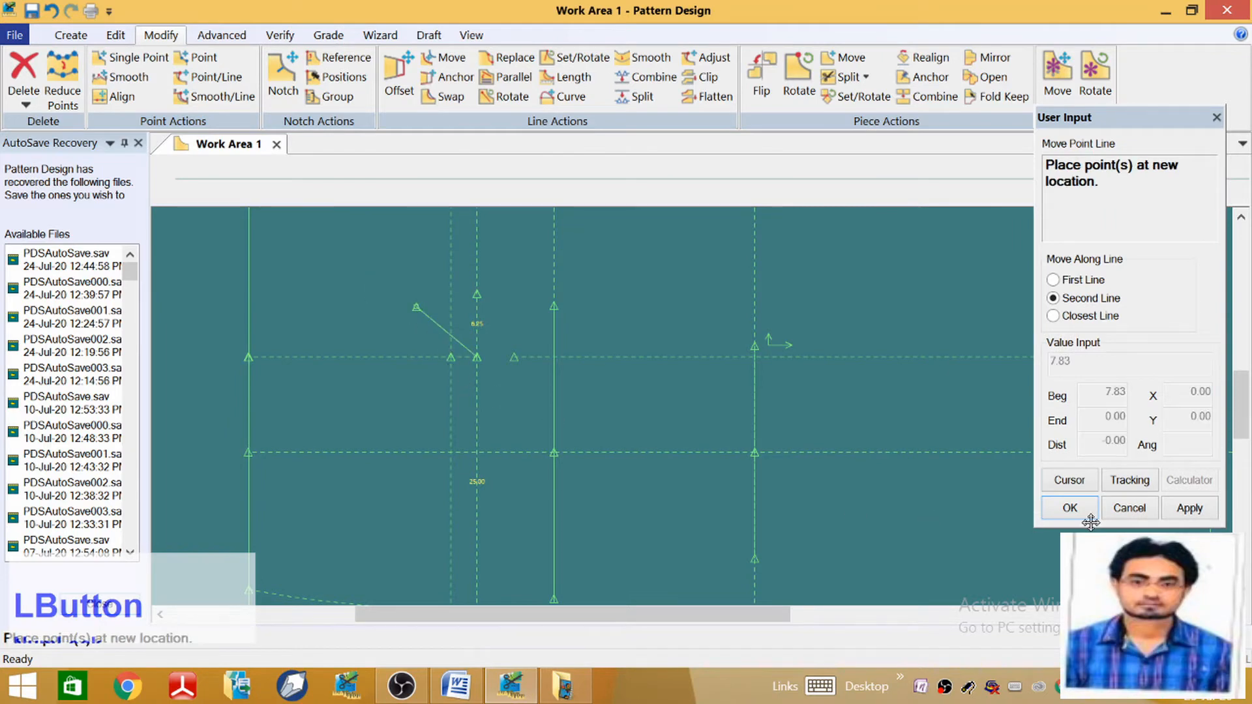
pyautogui.click(1072, 481)
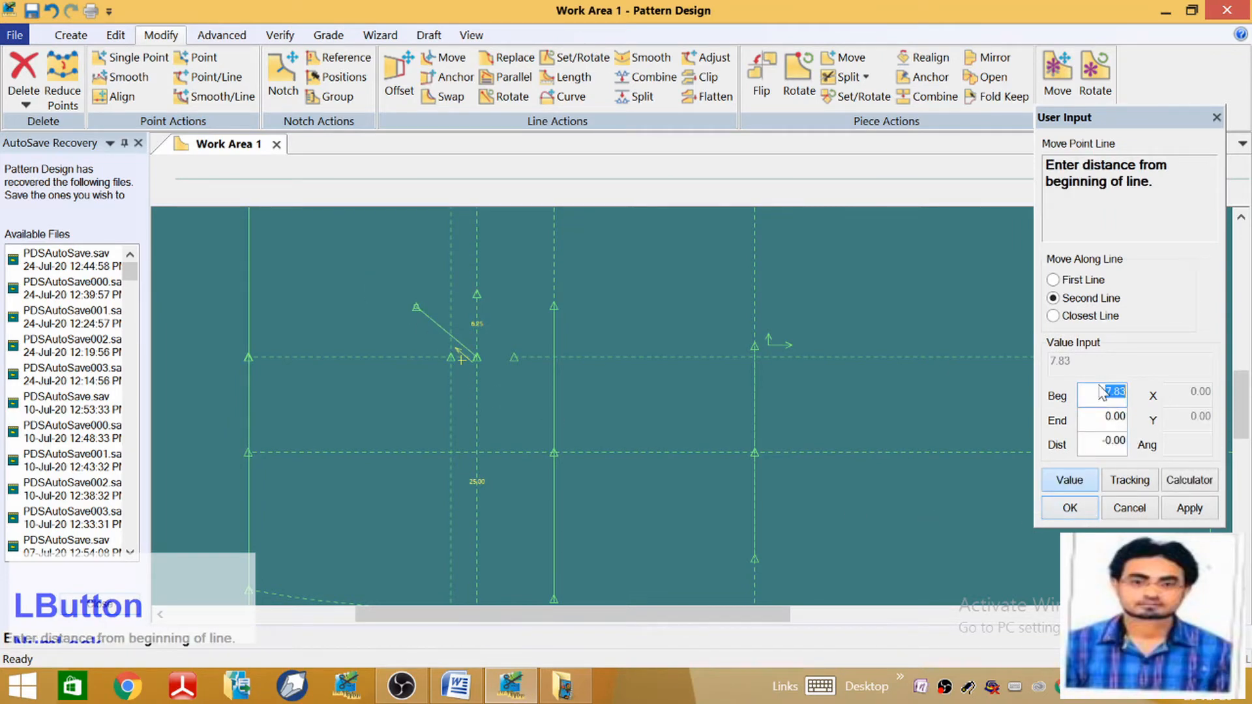
pyautogui.write('4')
pyautogui.press('Return')
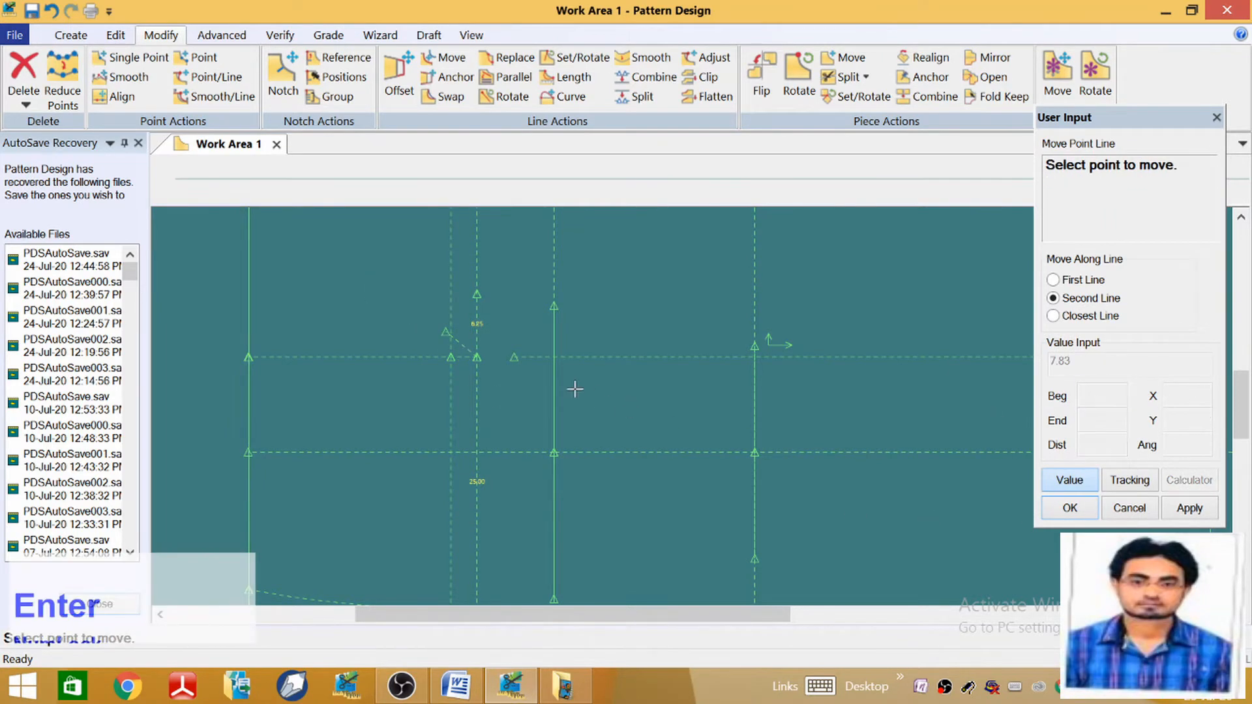
pyautogui.click(70, 35)
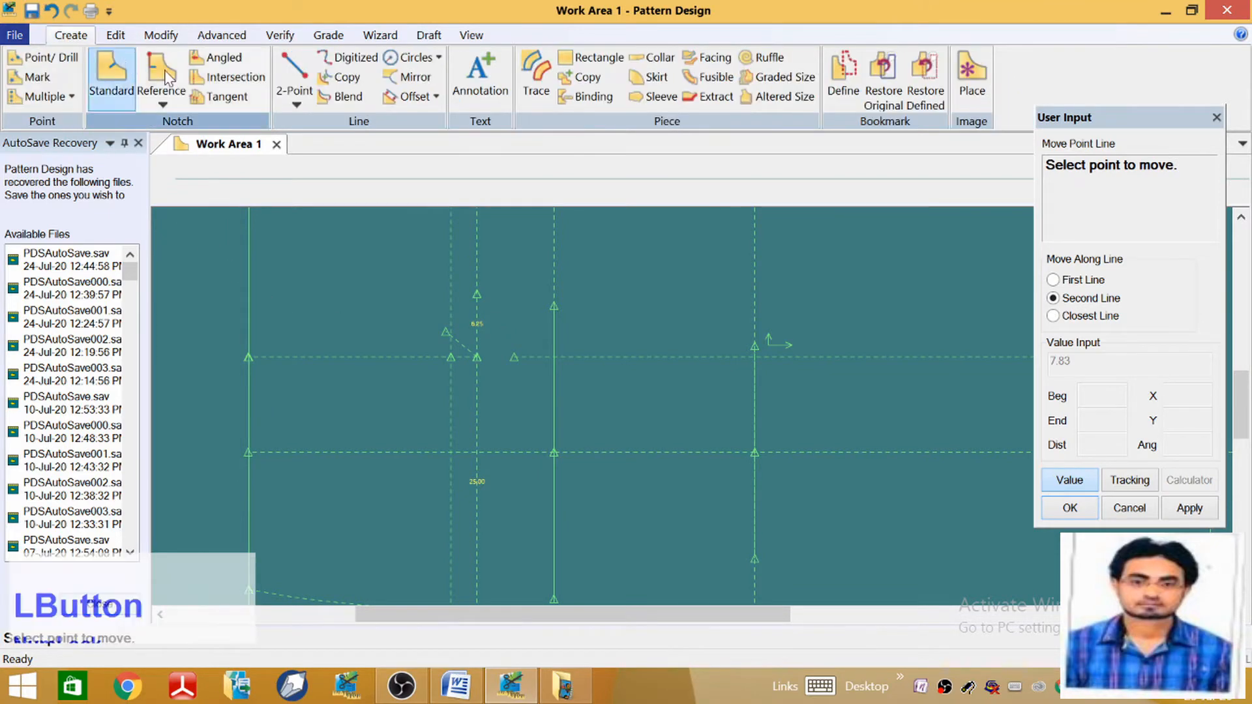
pyautogui.click(296, 106)
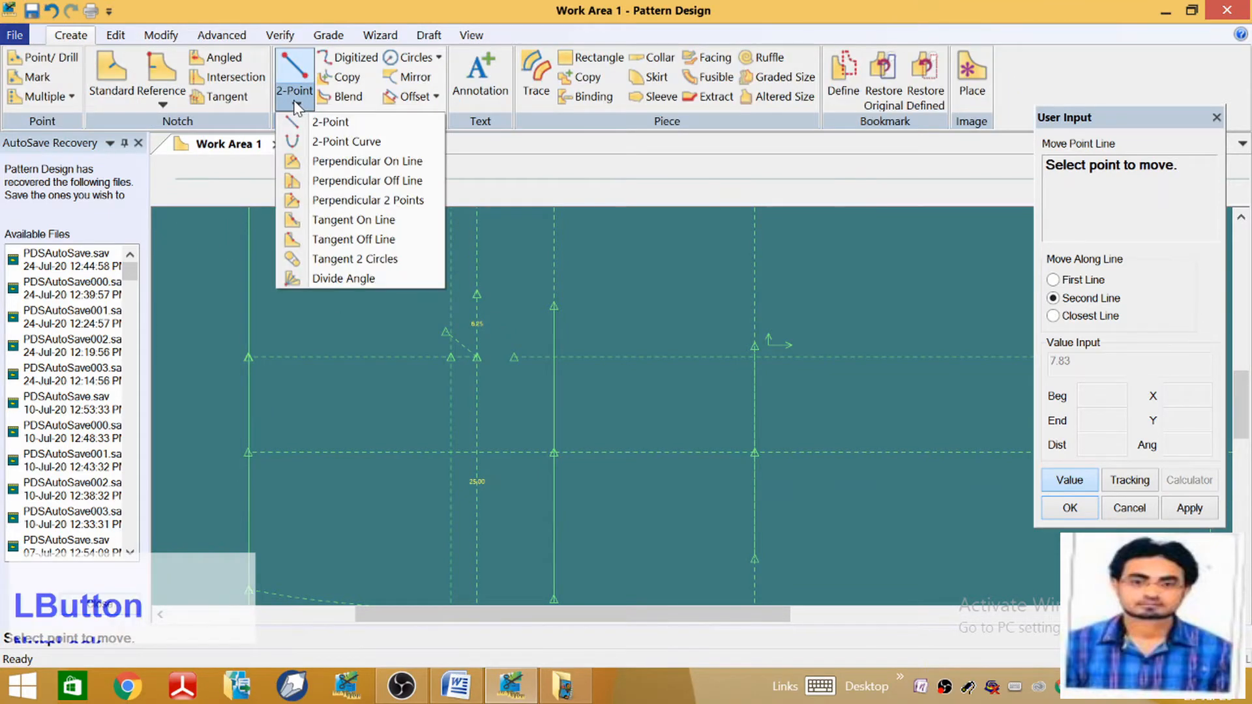
pyautogui.click(345, 141)
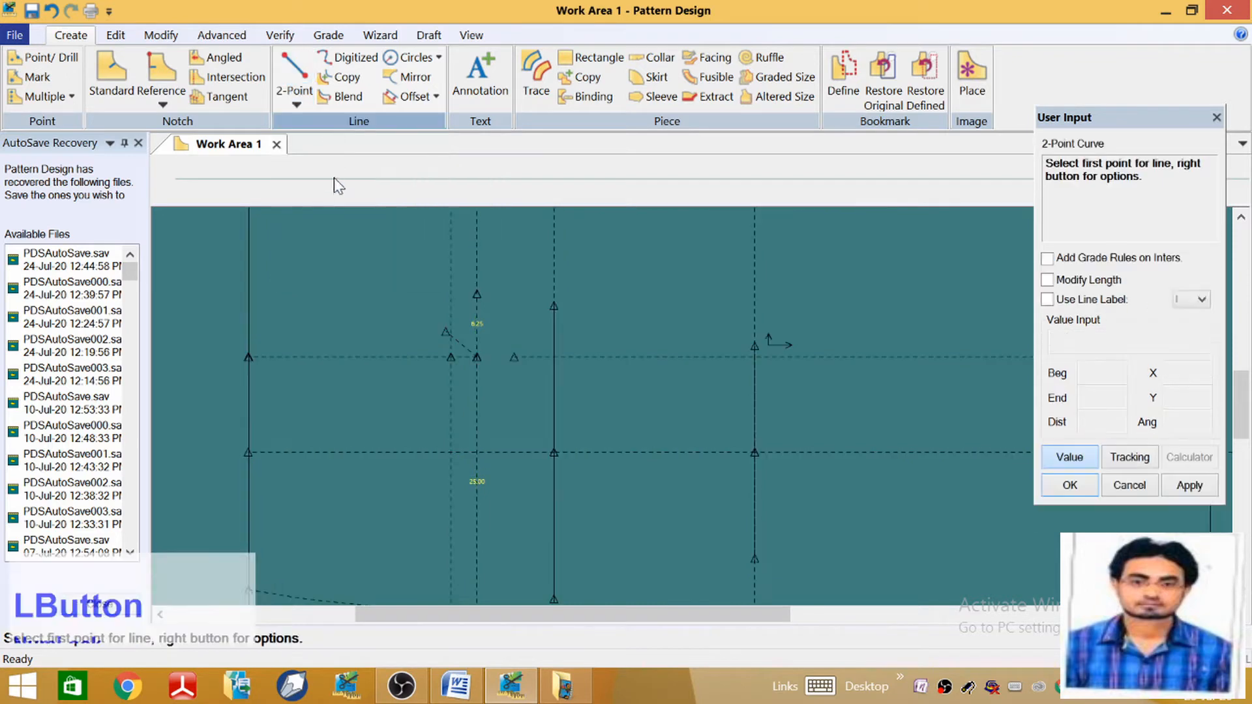
pyautogui.click(477, 295)
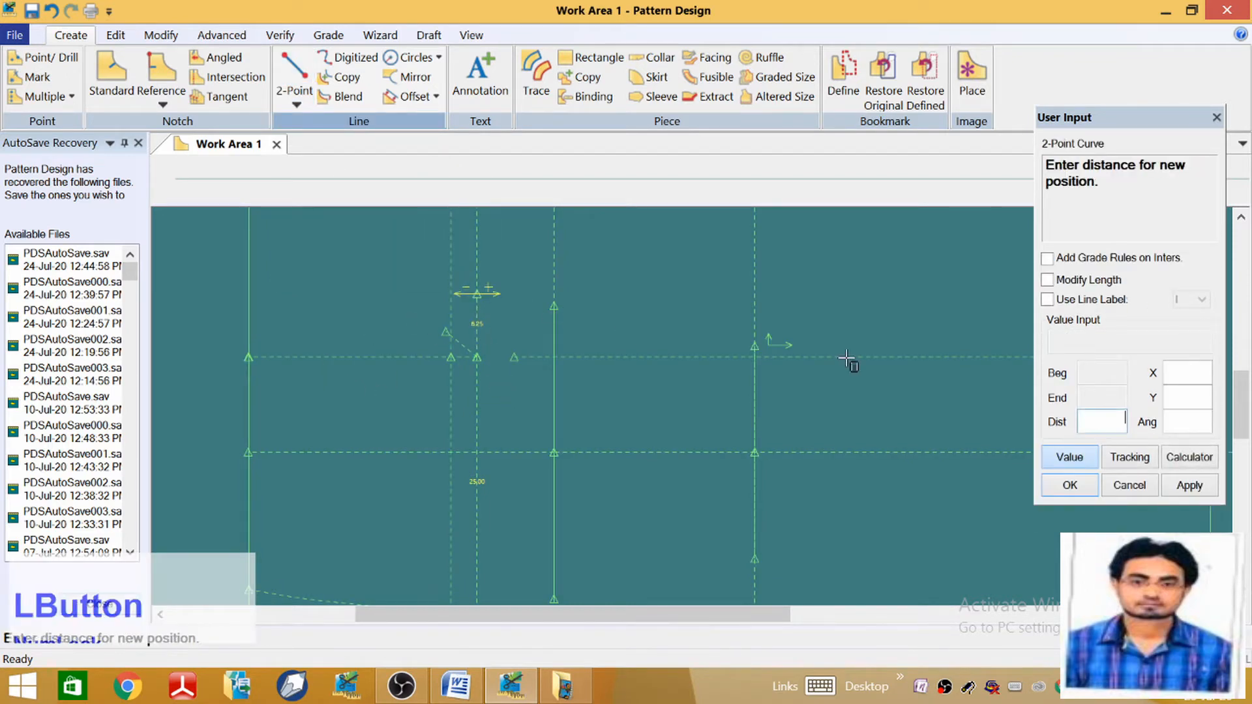
pyautogui.click(1070, 457)
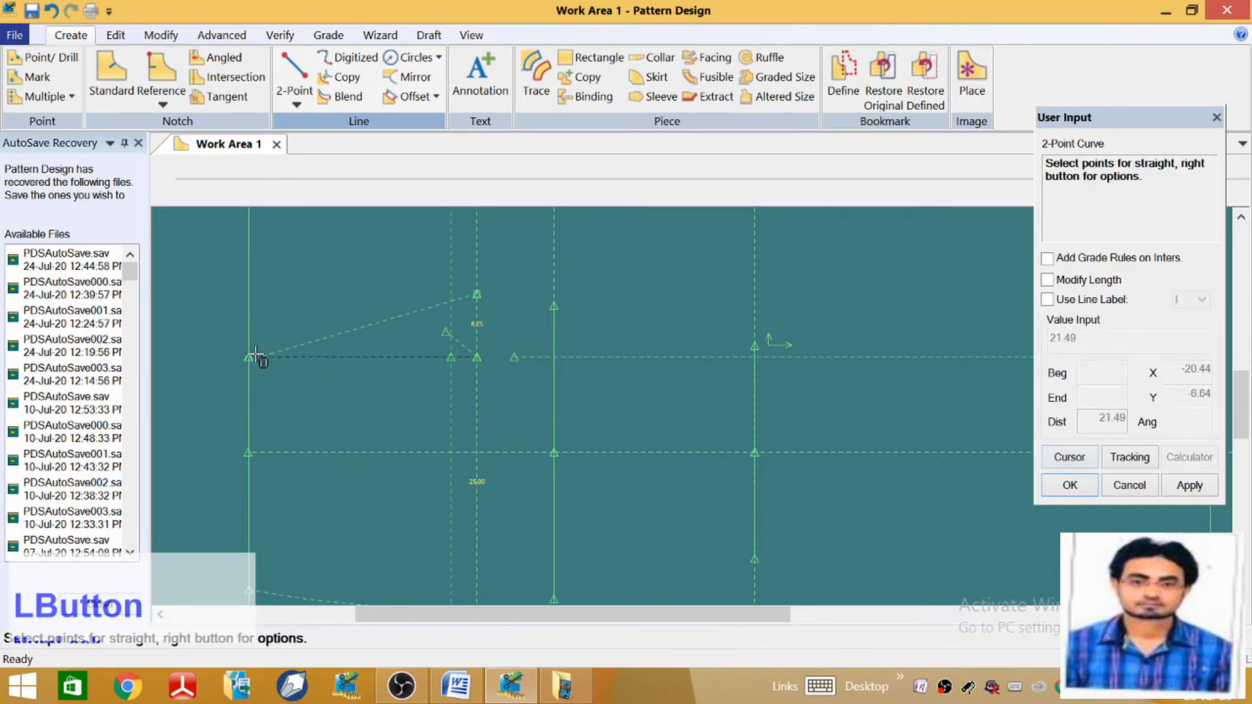
pyautogui.click(236, 353)
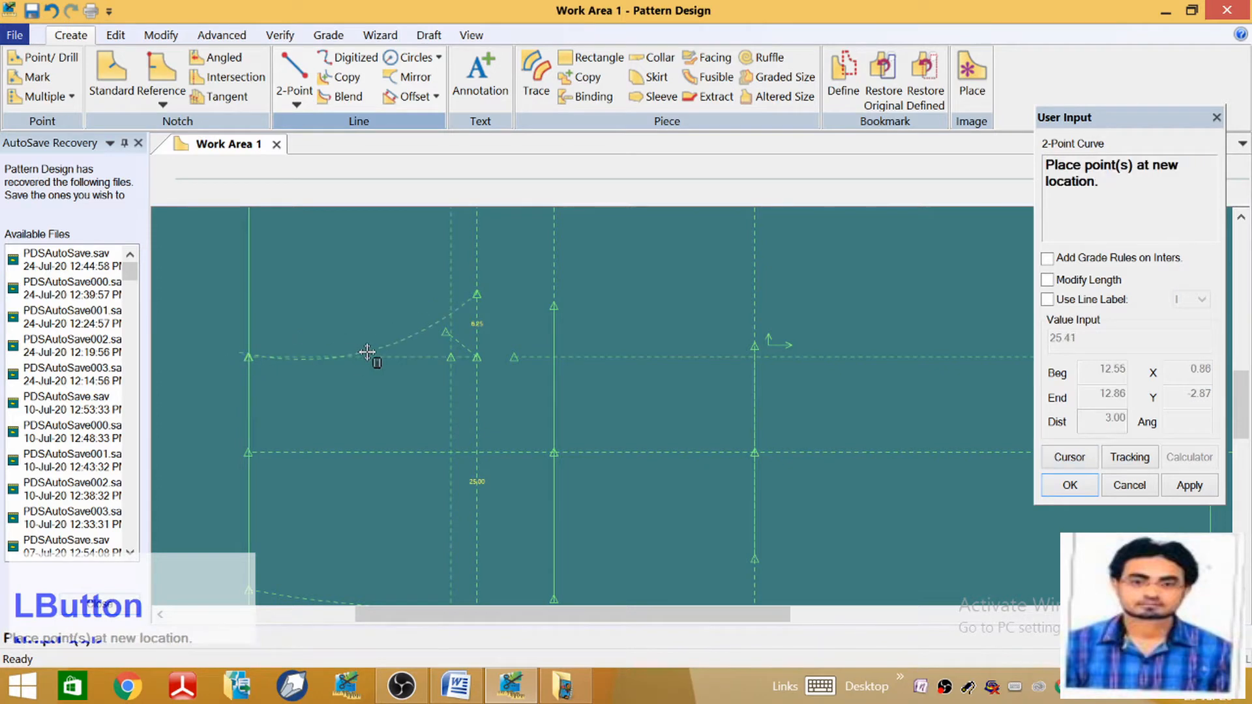
pyautogui.rightClick(364, 323)
pyautogui.click(326, 321)
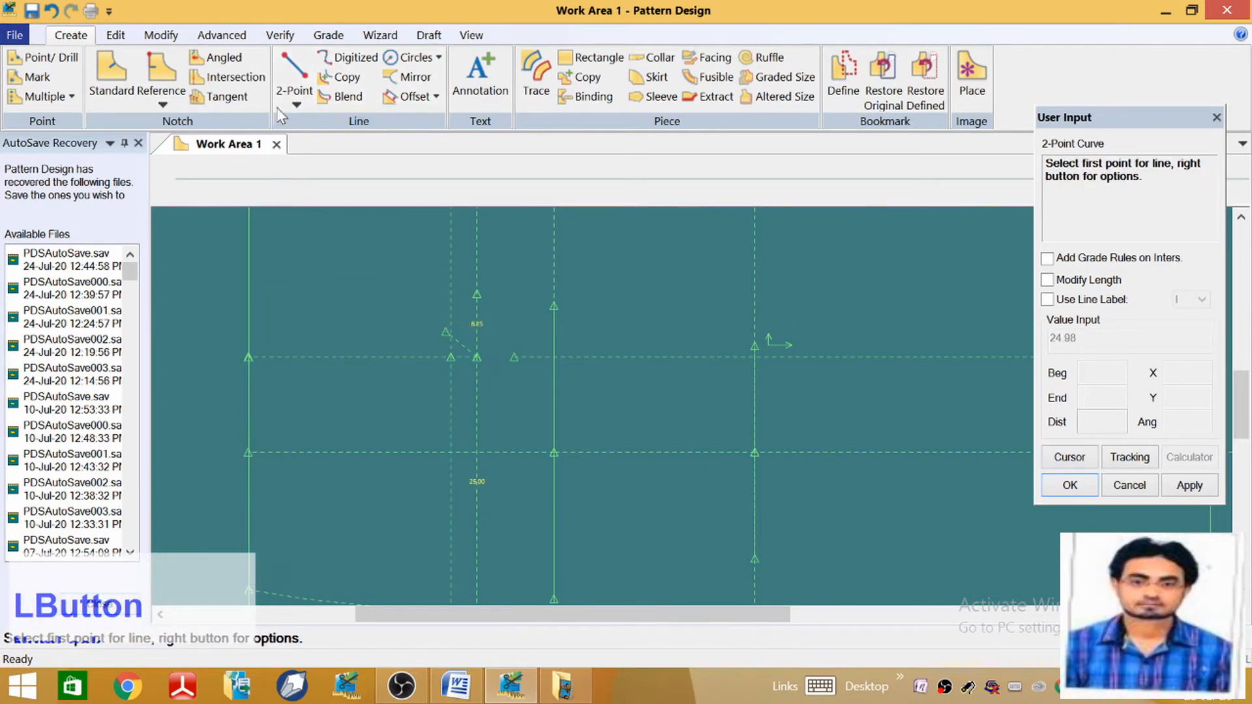
# Draw a 2-Point Curve about 24.96 cm long from the front crotch extension tip to the waist line, bowed through the 4 cm diagonal's end
pyautogui.click(296, 98)
pyautogui.click(347, 140)
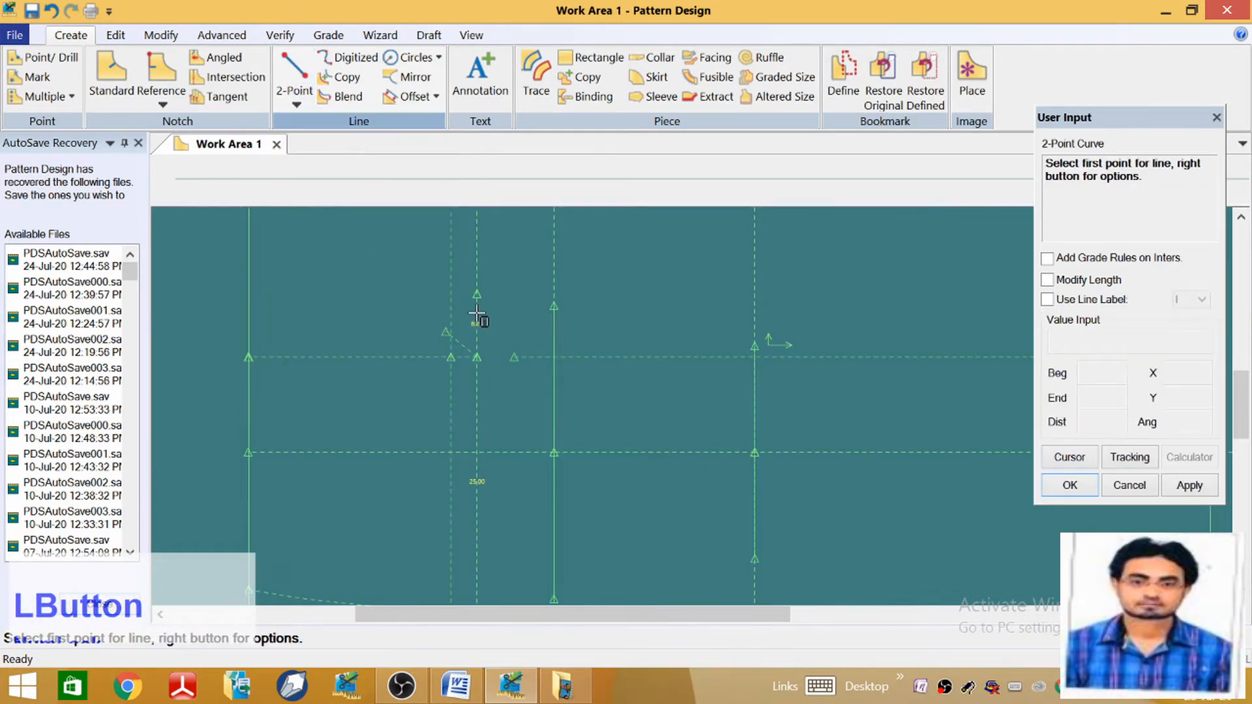
pyautogui.click(477, 294)
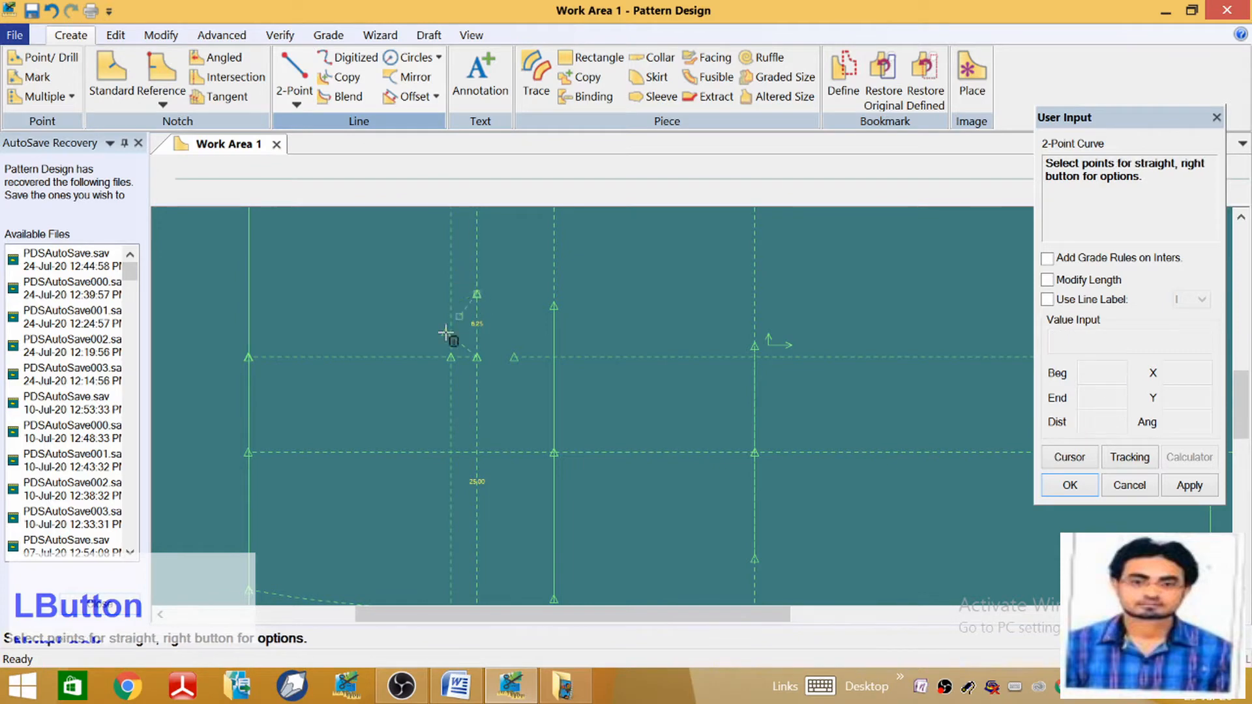
pyautogui.click(248, 357)
pyautogui.scroll(-2, 408, 344)
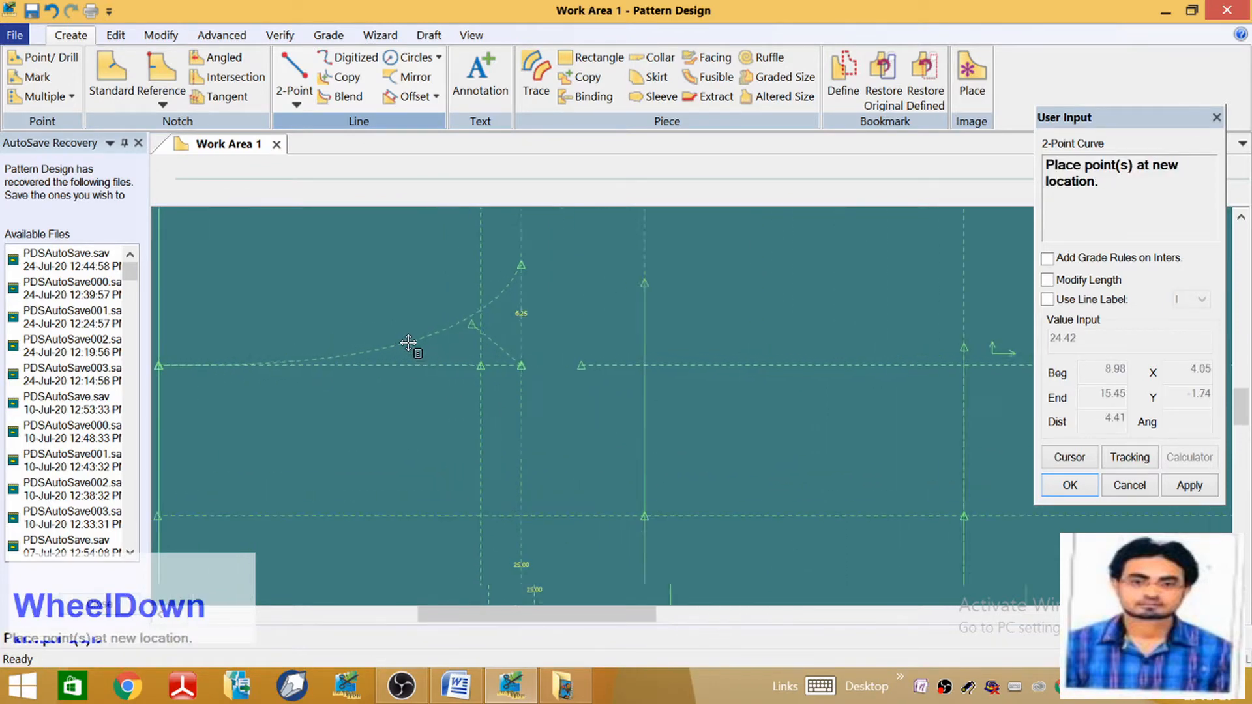
pyautogui.scroll(-1, 408, 344)
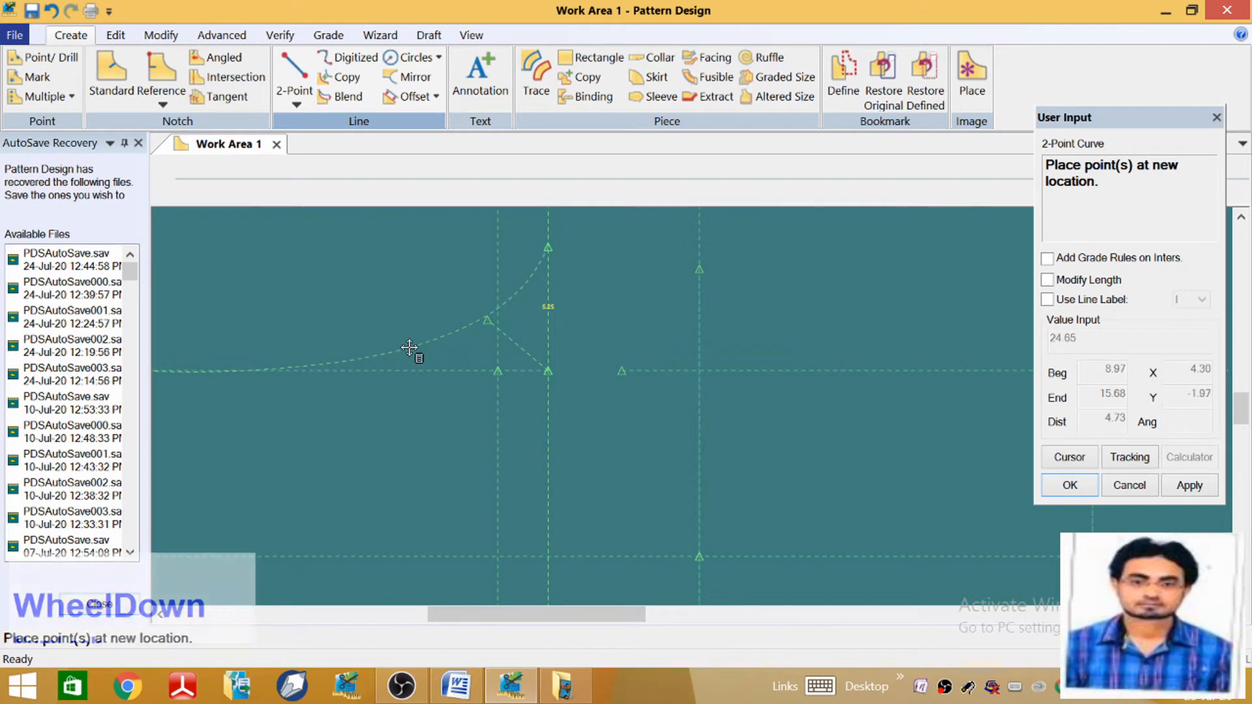
pyautogui.click(421, 351)
pyautogui.scroll(3, 421, 351)
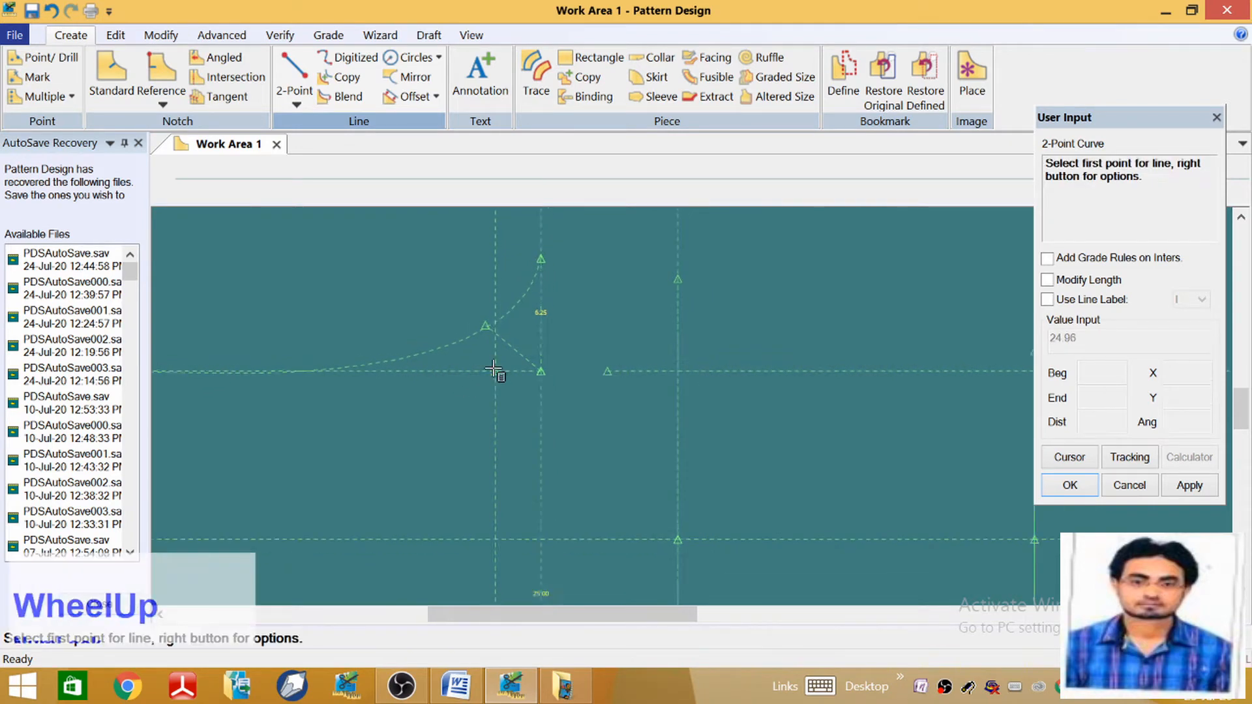
pyautogui.rightClick(305, 357)
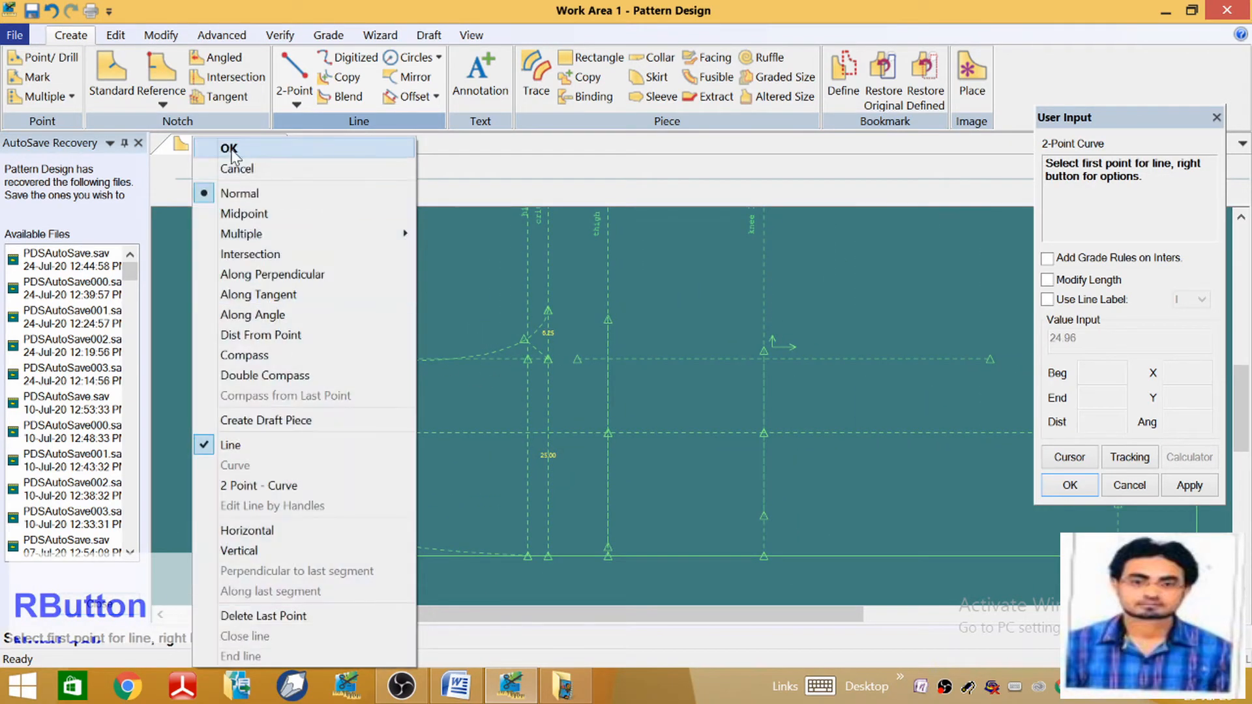
pyautogui.click(229, 148)
pyautogui.scroll(2, 385, 421)
pyautogui.scroll(-2, 562, 404)
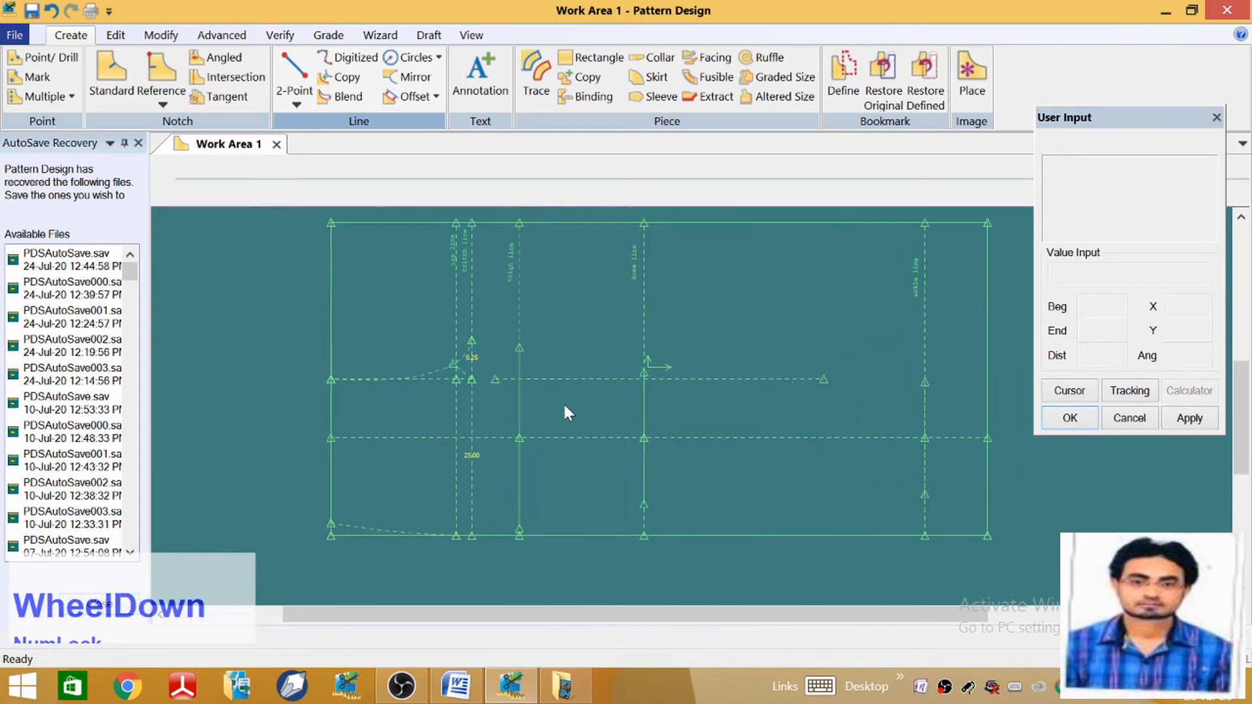
pyautogui.click(295, 95)
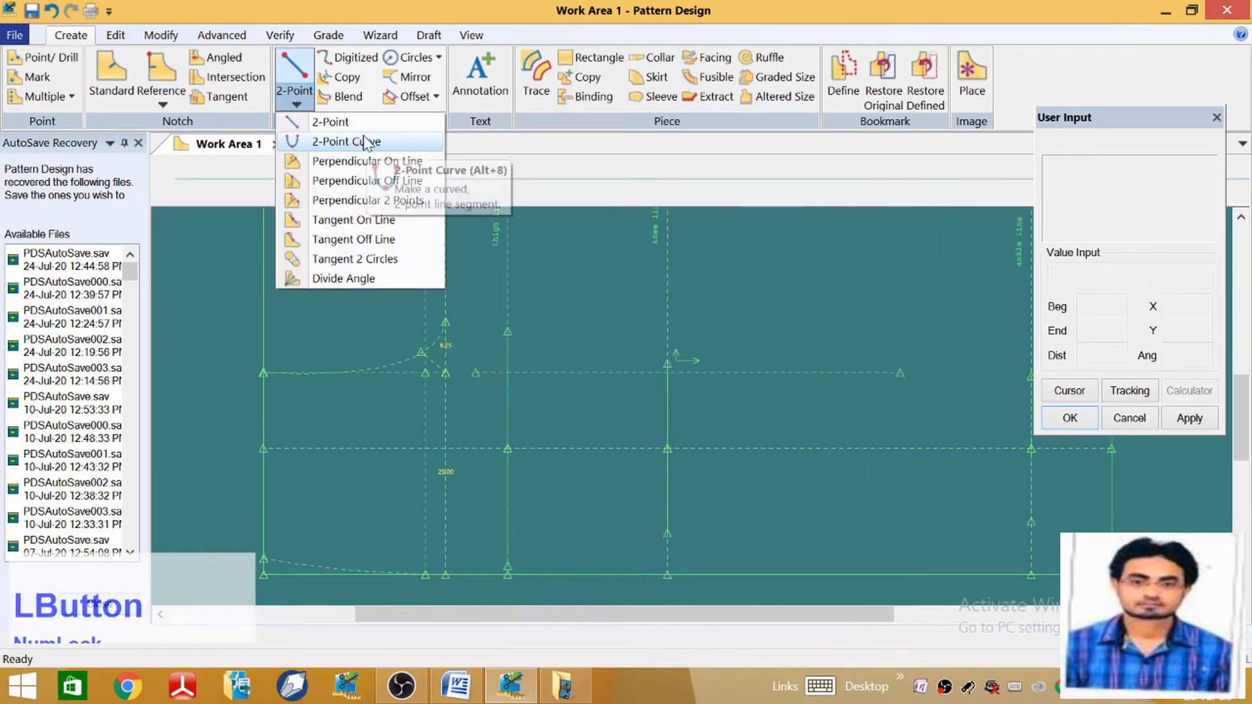
pyautogui.click(346, 139)
pyautogui.scroll(3, 392, 363)
pyautogui.scroll(-2, 432, 347)
pyautogui.scroll(-2, 430, 349)
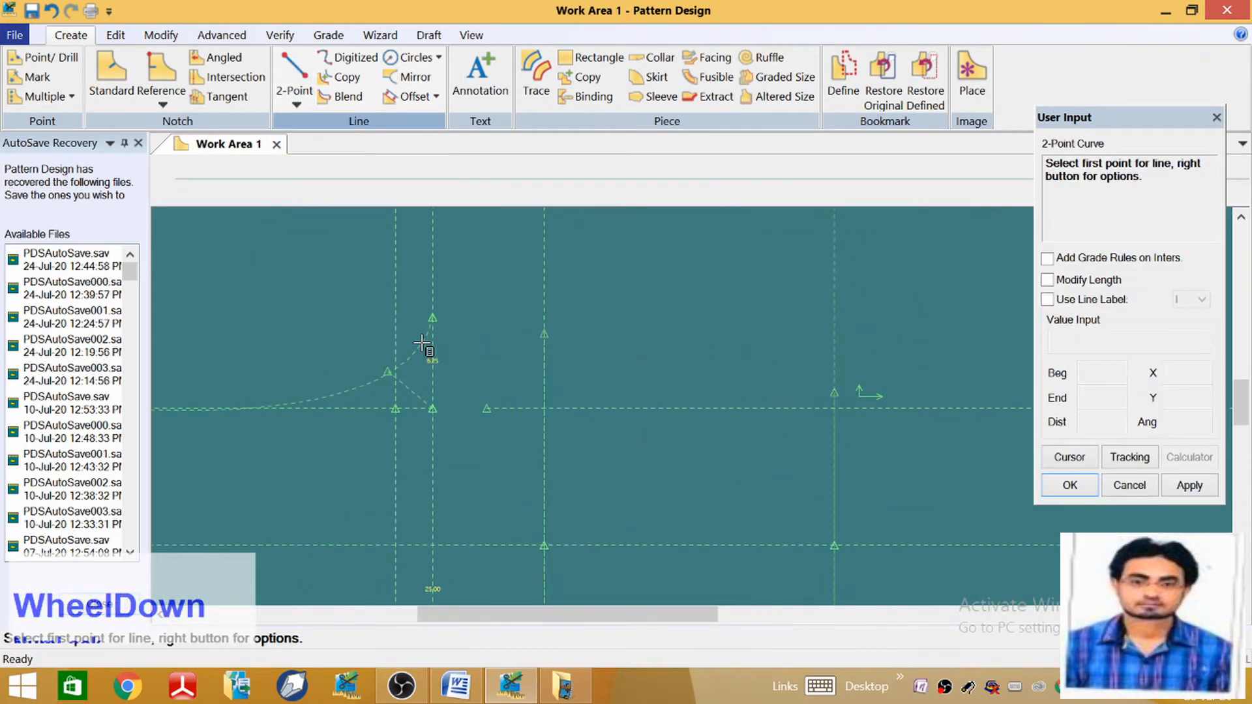
pyautogui.click(433, 319)
pyautogui.scroll(1, 324, 316)
pyautogui.scroll(7, 325, 316)
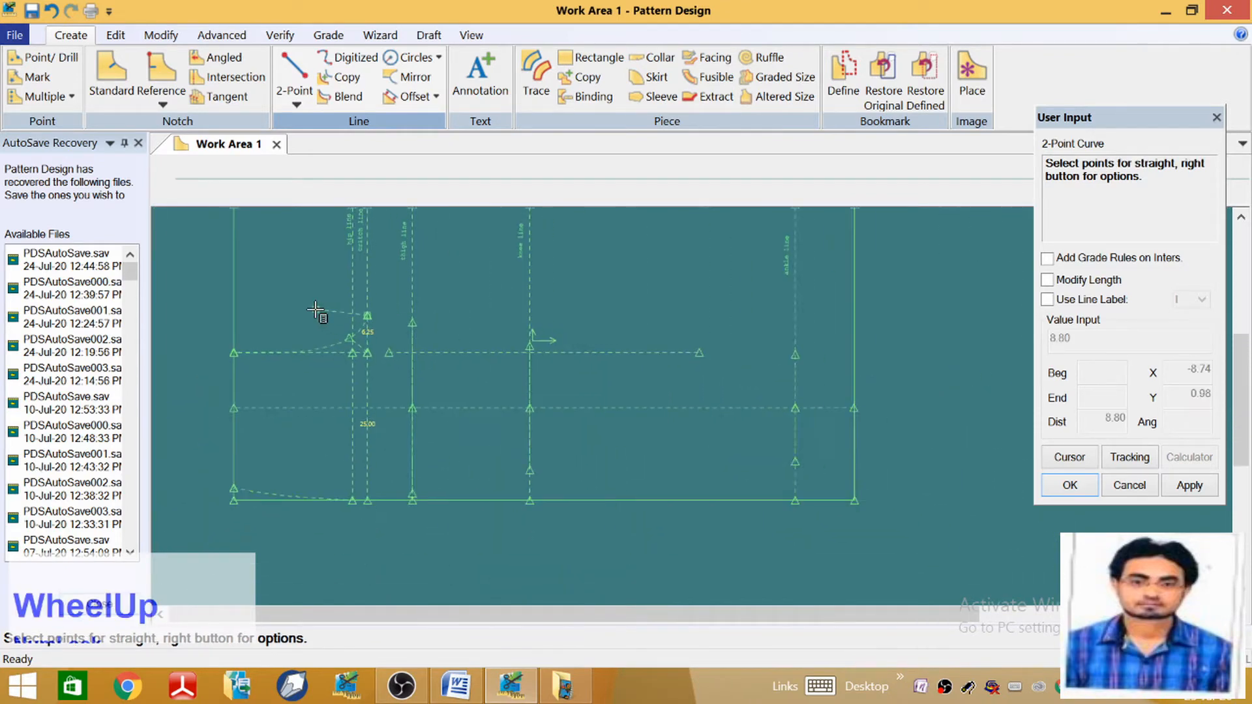
pyautogui.scroll(-1, 594, 352)
pyautogui.scroll(-3, 594, 352)
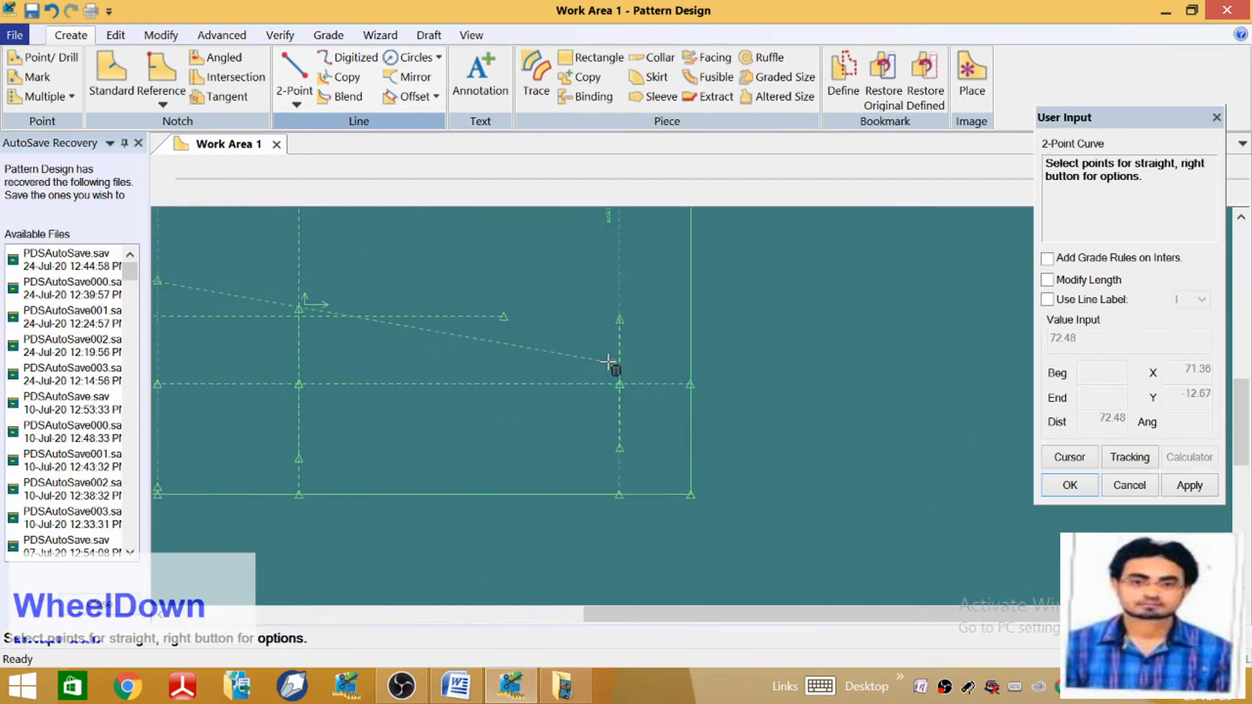
pyautogui.click(620, 318)
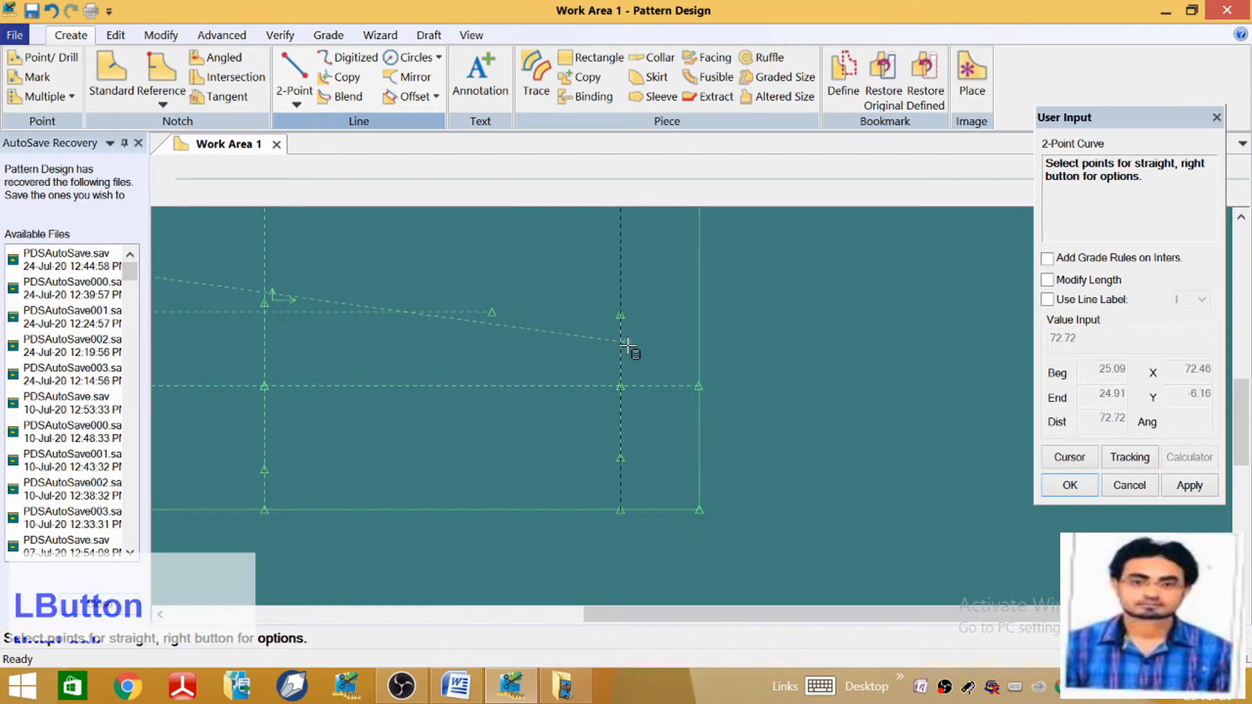
pyautogui.scroll(3, 707, 334)
pyautogui.rightClick(486, 309)
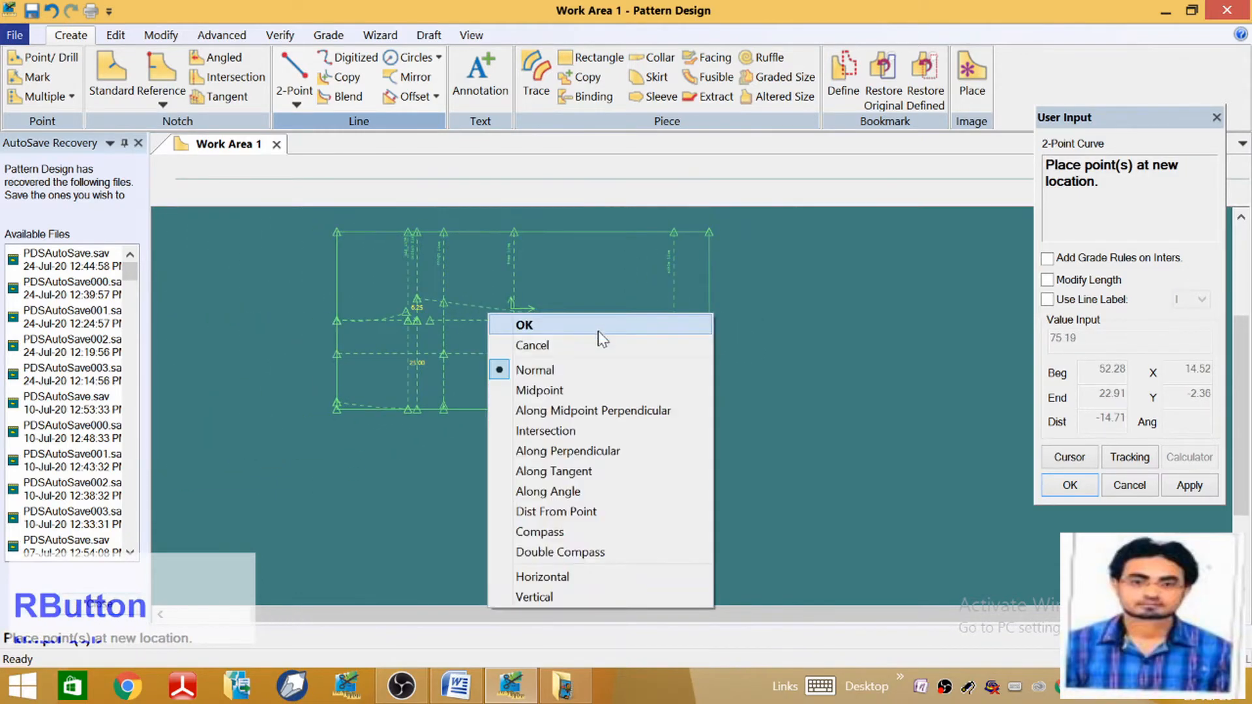
pyautogui.click(535, 343)
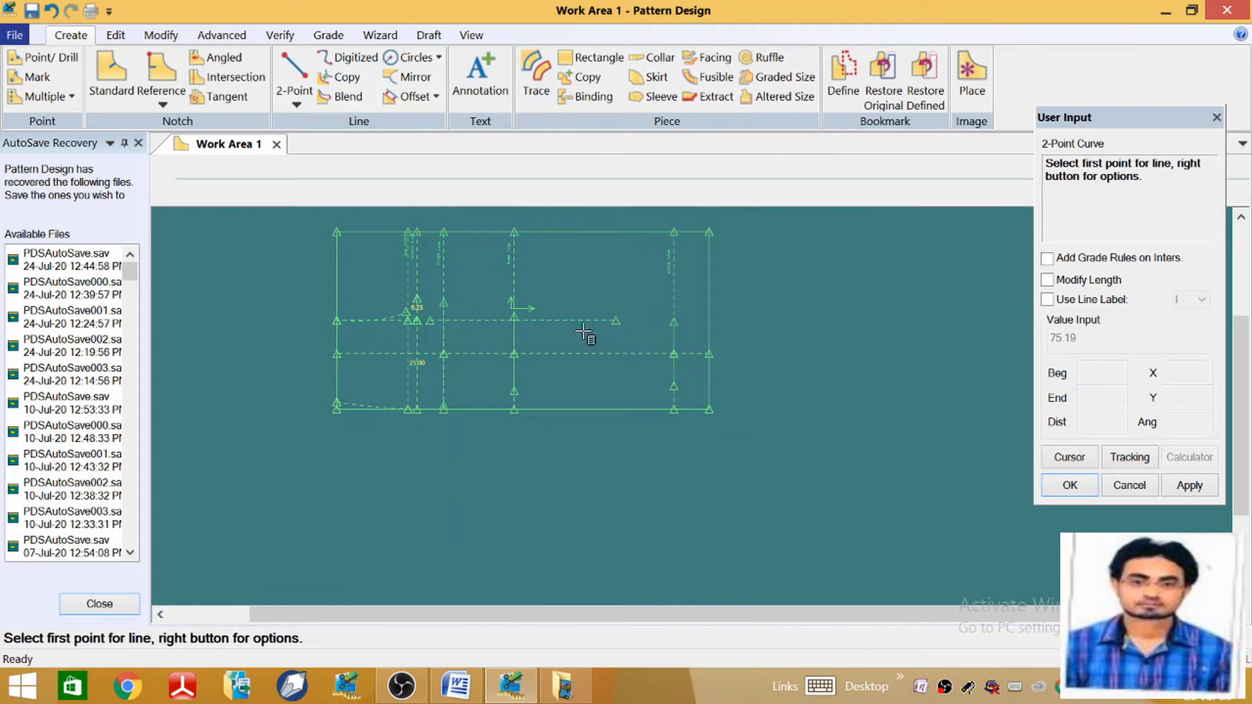
# Delete the full-height knee and ankle guide lines, keeping the 21 cm and 18 cm perpendiculars
pyautogui.click(160, 35)
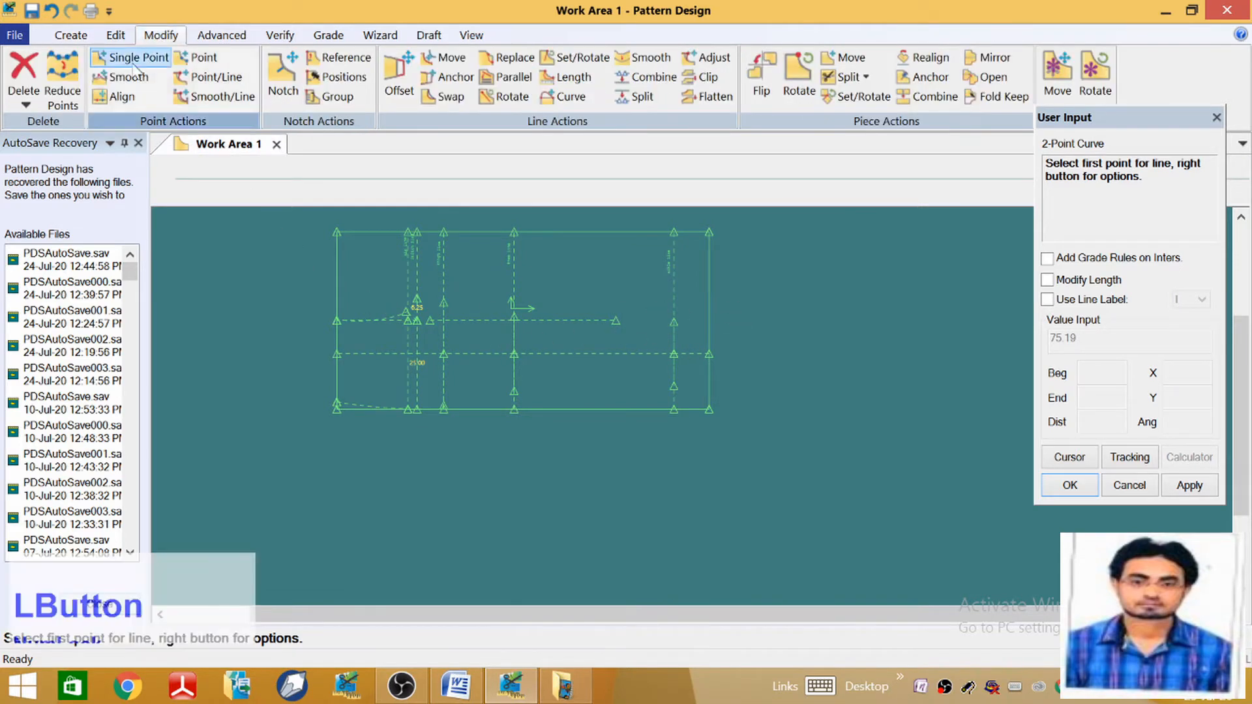
pyautogui.click(25, 97)
pyautogui.click(52, 159)
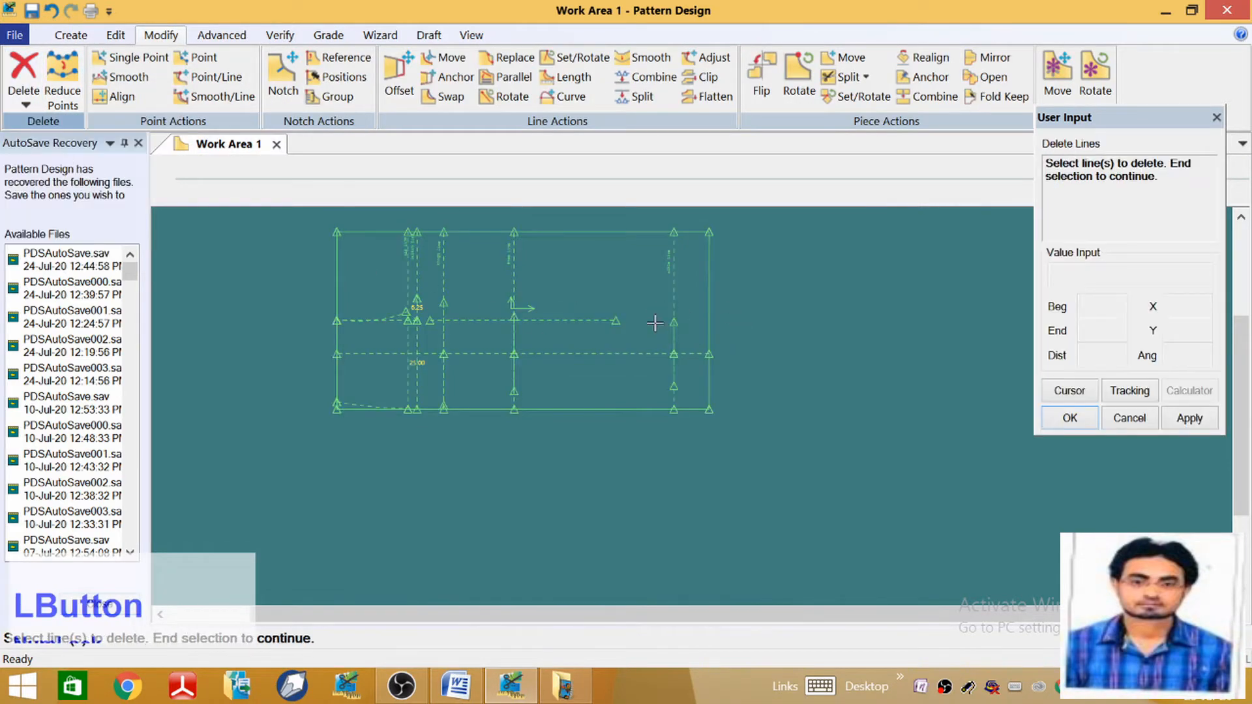
pyautogui.rightClick(529, 292)
pyautogui.click(554, 301)
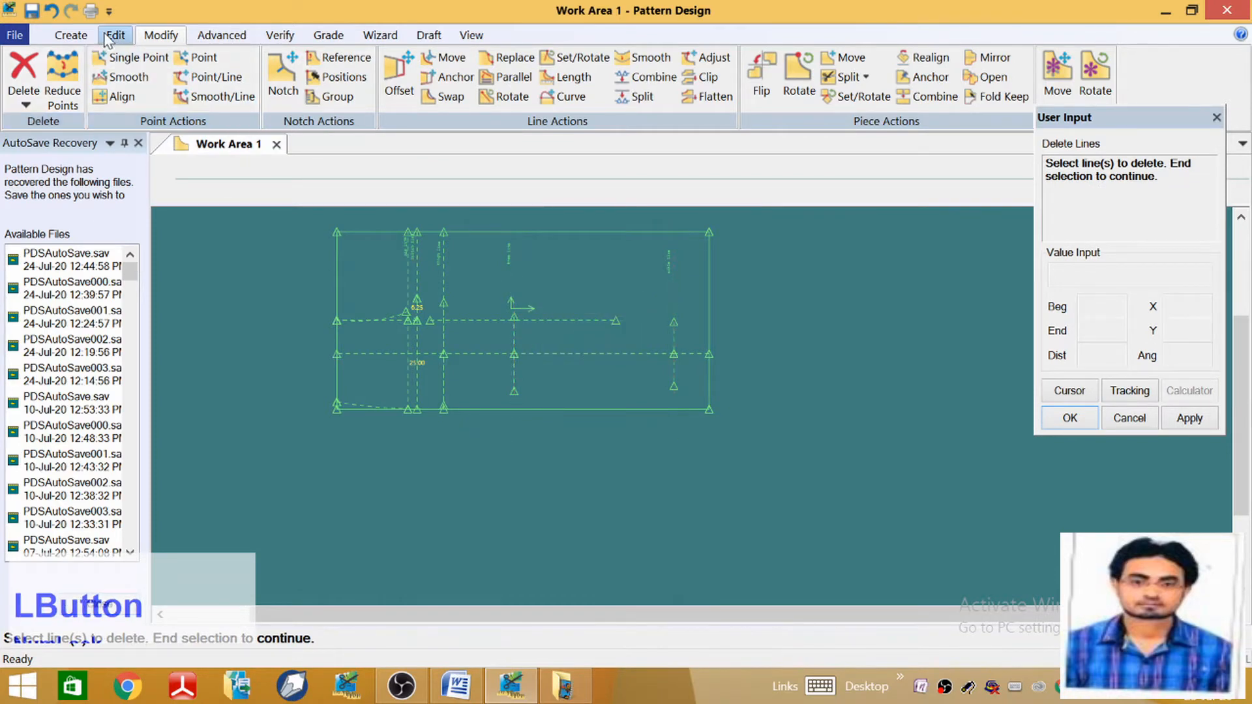
# Draw a 2-Point Curve about 73.08 cm long from the crotch extension tip to the ankle width's inseam end, bowed near the knee width's end
pyautogui.click(71, 34)
pyautogui.click(295, 95)
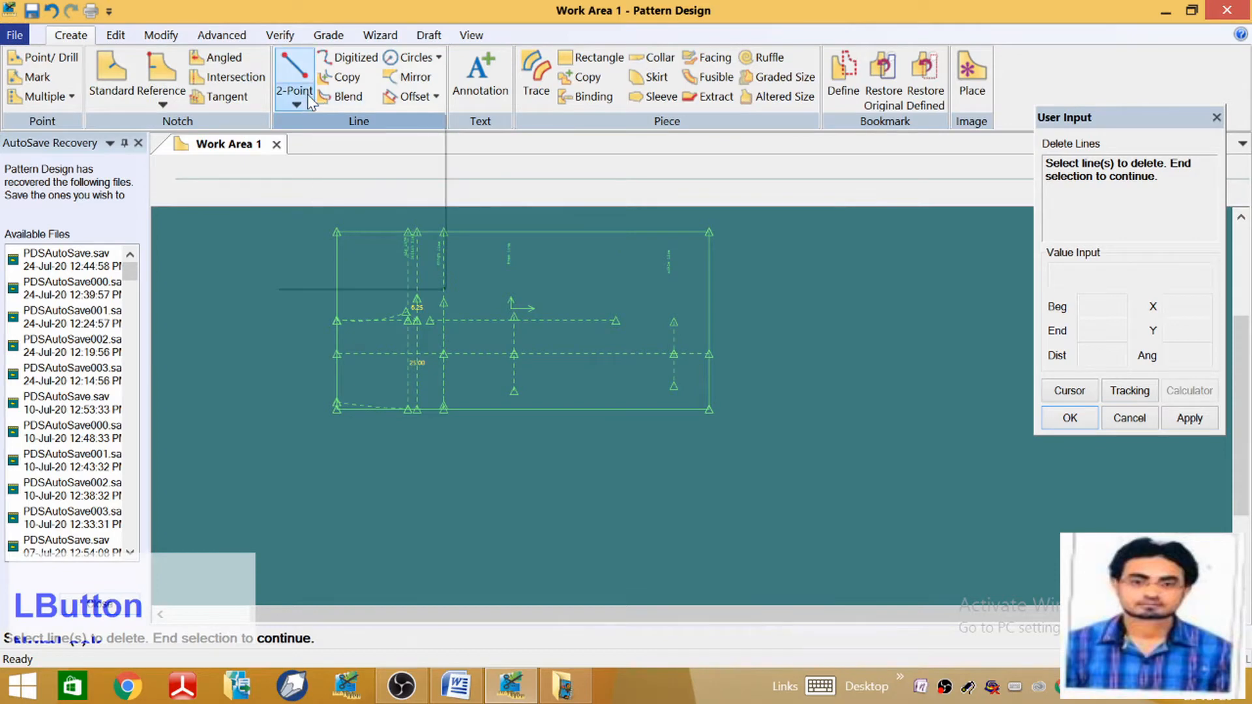
pyautogui.click(358, 142)
pyautogui.scroll(-3, 439, 313)
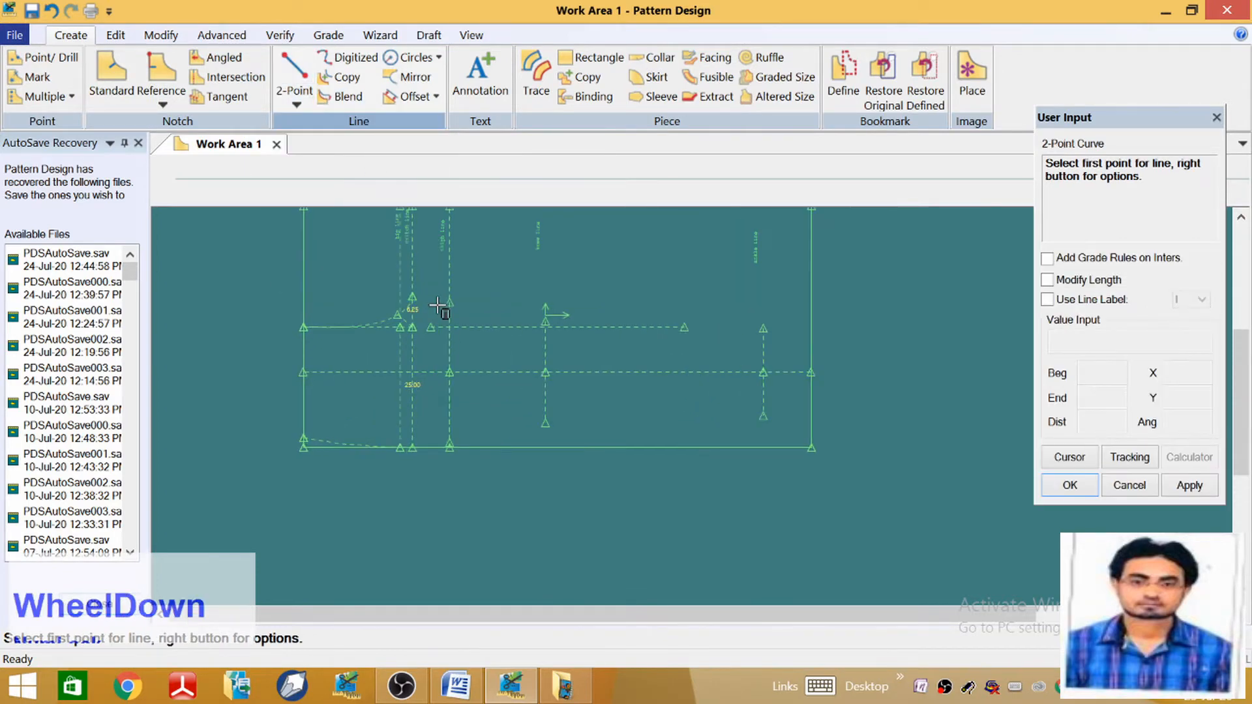
pyautogui.click(399, 276)
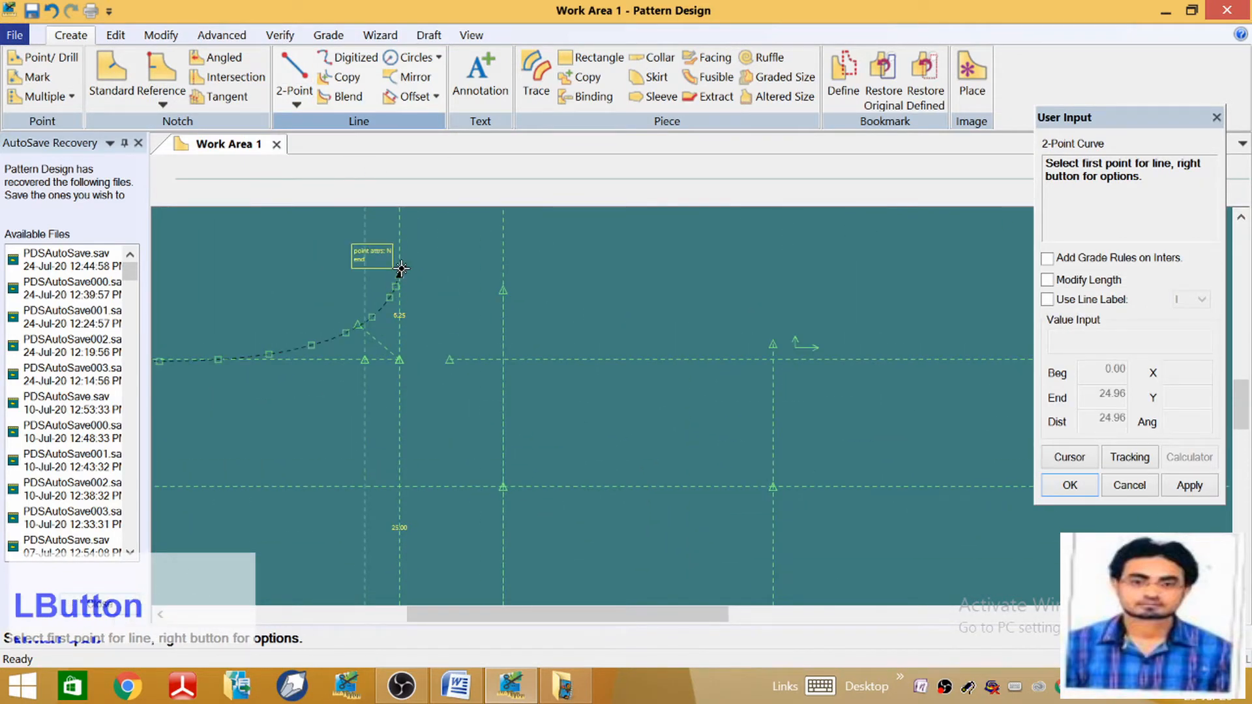
pyautogui.scroll(3, 341, 282)
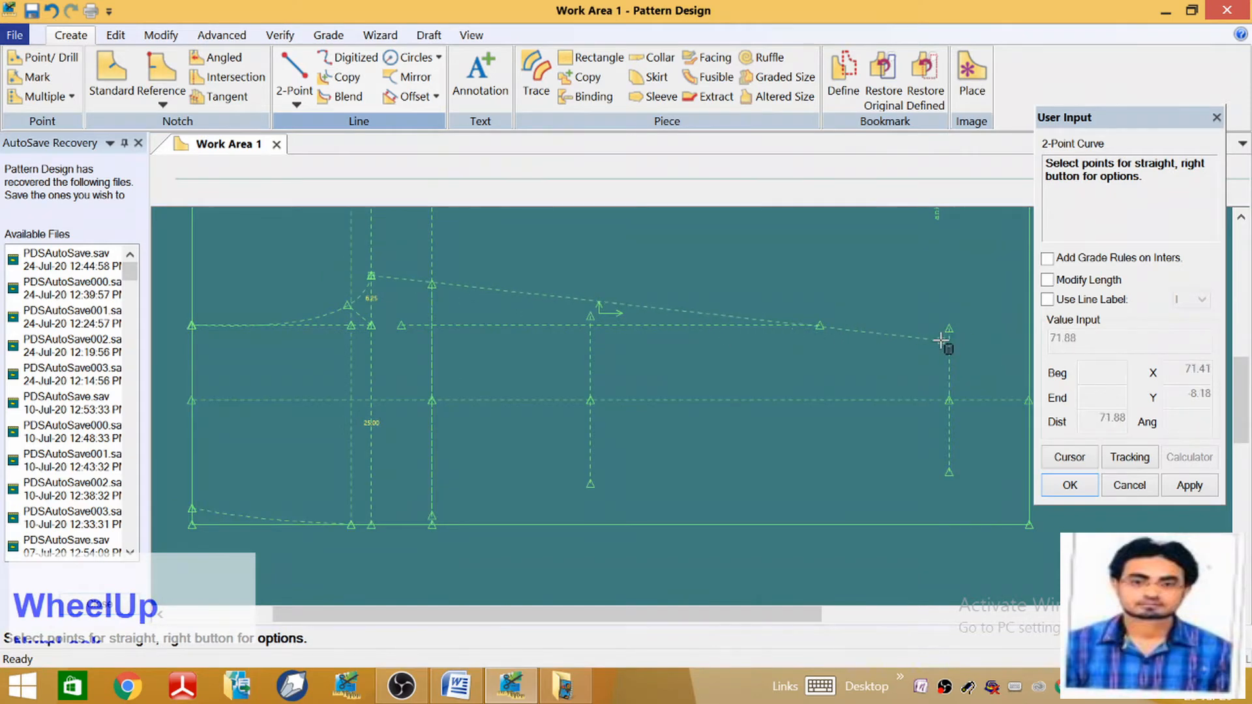
pyautogui.click(947, 335)
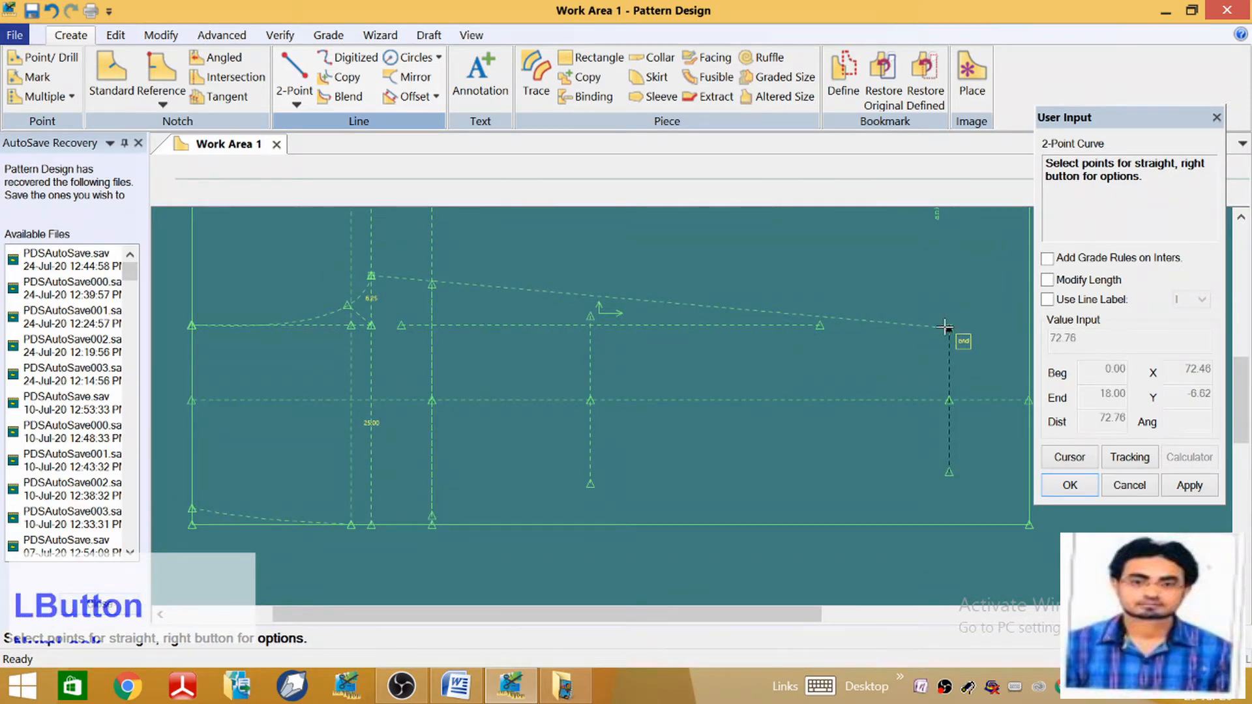
pyautogui.scroll(-1, 580, 323)
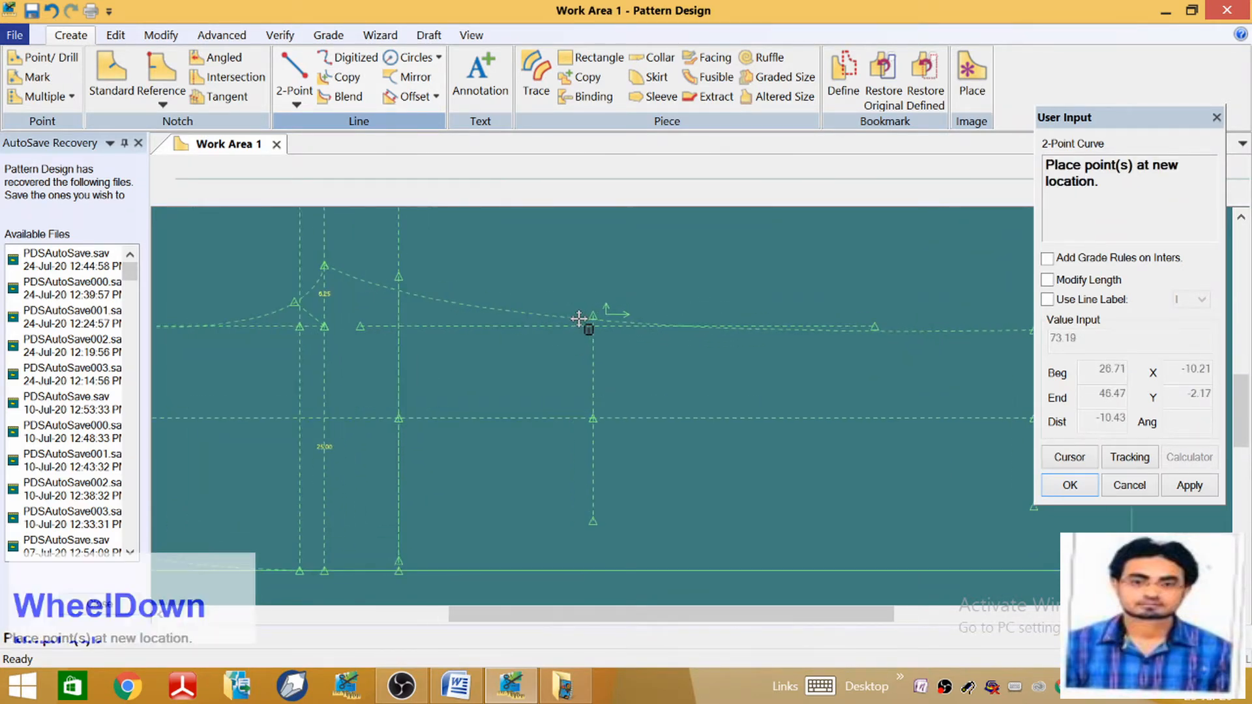
pyautogui.scroll(-1, 578, 318)
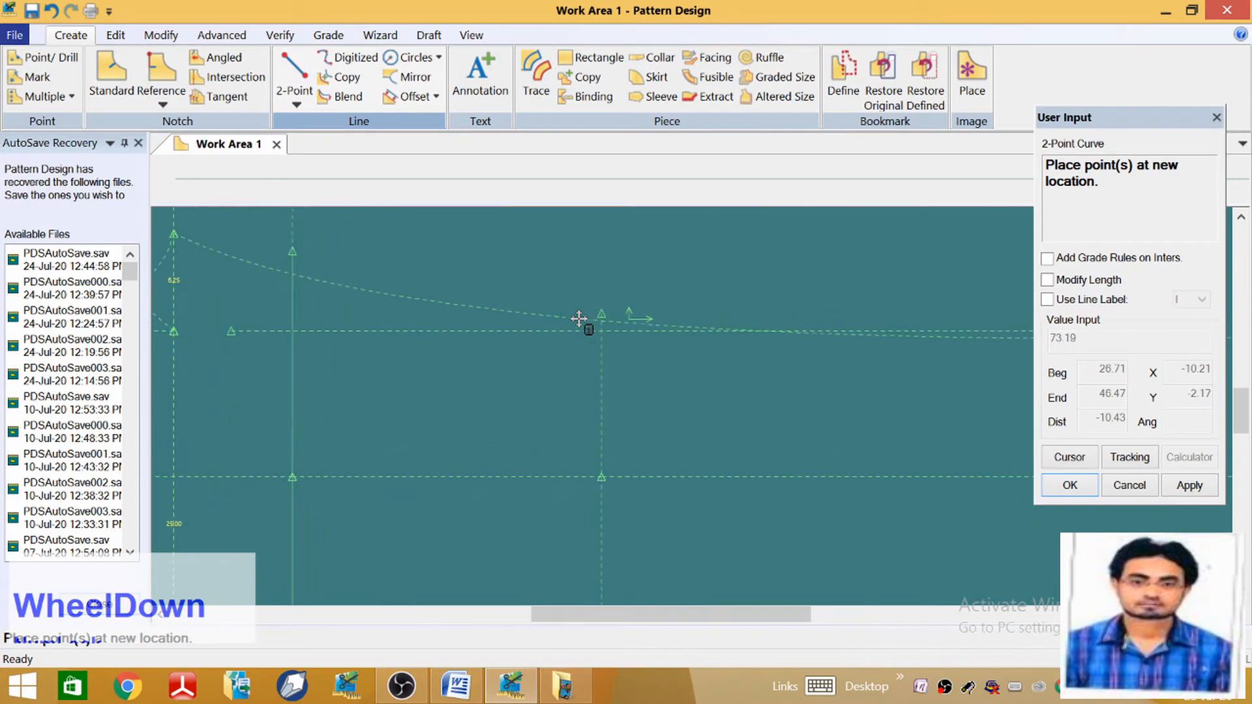
pyautogui.click(618, 318)
pyautogui.scroll(1, 569, 366)
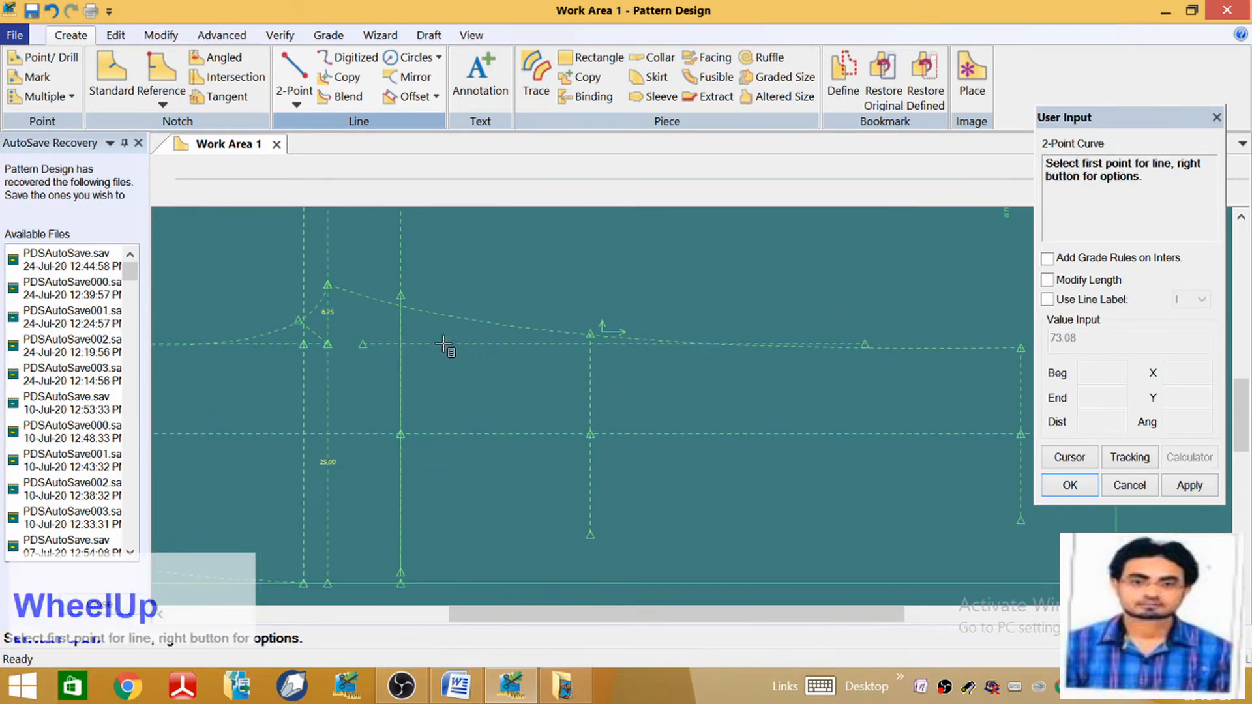
pyautogui.rightClick(517, 304)
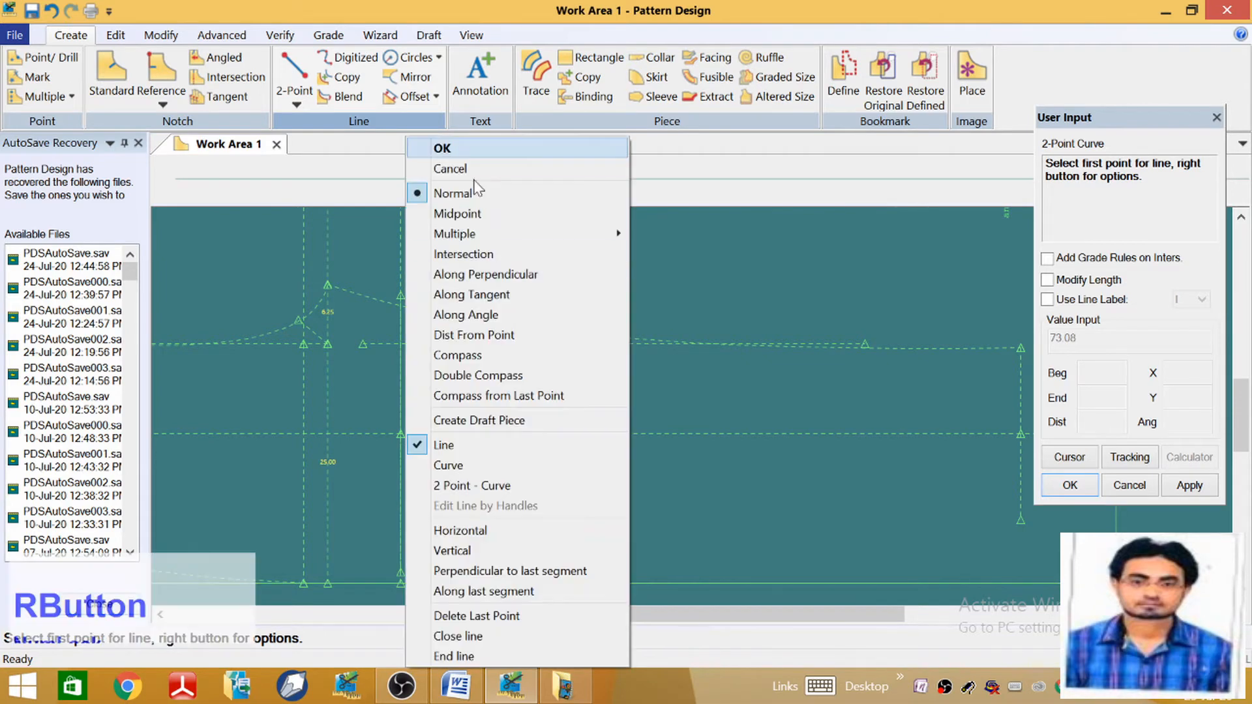
pyautogui.click(476, 145)
# Modify the inseam curve between the crotch tip and the knee, pulling it outward toward the thigh width's end point
pyautogui.click(161, 34)
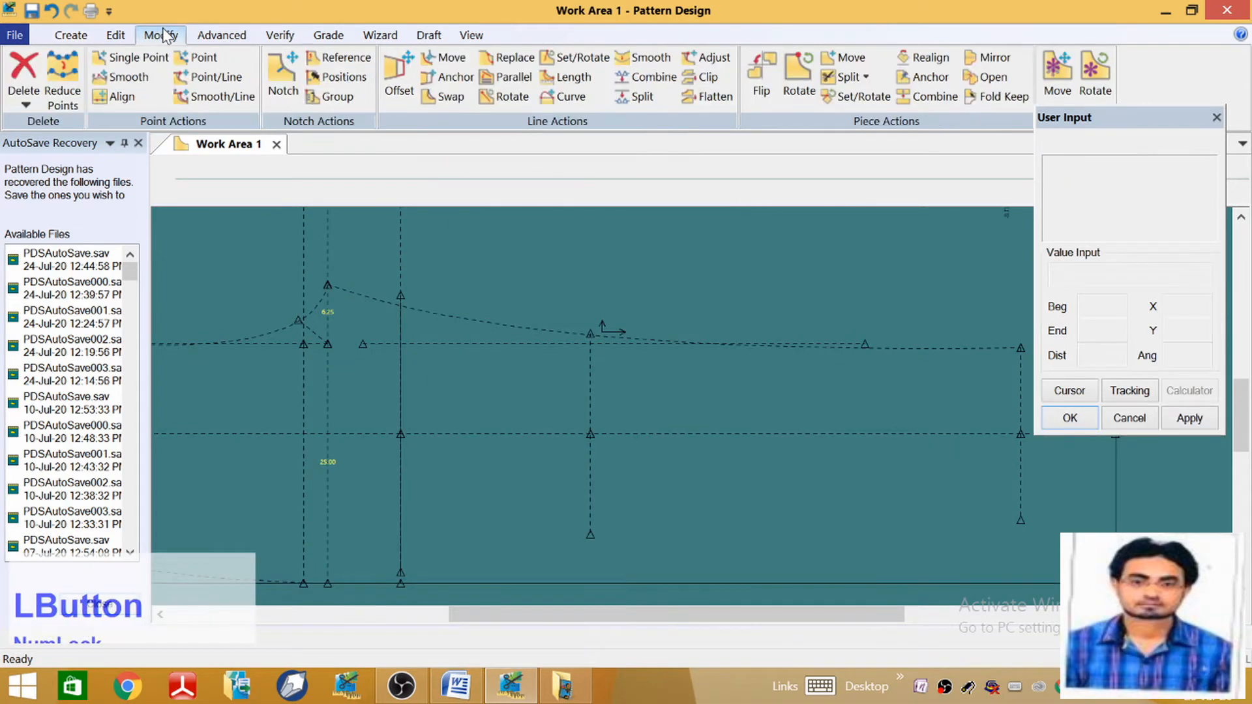
pyautogui.click(569, 97)
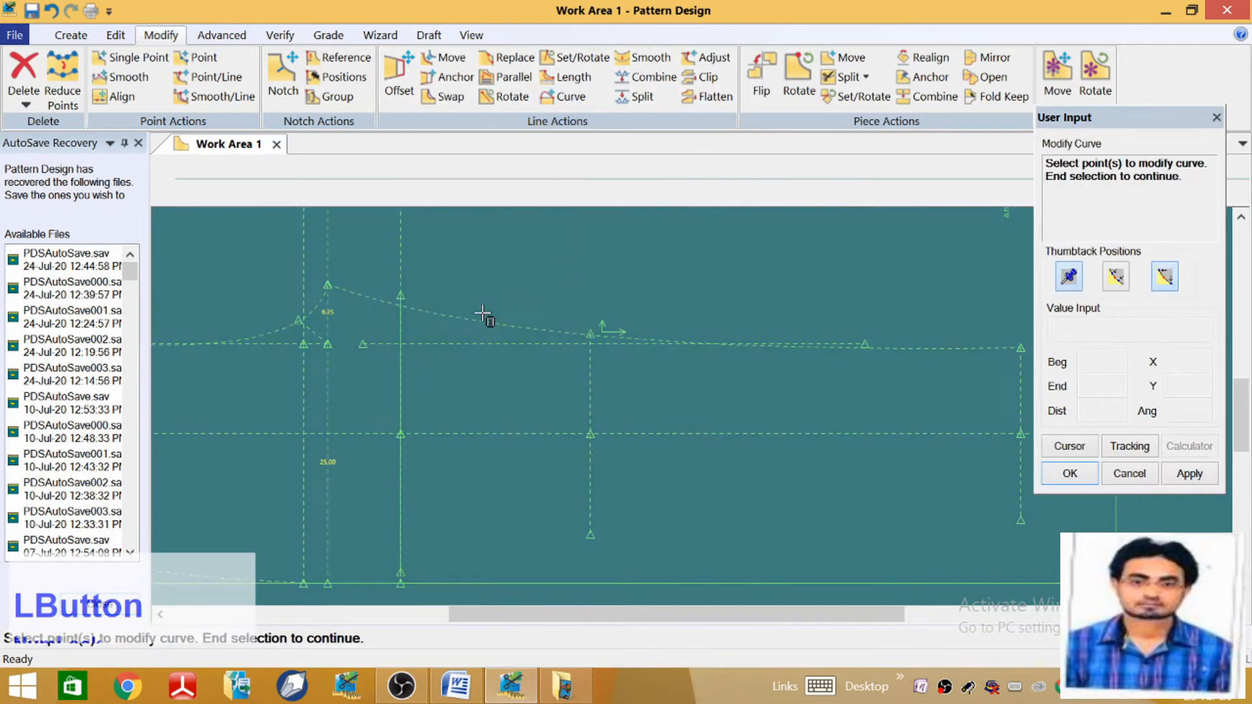
pyautogui.click(439, 315)
pyautogui.scroll(1, 890, 336)
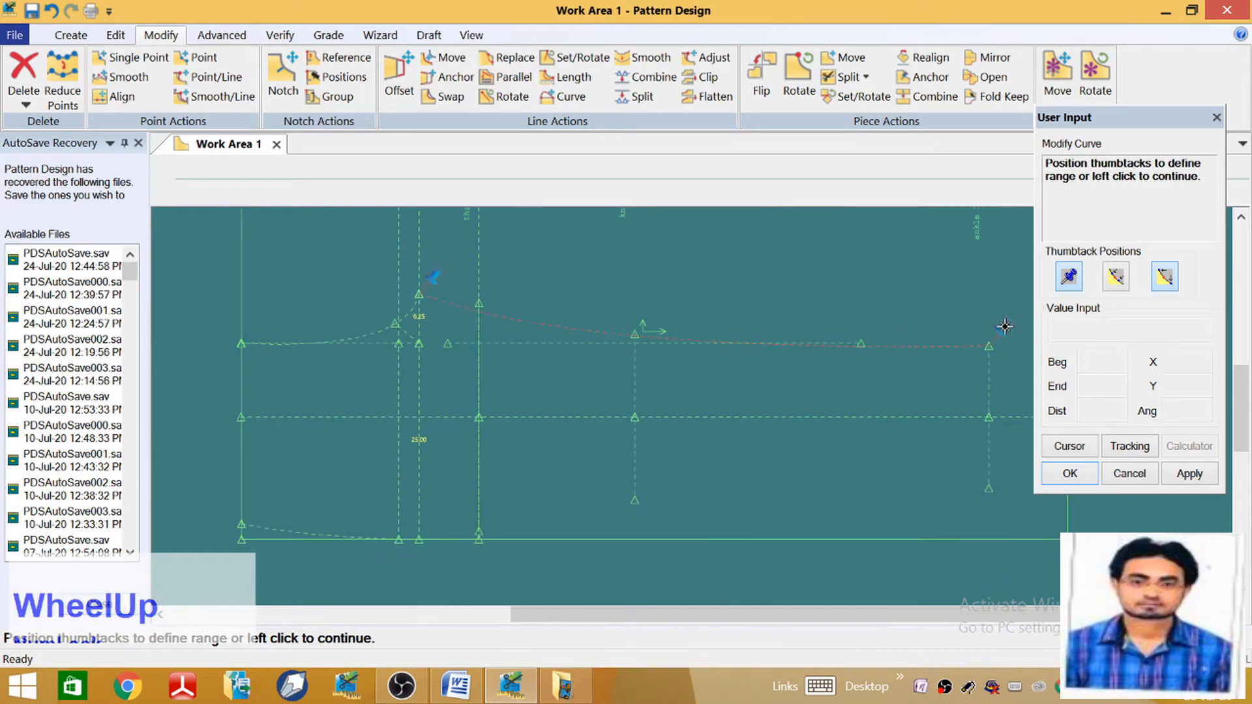
pyautogui.click(869, 331)
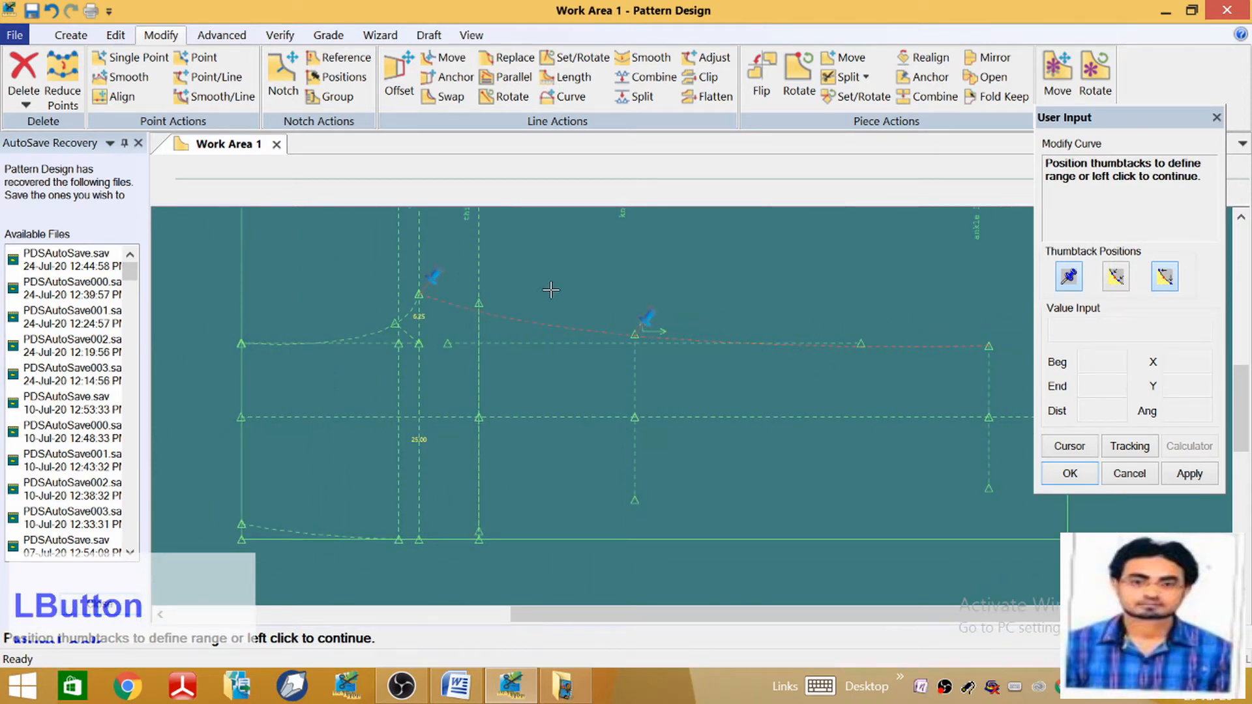
pyautogui.rightClick(470, 311)
pyautogui.click(450, 311)
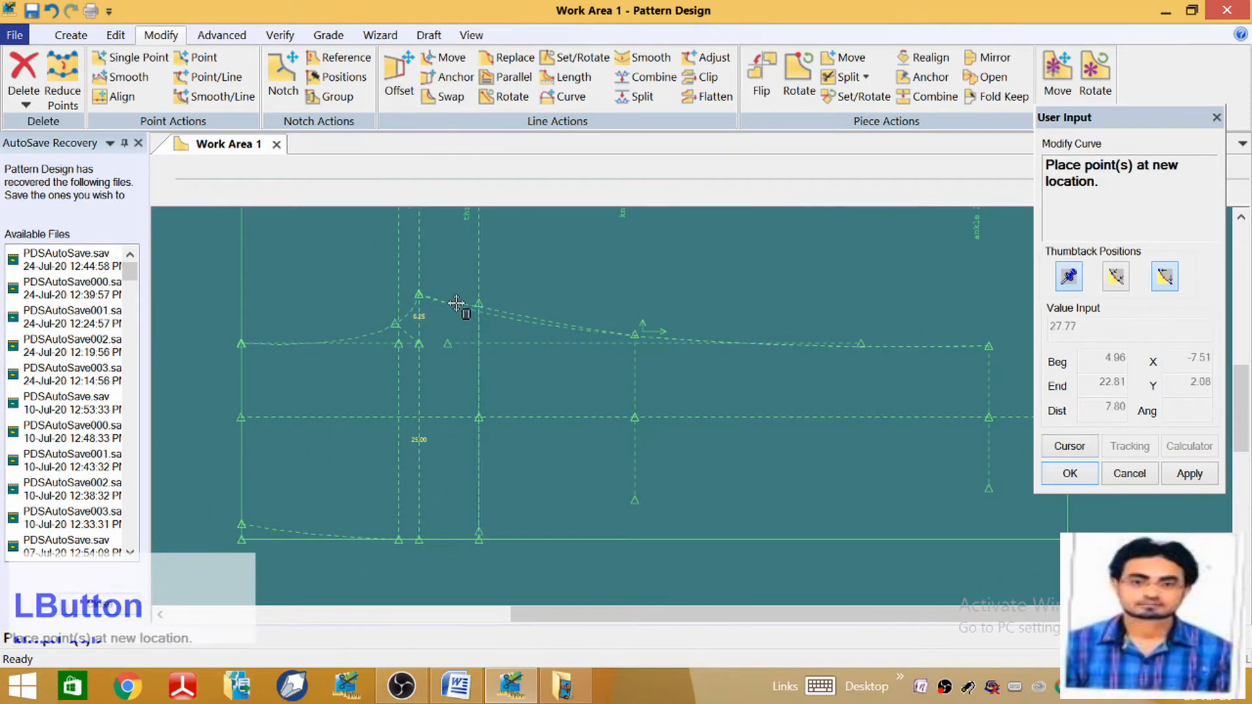
pyautogui.click(456, 303)
# Adjust the inseam curve at the thigh line so it passes through the thigh width's end point
pyautogui.scroll(-3, 461, 324)
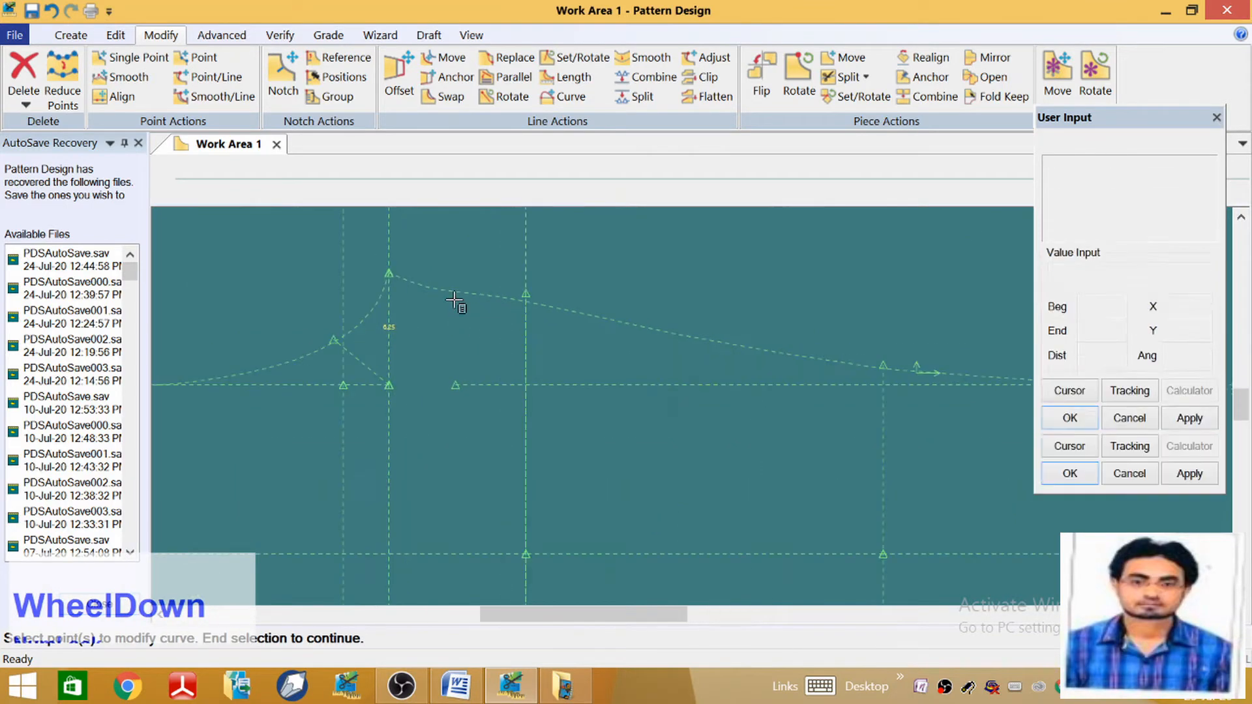
pyautogui.click(574, 300)
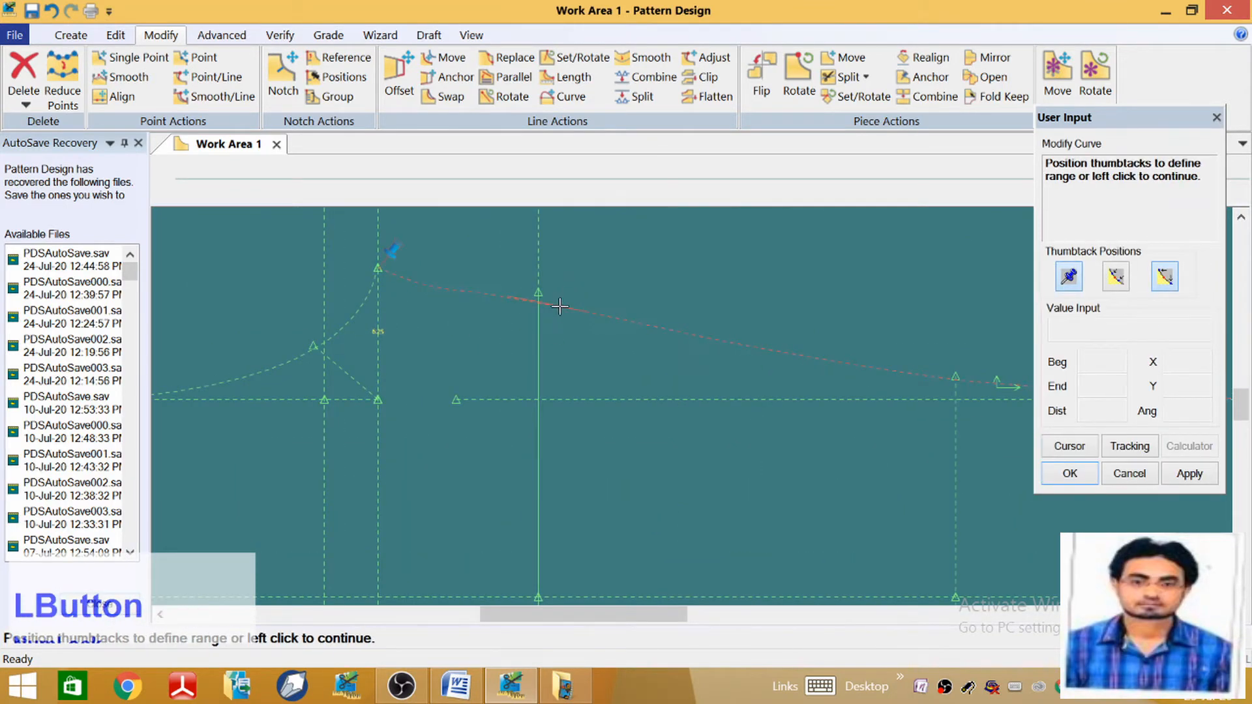
pyautogui.click(559, 306)
pyautogui.click(564, 297)
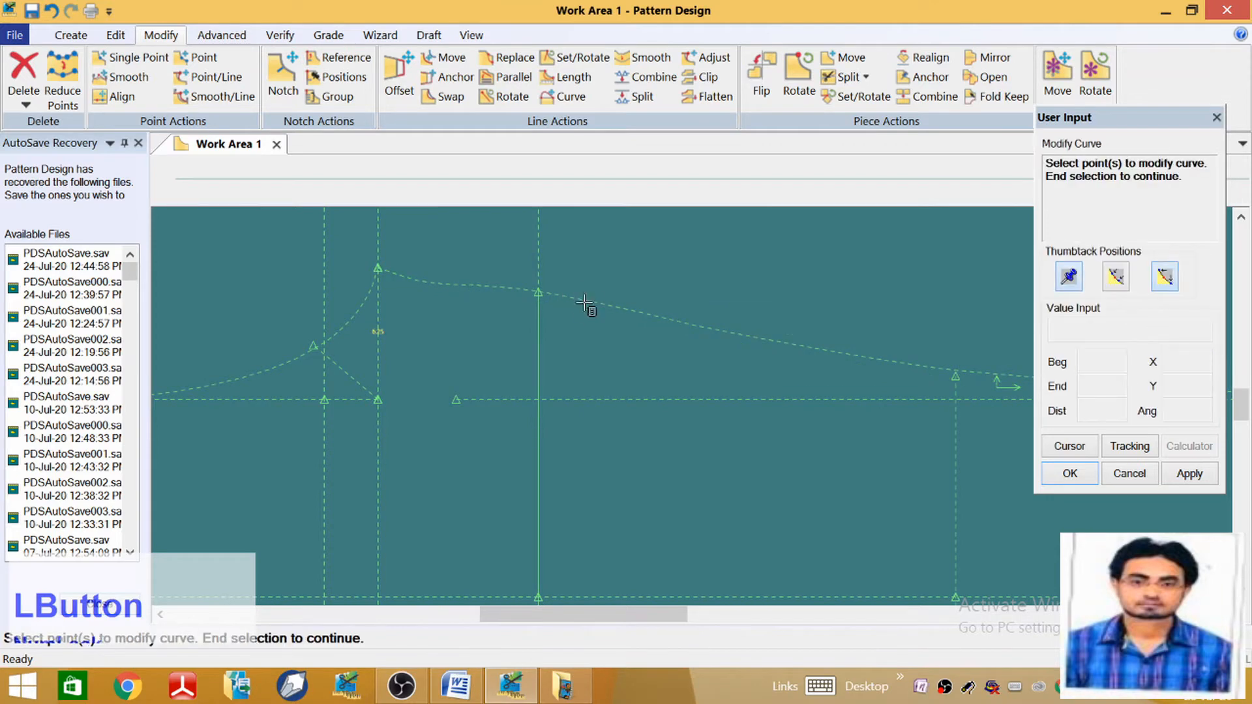
pyautogui.scroll(-2, 587, 293)
pyautogui.scroll(1, 546, 301)
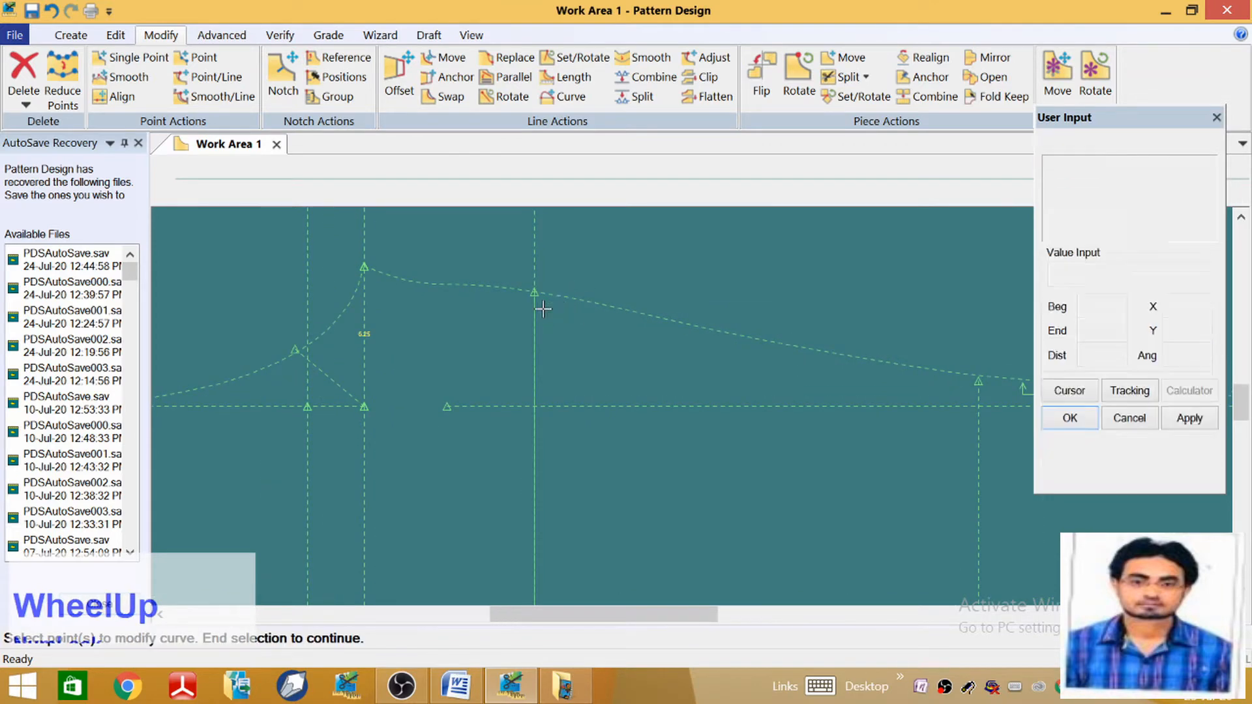
# Smooth the inseam curve with a smooth factor of 2000.0
pyautogui.click(643, 58)
pyautogui.click(619, 310)
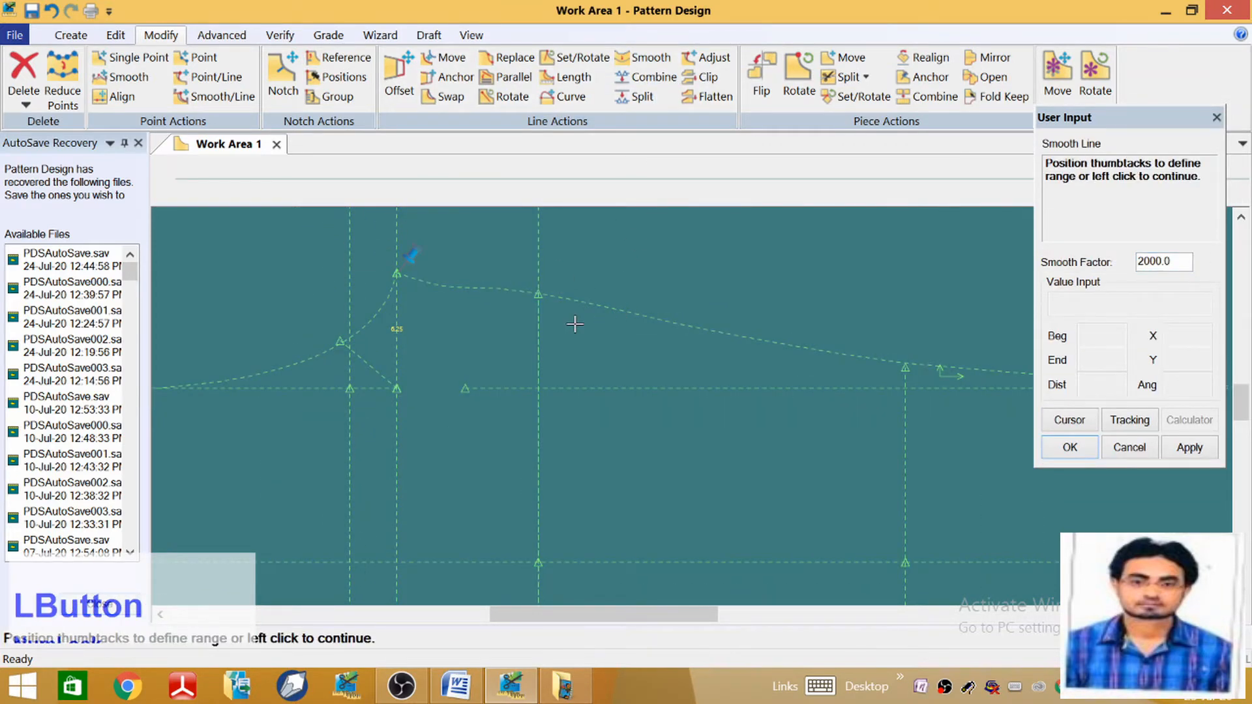
# Smooth the inseam curve between the crotch point and the ankle point with a smooth factor of 2000.0
pyautogui.scroll(3, 518, 364)
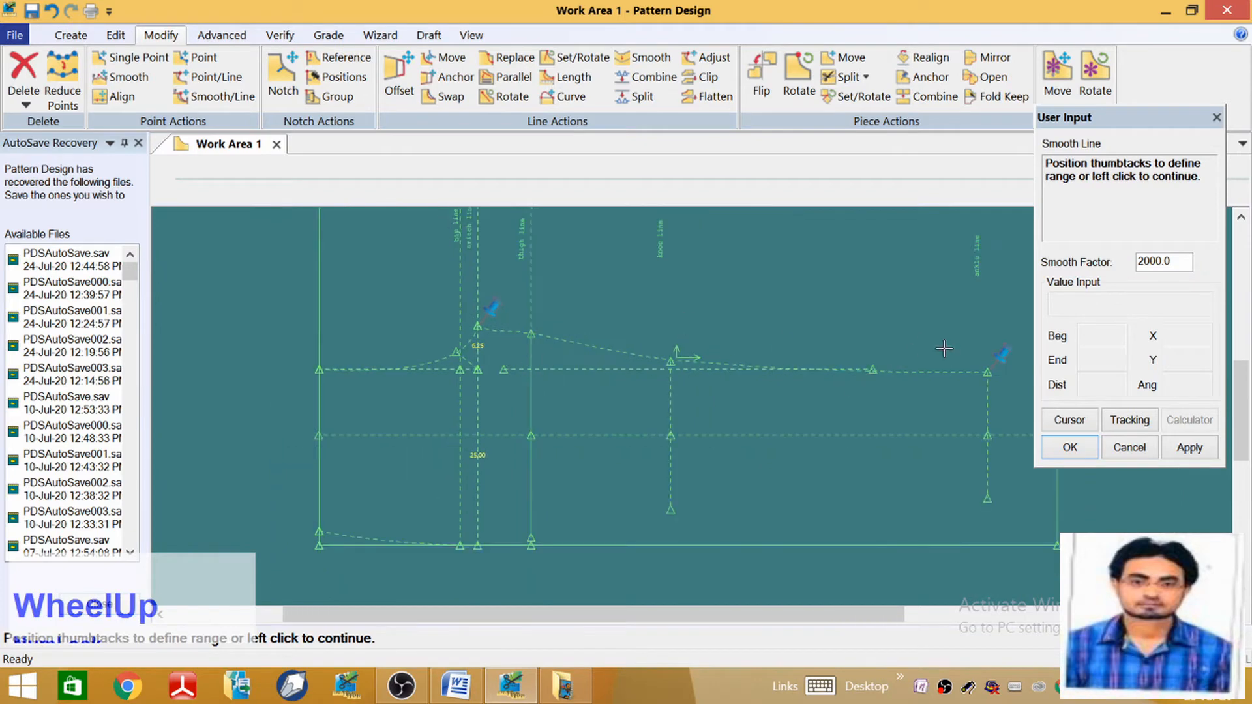
pyautogui.click(760, 321)
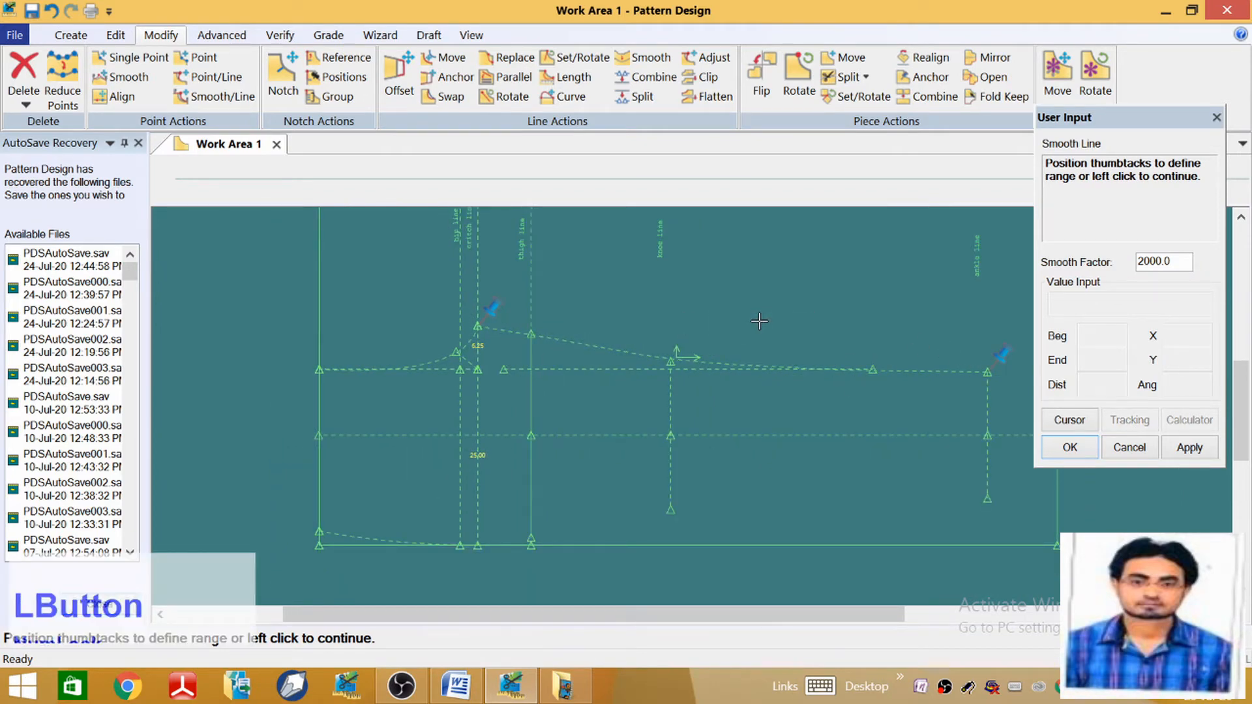
pyautogui.scroll(-3, 672, 358)
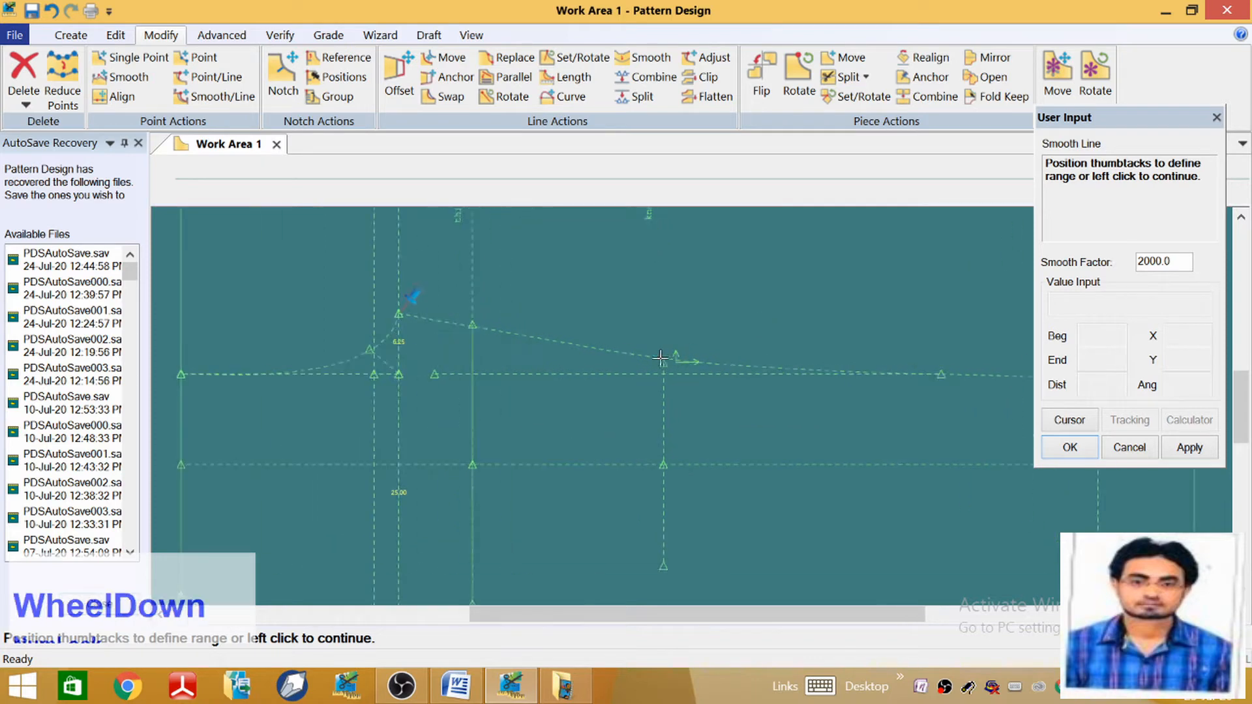
pyautogui.click(595, 358)
pyautogui.scroll(1, 597, 355)
pyautogui.scroll(2, 597, 355)
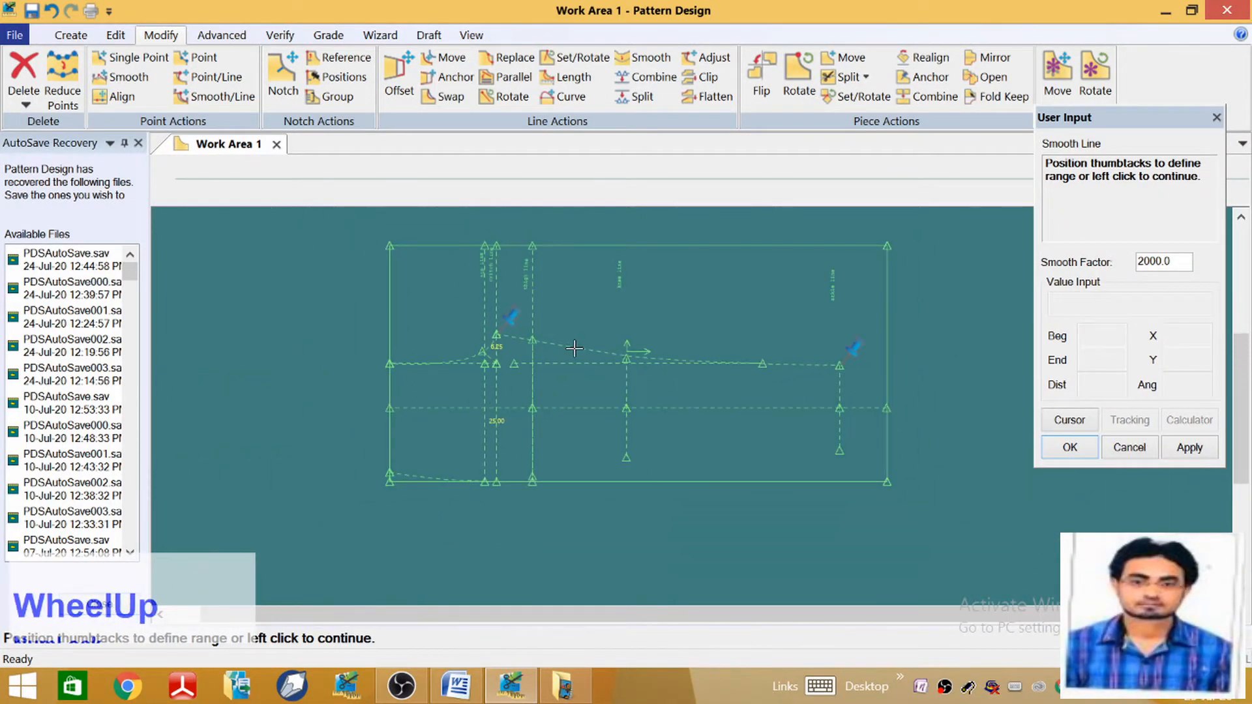
# Adjust the inseam curve slightly between the thigh and knee lines with Modify Curve, using the crotch and ankle points as range ends
pyautogui.click(591, 345)
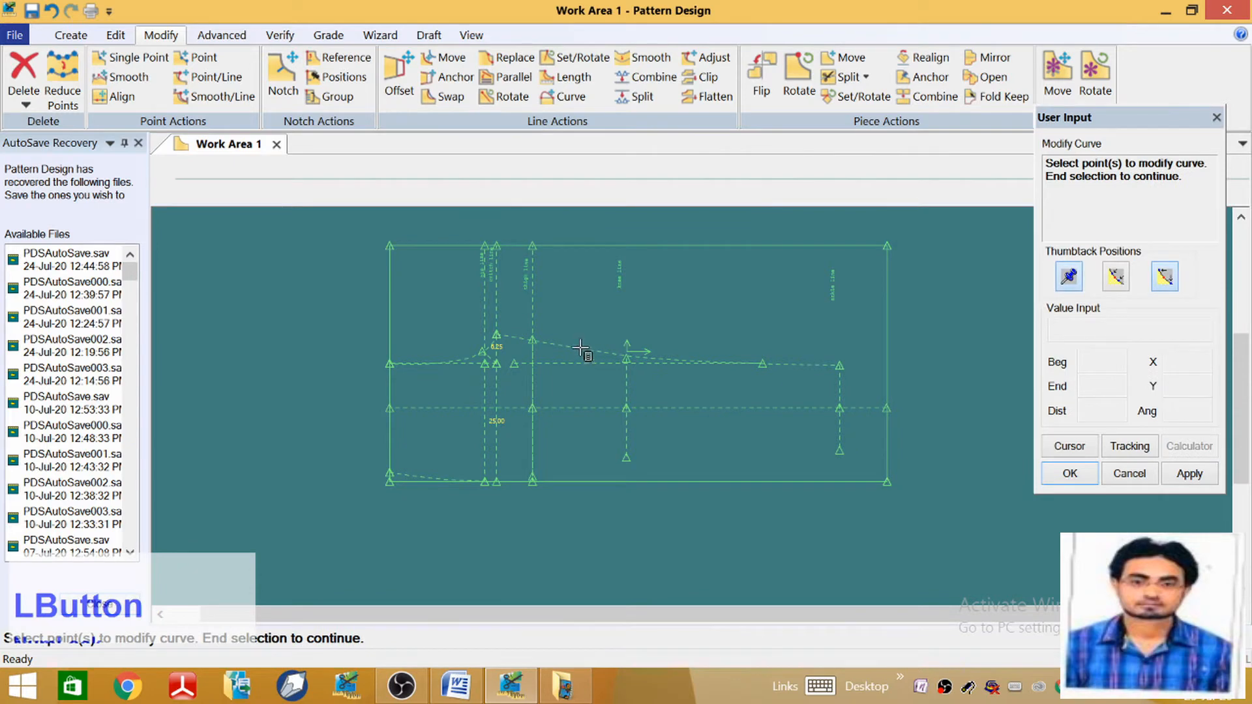
pyautogui.rightClick(576, 343)
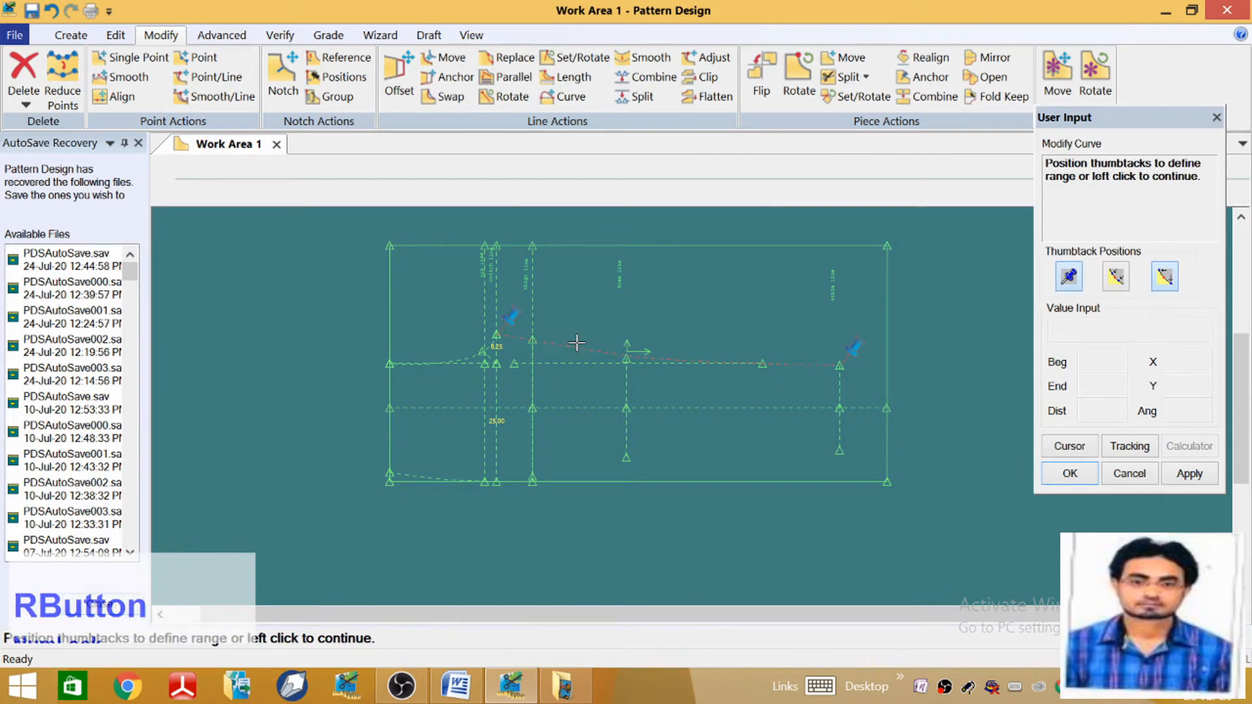
pyautogui.click(576, 346)
pyautogui.click(576, 352)
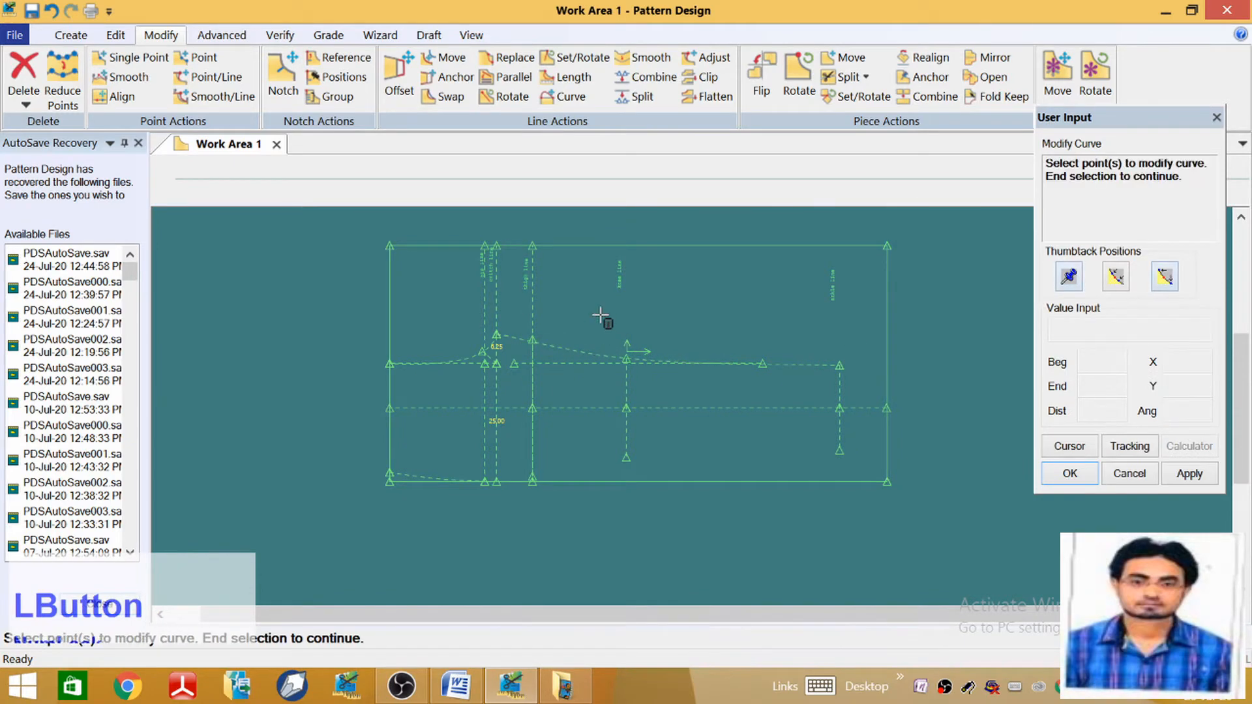
pyautogui.scroll(-2, 552, 409)
pyautogui.rightClick(587, 302)
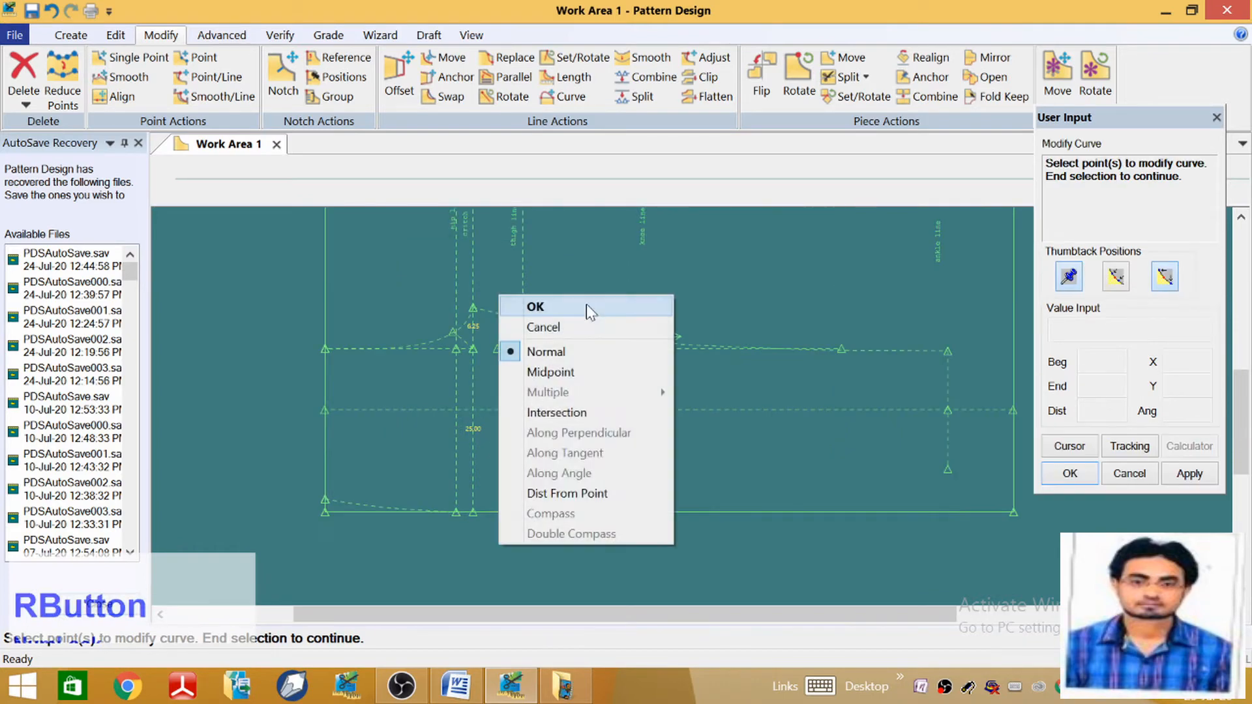
pyautogui.click(585, 307)
pyautogui.scroll(1, 574, 362)
pyautogui.scroll(2, 576, 358)
pyautogui.scroll(-3, 750, 352)
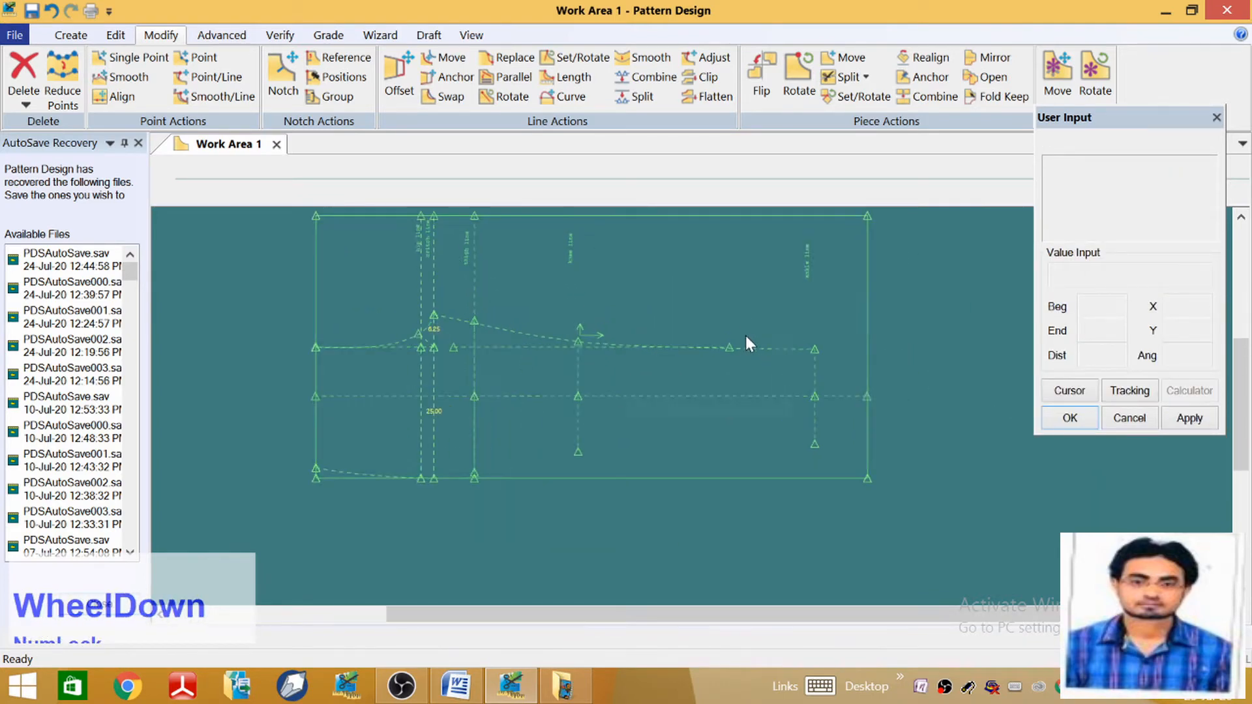
pyautogui.scroll(3, 737, 319)
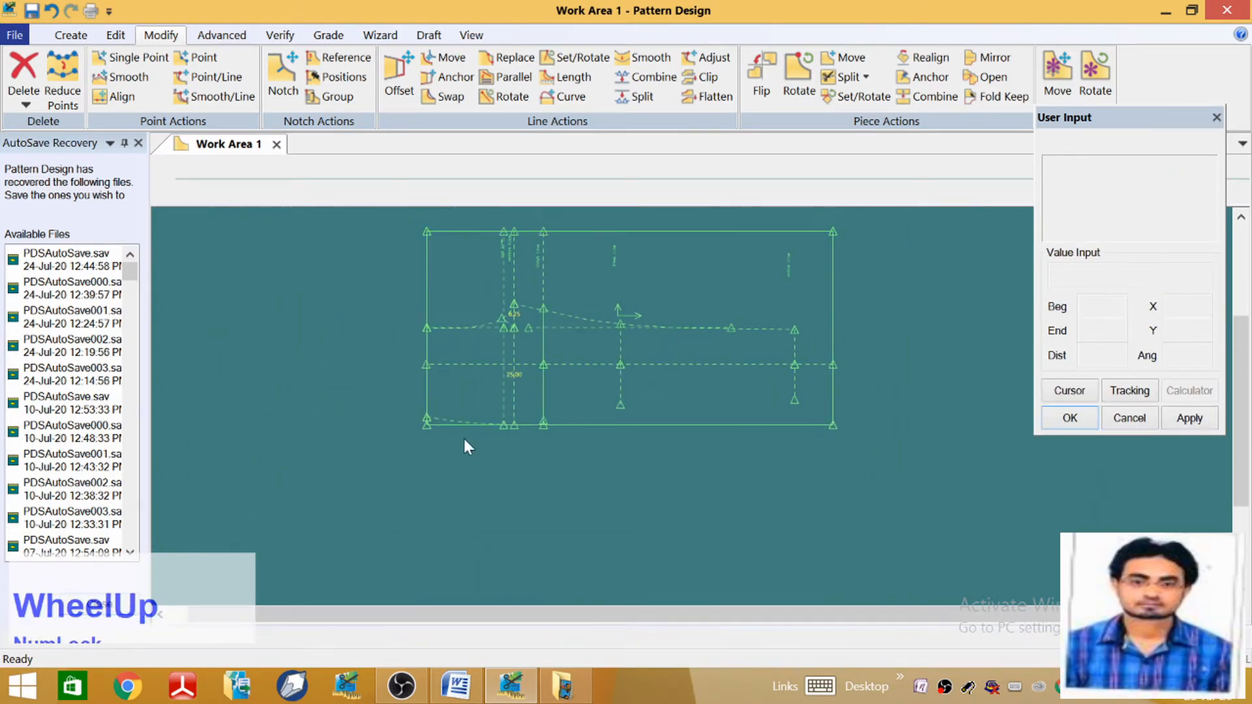
# Draw the side seam as a 2-Point Curve from the ankle line's outer end to the thigh line's outer point, bending it through the knee point
pyautogui.click(70, 37)
pyautogui.click(295, 98)
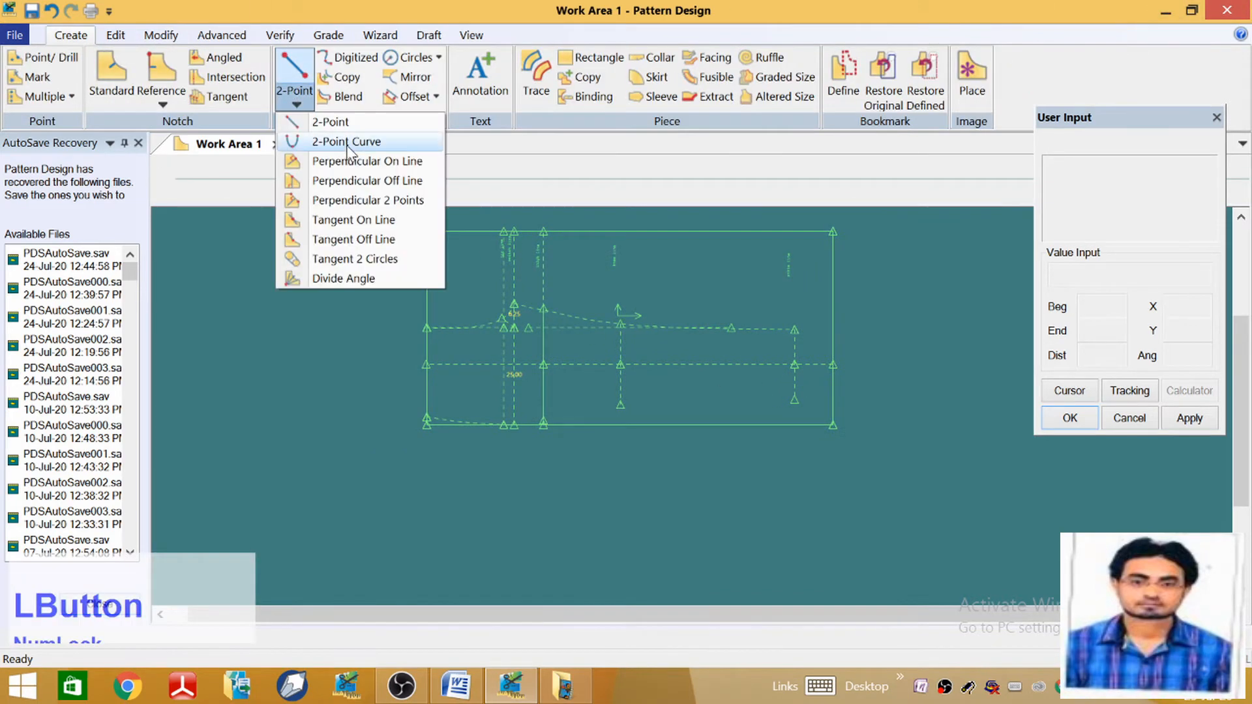
pyautogui.click(339, 218)
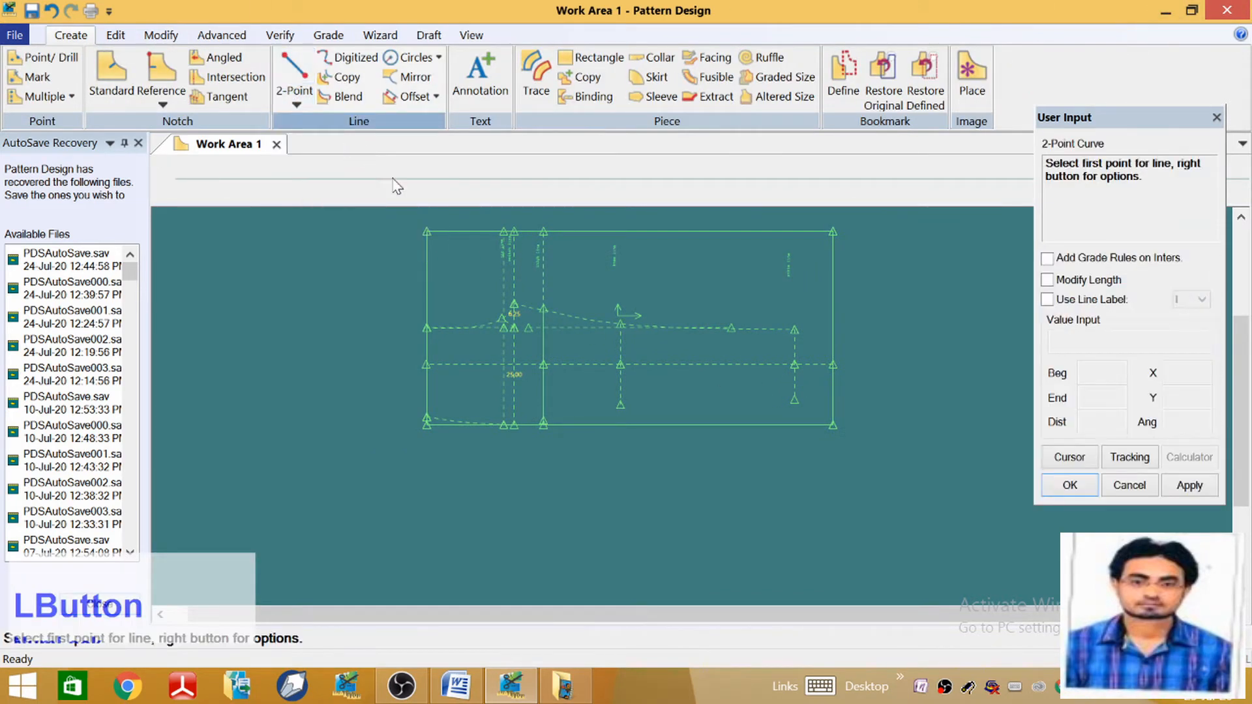
pyautogui.click(796, 404)
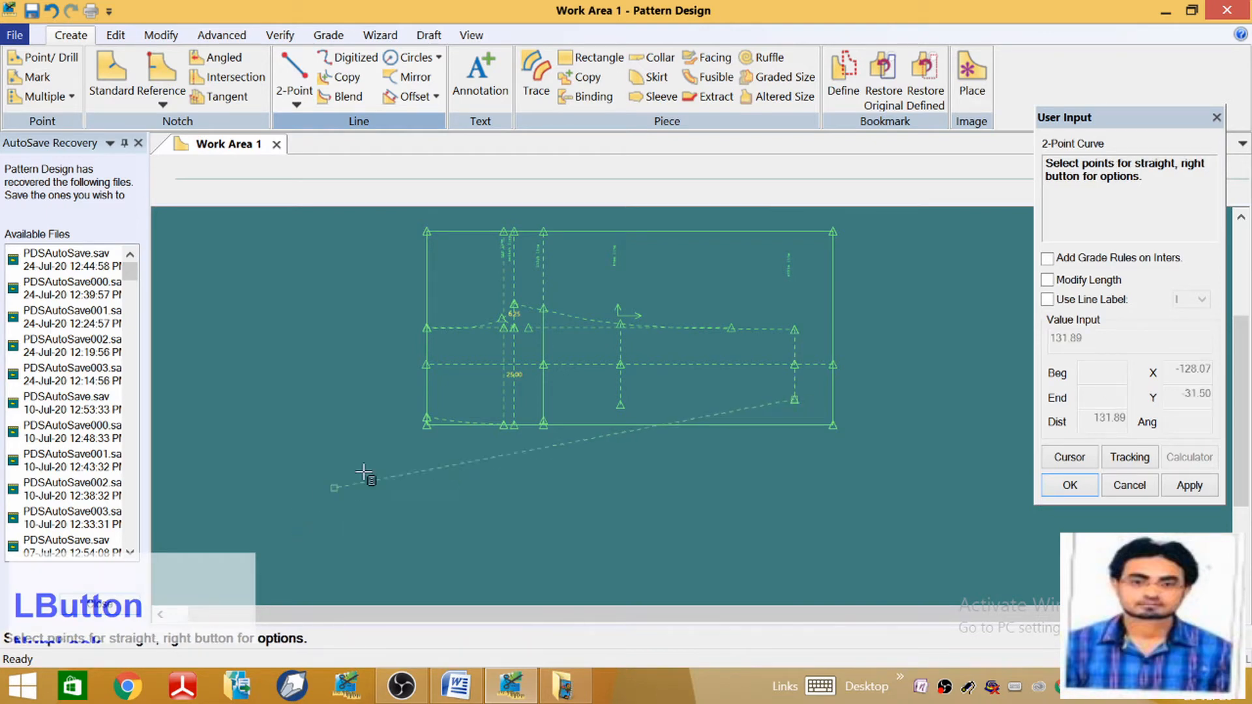
pyautogui.scroll(-4, 557, 424)
pyautogui.scroll(-3, 538, 416)
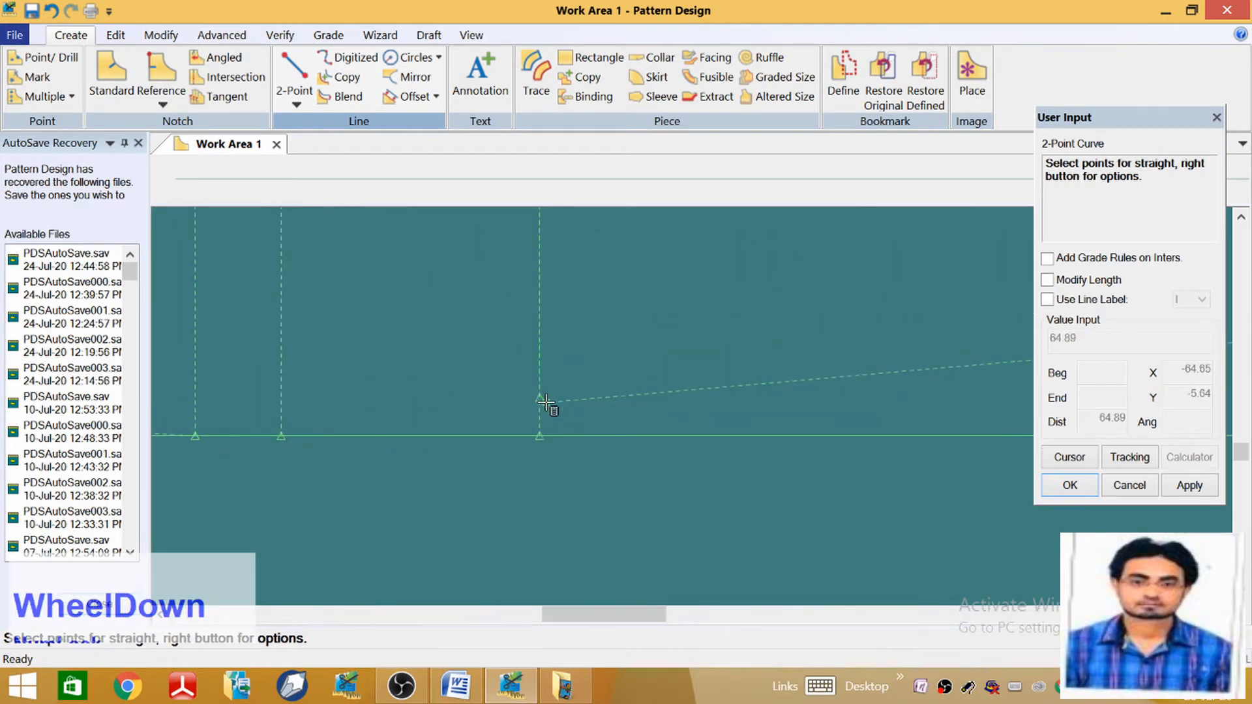
pyautogui.click(542, 403)
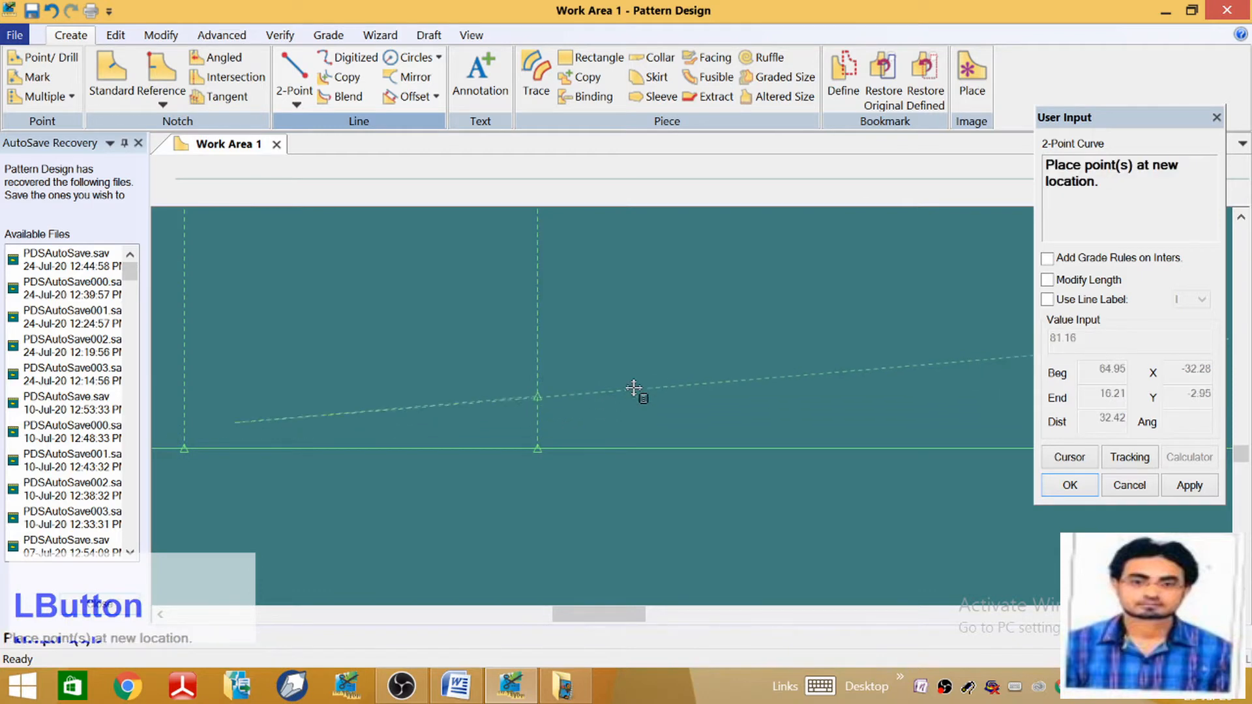
pyautogui.scroll(2, 713, 363)
pyautogui.scroll(1, 446, 384)
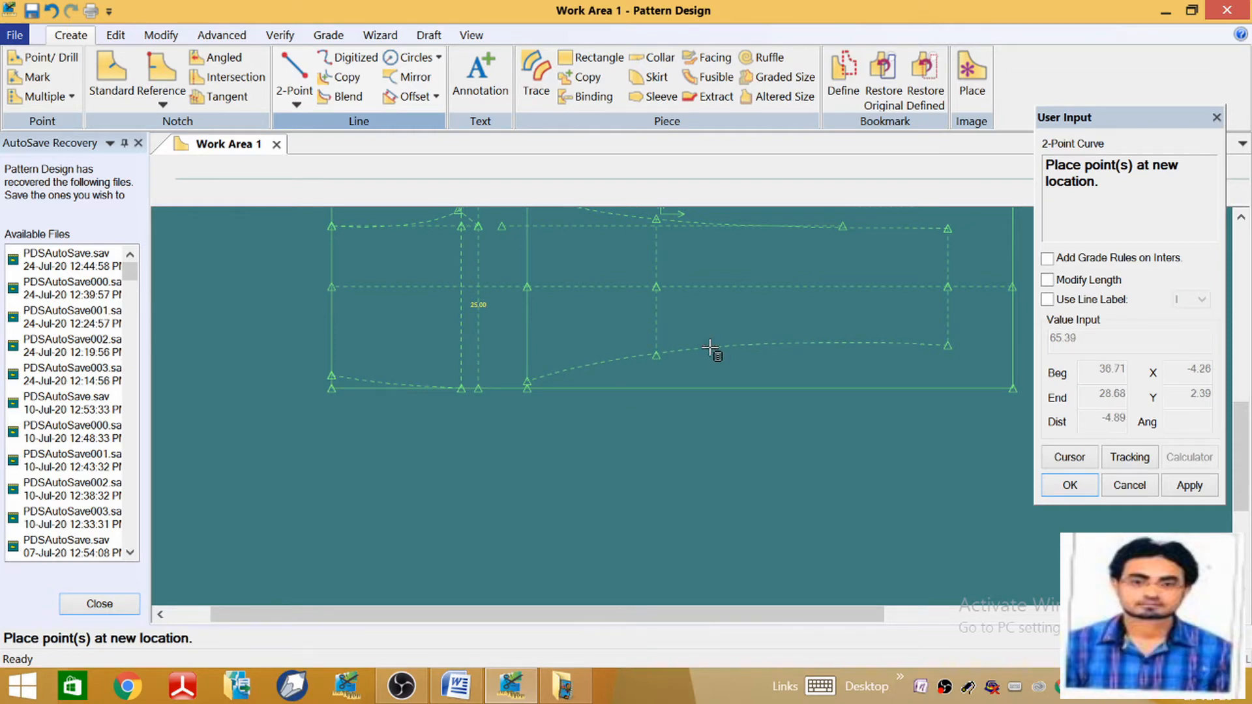
pyautogui.click(709, 348)
# Draw a short 2-Point Curve joining the hip line's outer end to the side seam's point on the thigh line
pyautogui.scroll(-2, 406, 431)
pyautogui.click(439, 371)
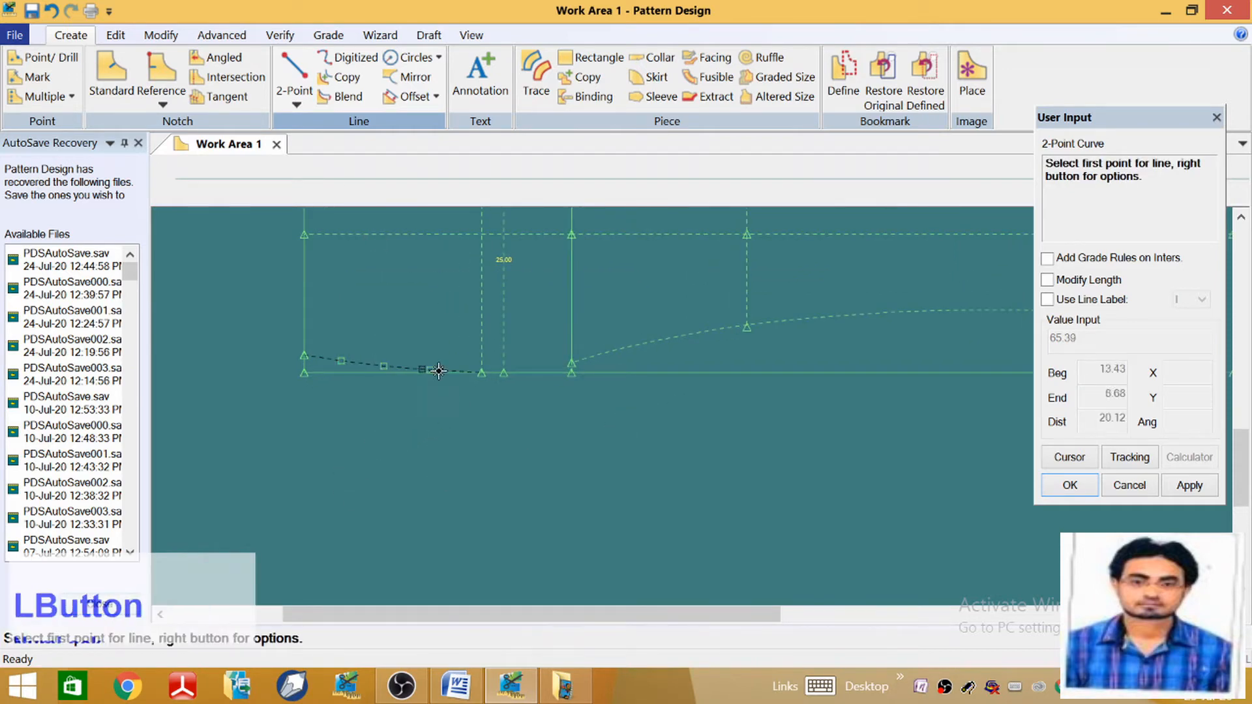
pyautogui.click(572, 363)
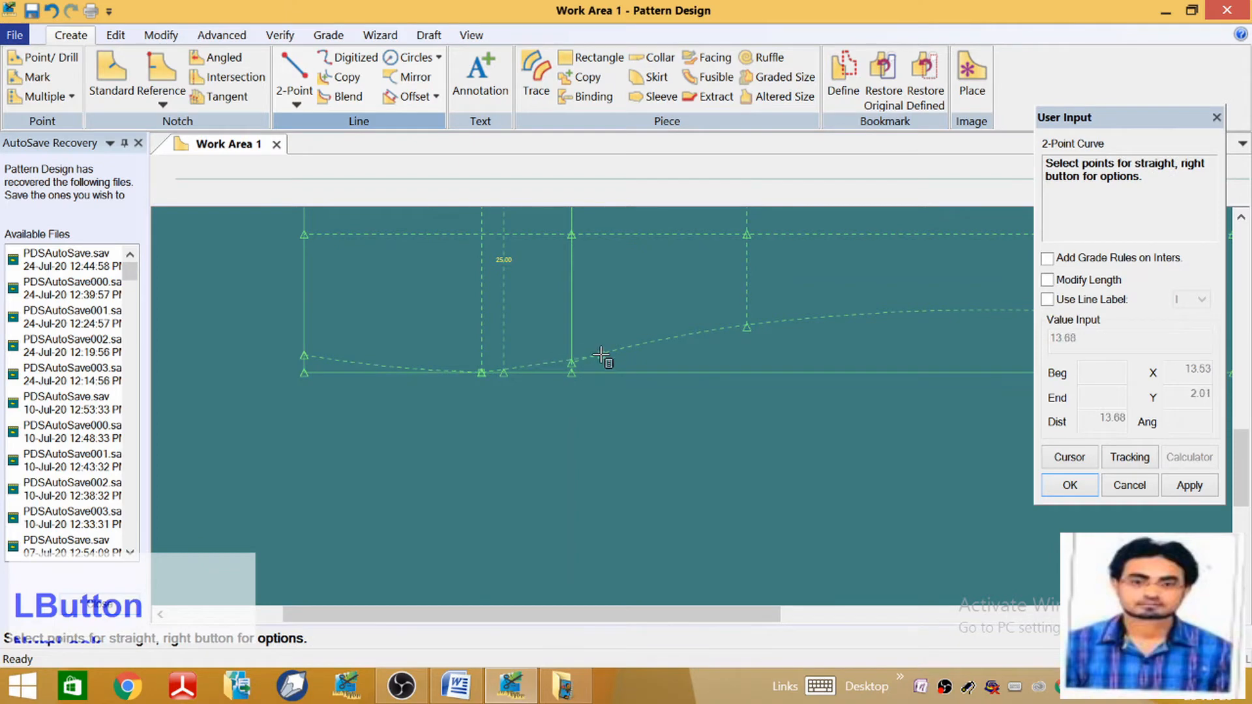
pyautogui.click(566, 365)
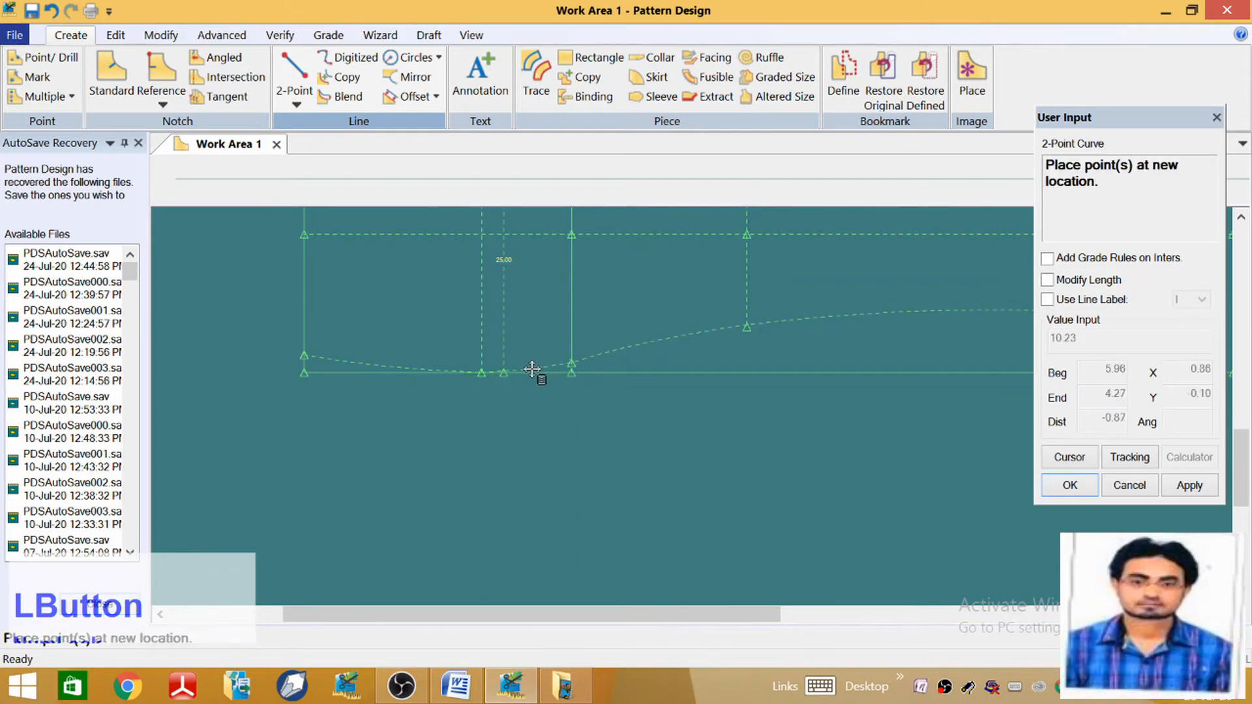
pyautogui.click(529, 370)
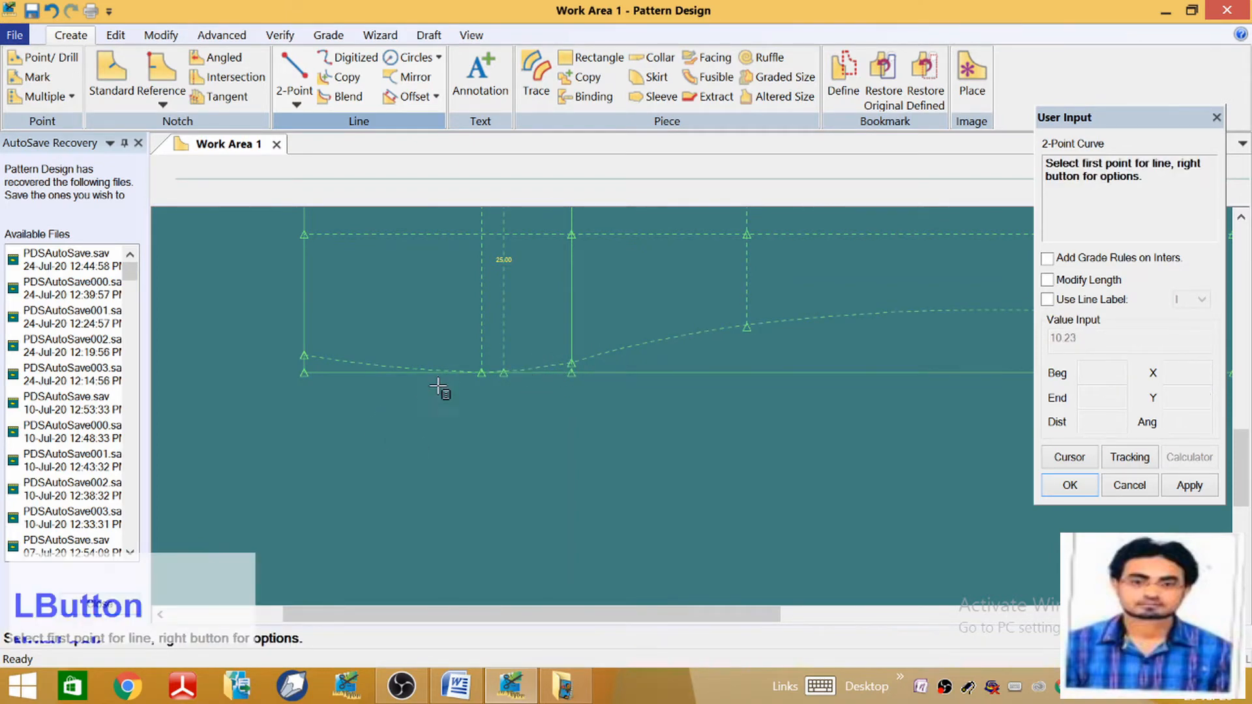
pyautogui.scroll(-2, 489, 424)
pyautogui.rightClick(478, 426)
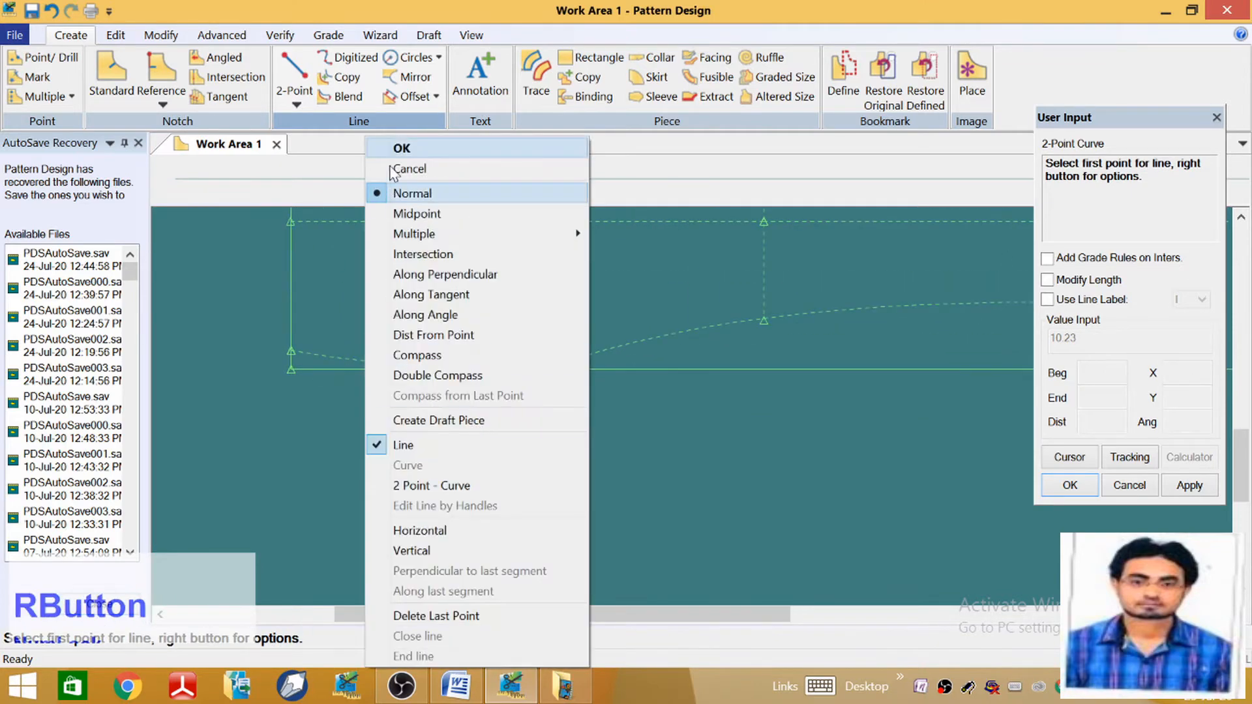
pyautogui.click(399, 149)
pyautogui.scroll(4, 226, 534)
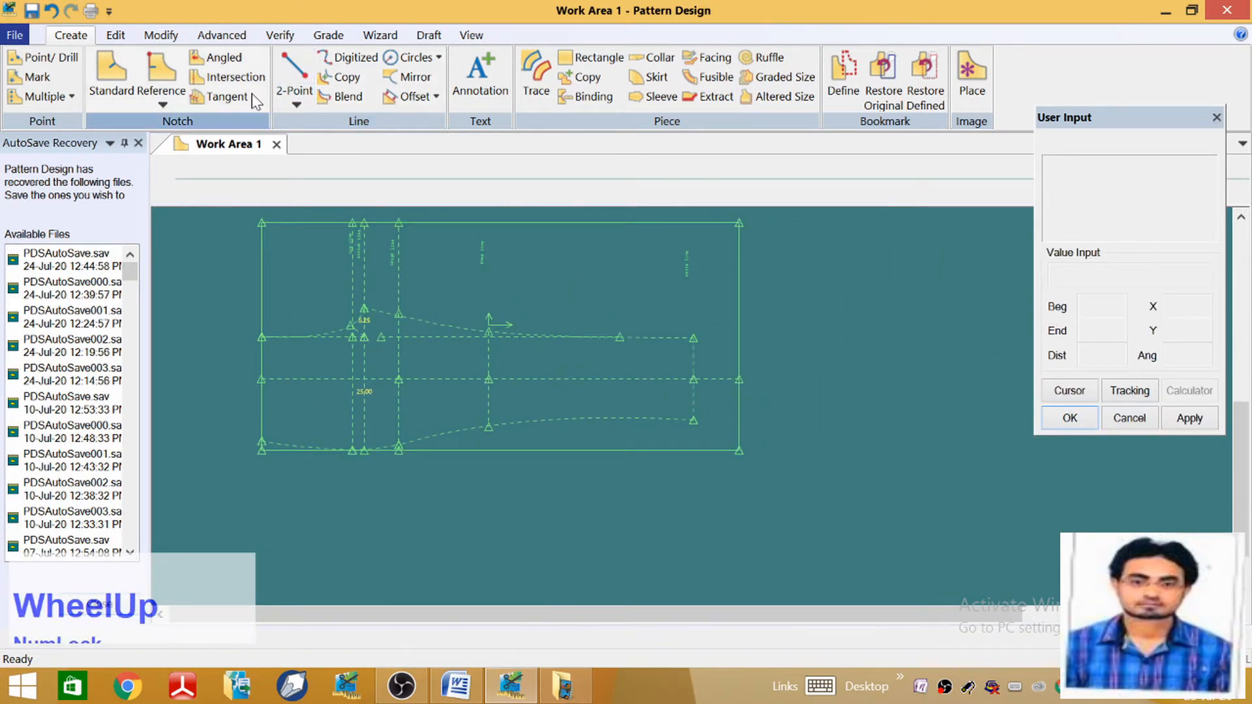
# Extend the inseam curve's ankle end about 10 units to the hem edge with Move Point/Line
pyautogui.click(160, 36)
pyautogui.click(209, 77)
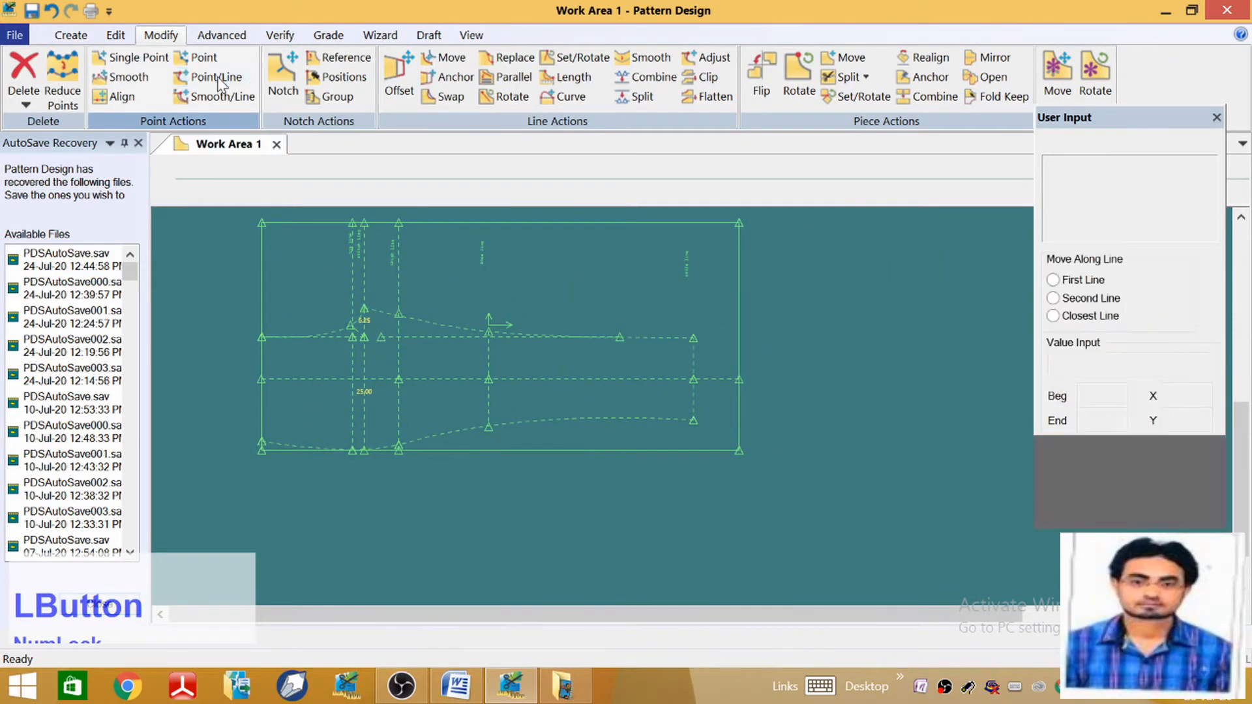
pyautogui.scroll(-3, 680, 337)
pyautogui.click(699, 316)
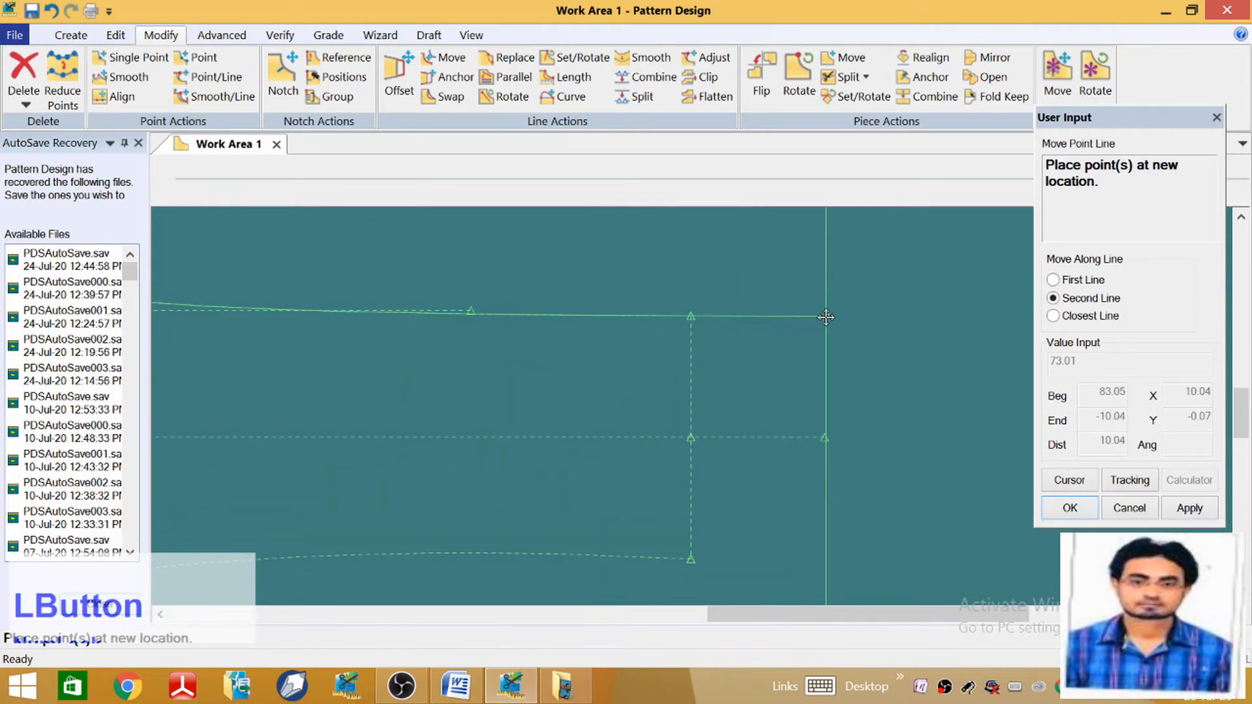
pyautogui.click(825, 317)
pyautogui.scroll(2, 789, 315)
# Extend the side seam curve's ankle end to the hem edge with Move Point/Line and finish the command
pyautogui.click(710, 464)
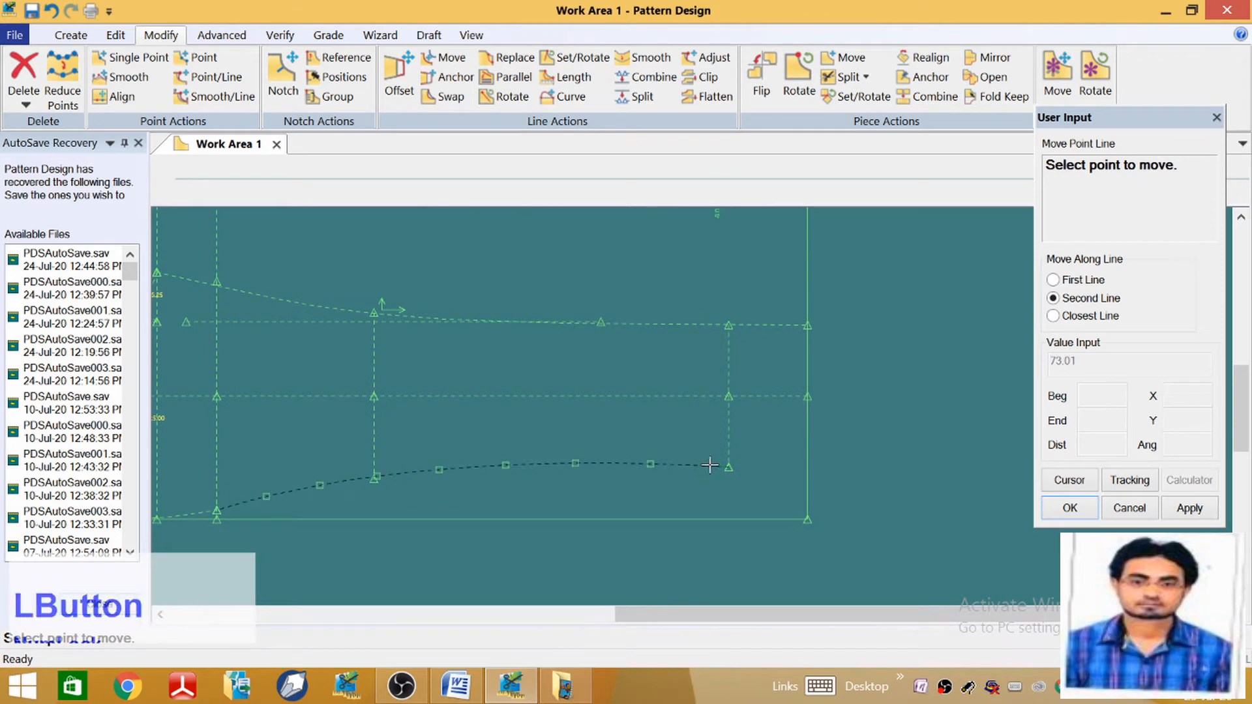
pyautogui.click(729, 467)
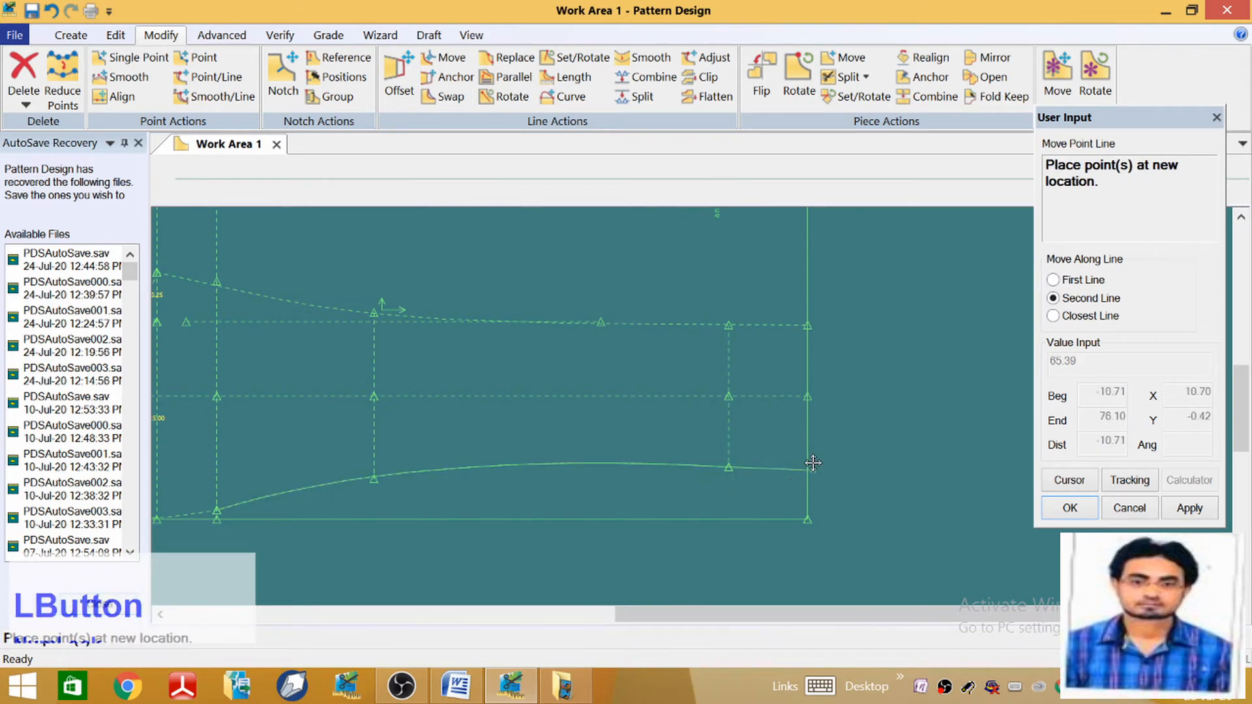
pyautogui.click(804, 456)
pyautogui.scroll(3, 959, 388)
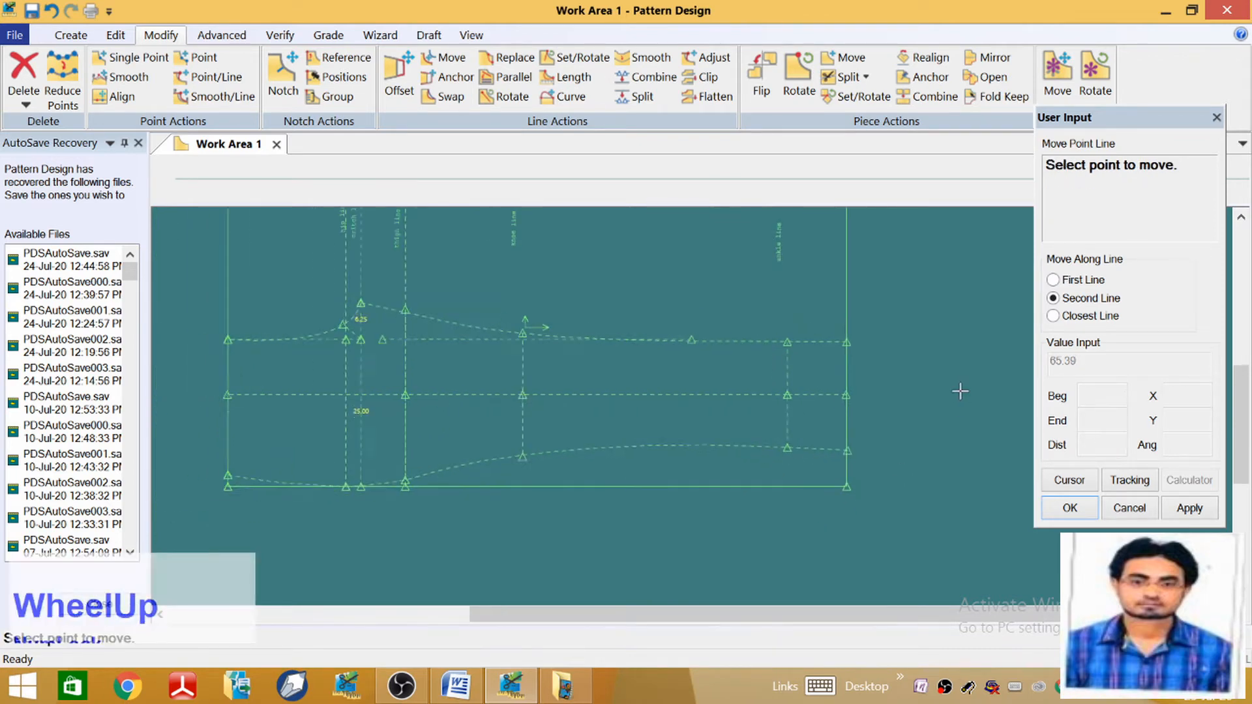
pyautogui.rightClick(553, 441)
pyautogui.click(588, 450)
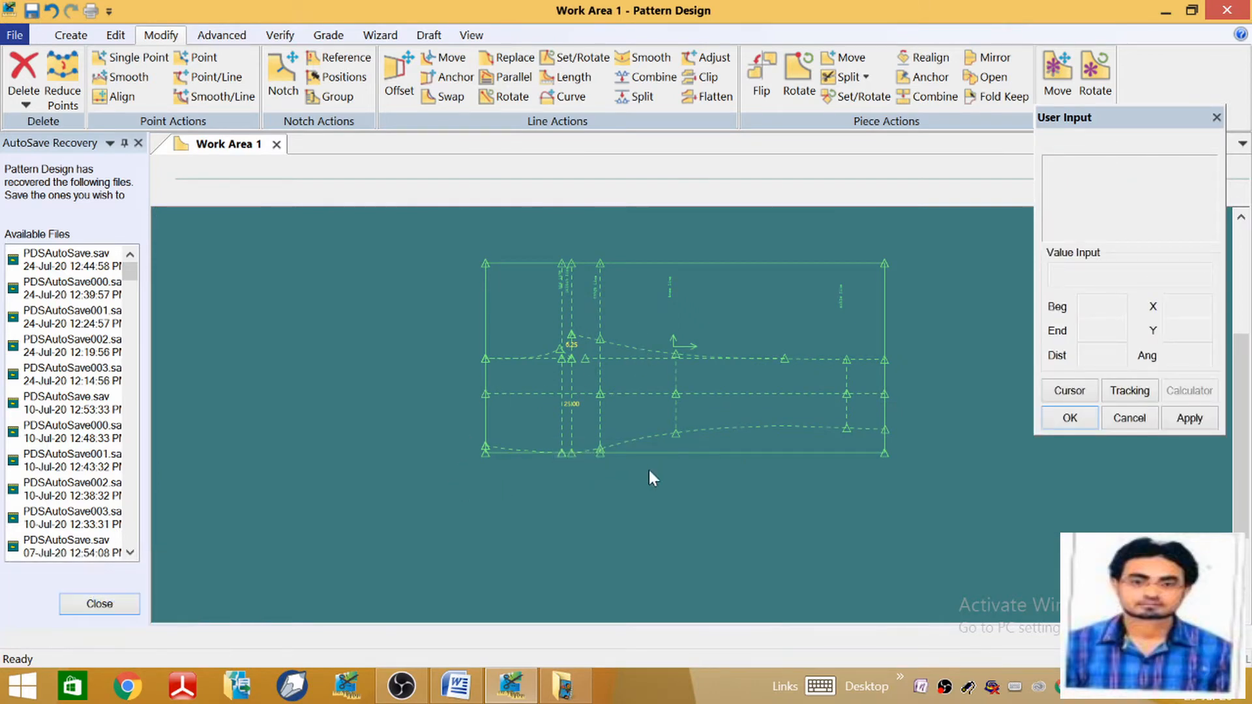
# Start a 2-Point Line on the waist edge, 4 units from the upper end of the front crotch curve
pyautogui.scroll(-4, 717, 424)
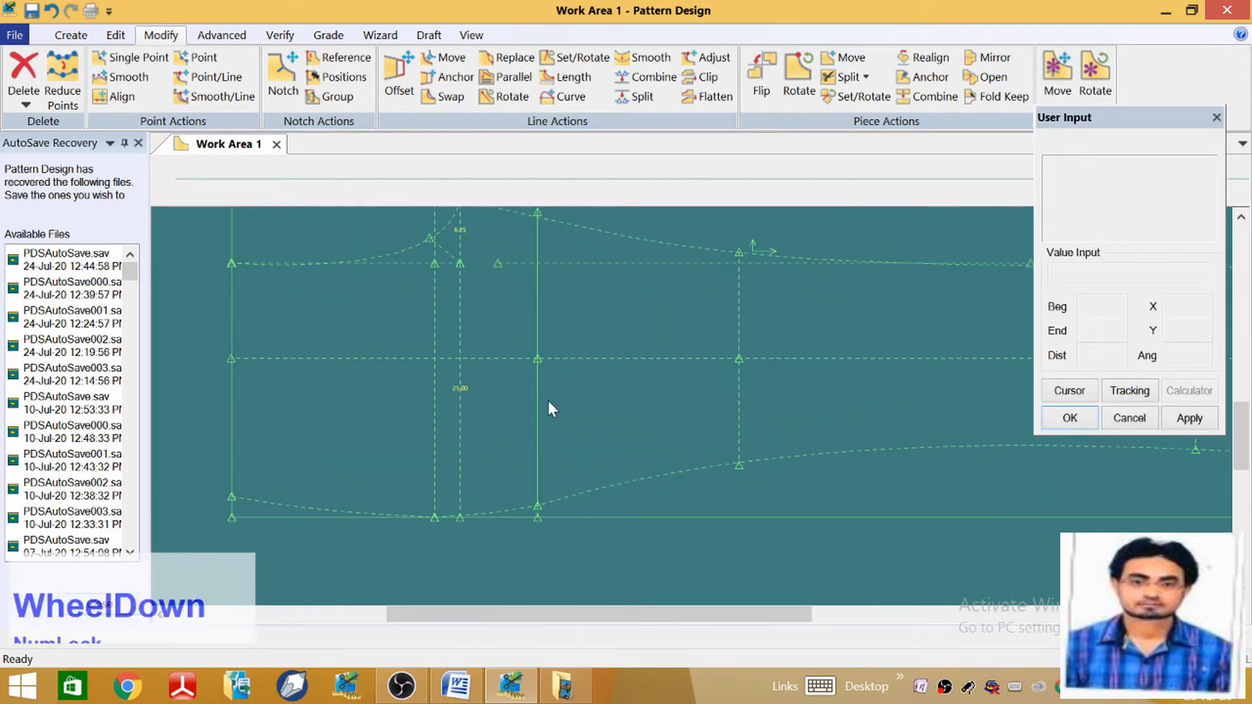
pyautogui.scroll(1, 522, 431)
pyautogui.scroll(1, 494, 480)
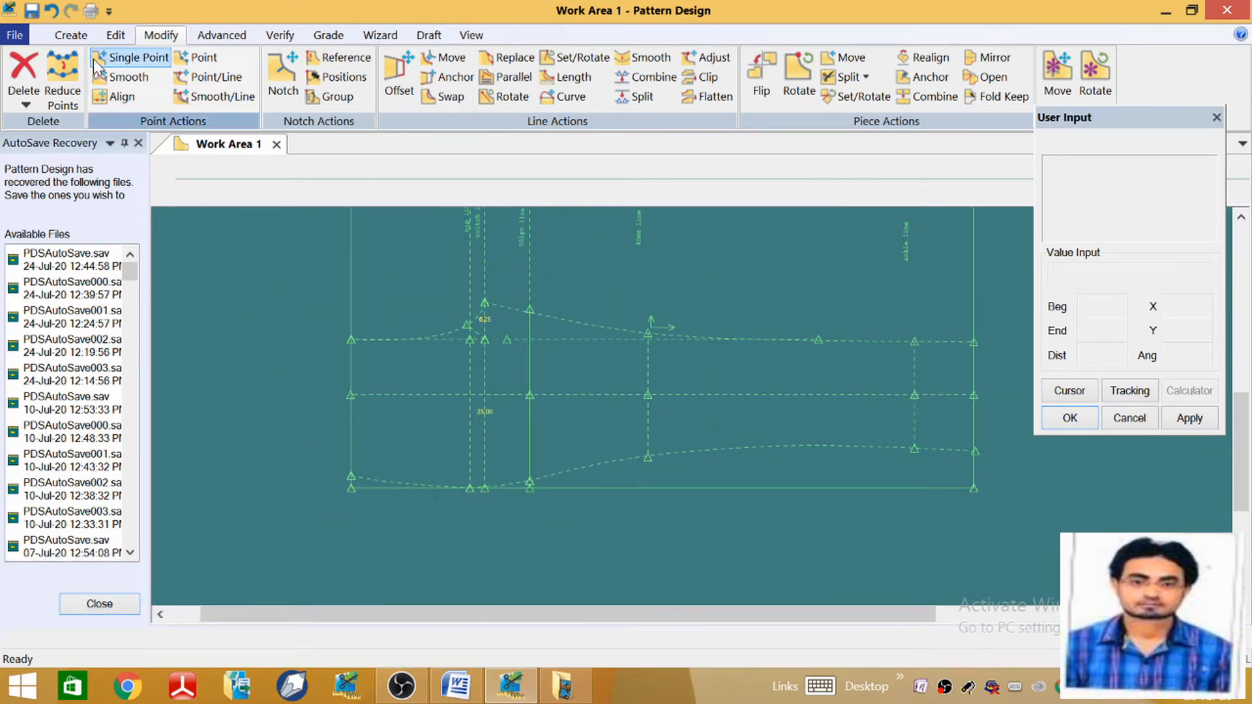
pyautogui.click(70, 35)
pyautogui.click(298, 97)
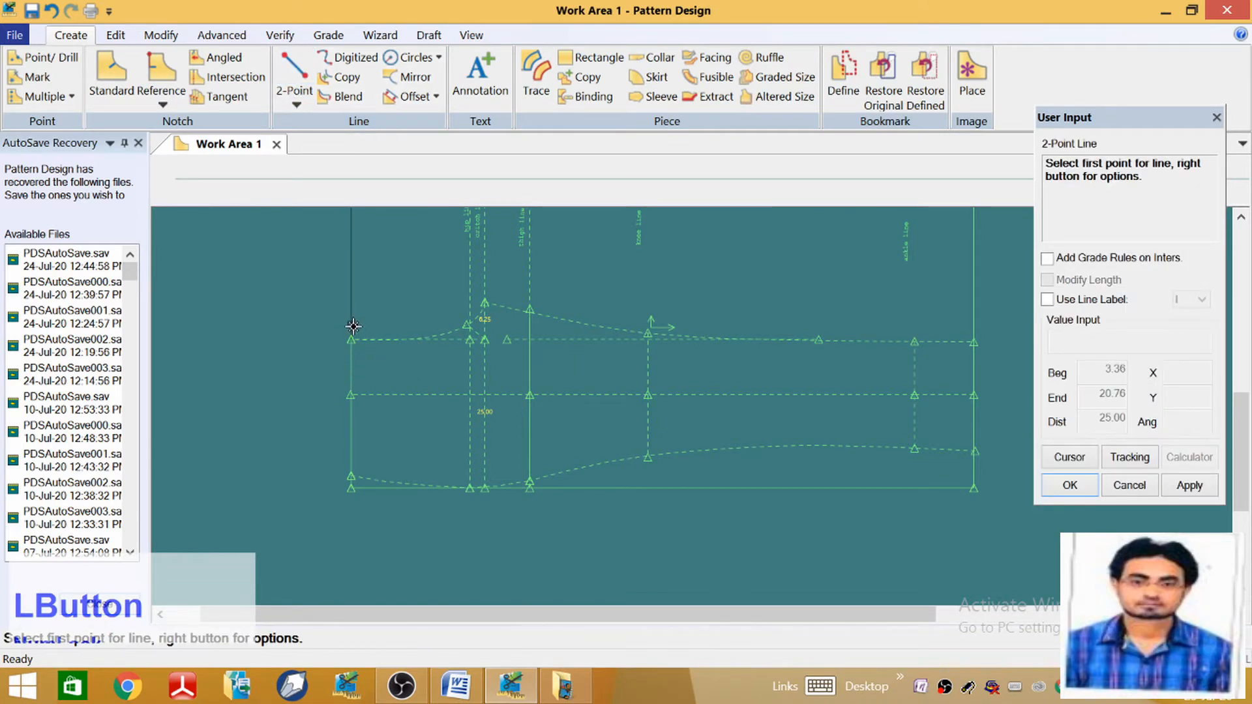
pyautogui.rightClick(357, 345)
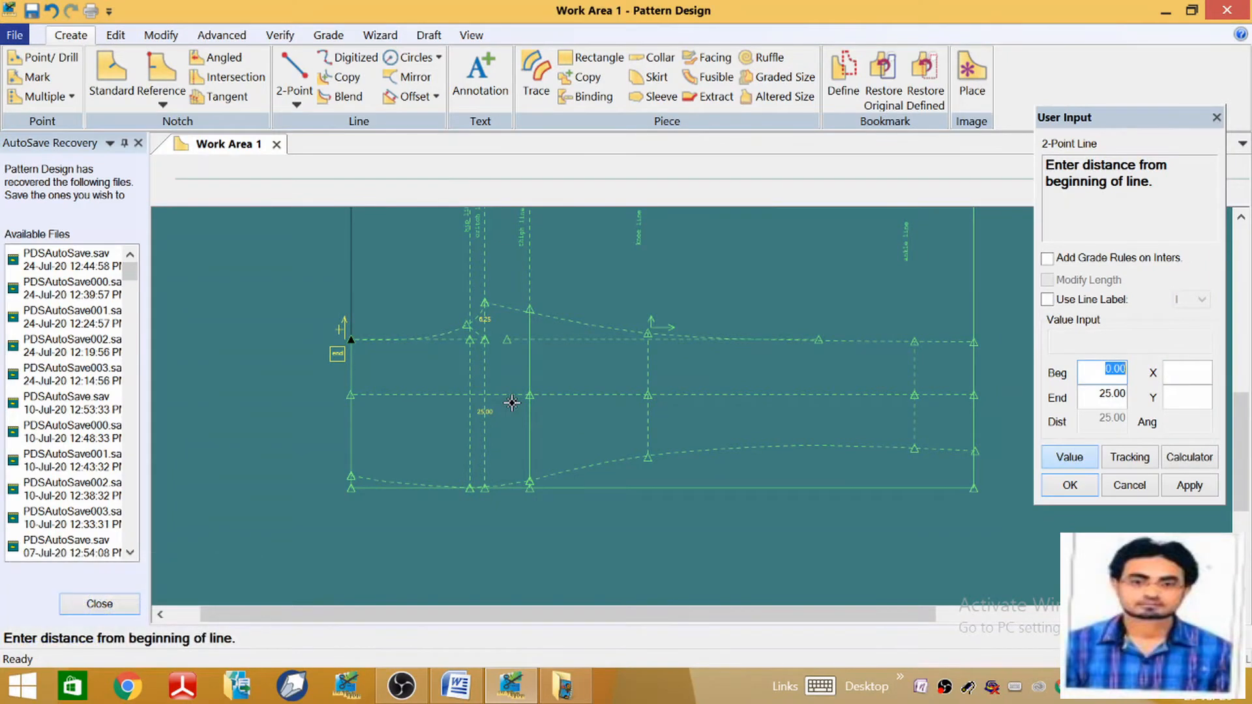
pyautogui.write('4')
pyautogui.press('Return')
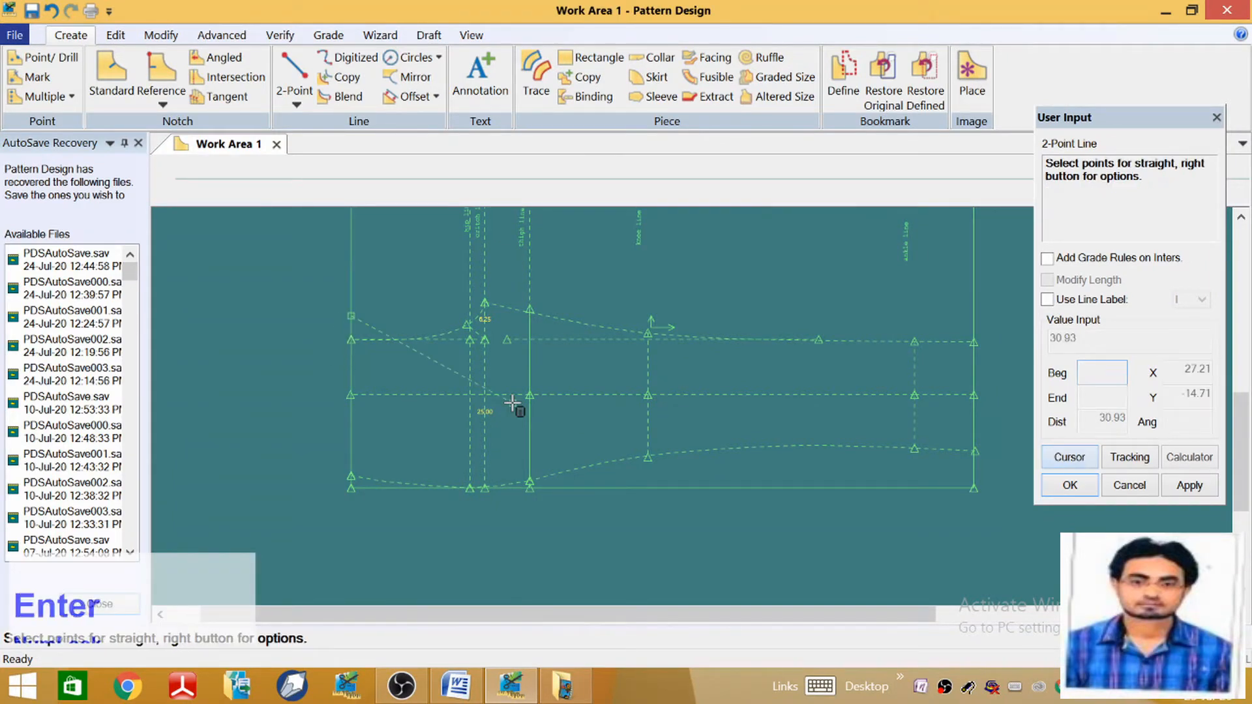
# Run the line horizontally about 20 units from the waist edge to the hip line and finish the command
pyautogui.rightClick(446, 320)
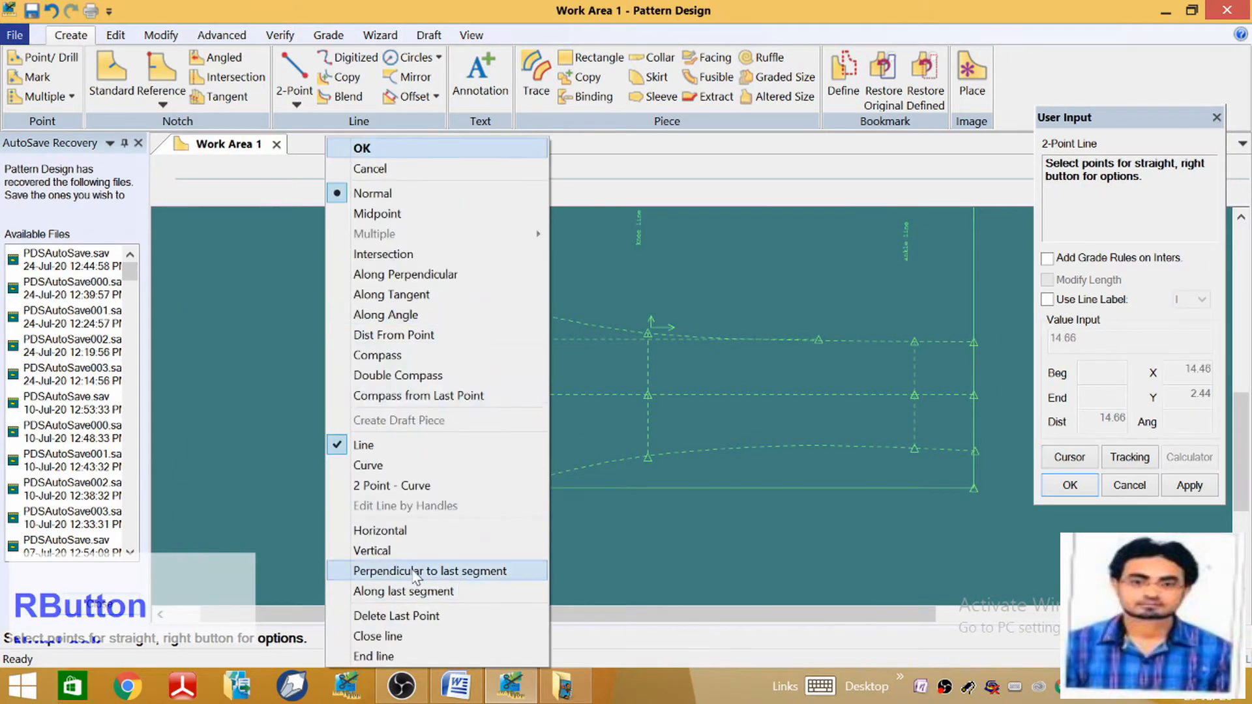
pyautogui.click(380, 531)
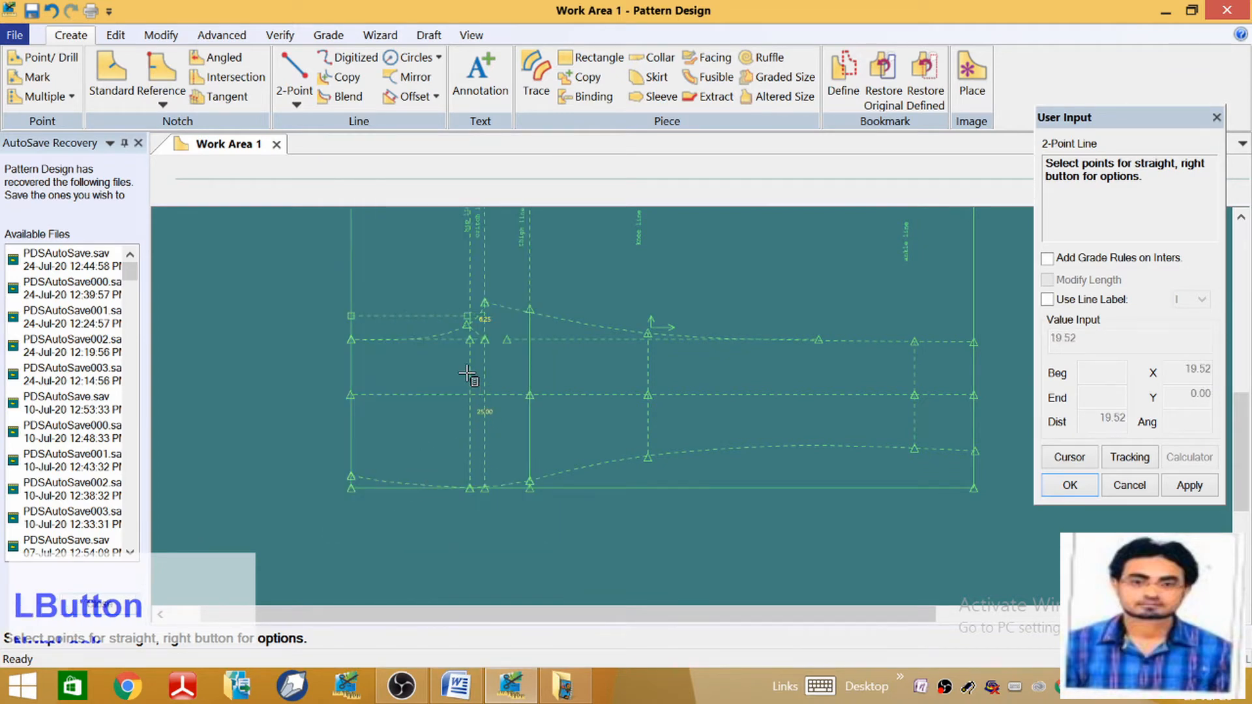
pyautogui.scroll(-3, 474, 352)
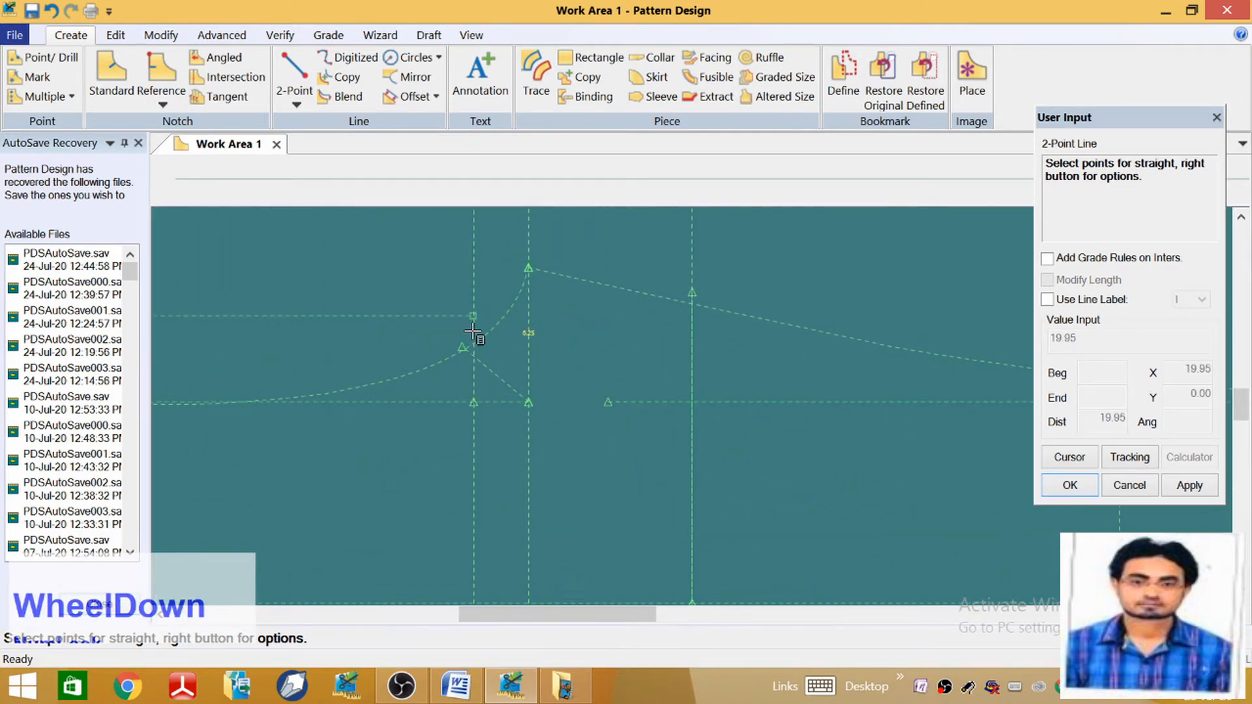
pyautogui.click(474, 332)
pyautogui.scroll(4, 640, 316)
pyautogui.rightClick(438, 264)
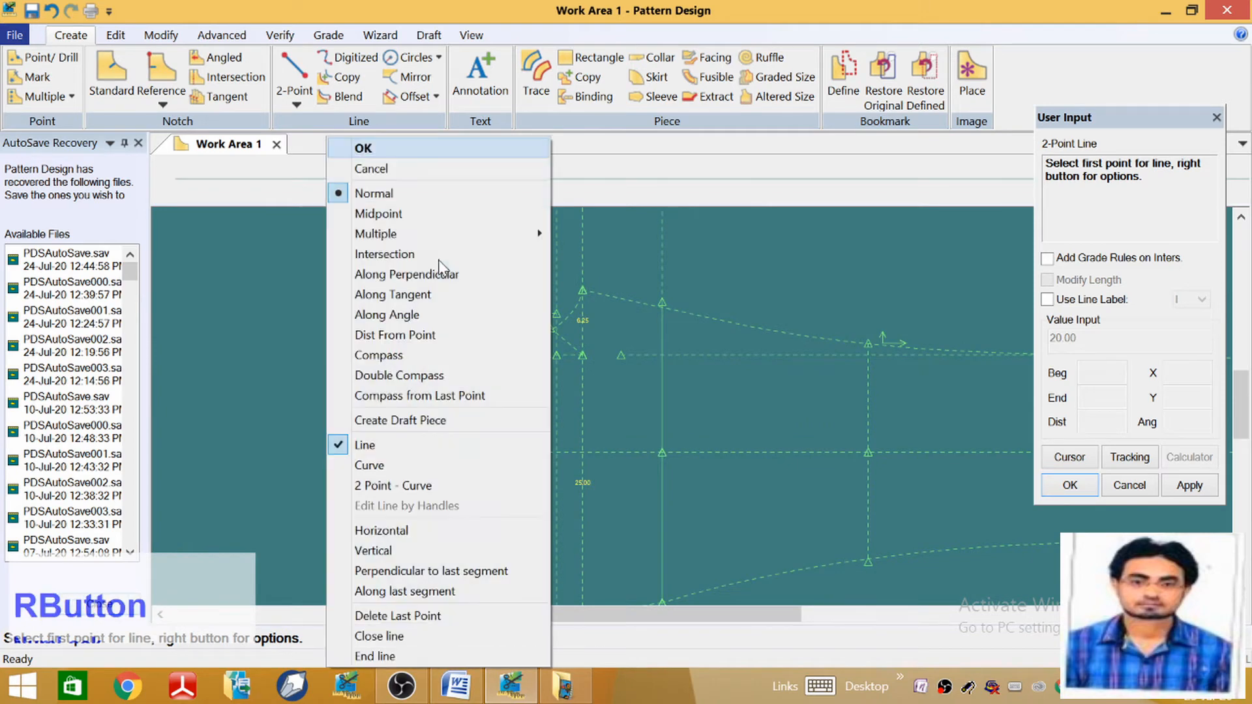
pyautogui.click(467, 423)
pyautogui.scroll(1, 426, 209)
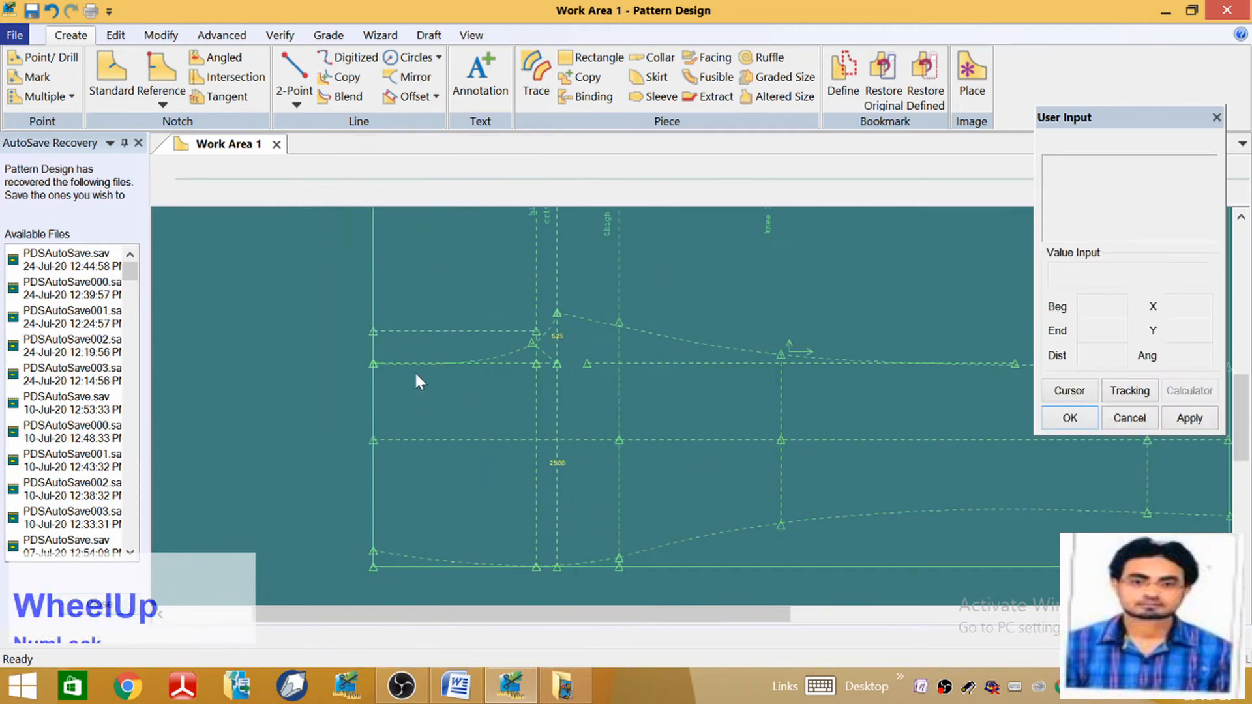
pyautogui.scroll(-1, 458, 233)
pyautogui.scroll(2, 473, 233)
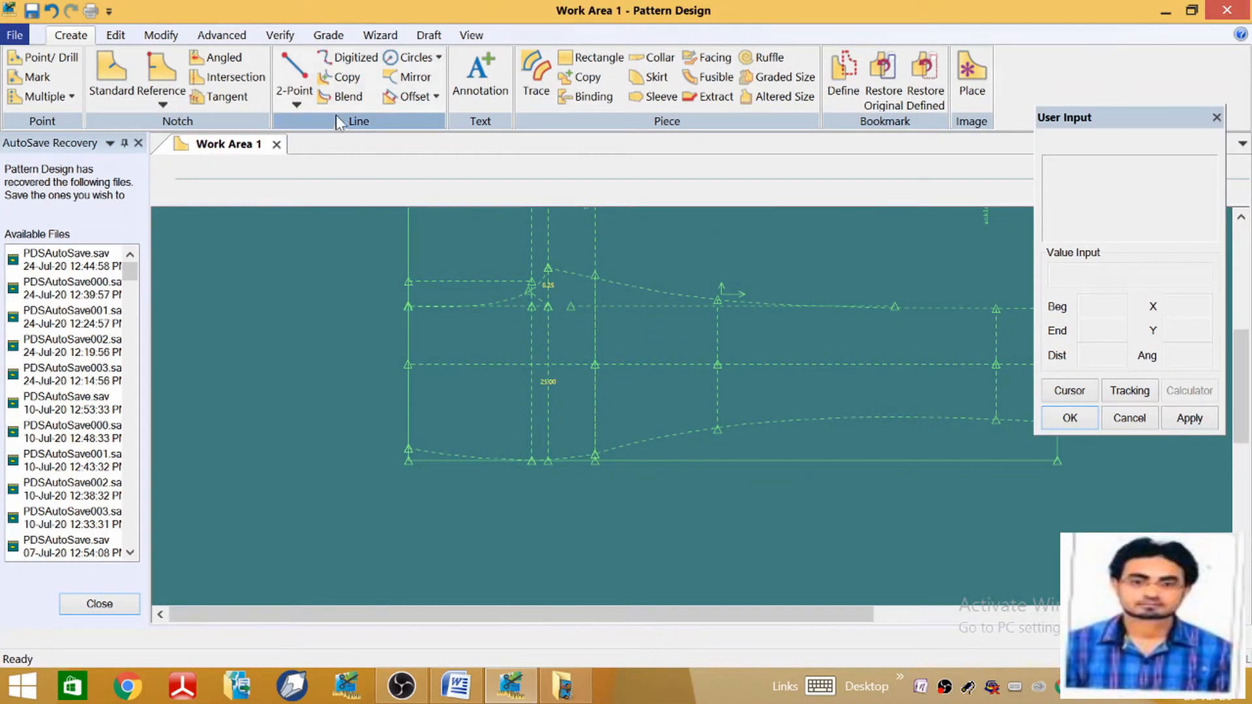
# Draw a slanted 2-Point Line from 4 units along the waist edge from the side seam to 15 units down the hip curve
pyautogui.click(294, 75)
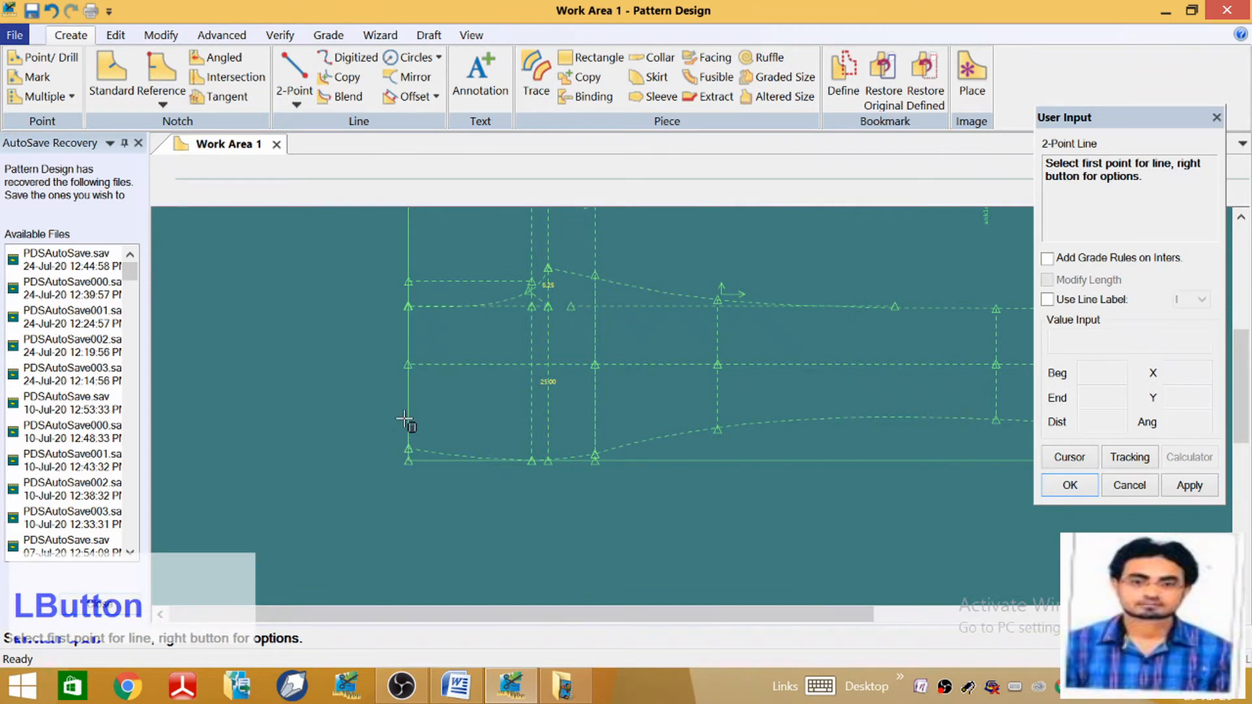
pyautogui.click(410, 452)
pyautogui.rightClick(457, 516)
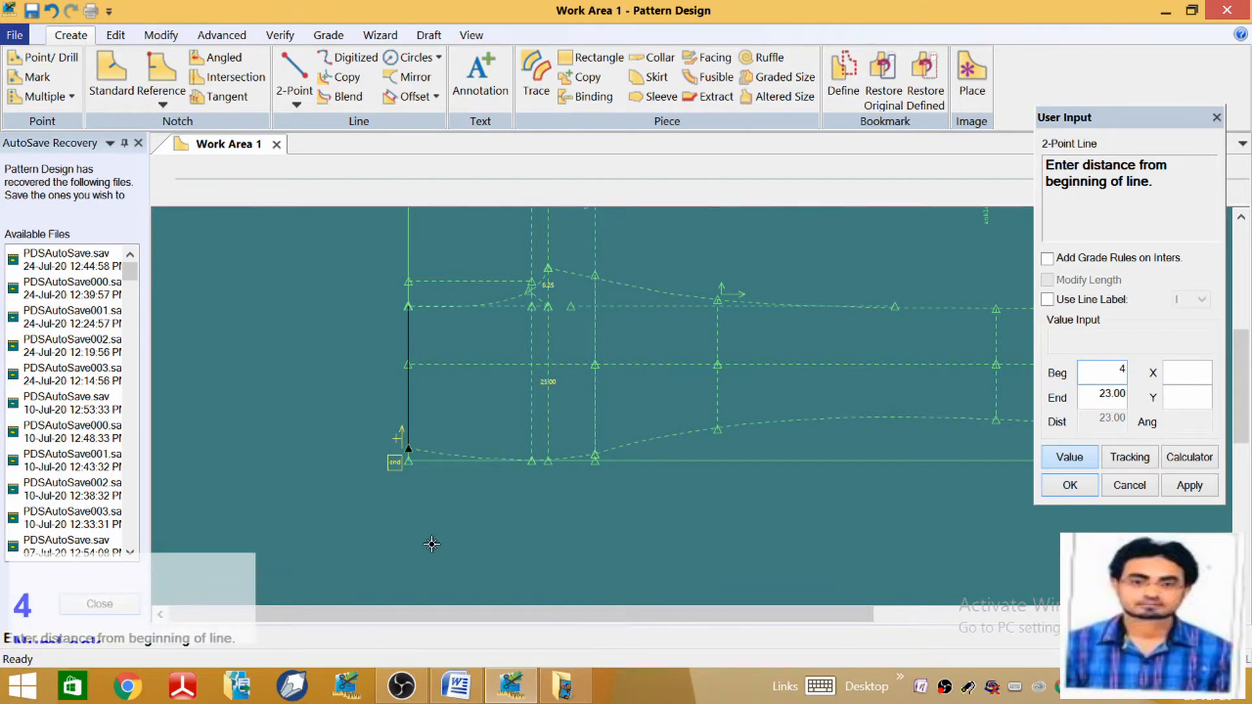
pyautogui.press('Return')
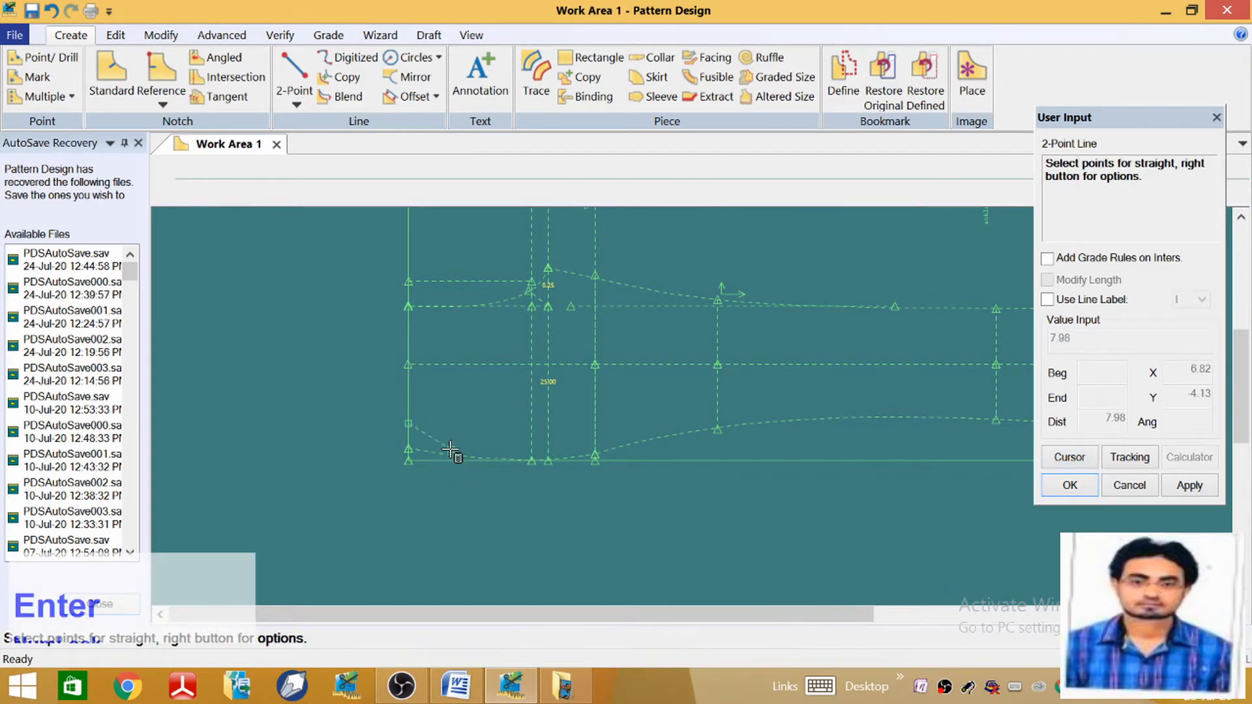
pyautogui.click(420, 453)
pyautogui.rightClick(407, 456)
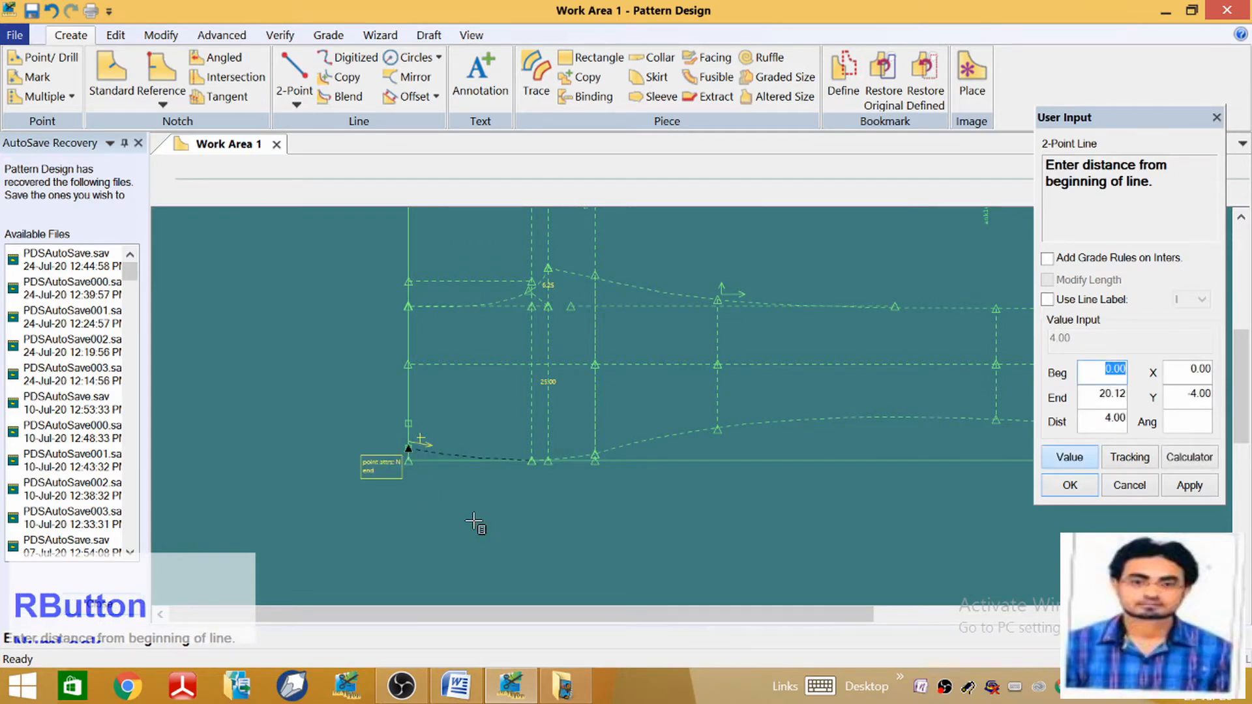
pyautogui.write('15')
pyautogui.press('Return')
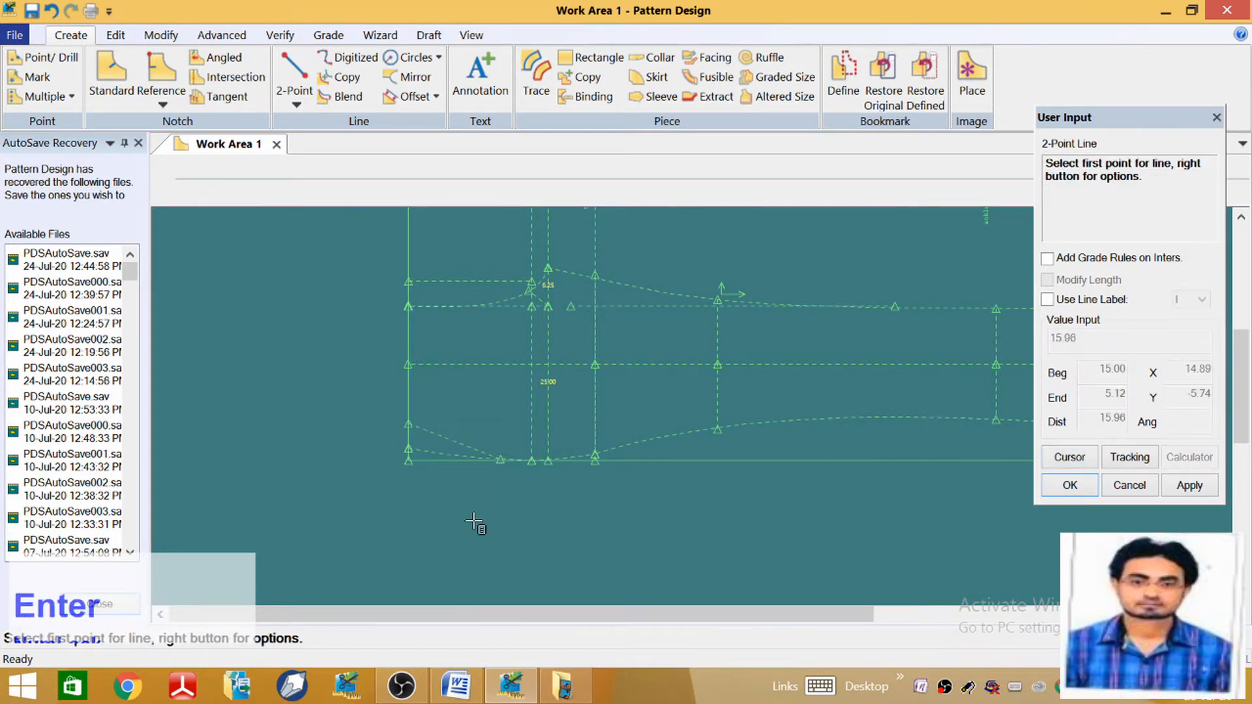
pyautogui.rightClick(490, 435)
pyautogui.click(423, 147)
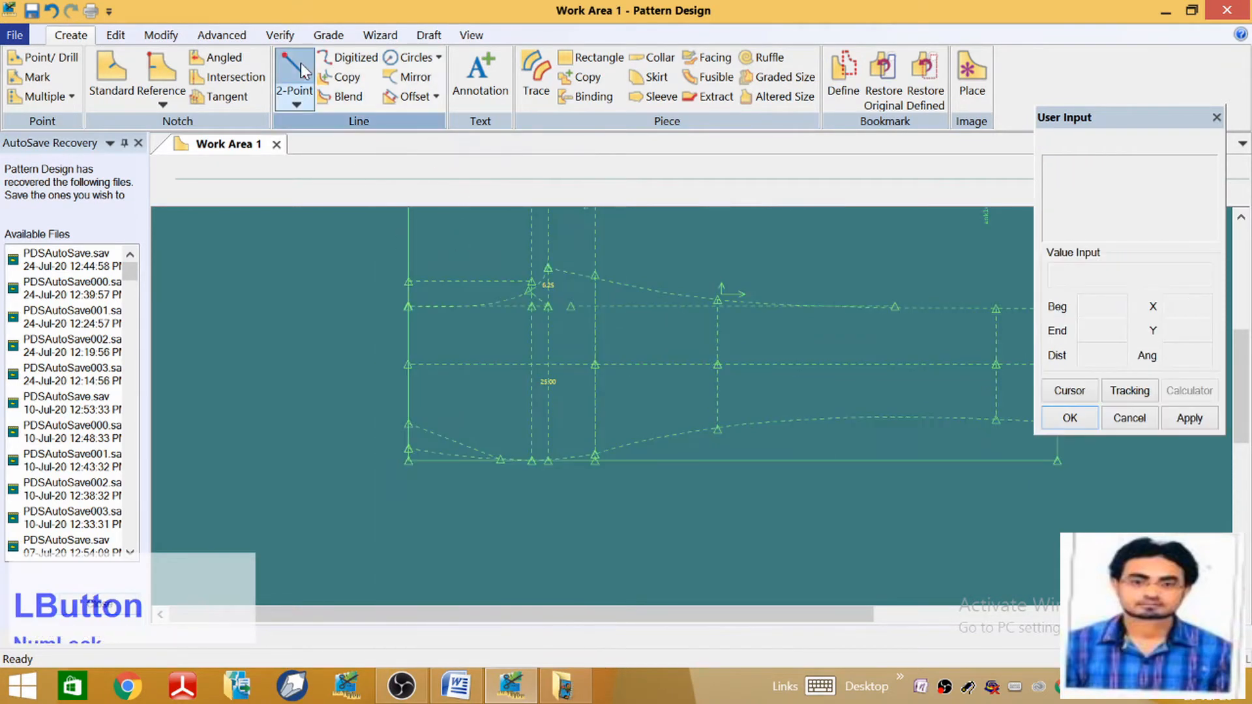
# Draw a vertical 2-Point Line about 15.4 units long from the slanted line's end on the hip curve to the lengthwise centre line
pyautogui.click(297, 72)
pyautogui.scroll(-3, 470, 498)
pyautogui.click(458, 428)
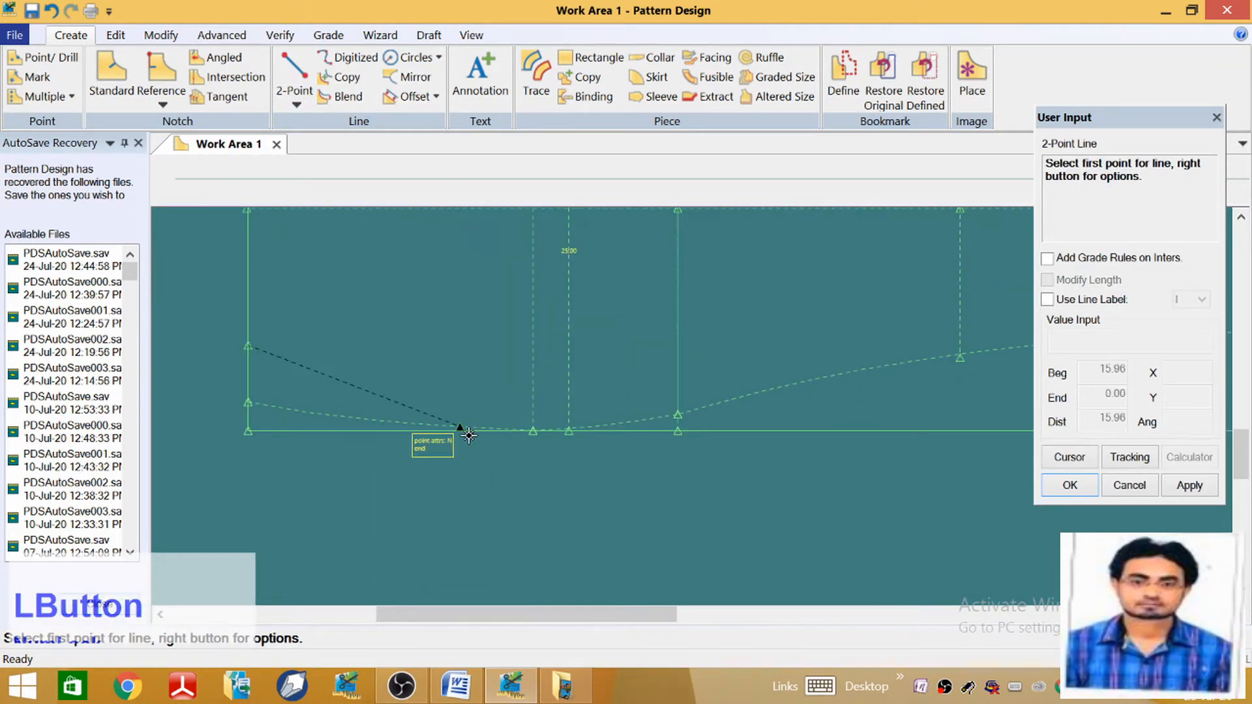
pyautogui.click(463, 430)
pyautogui.rightClick(484, 331)
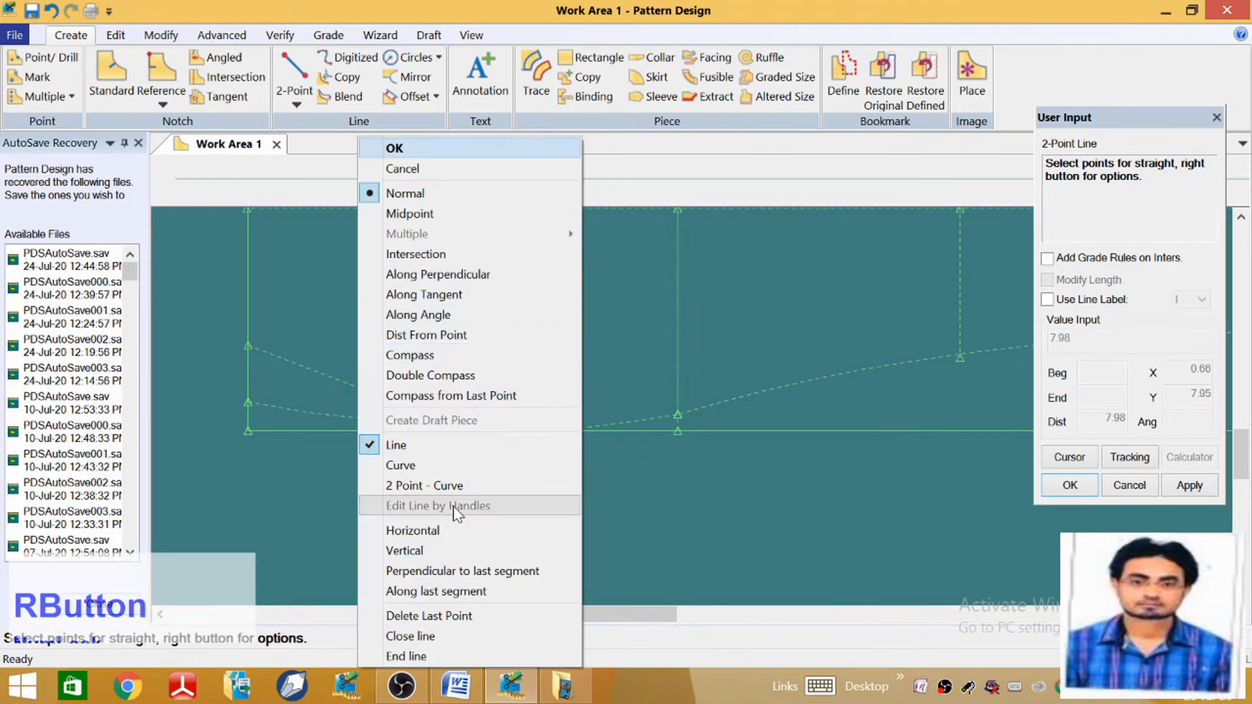
pyautogui.click(429, 552)
pyautogui.scroll(3, 425, 480)
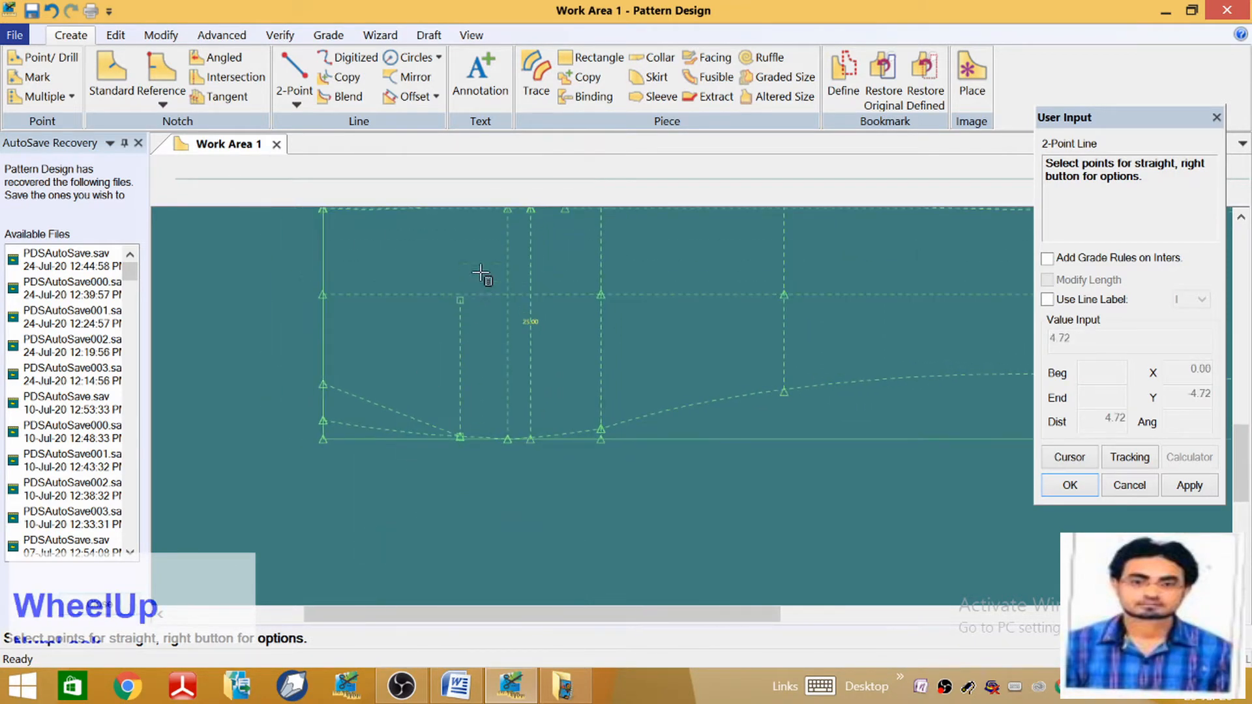
pyautogui.click(476, 295)
pyautogui.rightClick(414, 347)
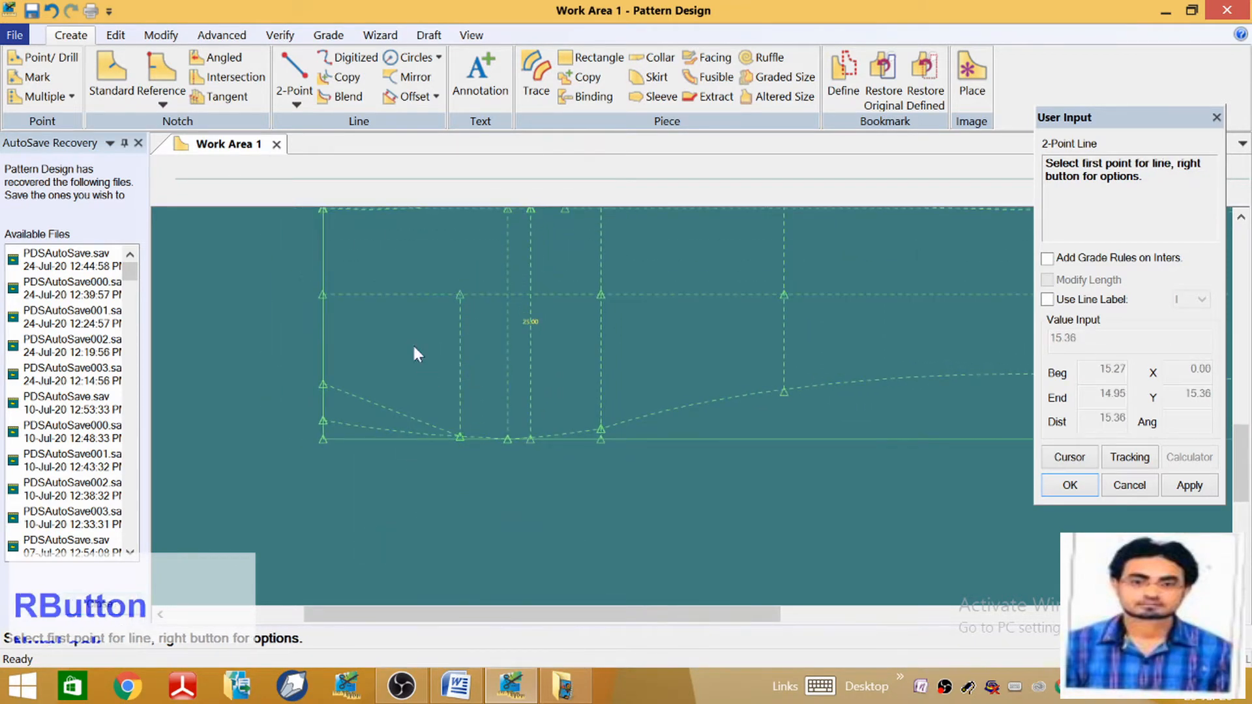
pyautogui.click(357, 171)
# Draw a horizontal 2-Point Line about 31 units long, starting on the waist edge 13 units from the side seam end and crossing the thigh line
pyautogui.scroll(-2, 300, 445)
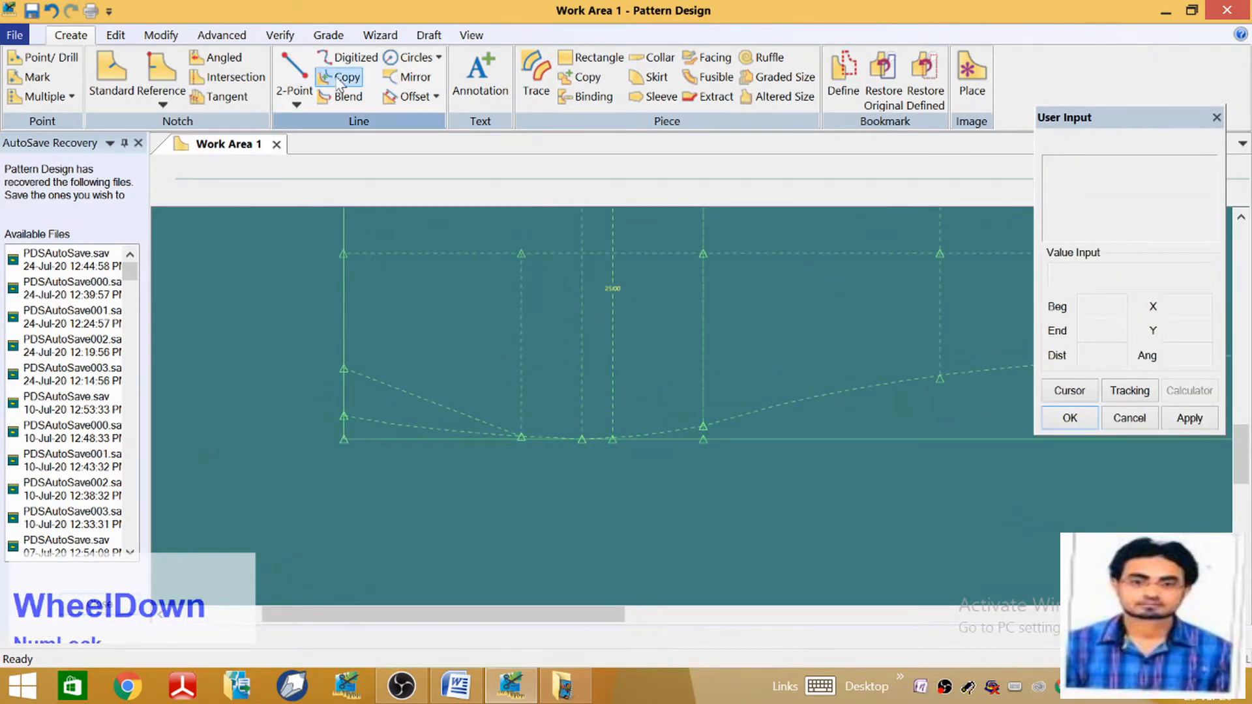
pyautogui.click(299, 65)
pyautogui.scroll(-2, 354, 428)
pyautogui.click(338, 394)
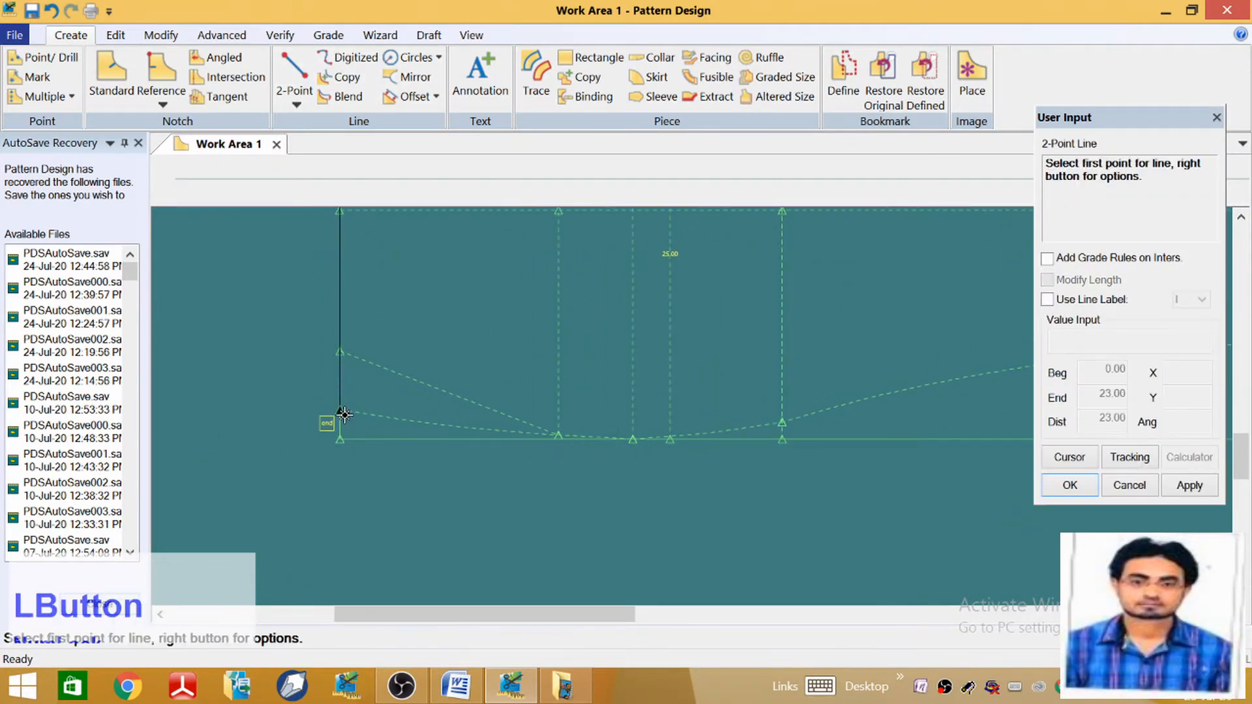
pyautogui.rightClick(371, 443)
pyautogui.write('13')
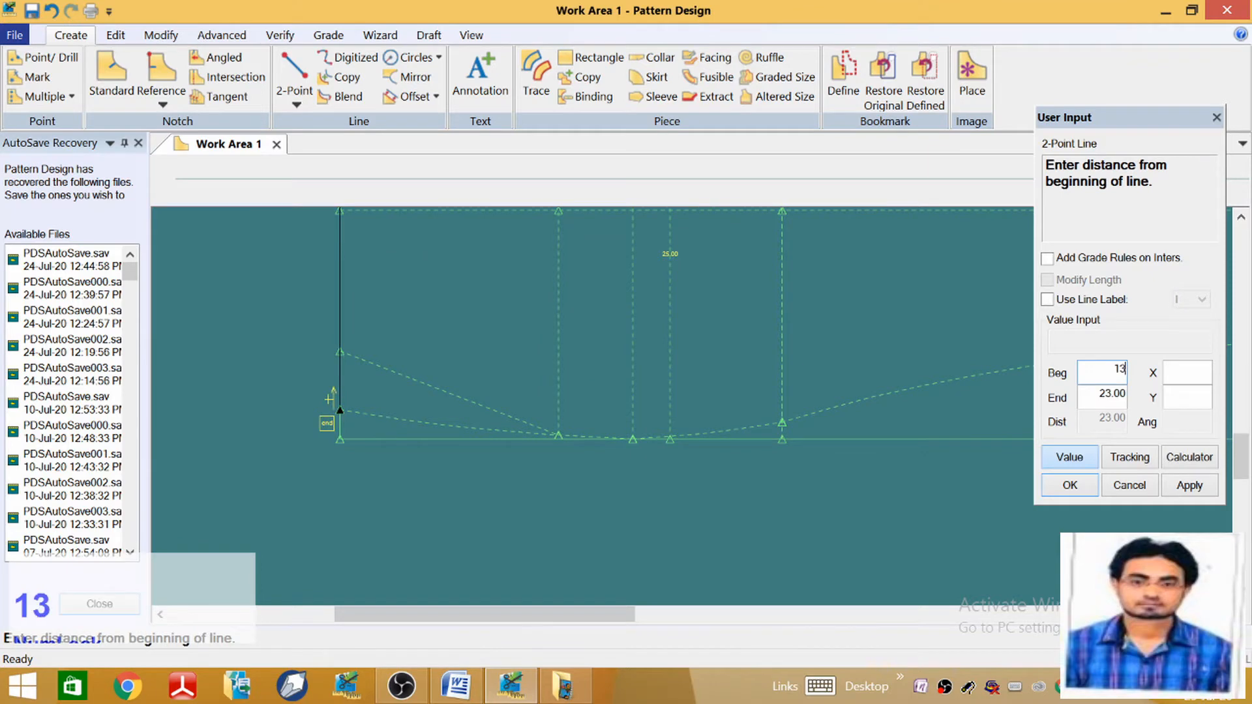
pyautogui.press('Return')
pyautogui.scroll(1, 448, 324)
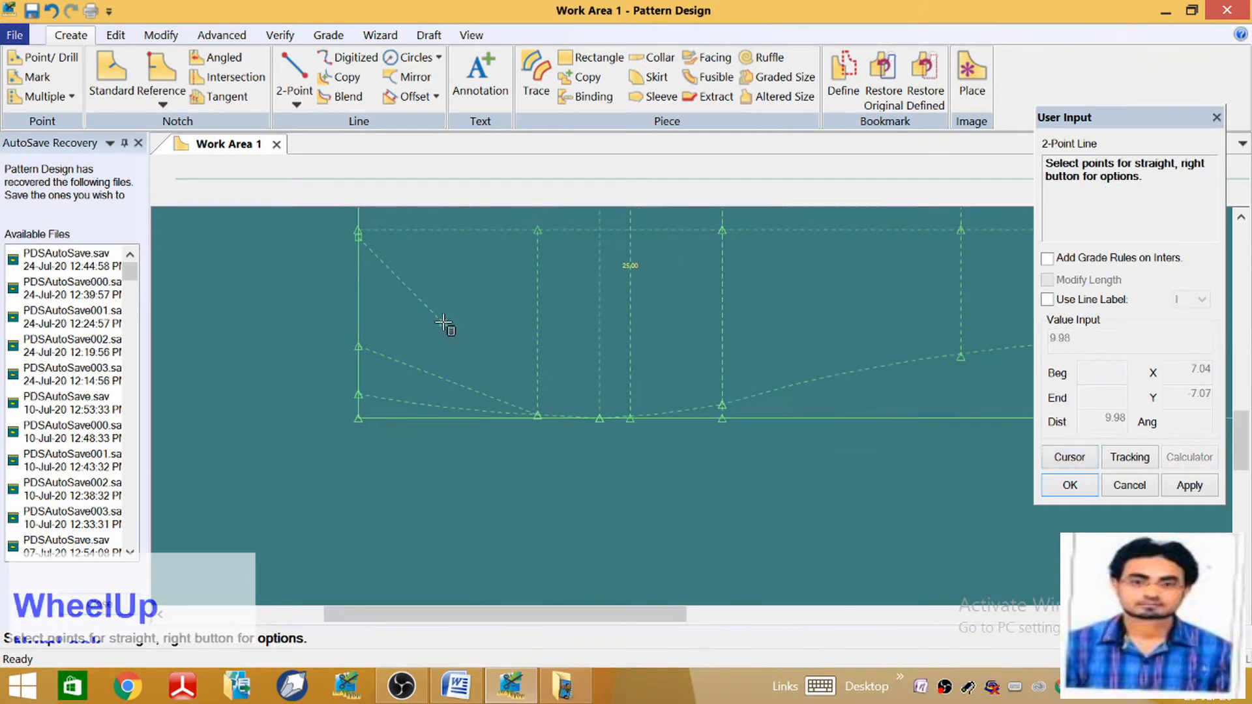
pyautogui.rightClick(450, 287)
pyautogui.click(406, 533)
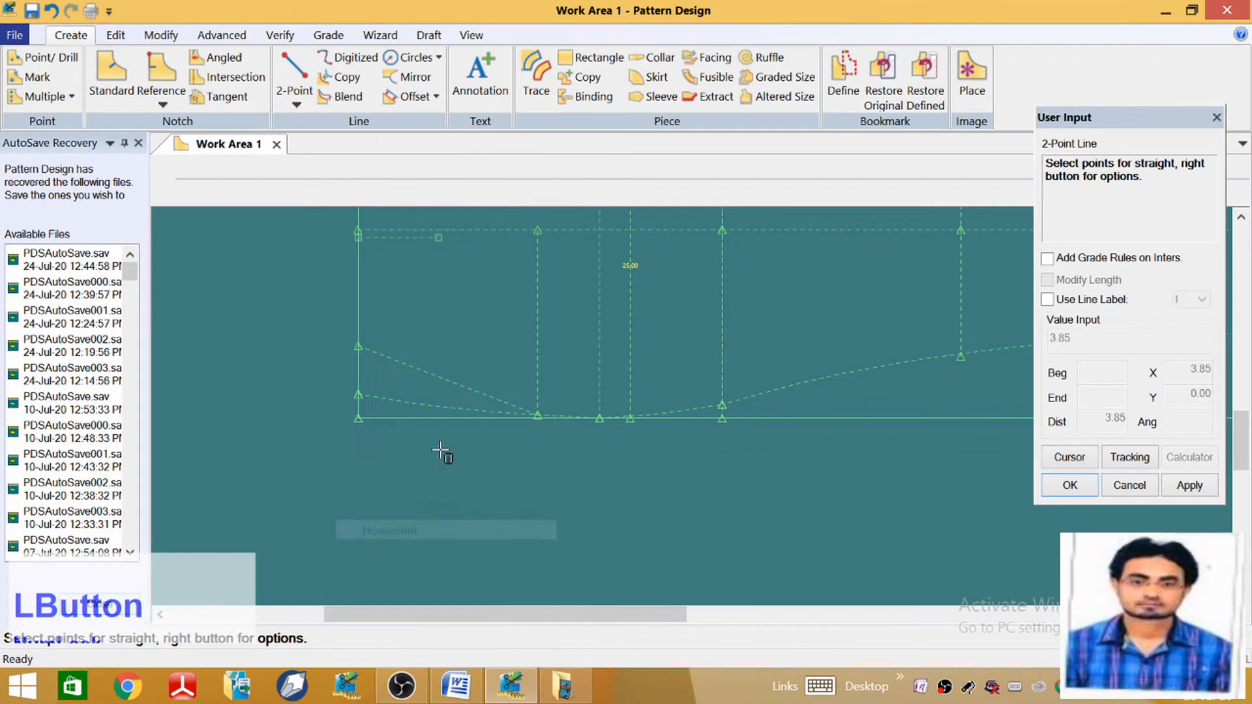
pyautogui.click(739, 313)
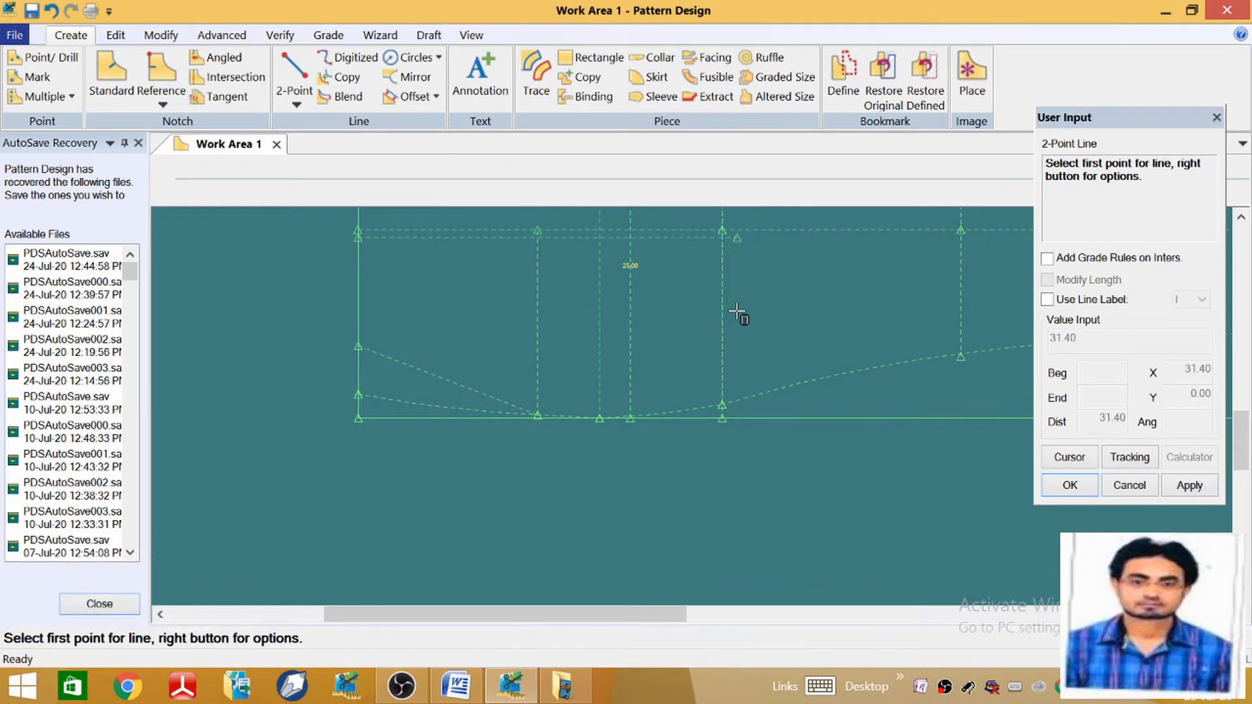
pyautogui.rightClick(485, 289)
pyautogui.click(417, 146)
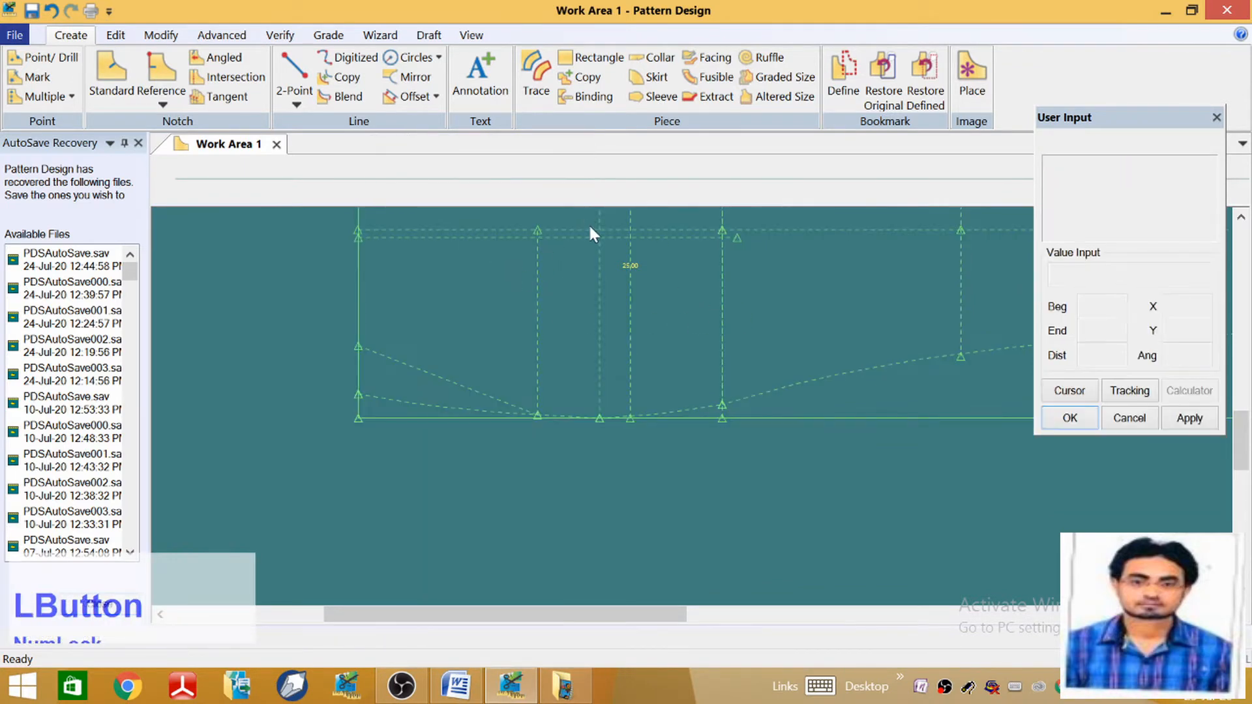
# Split the new horizontal line where it crosses the vertical line rising from the hip curve
pyautogui.scroll(-1, 568, 223)
pyautogui.scroll(-1, 536, 228)
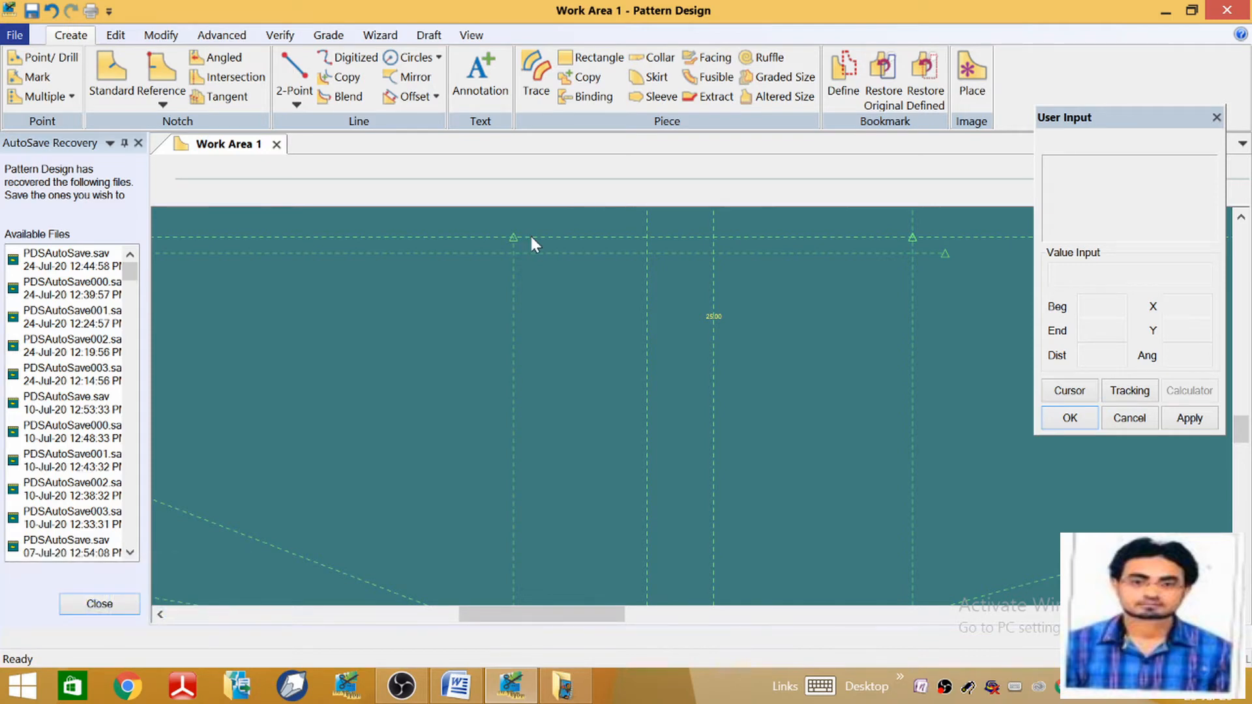
pyautogui.scroll(2, 508, 248)
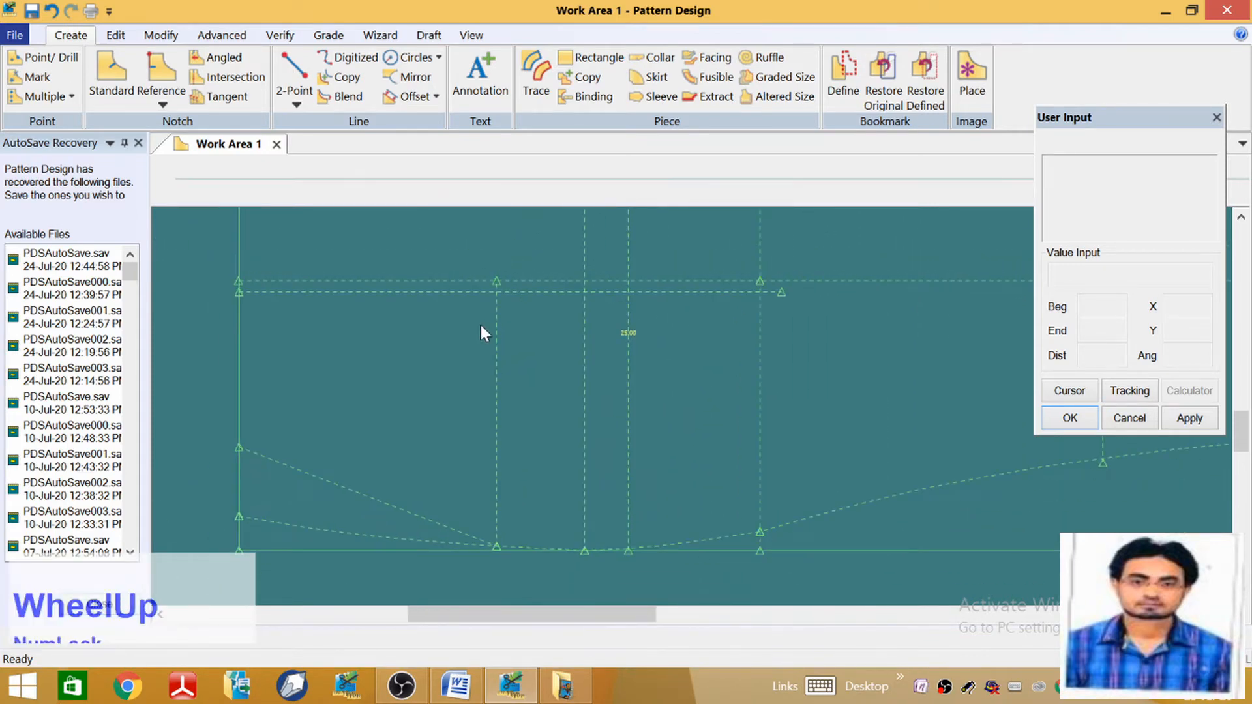
pyautogui.click(161, 35)
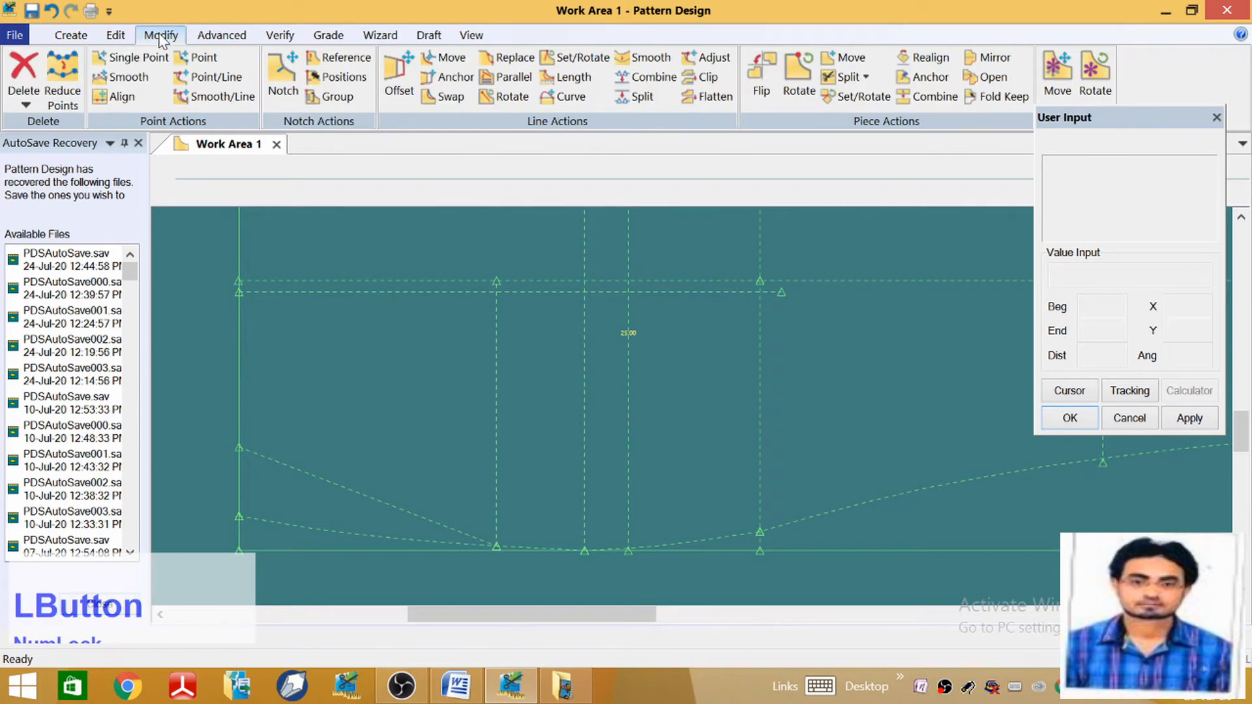
pyautogui.click(633, 97)
pyautogui.scroll(-3, 506, 307)
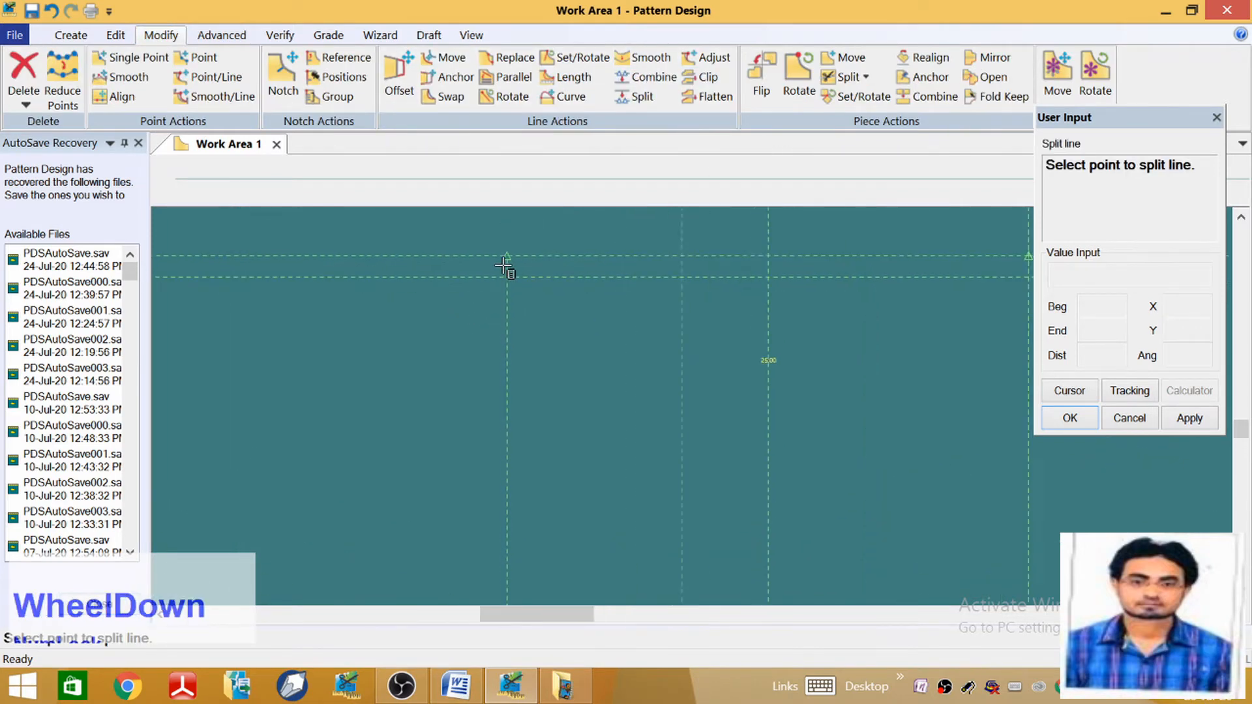
pyautogui.scroll(-2, 514, 297)
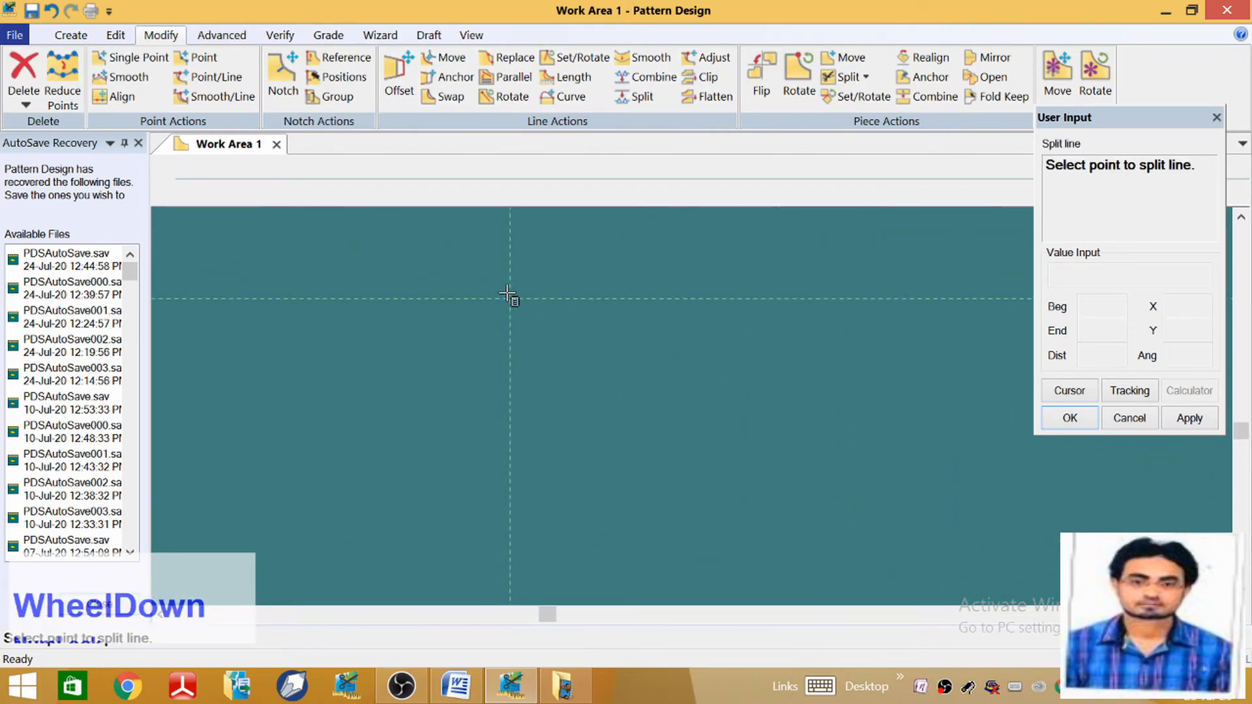
pyautogui.click(510, 302)
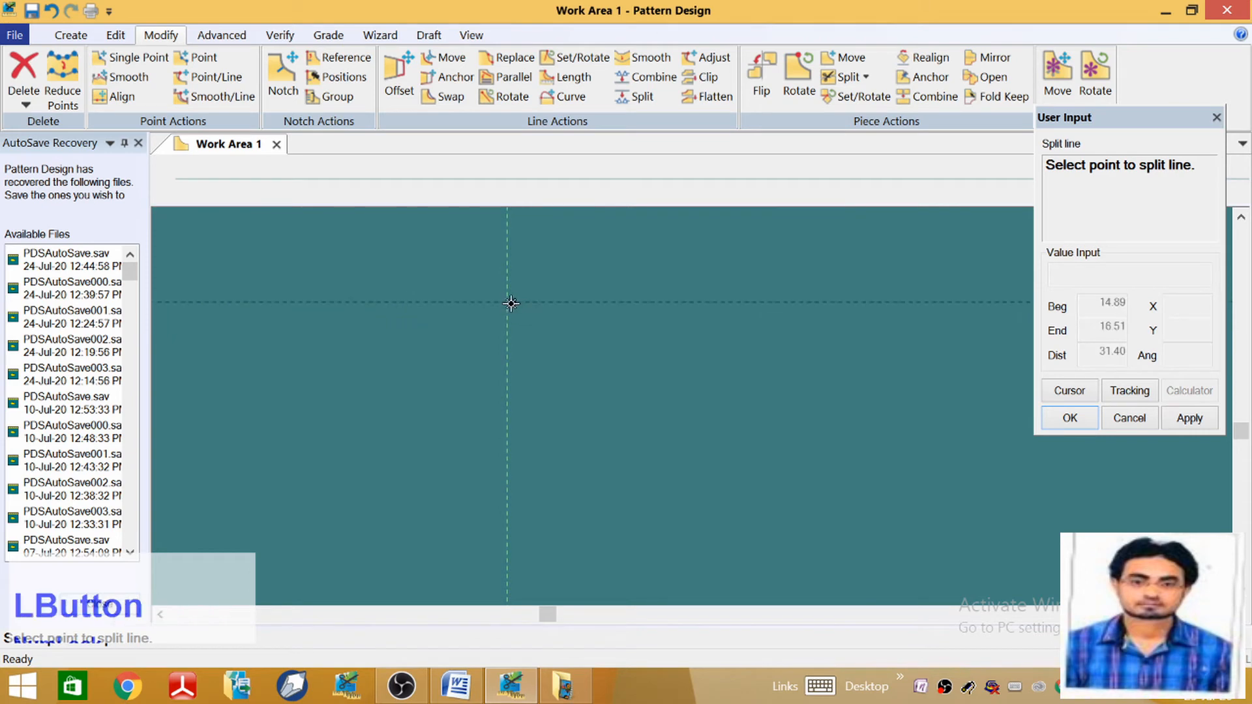
pyautogui.scroll(1, 464, 330)
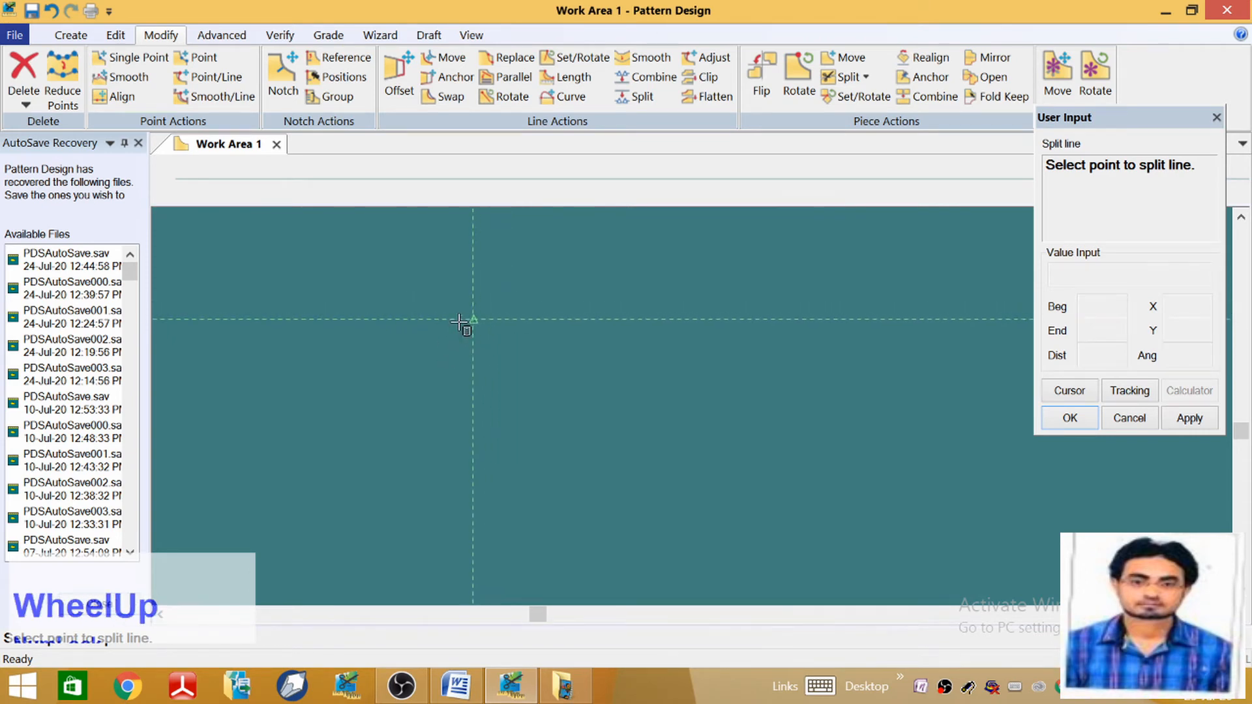
# Move the free end of the split horizontal line along the line to 21 units from its split point
pyautogui.scroll(3, 460, 318)
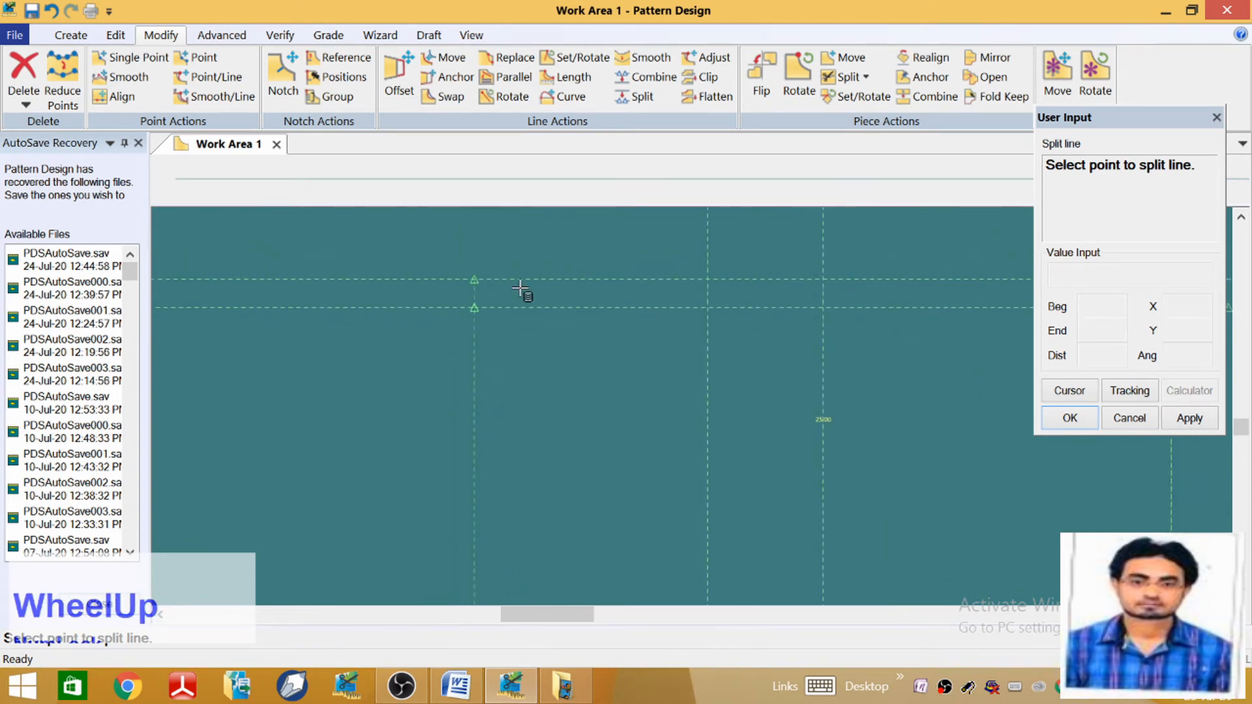
pyautogui.scroll(2, 542, 317)
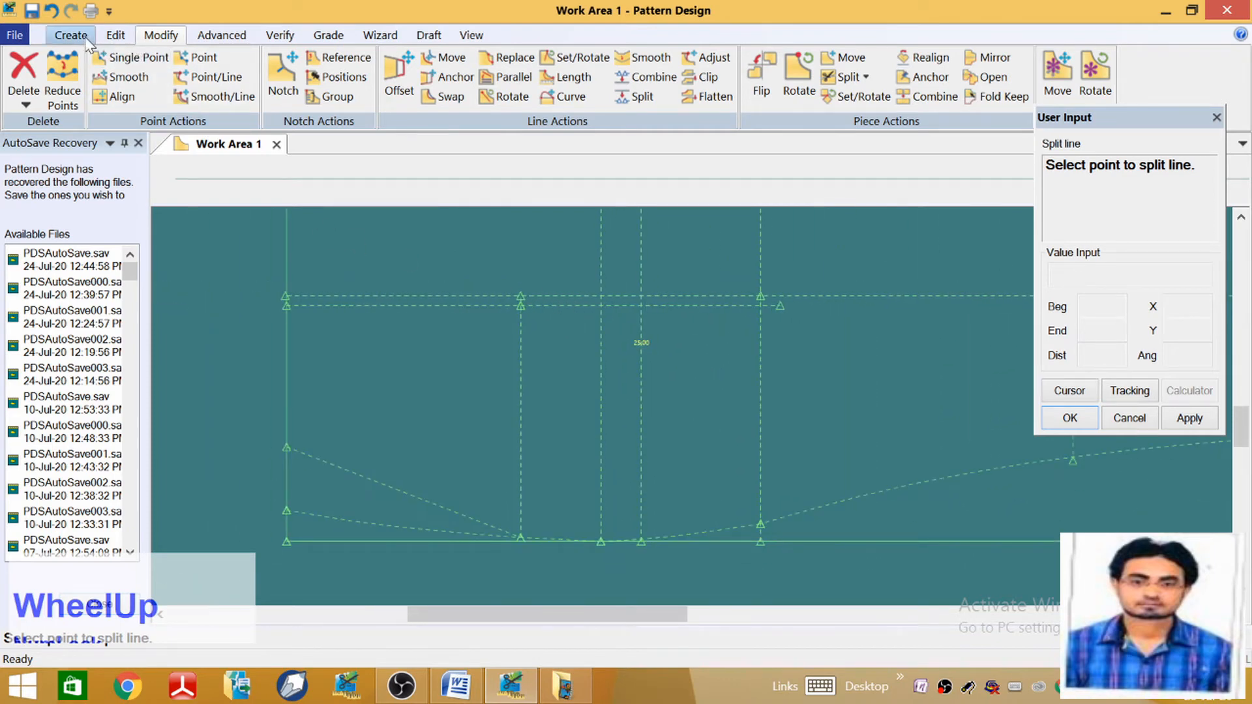
pyautogui.click(209, 76)
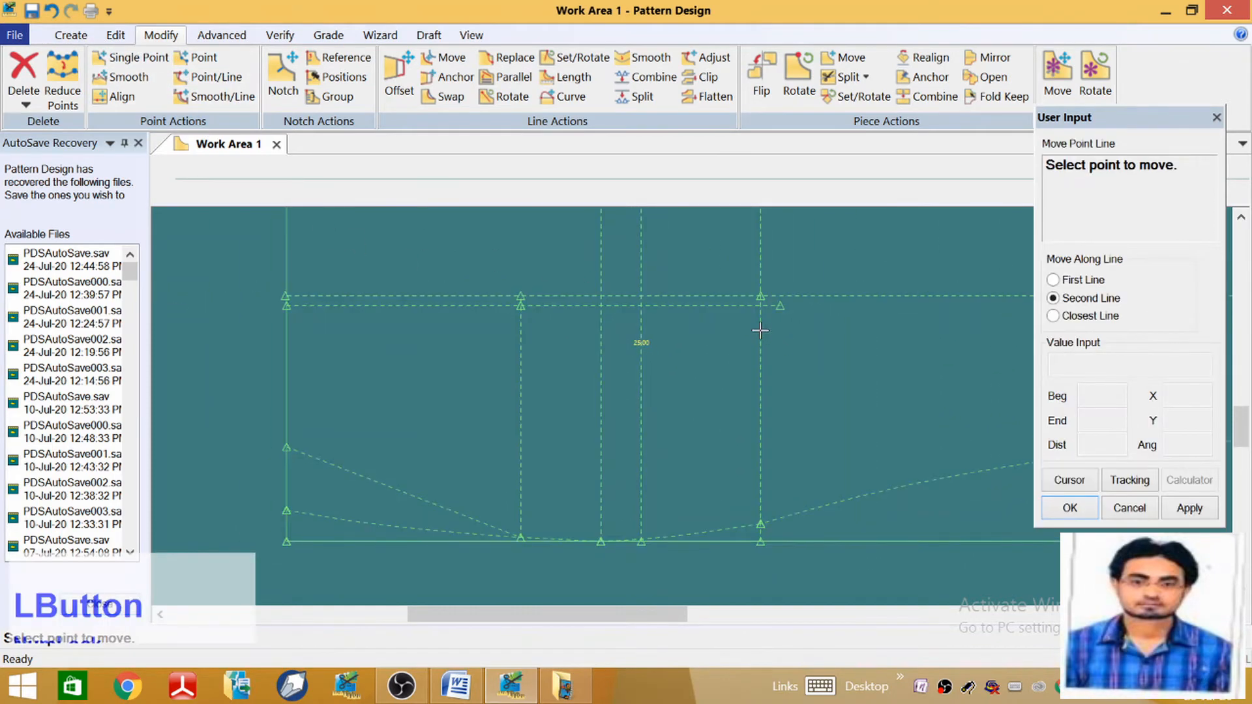
pyautogui.click(785, 306)
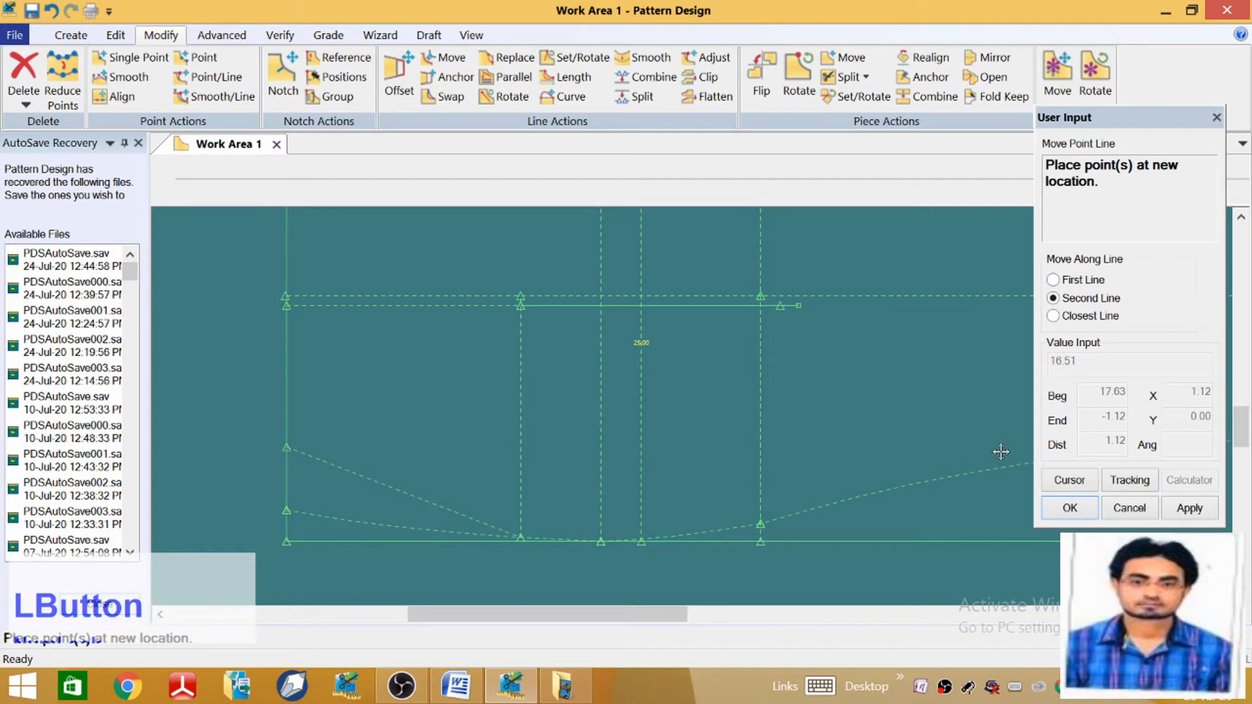
pyautogui.click(1086, 482)
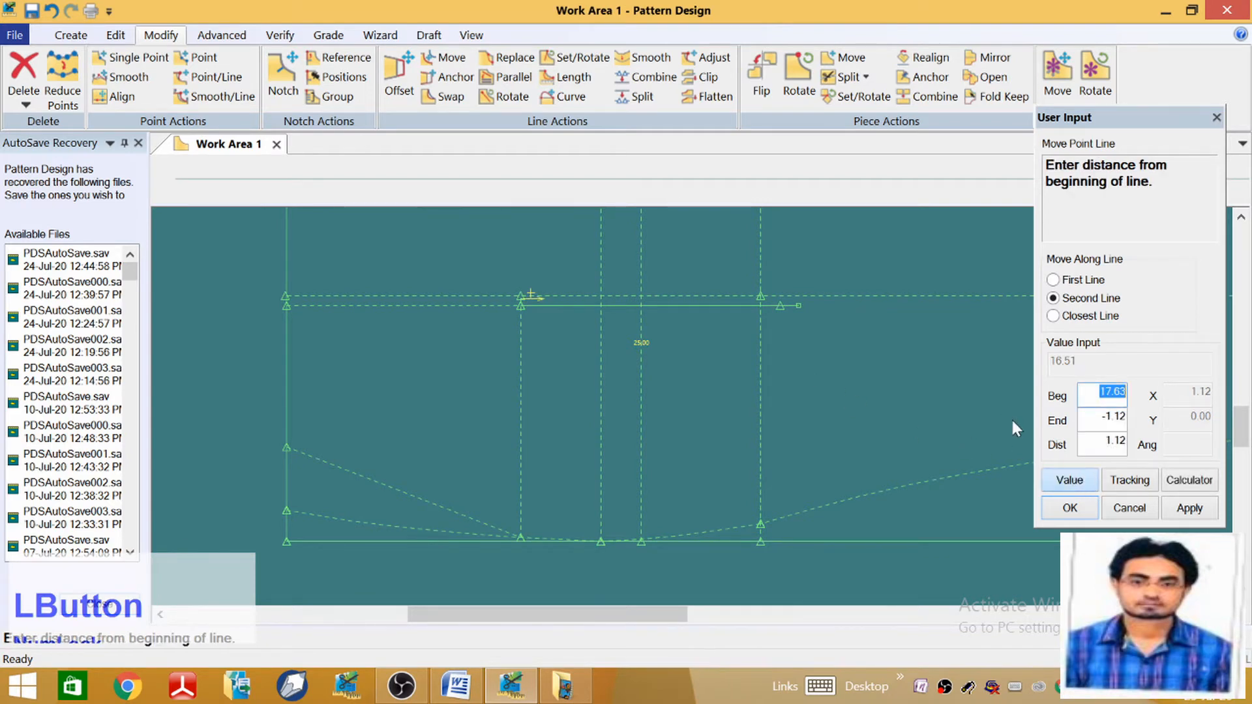
pyautogui.write('21')
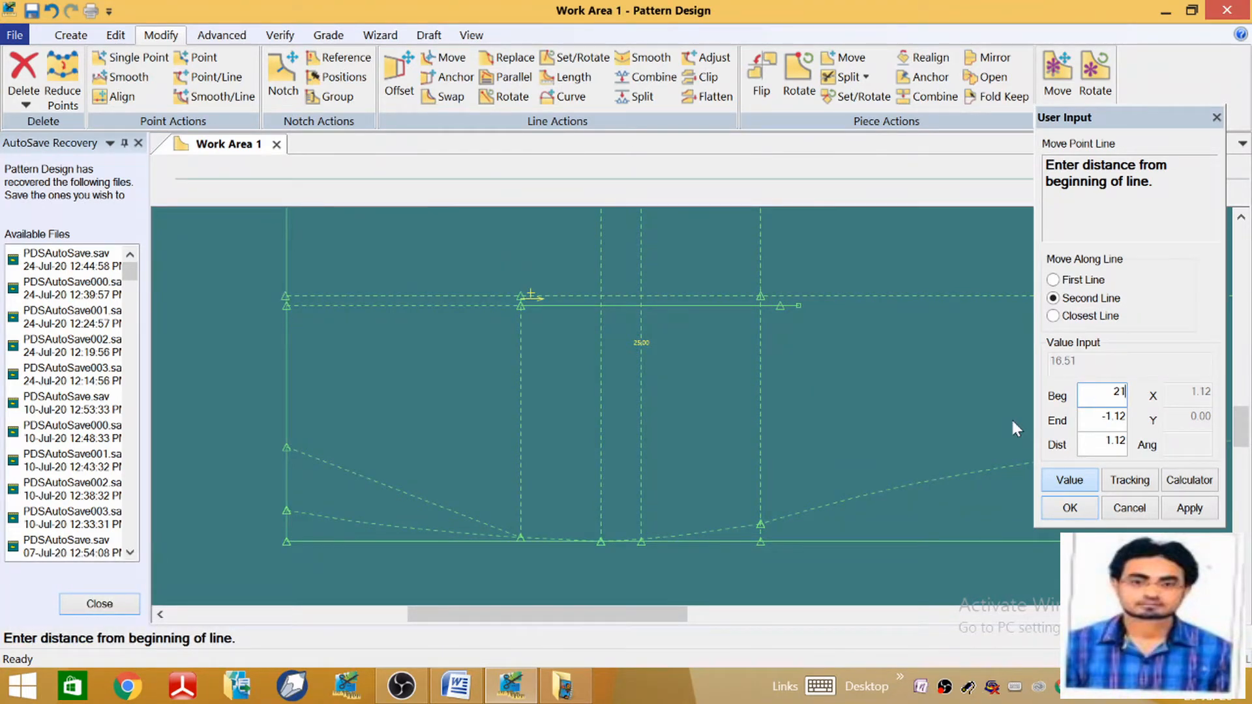
pyautogui.press('Return')
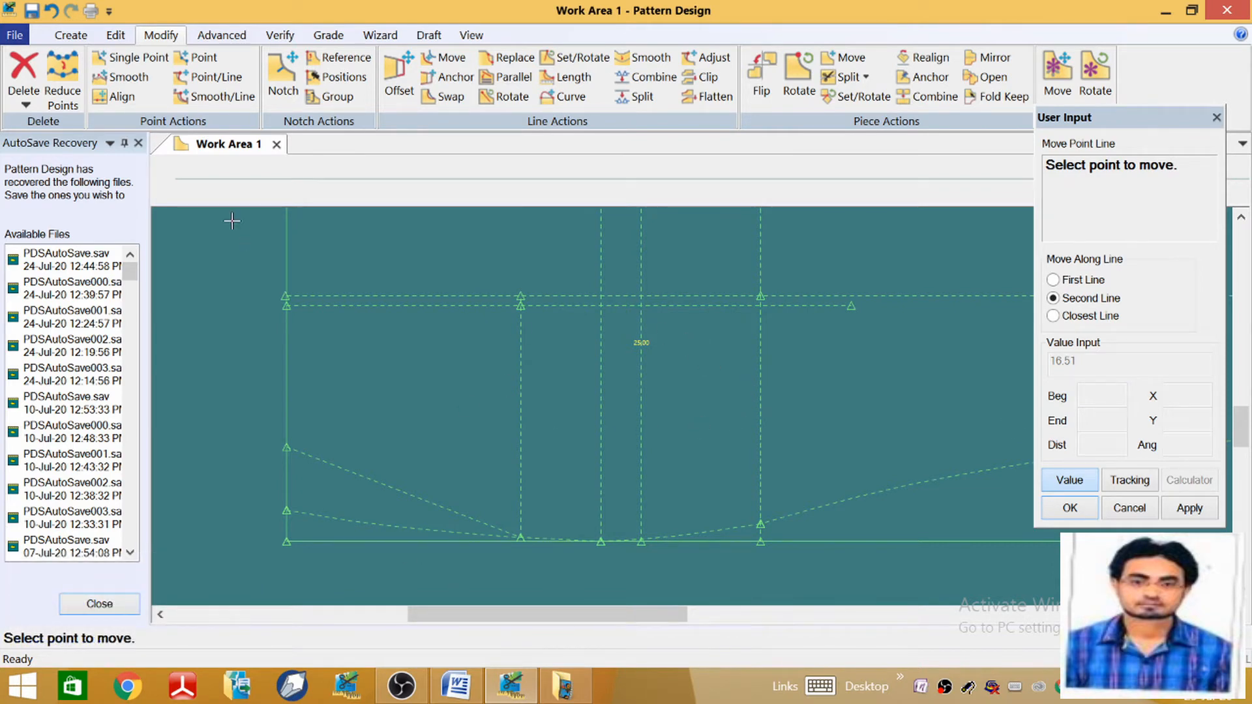
# Draw an outward-bulging 2-Point Curve about 16.9 units long from the horizontal line's free end to the side seam curve's point on the thigh line
pyautogui.click(70, 34)
pyautogui.click(295, 98)
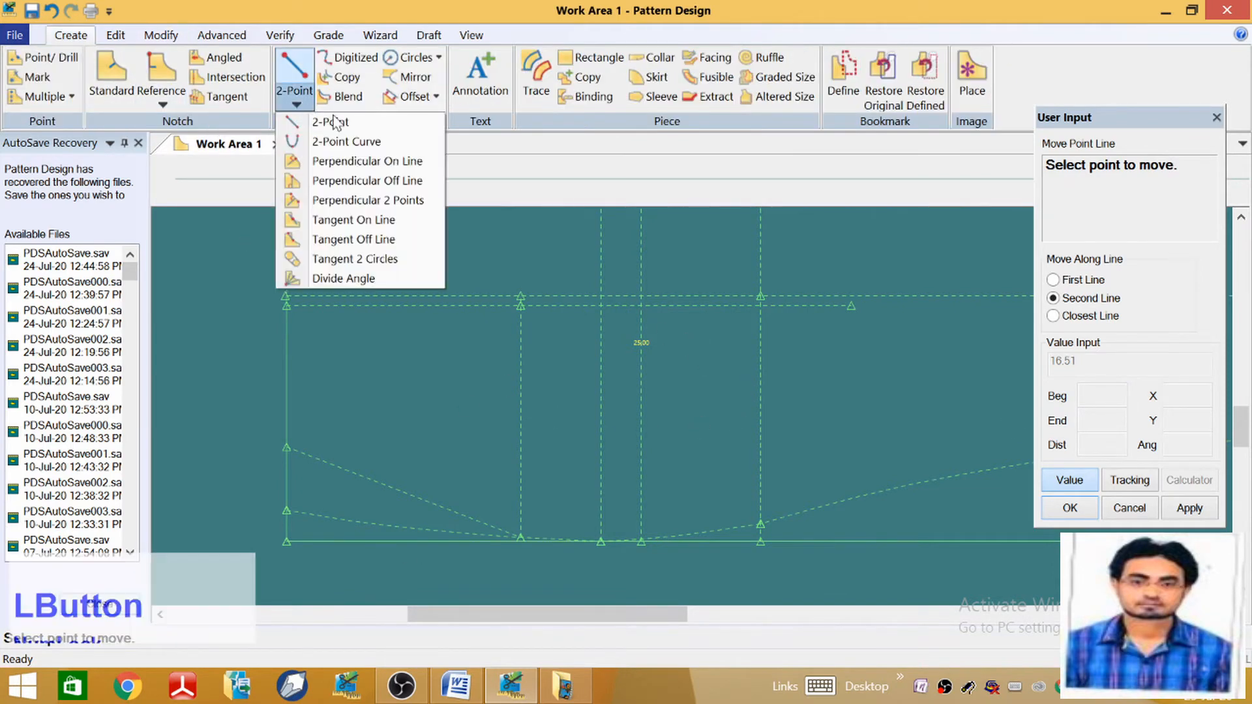
pyautogui.click(365, 141)
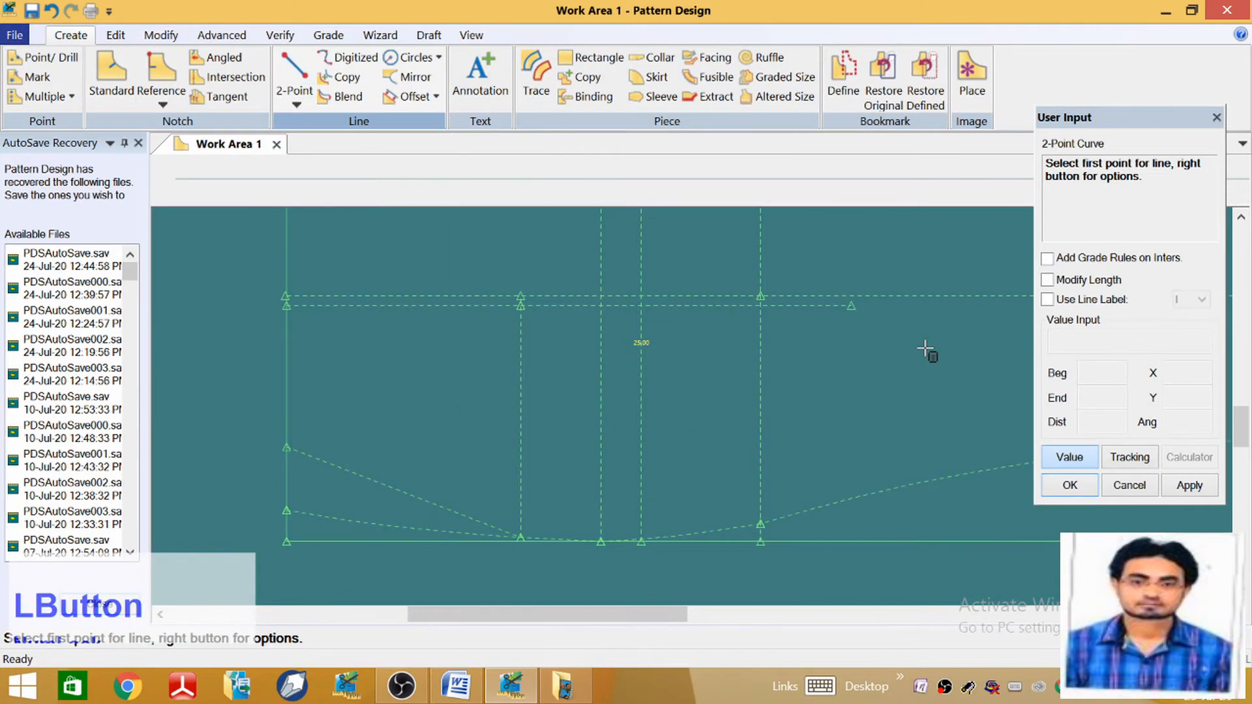
pyautogui.click(851, 305)
pyautogui.click(1073, 459)
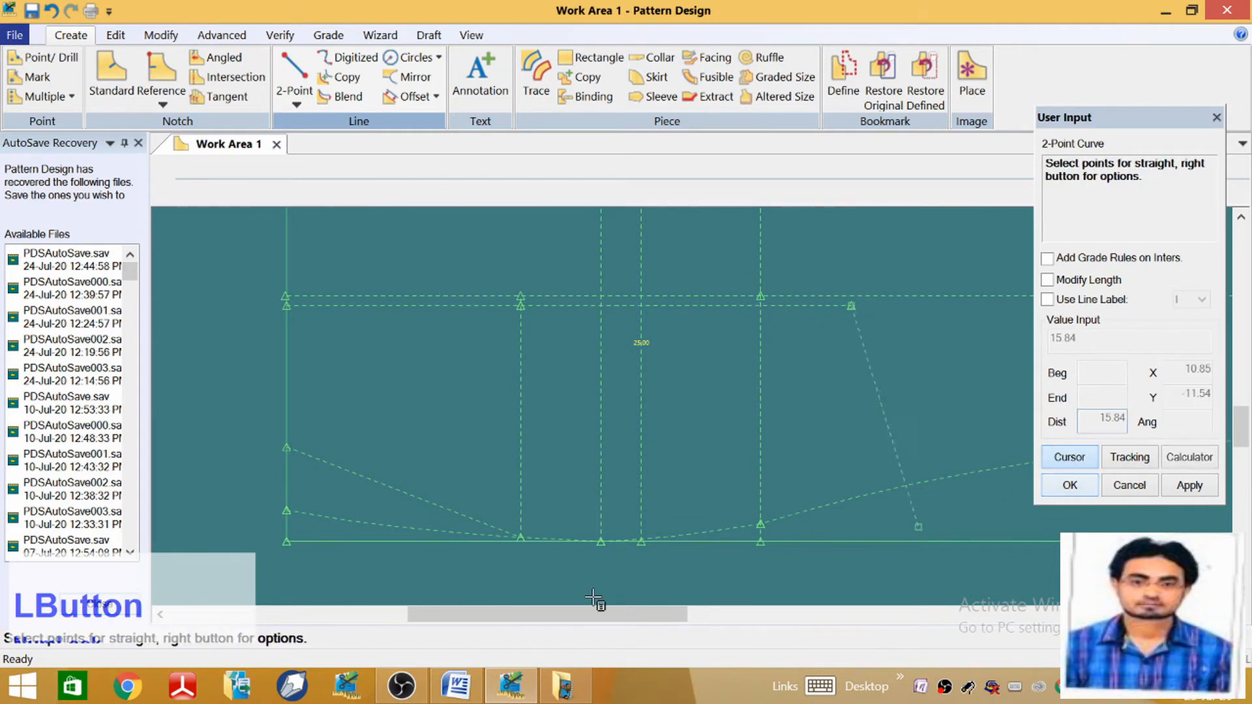
pyautogui.click(761, 482)
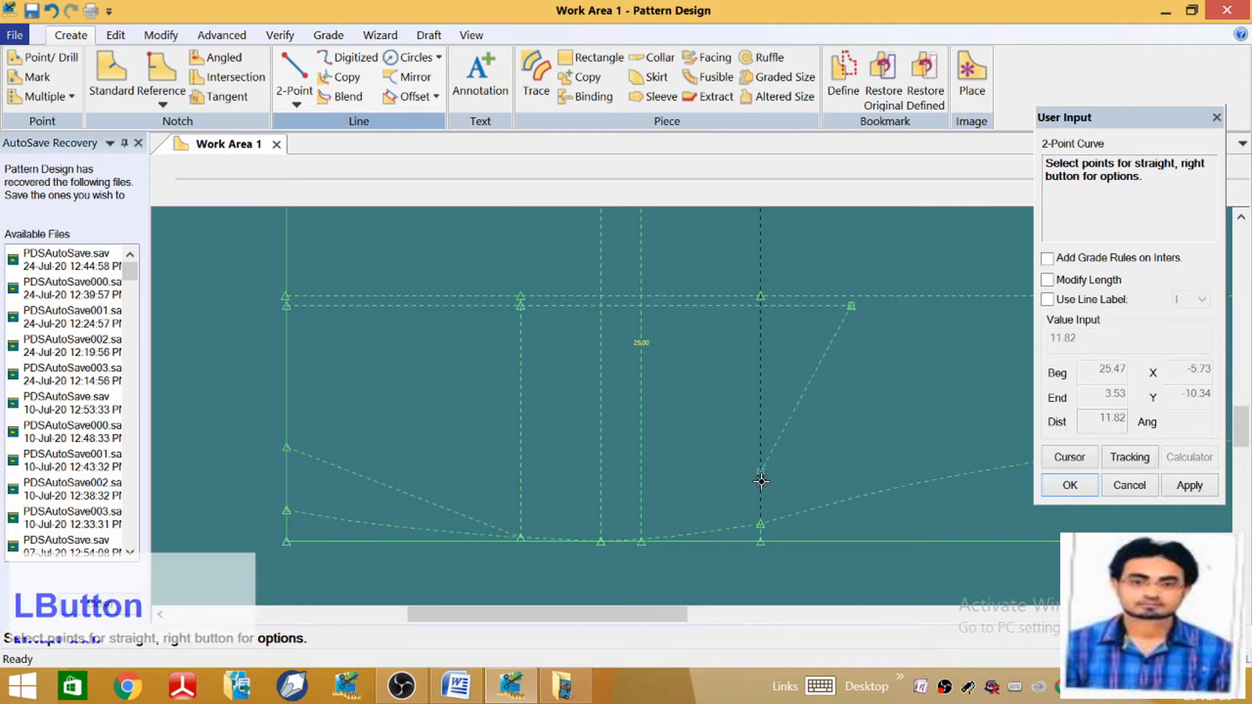
pyautogui.click(761, 526)
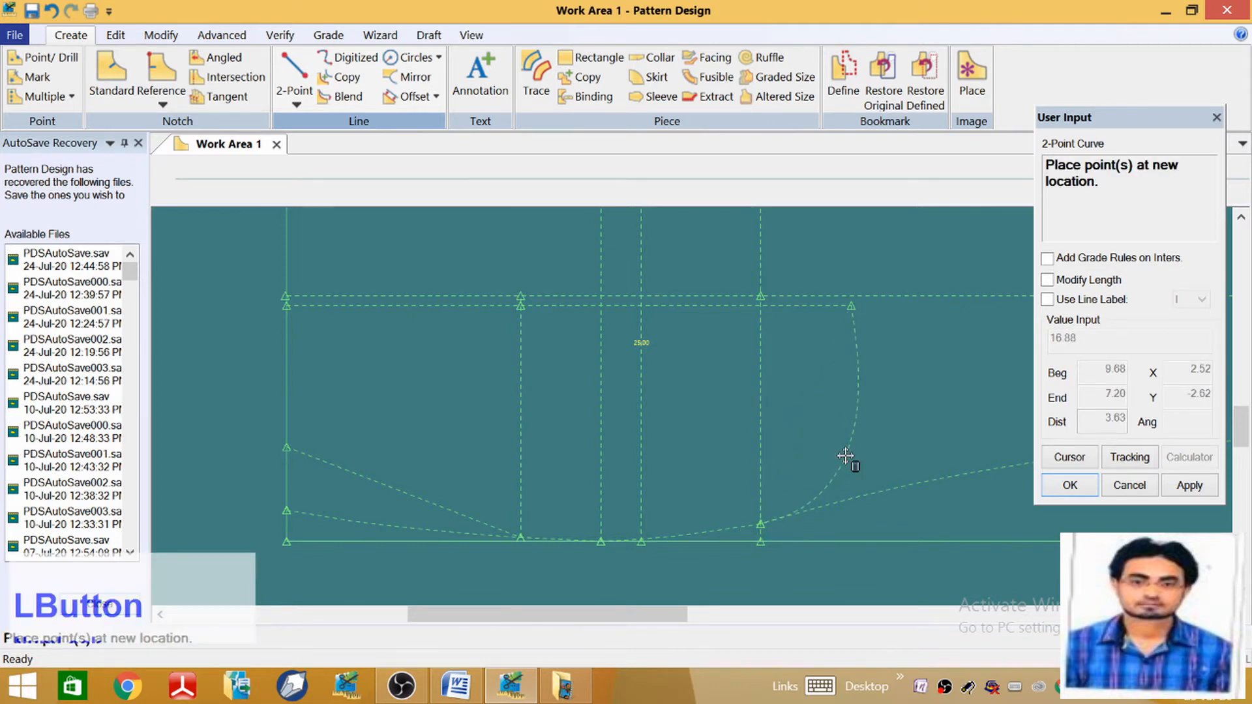
pyautogui.click(846, 456)
pyautogui.scroll(3, 852, 335)
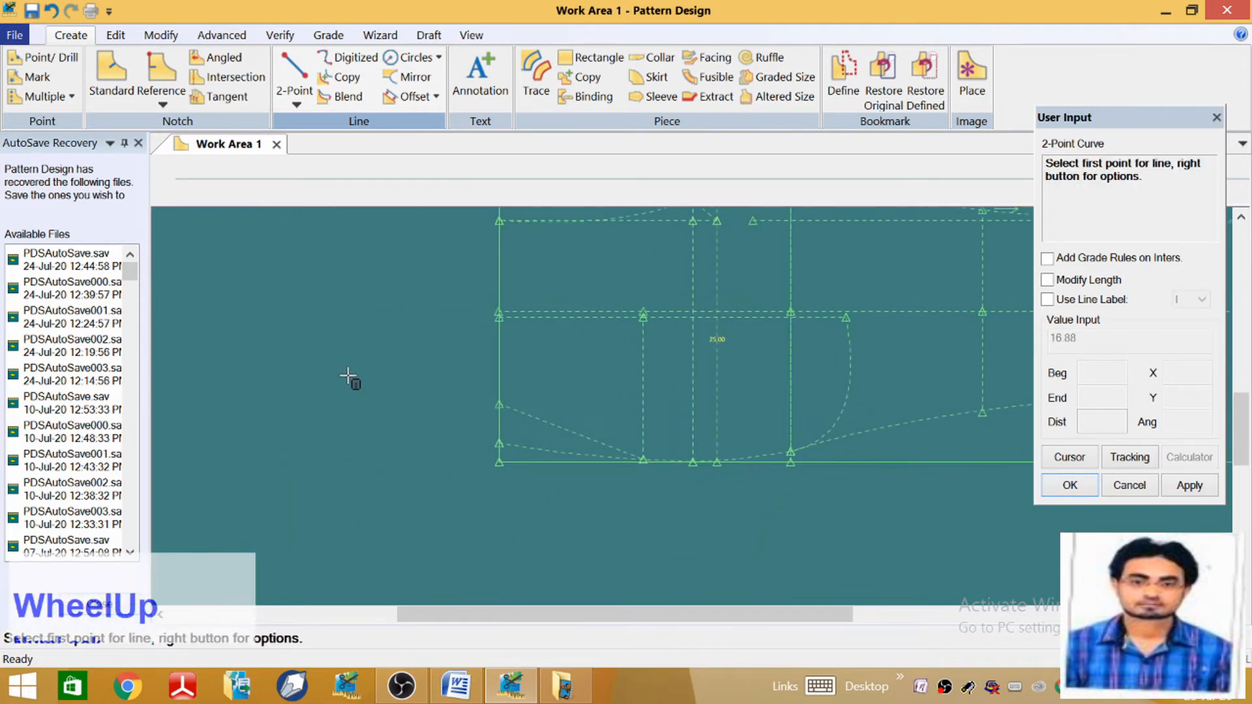
pyautogui.rightClick(238, 375)
pyautogui.click(268, 147)
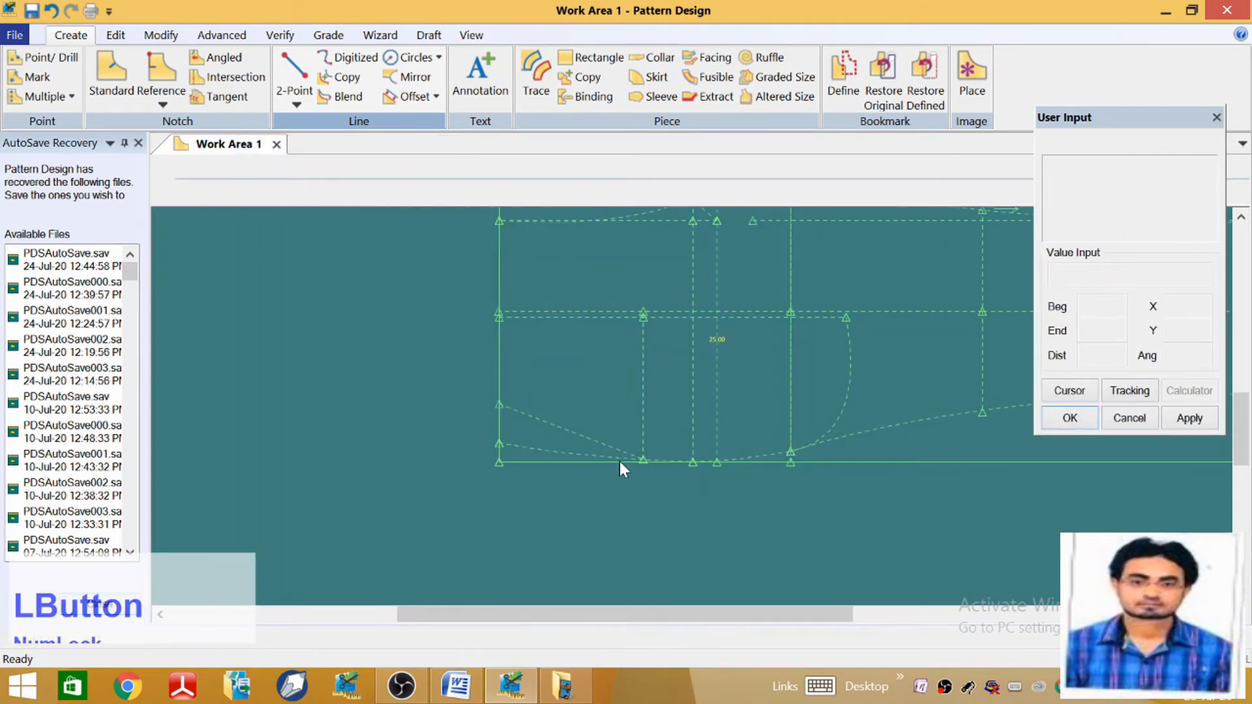
# Offset the slanted pocket opening line evenly by 4 units toward the inside of the front, adding one parallel line
pyautogui.click(425, 98)
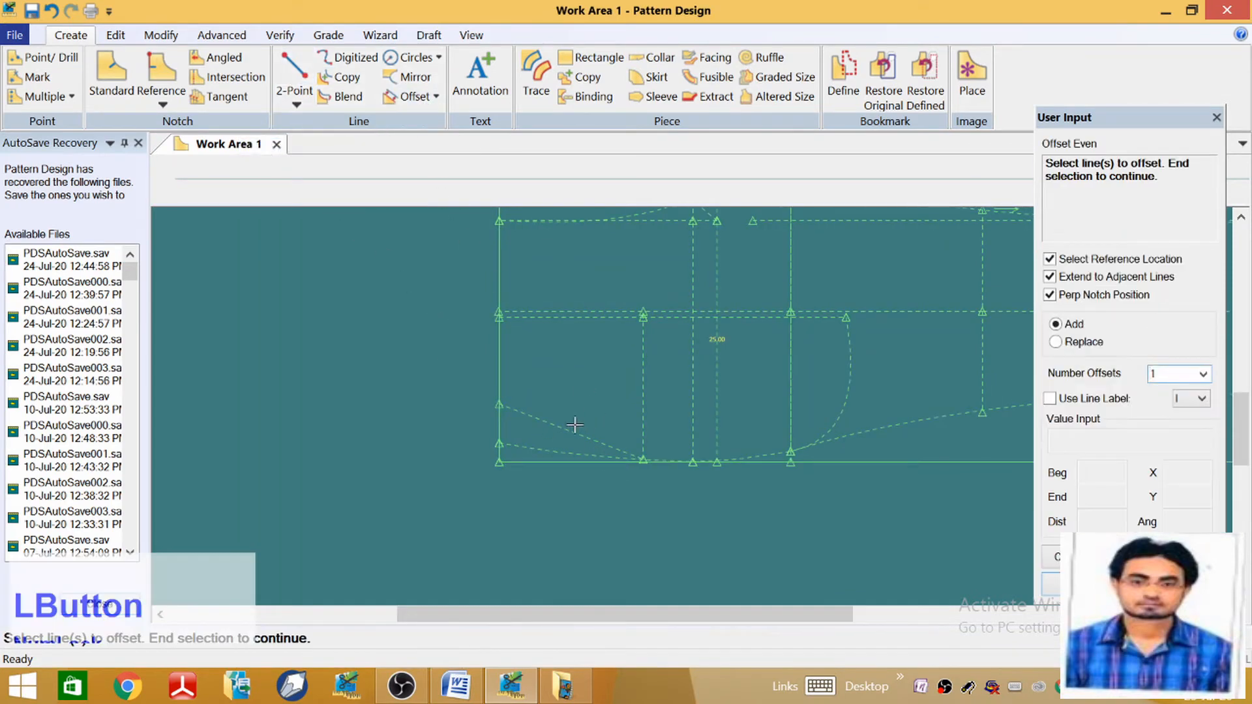
pyautogui.rightClick(553, 425)
pyautogui.click(556, 429)
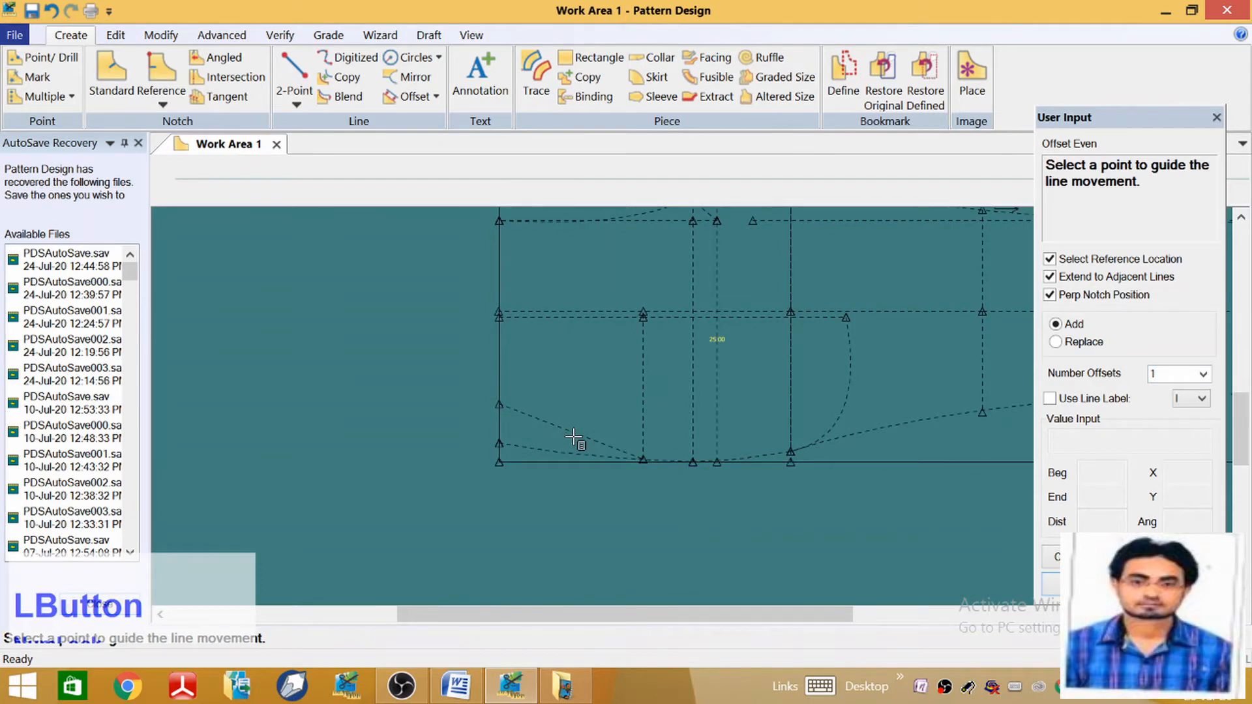
pyautogui.click(574, 436)
pyautogui.click(1073, 557)
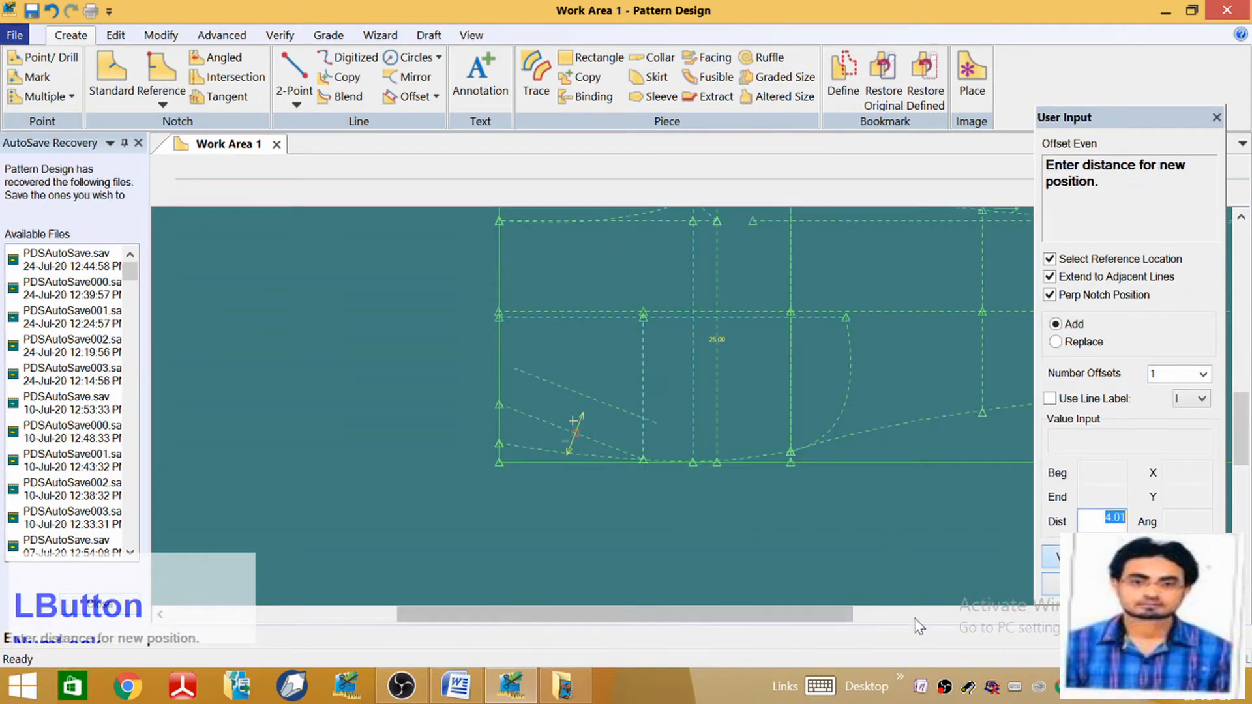
pyautogui.write('4')
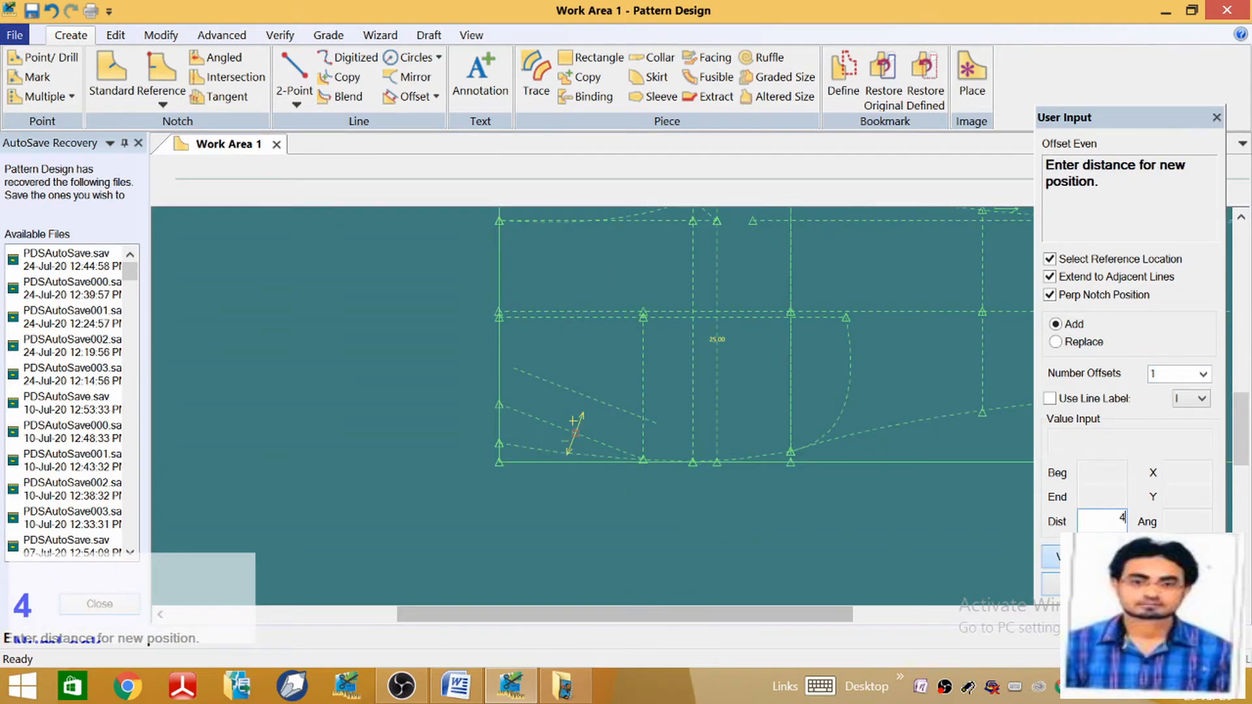
pyautogui.press('Return')
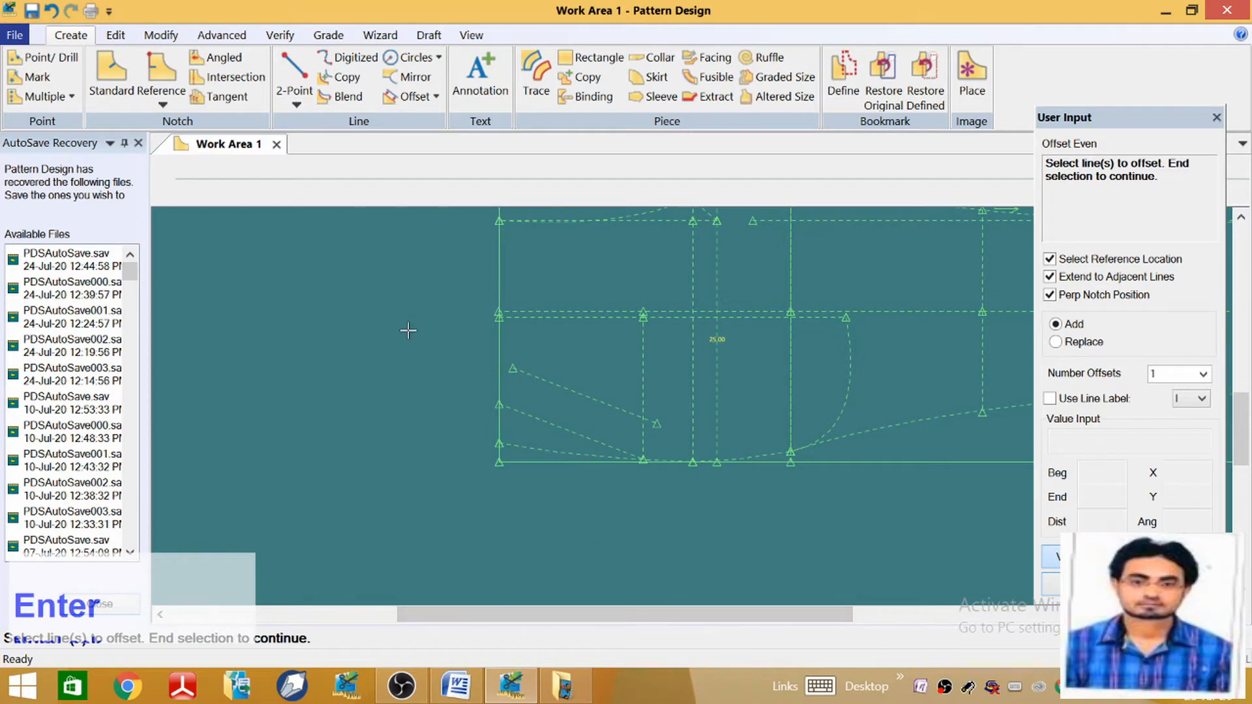
pyautogui.rightClick(332, 292)
pyautogui.click(386, 298)
# Extend both ends of the offset slanted line along its direction, one to the waist edge and the other to the side seam curve
pyautogui.click(161, 35)
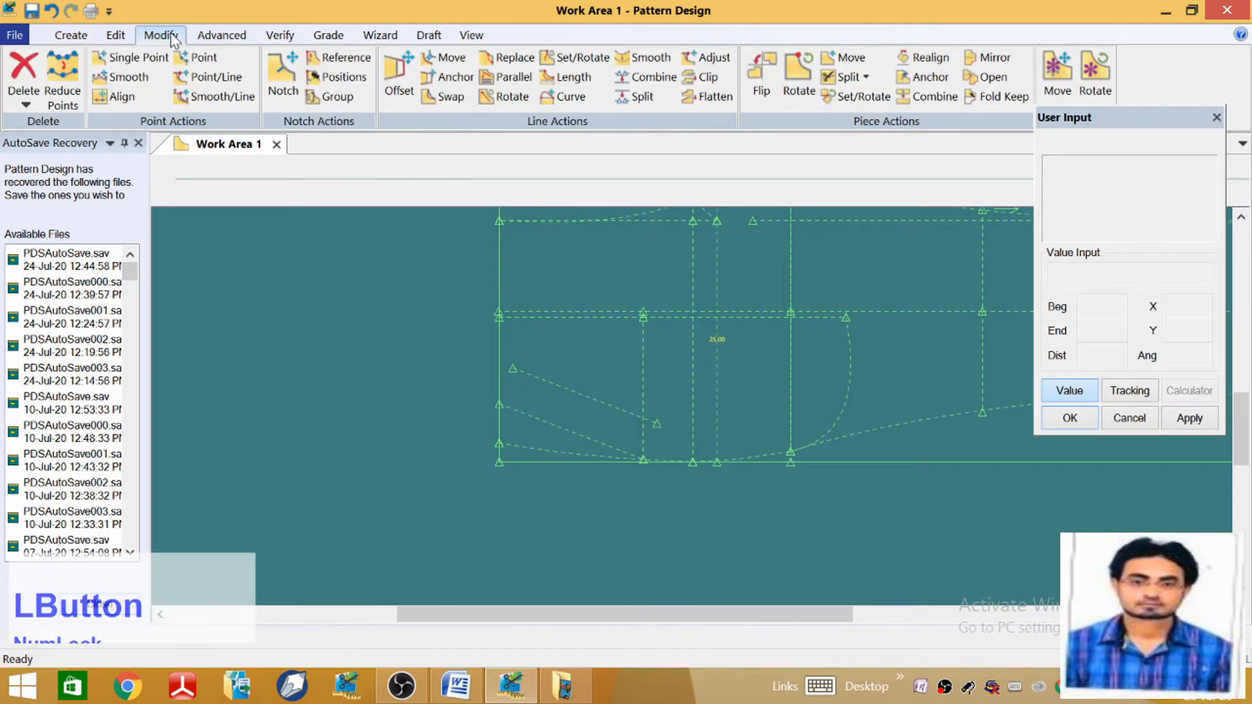
pyautogui.click(208, 77)
pyautogui.scroll(-2, 519, 373)
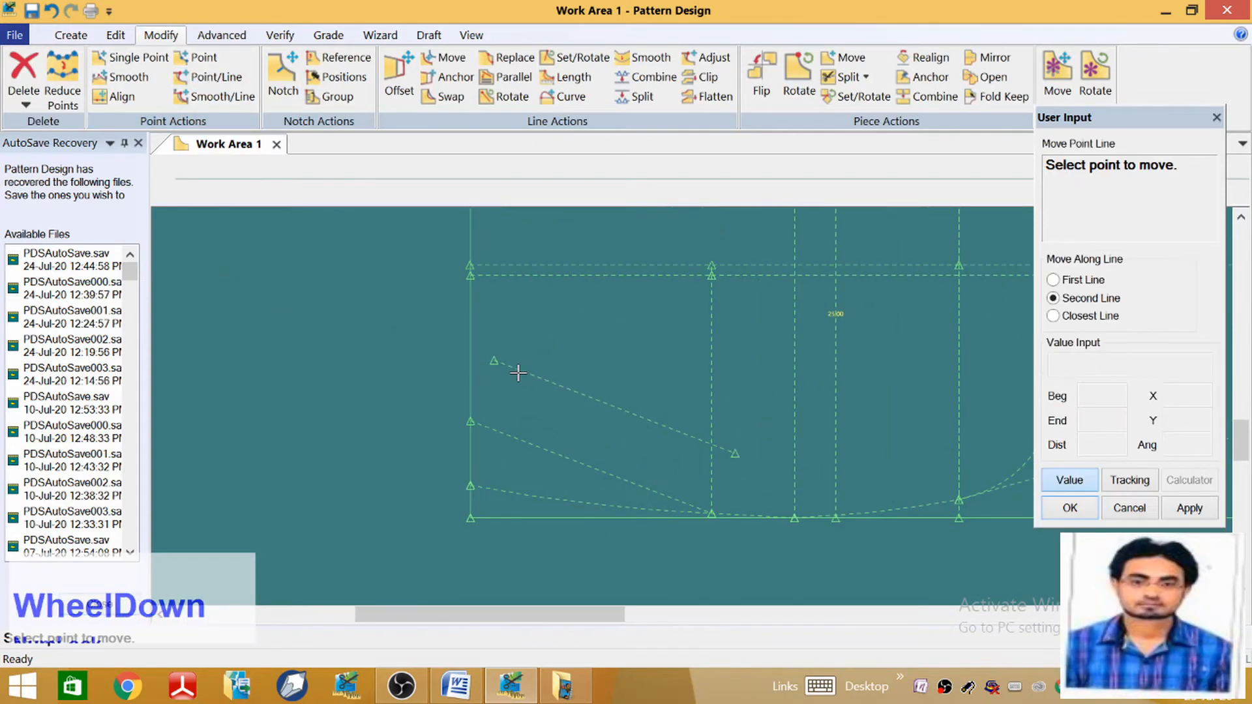
pyautogui.click(493, 362)
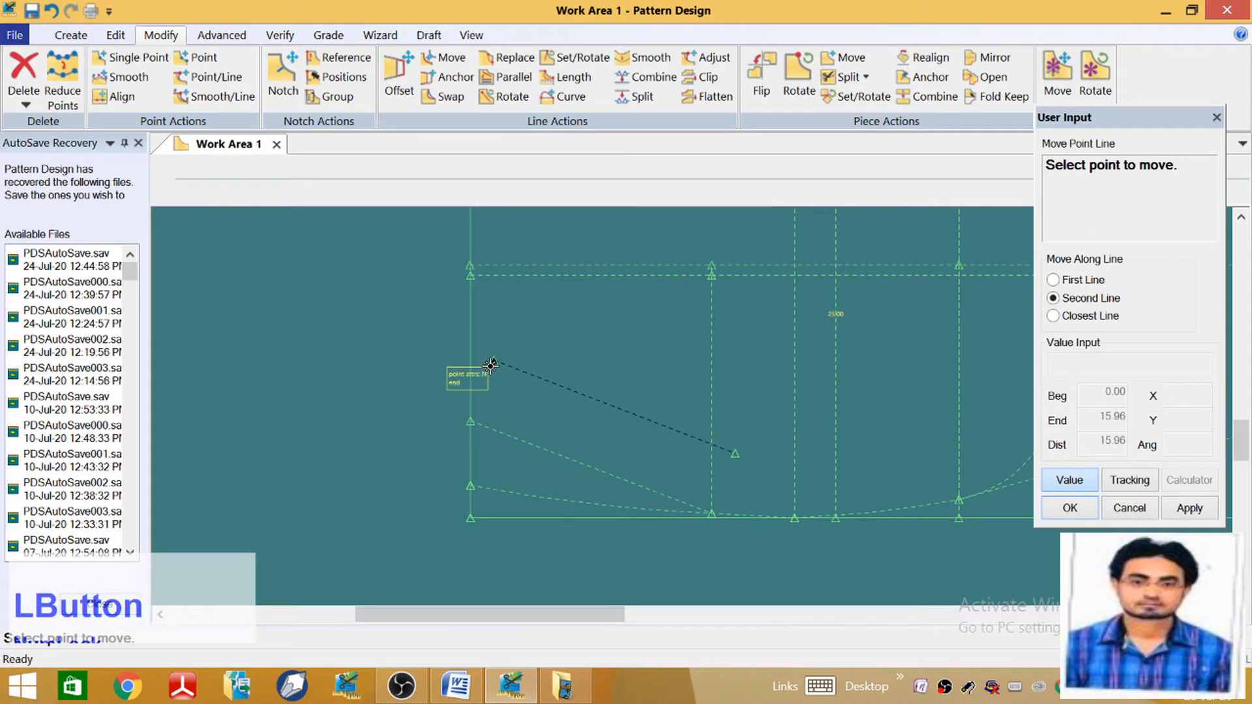
pyautogui.click(1061, 482)
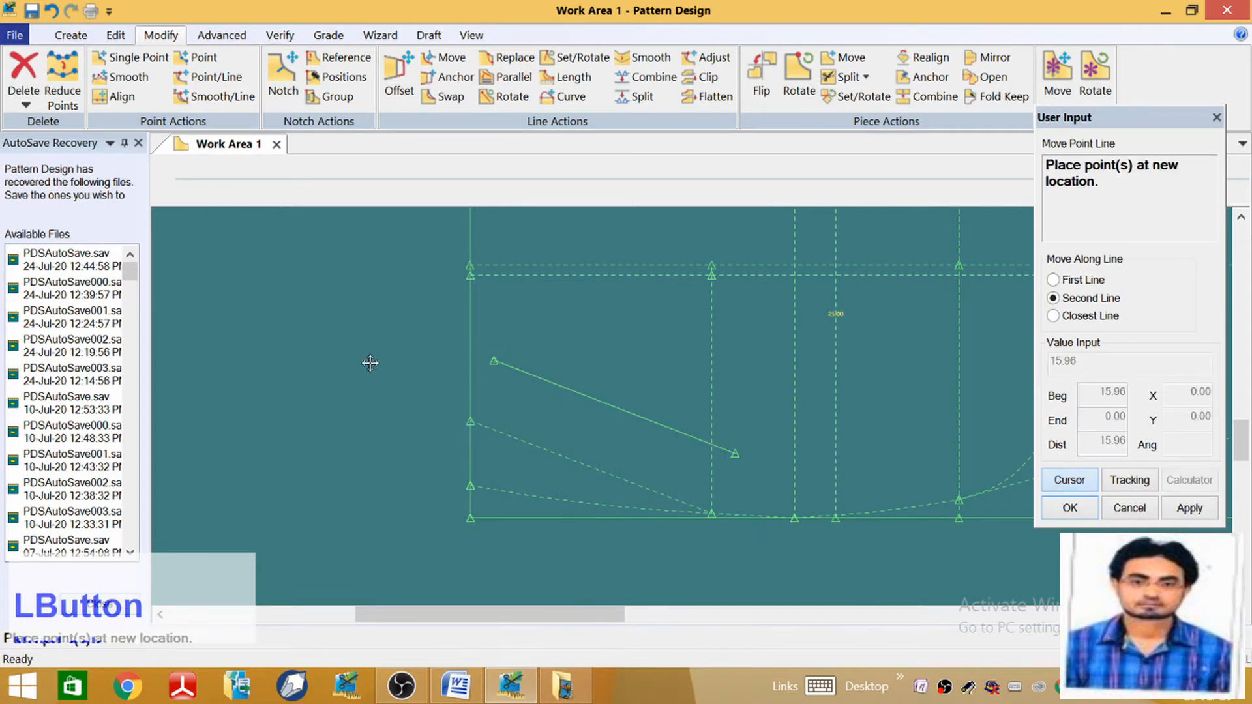
pyautogui.click(471, 349)
pyautogui.click(729, 455)
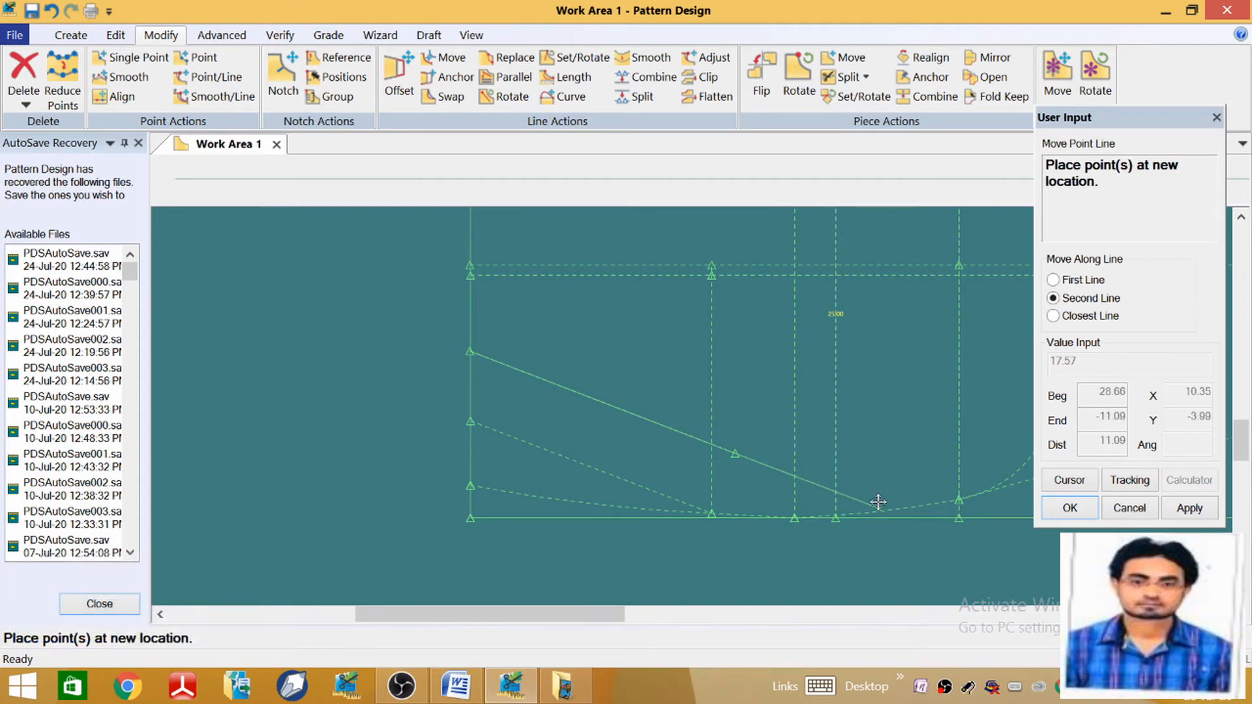
pyautogui.click(885, 503)
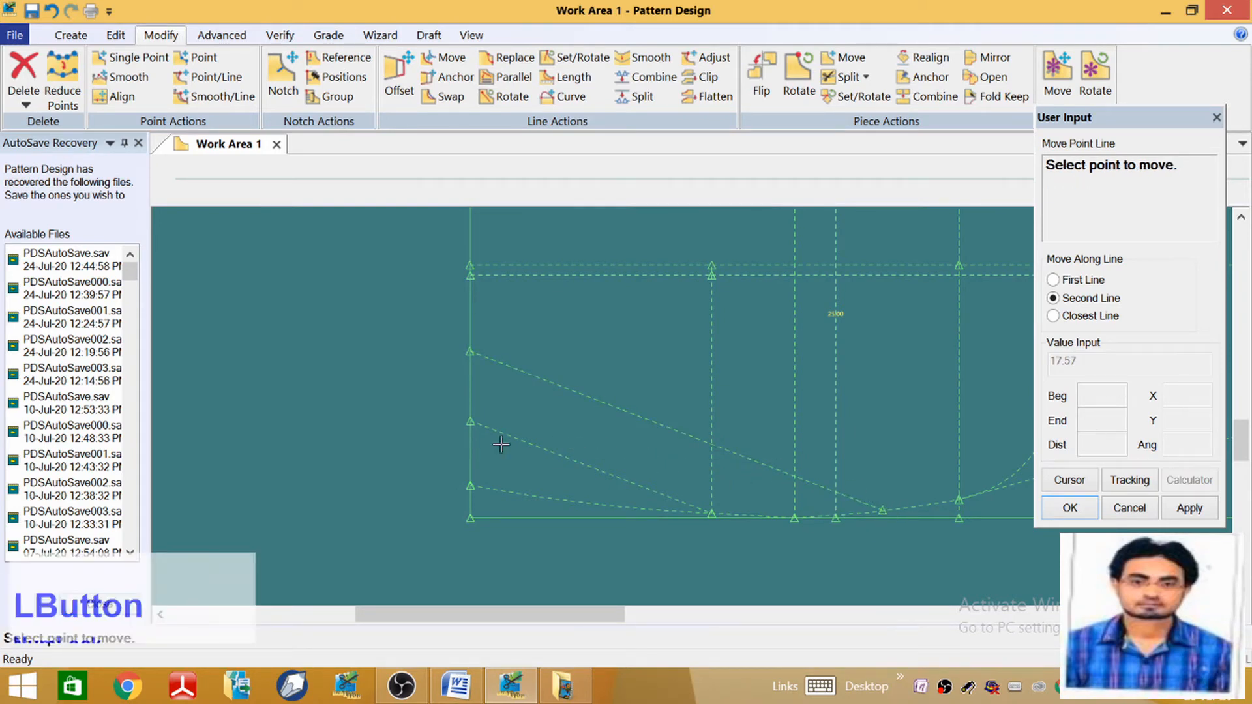
pyautogui.rightClick(463, 392)
pyautogui.click(411, 390)
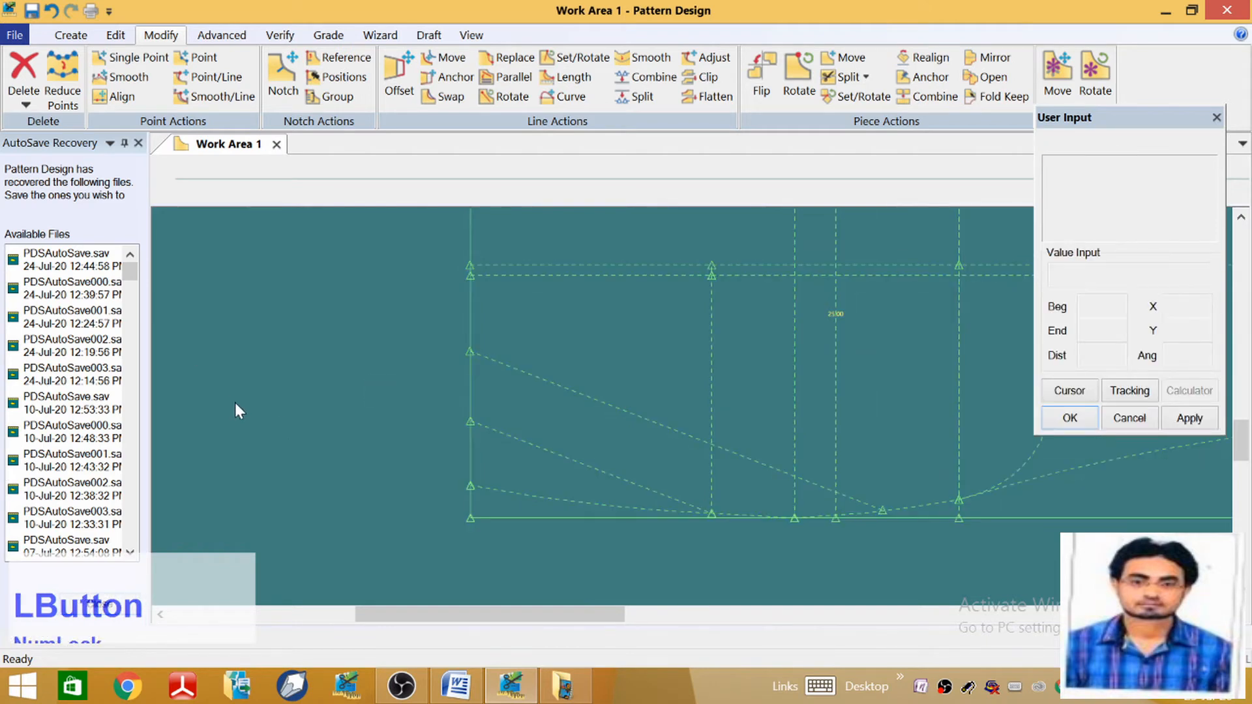
# Start a normal Trace and select the fly extension line, the hip line and the crotch curve as perimeter lines
pyautogui.scroll(1, 307, 453)
pyautogui.scroll(1, 308, 453)
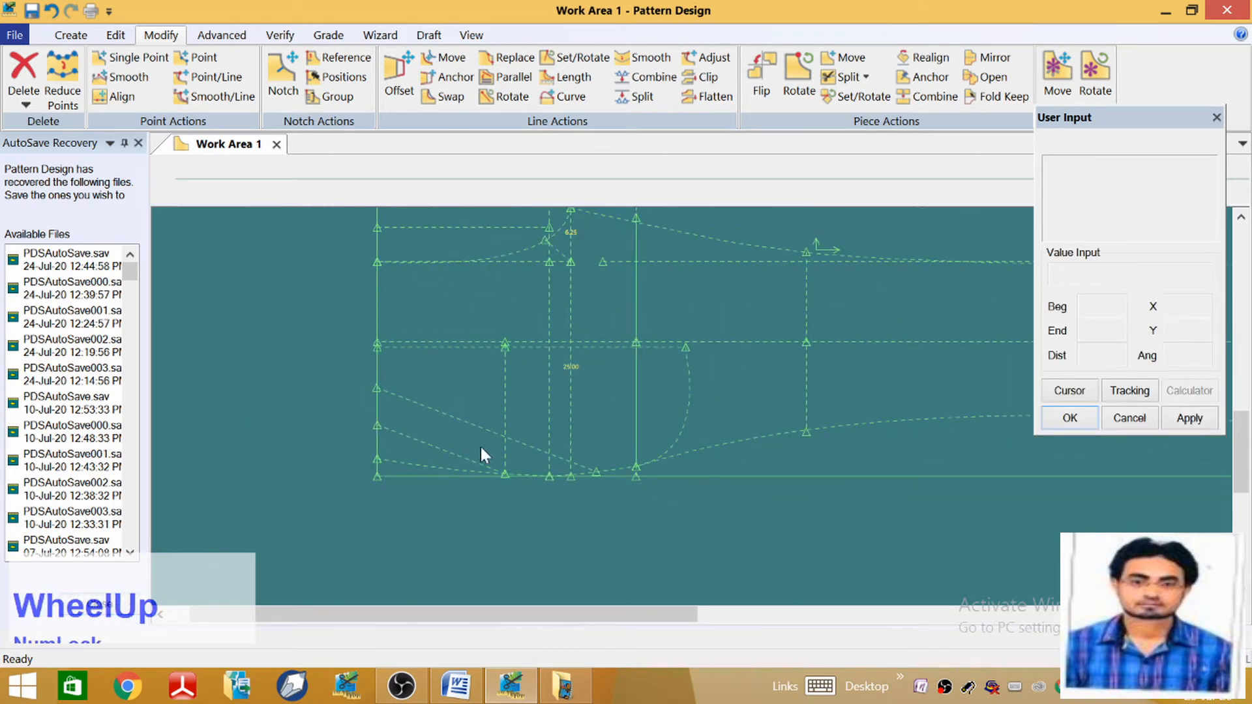
pyautogui.scroll(1, 523, 406)
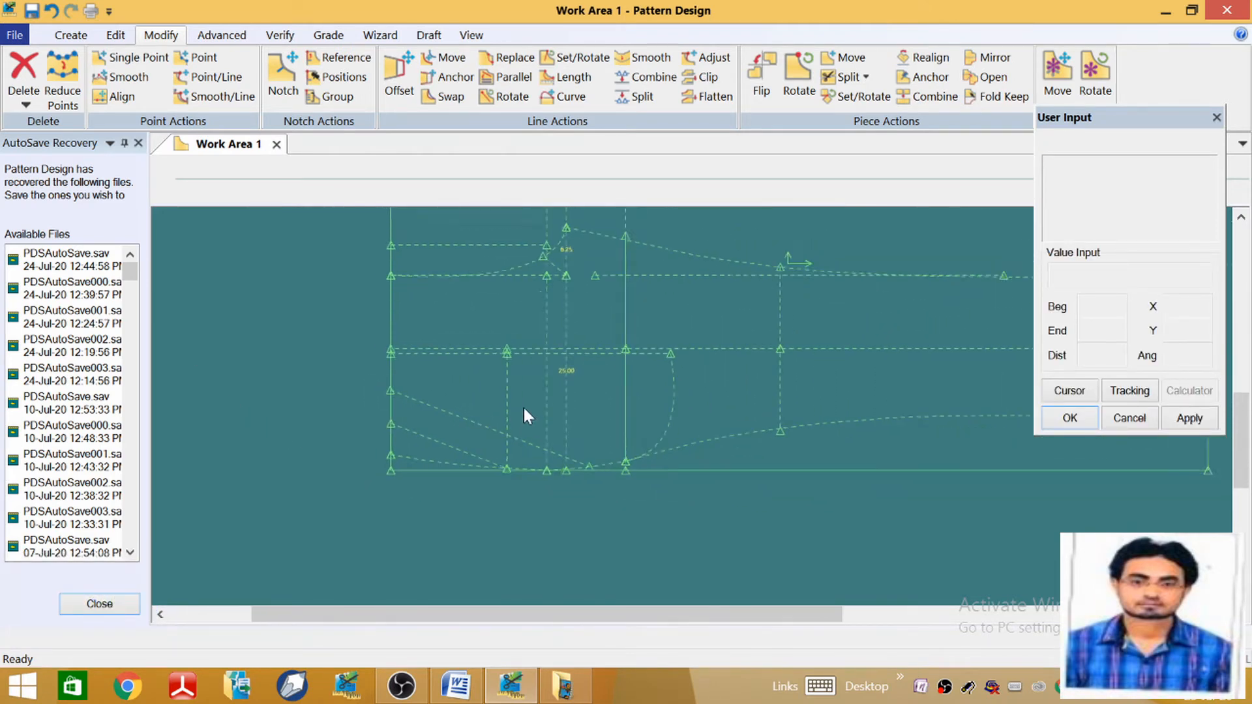
pyautogui.scroll(1, 526, 416)
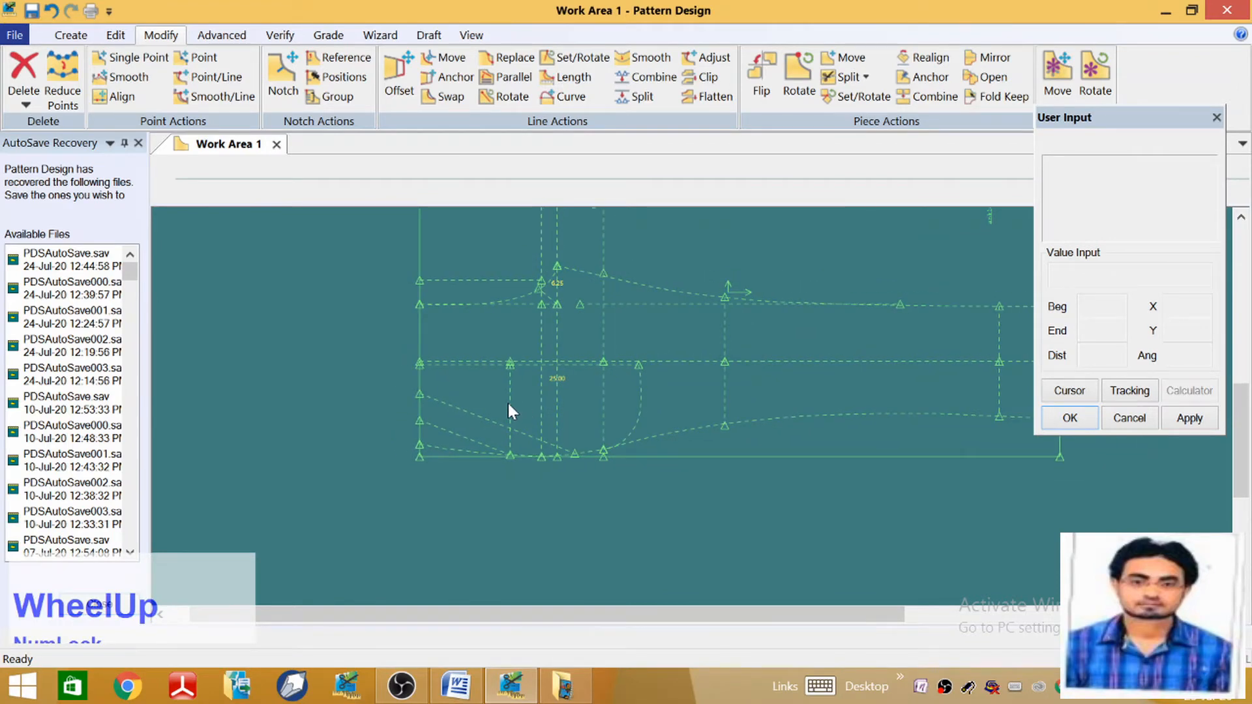
pyautogui.scroll(1, 315, 440)
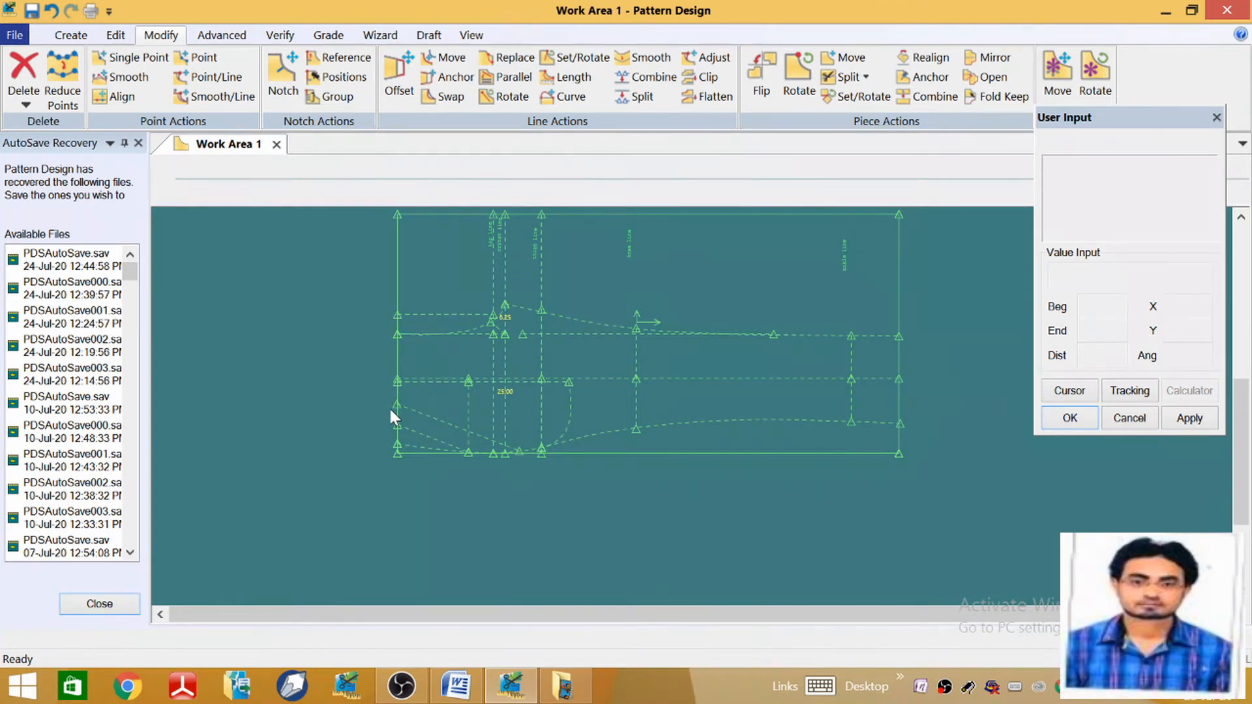
pyautogui.click(71, 34)
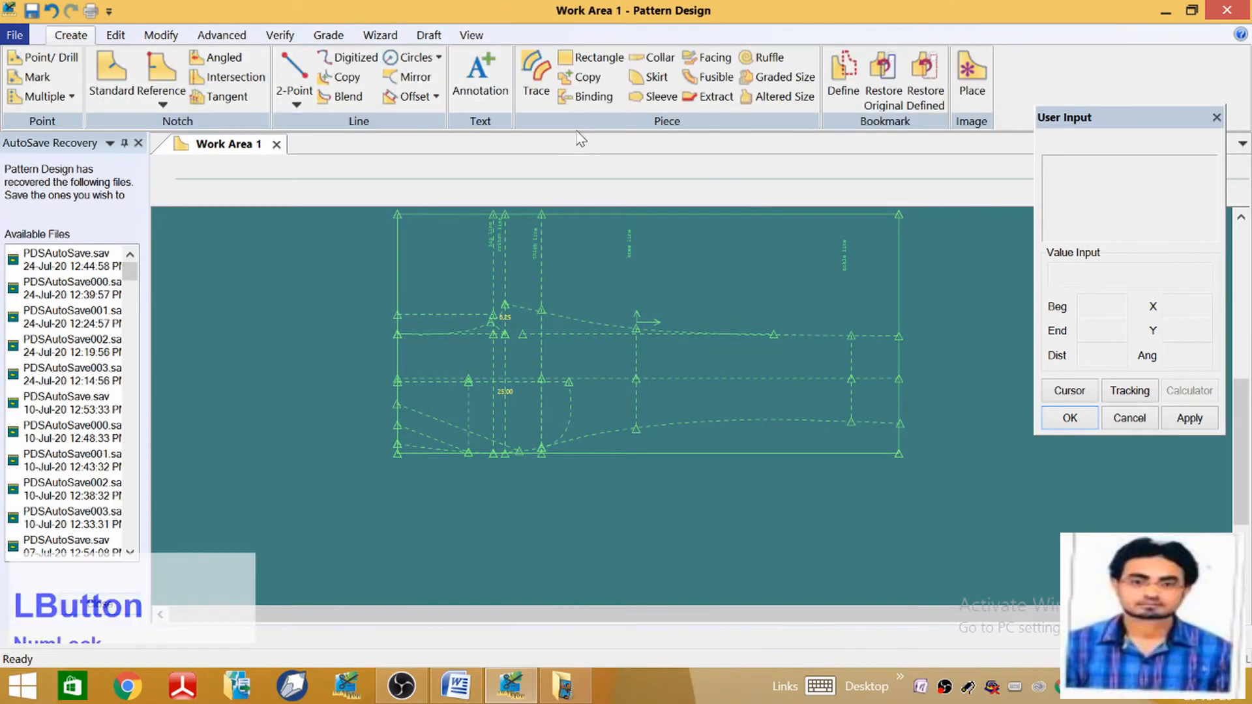
pyautogui.click(535, 69)
pyautogui.scroll(-3, 470, 315)
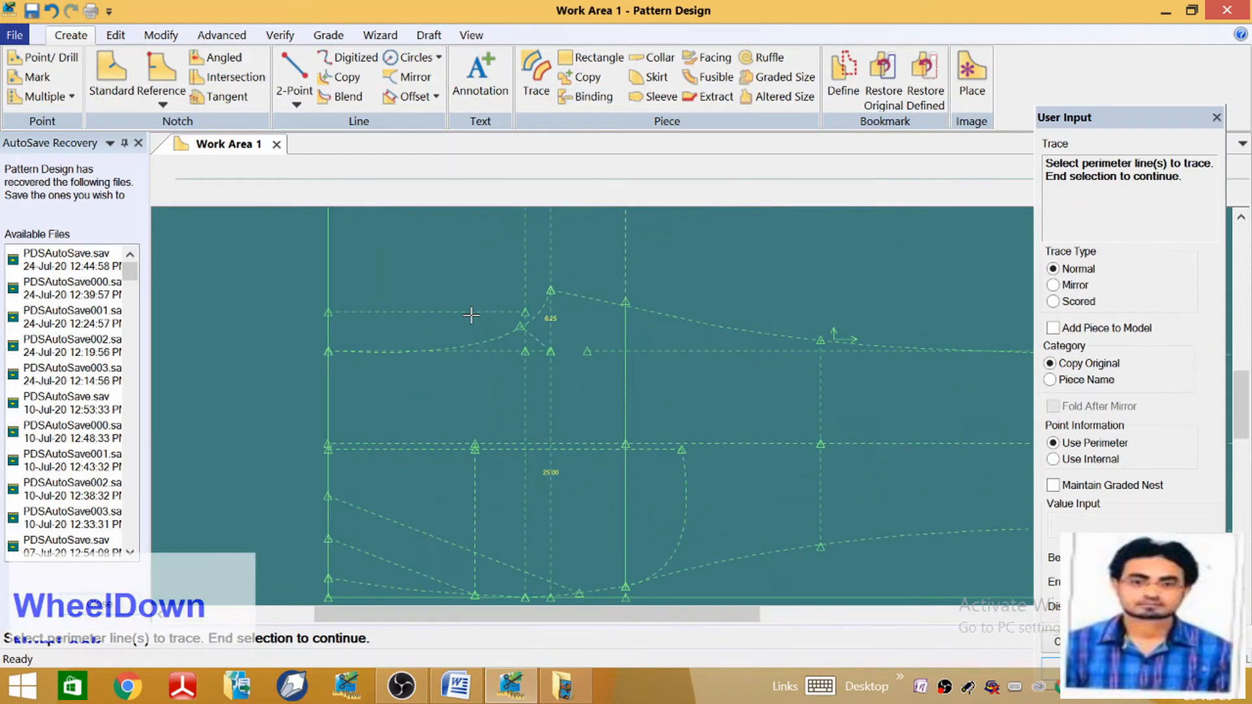
pyautogui.scroll(1, 458, 318)
pyautogui.click(448, 312)
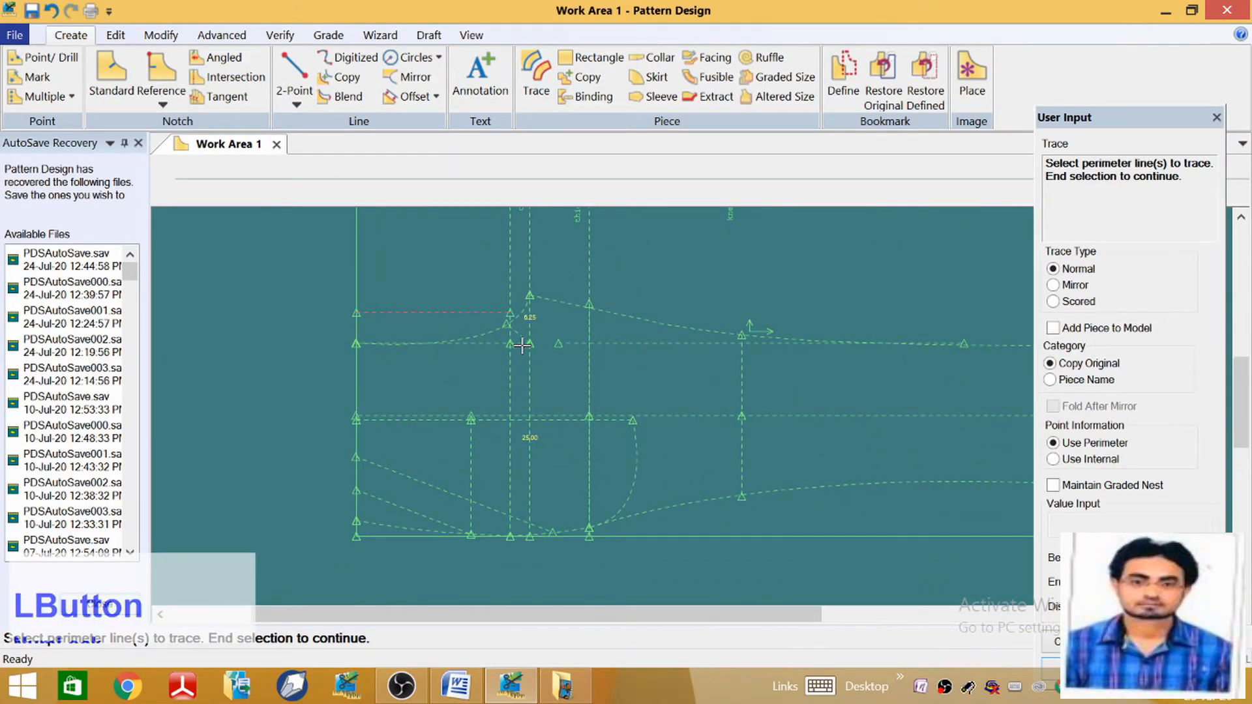
pyautogui.scroll(-5, 522, 346)
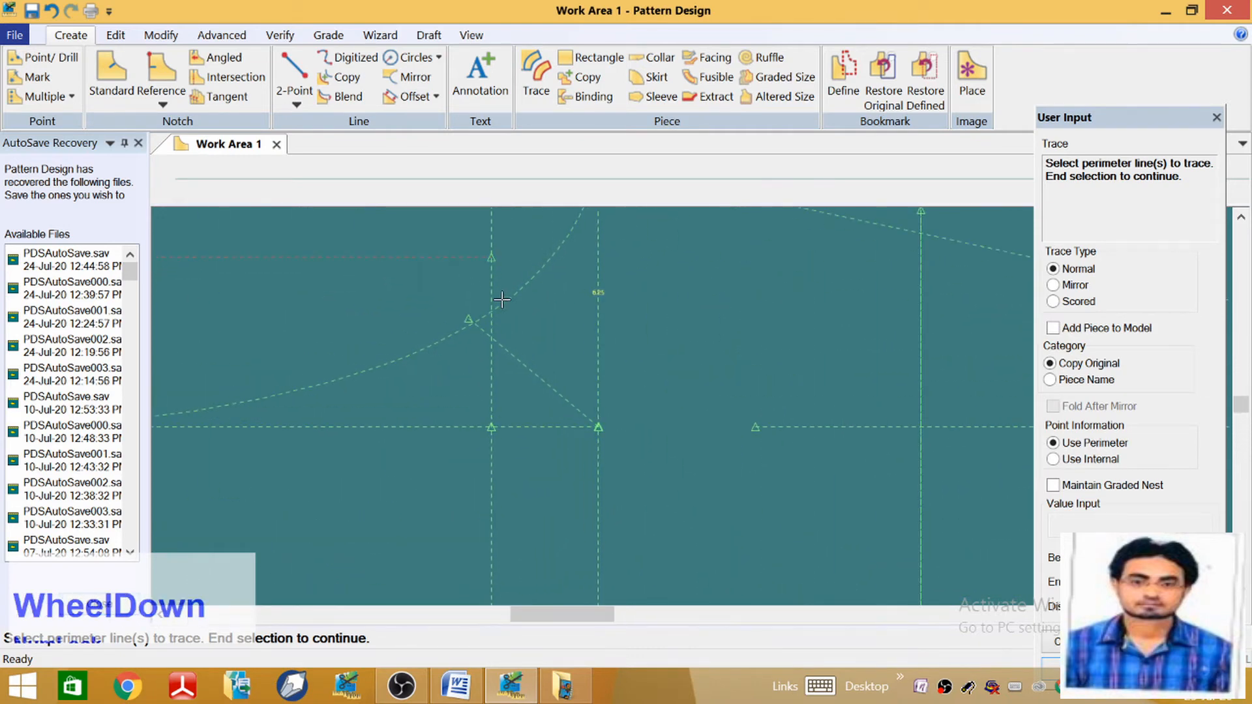
pyautogui.click(493, 283)
pyautogui.scroll(2, 302, 392)
pyautogui.click(455, 302)
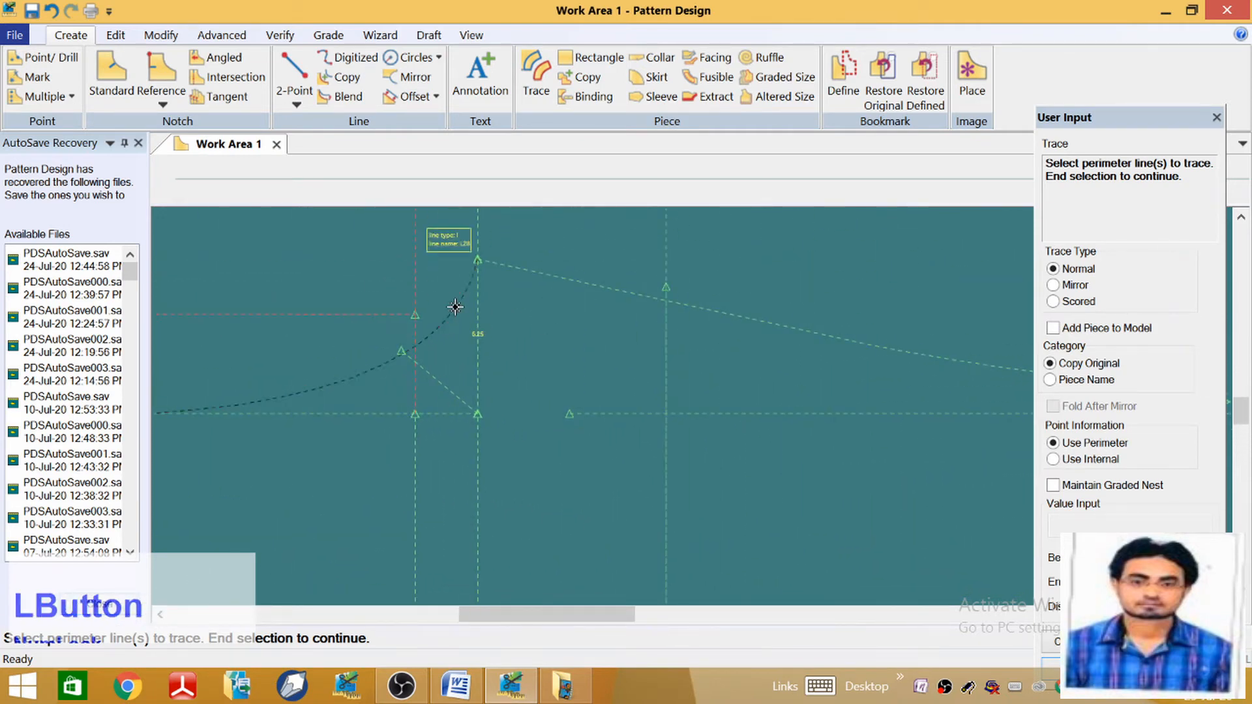
# Add the inseam curve and the hem line at the leg's lower end to the traced perimeter
pyautogui.scroll(1, 434, 321)
pyautogui.scroll(1, 434, 321)
pyautogui.click(614, 316)
pyautogui.scroll(5, 481, 332)
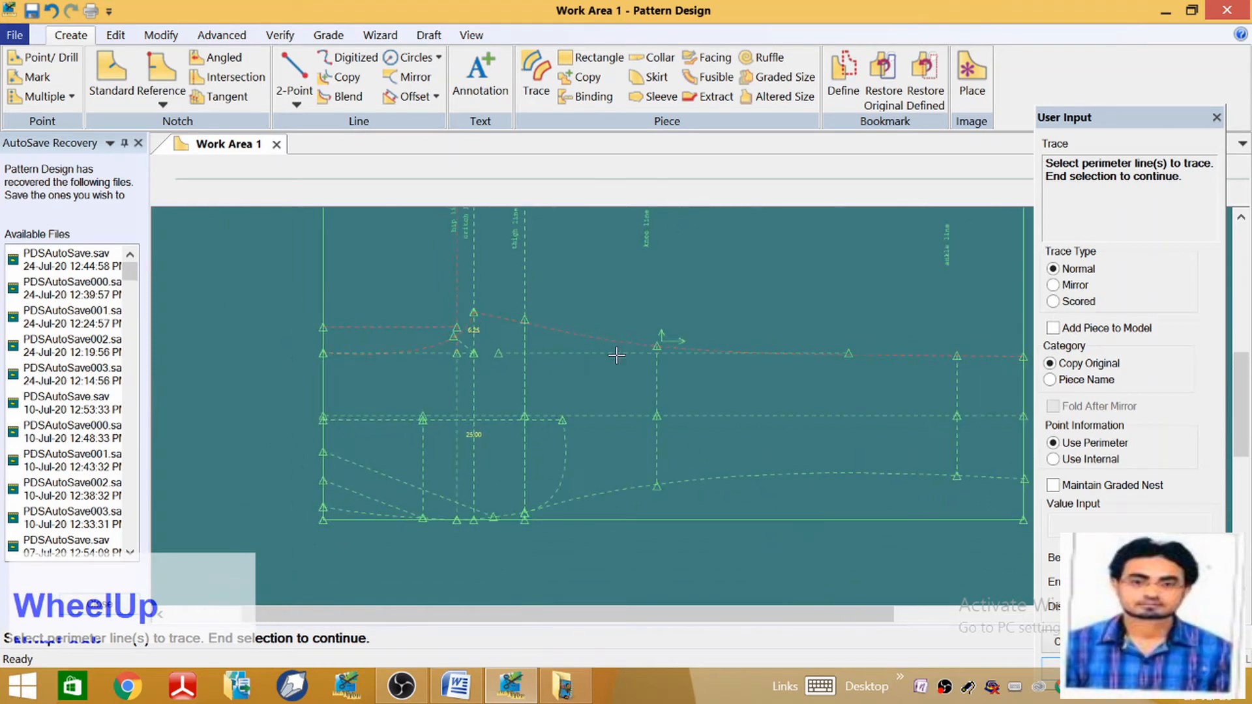
pyautogui.scroll(2, 836, 365)
pyautogui.click(976, 383)
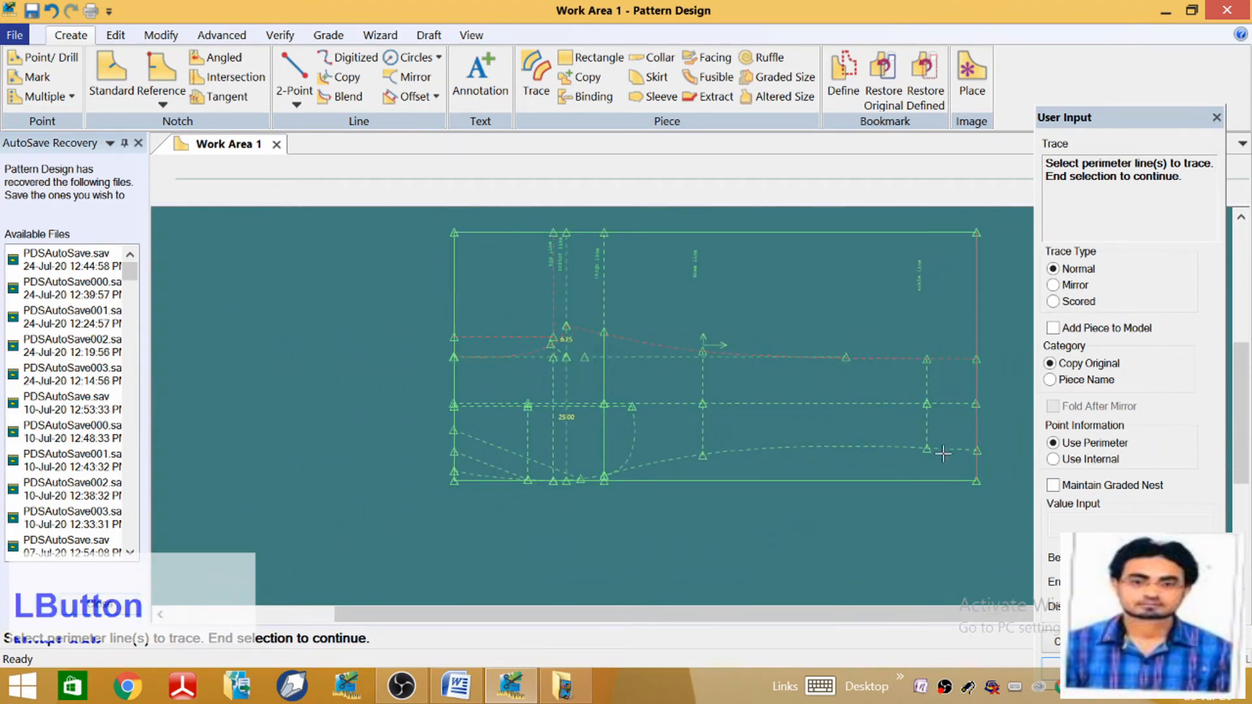
# Add the side seam curve and the original slanted pocket opening line to the traced perimeter
pyautogui.scroll(-6, 525, 486)
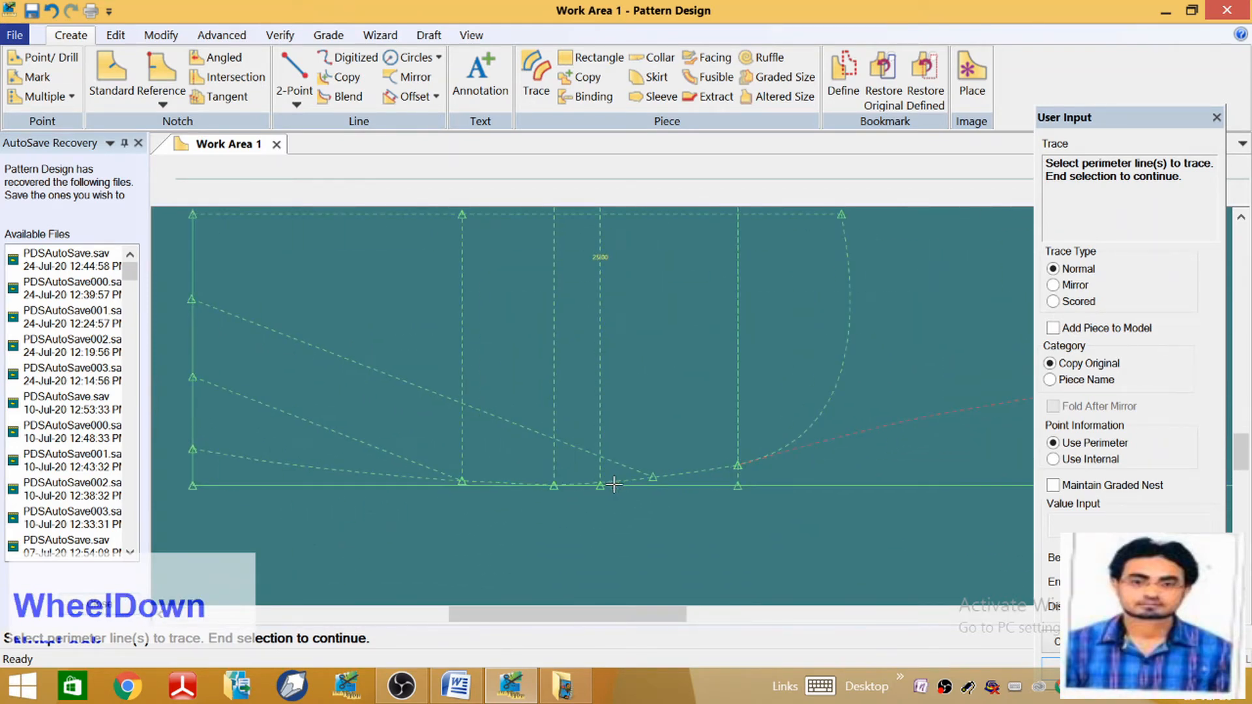
pyautogui.click(702, 471)
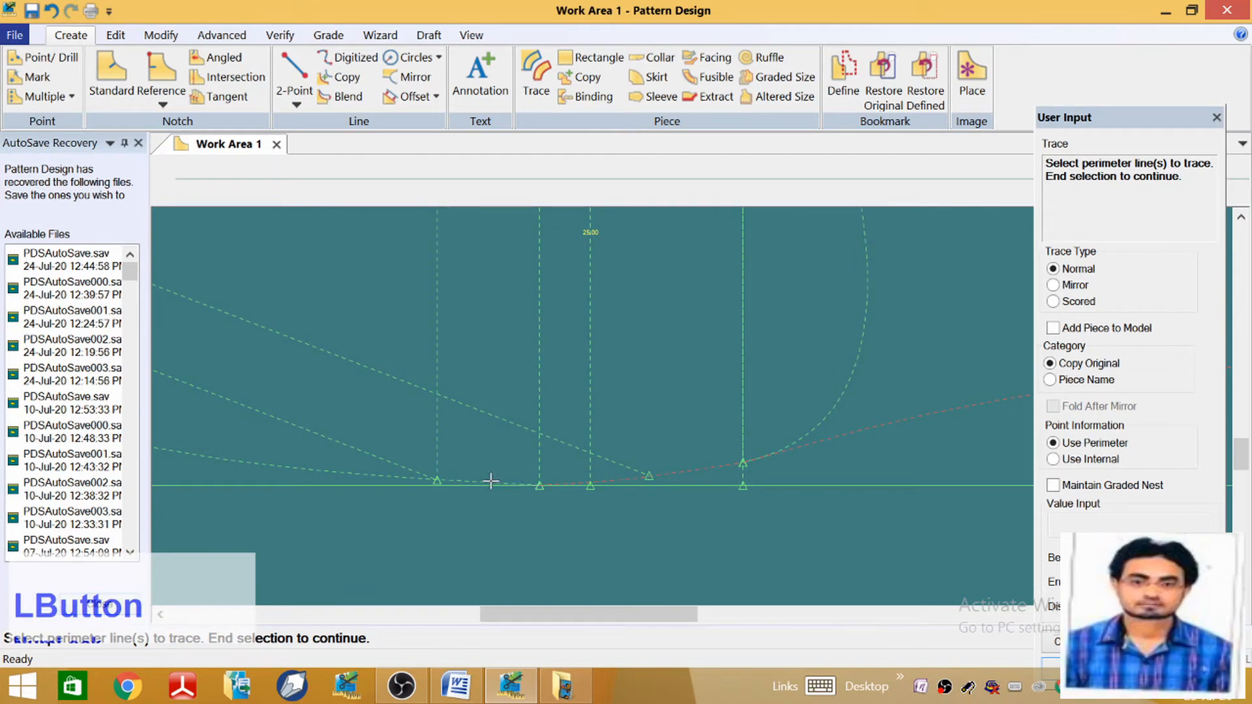
pyautogui.scroll(2, 737, 528)
pyautogui.click(388, 452)
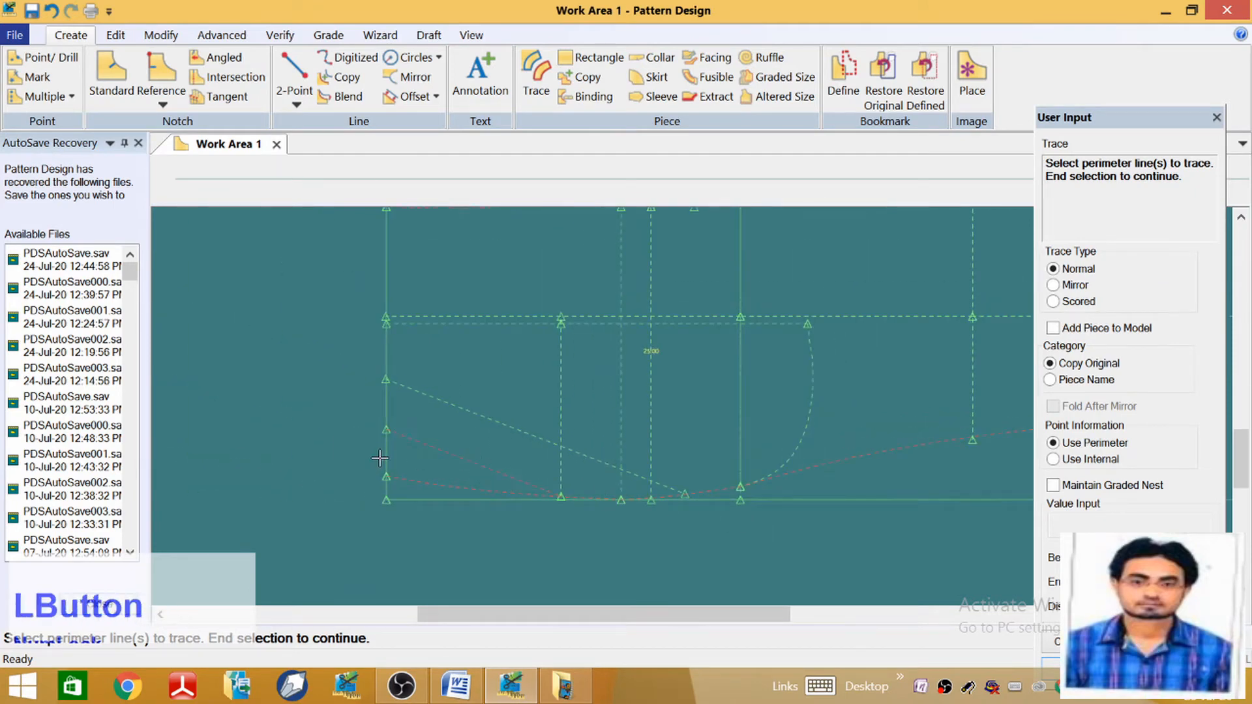
# Add the waist line to the traced perimeter and complete the perimeter selection
pyautogui.scroll(2, 390, 452)
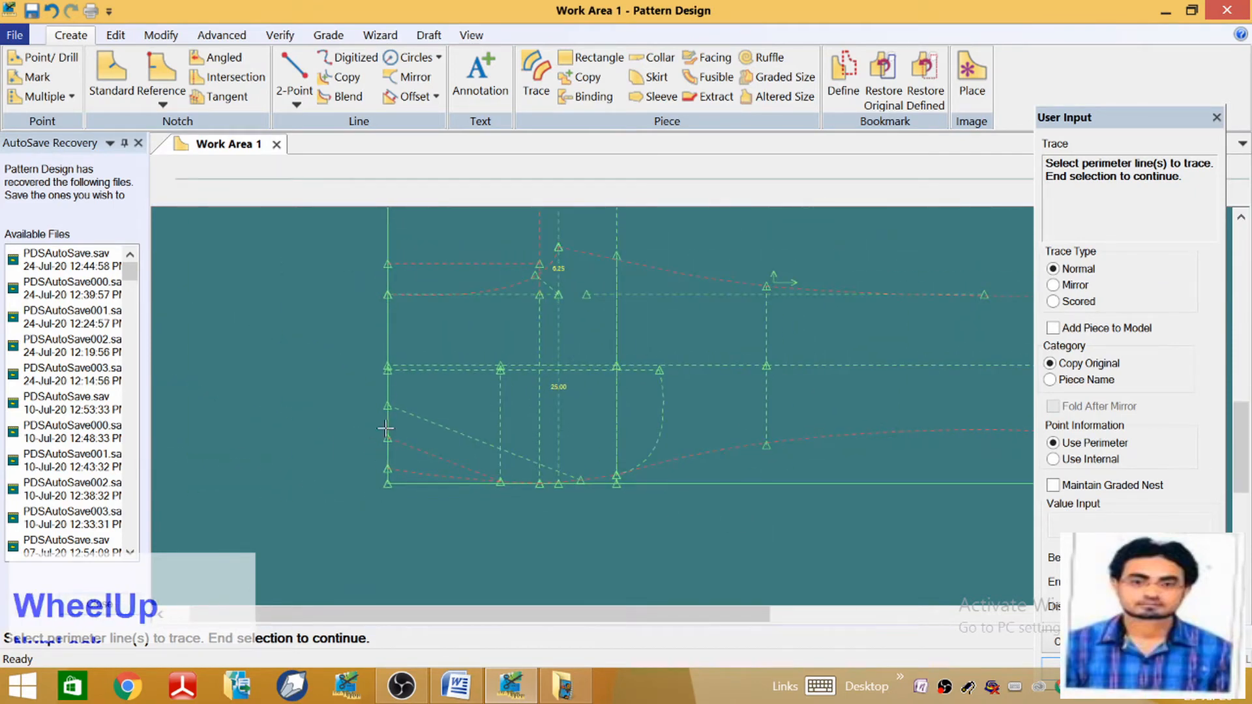
pyautogui.click(388, 336)
pyautogui.scroll(2, 387, 332)
pyautogui.scroll(-4, 391, 302)
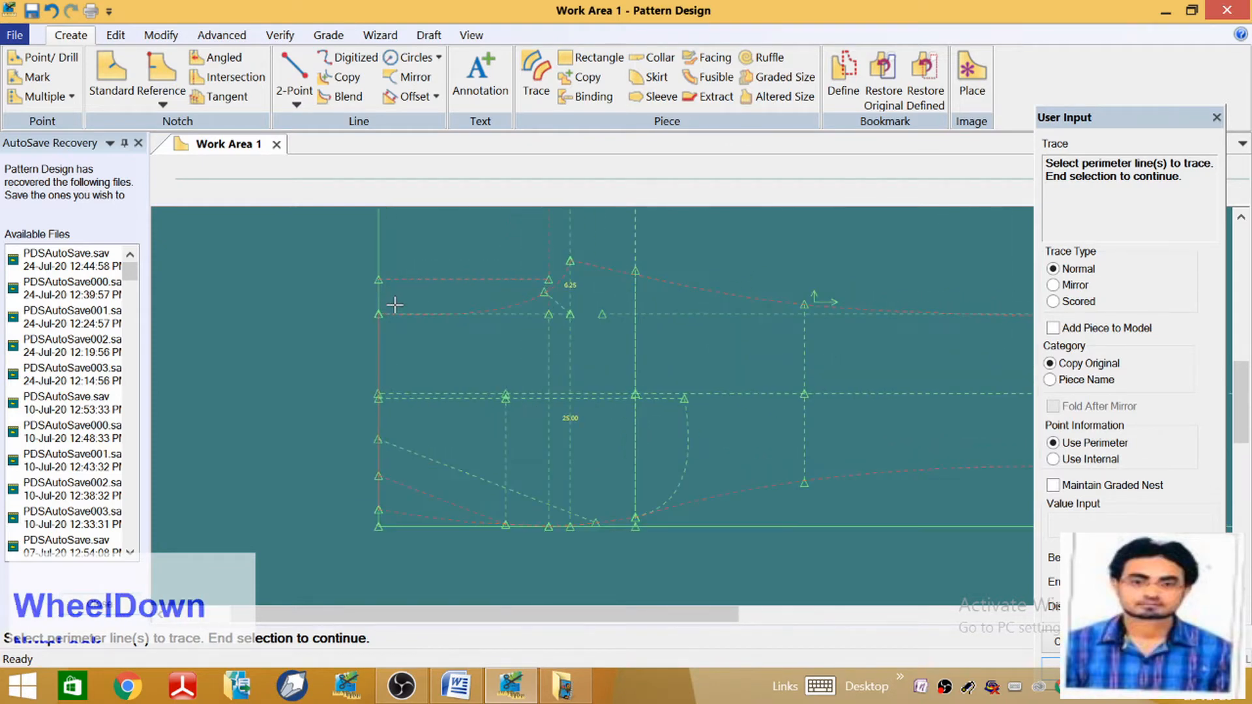
pyautogui.click(367, 289)
pyautogui.scroll(2, 391, 365)
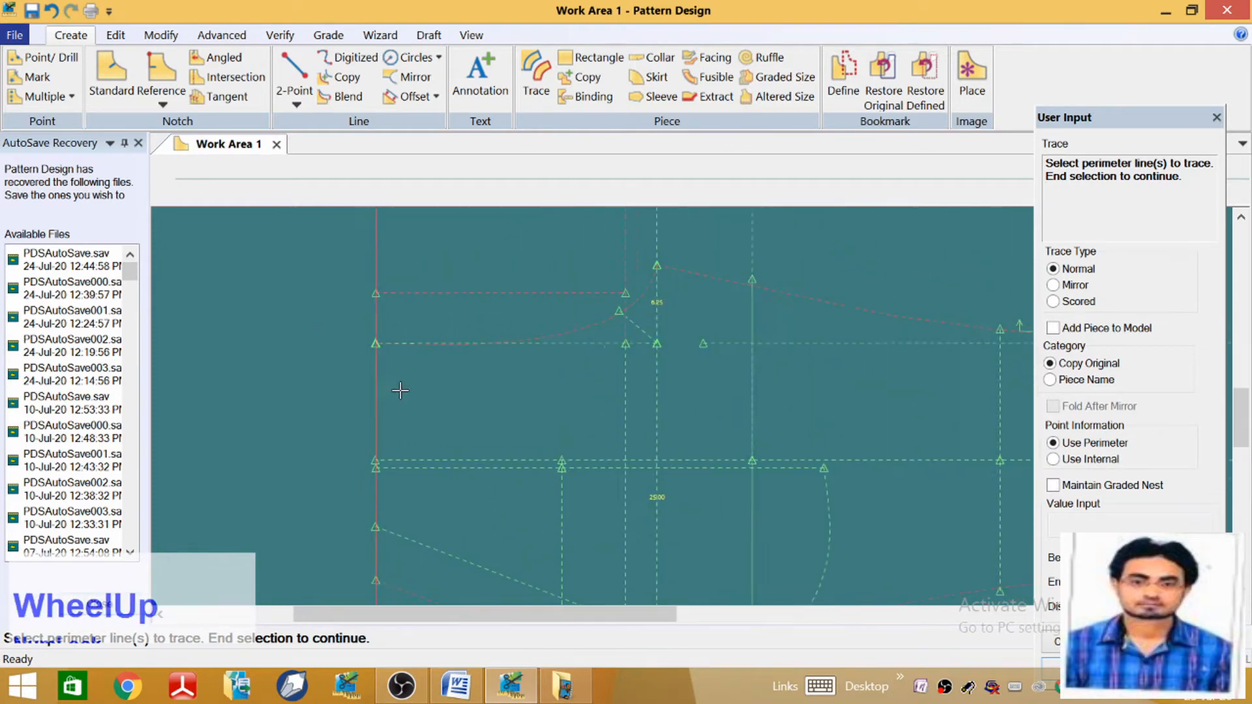
pyautogui.rightClick(480, 387)
pyautogui.click(534, 397)
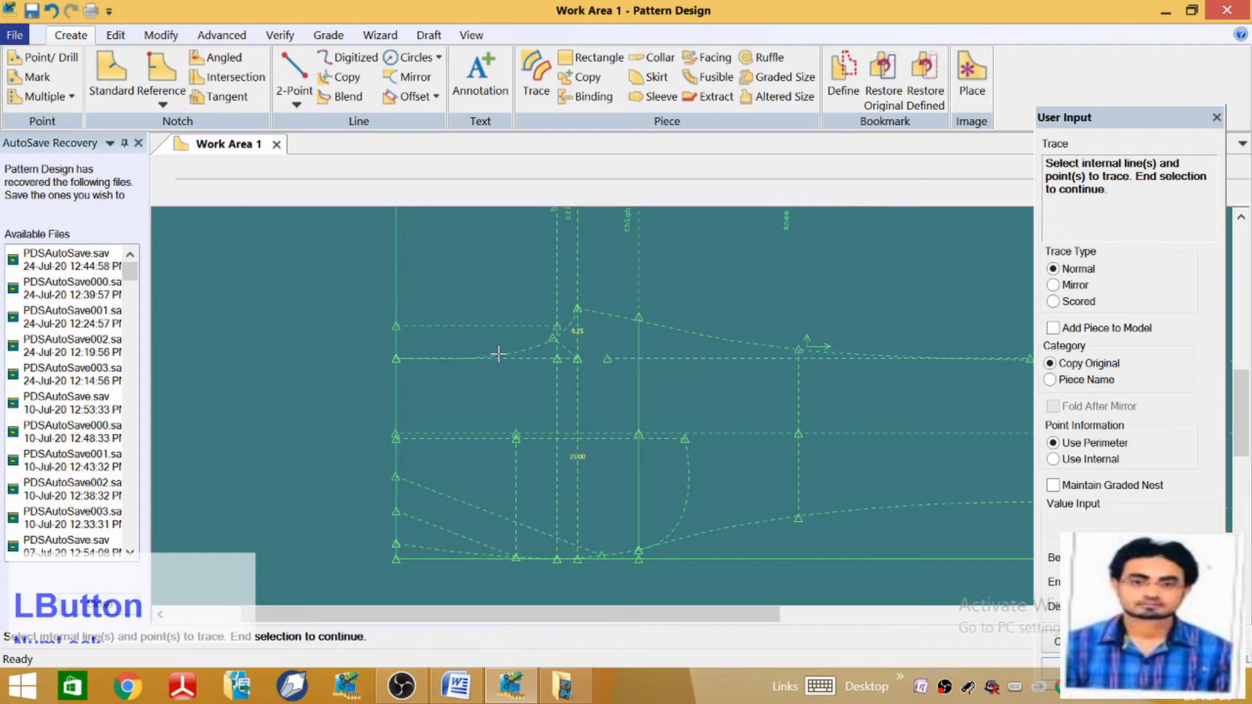
# Include the front rise curve beside the fly and the offset pocket line as internal lines of the traced piece
pyautogui.scroll(2, 521, 352)
pyautogui.scroll(-3, 486, 499)
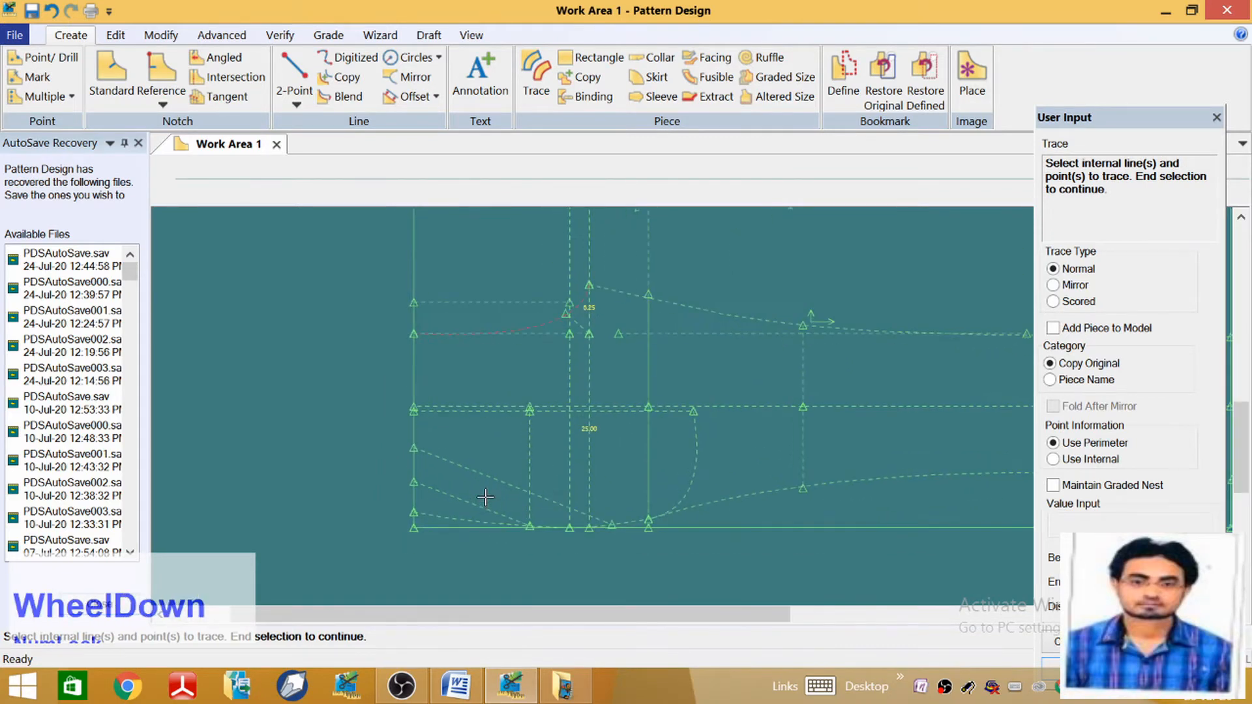
pyautogui.click(559, 505)
pyautogui.scroll(3, 613, 485)
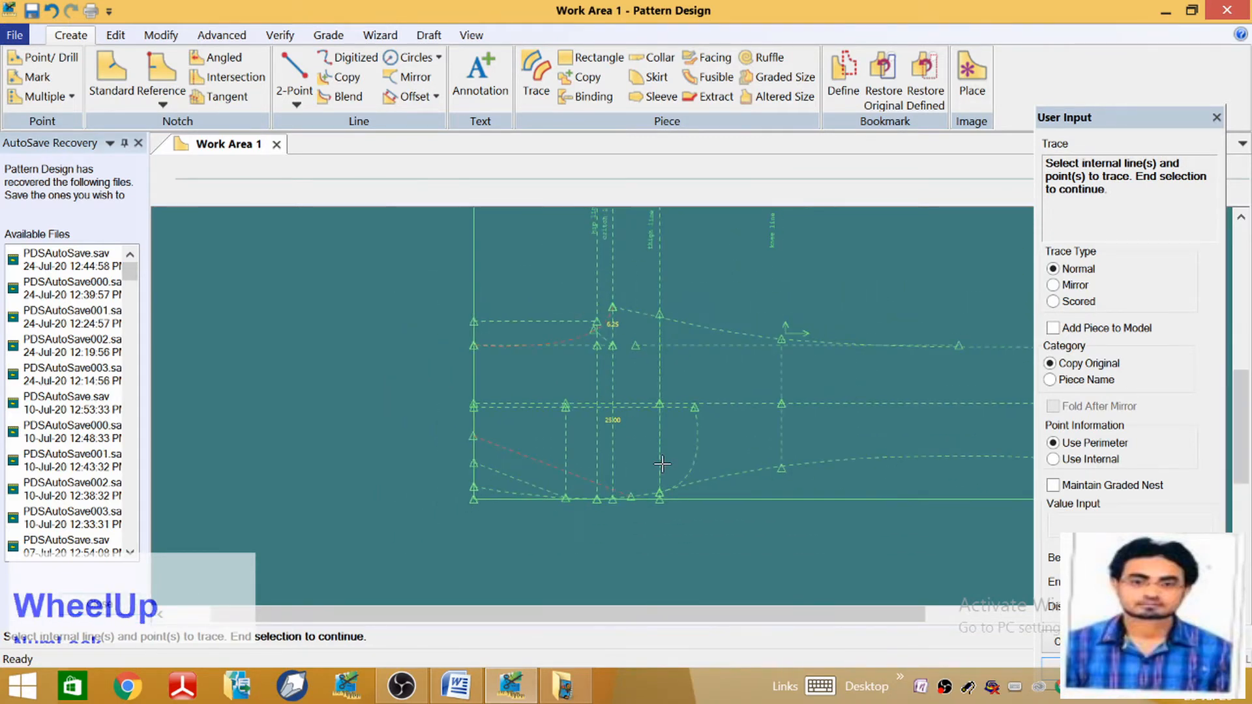
pyautogui.rightClick(450, 423)
pyautogui.click(433, 428)
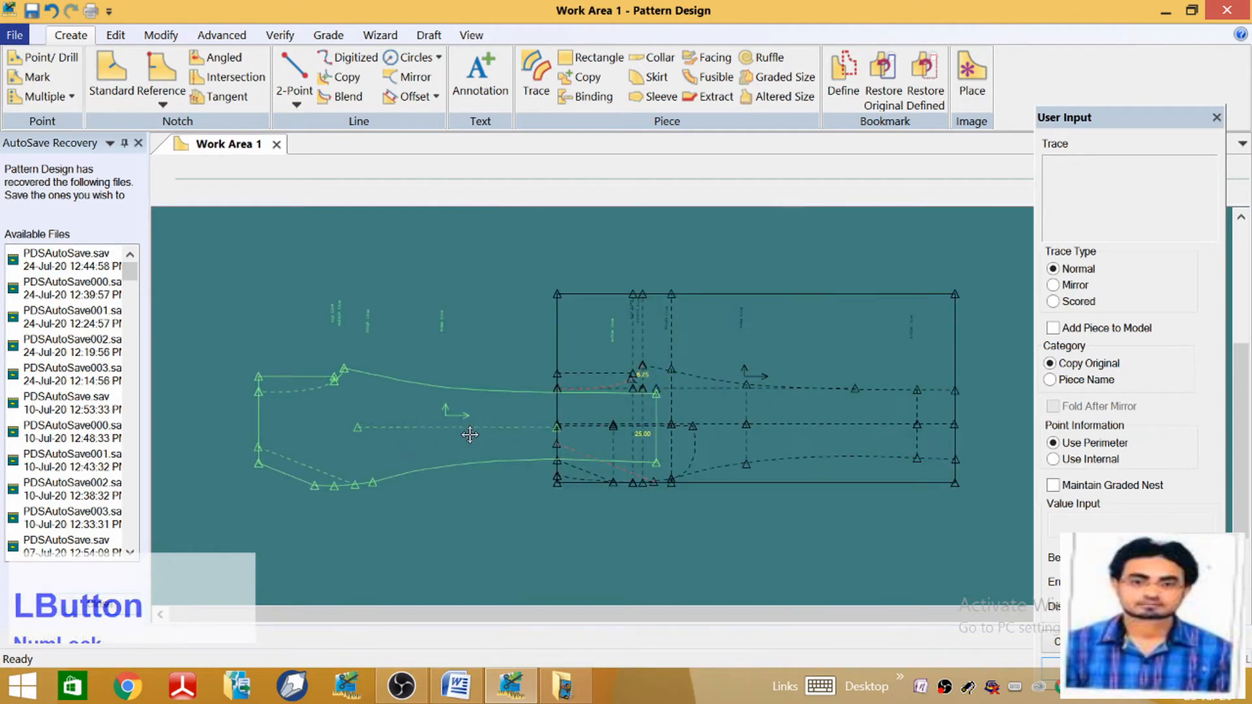
# Place the traced front piece in the empty work area clear of the original draft
pyautogui.scroll(2, 704, 289)
pyautogui.scroll(2, 704, 289)
pyautogui.scroll(-4, 545, 425)
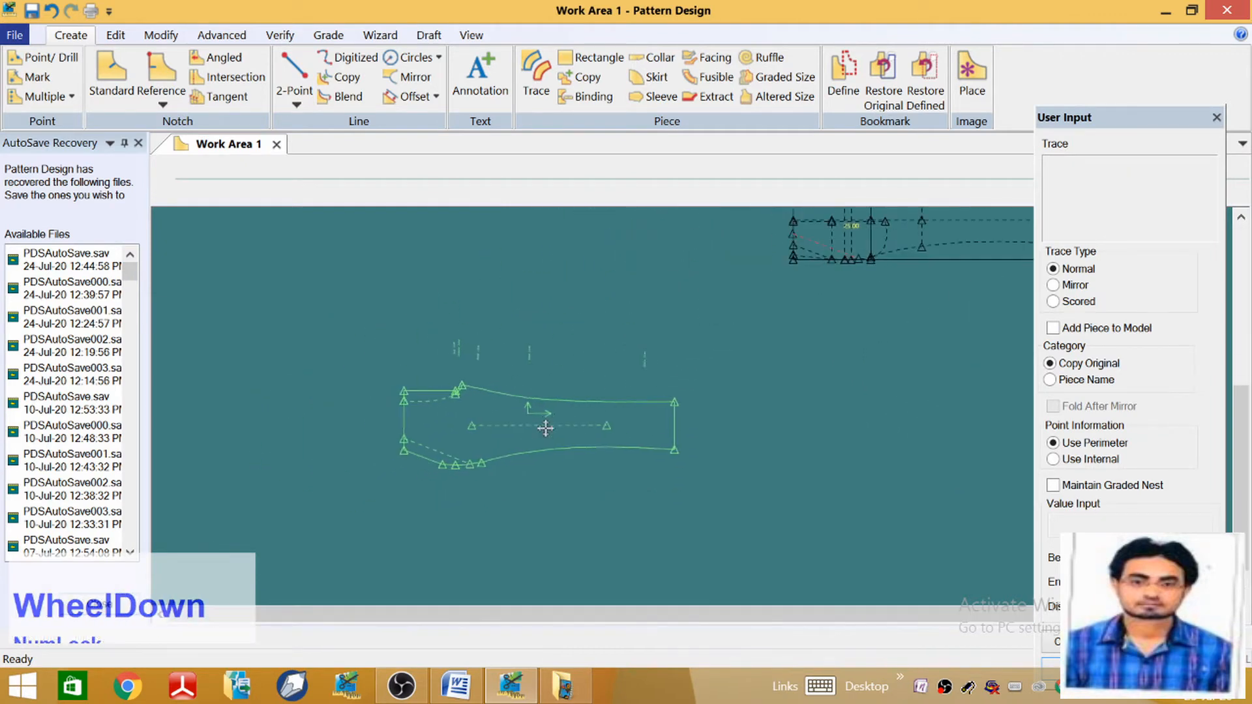
pyautogui.scroll(-2, 575, 437)
pyautogui.scroll(1, 574, 433)
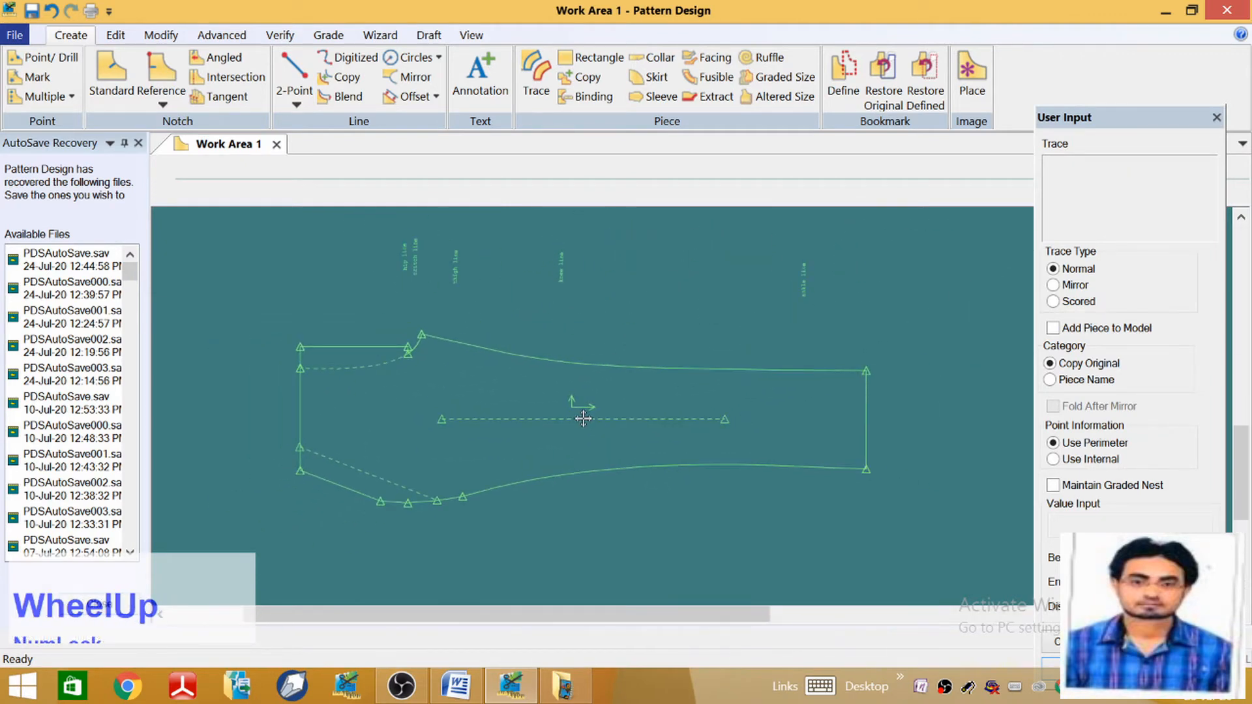
pyautogui.click(582, 426)
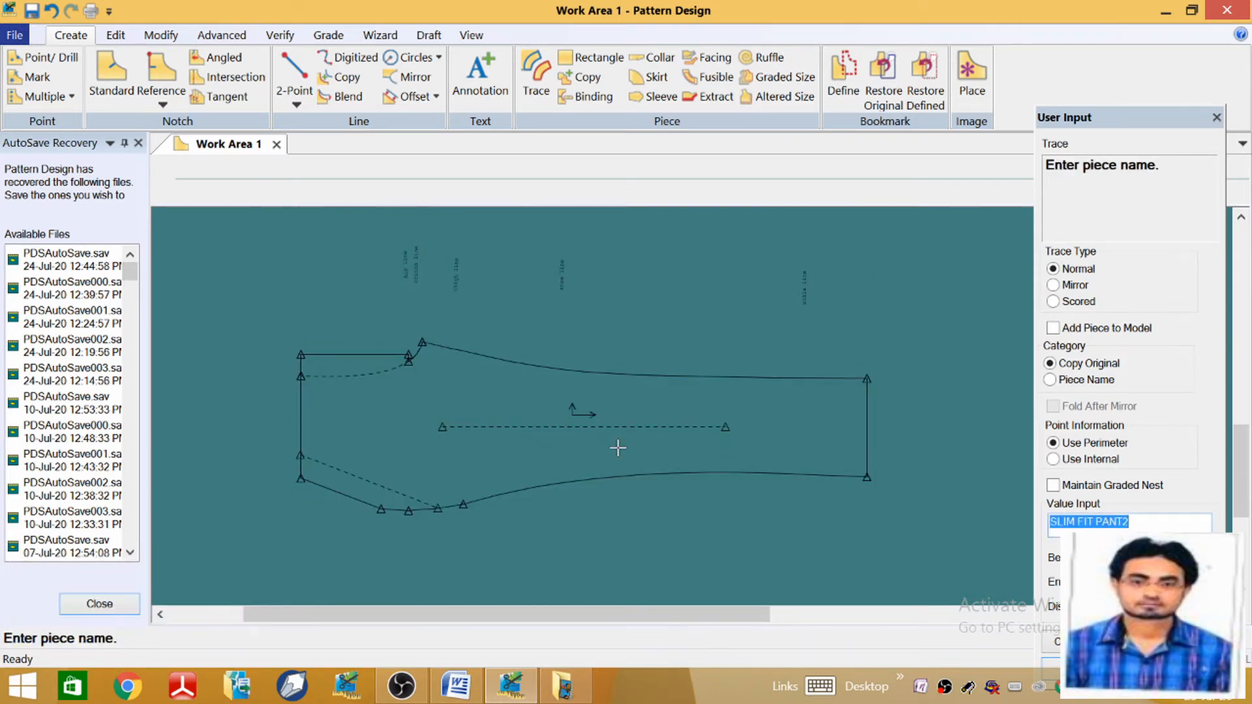
# Name the traced piece "front patr" and end the Trace command
pyautogui.write('front pa')
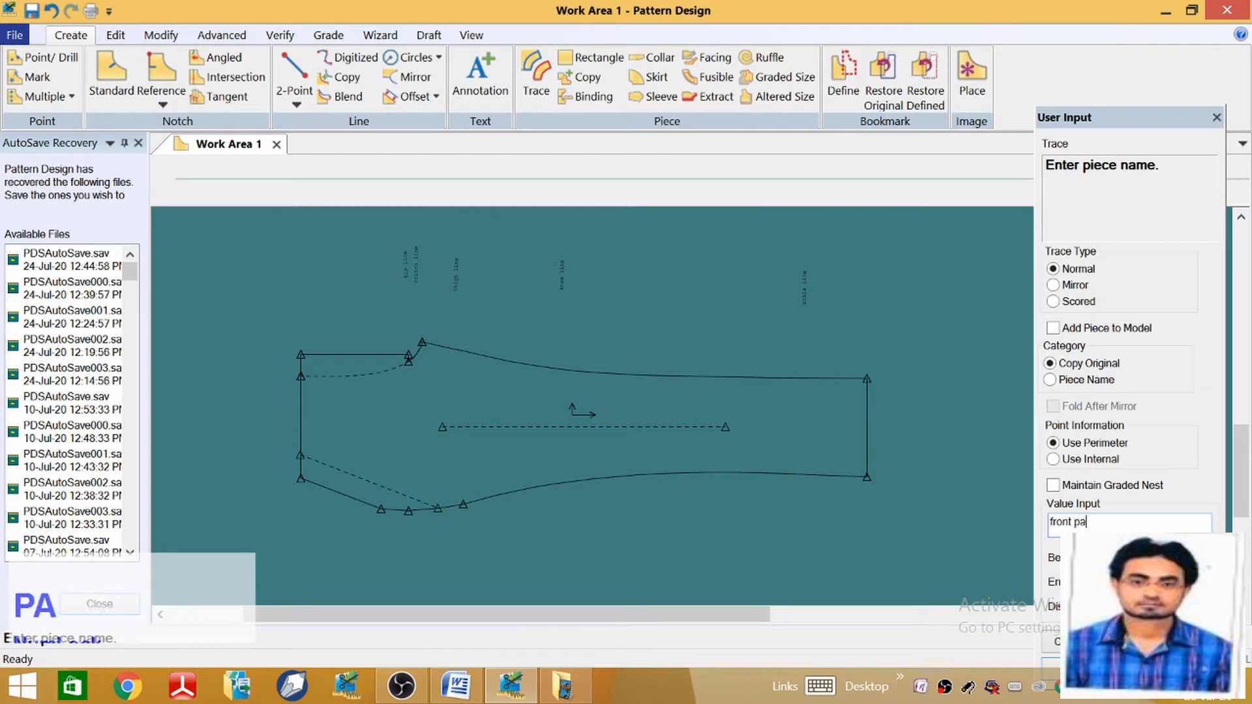
pyautogui.write('tr')
pyautogui.press('Return')
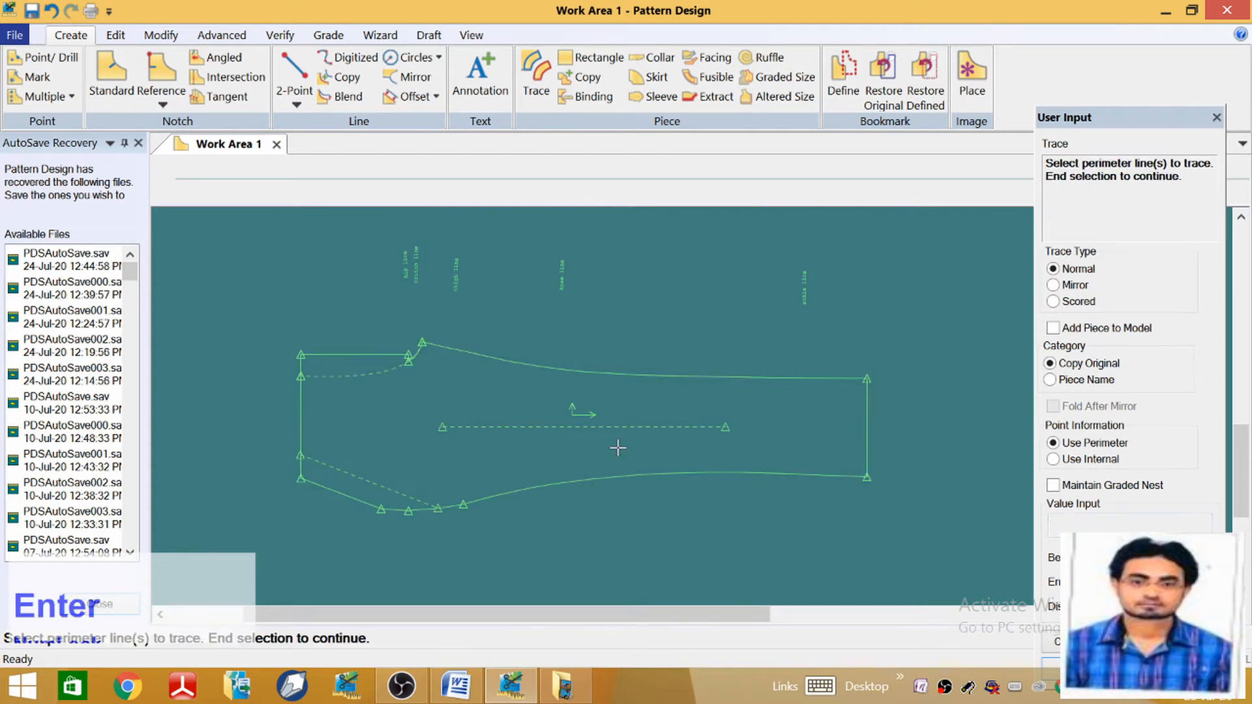
pyautogui.rightClick(452, 301)
pyautogui.click(450, 299)
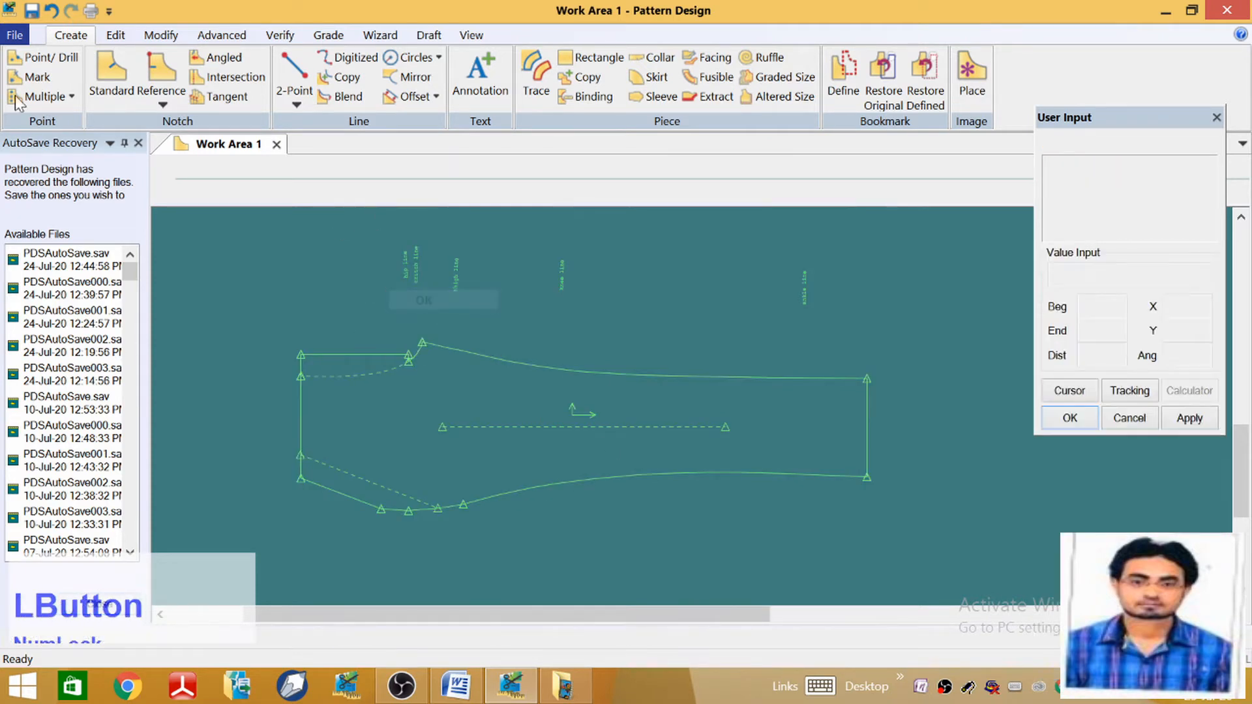
# Delete the hip, crotch, thigh, knee and ankle line annotations above the traced front piece
pyautogui.click(161, 35)
pyautogui.click(26, 98)
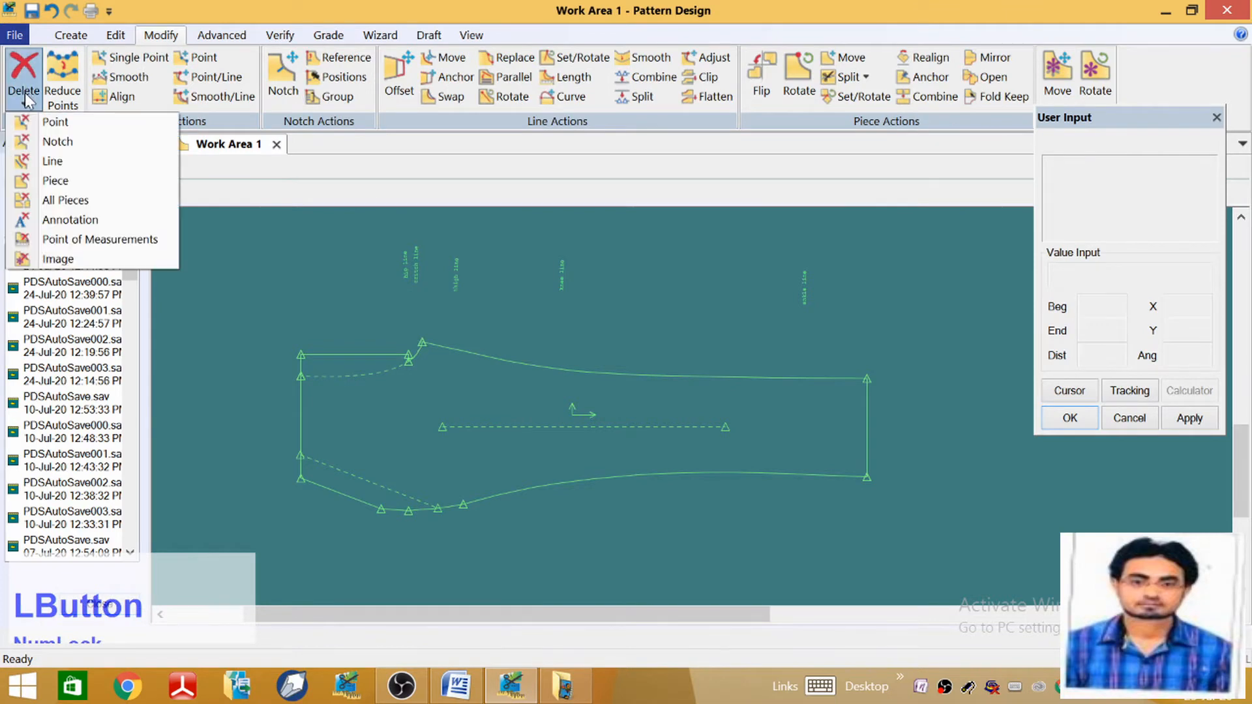
pyautogui.click(65, 220)
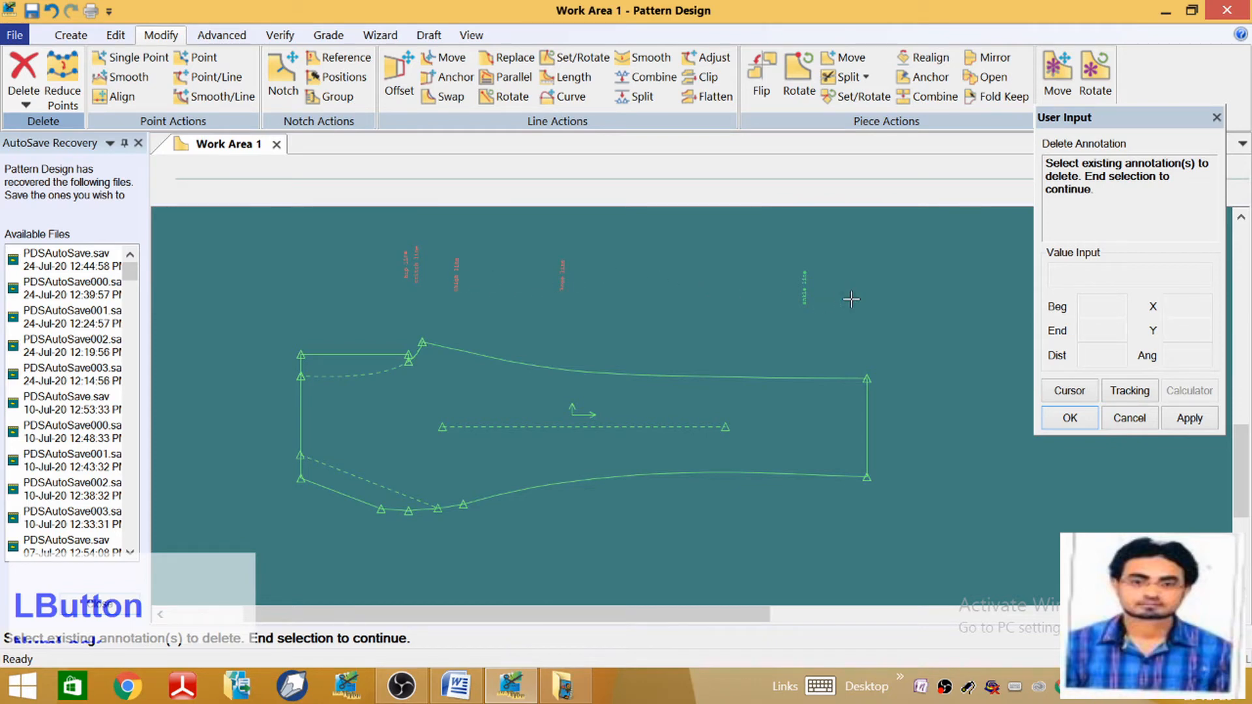
pyautogui.rightClick(688, 283)
pyautogui.click(679, 279)
pyautogui.rightClick(676, 427)
pyautogui.click(639, 430)
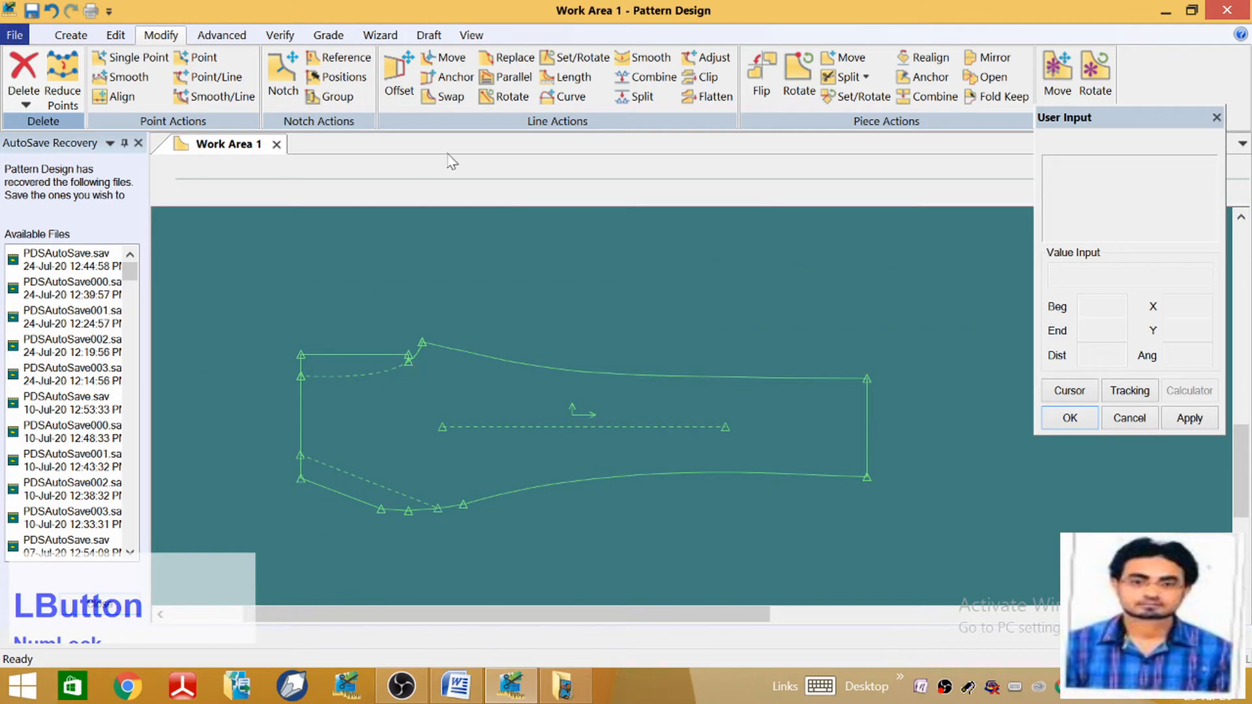
# Create an annotation for the front piece reading "FRONT PART" with "CUT-2" on the second line
pyautogui.click(72, 35)
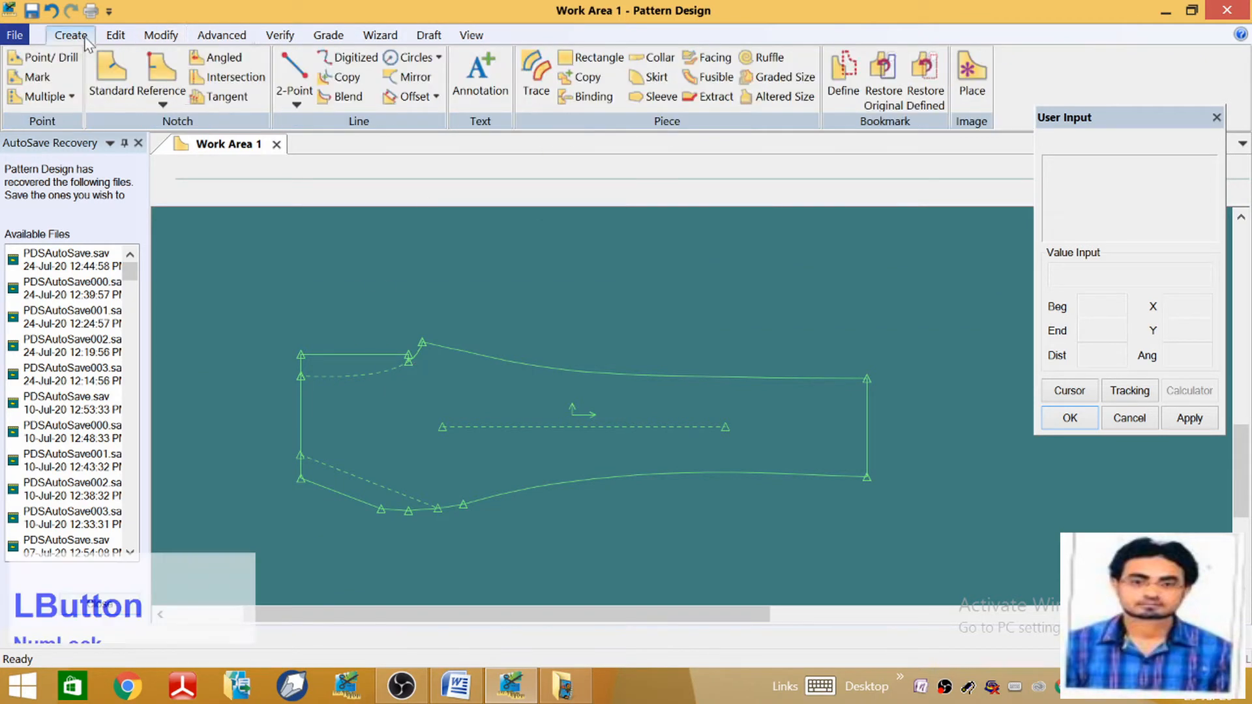
pyautogui.click(497, 100)
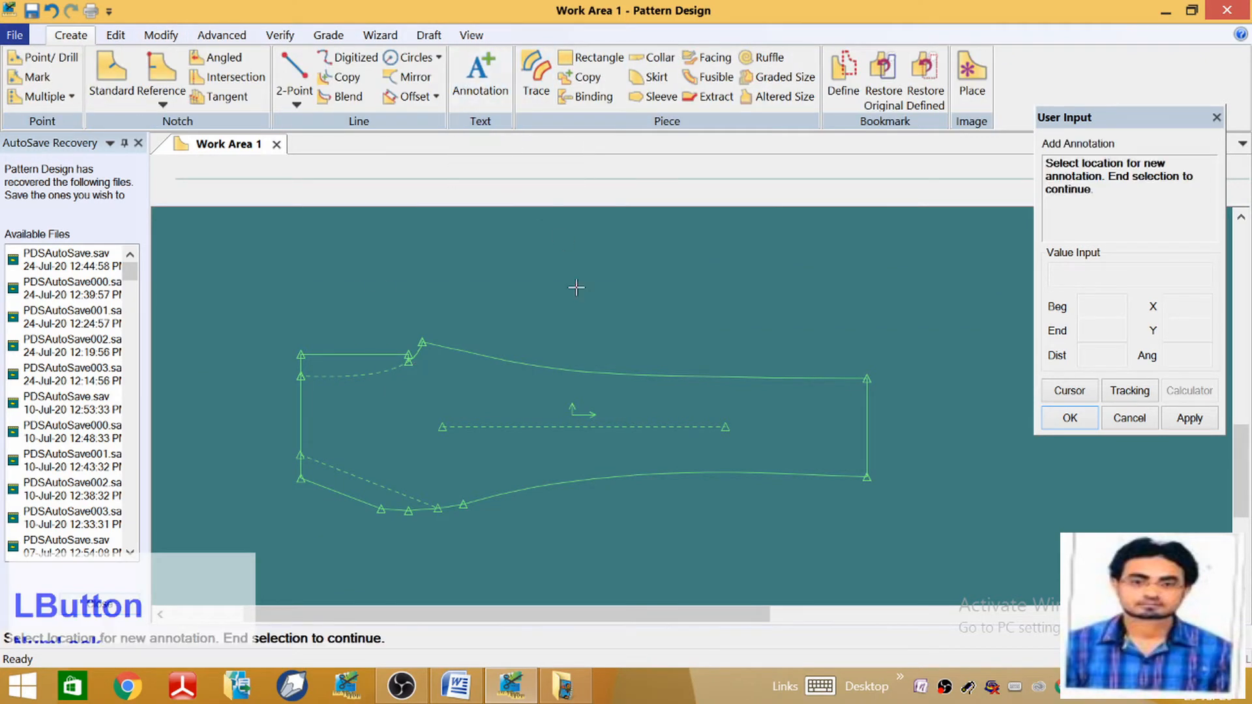
pyautogui.rightClick(523, 390)
pyautogui.click(523, 390)
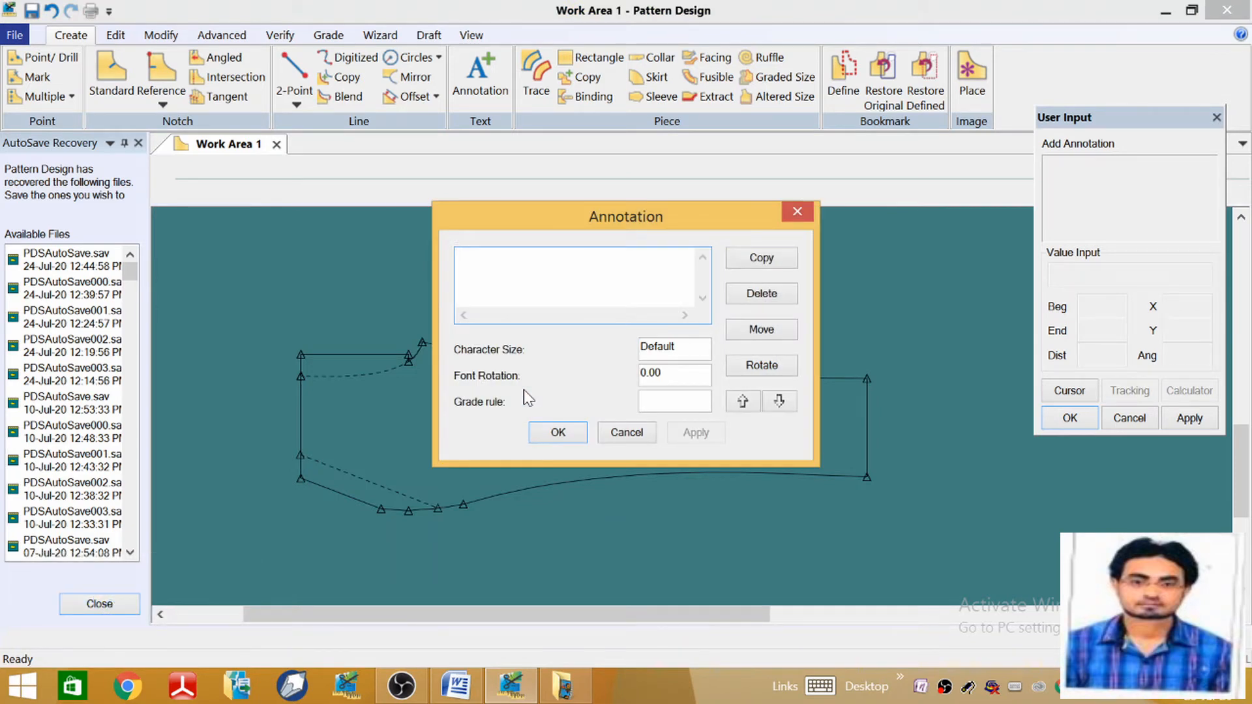
pyautogui.write('FRO')
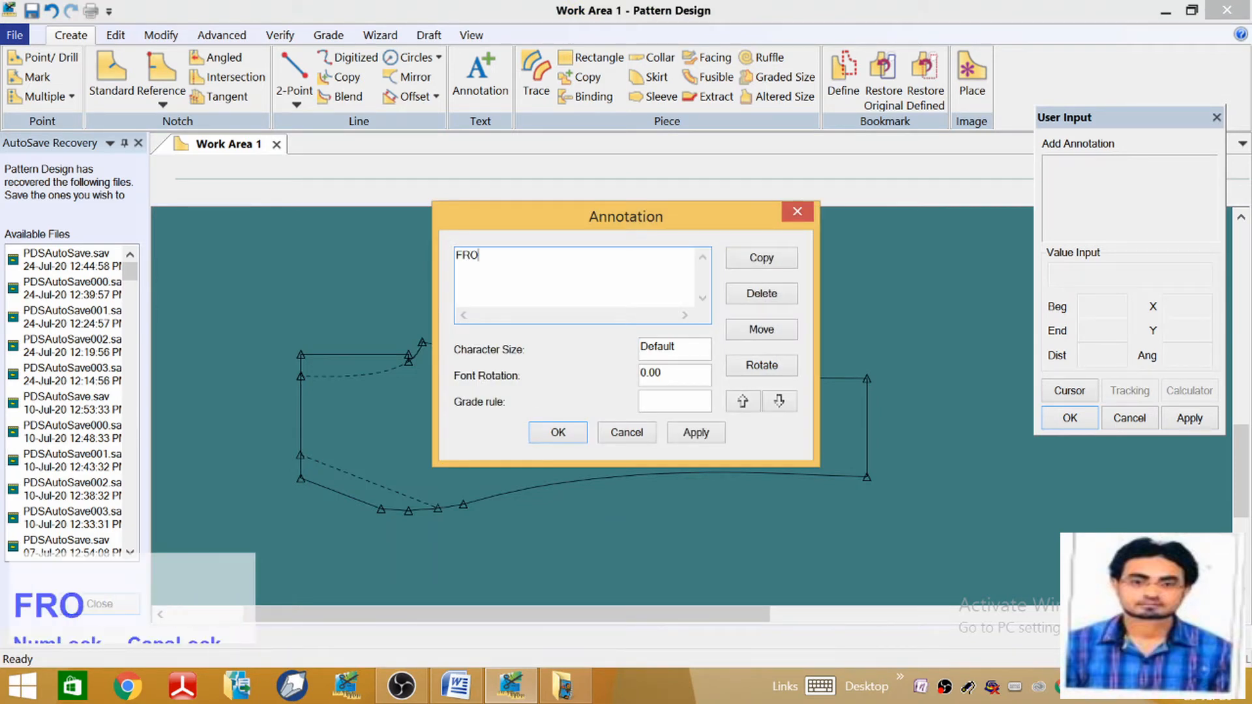
pyautogui.write('NT PART')
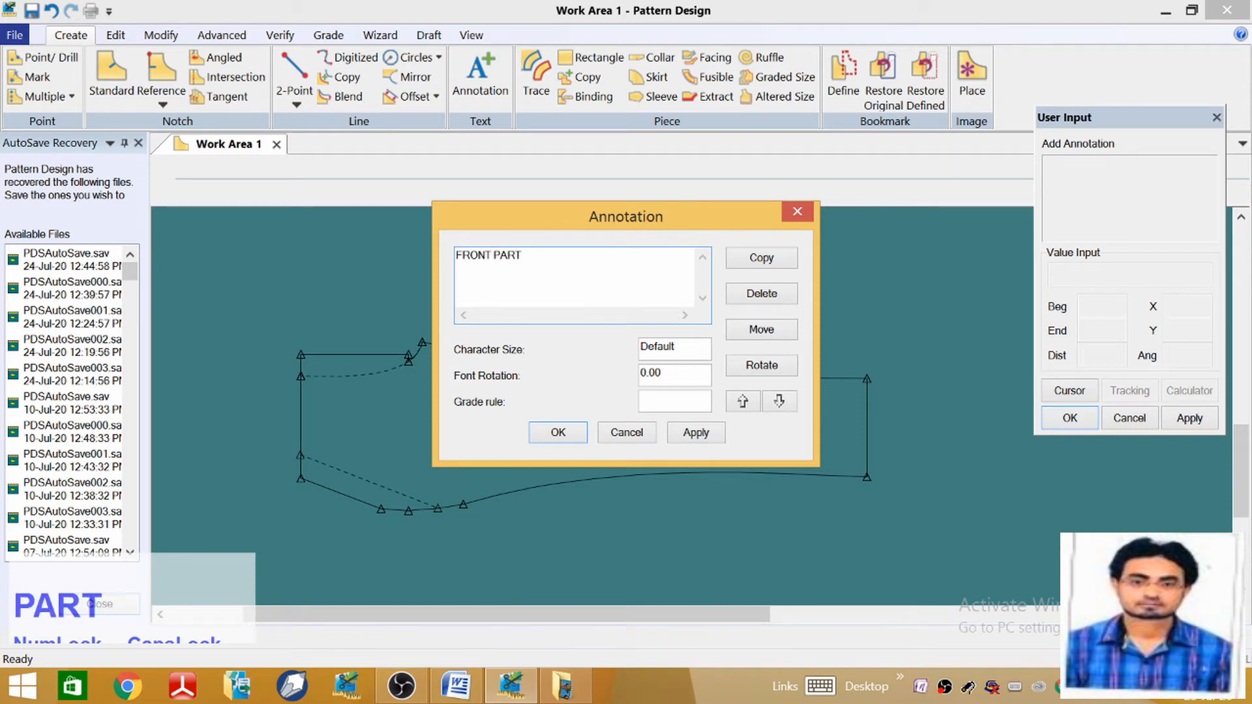
pyautogui.press('Return')
pyautogui.write('CUT-2')
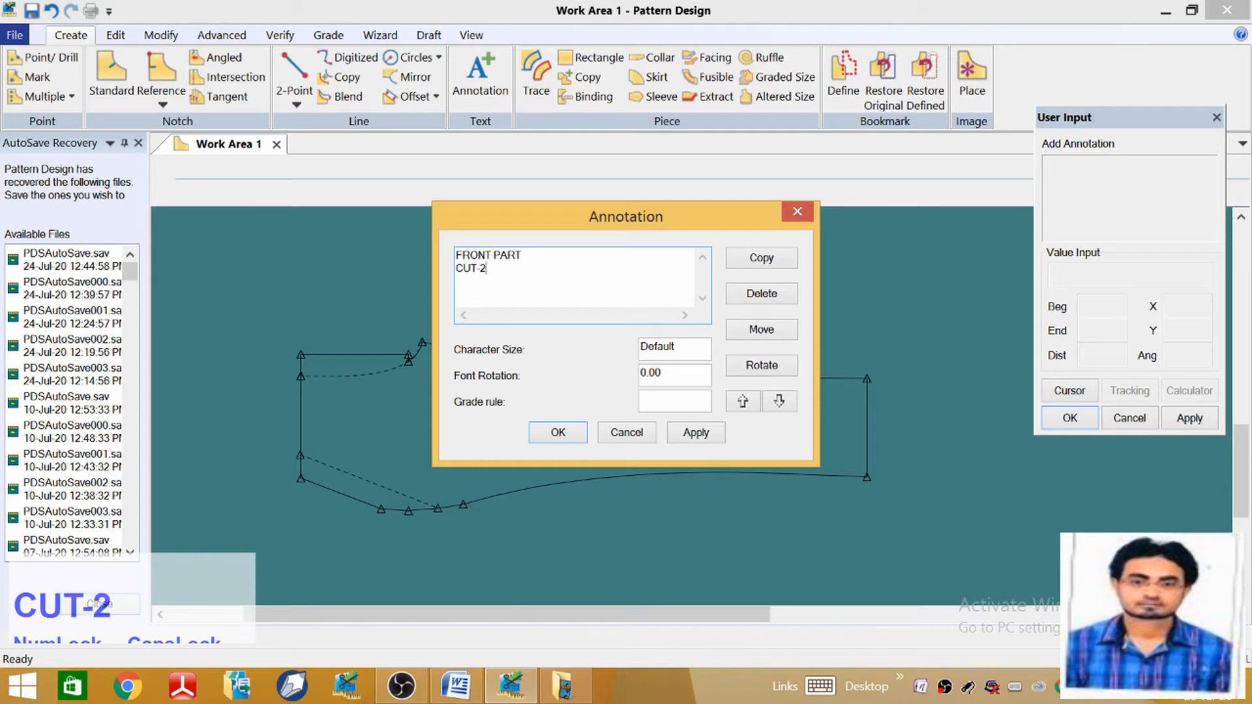
# Set the annotation's character size to 1 and place it inside the front piece, just above the grain line
pyautogui.doubleClick(655, 347)
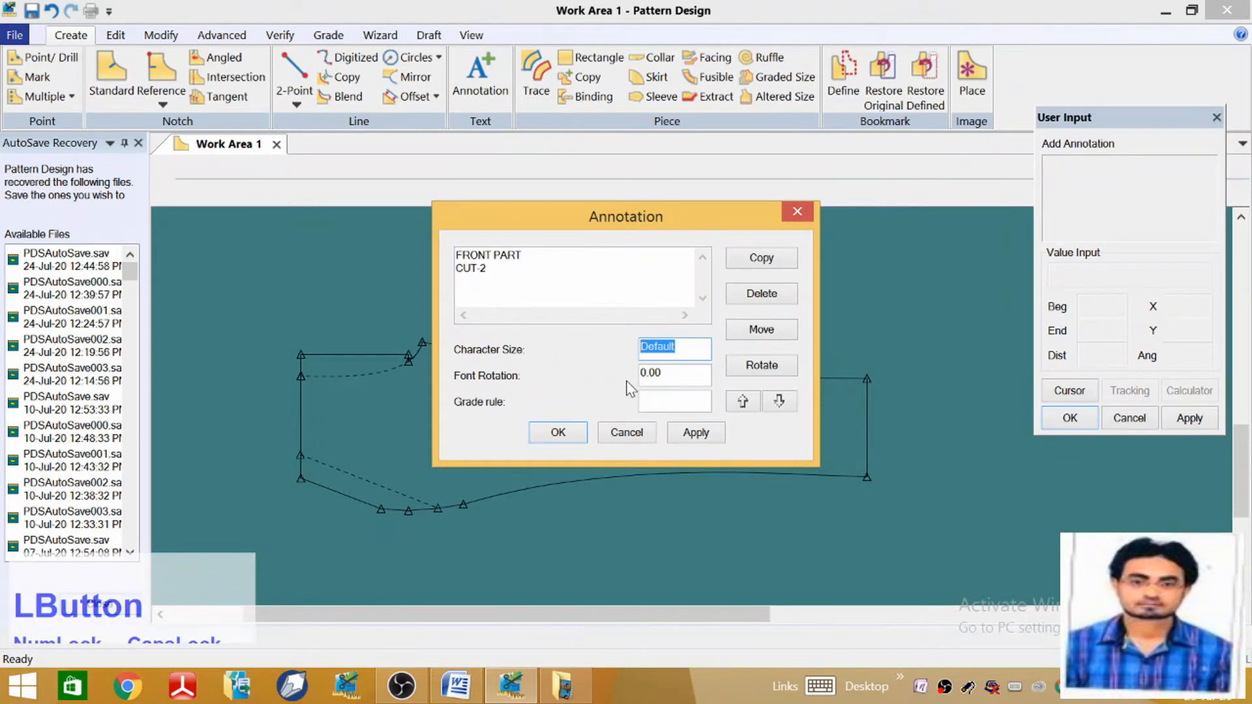
pyautogui.write('1')
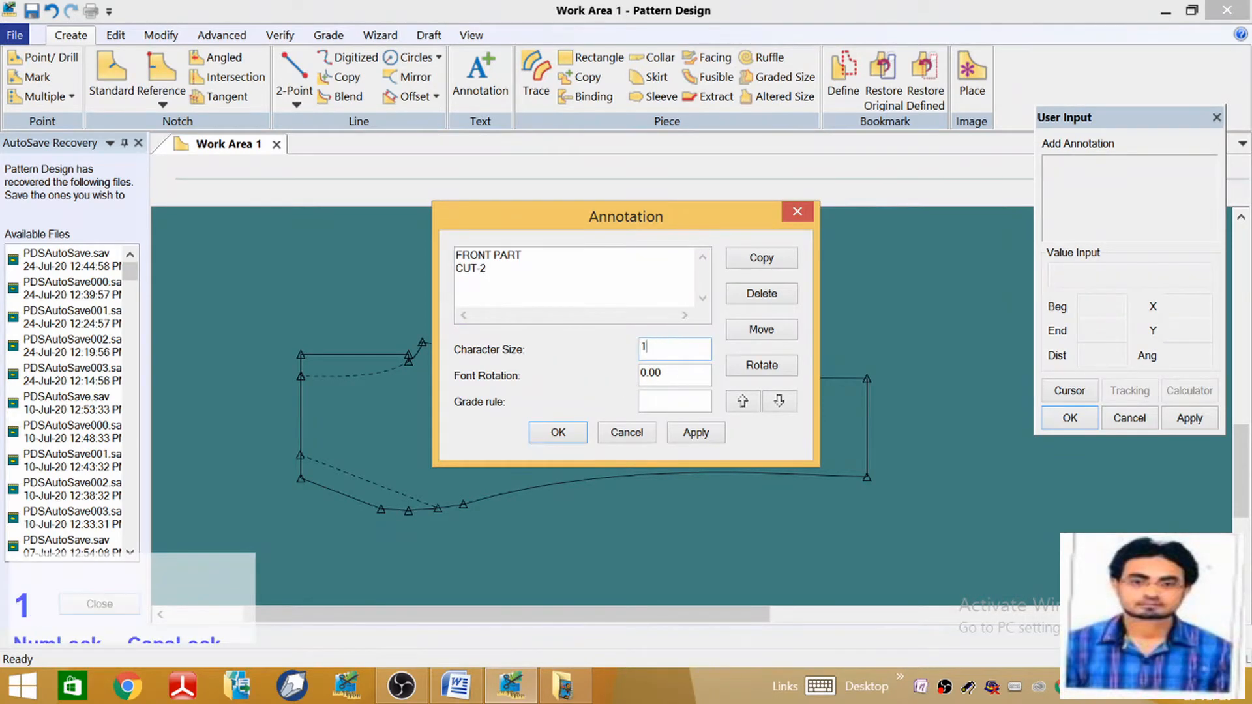
pyautogui.click(557, 432)
pyautogui.click(533, 406)
pyautogui.scroll(-1, 564, 326)
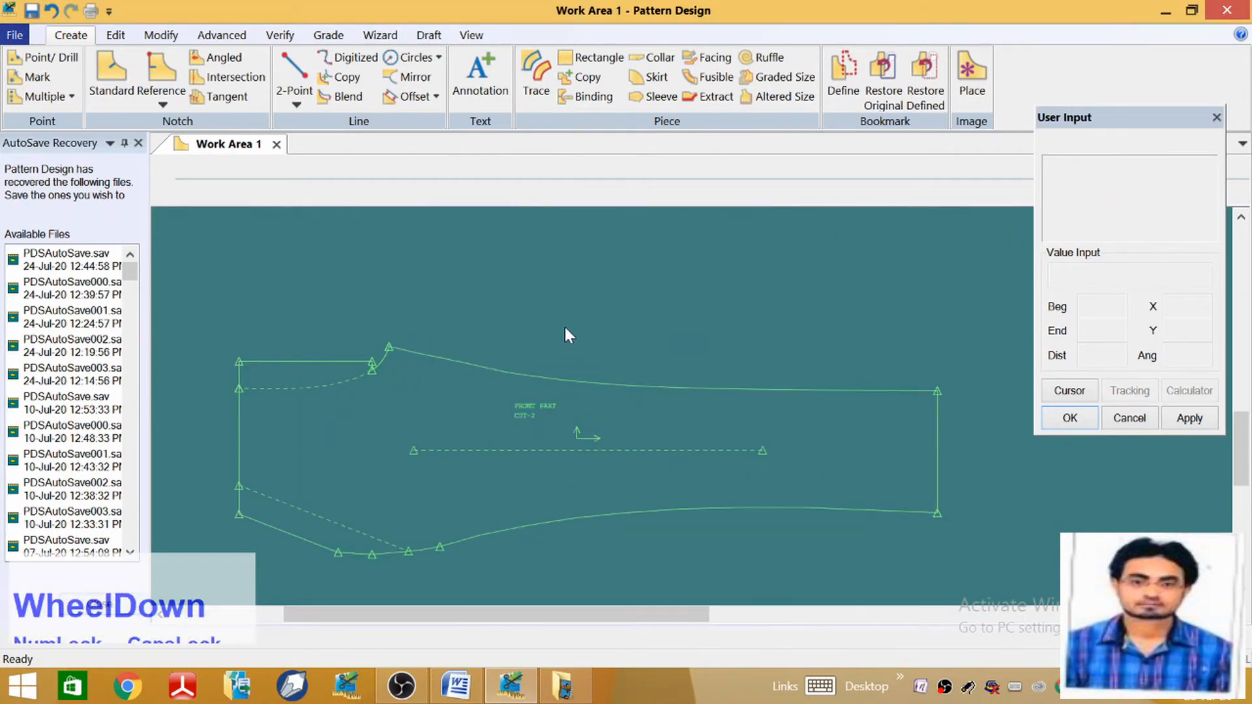
pyautogui.scroll(2, 490, 351)
pyautogui.scroll(-2, 413, 370)
pyautogui.scroll(1, 417, 367)
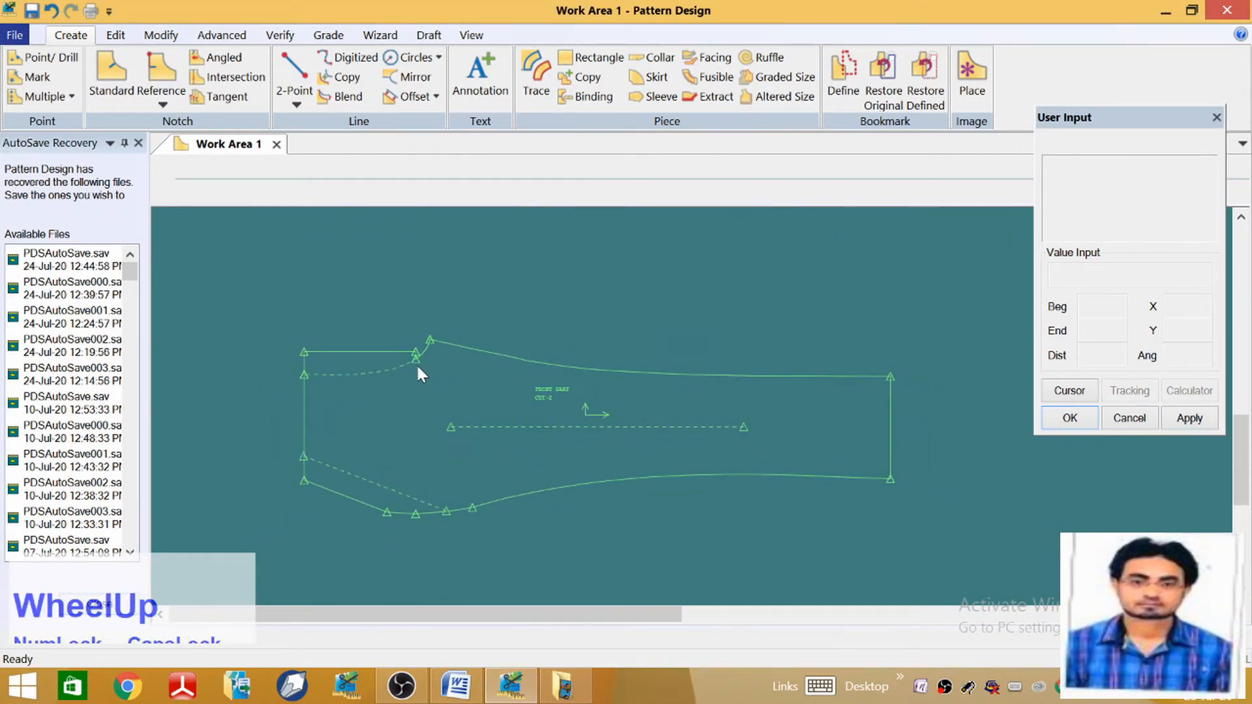
# Start Define Seam and select the fly edge, front rise curve, inseam and long outseam of the front piece
pyautogui.click(160, 34)
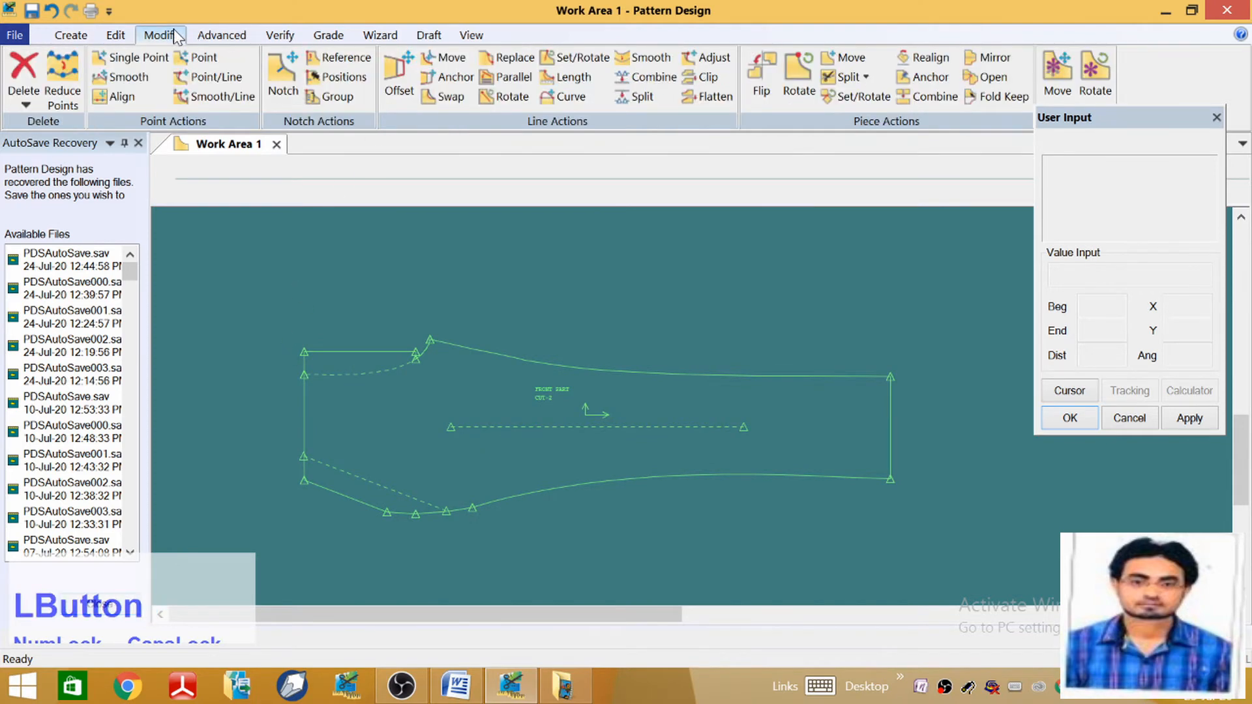
pyautogui.click(222, 35)
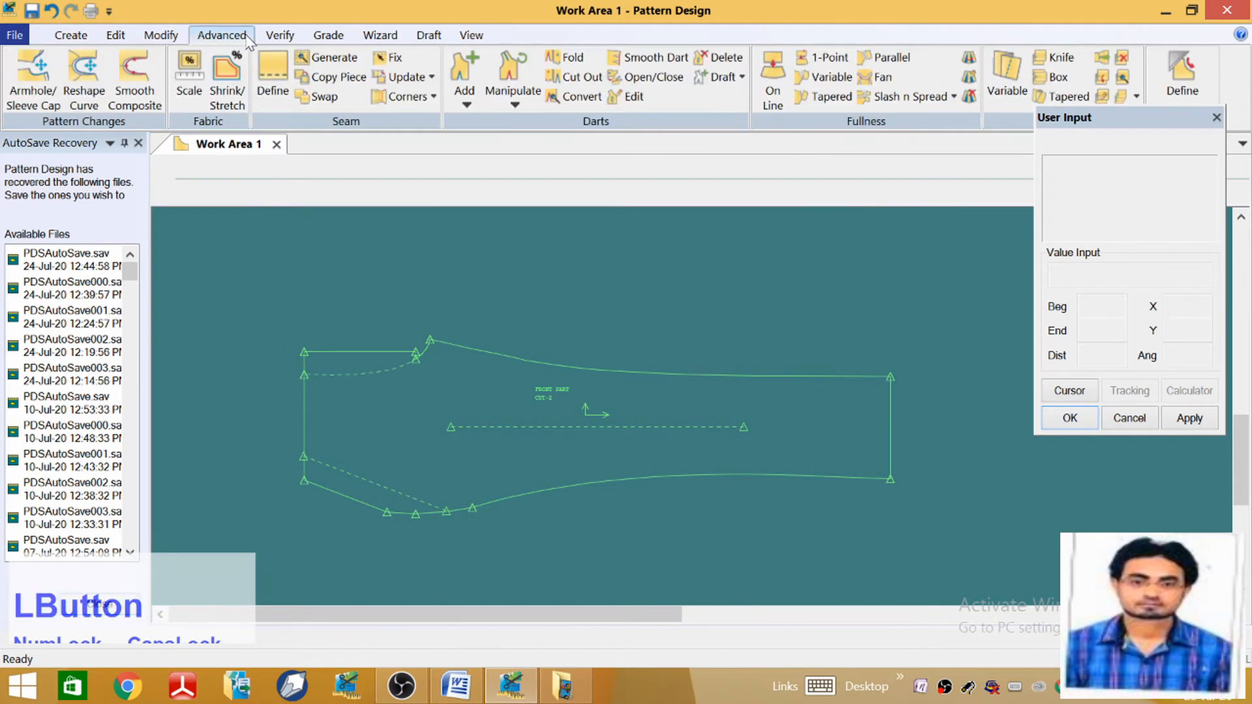
pyautogui.click(273, 75)
pyautogui.click(398, 351)
pyautogui.scroll(-3, 410, 350)
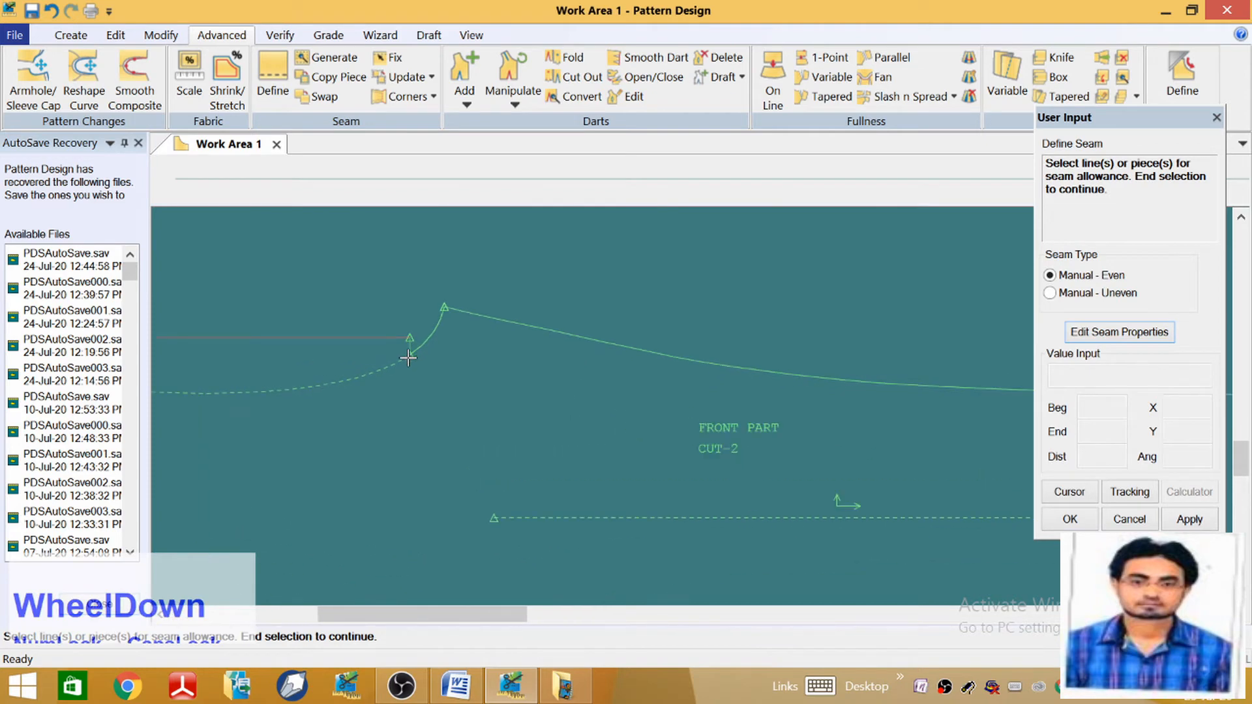
pyautogui.click(434, 332)
pyautogui.scroll(3, 460, 313)
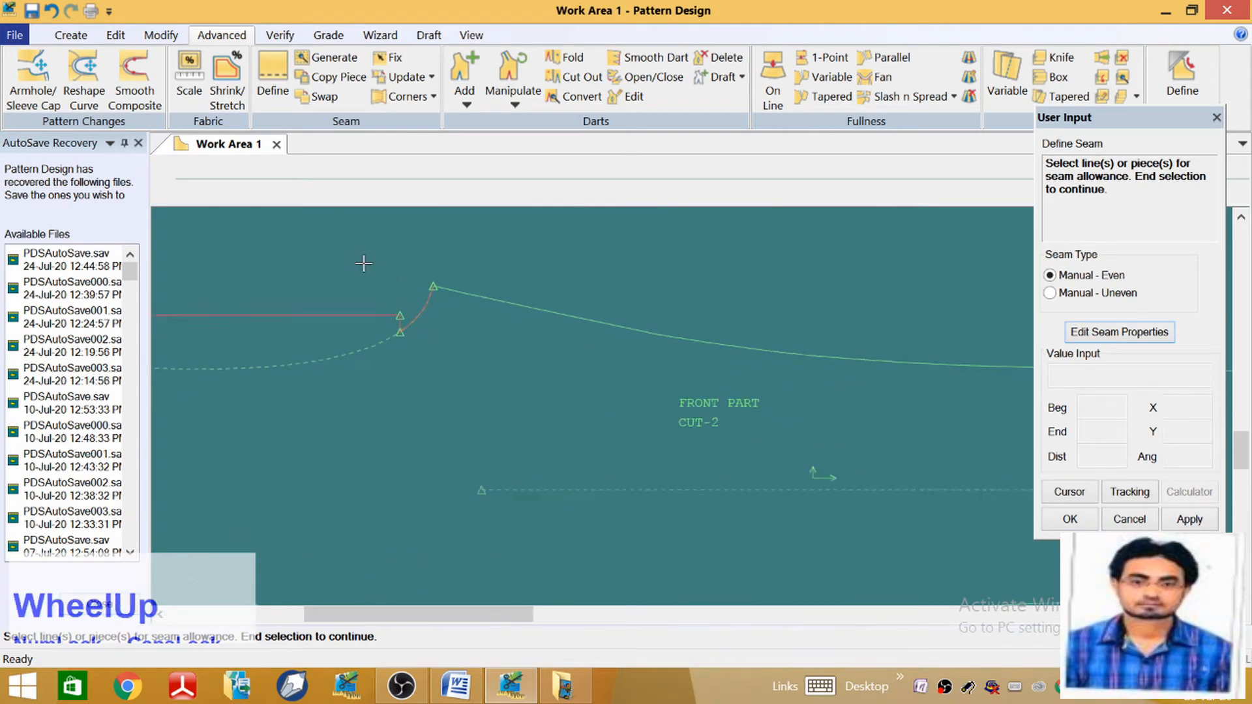
pyautogui.click(689, 330)
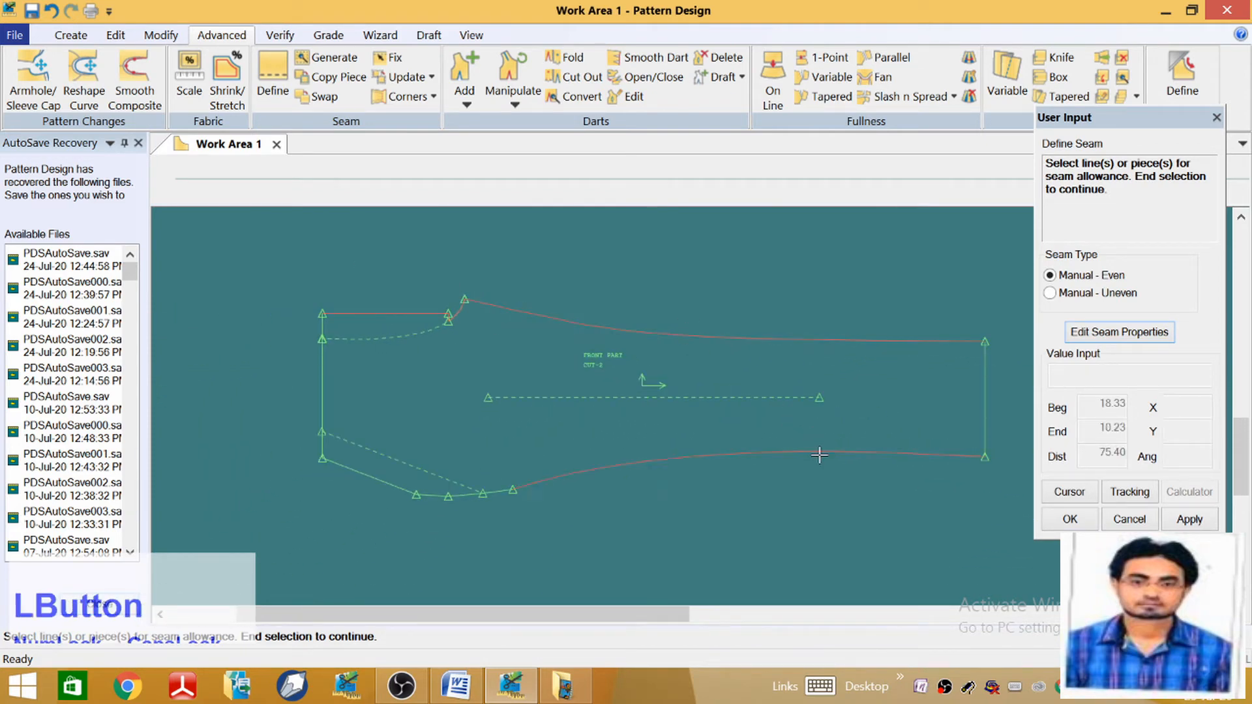
pyautogui.click(819, 453)
# Add the short hip segments, the slanted upper side edge and the waist edge to the seam selection
pyautogui.scroll(-1, 494, 502)
pyautogui.scroll(-1, 495, 502)
pyautogui.click(477, 492)
pyautogui.click(419, 491)
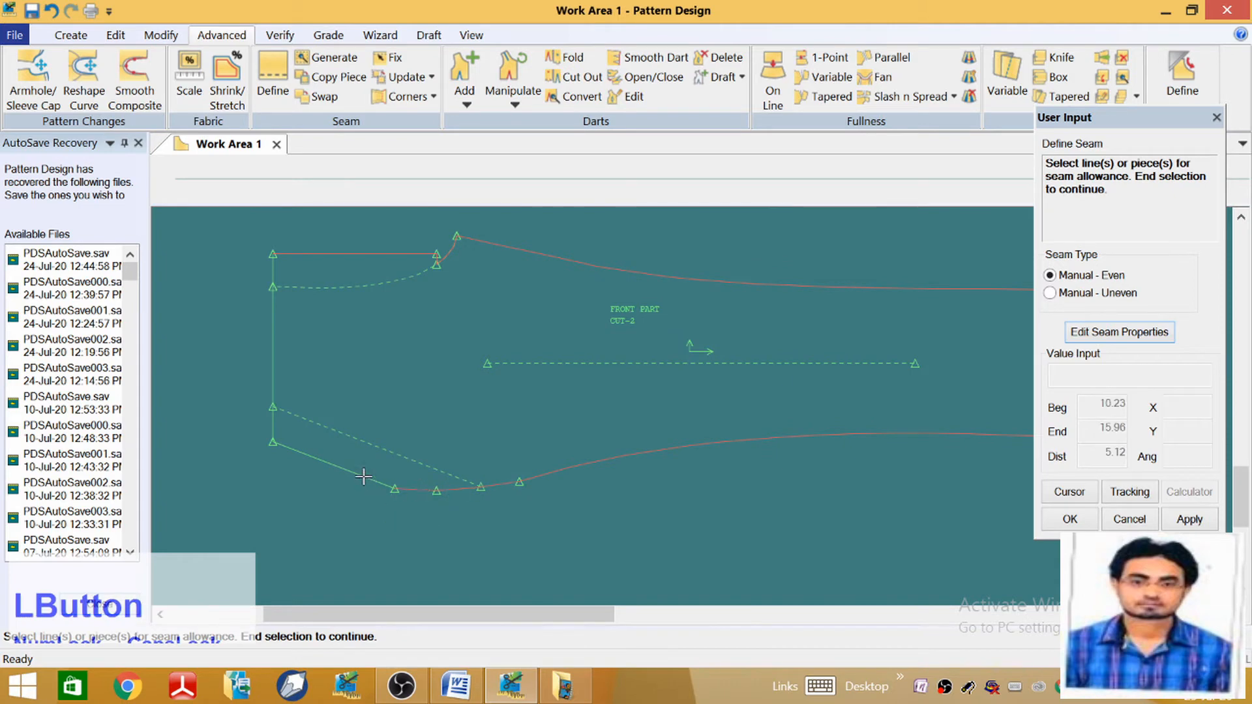
pyautogui.click(362, 476)
pyautogui.click(272, 322)
# Apply an even seam allowance of 1.2 to the selected edges of the front piece and end Define Seam
pyautogui.rightClick(558, 345)
pyautogui.click(558, 347)
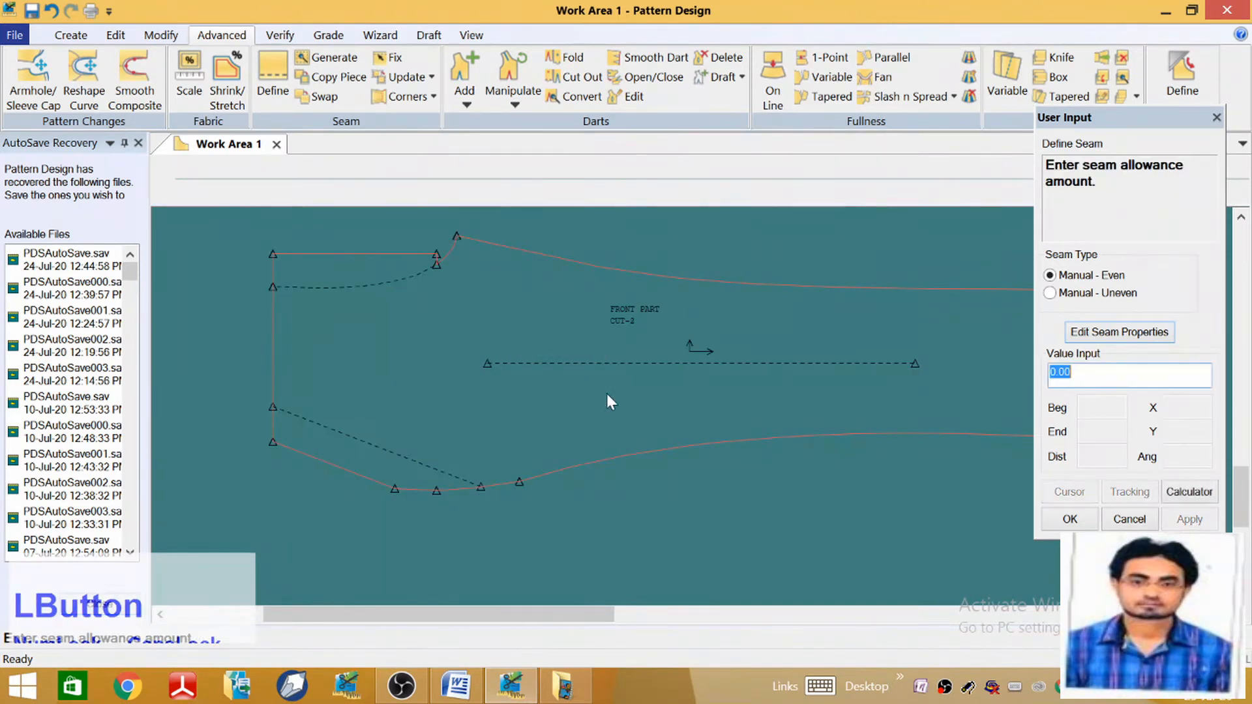
pyautogui.write('1.2')
pyautogui.press('Return')
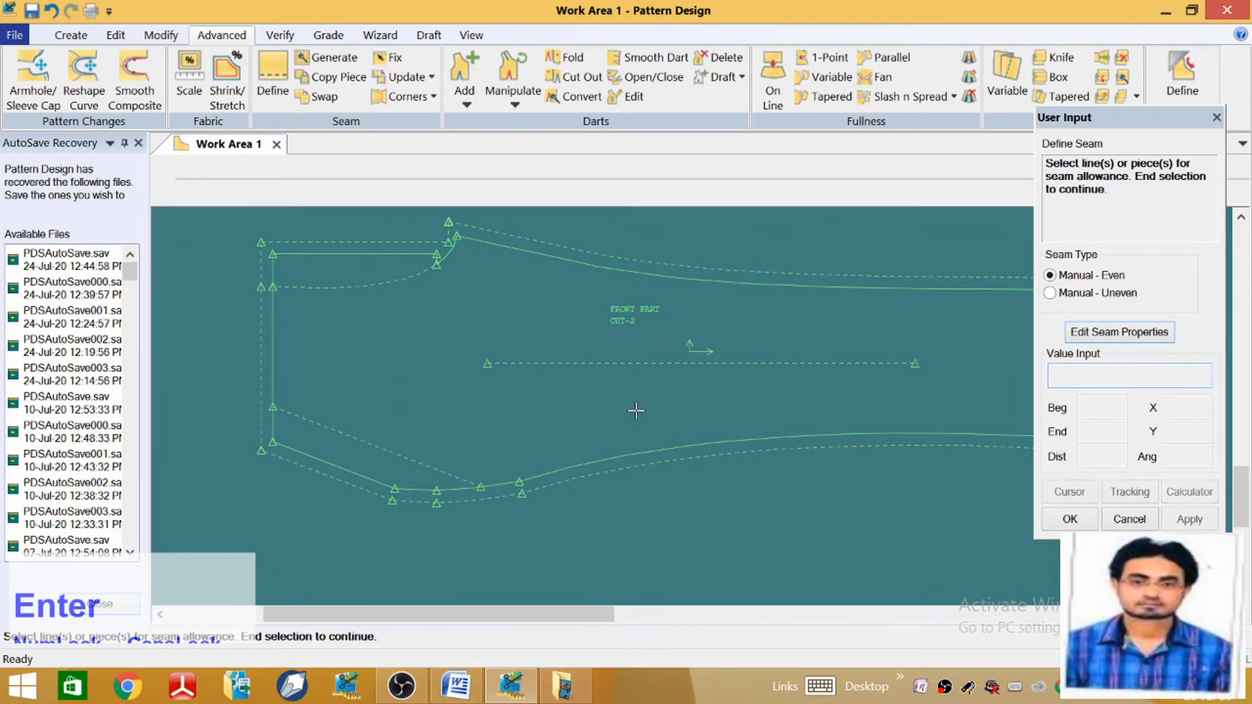
pyautogui.rightClick(531, 339)
pyautogui.click(531, 339)
# Start a Trace on the original draft with the waist edge and the offset pocket line as perimeter
pyautogui.scroll(2, 513, 343)
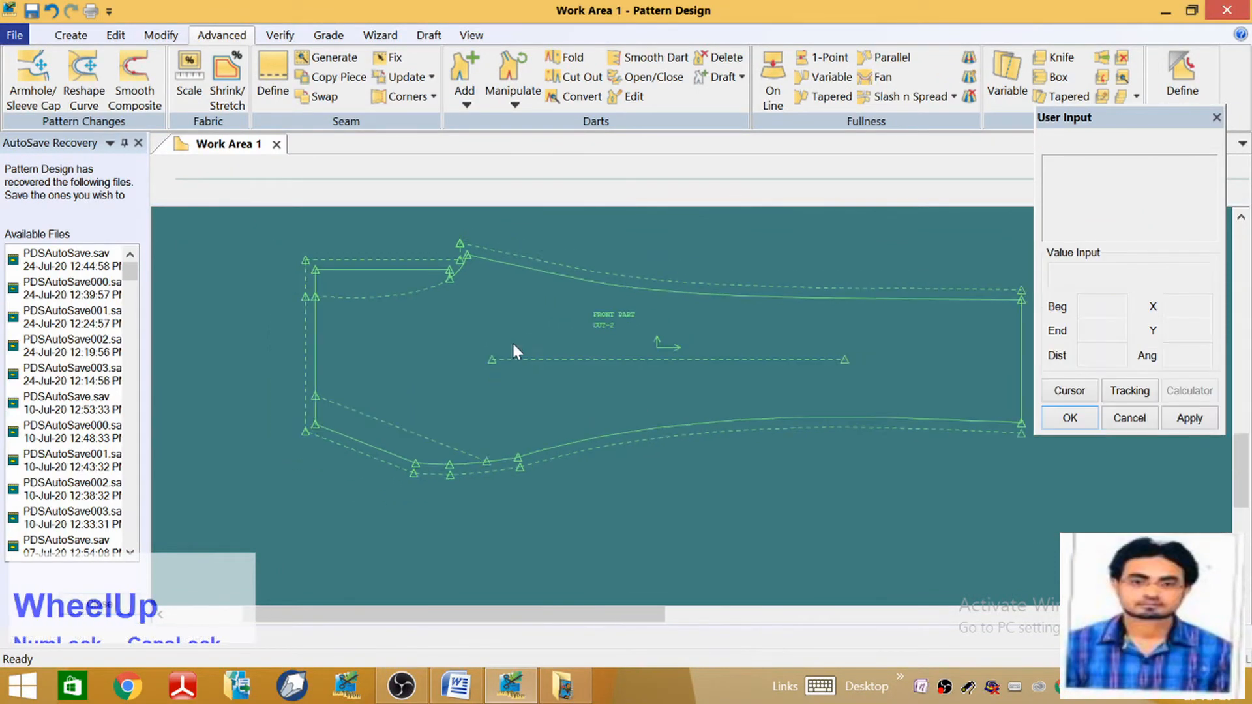
pyautogui.scroll(3, 637, 437)
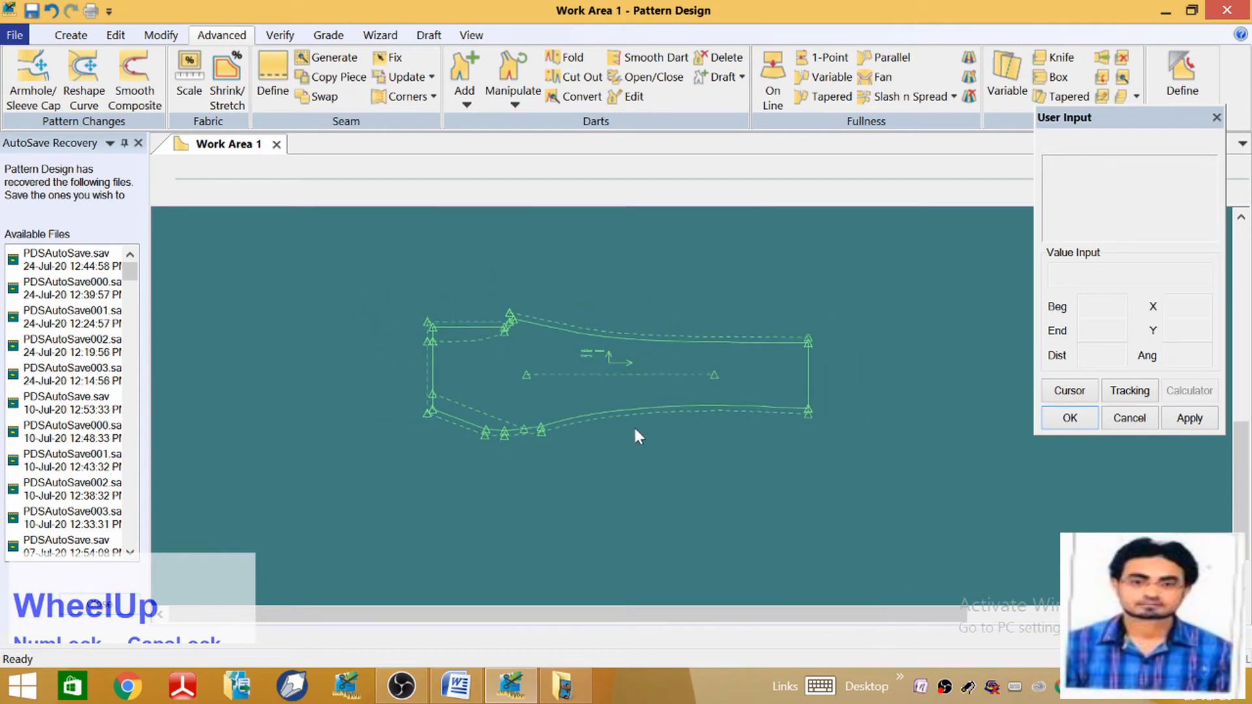
pyautogui.scroll(-1, 585, 471)
pyautogui.scroll(1, 596, 426)
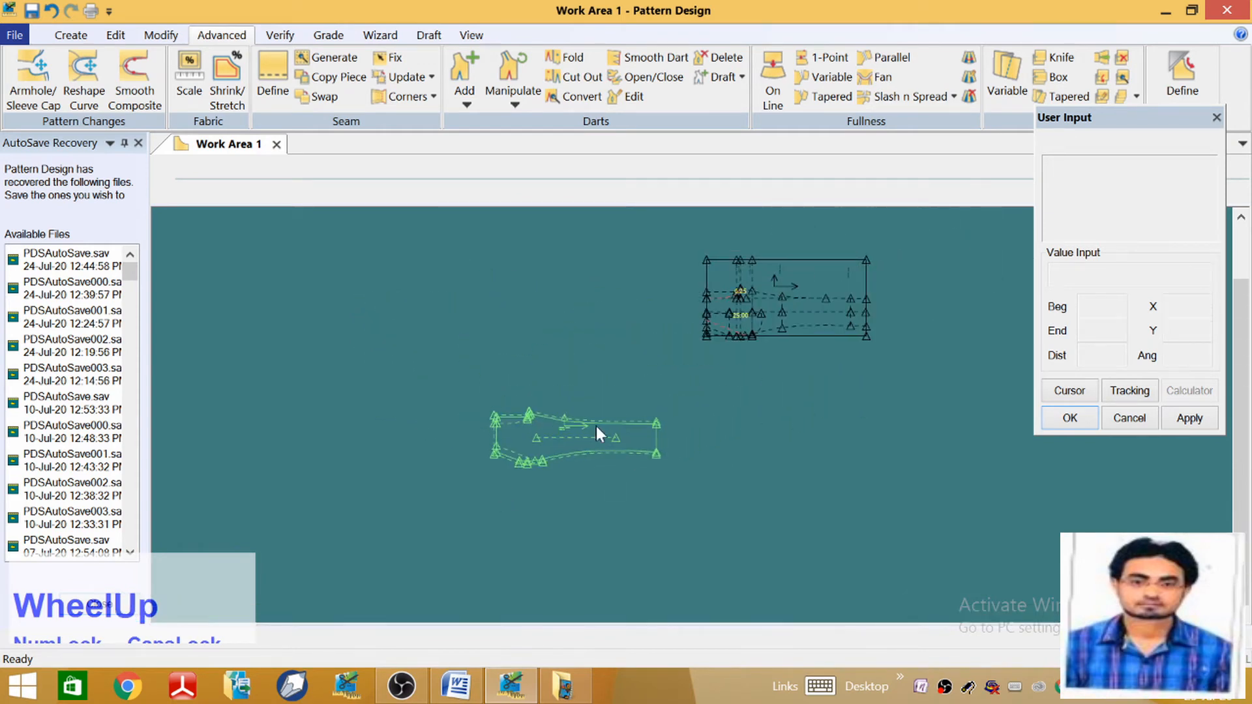
pyautogui.scroll(-4, 669, 355)
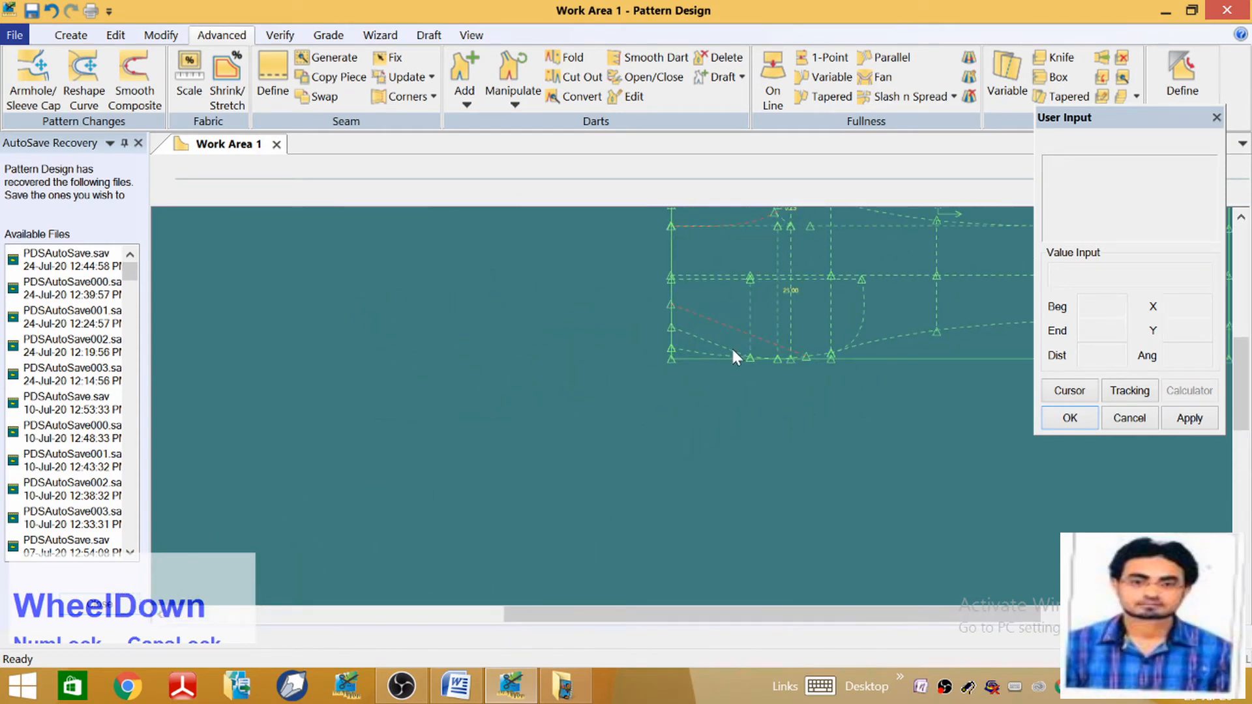
pyautogui.scroll(-2, 740, 326)
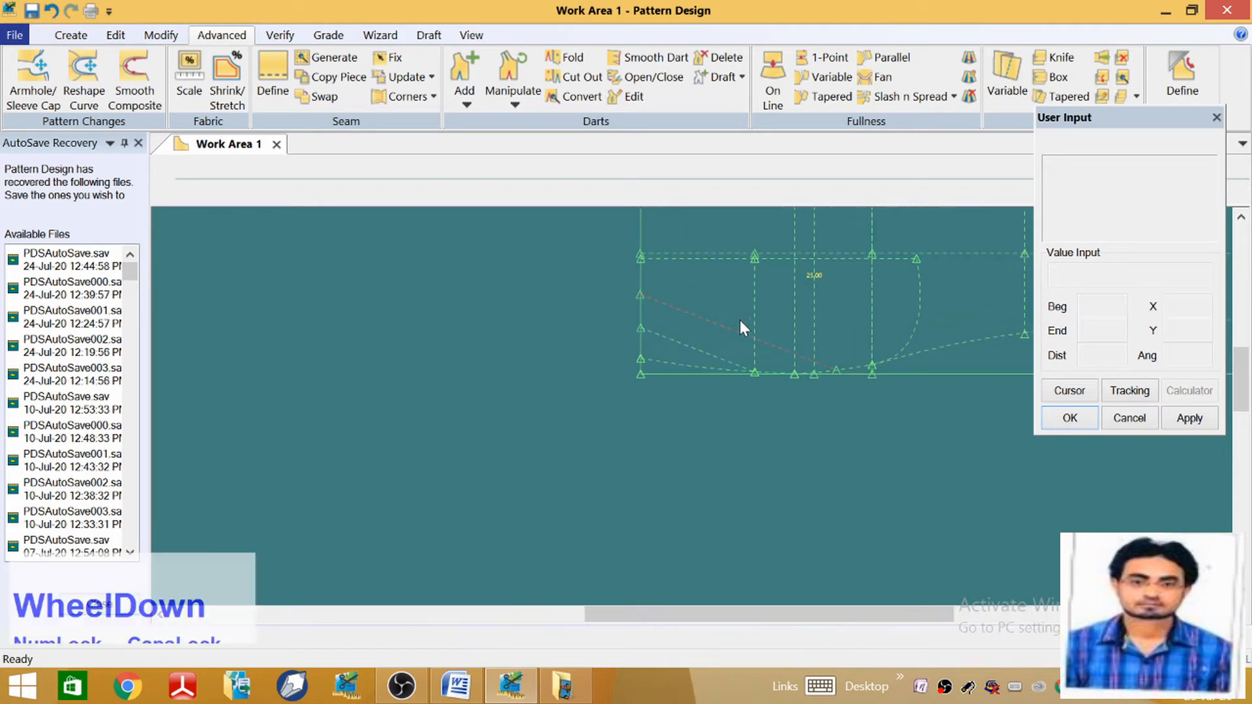
pyautogui.click(71, 34)
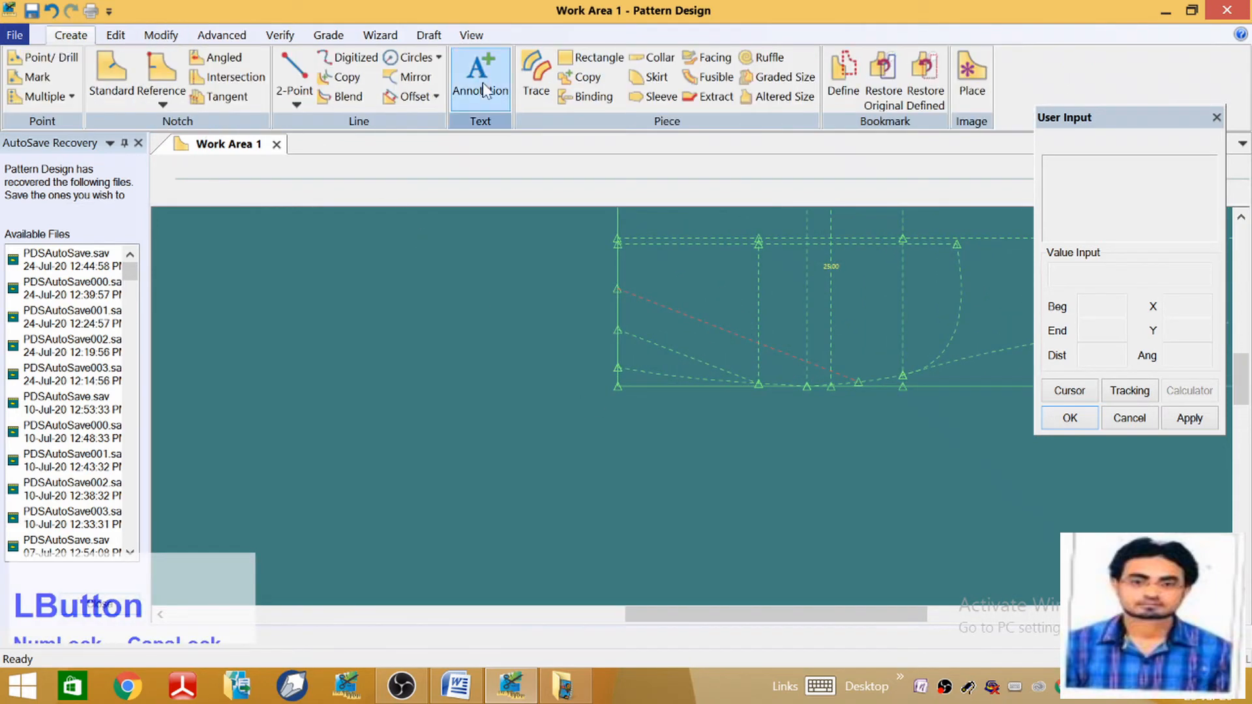
pyautogui.click(536, 78)
pyautogui.scroll(-1, 635, 320)
pyautogui.scroll(-1, 636, 320)
pyautogui.click(647, 306)
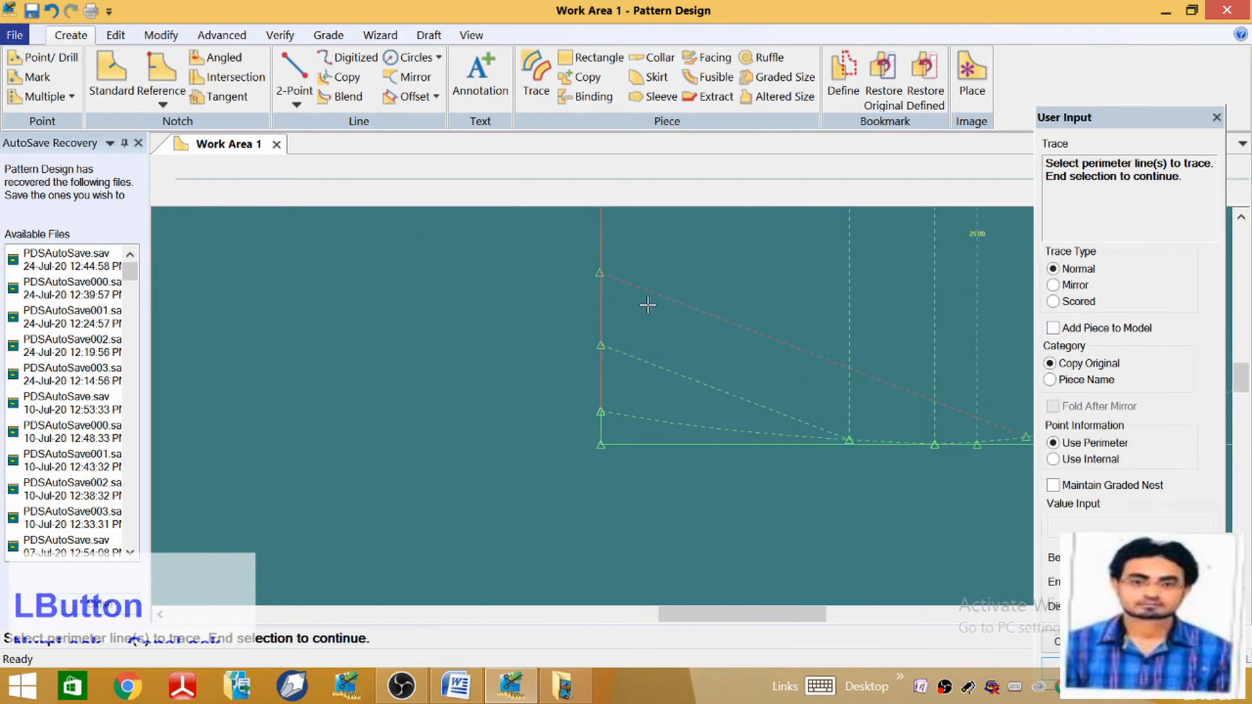
pyautogui.scroll(1, 807, 405)
pyautogui.scroll(-3, 848, 424)
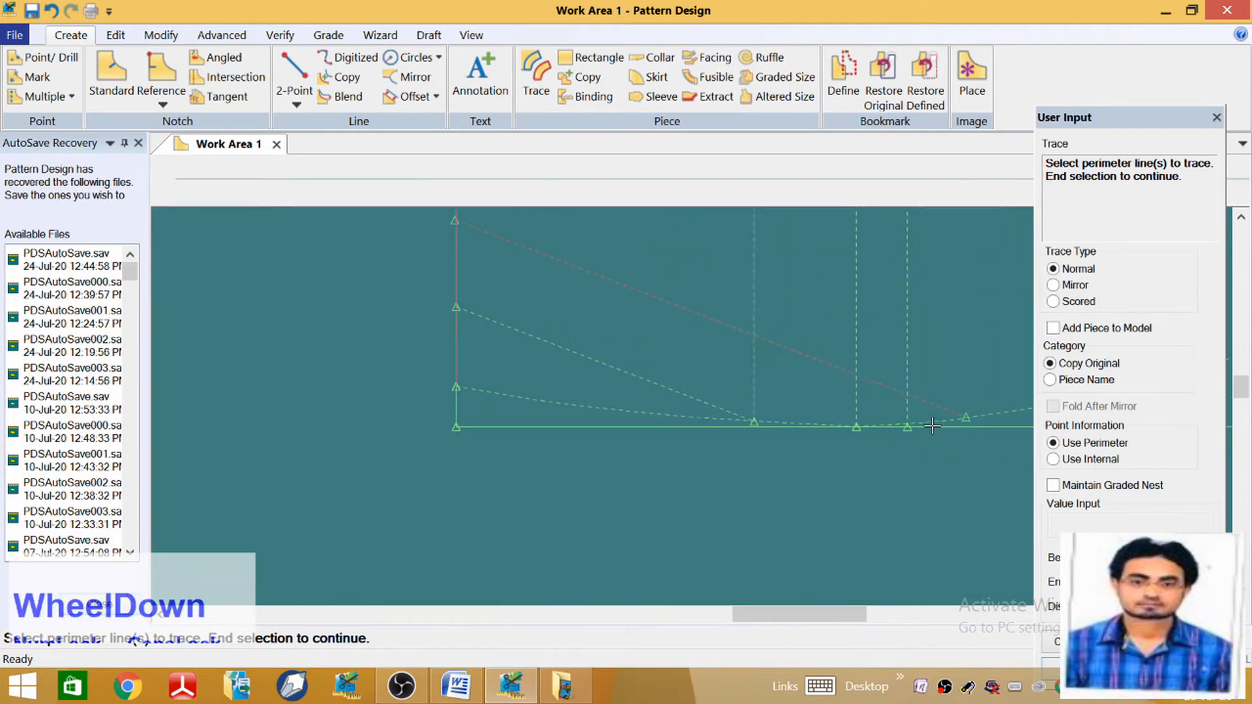
# Complete the trace perimeter with the hip curve segments and the slanted side line, adding no internal lines
pyautogui.click(867, 428)
pyautogui.scroll(-1, 867, 428)
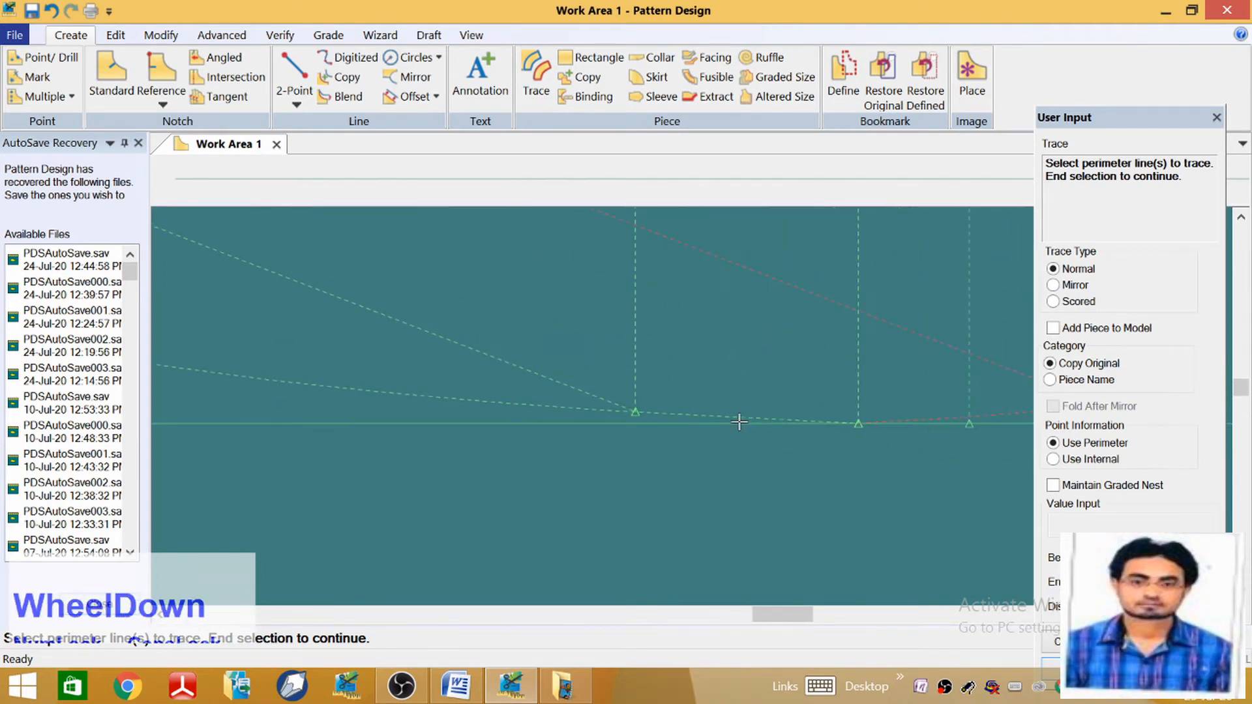
pyautogui.click(743, 423)
pyautogui.scroll(1, 606, 395)
pyautogui.click(596, 396)
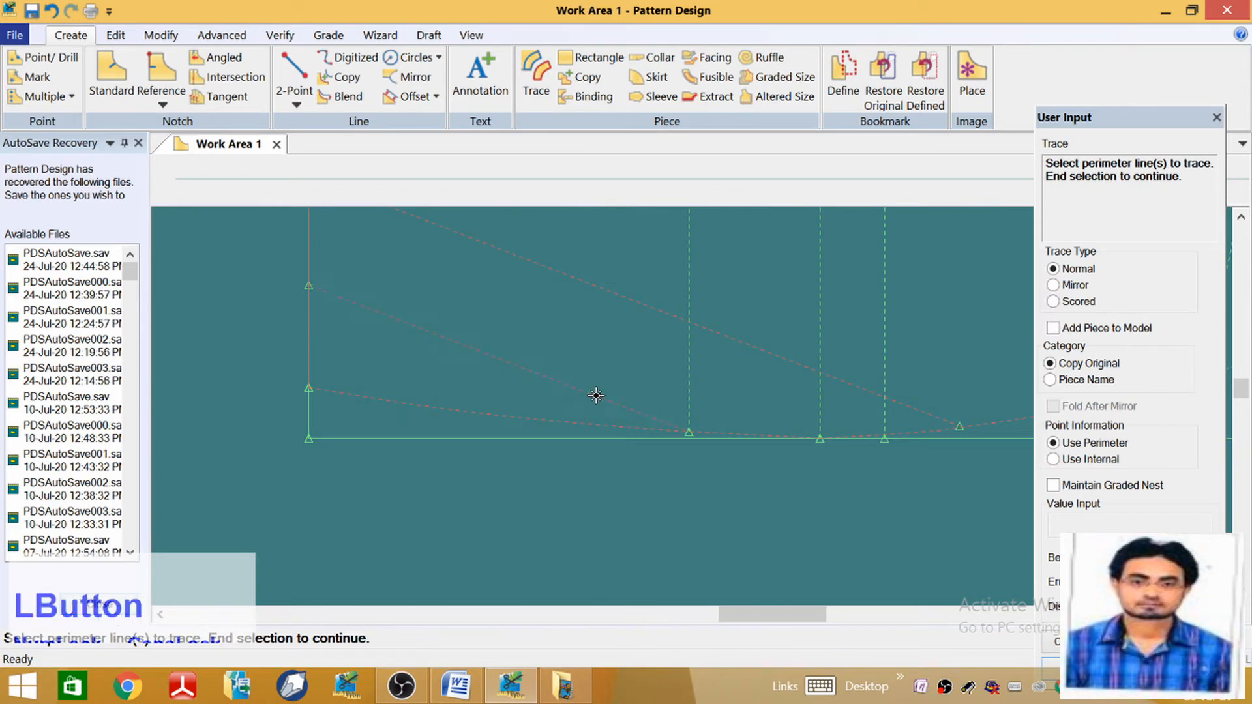
pyautogui.scroll(4, 623, 389)
pyautogui.rightClick(583, 347)
pyautogui.click(583, 349)
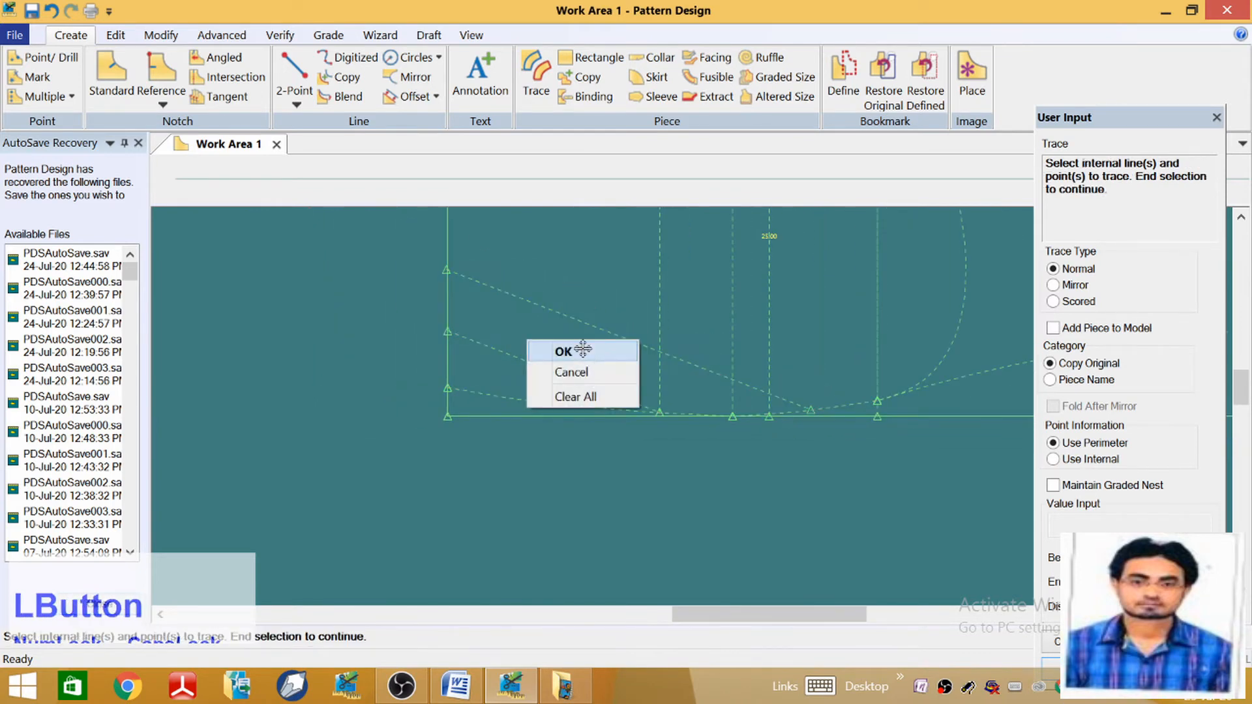
pyautogui.click(574, 350)
# Place the traced pocket piece in the empty area below the original draft and name it "SPUF"
pyautogui.scroll(3, 587, 365)
pyautogui.scroll(-1, 595, 433)
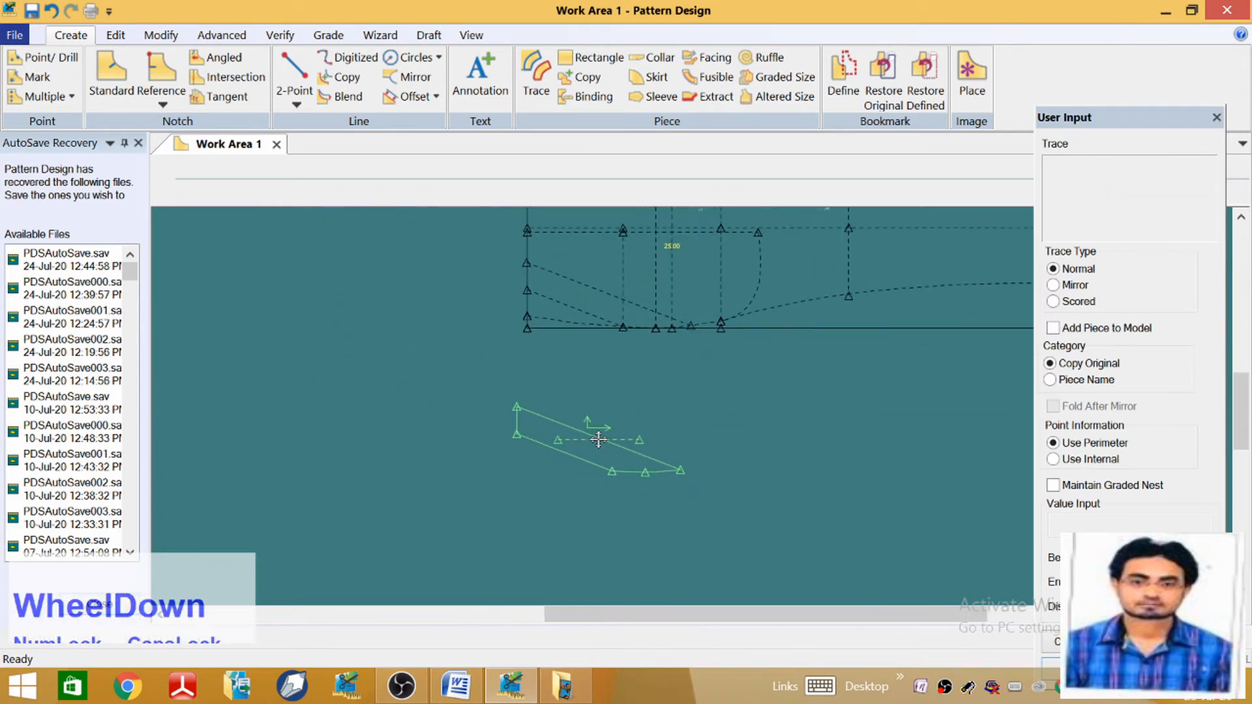
pyautogui.scroll(4, 522, 476)
pyautogui.scroll(-4, 554, 480)
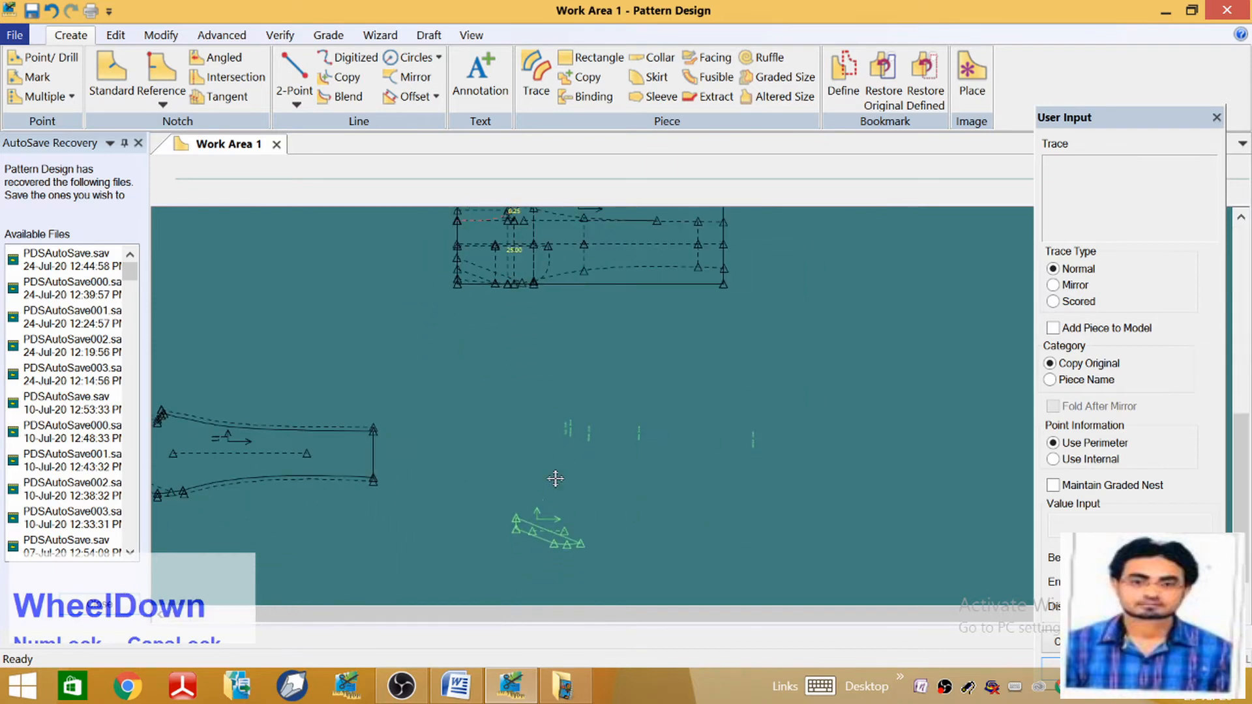
pyautogui.click(521, 505)
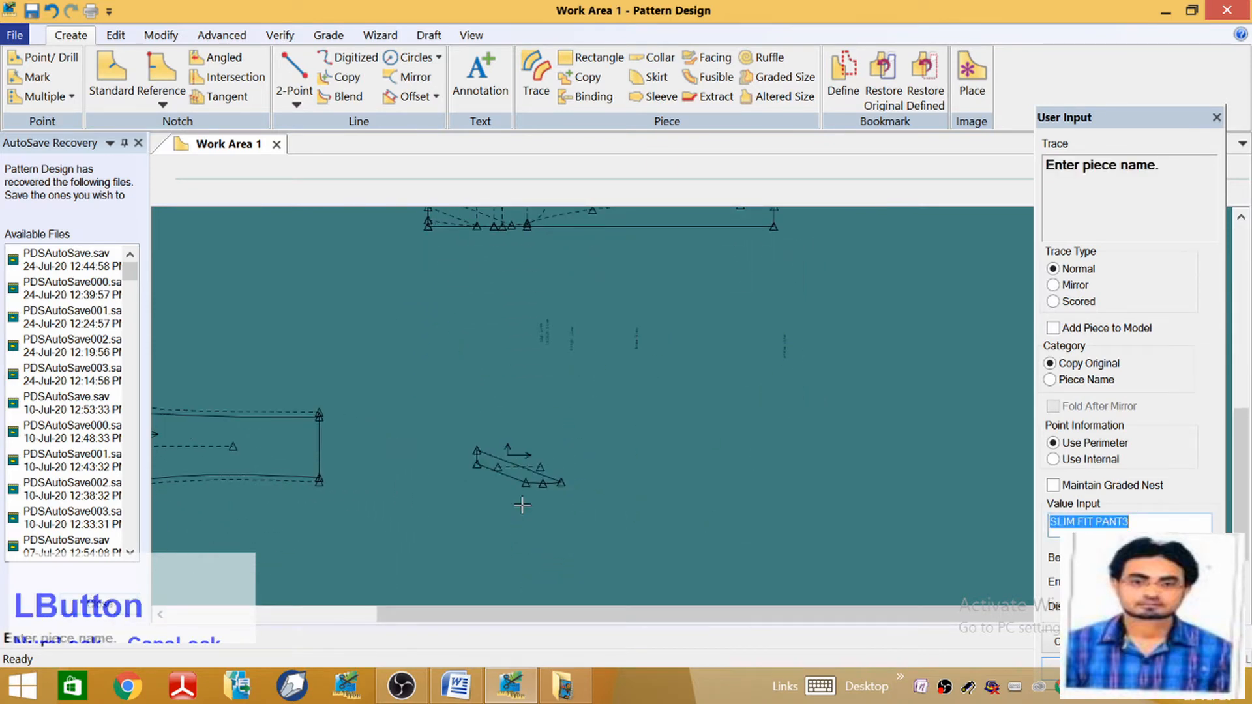
pyautogui.write('SP')
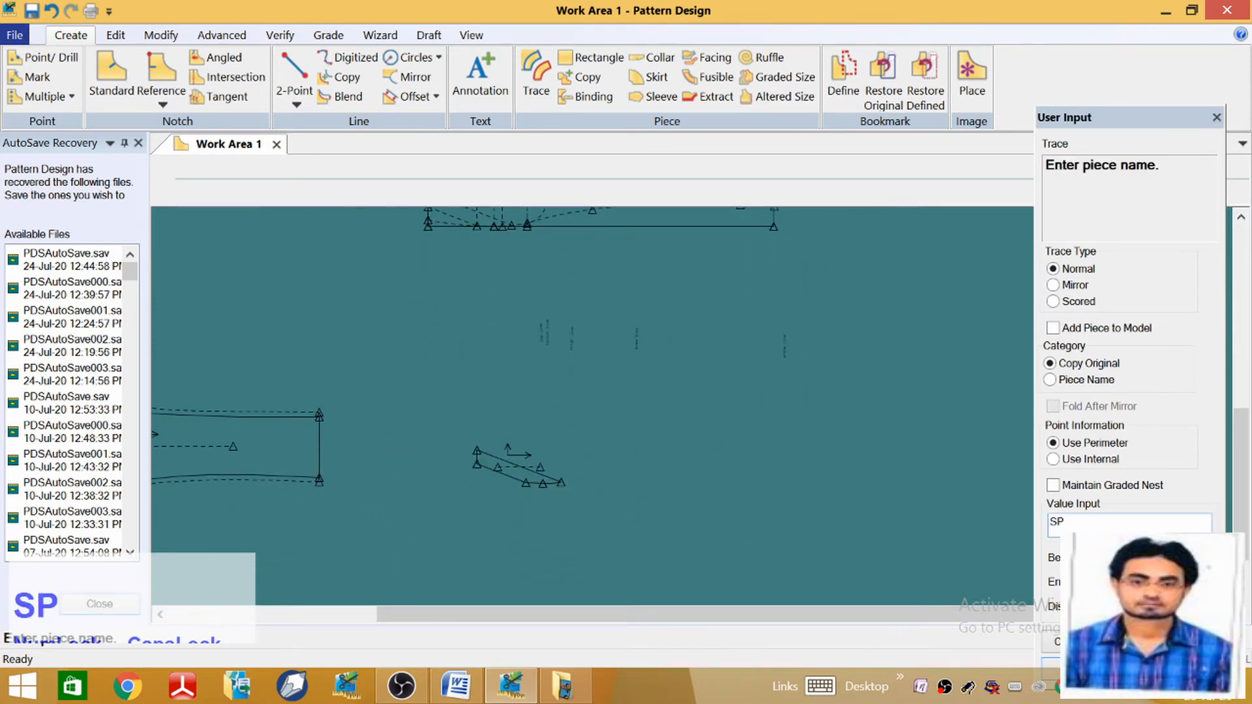
pyautogui.write('UF')
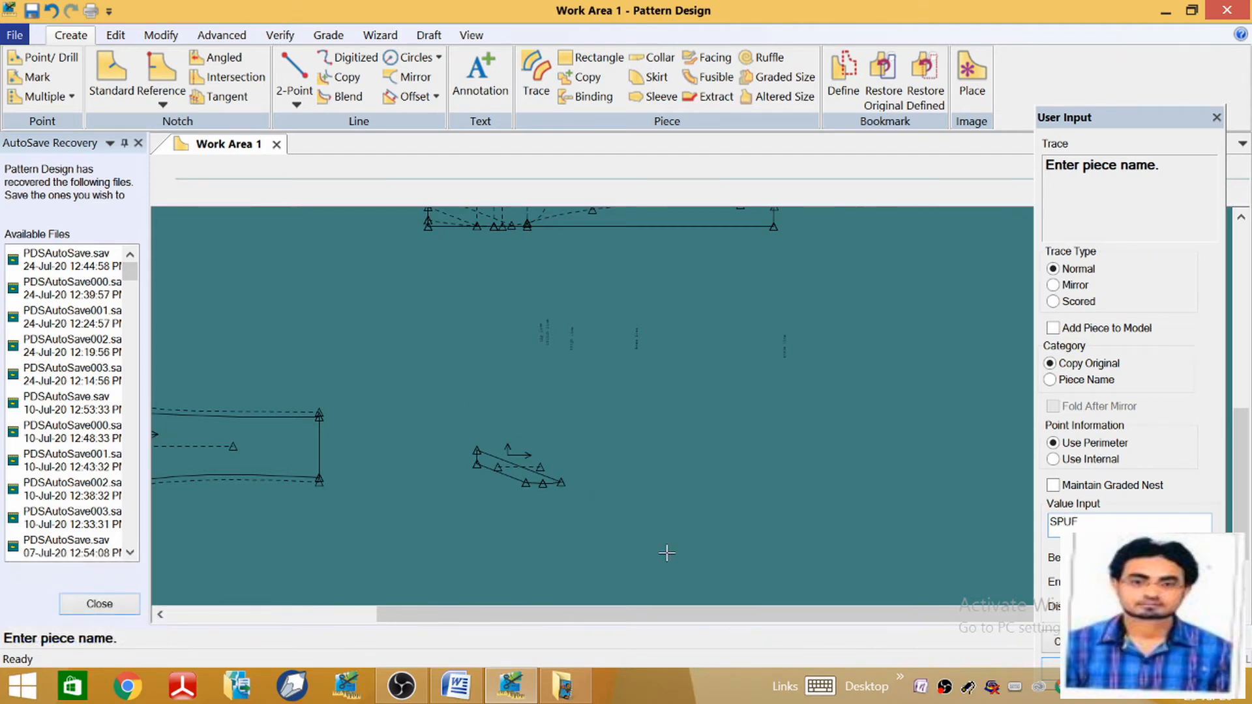
pyautogui.click(623, 475)
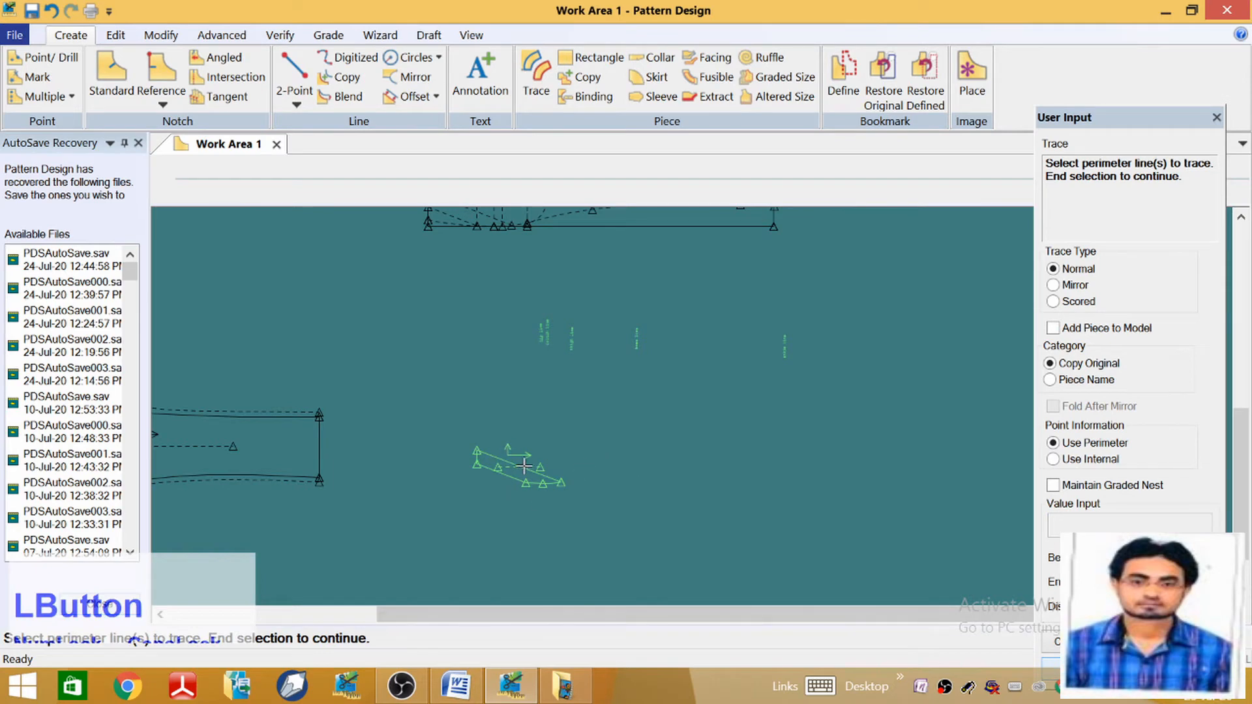
# End the trace and delete the stray annotations copied with the SPUF piece below the original draft
pyautogui.rightClick(490, 488)
pyautogui.click(480, 492)
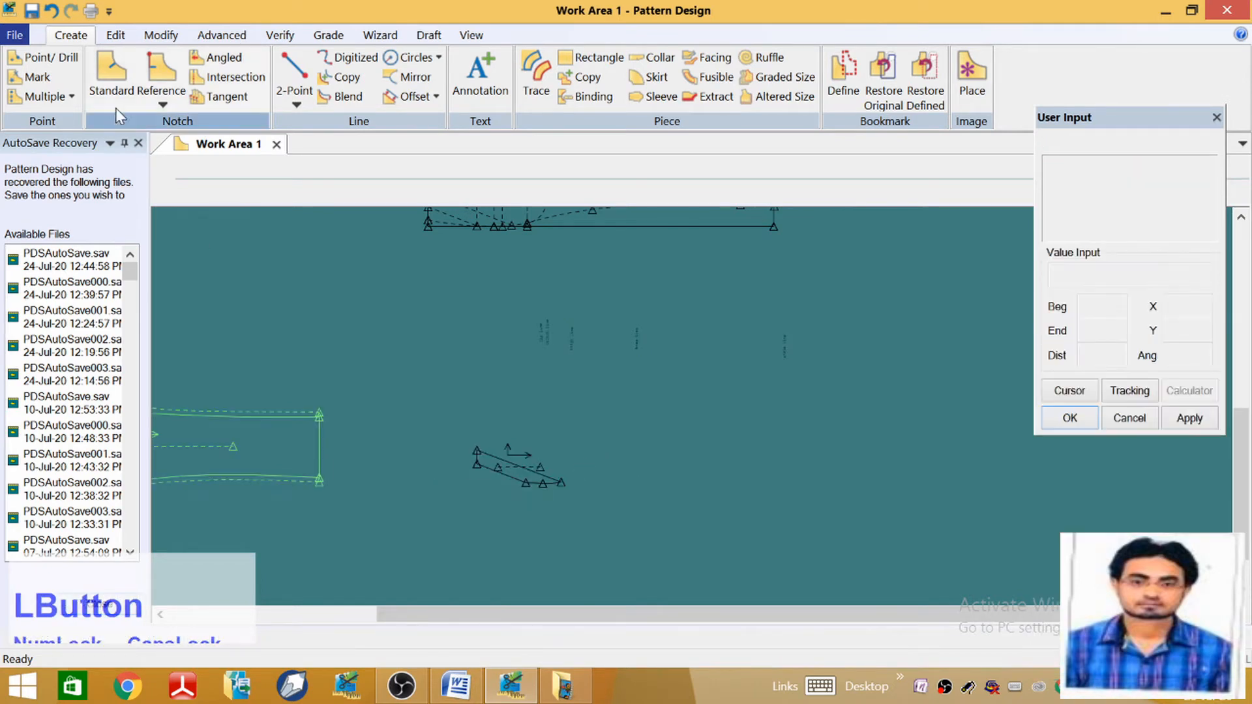
pyautogui.click(160, 34)
pyautogui.click(25, 98)
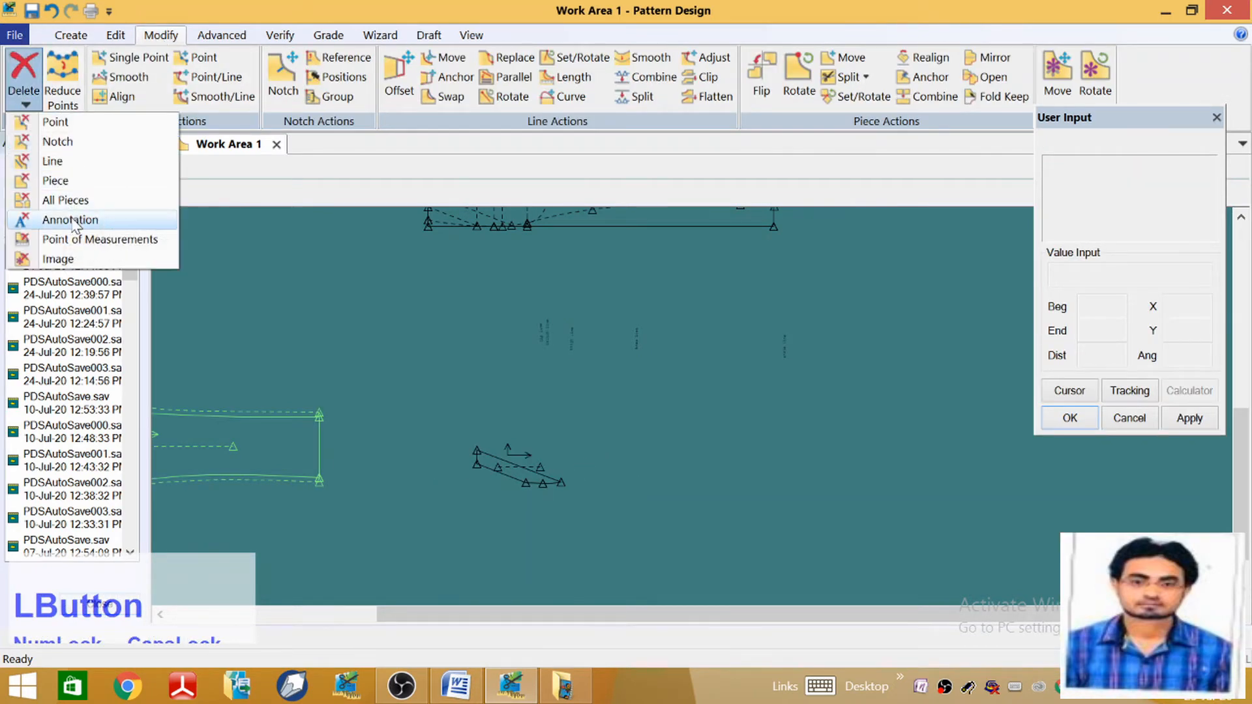
pyautogui.click(46, 218)
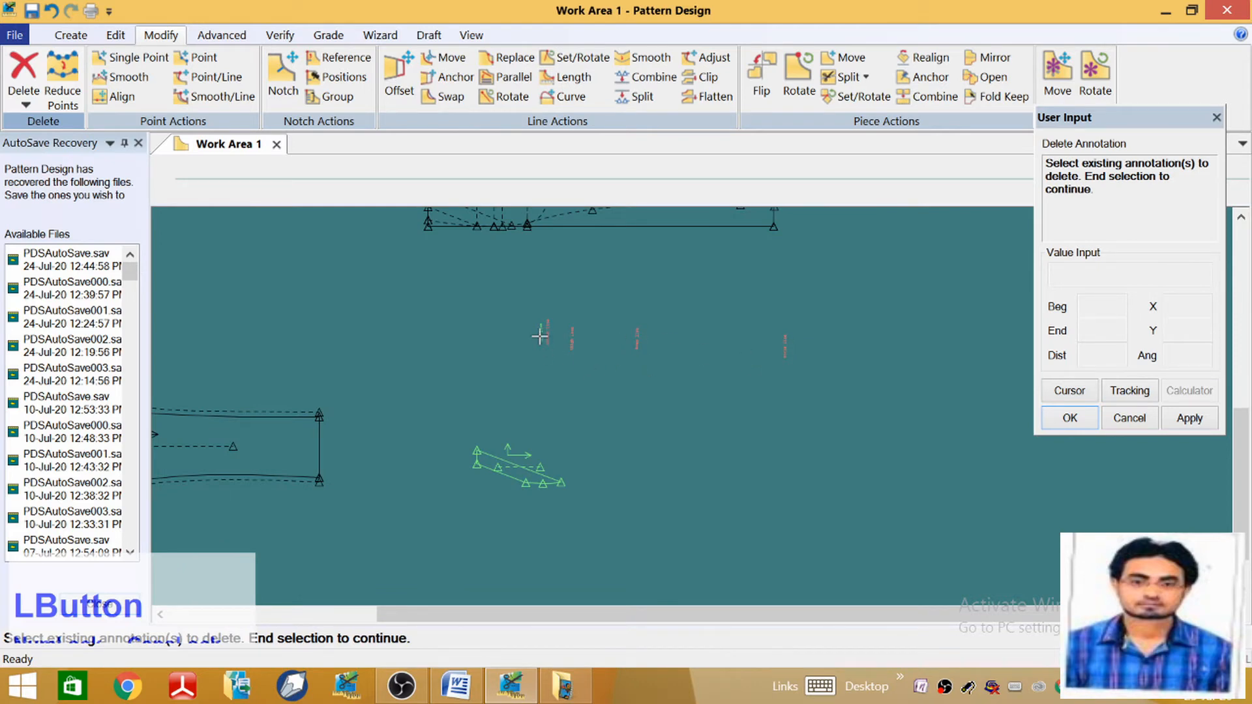
pyautogui.scroll(-5, 483, 521)
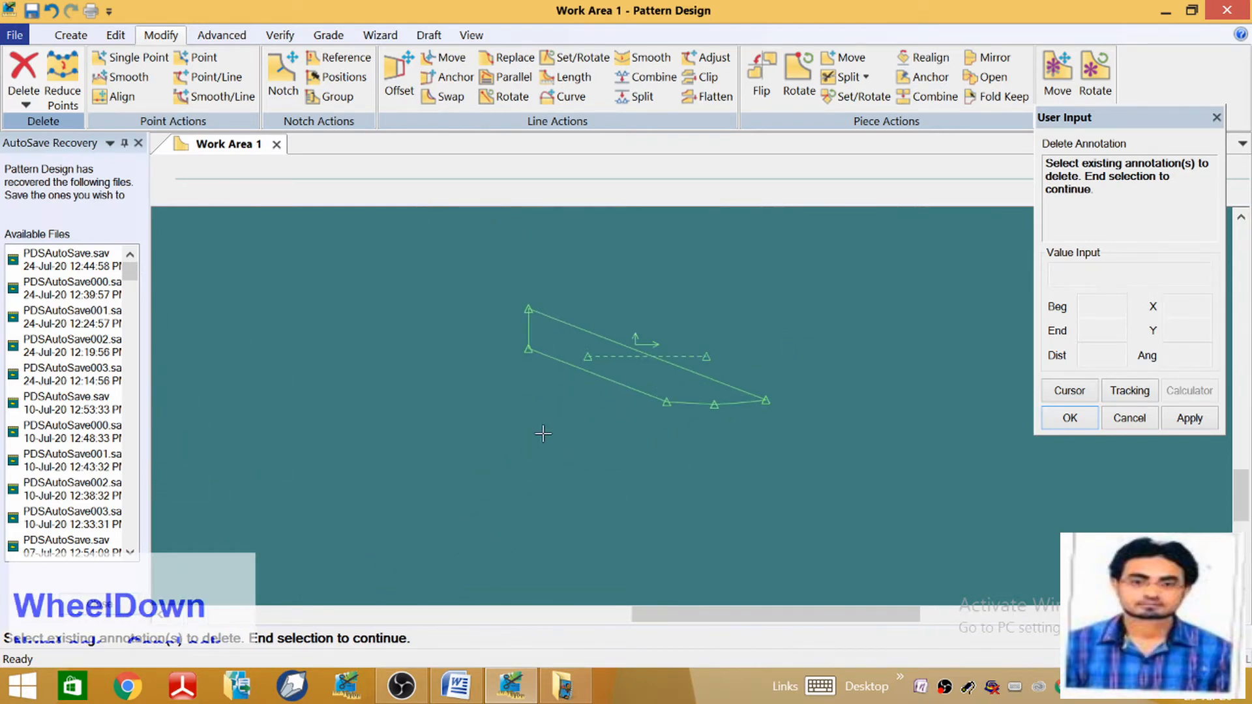
# Annotate the traced pocket piece with the text "SPUF" at character size 1, placed below its grain line
pyautogui.click(71, 35)
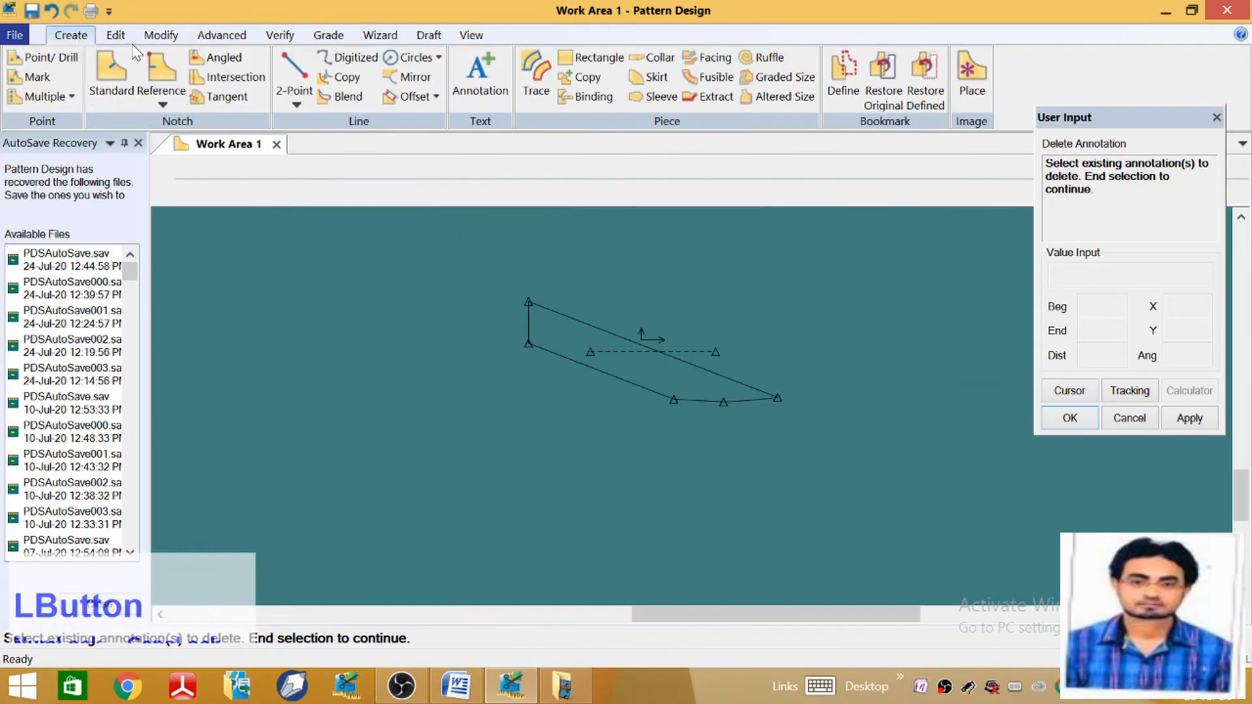
pyautogui.click(480, 75)
pyautogui.rightClick(635, 368)
pyautogui.click(632, 370)
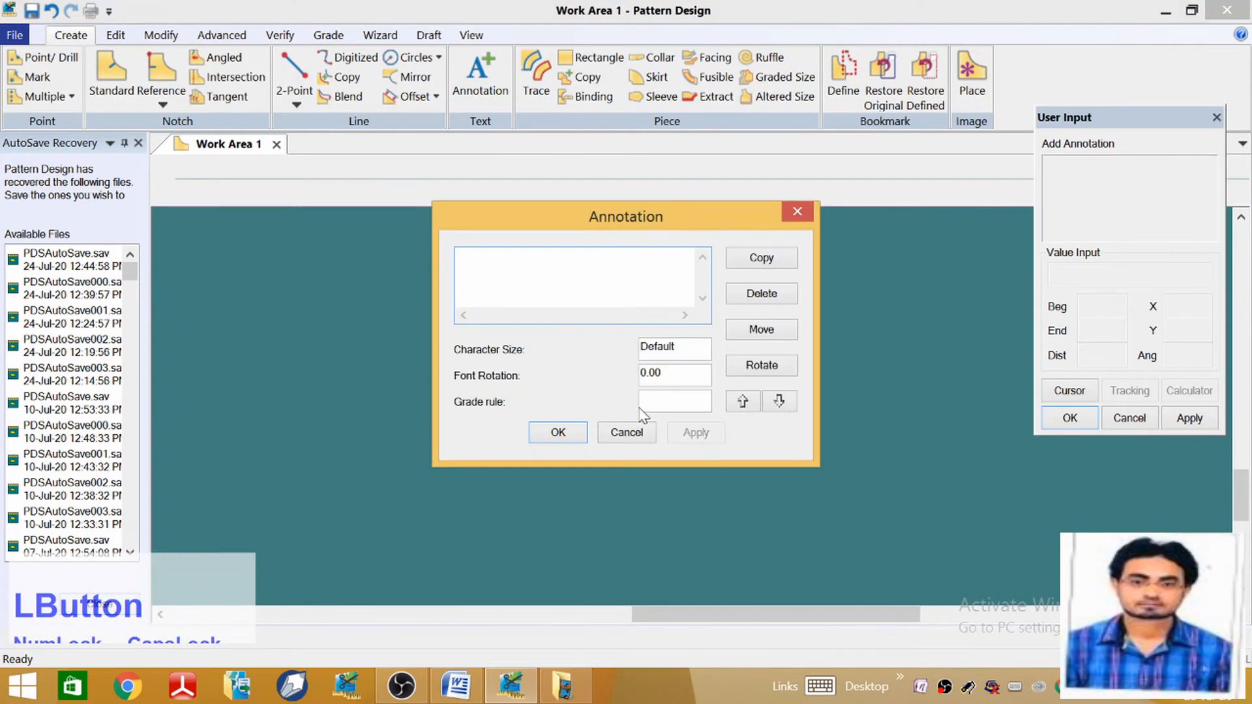
pyautogui.write('SPU')
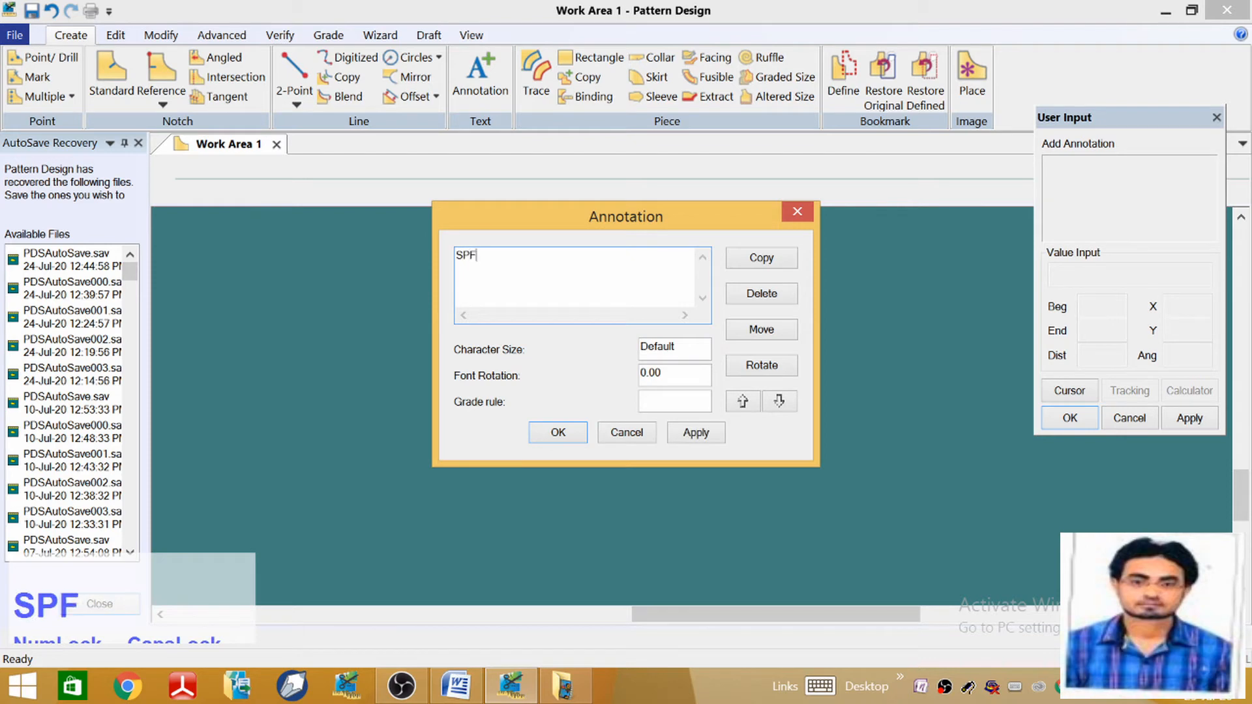
pyautogui.write('F')
pyautogui.press('BackSpace')
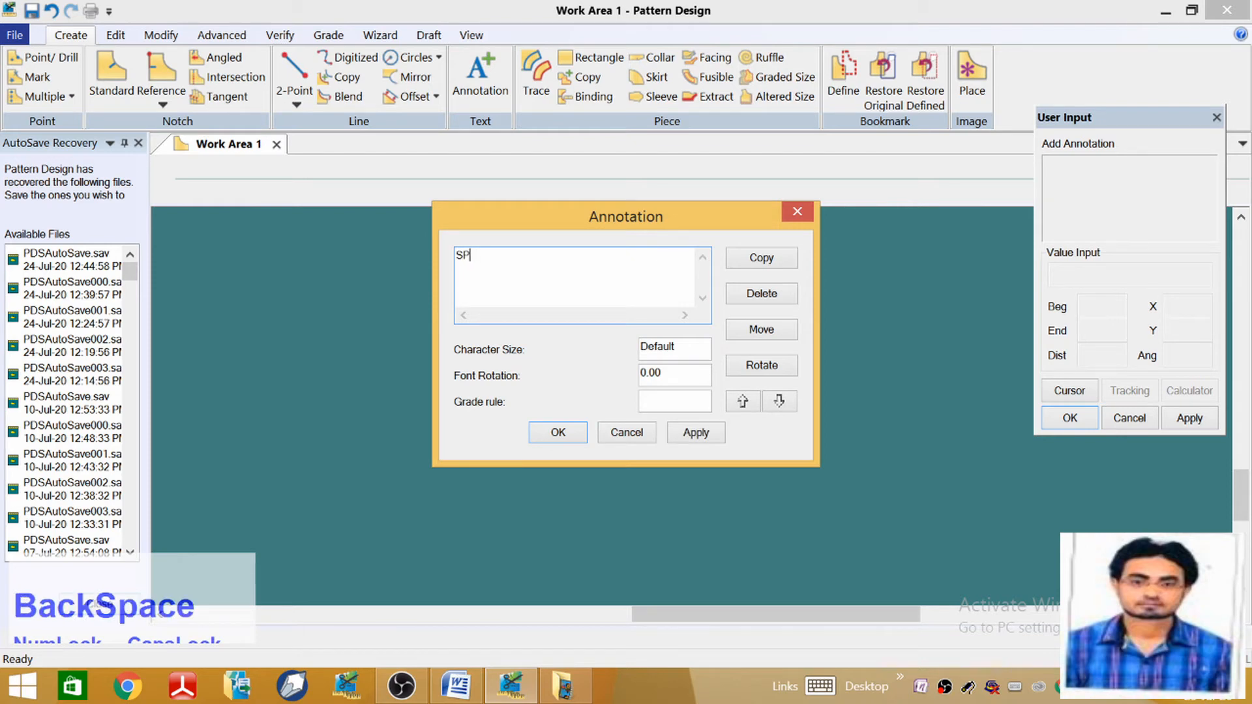
pyautogui.write('UF')
pyautogui.click(701, 347)
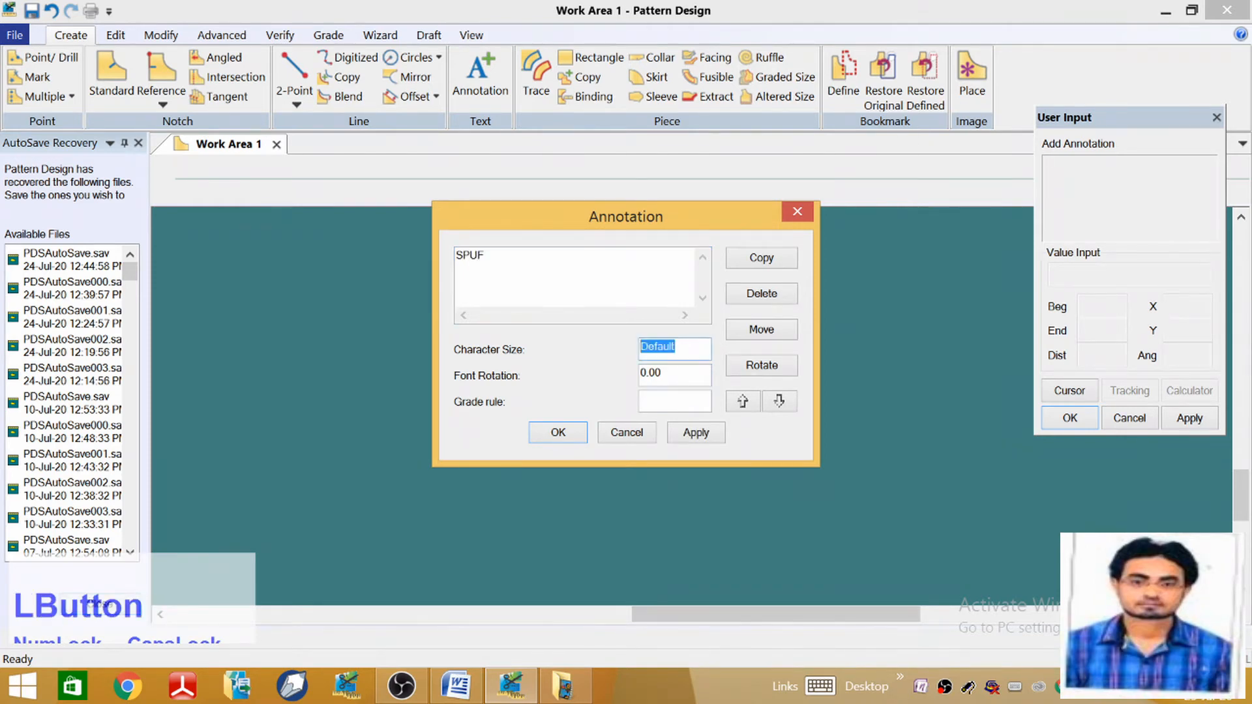
pyautogui.write('1')
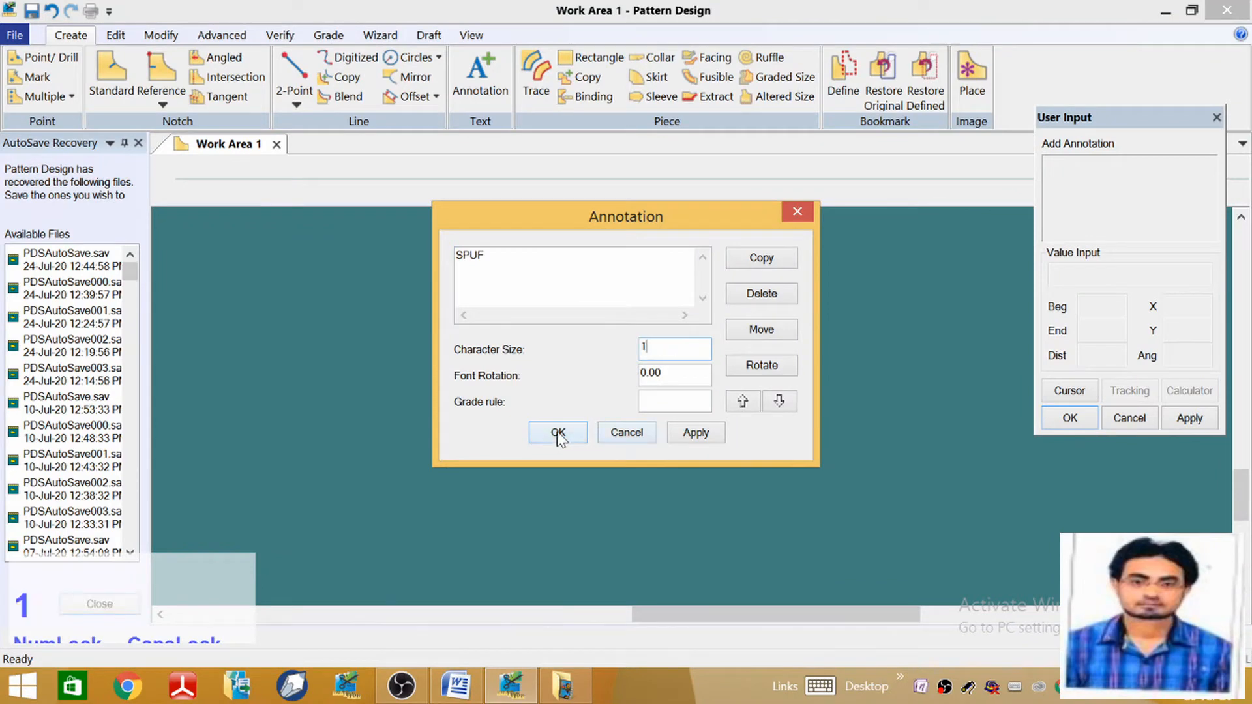
pyautogui.click(558, 433)
pyautogui.rightClick(633, 417)
pyautogui.click(644, 419)
# Try an even seam allowance of 1.5 on the SPUF piece's edges except one short hip curve segment, and undo it
pyautogui.scroll(6, 636, 422)
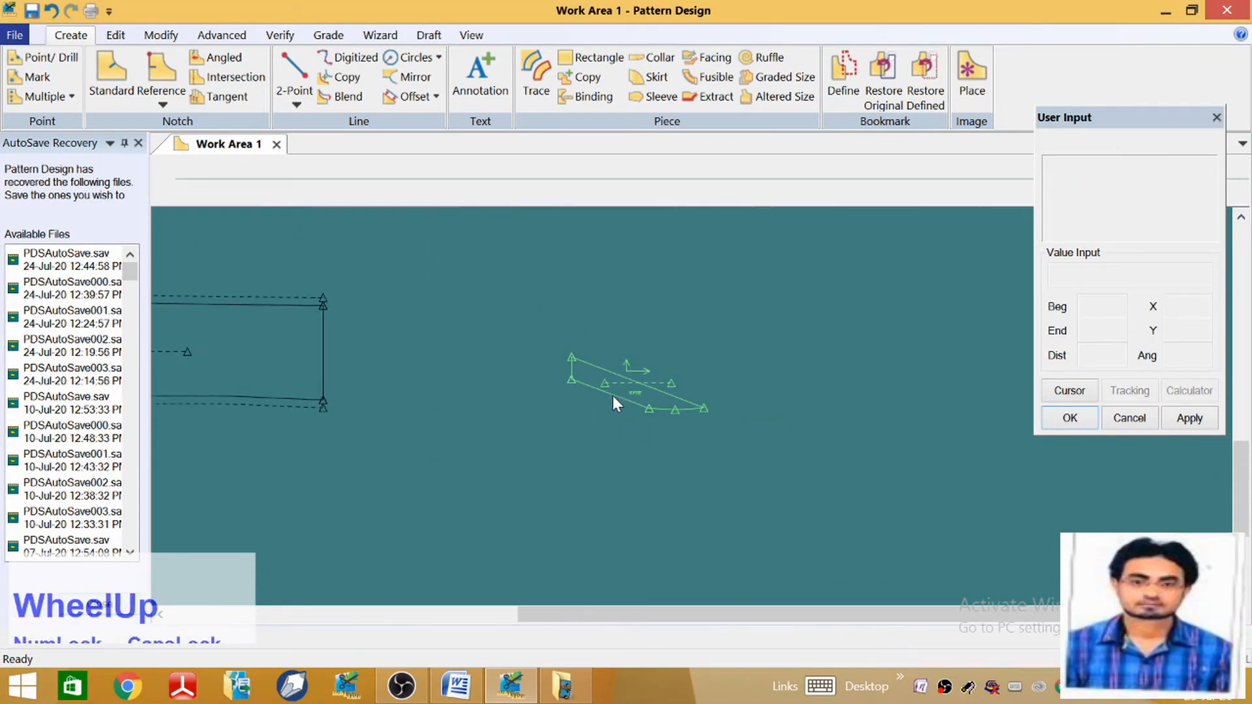
pyautogui.scroll(3, 614, 396)
pyautogui.scroll(-1, 668, 347)
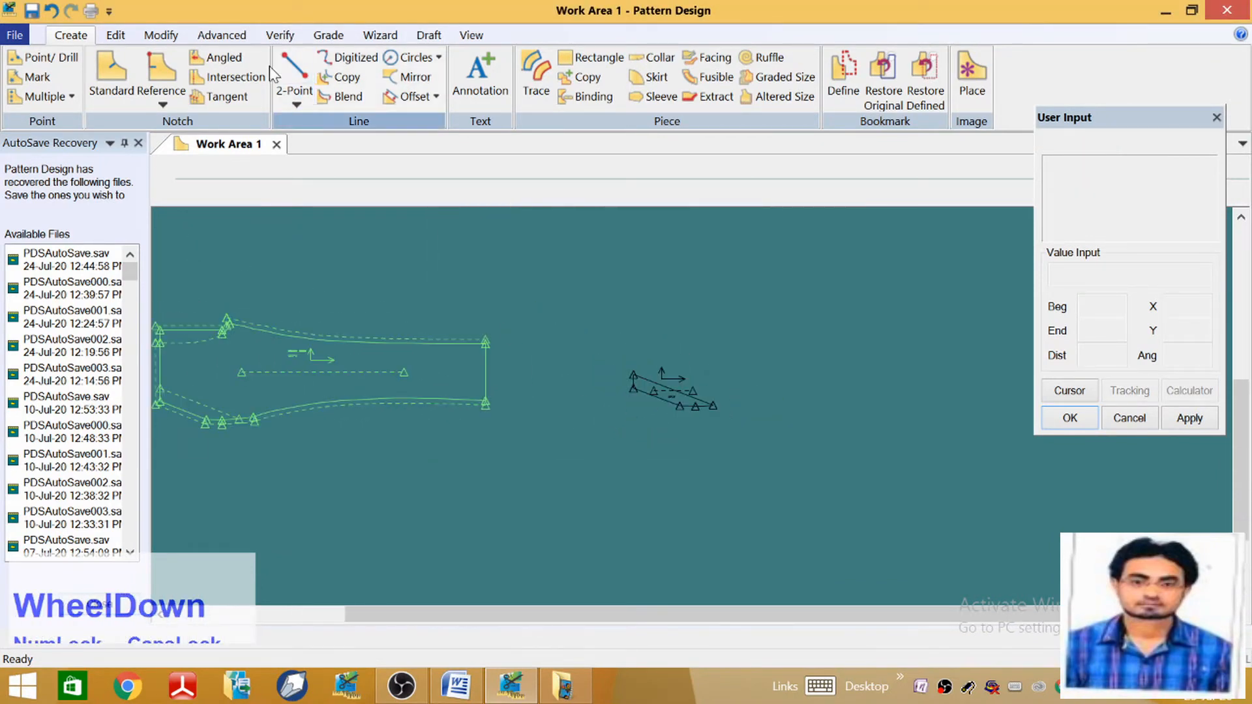
pyautogui.click(161, 36)
pyautogui.click(221, 36)
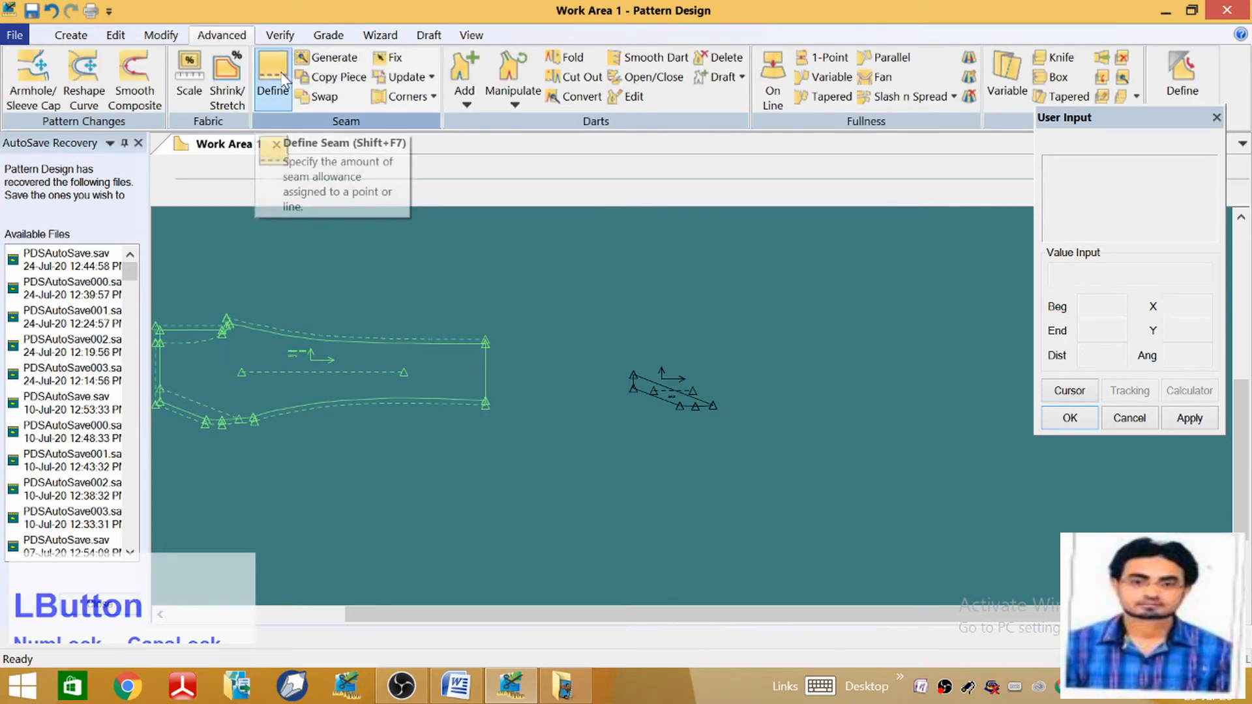
pyautogui.click(282, 79)
pyautogui.scroll(-3, 671, 411)
pyautogui.click(660, 370)
pyautogui.scroll(-2, 701, 396)
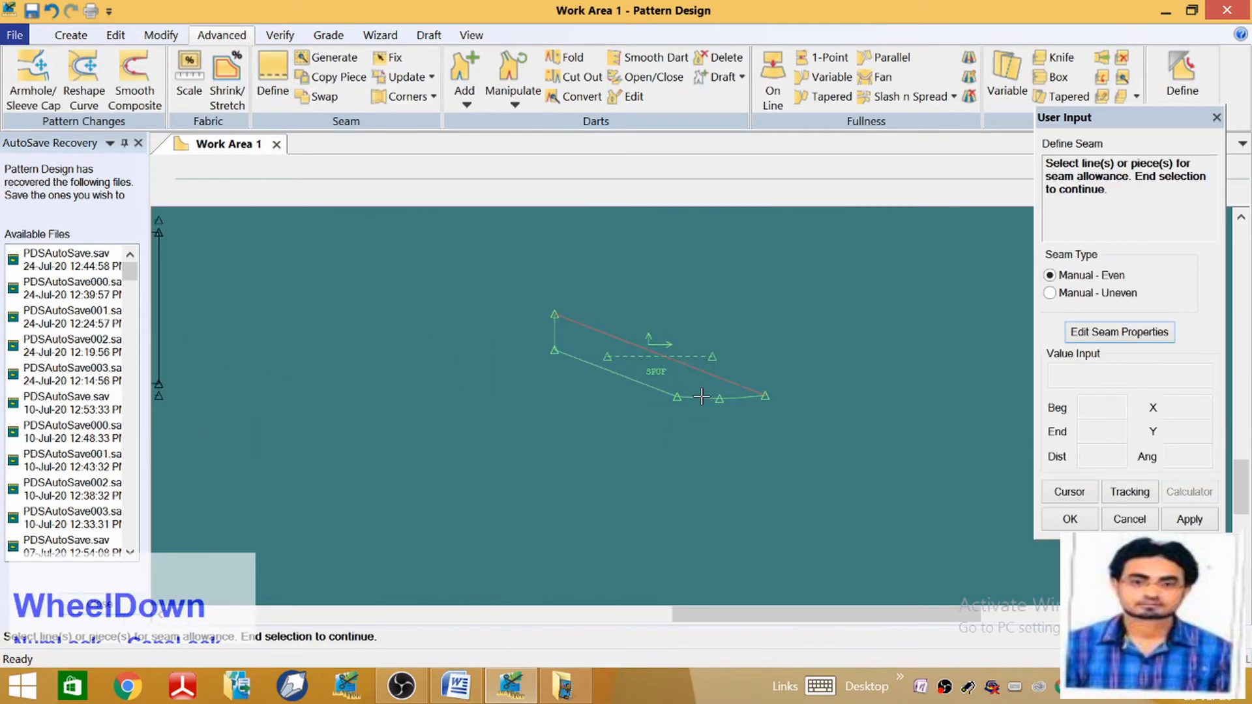
pyautogui.click(701, 396)
pyautogui.click(531, 337)
pyautogui.click(539, 328)
pyautogui.rightClick(540, 353)
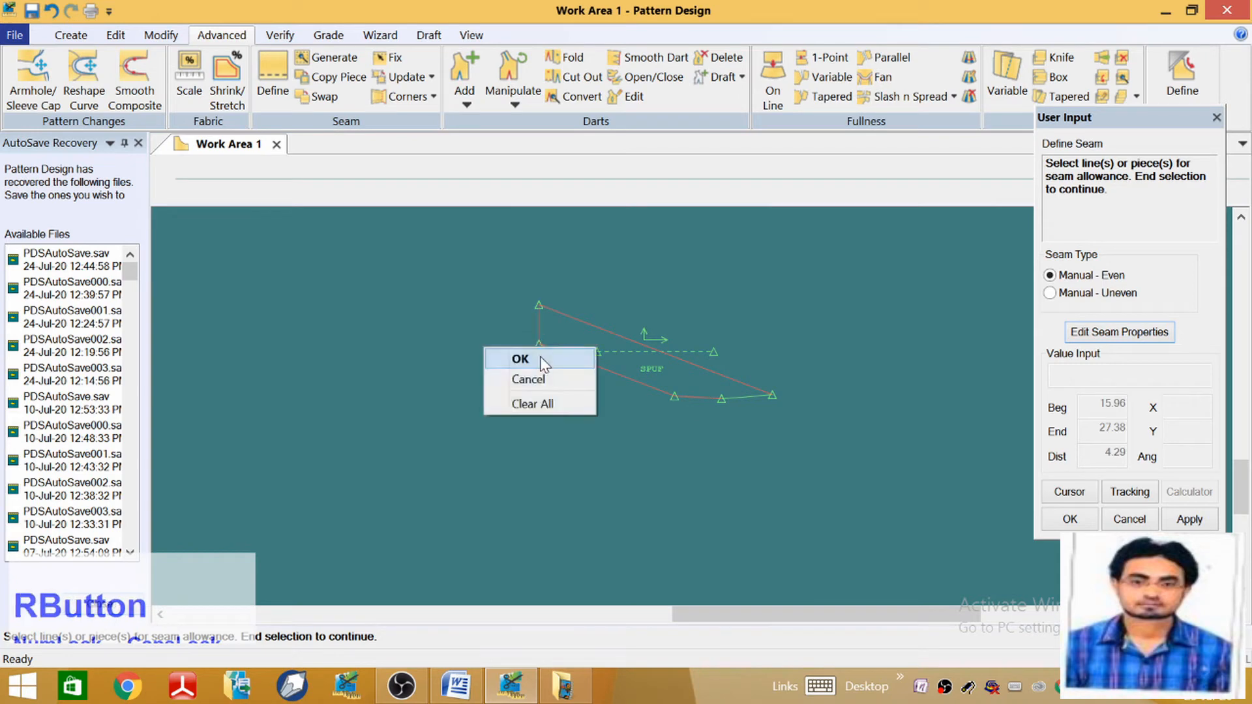
pyautogui.click(541, 361)
pyautogui.write('1.5')
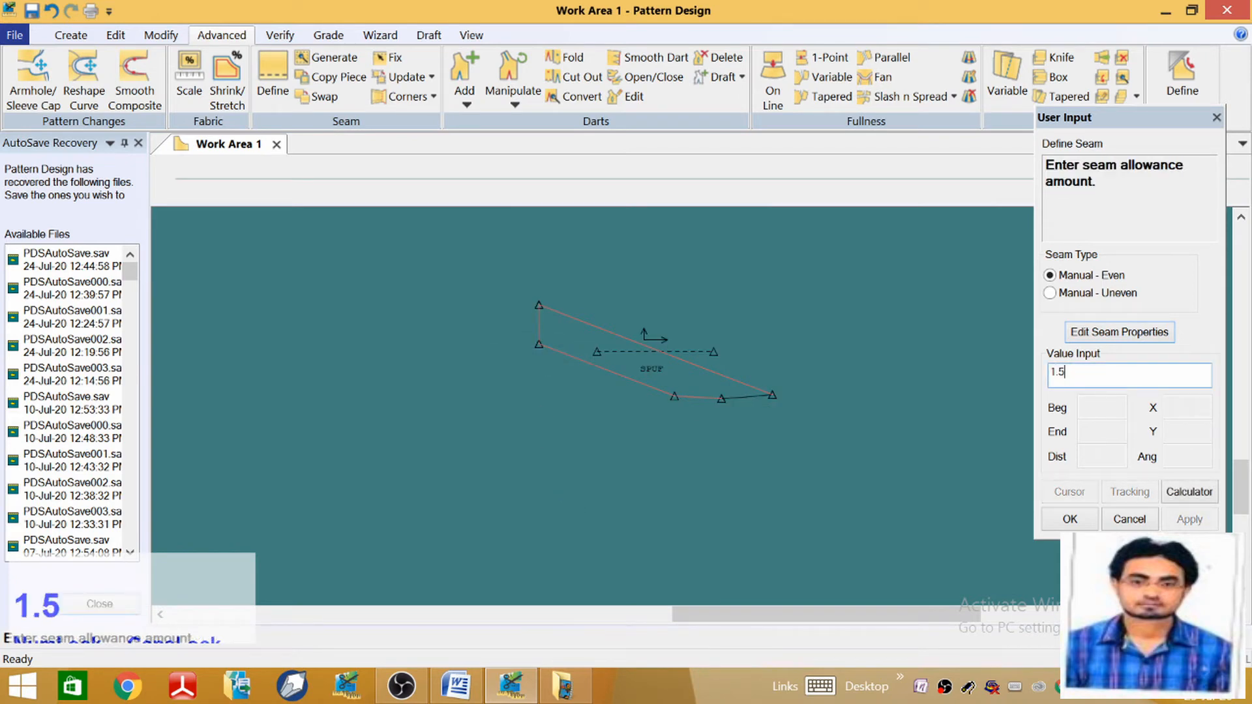
pyautogui.press('Return')
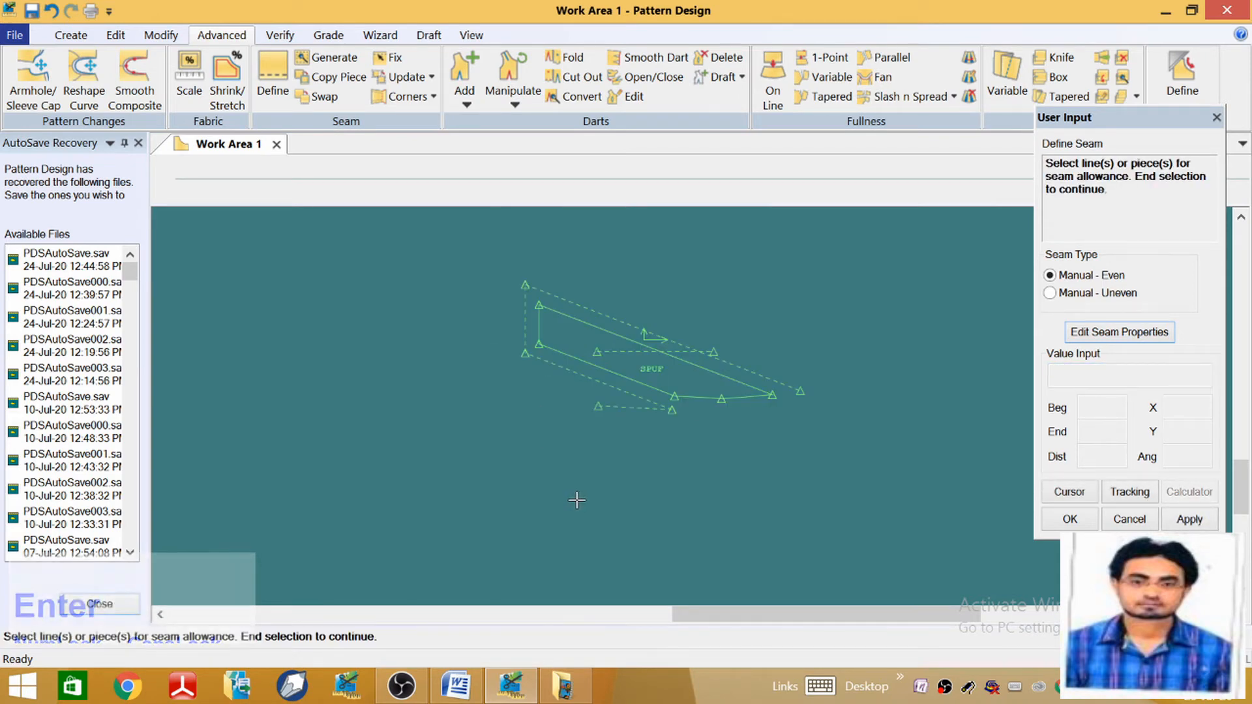
pyautogui.rightClick(572, 499)
pyautogui.click(574, 522)
pyautogui.click(51, 11)
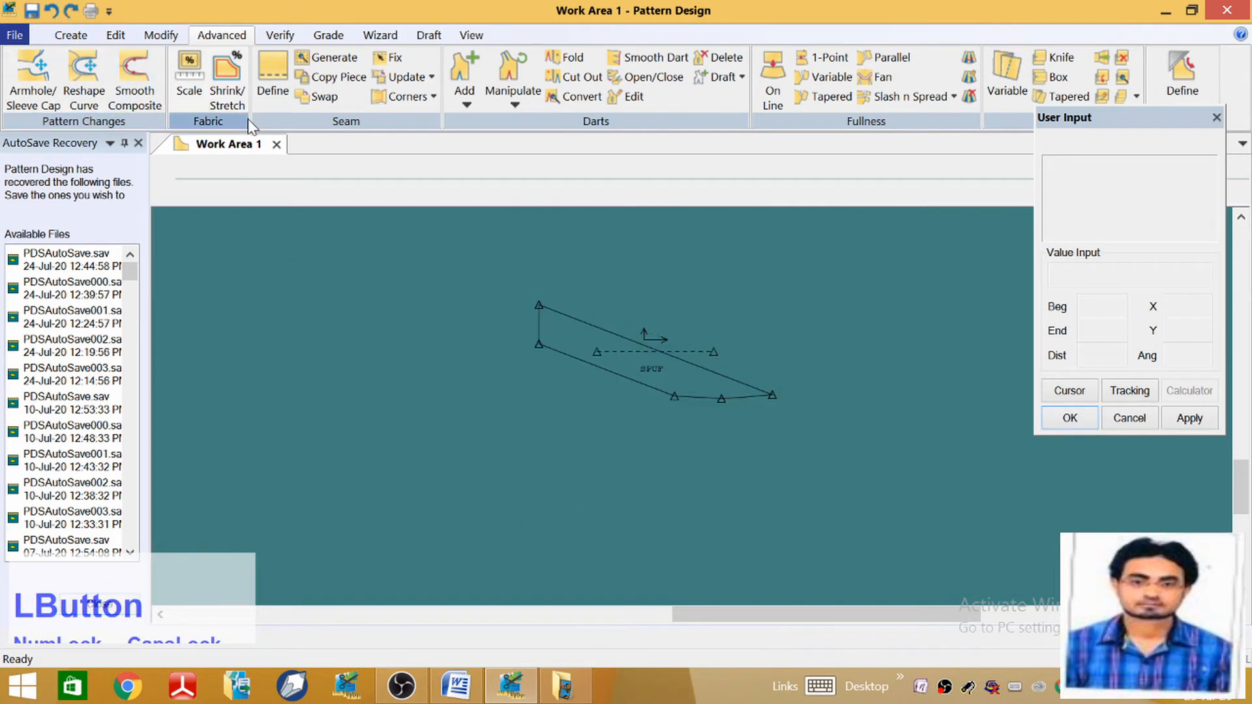
# Apply an even seam allowance of 1.5 to all perimeter edges of the SPUF piece and end Define Seam
pyautogui.click(273, 82)
pyautogui.click(540, 330)
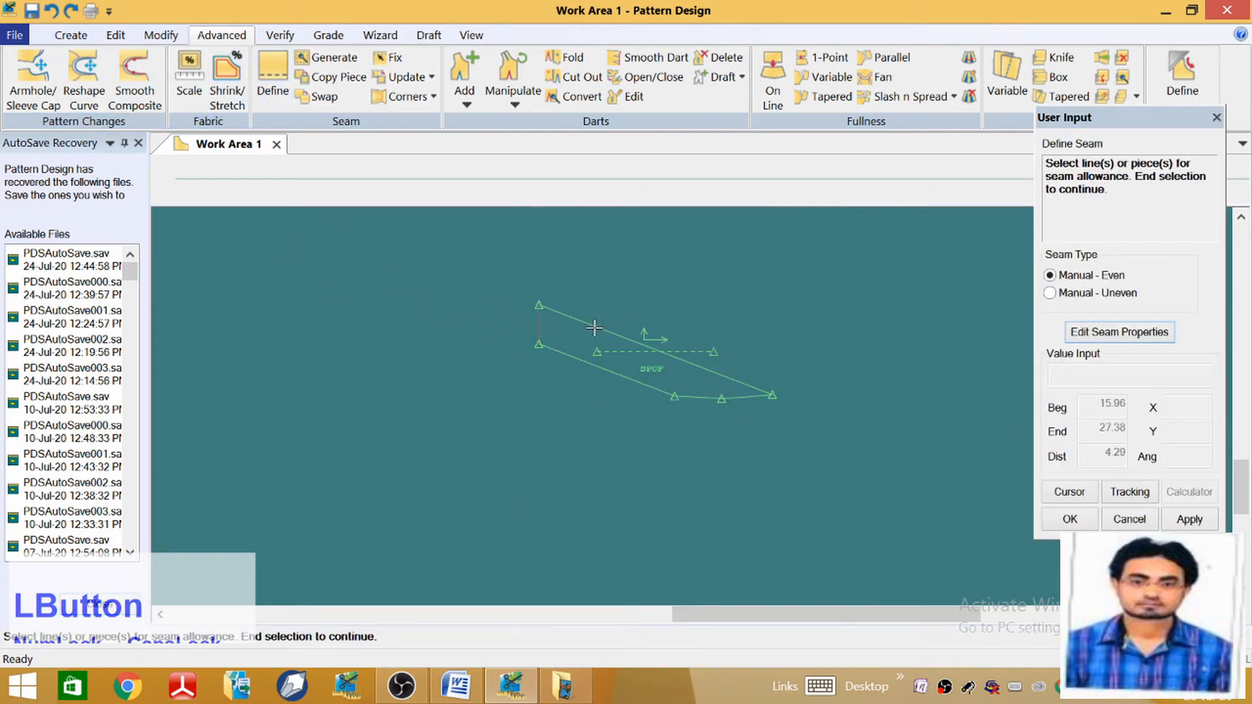
pyautogui.click(590, 325)
pyautogui.click(740, 397)
pyautogui.click(607, 370)
pyautogui.rightClick(608, 399)
pyautogui.click(611, 403)
pyautogui.write('1')
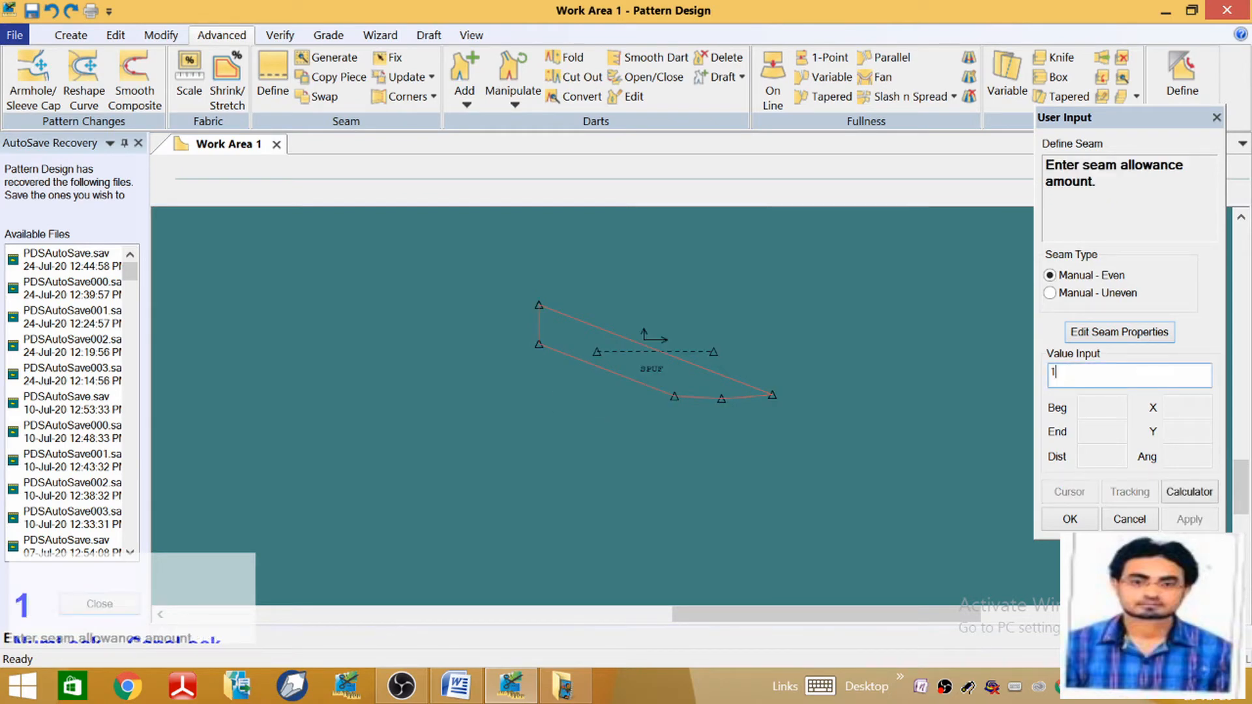
pyautogui.write('.5')
pyautogui.press('Return')
pyautogui.rightClick(611, 421)
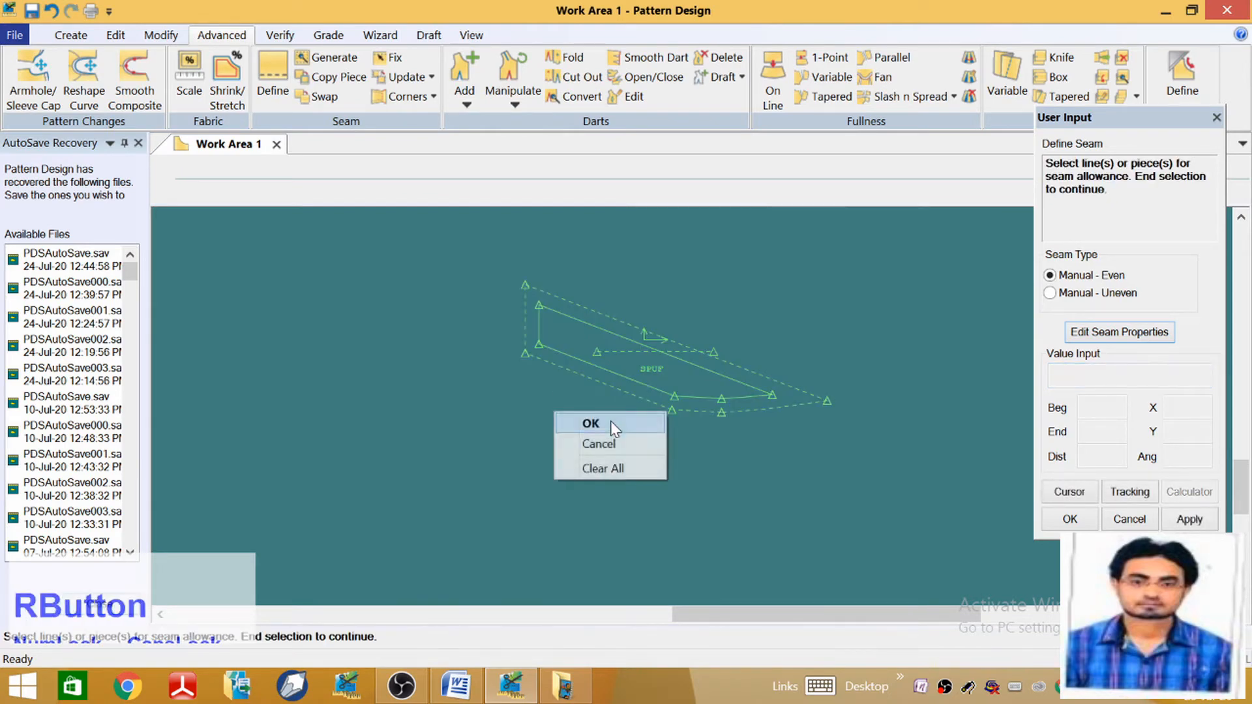
pyautogui.click(611, 426)
# Start a Trace on the original draft with the waist edge and the longest slanted pocket line as perimeter
pyautogui.scroll(3, 698, 404)
pyautogui.scroll(-2, 623, 379)
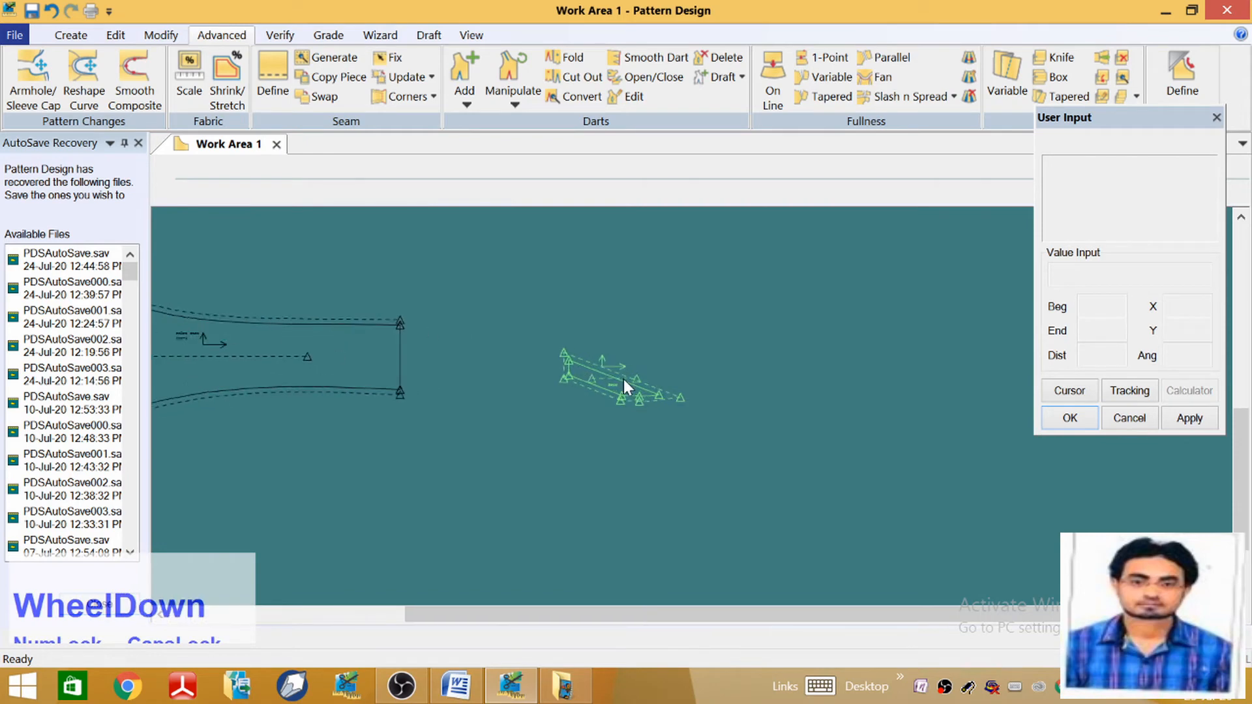
pyautogui.scroll(-1, 603, 393)
pyautogui.scroll(3, 633, 403)
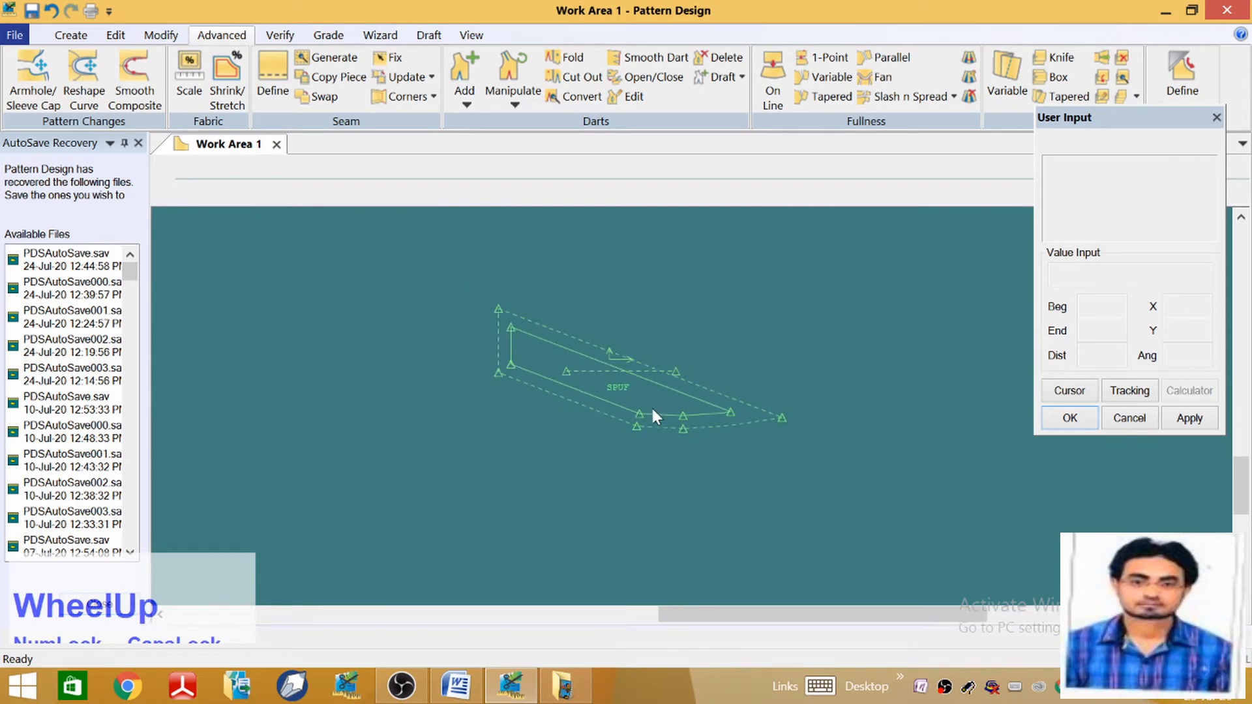
pyautogui.scroll(2, 417, 455)
pyautogui.scroll(-4, 410, 356)
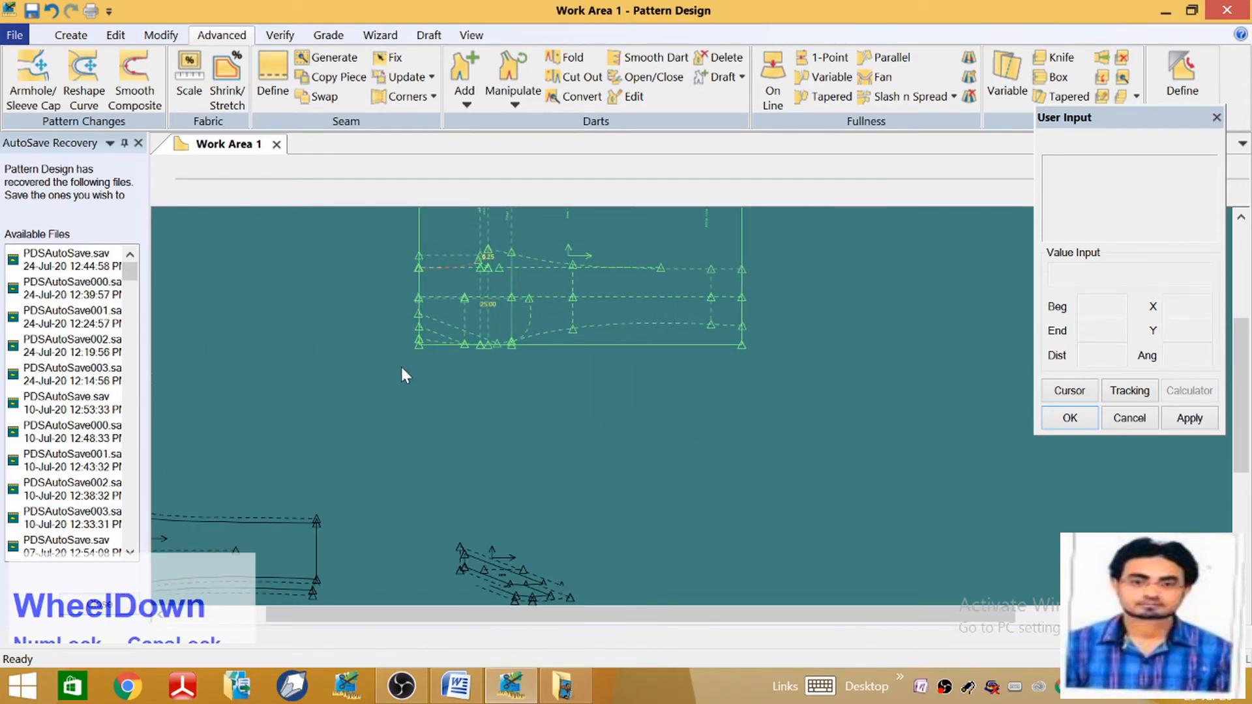
pyautogui.scroll(-2, 436, 352)
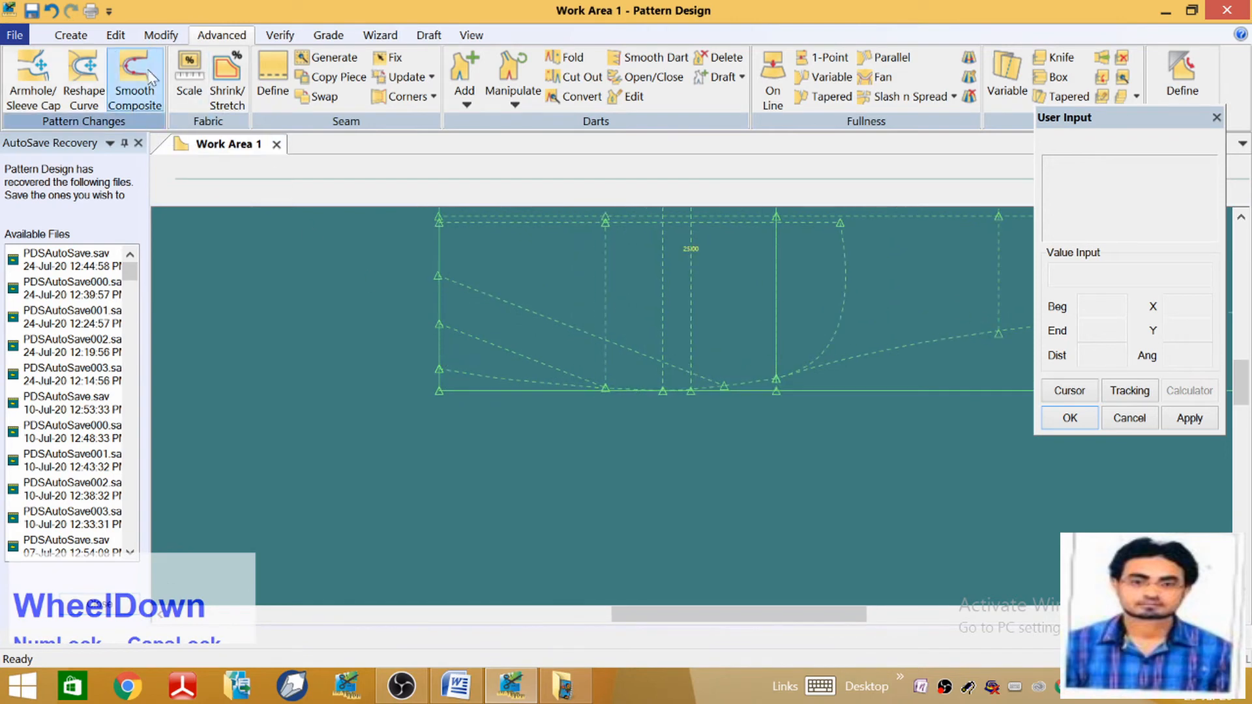
pyautogui.click(91, 36)
pyautogui.click(537, 75)
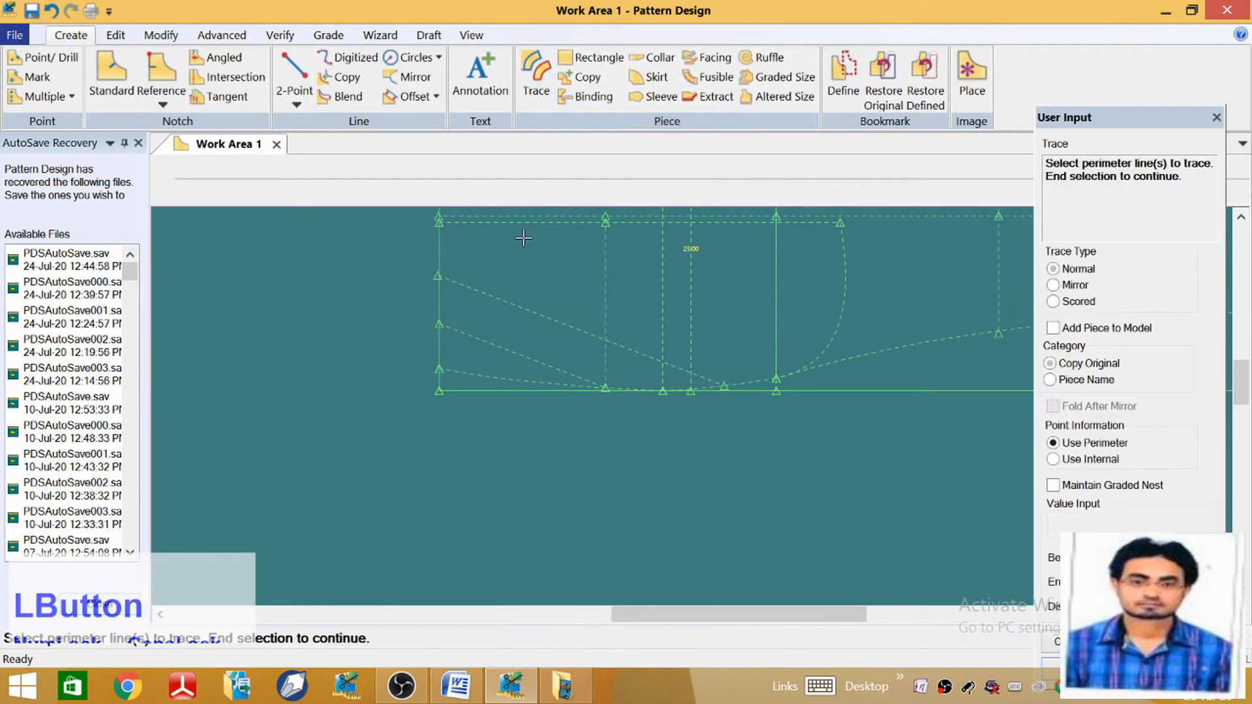
pyautogui.scroll(-1, 463, 324)
pyautogui.click(448, 343)
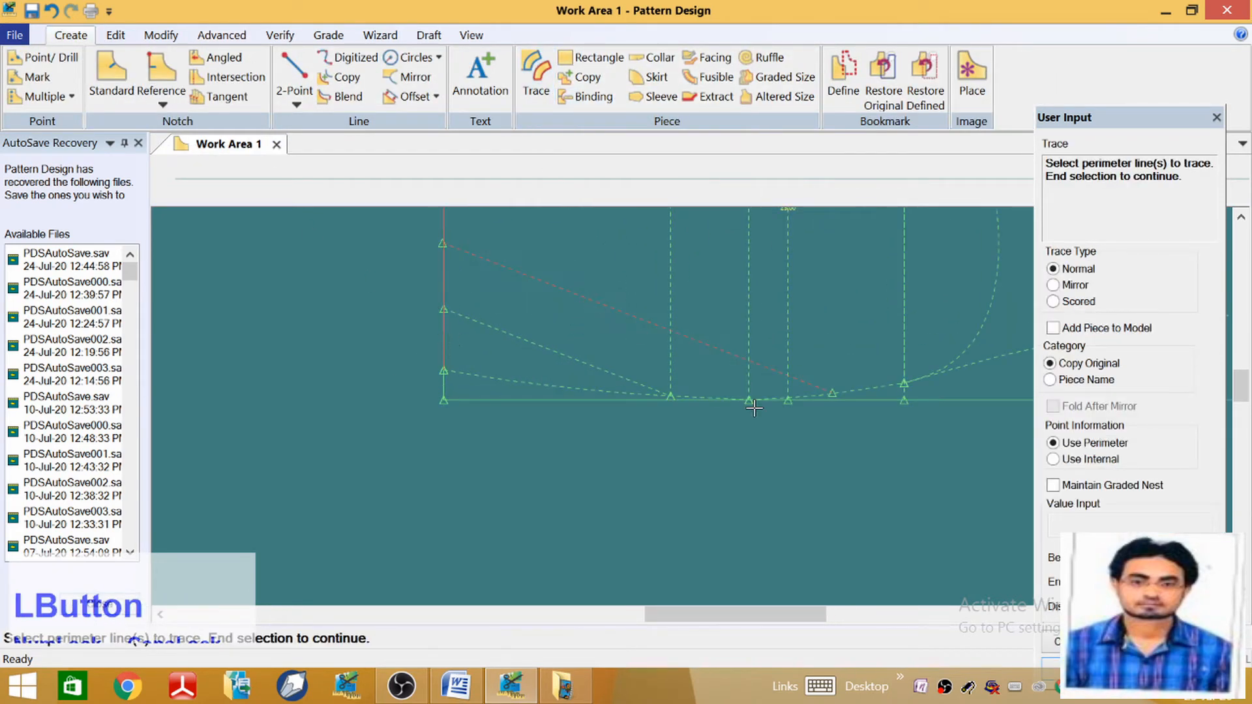
# Complete the trace perimeter with the hip curve segments from the pocket line's end up to the waist, adding no internal lines
pyautogui.scroll(-2, 754, 407)
pyautogui.click(624, 376)
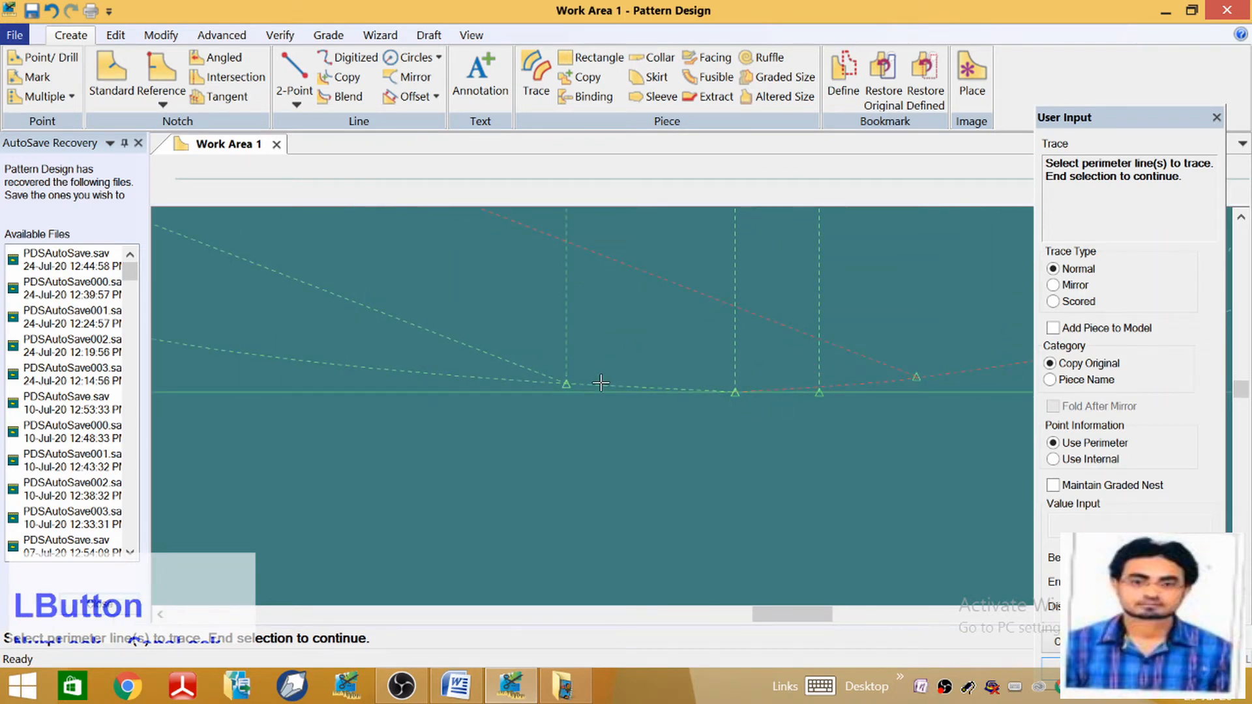
pyautogui.scroll(3, 691, 391)
pyautogui.rightClick(520, 342)
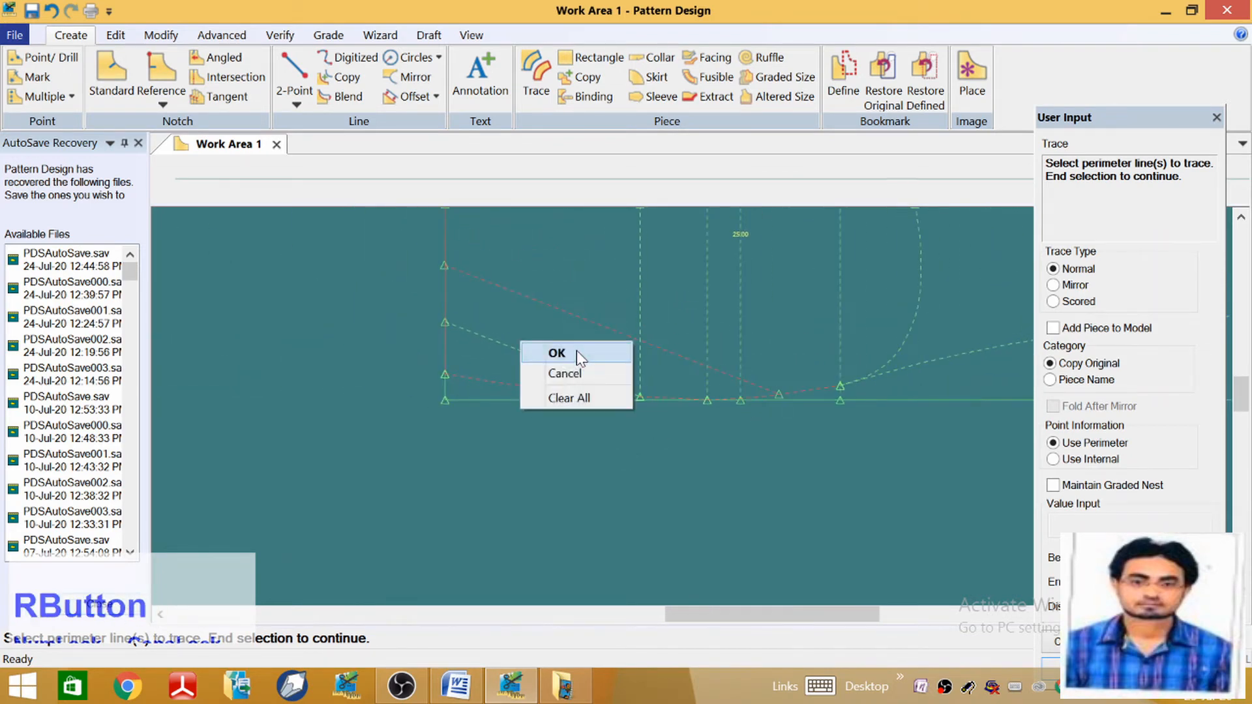
pyautogui.click(577, 352)
pyautogui.rightClick(600, 357)
pyautogui.click(580, 362)
# Place the traced piece beside the SPUF piece below the draft, name it "SPLF" and end the trace
pyautogui.scroll(3, 631, 268)
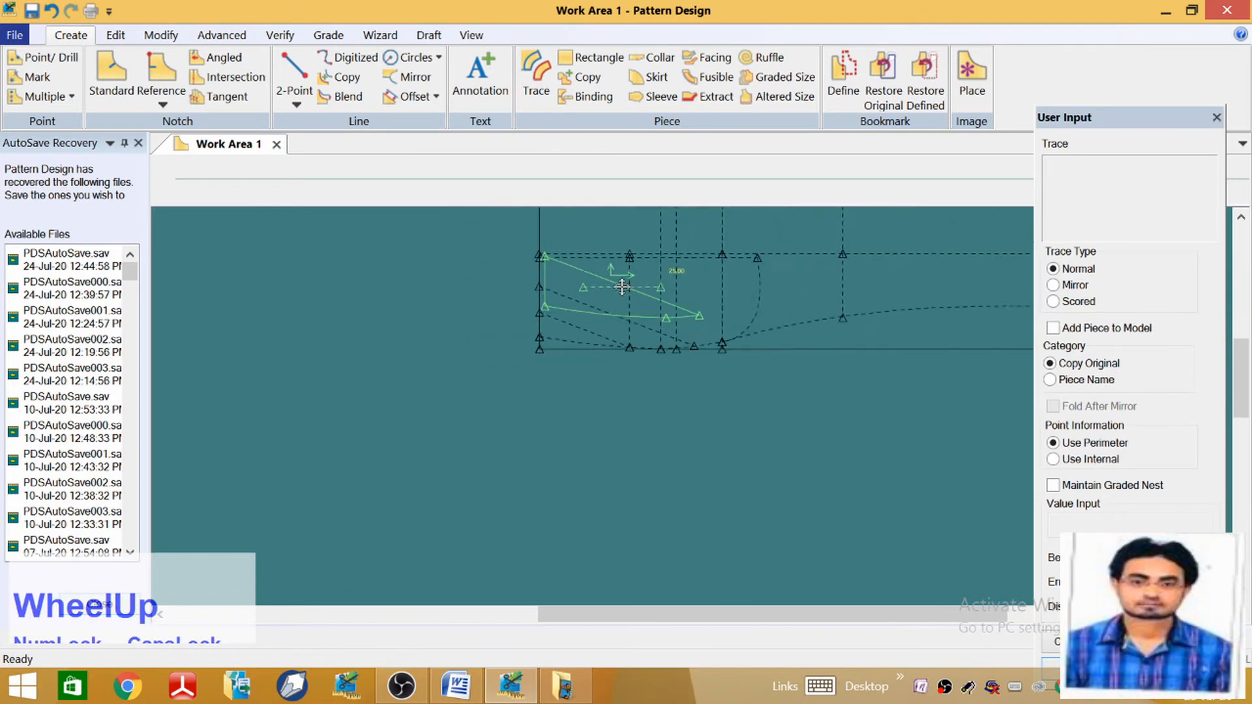
pyautogui.click(604, 522)
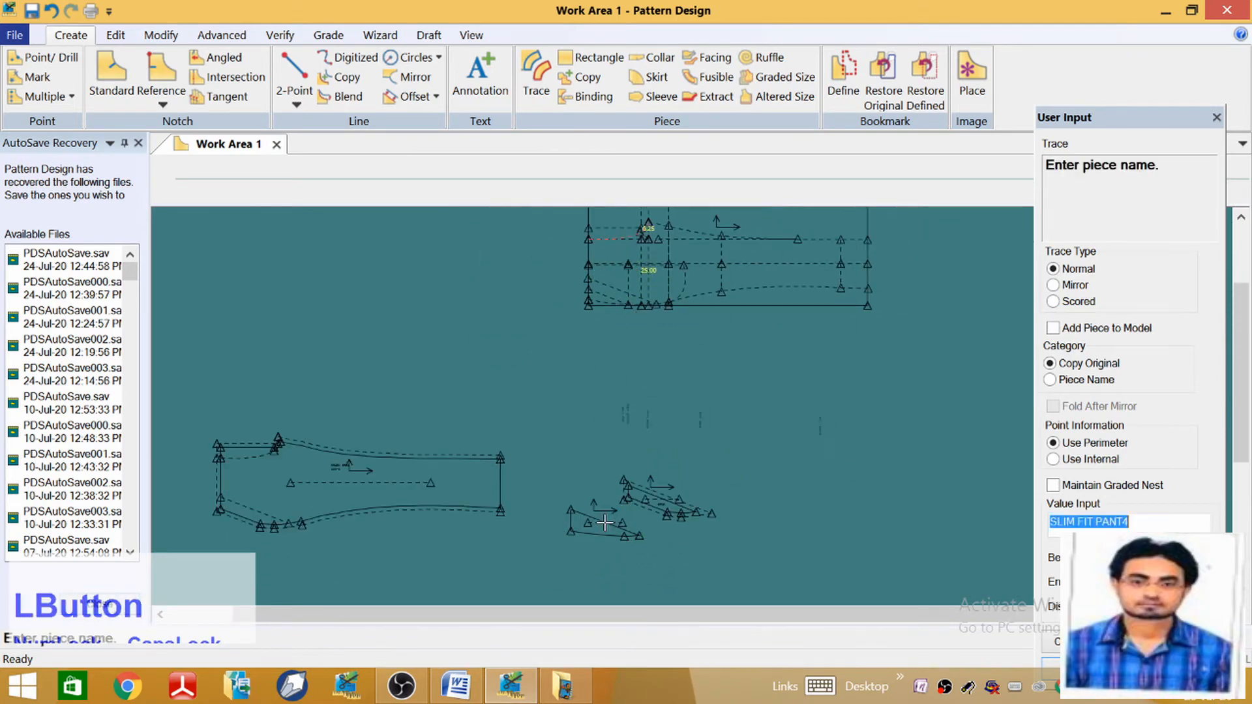
pyautogui.write('SPLF')
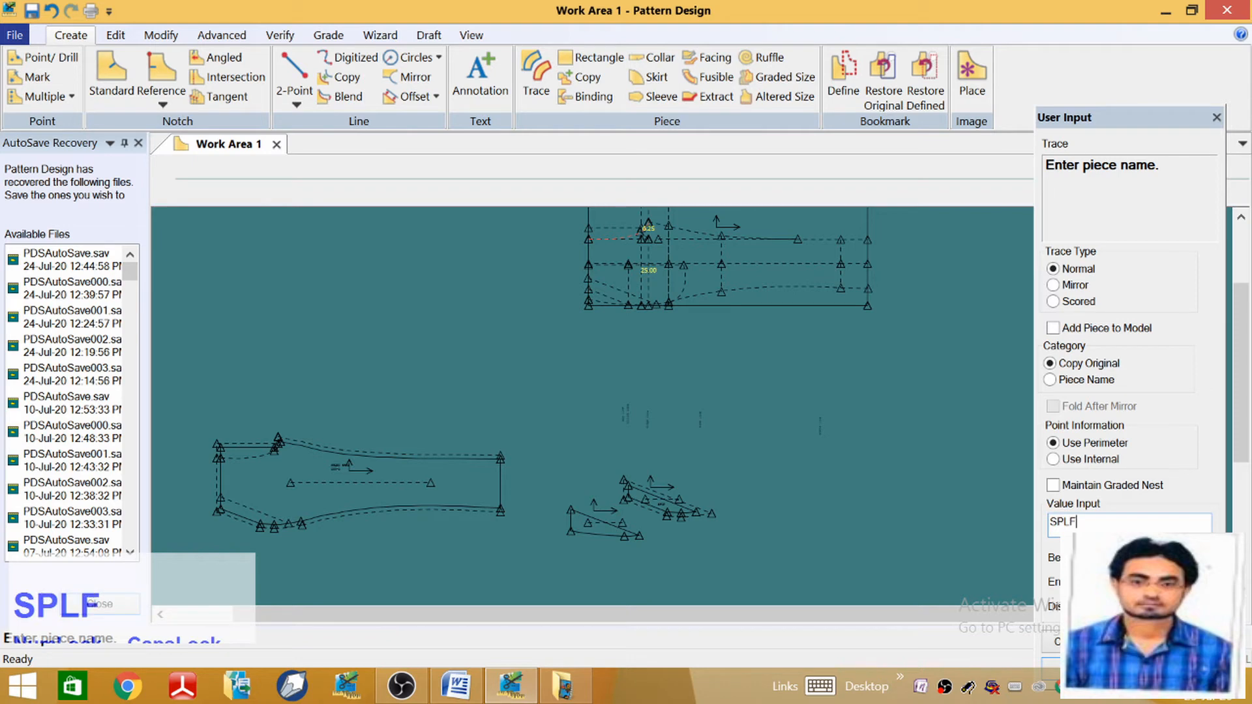
pyautogui.press('Return')
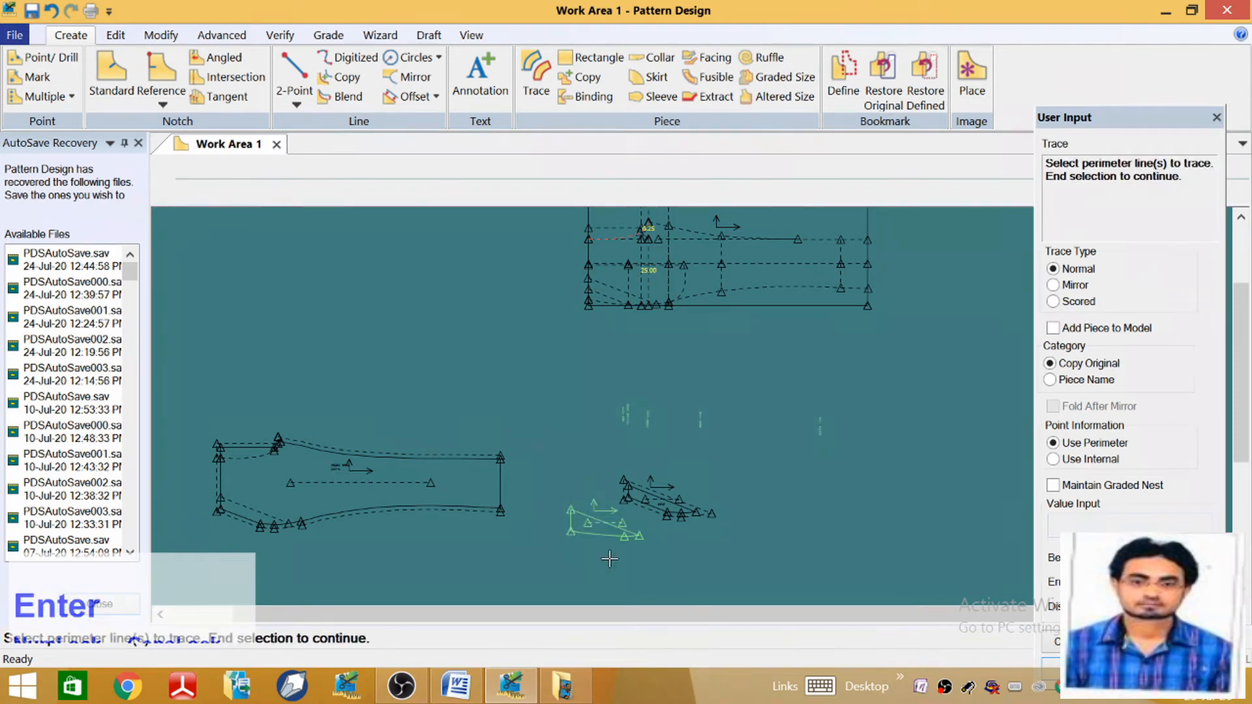
pyautogui.click(668, 476)
pyautogui.click(668, 475)
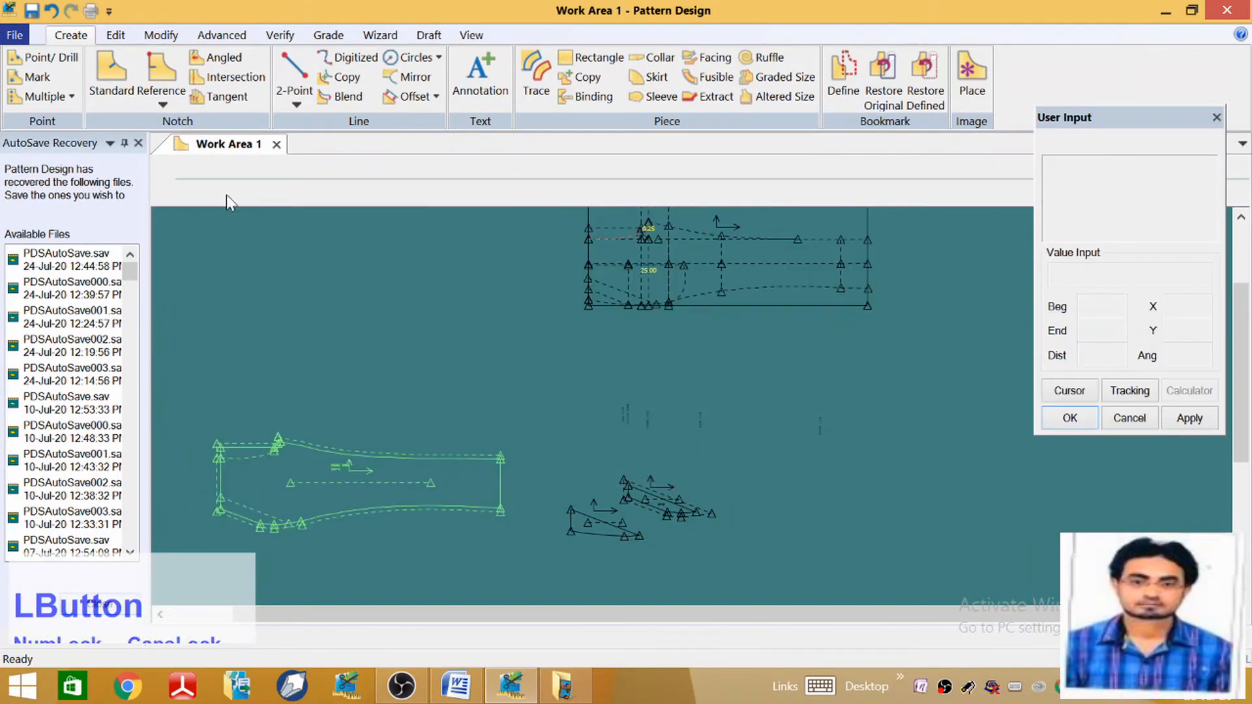
# Delete the stray measurement annotations that were copied with the traced SPLF piece and end the command
pyautogui.click(157, 39)
pyautogui.click(26, 97)
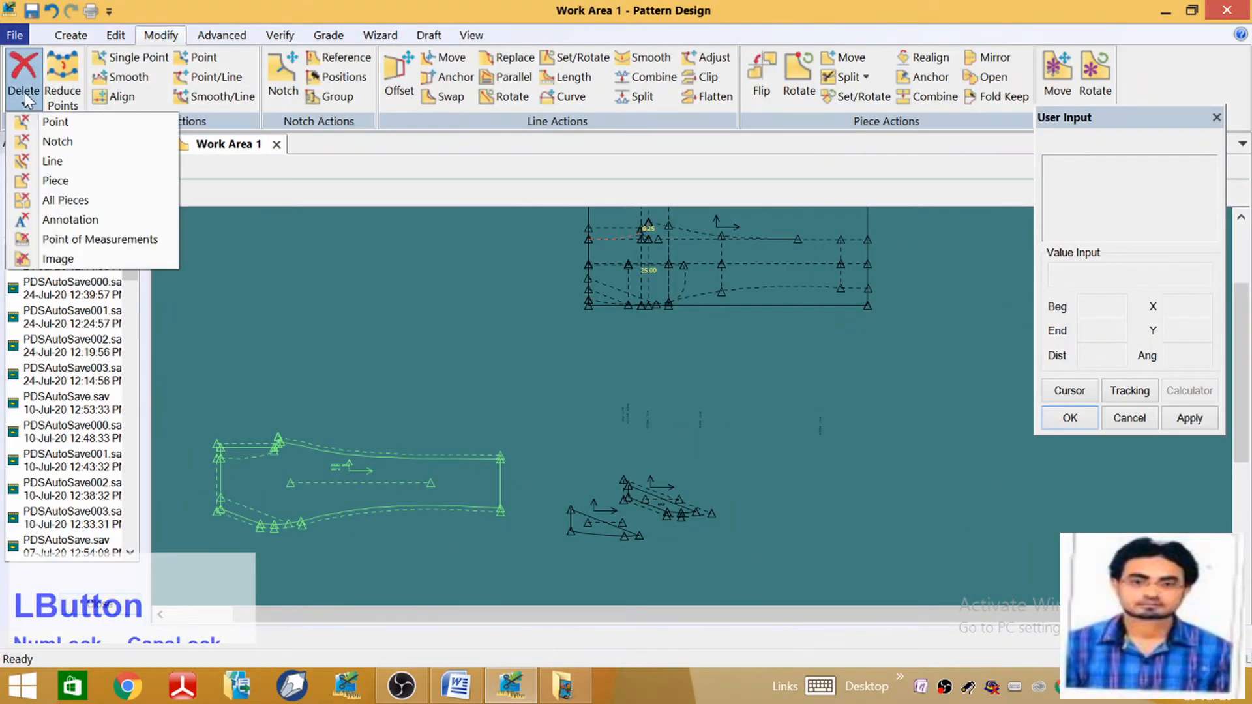
pyautogui.click(69, 220)
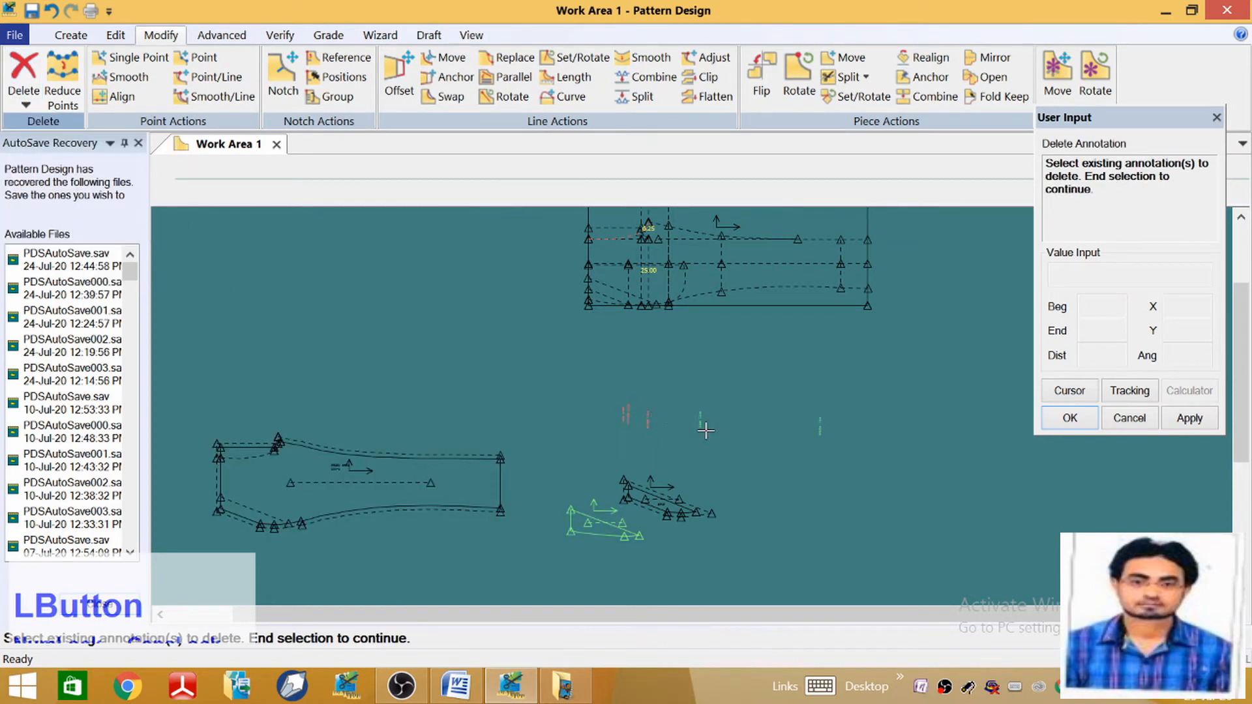
pyautogui.rightClick(781, 409)
pyautogui.click(778, 409)
pyautogui.scroll(-6, 598, 553)
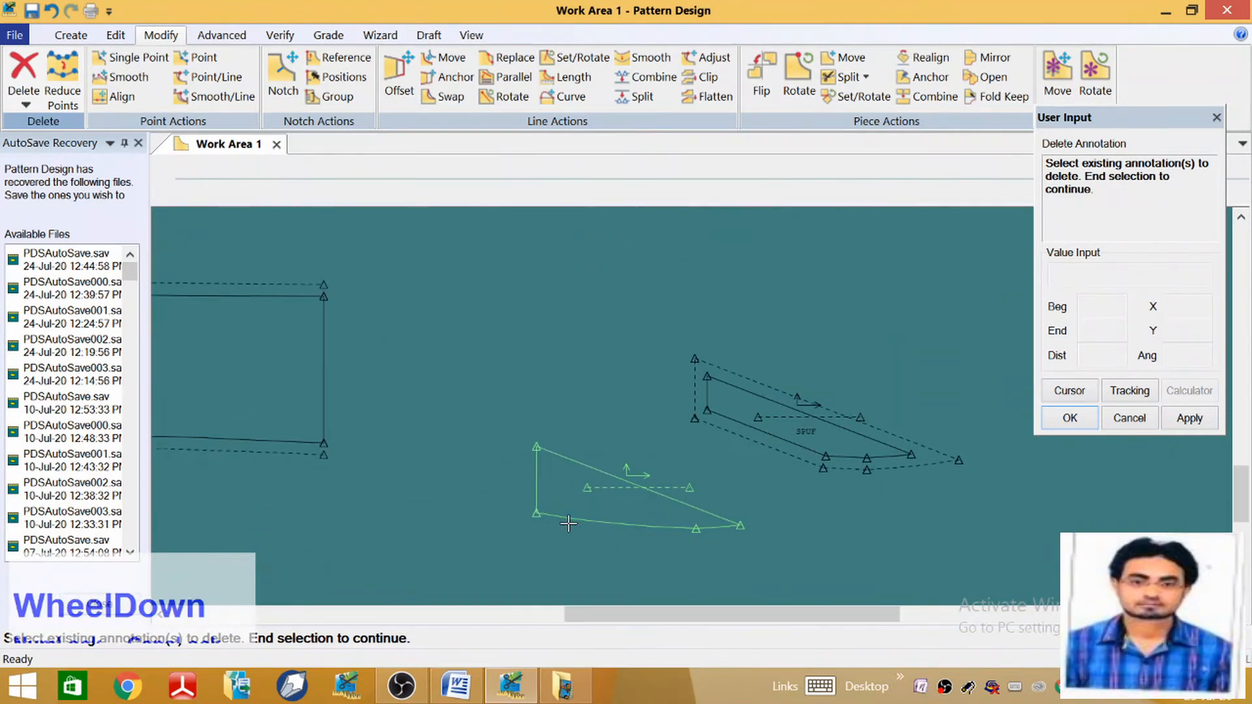
pyautogui.rightClick(568, 524)
pyautogui.click(566, 535)
# Add the annotation "SPLF" with character size 1 inside the lower side pocket piece, below its grain line
pyautogui.click(71, 35)
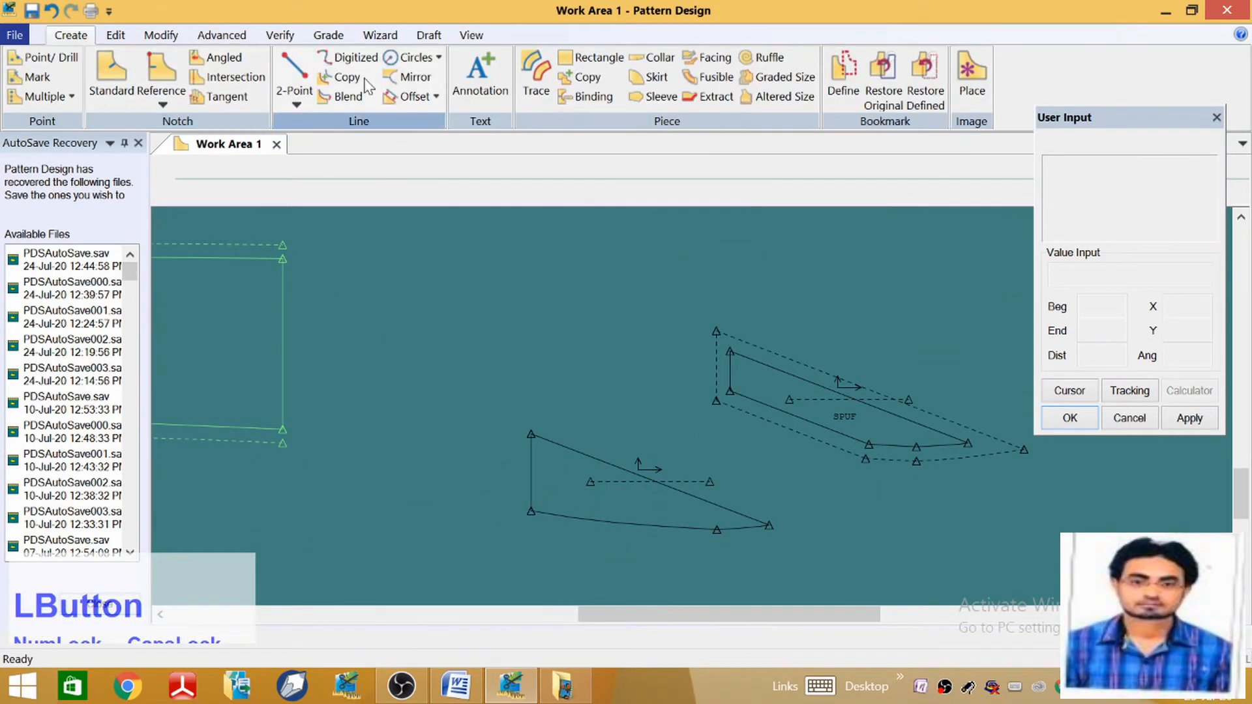
pyautogui.click(480, 75)
pyautogui.scroll(-4, 652, 556)
pyautogui.rightClick(608, 481)
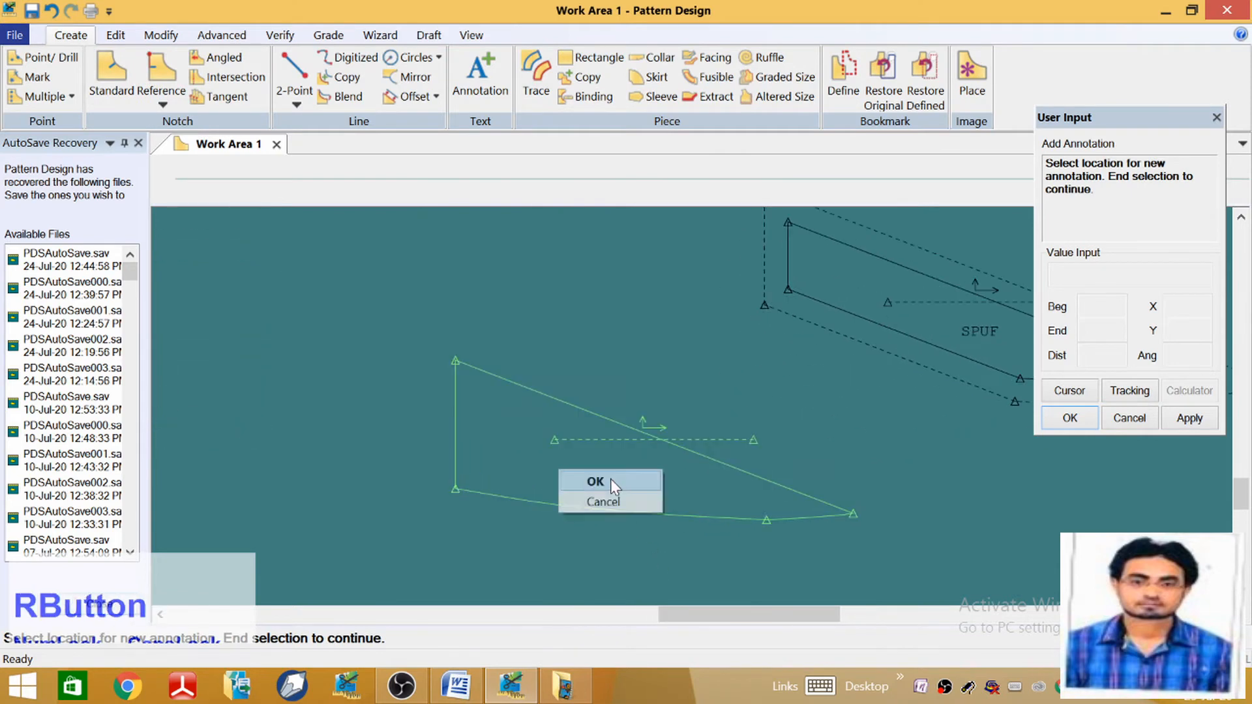
pyautogui.click(595, 482)
pyautogui.write('SPLF')
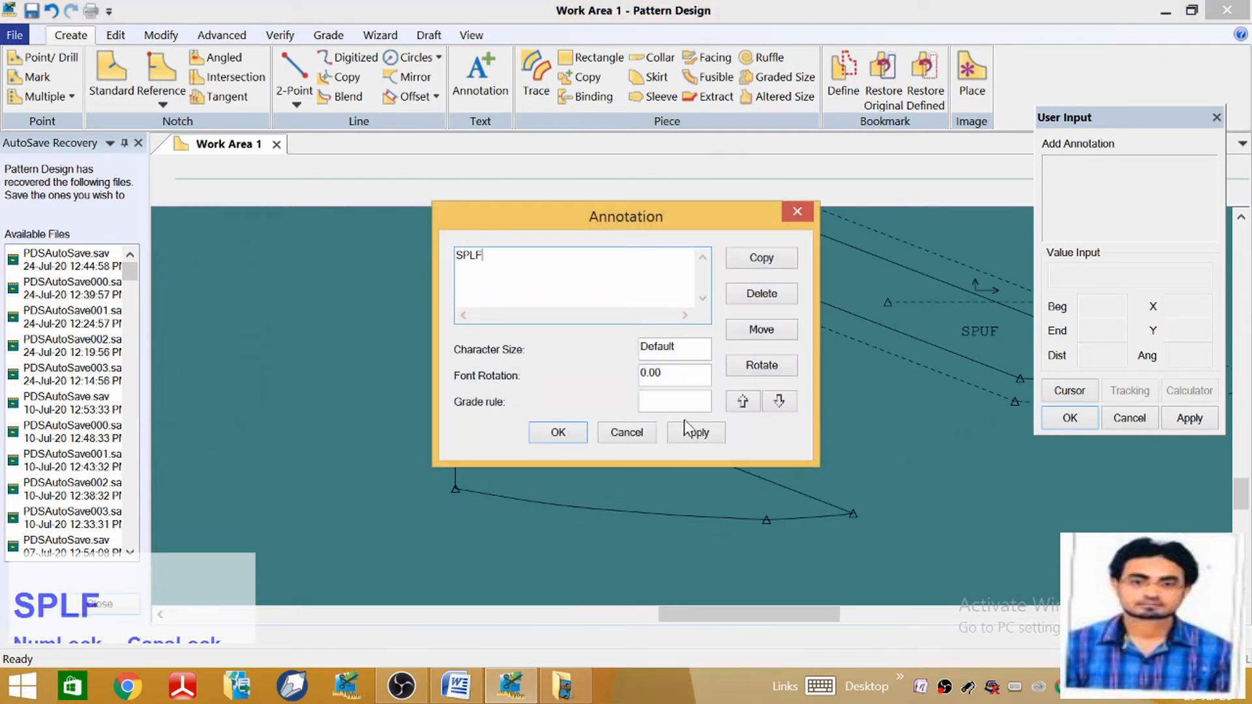
pyautogui.click(665, 348)
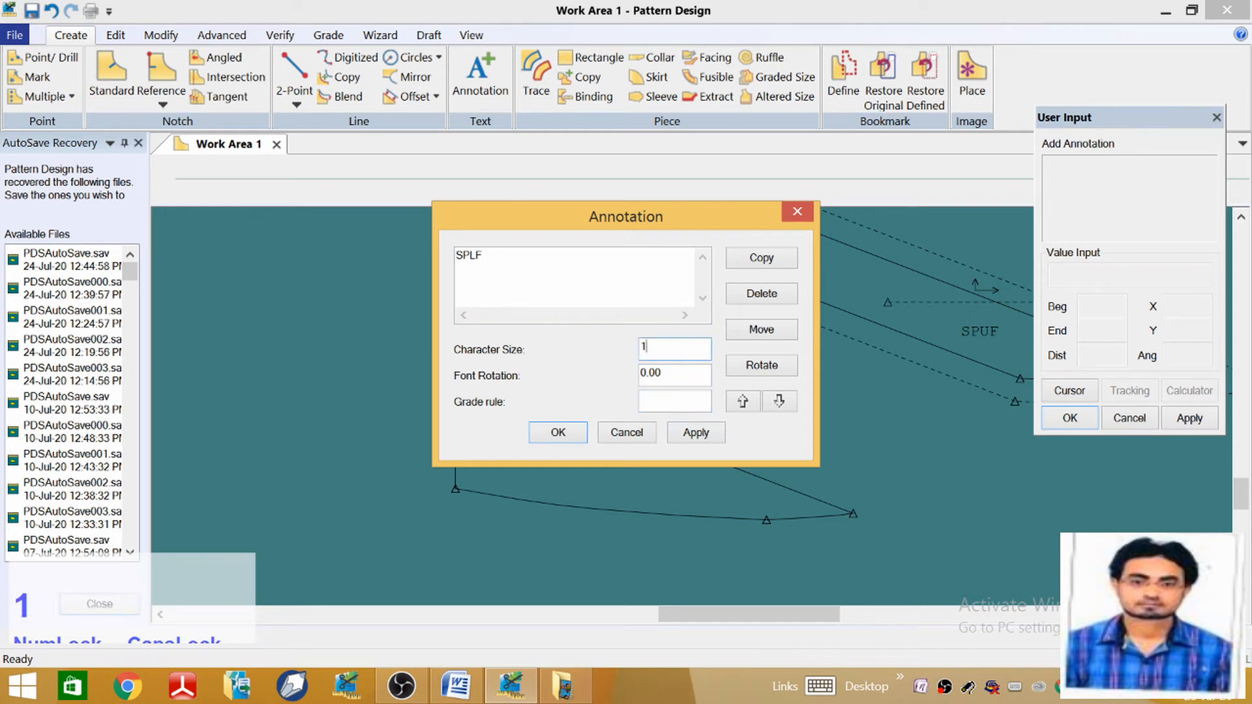
pyautogui.press('Return')
pyautogui.rightClick(605, 486)
pyautogui.click(604, 483)
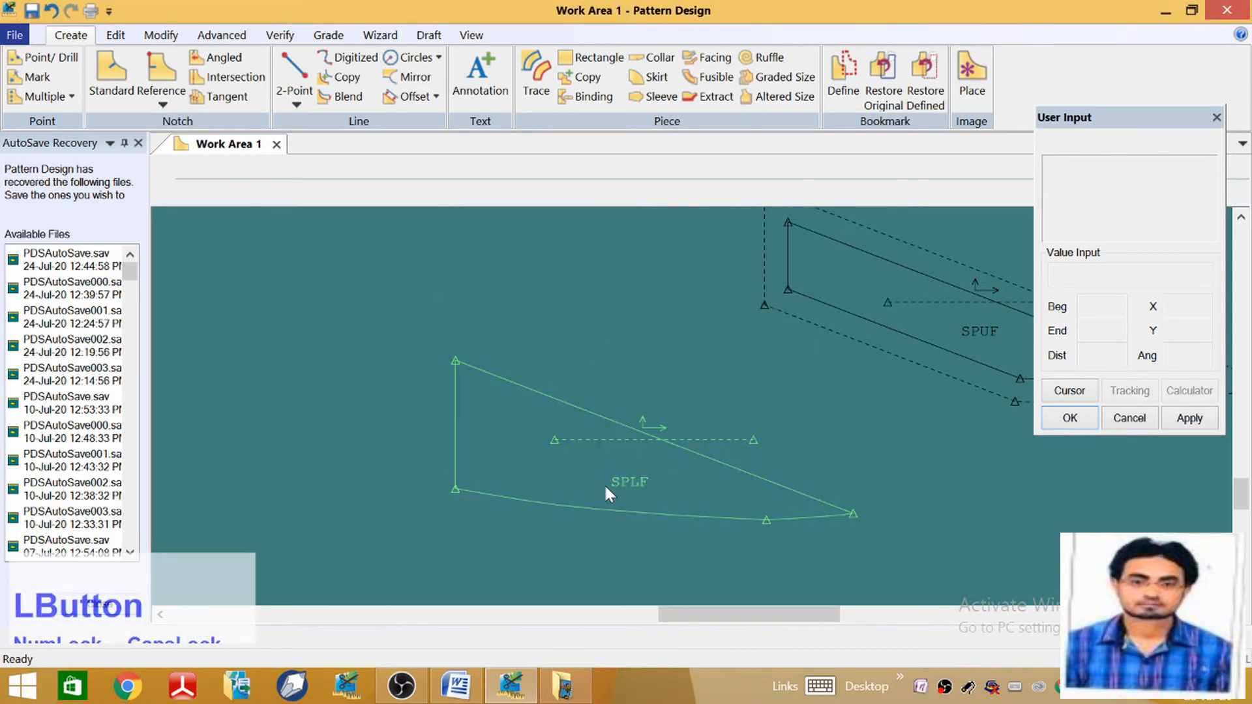
pyautogui.scroll(5, 643, 425)
pyautogui.scroll(2, 612, 398)
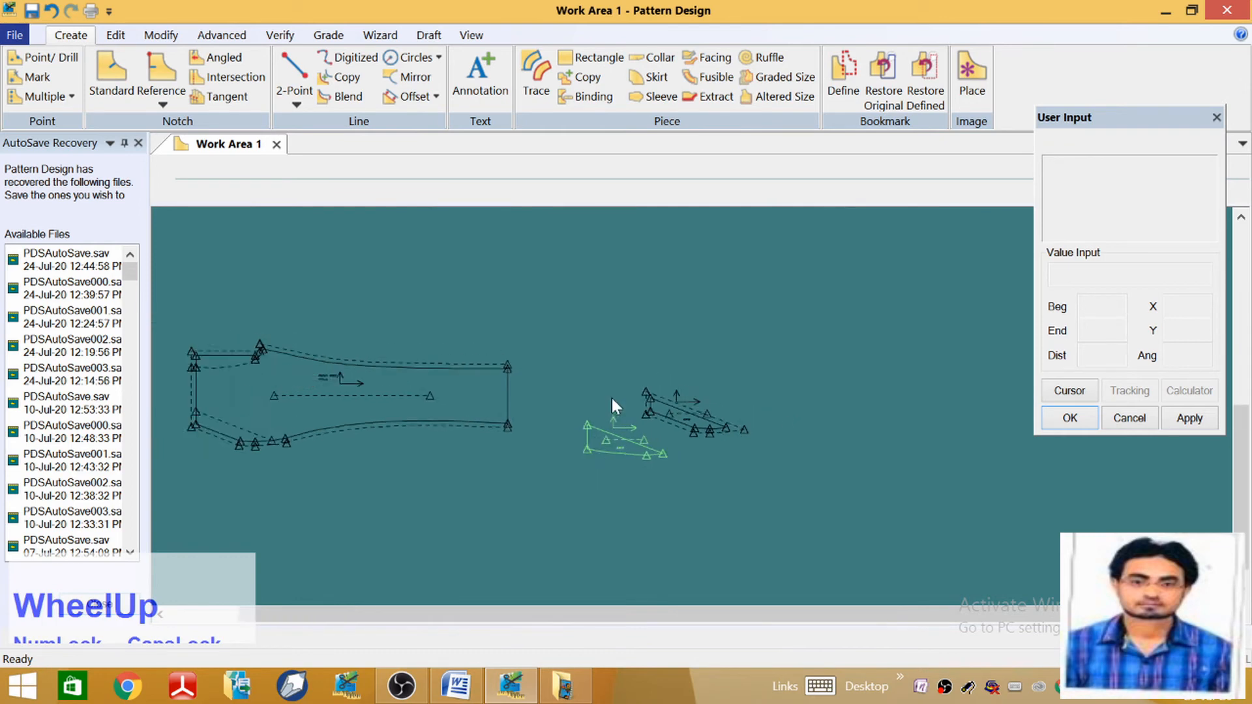
pyautogui.scroll(-4, 618, 392)
pyautogui.scroll(-6, 691, 332)
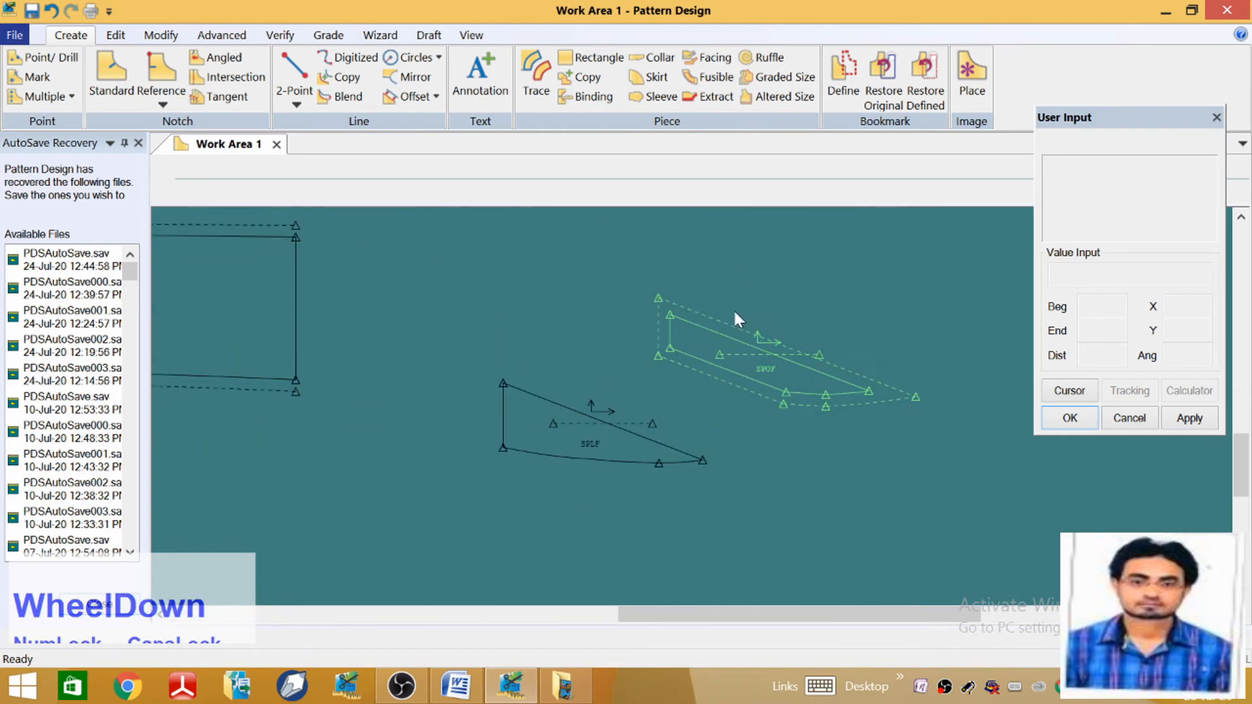
pyautogui.scroll(1, 600, 457)
pyautogui.scroll(-2, 587, 458)
pyautogui.scroll(-2, 586, 457)
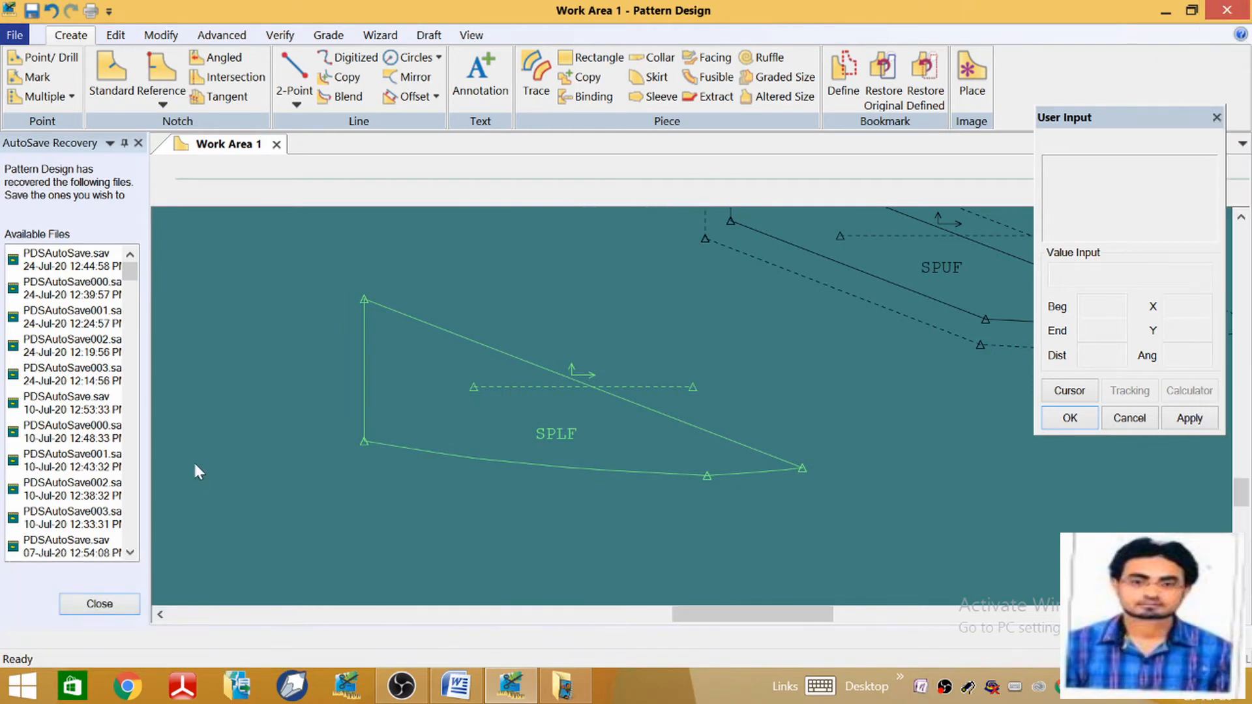
# Trace the pocket bag from the draft using the waist edge, longest slanted pocket line, rounded curve and horizontal line, without internal lines
pyautogui.scroll(5, 232, 452)
pyautogui.scroll(-5, 368, 485)
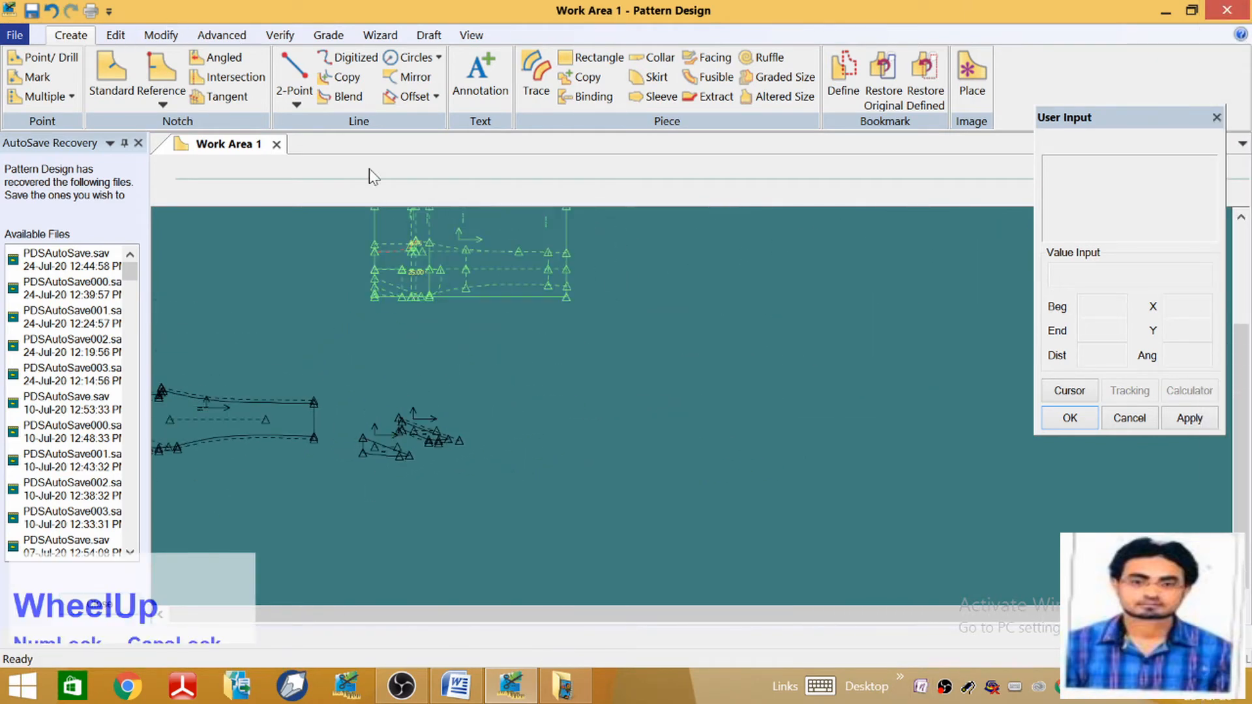
pyautogui.scroll(-2, 408, 280)
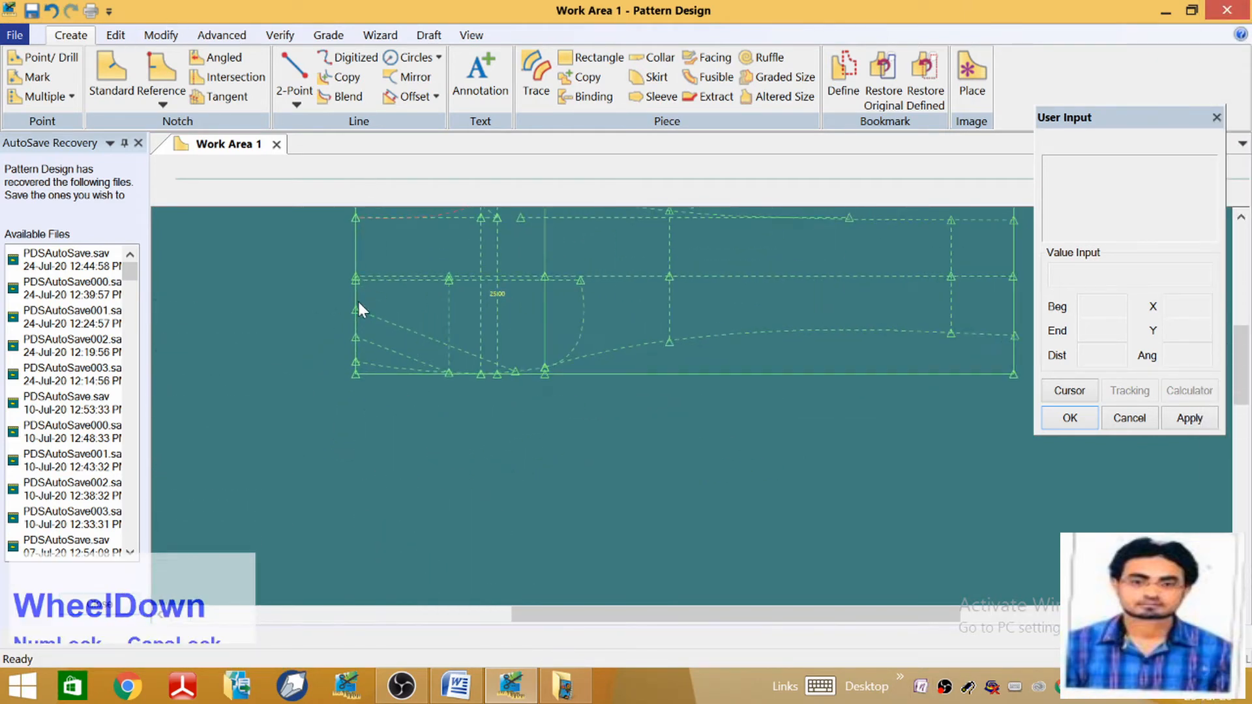
pyautogui.click(534, 77)
pyautogui.scroll(-2, 383, 291)
pyautogui.click(387, 275)
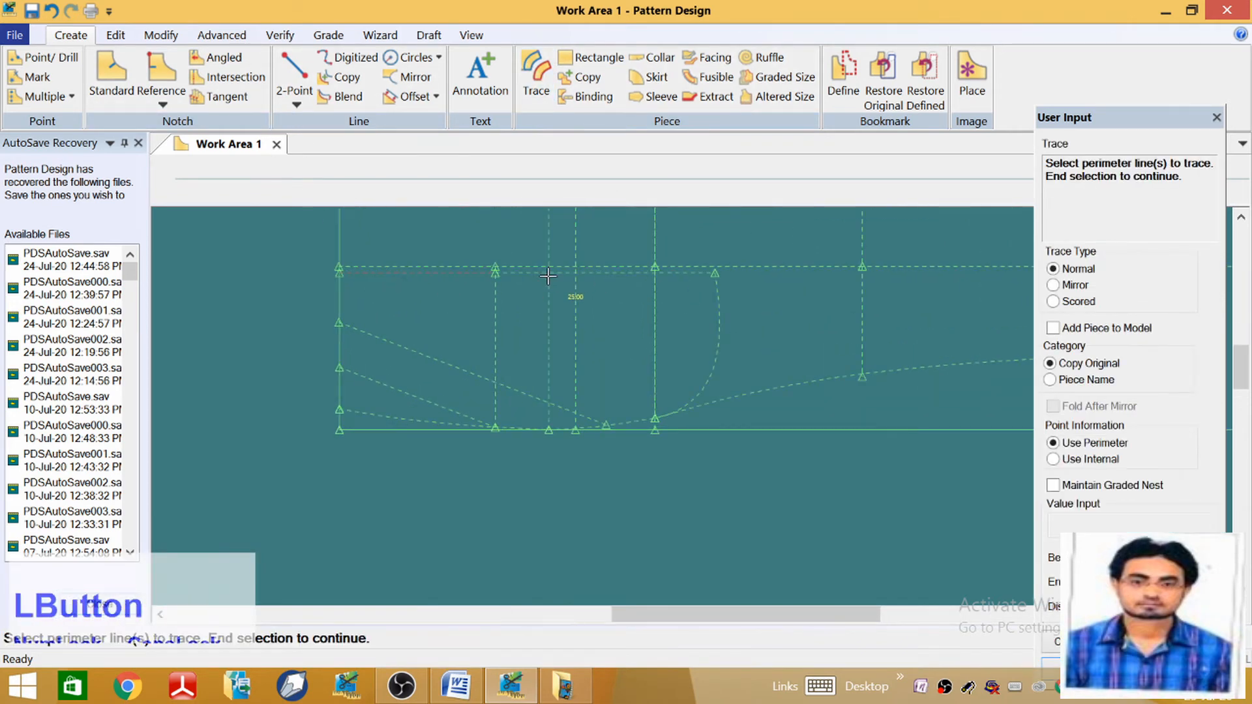
pyautogui.click(526, 391)
pyautogui.click(340, 296)
pyautogui.rightClick(464, 320)
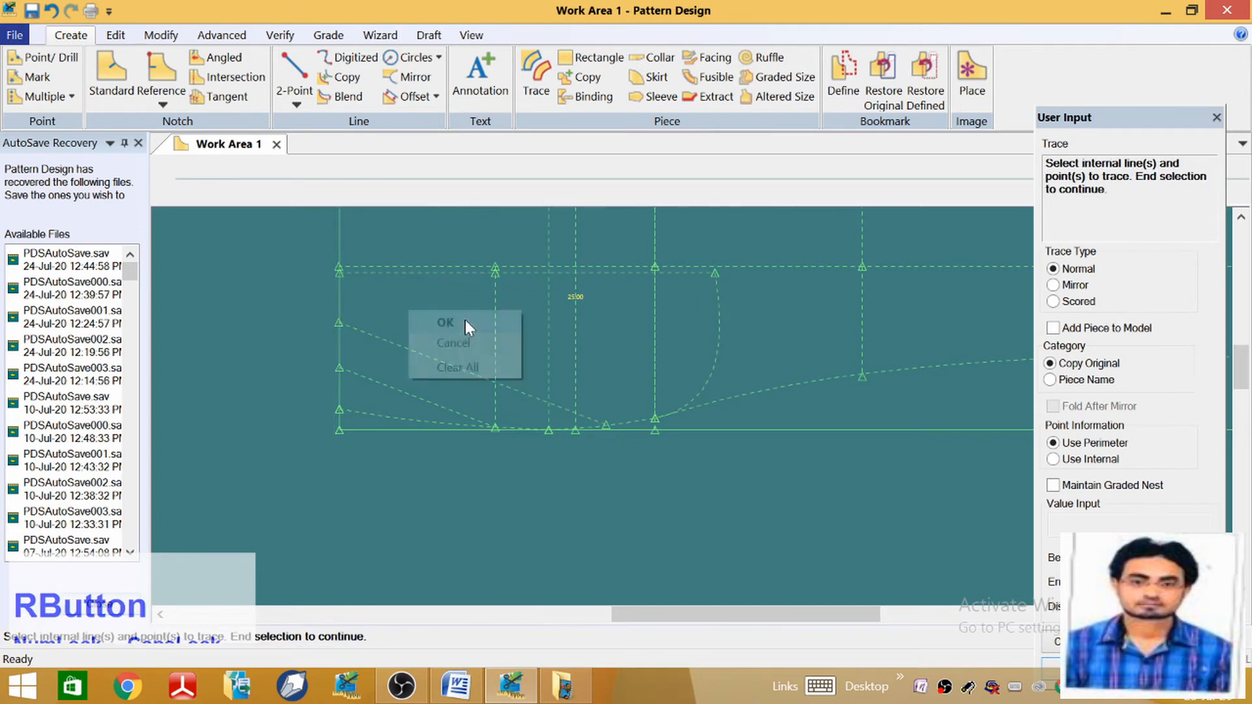
pyautogui.click(464, 320)
# Place the traced pocket bag above the SPLF and SPUF pieces, name it "SPC" and end the trace
pyautogui.scroll(4, 760, 244)
pyautogui.scroll(-3, 678, 404)
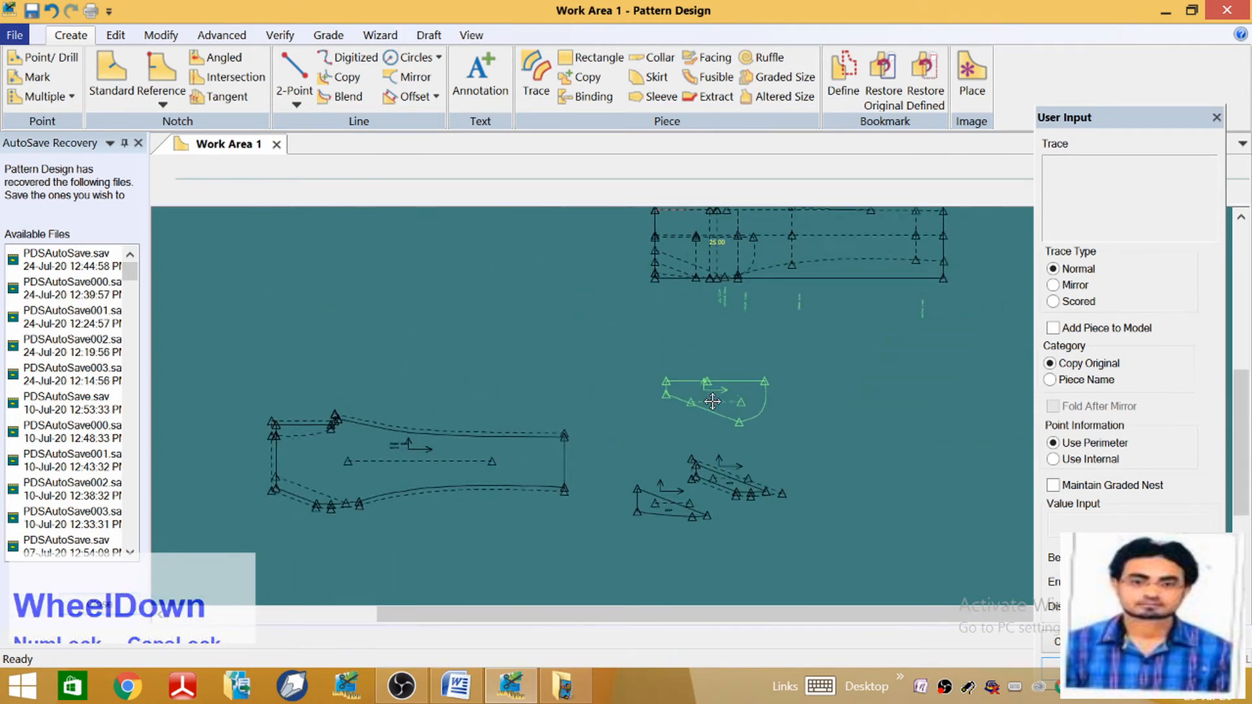
pyautogui.click(617, 432)
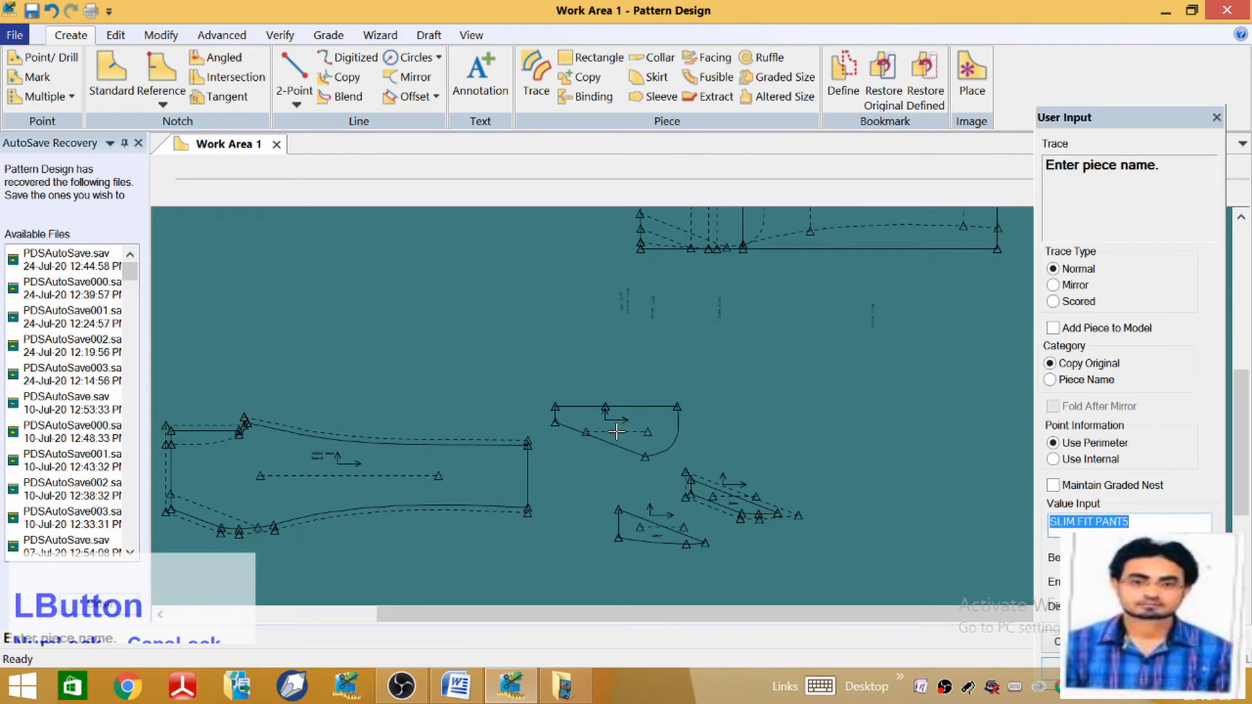
pyautogui.write('SPC')
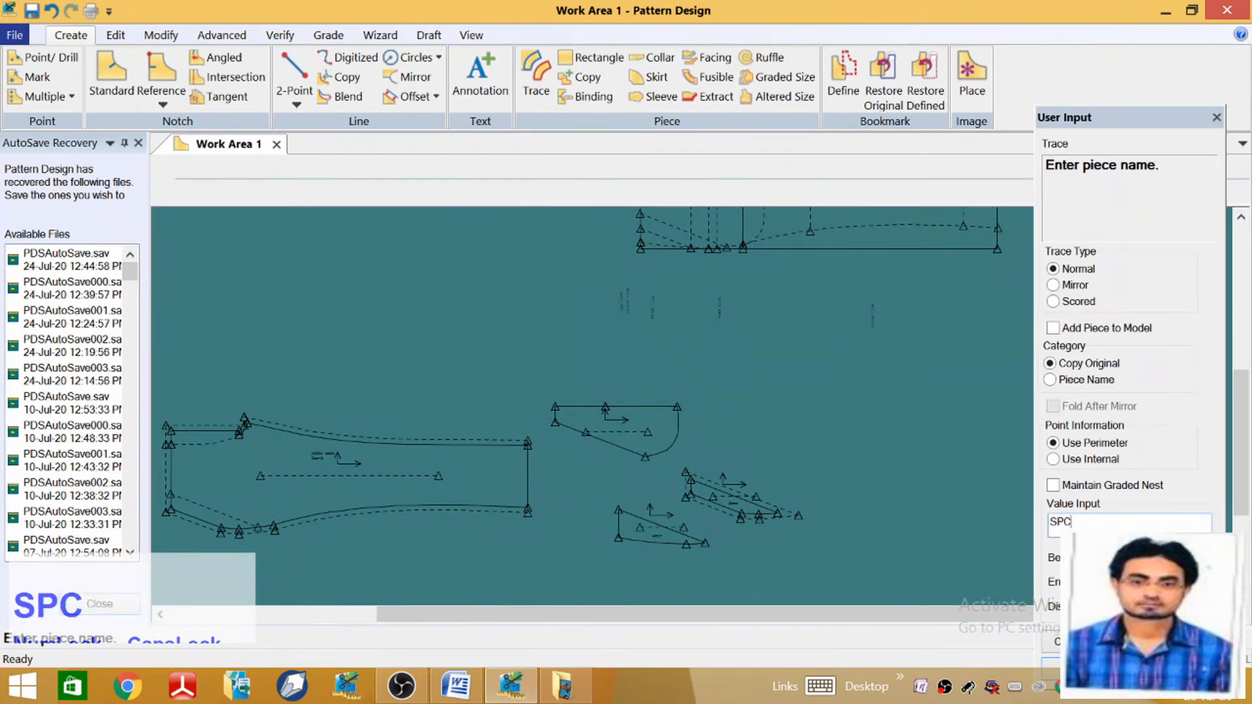
pyautogui.press('Return')
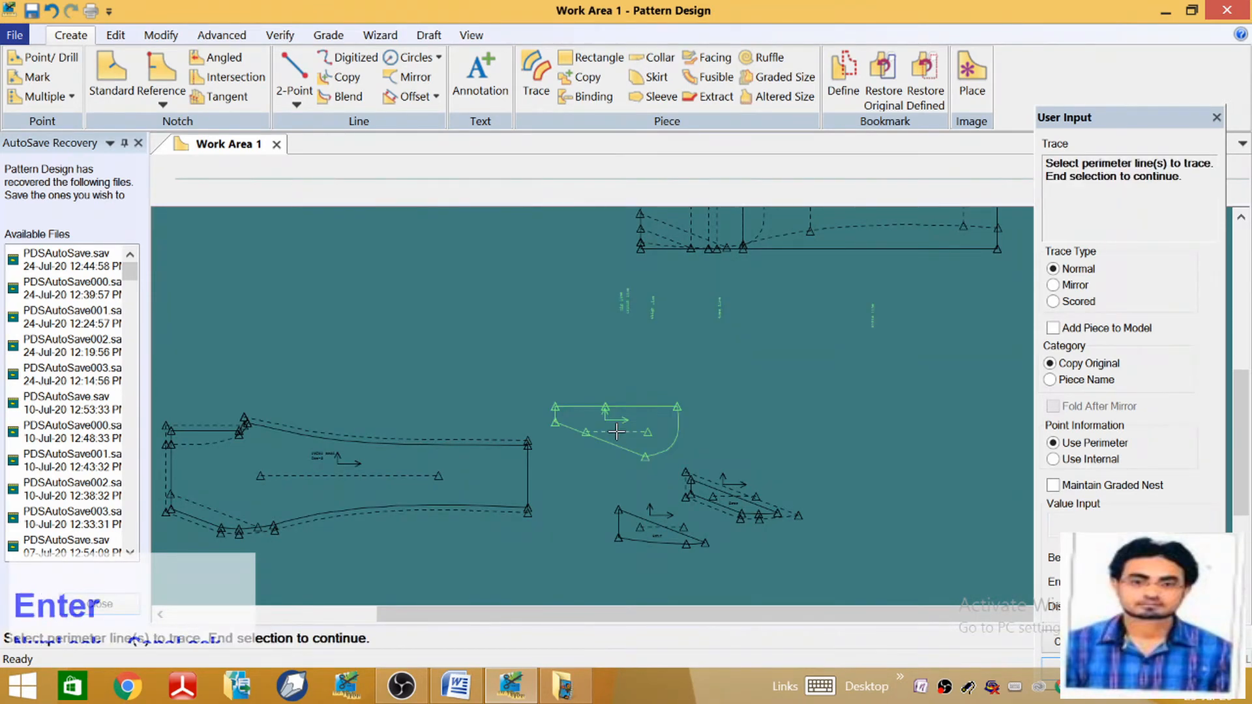
pyautogui.click(595, 334)
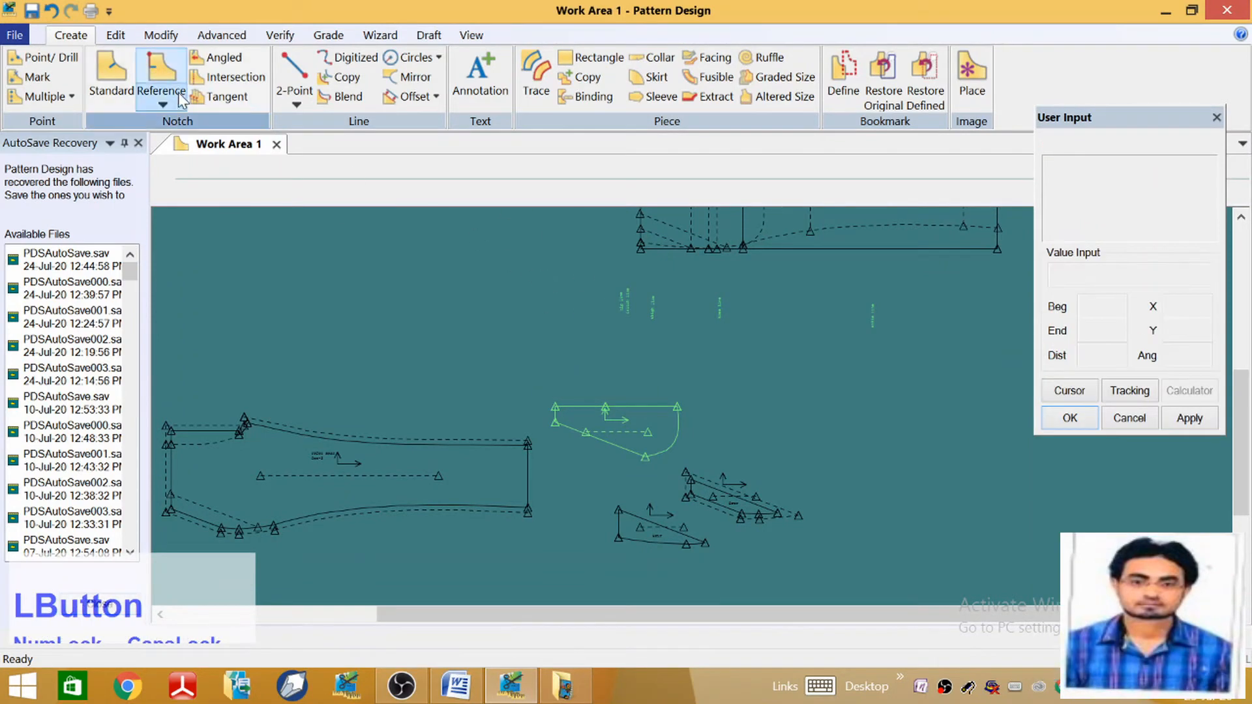
# Delete all the stray annotations that were copied with the SPC piece and end the command
pyautogui.click(161, 34)
pyautogui.click(25, 104)
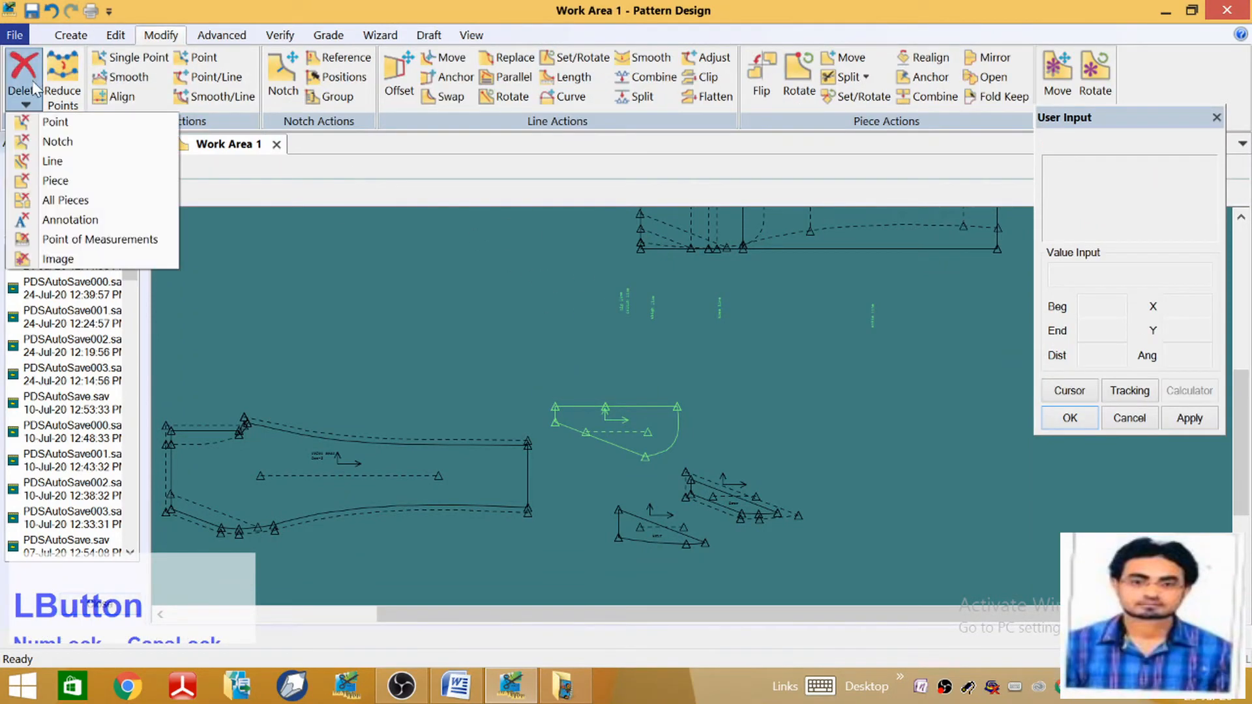
pyautogui.click(49, 215)
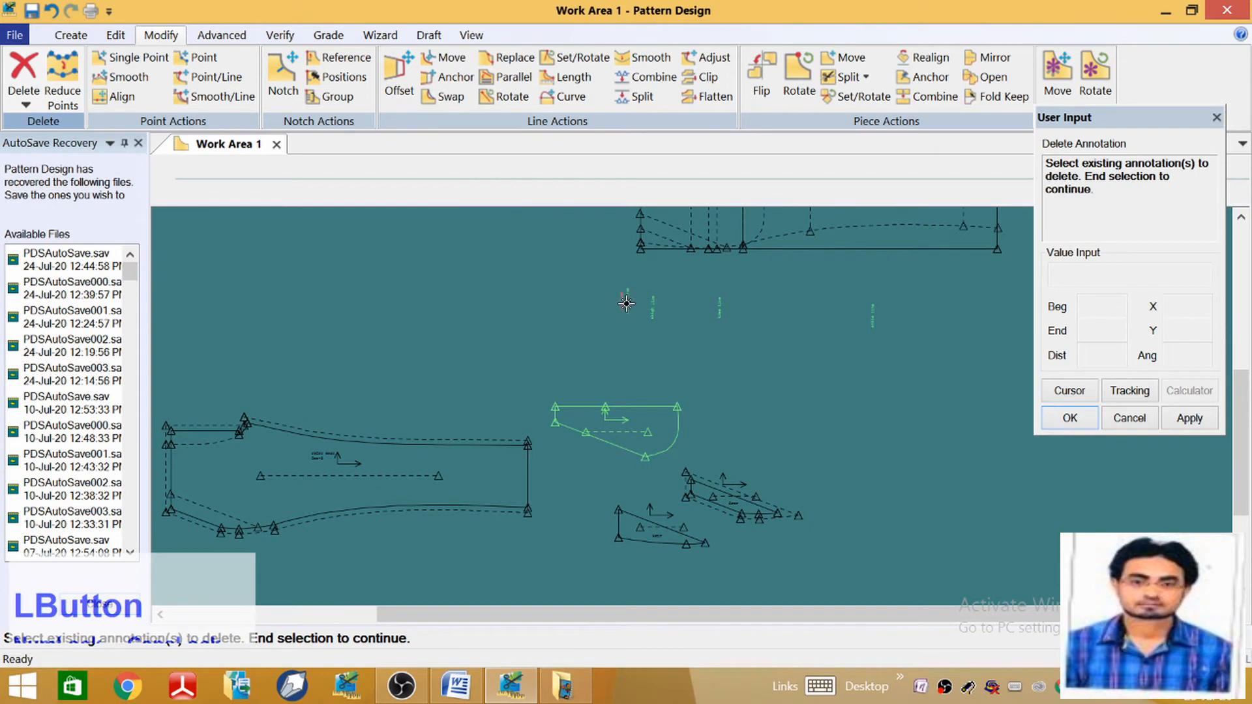
pyautogui.rightClick(756, 339)
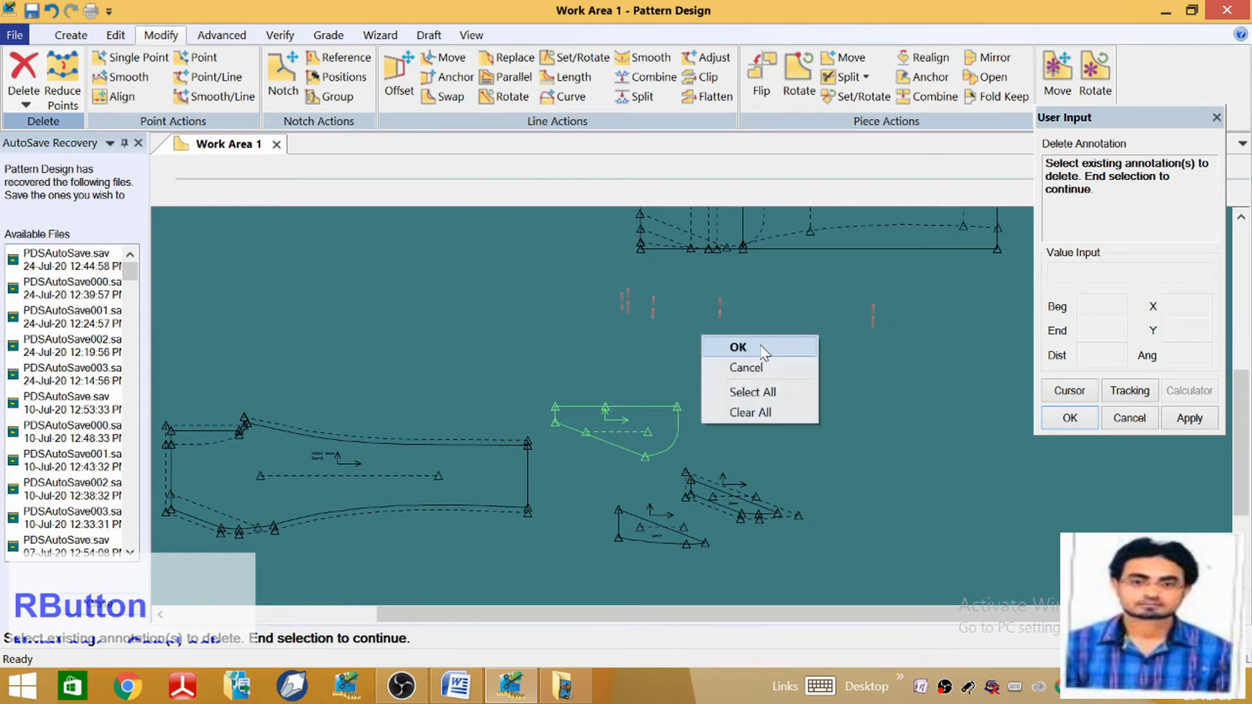
pyautogui.click(759, 346)
pyautogui.rightClick(644, 409)
pyautogui.click(646, 410)
# Apply an even seam allowance of 1.5 to the SPC piece's waist, slanted and curved edges, excluding the long straight edge
pyautogui.scroll(-5, 616, 471)
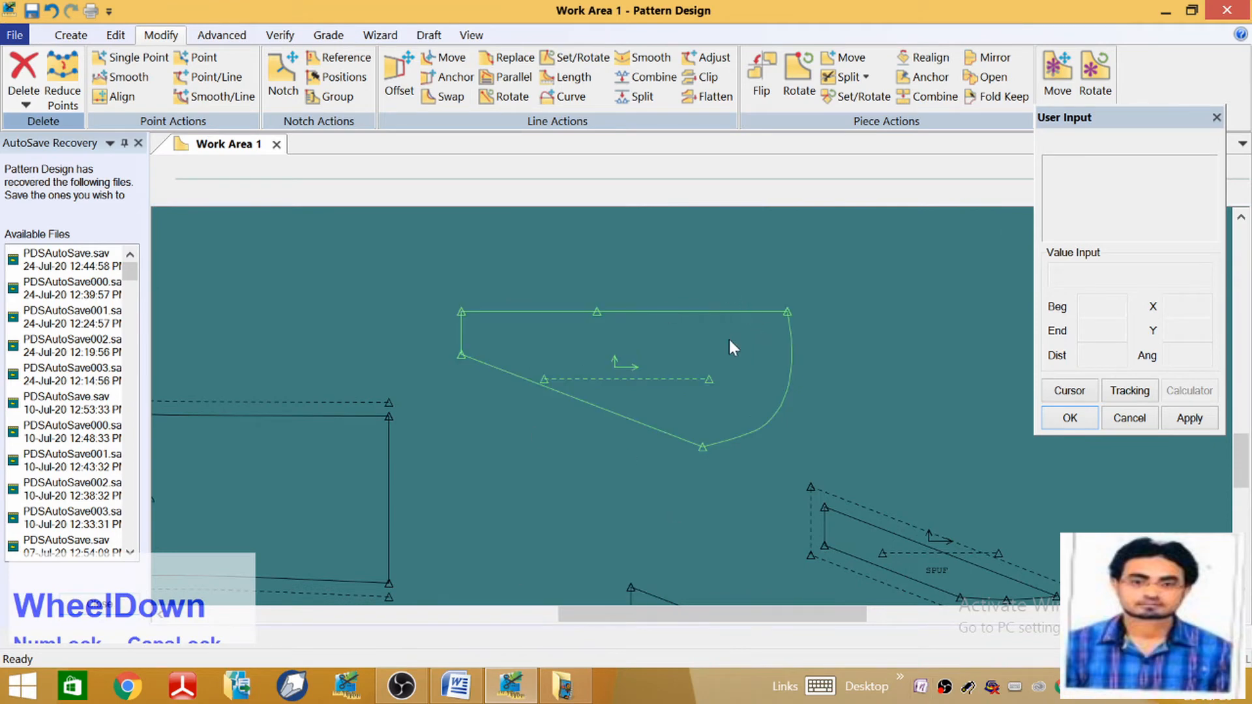
pyautogui.scroll(3, 733, 379)
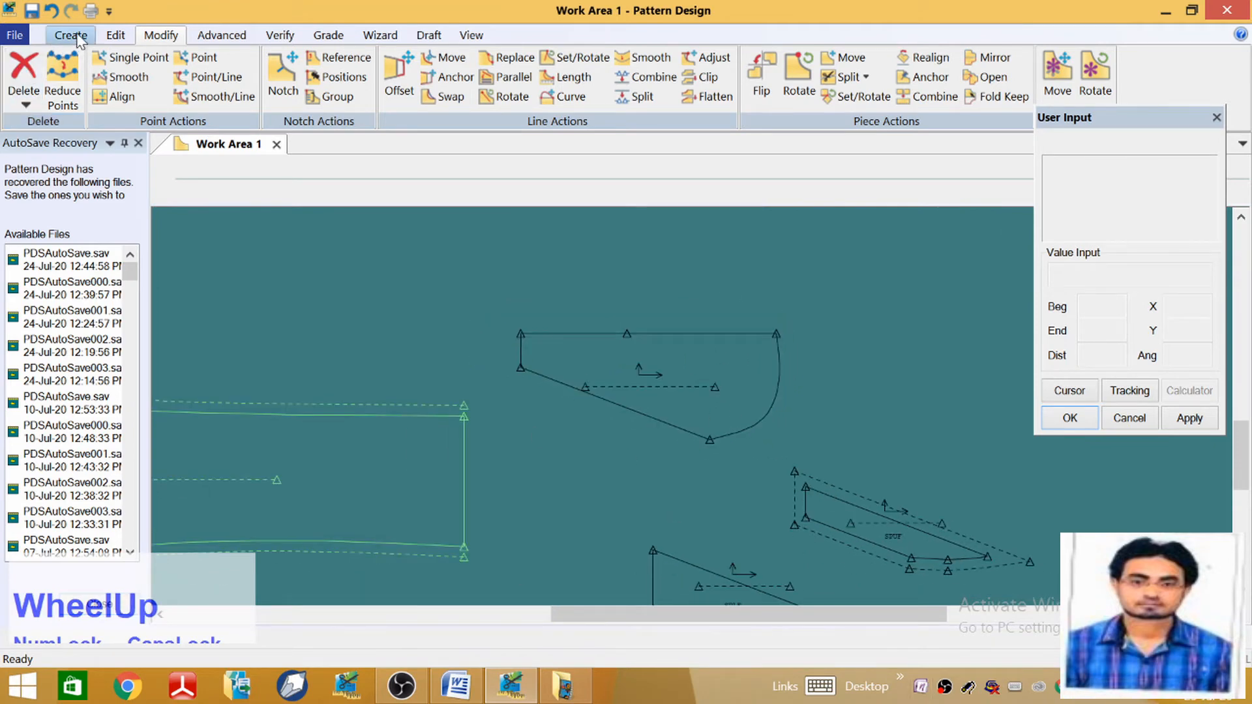
pyautogui.click(222, 36)
pyautogui.click(272, 75)
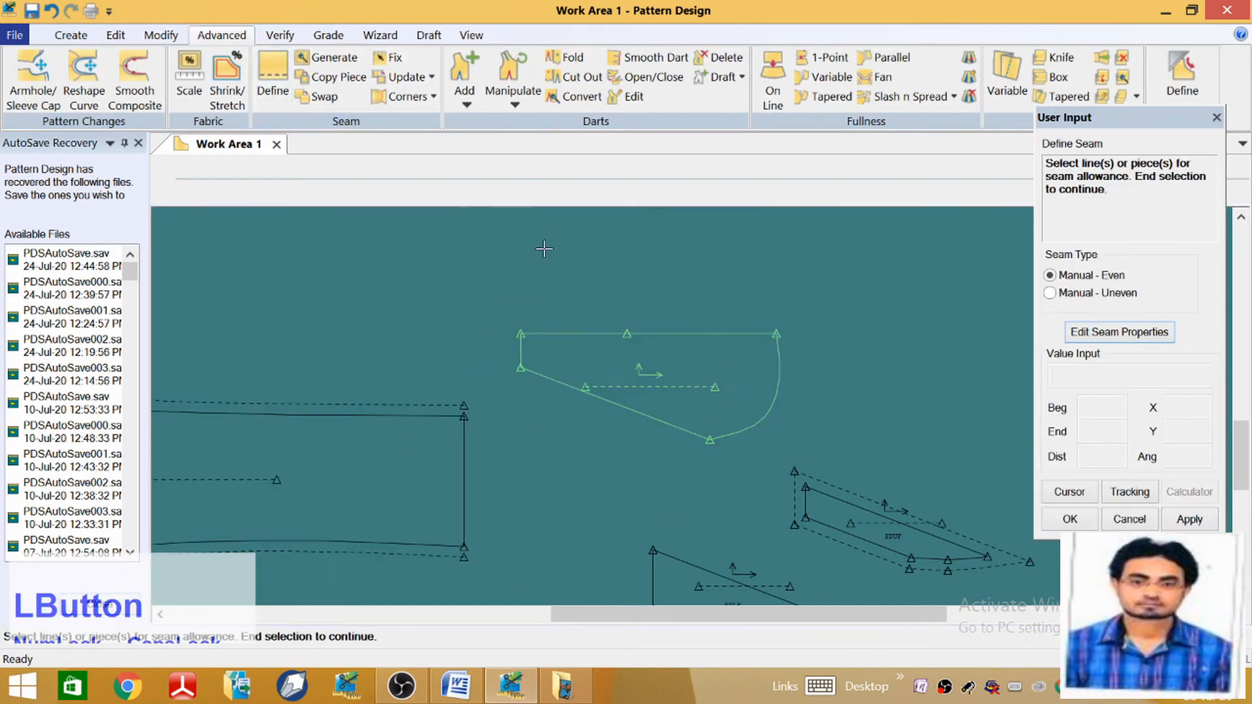
pyautogui.click(750, 427)
pyautogui.rightClick(567, 374)
pyautogui.click(578, 386)
pyautogui.write('1.5')
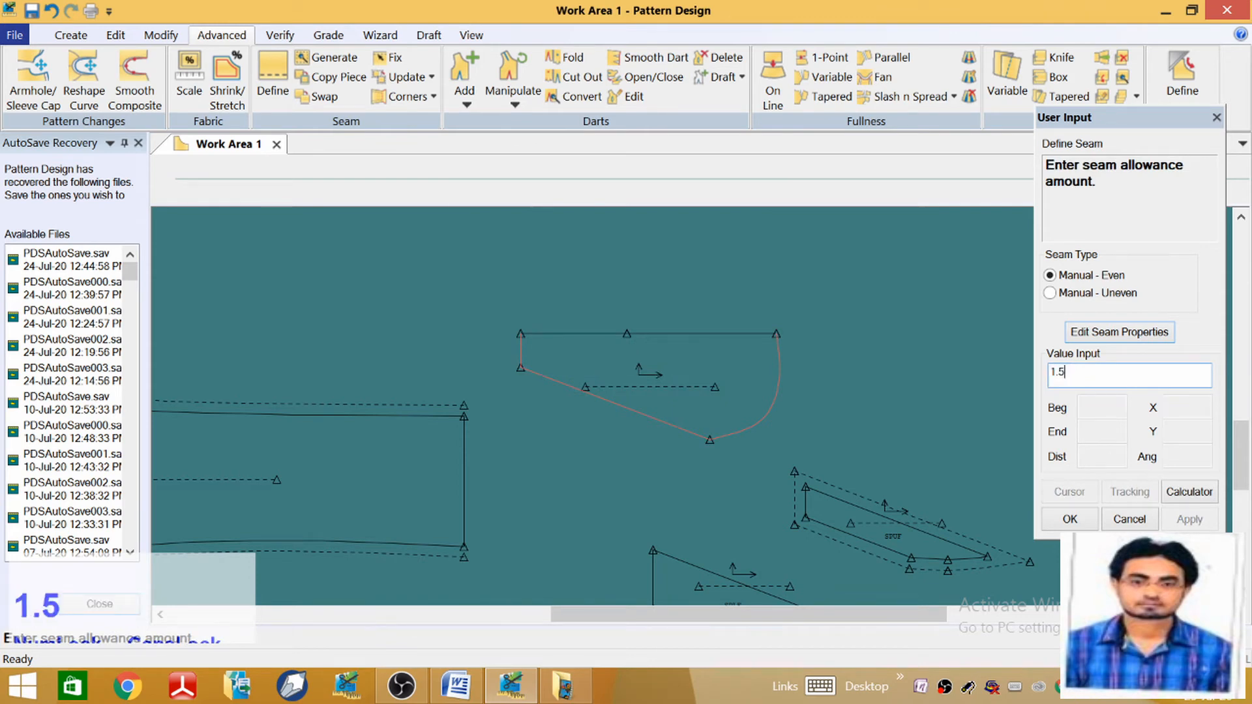
pyautogui.press('Return')
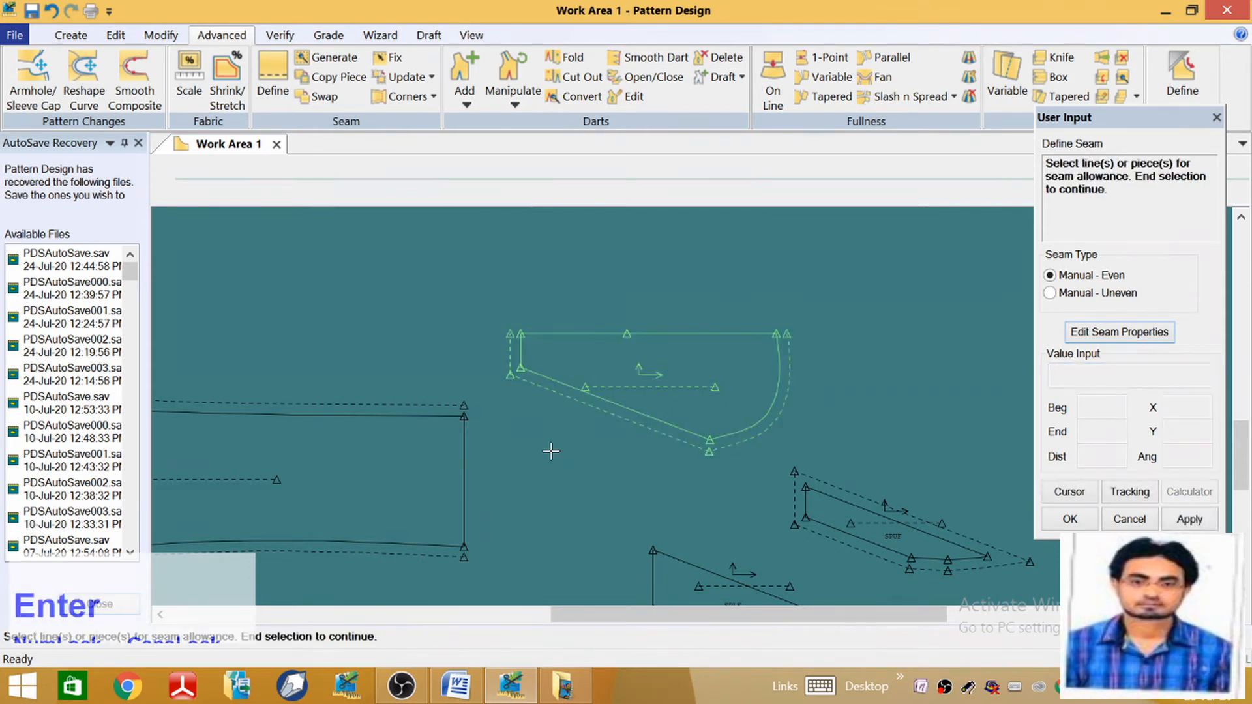
pyautogui.click(508, 467)
# Add the annotation "SPC" with character size 1 inside the pocket bag piece and end the command
pyautogui.scroll(2, 573, 349)
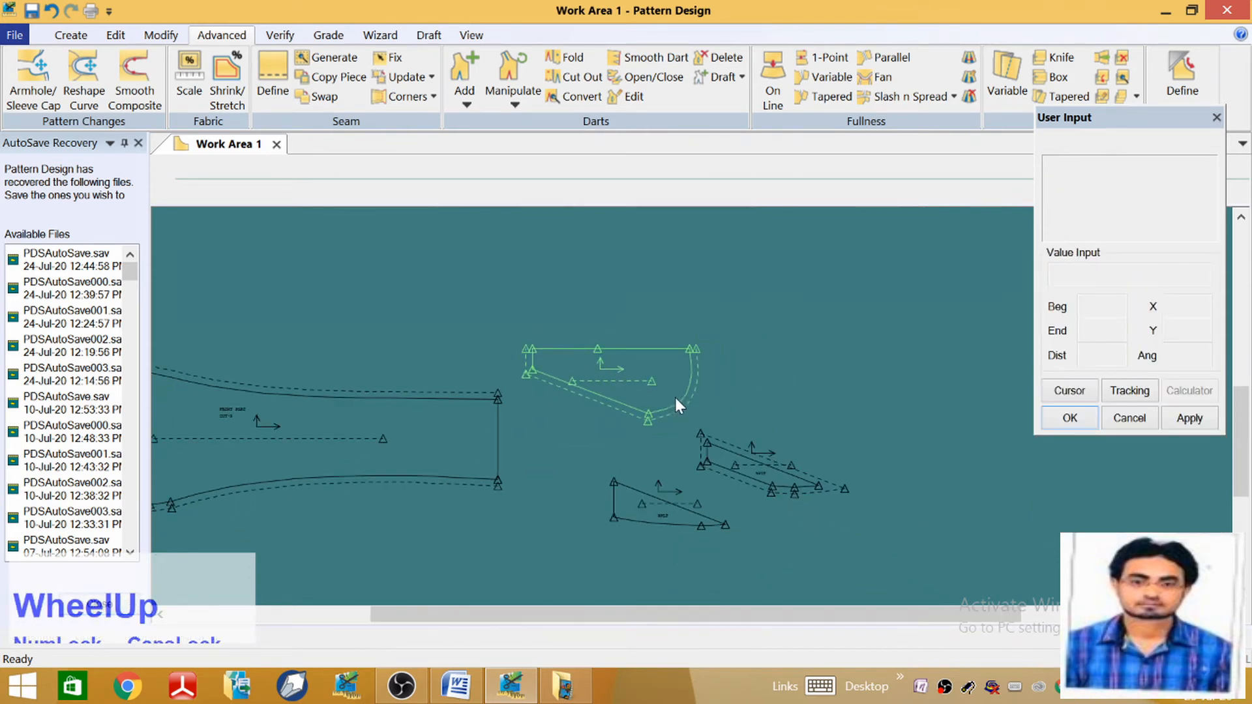
pyautogui.scroll(-1, 574, 365)
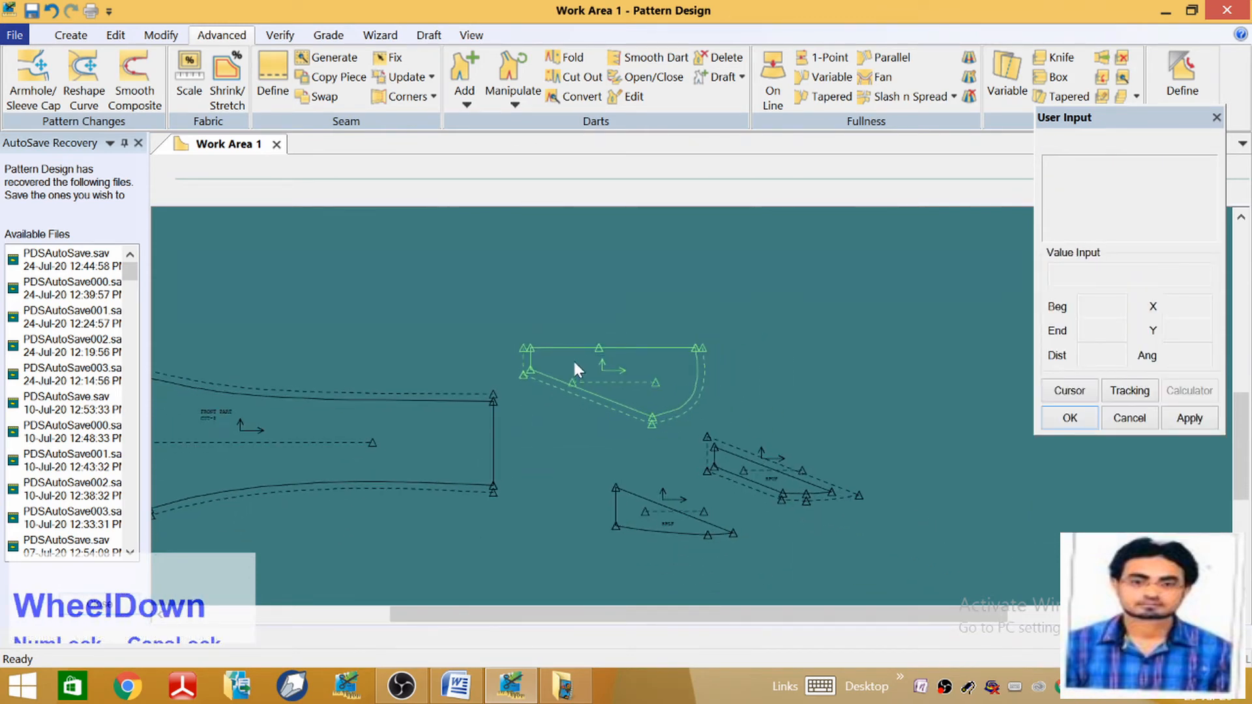
pyautogui.click(70, 35)
pyautogui.click(480, 75)
pyautogui.click(645, 365)
pyautogui.rightClick(626, 358)
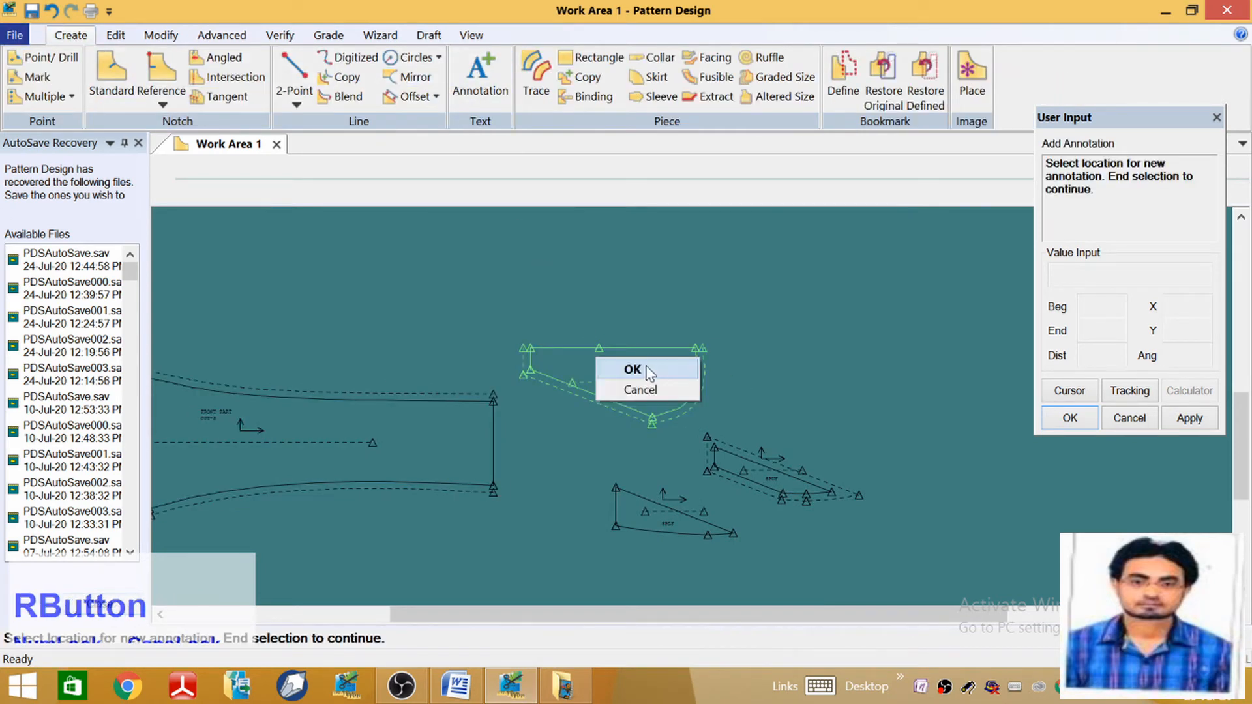
pyautogui.click(636, 368)
pyautogui.write('SPC')
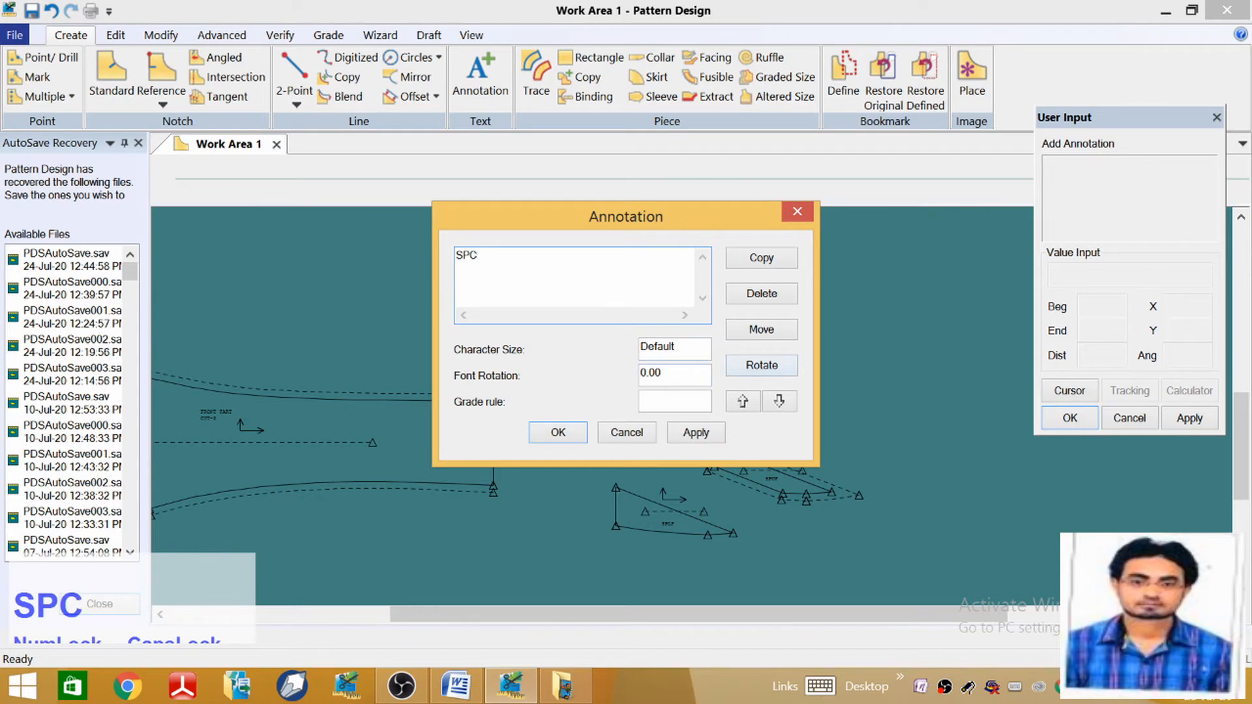
pyautogui.click(674, 347)
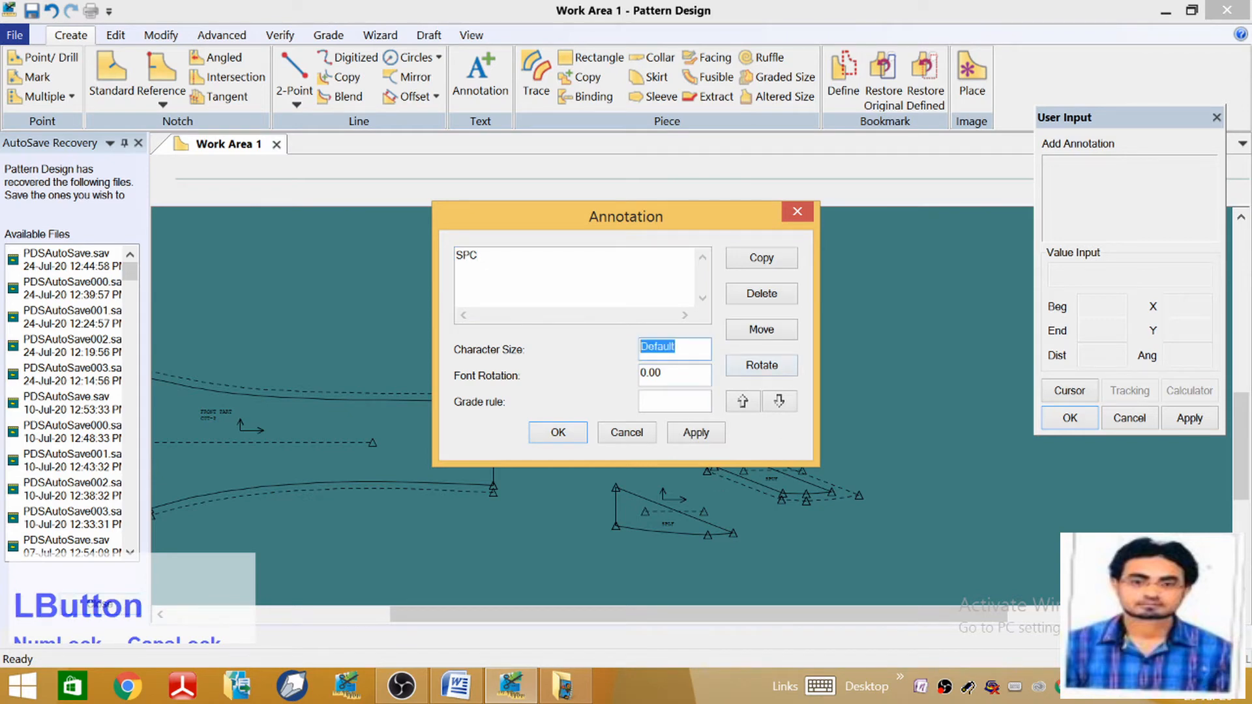
pyautogui.write('1')
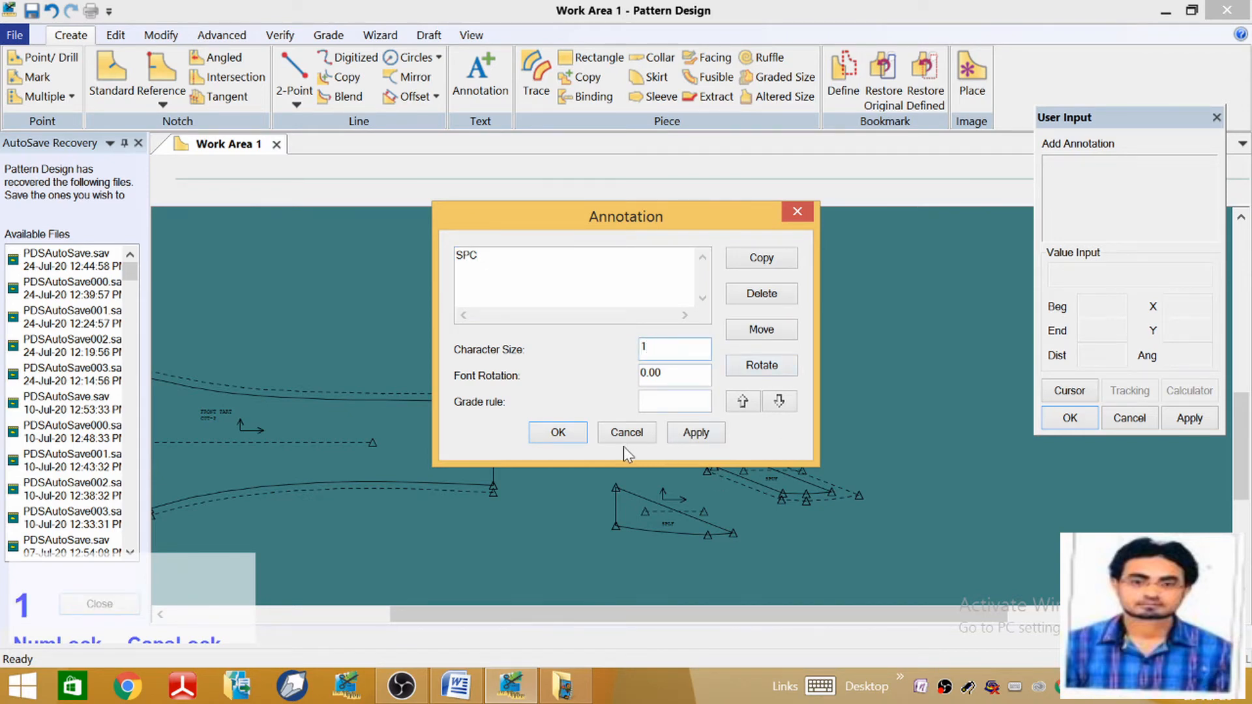
pyautogui.click(558, 433)
pyautogui.rightClick(651, 394)
pyautogui.click(644, 392)
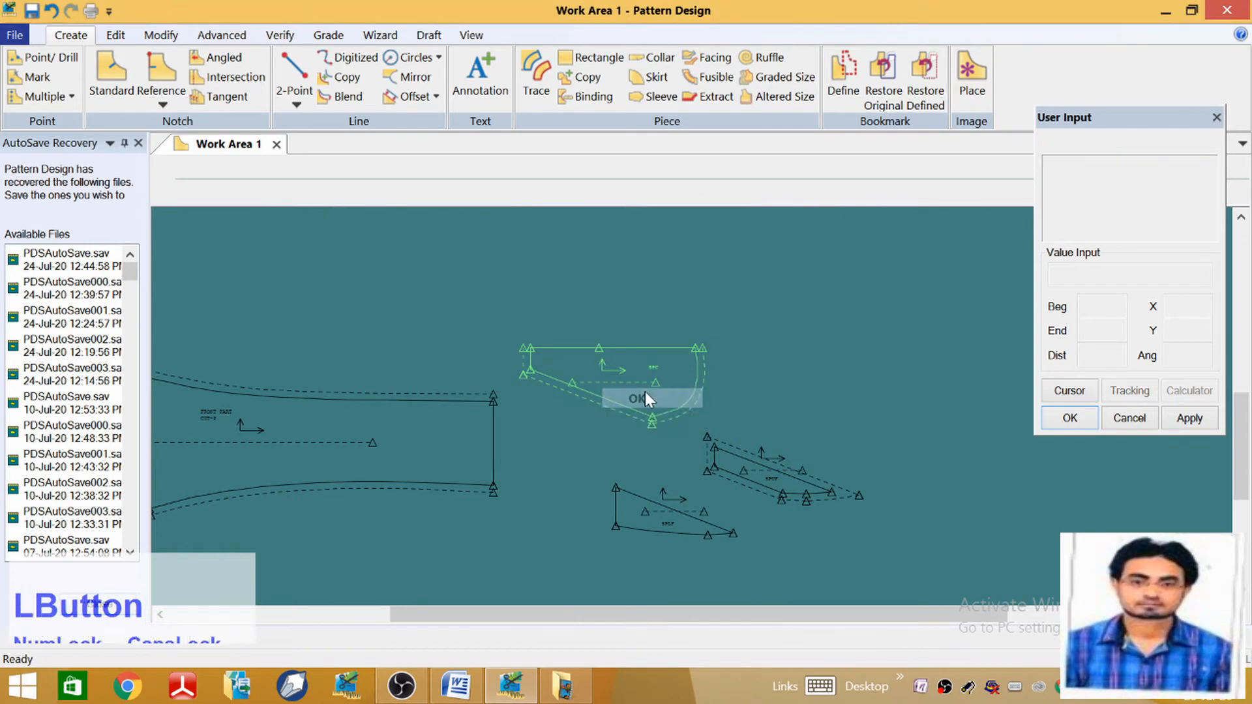
# Move the SPC, SPLF and SPUF pieces together beneath the traced trouser front piece
pyautogui.scroll(3, 623, 358)
pyautogui.moveTo(624, 366); pyautogui.dragTo(388, 460)
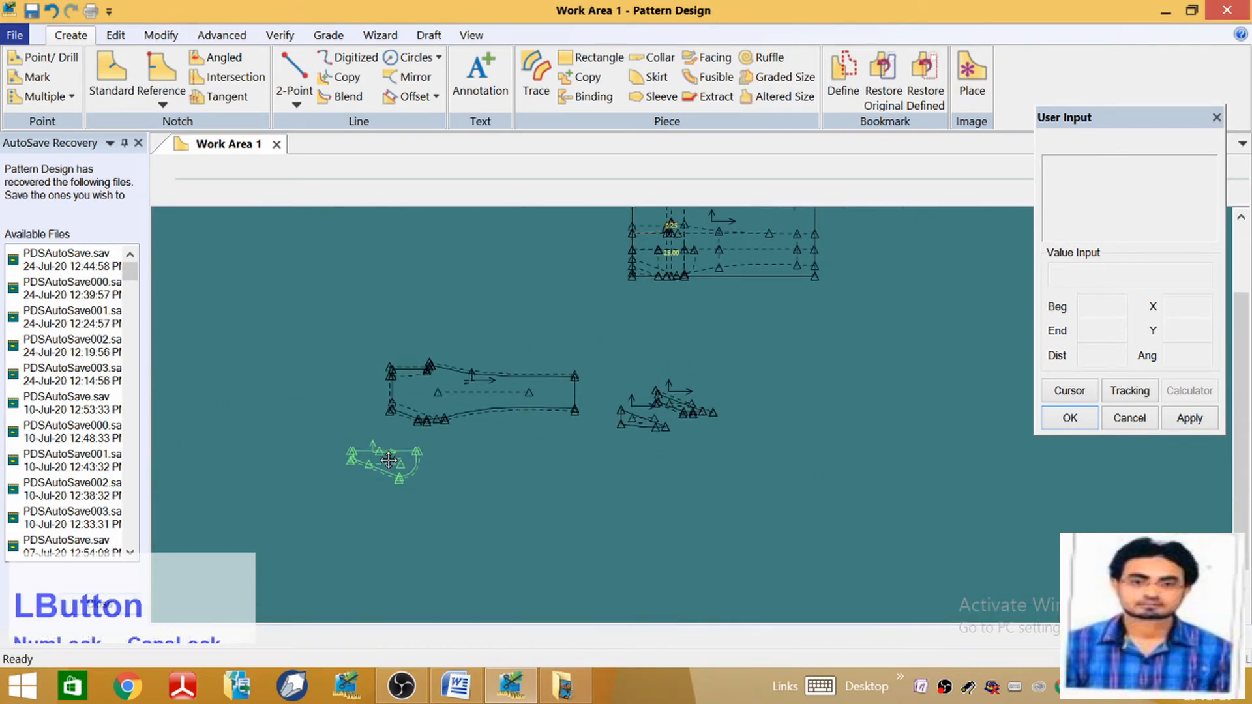
pyautogui.moveTo(604, 436); pyautogui.dragTo(435, 482)
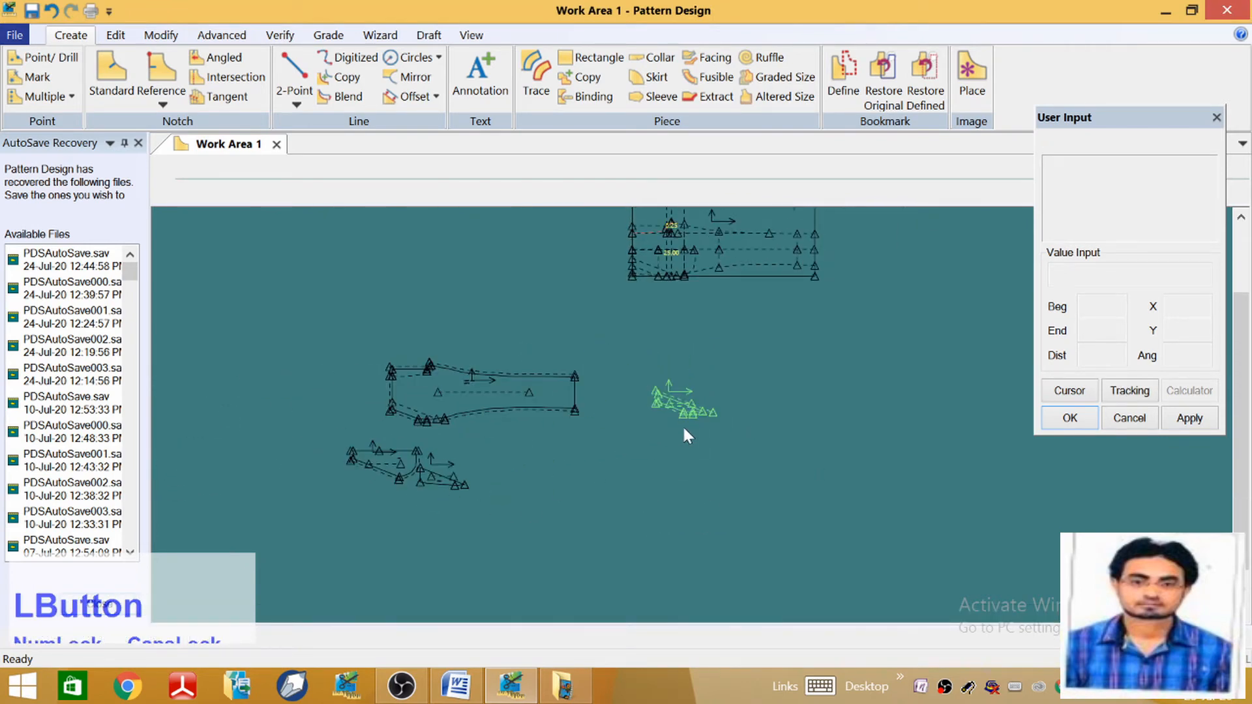
pyautogui.moveTo(652, 422); pyautogui.dragTo(476, 459)
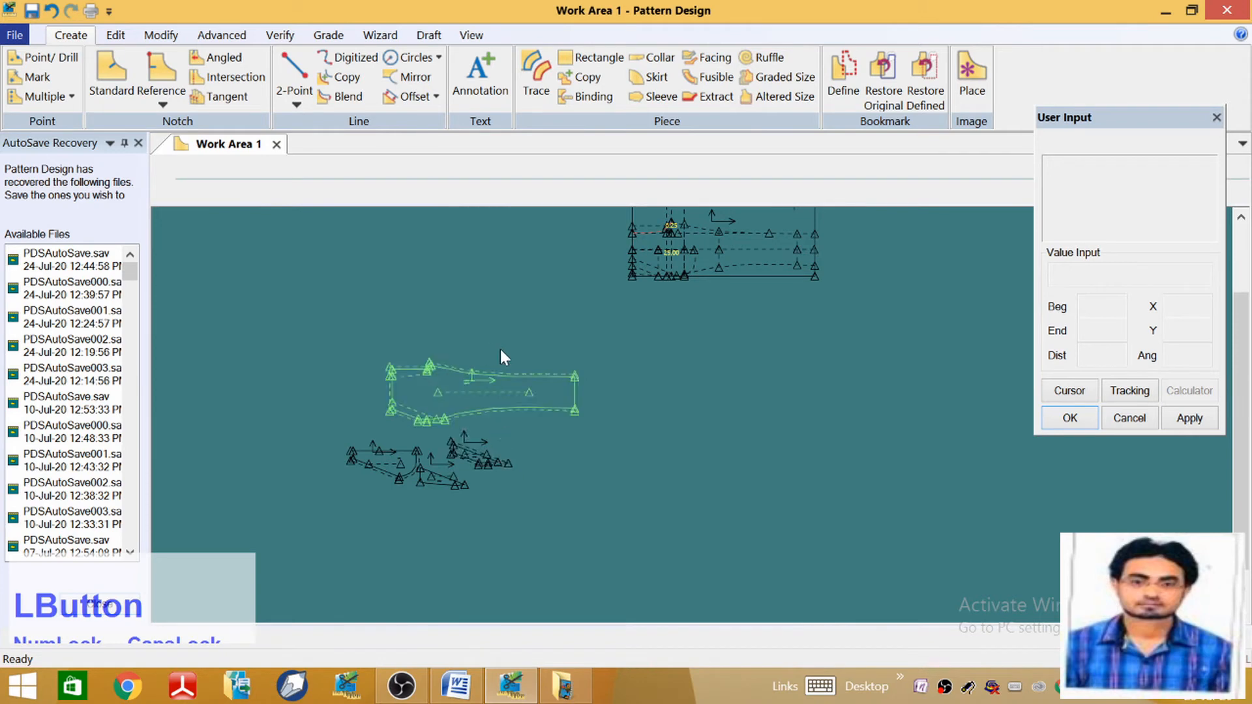
# Split the draft's vertical waist line where the long horizontal crease line crosses it and end the command
pyautogui.scroll(1, 659, 233)
pyautogui.scroll(-2, 655, 245)
pyautogui.scroll(-4, 634, 263)
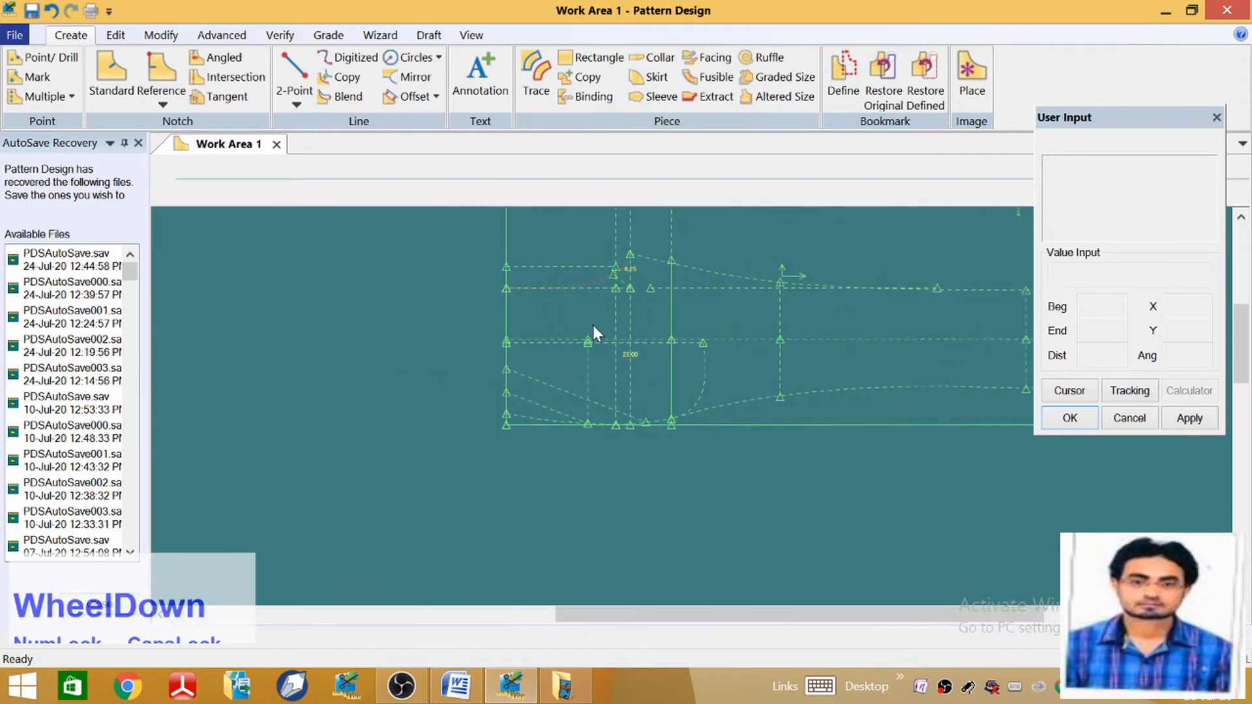
pyautogui.scroll(2, 463, 399)
pyautogui.scroll(-3, 456, 403)
pyautogui.scroll(3, 421, 410)
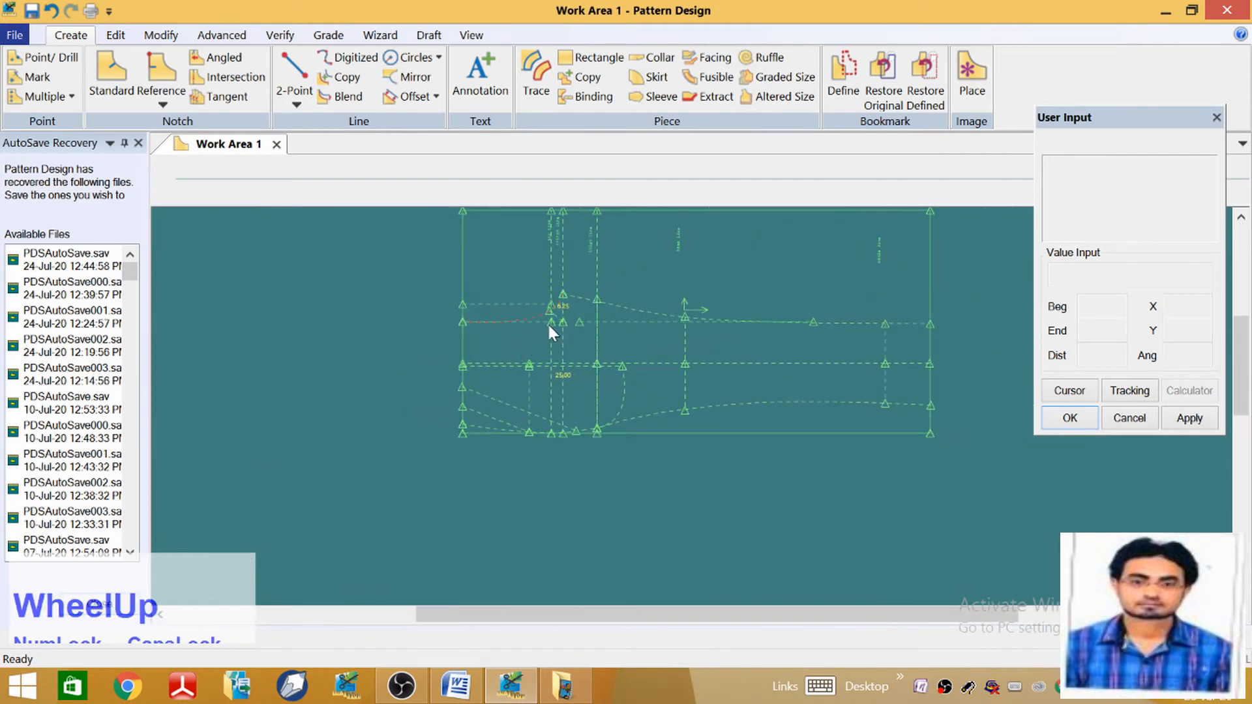
pyautogui.scroll(-3, 544, 342)
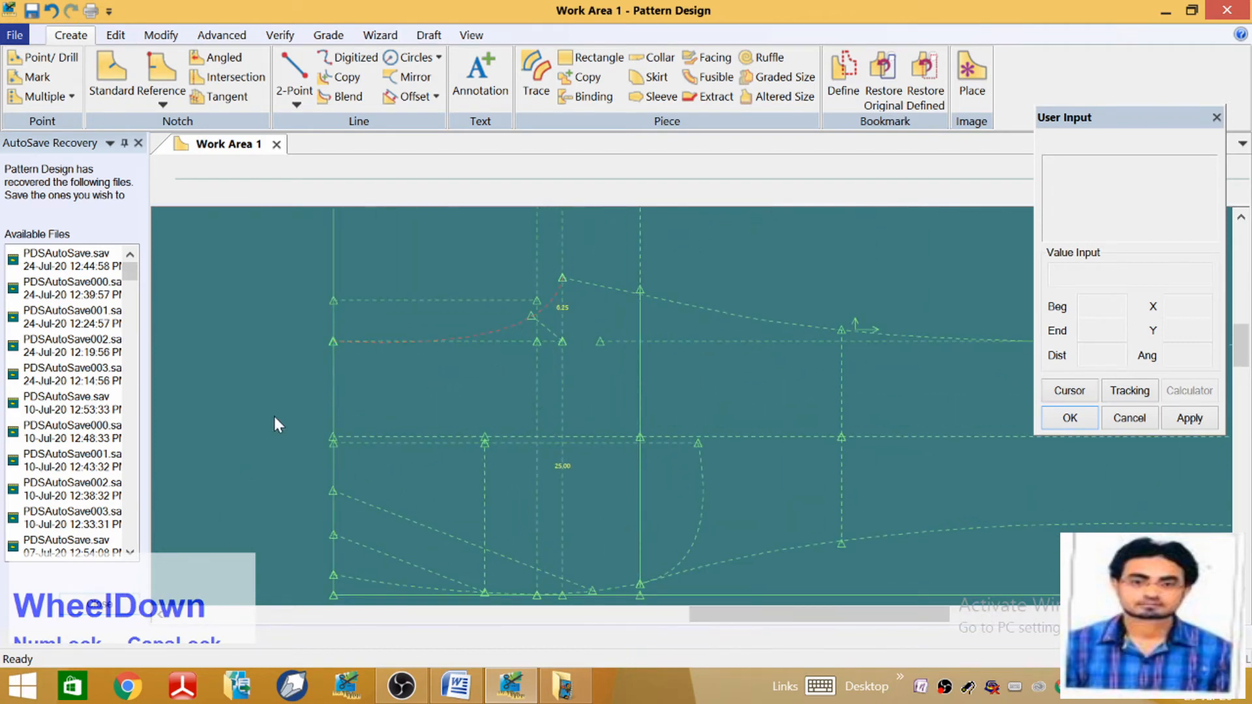
pyautogui.scroll(-3, 287, 502)
pyautogui.scroll(1, 400, 459)
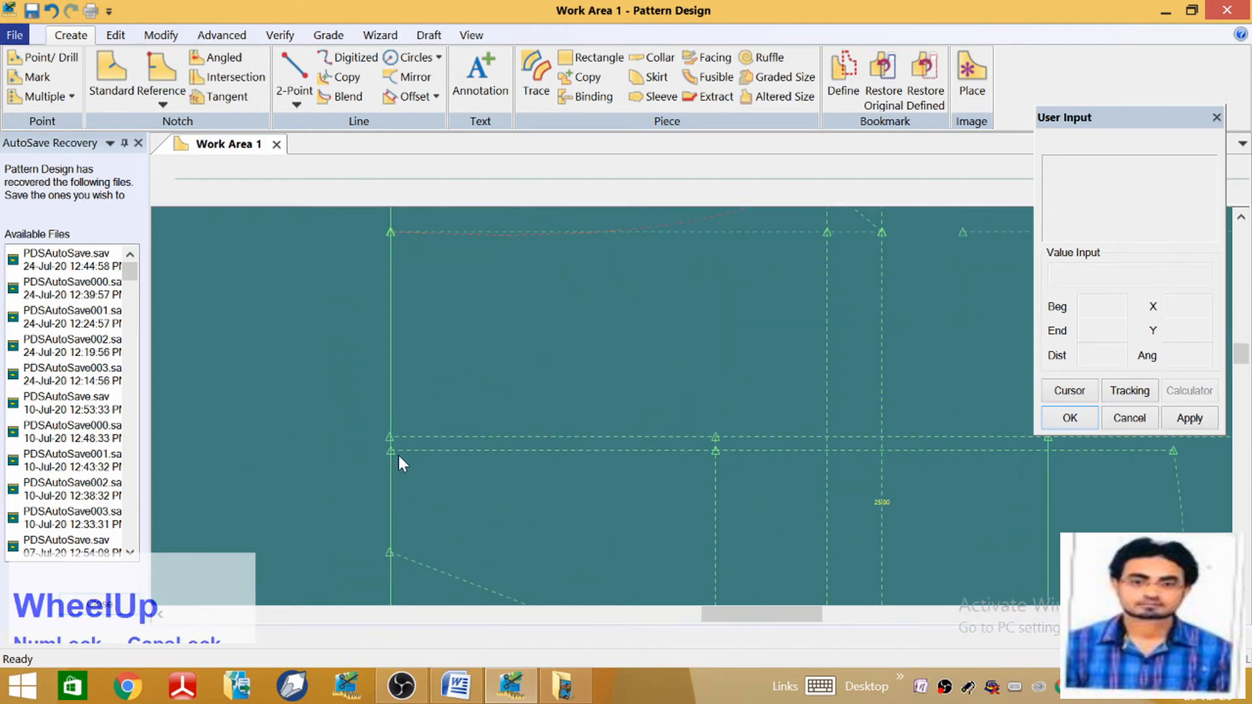
pyautogui.scroll(-4, 394, 447)
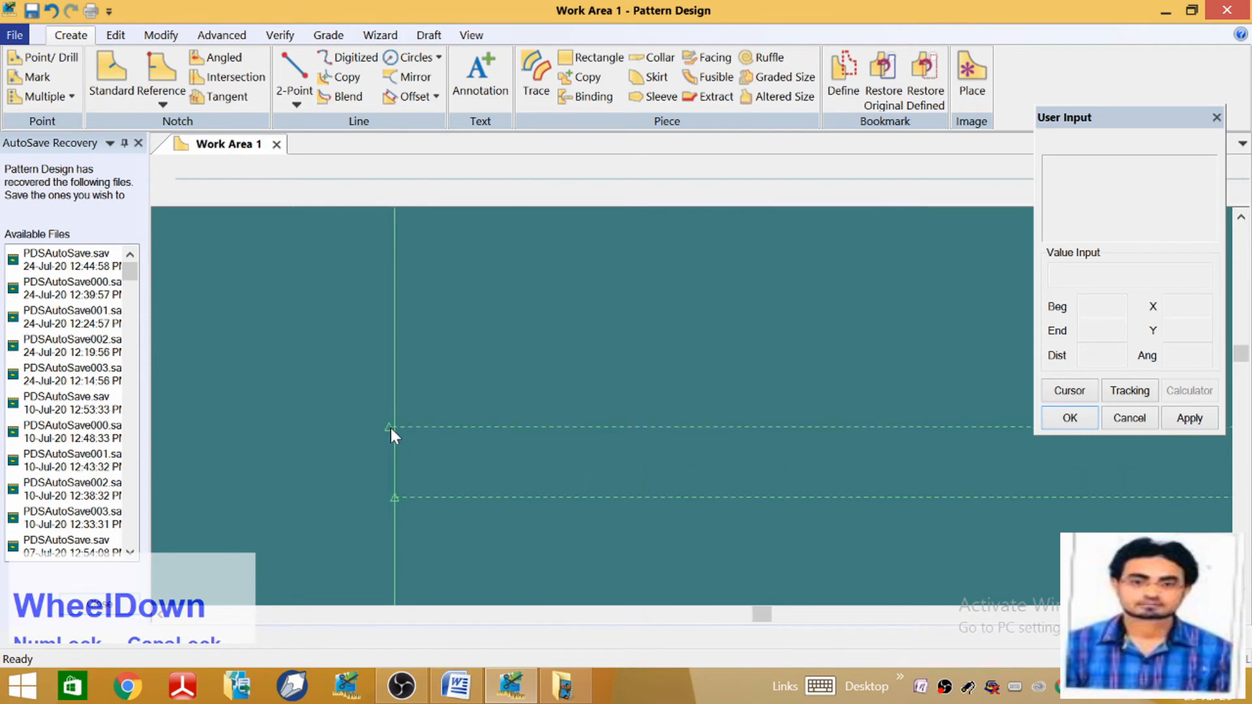
pyautogui.scroll(-4, 390, 428)
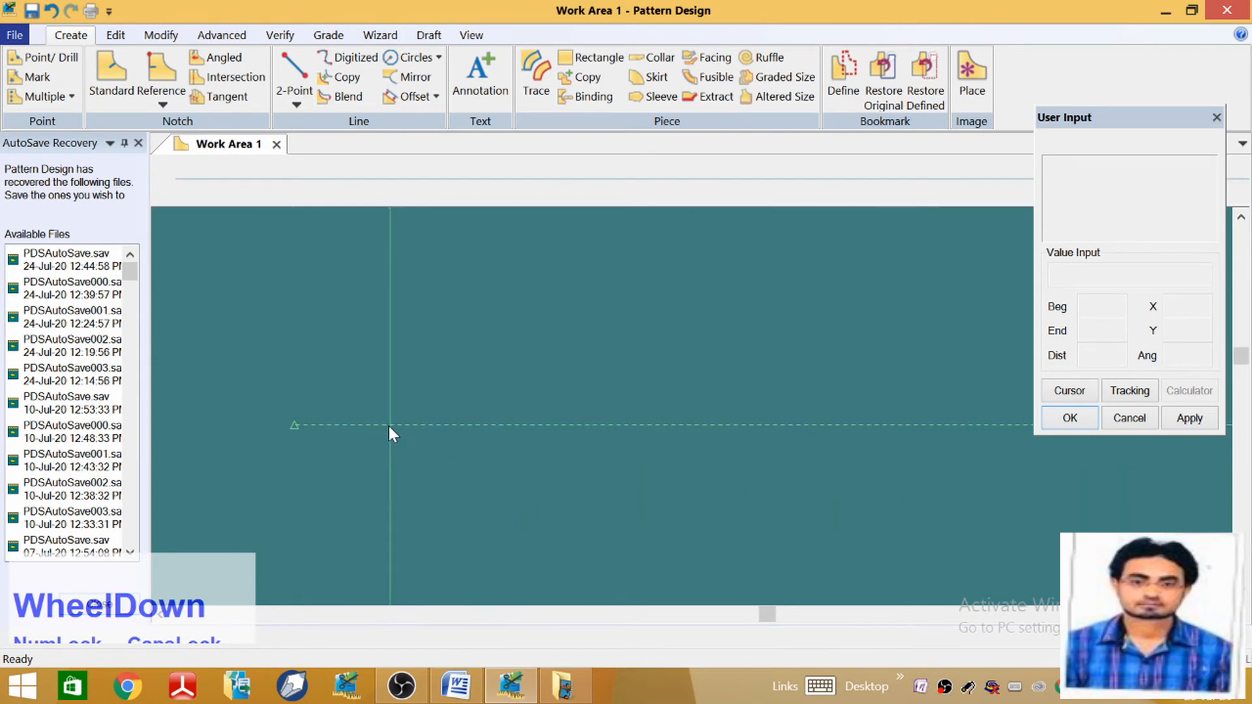
pyautogui.click(160, 35)
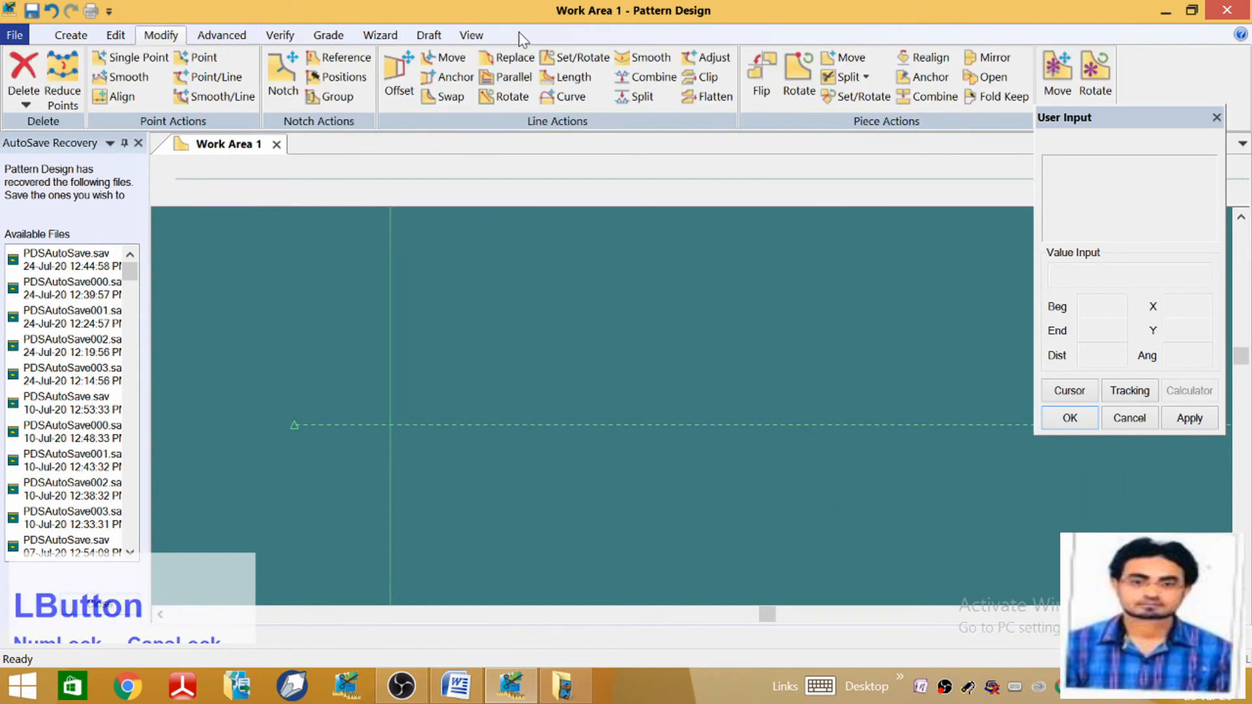
pyautogui.click(641, 97)
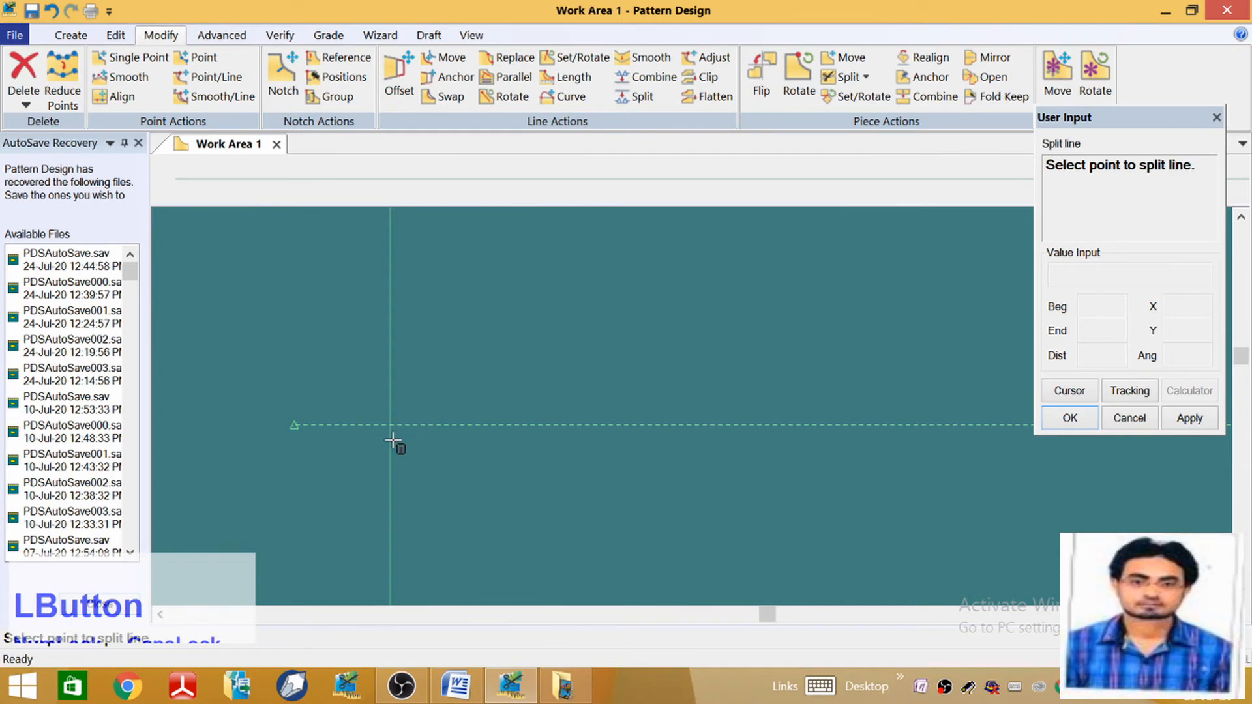
pyautogui.click(392, 425)
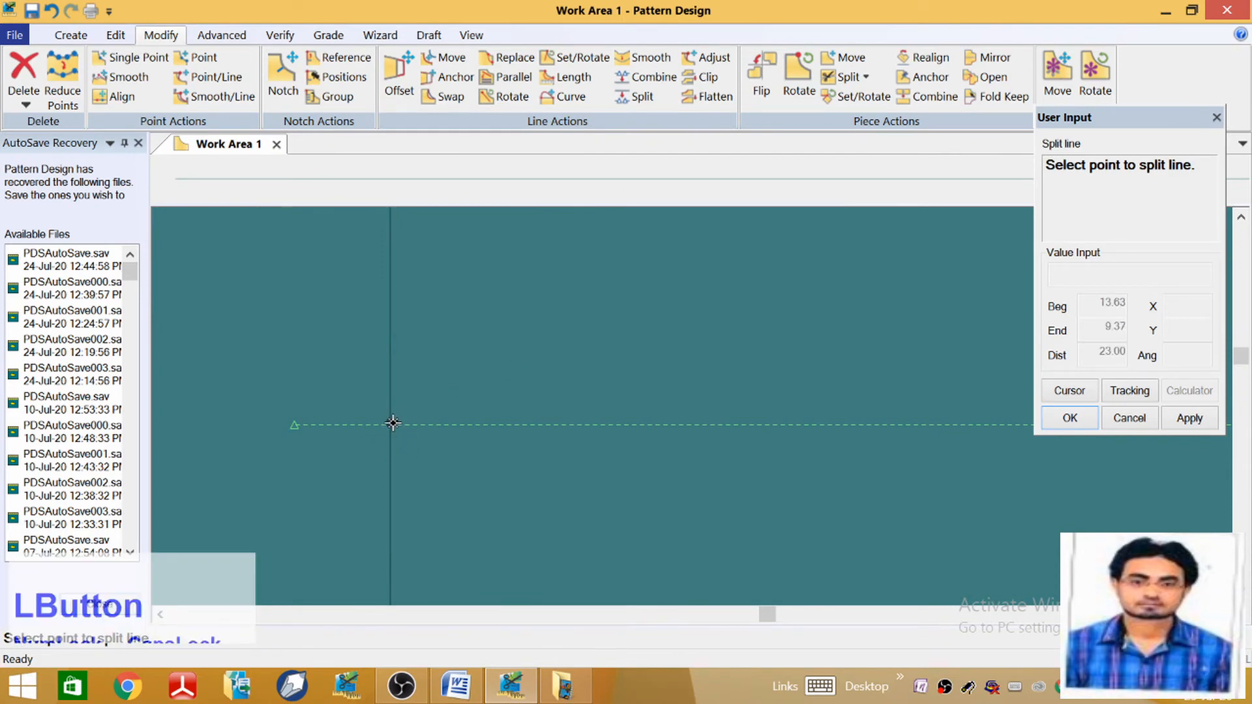
pyautogui.scroll(4, 390, 425)
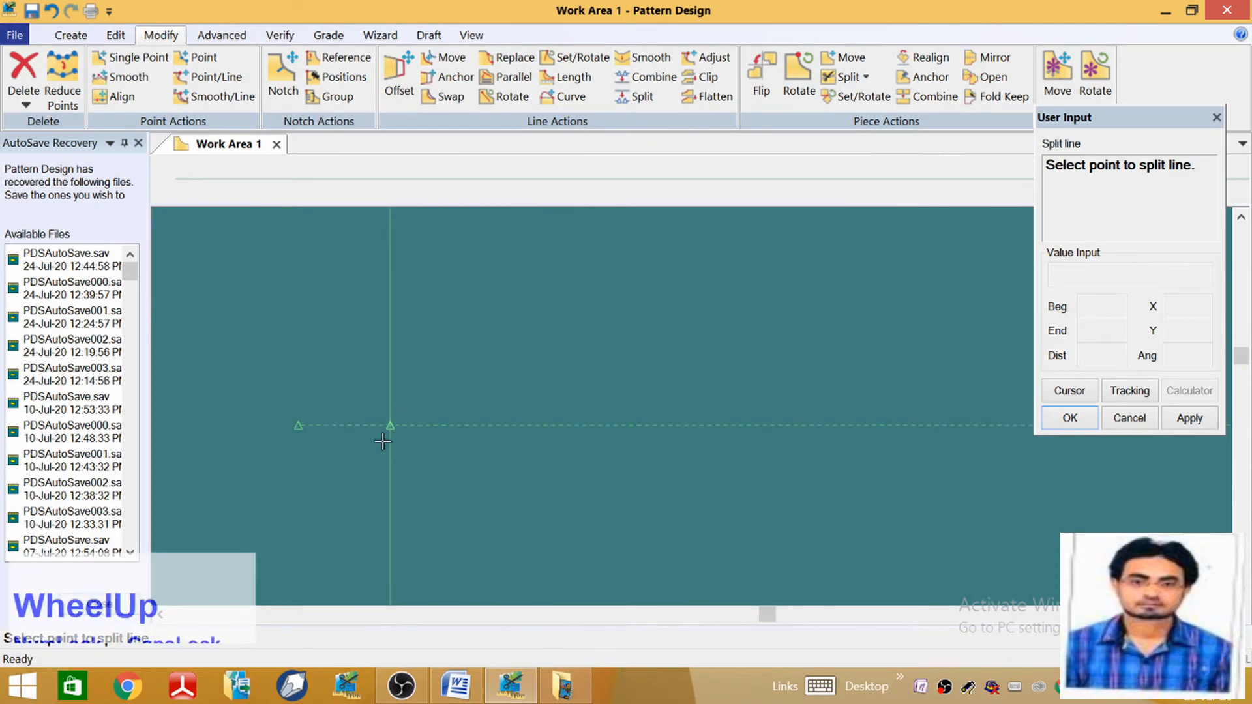
pyautogui.scroll(4, 385, 450)
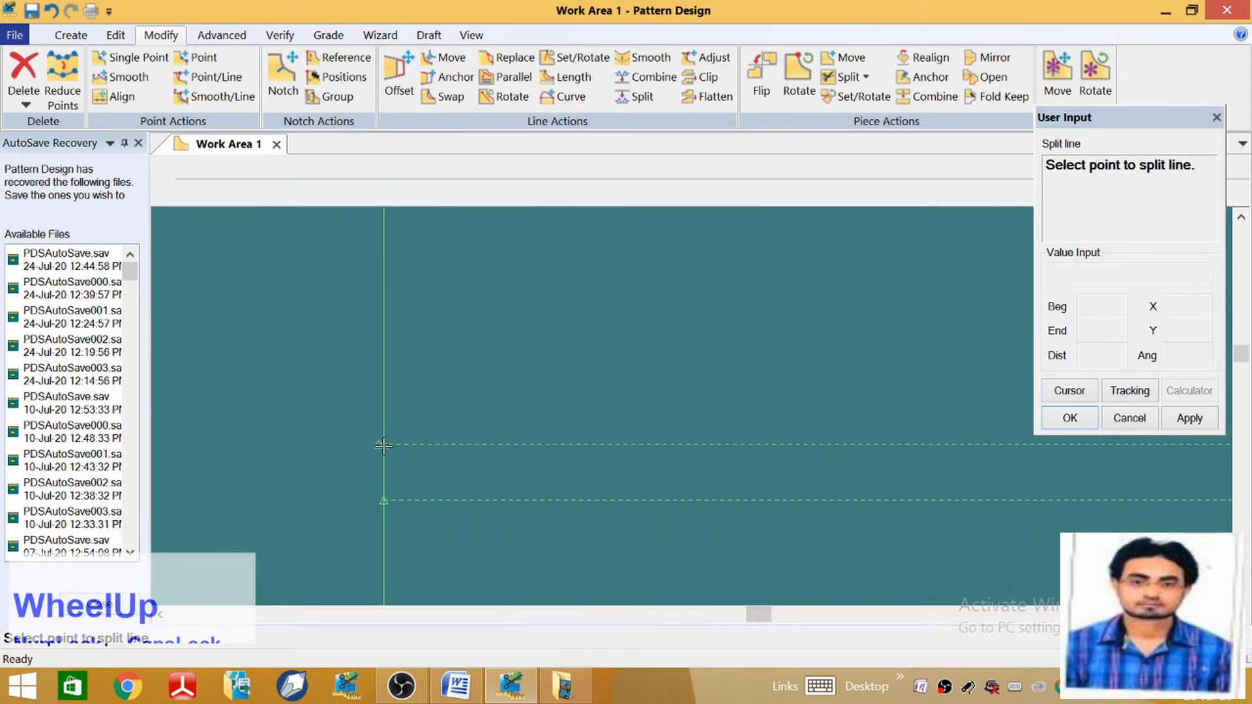
pyautogui.rightClick(389, 412)
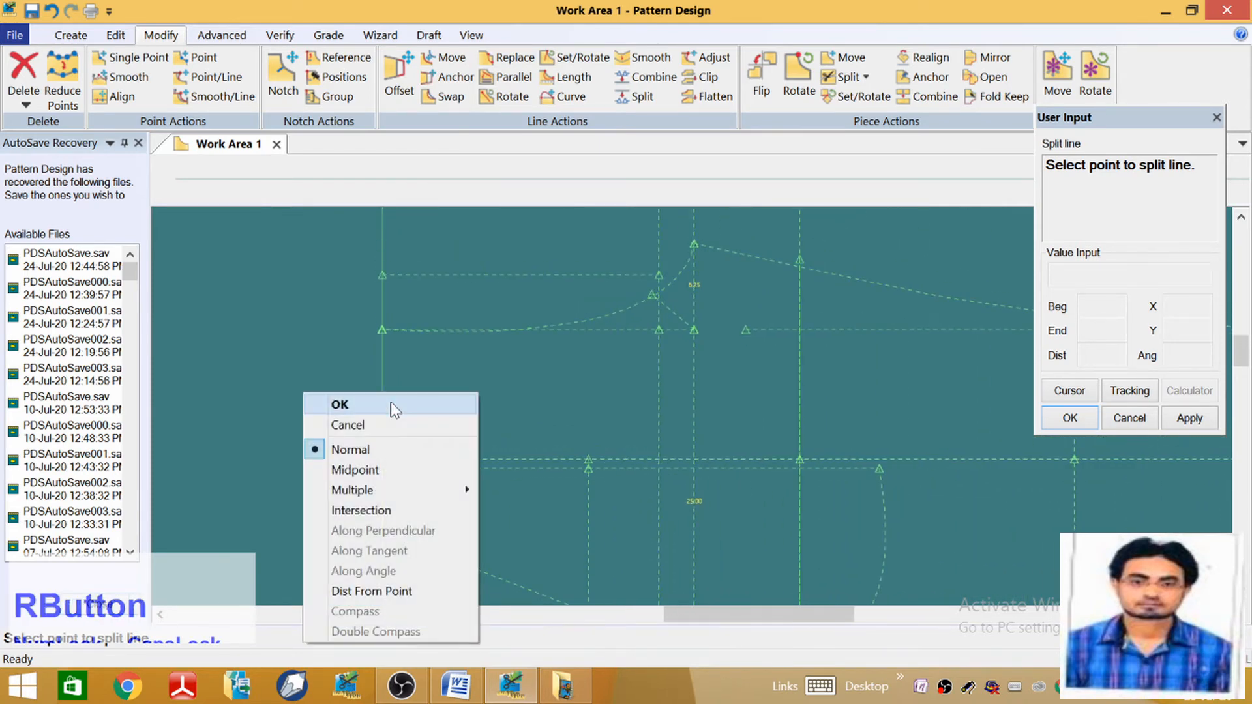
pyautogui.click(390, 401)
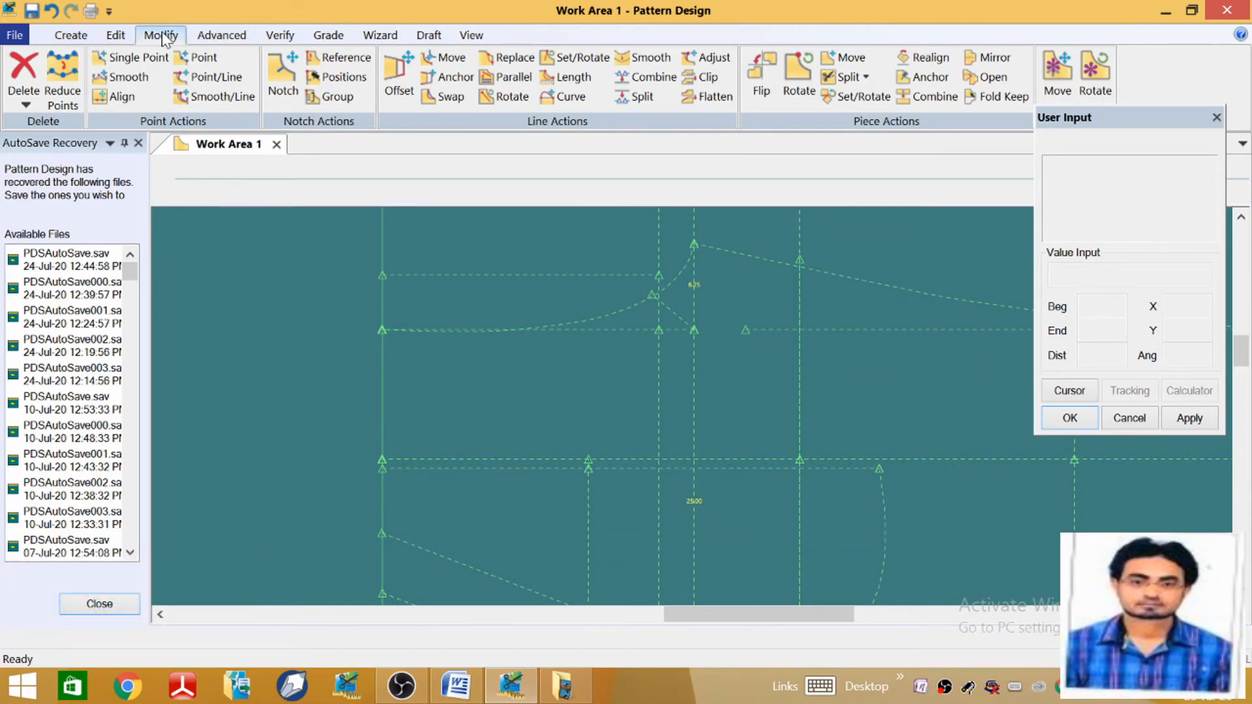
# Split the waist line segment between the crease line and the centre front line at 50% and end the command
pyautogui.click(632, 97)
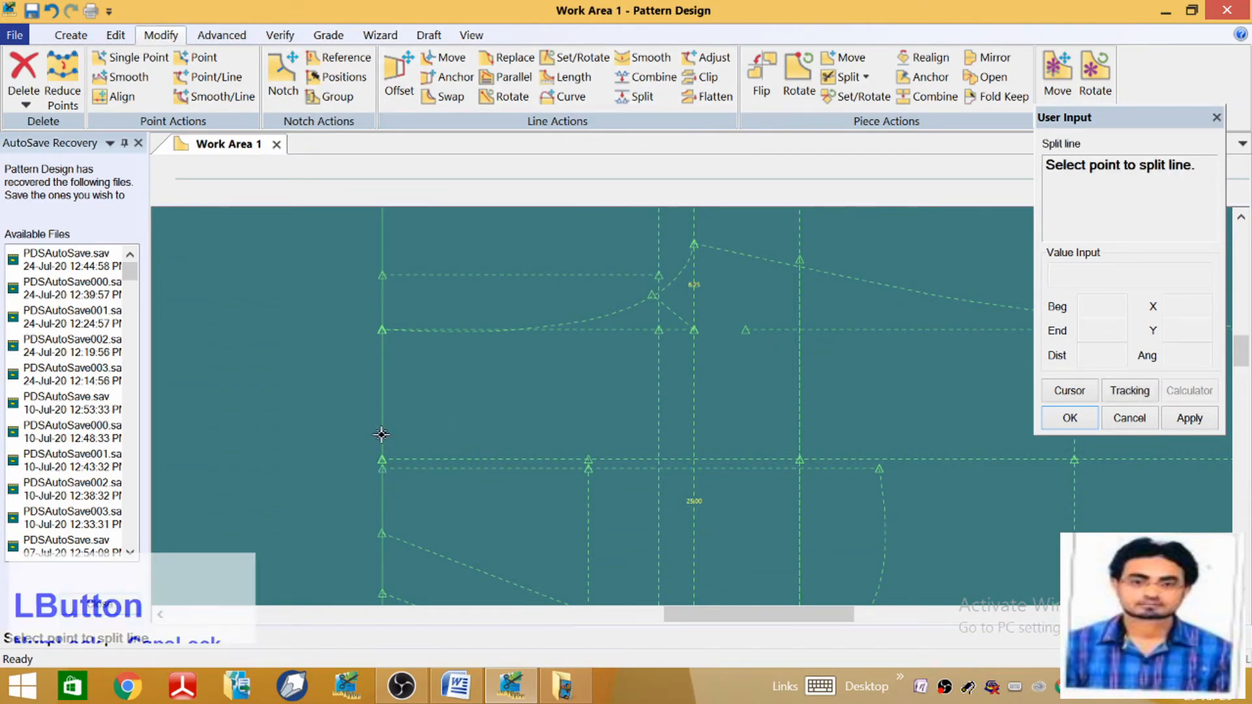
pyautogui.rightClick(384, 461)
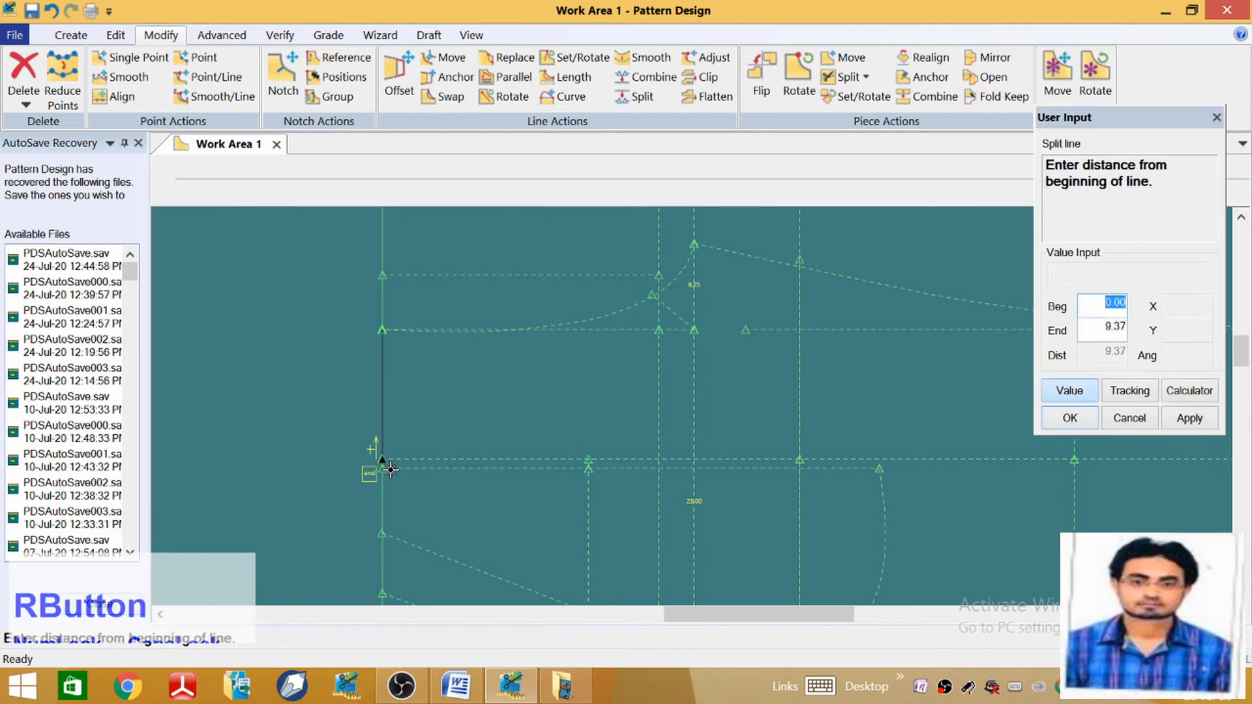
pyautogui.write('50')
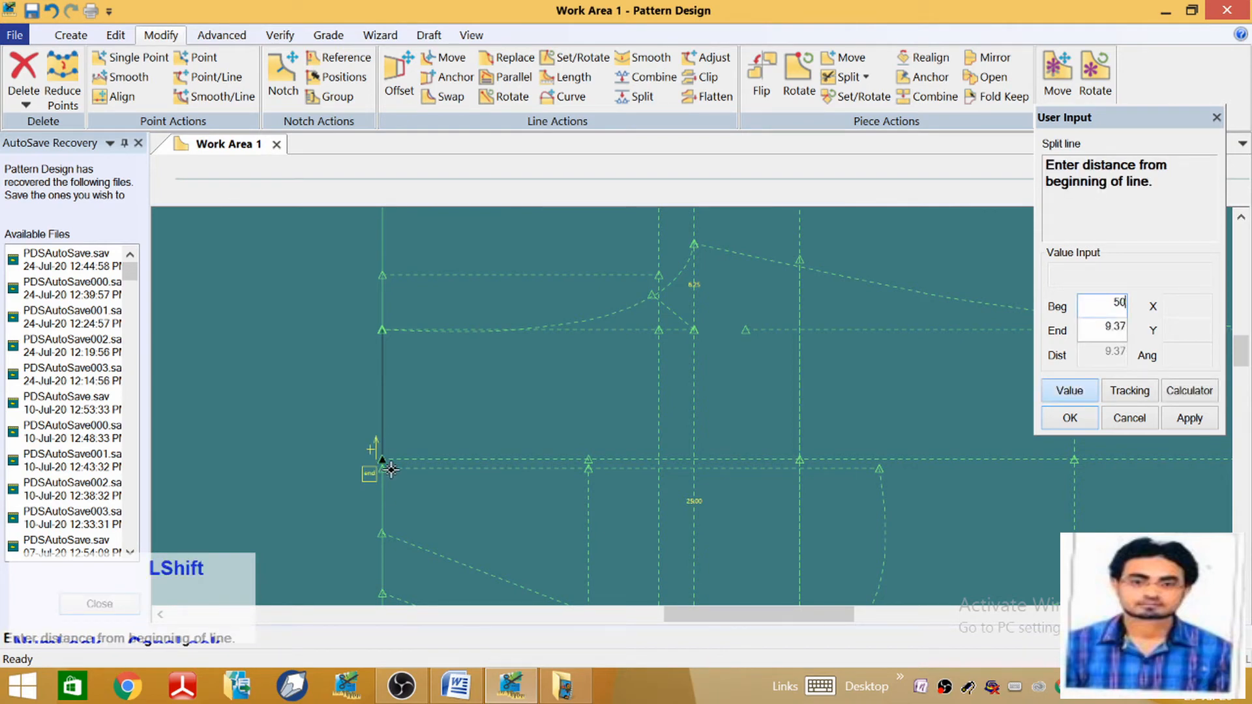
pyautogui.write('%')
pyautogui.press('Return')
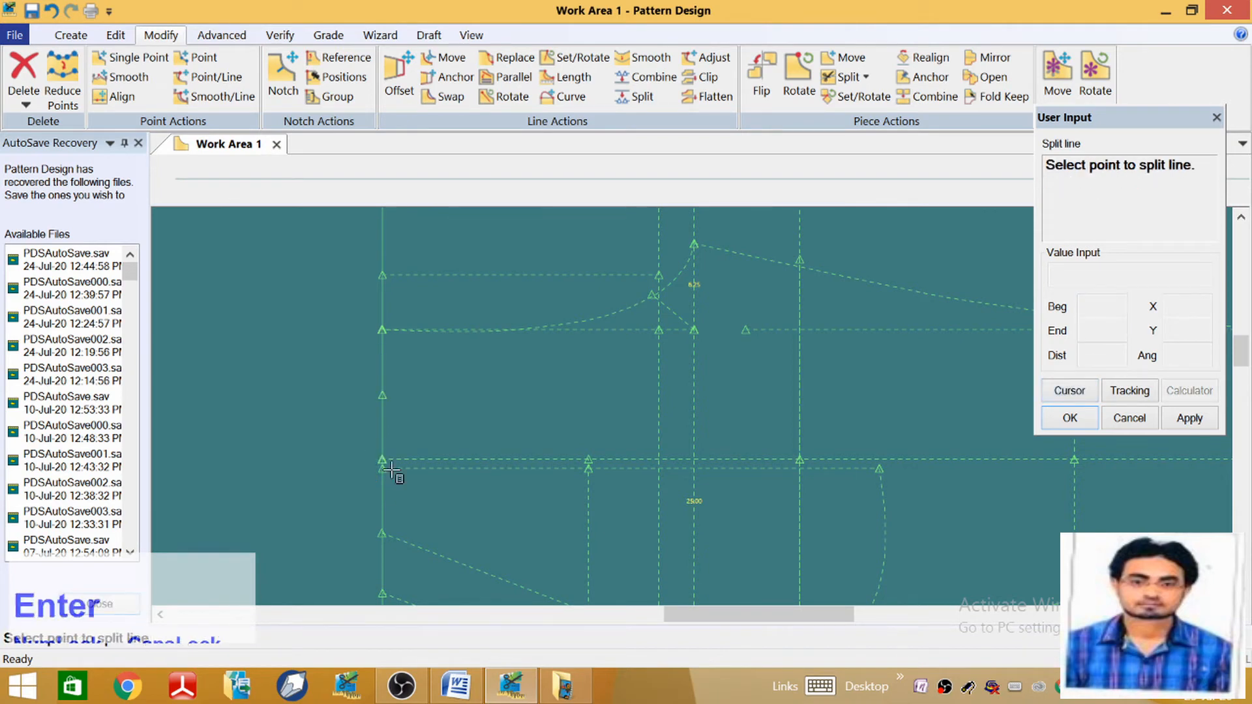
pyautogui.rightClick(397, 404)
pyautogui.click(400, 407)
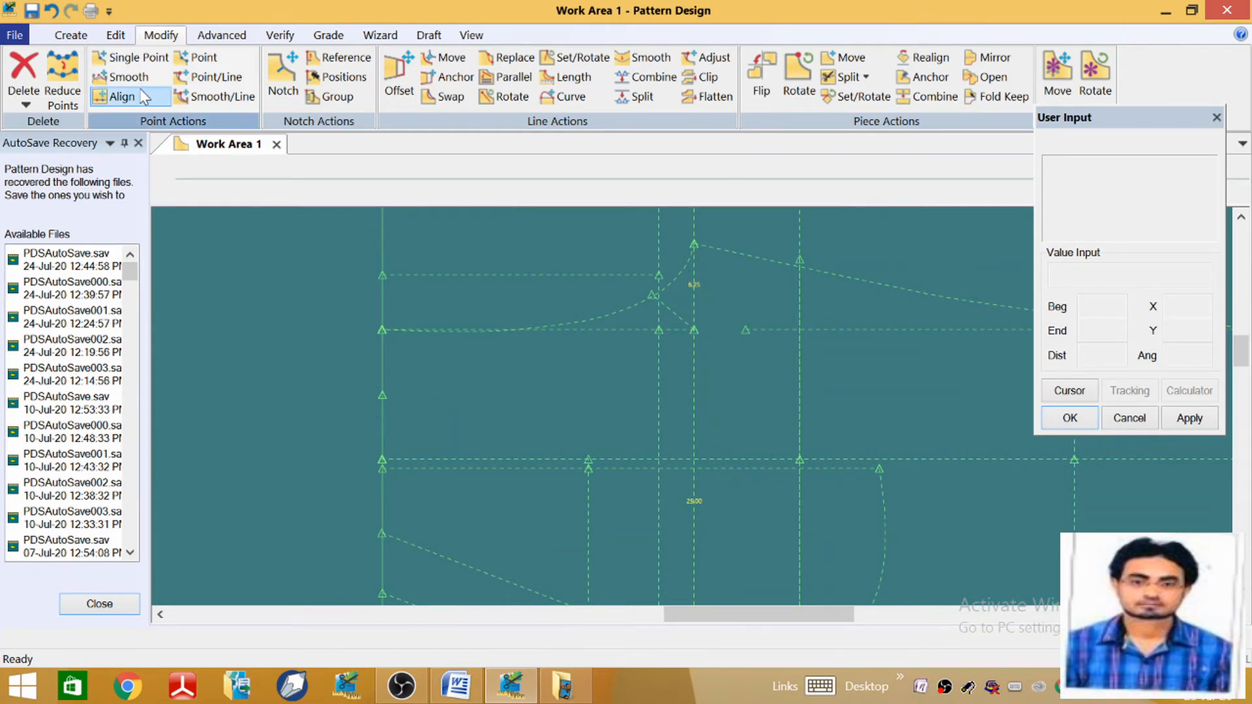
# Draw a half perpendicular line of 6.25 outward from the new midpoint on the waist line and end the command
pyautogui.click(71, 35)
pyautogui.click(294, 98)
pyautogui.click(377, 161)
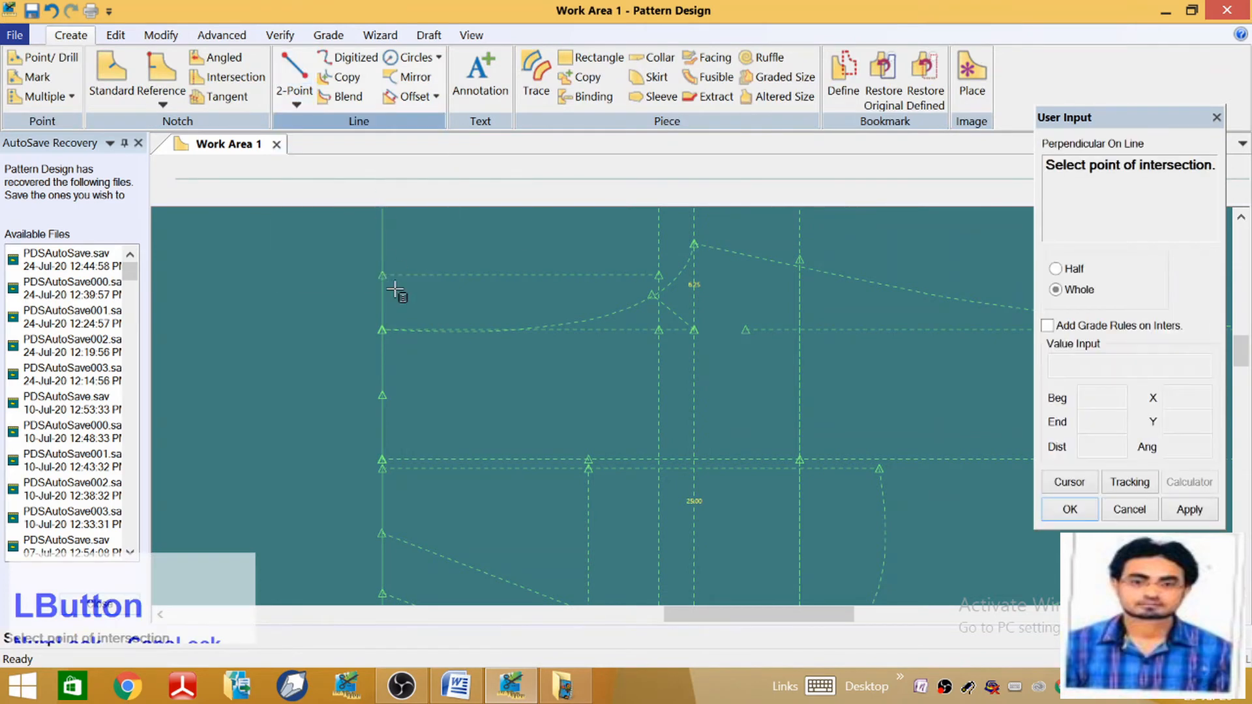
pyautogui.click(382, 406)
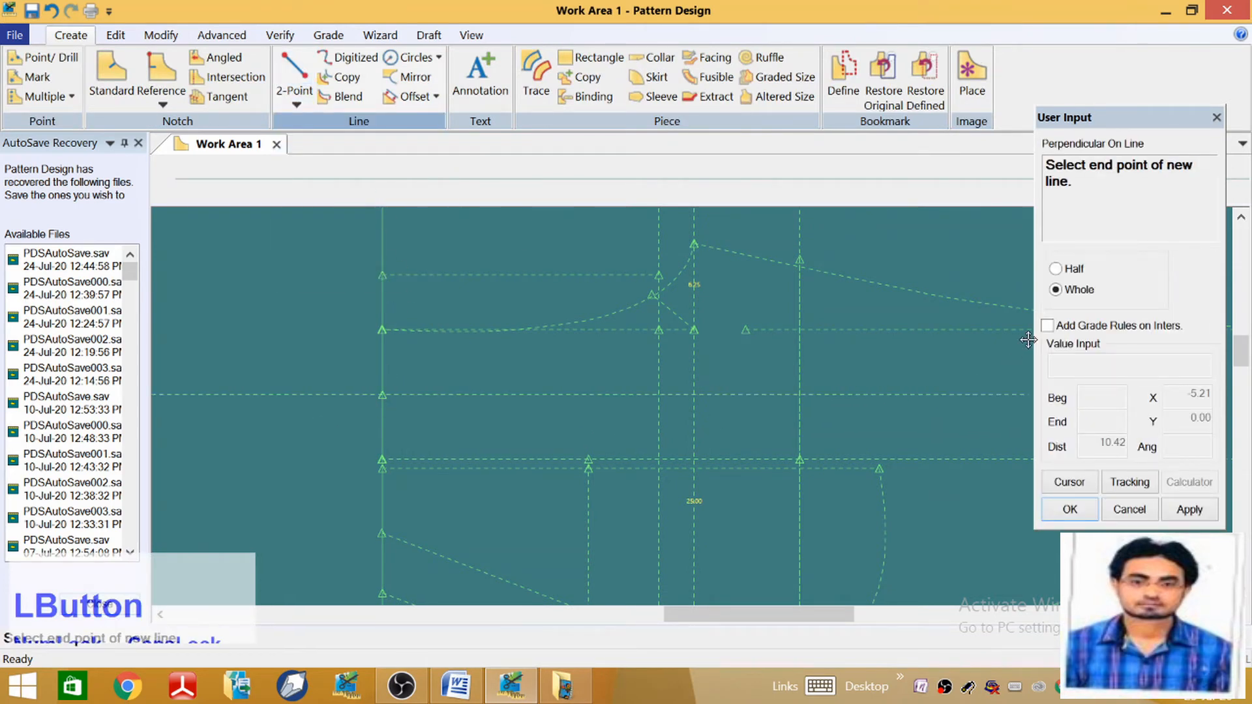
pyautogui.click(1055, 269)
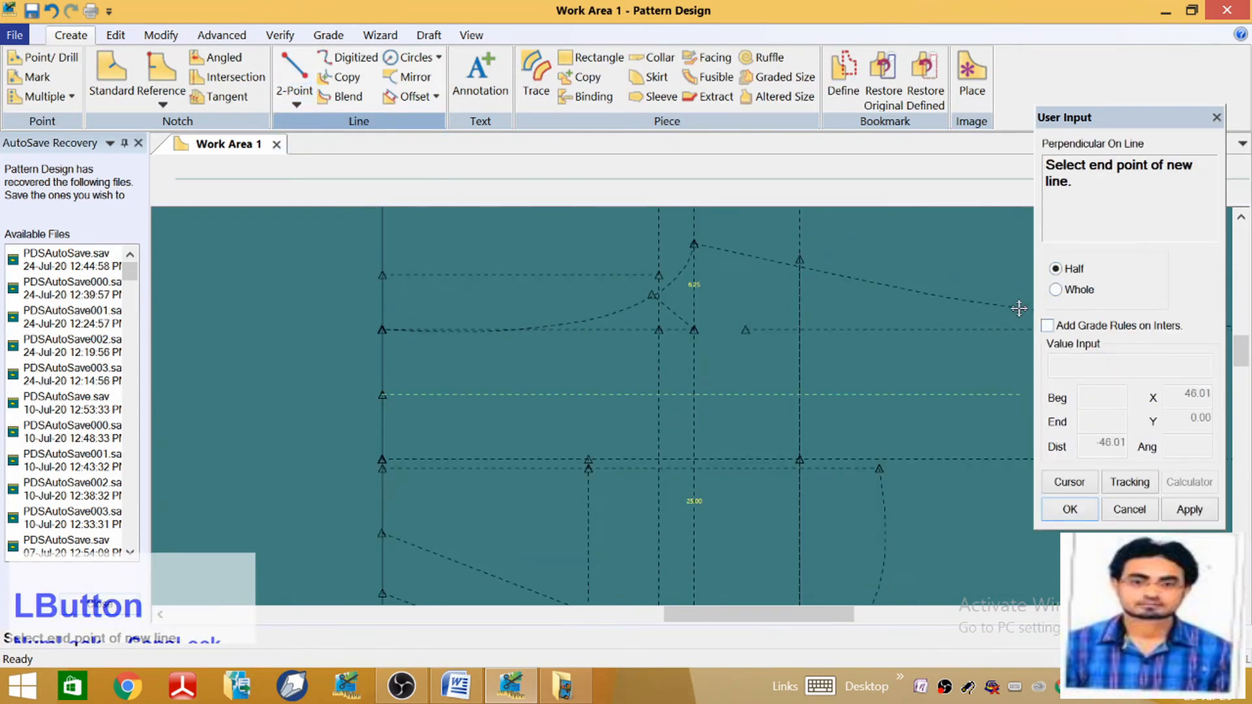
pyautogui.click(1082, 486)
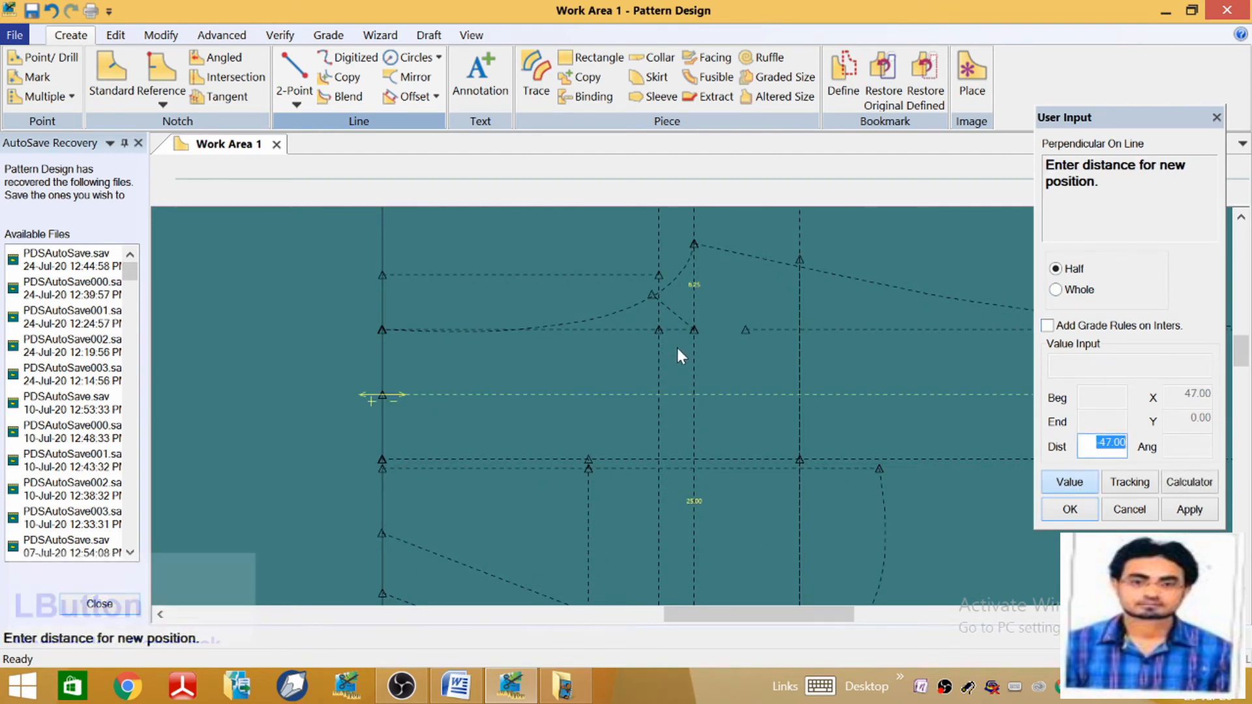
pyautogui.write('6.25')
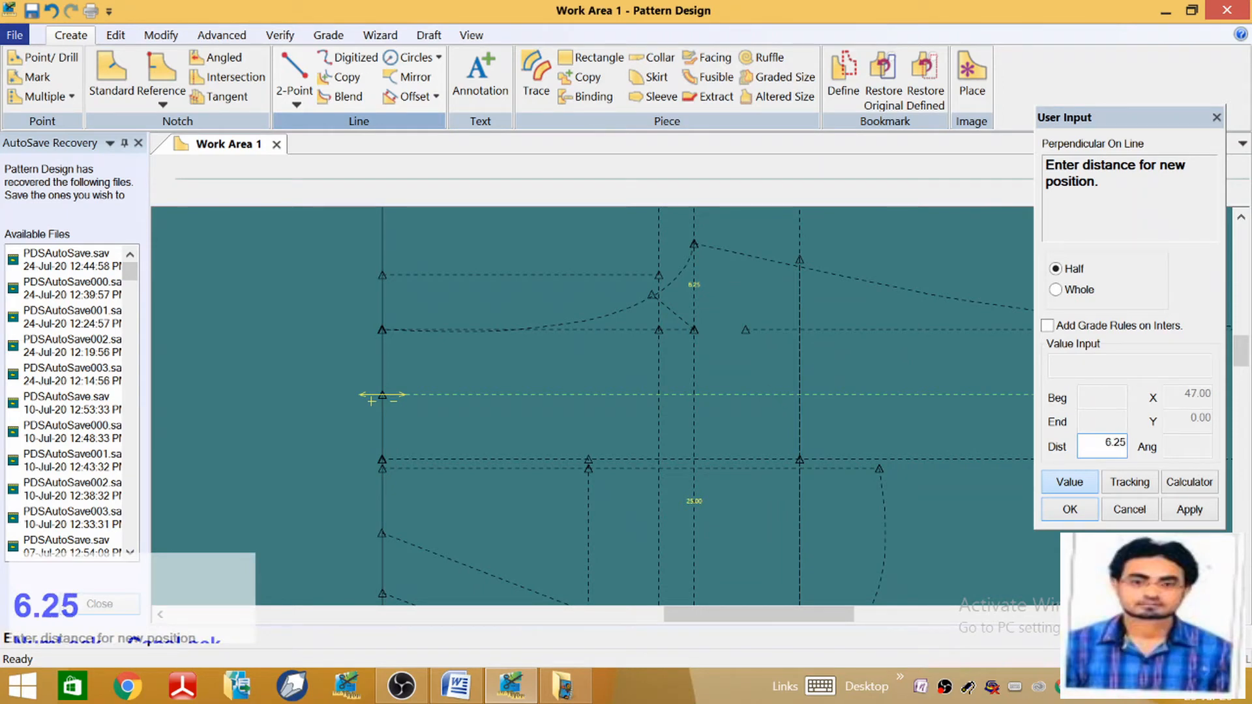
pyautogui.press('Return')
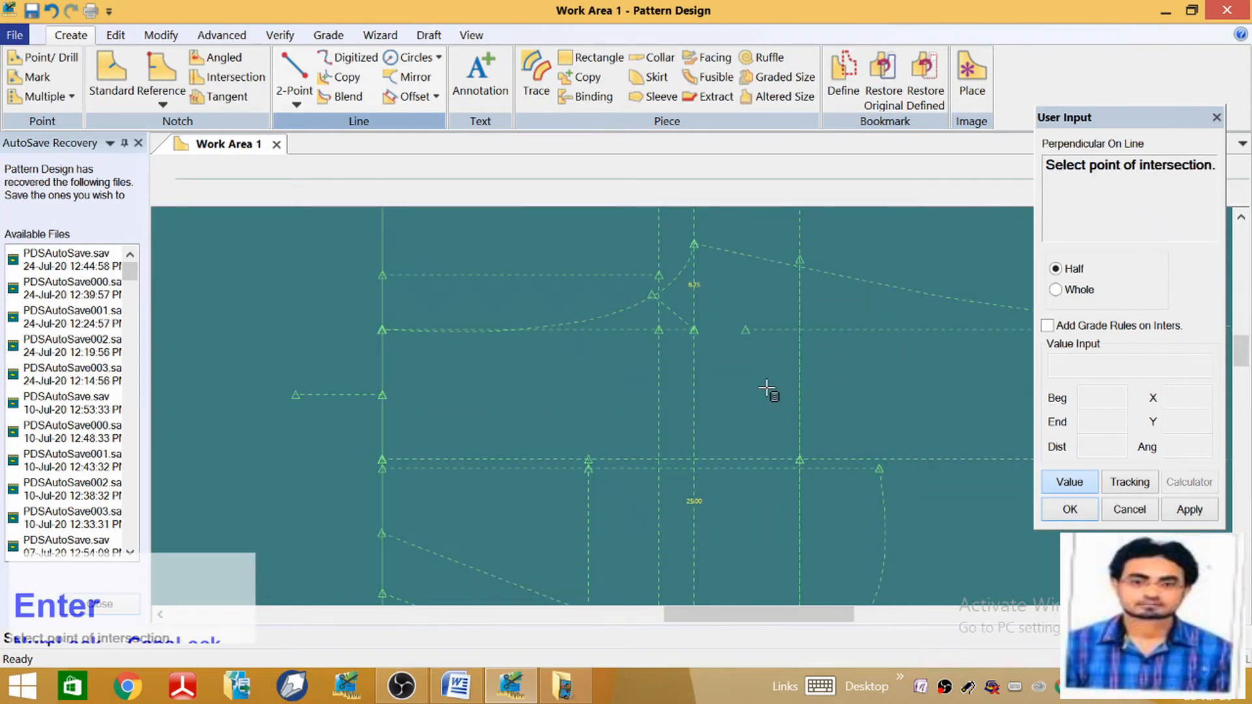
pyautogui.rightClick(312, 390)
pyautogui.click(311, 390)
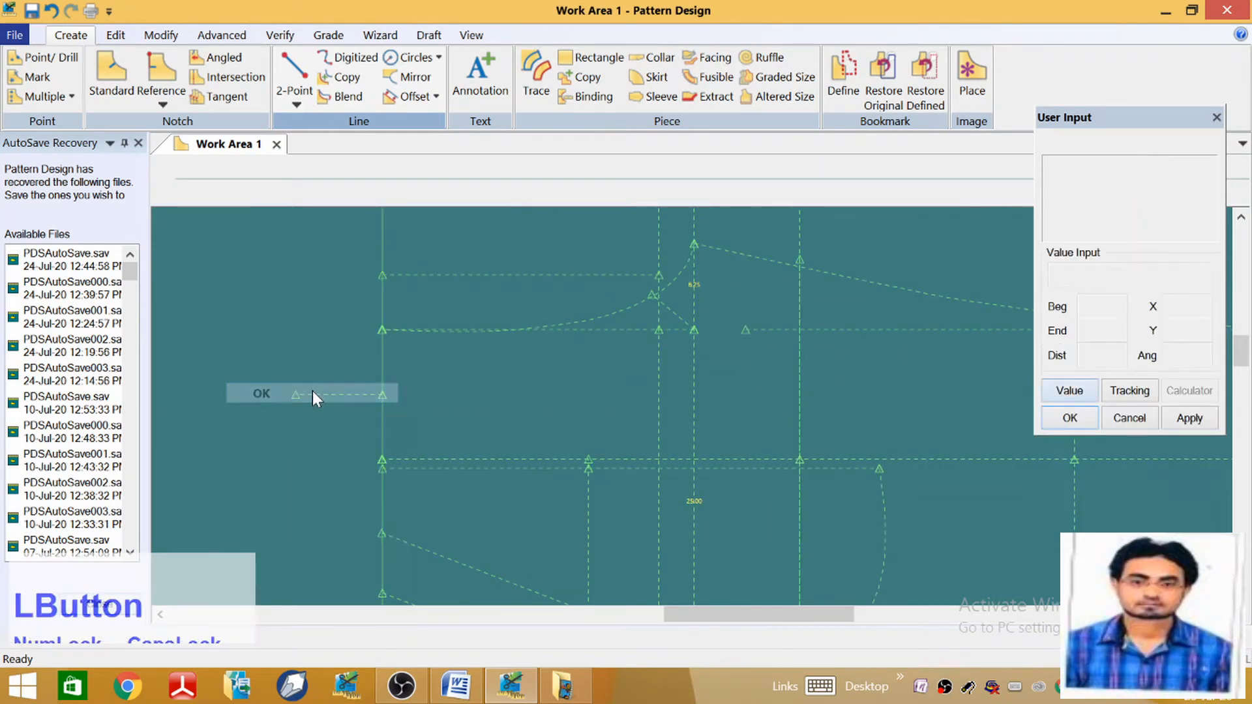
# Split the crotch line at 5.08 outward from the front crotch point and end the command
pyautogui.scroll(1, 377, 375)
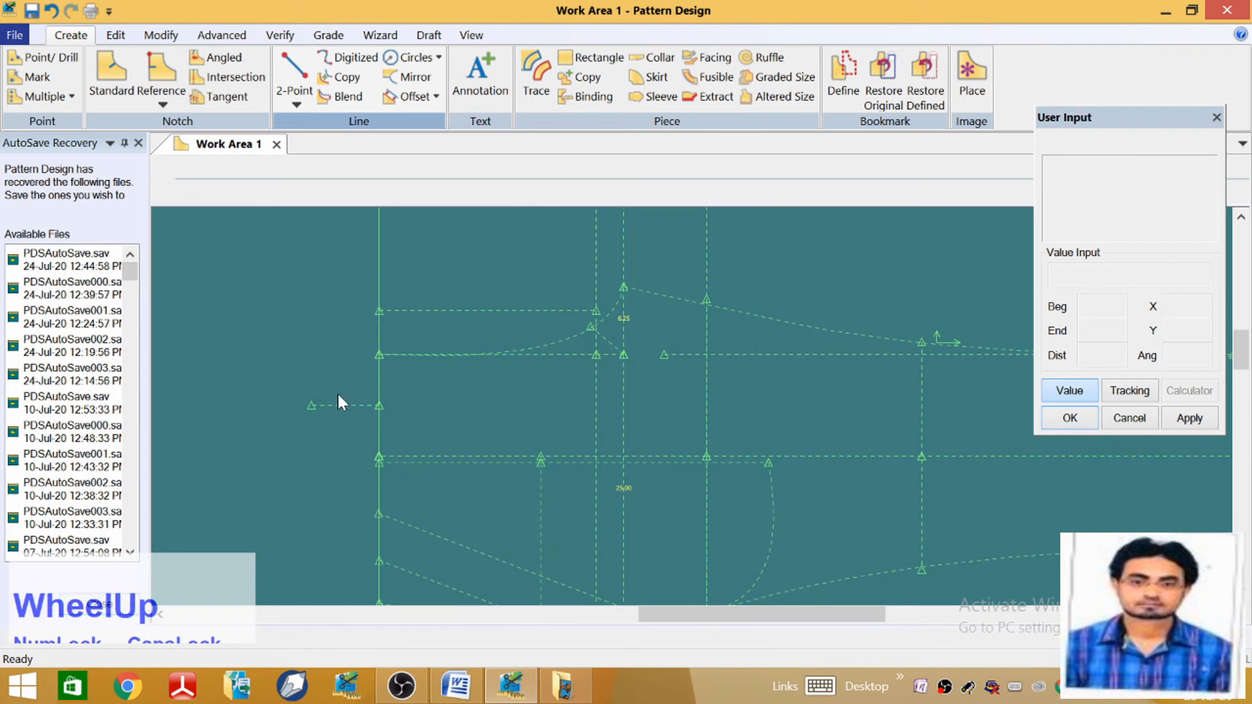
pyautogui.scroll(1, 379, 405)
pyautogui.scroll(-2, 577, 308)
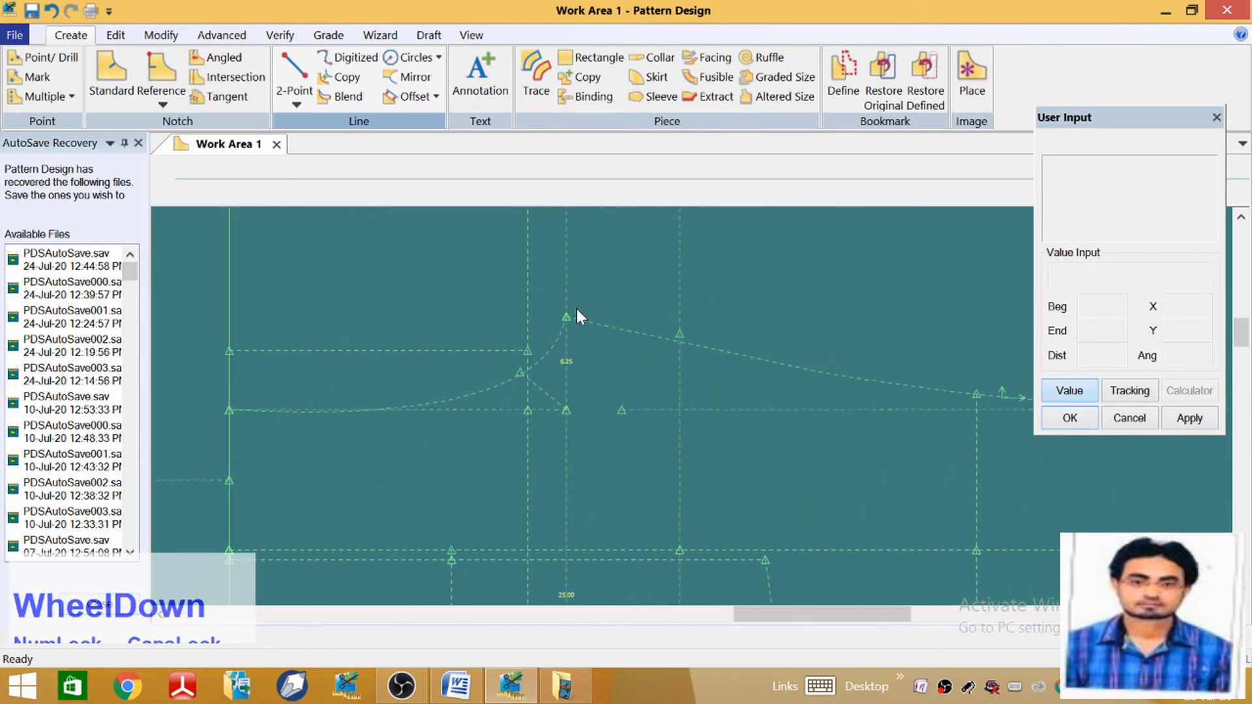
pyautogui.scroll(1, 588, 385)
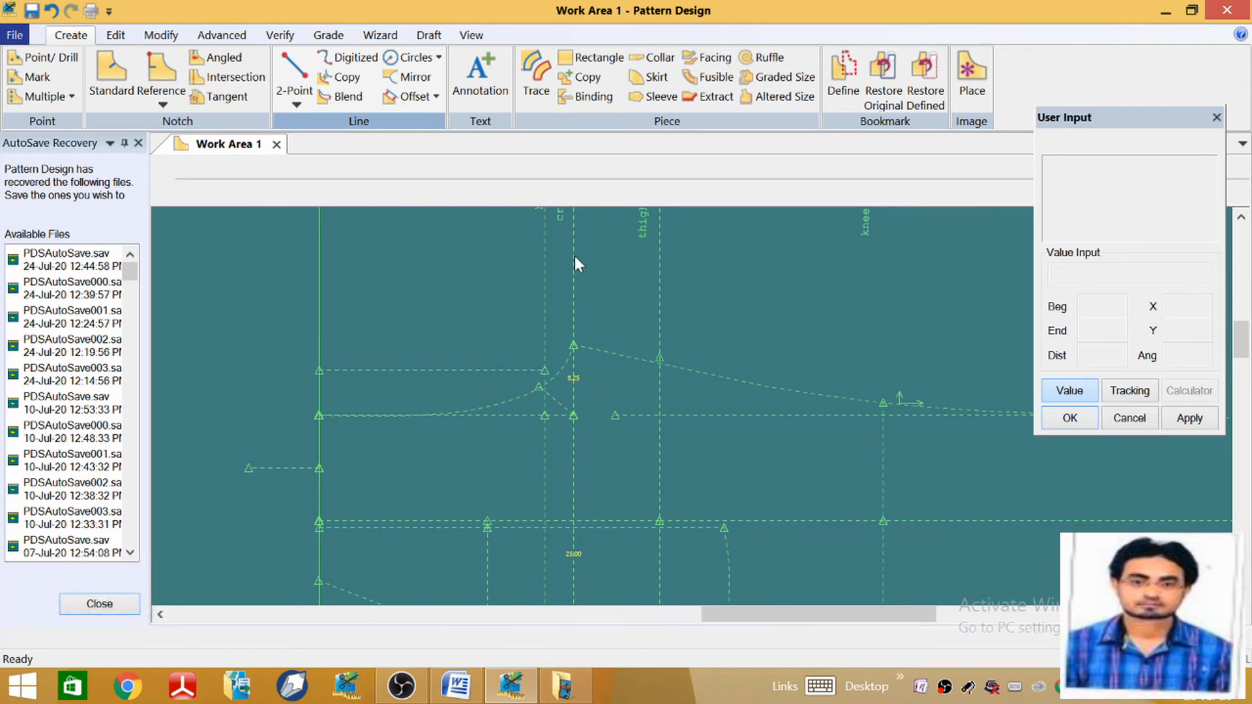
pyautogui.scroll(-1, 577, 330)
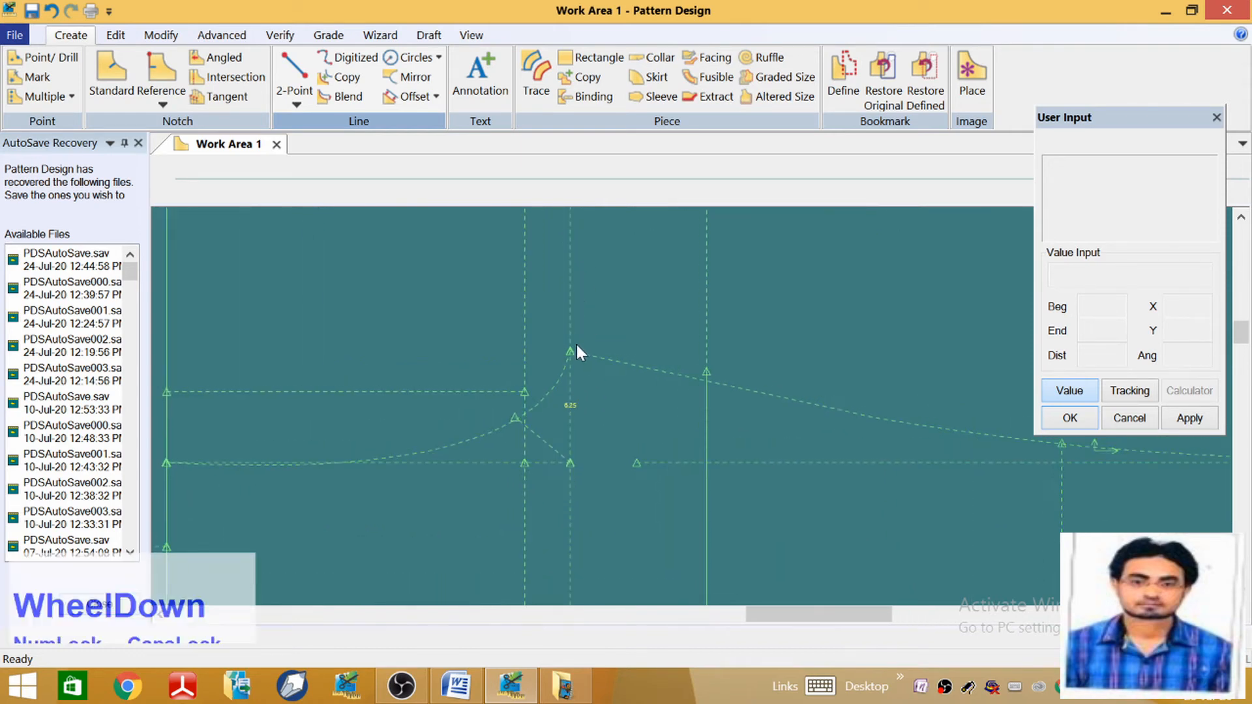
pyautogui.scroll(1, 580, 378)
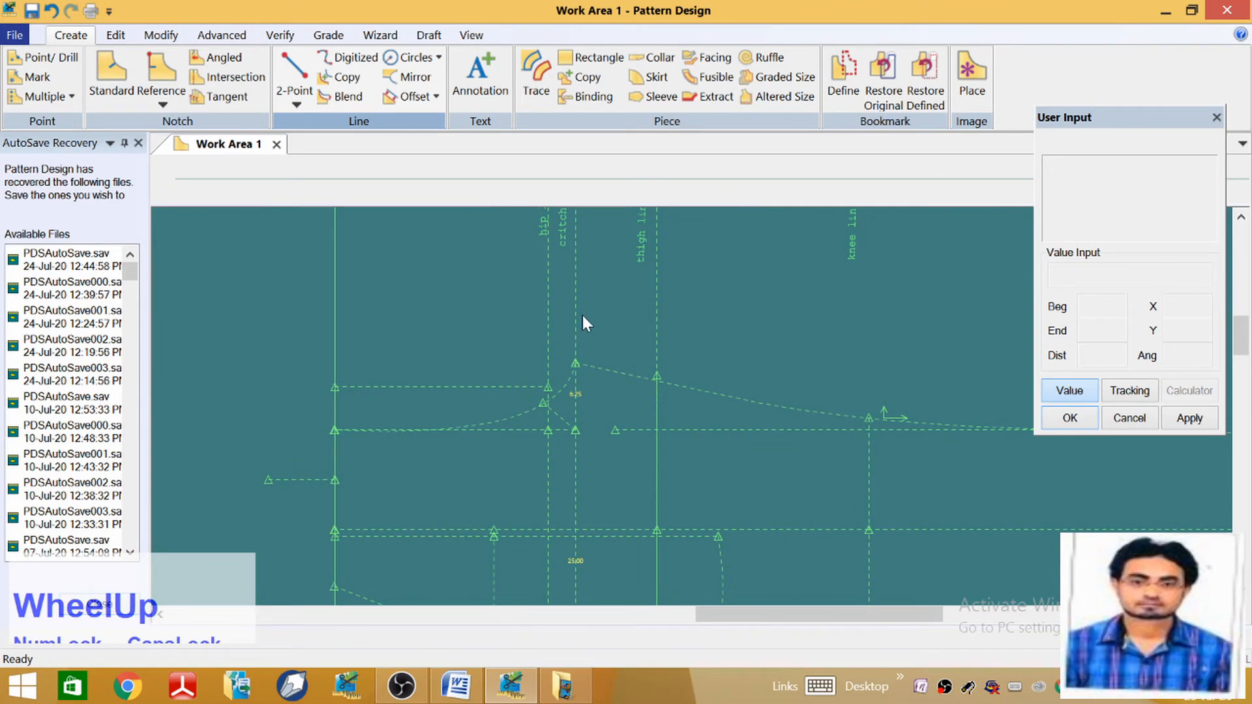
pyautogui.click(161, 34)
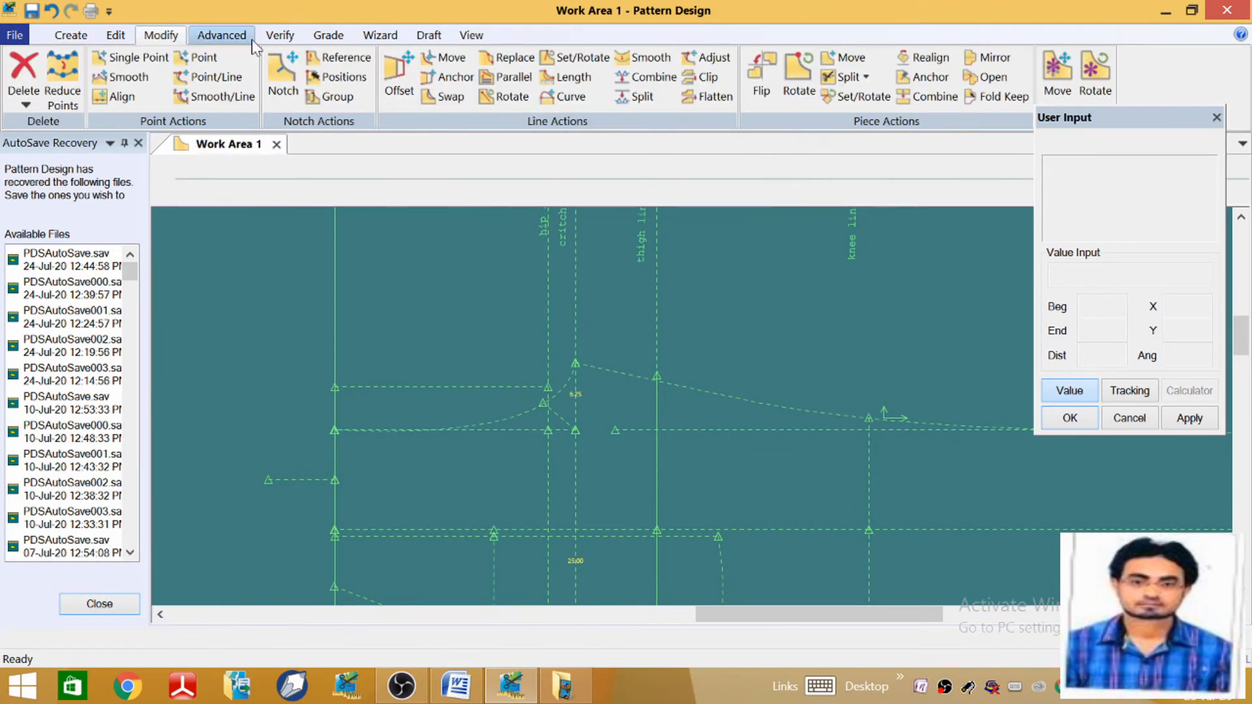
pyautogui.click(642, 96)
pyautogui.scroll(-1, 574, 359)
pyautogui.click(569, 358)
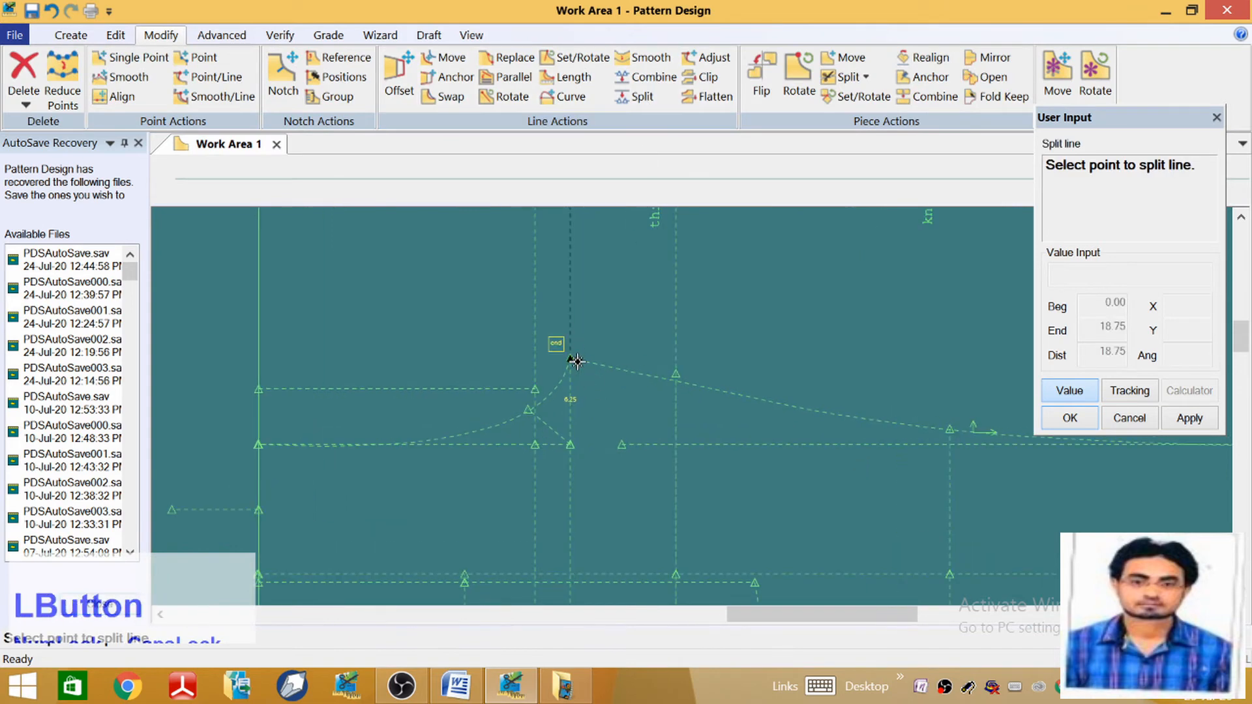
pyautogui.rightClick(592, 377)
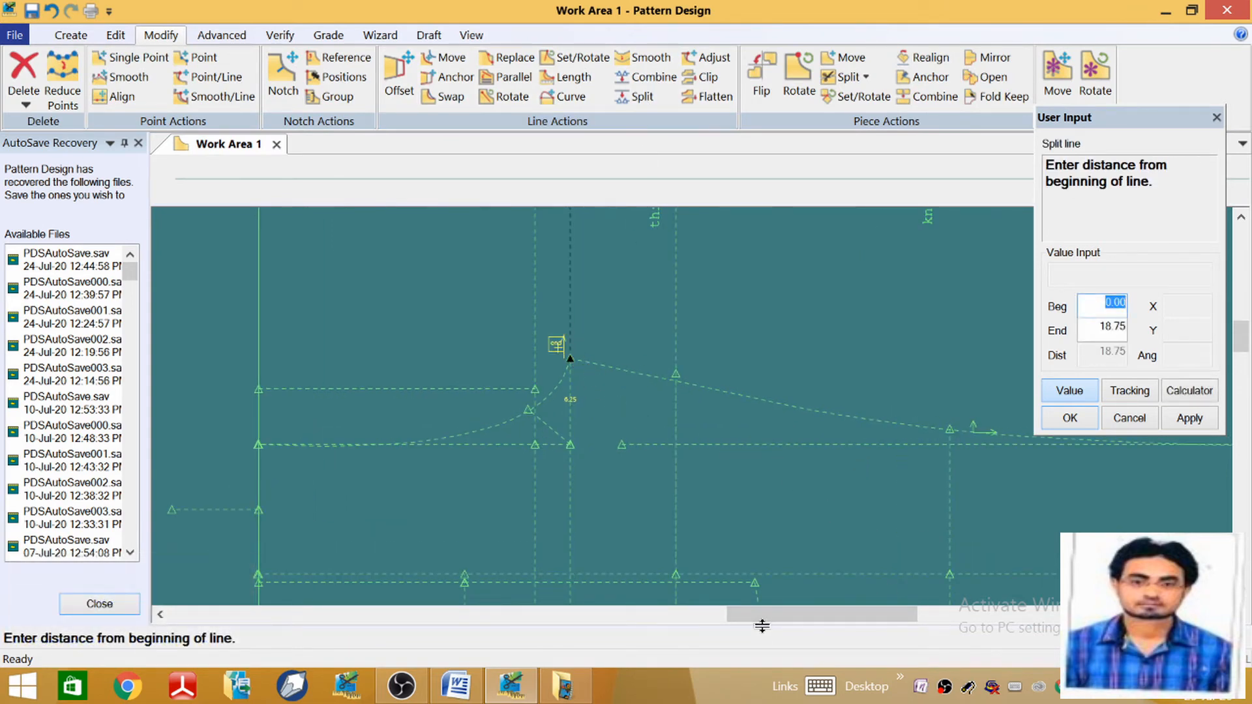
pyautogui.write('5')
pyautogui.write('.08')
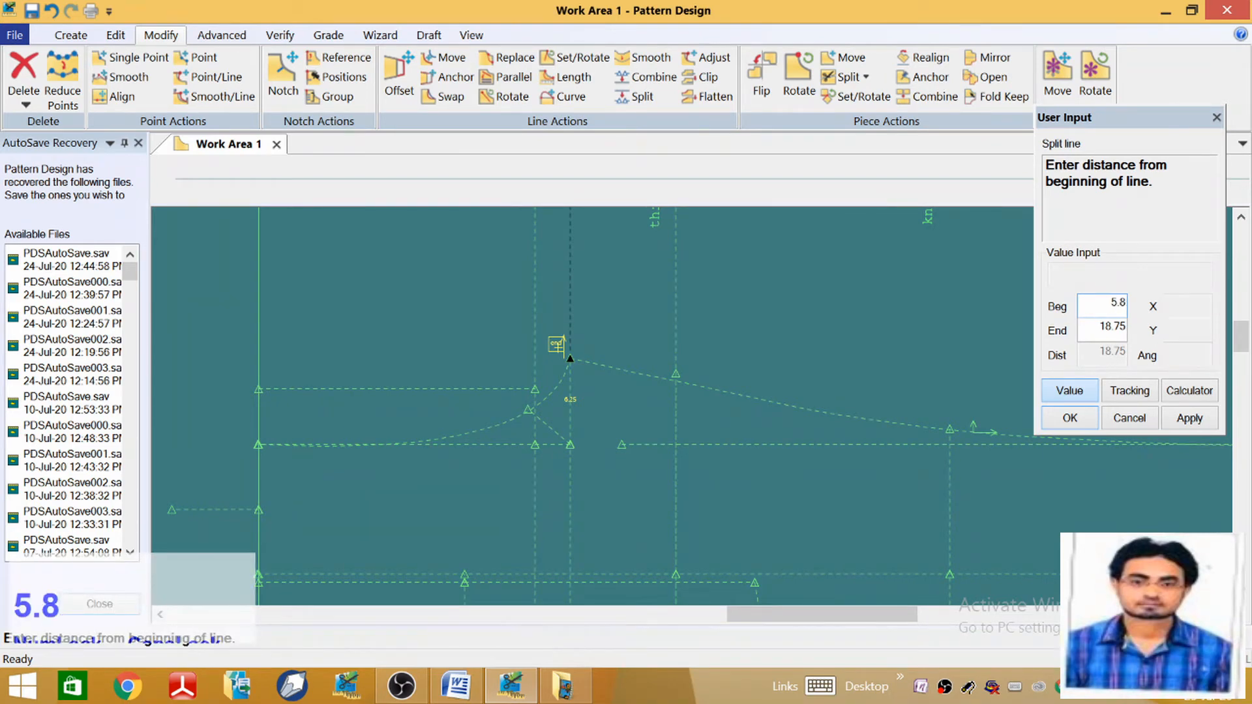
pyautogui.press('BackSpace')
pyautogui.write('08')
pyautogui.press('Return')
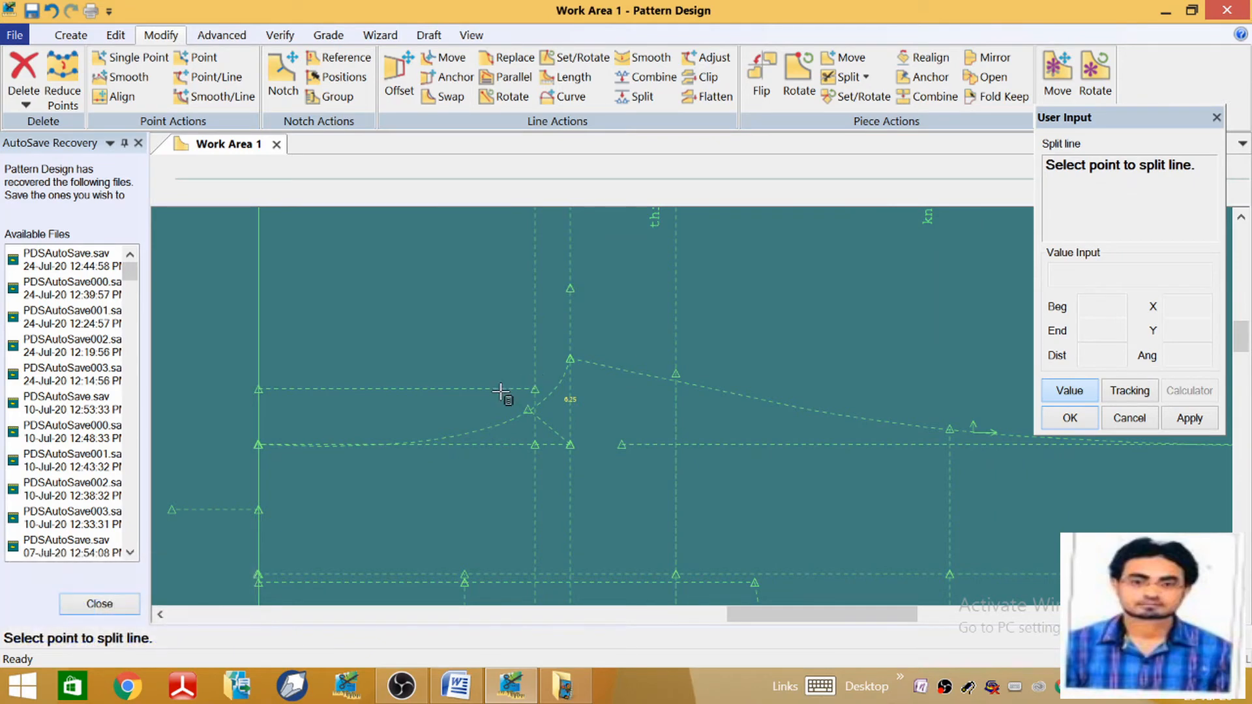
pyautogui.rightClick(458, 294)
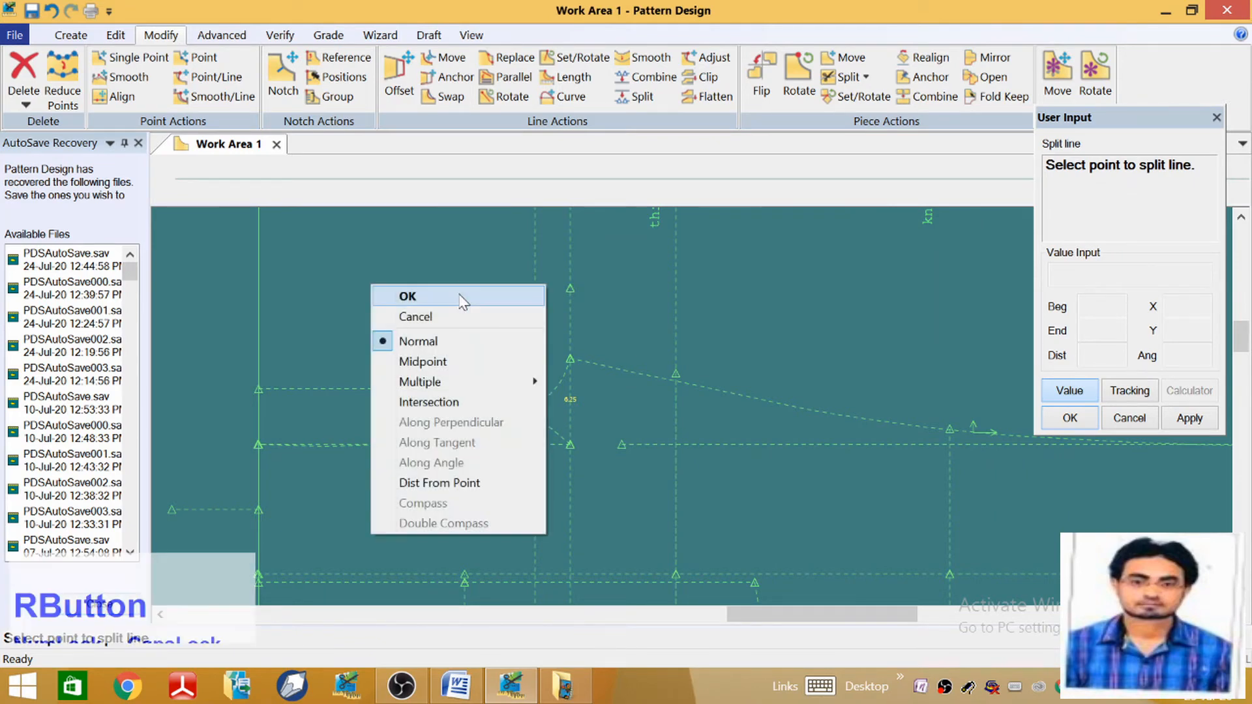
pyautogui.click(458, 295)
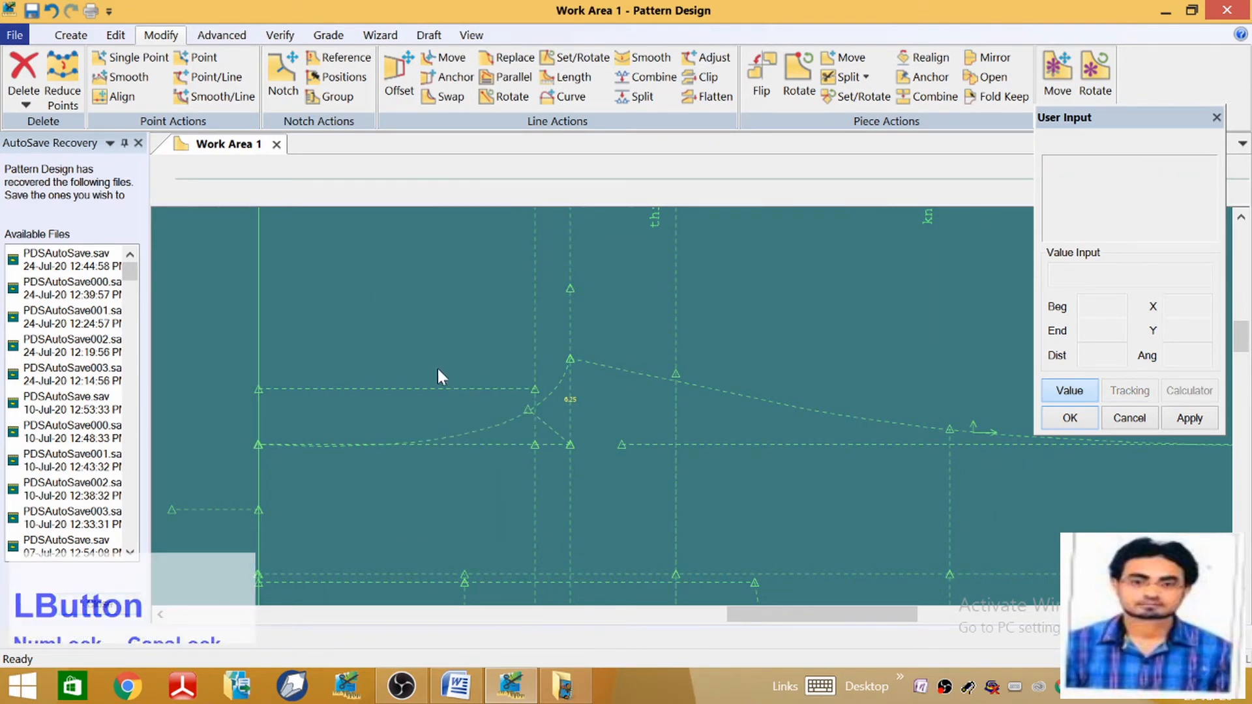
# Move the outer end point of the diagonal crotch guide along its line to 5.08 from the line's beginning
pyautogui.click(211, 77)
pyautogui.click(528, 409)
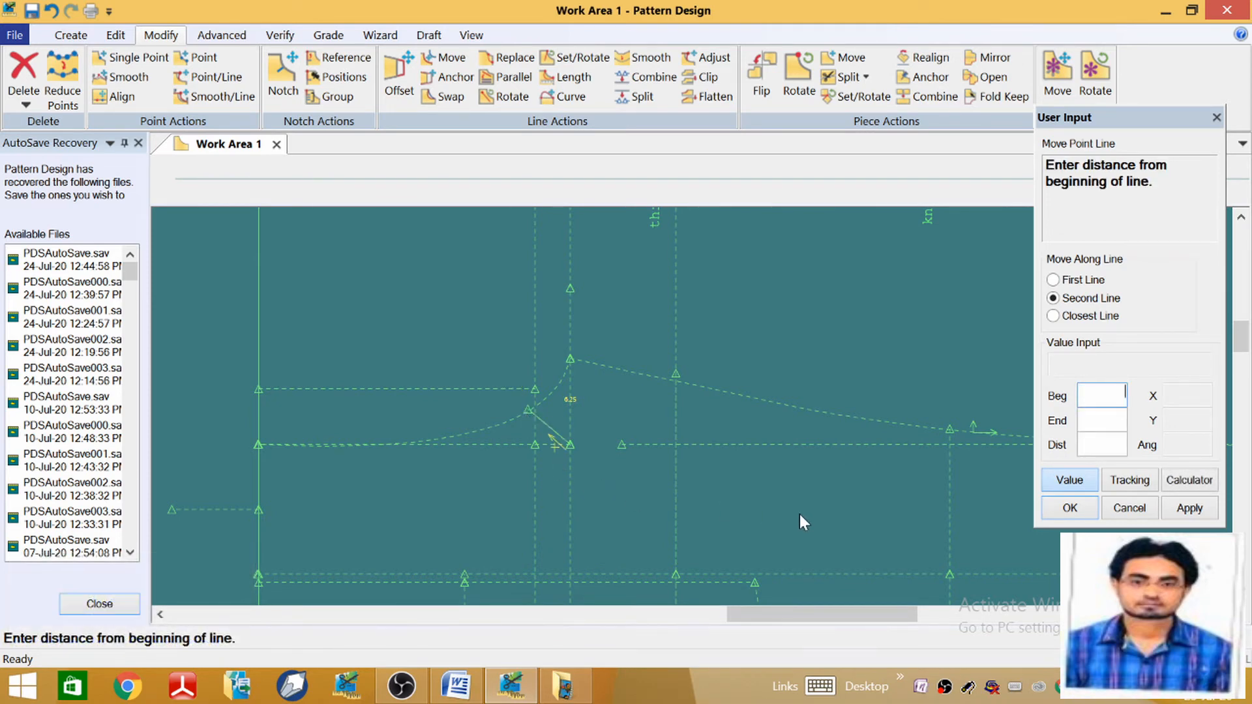
pyautogui.write('5.0')
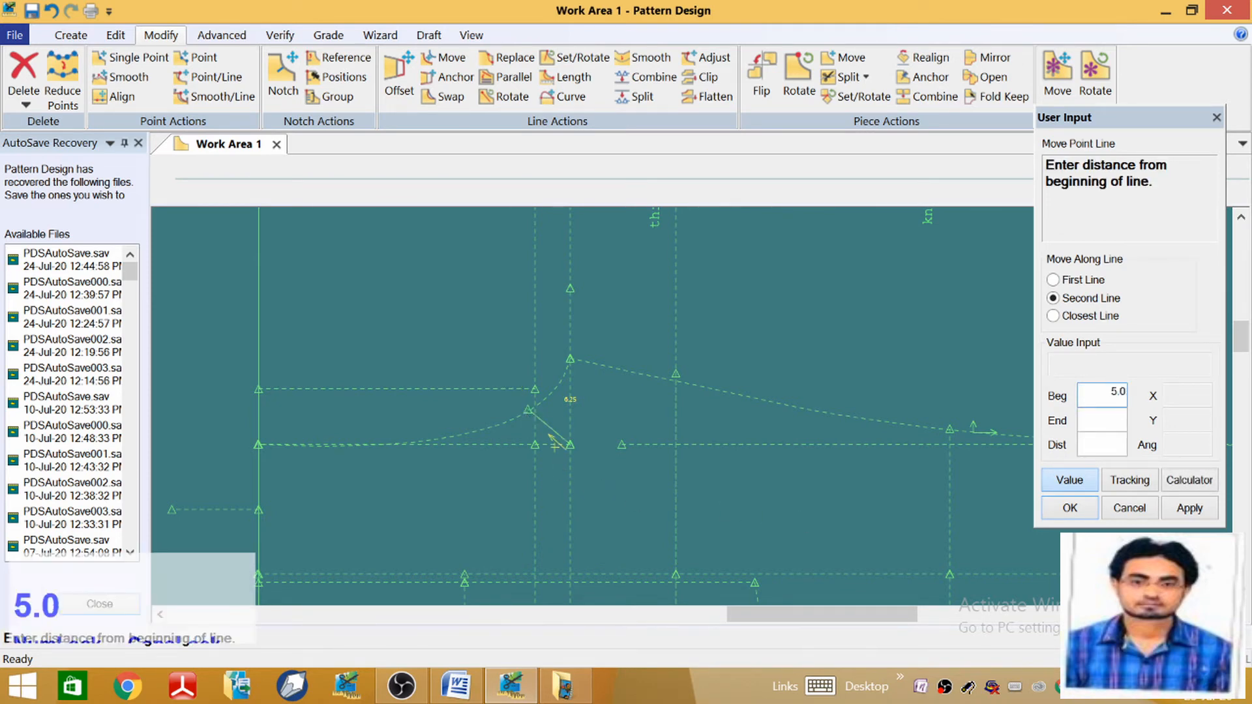
pyautogui.write('8')
pyautogui.press('Return')
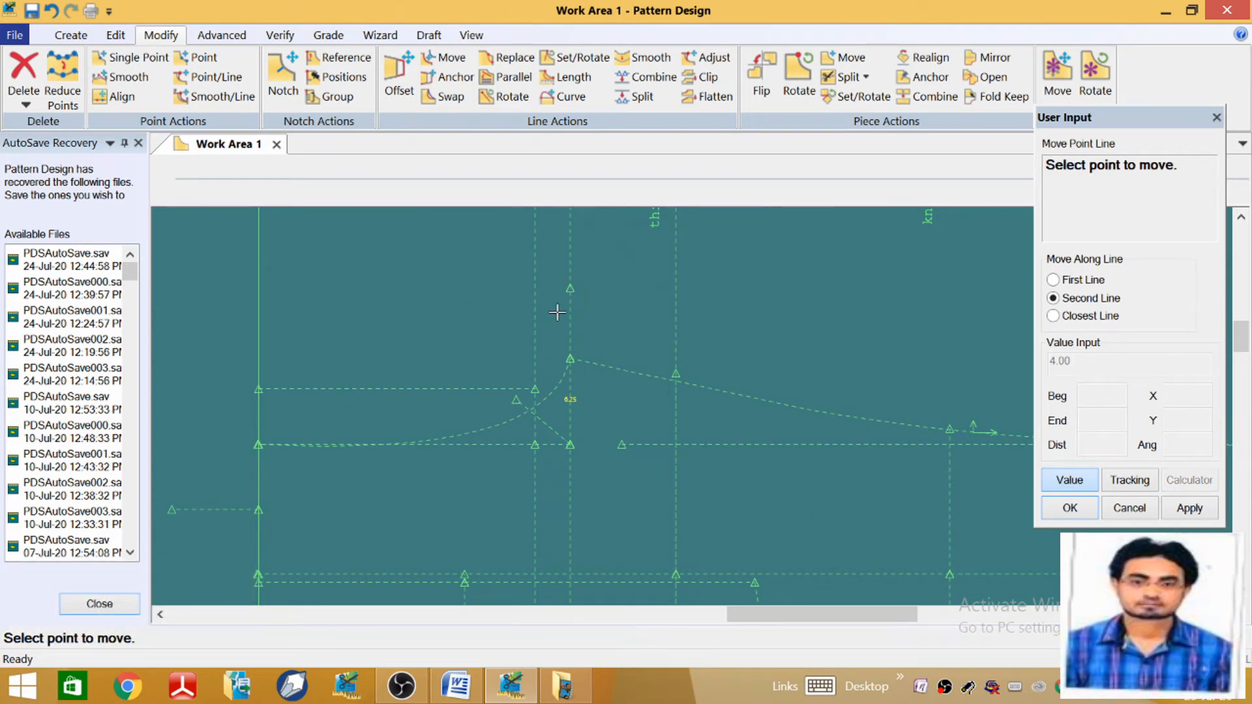
# Draw a half perpendicular line of -0.5 from the new split point on the crotch line and end the command
pyautogui.click(70, 34)
pyautogui.click(310, 101)
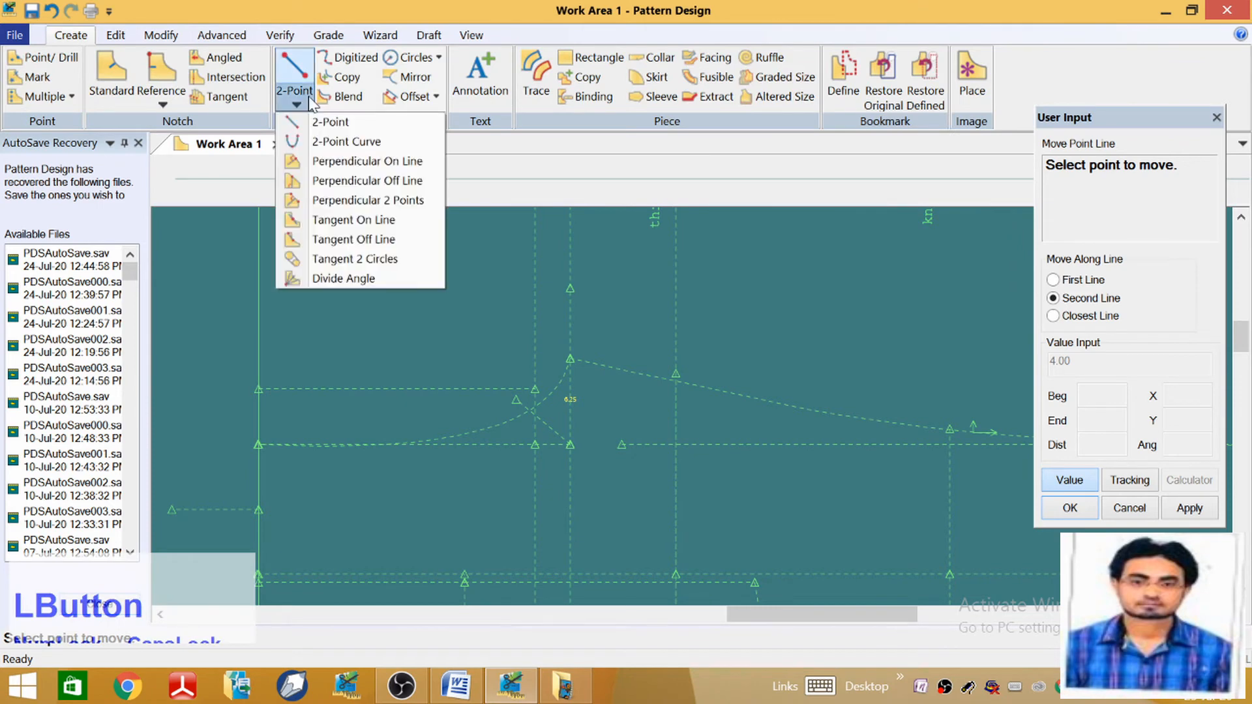
pyautogui.click(352, 161)
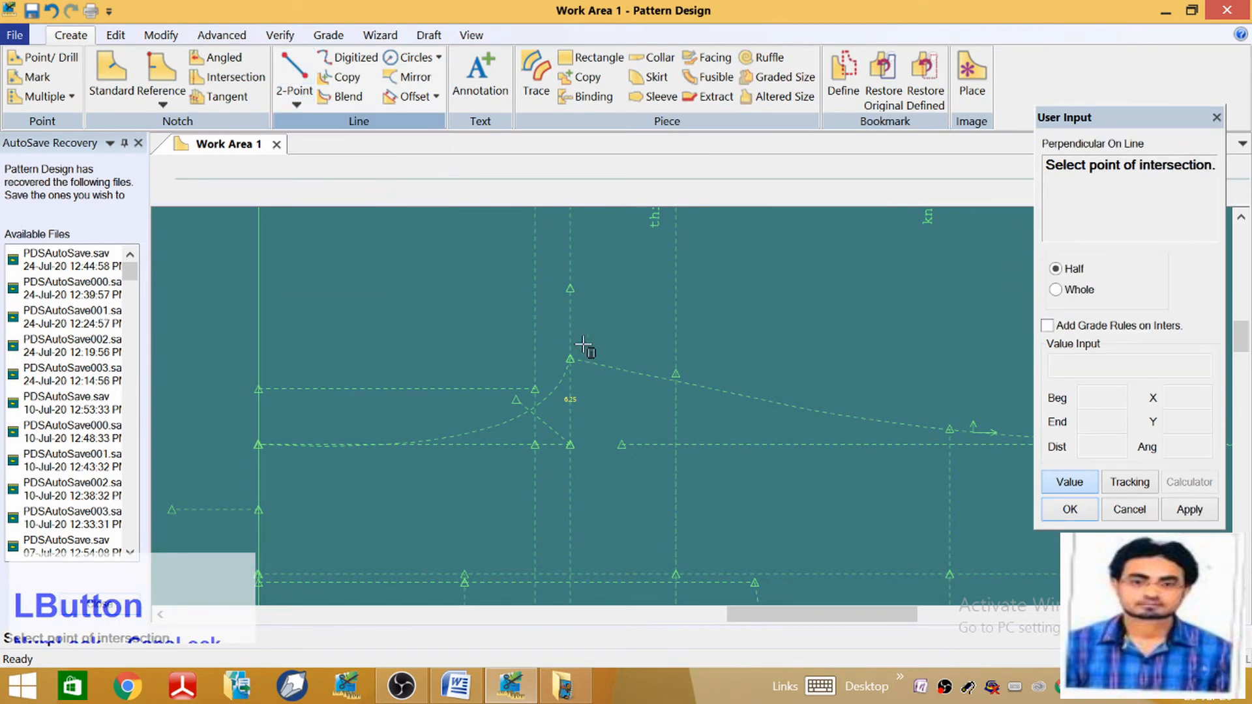
pyautogui.click(574, 288)
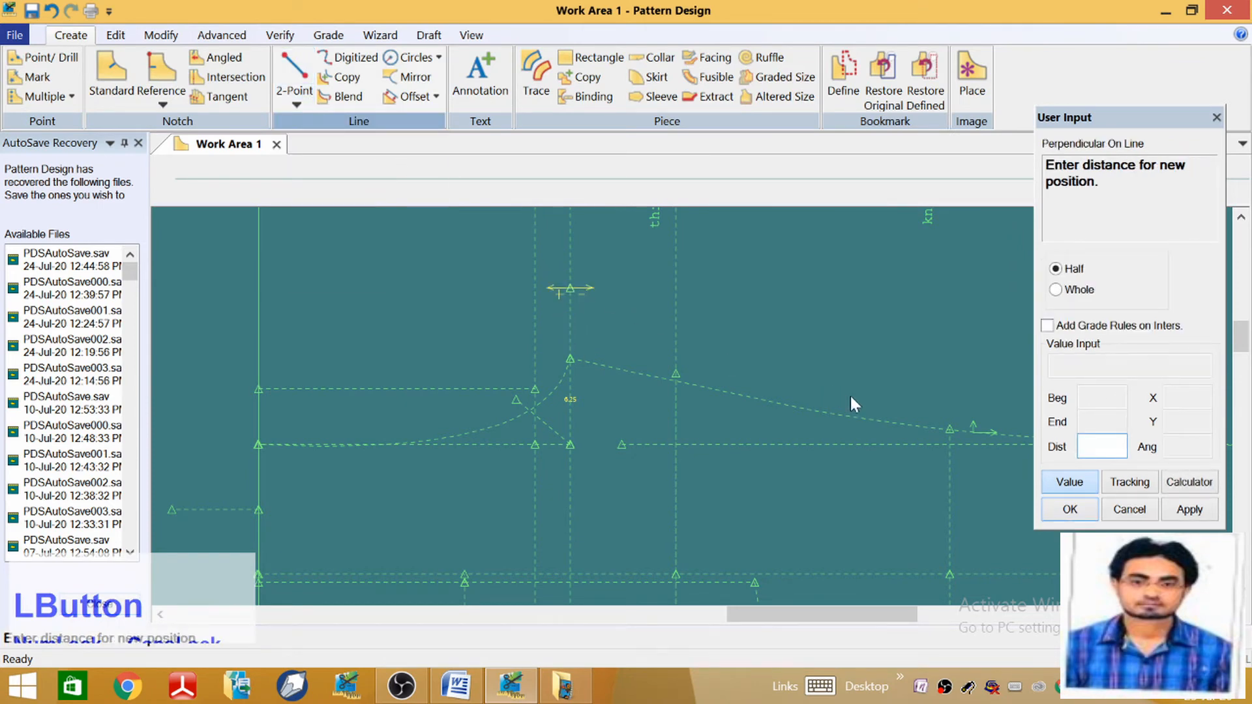
pyautogui.write('-')
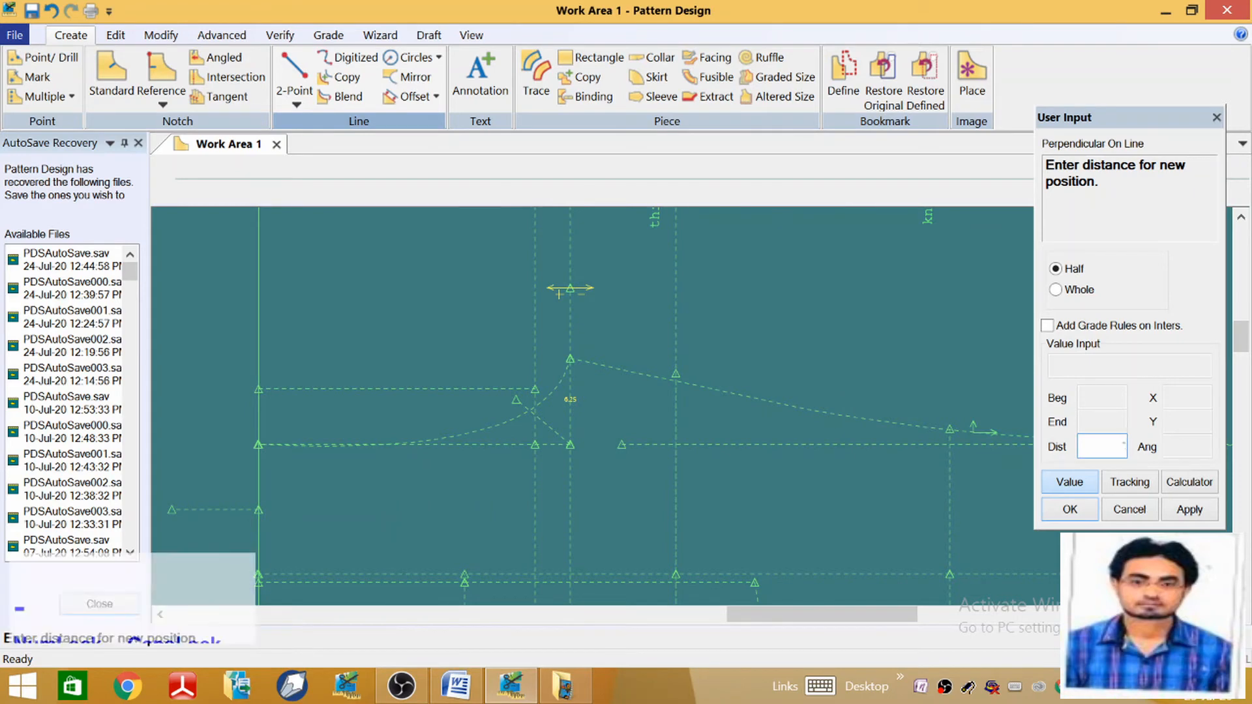
pyautogui.write('0.5')
pyautogui.press('Return')
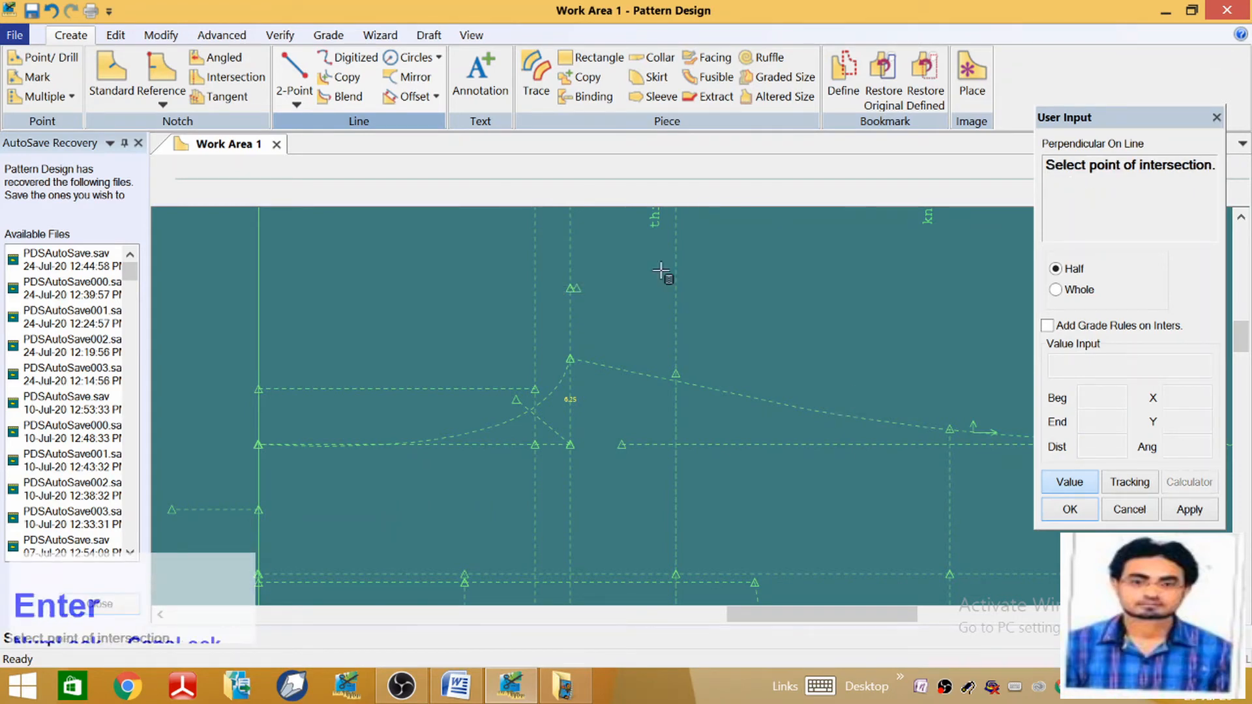
pyautogui.rightClick(275, 307)
pyautogui.click(290, 318)
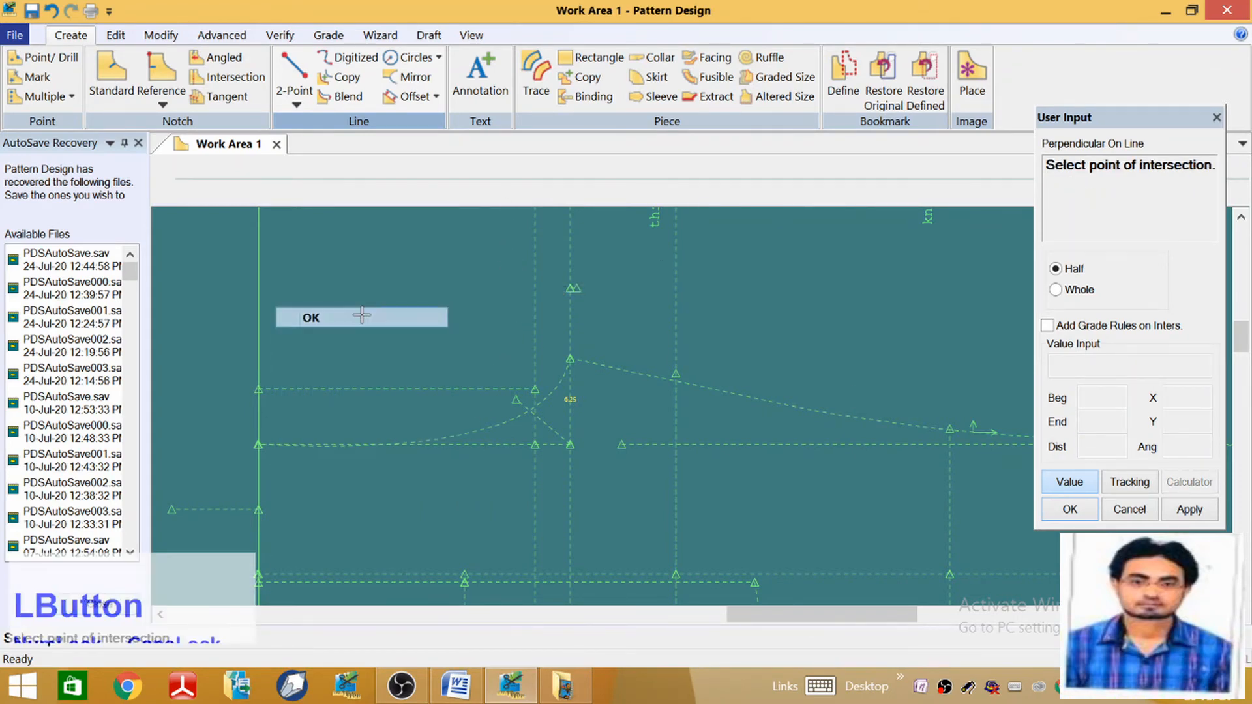
# Draw a 2-point curve from the short perpendicular's end to the waist extension's outer end, bending it near the diagonal crotch guide, and end the command
pyautogui.click(296, 103)
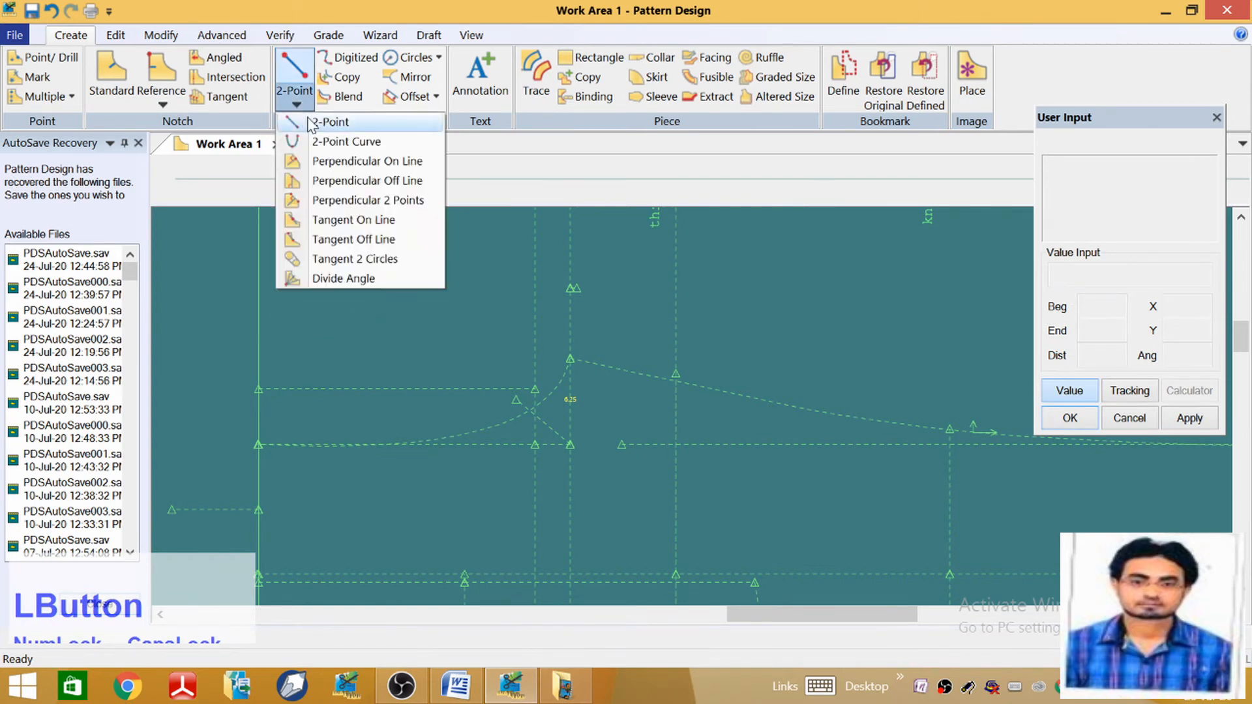
pyautogui.click(325, 149)
pyautogui.scroll(1, 587, 297)
pyautogui.scroll(-3, 587, 297)
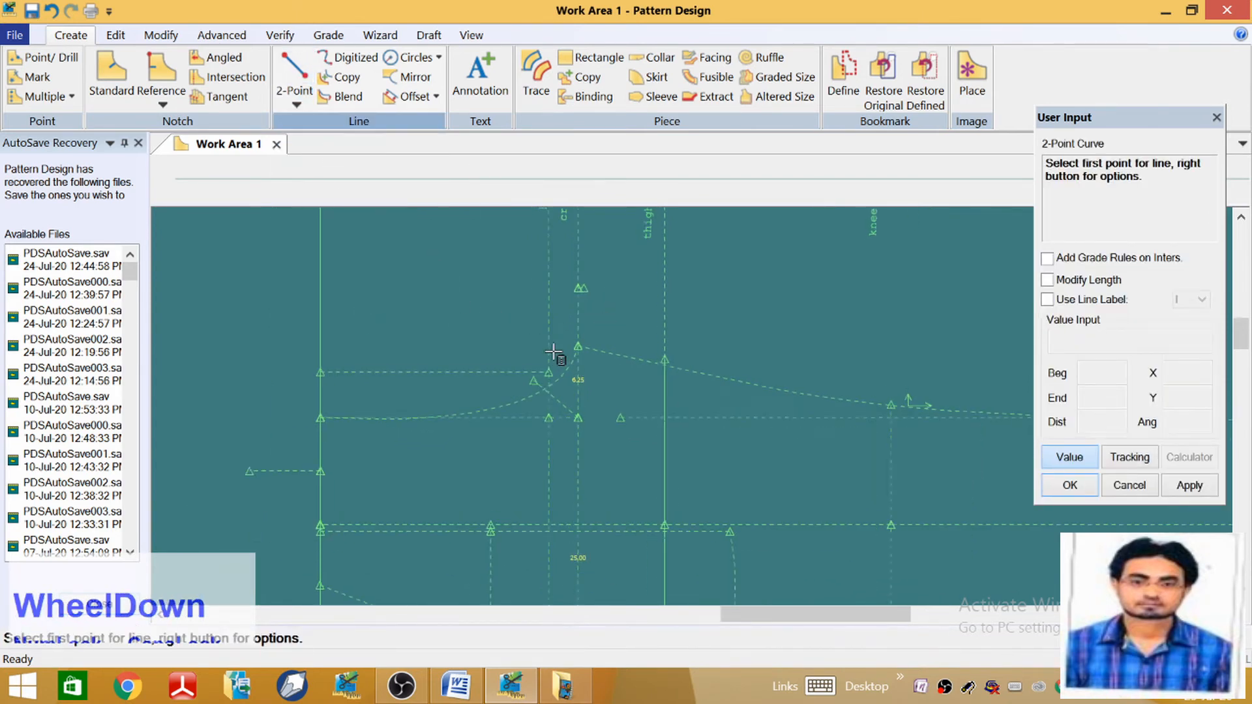
pyautogui.scroll(-2, 587, 267)
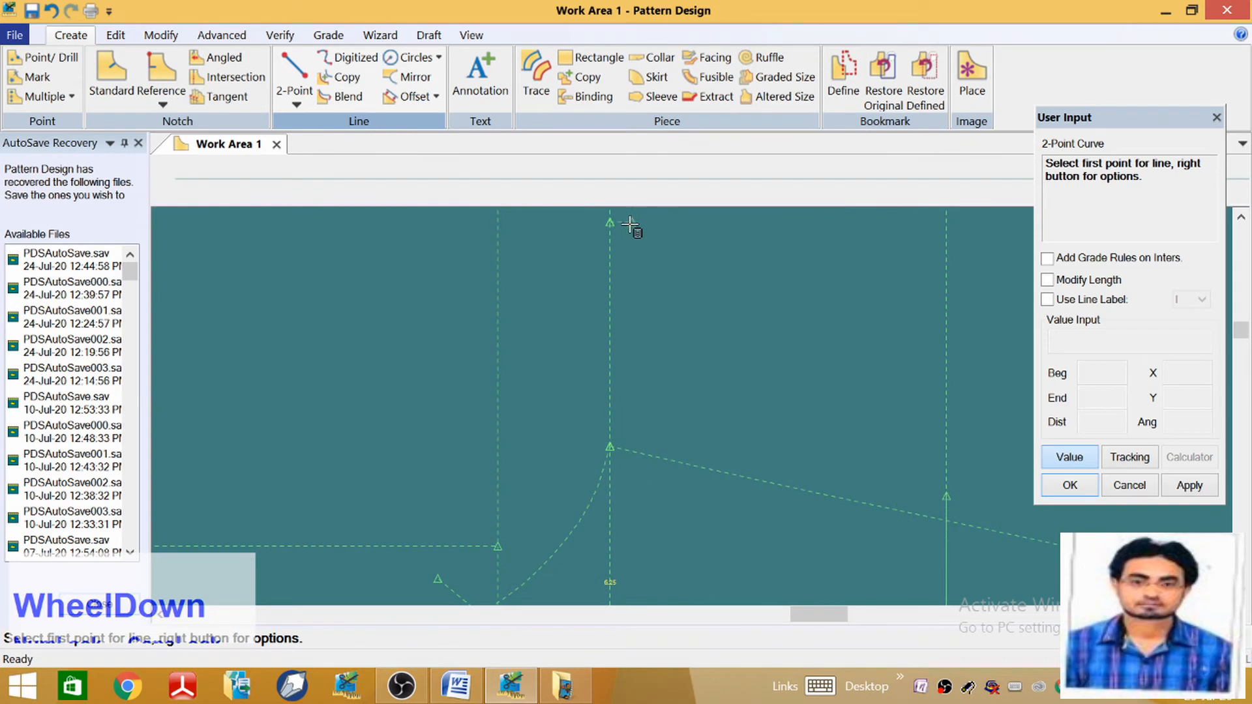
pyautogui.click(631, 224)
pyautogui.click(1059, 453)
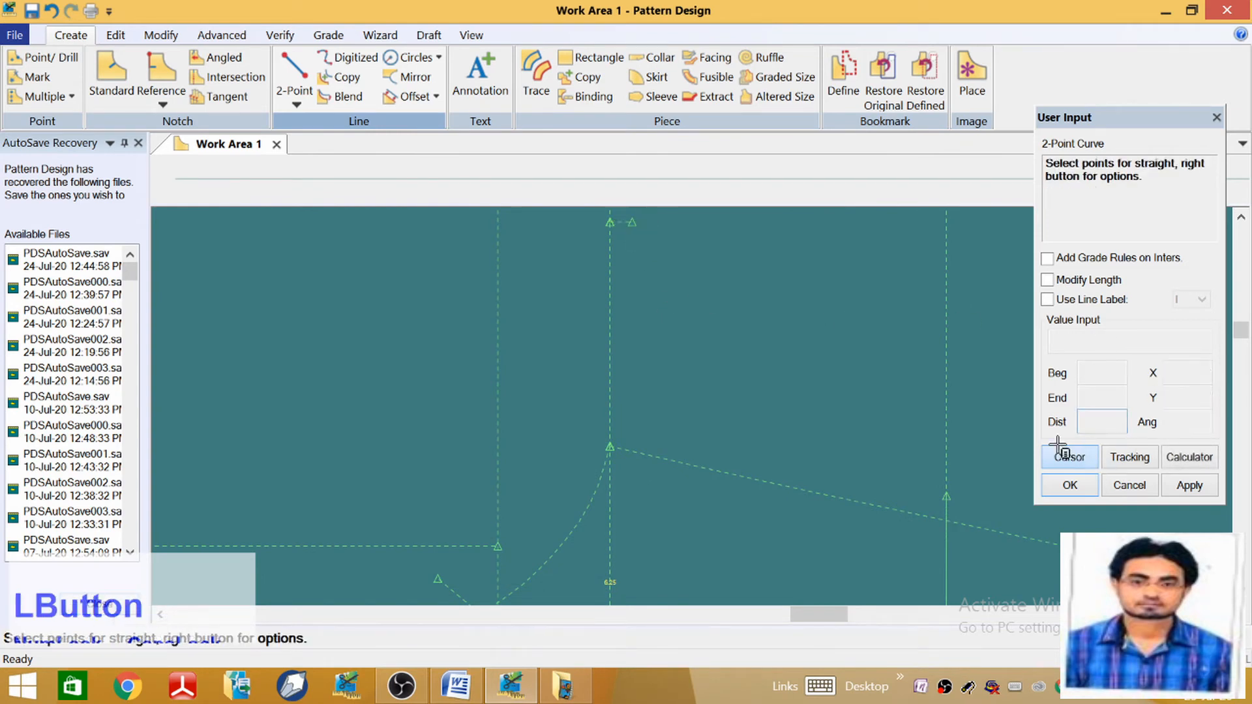
pyautogui.scroll(2, 791, 264)
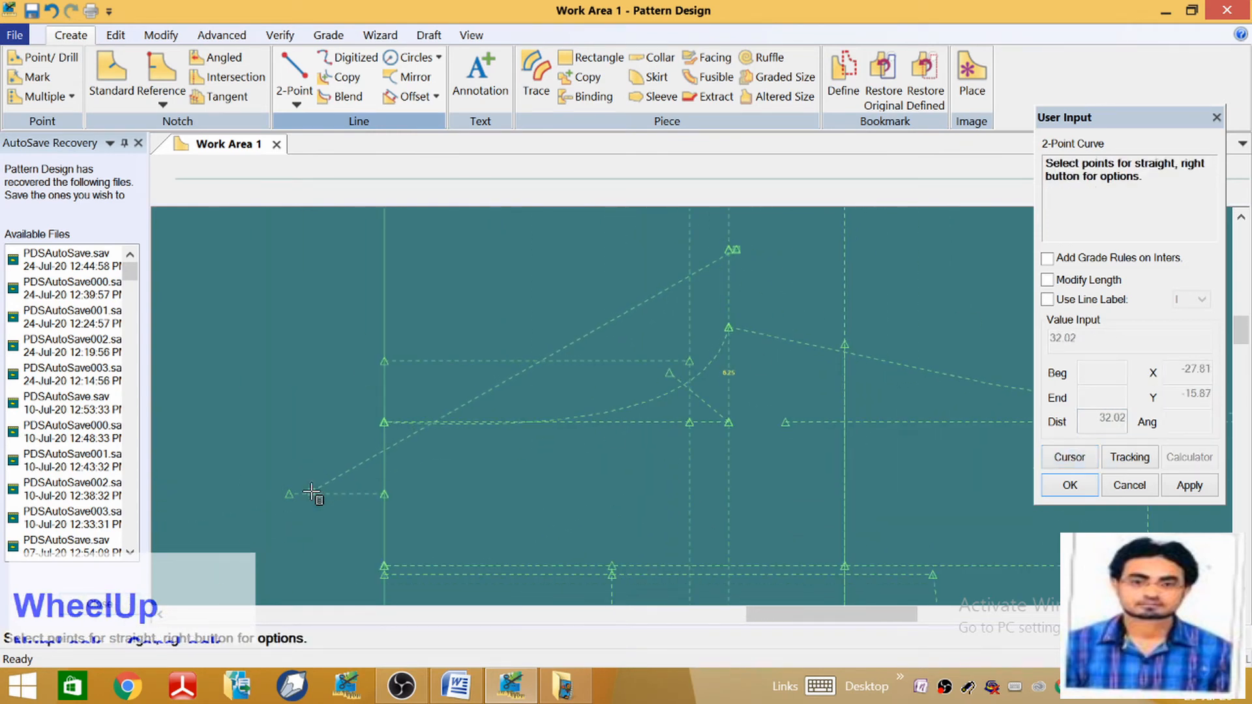
pyautogui.click(289, 495)
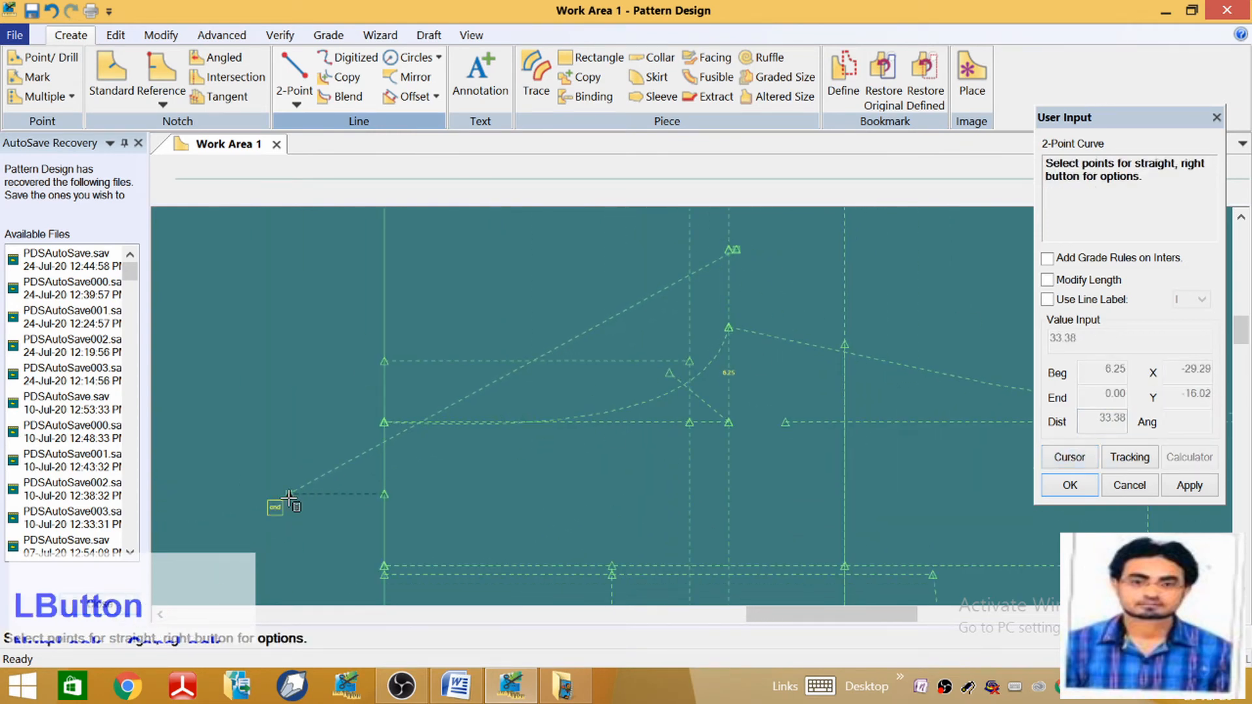
pyautogui.click(629, 403)
pyautogui.rightClick(318, 339)
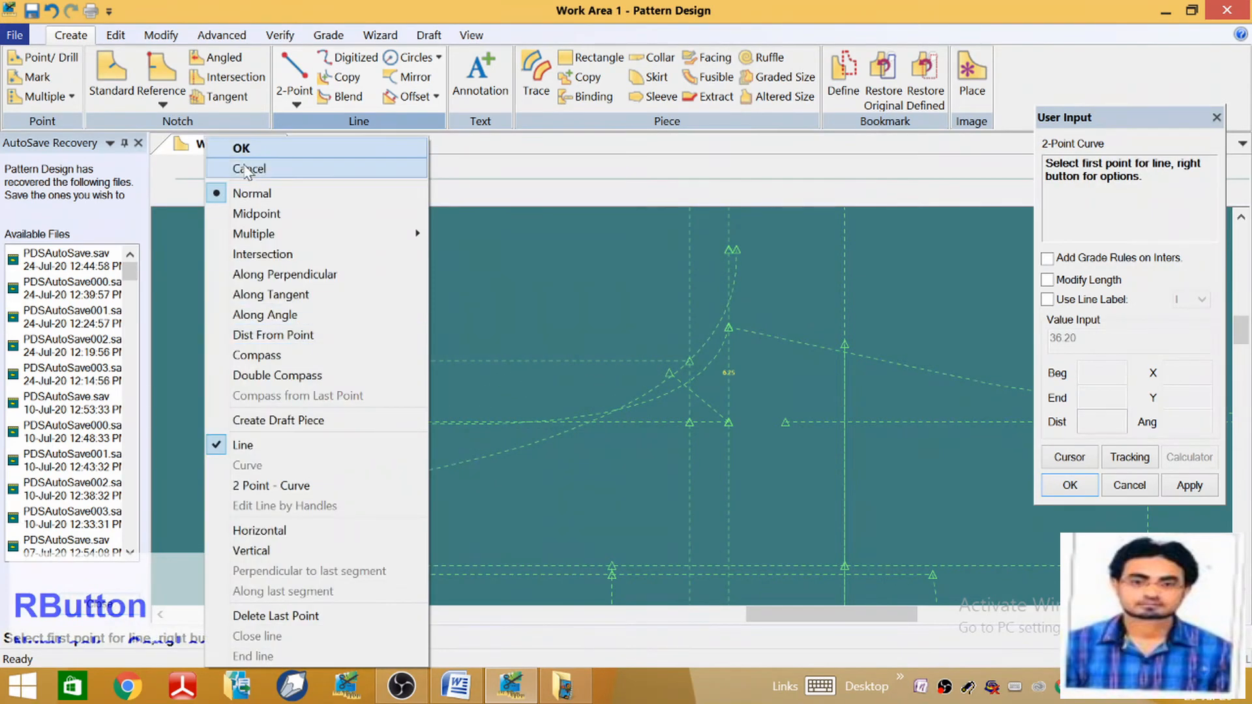
pyautogui.click(241, 146)
# Draw a vertical 2-point line about 10.4 long downward from the waist line's side corner and end the command
pyautogui.scroll(3, 424, 292)
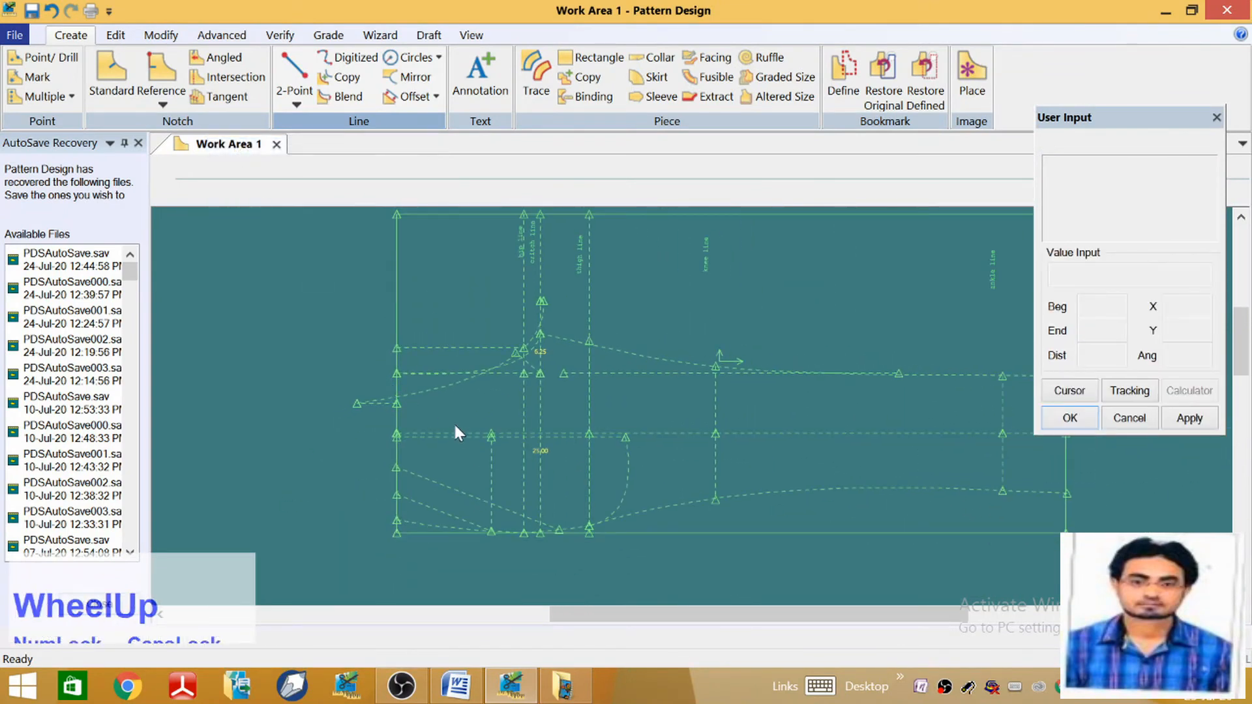
pyautogui.scroll(-2, 338, 541)
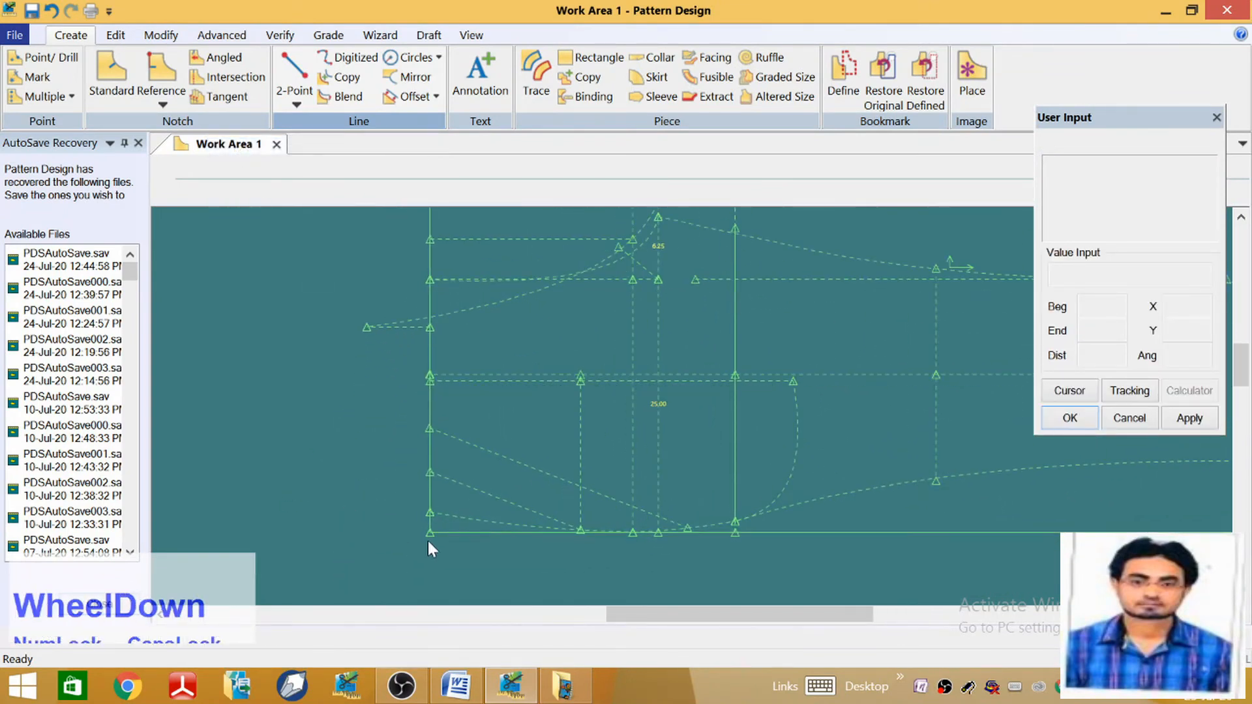
pyautogui.scroll(2, 456, 548)
pyautogui.scroll(-1, 454, 541)
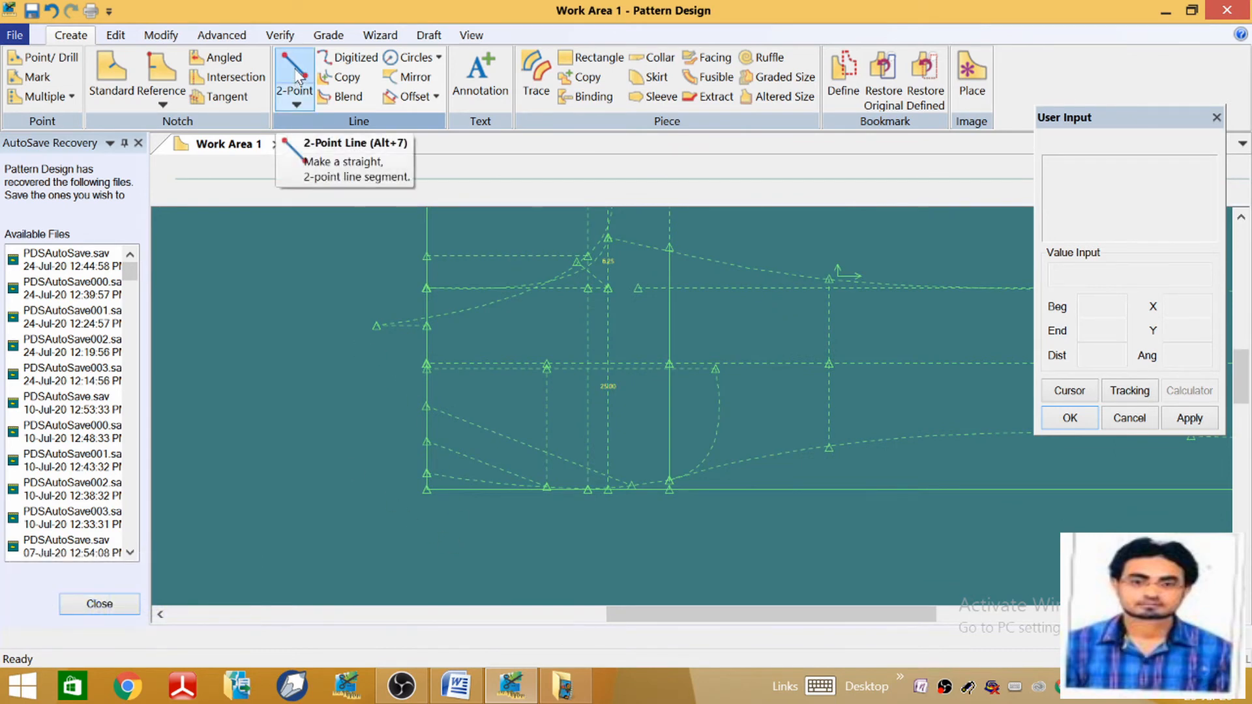
pyautogui.click(296, 96)
pyautogui.click(428, 486)
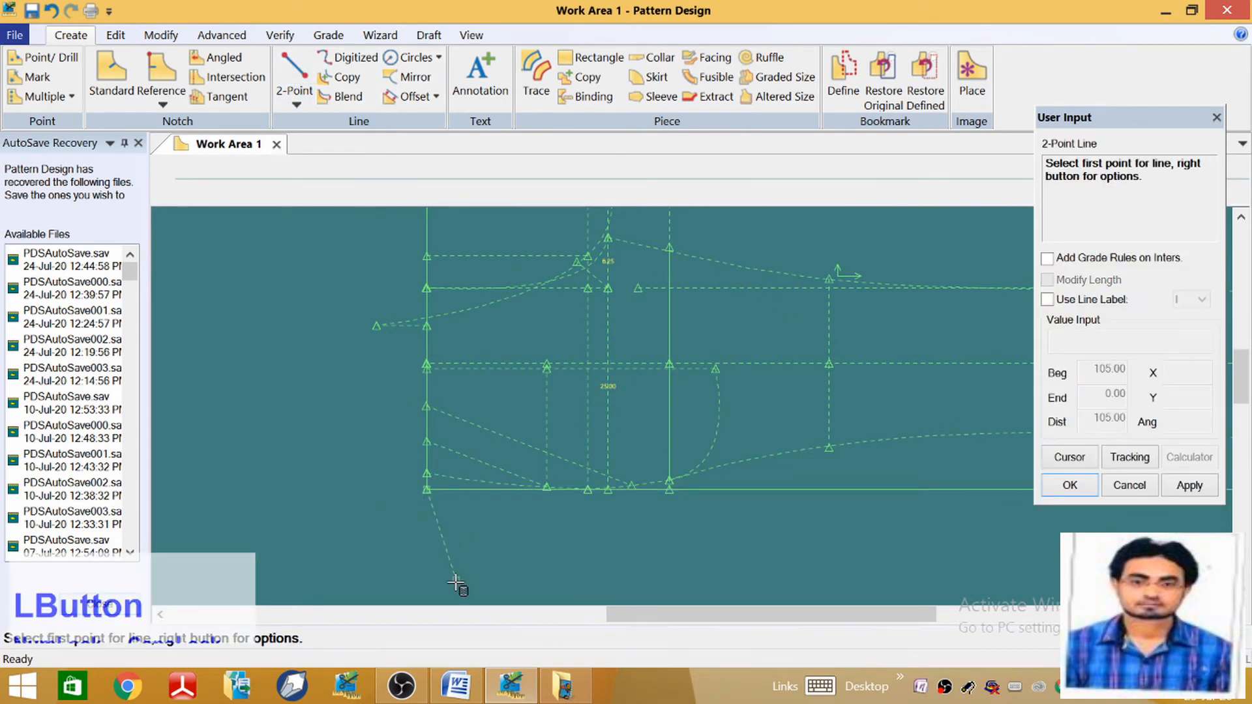
pyautogui.rightClick(436, 532)
pyautogui.click(378, 551)
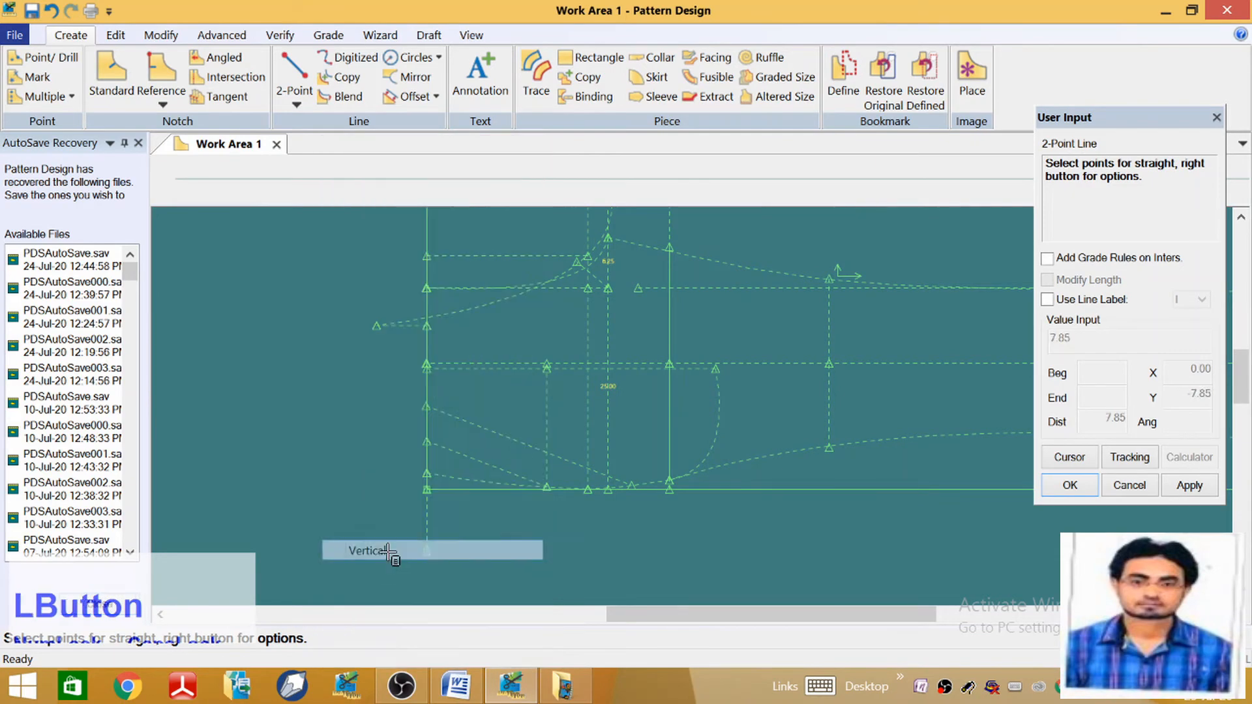
pyautogui.click(427, 573)
pyautogui.rightClick(363, 460)
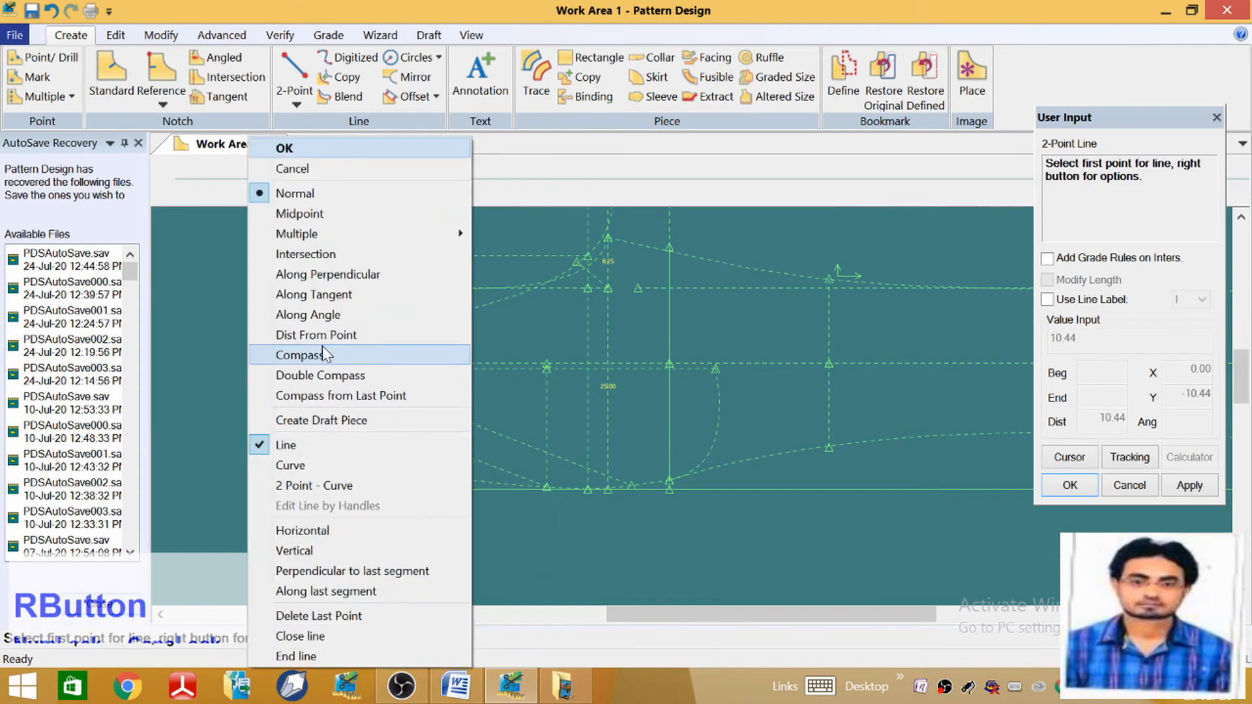
pyautogui.click(286, 149)
pyautogui.scroll(2, 503, 481)
pyautogui.scroll(-1, 501, 356)
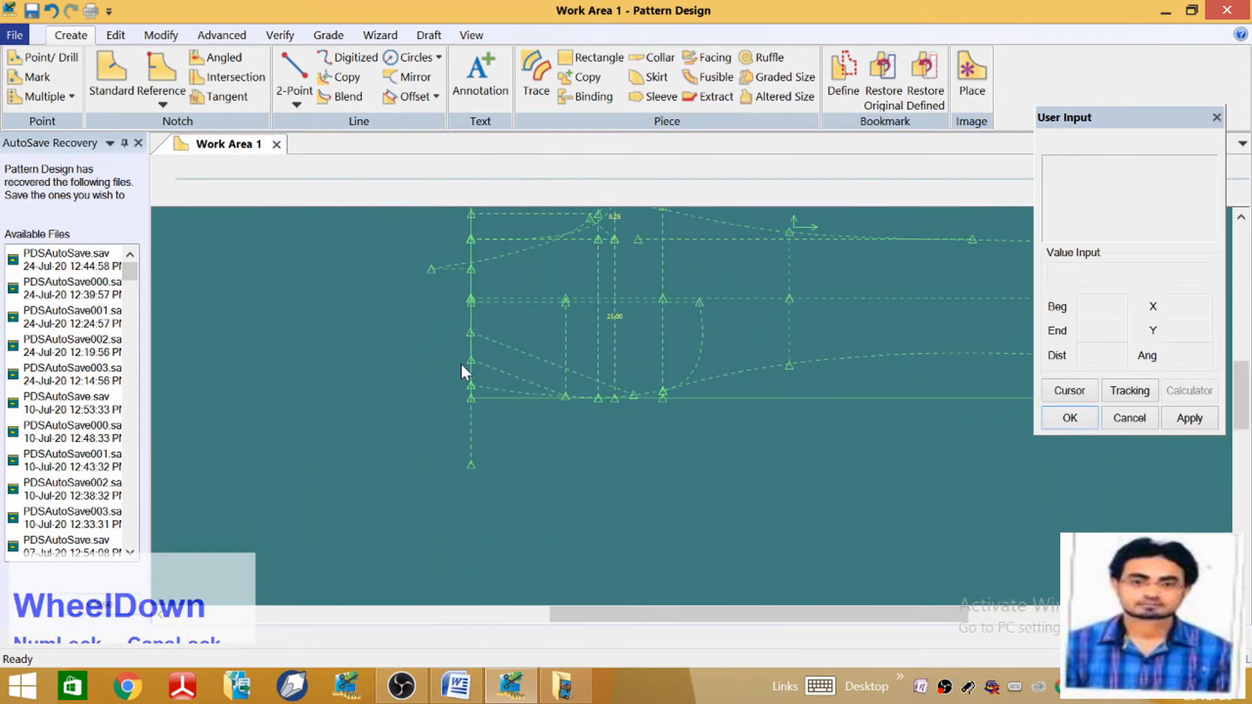
# Draw a slanted 2-point line about 24.5 long from the waist extension's outer end to the vertical line below the side corner, and end the command
pyautogui.click(294, 77)
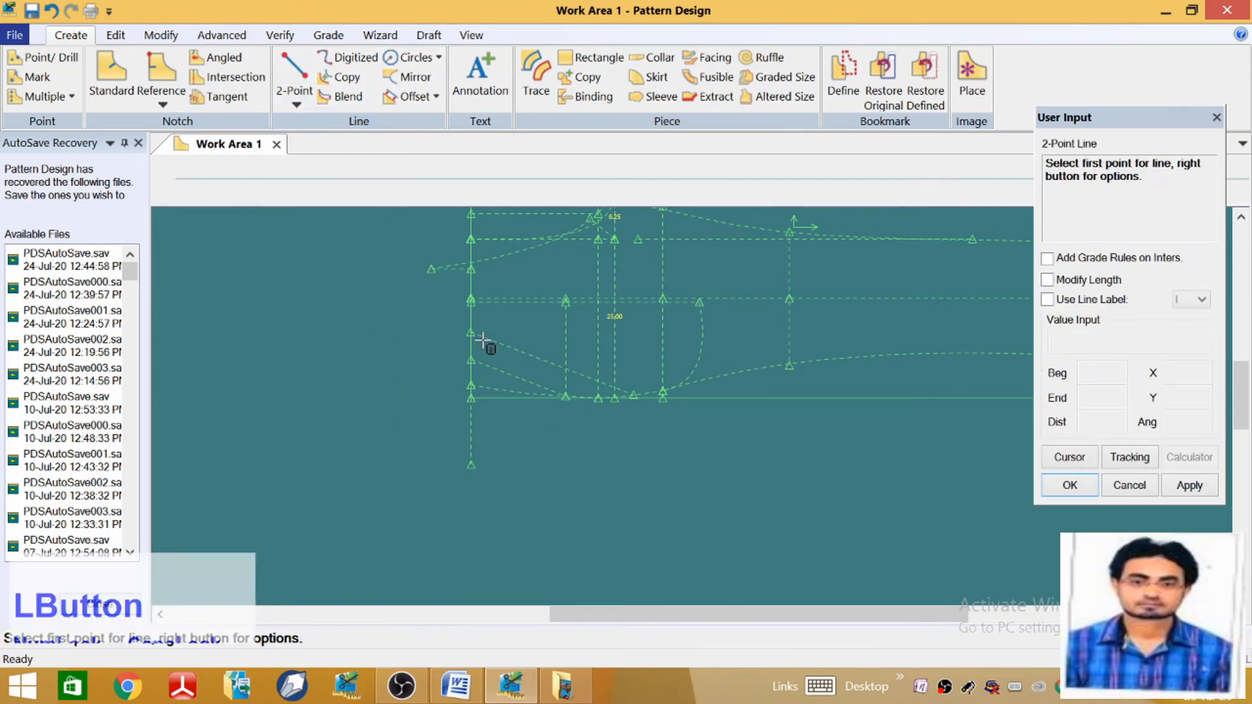
pyautogui.click(429, 285)
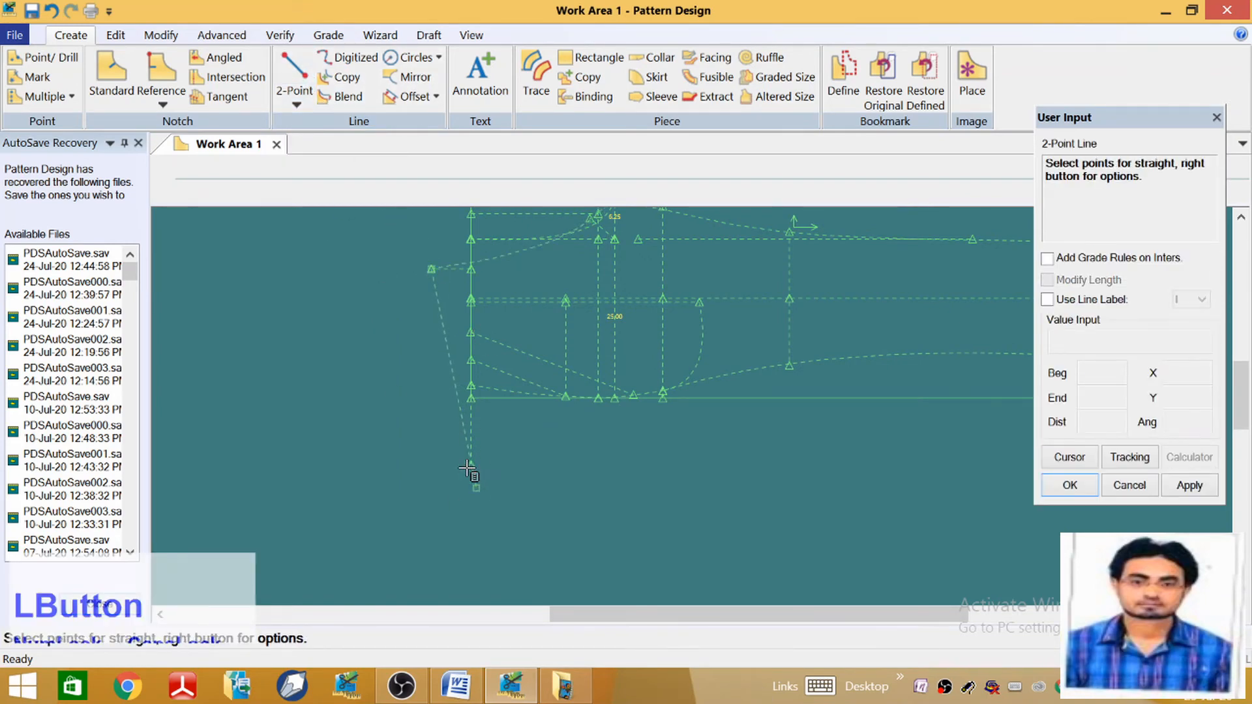
pyautogui.click(469, 418)
pyautogui.rightClick(370, 295)
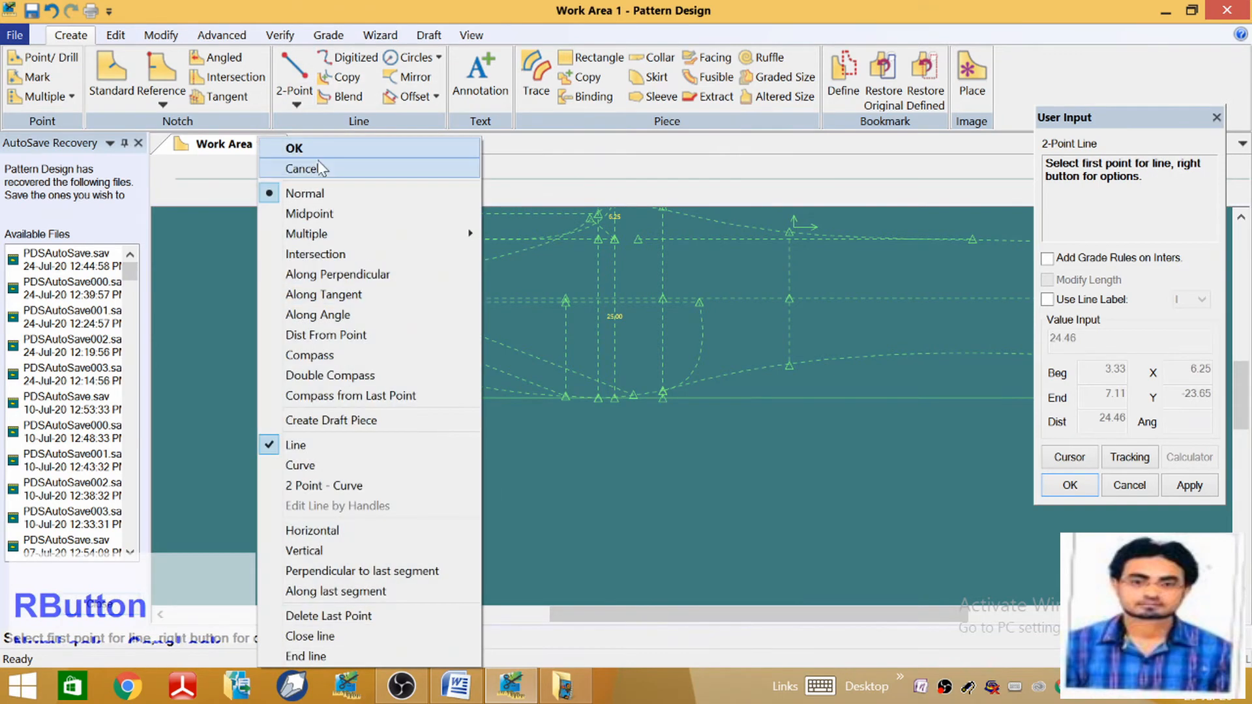
pyautogui.click(370, 167)
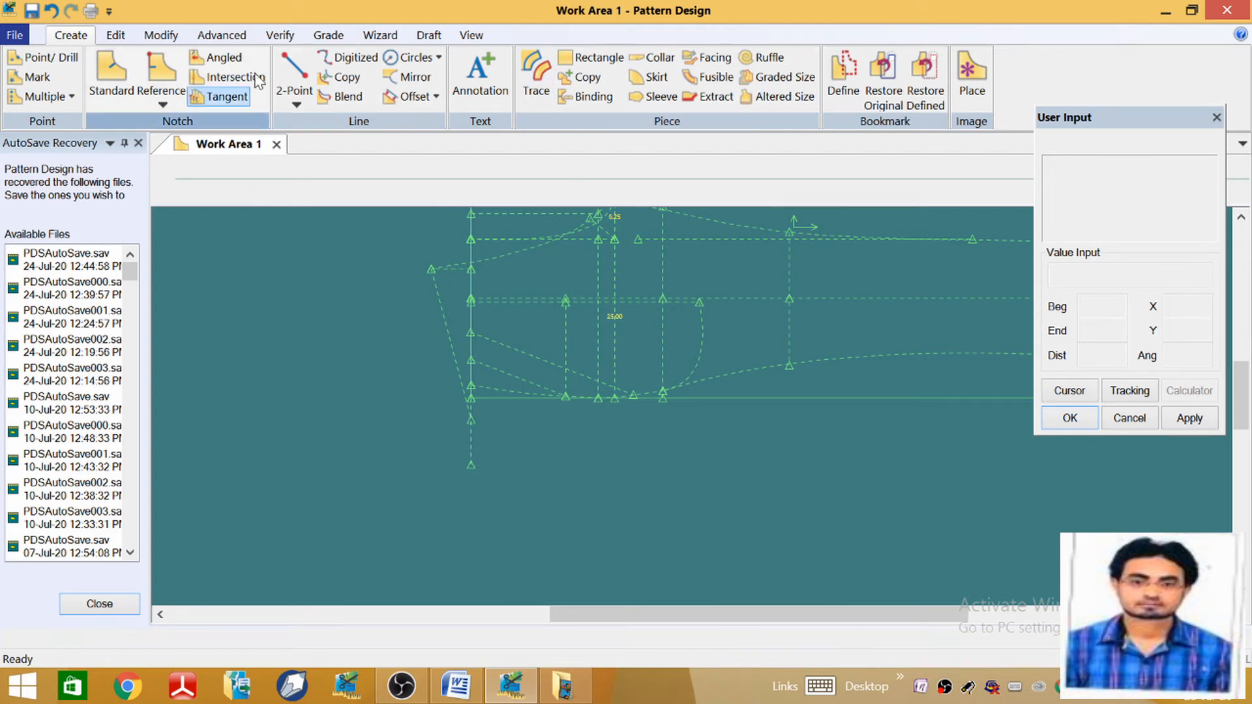
# Move the slanted waist line's lower end point along its own line, calculating the distance from the line's beginning with an expression starting 45/2+
pyautogui.click(161, 36)
pyautogui.click(207, 77)
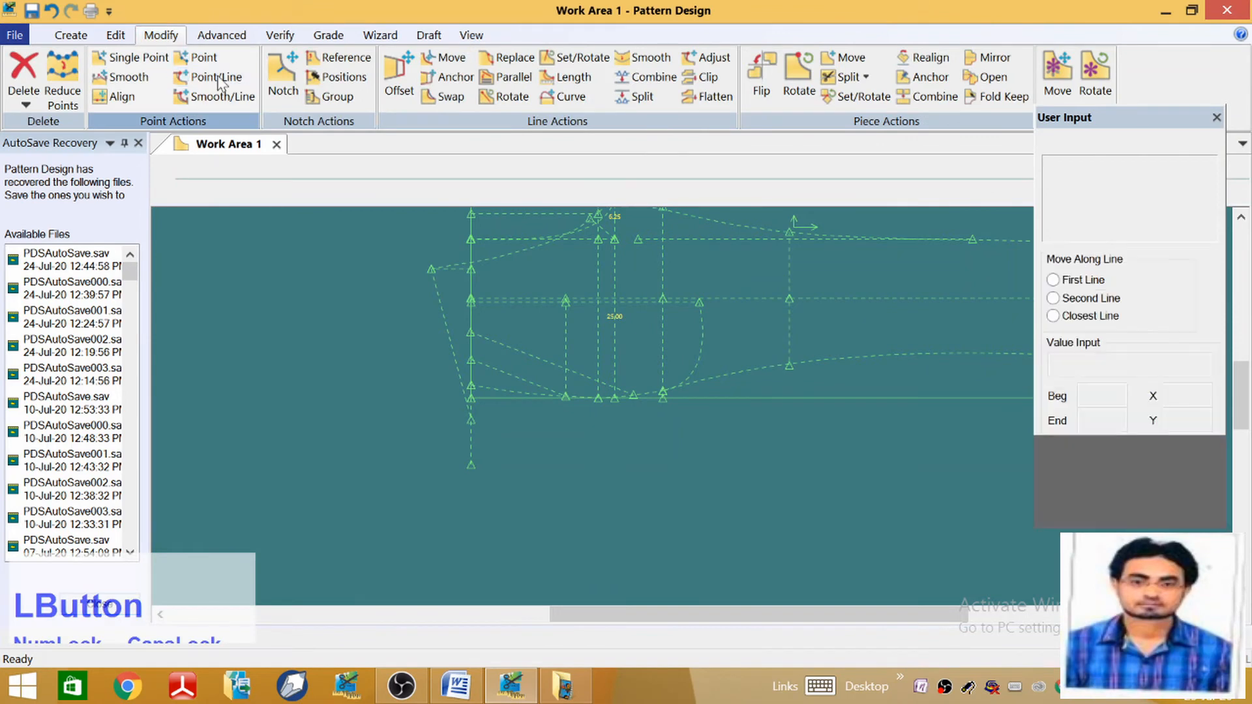
pyautogui.click(471, 419)
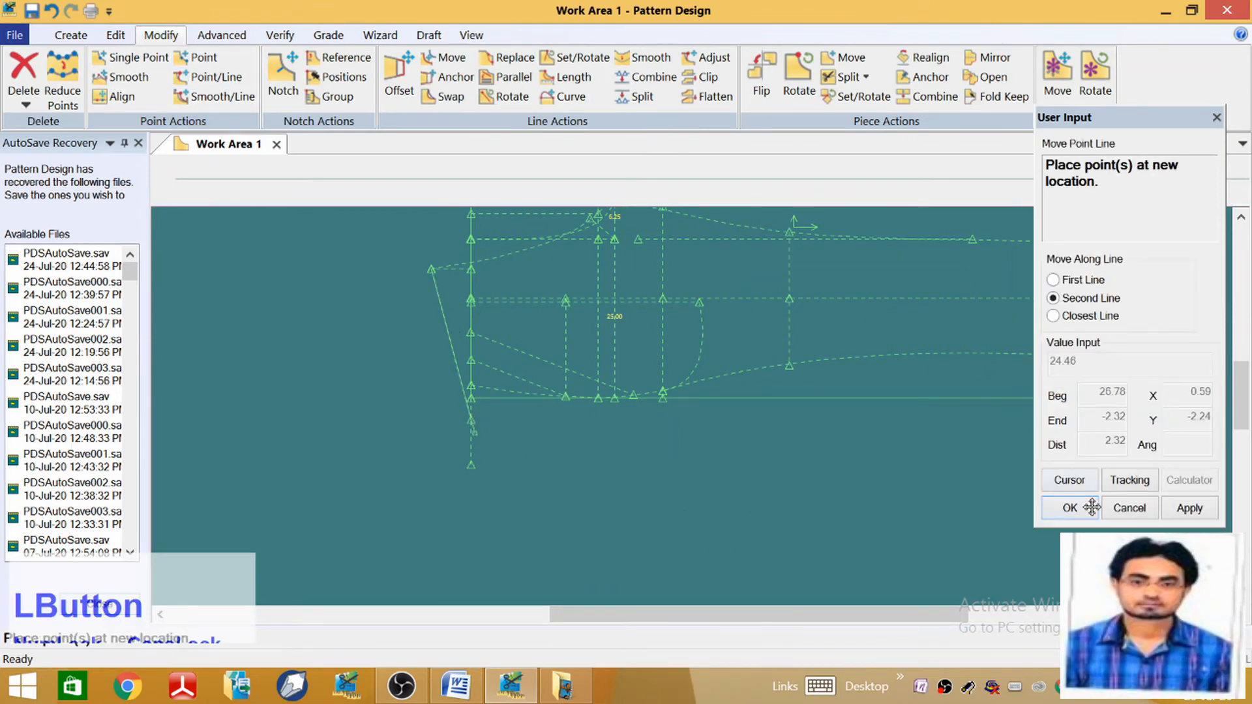
pyautogui.click(1082, 486)
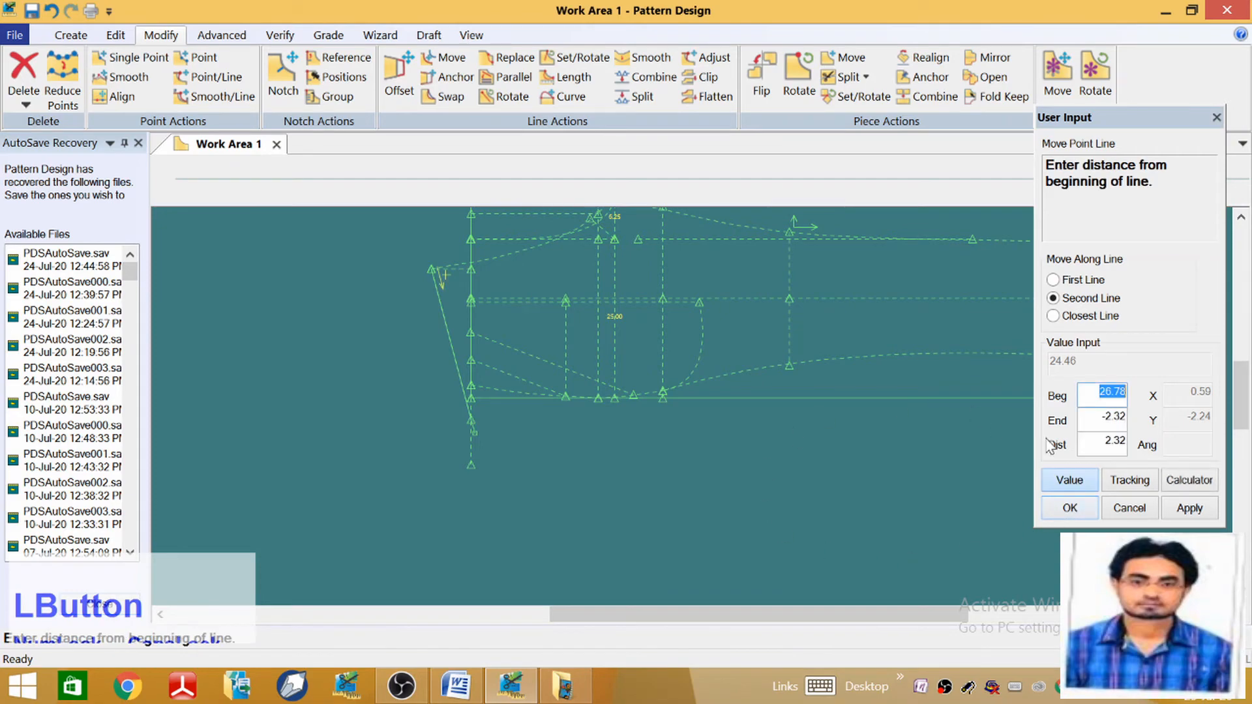
pyautogui.click(1207, 485)
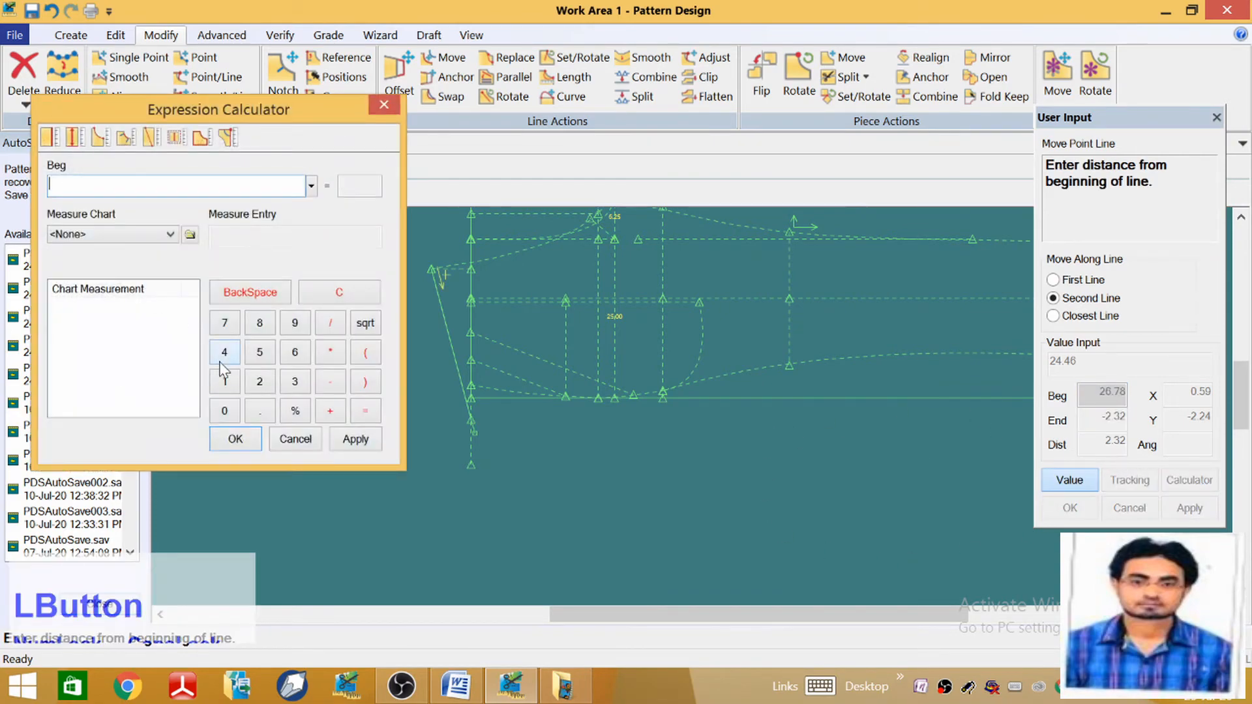
pyautogui.click(329, 323)
pyautogui.click(353, 444)
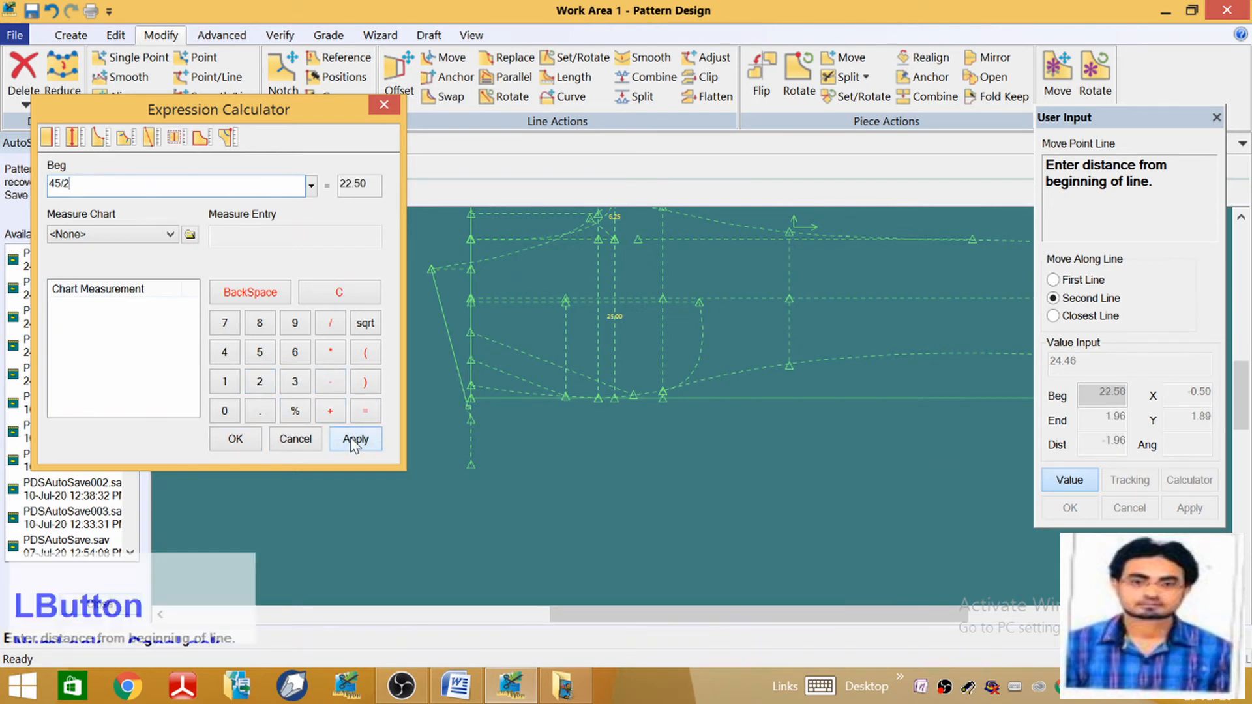
pyautogui.click(336, 416)
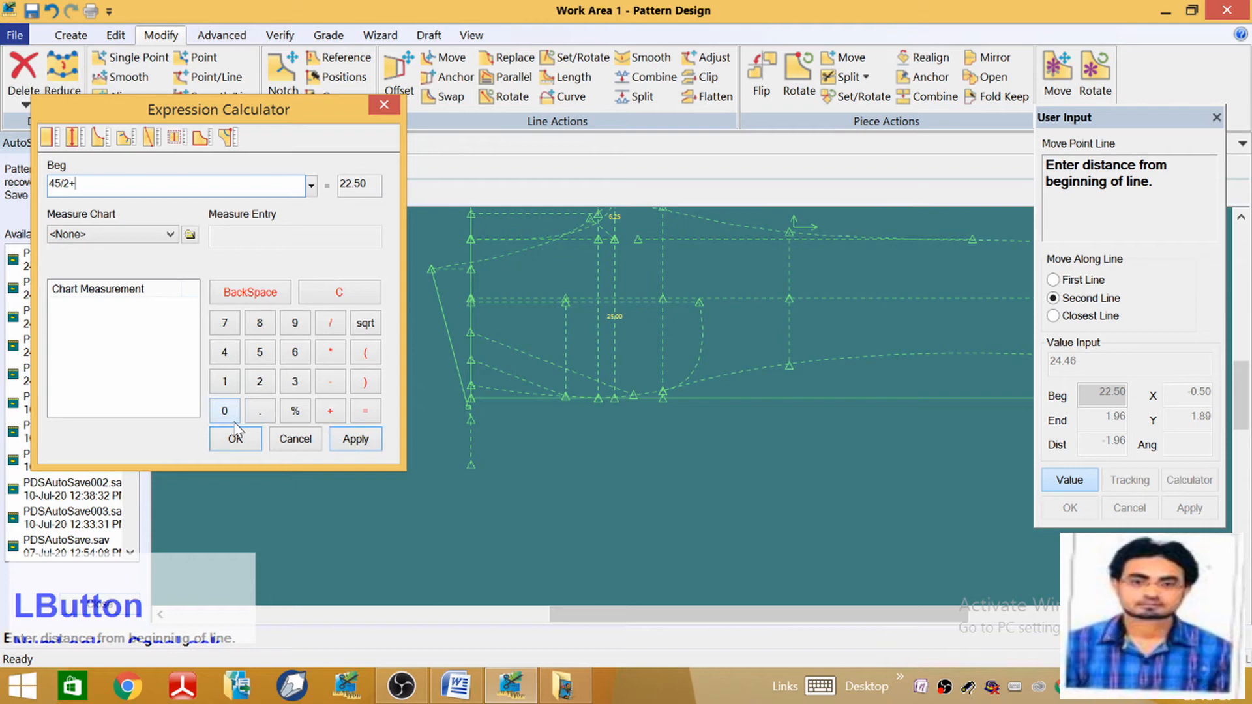
# Move the lower end point of the slanted waist line along its line, to a distance of 23.00 from the line's beginning
pyautogui.click(355, 441)
pyautogui.click(236, 441)
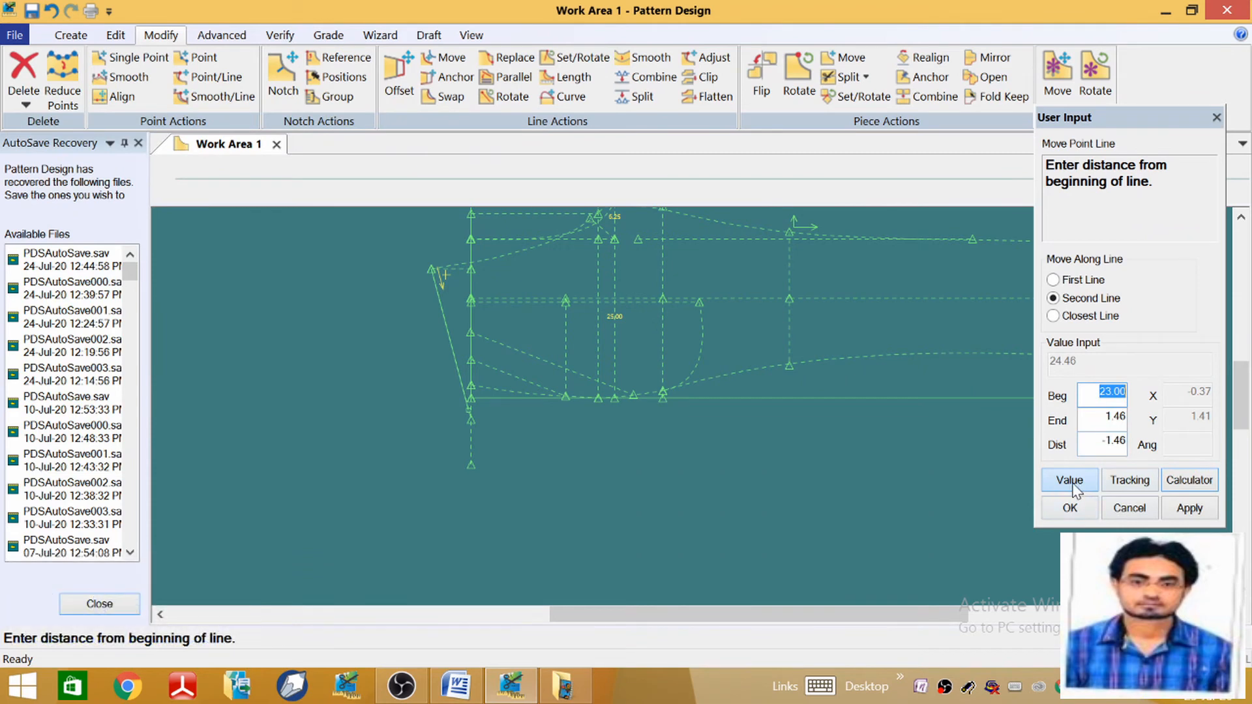
pyautogui.click(1070, 508)
# Measure the length of the slanted waist line
pyautogui.scroll(-5, 482, 430)
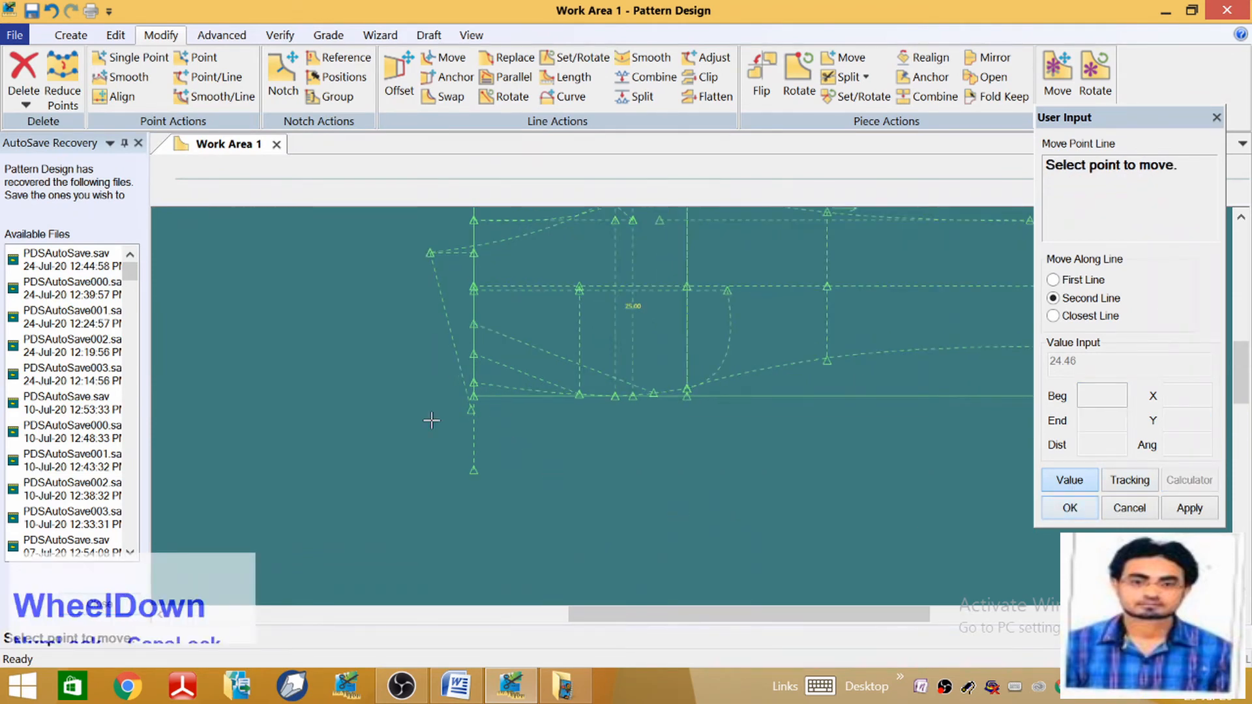
pyautogui.scroll(3, 481, 429)
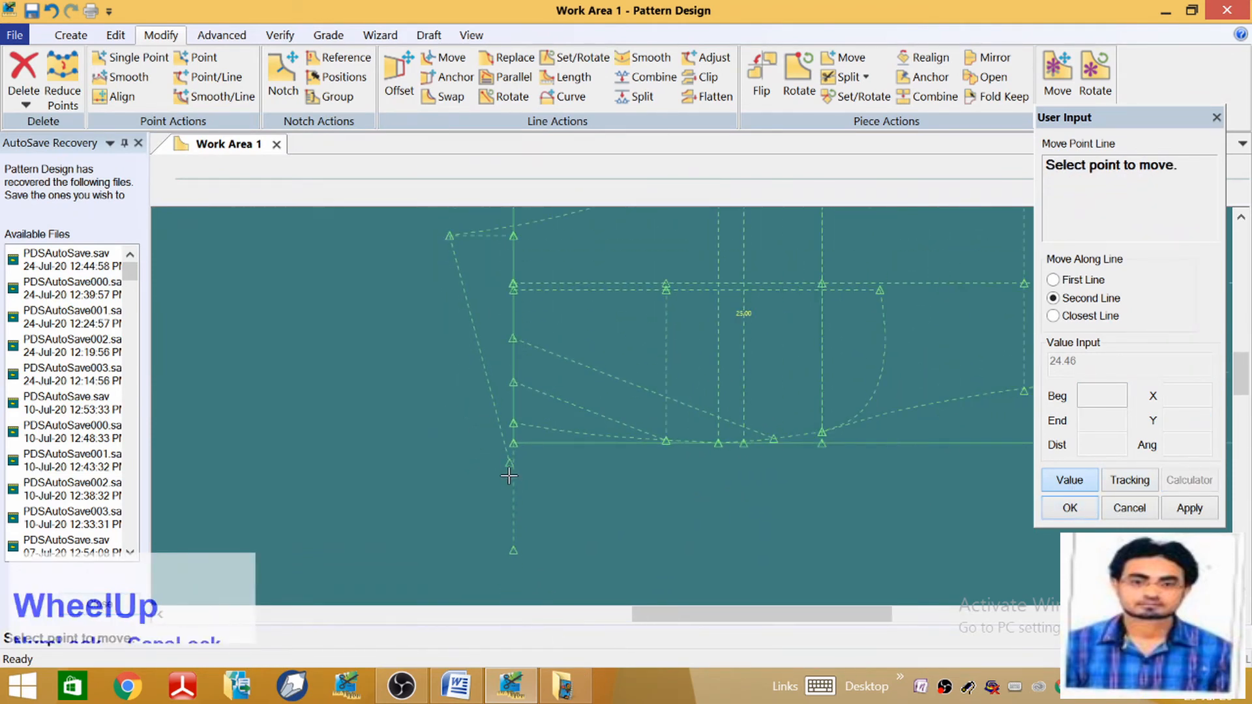
pyautogui.click(279, 35)
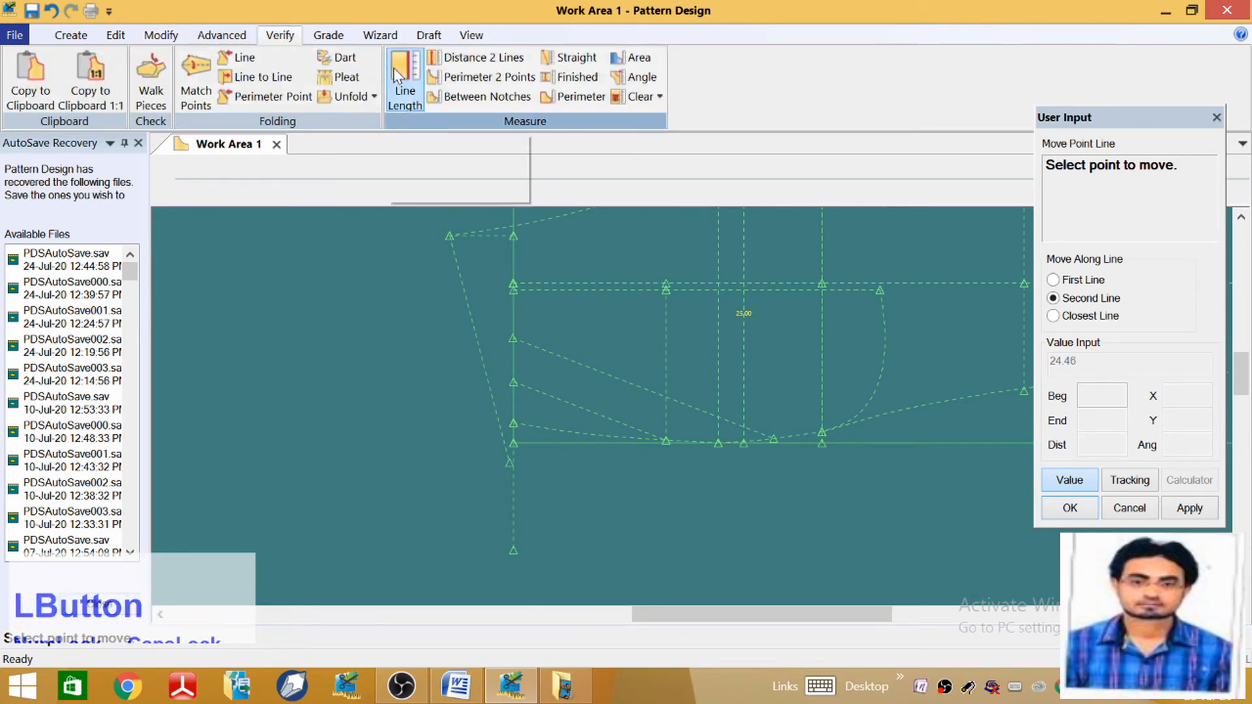
pyautogui.click(405, 91)
pyautogui.rightClick(475, 344)
pyautogui.click(477, 344)
# Rotate the slanted waist line freely about its upper end point until its lower end meets the vertical dashed extension line
pyautogui.scroll(-2, 489, 397)
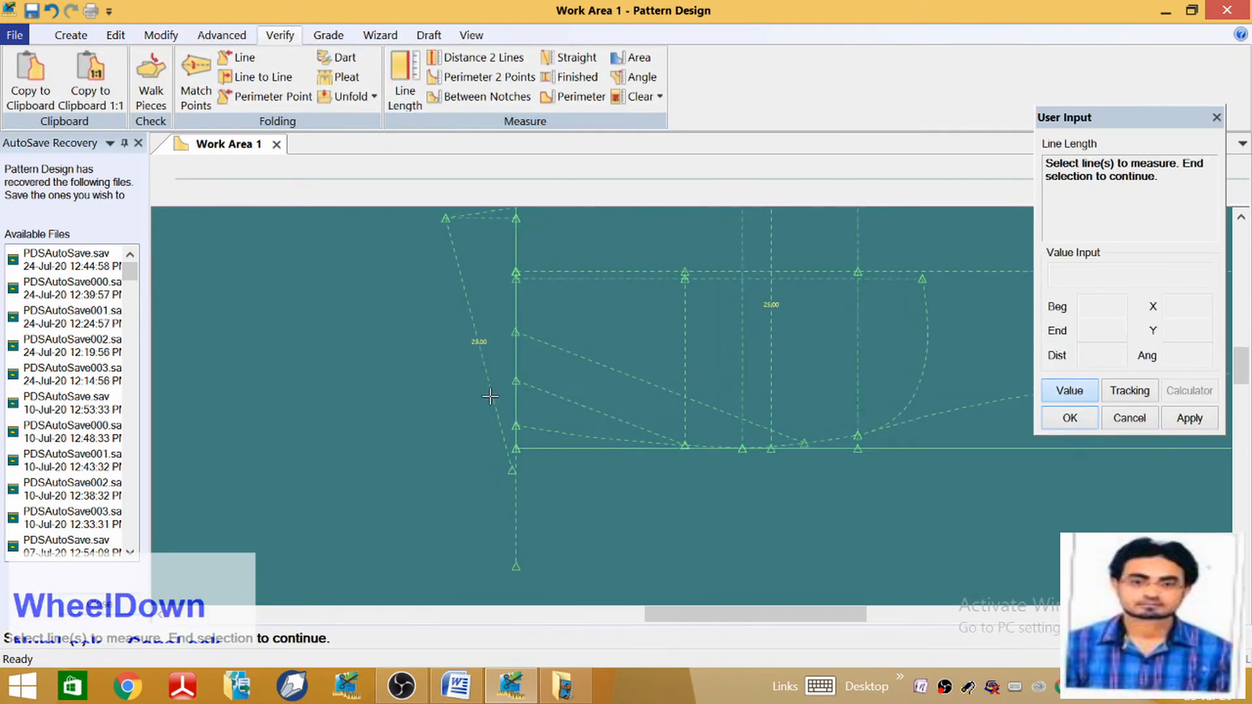
pyautogui.click(161, 36)
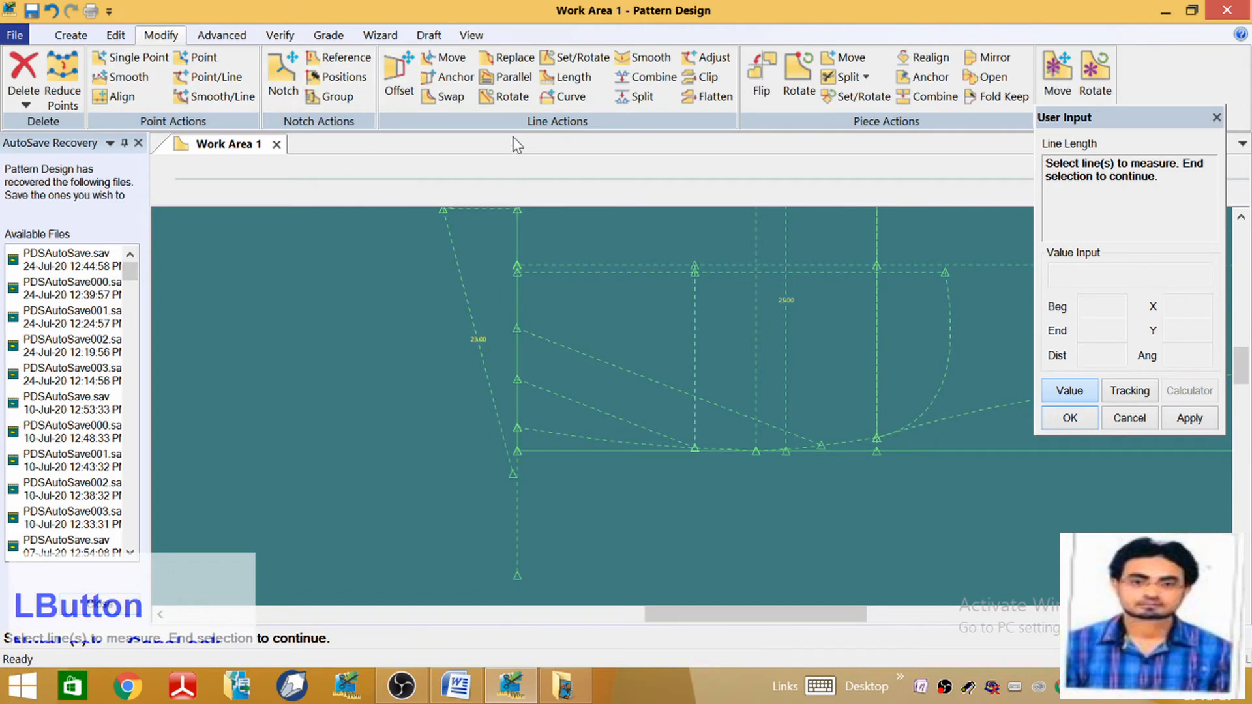
pyautogui.click(506, 96)
pyautogui.rightClick(461, 293)
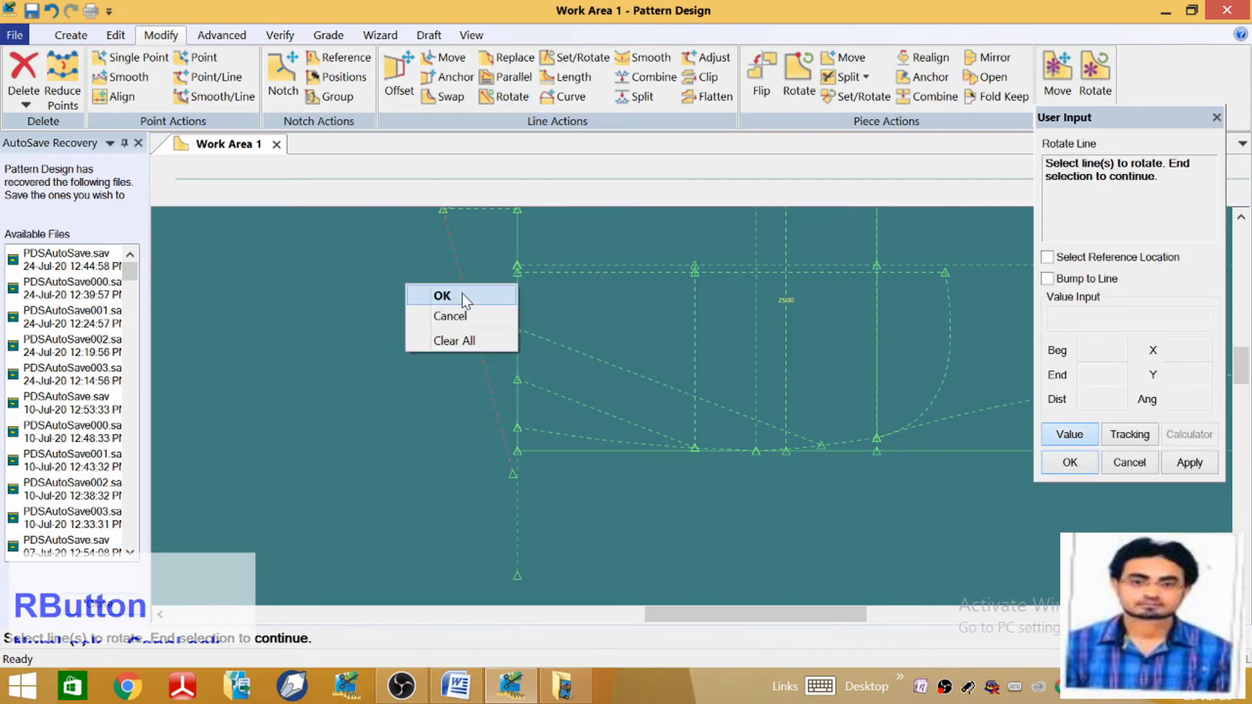
pyautogui.click(456, 295)
pyautogui.scroll(1, 419, 421)
pyautogui.click(439, 255)
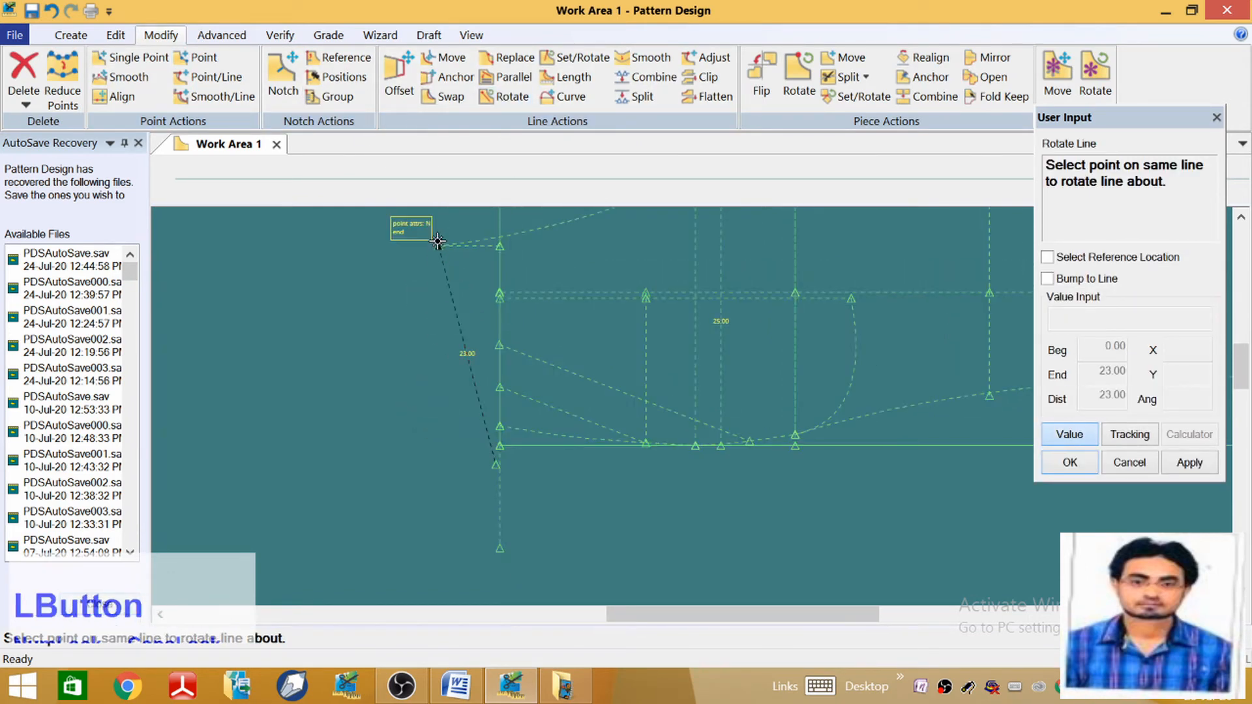
pyautogui.click(438, 245)
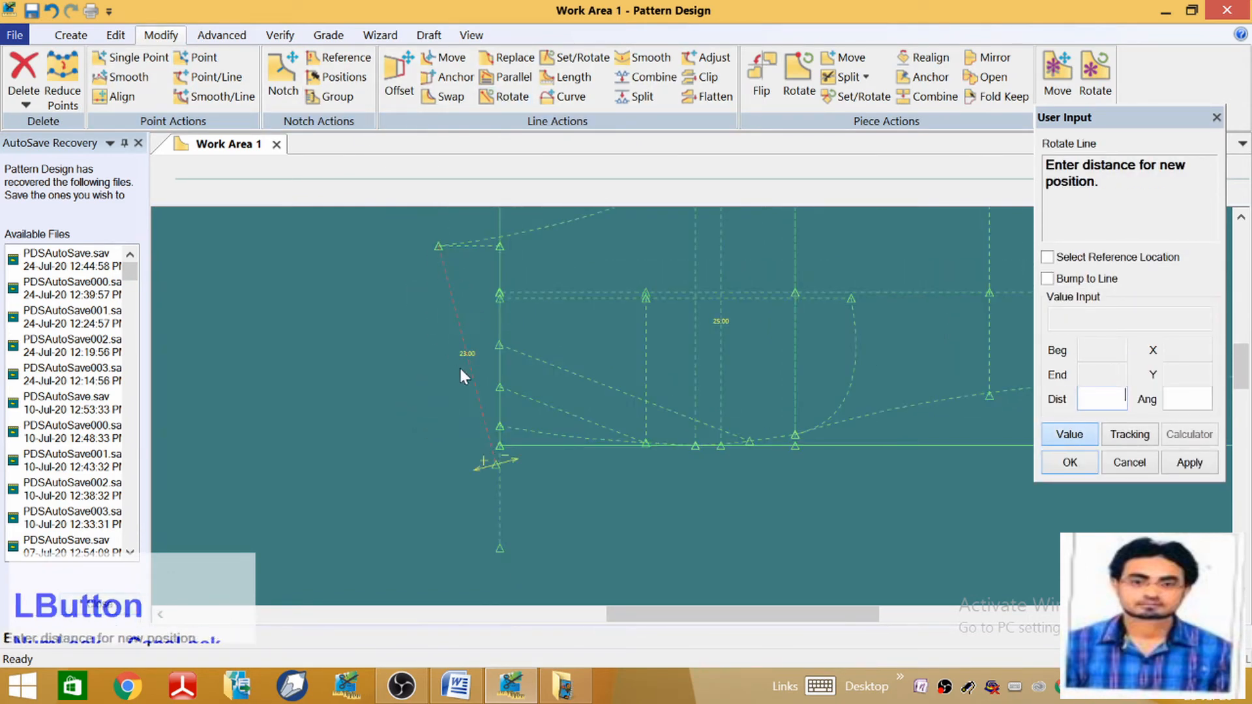
pyautogui.click(1068, 433)
pyautogui.scroll(-3, 515, 489)
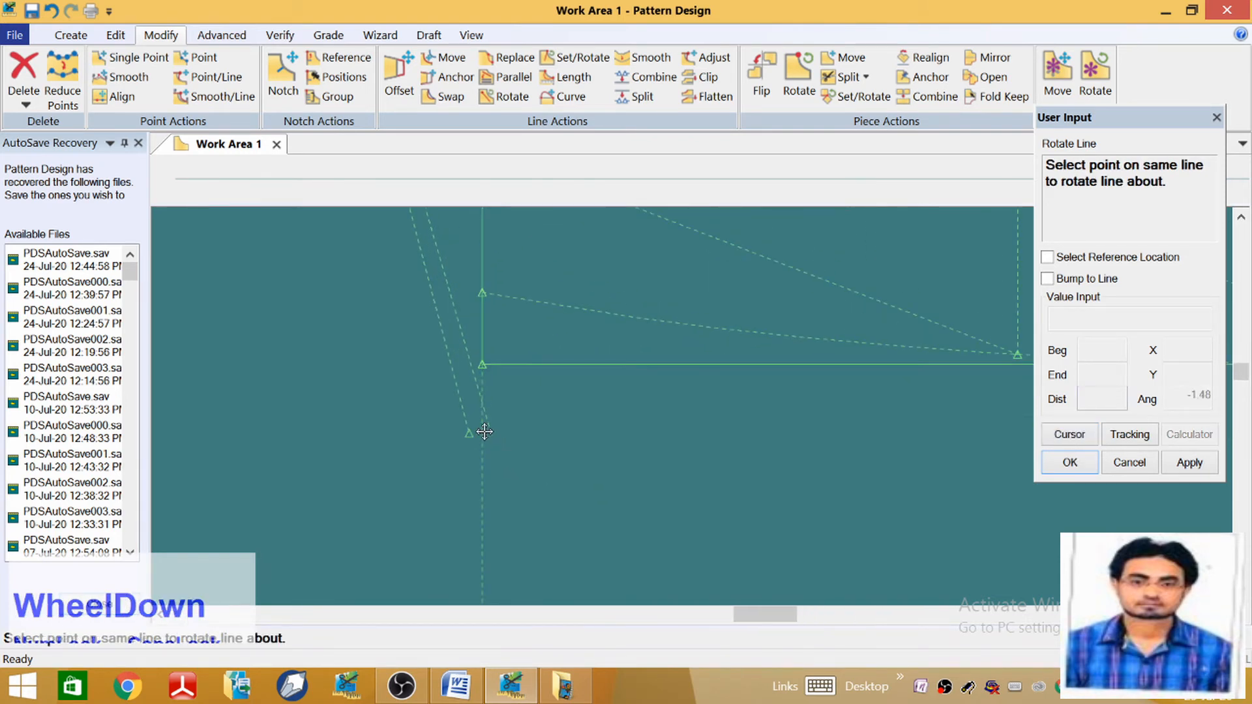
pyautogui.scroll(-4, 485, 431)
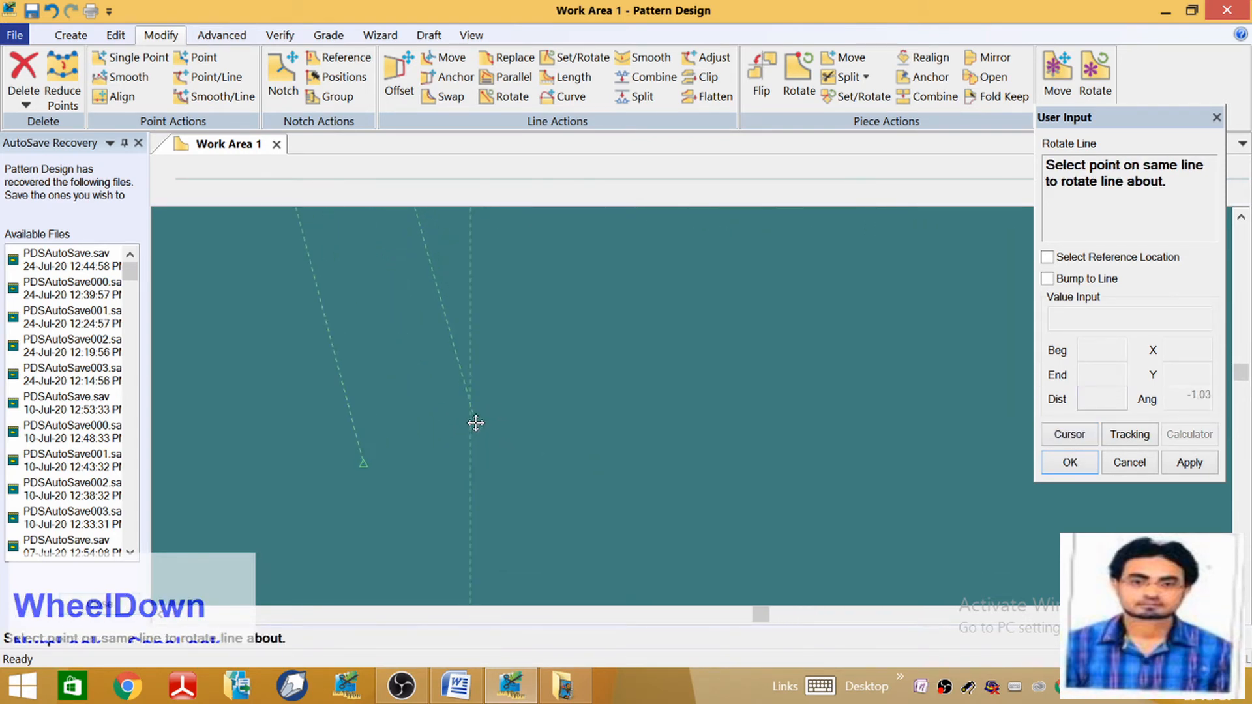
pyautogui.scroll(-3, 476, 423)
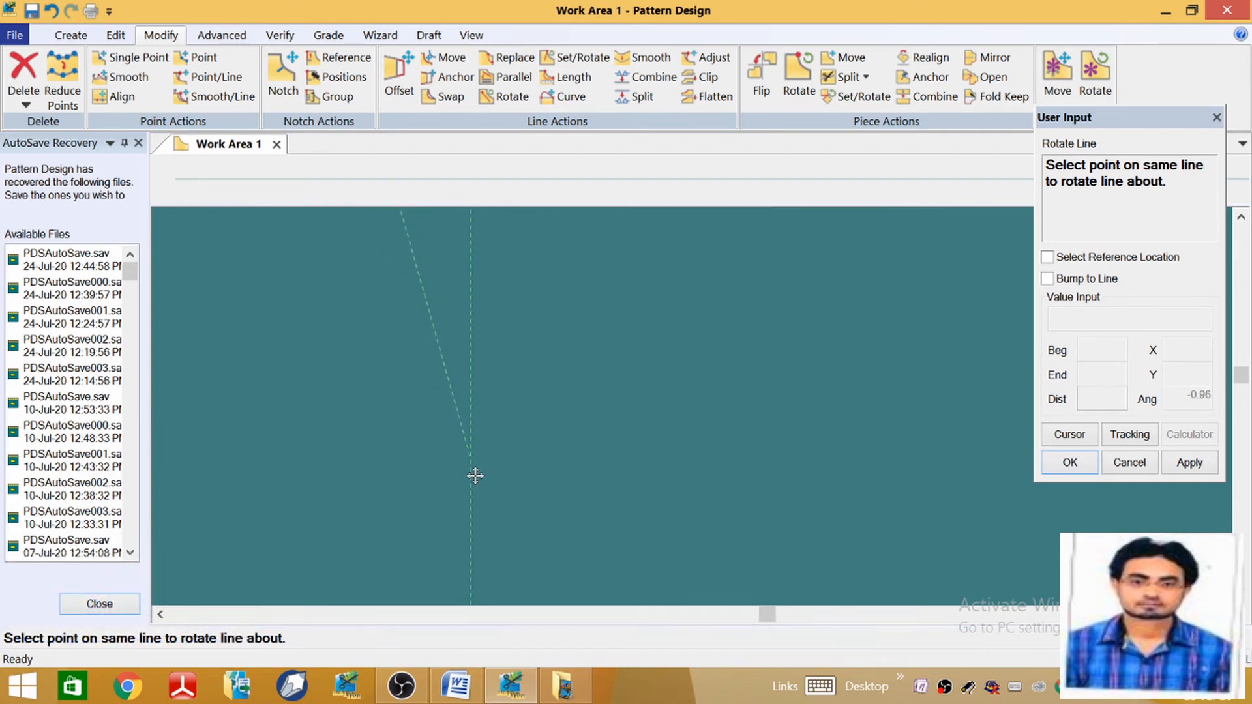
pyautogui.click(476, 476)
pyautogui.scroll(2, 620, 486)
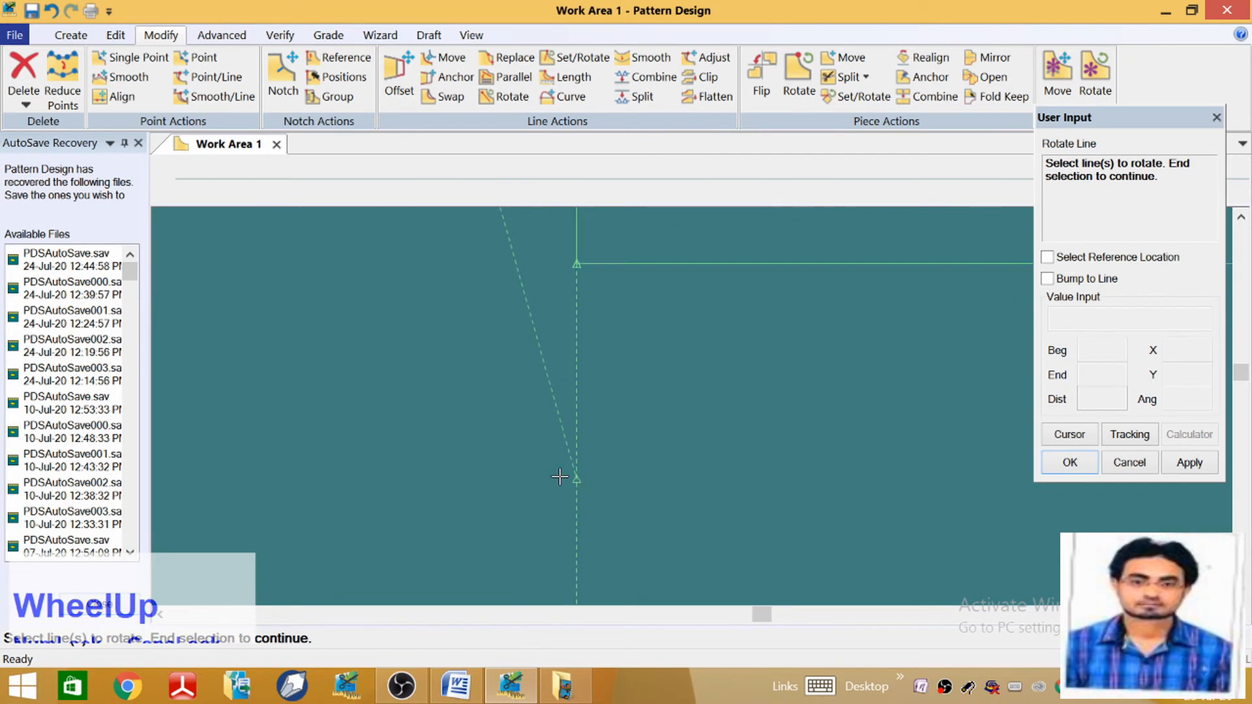
pyautogui.scroll(4, 559, 476)
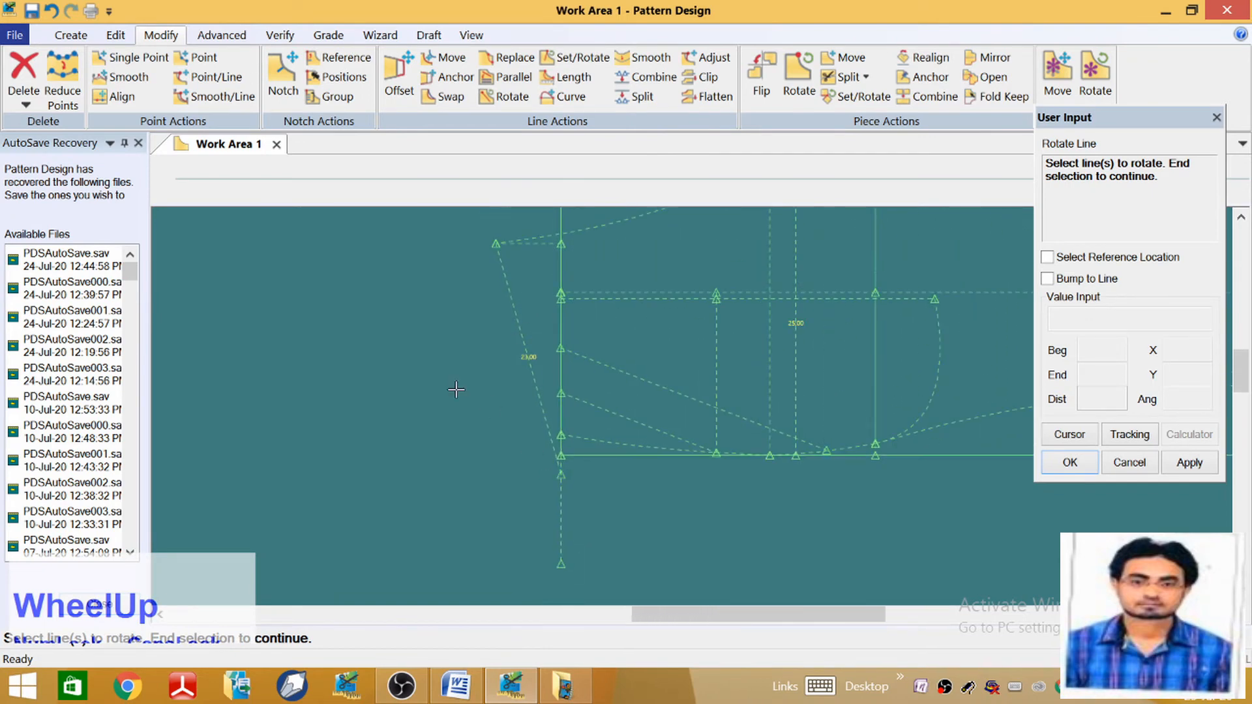
pyautogui.rightClick(386, 361)
pyautogui.click(419, 372)
# Split the vertical dashed extension line at the point where the lower end of the slanted waist line meets it
pyautogui.scroll(2, 304, 369)
pyautogui.scroll(-1, 397, 401)
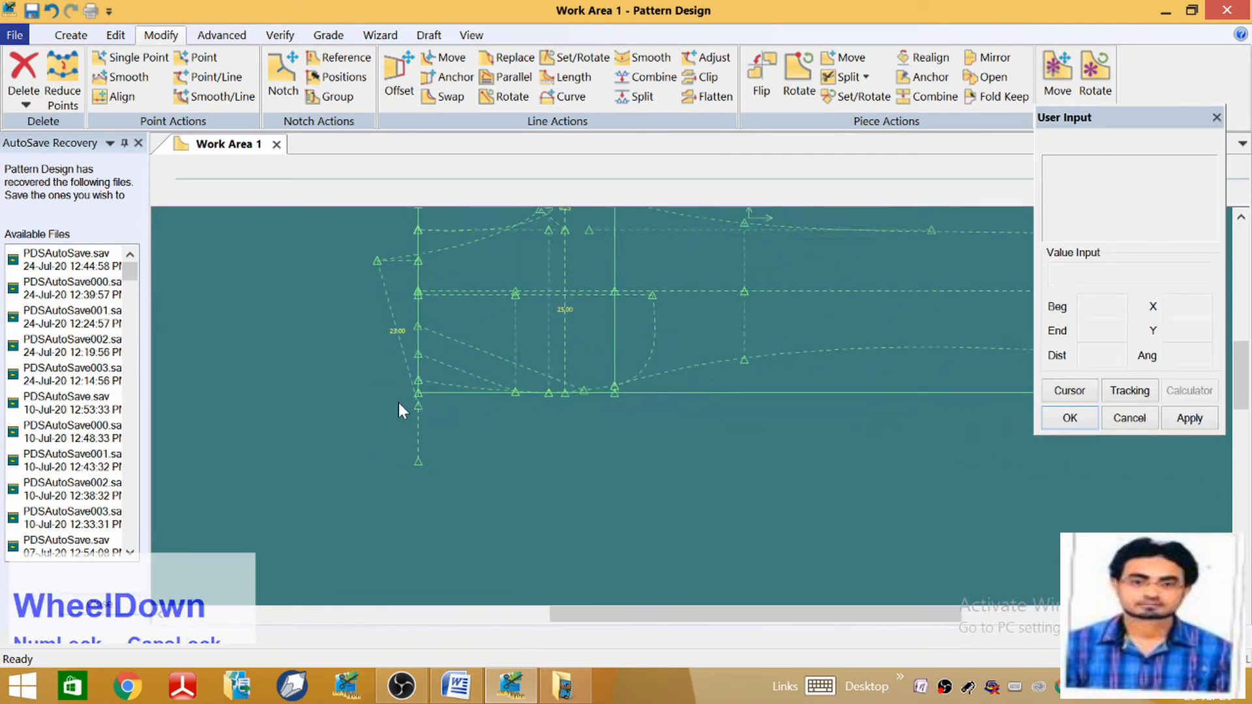
pyautogui.scroll(-4, 424, 399)
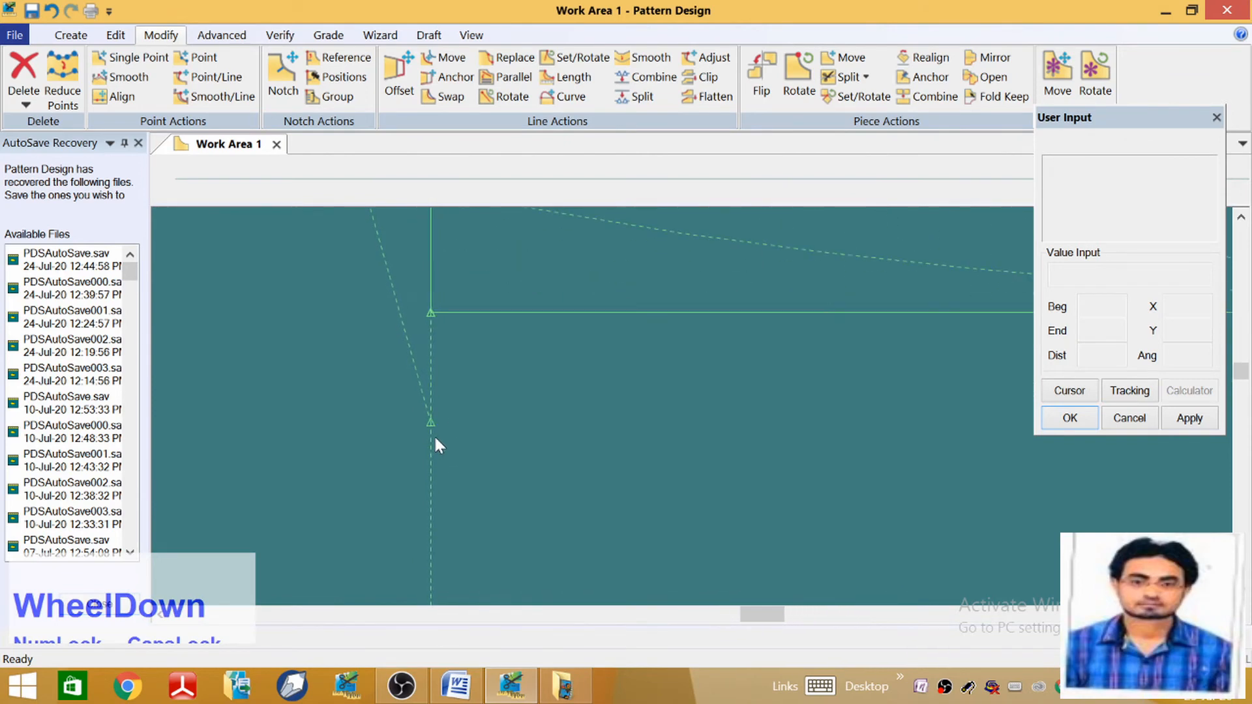
pyautogui.scroll(-3, 433, 434)
pyautogui.scroll(1, 427, 443)
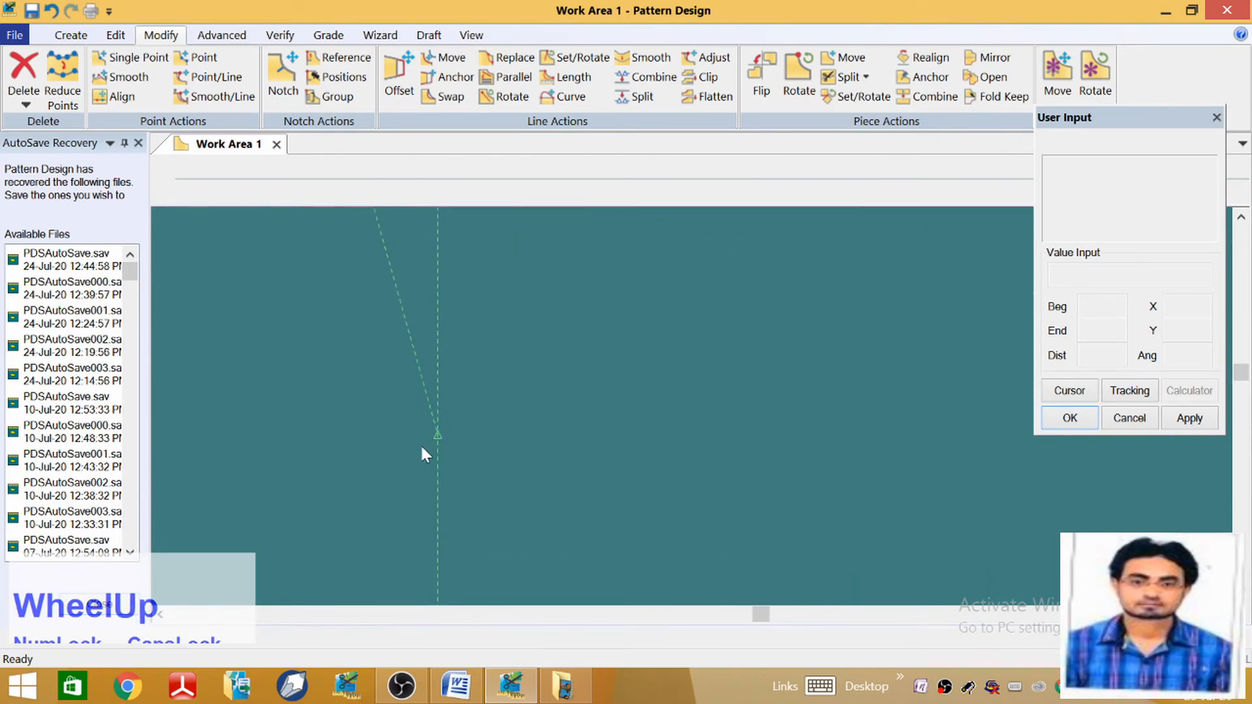
pyautogui.scroll(-1, 458, 441)
pyautogui.scroll(-2, 440, 437)
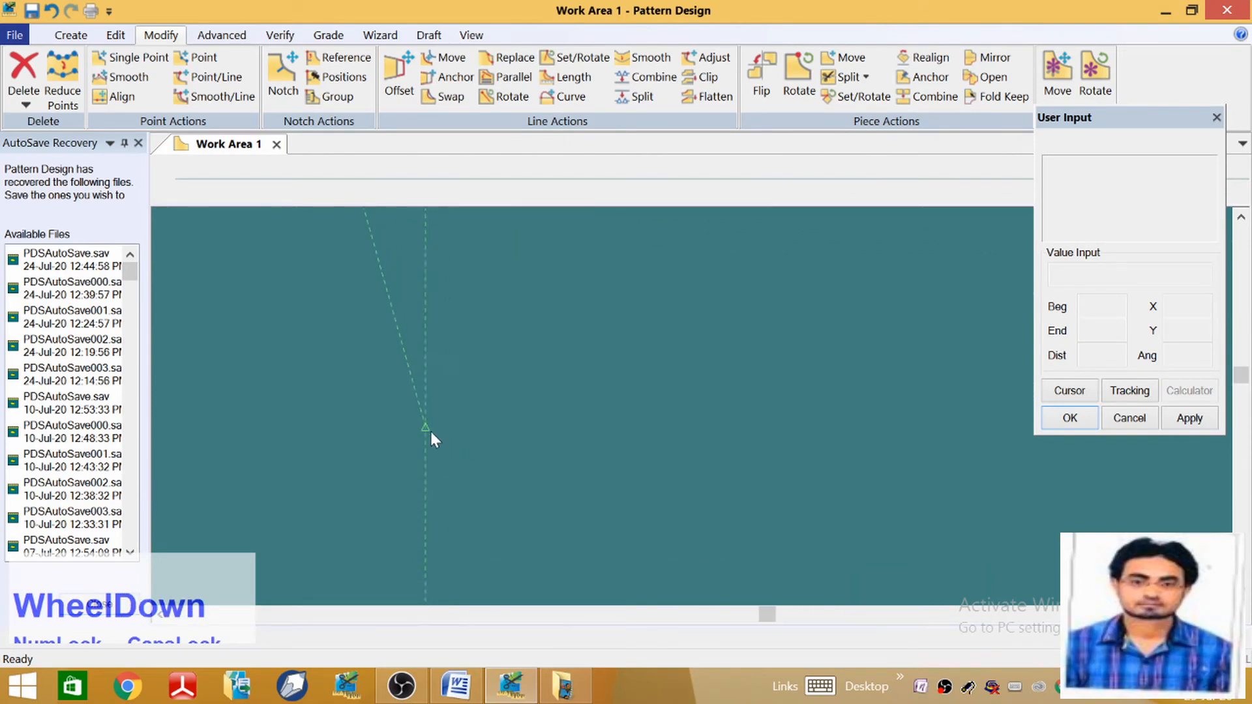
pyautogui.click(636, 96)
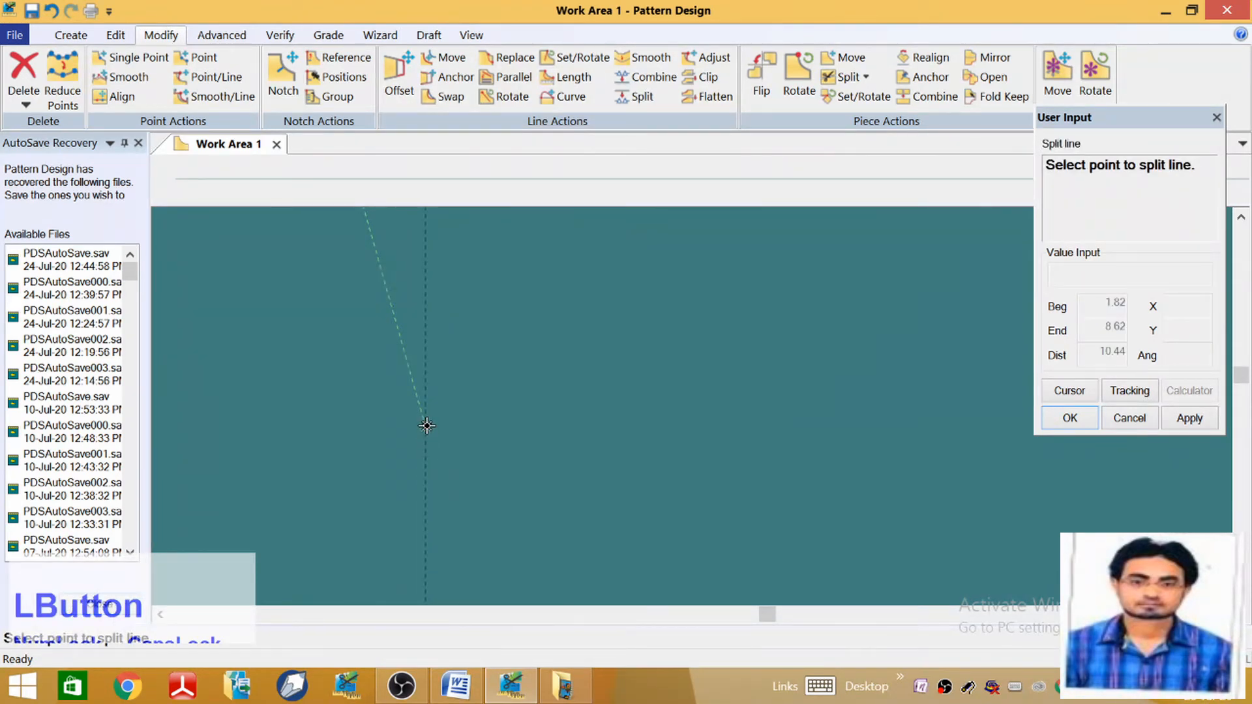
pyautogui.scroll(2, 431, 443)
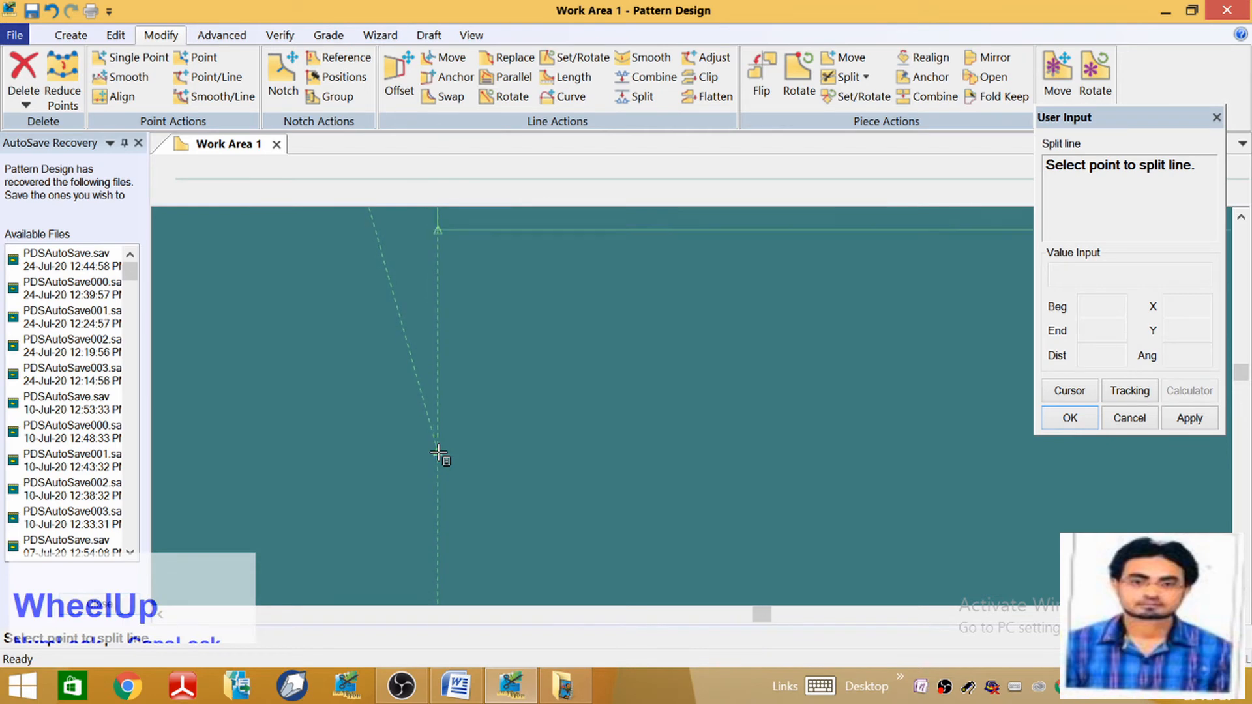
pyautogui.scroll(3, 438, 453)
pyautogui.rightClick(461, 428)
pyautogui.click(462, 428)
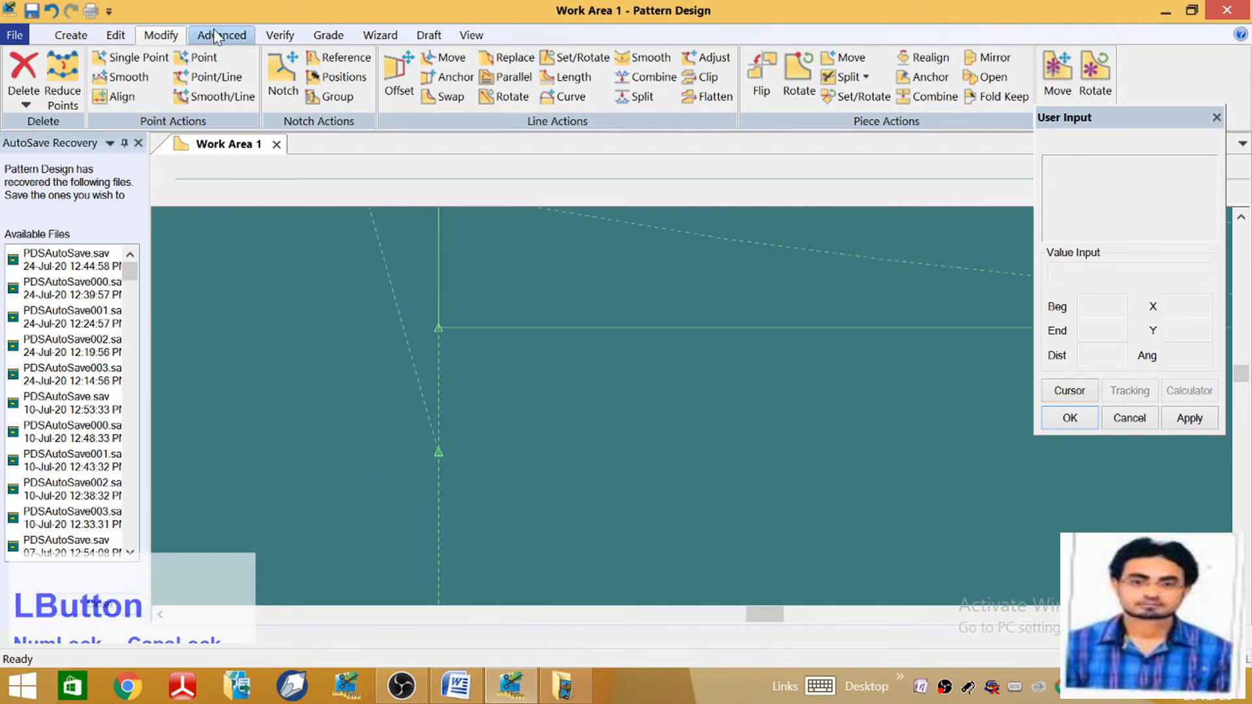
# Measure the short vertical segment between the draft's corner point and the end of the slanted waist line
pyautogui.click(279, 35)
pyautogui.click(405, 81)
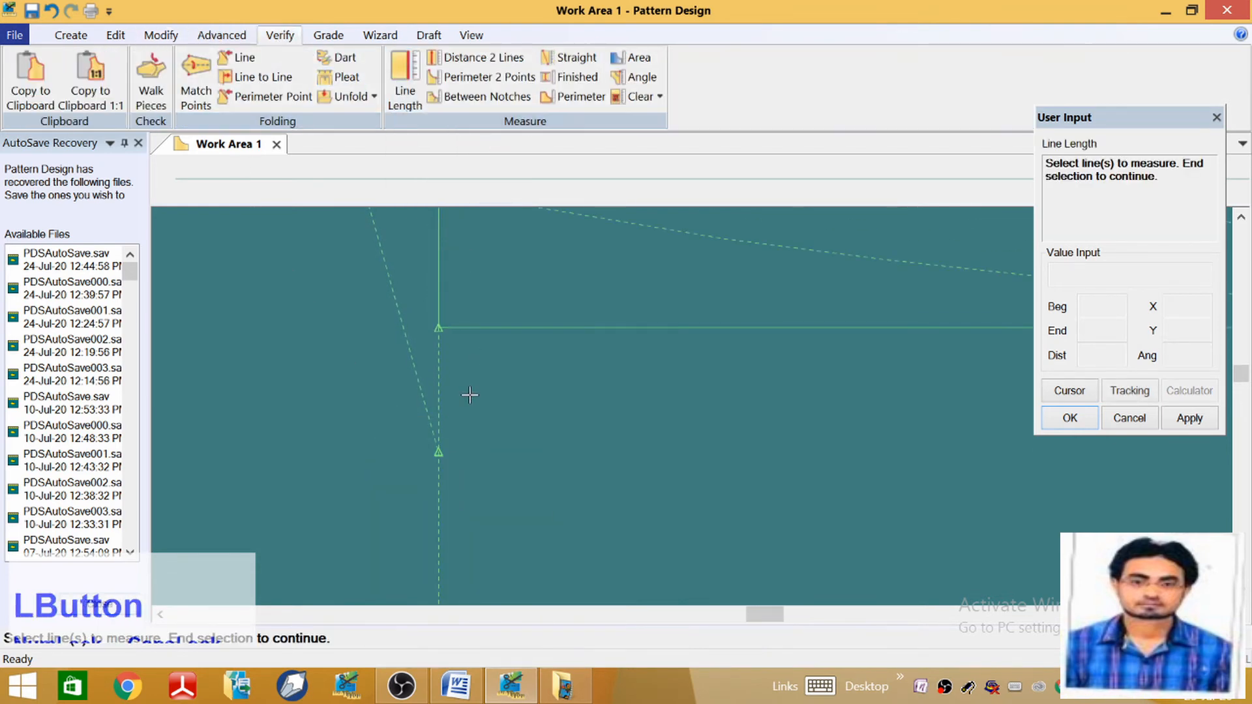
pyautogui.rightClick(438, 374)
pyautogui.scroll(2, 476, 425)
pyautogui.rightClick(499, 424)
pyautogui.click(500, 429)
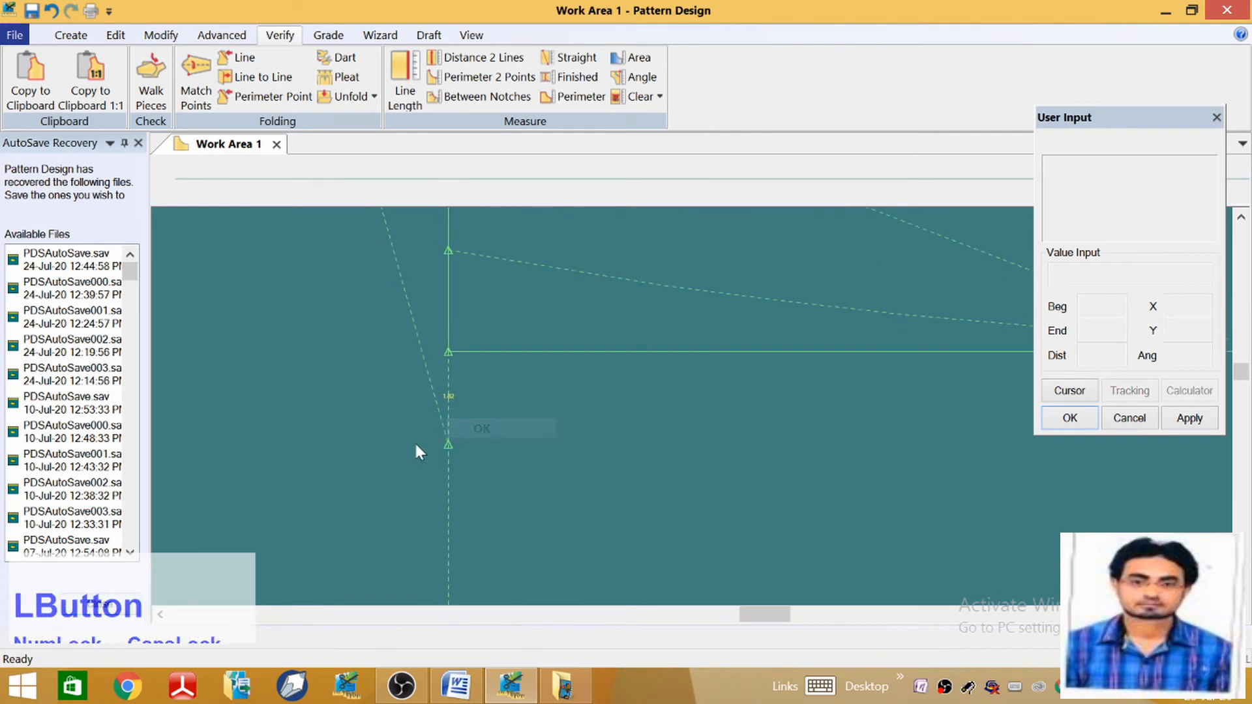
# Copy the lower curved seam line once onto the same piece, offset outward by a distance of -2.54
pyautogui.scroll(1, 327, 439)
pyautogui.scroll(-1, 406, 397)
pyautogui.scroll(2, 269, 428)
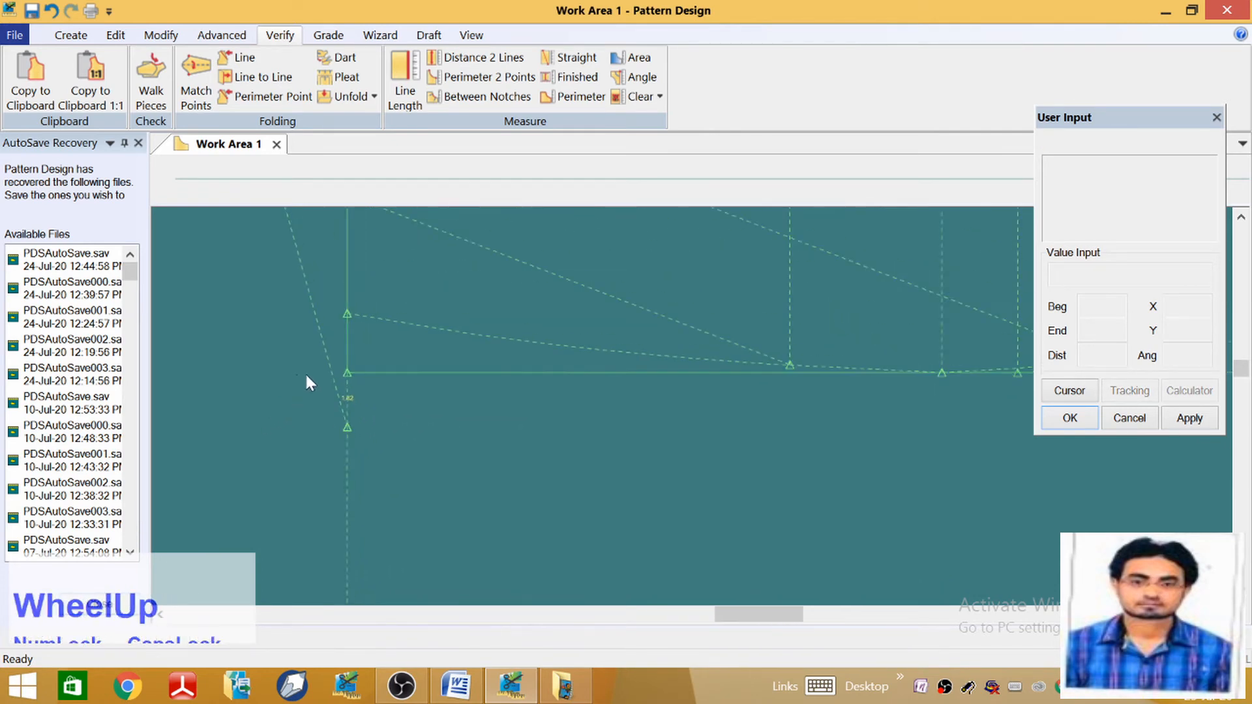
pyautogui.scroll(2, 349, 456)
pyautogui.scroll(2, 357, 464)
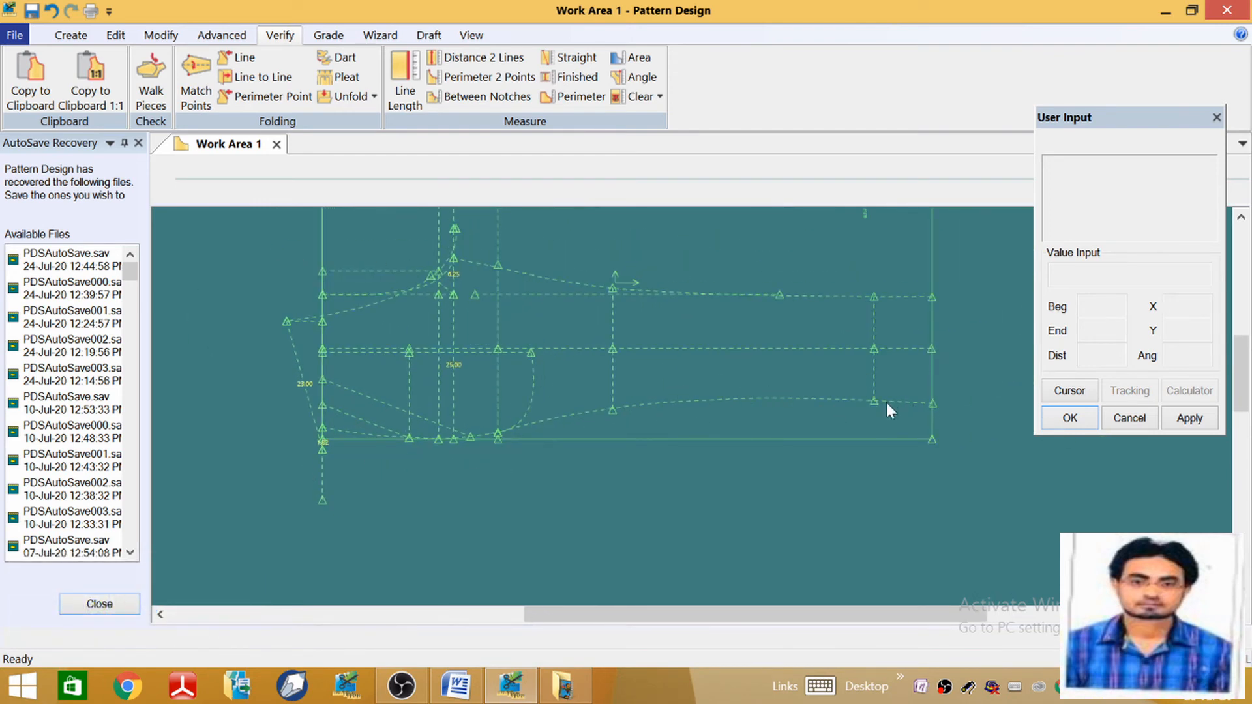
pyautogui.click(85, 36)
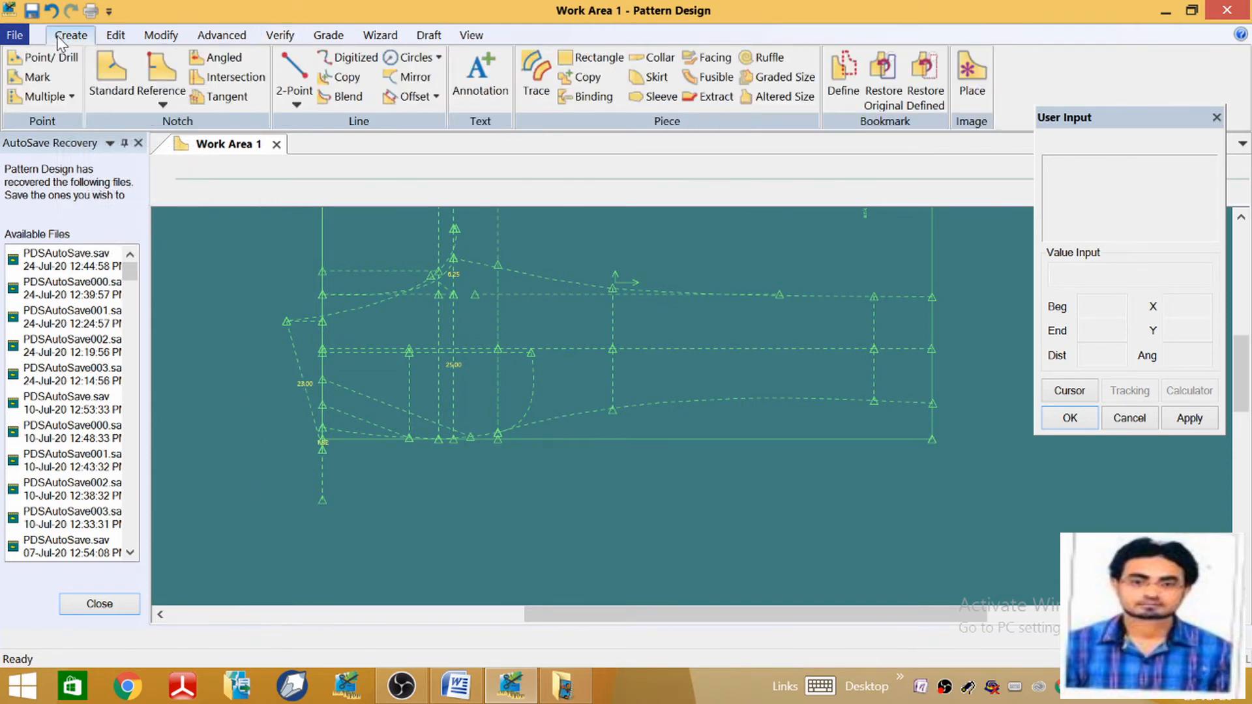
pyautogui.click(340, 77)
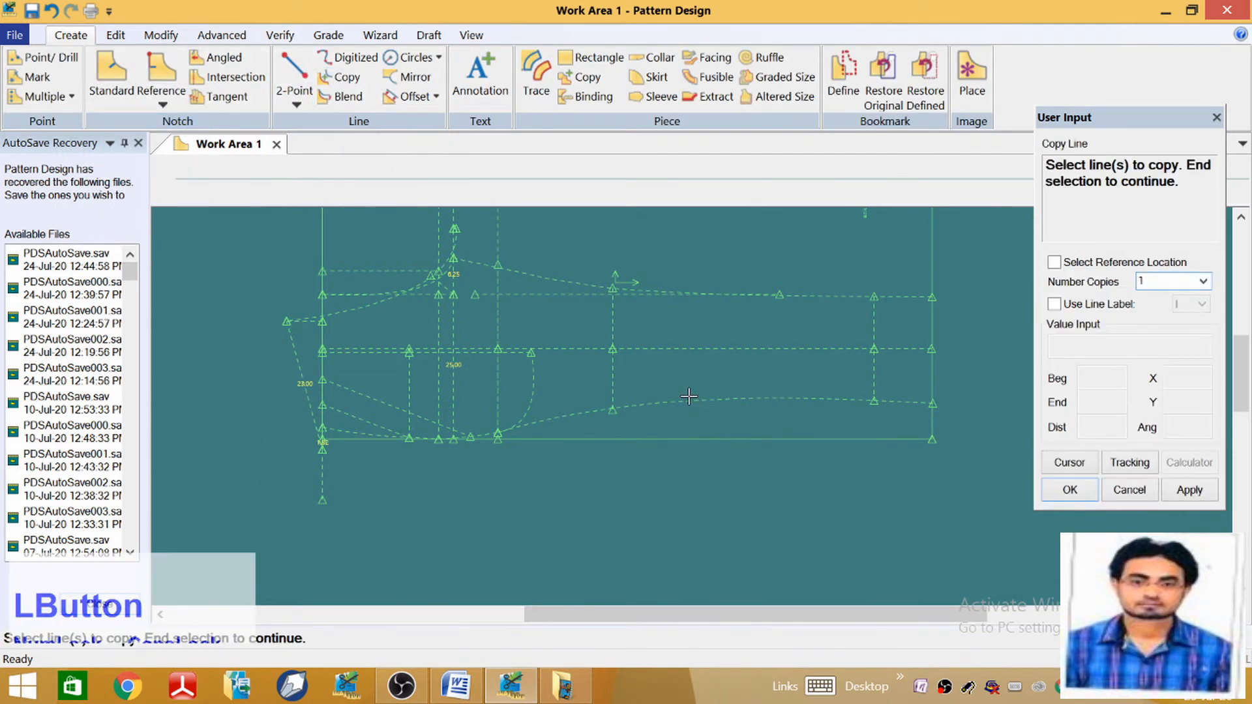
pyautogui.scroll(-4, 431, 452)
pyautogui.click(351, 425)
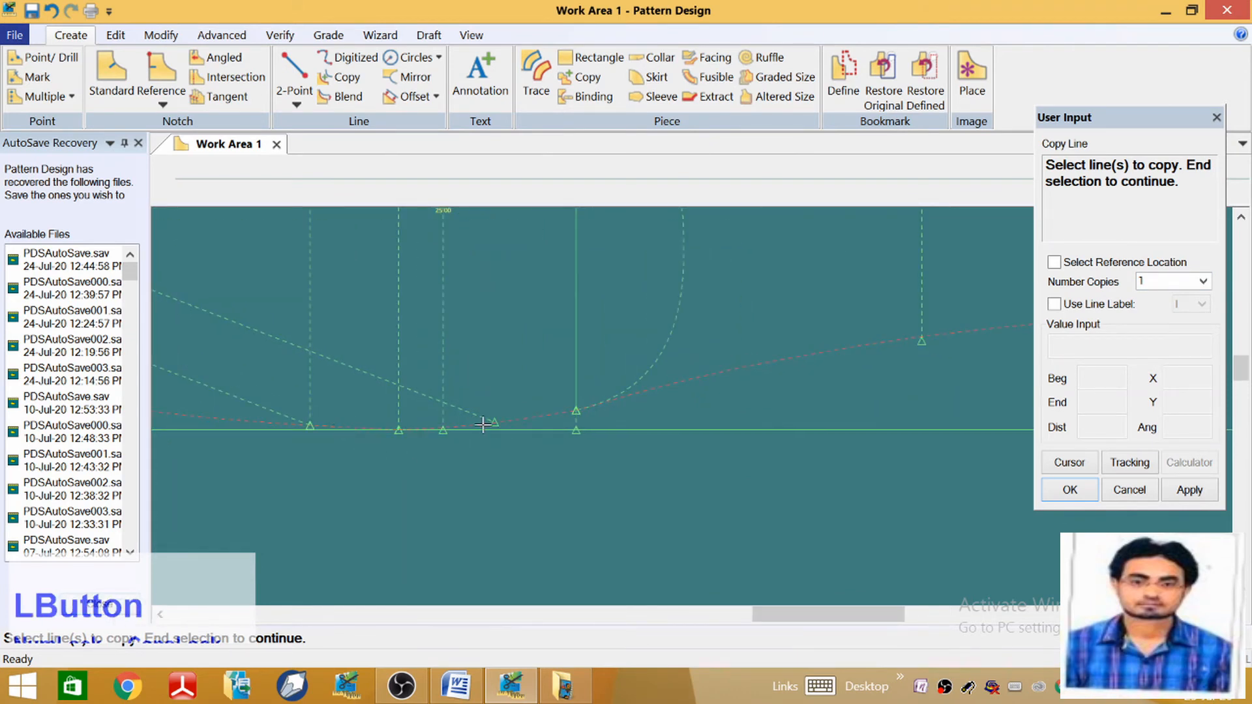
pyautogui.scroll(3, 628, 409)
pyautogui.rightClick(671, 319)
pyautogui.click(726, 329)
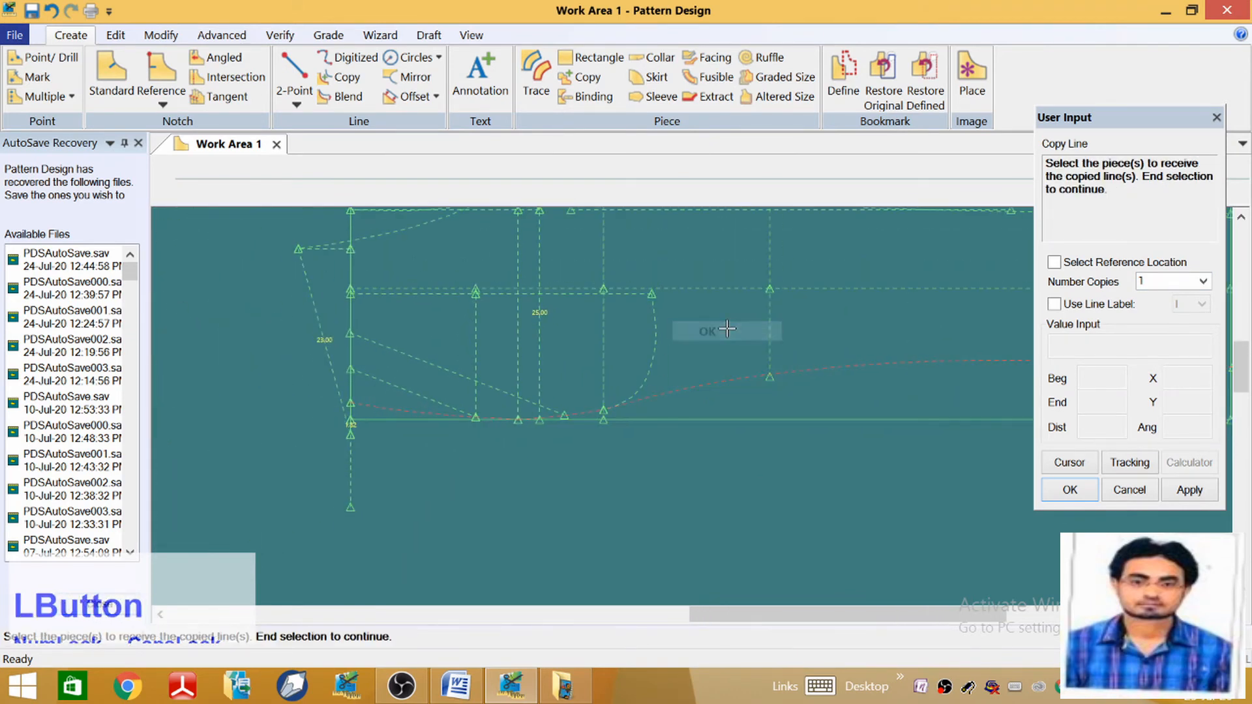
pyautogui.rightClick(728, 332)
pyautogui.click(732, 330)
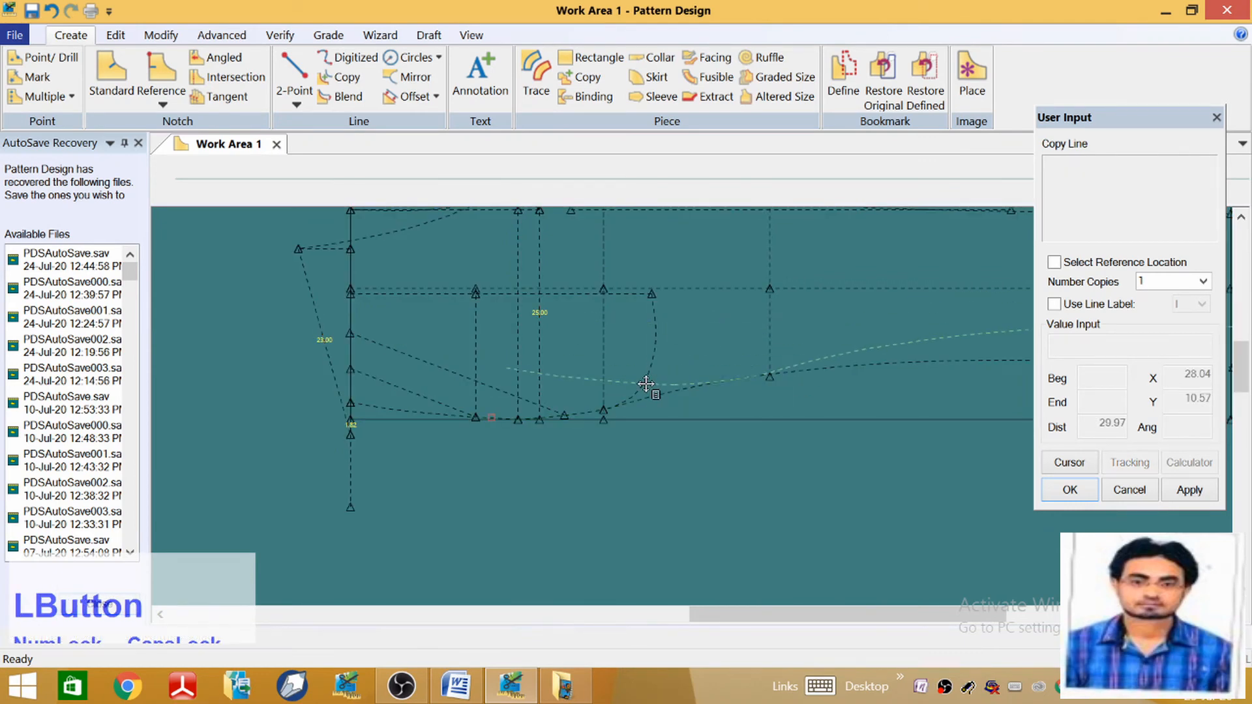
pyautogui.click(1069, 462)
pyautogui.write('2.54')
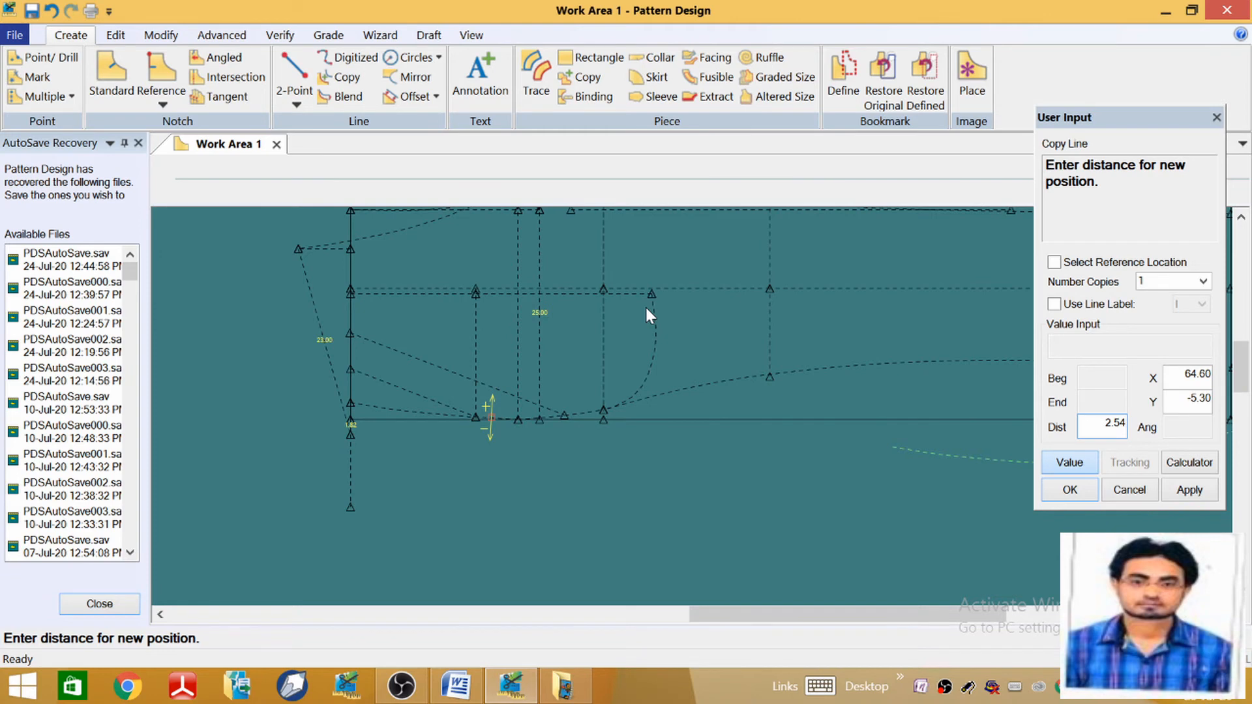
pyautogui.press('Left')
pyautogui.press('Left')
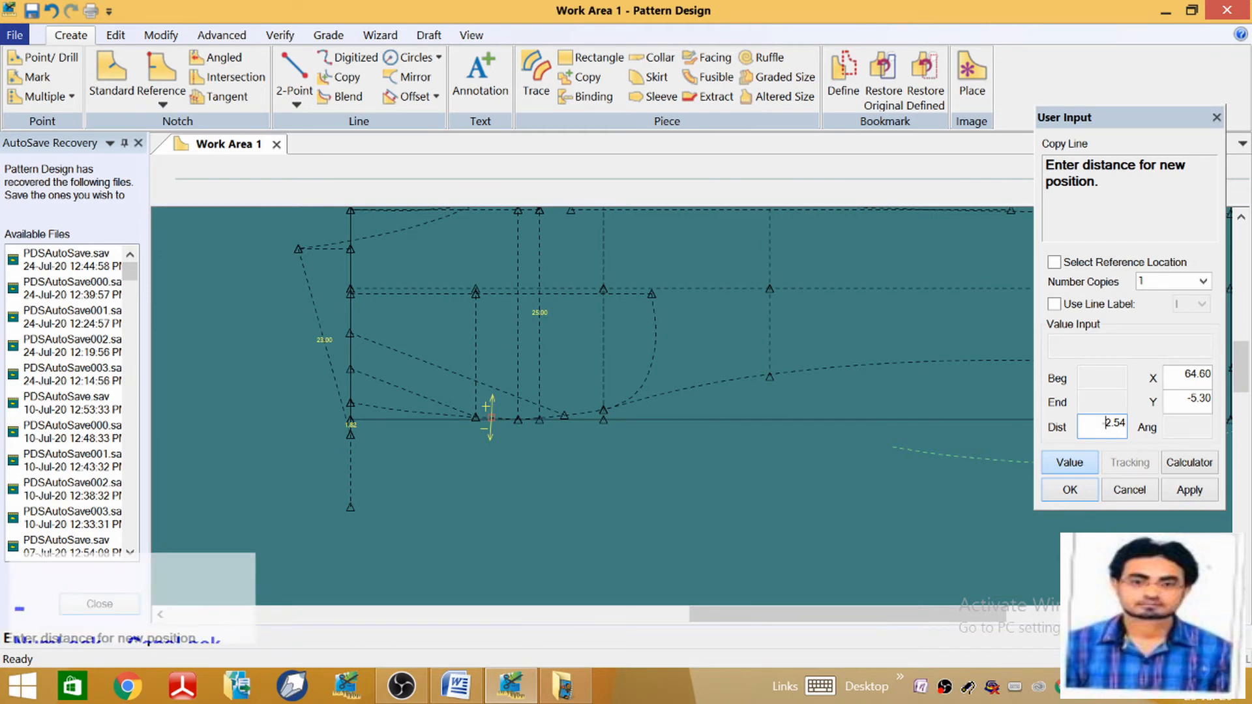
pyautogui.press('Return')
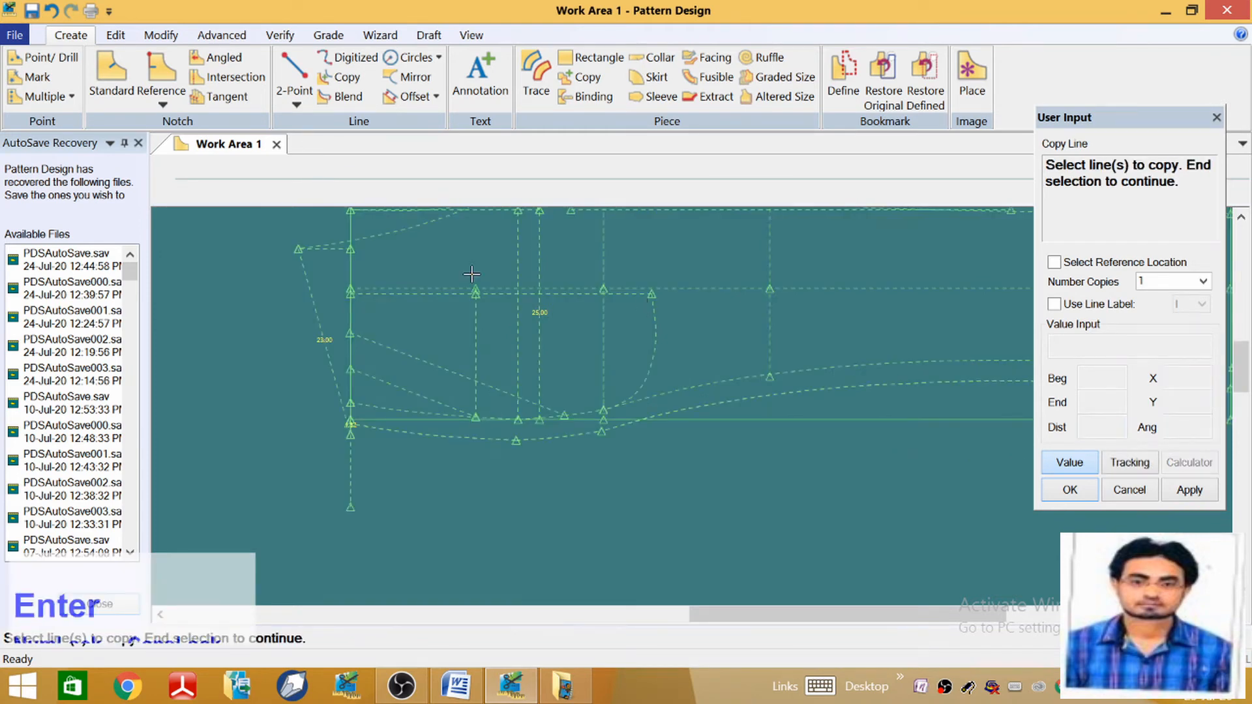
pyautogui.rightClick(471, 471)
pyautogui.click(420, 481)
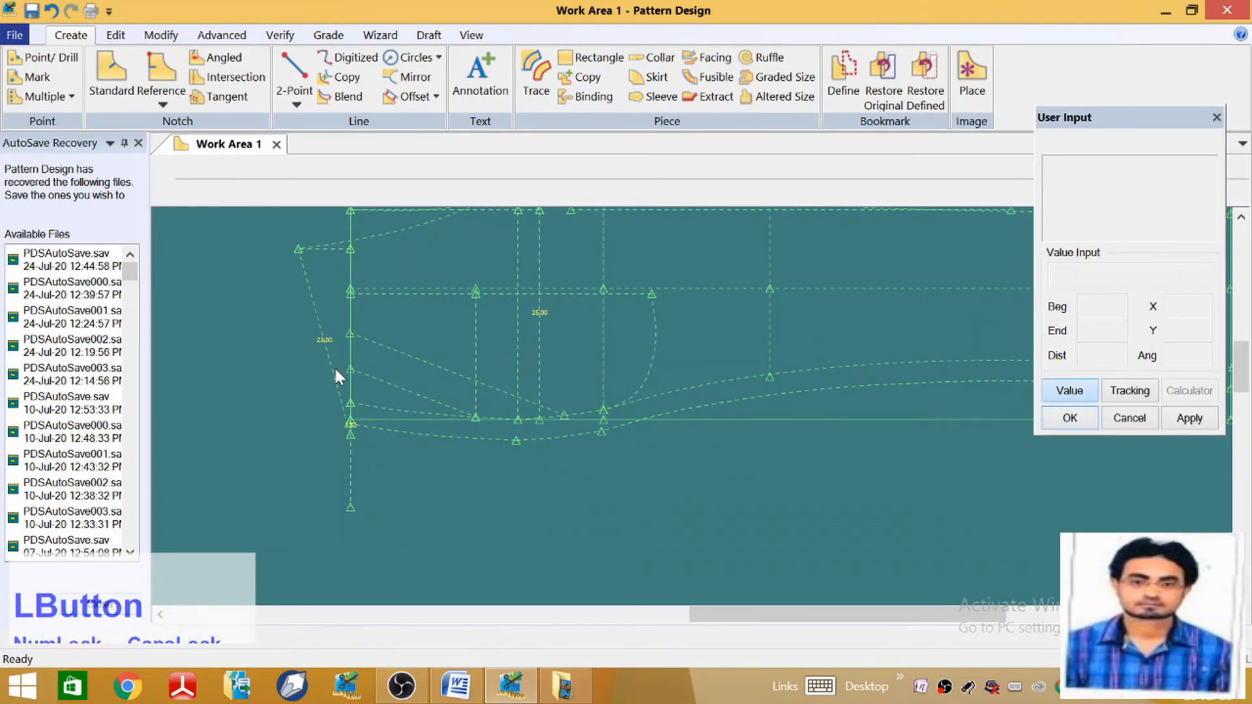
pyautogui.scroll(3, 409, 364)
pyautogui.scroll(-1, 737, 346)
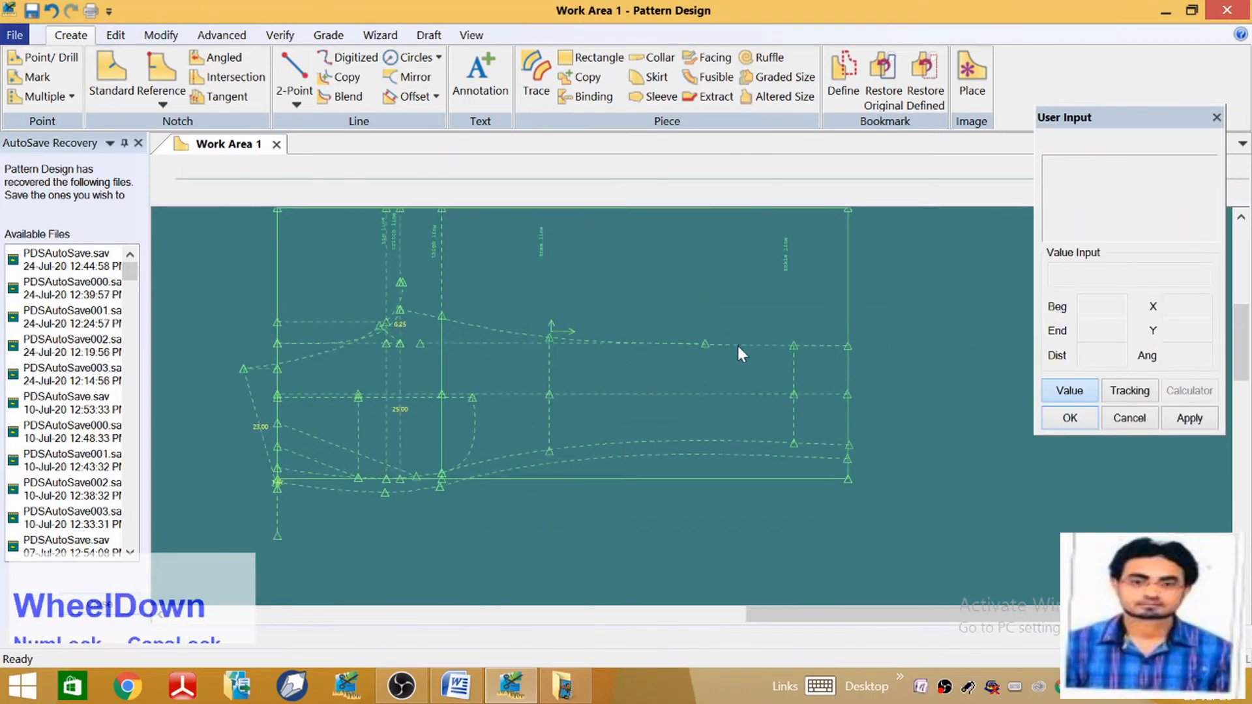
# Copy the upper curved inseam line once onto the same piece, offset outward by a distance of 2.54
pyautogui.scroll(2, 617, 350)
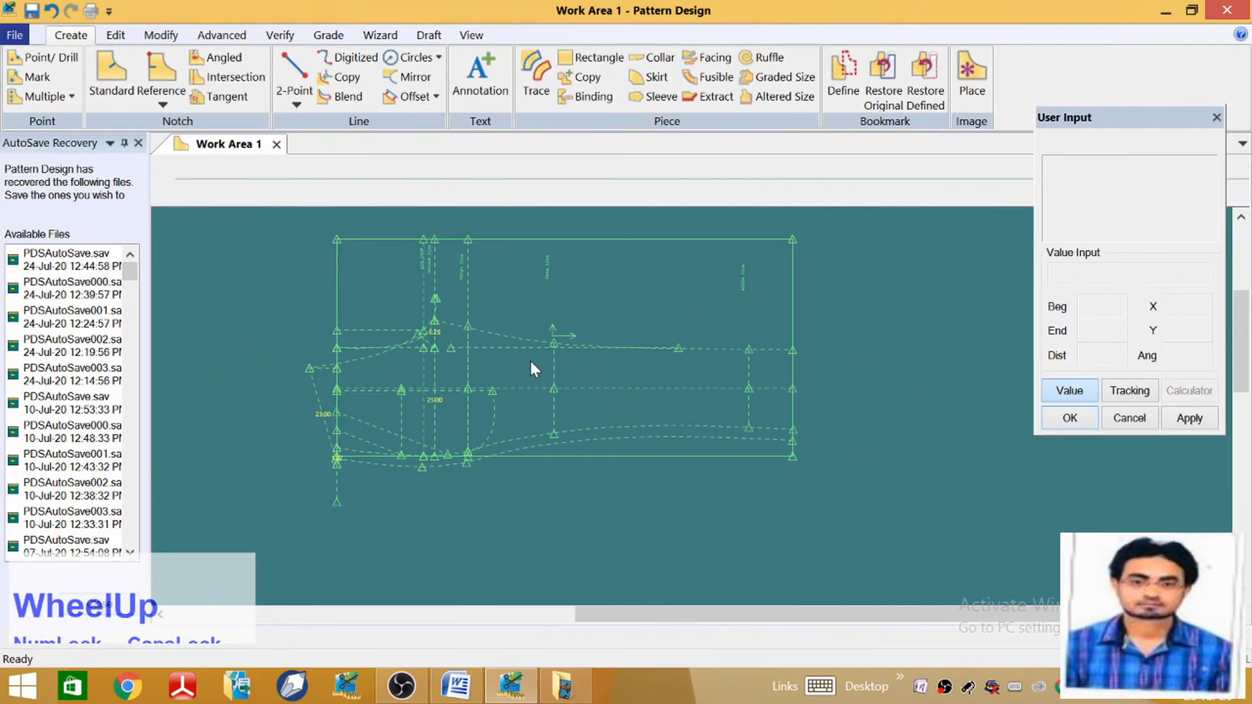
pyautogui.scroll(-2, 507, 330)
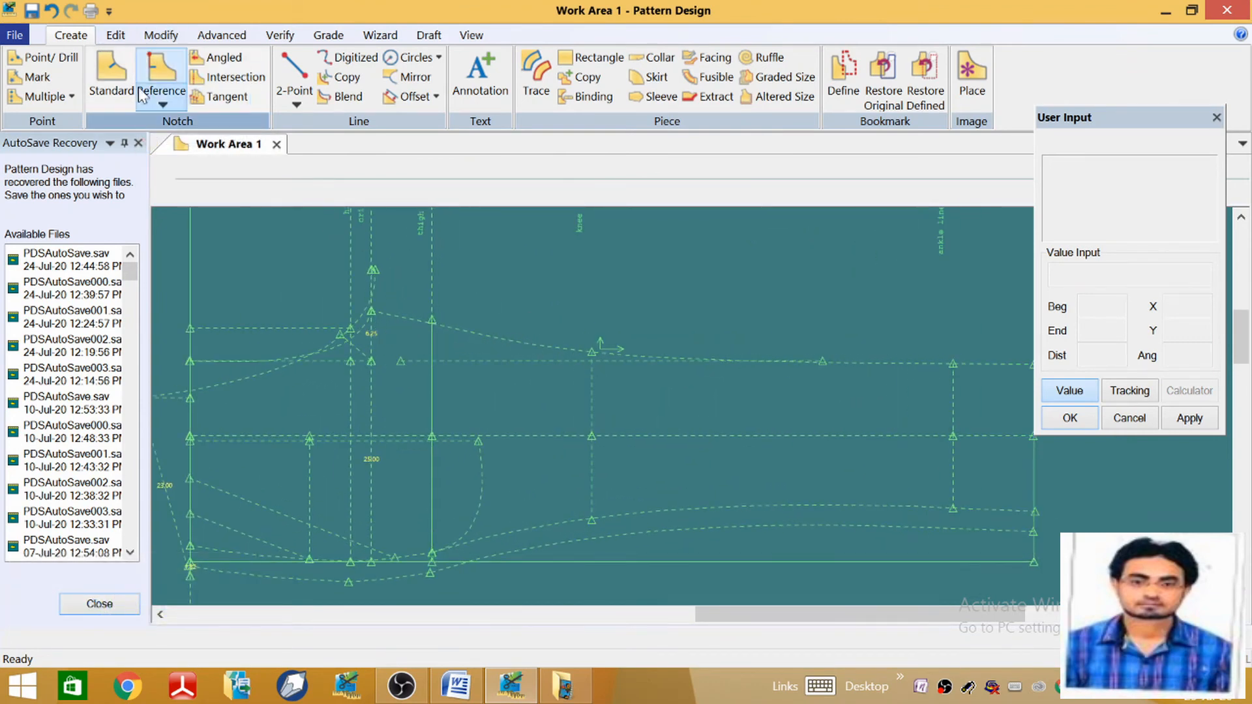
pyautogui.click(347, 77)
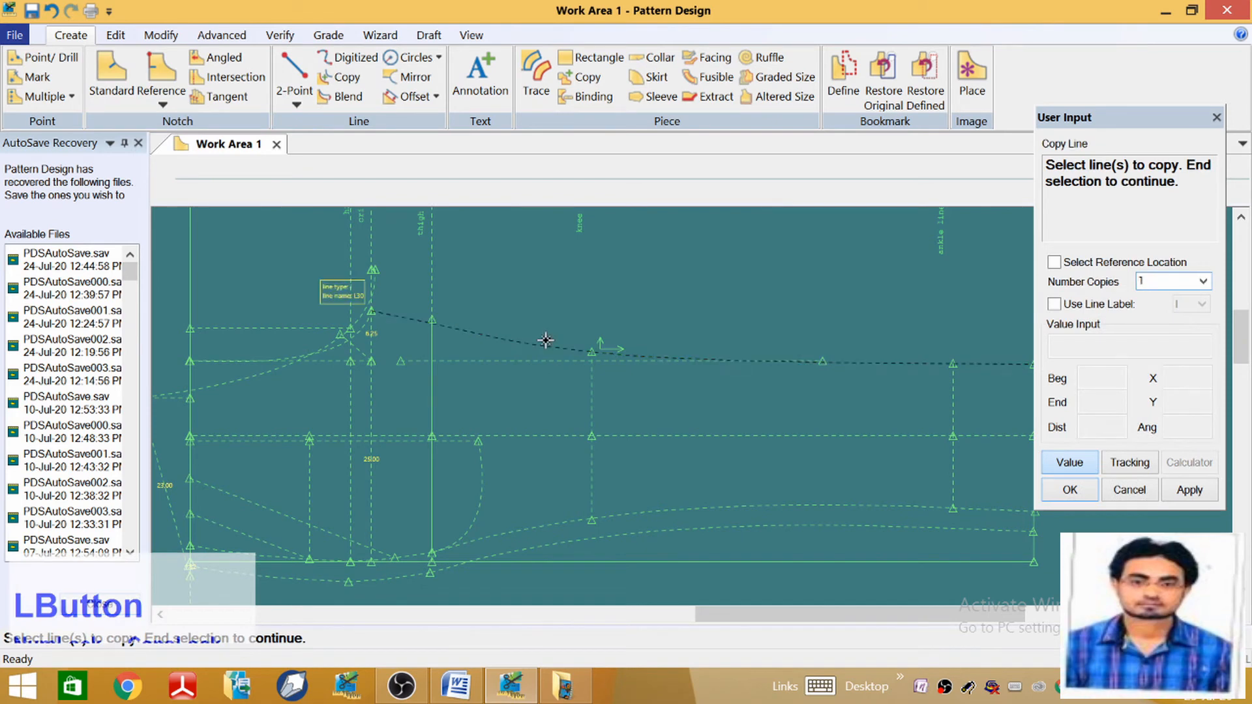
pyautogui.scroll(1, 619, 368)
pyautogui.scroll(1, 619, 367)
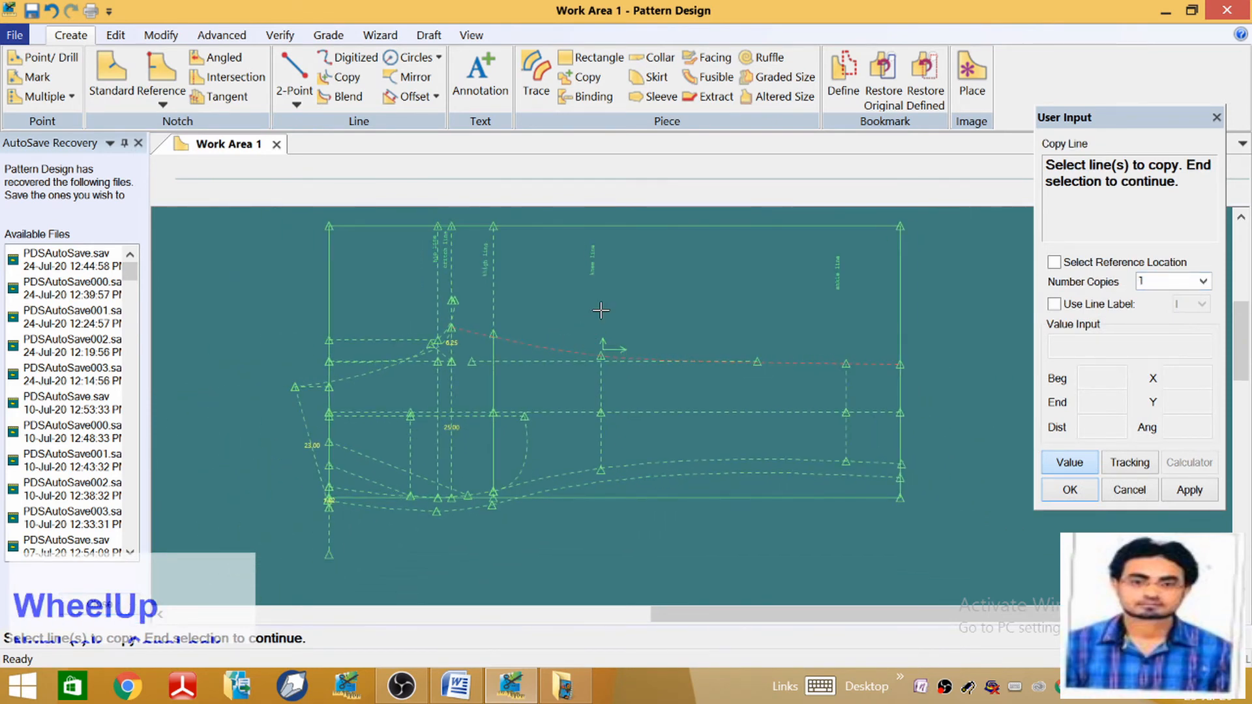
pyautogui.rightClick(578, 344)
pyautogui.click(577, 341)
pyautogui.click(573, 362)
pyautogui.rightClick(576, 373)
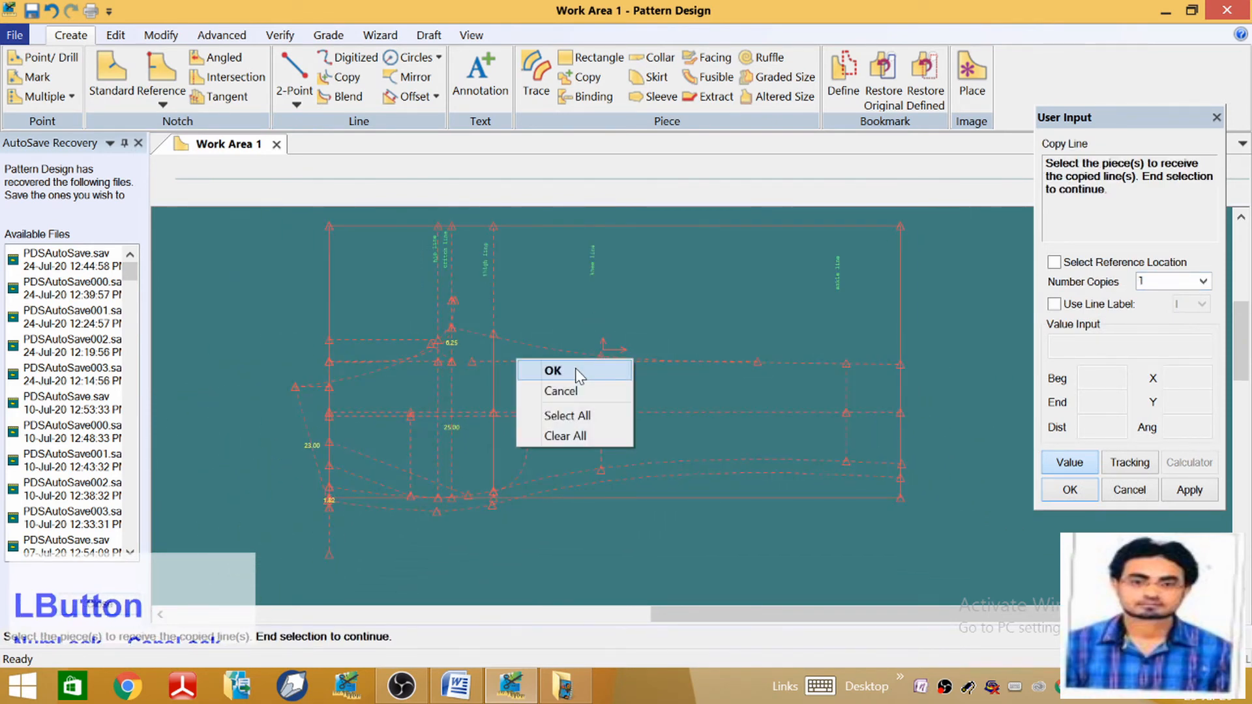
pyautogui.click(576, 370)
pyautogui.write('2.54')
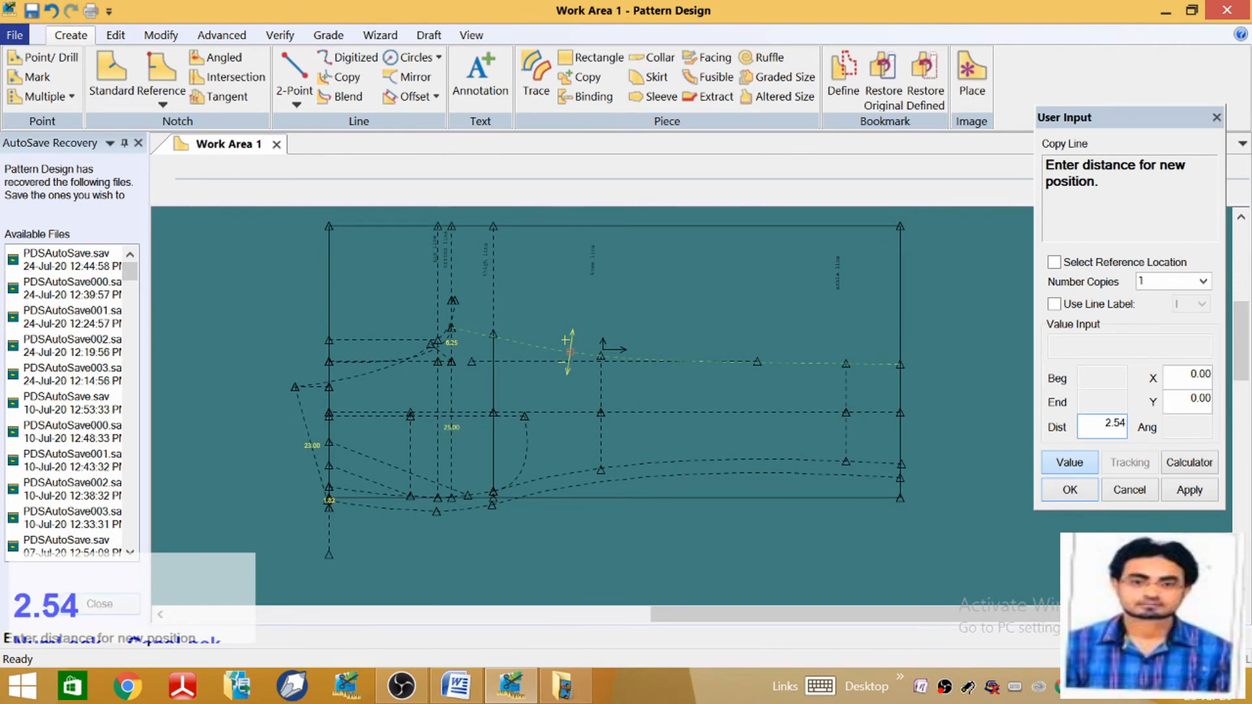
pyautogui.click(1078, 493)
pyautogui.scroll(-1, 620, 373)
pyautogui.scroll(-1, 441, 295)
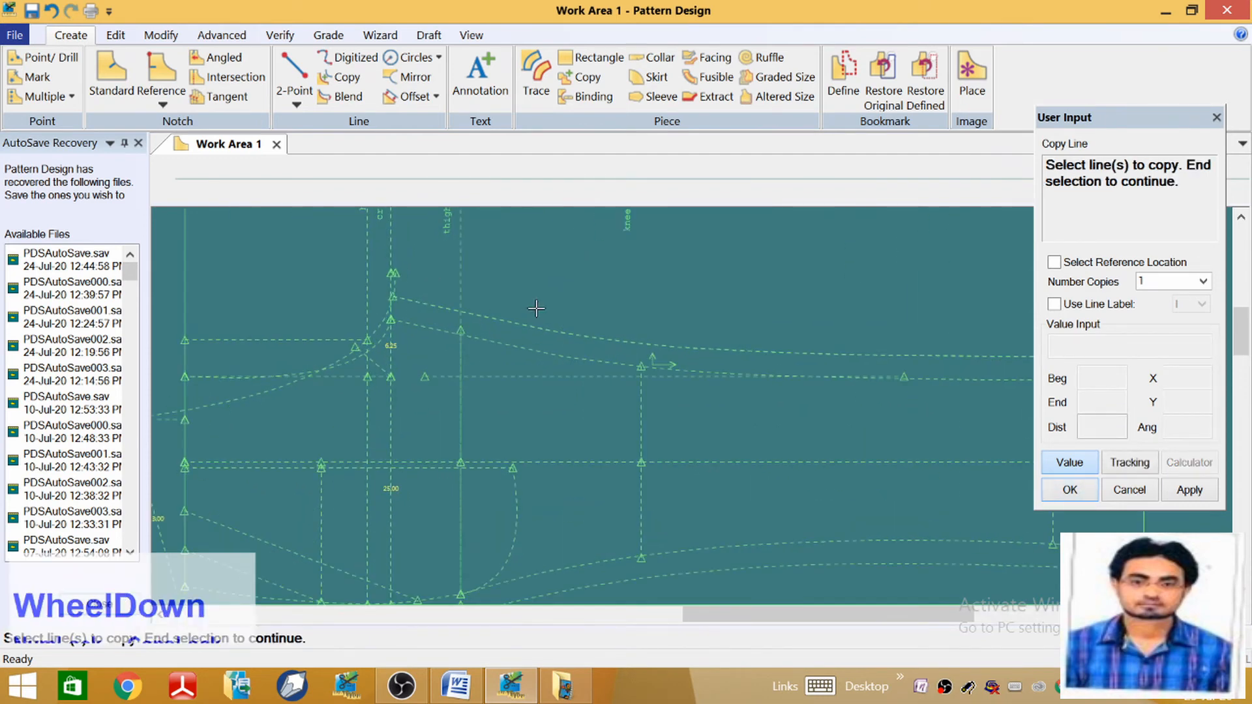
pyautogui.rightClick(592, 300)
pyautogui.click(565, 312)
# Move the waist-side end point of the lower offset seam curve onto the lower end of the slanted waist line
pyautogui.scroll(1, 636, 248)
pyautogui.scroll(-2, 441, 426)
pyautogui.scroll(-2, 423, 404)
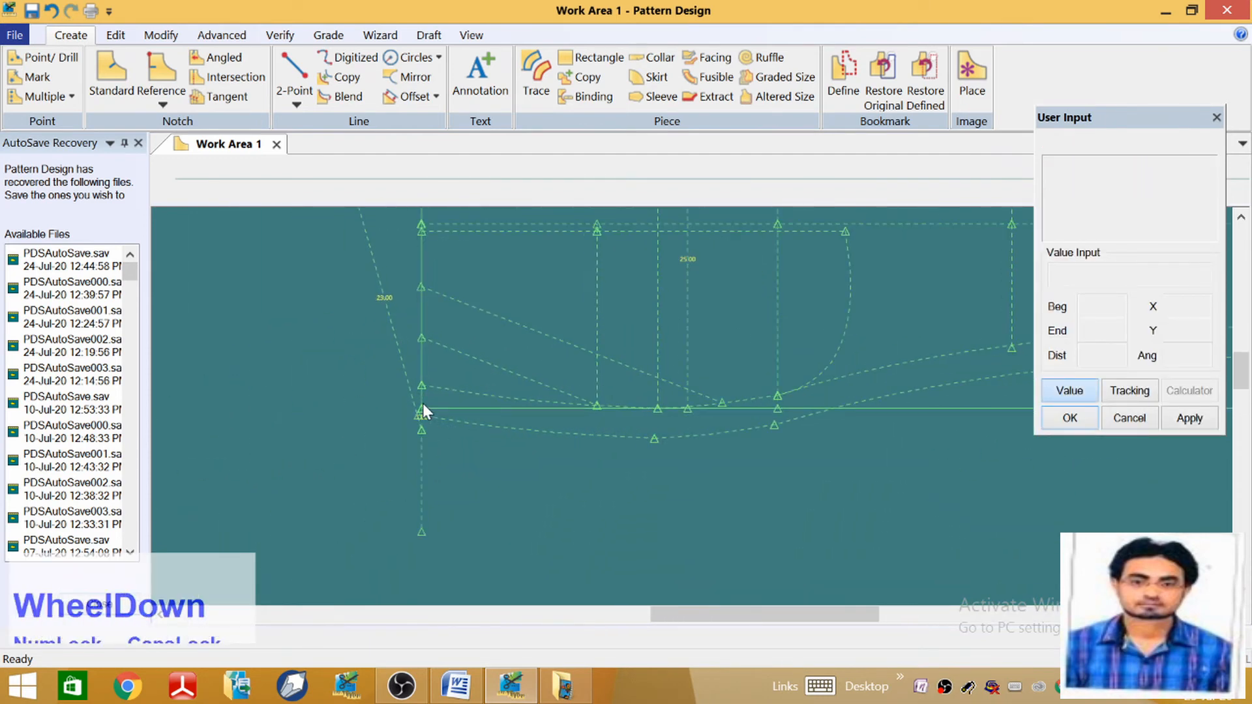
pyautogui.scroll(-2, 404, 418)
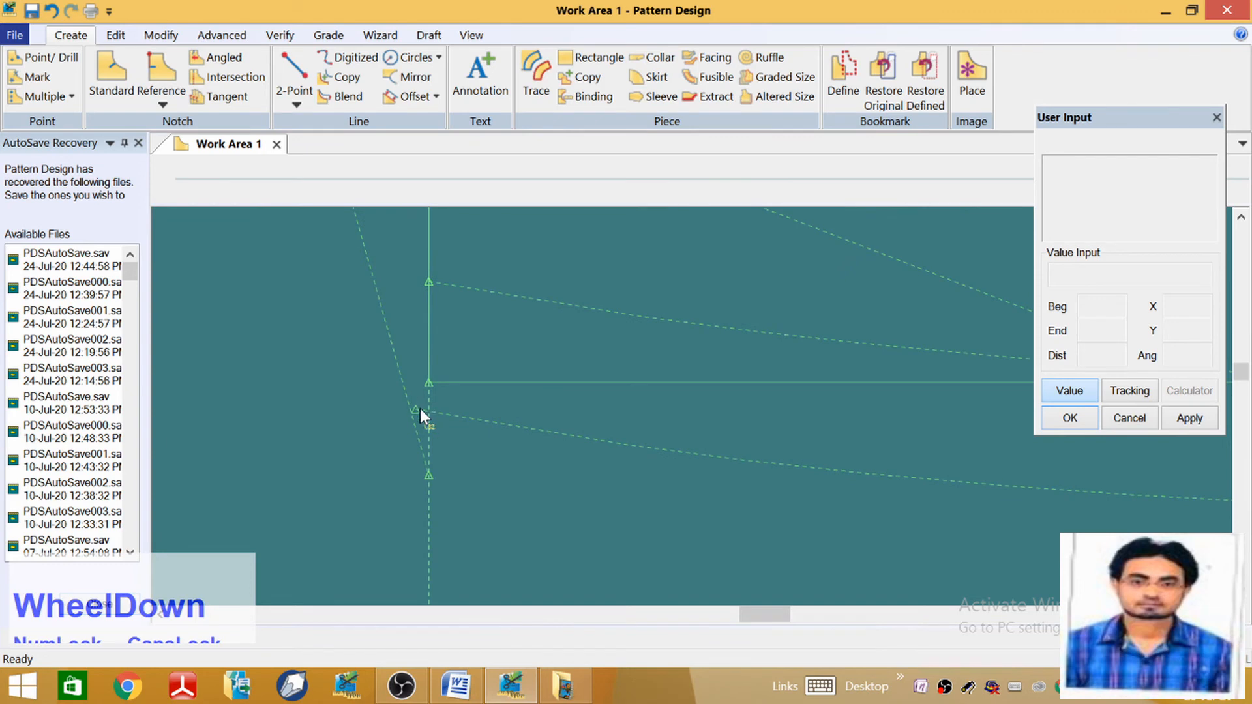
pyautogui.click(160, 35)
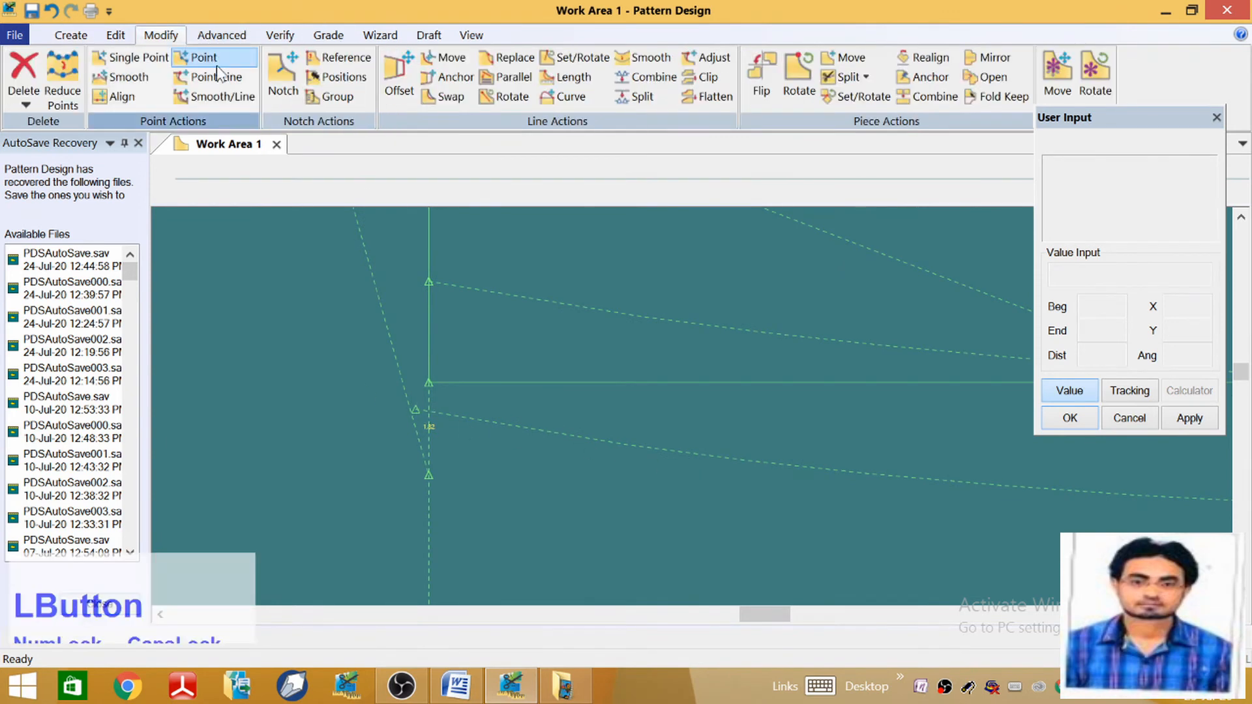
pyautogui.click(139, 58)
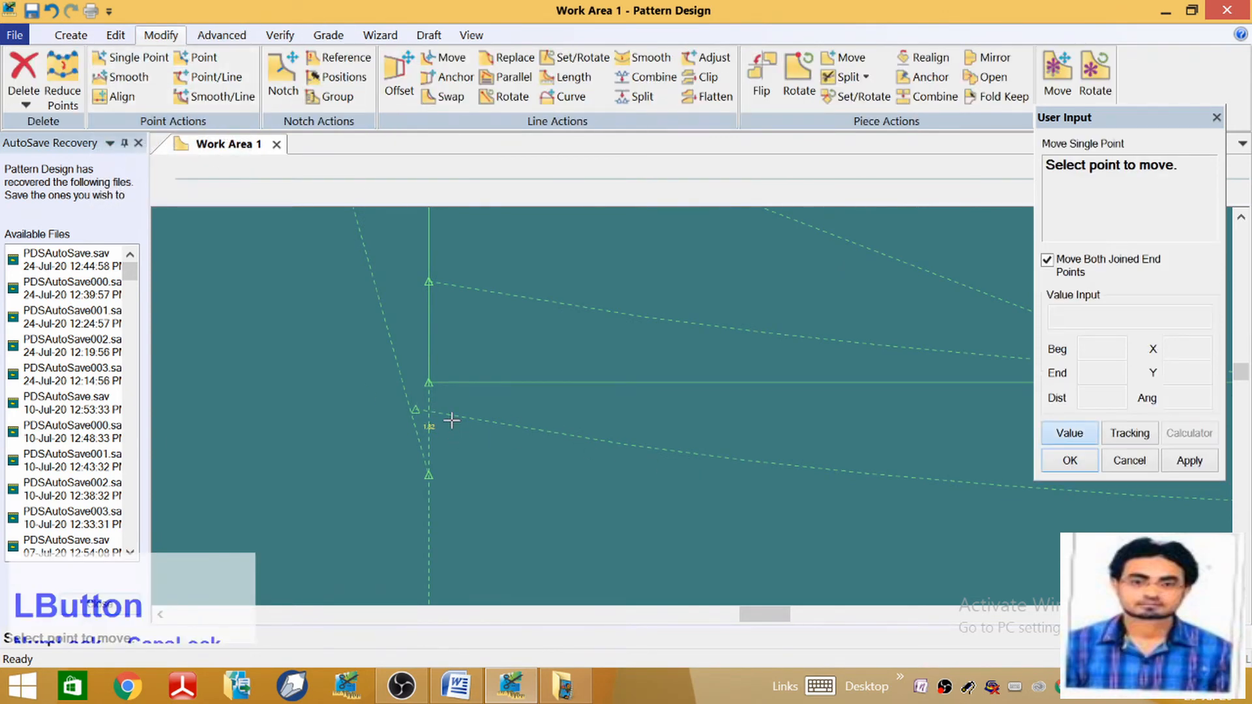
pyautogui.click(415, 411)
pyautogui.click(1093, 461)
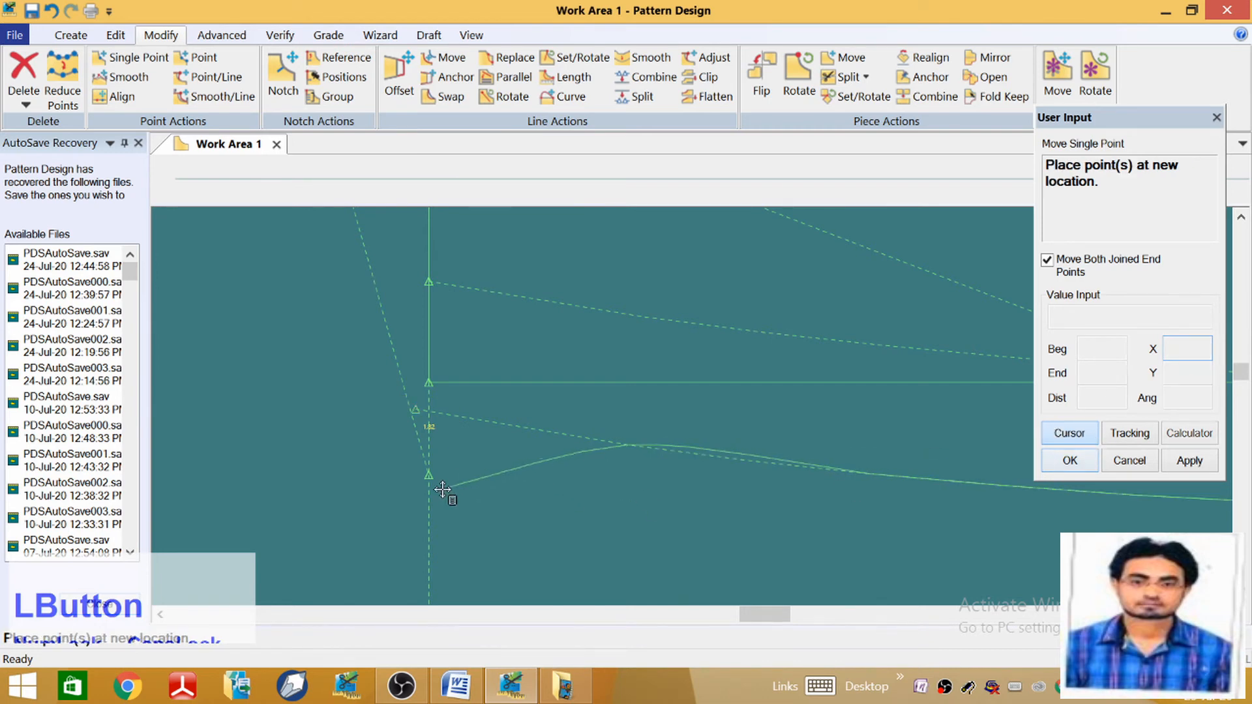
pyautogui.scroll(-1, 385, 494)
pyautogui.scroll(-4, 421, 463)
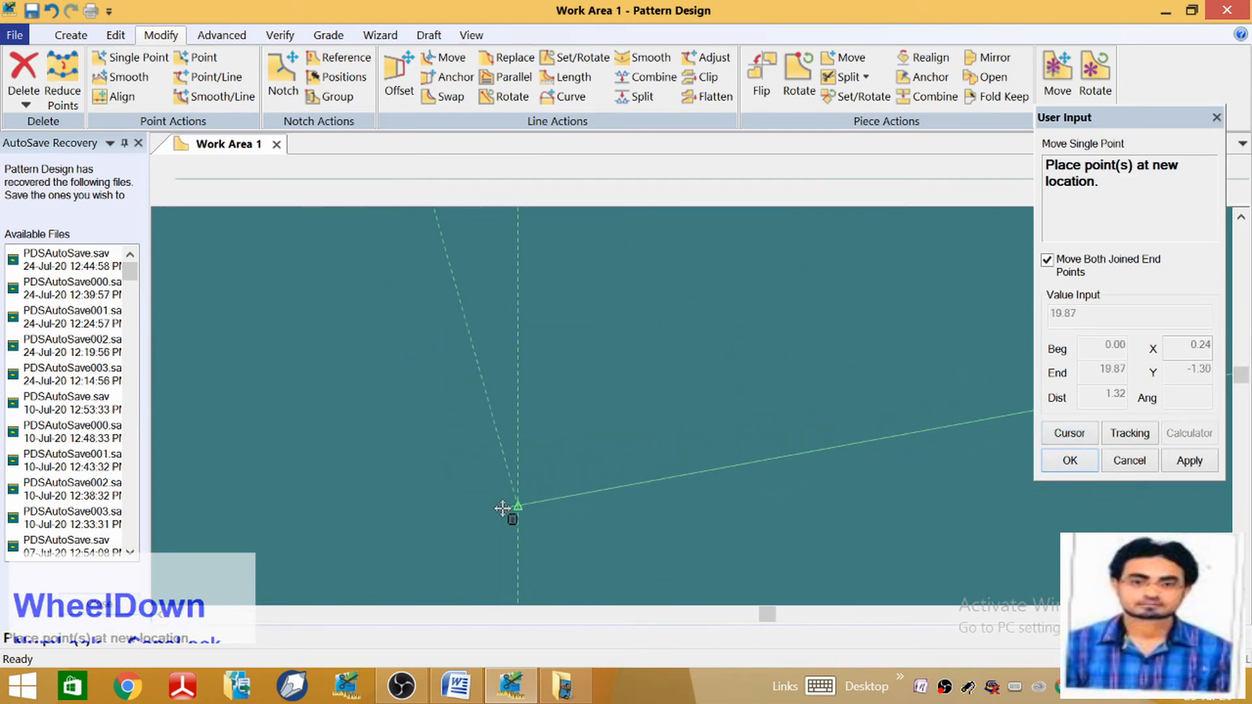
pyautogui.click(504, 507)
pyautogui.scroll(1, 391, 489)
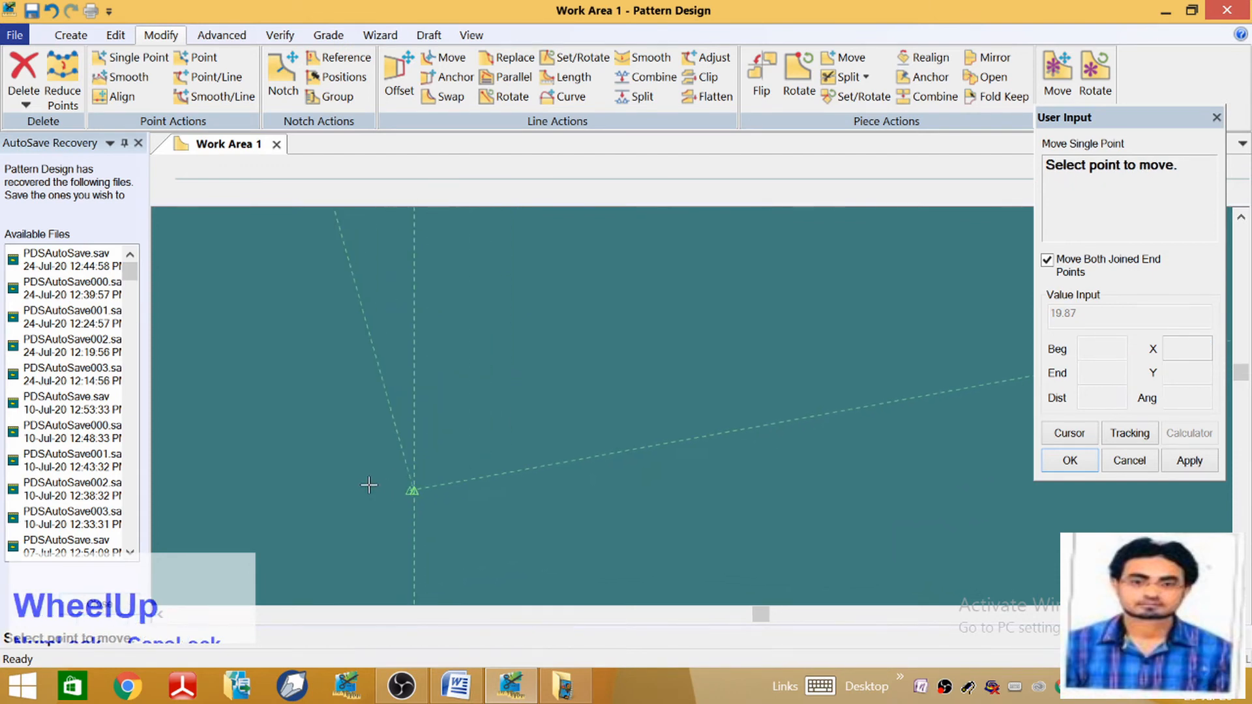
pyautogui.scroll(5, 369, 484)
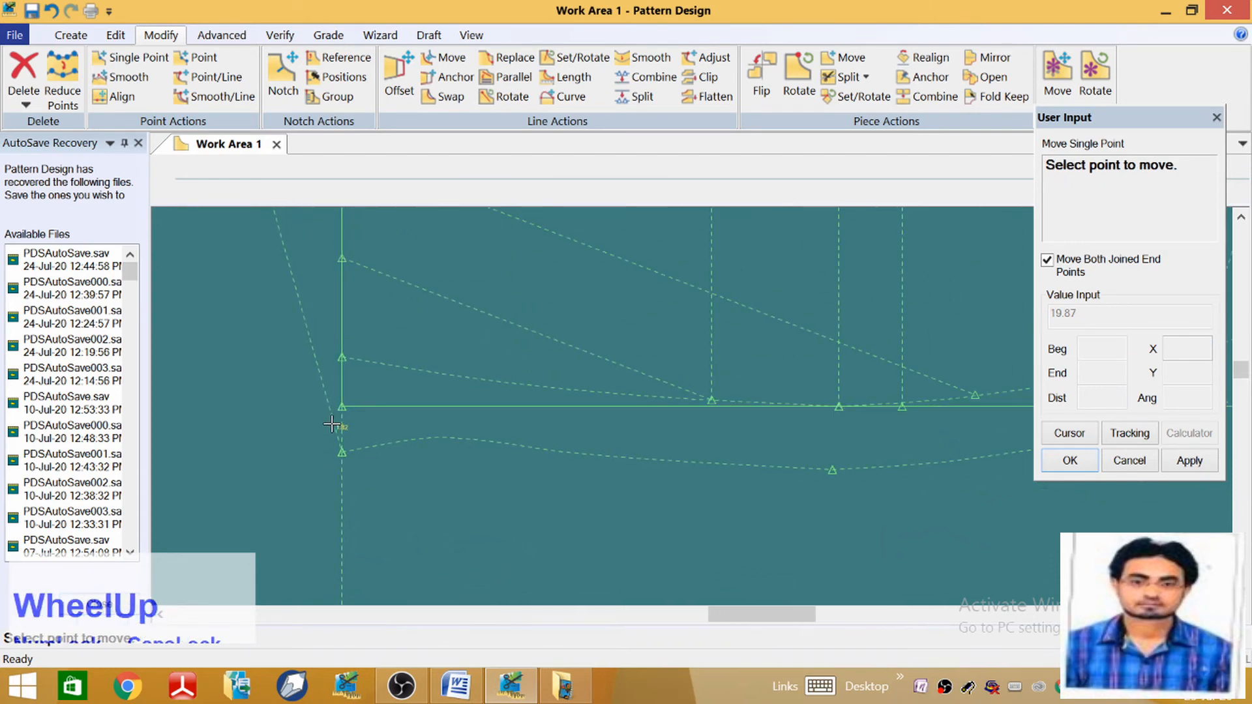
# Reposition the intermediate points of the lower offset seam curve between waist and hip to flatten its bulge into a gentle curve
pyautogui.click(466, 440)
pyautogui.click(446, 450)
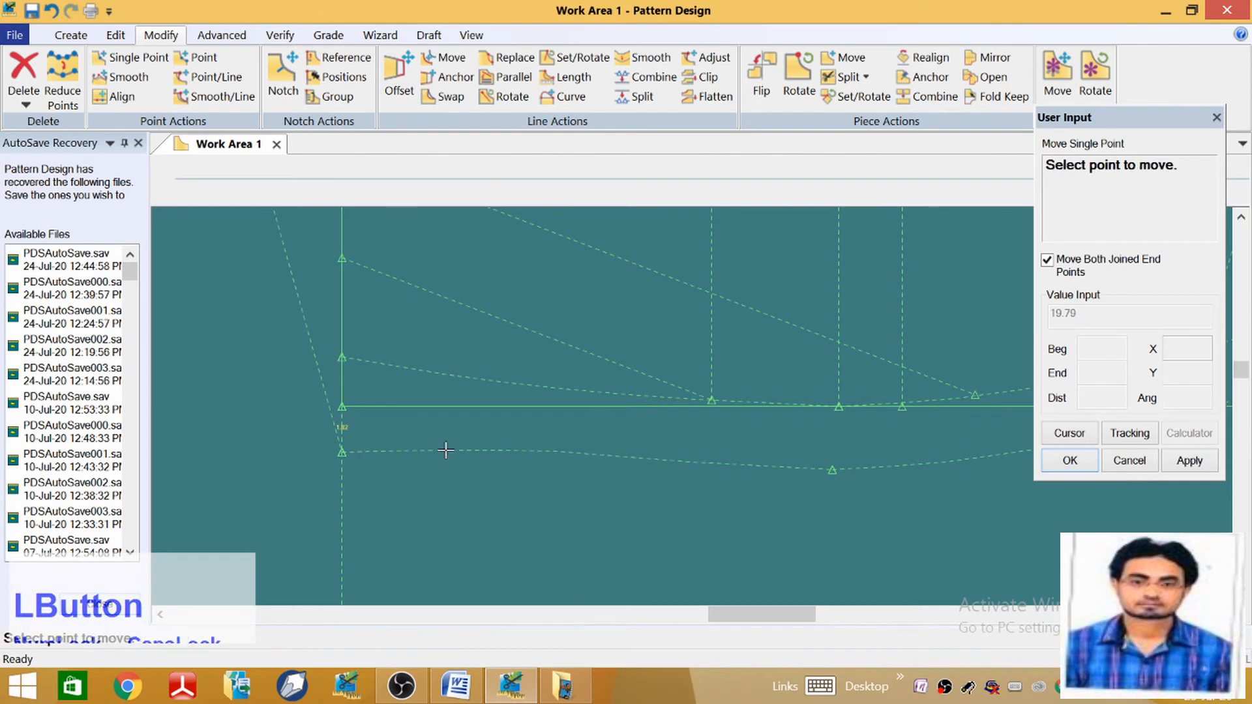
pyautogui.click(563, 450)
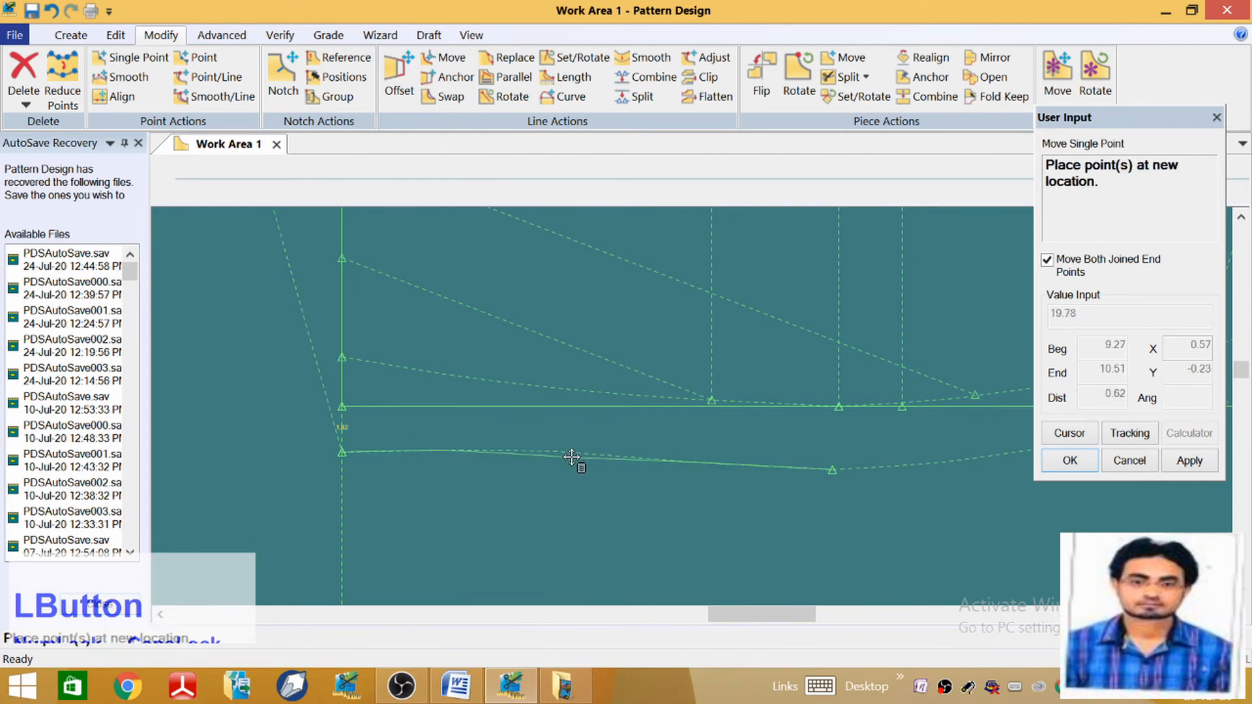
pyautogui.click(565, 457)
pyautogui.click(440, 463)
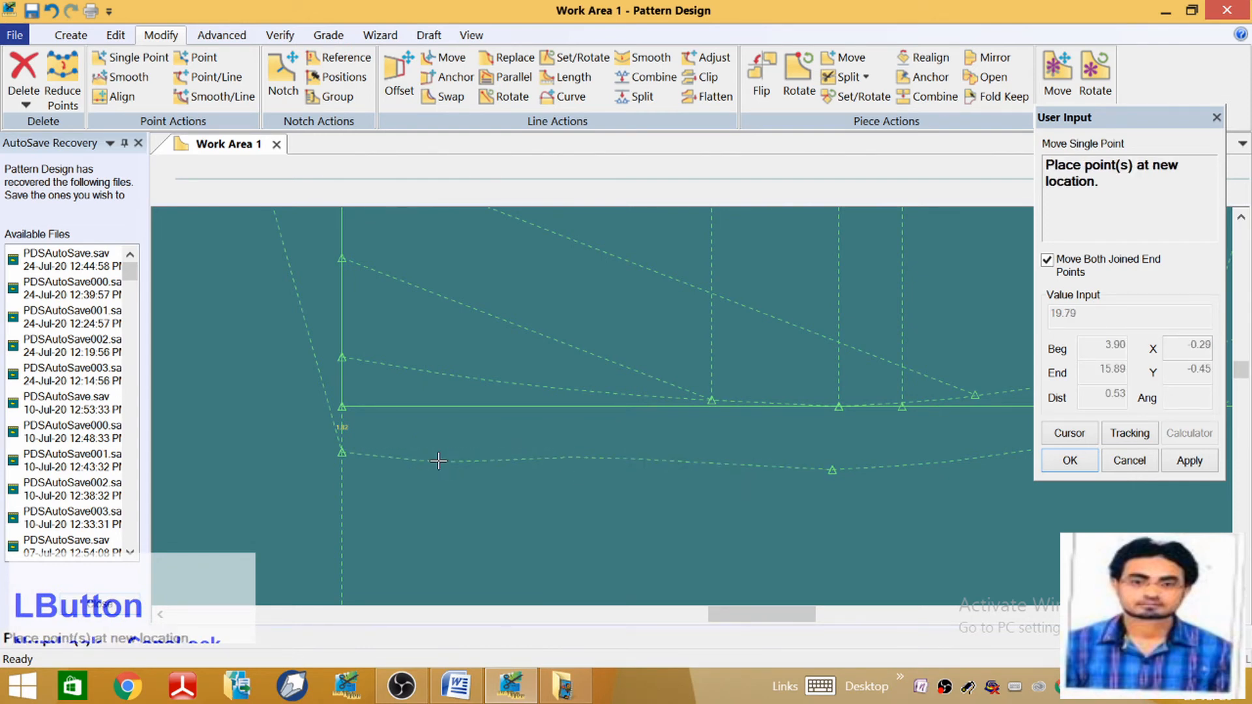
pyautogui.click(438, 461)
pyautogui.click(574, 468)
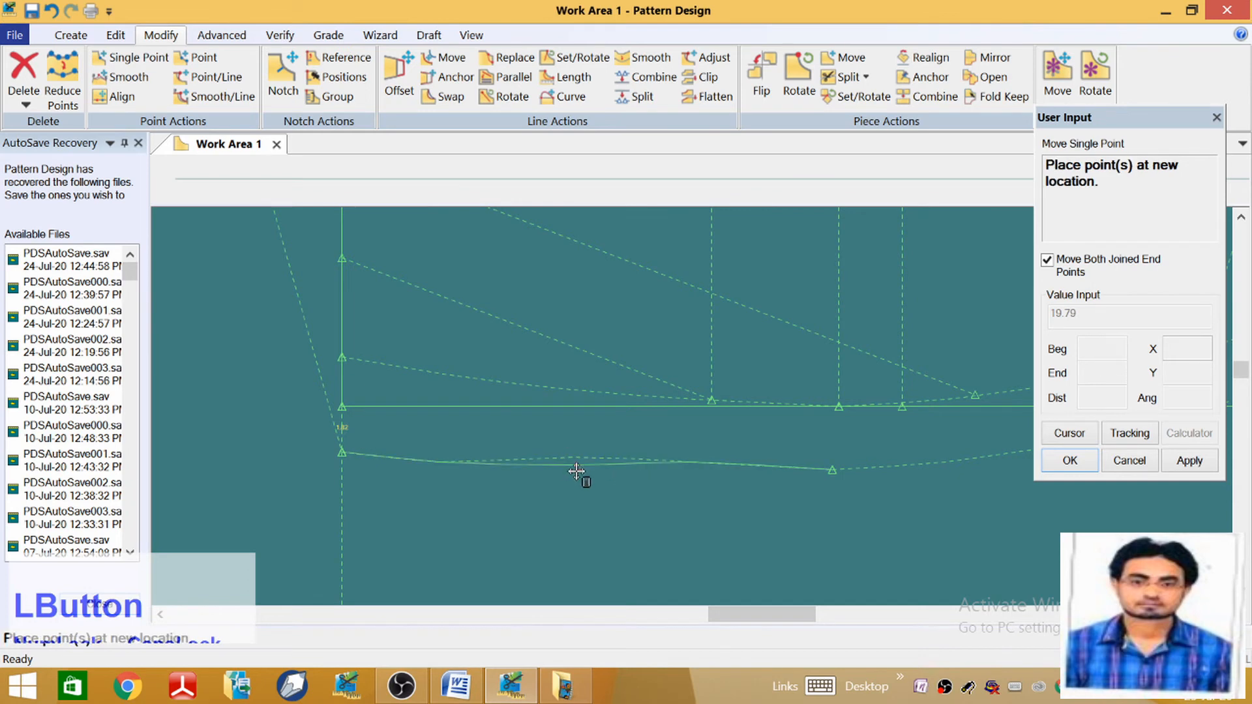
pyautogui.click(573, 460)
pyautogui.click(689, 464)
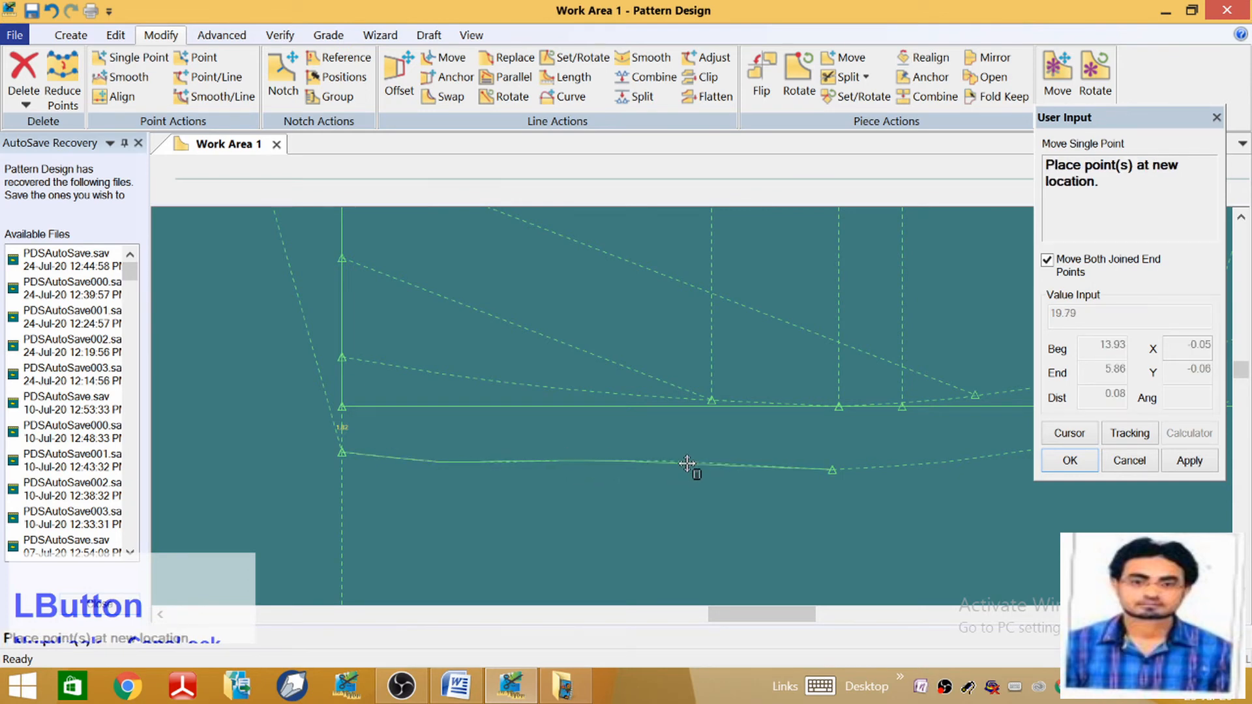
pyautogui.click(690, 467)
pyautogui.click(442, 464)
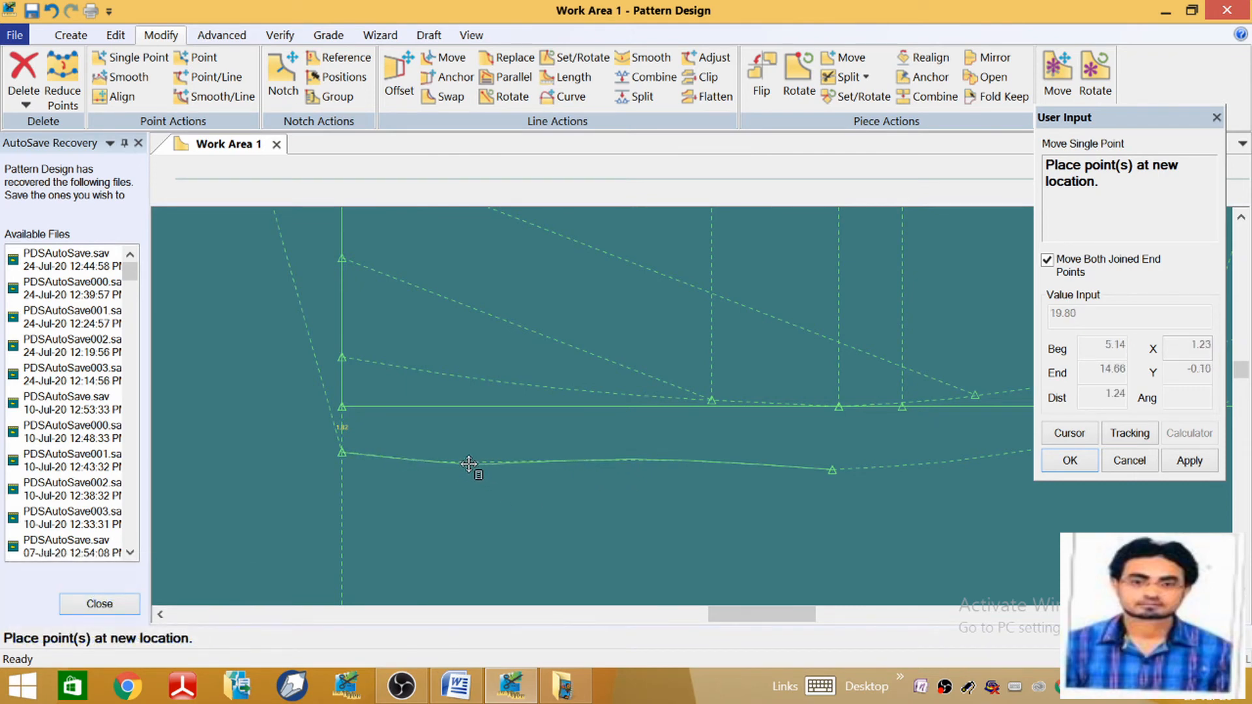
pyautogui.click(470, 465)
pyautogui.click(585, 458)
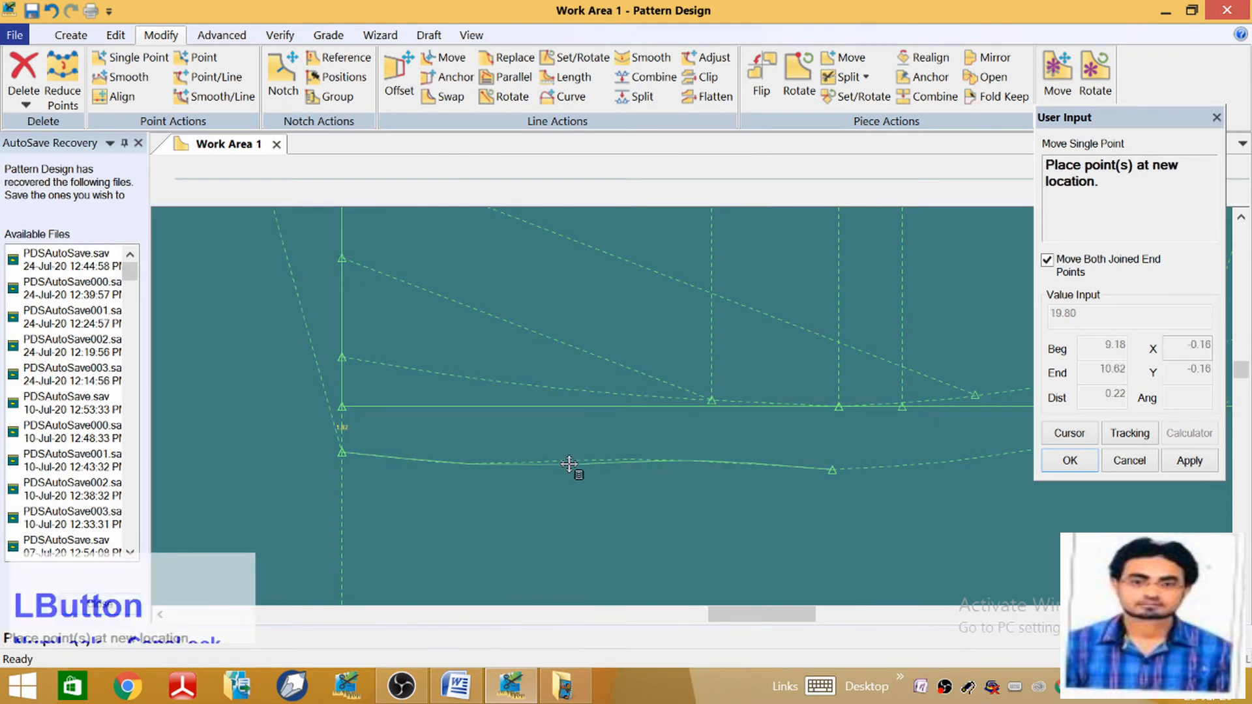
pyautogui.click(571, 464)
pyautogui.click(680, 461)
pyautogui.click(688, 466)
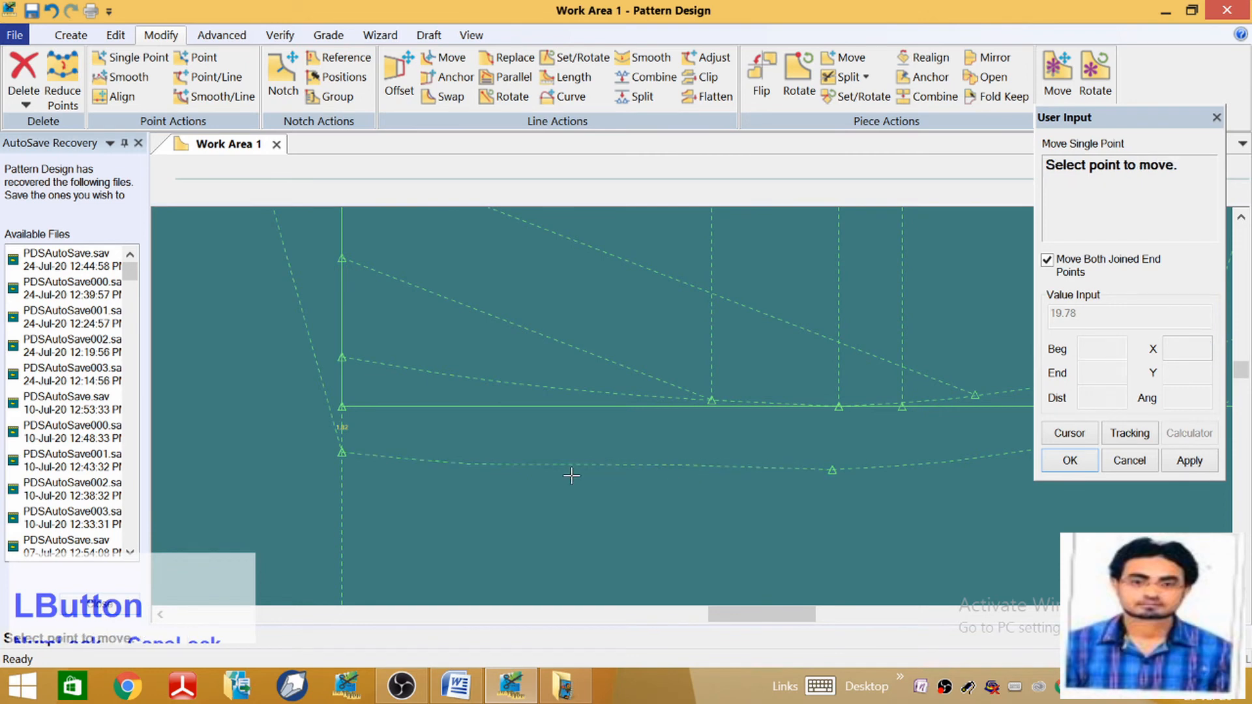
pyautogui.click(475, 470)
pyautogui.click(481, 469)
# Smooth the lower offset seam curve between its waist end and the hip point with a smooth factor of 2000.0
pyautogui.scroll(1, 331, 501)
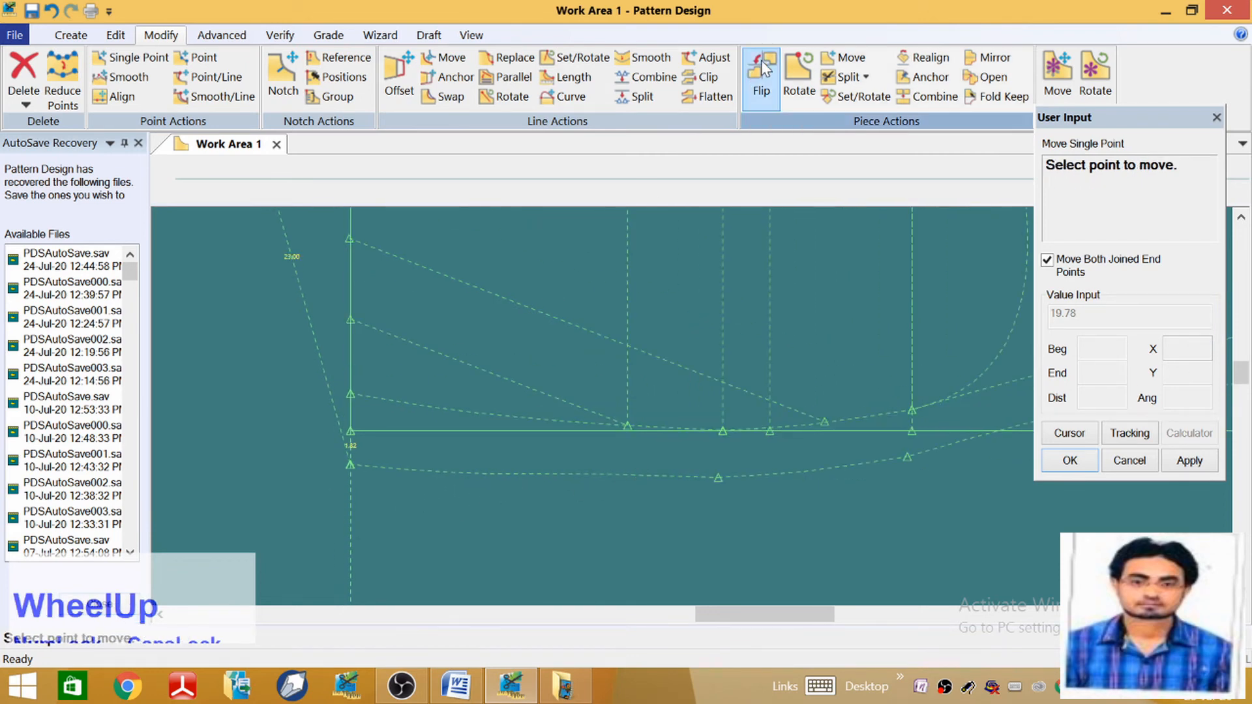
pyautogui.click(645, 57)
pyautogui.click(579, 480)
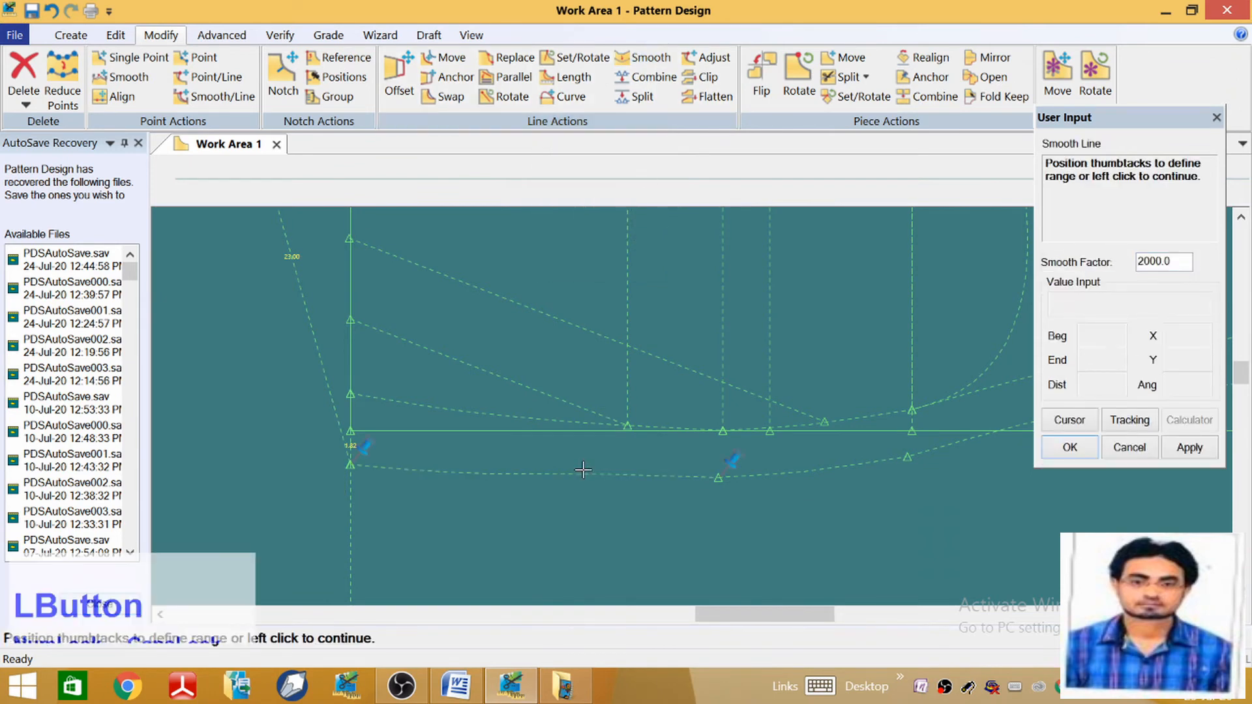
pyautogui.rightClick(606, 497)
pyautogui.click(606, 499)
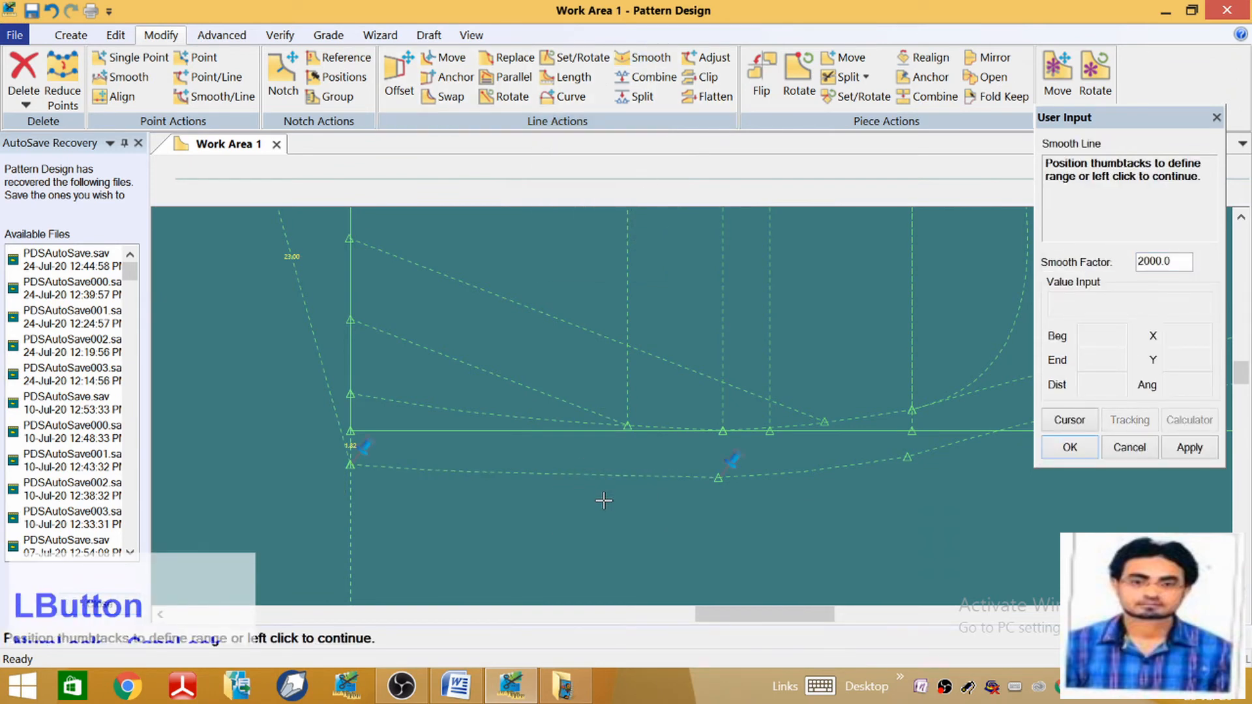
pyautogui.rightClick(603, 508)
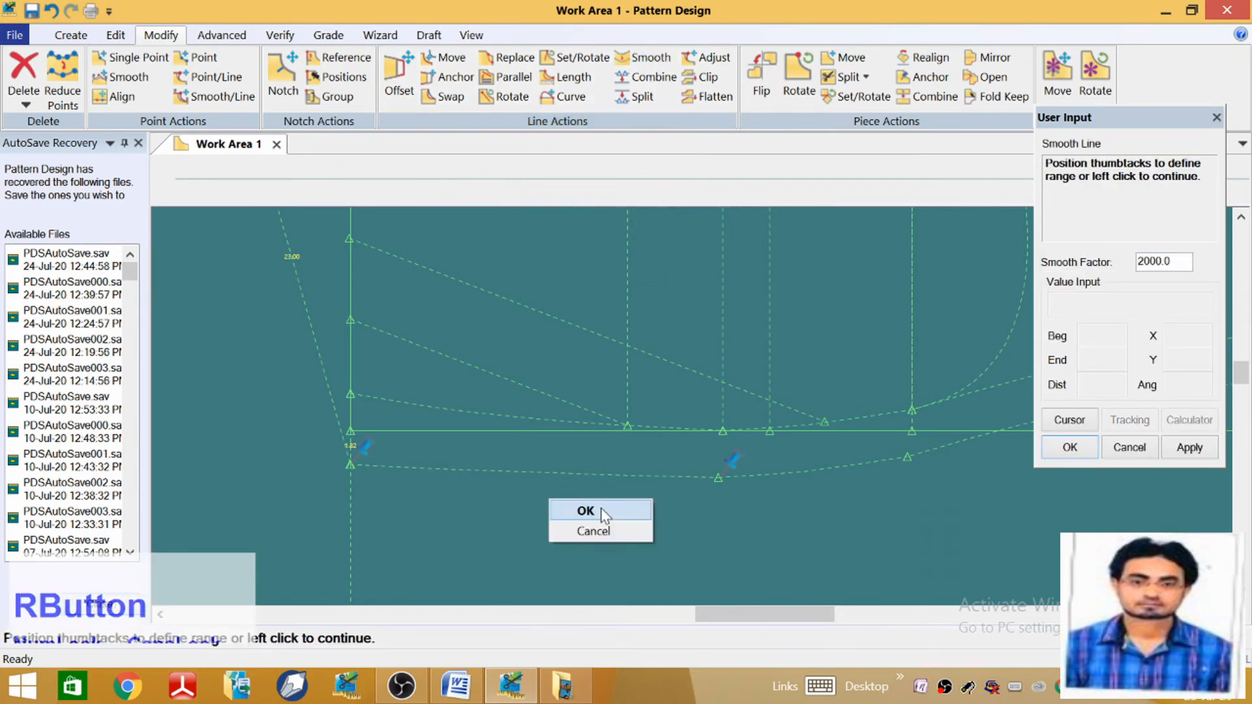
pyautogui.click(599, 514)
# Move the crotch-side end point of the upper offset inseam line onto the tip of the extended crotch curve
pyautogui.scroll(1, 510, 501)
pyautogui.scroll(2, 457, 505)
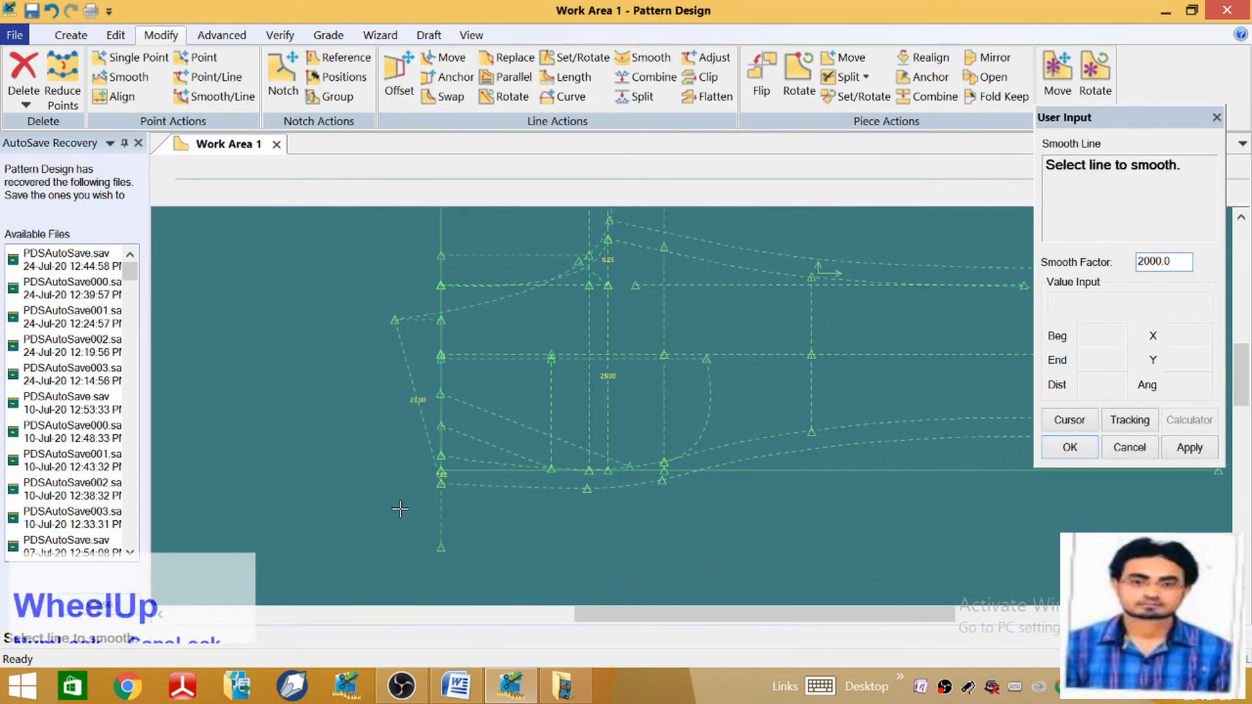
pyautogui.scroll(-4, 560, 331)
pyautogui.scroll(-2, 542, 327)
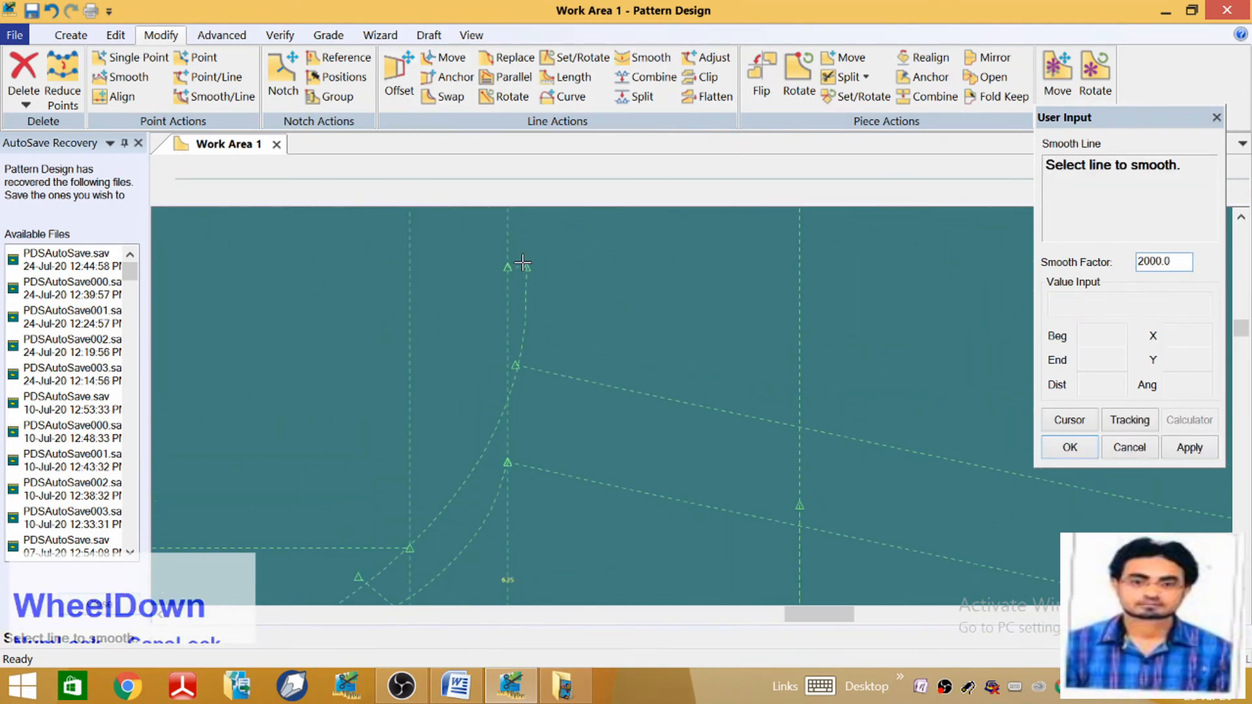
pyautogui.click(127, 57)
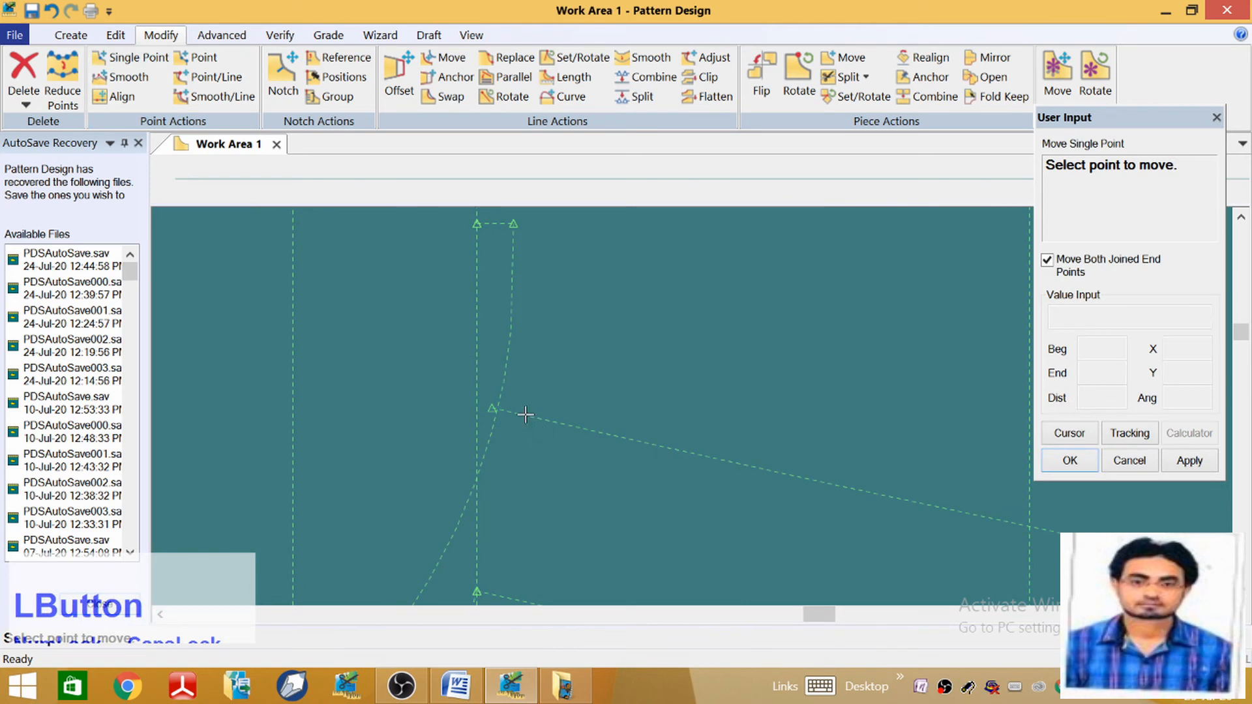
pyautogui.click(494, 409)
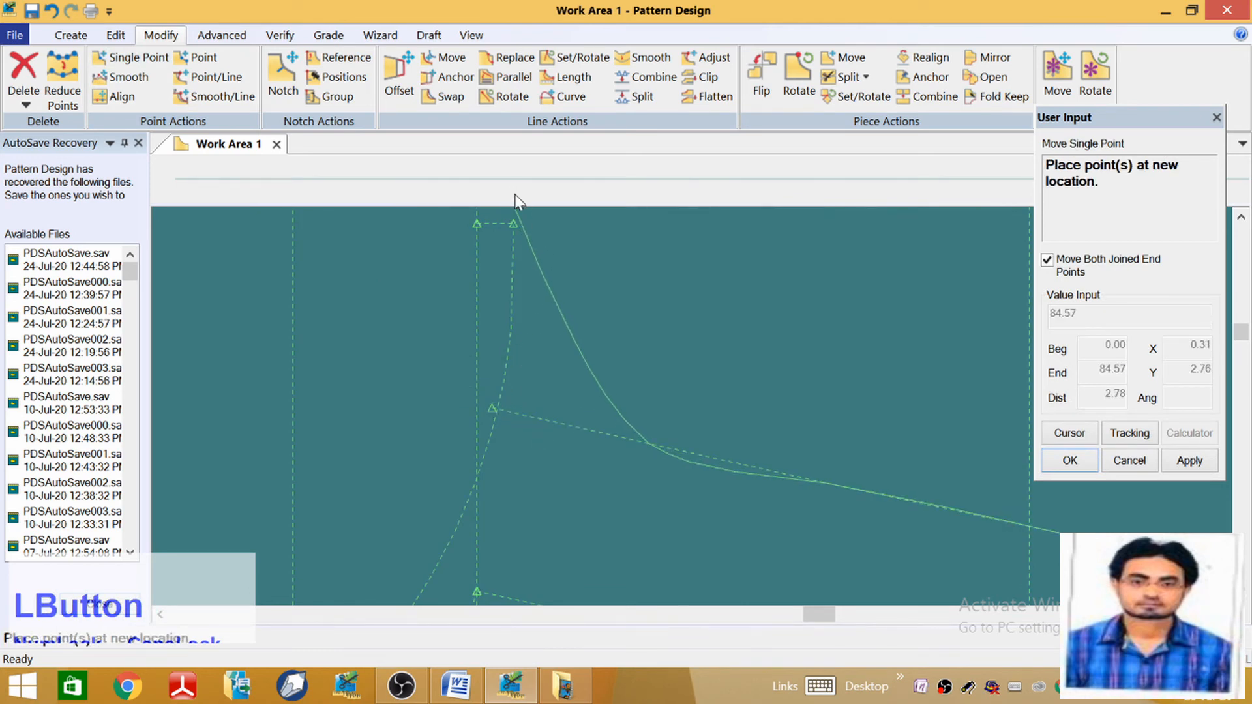
pyautogui.scroll(1, 517, 222)
pyautogui.scroll(-3, 511, 215)
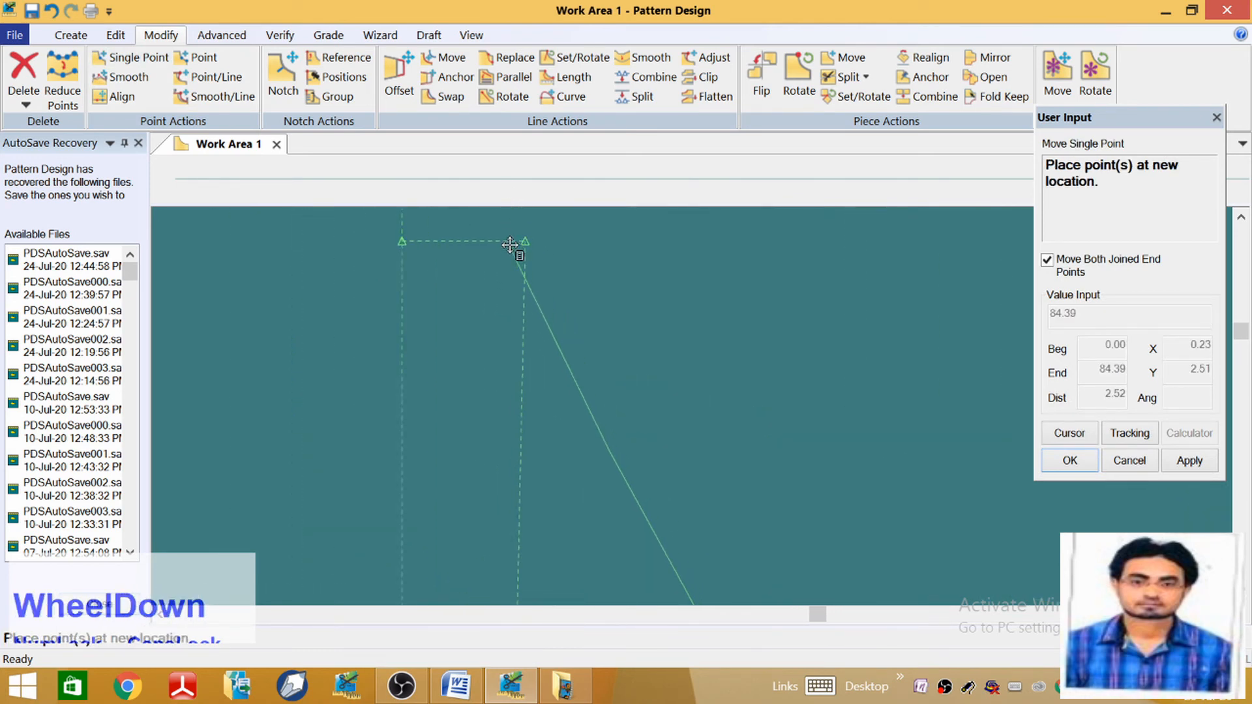
pyautogui.scroll(-2, 531, 241)
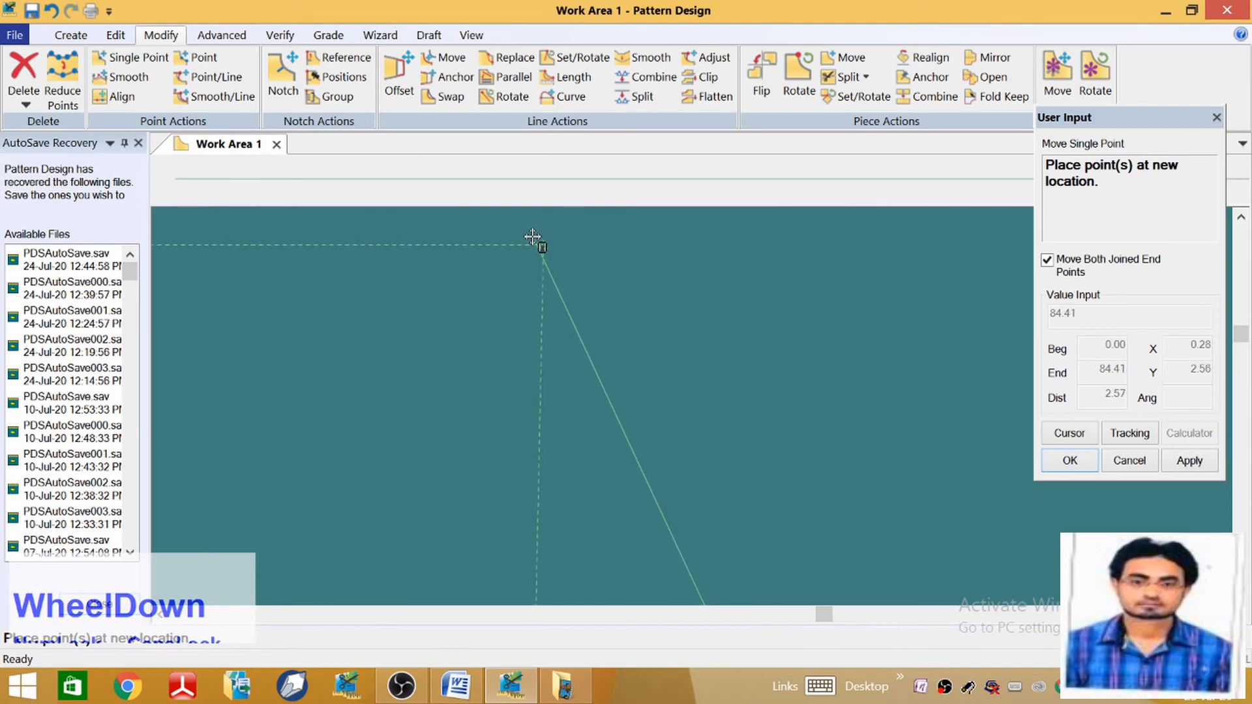
pyautogui.scroll(1, 535, 241)
pyautogui.scroll(-2, 538, 242)
pyautogui.click(544, 245)
pyautogui.scroll(1, 483, 247)
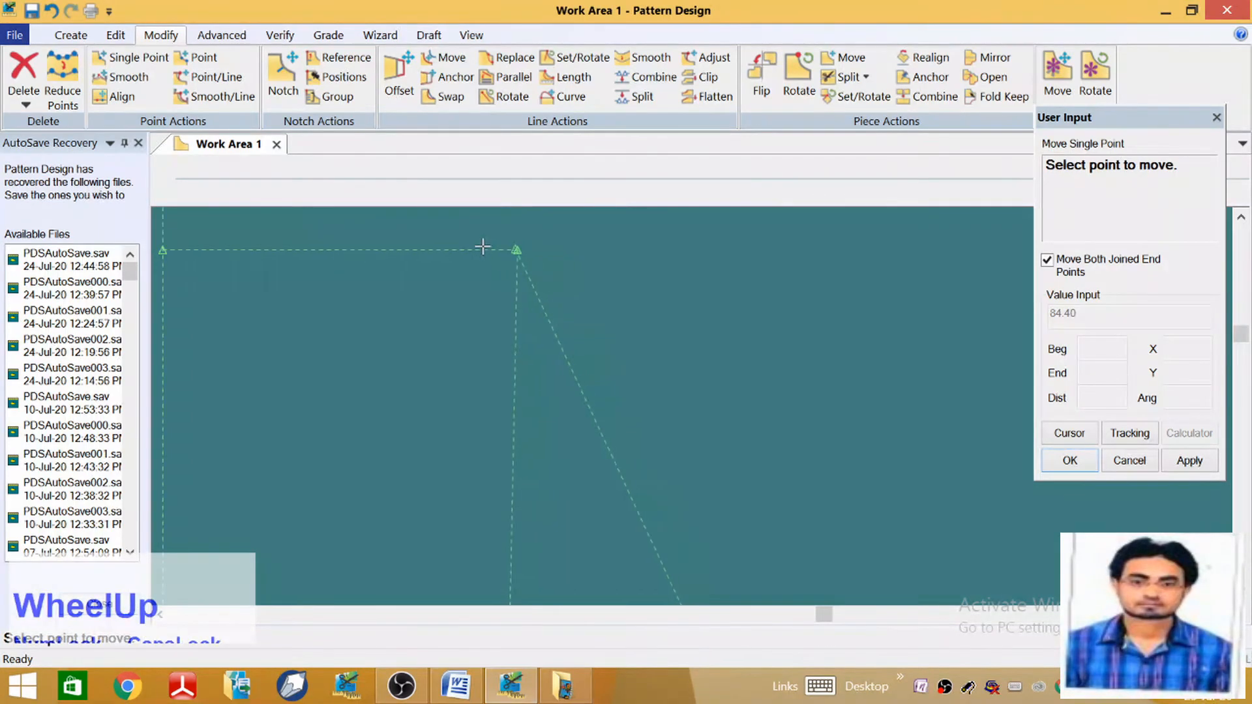
pyautogui.scroll(1, 483, 247)
pyautogui.scroll(1, 470, 261)
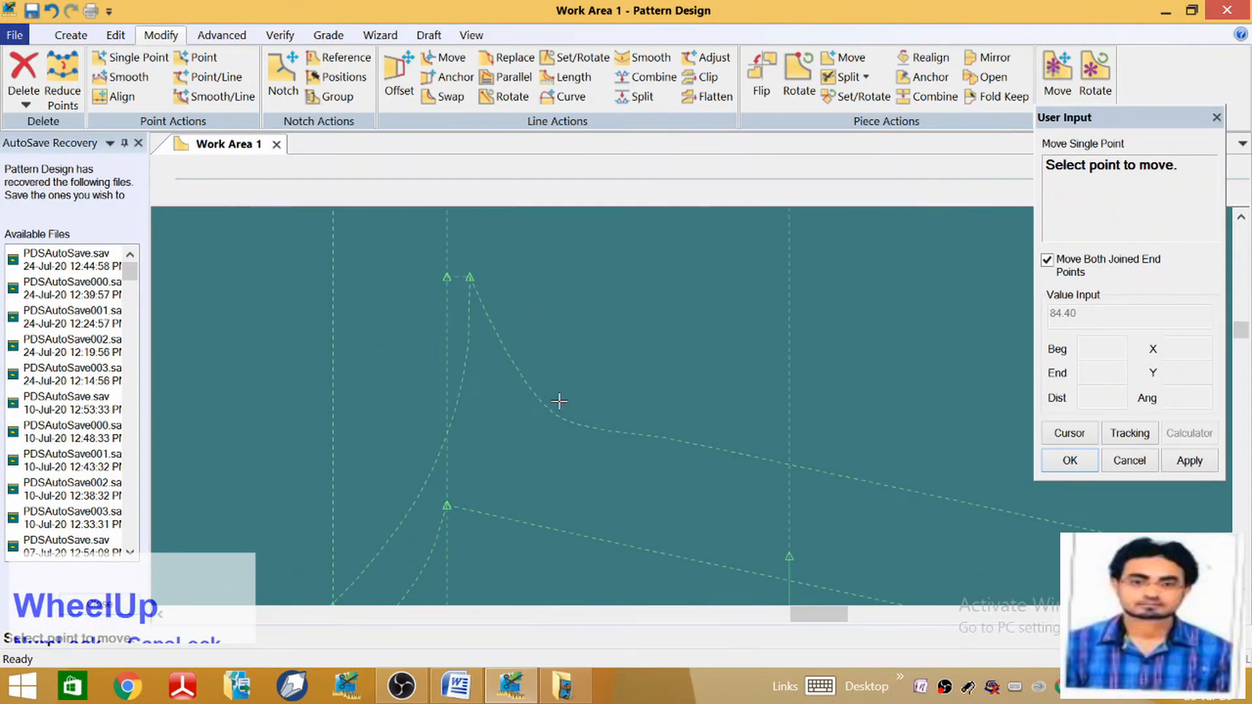
# Reposition the intermediate points of the upper offset inseam curve between the crotch tip and thigh line to turn its sharp dip into a gentle curve
pyautogui.click(559, 416)
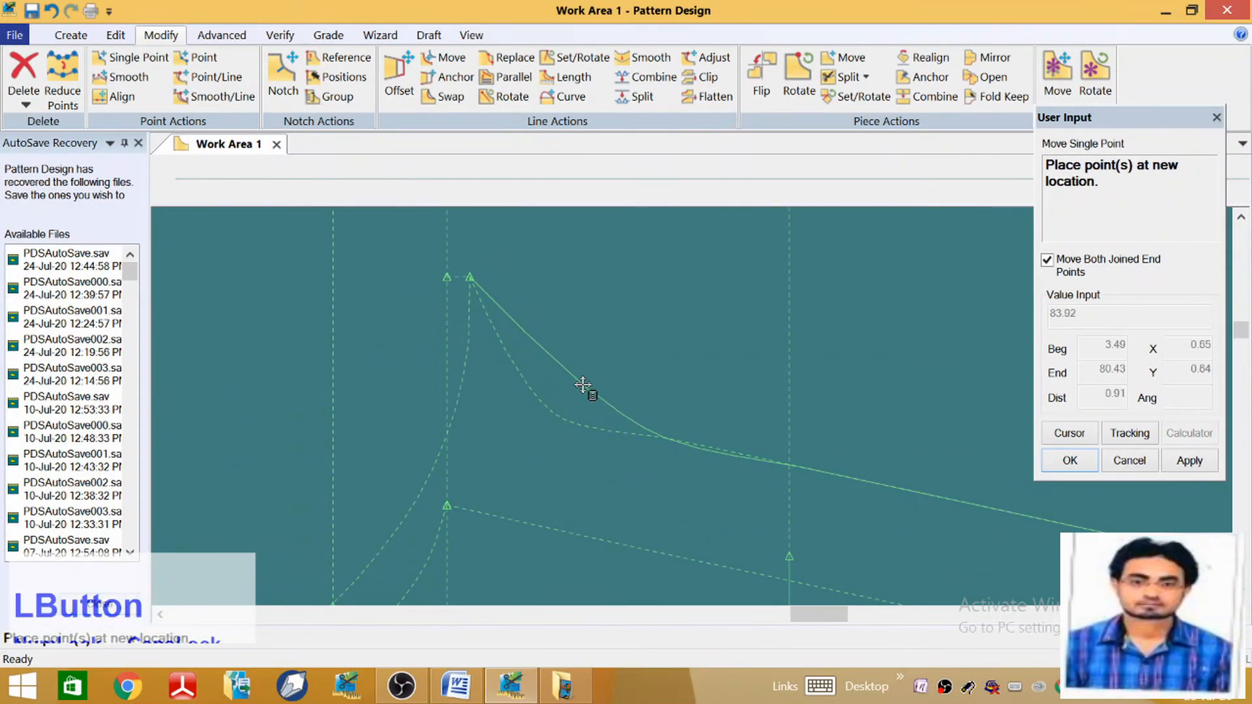
pyautogui.click(648, 430)
pyautogui.click(664, 442)
pyautogui.click(652, 415)
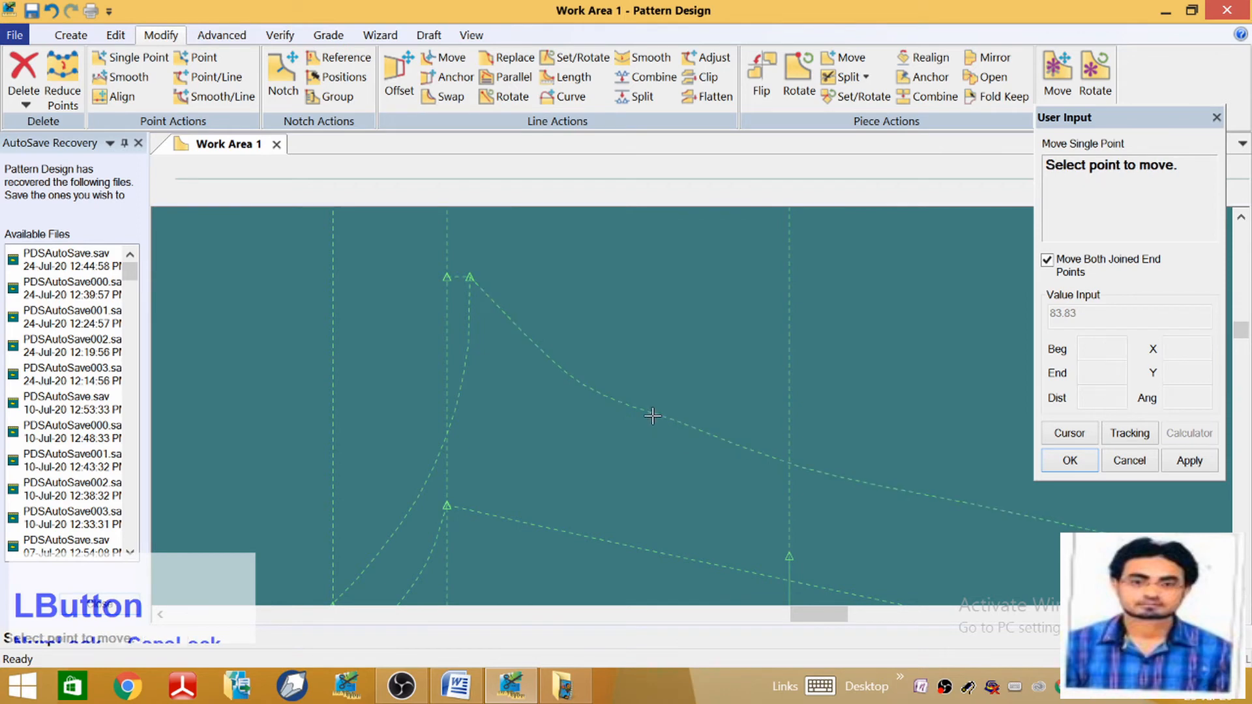
pyautogui.click(587, 385)
pyautogui.click(593, 377)
pyautogui.scroll(3, 515, 363)
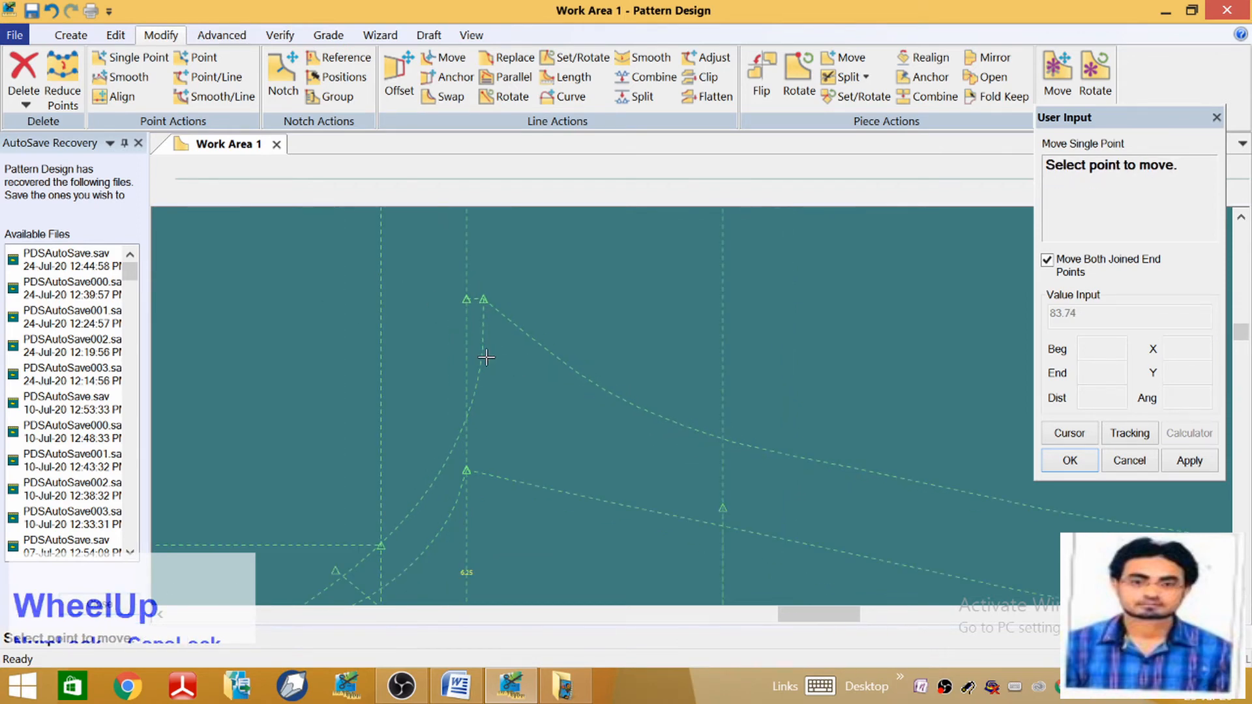
# Fine-tune the upper inseam curve by nudging its points at and just before the thigh line
pyautogui.click(570, 383)
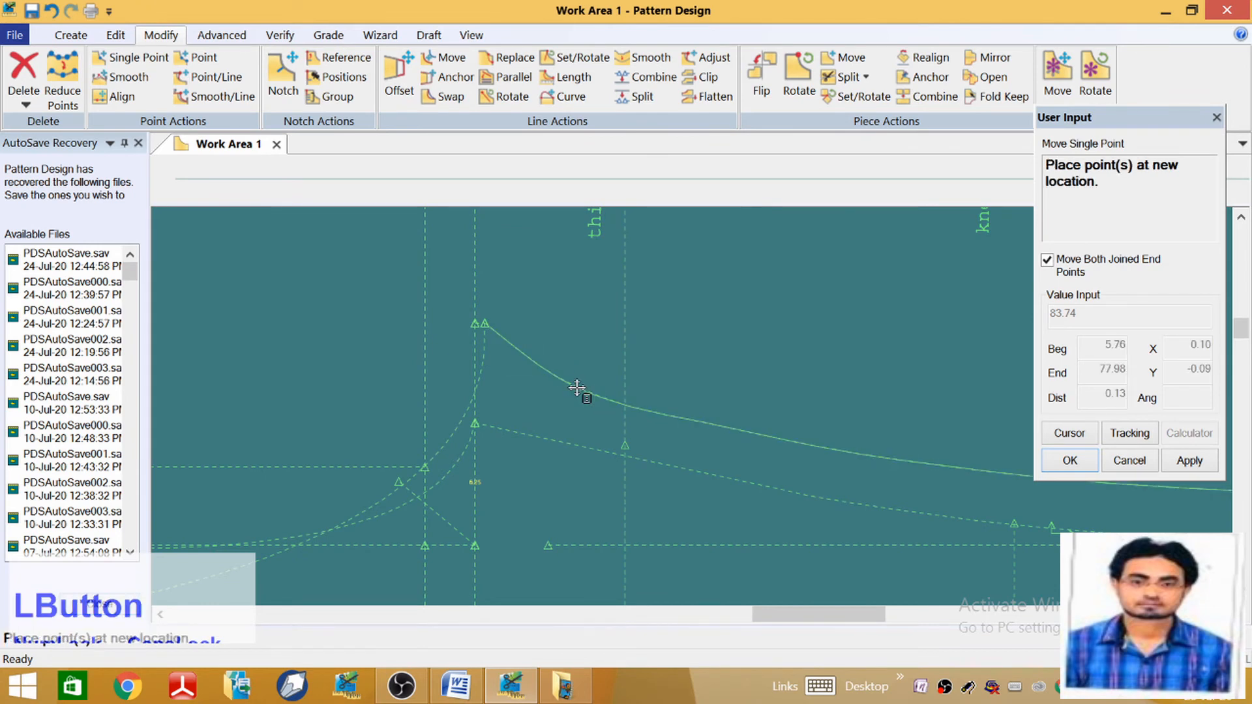
pyautogui.click(577, 385)
pyautogui.scroll(-2, 621, 408)
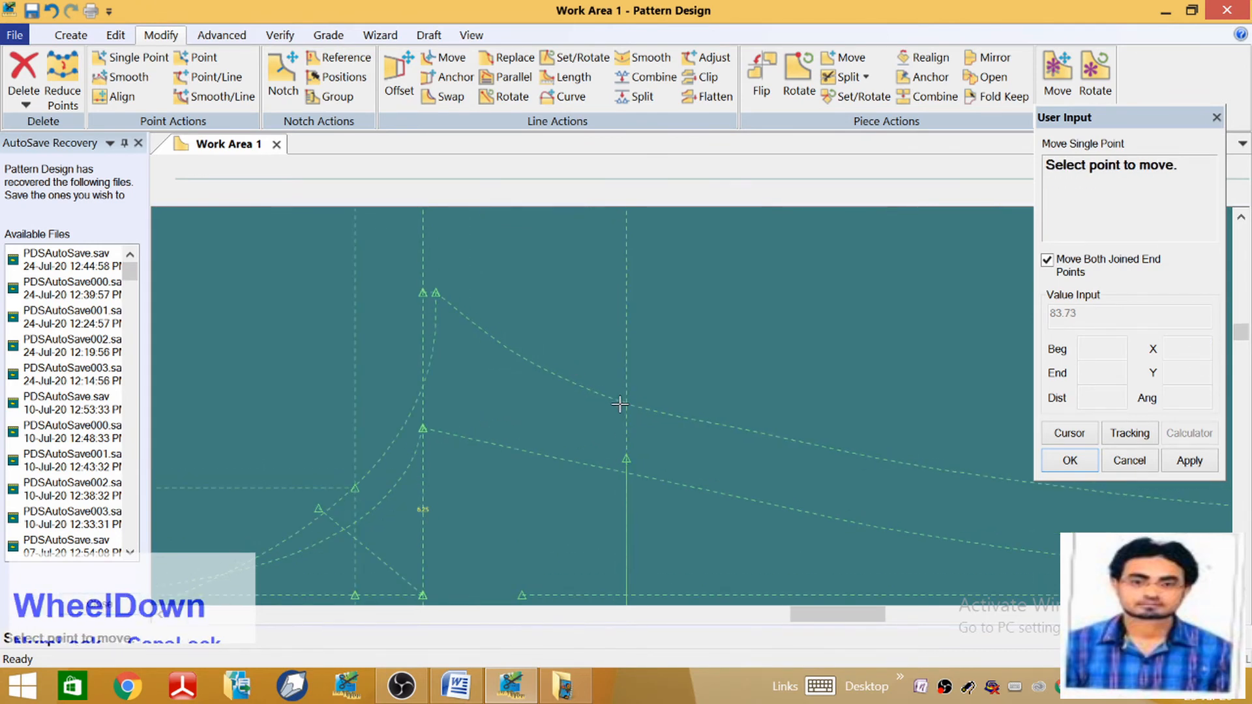
pyautogui.click(628, 406)
pyautogui.click(627, 404)
pyautogui.scroll(3, 650, 330)
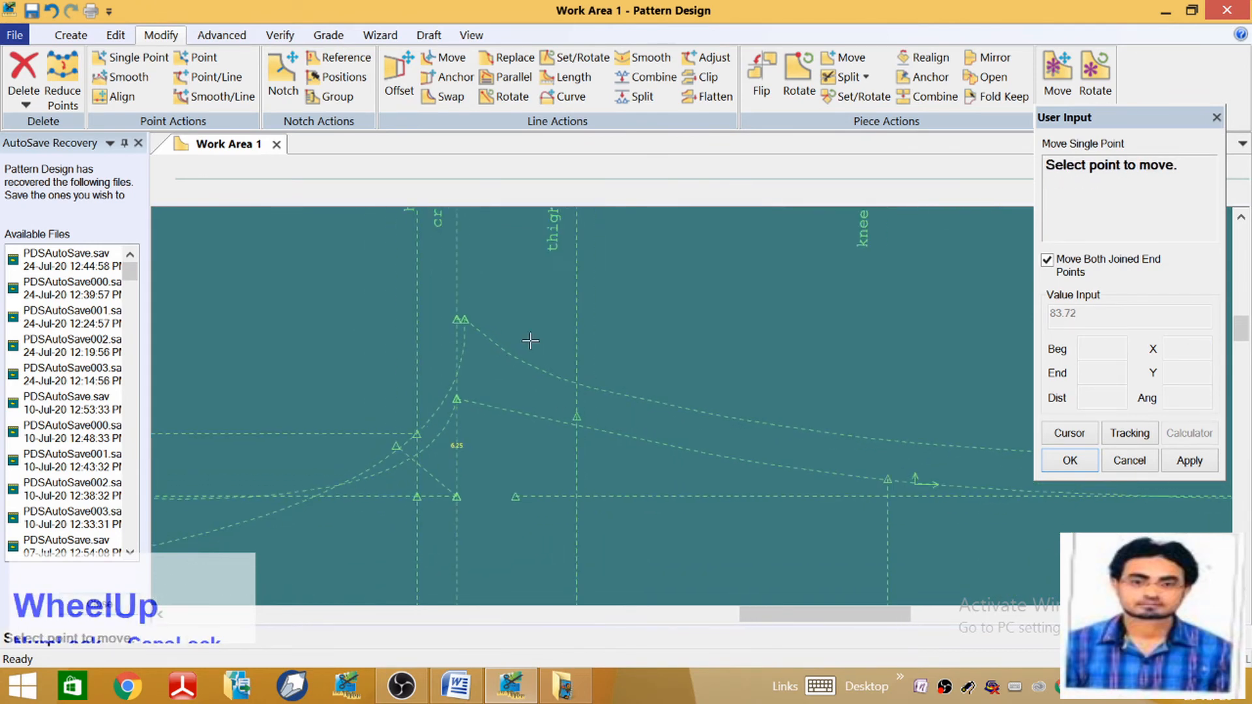
pyautogui.scroll(3, 679, 366)
pyautogui.rightClick(680, 364)
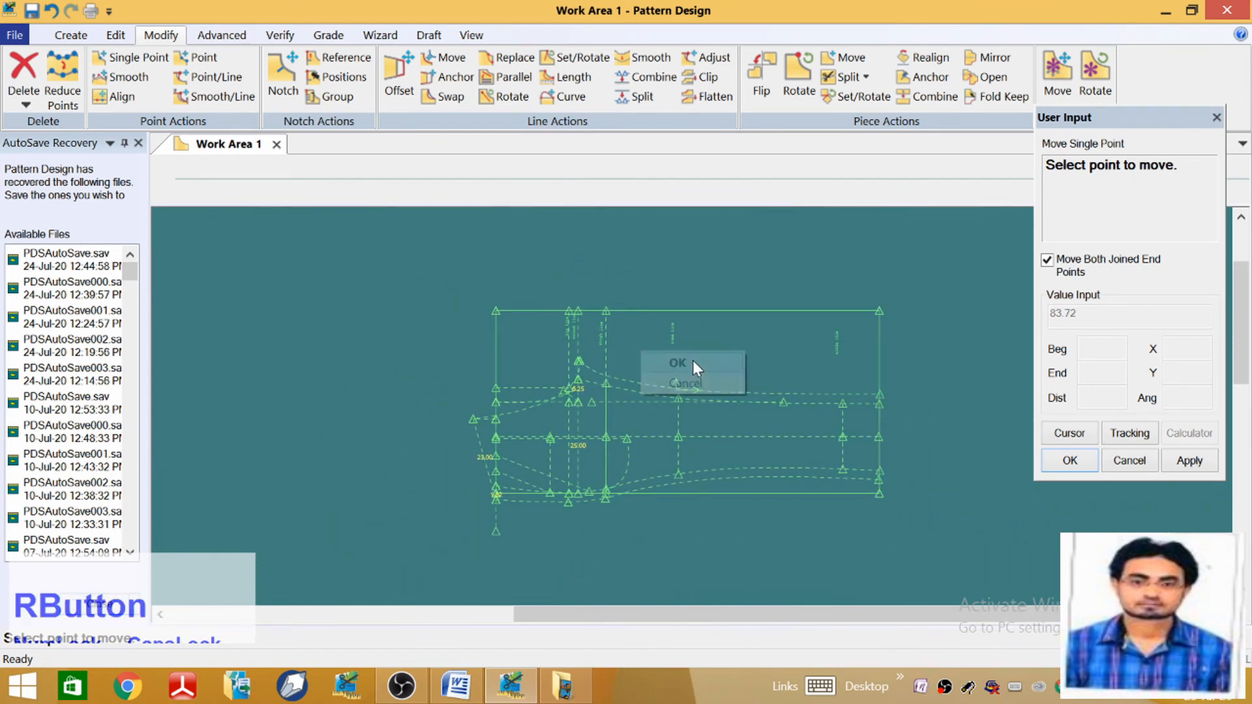
pyautogui.click(683, 365)
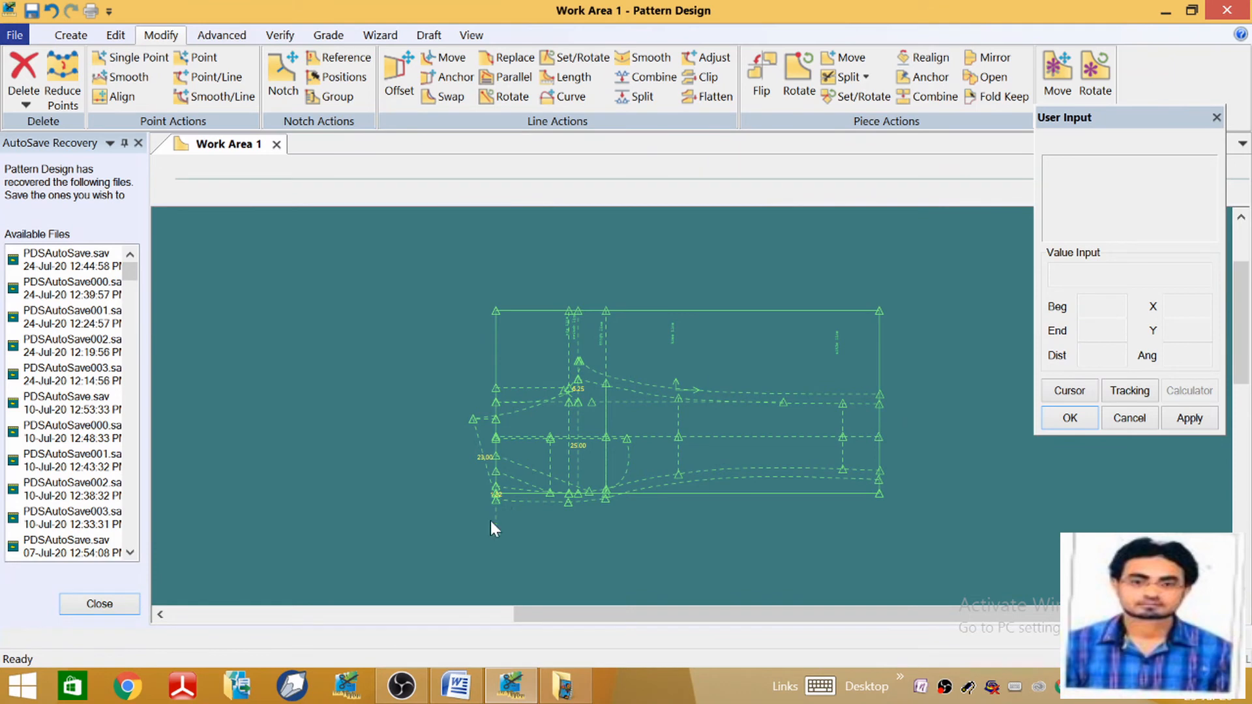
# Start a Normal trace and select the slanted waist line, the extended crotch curve and the upper inseam curve as perimeter lines
pyautogui.scroll(-4, 499, 480)
pyautogui.scroll(1, 450, 522)
pyautogui.scroll(2, 430, 539)
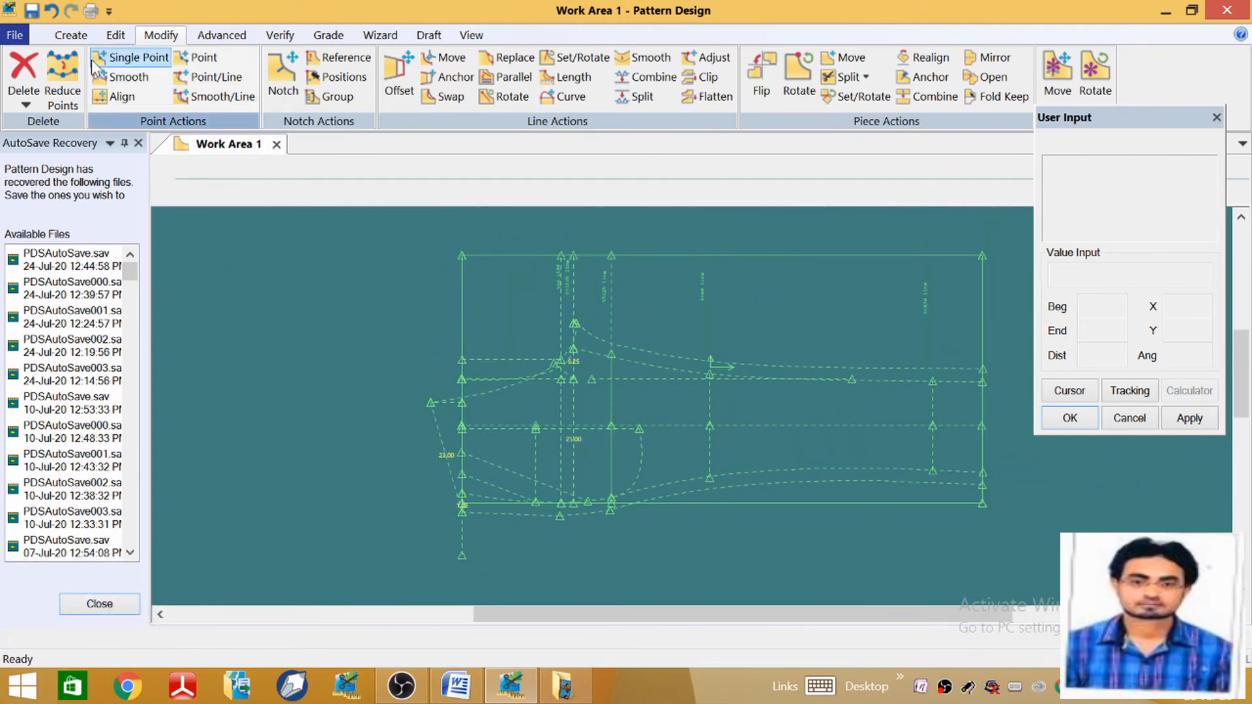
pyautogui.click(71, 34)
pyautogui.click(536, 75)
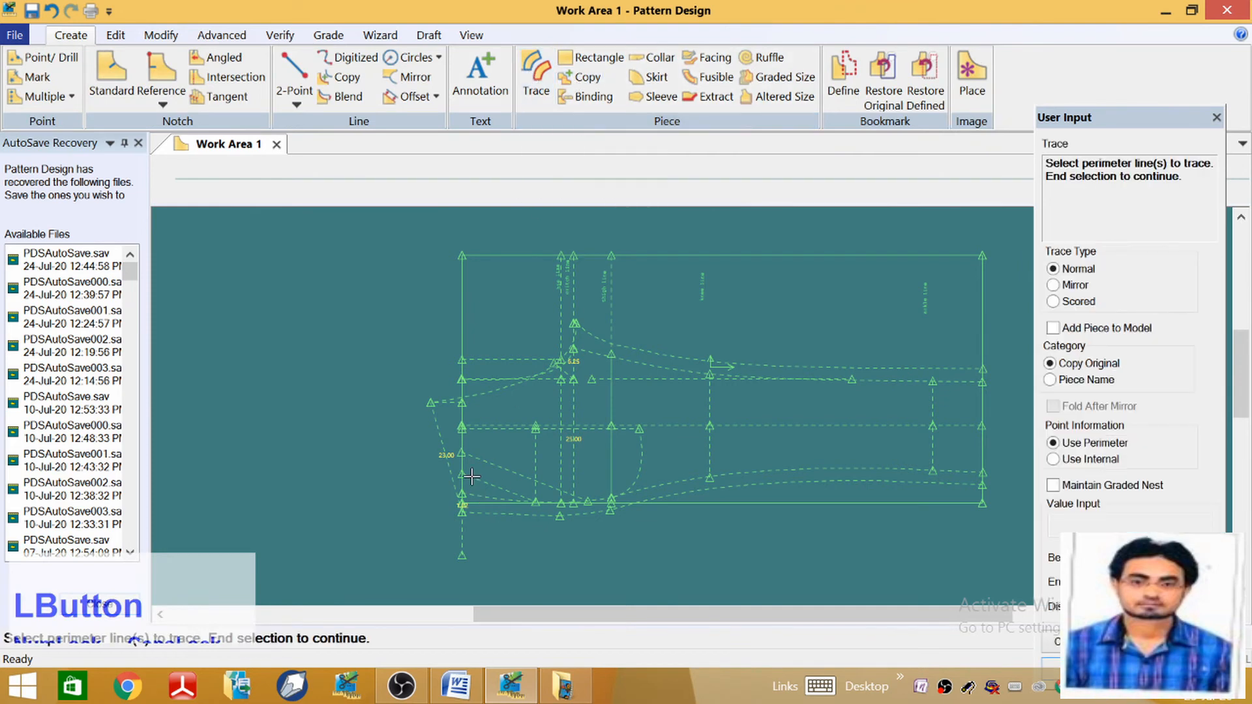
pyautogui.scroll(-4, 471, 476)
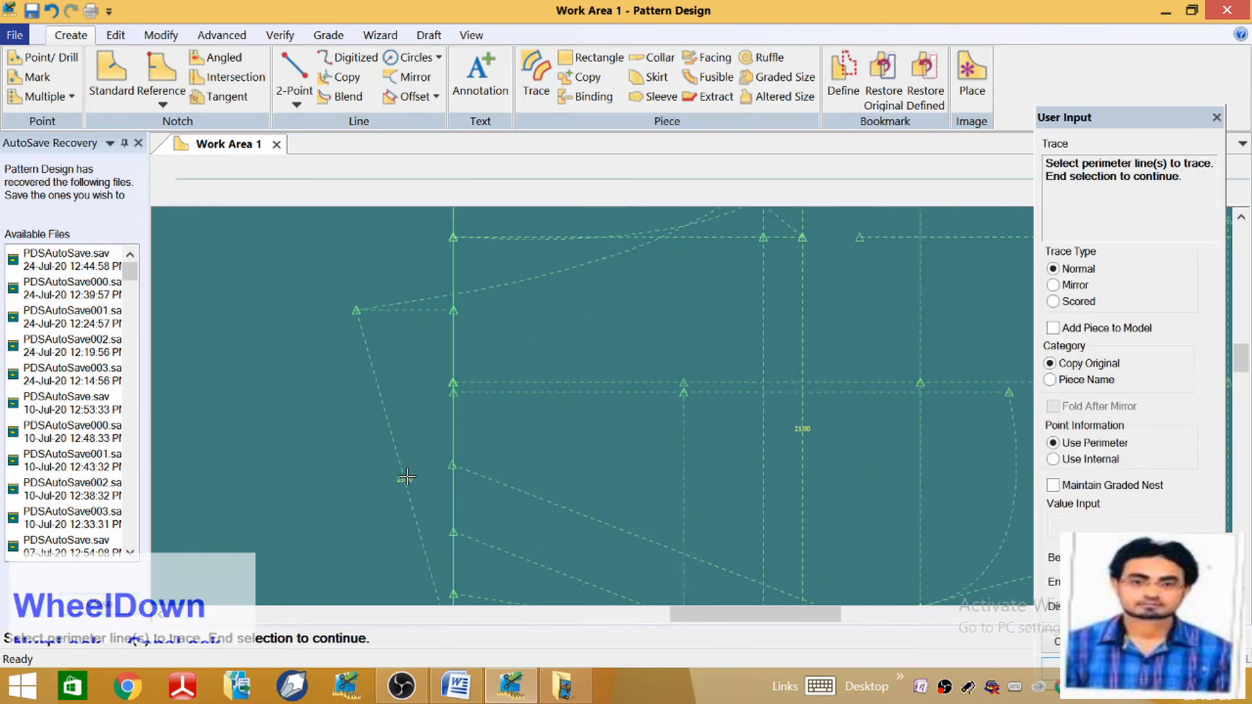
pyautogui.click(389, 424)
pyautogui.scroll(3, 388, 425)
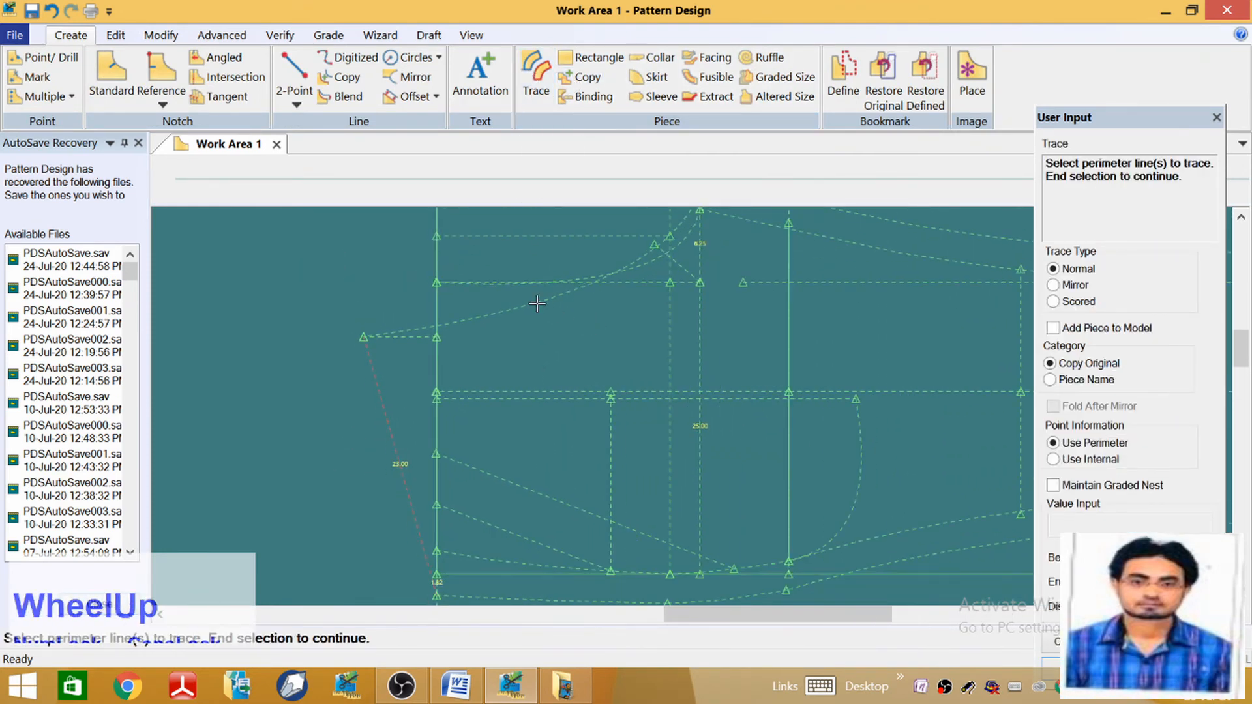
pyautogui.click(538, 303)
pyautogui.scroll(1, 537, 304)
pyautogui.scroll(-3, 540, 290)
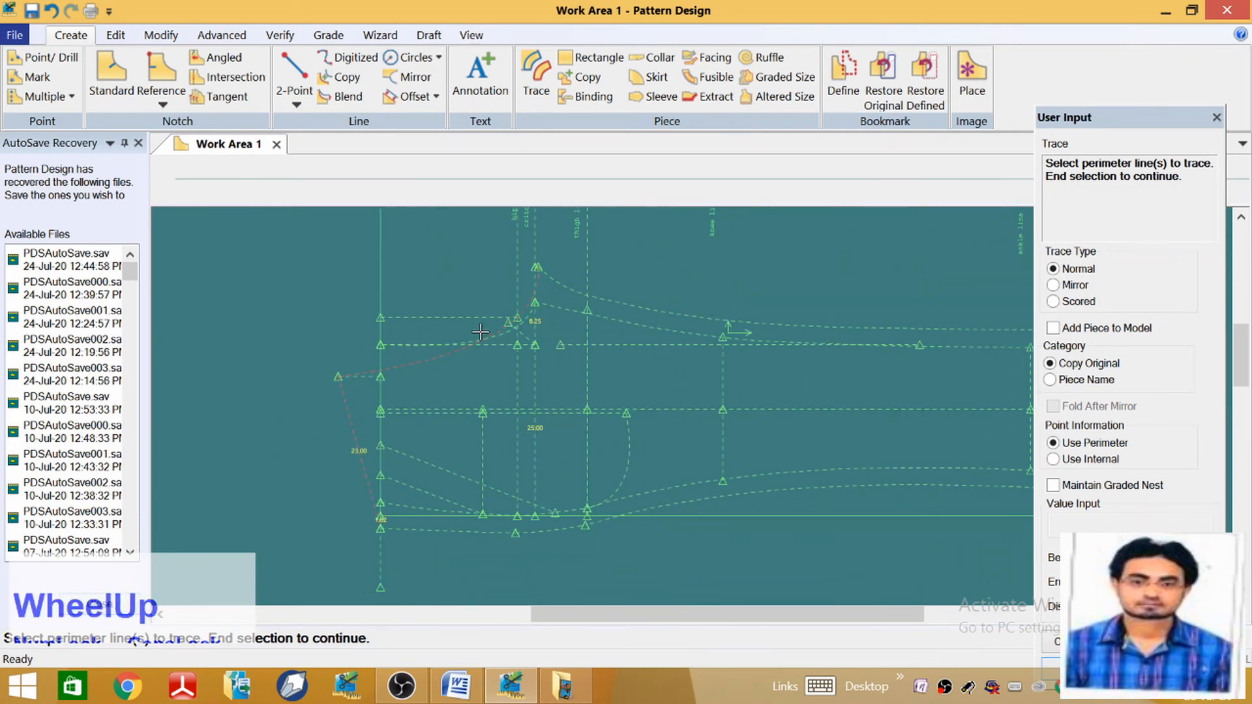
pyautogui.scroll(-3, 542, 280)
pyautogui.click(548, 270)
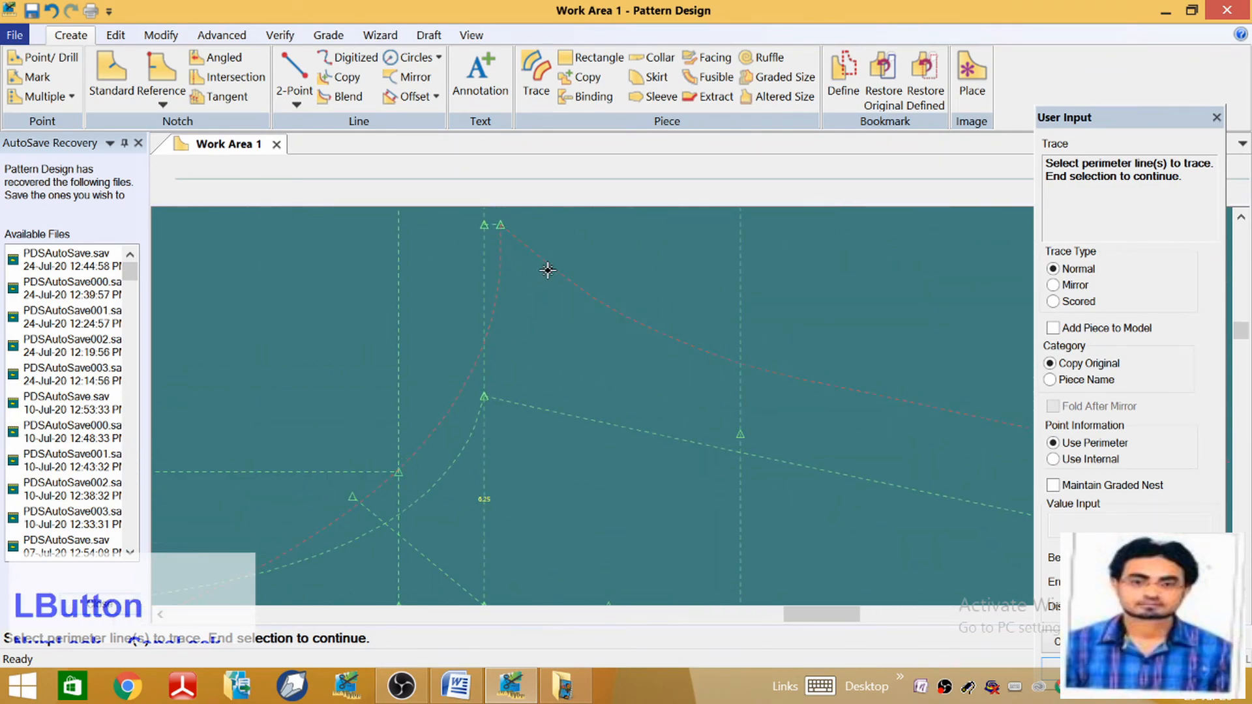
# Add the hem line and the lower offset side seam curves up to the waist to the trace perimeter
pyautogui.scroll(5, 548, 270)
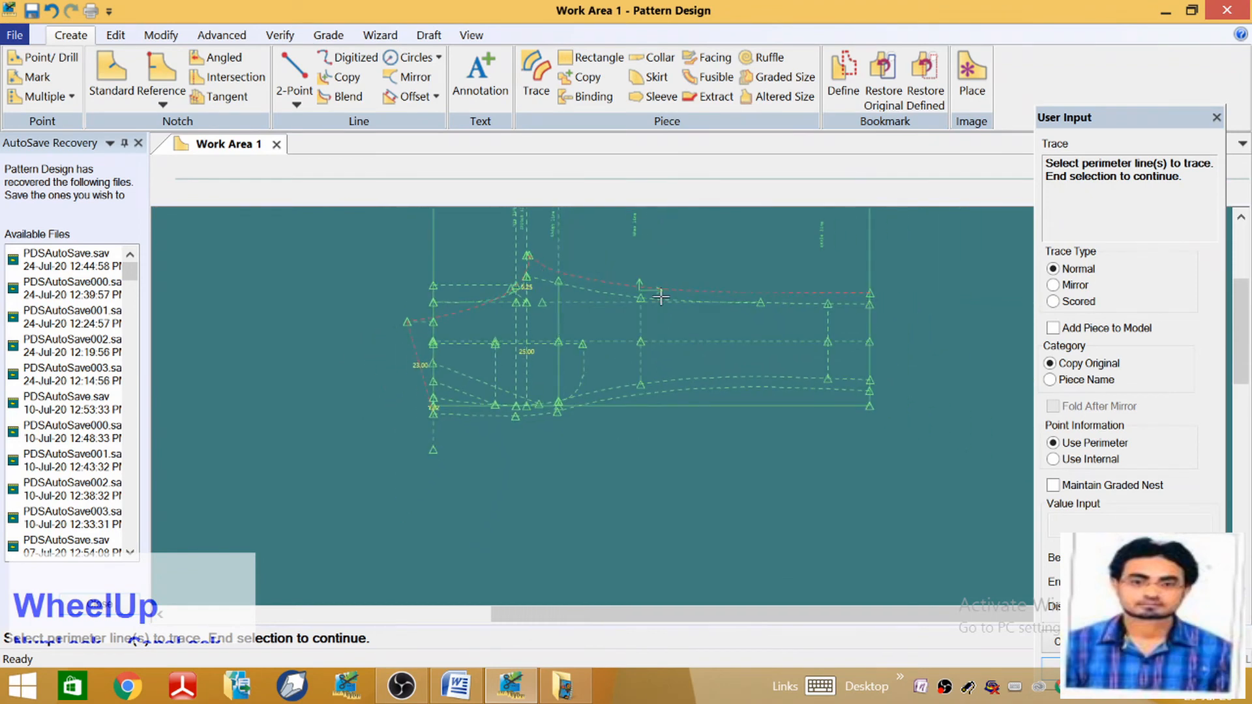
pyautogui.scroll(-3, 735, 304)
pyautogui.click(874, 358)
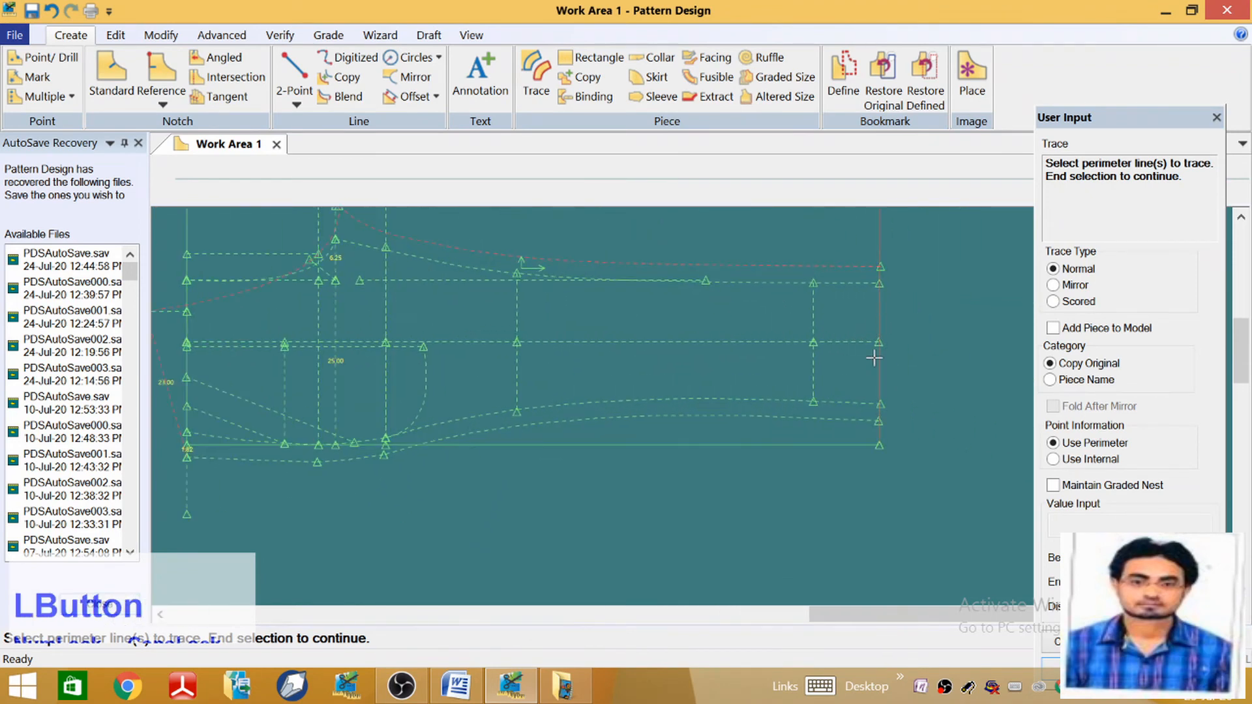
pyautogui.scroll(1, 806, 393)
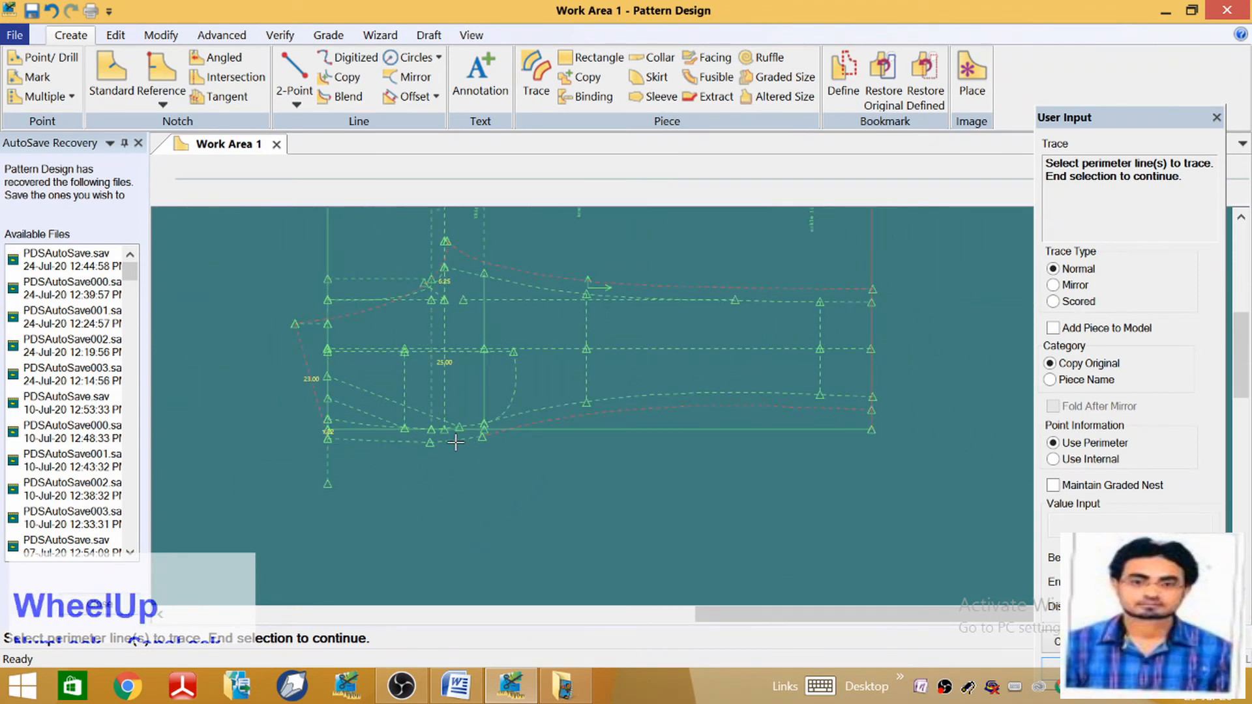
pyautogui.click(378, 451)
pyautogui.scroll(-2, 360, 440)
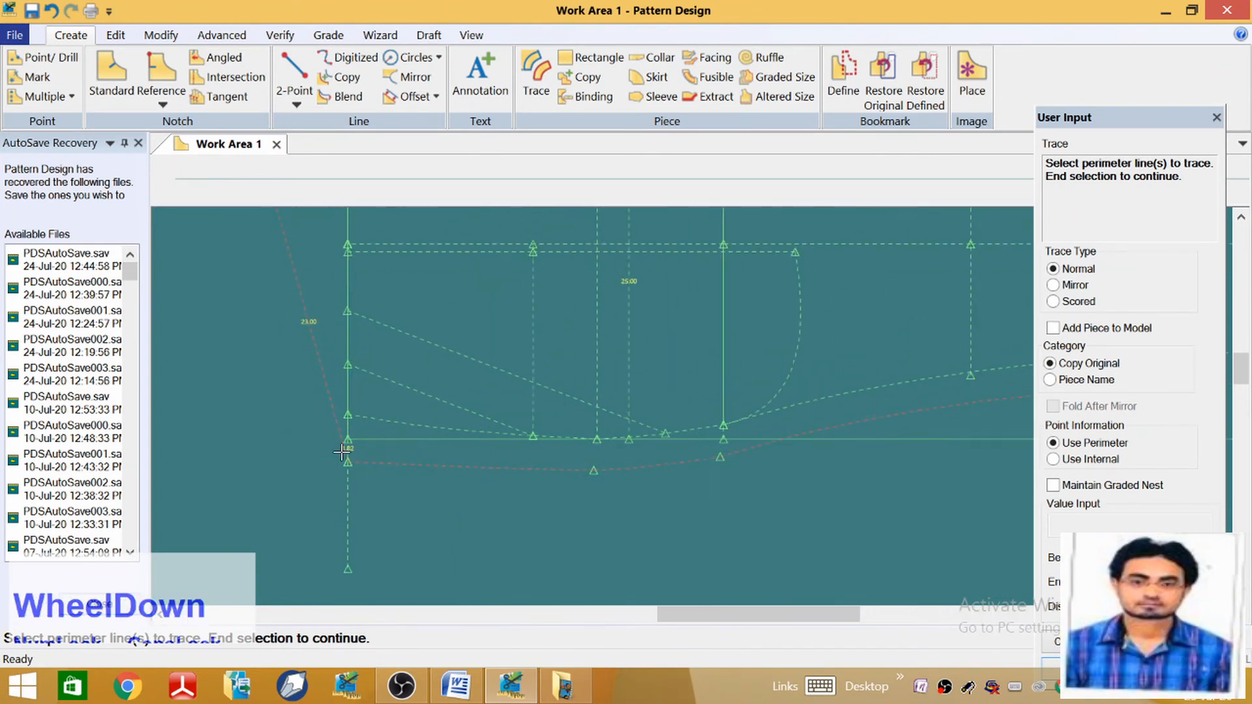
pyautogui.scroll(1, 385, 479)
pyautogui.scroll(2, 388, 483)
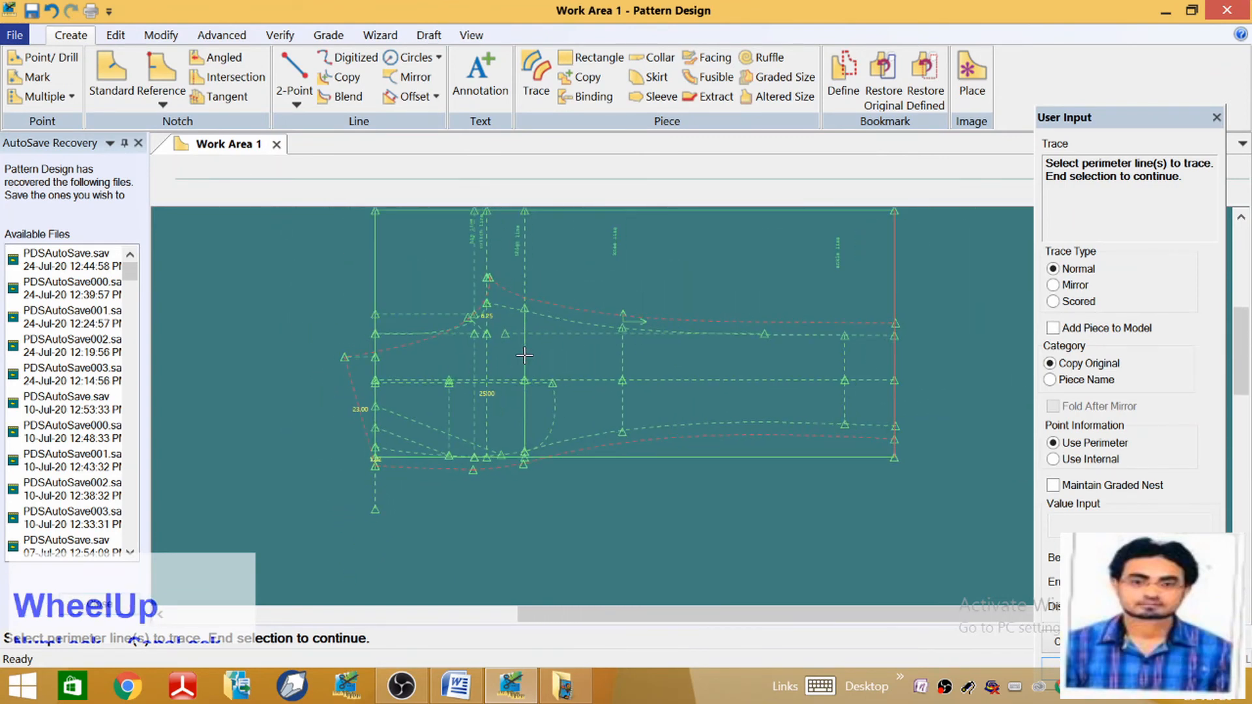
# End the trace selections without internal lines and place the traced back piece in the empty area below the draft
pyautogui.rightClick(459, 354)
pyautogui.click(495, 366)
pyautogui.rightClick(477, 358)
pyautogui.click(508, 369)
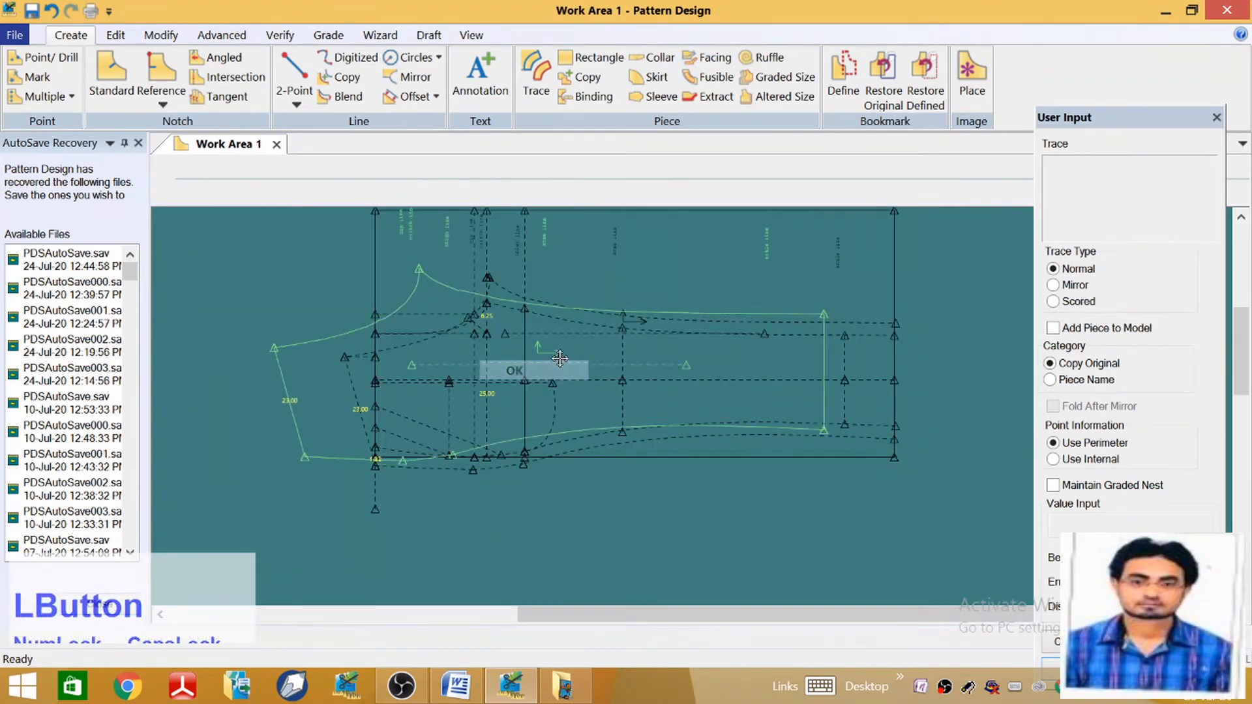
pyautogui.scroll(2, 678, 285)
pyautogui.scroll(-3, 636, 457)
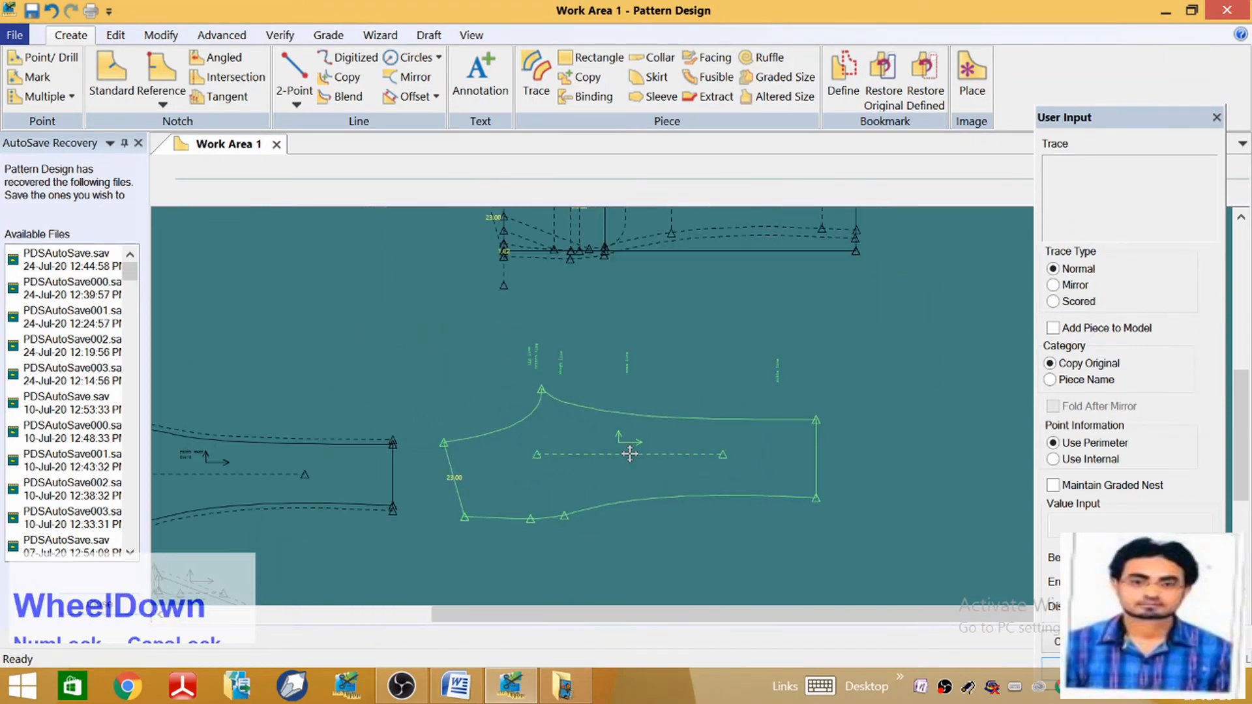
pyautogui.click(641, 478)
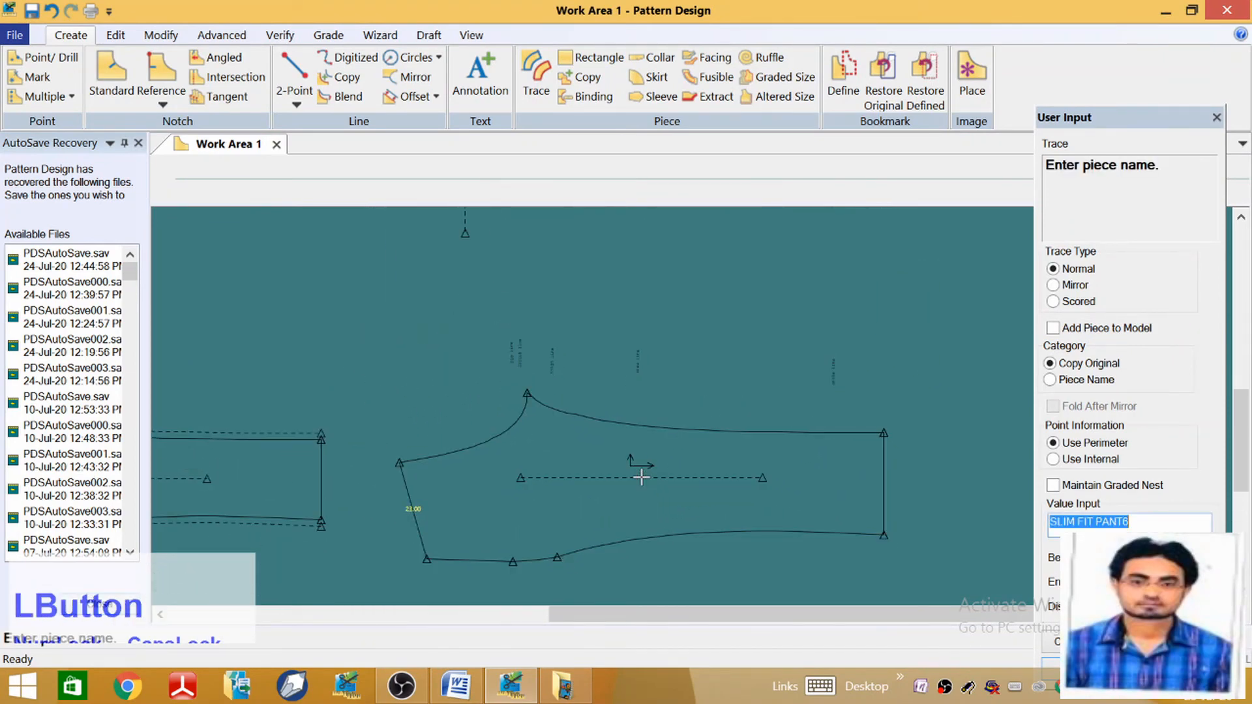
# Name the traced piece BACK PART and leave the Trace command
pyautogui.write('BACKM')
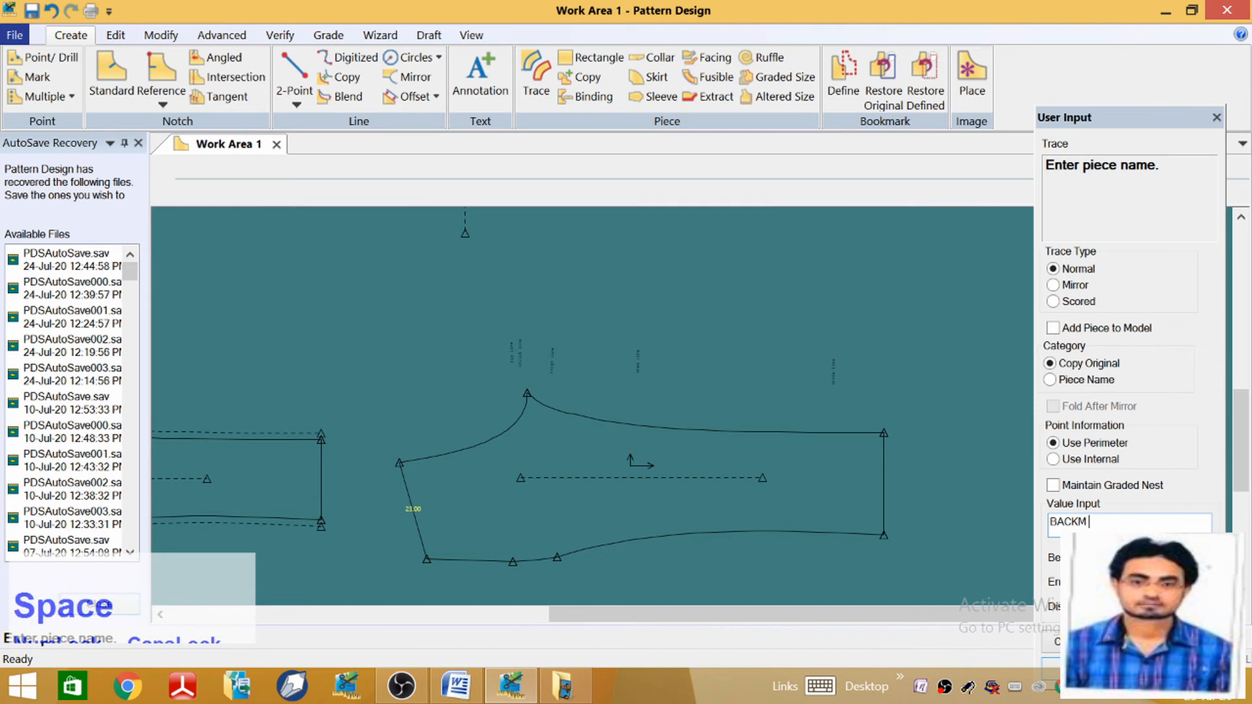
pyautogui.press('BackSpace')
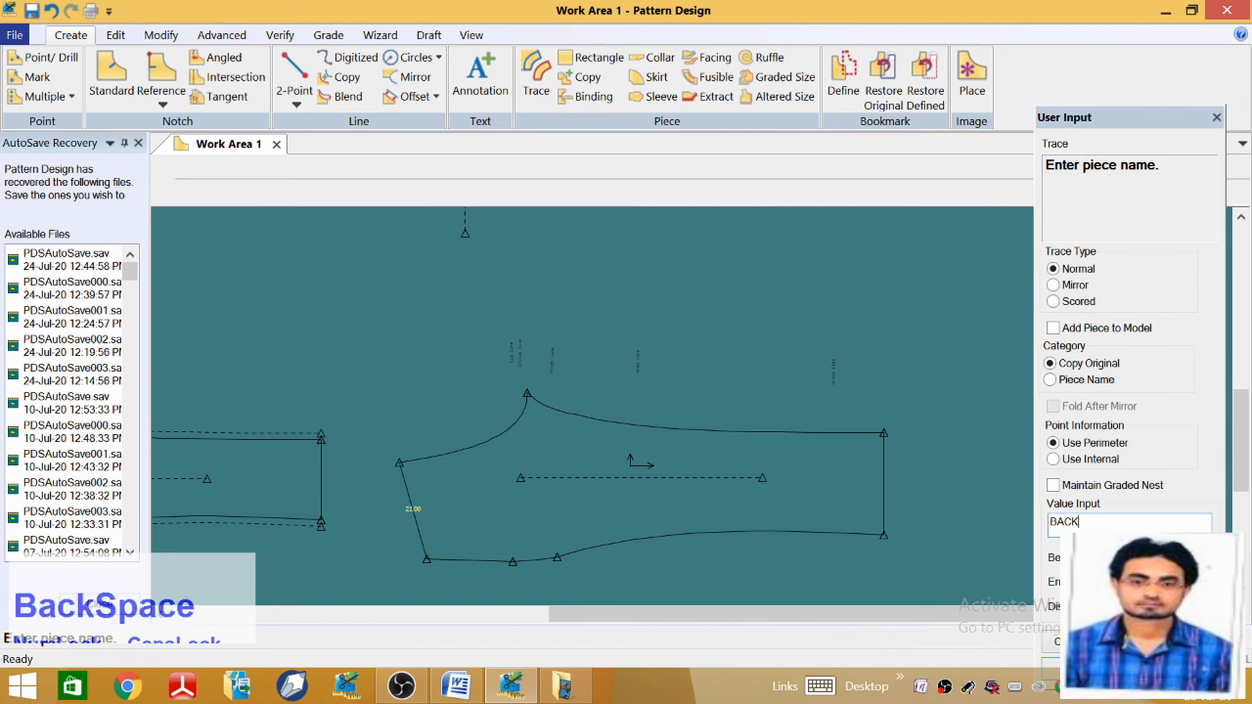
pyautogui.write('PART')
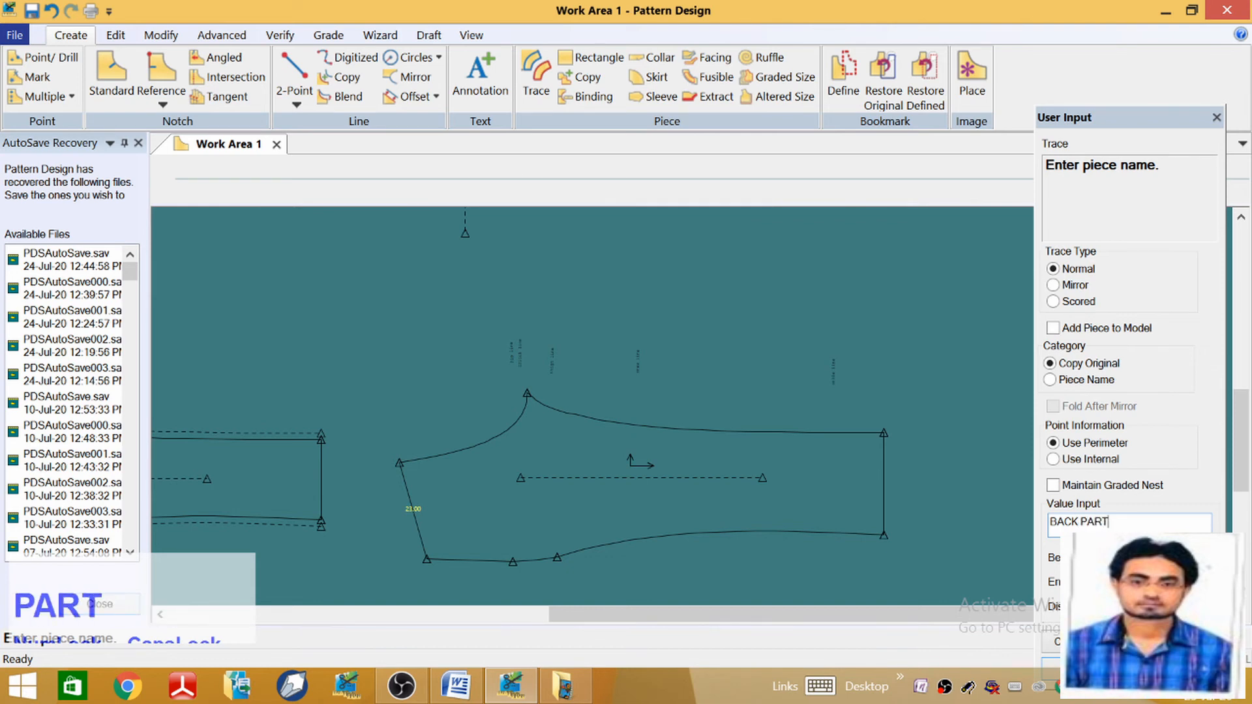
pyautogui.press('Return')
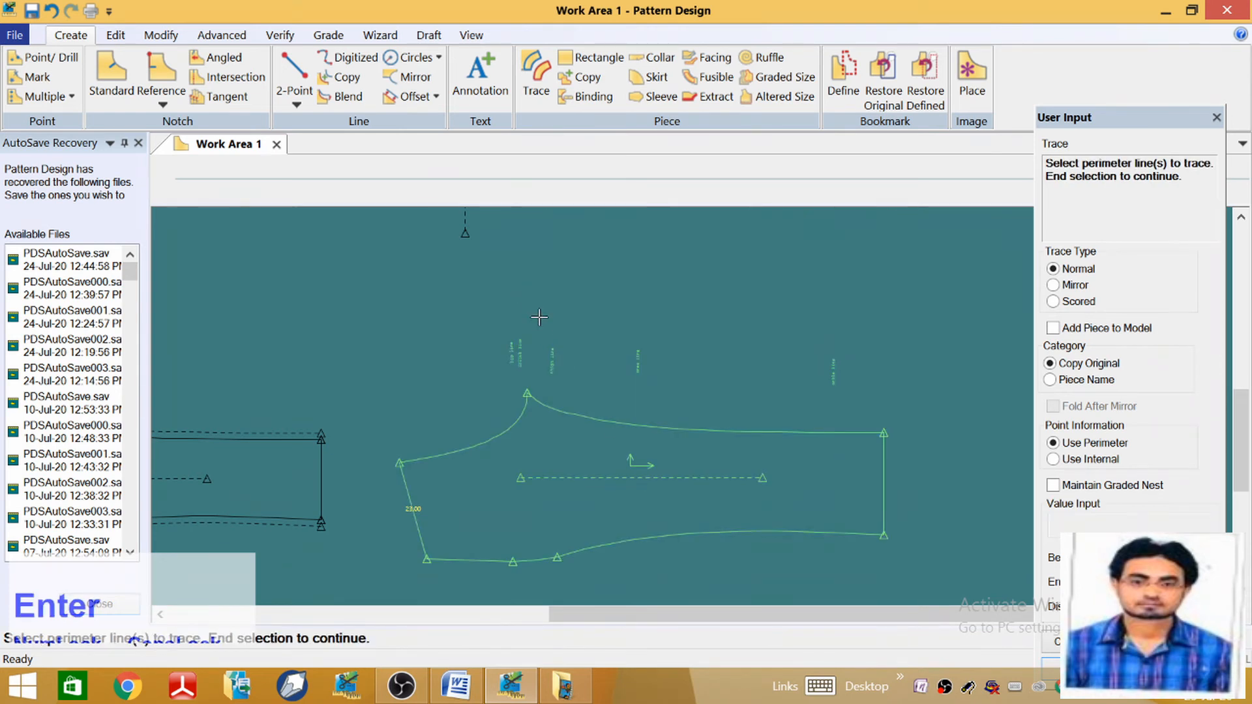
pyautogui.rightClick(467, 268)
pyautogui.click(521, 275)
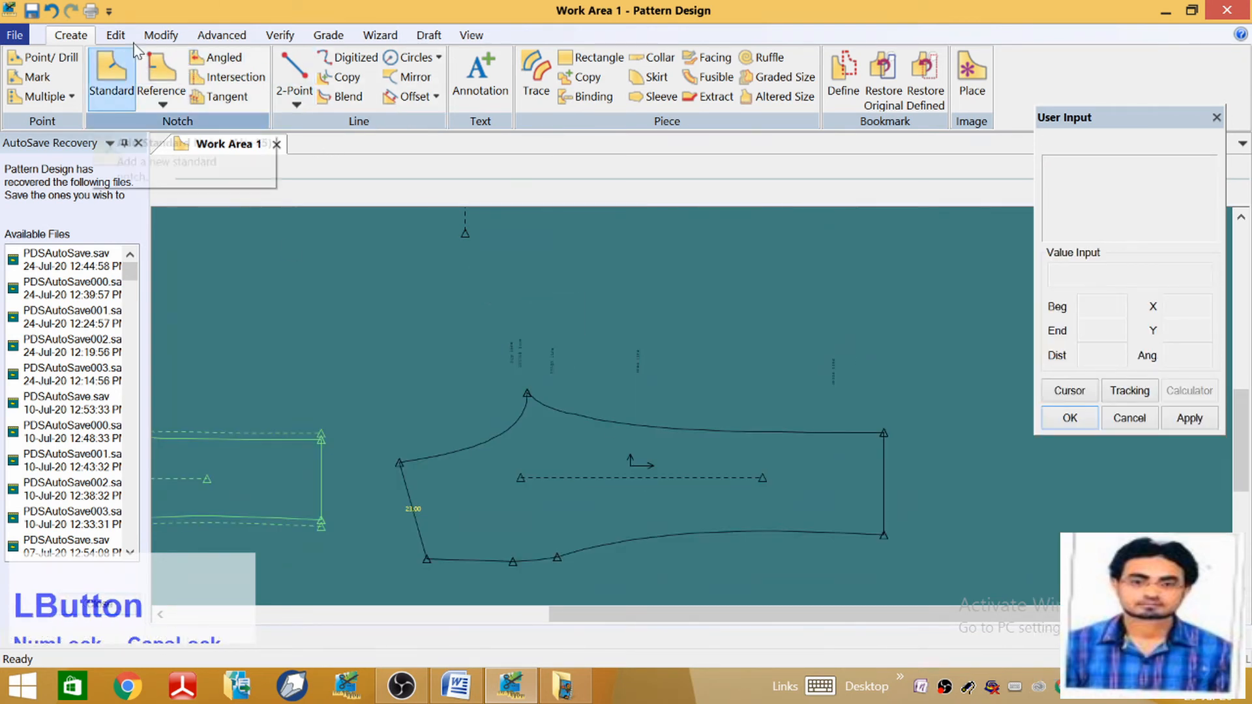
# Delete the five reference line annotations above the traced back piece
pyautogui.click(160, 34)
pyautogui.click(16, 102)
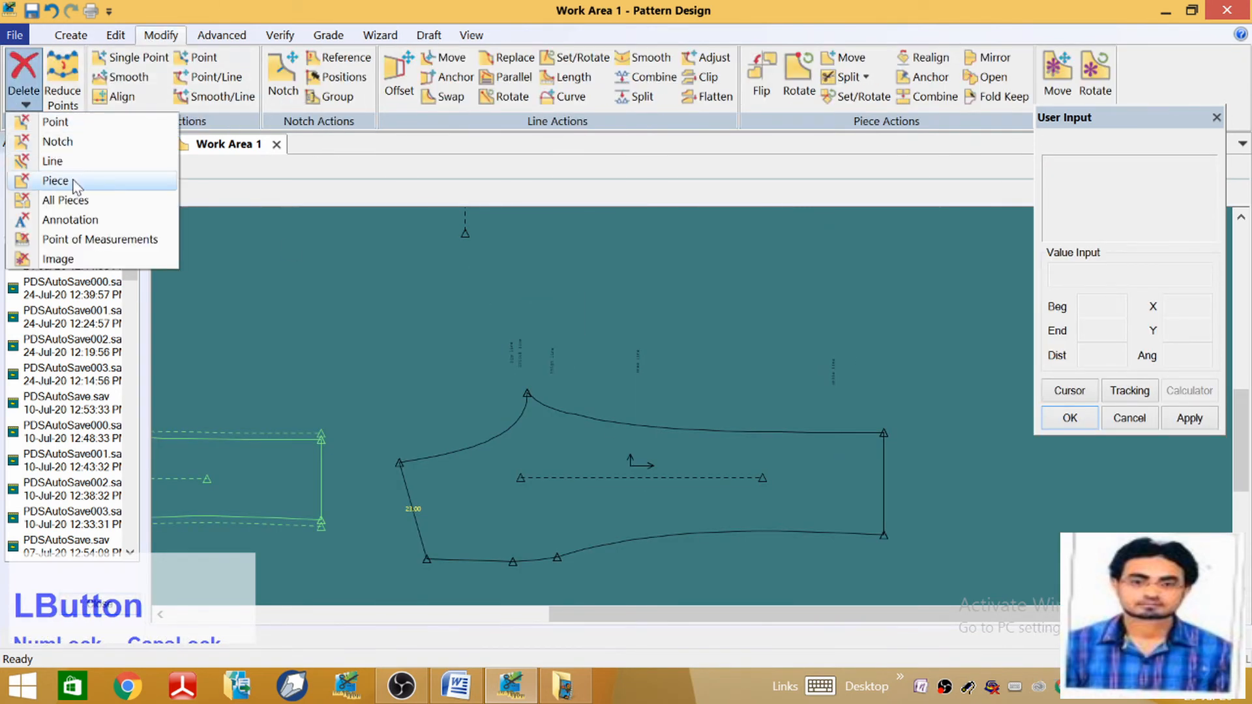
pyautogui.click(68, 220)
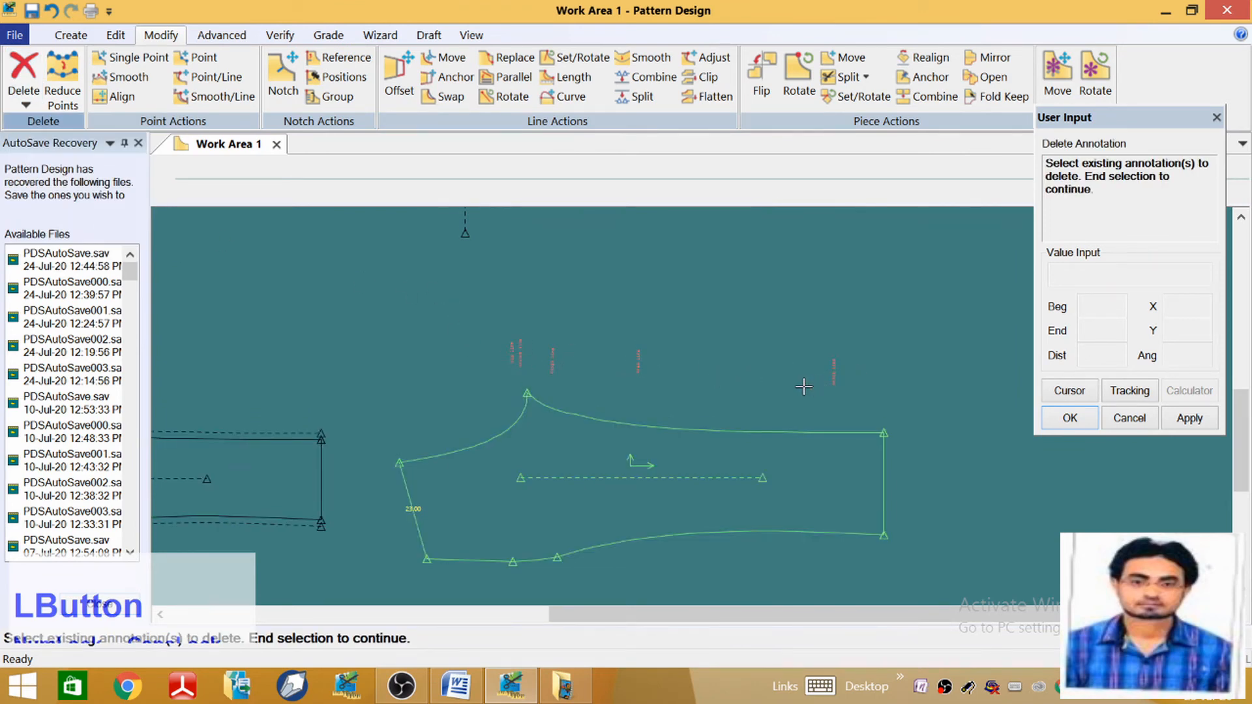
pyautogui.rightClick(669, 328)
pyautogui.click(714, 345)
# Start a new annotation for the traced back piece and enter BACK PART and CUT-2 as two lines of text
pyautogui.scroll(2, 621, 331)
pyautogui.scroll(-1, 559, 464)
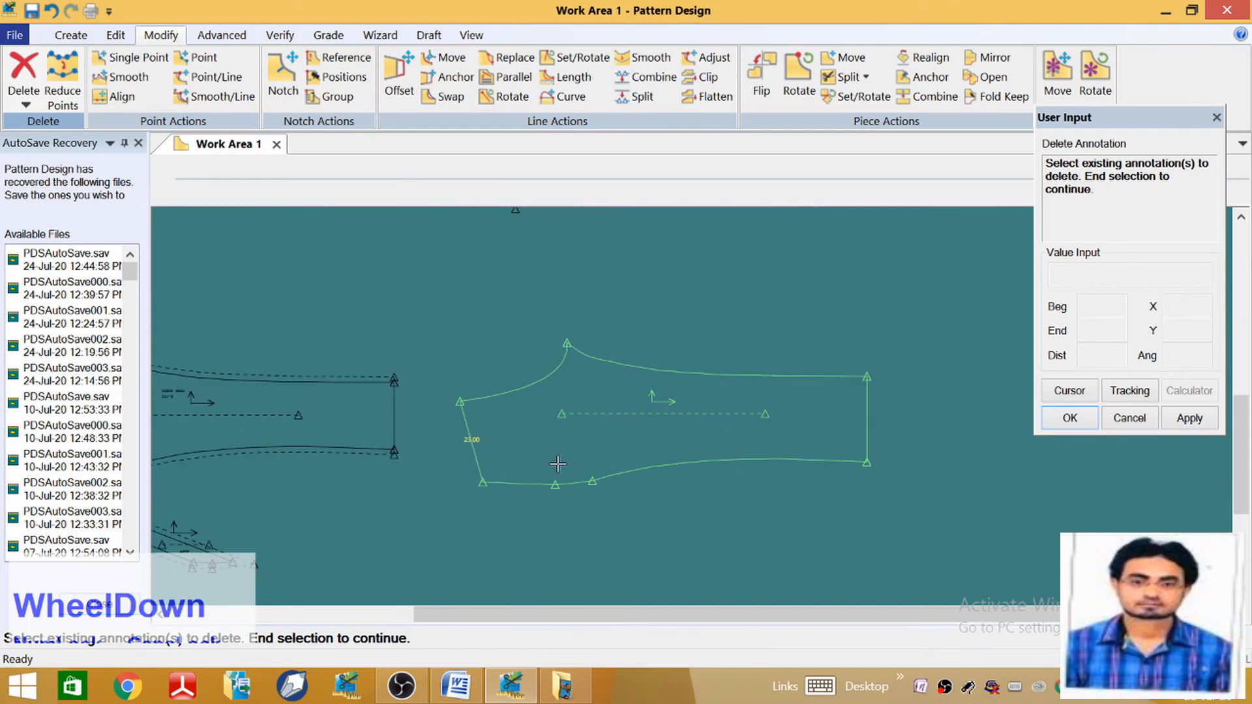
pyautogui.scroll(-1, 558, 463)
pyautogui.scroll(2, 542, 443)
pyautogui.scroll(-1, 550, 385)
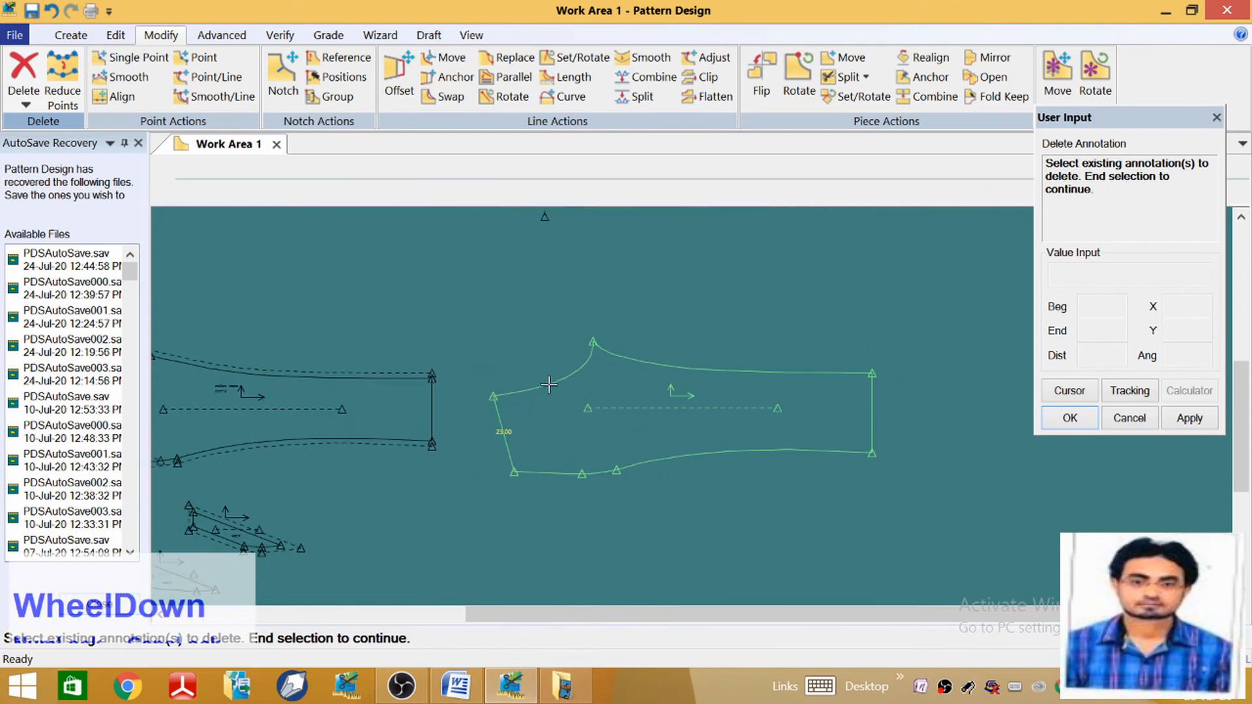
pyautogui.click(70, 34)
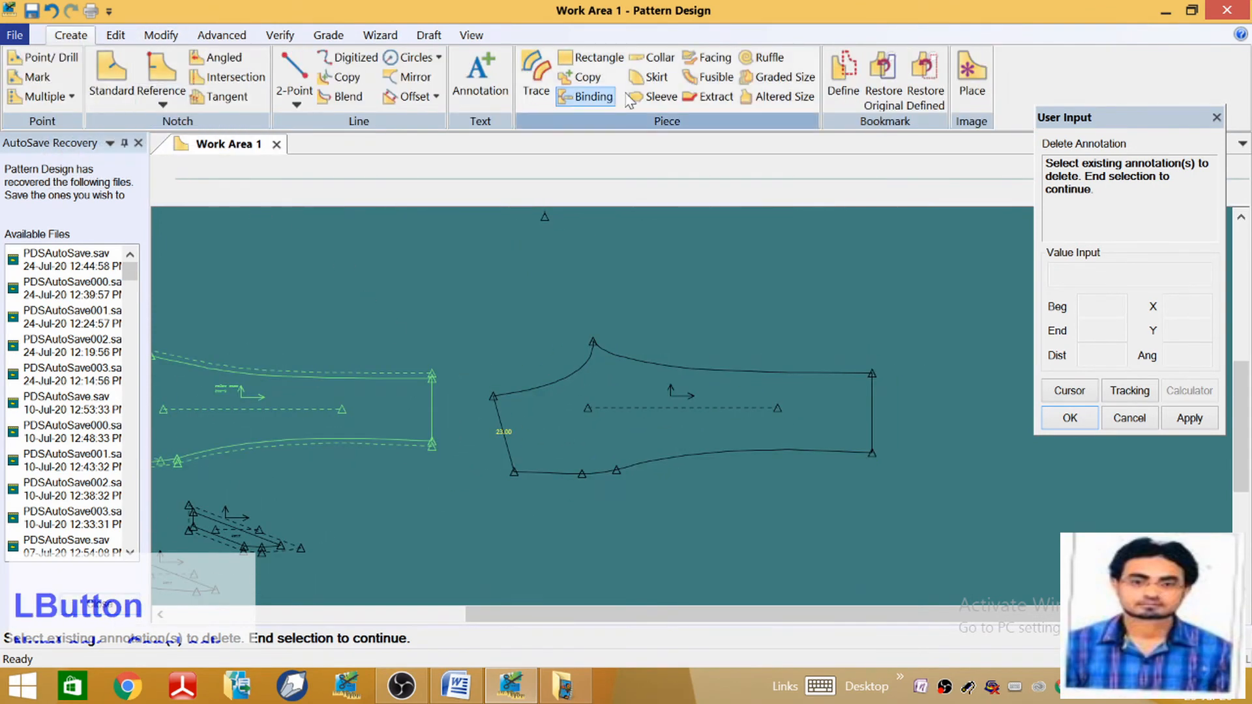
pyautogui.click(466, 86)
pyautogui.scroll(-1, 636, 451)
pyautogui.click(616, 434)
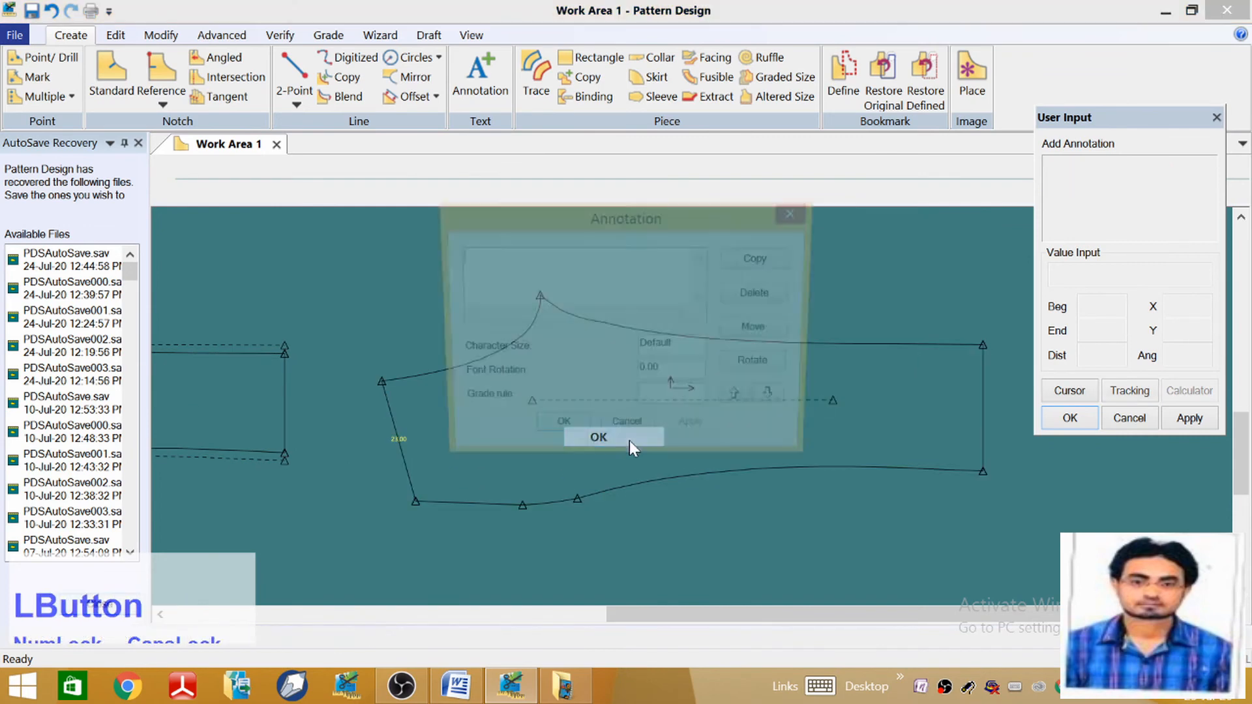
pyautogui.write('B')
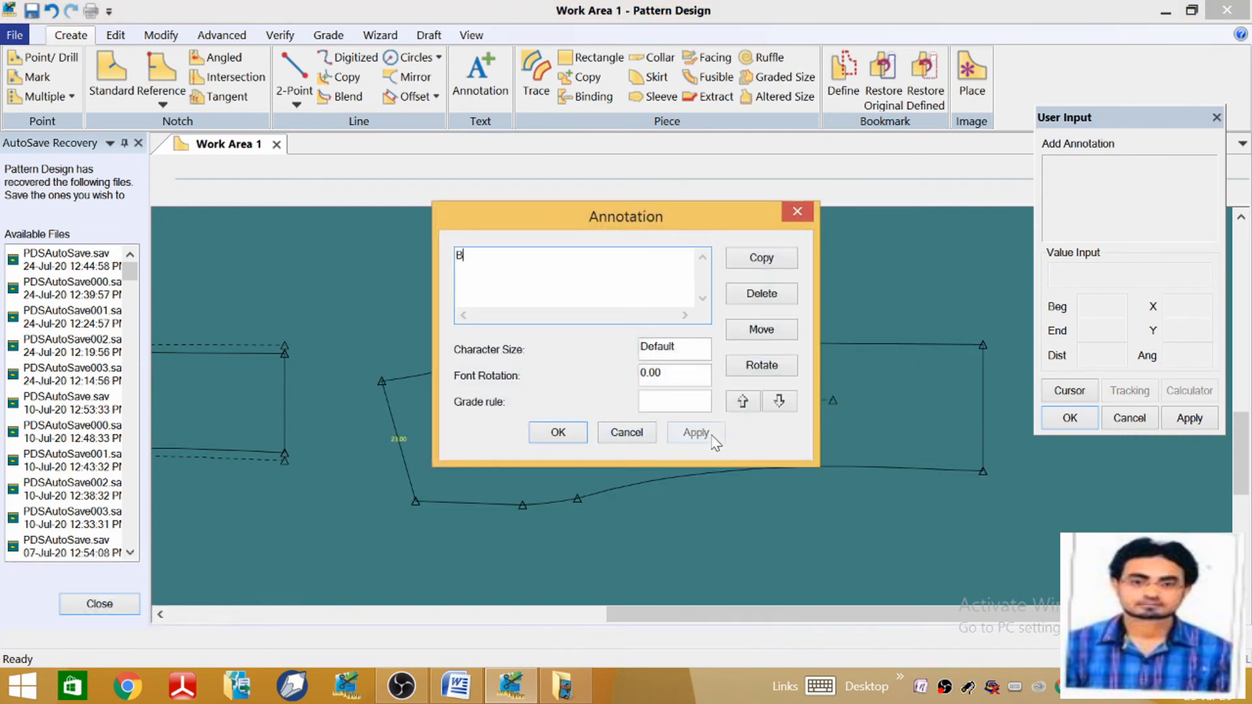
pyautogui.write('ACK PA')
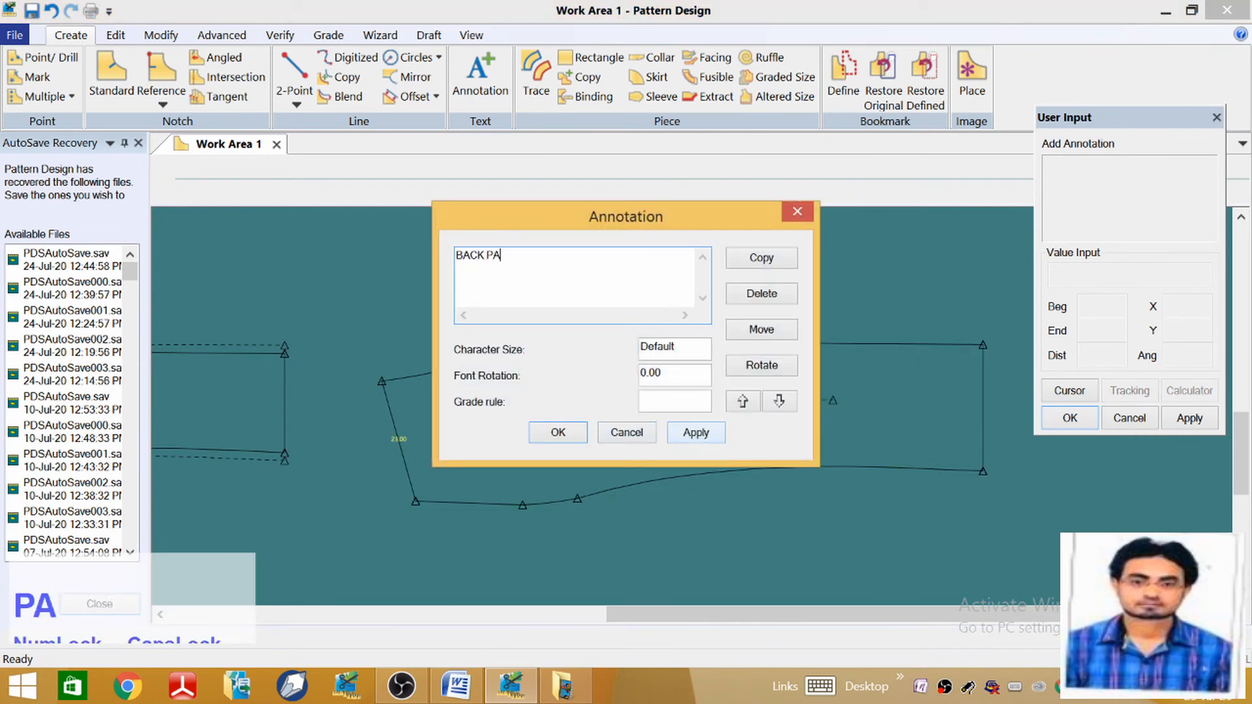
pyautogui.write('RT')
pyautogui.press('Return')
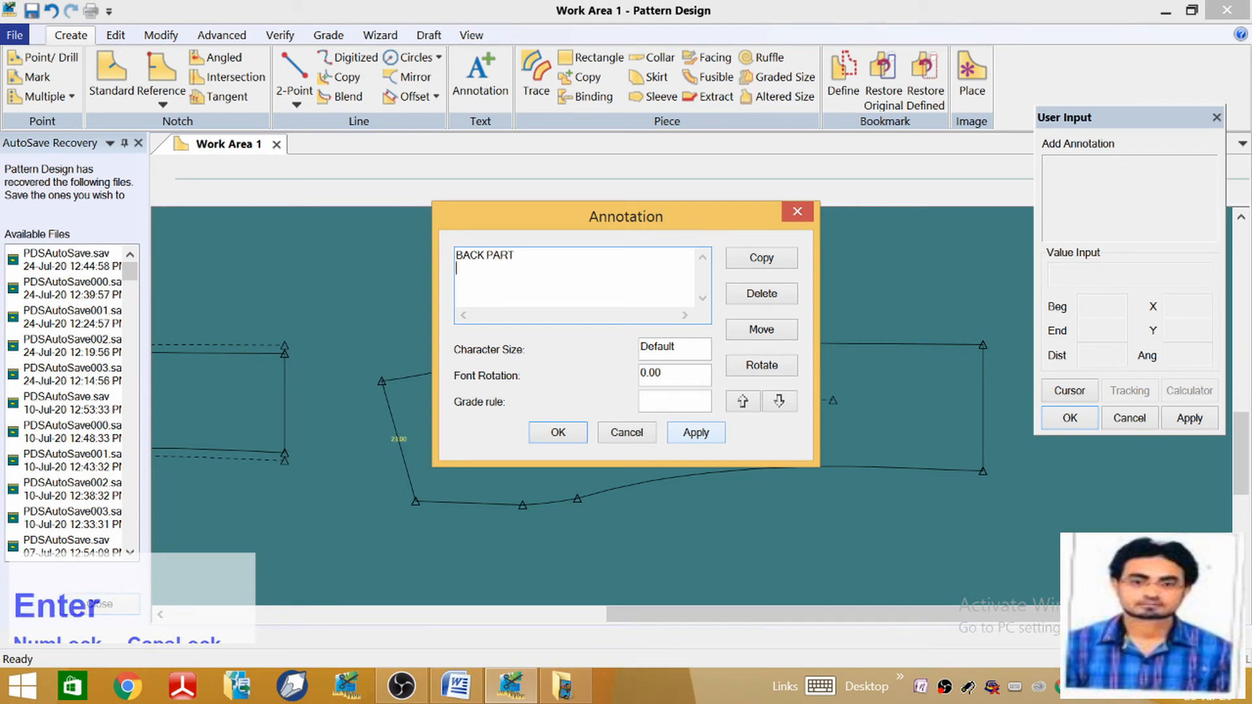
pyautogui.write('CUT-2')
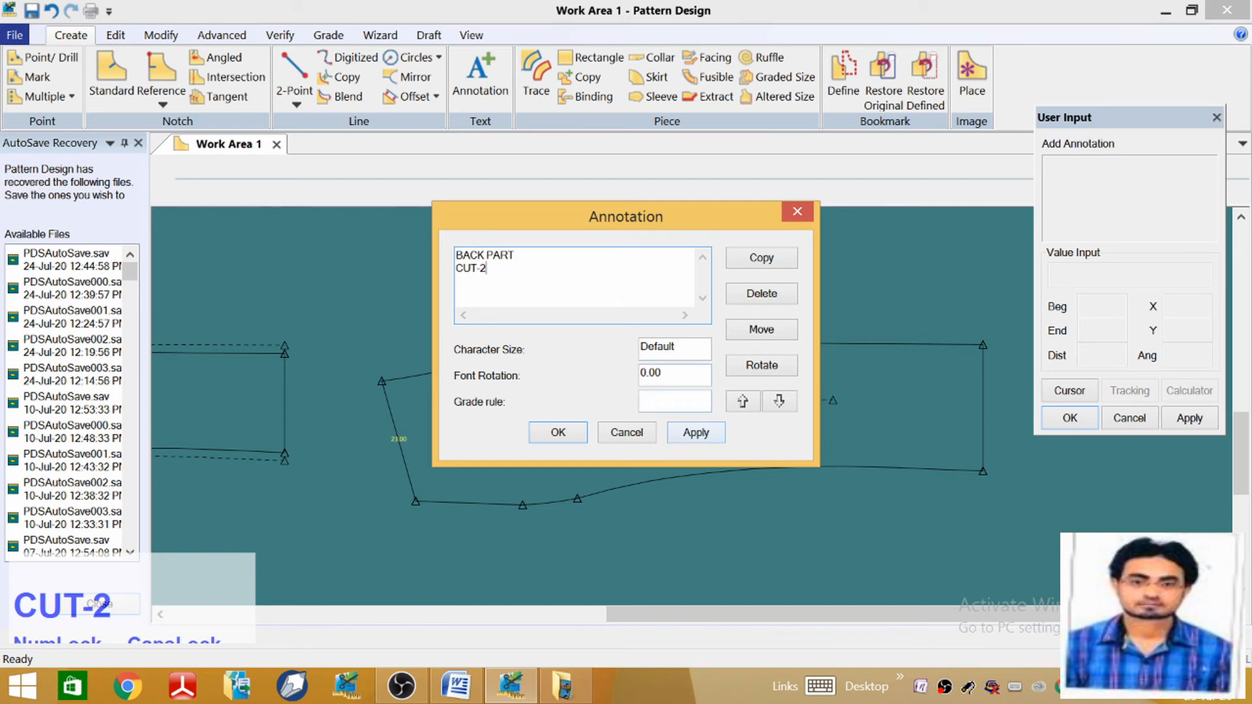
# Set the annotation's character size to 1 and place it on the back piece just below the grain line
pyautogui.click(674, 349)
pyautogui.write('1')
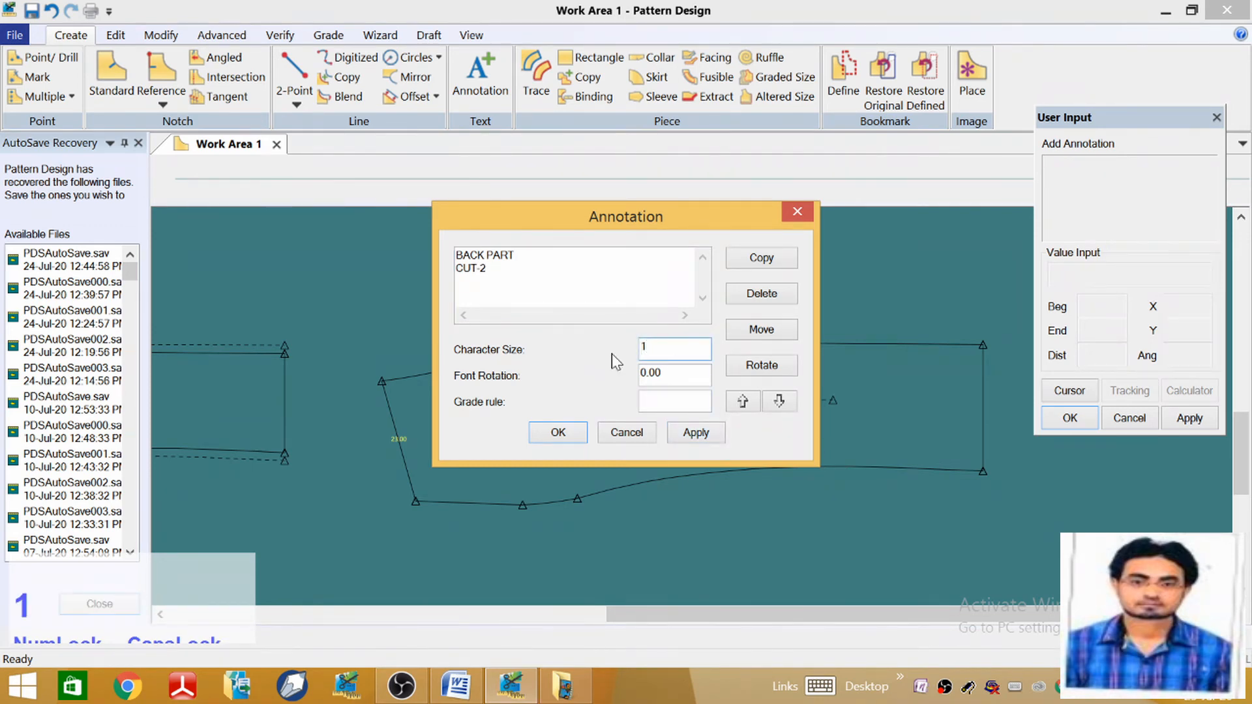
pyautogui.click(559, 433)
pyautogui.rightClick(651, 428)
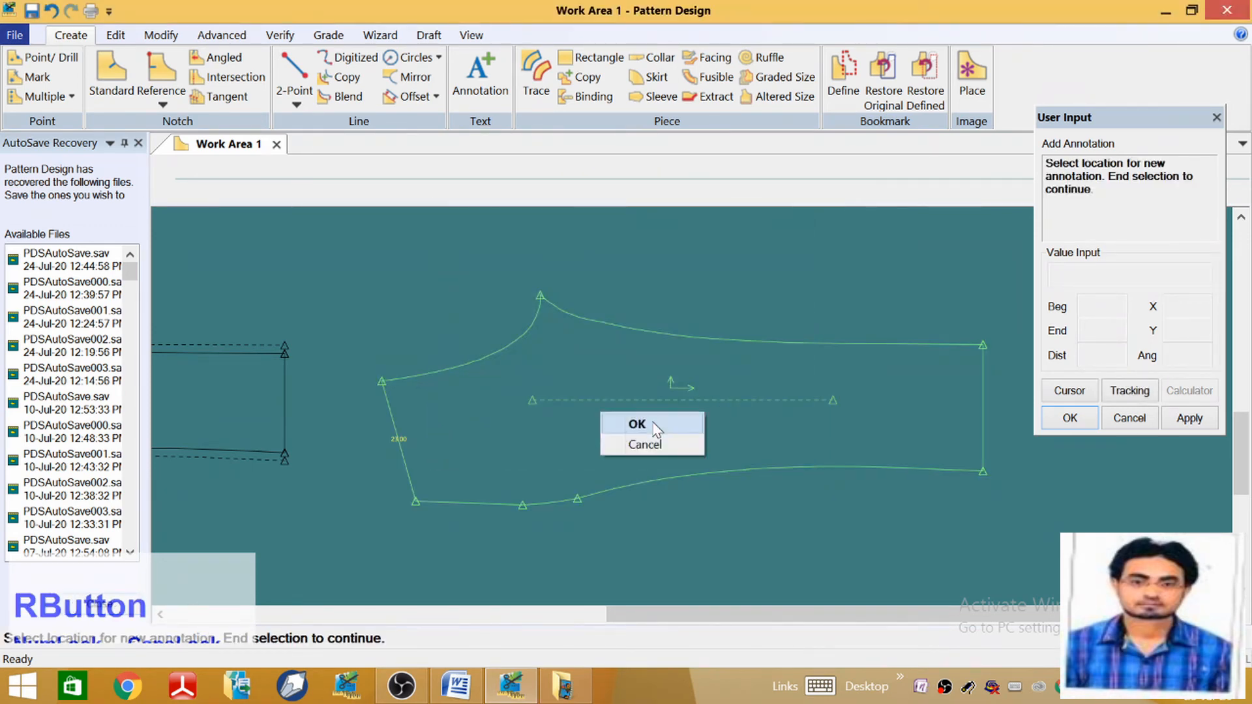
pyautogui.click(636, 422)
pyautogui.scroll(-1, 632, 427)
pyautogui.scroll(1, 631, 406)
pyautogui.scroll(1, 630, 404)
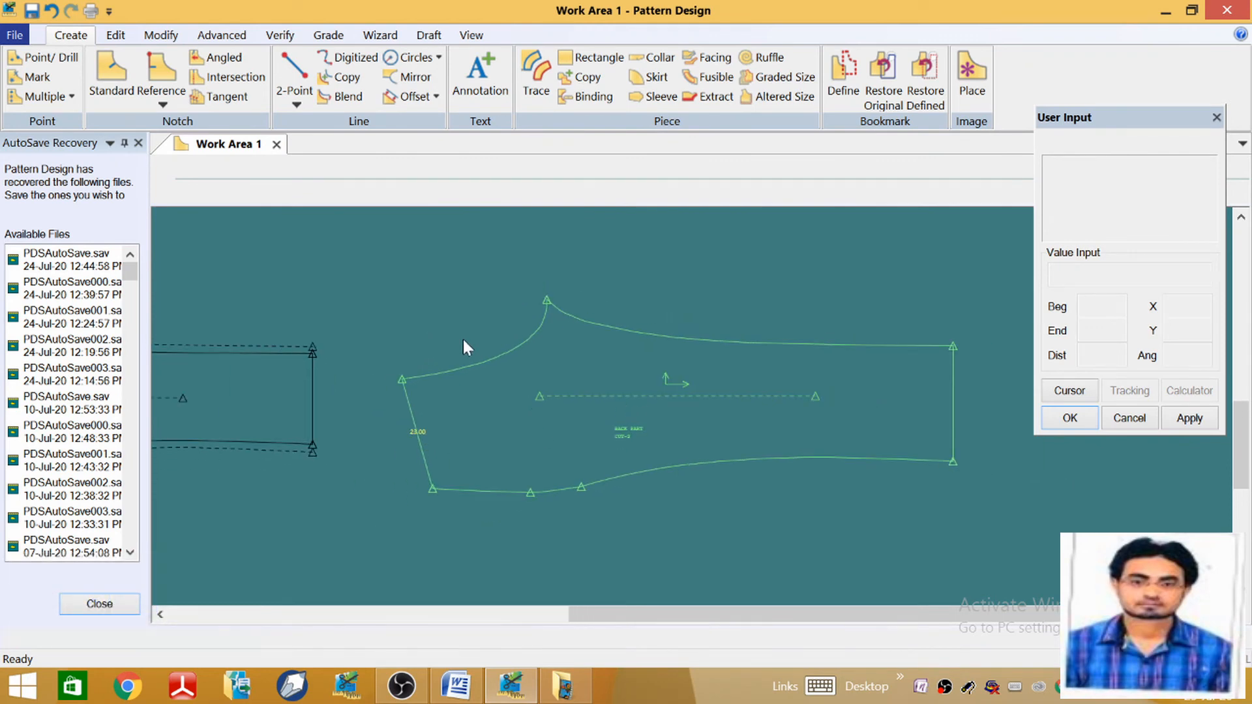
# Draw a half perpendicular line inward from the waist line, starting at 50% of its length with a distance of -5
pyautogui.click(311, 96)
pyautogui.click(355, 161)
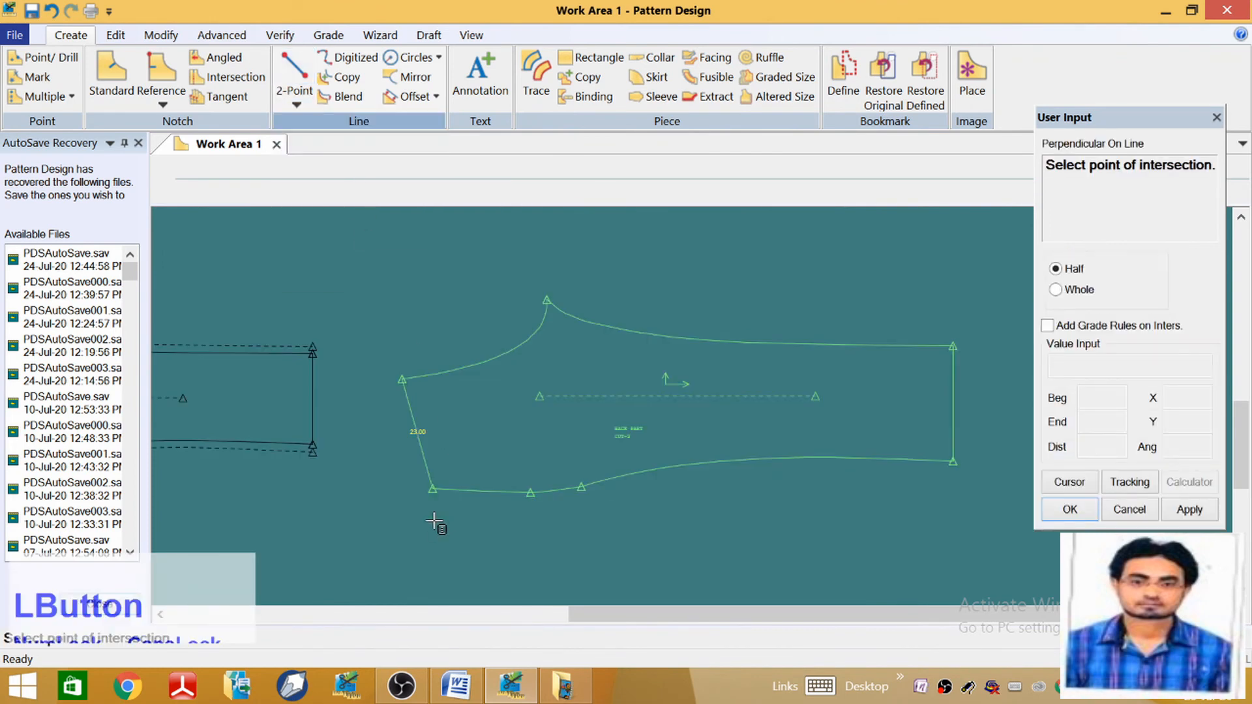
pyautogui.rightClick(430, 493)
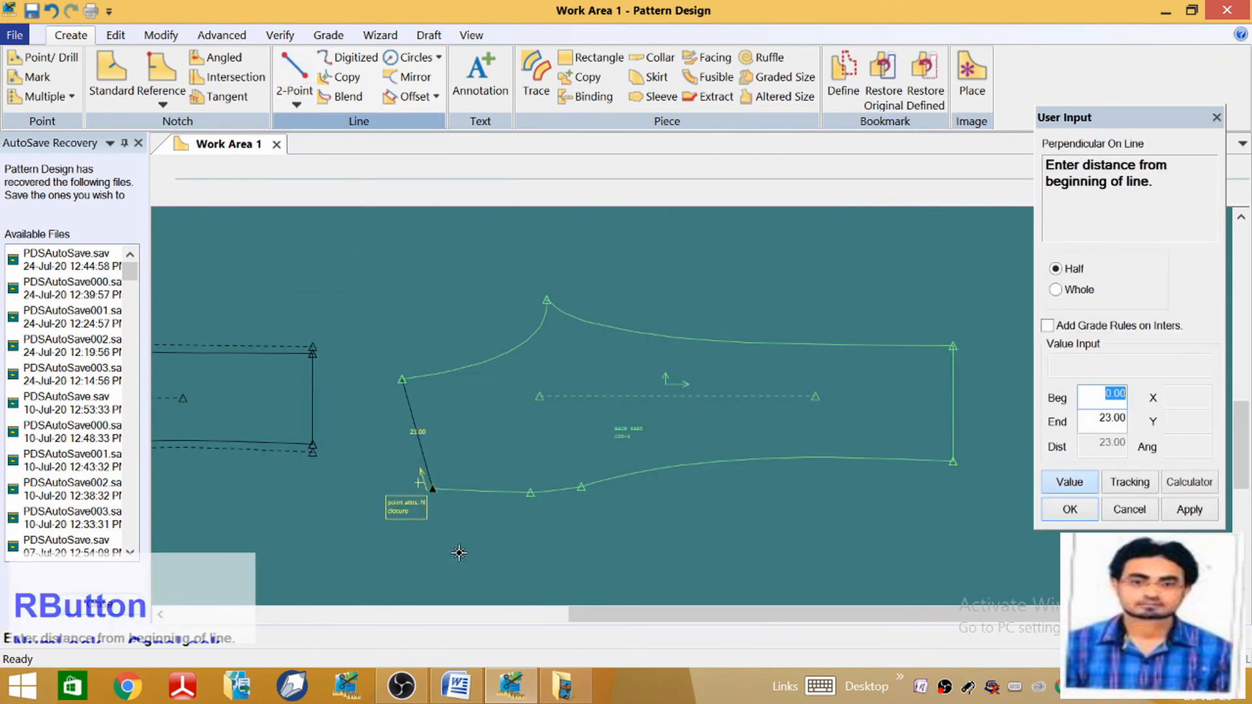
pyautogui.write('5')
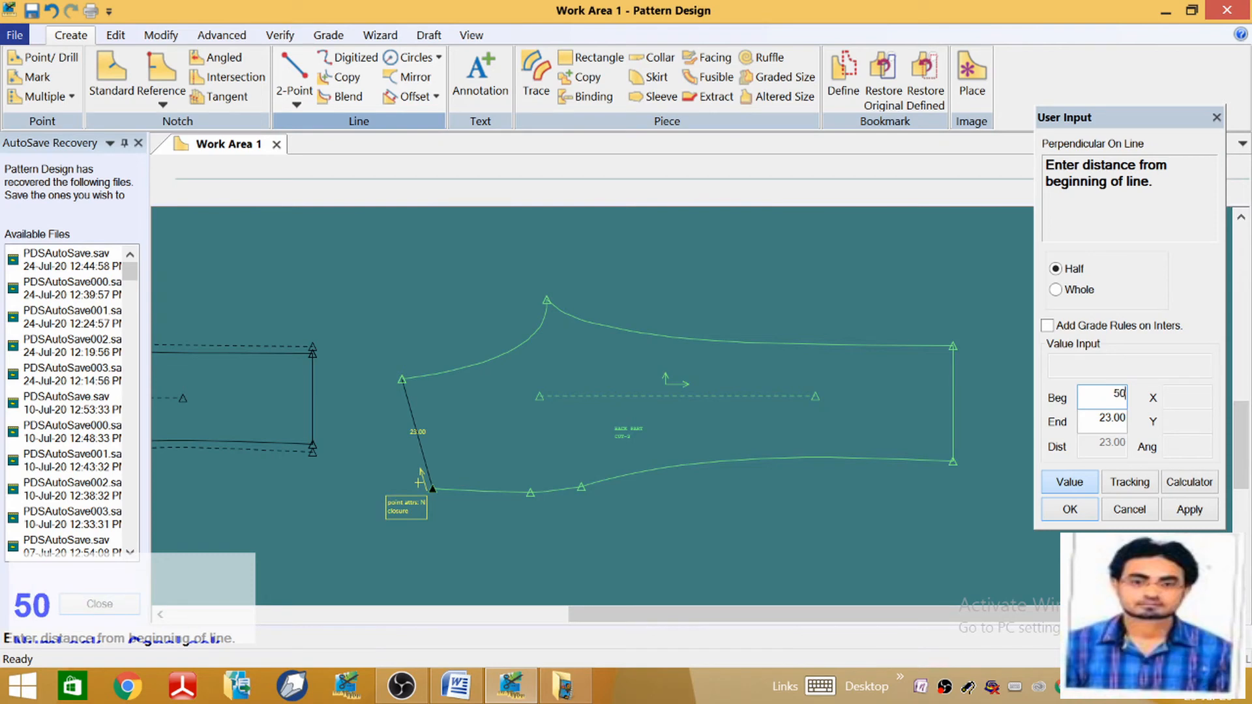
pyautogui.write('0%')
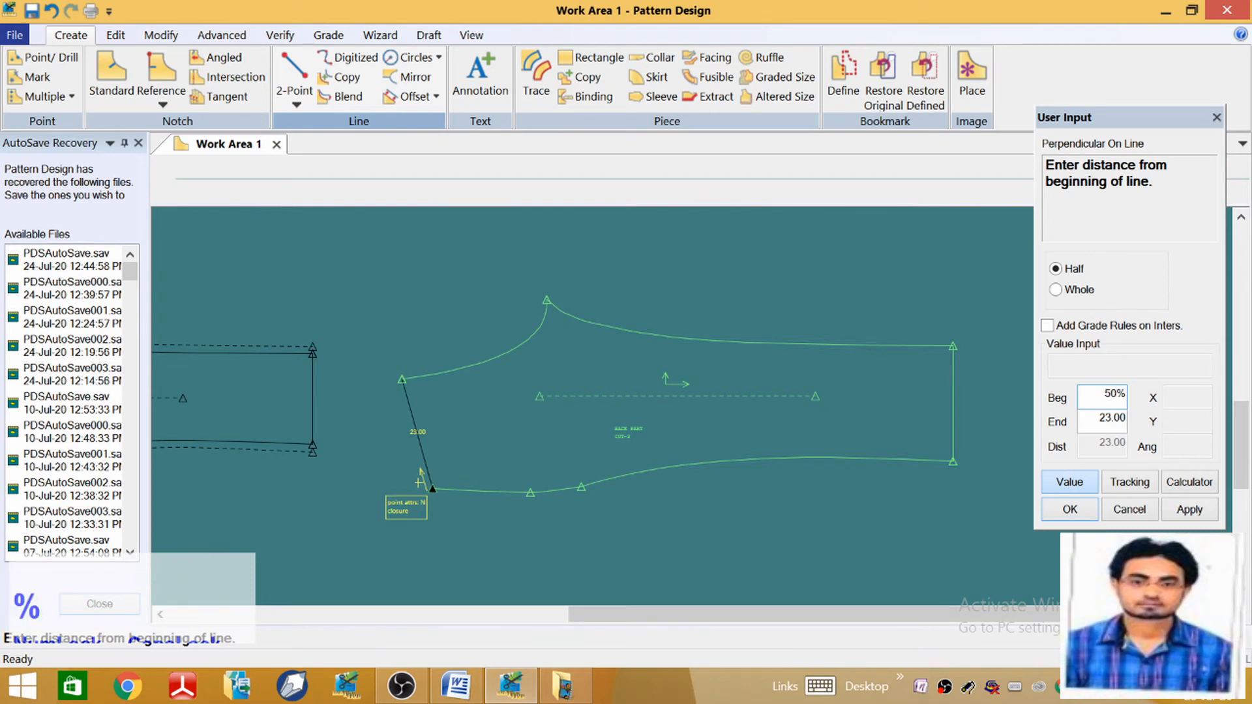
pyautogui.press('Return')
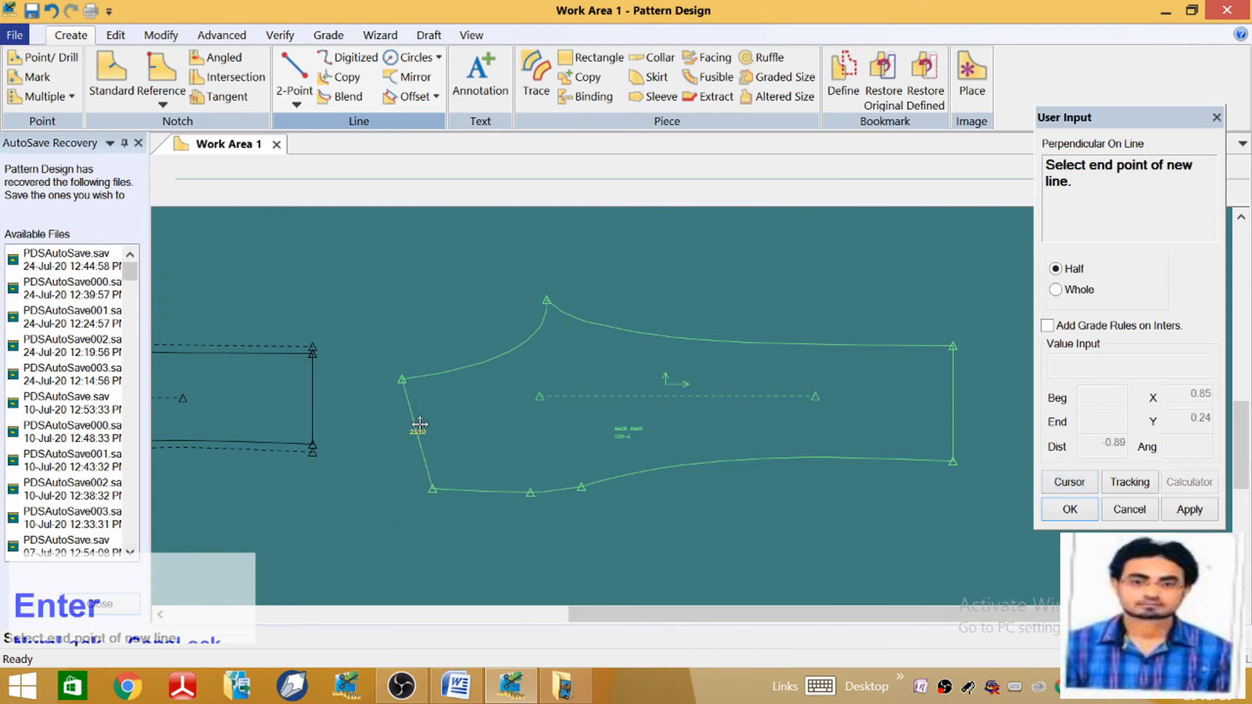
pyautogui.click(1069, 482)
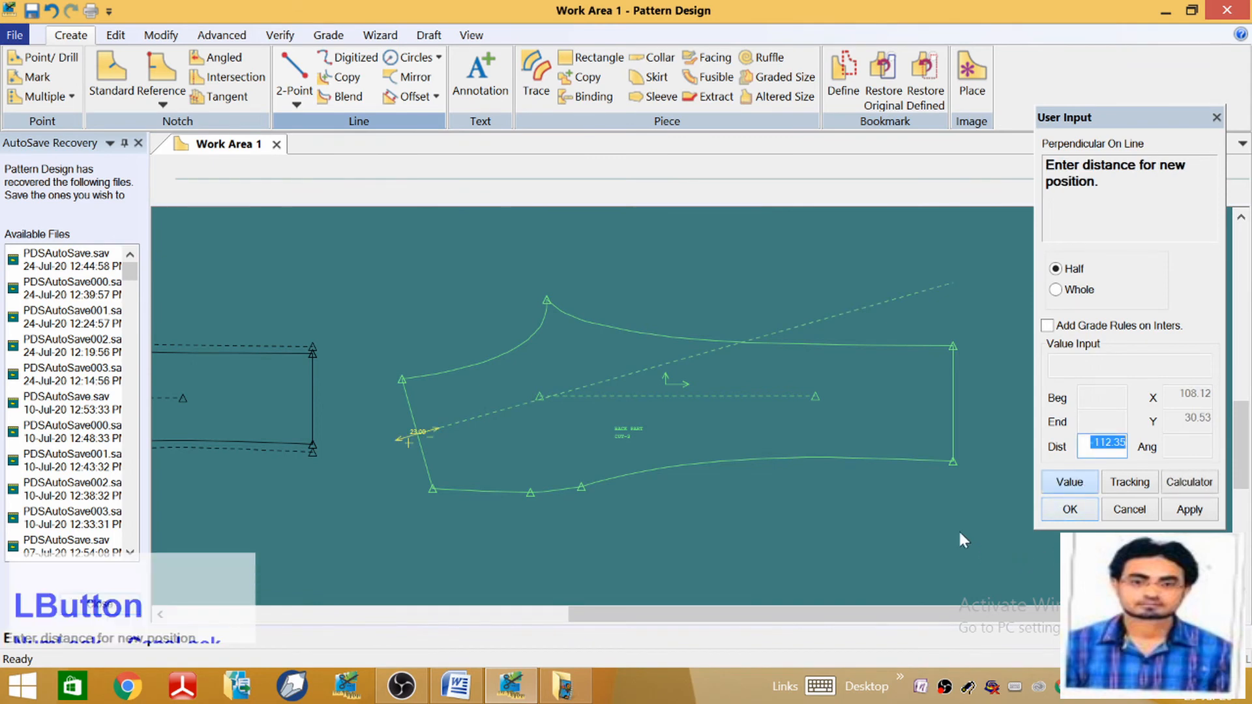
pyautogui.write('-5')
pyautogui.press('Return')
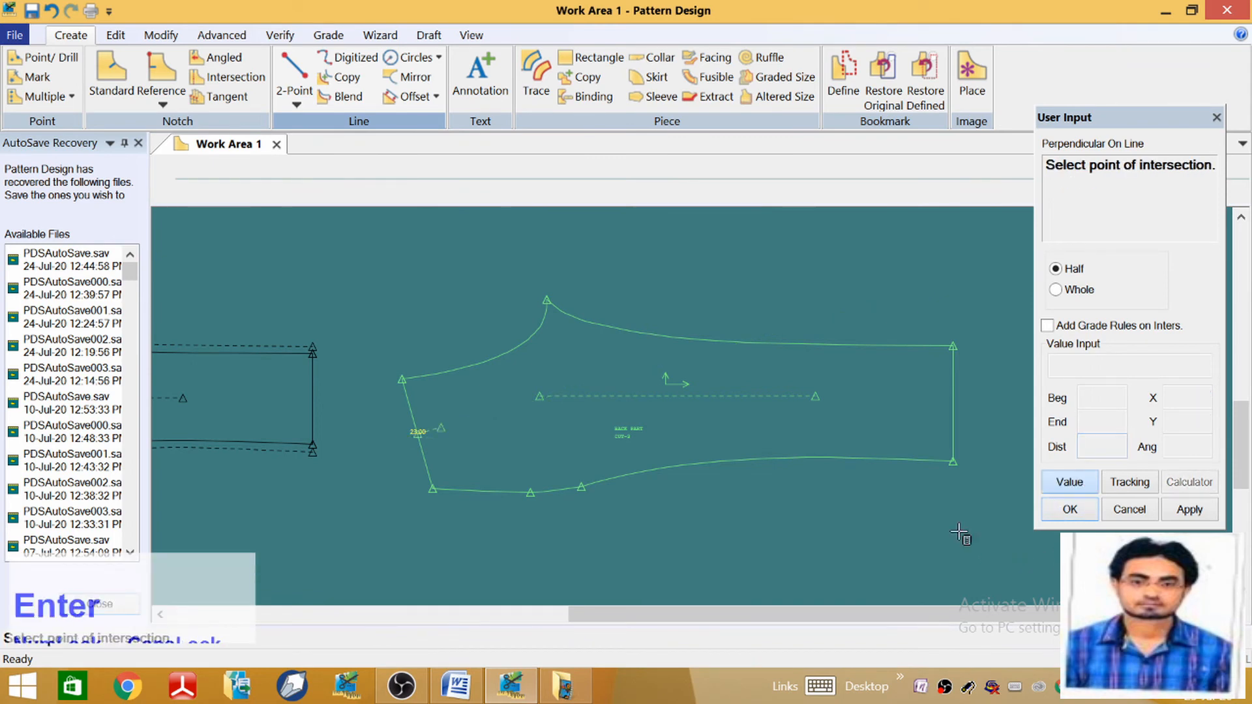
# Draw a whole perpendicular line with a distance of 14 across the inner end of the short waist perpendicular
pyautogui.click(433, 430)
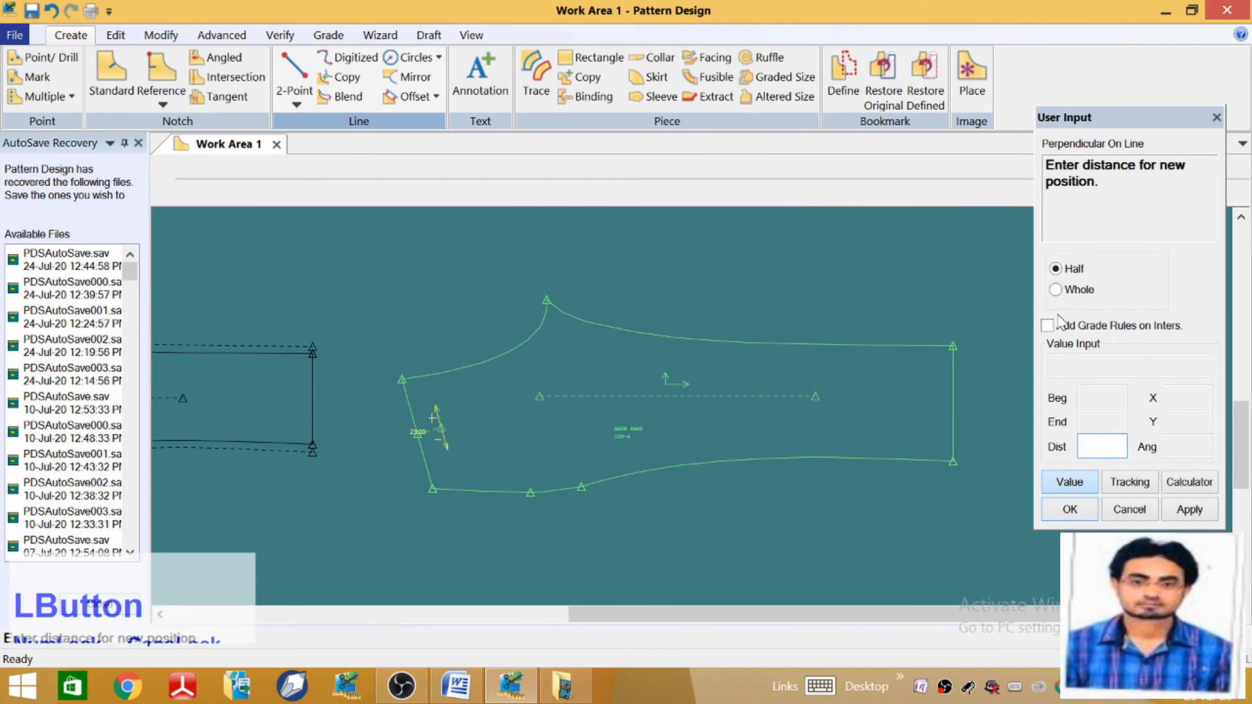
pyautogui.click(1056, 291)
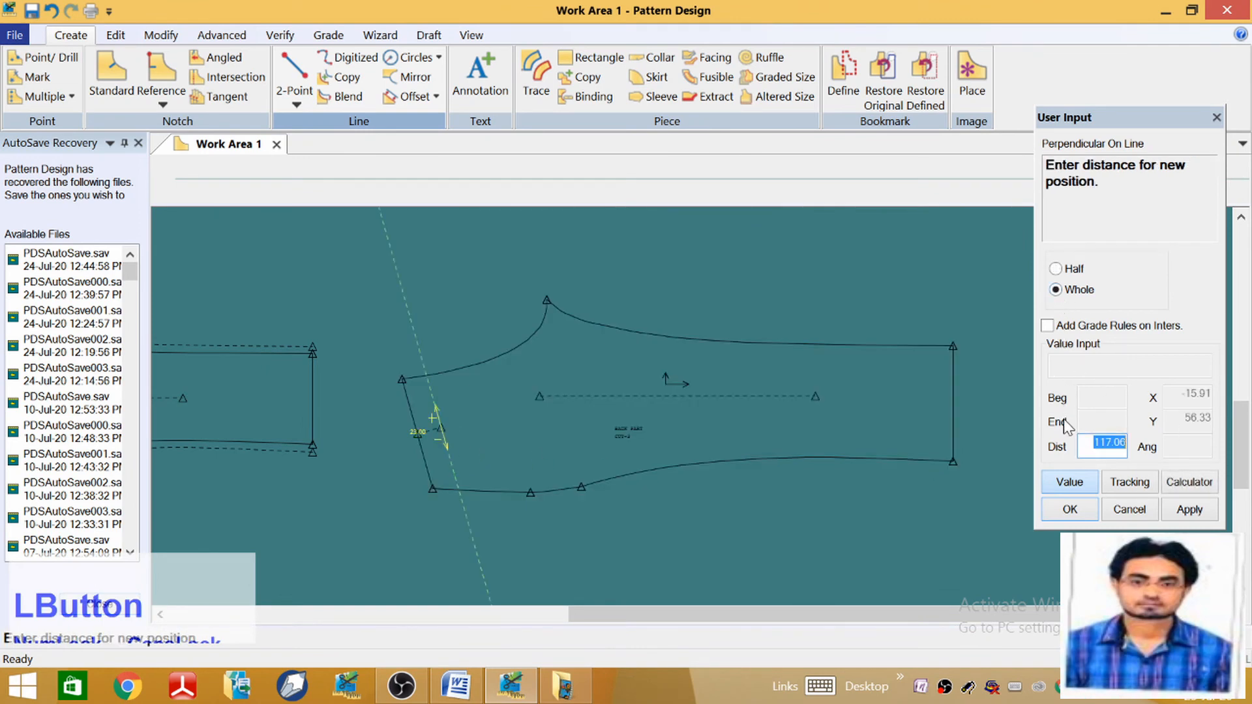
pyautogui.write('14')
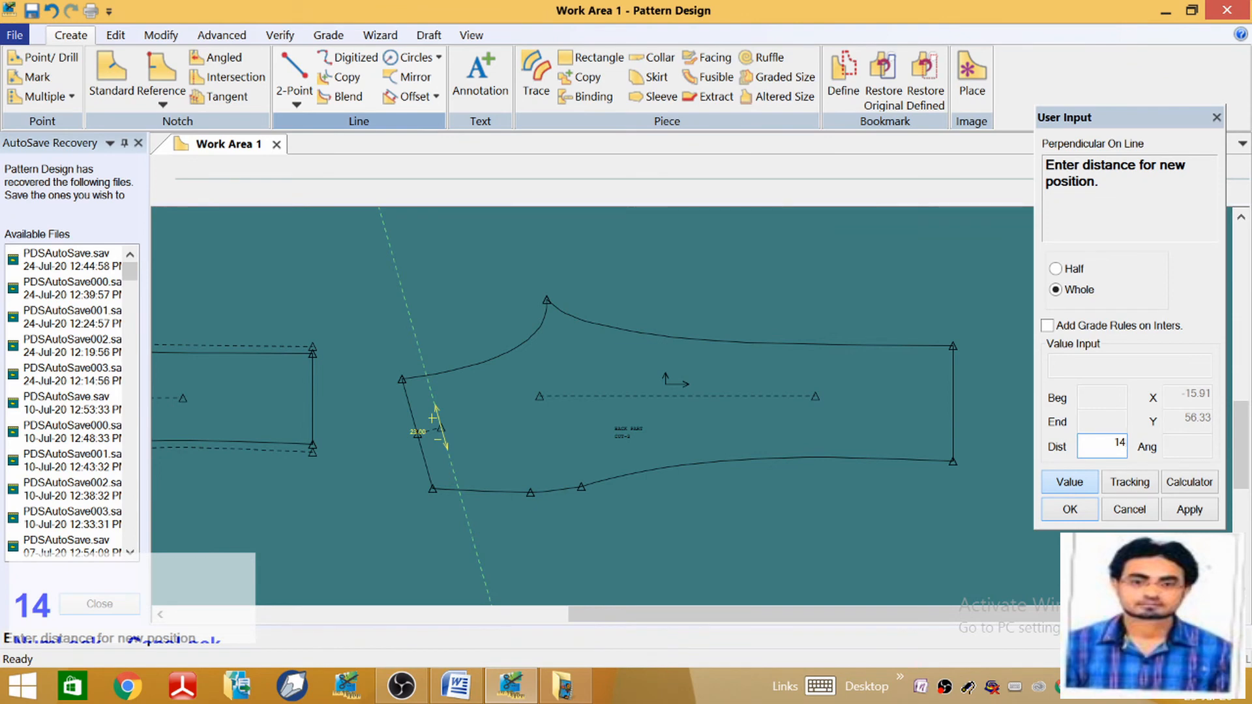
pyautogui.press('Return')
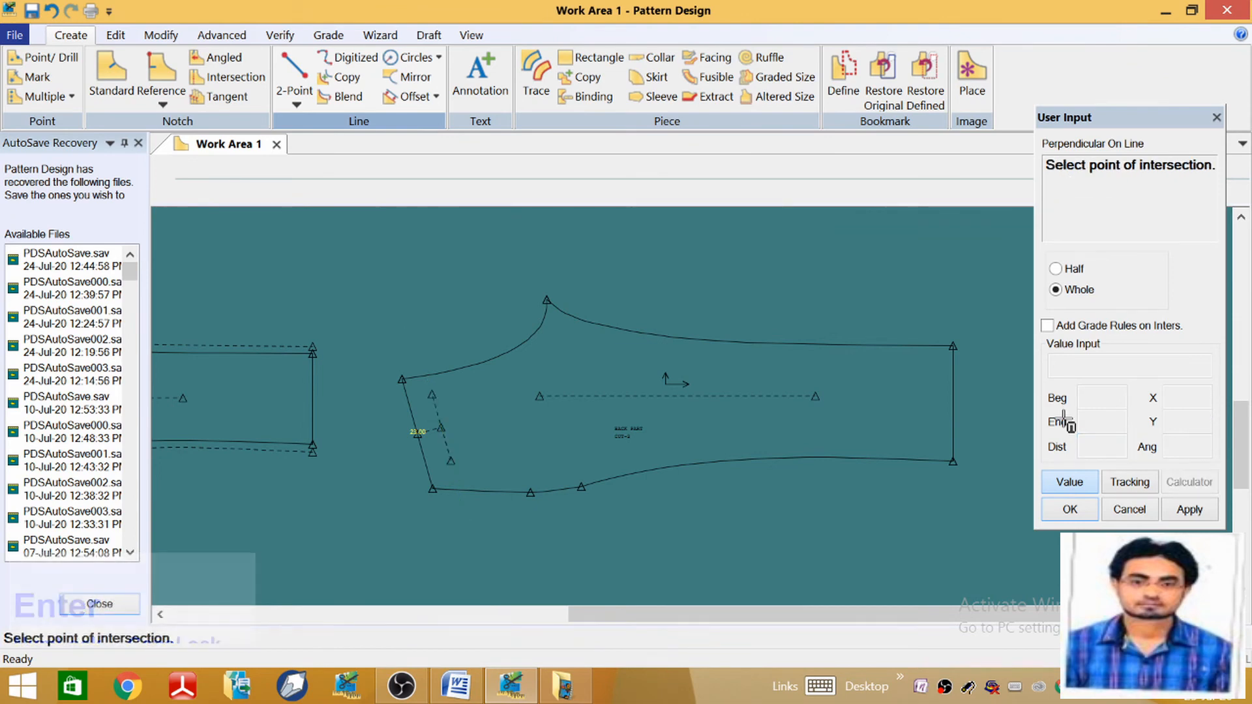
# Try a whole perpendicular line with a distance of -15 at the upper end of the 14 line, and undo it
pyautogui.click(432, 397)
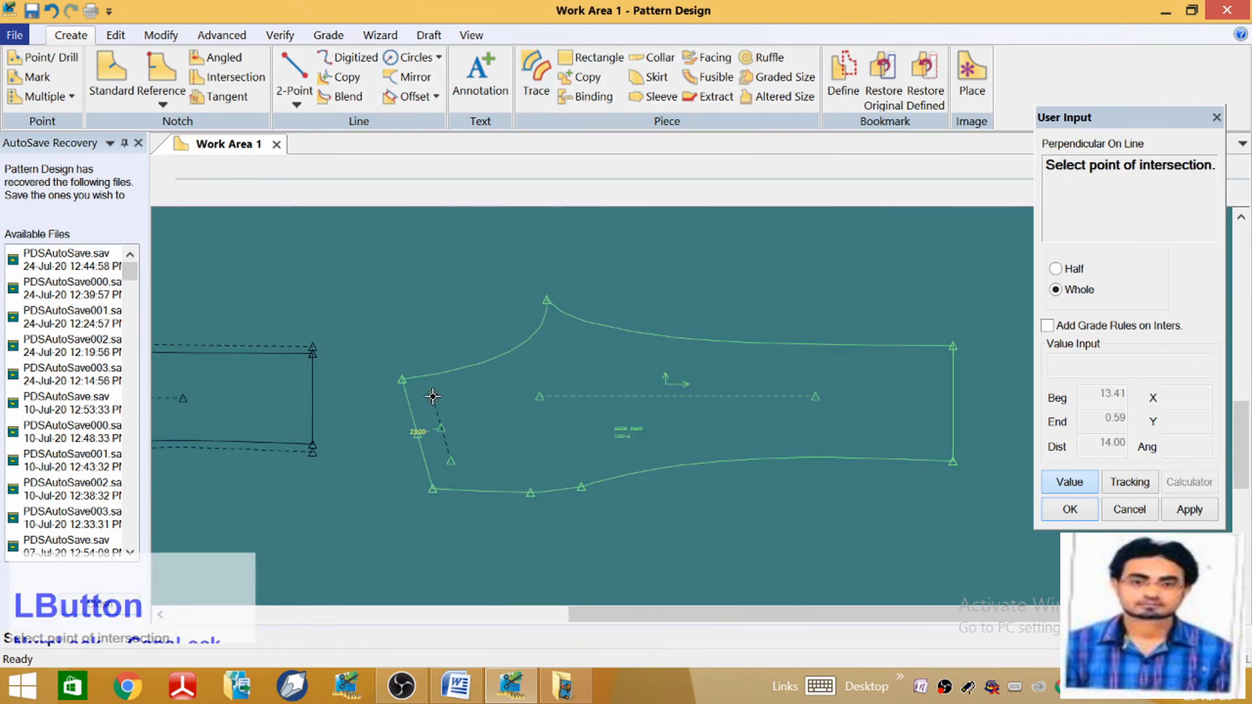
pyautogui.click(430, 390)
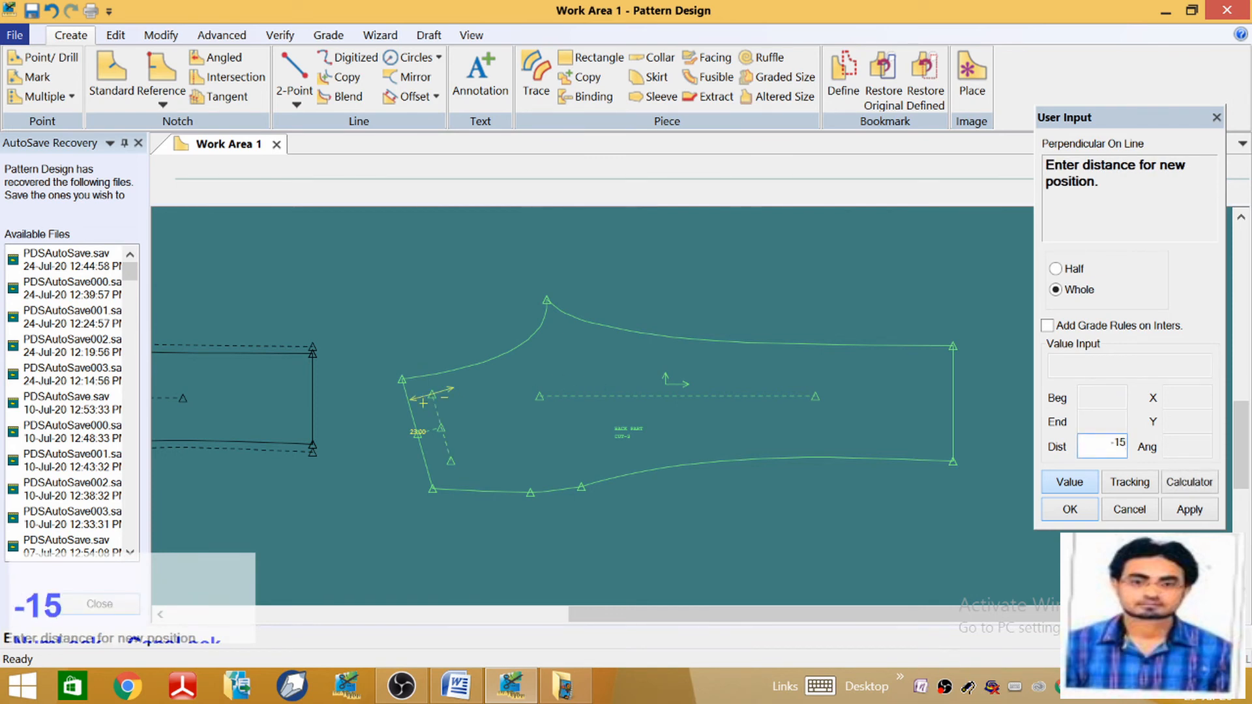
pyautogui.press('Return')
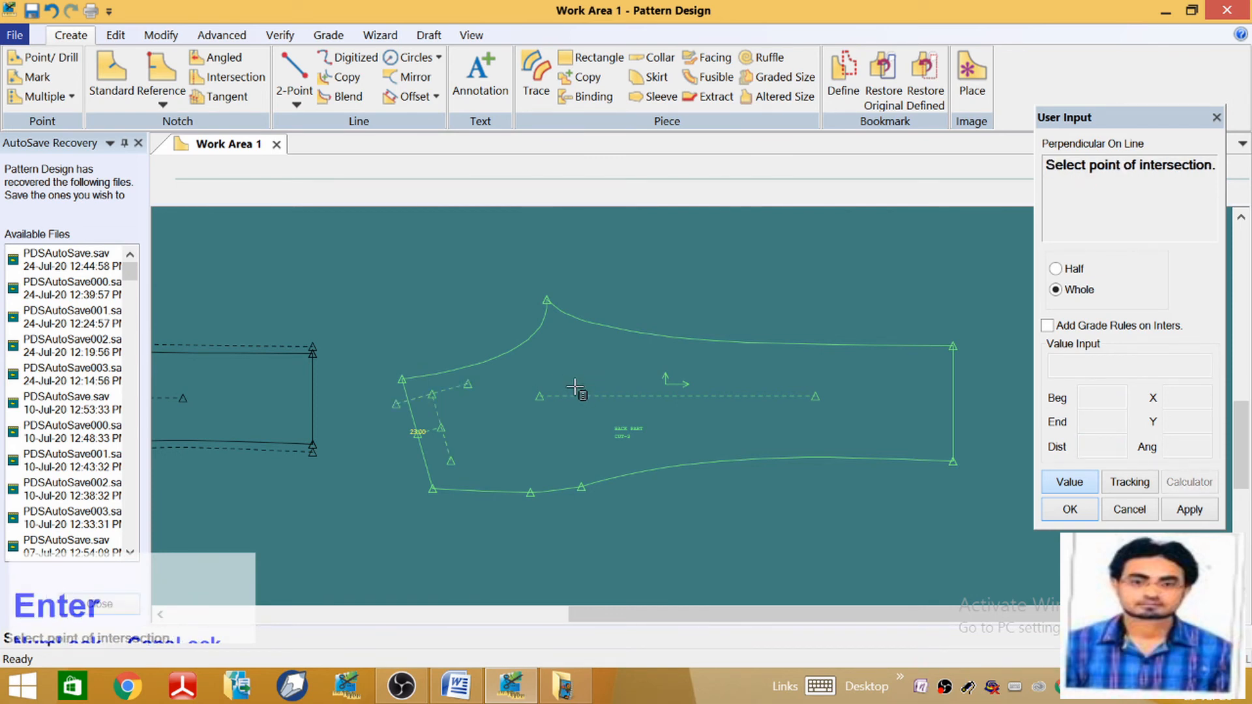
pyautogui.click(202, 59)
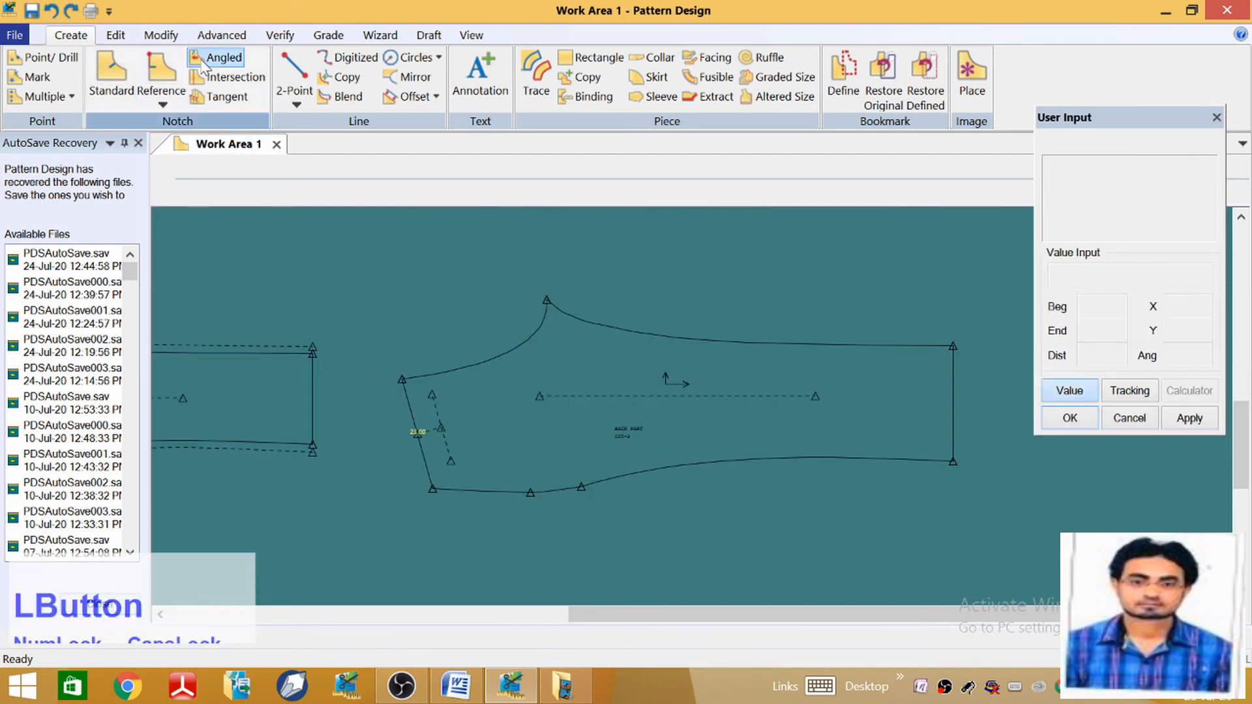
# Draw a half perpendicular line with a distance of -15 from the upper end of the 14 line into the piece
pyautogui.click(296, 97)
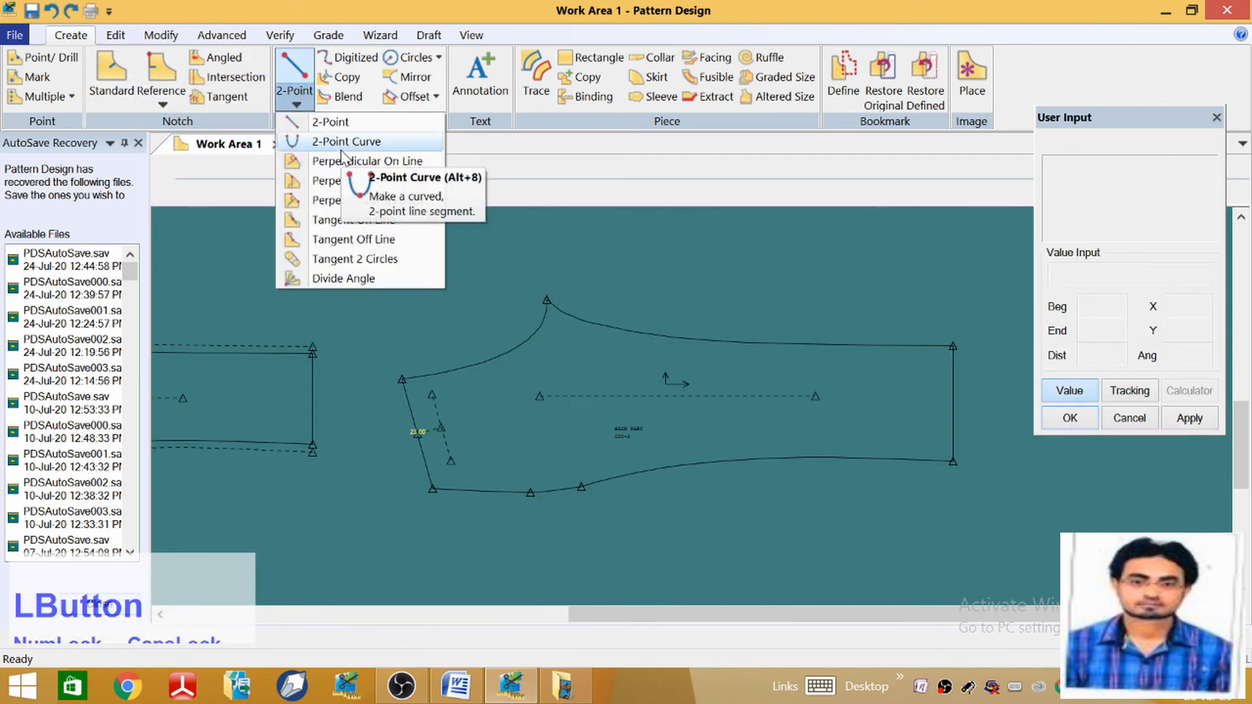
pyautogui.click(346, 161)
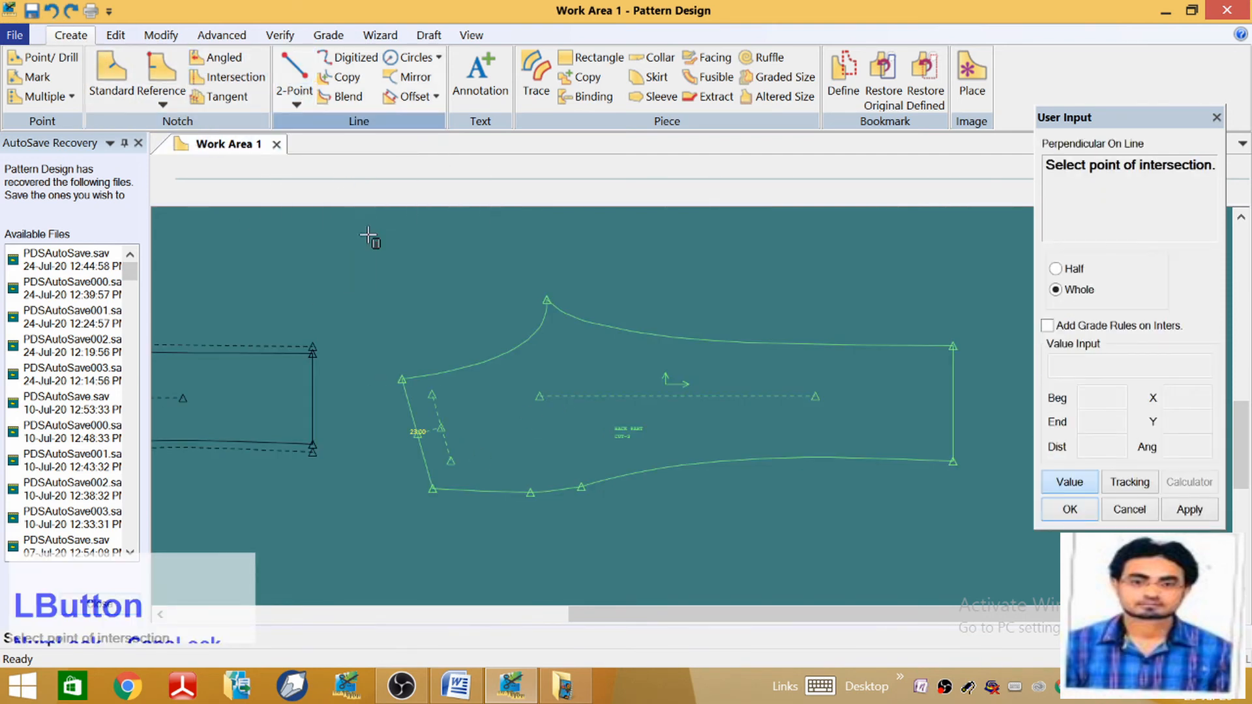
pyautogui.click(1056, 268)
pyautogui.click(427, 398)
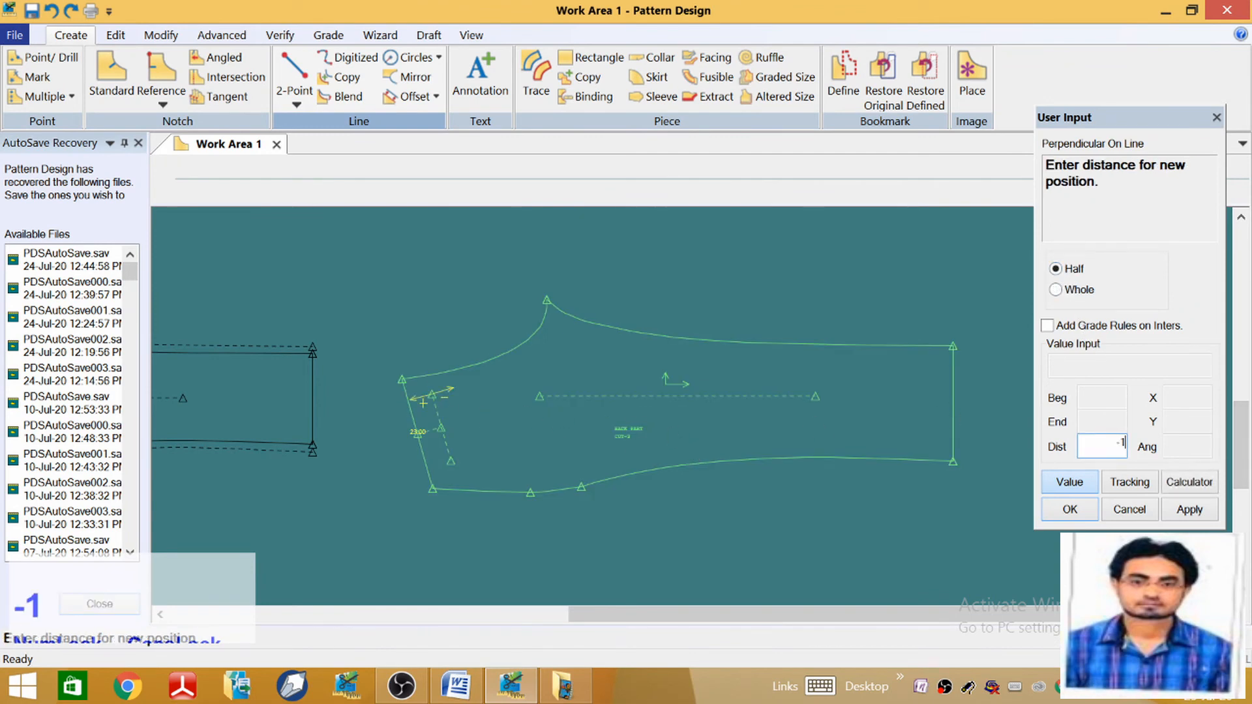
pyautogui.press('Return')
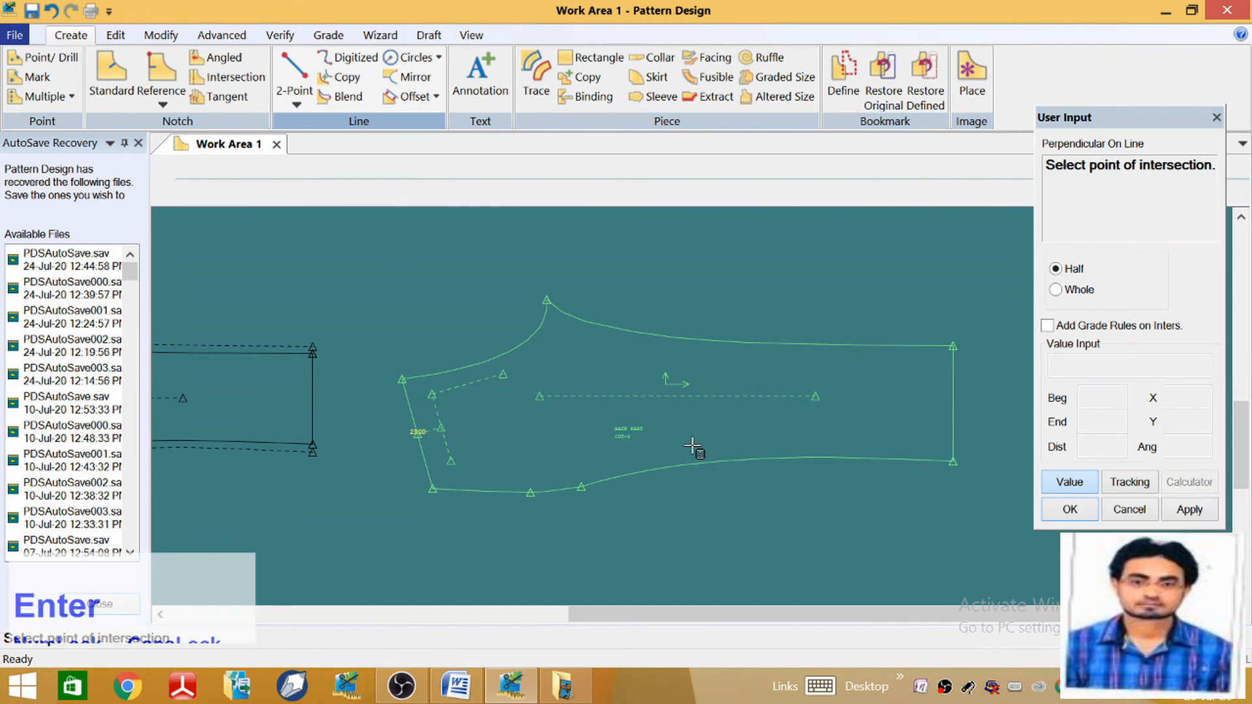
# Draw a matching half perpendicular line with a distance of -15 from the lower end of the 14 line
pyautogui.click(450, 459)
pyautogui.click(452, 465)
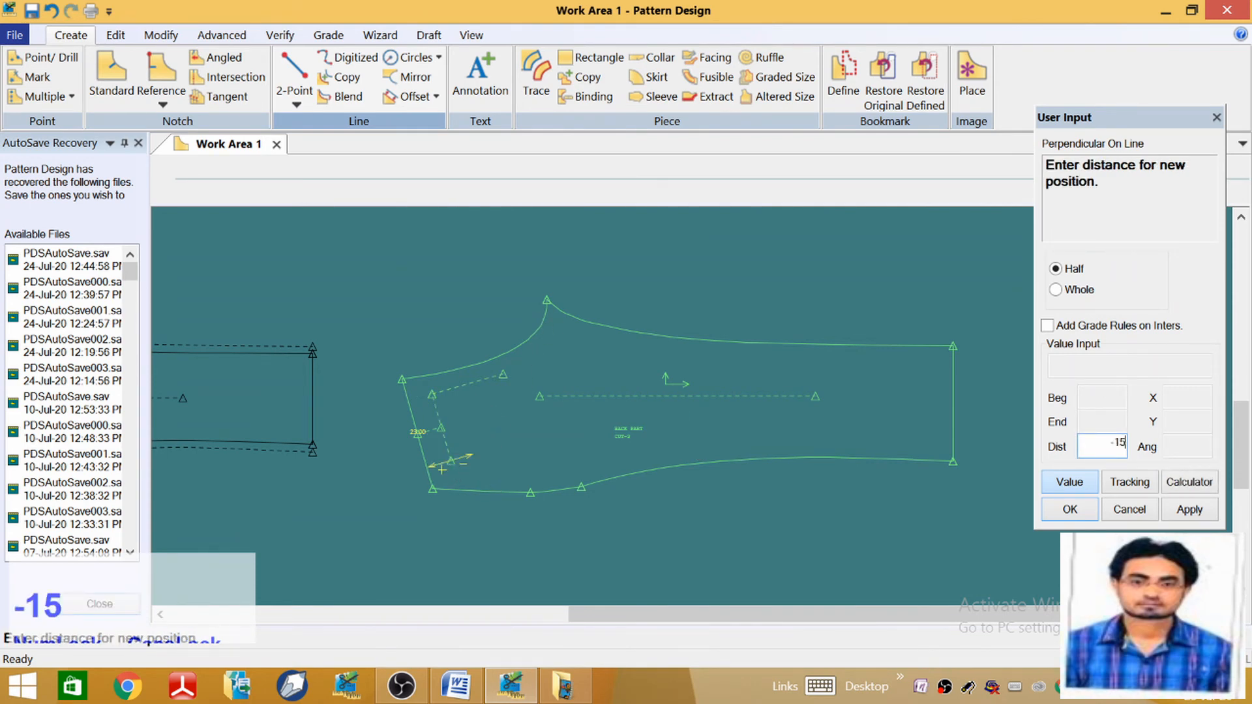
pyautogui.write('-15')
pyautogui.press('Return')
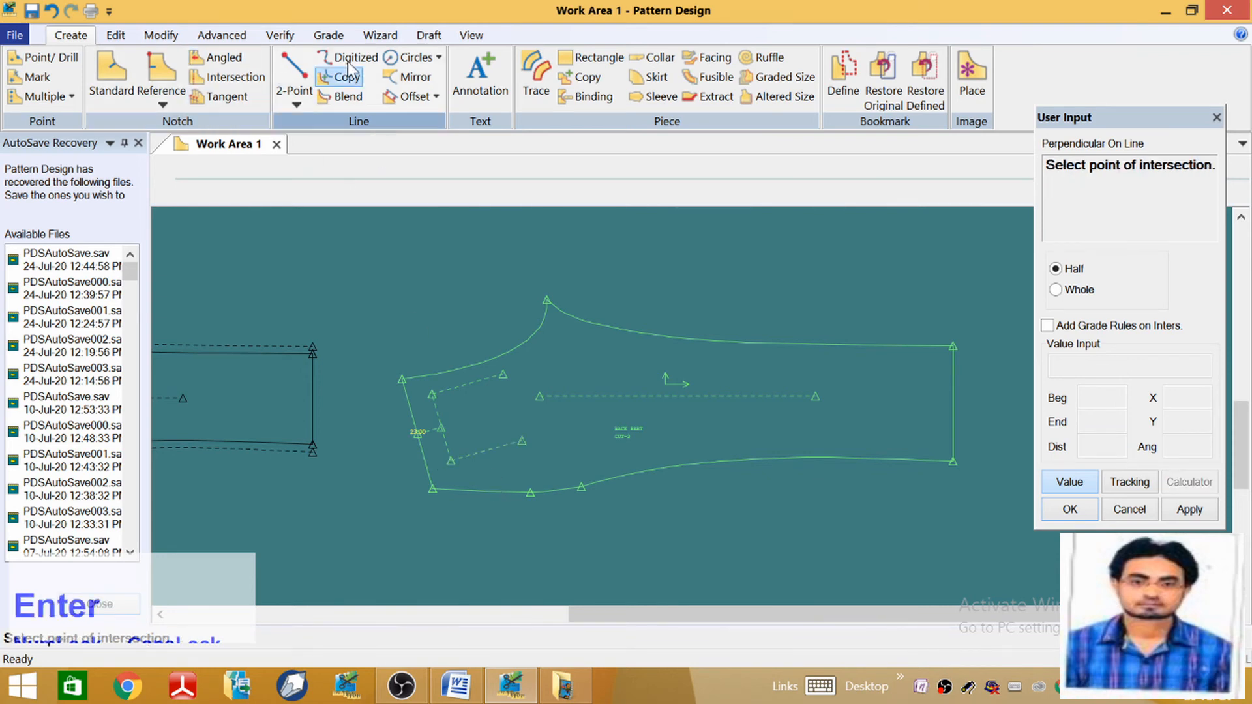
# Close the pocket outline with a 2-Point line joining the free ends of the two 15 lines
pyautogui.click(294, 77)
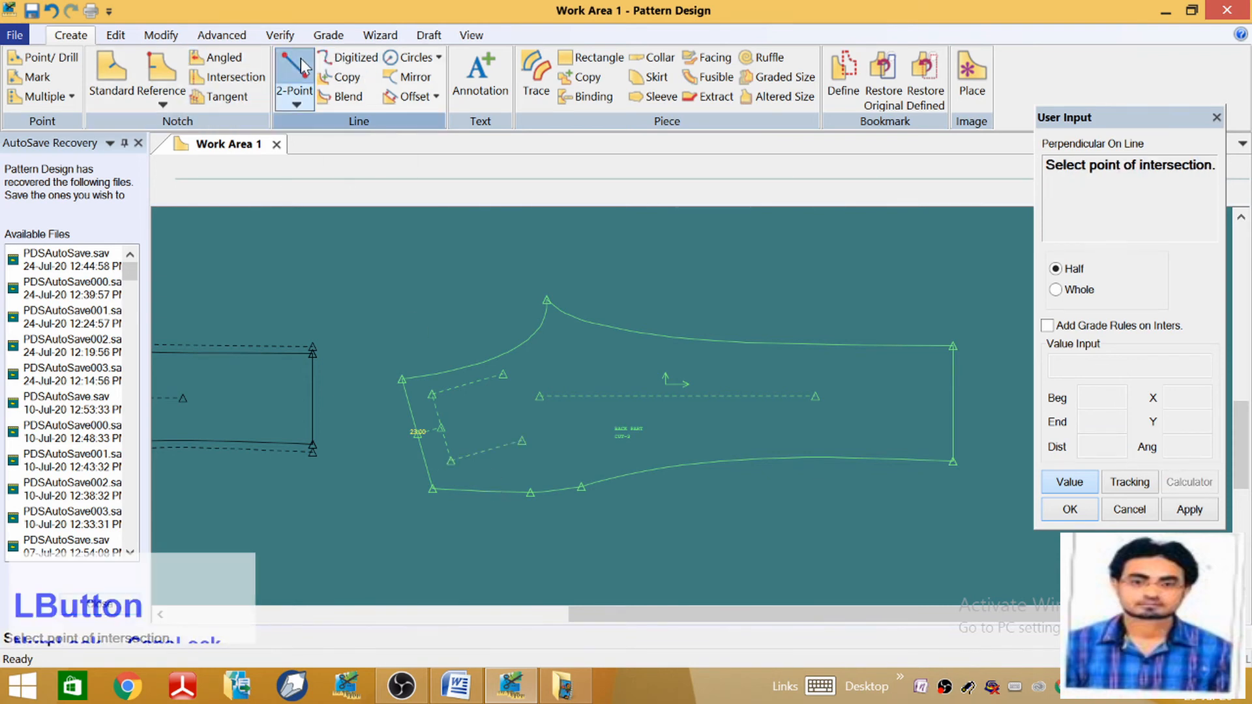
pyautogui.click(502, 379)
pyautogui.click(1086, 457)
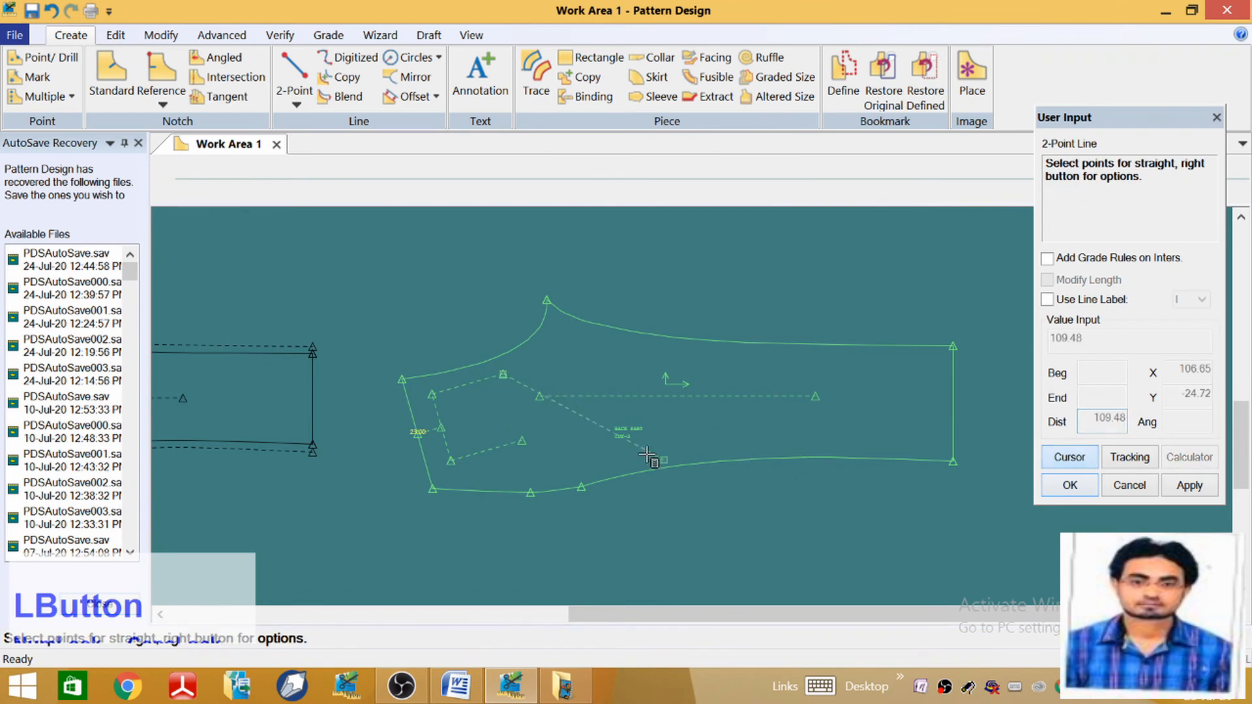
pyautogui.rightClick(522, 397)
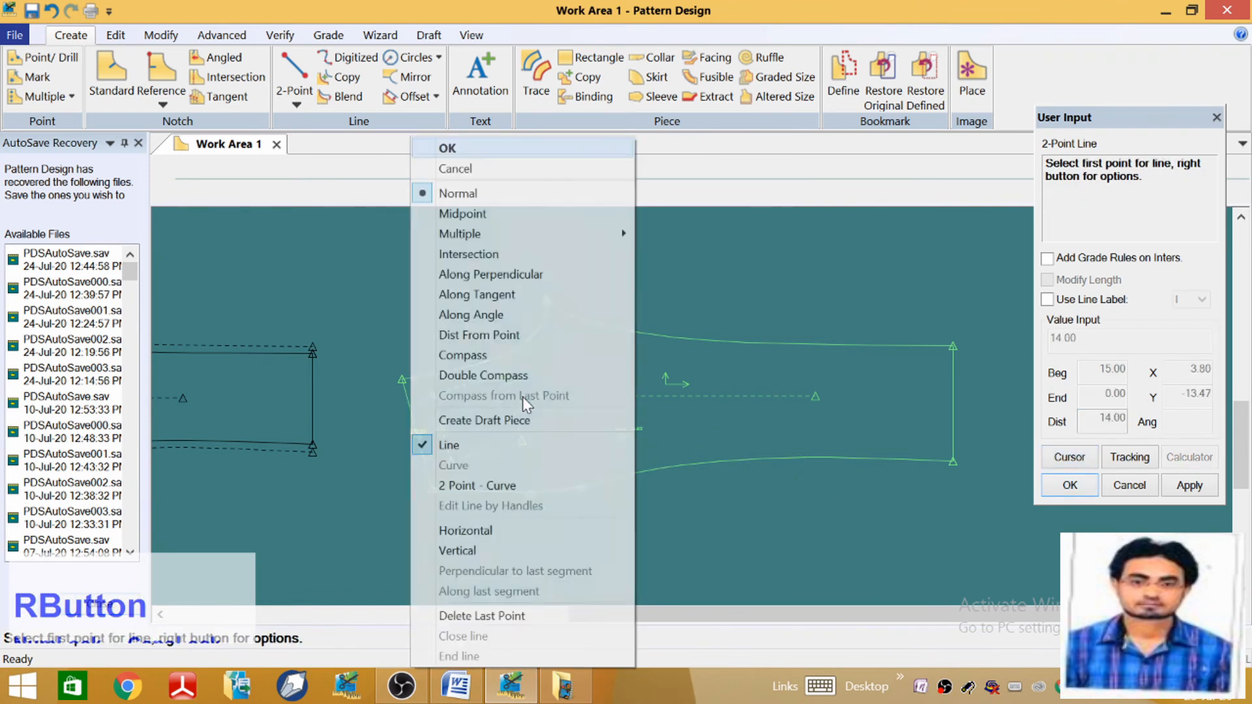
pyautogui.click(500, 150)
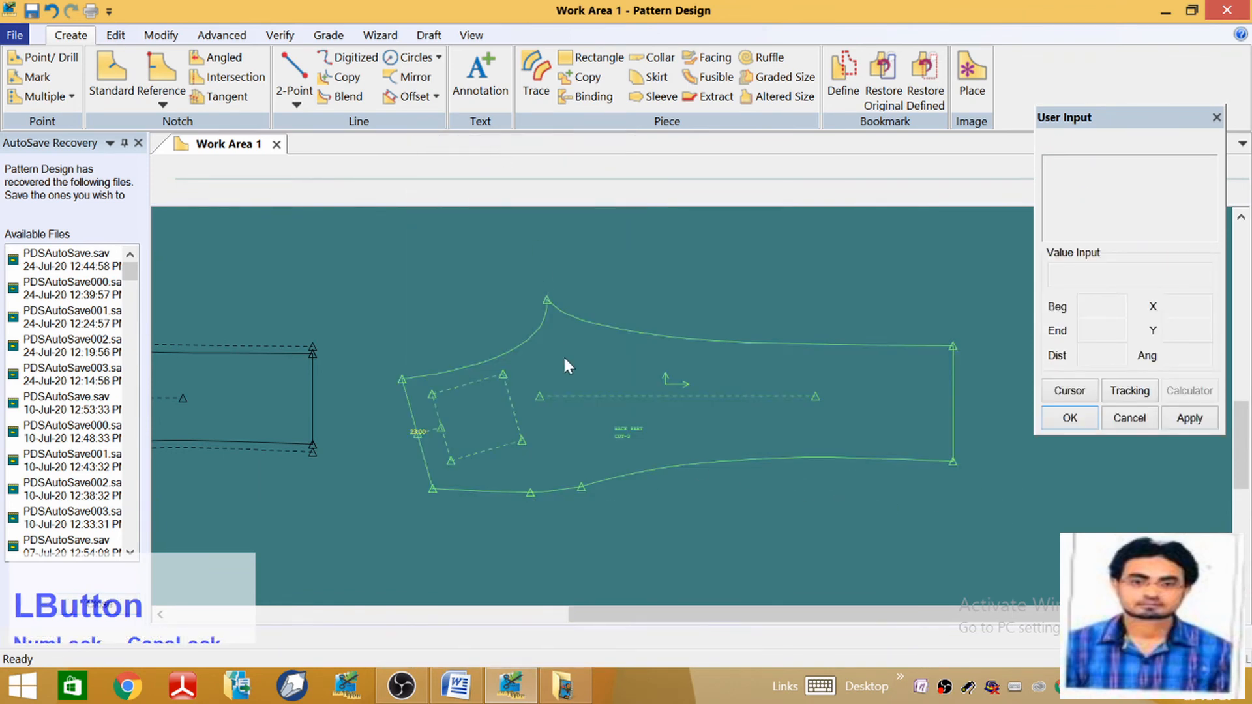
# Offset the pocket's newly drawn closing edge outward, away from the waist, by 1.5 with Offset Even
pyautogui.click(408, 97)
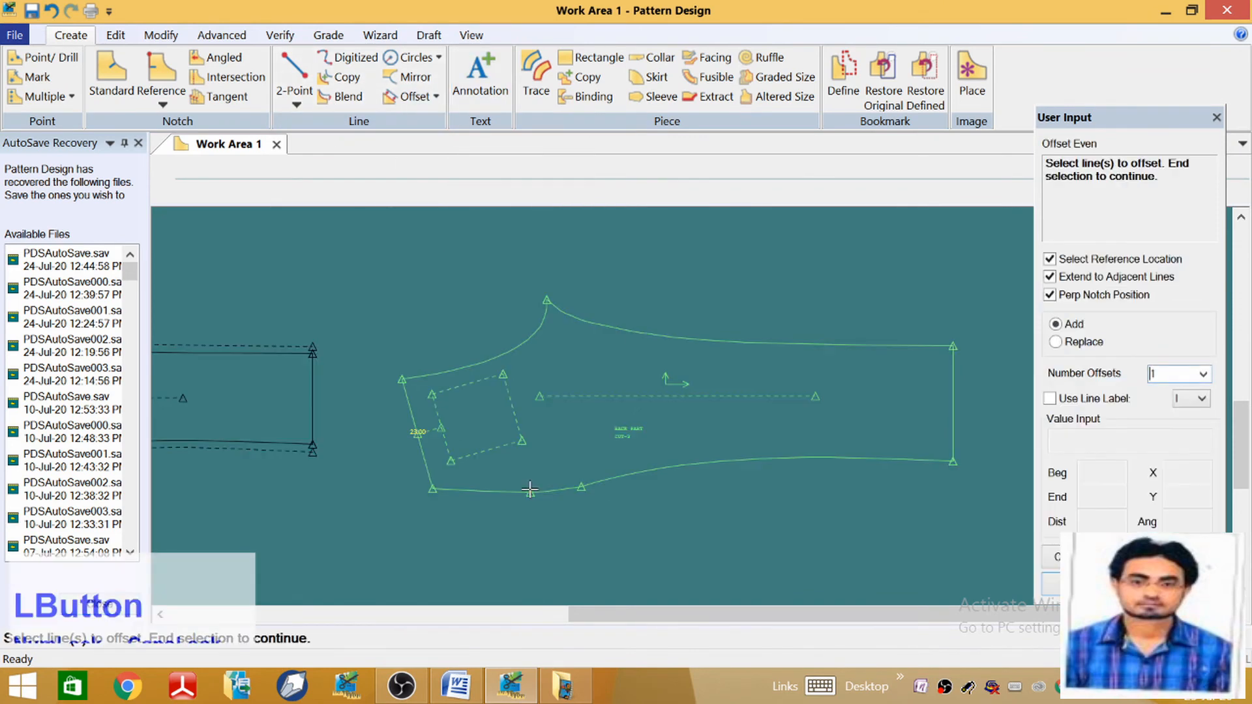
pyautogui.scroll(-2, 529, 489)
pyautogui.click(515, 395)
pyautogui.rightClick(515, 395)
pyautogui.click(515, 401)
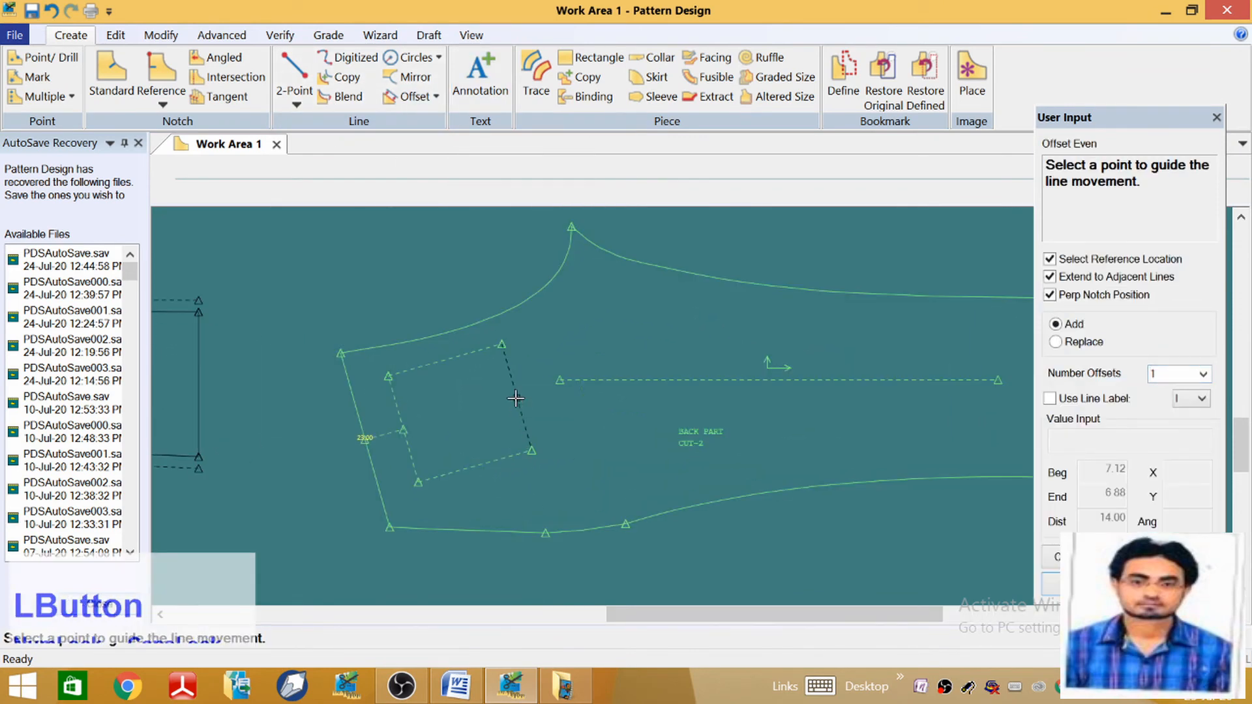
pyautogui.click(515, 399)
pyautogui.click(1052, 561)
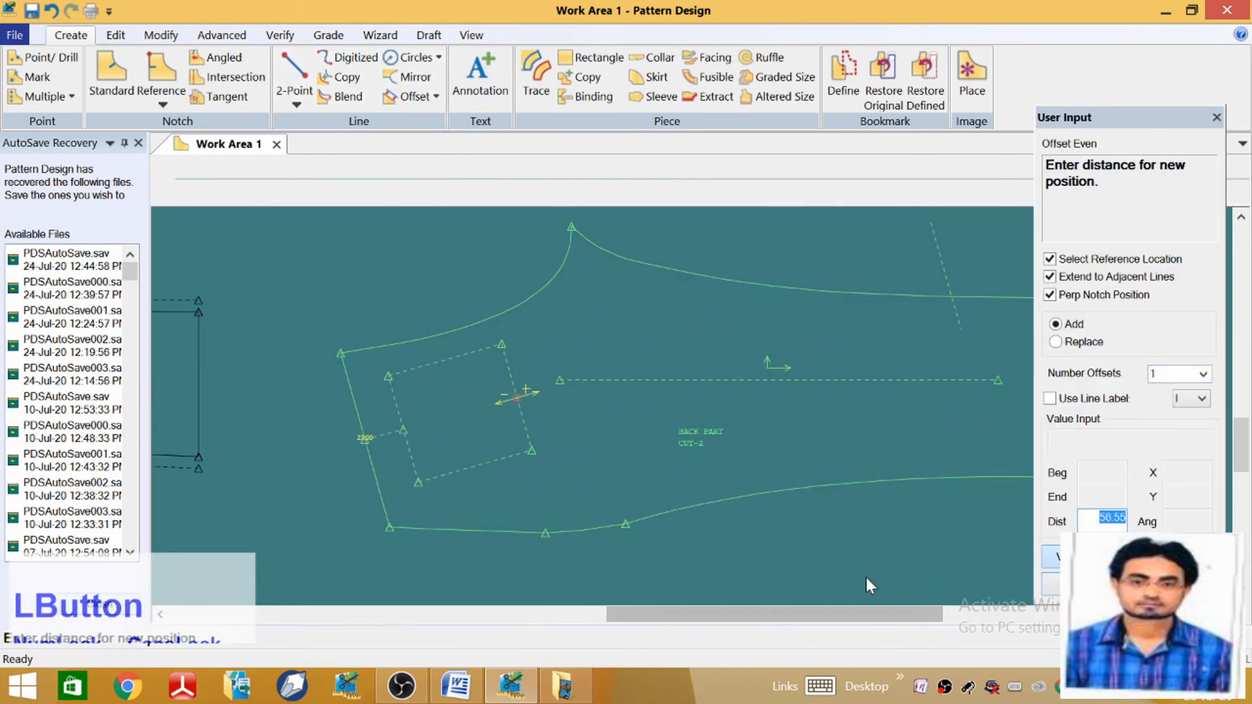
pyautogui.write('1')
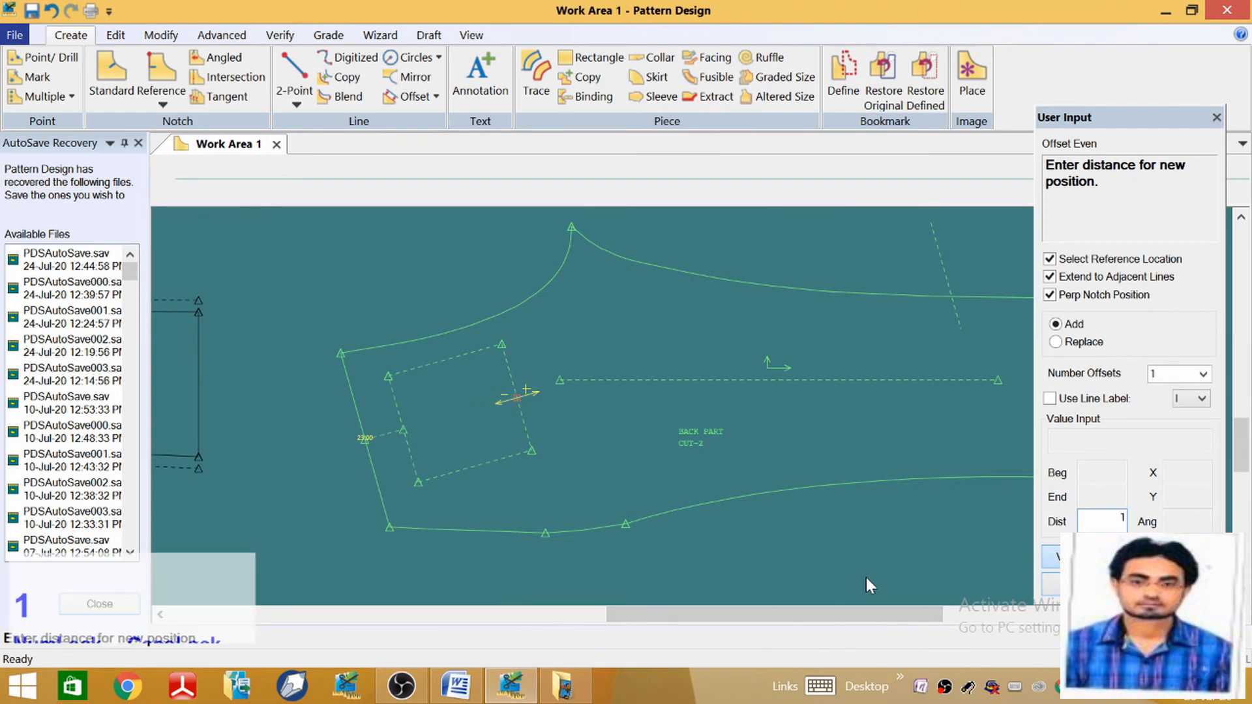
pyautogui.write('.5')
pyautogui.press('Return')
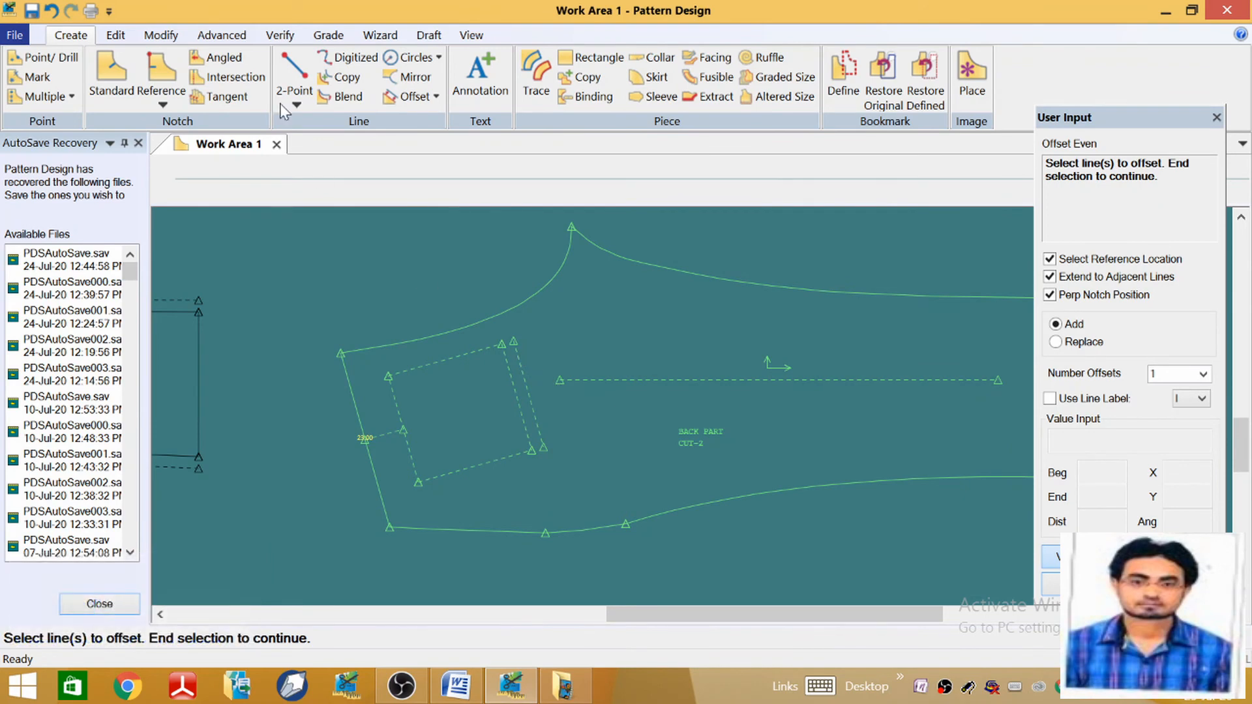
# Draw a 2-Point line from the 50% position on the offset line to the pocket's upper outer corner
pyautogui.click(294, 75)
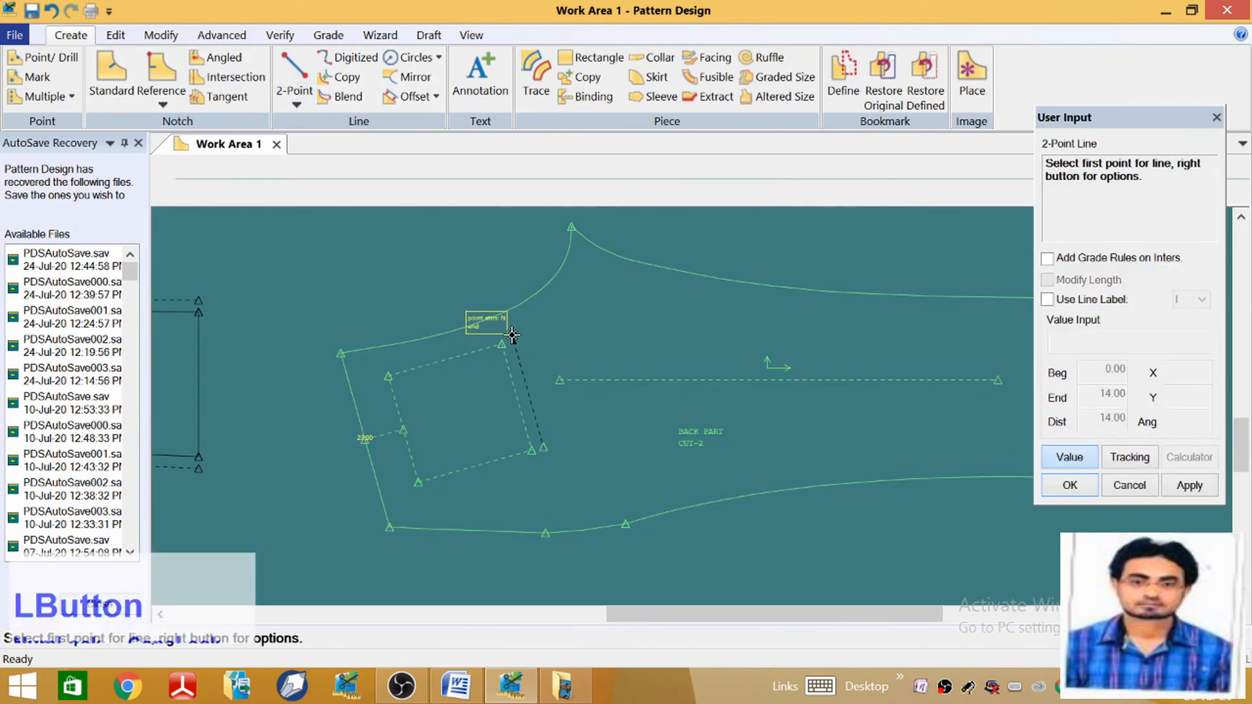
pyautogui.rightClick(521, 346)
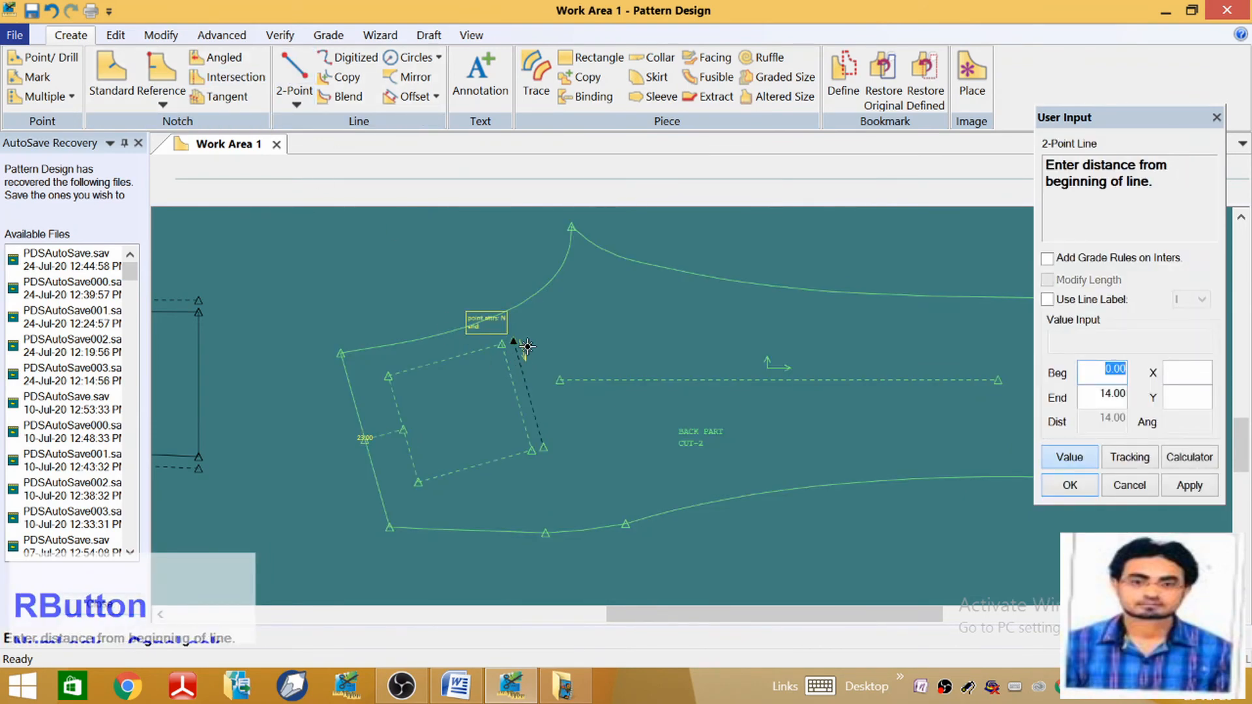
pyautogui.write('50%')
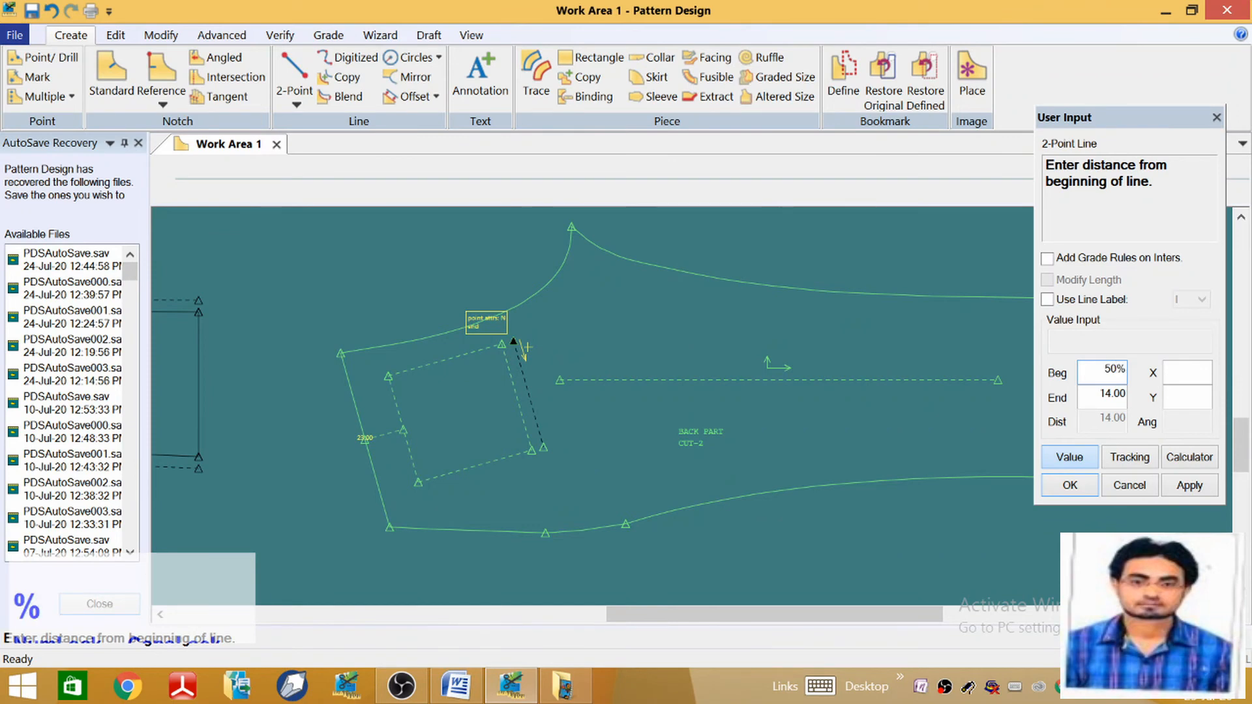
pyautogui.press('Return')
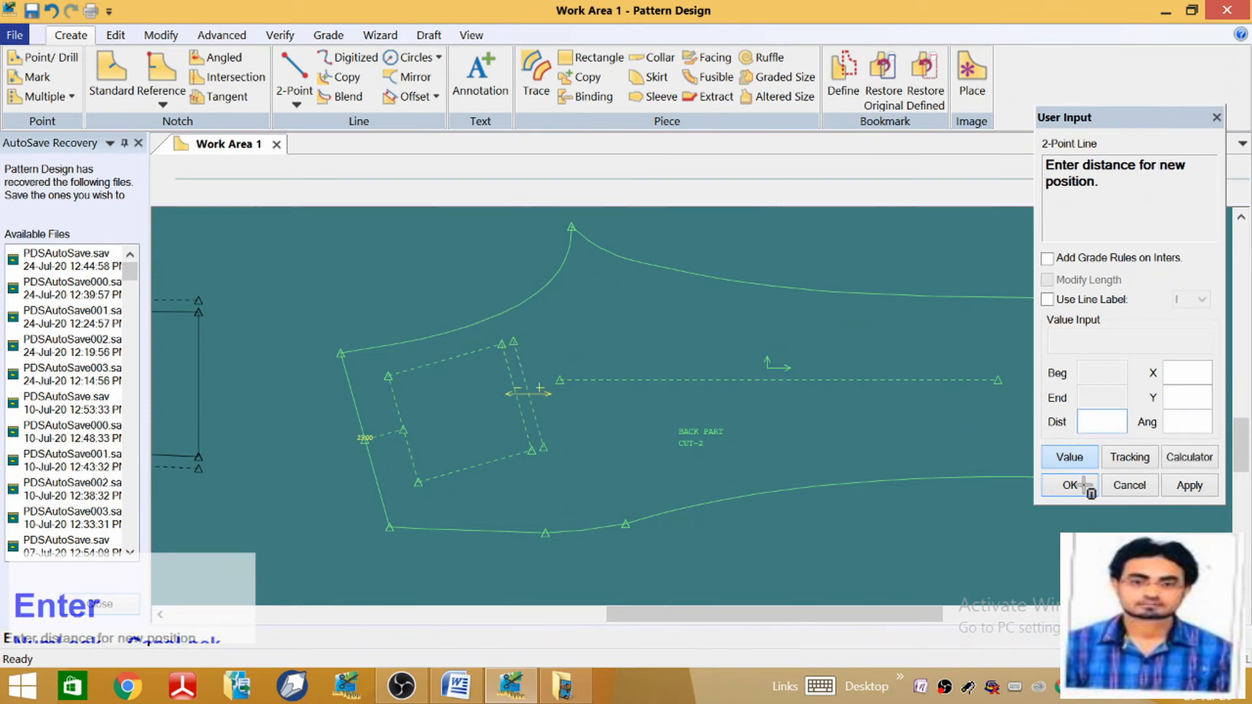
pyautogui.click(1085, 486)
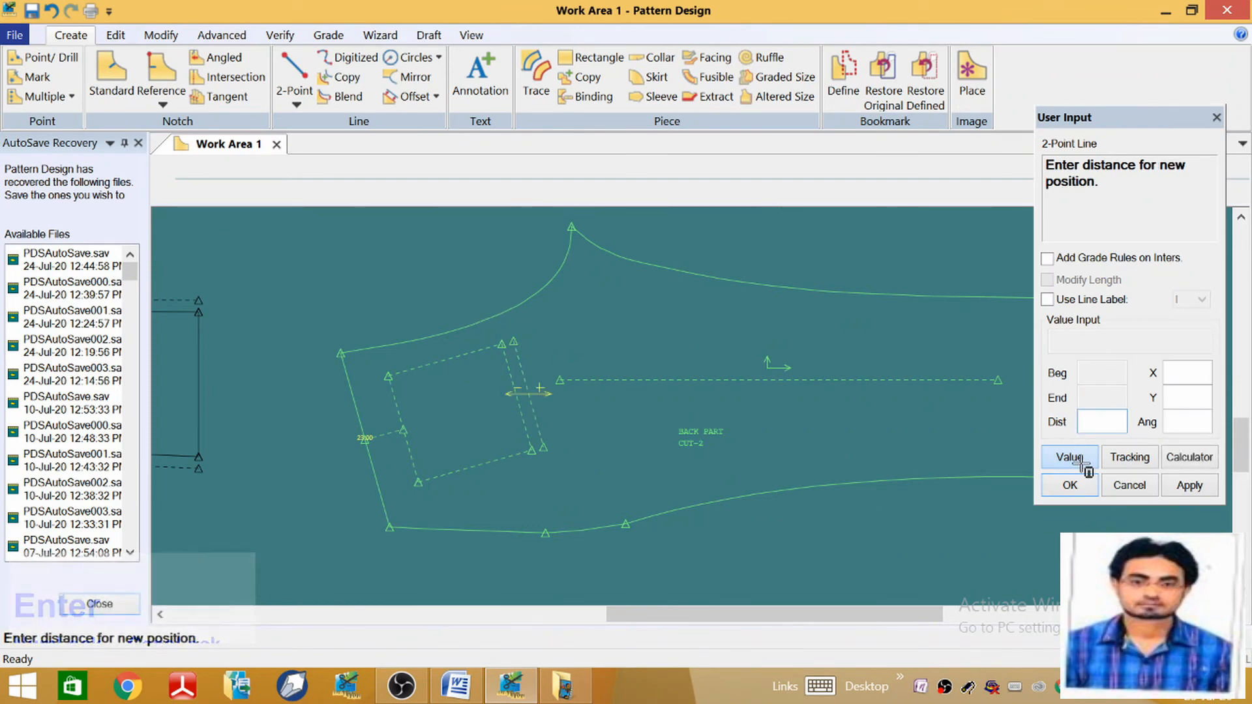
pyautogui.click(502, 348)
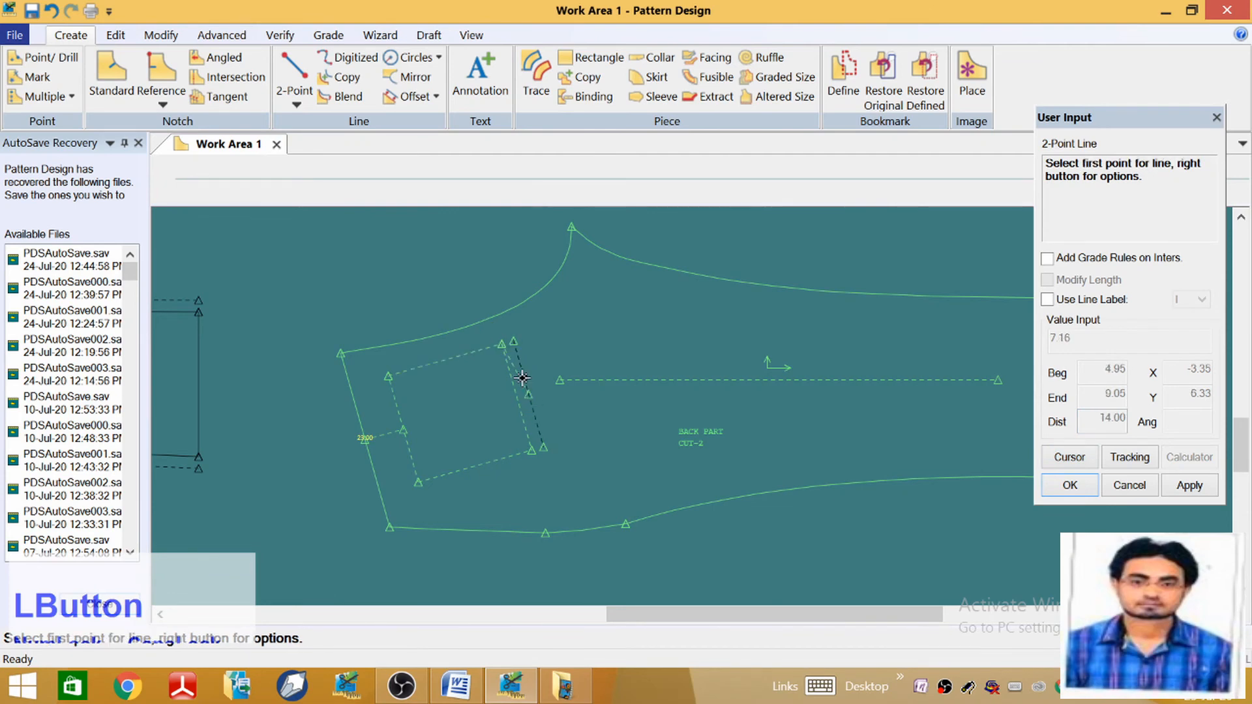
pyautogui.rightClick(643, 425)
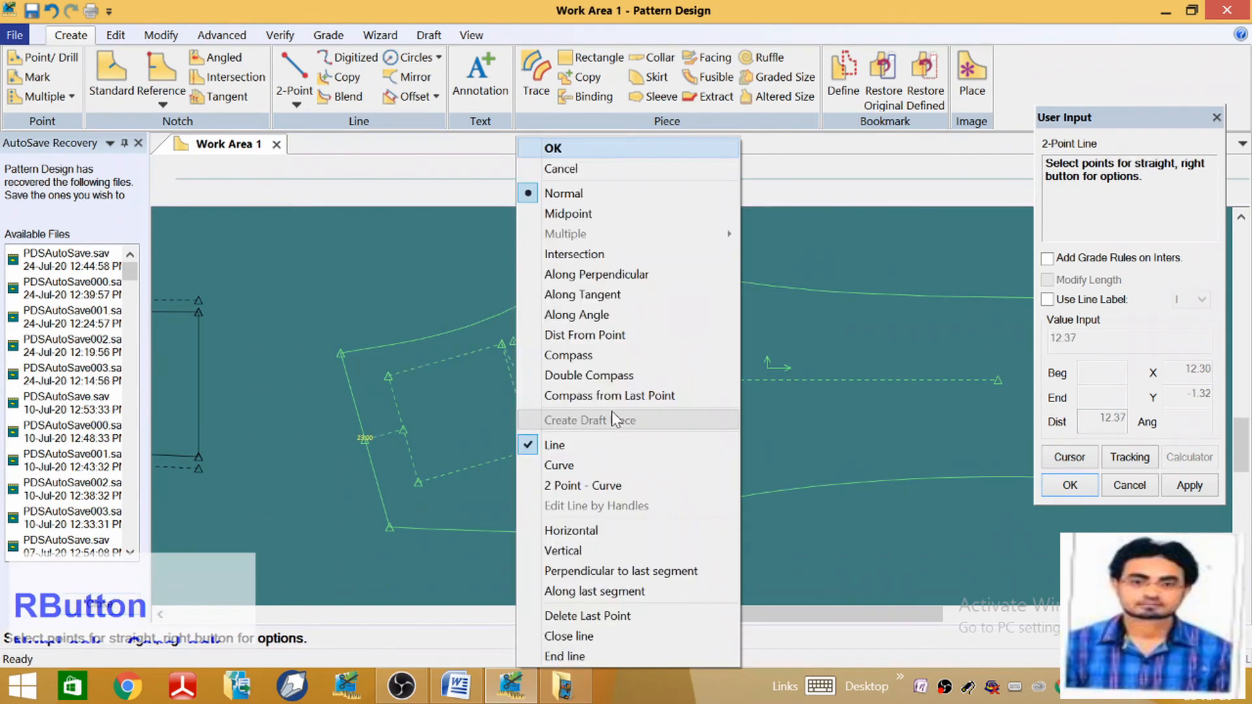
pyautogui.click(555, 167)
# Draw a second 2-Point line from the offset line's midpoint to the pocket's lower outer corner, forming a pointed pocket bottom
pyautogui.click(303, 65)
pyautogui.scroll(-4, 522, 391)
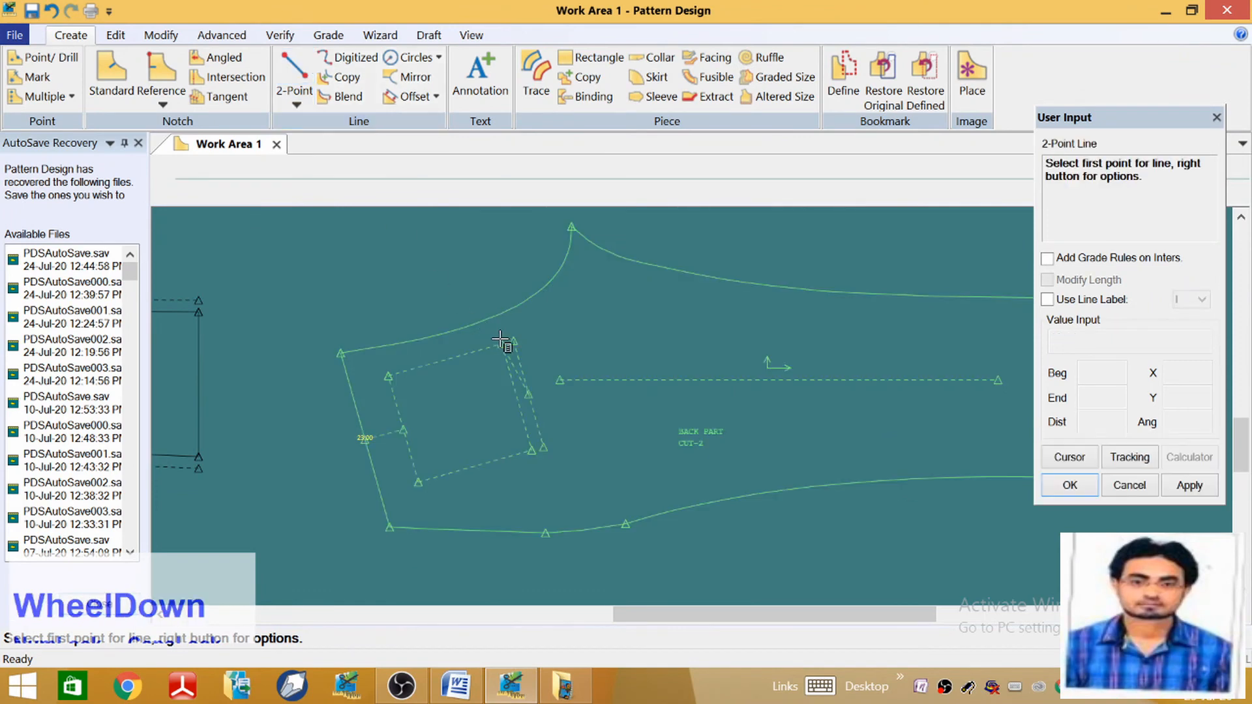
pyautogui.click(549, 440)
pyautogui.click(551, 550)
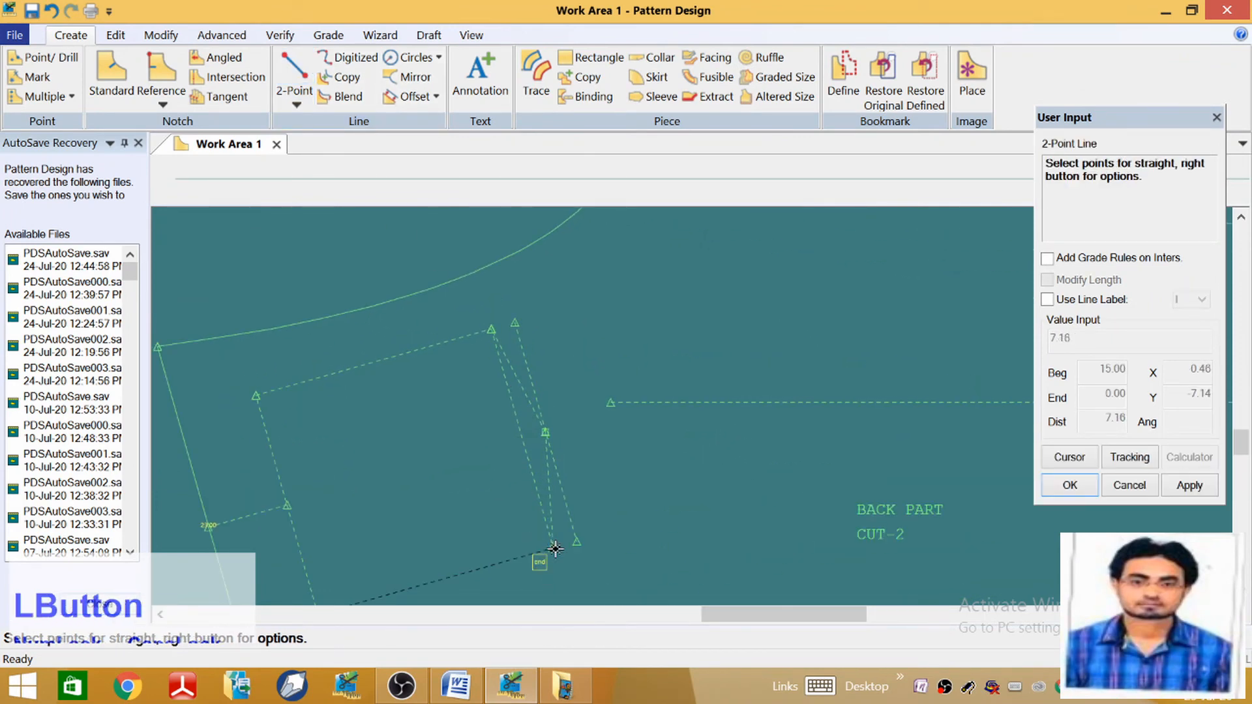
pyautogui.rightClick(506, 467)
pyautogui.click(430, 149)
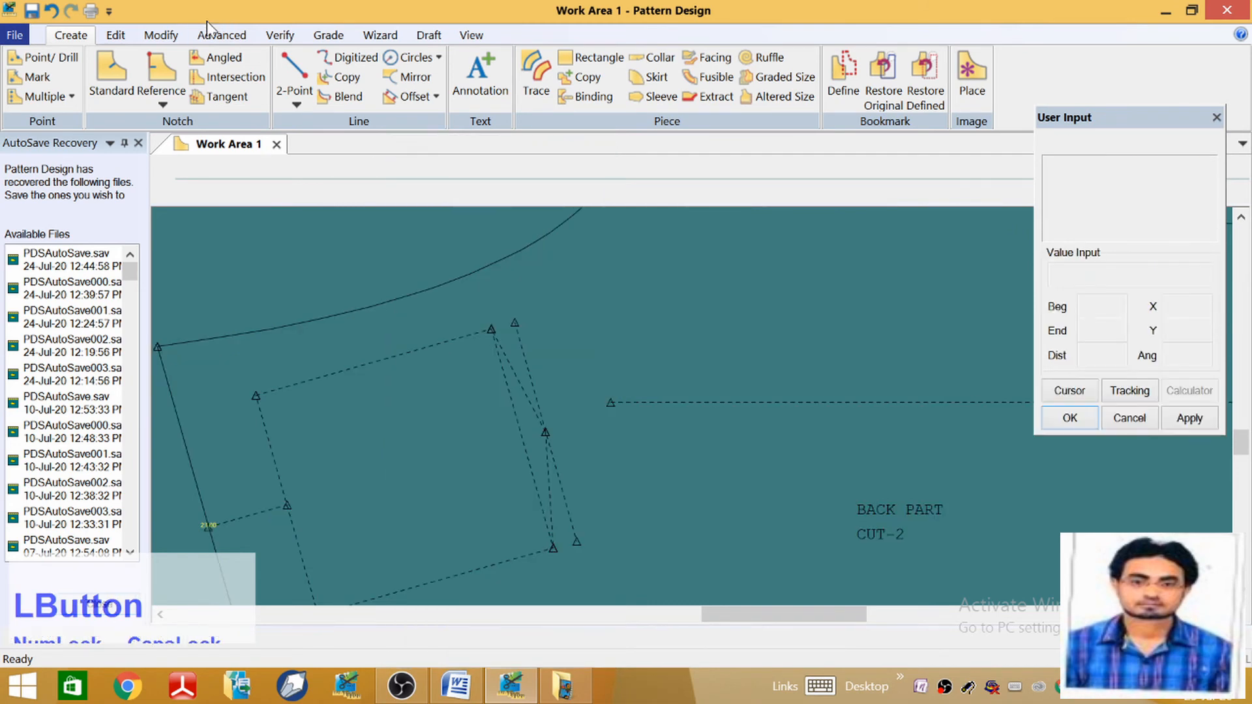
# Delete the offset line and the straight pocket edge beside it, keeping the two slanted lines
pyautogui.click(160, 36)
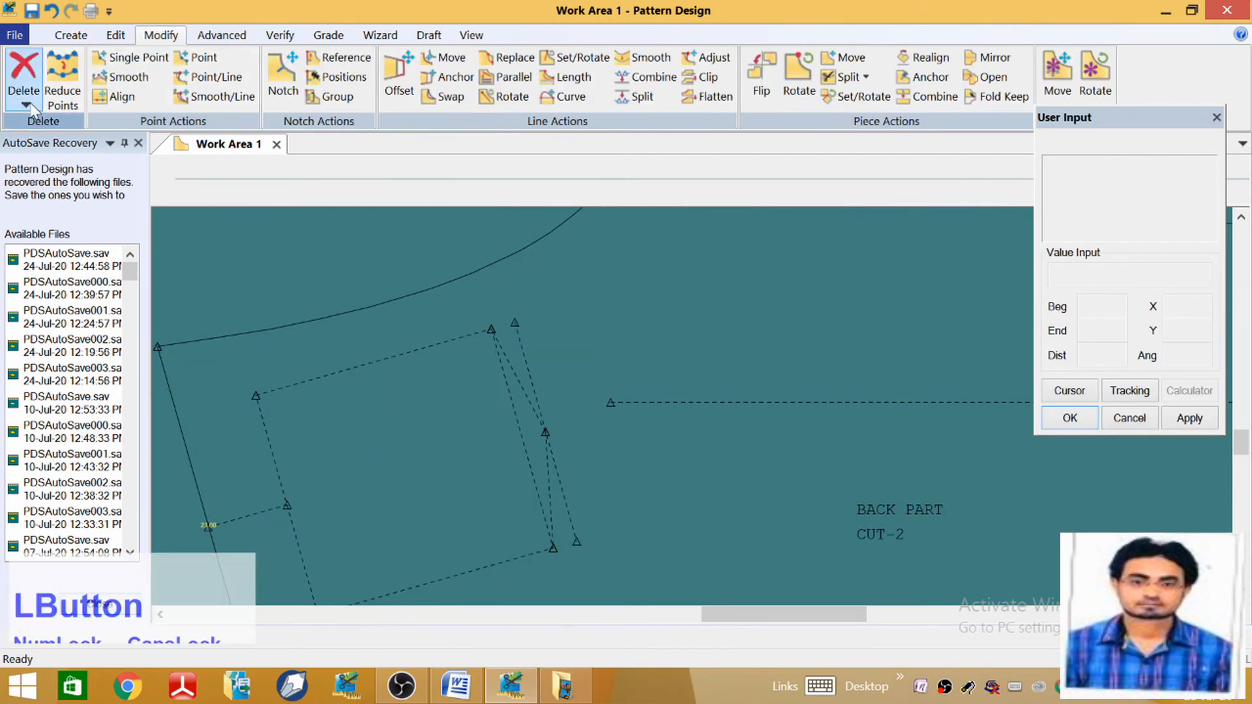
pyautogui.click(24, 101)
pyautogui.click(39, 159)
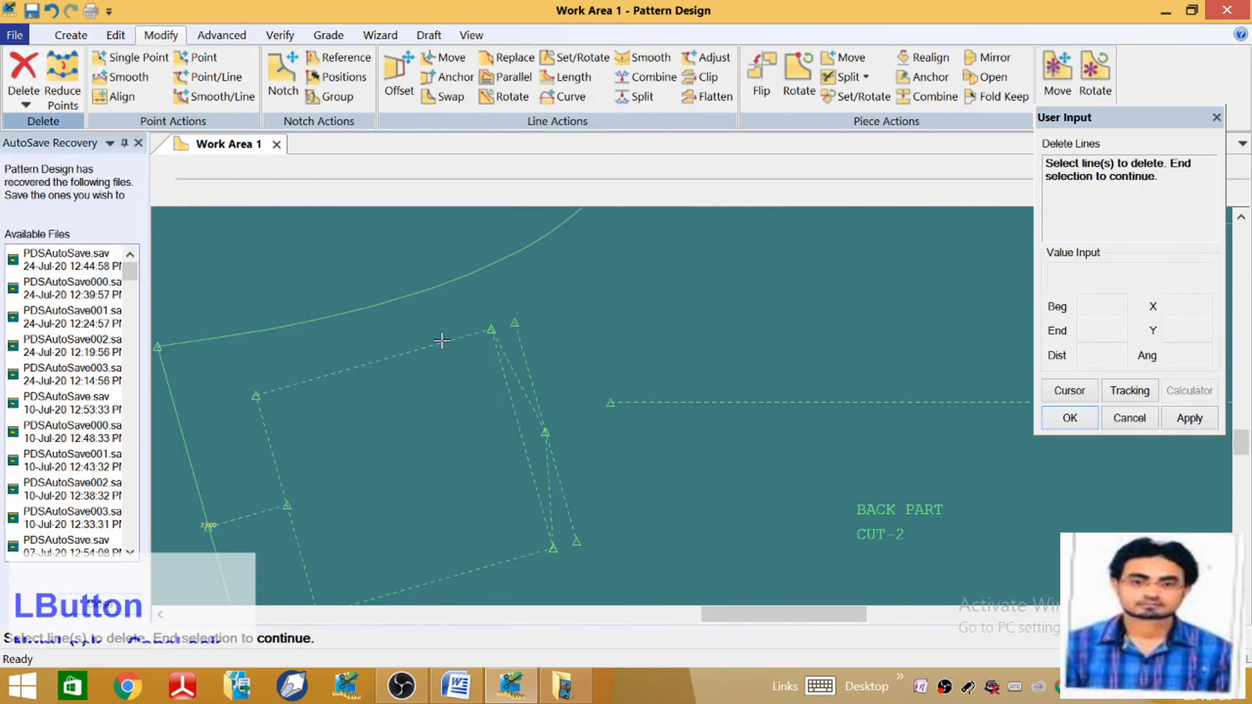
pyautogui.click(519, 433)
pyautogui.rightClick(638, 335)
pyautogui.click(636, 329)
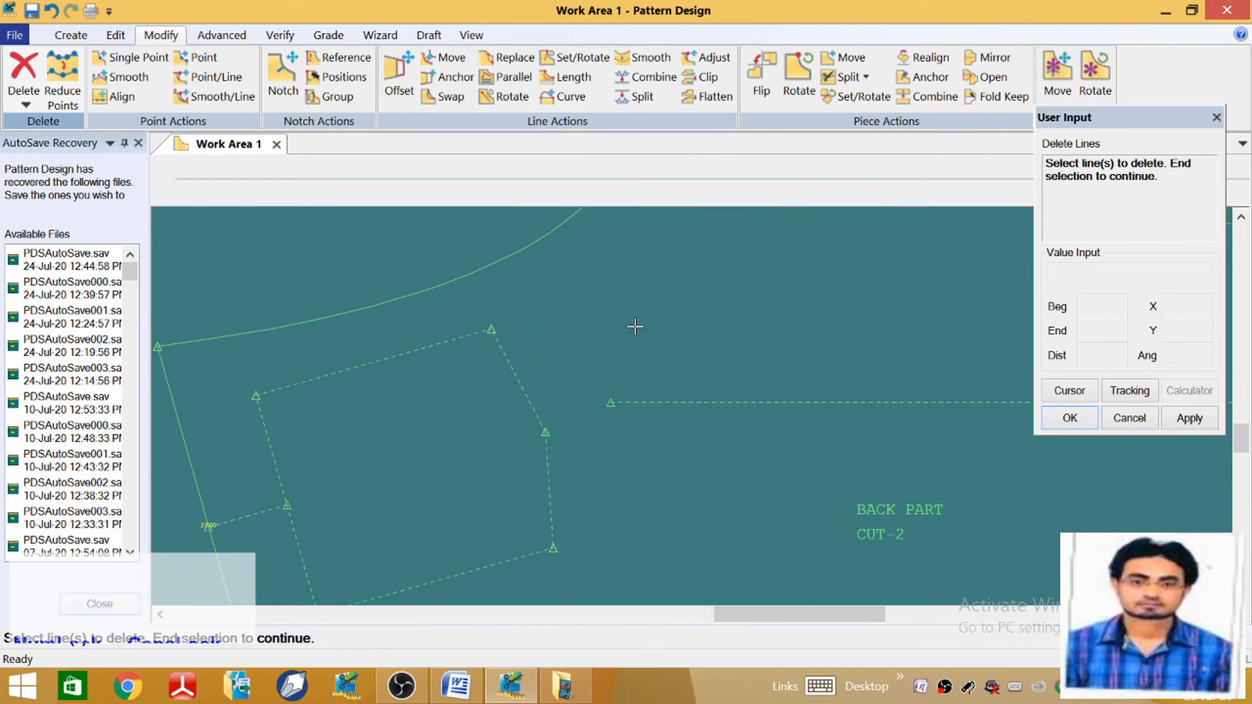
# Delete the short perpendicular construction line between the waist and the pocket opening
pyautogui.scroll(2, 260, 399)
pyautogui.rightClick(421, 422)
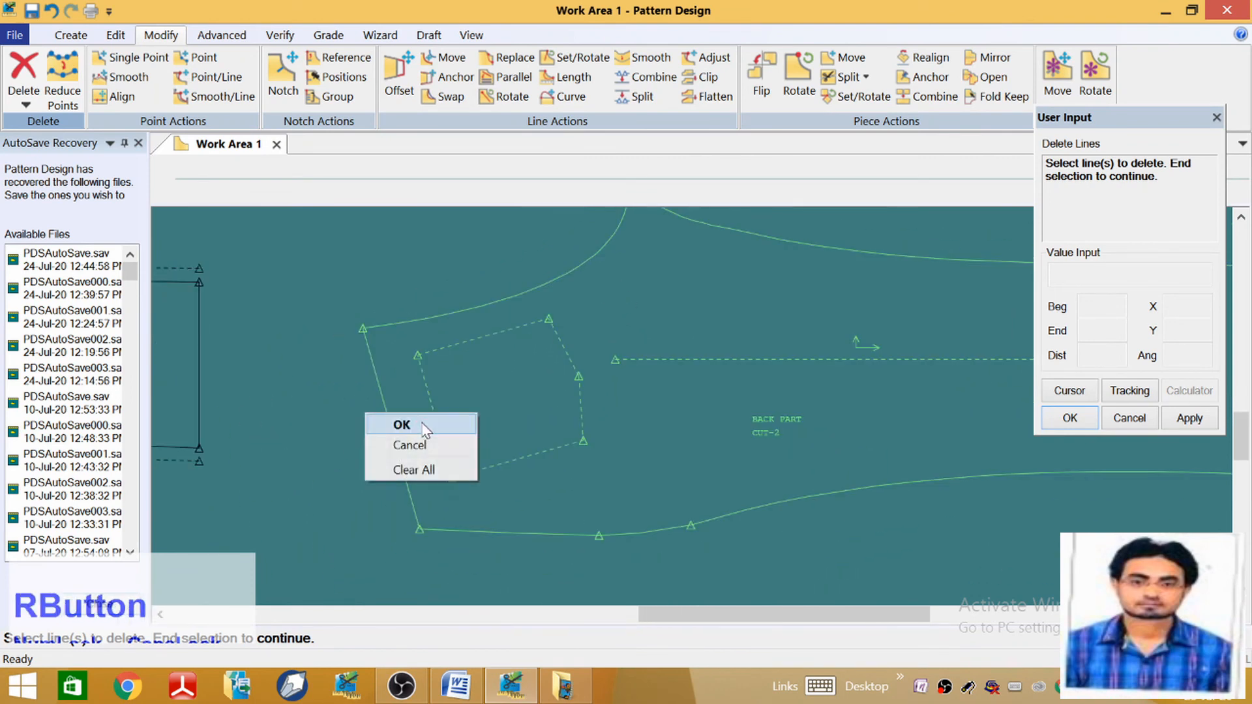
pyautogui.click(403, 424)
pyautogui.scroll(2, 491, 374)
pyautogui.rightClick(390, 283)
pyautogui.click(391, 287)
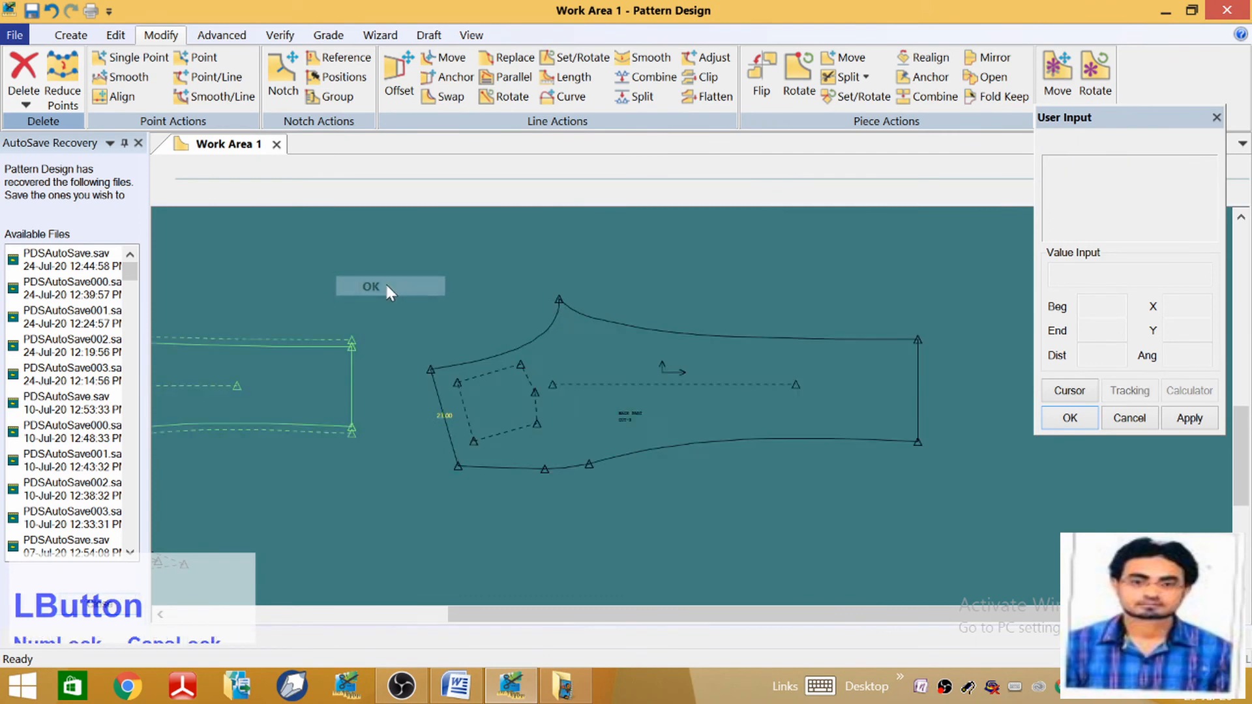
# Trace the five pocket outline lines as a new piece and place it in the empty area below the other pieces
pyautogui.scroll(-1, 577, 378)
pyautogui.scroll(2, 559, 309)
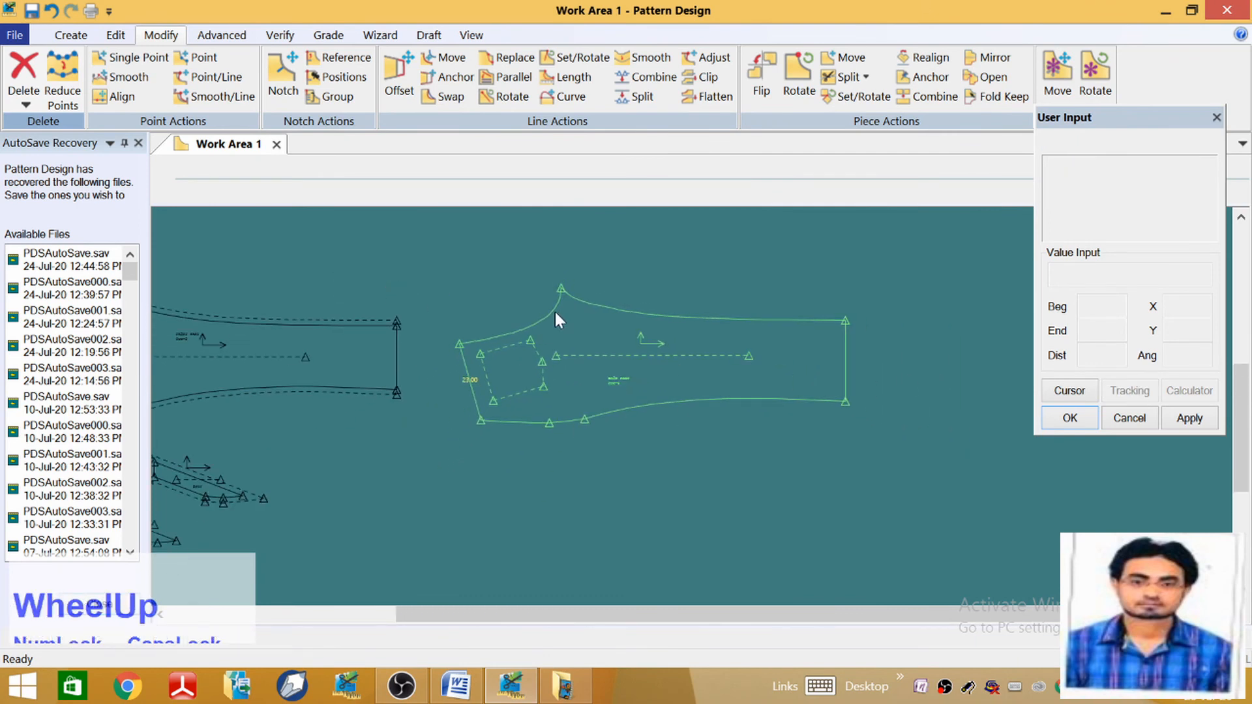
pyautogui.click(70, 34)
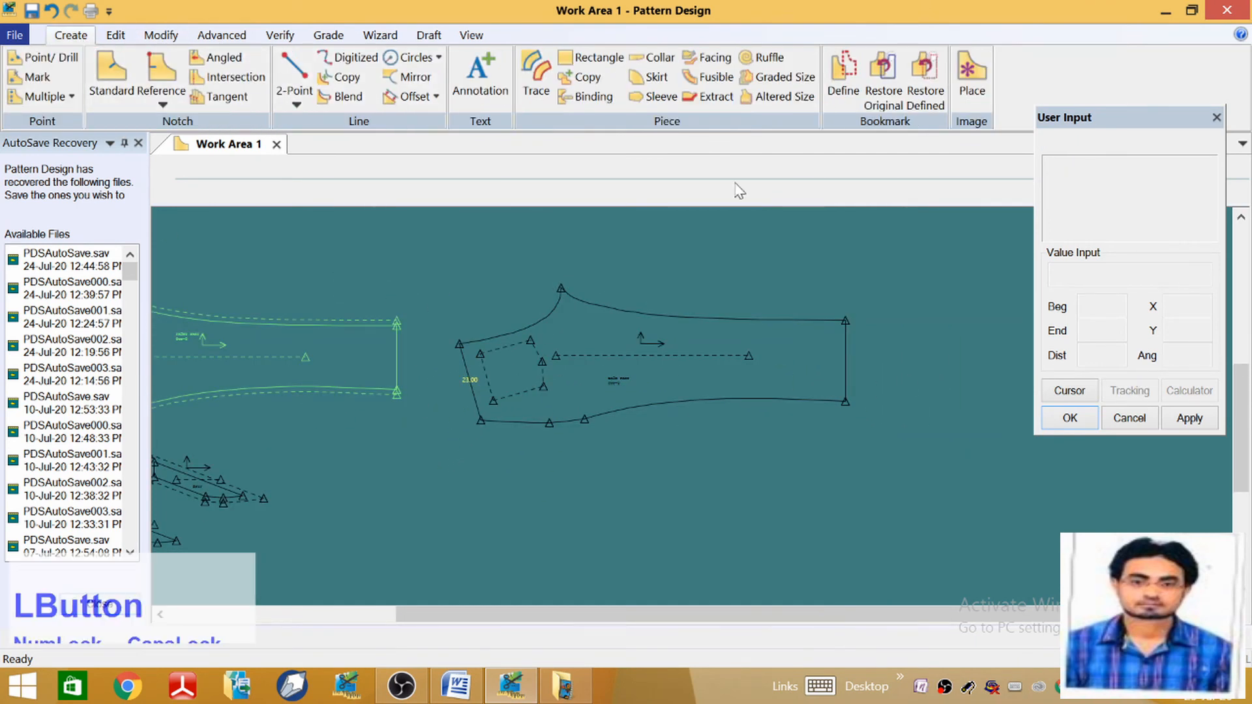
pyautogui.click(536, 73)
pyautogui.scroll(-1, 442, 340)
pyautogui.click(512, 350)
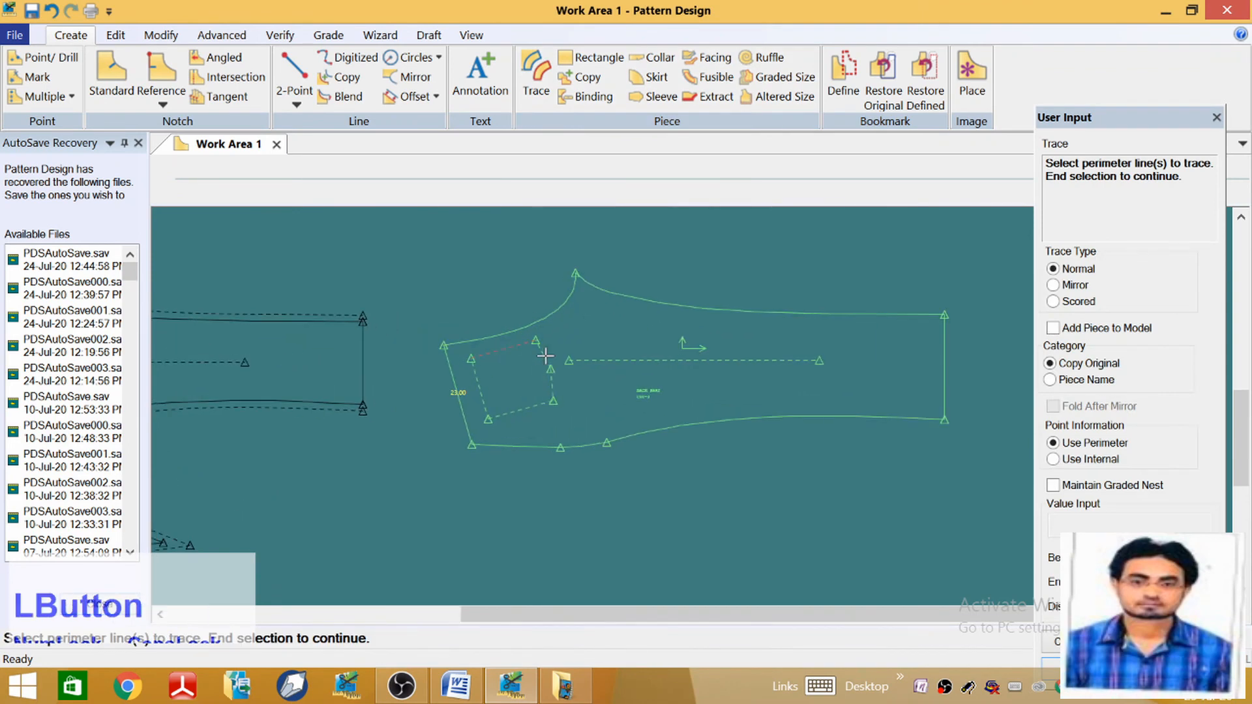
pyautogui.click(532, 412)
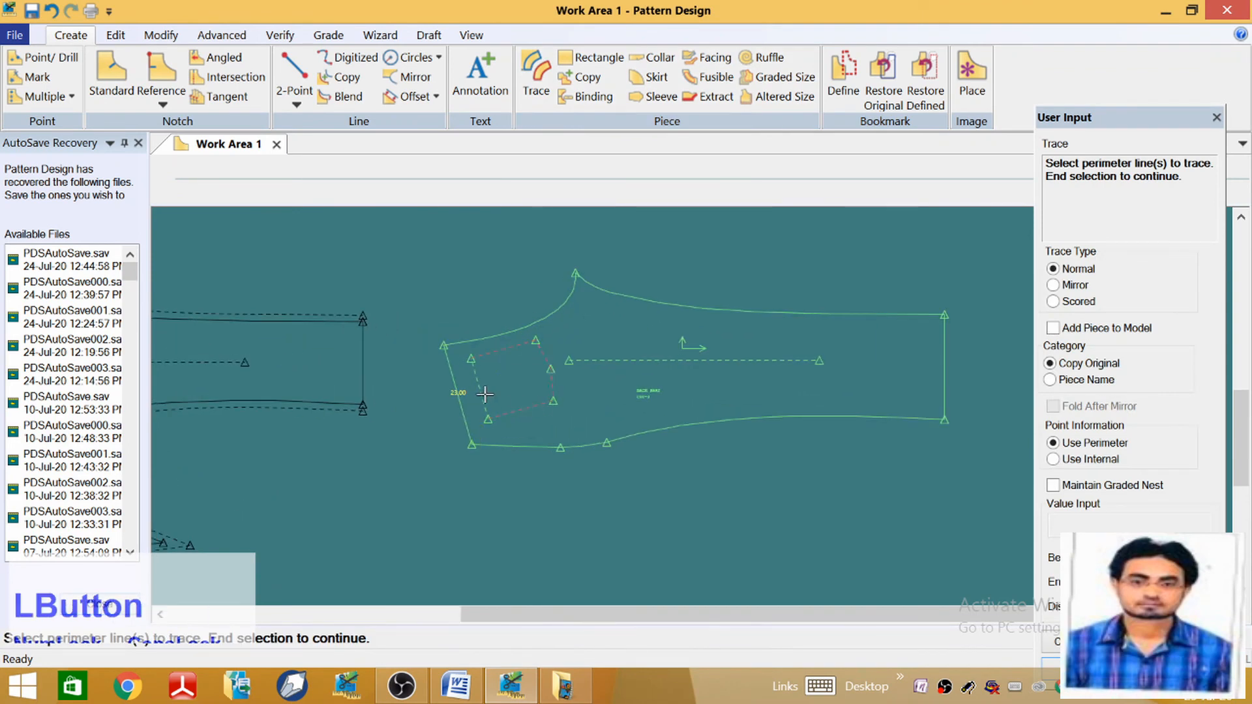
pyautogui.rightClick(550, 366)
pyautogui.click(551, 366)
pyautogui.rightClick(550, 366)
pyautogui.click(551, 366)
pyautogui.scroll(2, 814, 227)
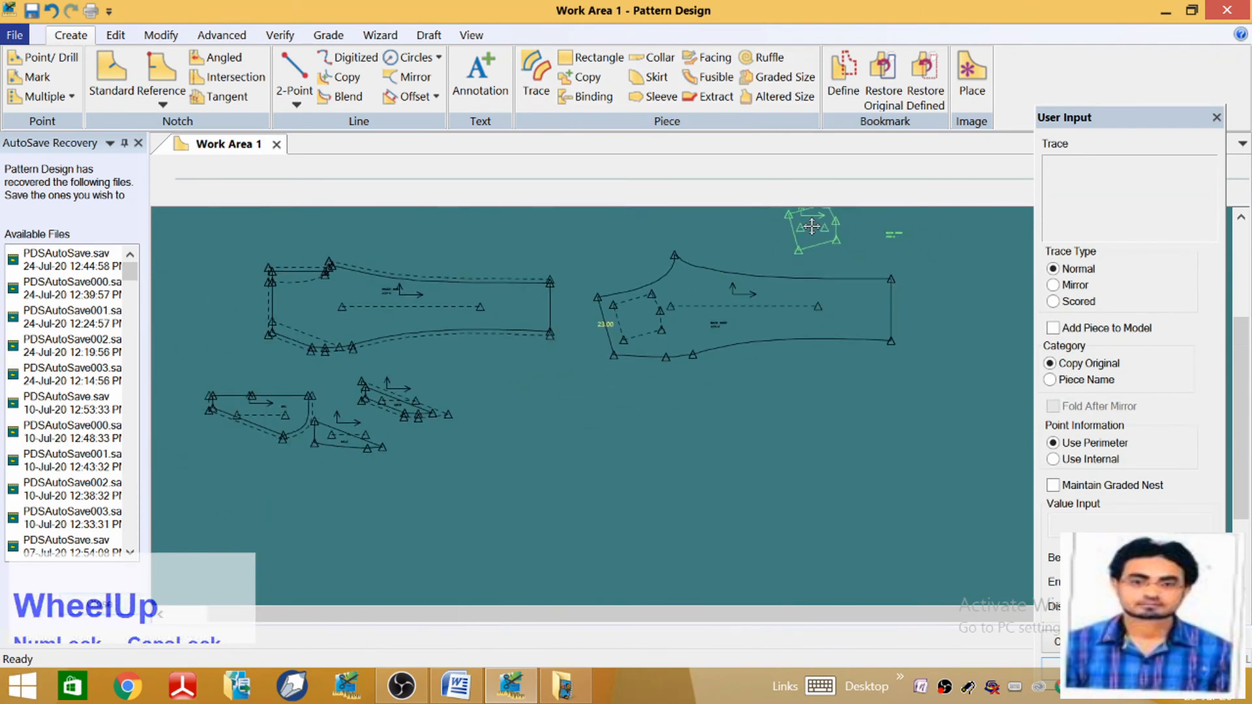
pyautogui.scroll(-3, 663, 279)
pyautogui.click(577, 424)
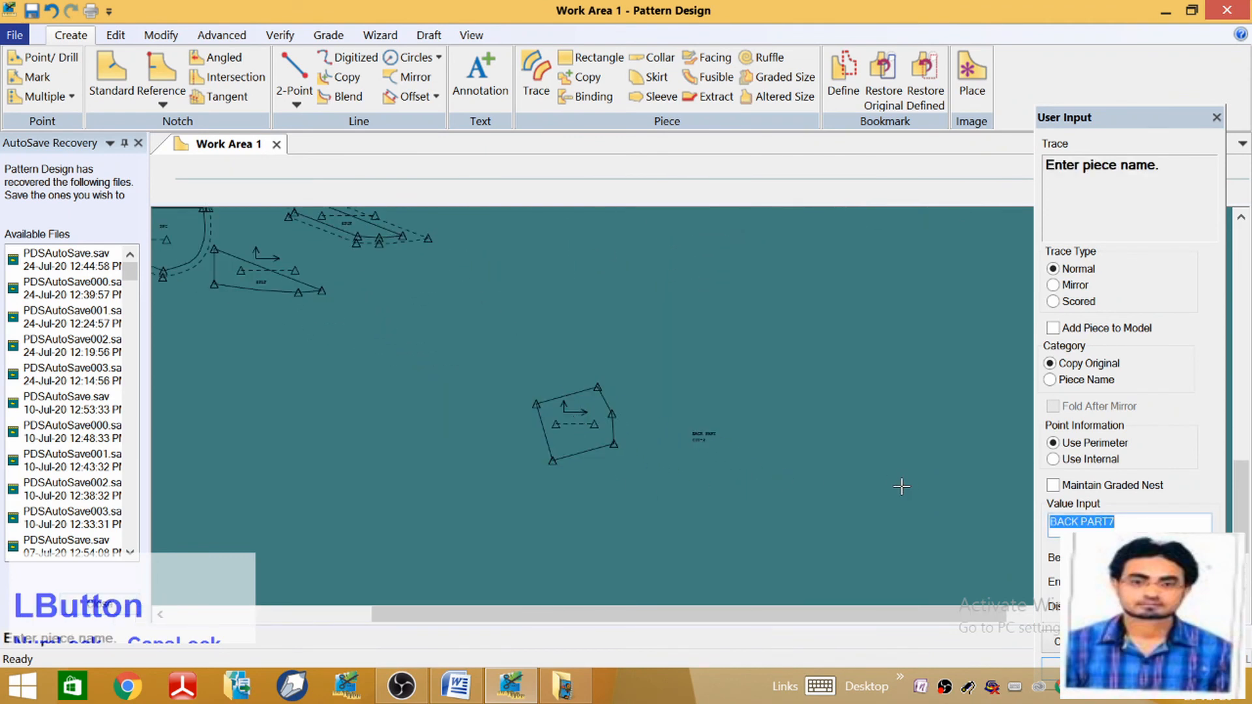
# Name the traced piece BACK PATCH POCKET and finish tracing
pyautogui.write('BA')
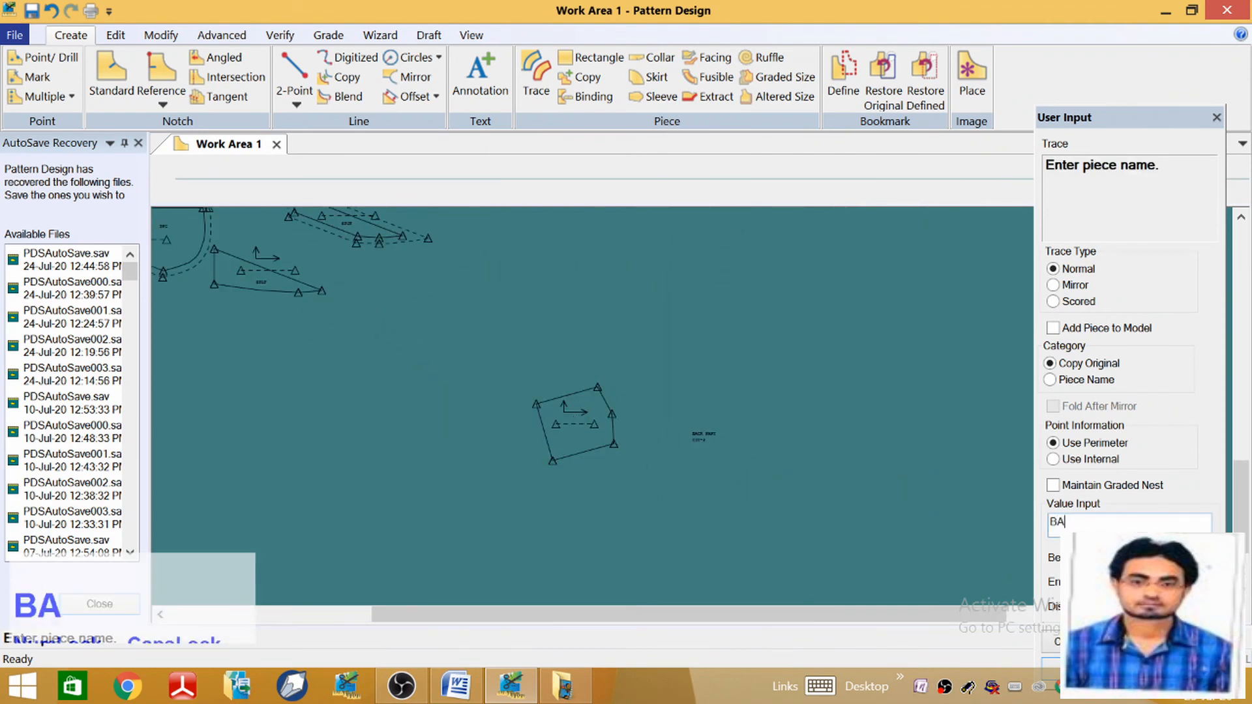
pyautogui.write('CK PAT')
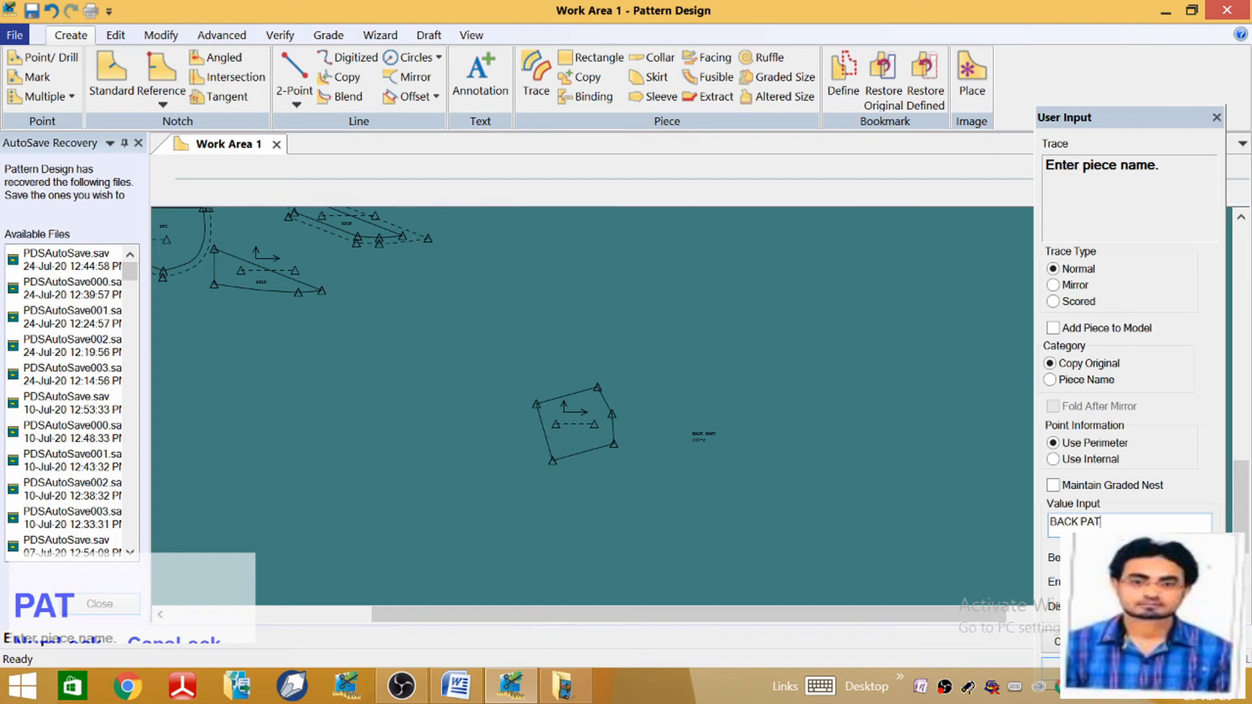
pyautogui.write('CH POCKET')
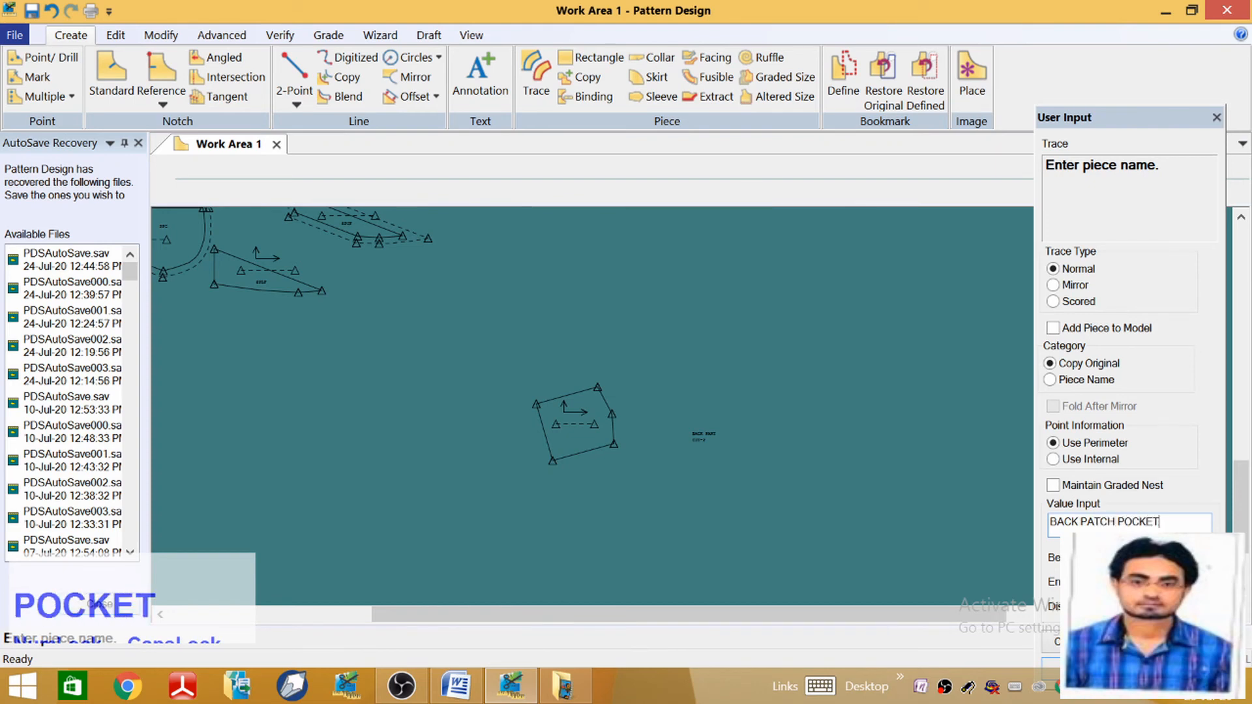
pyautogui.press('Return')
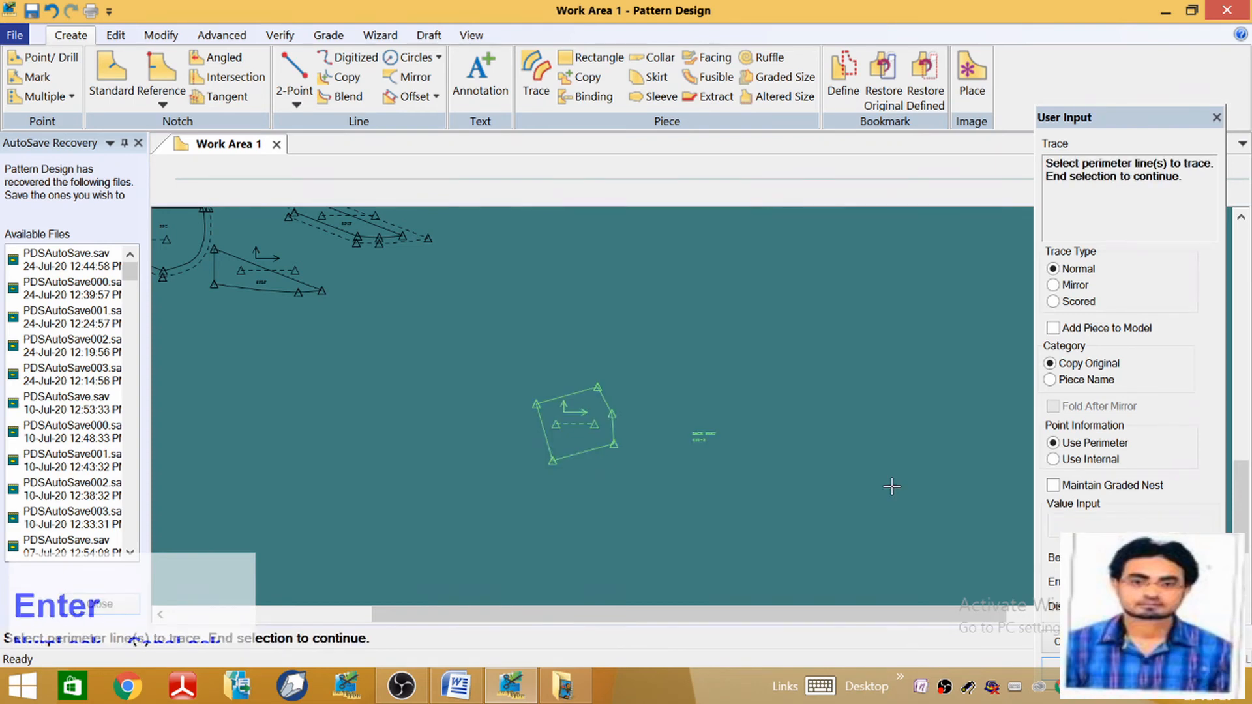
pyautogui.rightClick(861, 410)
pyautogui.click(860, 411)
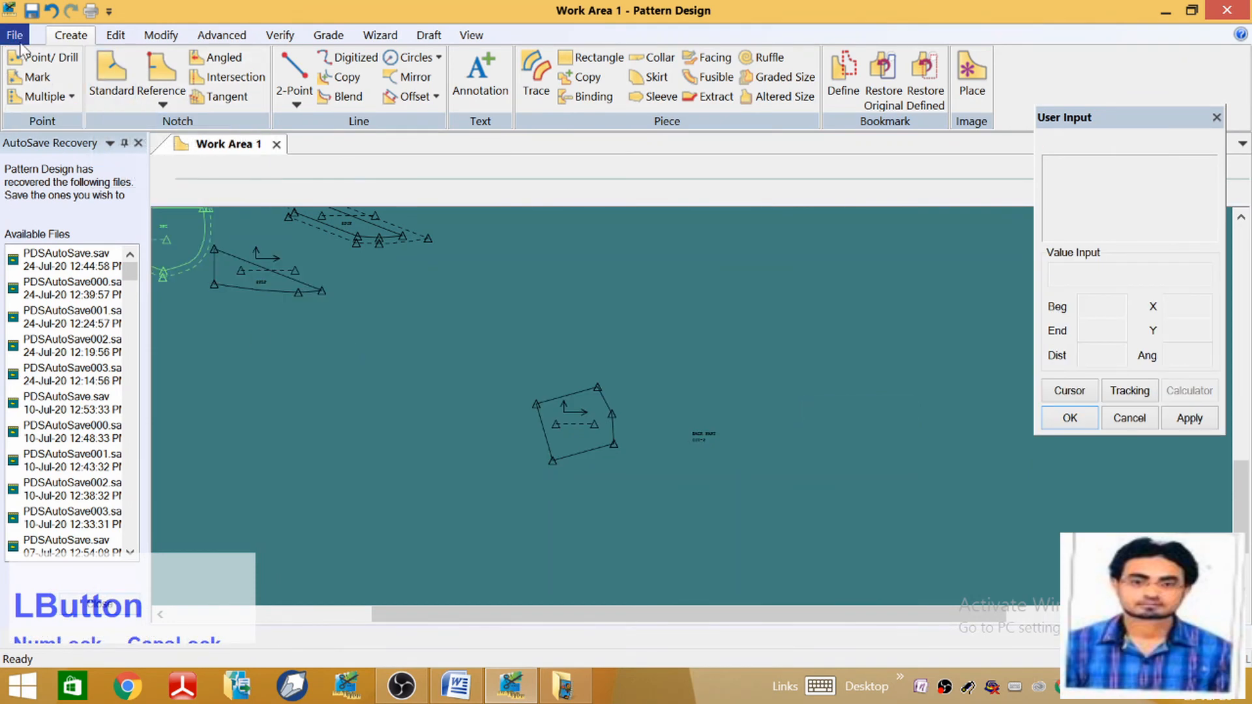
# Delete the stray BACK PART annotation beside the traced pocket piece
pyautogui.click(161, 35)
pyautogui.click(24, 98)
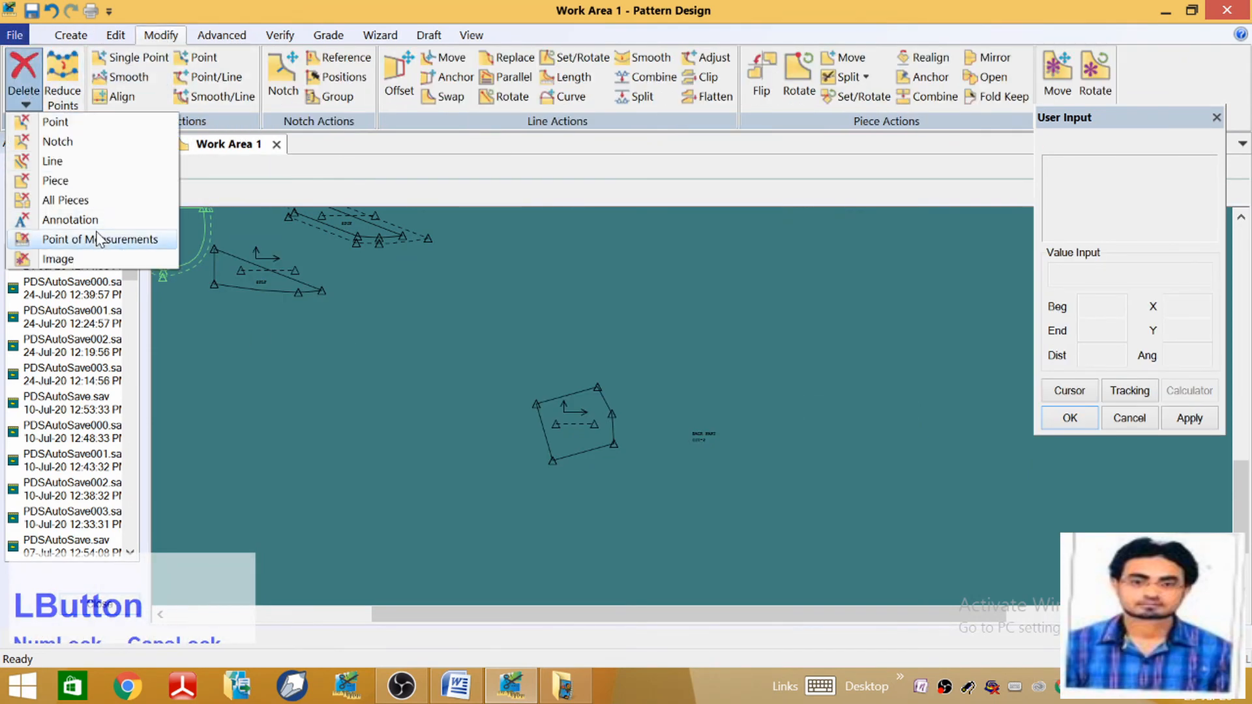
pyautogui.click(91, 221)
pyautogui.rightClick(711, 439)
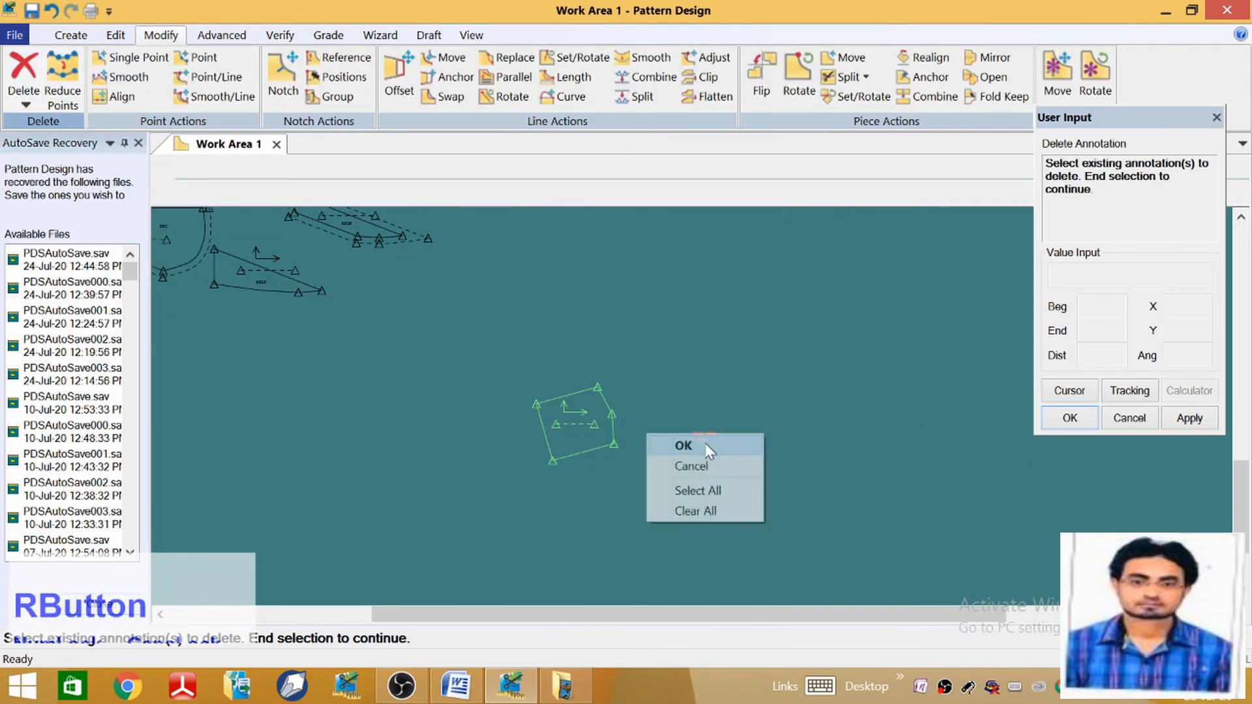
pyautogui.click(703, 442)
# Place a new annotation inside the pocket piece, just above its grain line
pyautogui.scroll(-3, 574, 434)
pyautogui.click(574, 430)
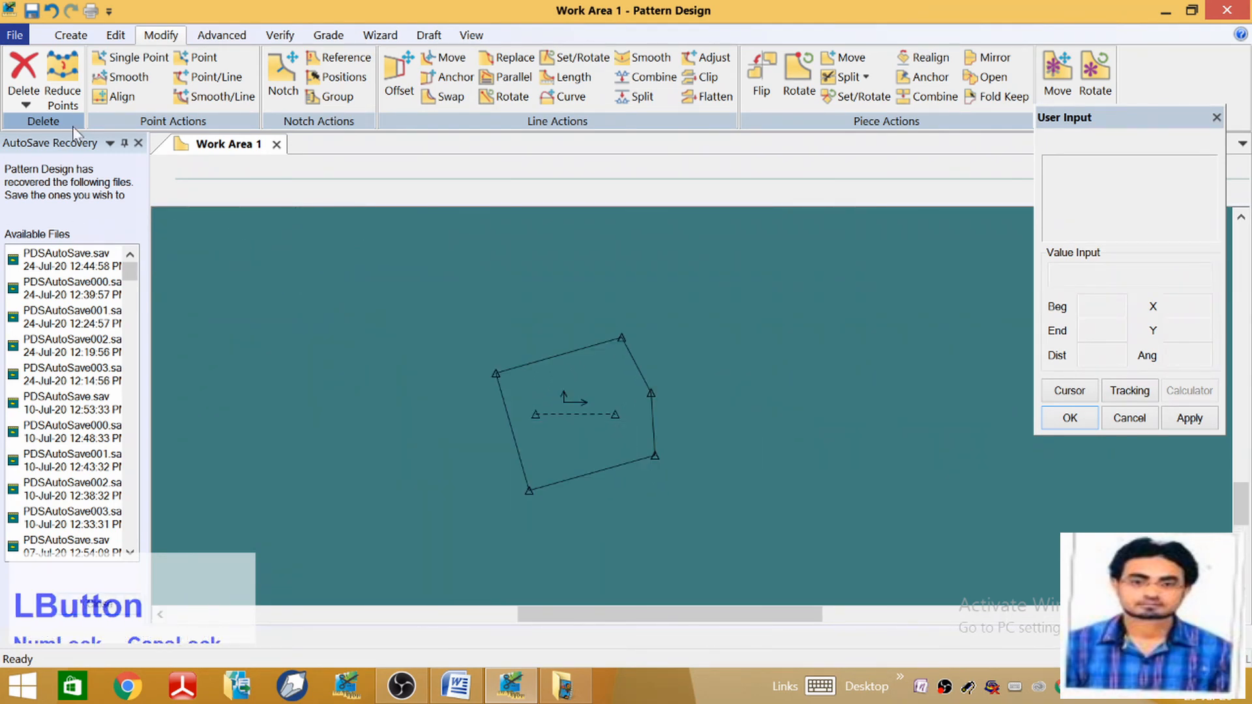
pyautogui.click(71, 34)
pyautogui.click(481, 78)
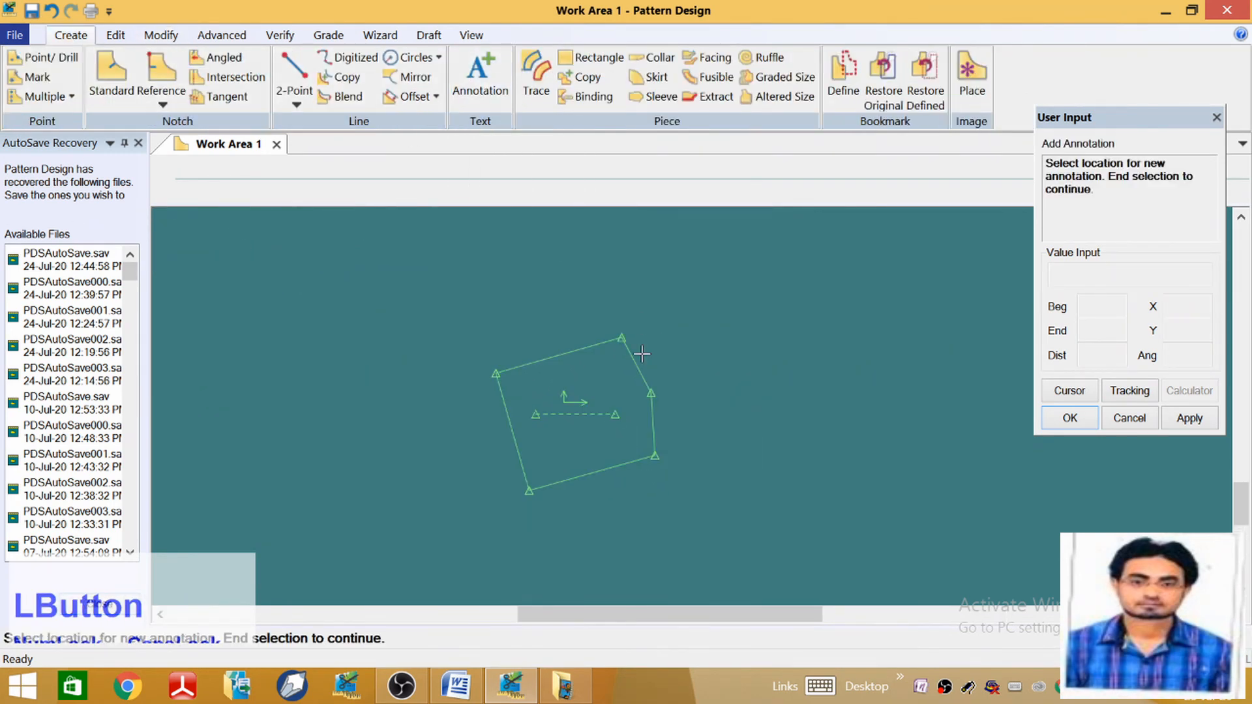
pyautogui.rightClick(533, 385)
pyautogui.click(534, 386)
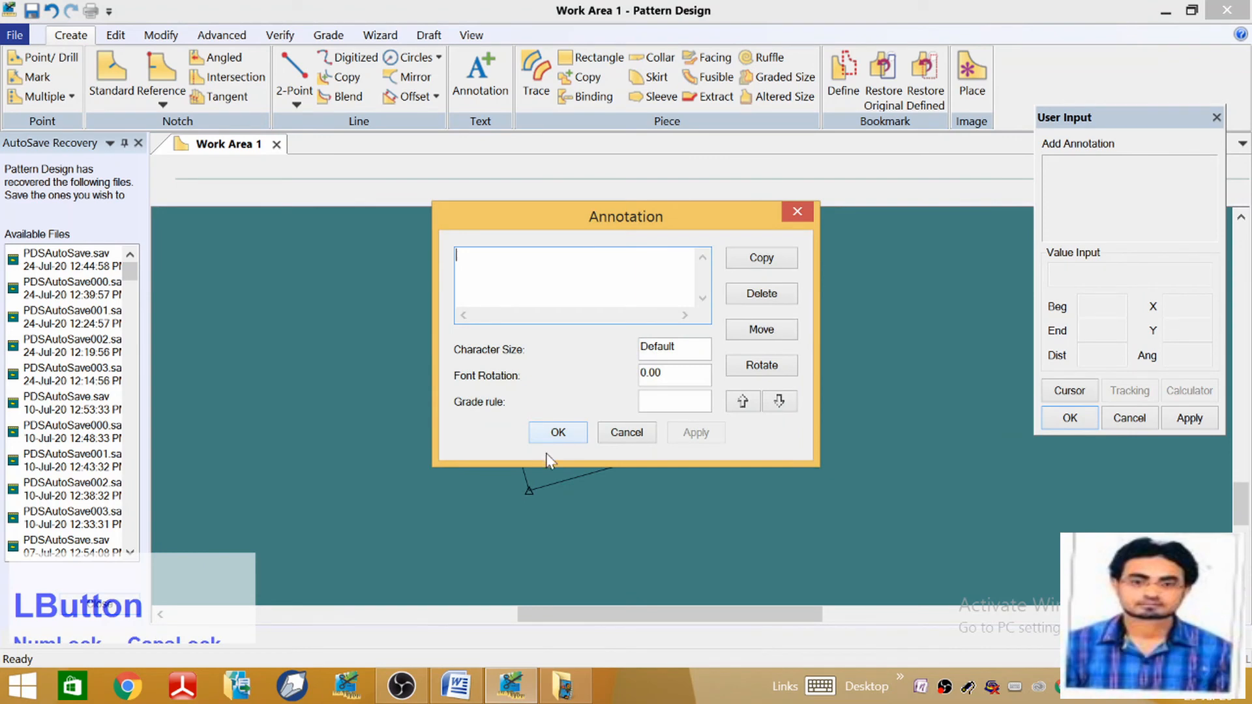
pyautogui.write('BA')
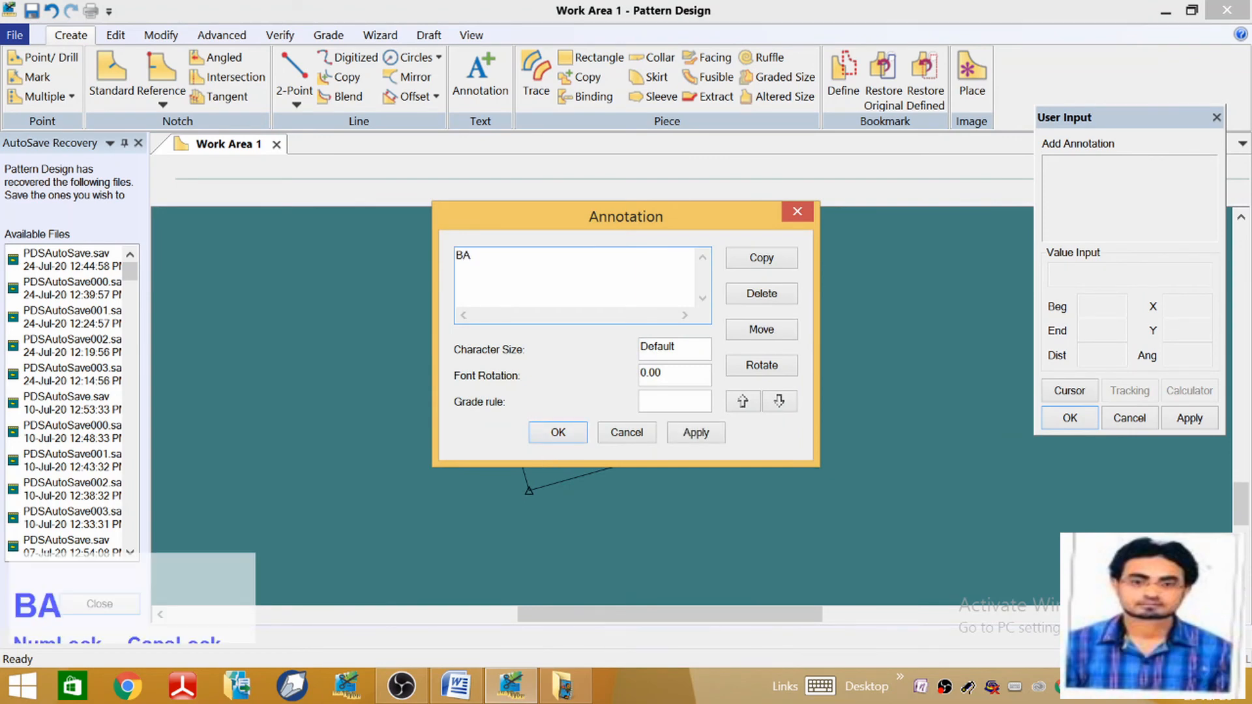
pyautogui.write('CK PA')
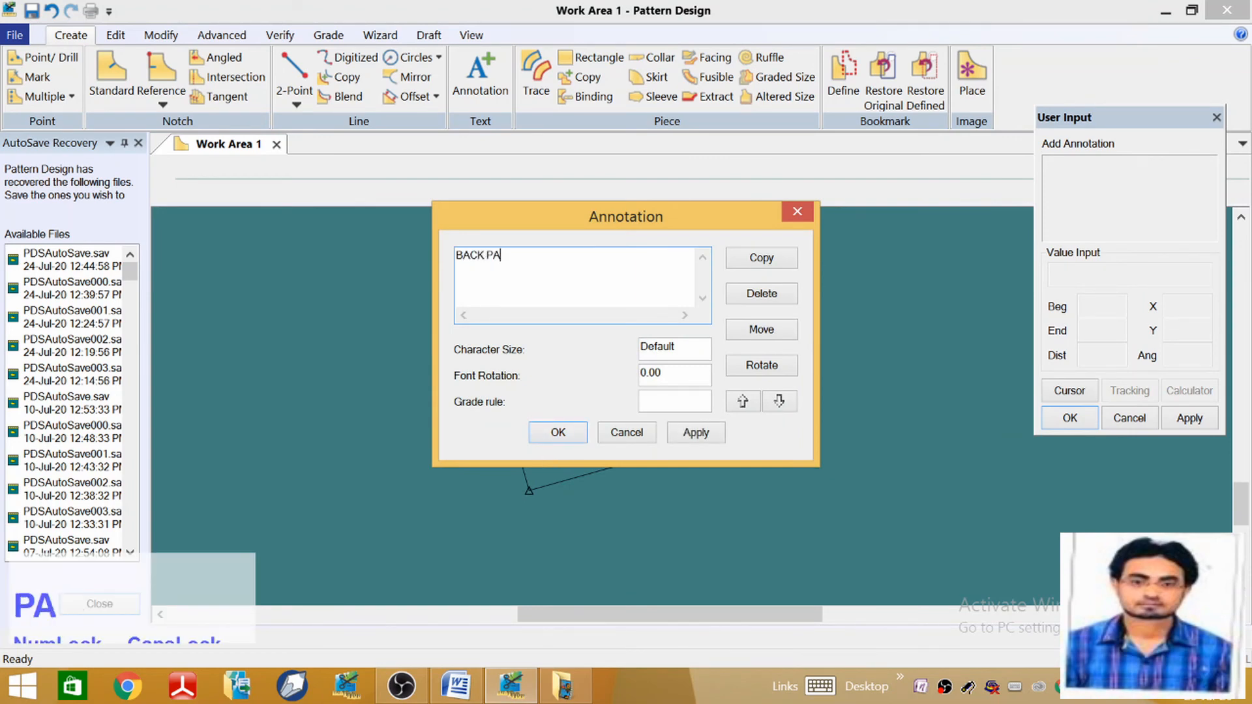
pyautogui.write('TCH PO')
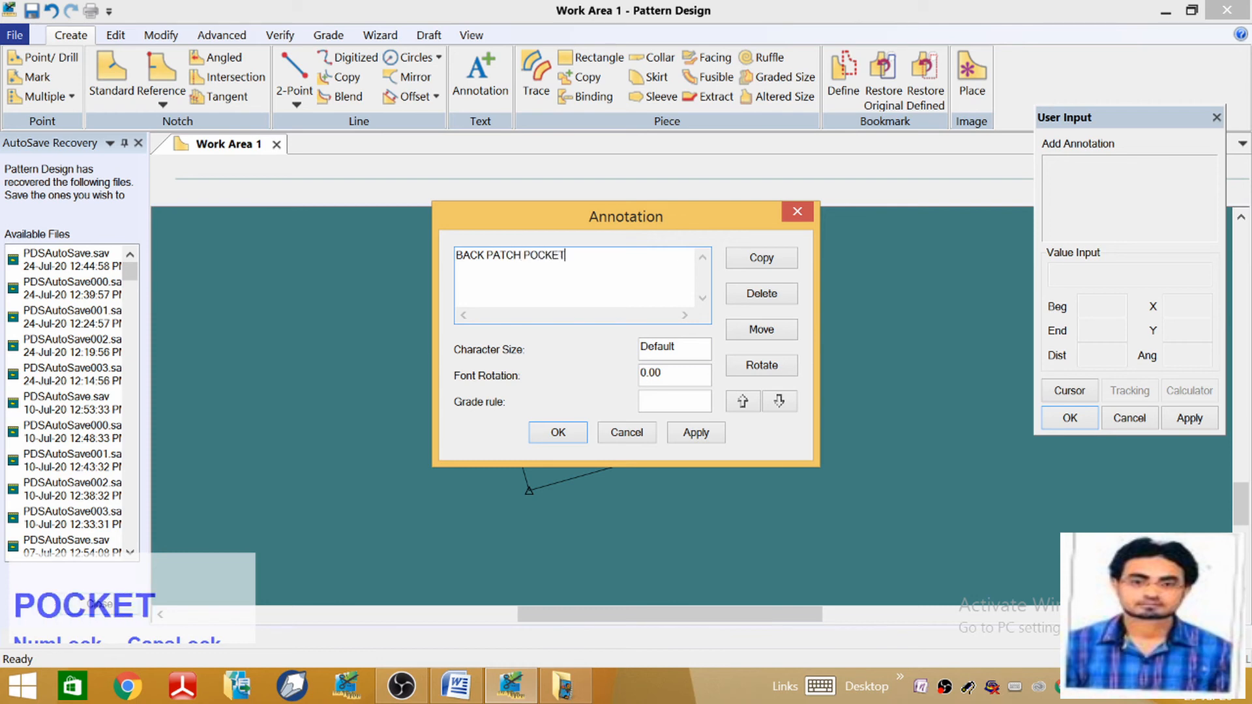
pyautogui.write('CKET')
pyautogui.press('BackSpace')
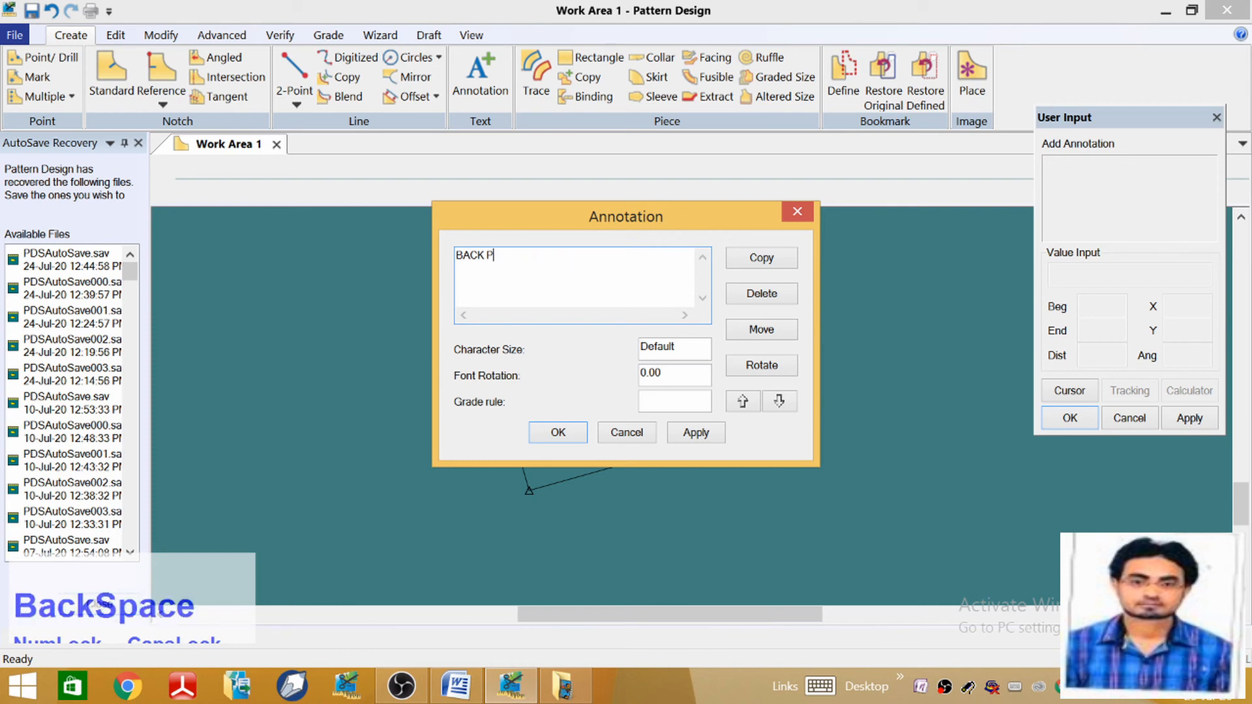
# Set the pocket annotation's text to BPP and finish adding annotations
pyautogui.write('BPP')
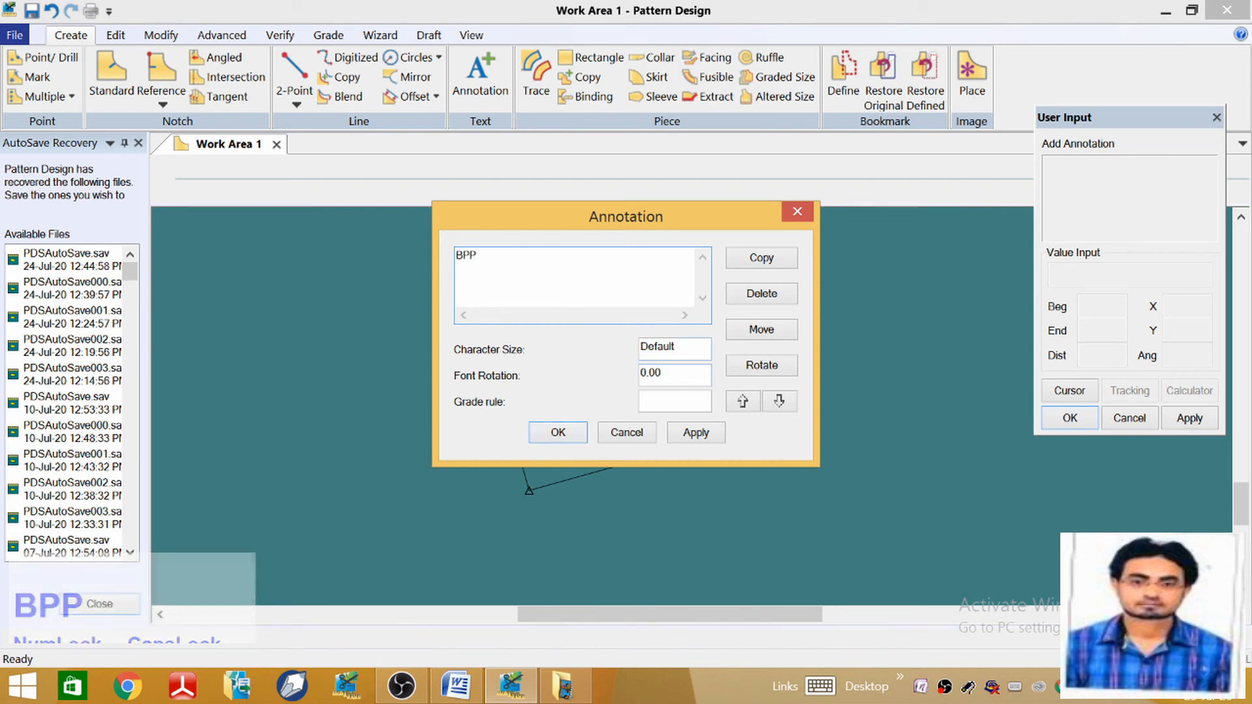
pyautogui.doubleClick(657, 347)
pyautogui.press('Return')
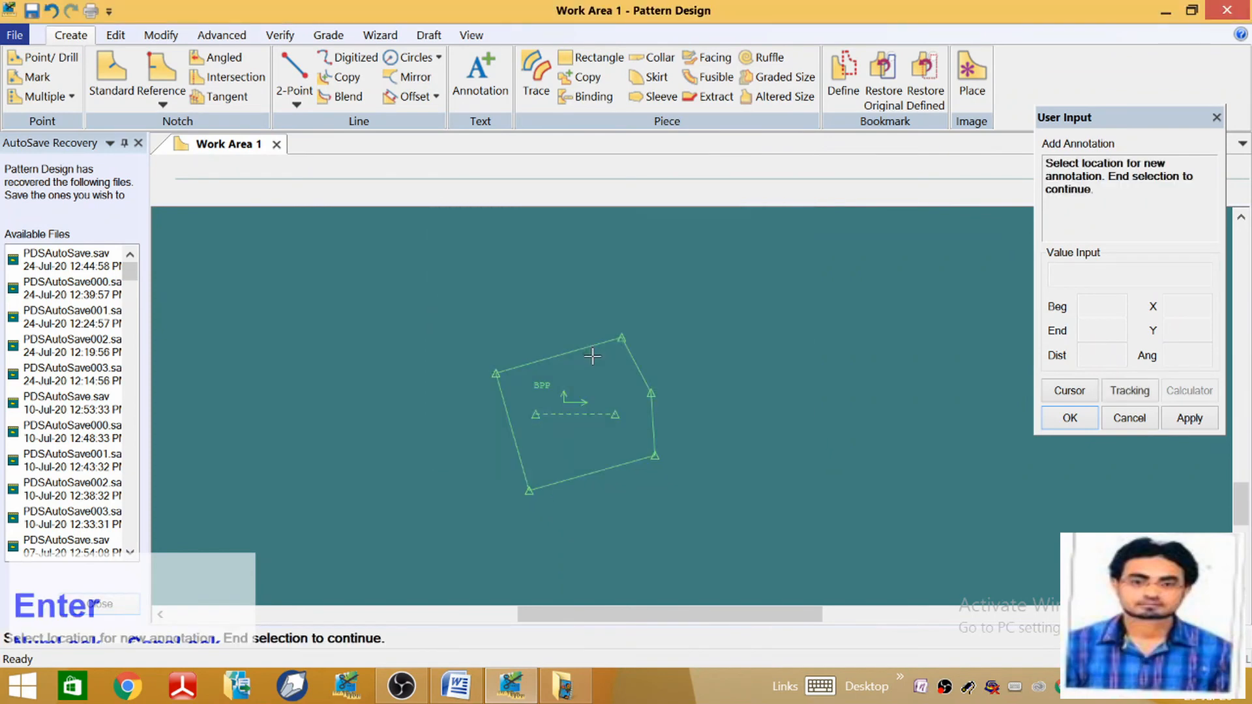
pyautogui.rightClick(583, 393)
# Move the back part piece down so it sits beside the patch pocket piece
pyautogui.scroll(6, 571, 417)
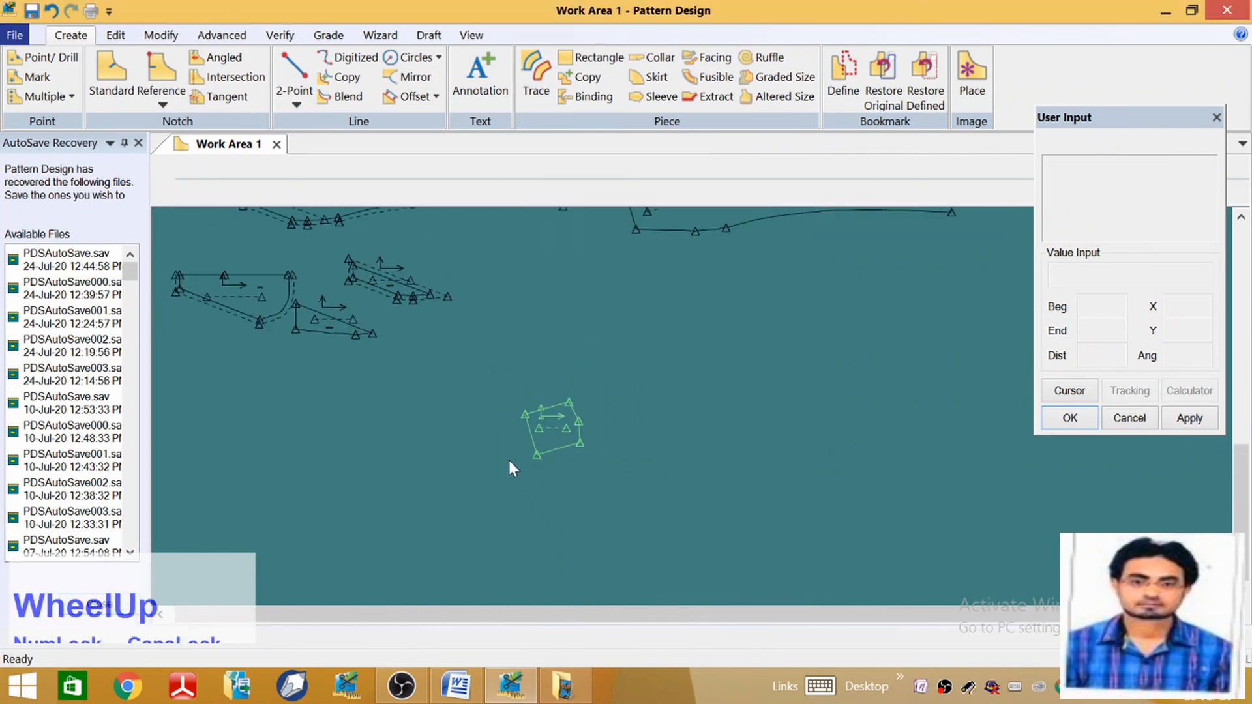
pyautogui.moveTo(700, 290); pyautogui.dragTo(691, 433)
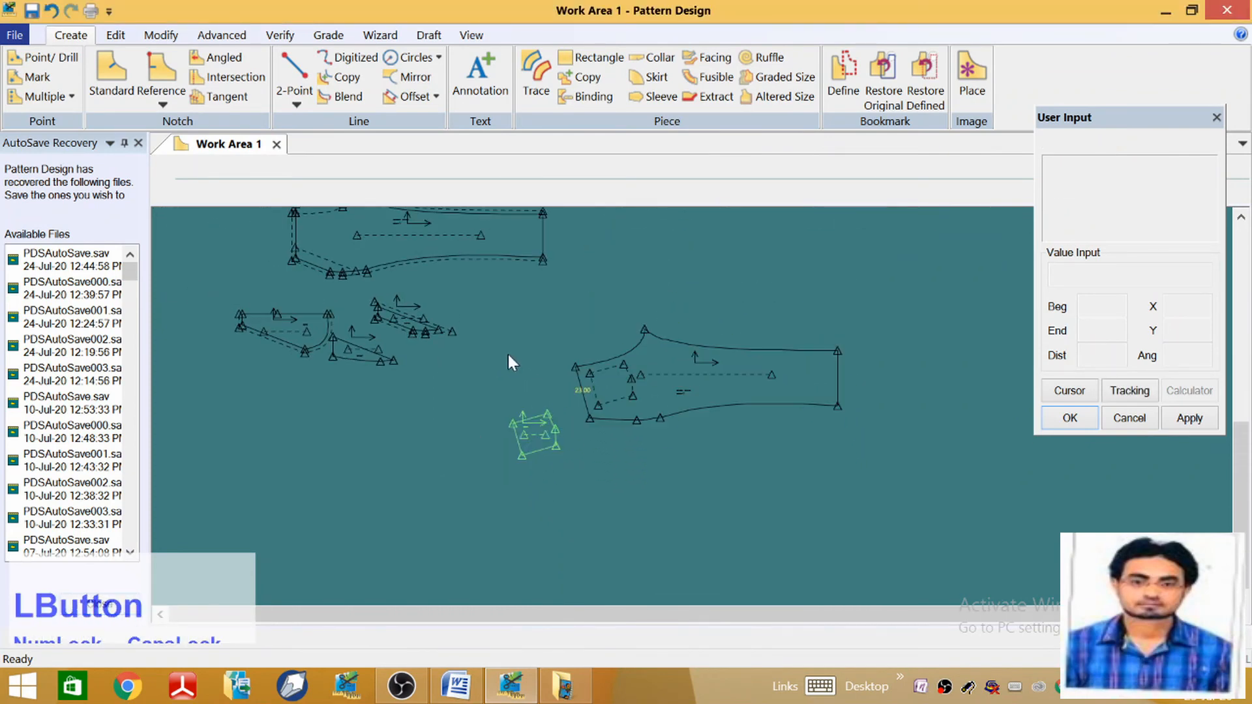
# Define an even 1.5 cm seam allowance on every back part edge except the hem and on the whole patch pocket piece
pyautogui.click(234, 42)
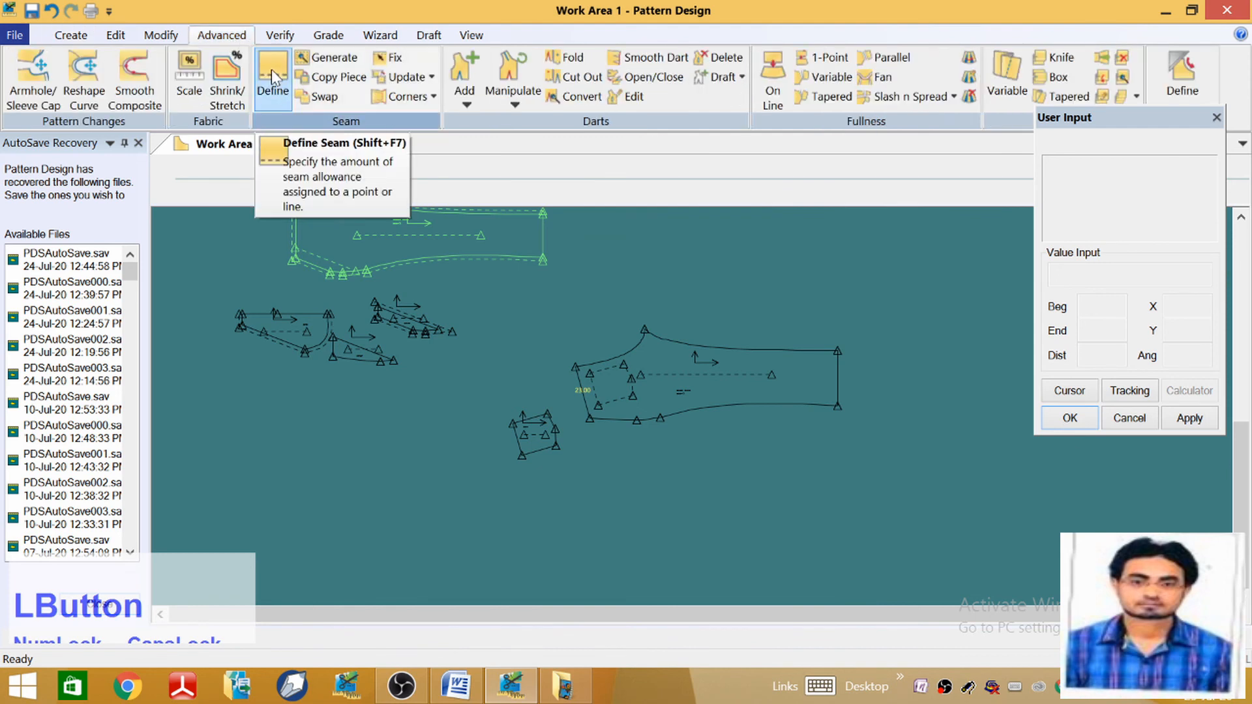
pyautogui.click(271, 70)
pyautogui.scroll(-2, 548, 417)
pyautogui.click(574, 337)
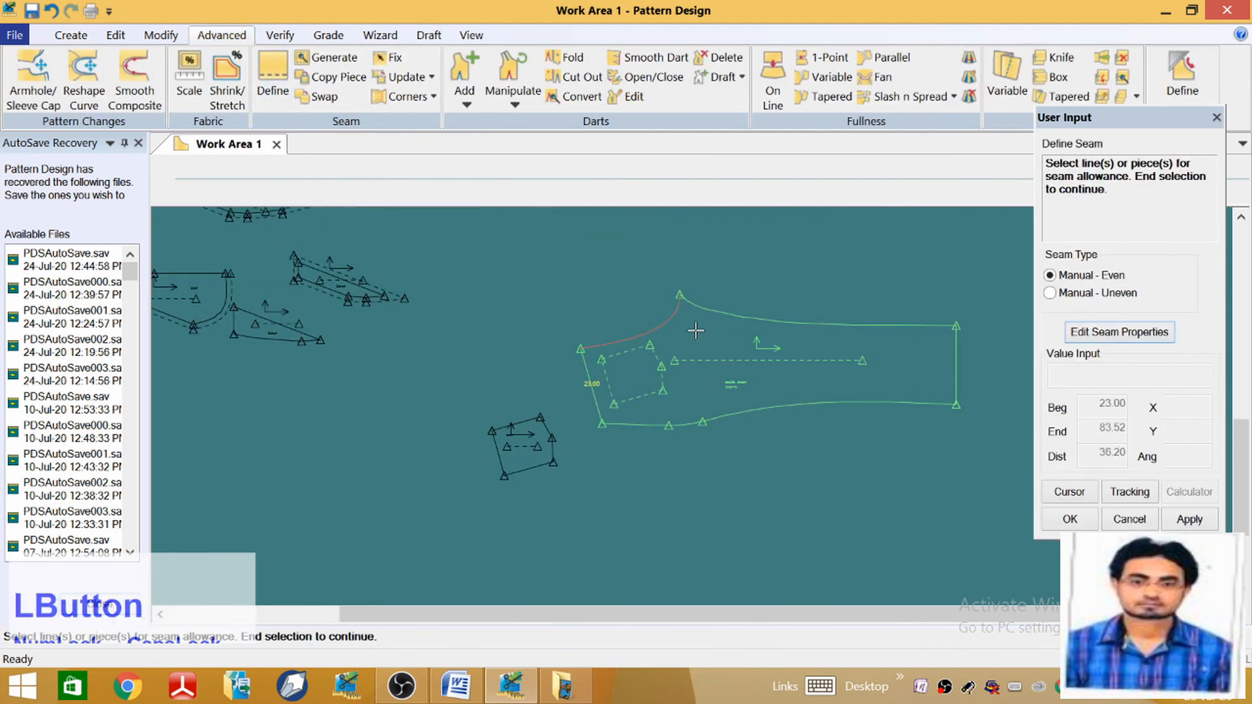
pyautogui.click(766, 412)
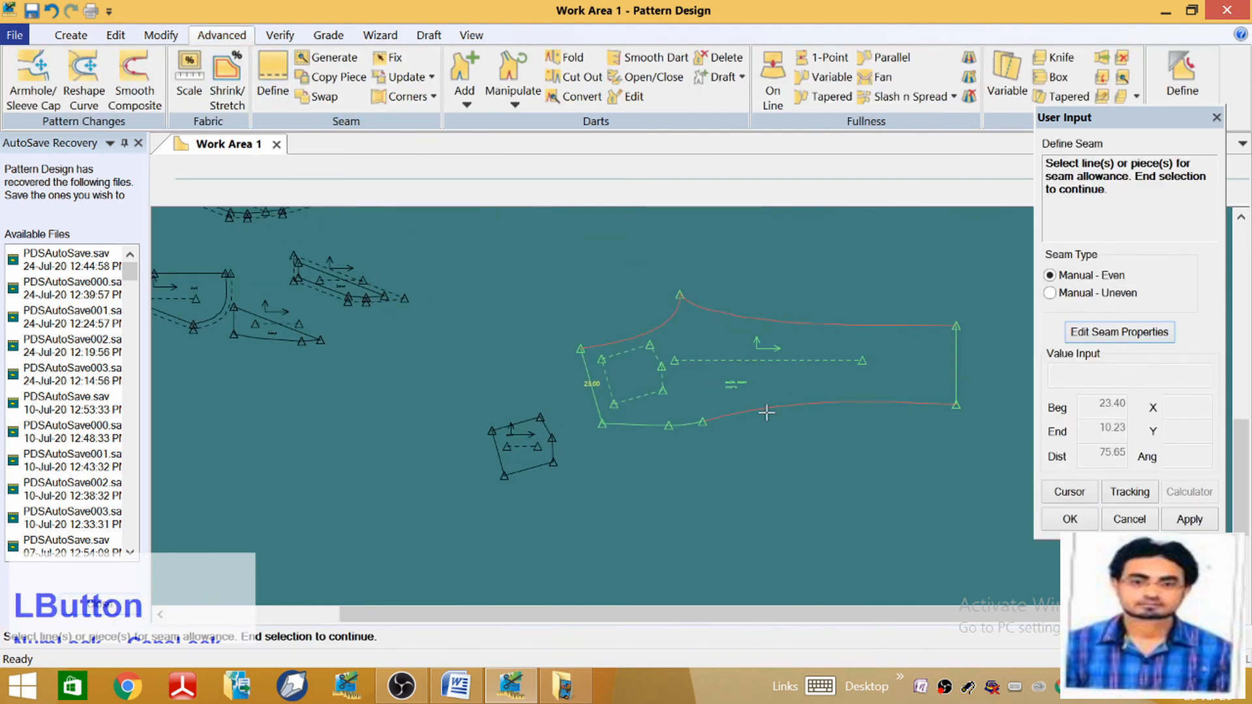
pyautogui.click(681, 428)
pyautogui.click(594, 399)
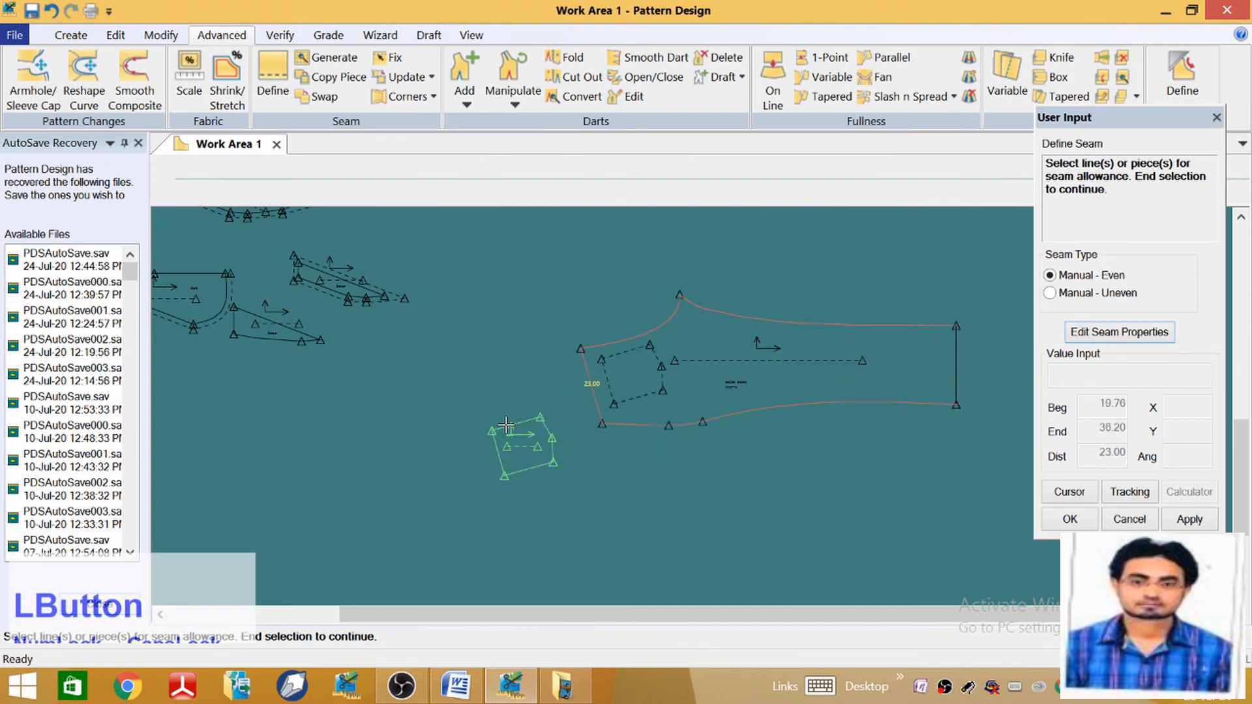
pyautogui.click(506, 425)
pyautogui.rightClick(670, 465)
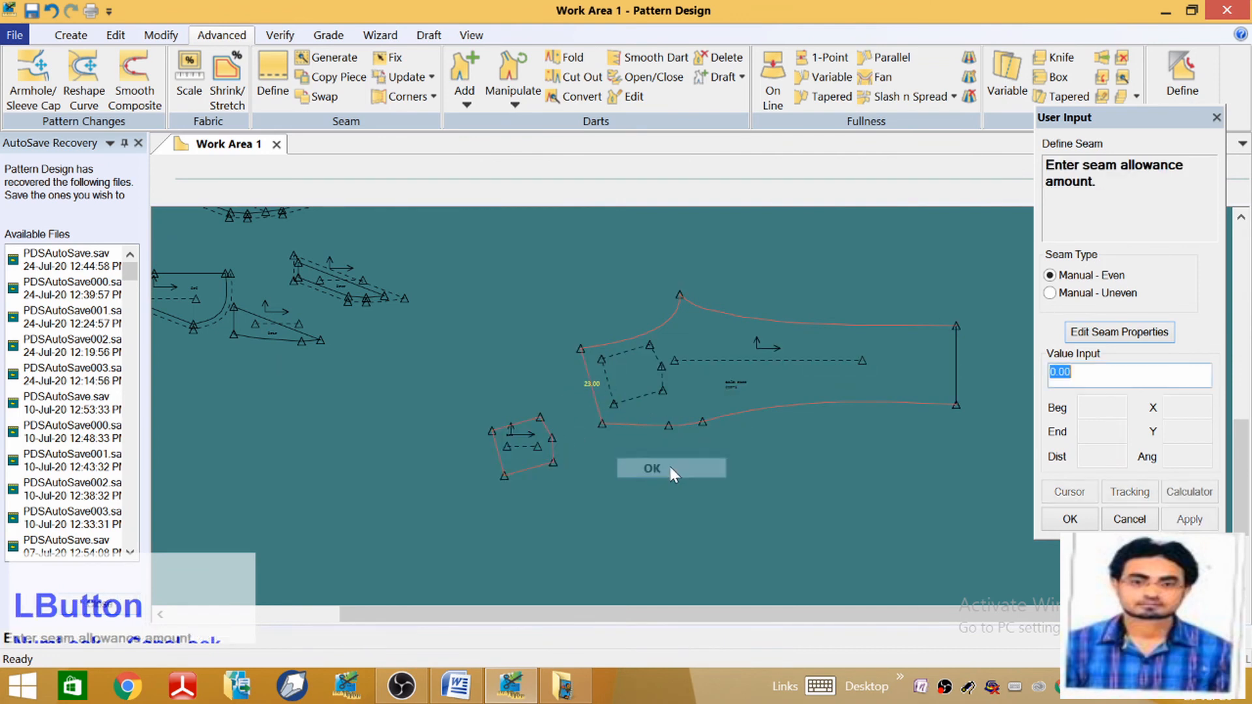
pyautogui.write('1.')
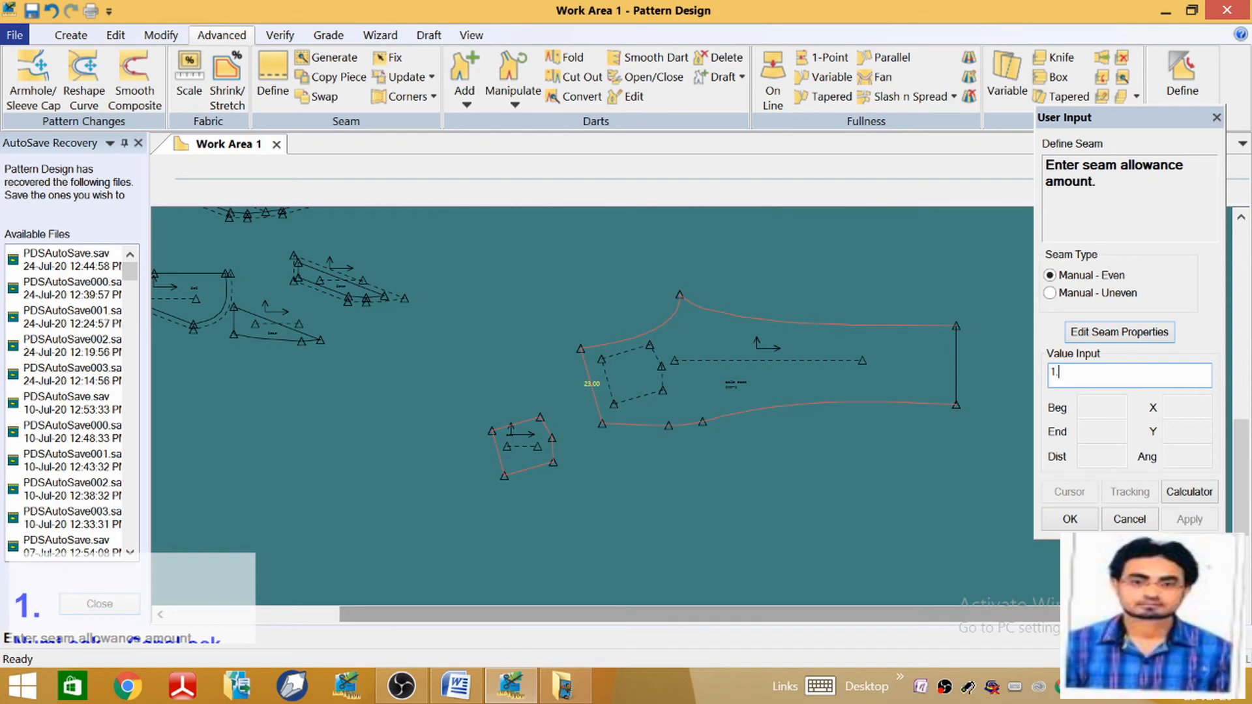
pyautogui.write('5')
pyautogui.press('Return')
pyautogui.rightClick(657, 536)
pyautogui.click(657, 537)
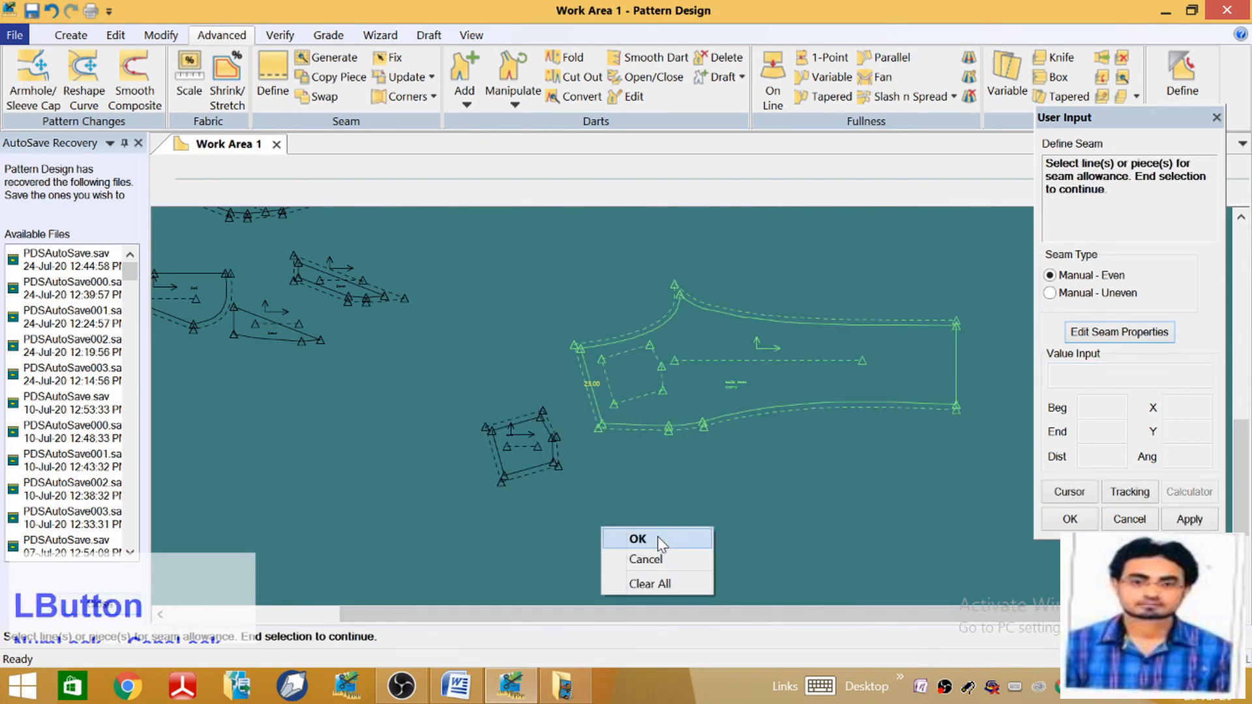
# Rearrange the back part and patch pocket pieces in the empty area below the front pieces
pyautogui.scroll(3, 761, 367)
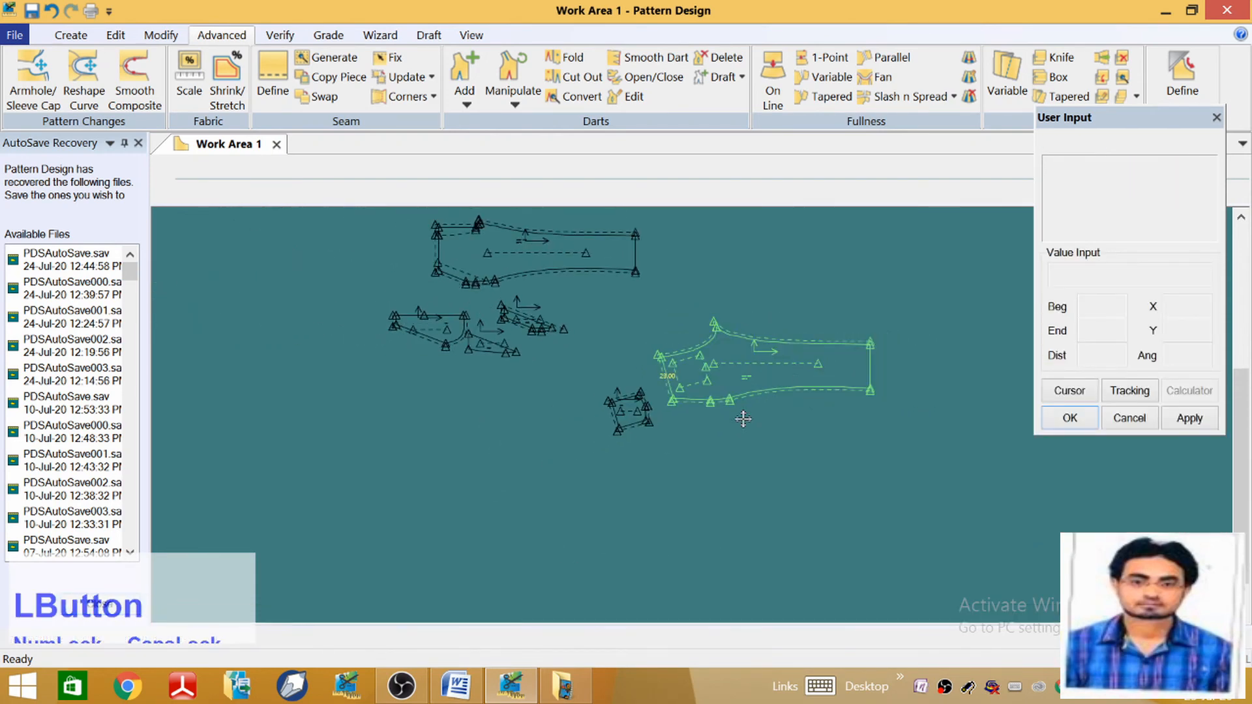
pyautogui.moveTo(744, 419); pyautogui.dragTo(514, 489)
pyautogui.moveTo(633, 415); pyautogui.dragTo(353, 429)
pyautogui.click(456, 355)
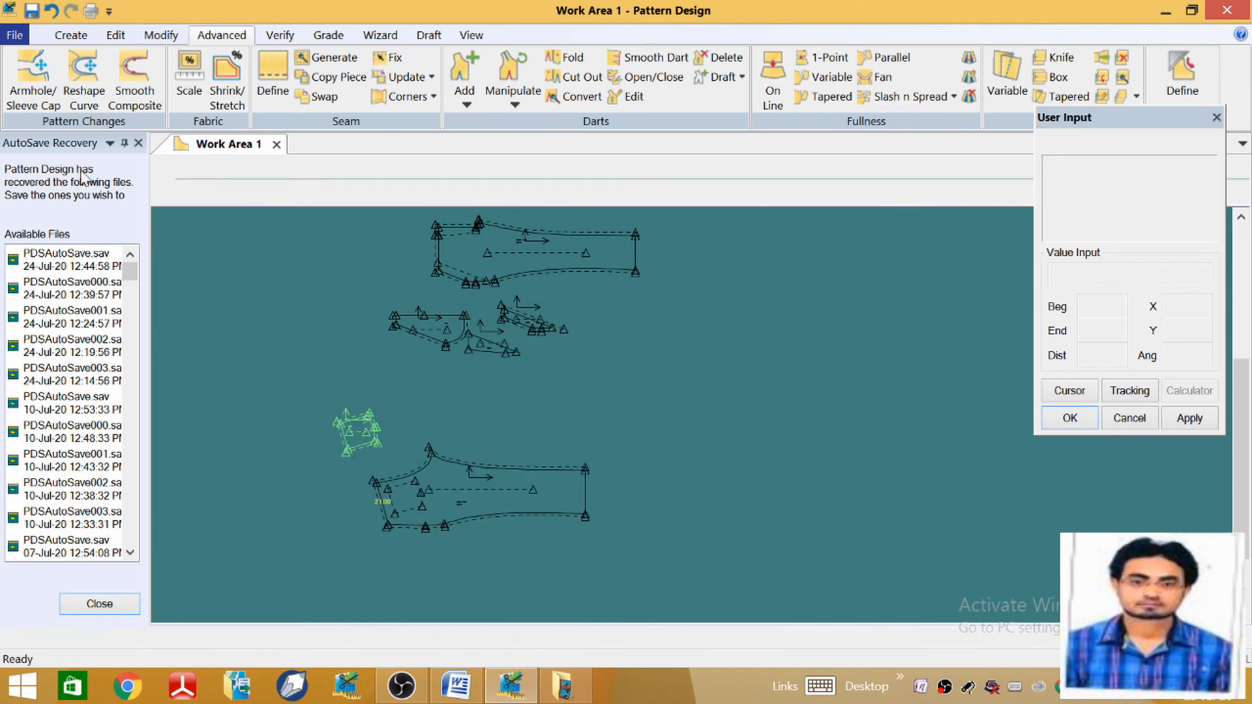
# Check the half waist circumference in the Word measurements chart and create a 45 by 4 cm rectangle piece in the empty area of Pattern Design
pyautogui.click(70, 35)
pyautogui.click(577, 57)
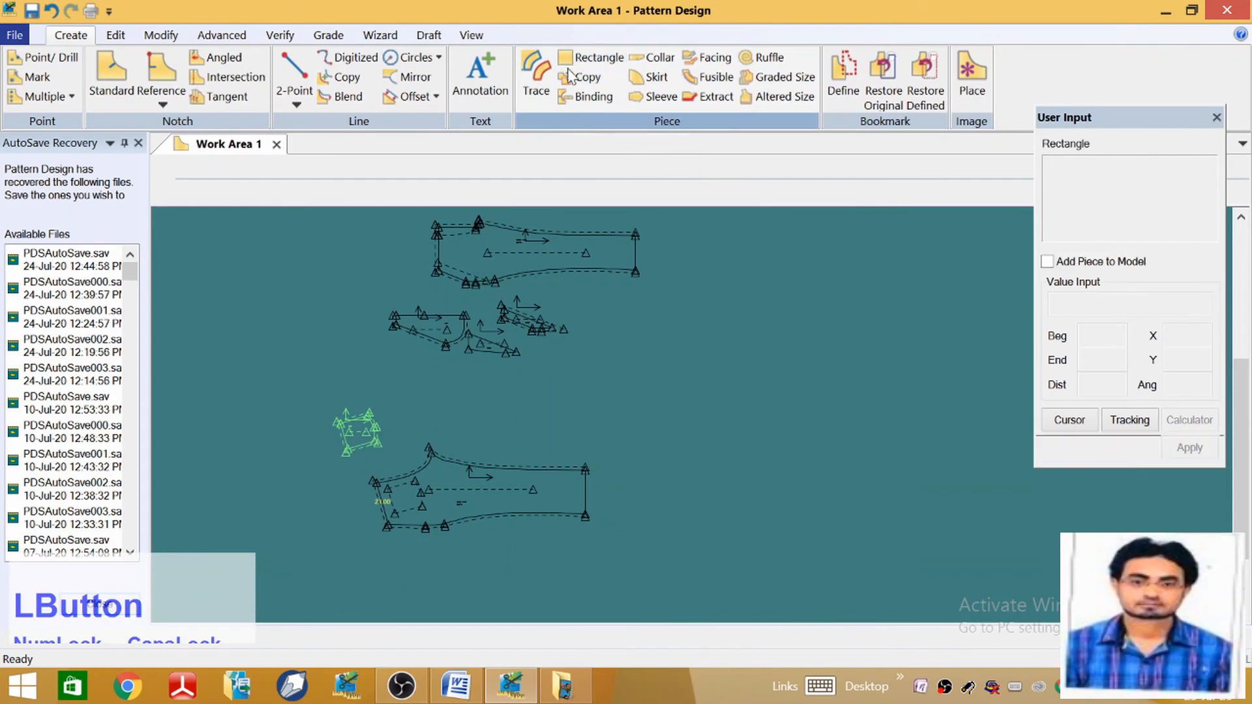
pyautogui.click(1072, 421)
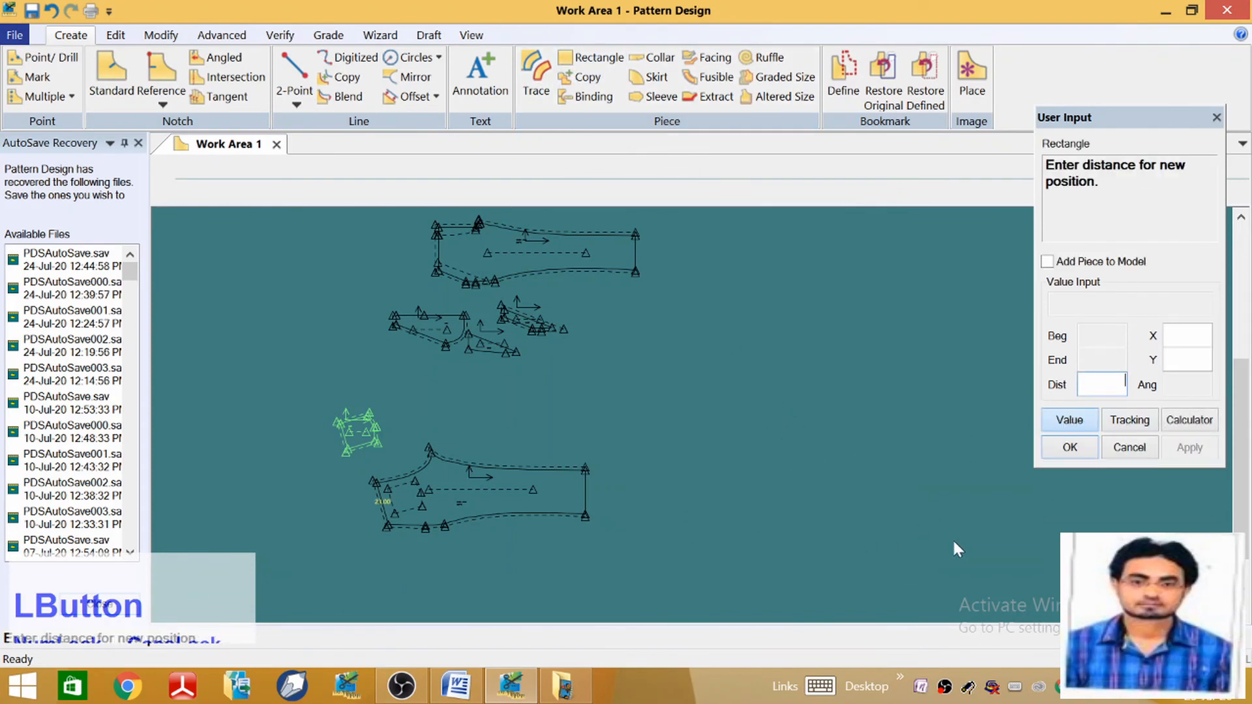
pyautogui.click(454, 672)
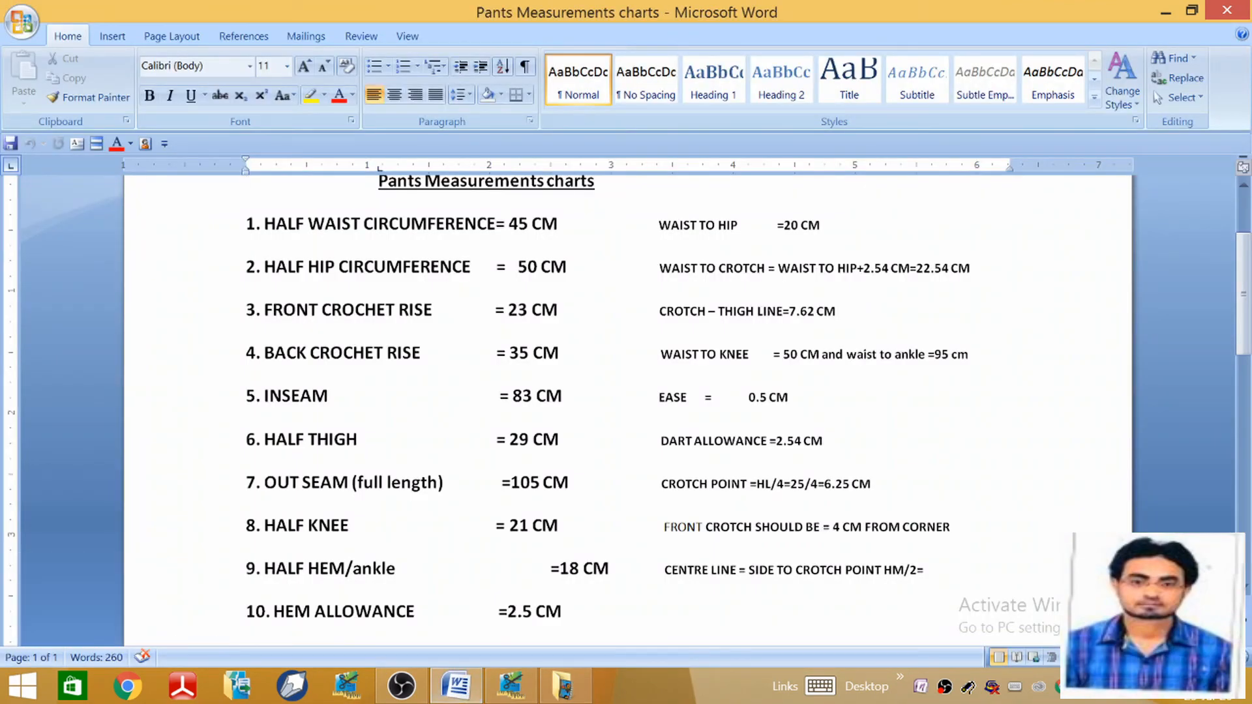
pyautogui.click(511, 690)
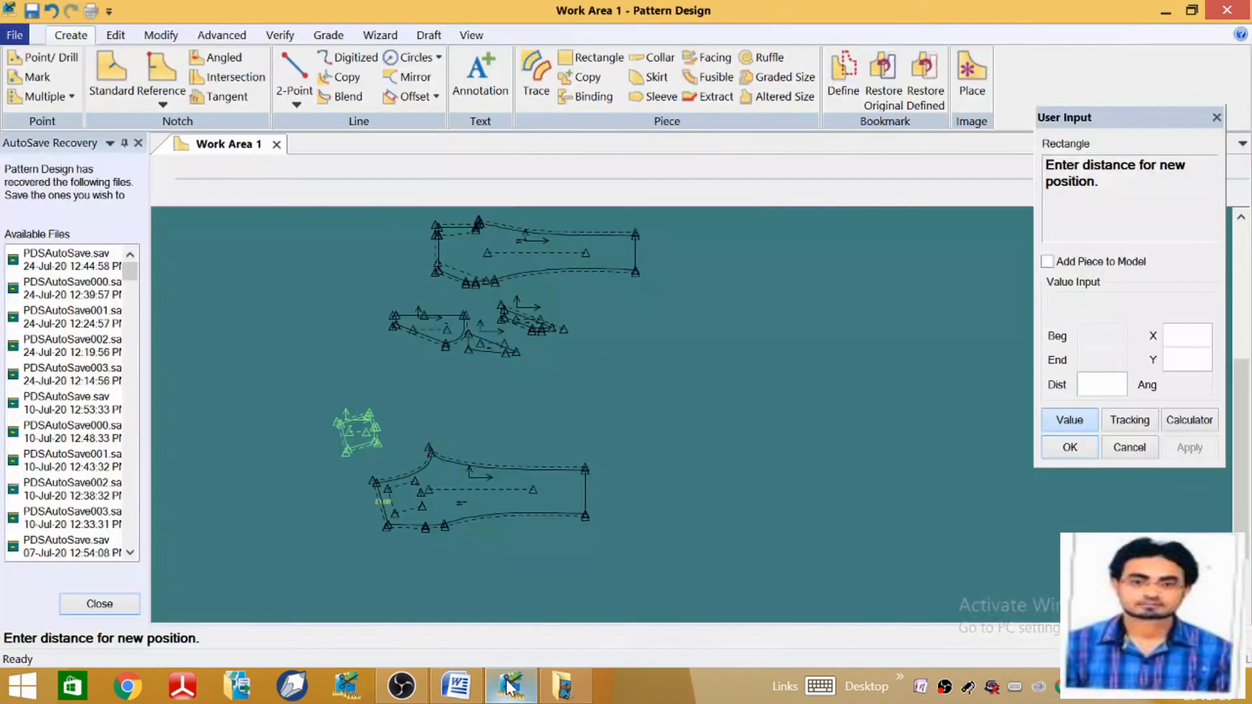
pyautogui.click(1190, 347)
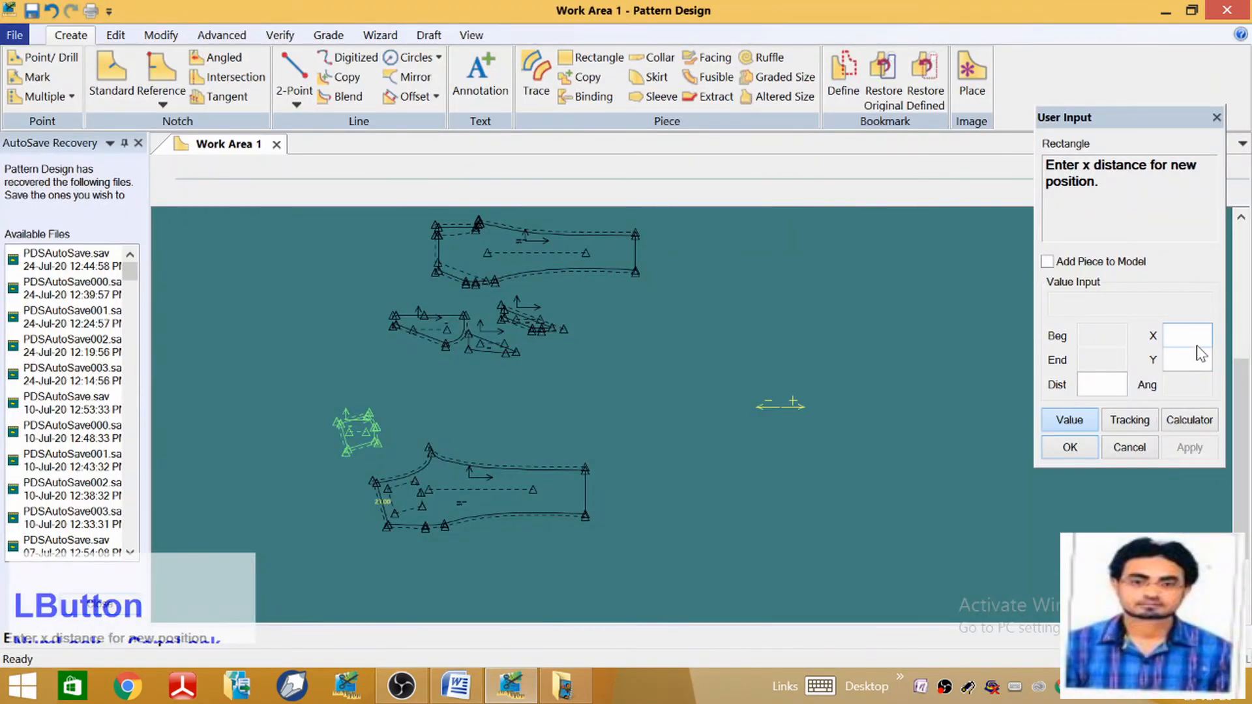
pyautogui.write('45')
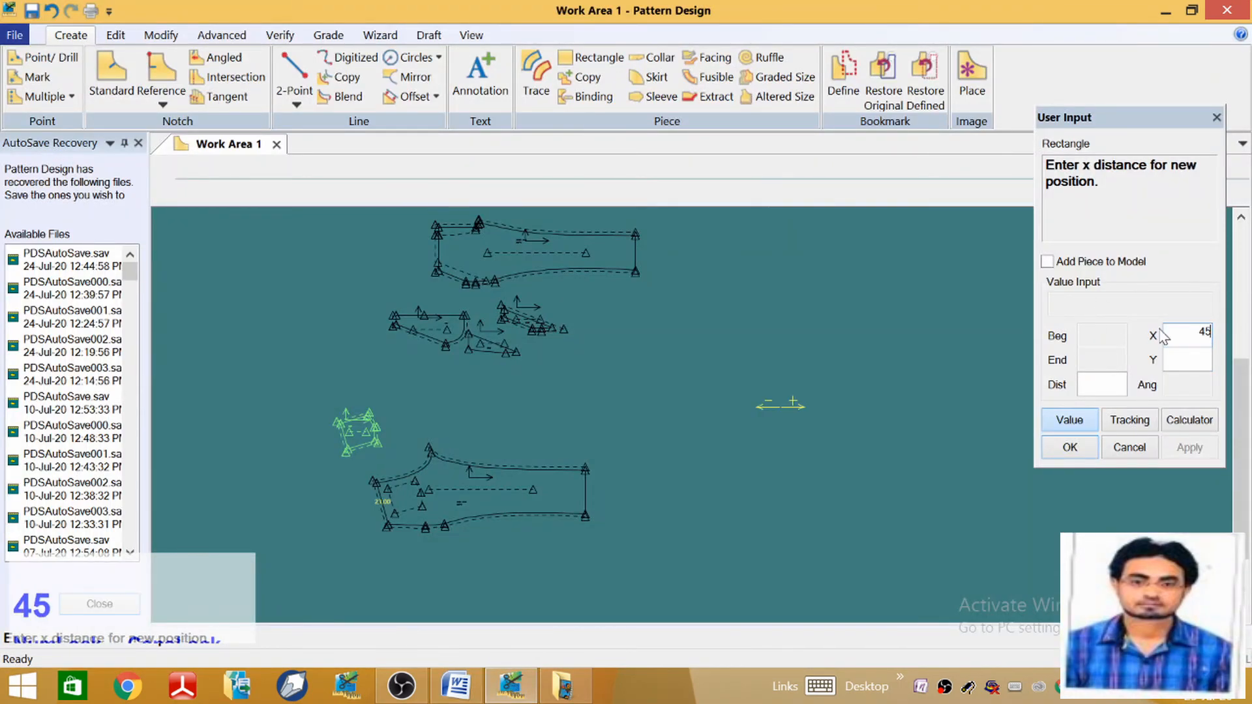
pyautogui.click(1189, 360)
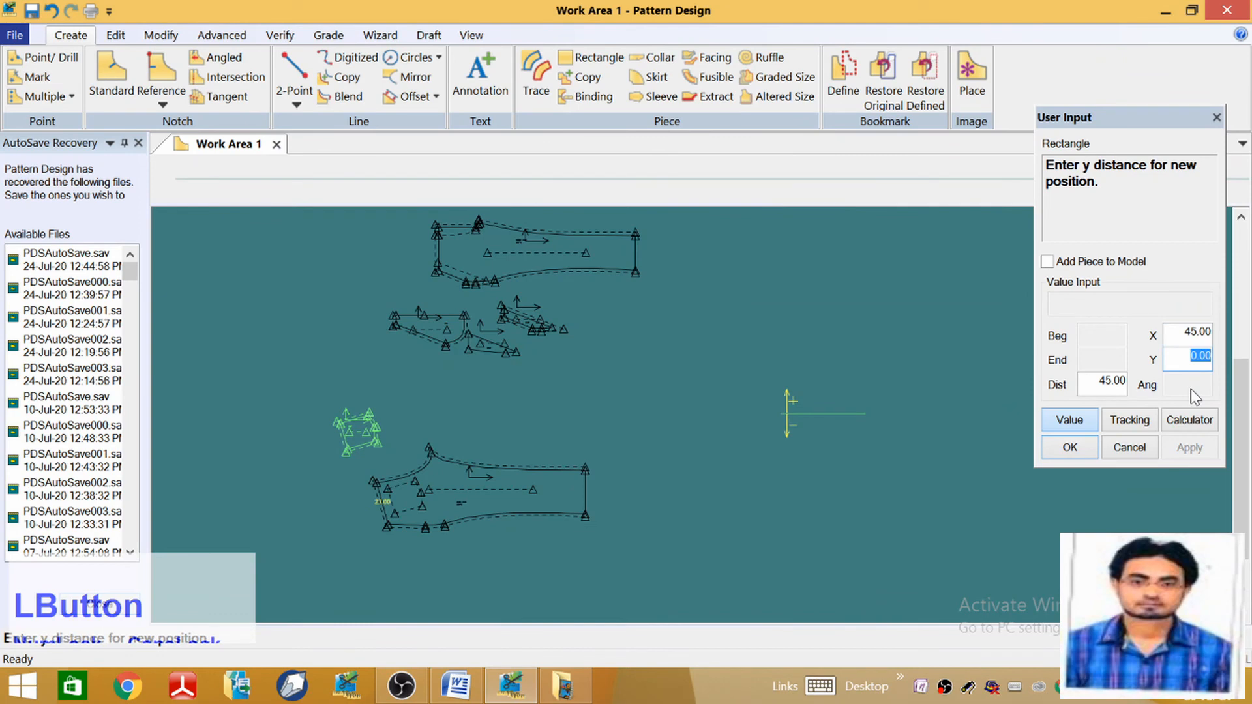
pyautogui.write('4')
pyautogui.press('Return')
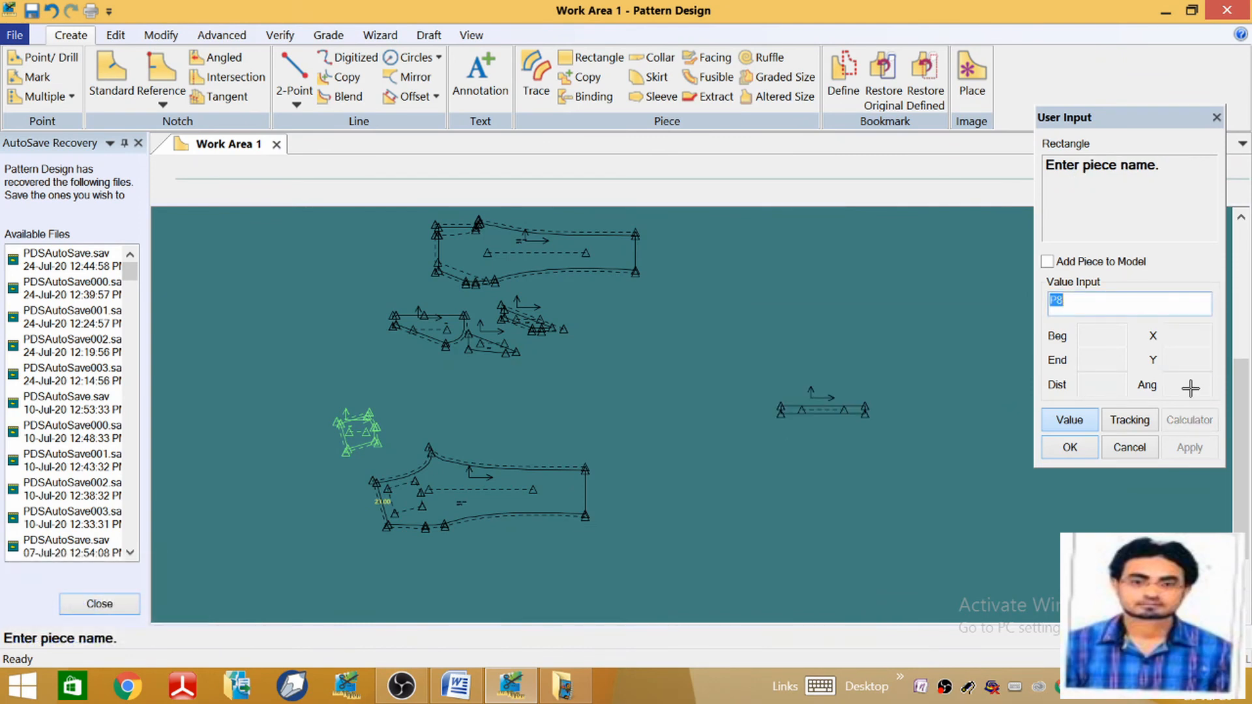
# Name the new rectangle piece WAIST BAND and finish the Rectangle command
pyautogui.write('WAIST')
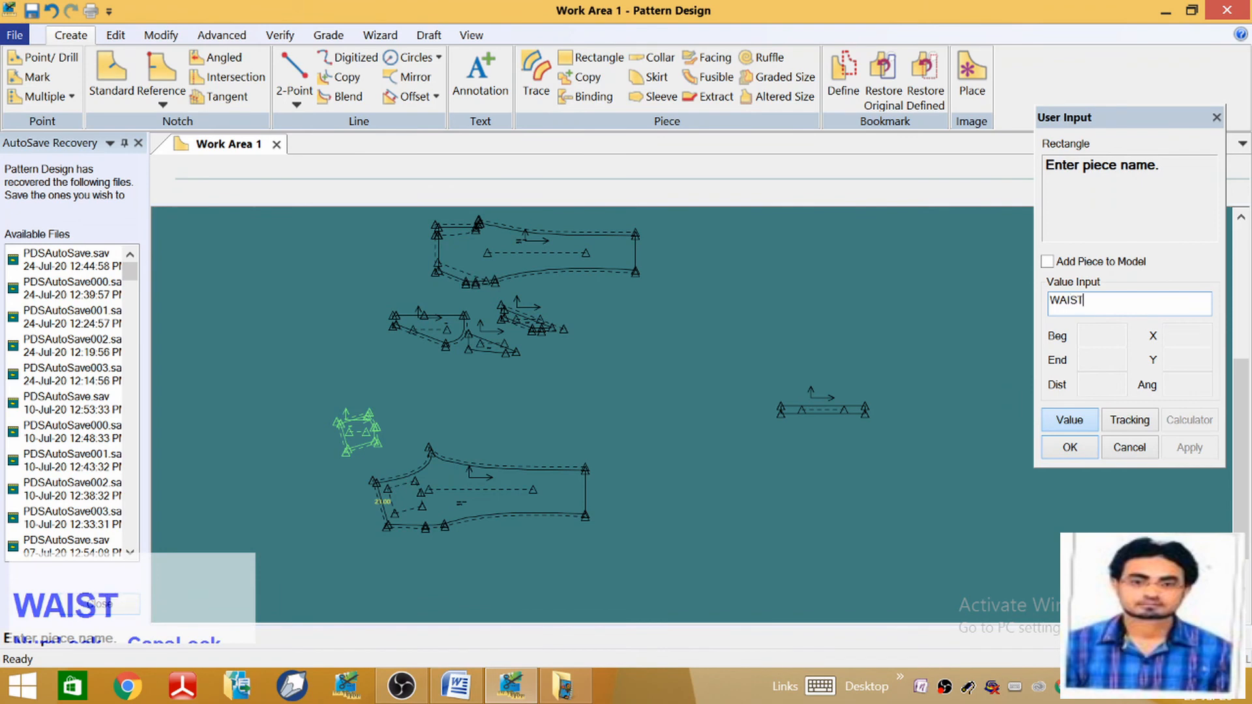
pyautogui.write(' BAND')
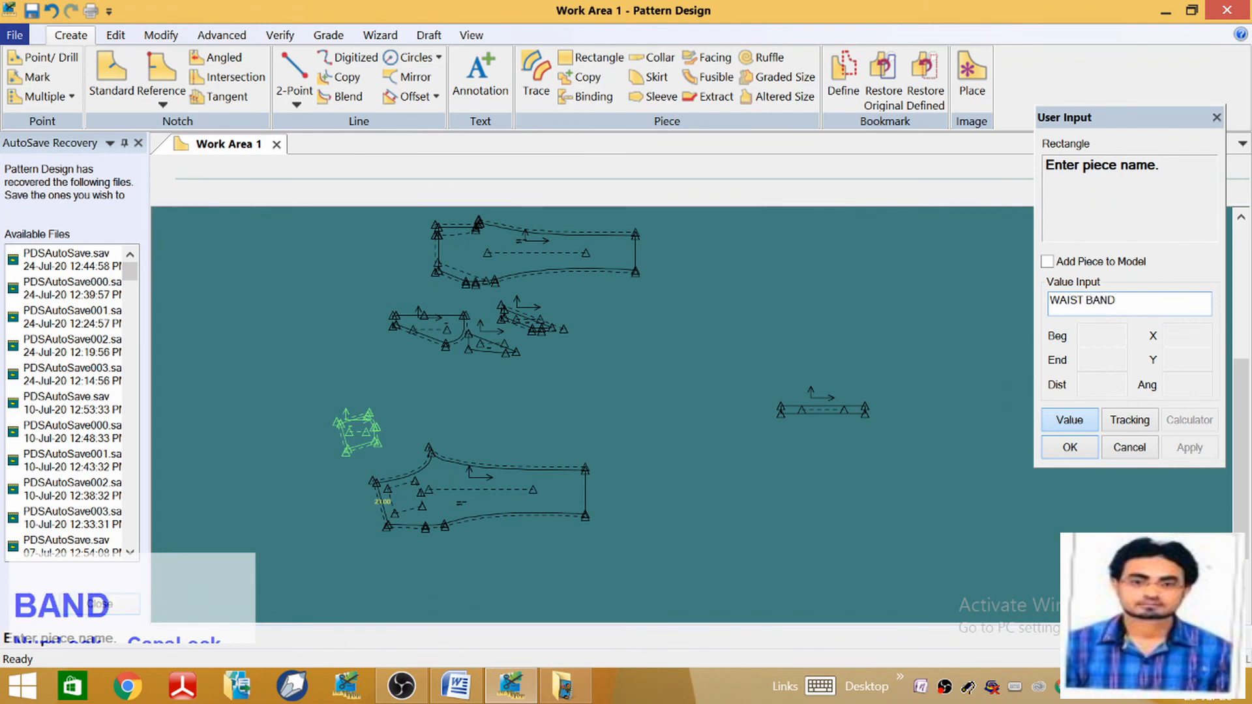
pyautogui.rightClick(936, 374)
pyautogui.click(929, 376)
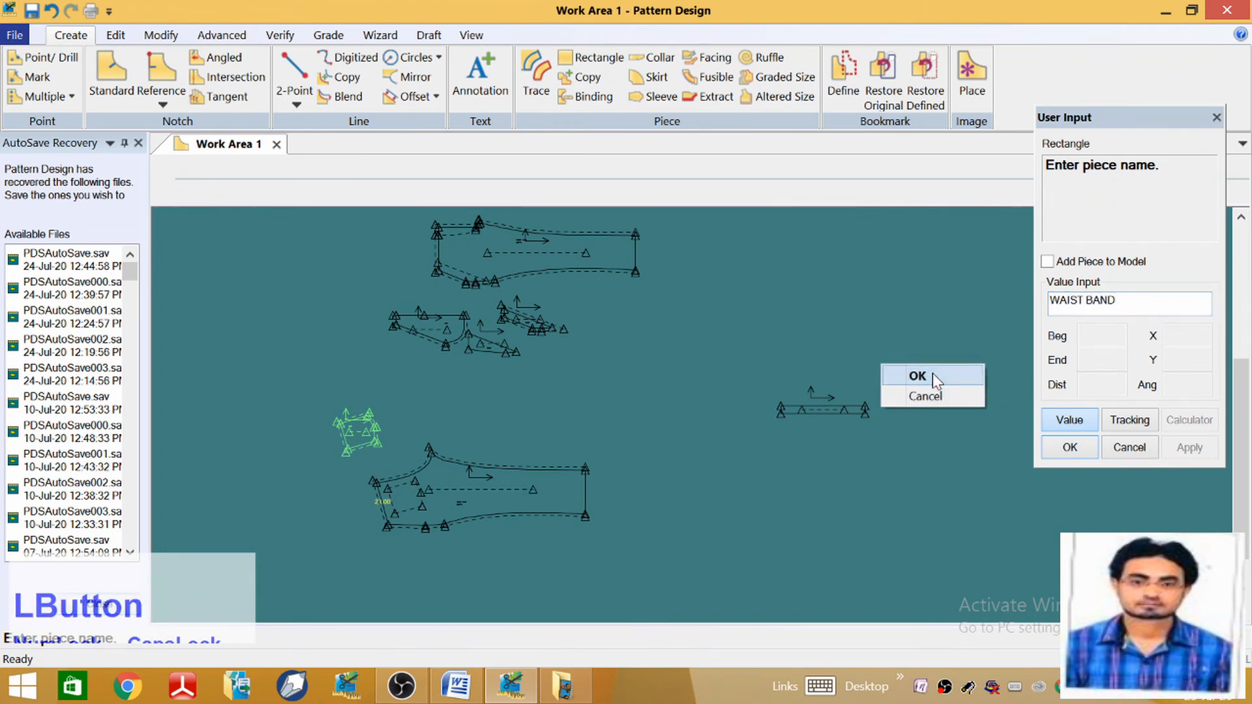
pyautogui.rightClick(863, 409)
pyautogui.click(842, 433)
pyautogui.scroll(-6, 848, 417)
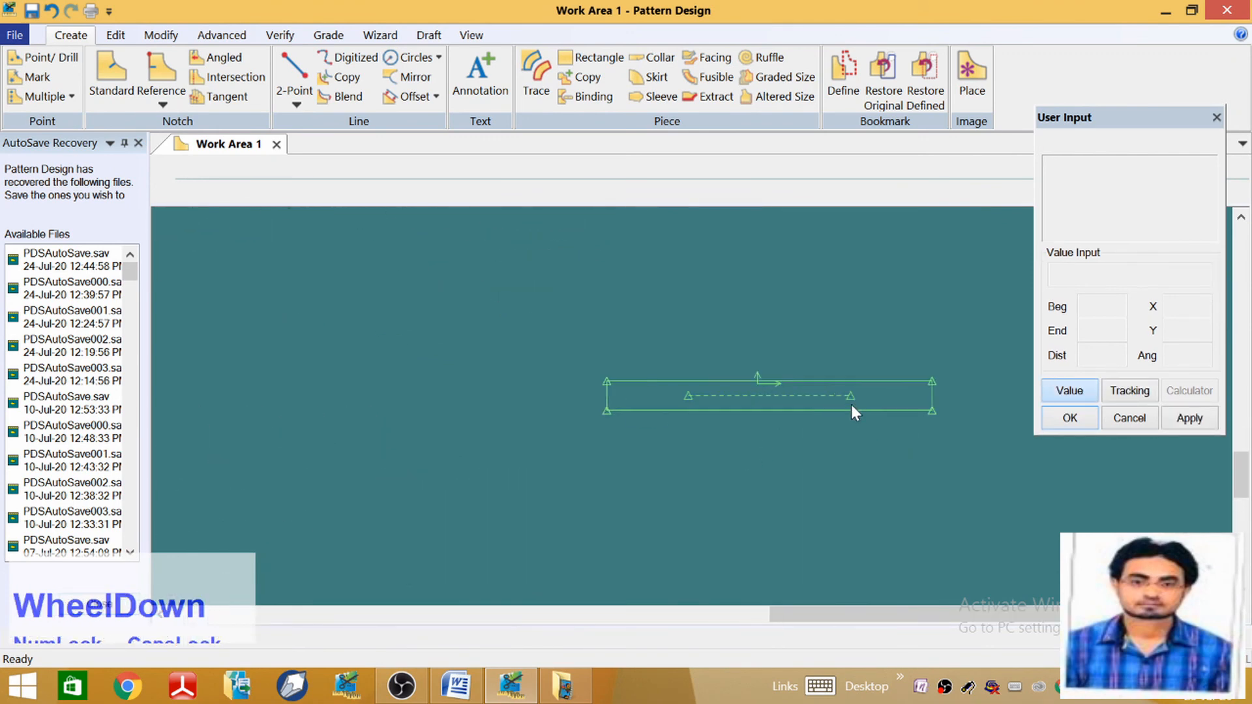
pyautogui.scroll(-3, 852, 409)
pyautogui.scroll(4, 606, 392)
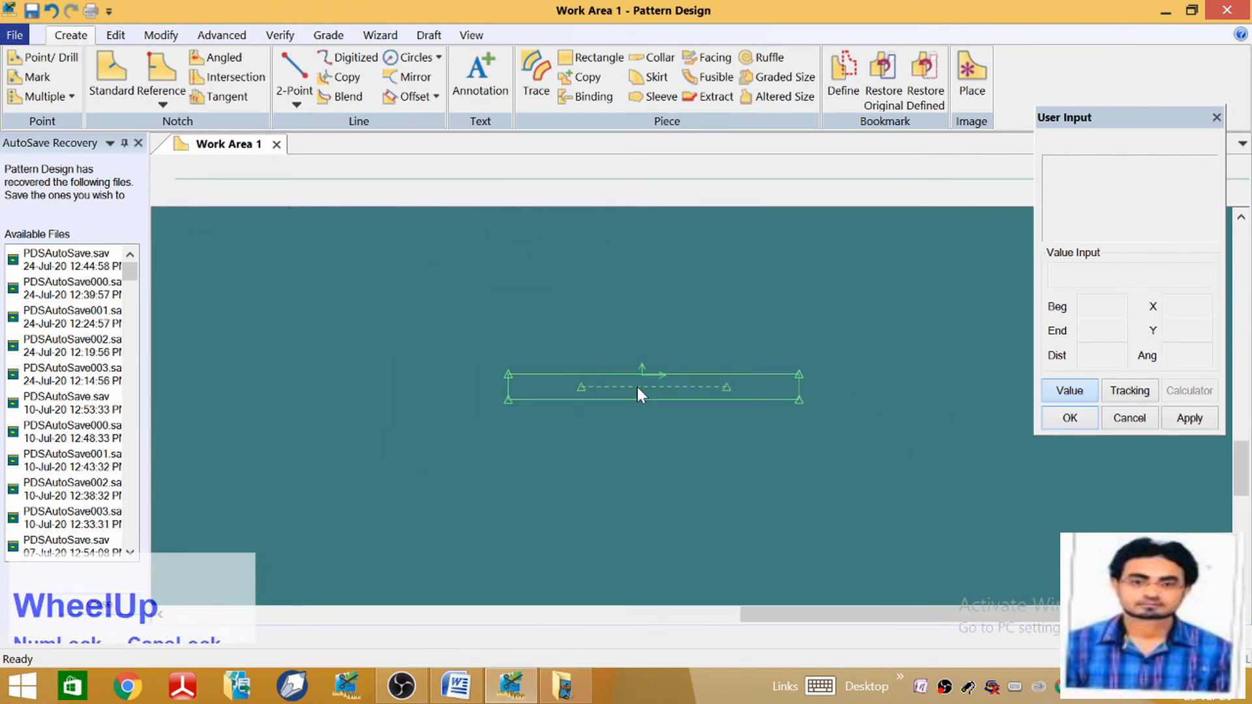
# Define an even 1.5 cm seam allowance on the waist band's two long edges and the short edge opposite the mirror end
pyautogui.scroll(1, 637, 392)
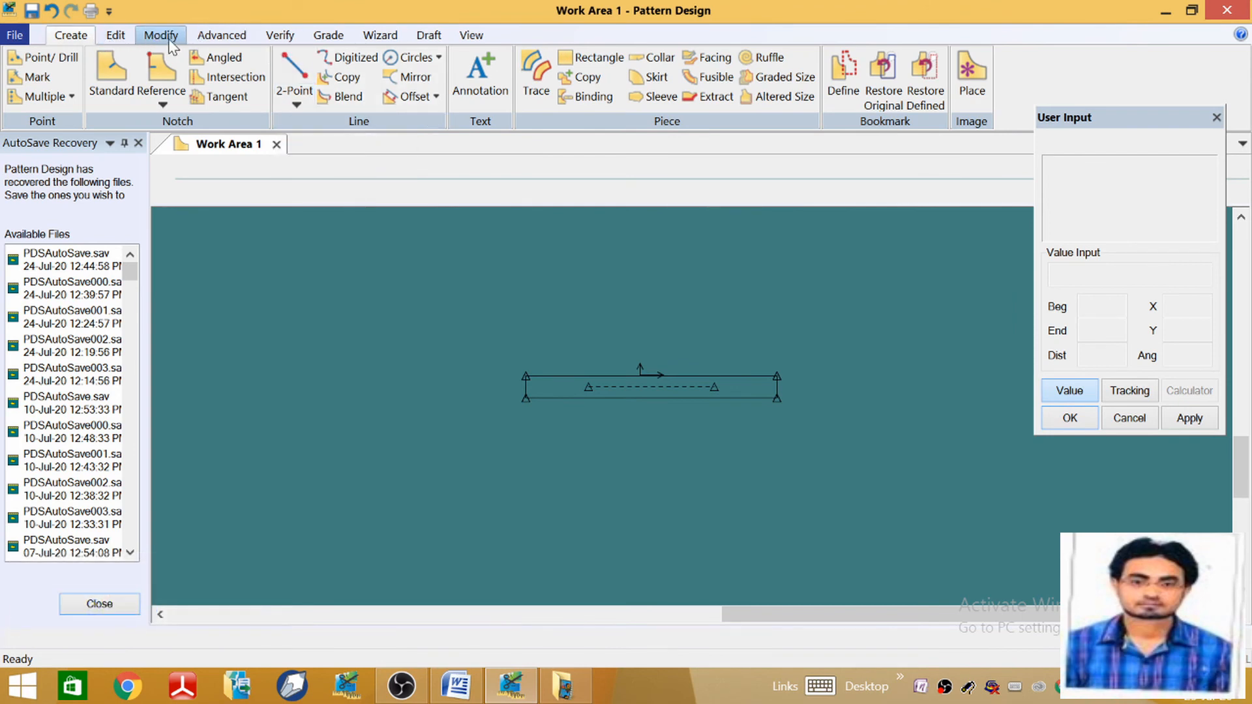
pyautogui.click(222, 35)
pyautogui.click(272, 78)
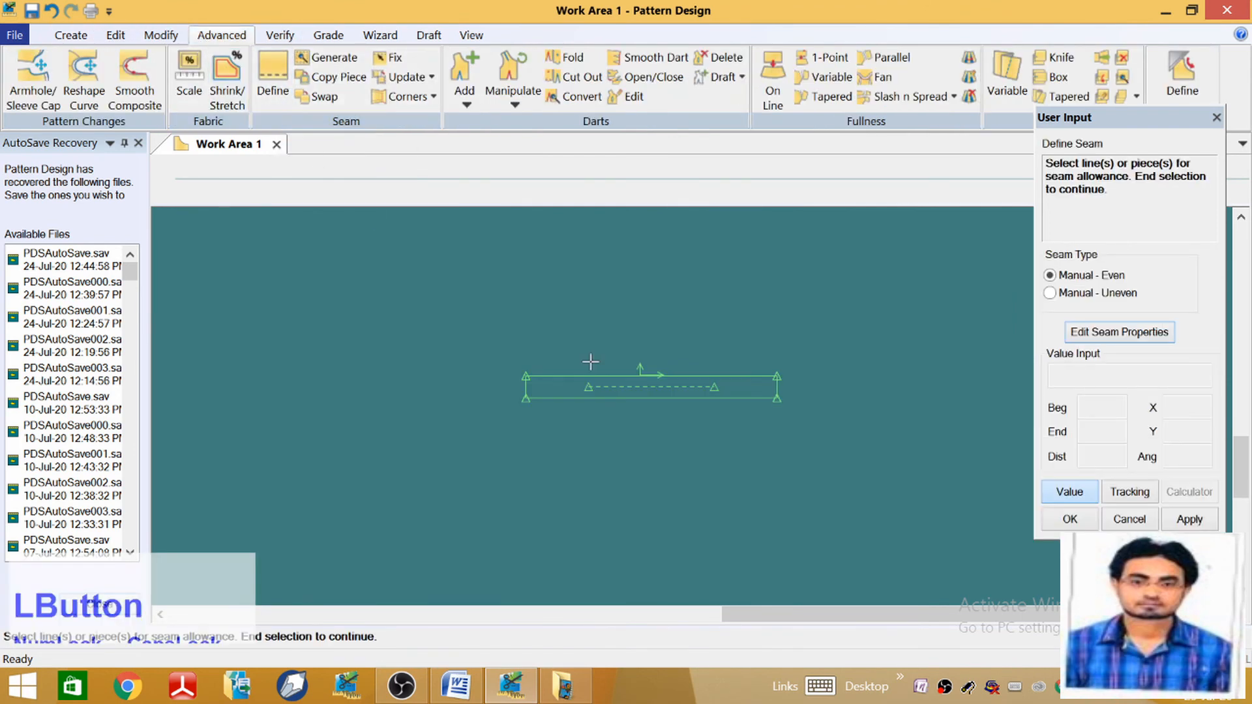
pyautogui.click(614, 376)
pyautogui.click(577, 398)
pyautogui.scroll(-1, 554, 397)
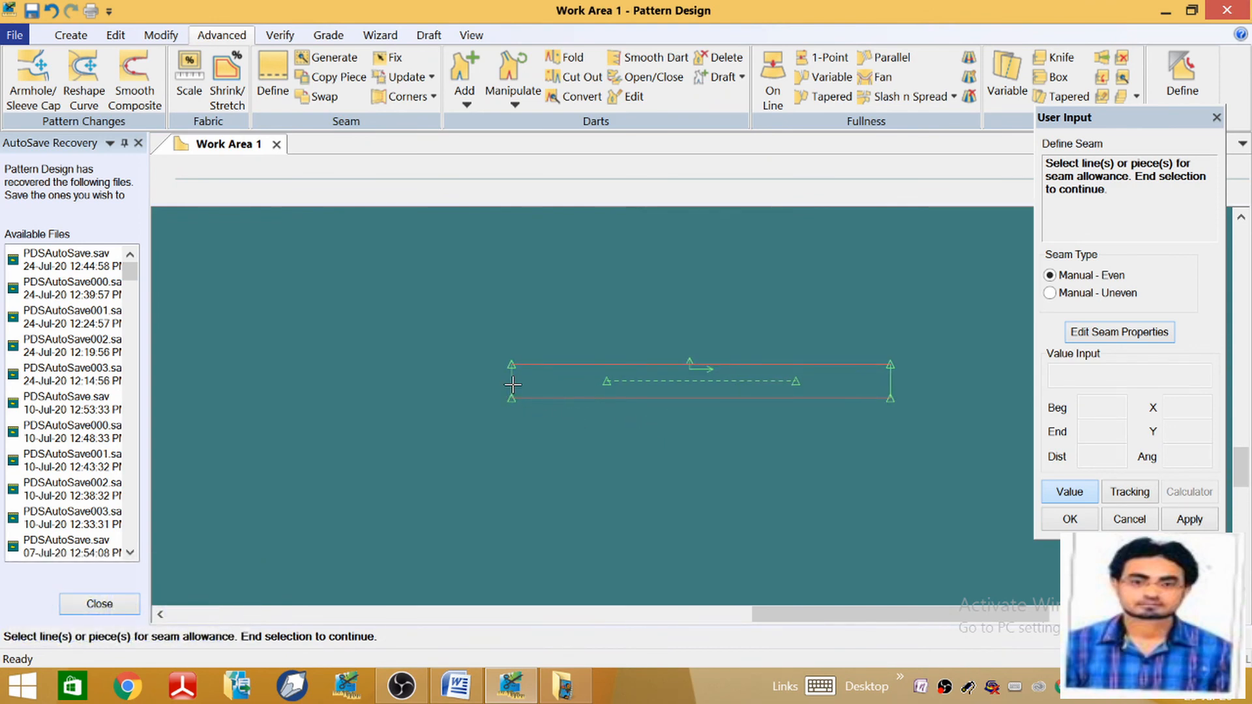
pyautogui.click(559, 319)
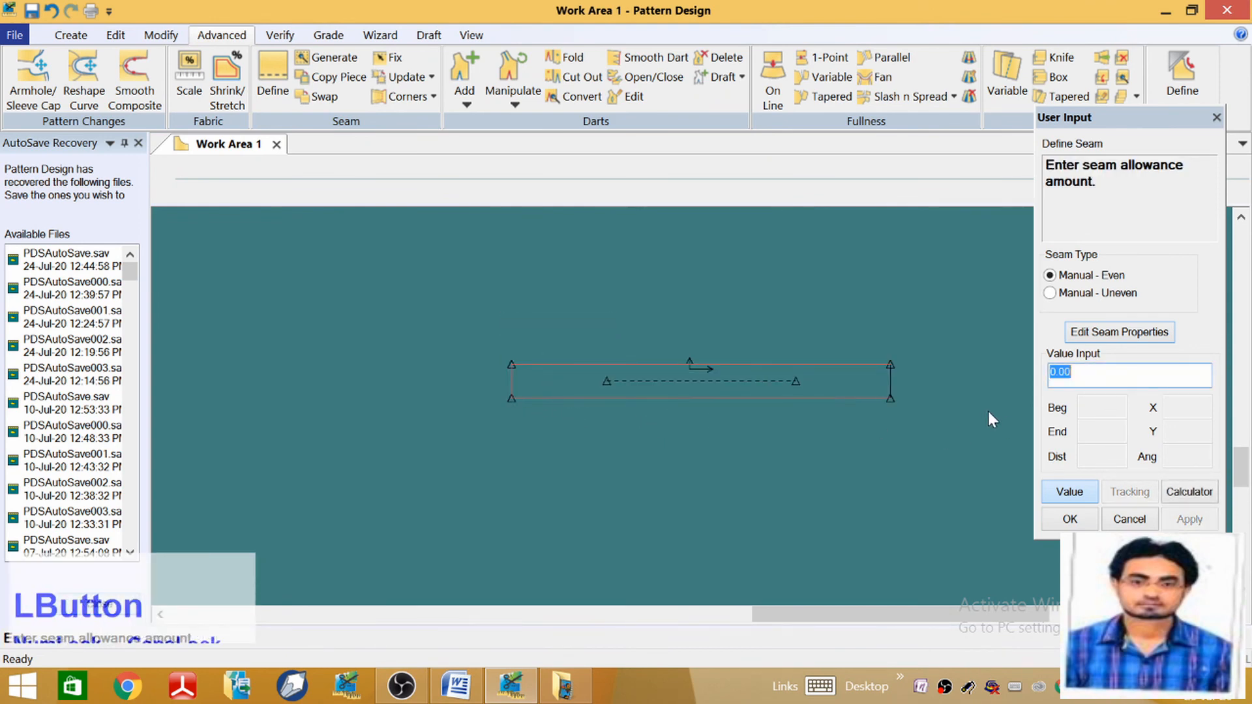
pyautogui.write('1')
pyautogui.press('BackSpace')
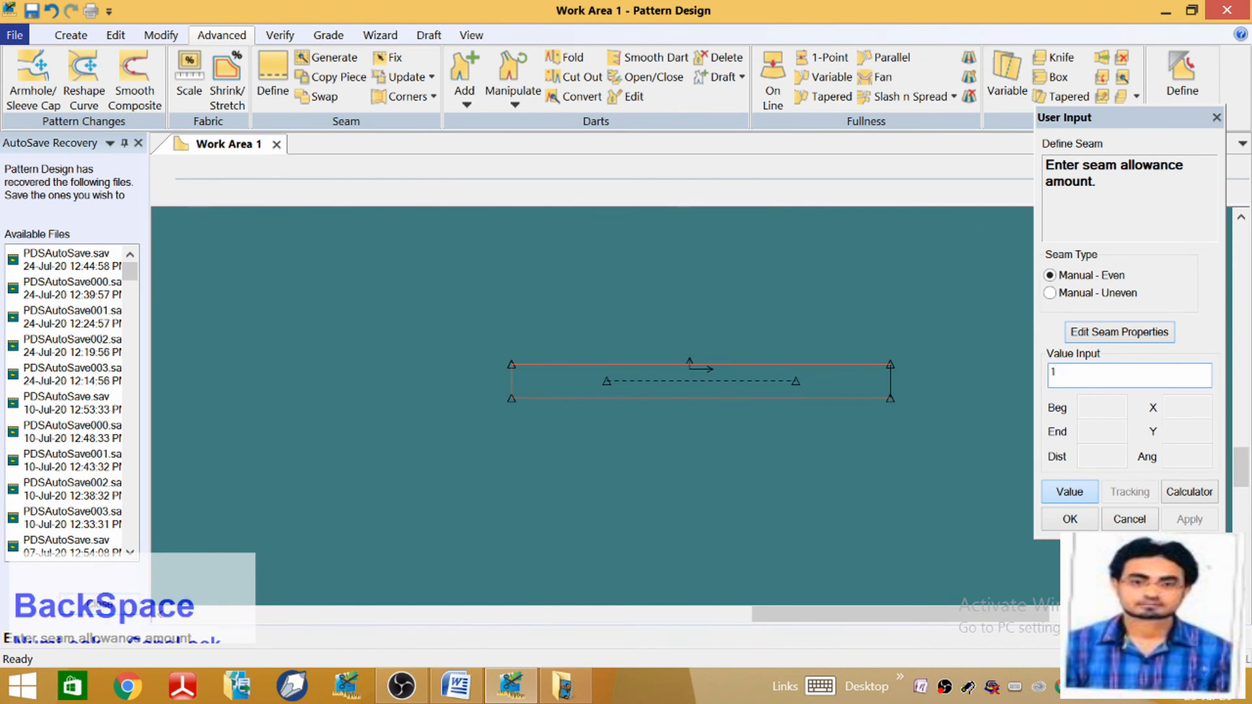
pyautogui.write('.5')
pyautogui.press('Return')
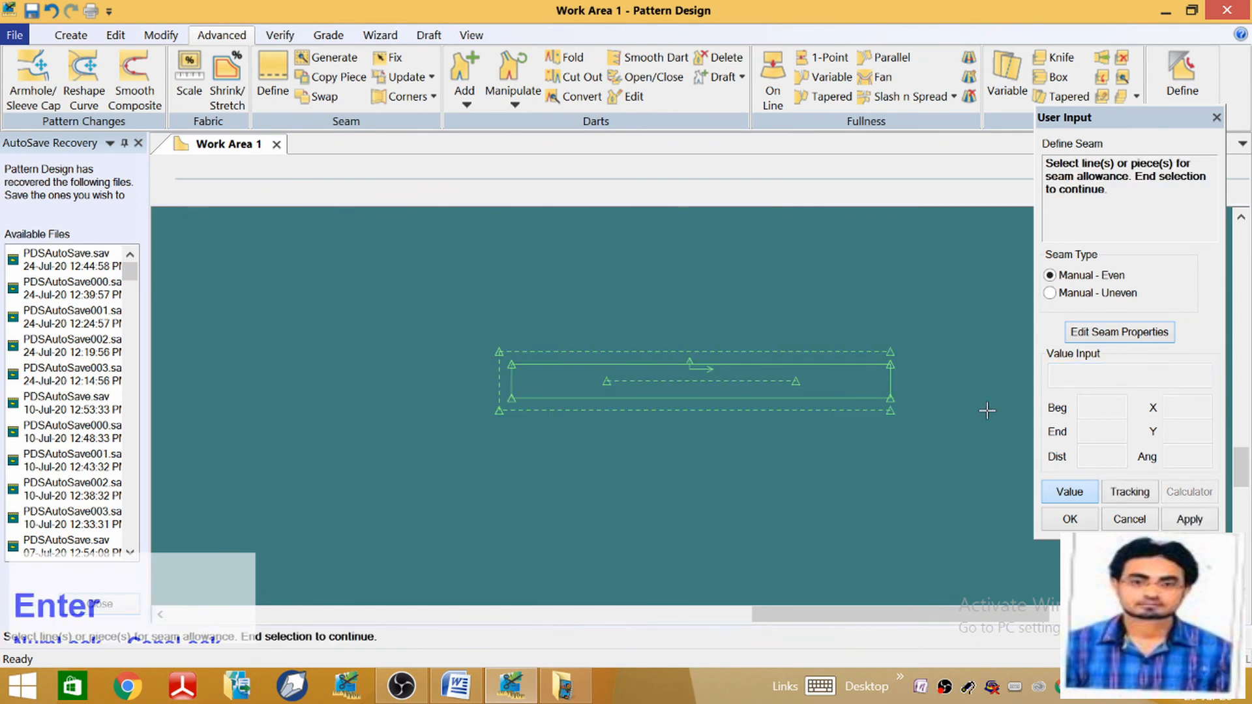
pyautogui.rightClick(464, 354)
pyautogui.click(467, 353)
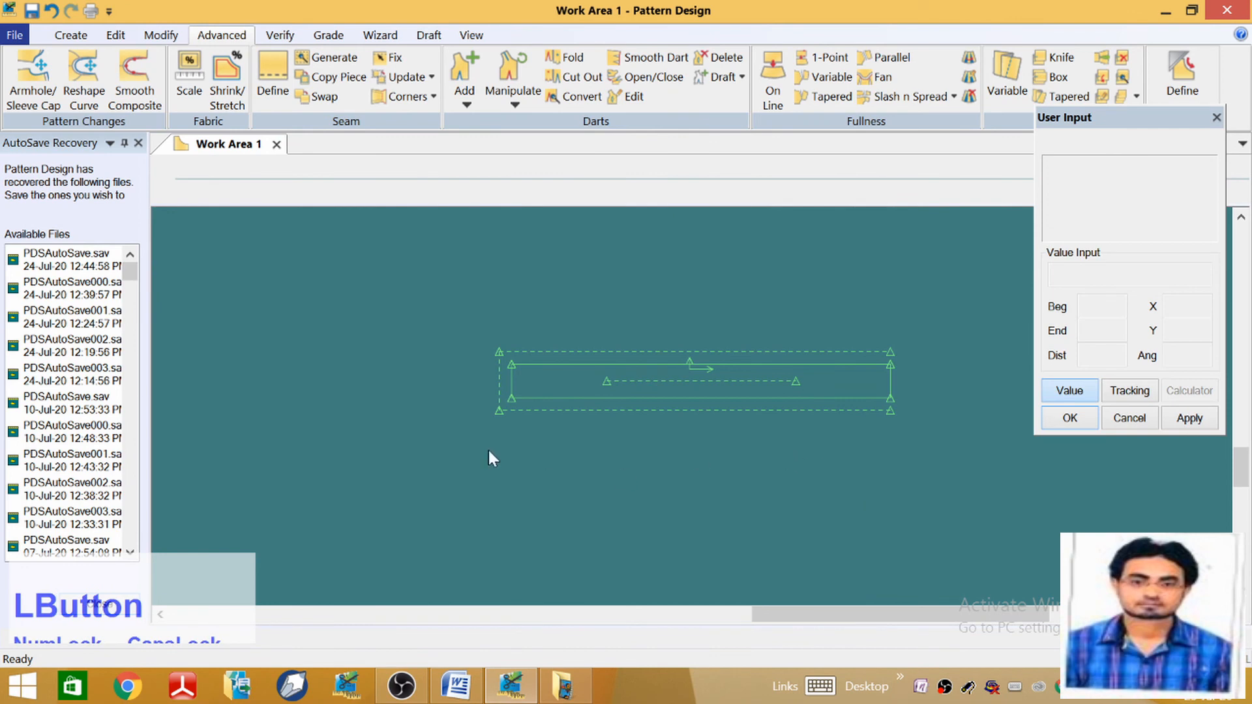
# Place an annotation inside the waist band piece with the text WAIST BAND
pyautogui.click(70, 35)
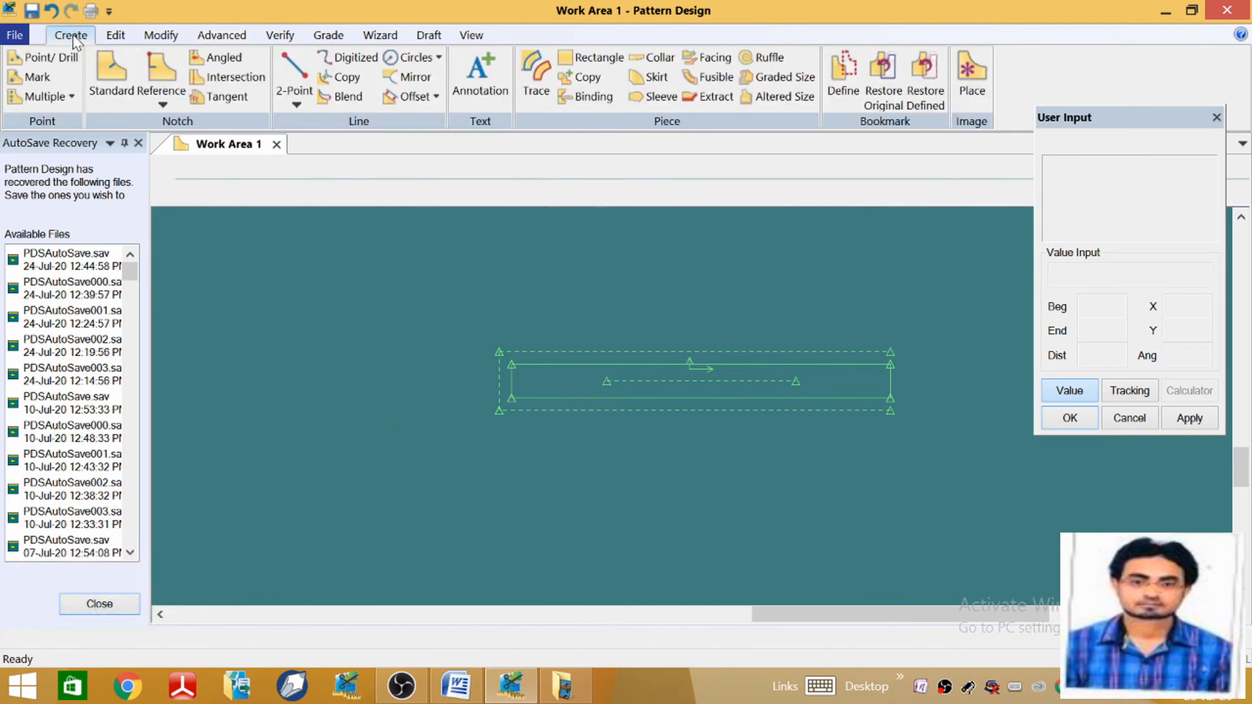
pyautogui.click(485, 76)
pyautogui.click(567, 385)
pyautogui.rightClick(567, 386)
pyautogui.click(569, 389)
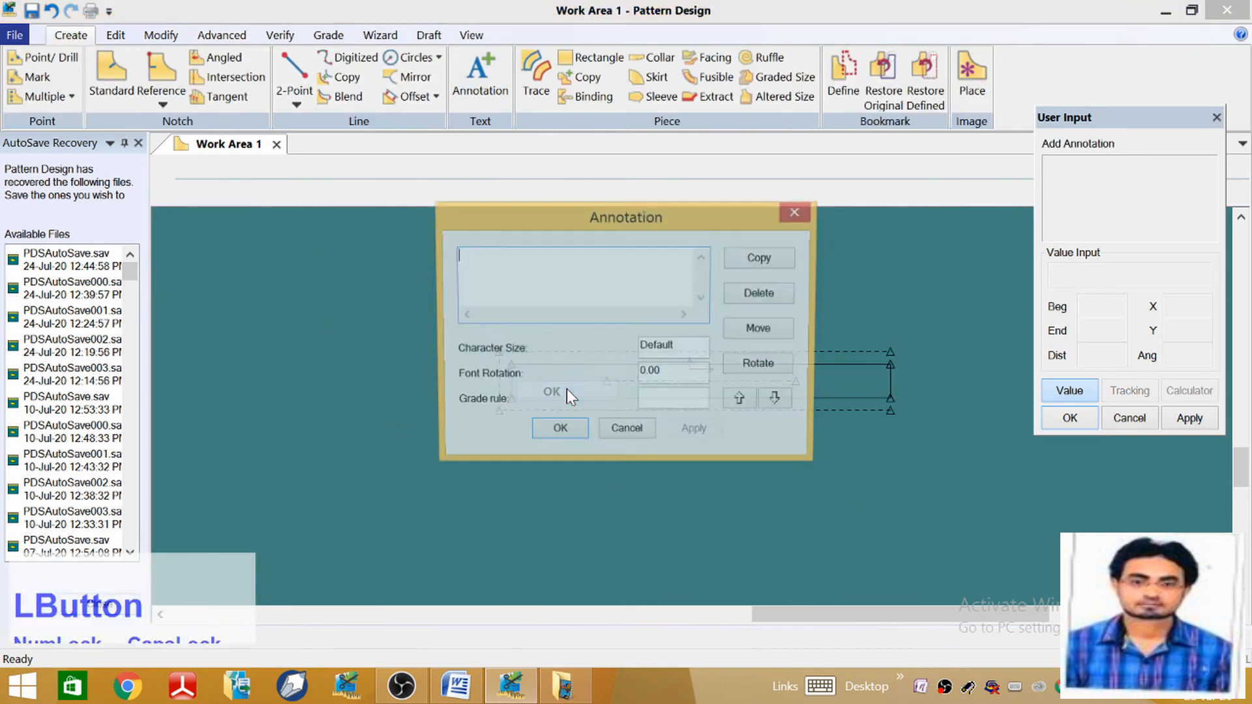
pyautogui.write('WAS')
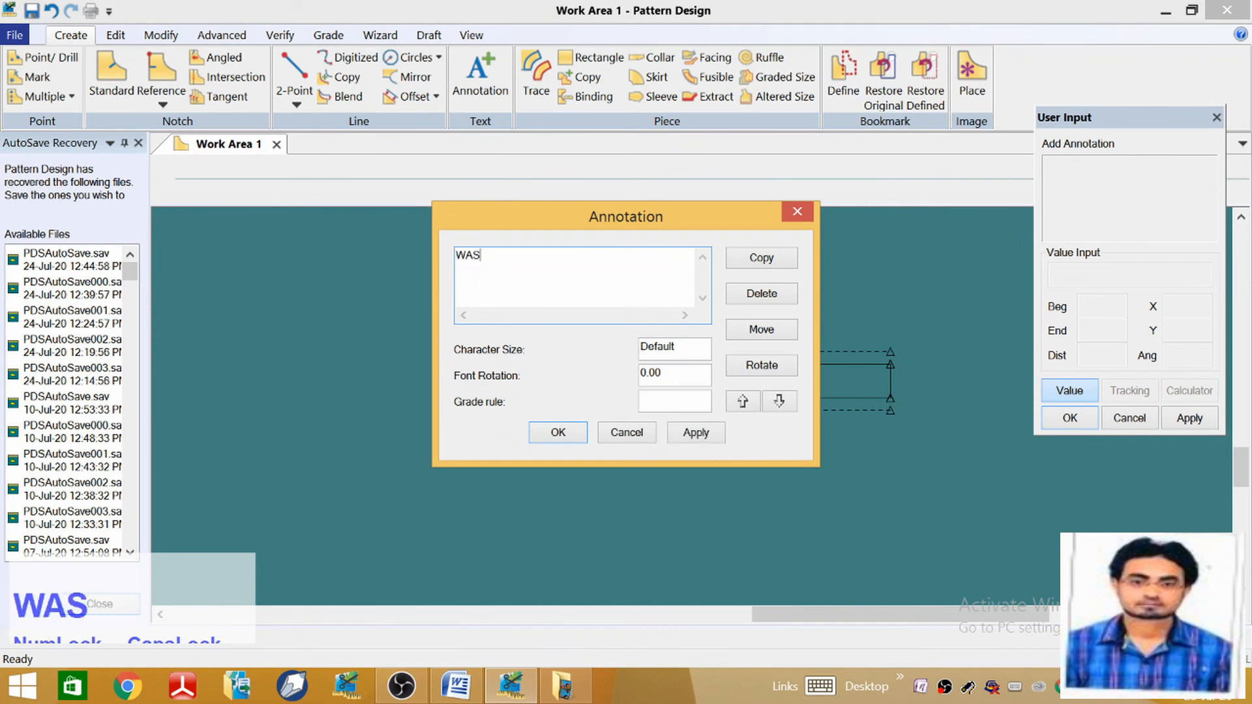
pyautogui.press('BackSpace')
pyautogui.write('IST')
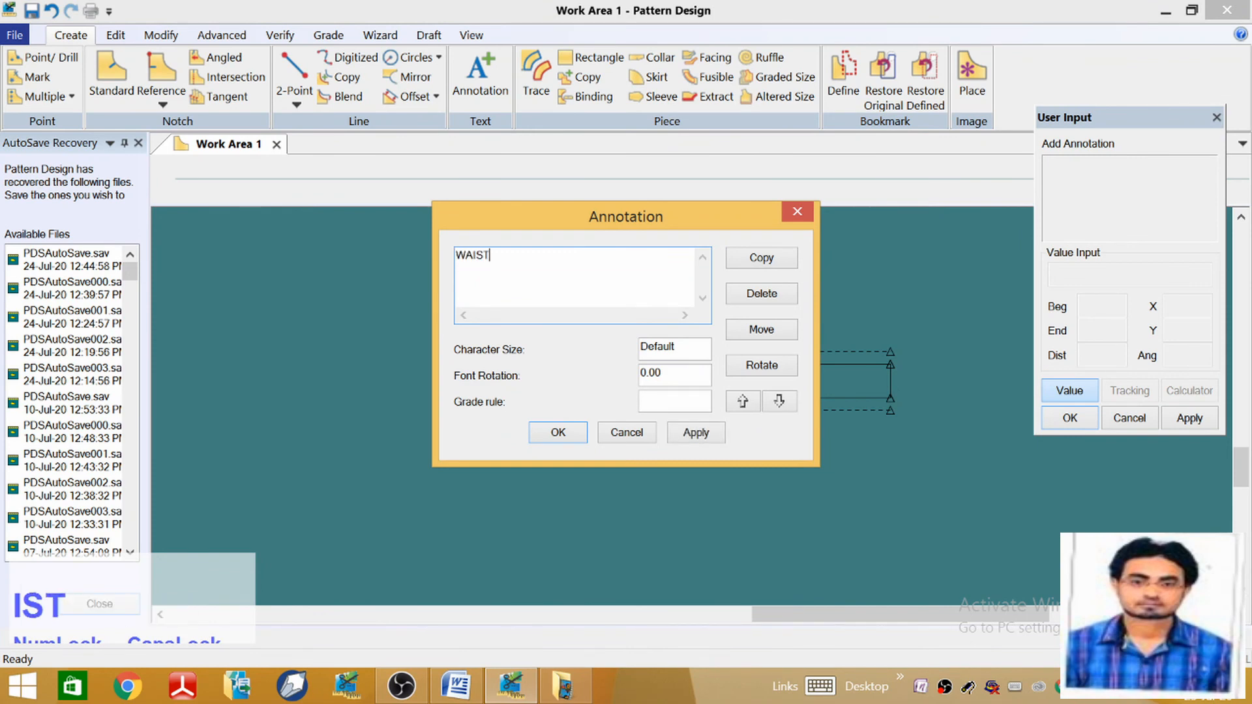
pyautogui.write('BAND')
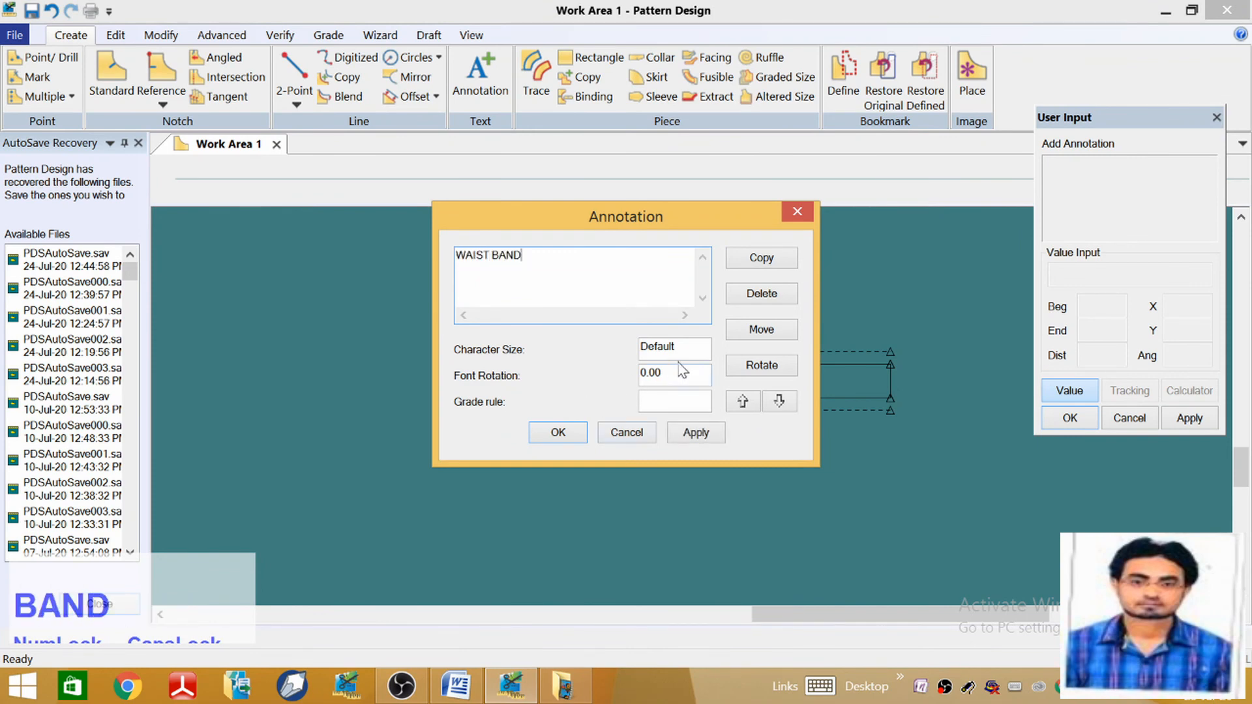
# Set the waist band annotation's character size to 1 and finish the Annotation command
pyautogui.click(672, 347)
pyautogui.write('1')
pyautogui.press('Return')
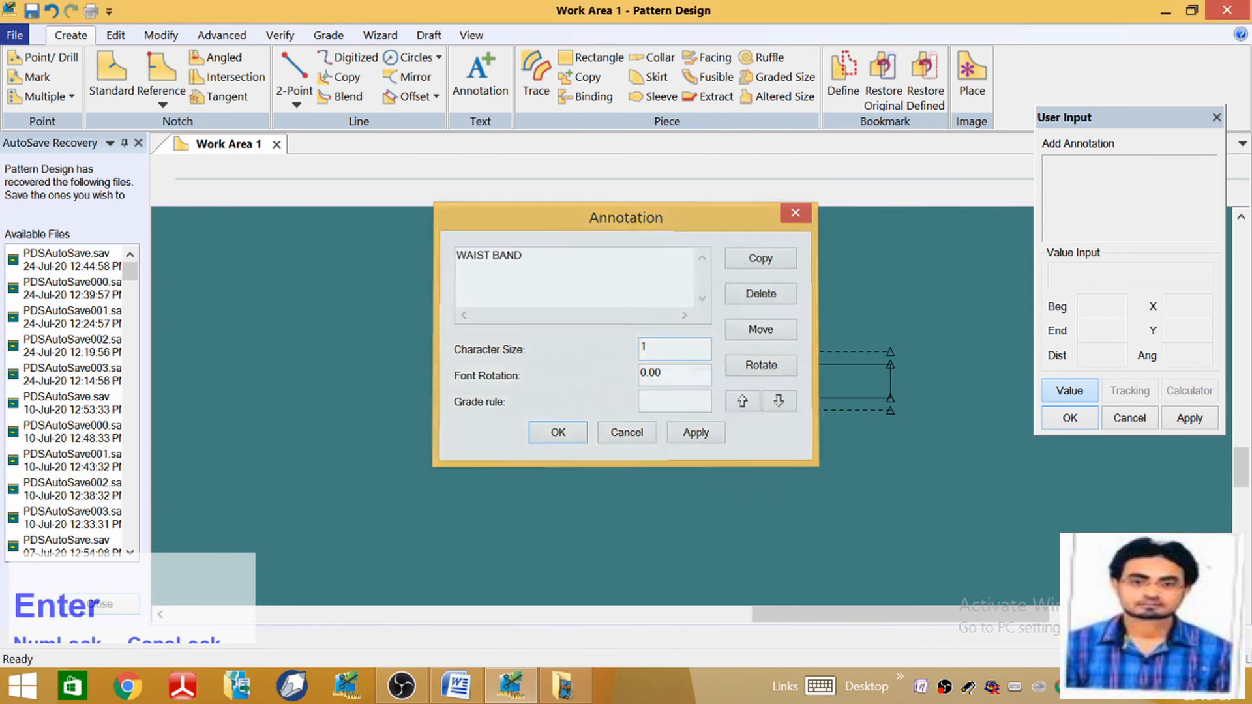
pyautogui.rightClick(615, 400)
pyautogui.click(614, 403)
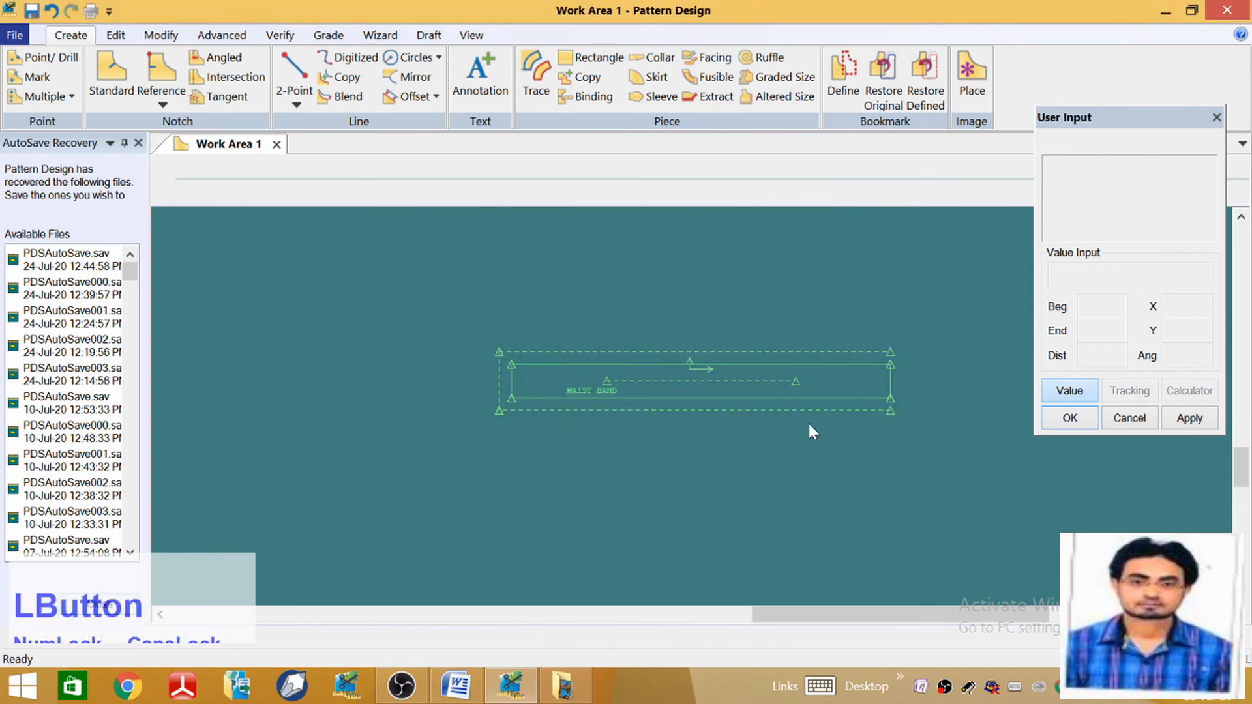
# Move the back part closer to the front pieces and place the waist band beside the small pocket pieces above it
pyautogui.scroll(5, 737, 292)
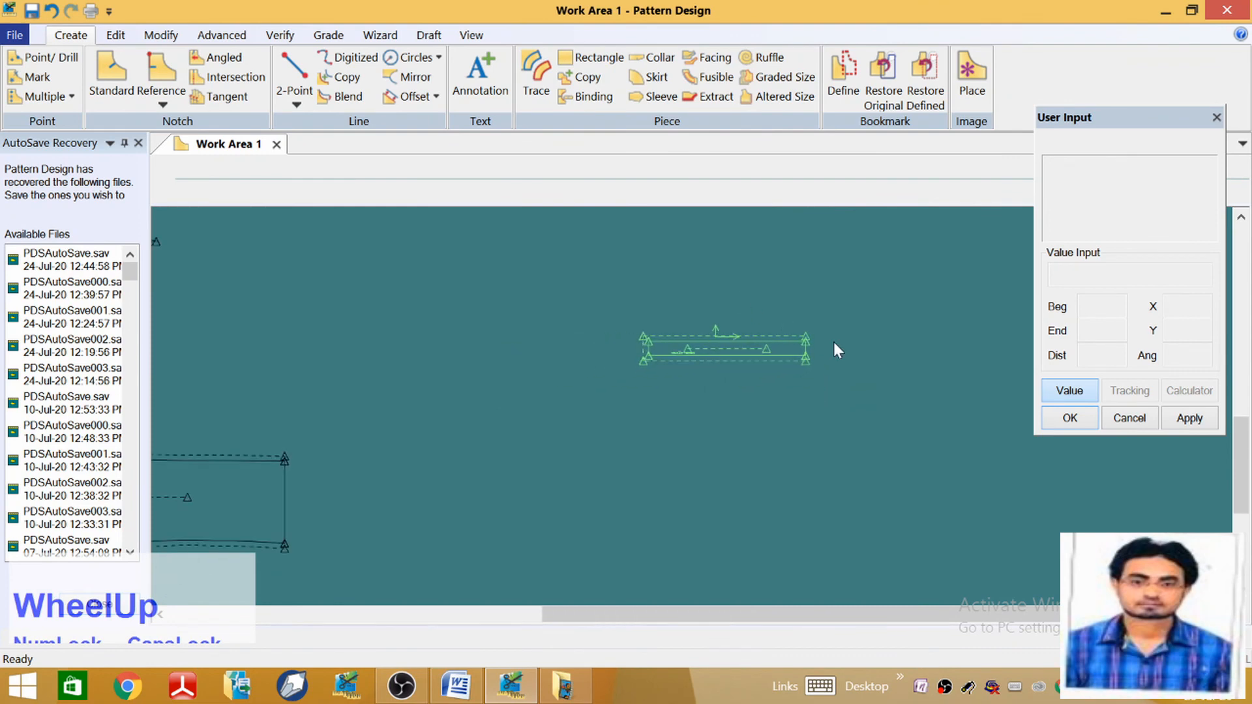
pyautogui.scroll(1, 853, 353)
pyautogui.click(498, 422)
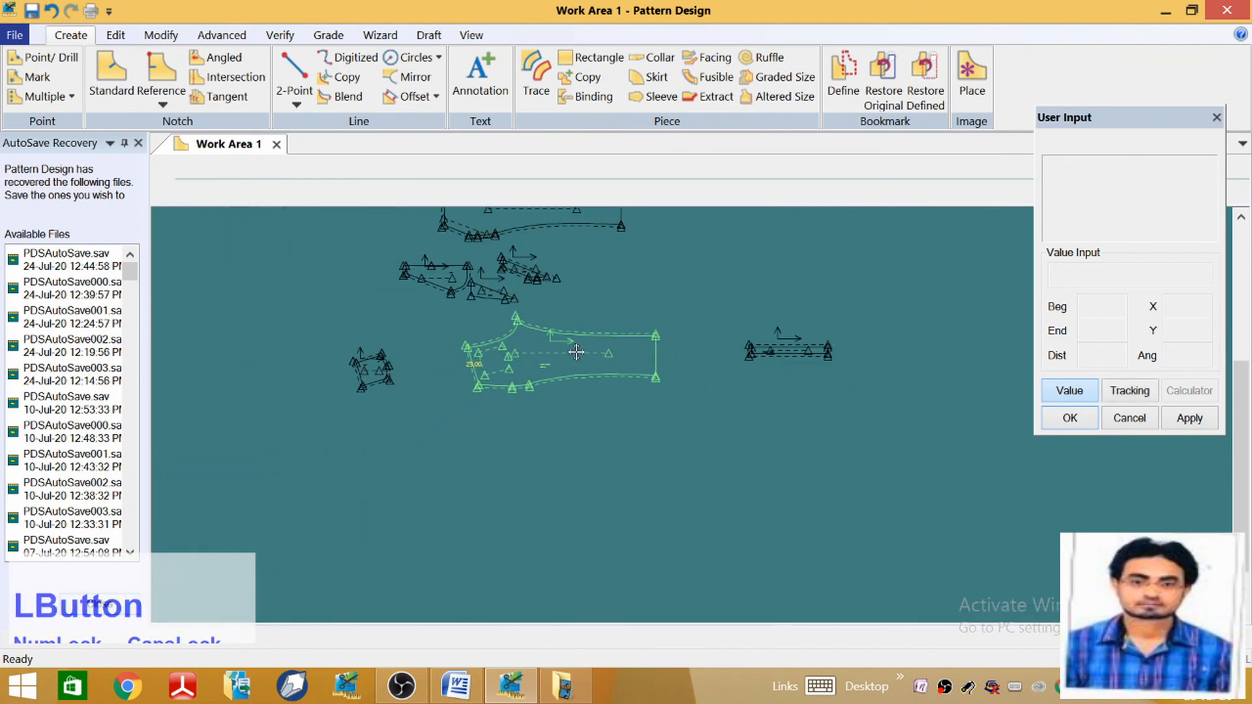
pyautogui.click(597, 335)
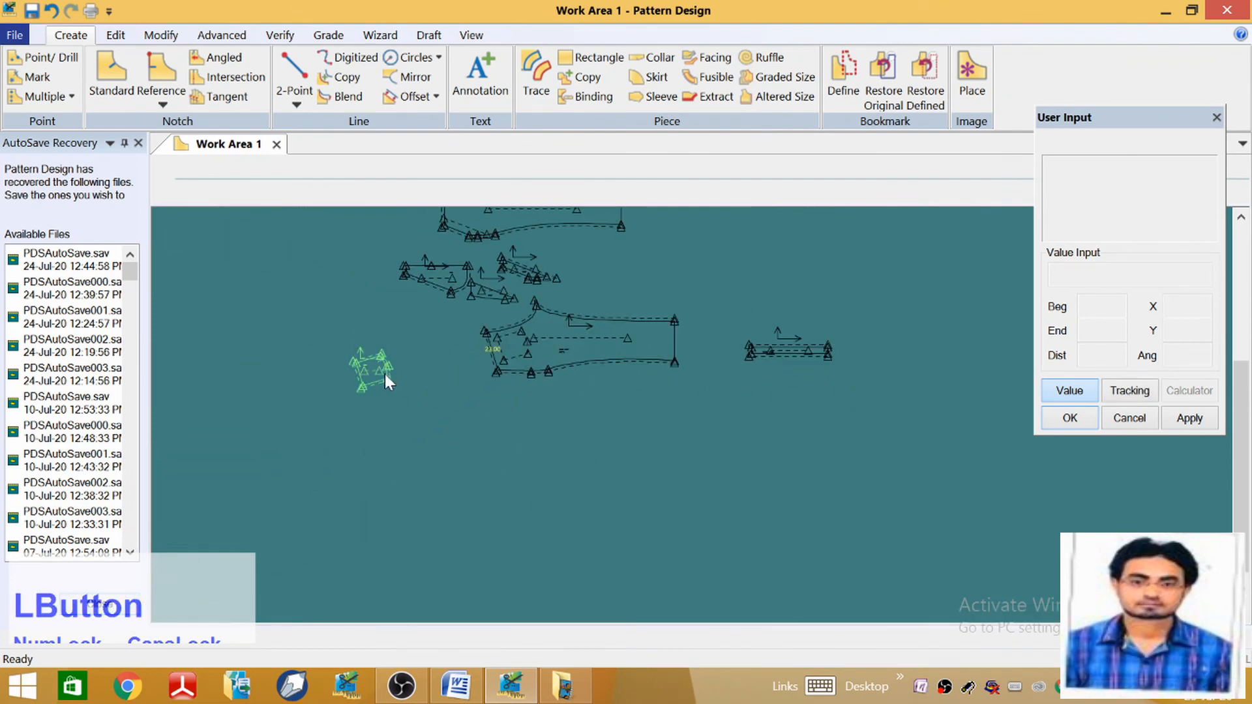
pyautogui.scroll(2, 519, 571)
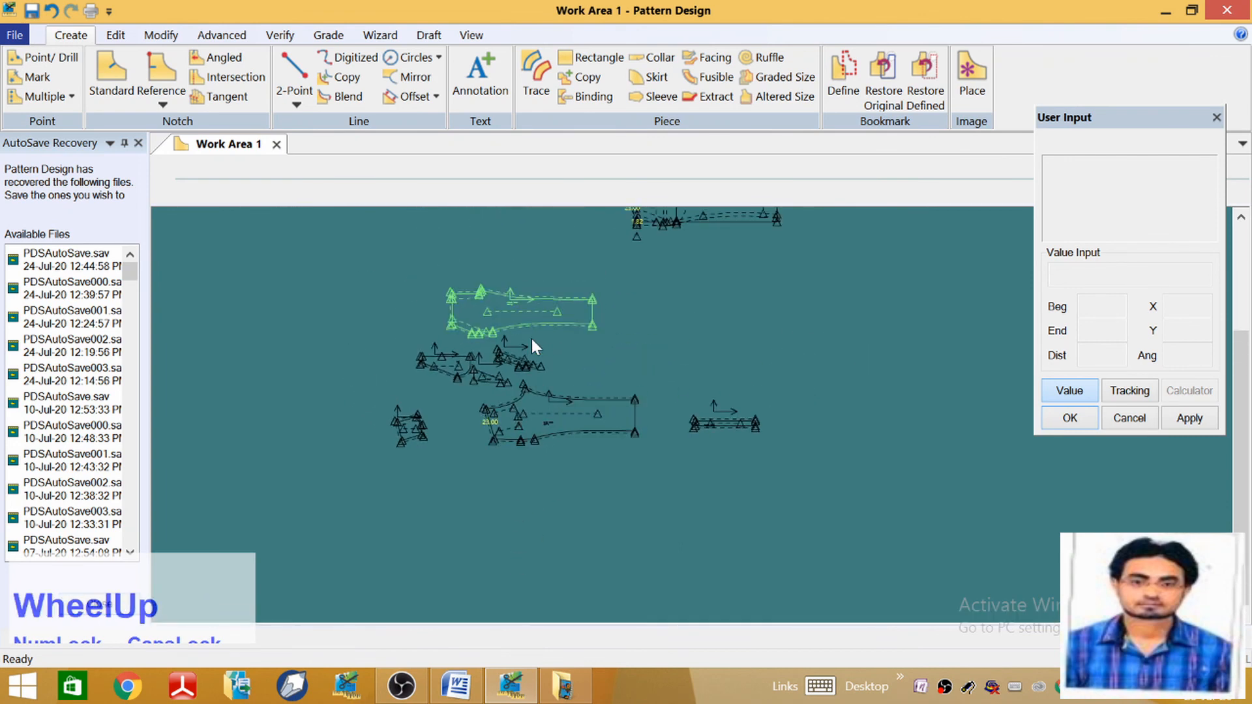
pyautogui.scroll(-2, 531, 339)
pyautogui.moveTo(831, 450); pyautogui.dragTo(596, 381)
pyautogui.scroll(-2, 596, 381)
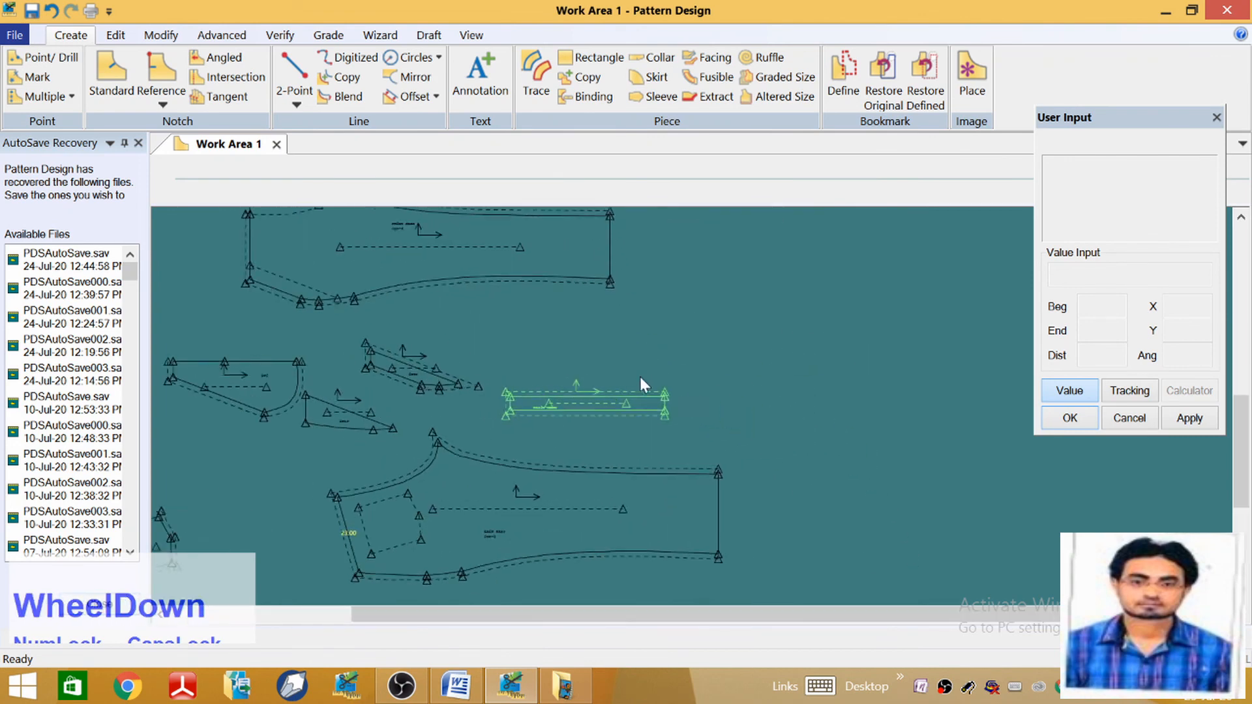
# Mirror the waist band piece about its short edge without seam allowance, leaving it unfolded and without notches
pyautogui.click(160, 35)
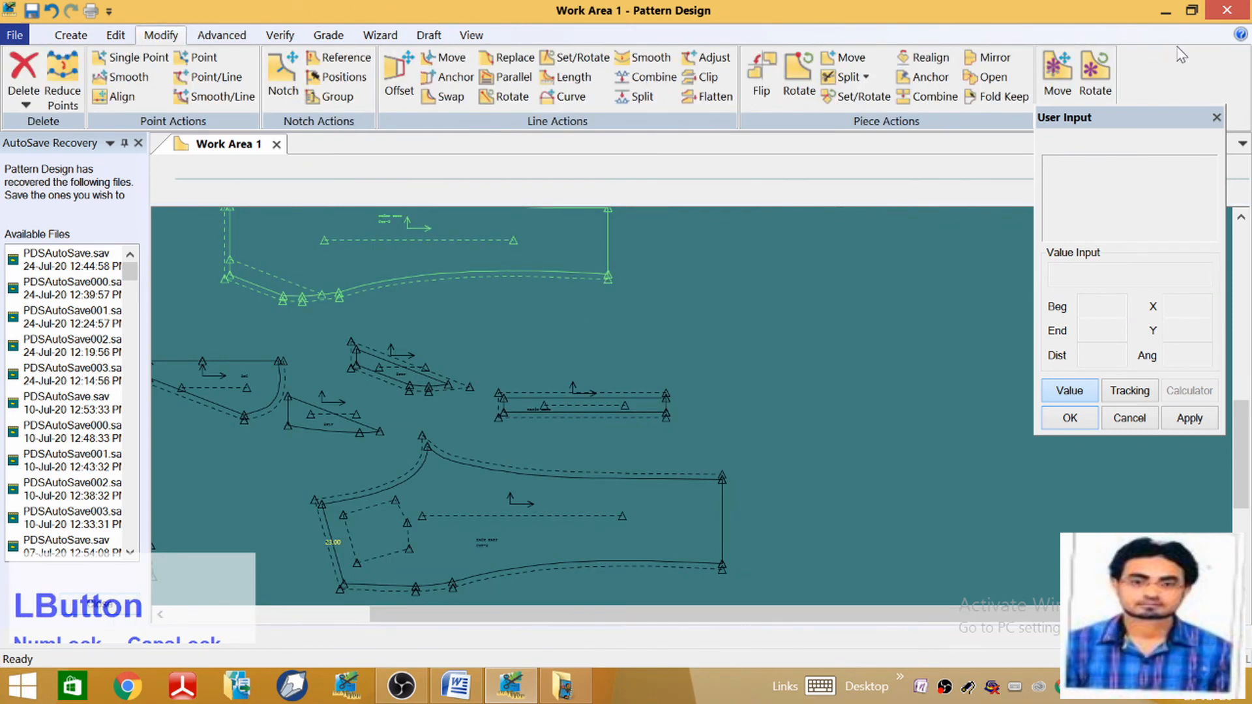
pyautogui.click(990, 58)
pyautogui.scroll(-3, 669, 411)
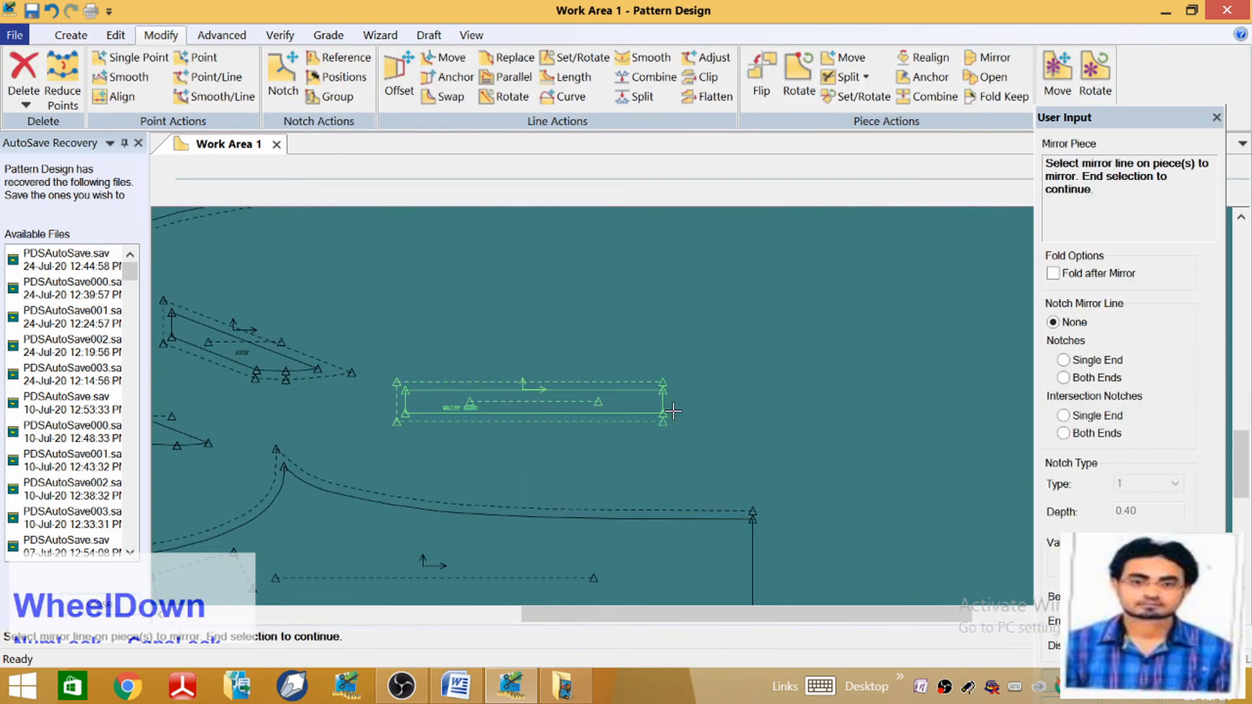
pyautogui.rightClick(672, 398)
pyautogui.click(673, 395)
# Examine the arranged pattern pieces, the front part's fly extension and the matching front rise area of the base draft
pyautogui.scroll(1, 700, 385)
pyautogui.scroll(3, 701, 386)
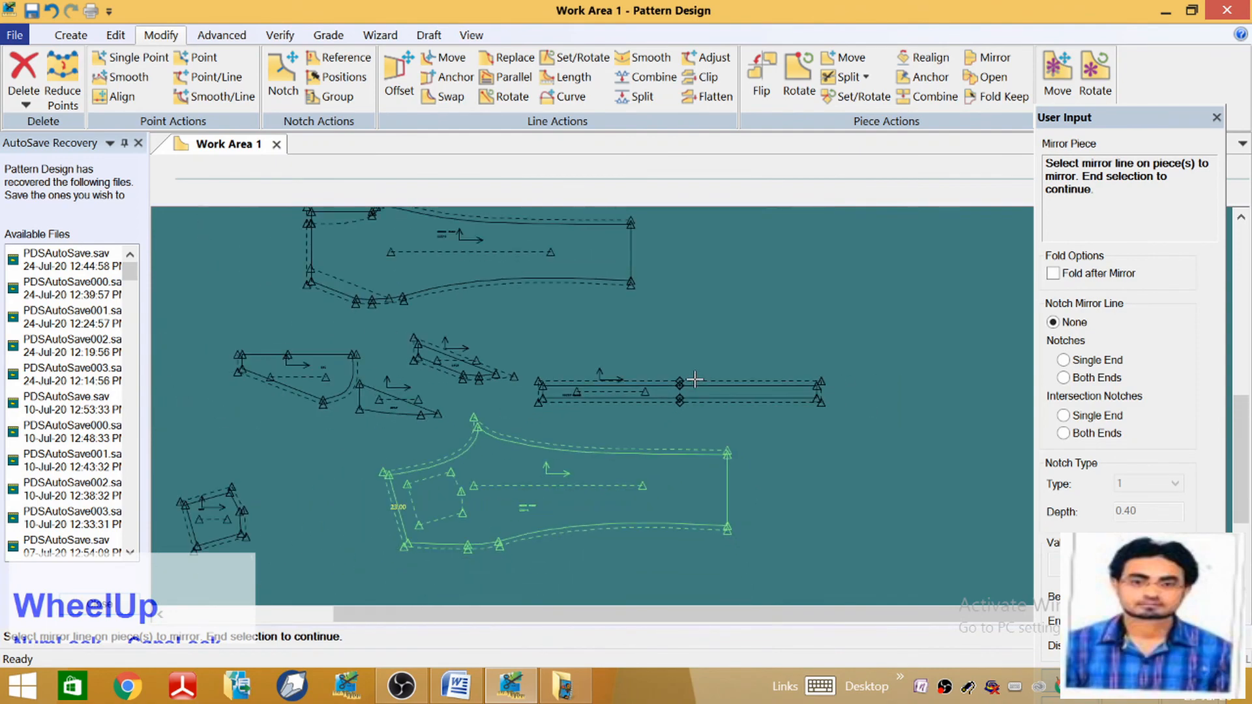
pyautogui.scroll(2, 659, 461)
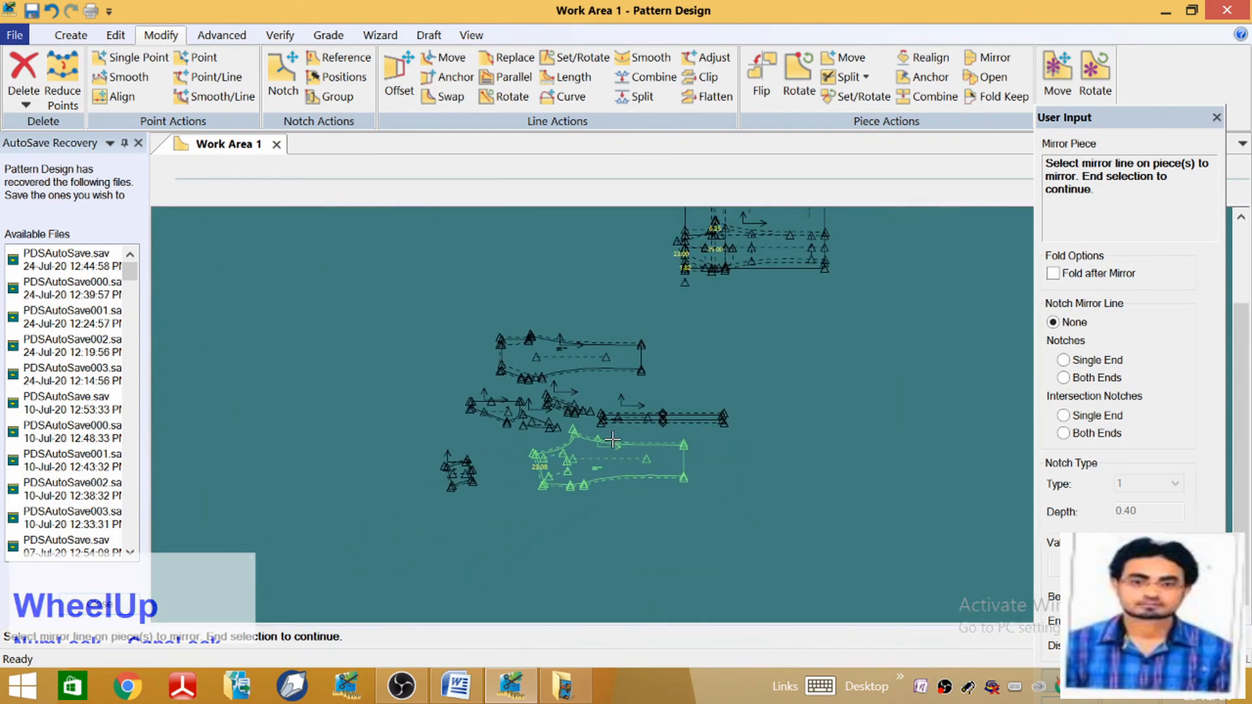
pyautogui.scroll(-1, 563, 440)
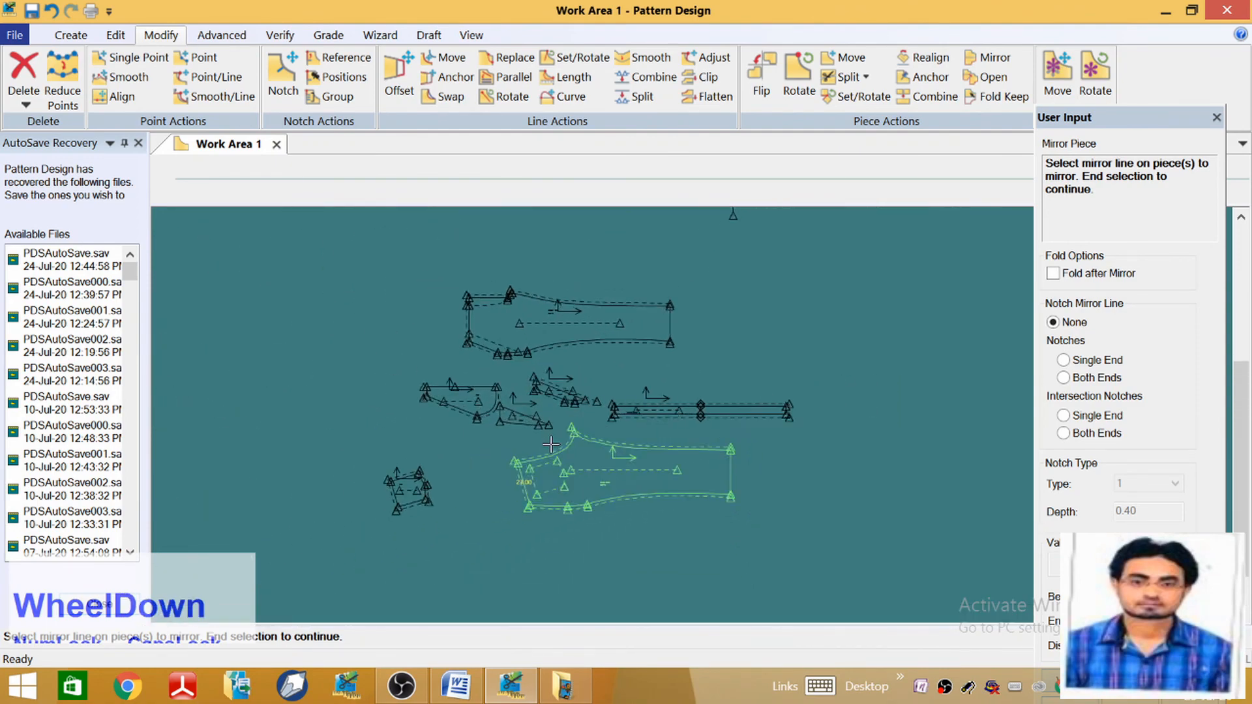
pyautogui.scroll(2, 574, 405)
pyautogui.scroll(-2, 596, 353)
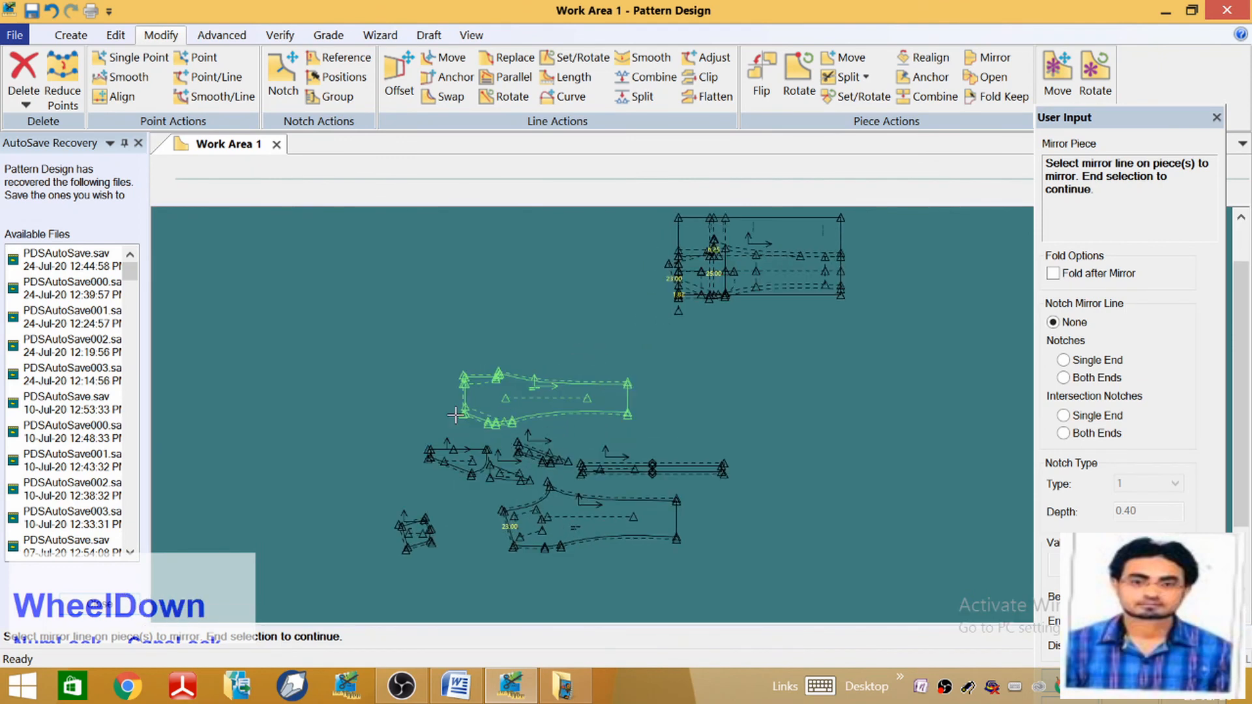
pyautogui.scroll(-5, 455, 414)
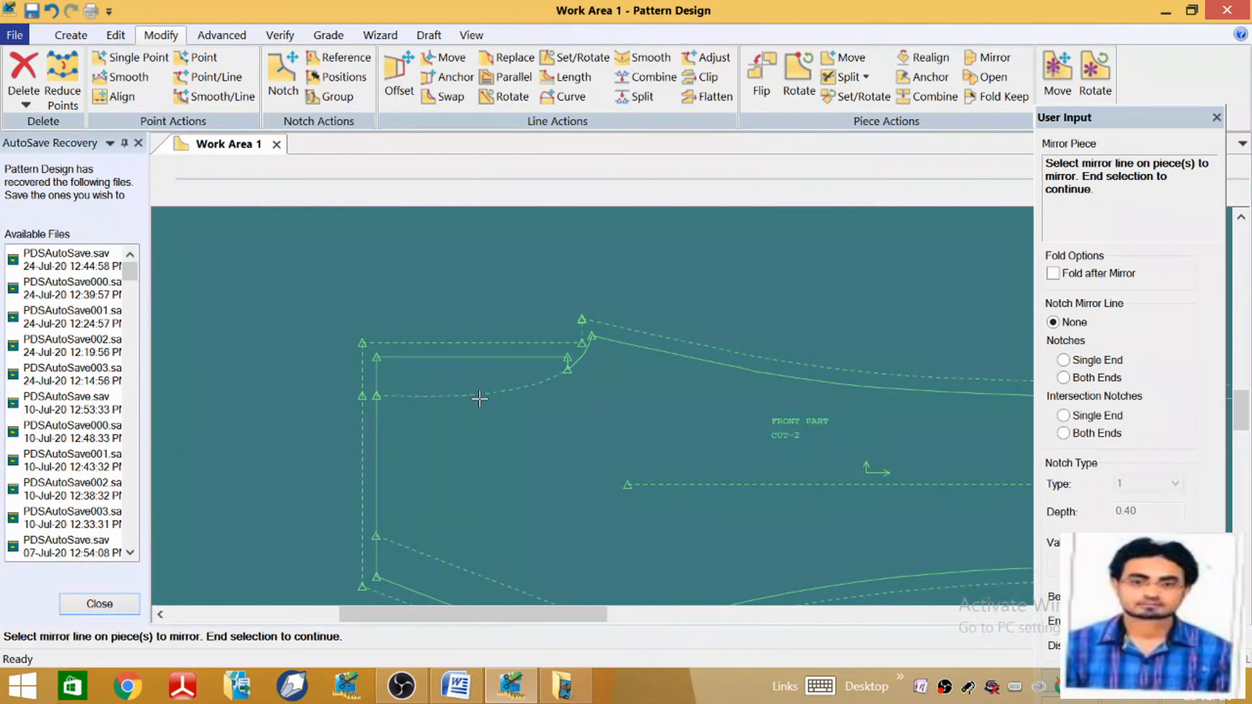
pyautogui.scroll(-1, 472, 370)
pyautogui.scroll(4, 392, 405)
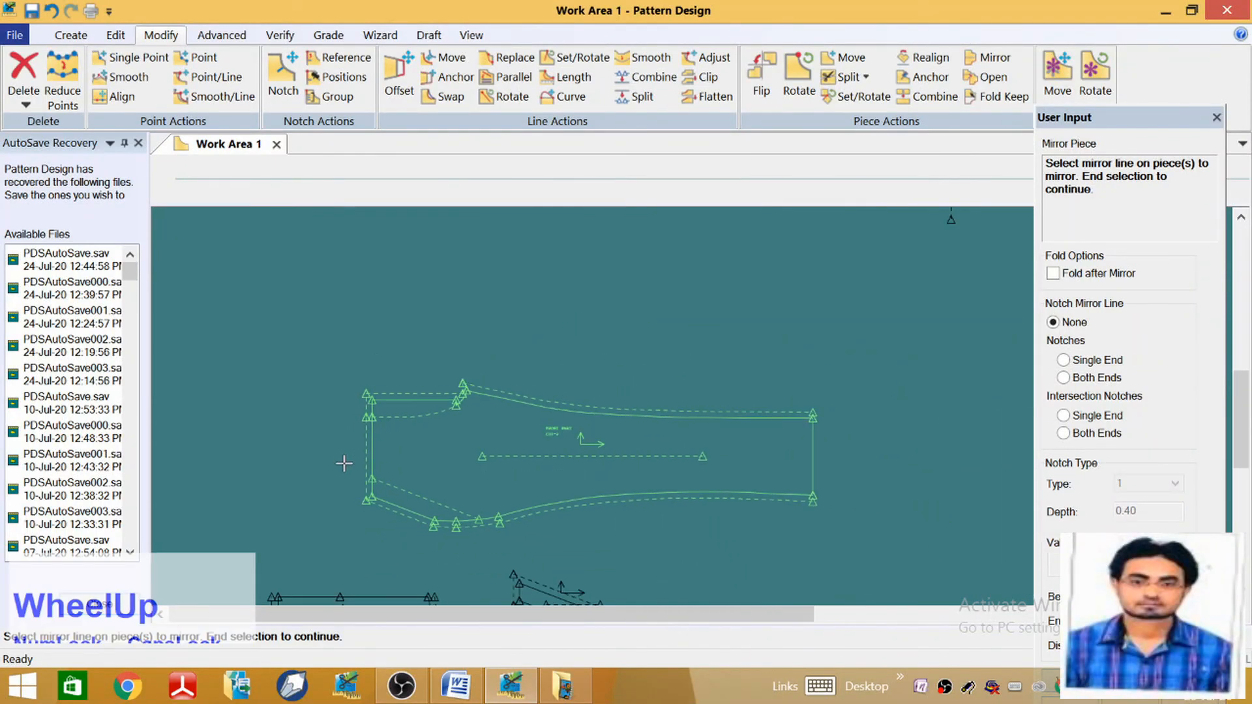
pyautogui.scroll(-1, 750, 274)
pyautogui.scroll(3, 557, 455)
pyautogui.scroll(-5, 716, 268)
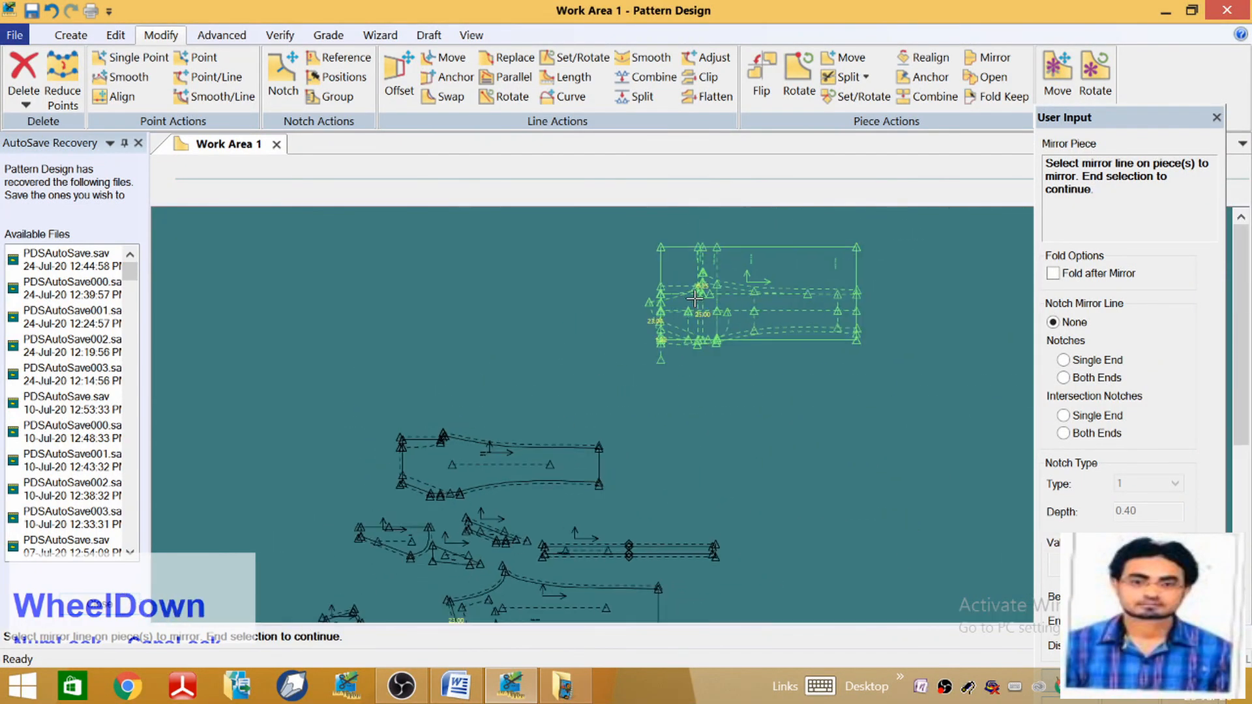
pyautogui.scroll(-5, 716, 268)
pyautogui.scroll(3, 579, 465)
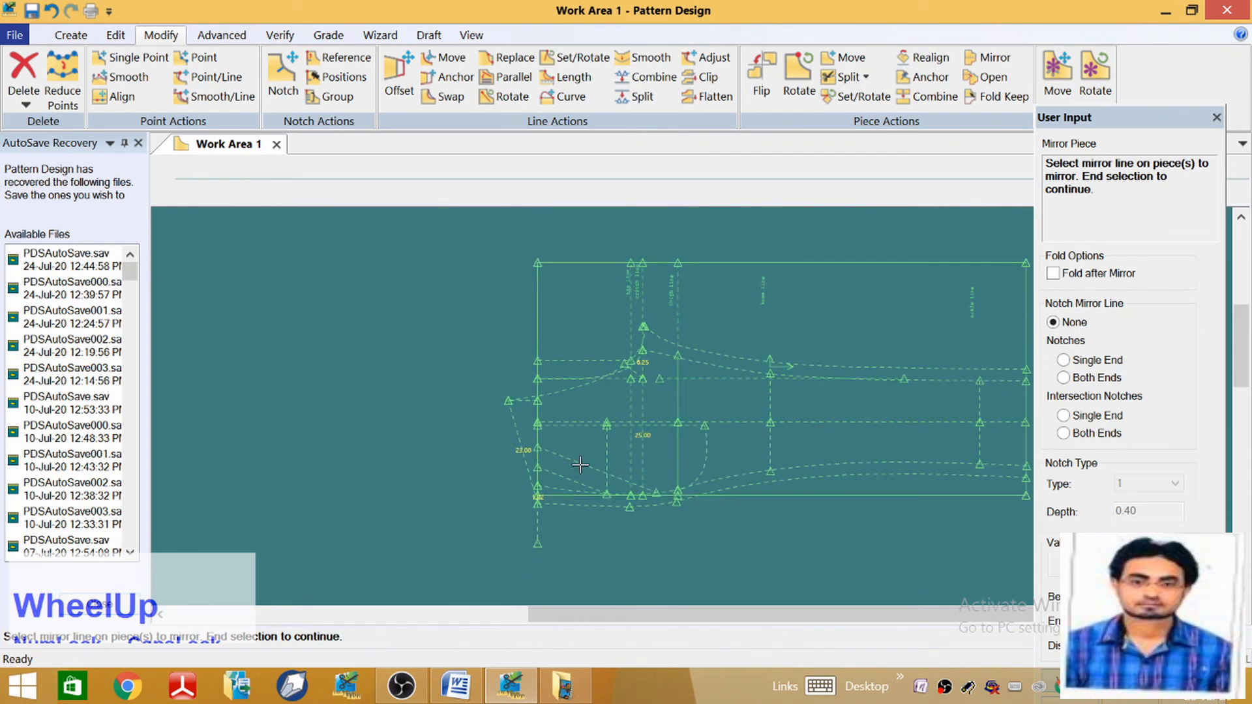
pyautogui.scroll(-4, 670, 395)
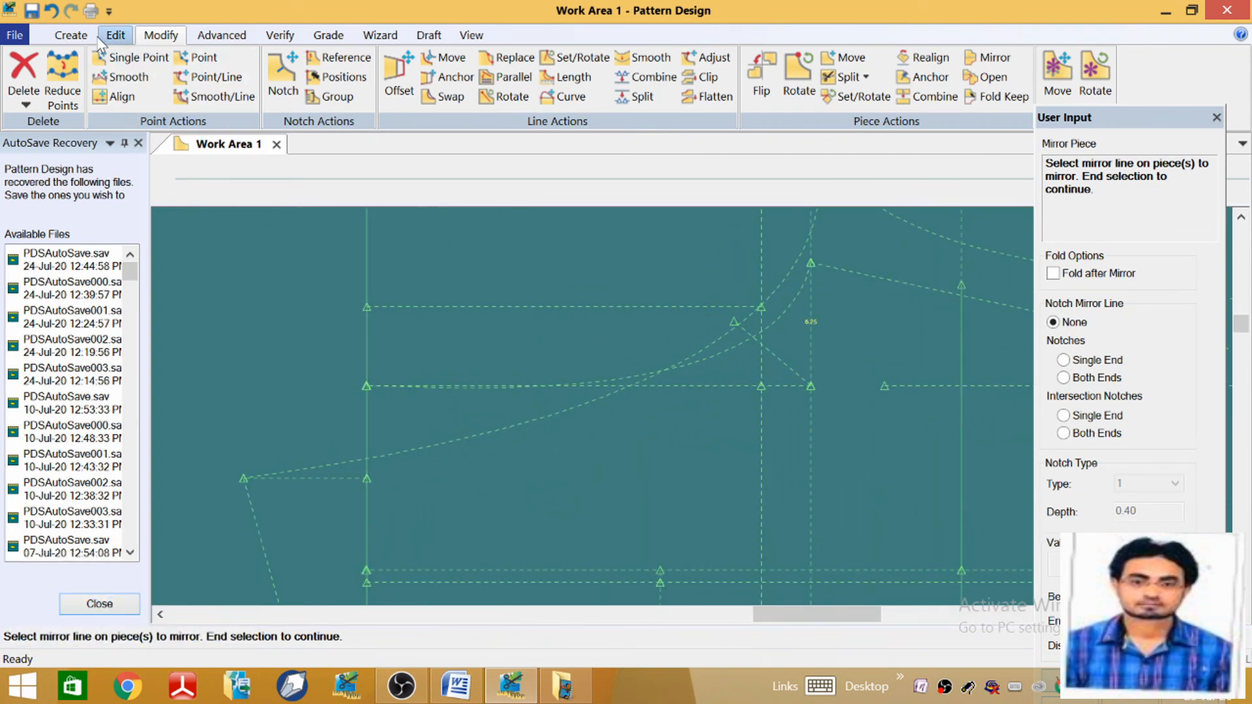
# Trace the curved fly shape from the base draft, bounded by the straight outer fly line, the short vertical line, the curve and the waist line
pyautogui.click(69, 34)
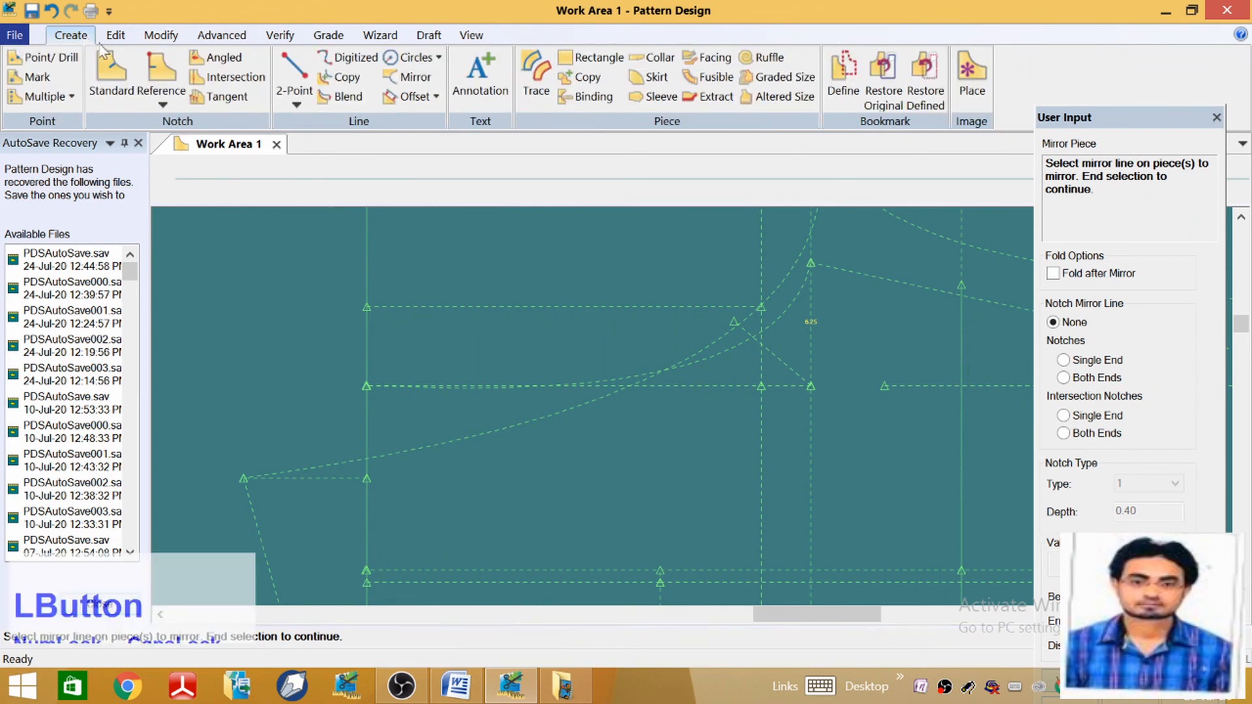
pyautogui.click(536, 74)
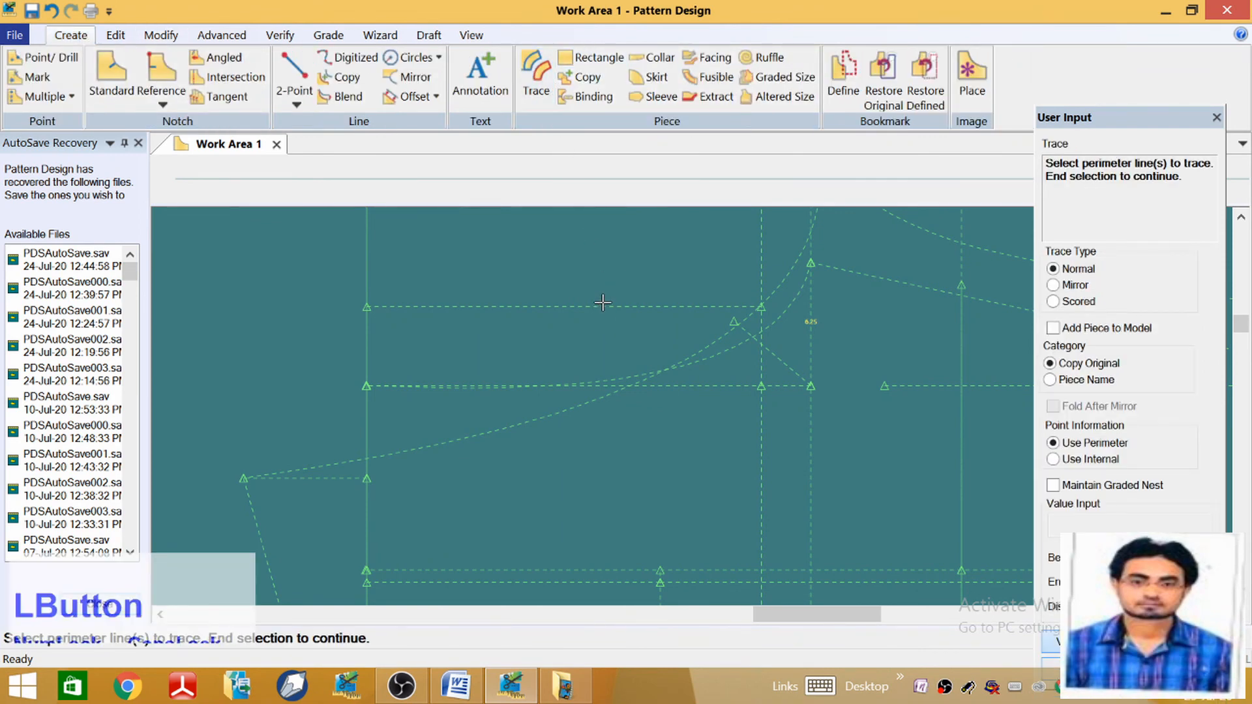
pyautogui.scroll(-2, 763, 341)
pyautogui.click(756, 343)
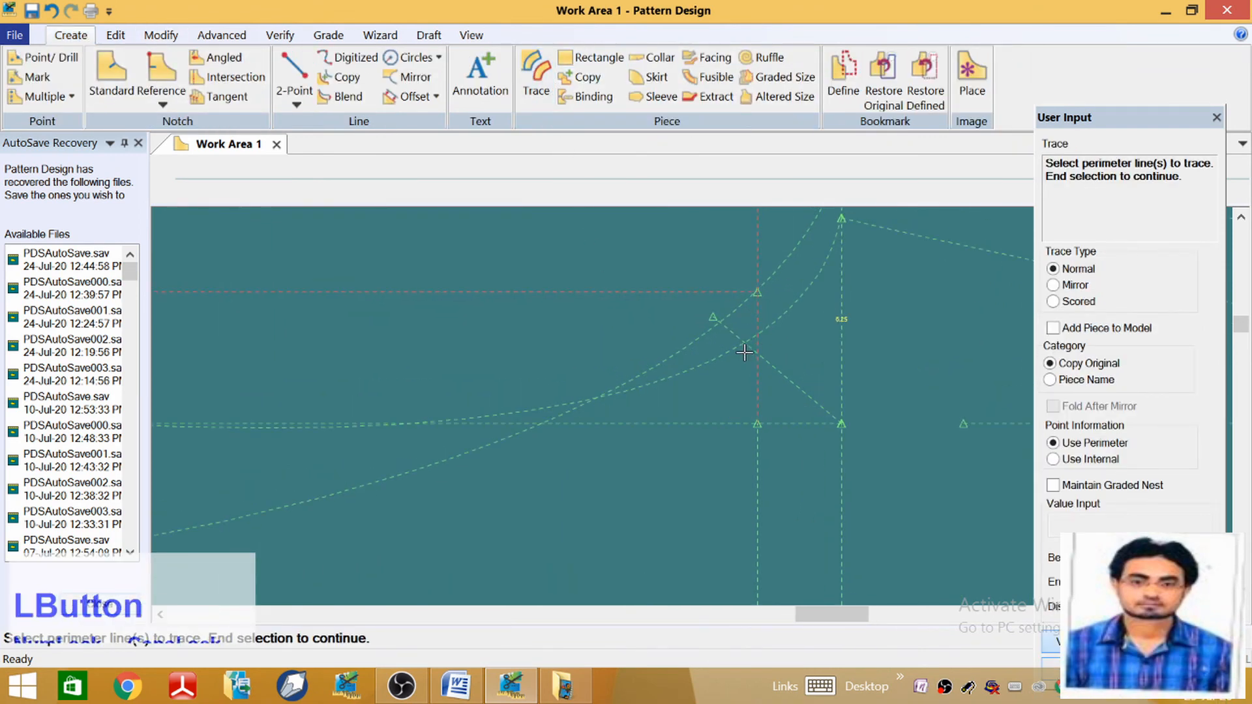
pyautogui.scroll(1, 744, 352)
pyautogui.click(711, 359)
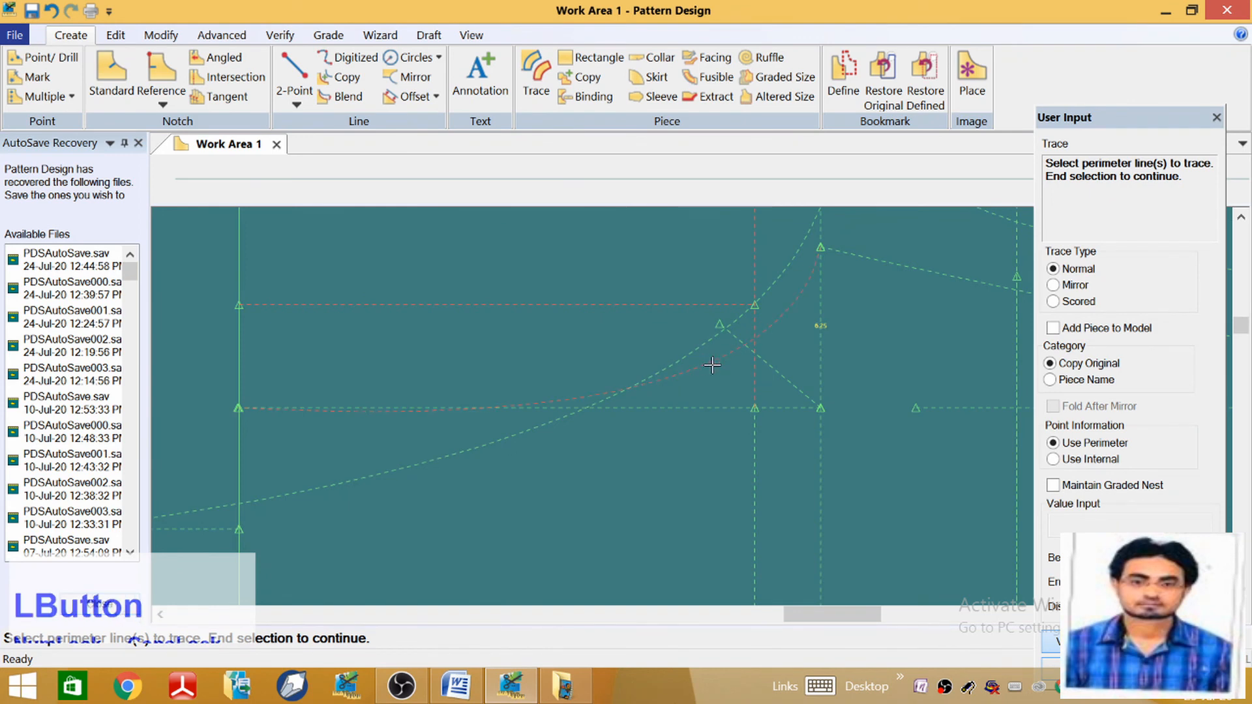
pyautogui.scroll(1, 653, 382)
pyautogui.click(443, 352)
pyautogui.rightClick(533, 356)
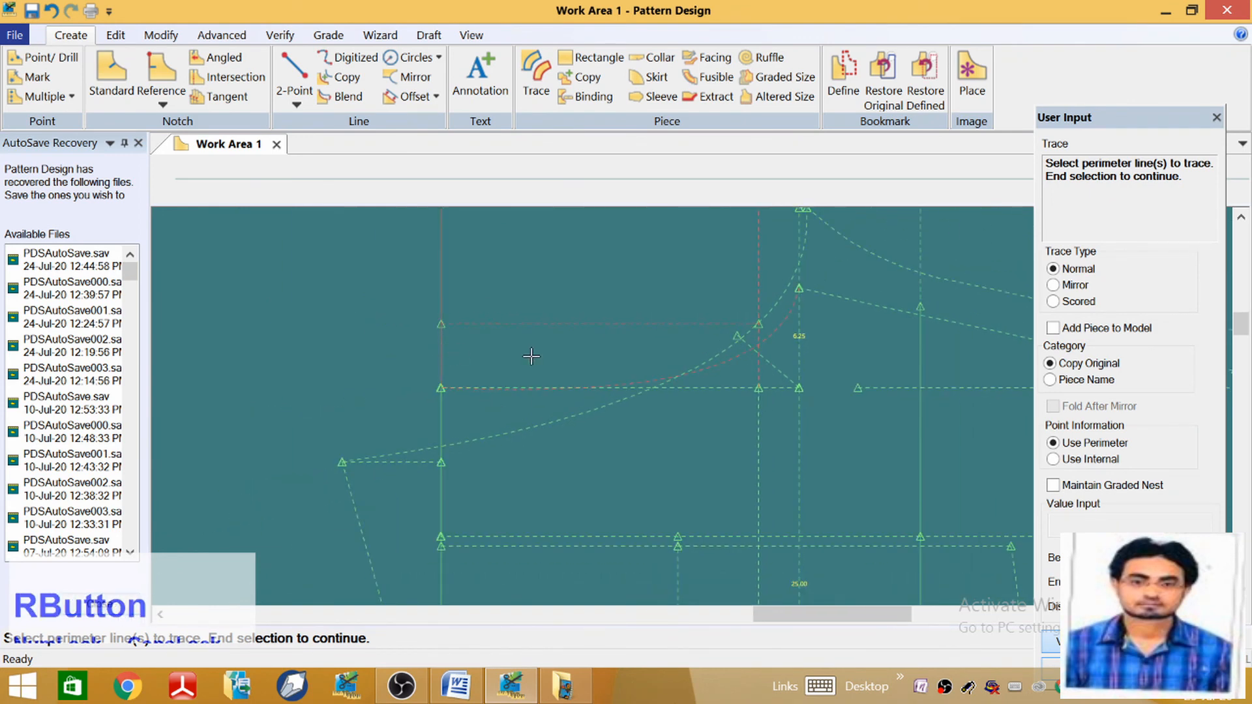
pyautogui.click(532, 358)
pyautogui.rightClick(533, 357)
pyautogui.click(533, 358)
# Place the traced fly piece above the front part, name it UFF and finish the Trace command
pyautogui.scroll(2, 664, 313)
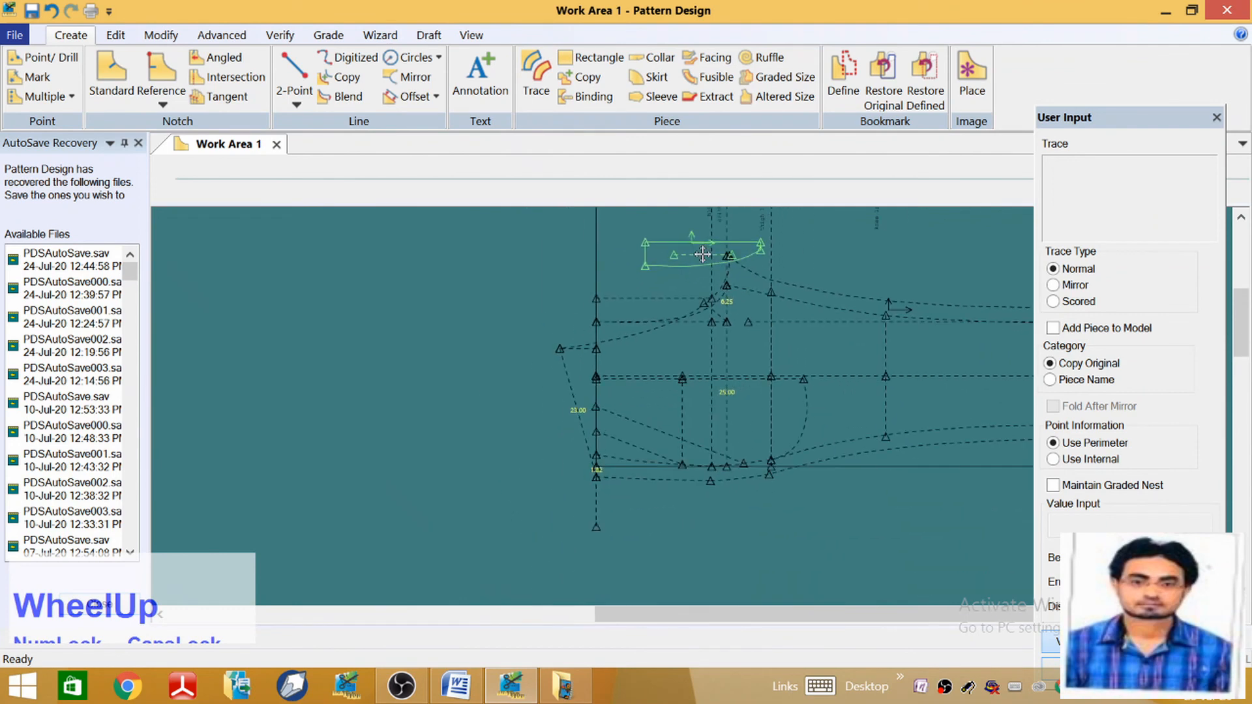
pyautogui.scroll(-2, 713, 265)
pyautogui.scroll(-1, 372, 419)
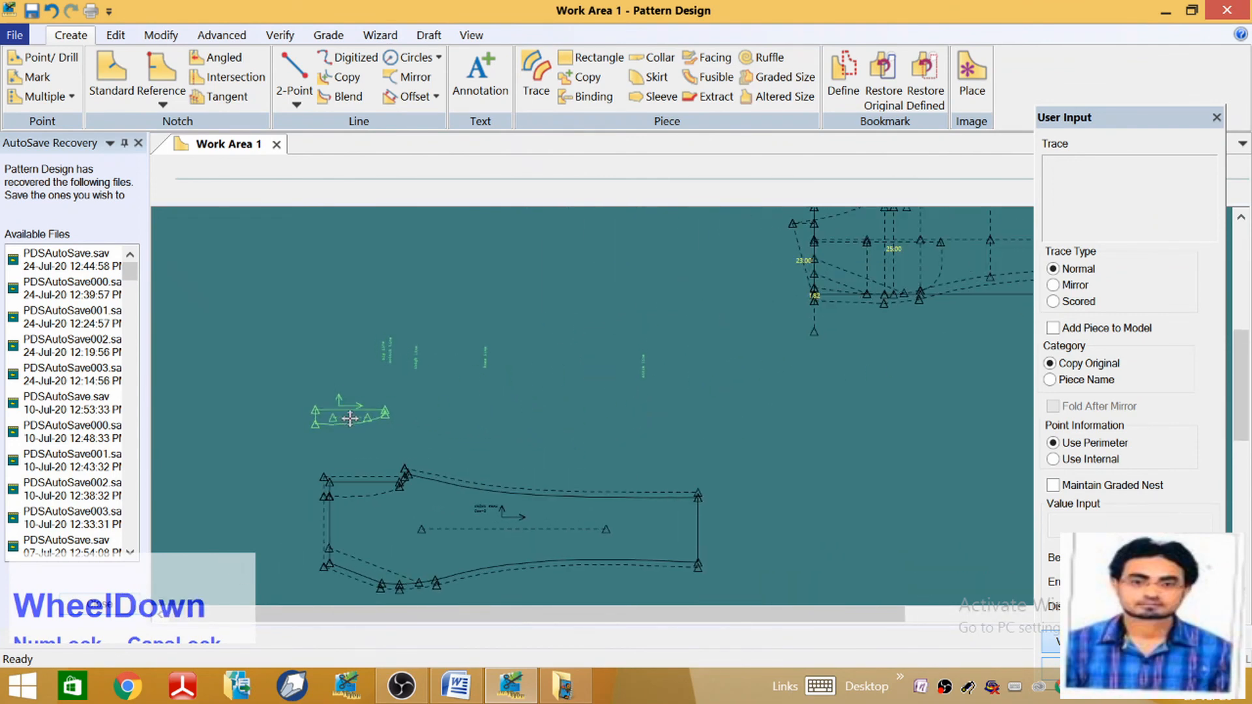
pyautogui.click(336, 418)
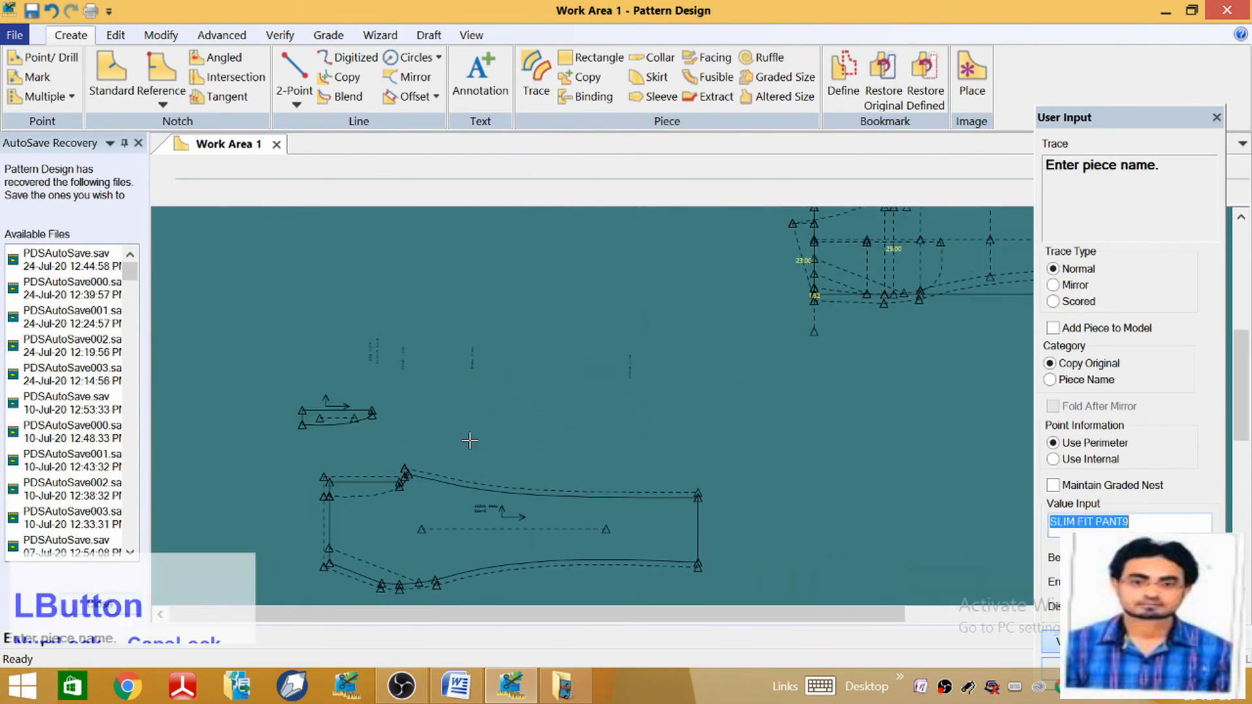
pyautogui.write('UFF')
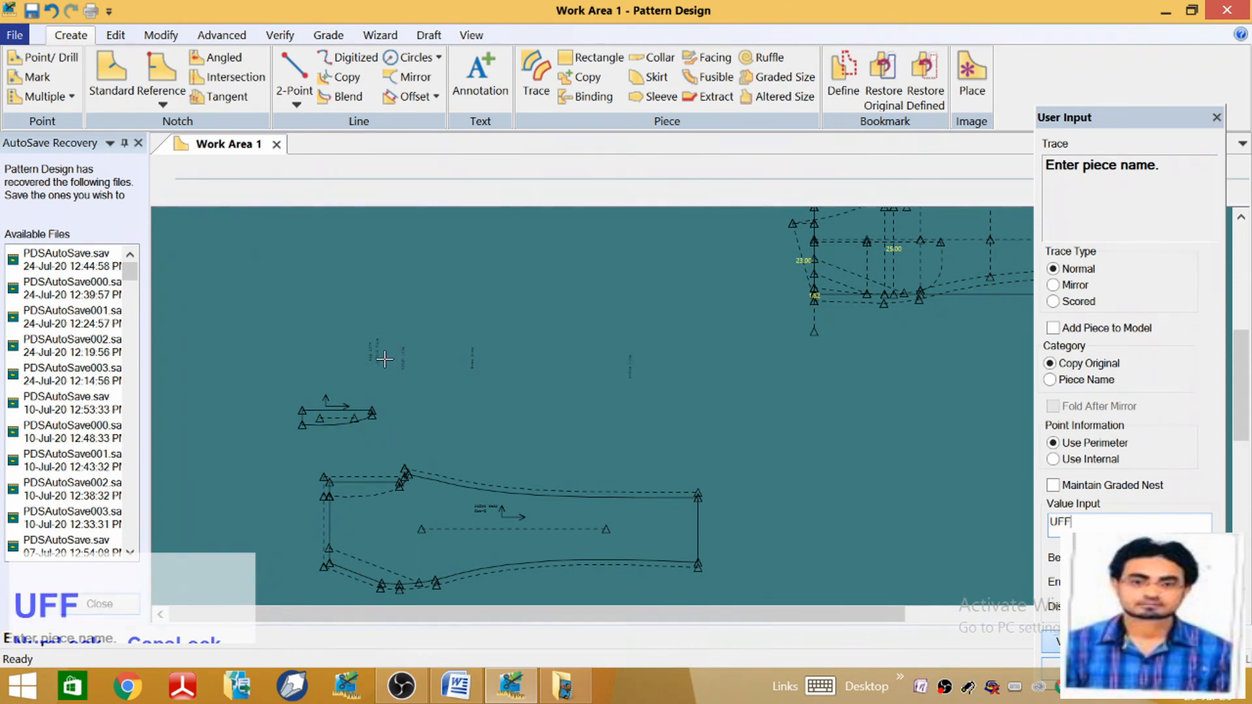
pyautogui.rightClick(331, 351)
pyautogui.click(337, 362)
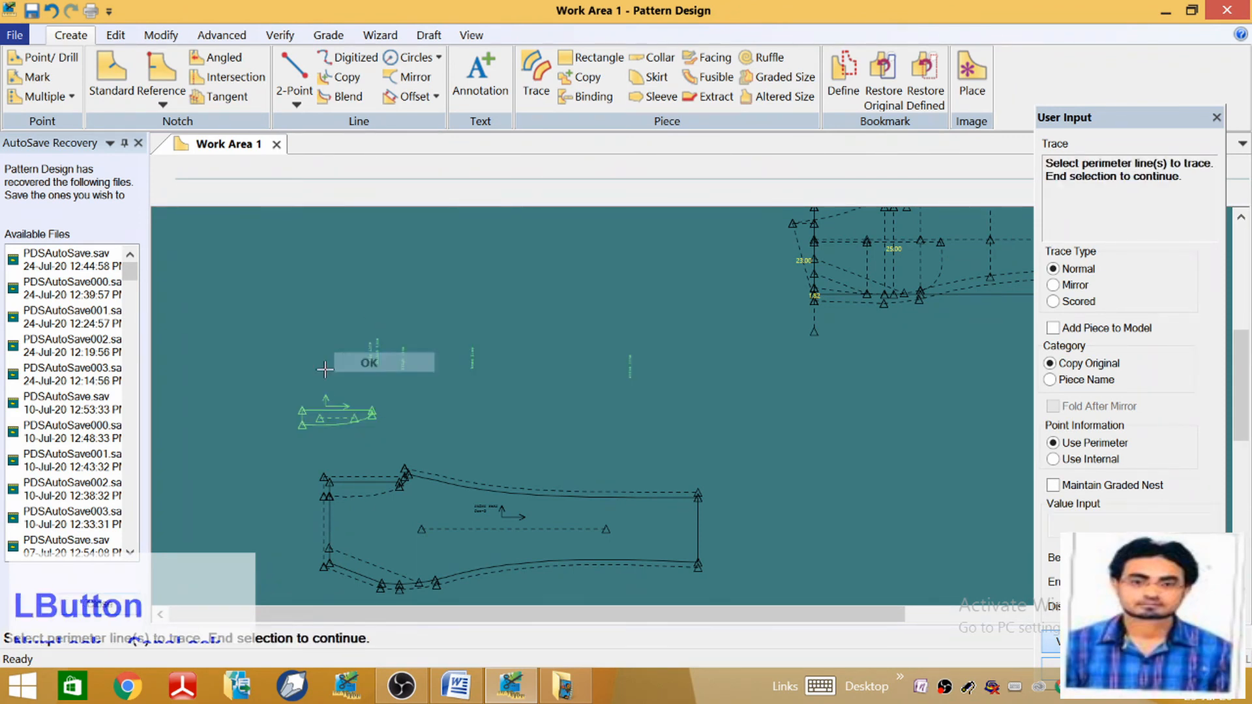
pyautogui.click(408, 363)
pyautogui.rightClick(365, 354)
pyautogui.click(371, 363)
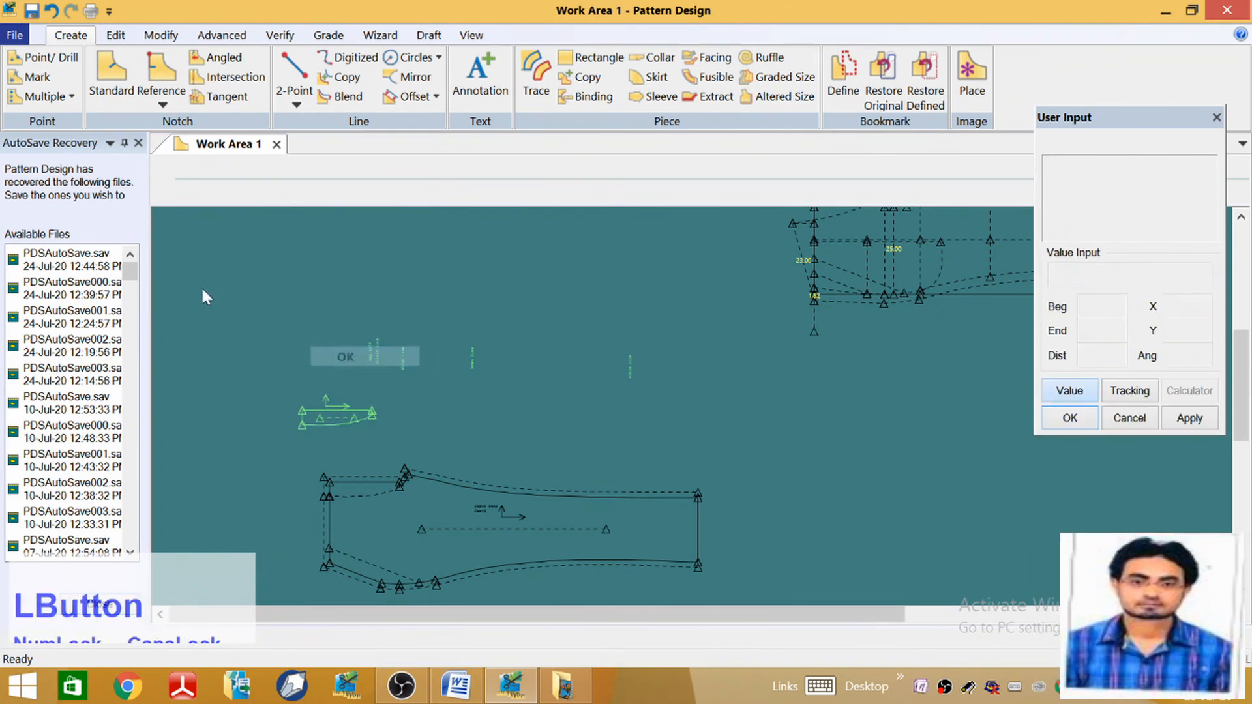
# Delete all reference-line annotations carried over with the new fly piece
pyautogui.click(160, 35)
pyautogui.click(26, 104)
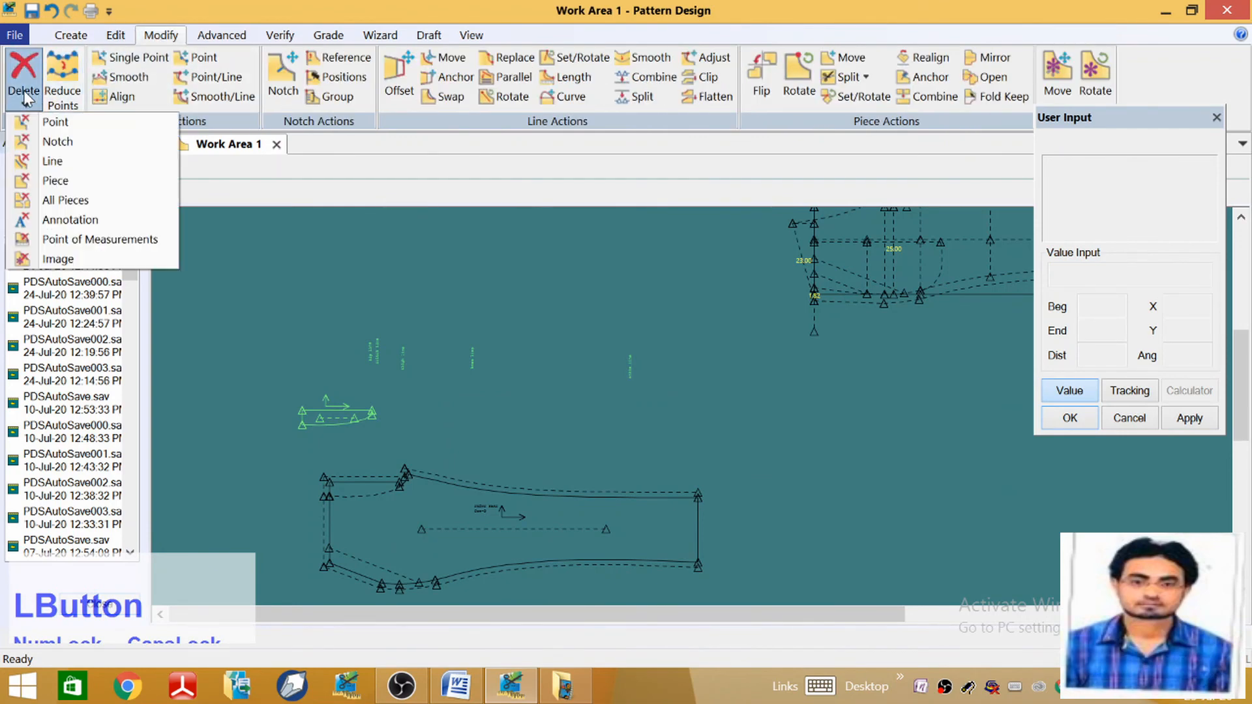
pyautogui.click(52, 219)
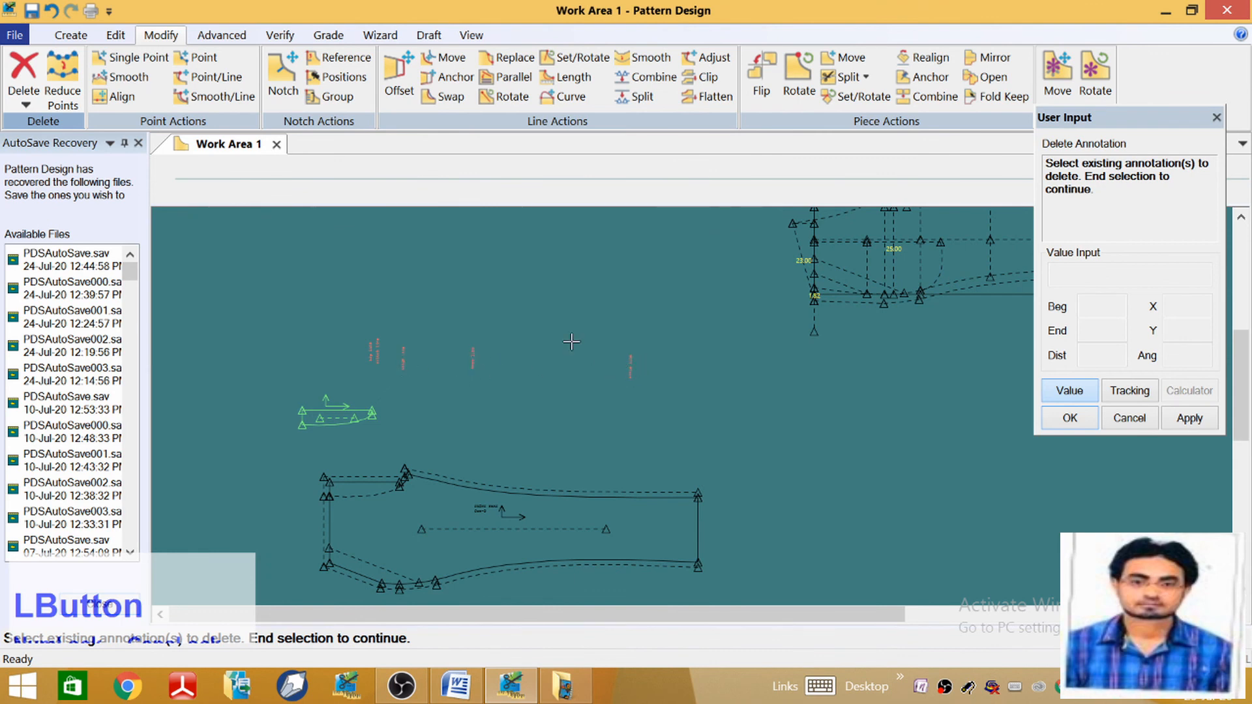
pyautogui.scroll(-1, 273, 457)
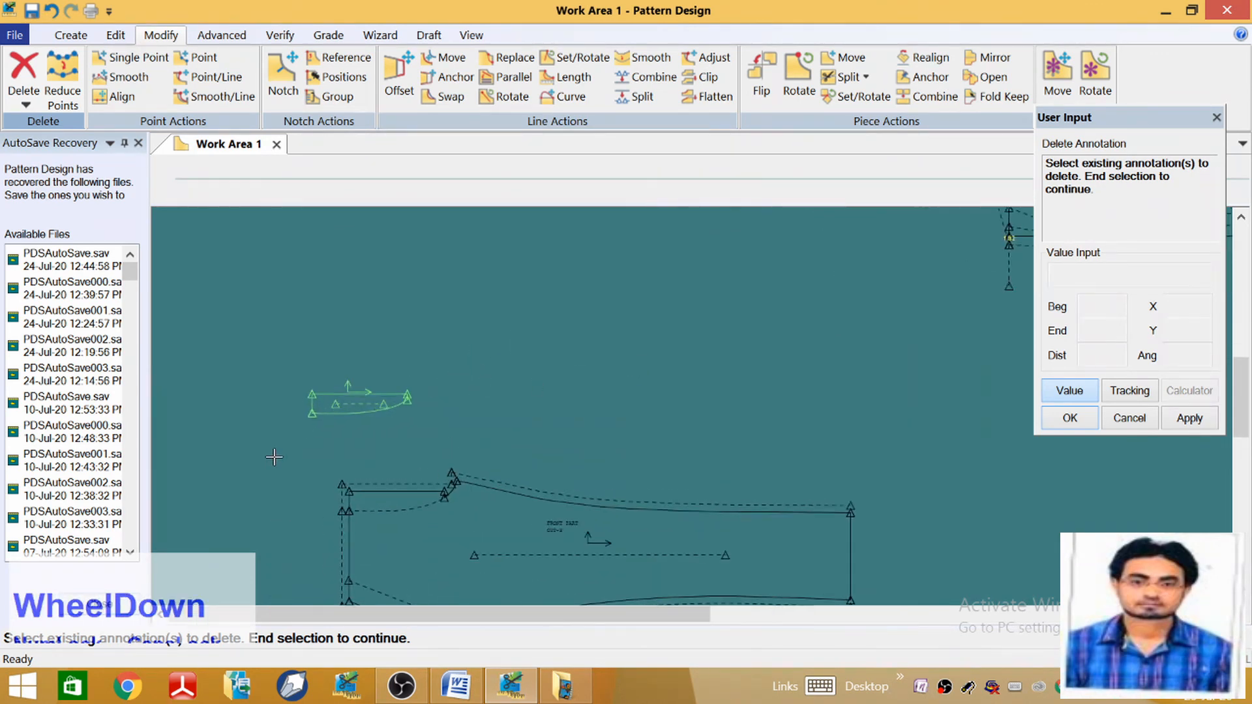
pyautogui.scroll(-2, 274, 457)
pyautogui.scroll(1, 683, 321)
pyautogui.rightClick(509, 390)
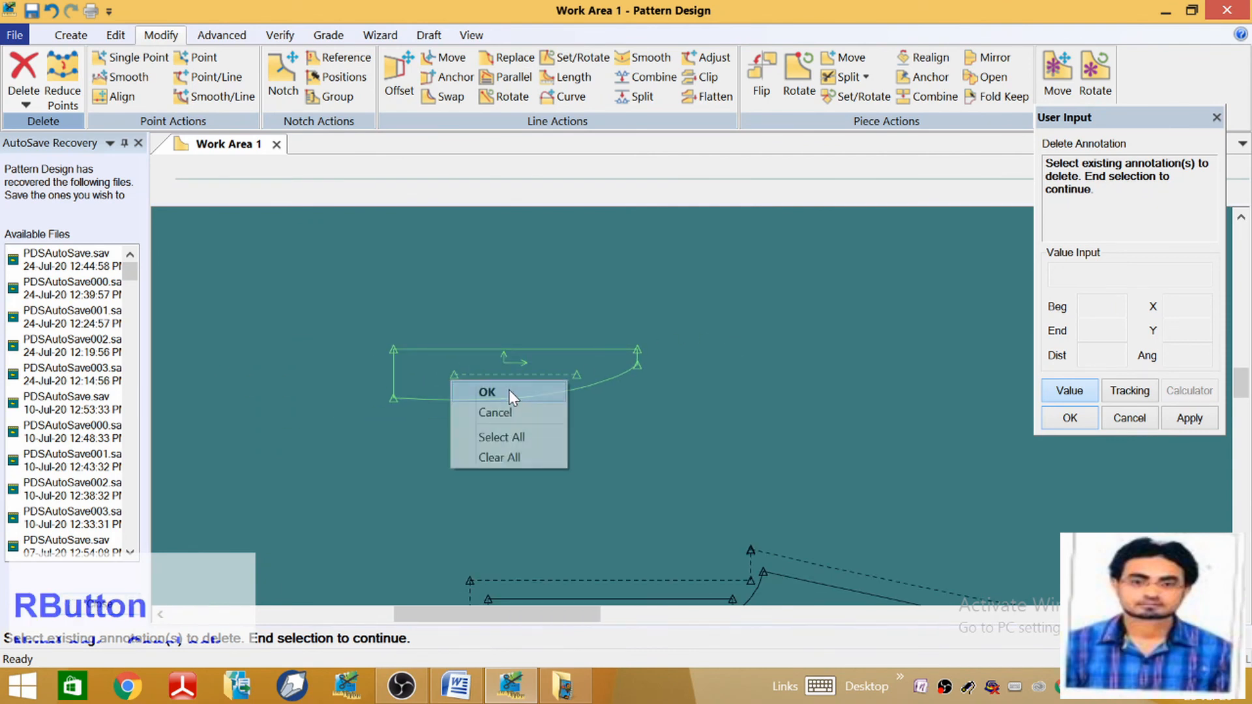
pyautogui.click(508, 391)
# Add the annotation UFF with character size 1 inside the fly piece, near the start of its grain line
pyautogui.scroll(-1, 391, 362)
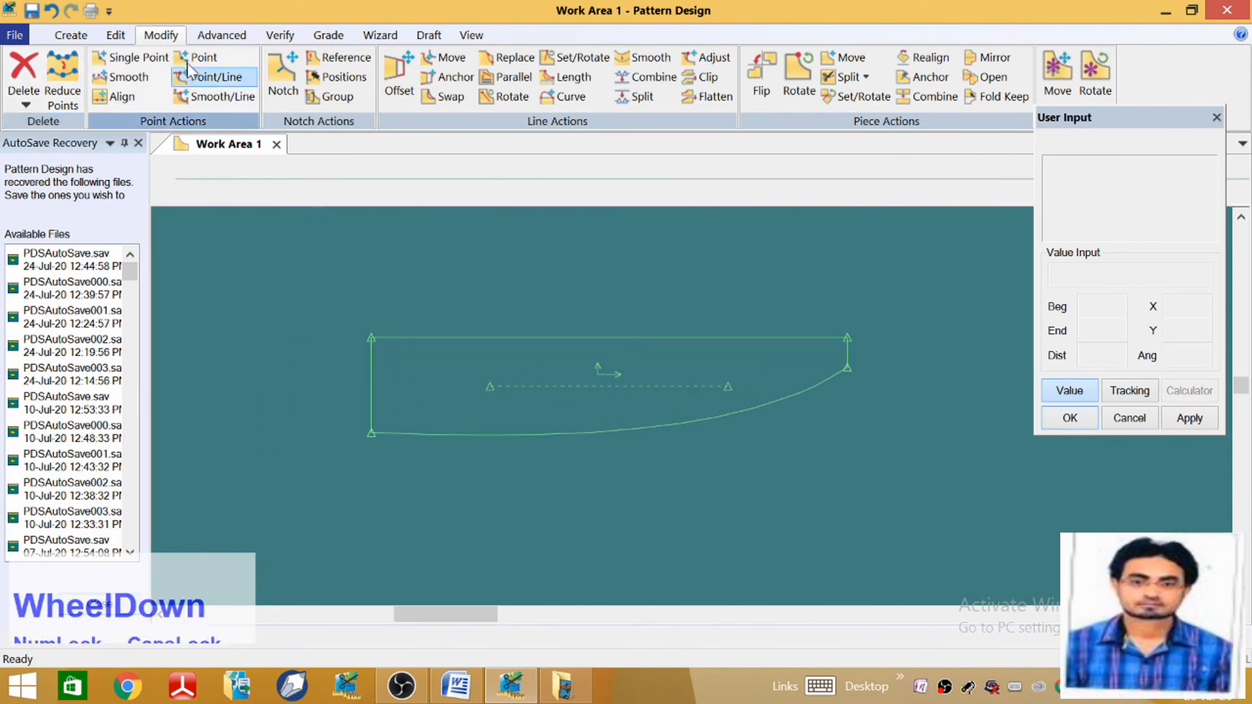
pyautogui.click(75, 34)
pyautogui.click(484, 85)
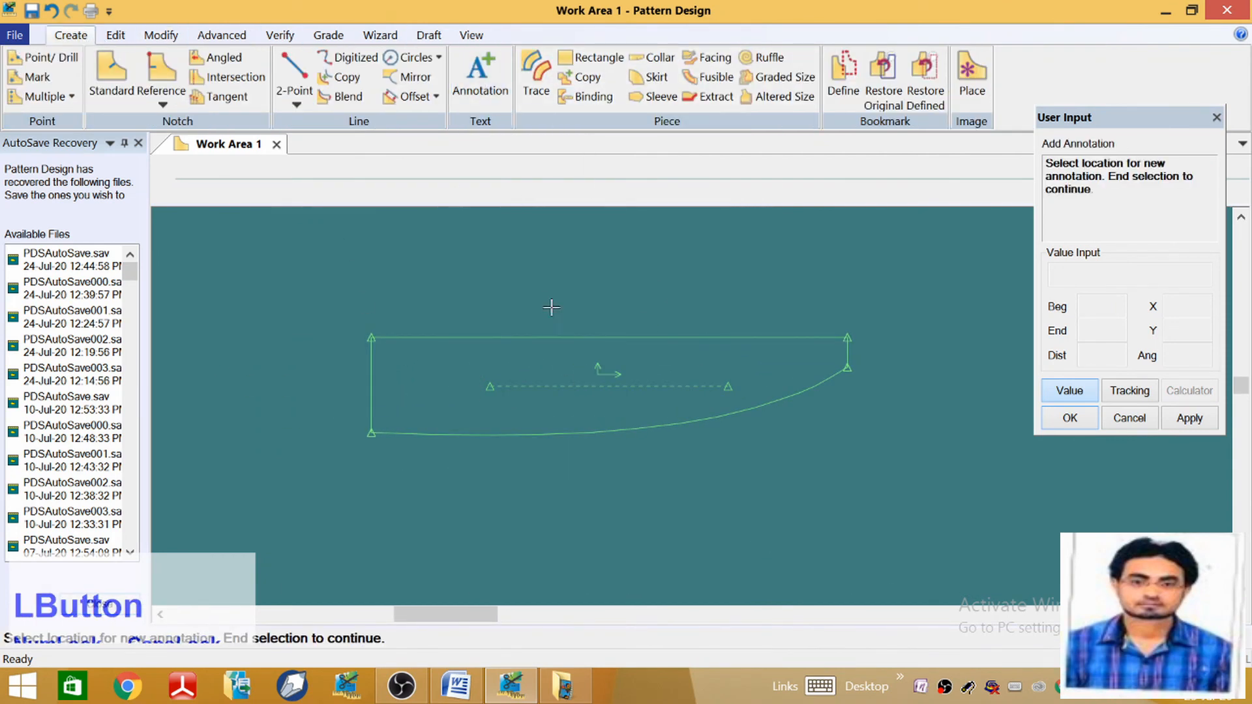
pyautogui.click(446, 371)
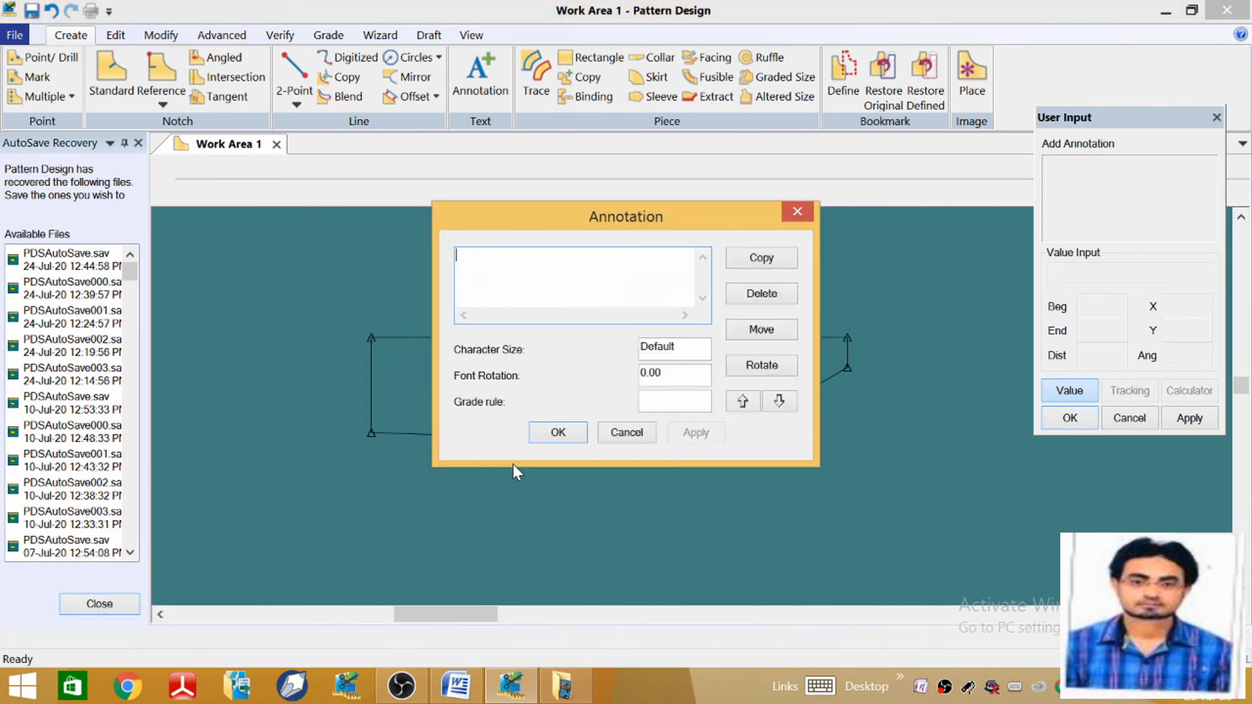
pyautogui.write('UFF')
pyautogui.click(674, 348)
pyautogui.write('1')
pyautogui.press('Return')
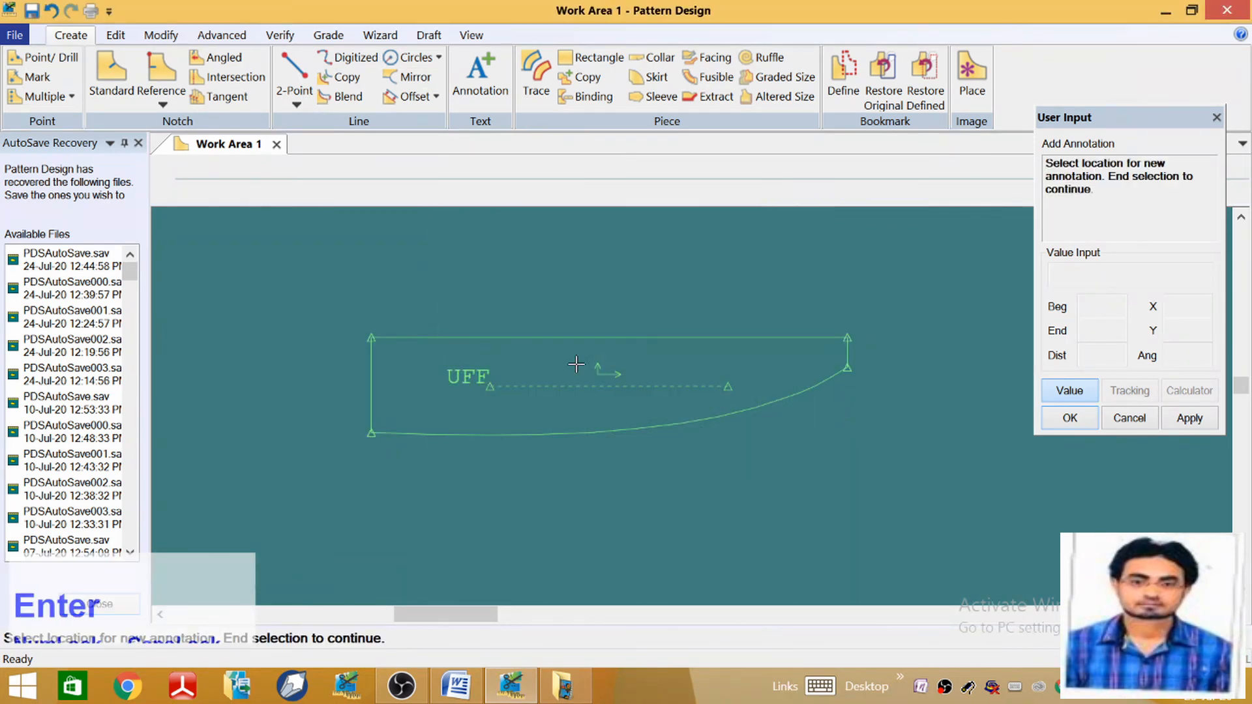
pyautogui.click(562, 410)
pyautogui.click(530, 371)
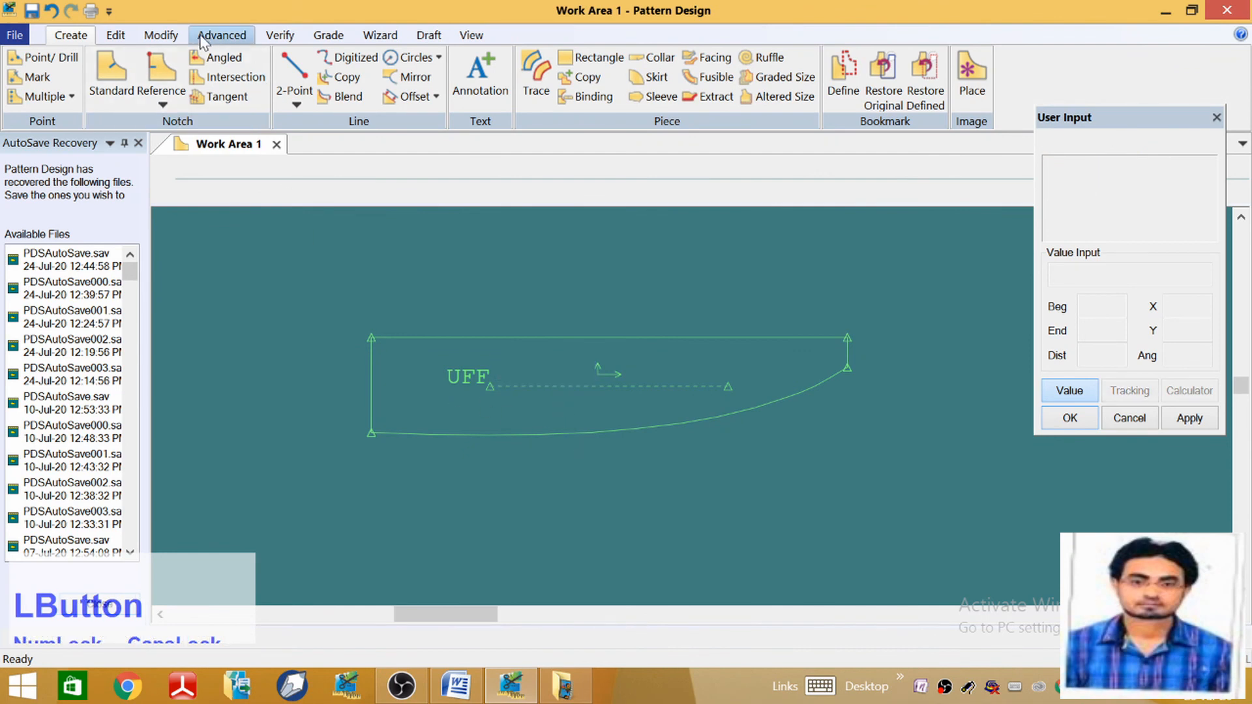
# Add an even 1.5 cm seam allowance to all four edges of the UFF piece
pyautogui.click(221, 35)
pyautogui.click(272, 77)
pyautogui.click(535, 338)
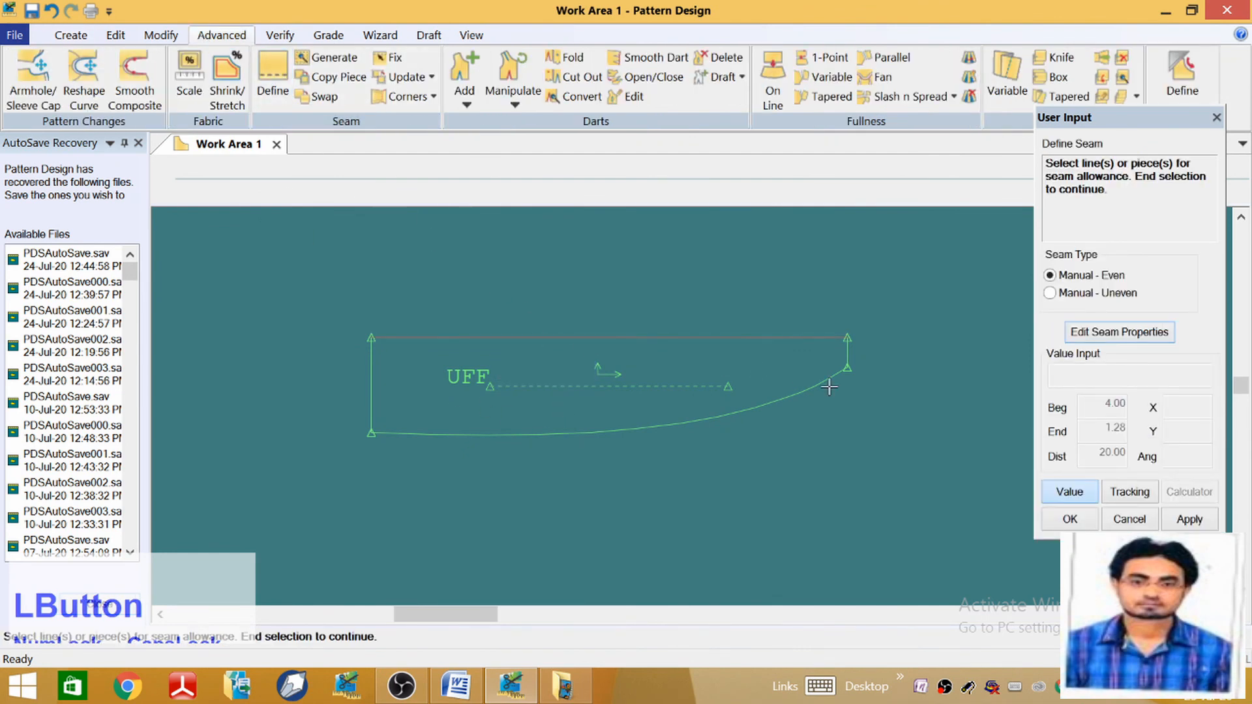
pyautogui.click(469, 432)
pyautogui.click(366, 396)
pyautogui.rightClick(366, 395)
pyautogui.click(367, 399)
pyautogui.write('1.')
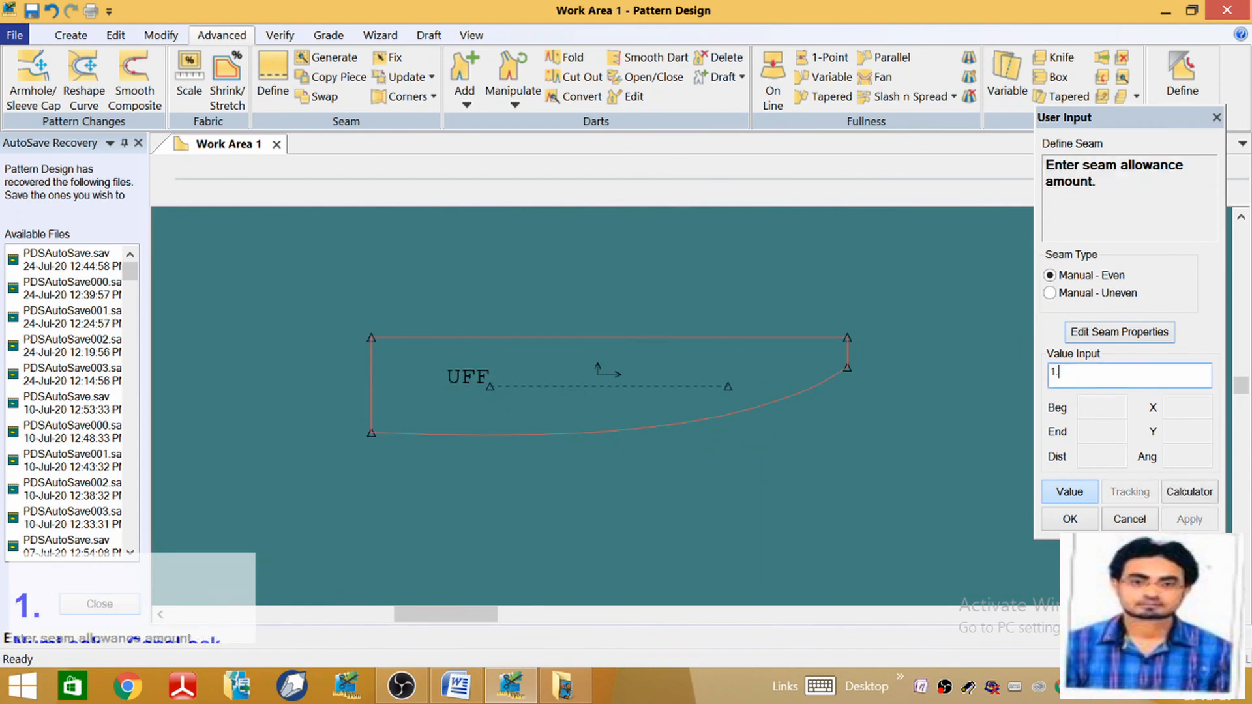
pyautogui.press('Return')
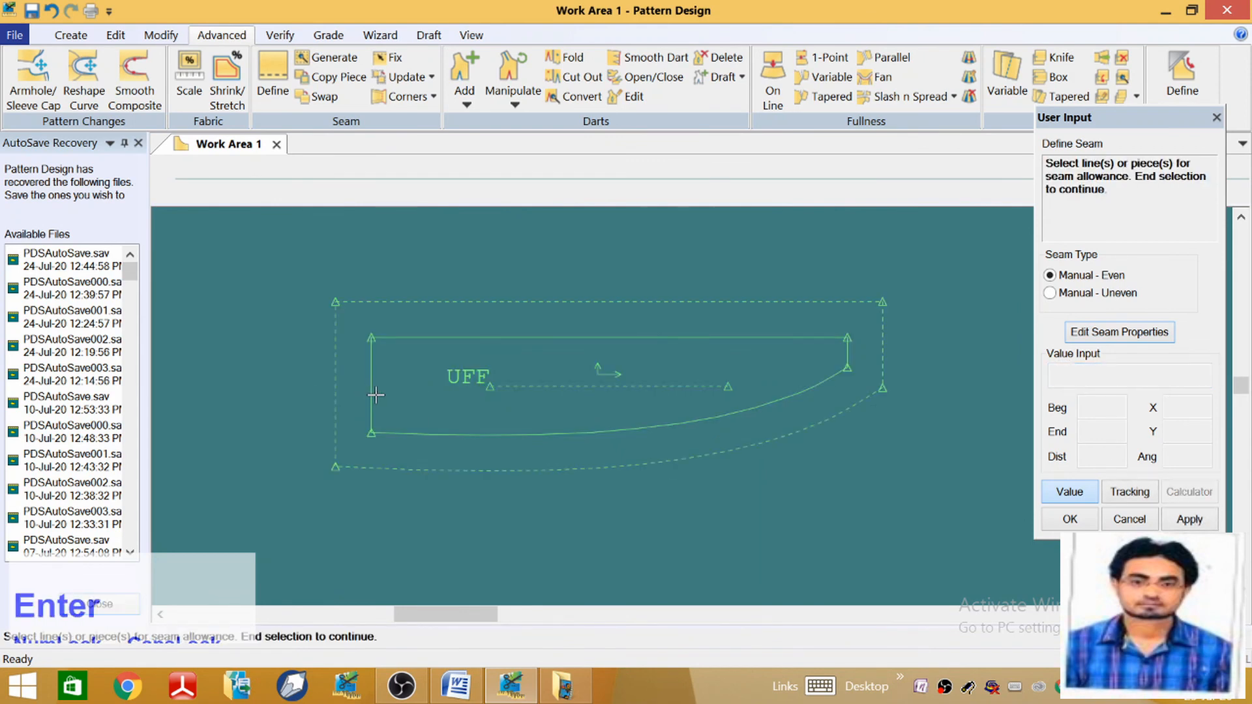
pyautogui.click(375, 395)
# Move the UFF piece next to the waist end of the front part
pyautogui.scroll(5, 651, 354)
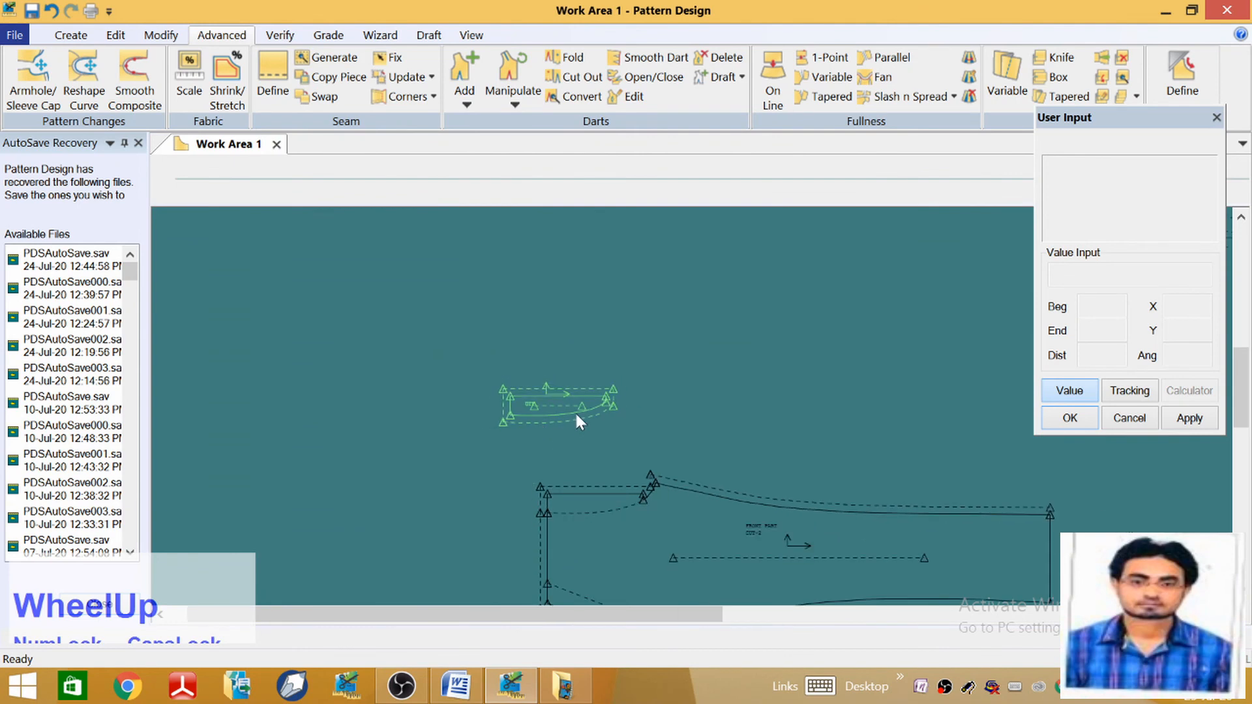
pyautogui.click(576, 414)
pyautogui.scroll(3, 513, 405)
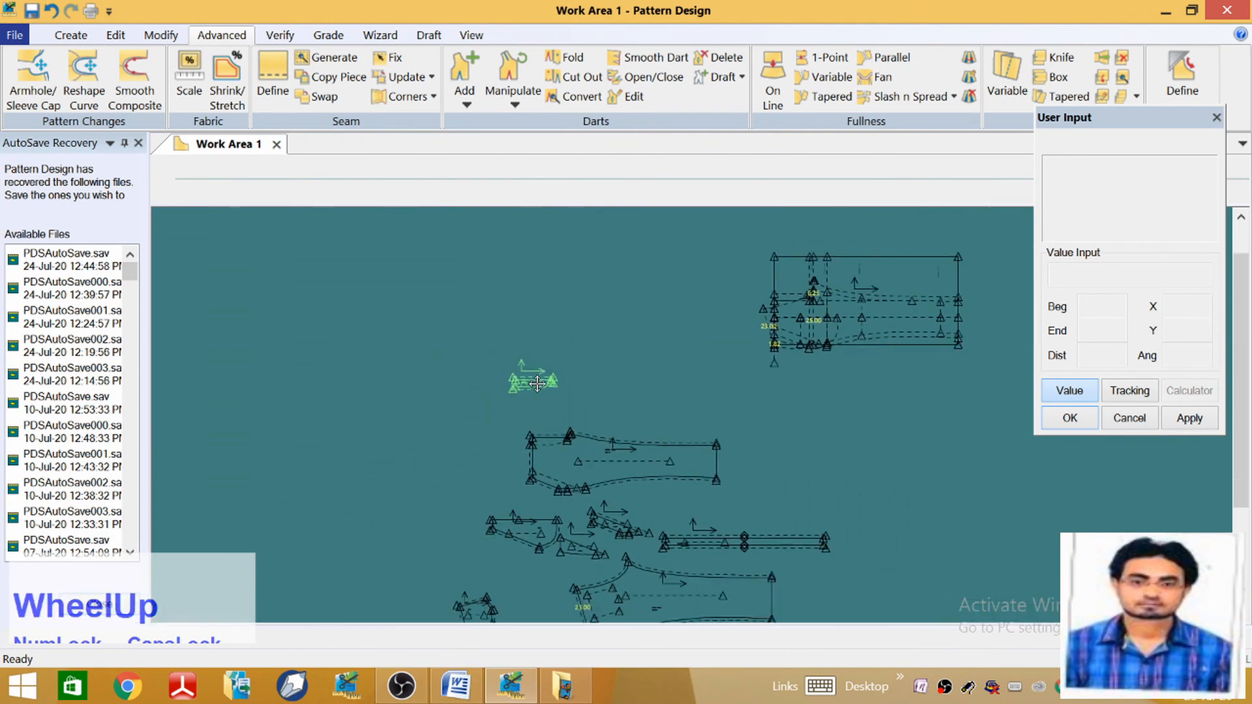
pyautogui.scroll(1, 538, 383)
pyautogui.click(463, 469)
pyautogui.scroll(-1, 843, 298)
pyautogui.scroll(1, 844, 299)
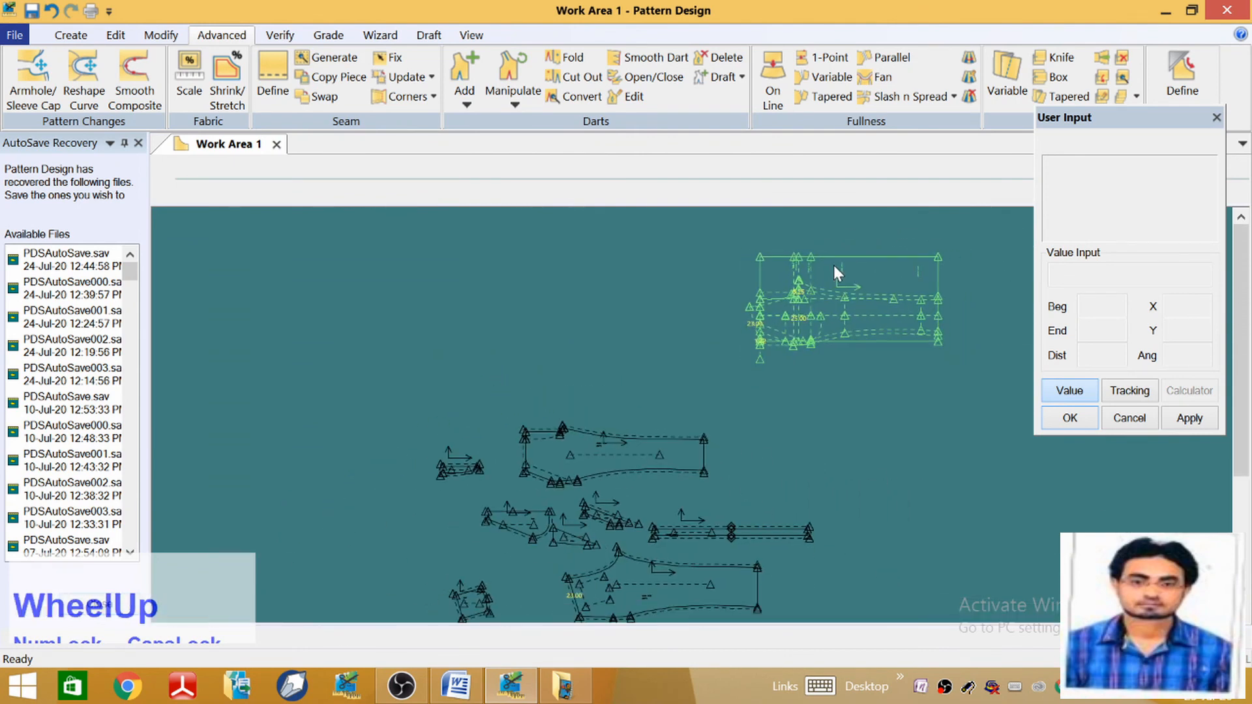
# Trace the four boundary lines of the narrow rectangle beside the crotch curve at the base draft's waist end as a new piece
pyautogui.scroll(-5, 797, 280)
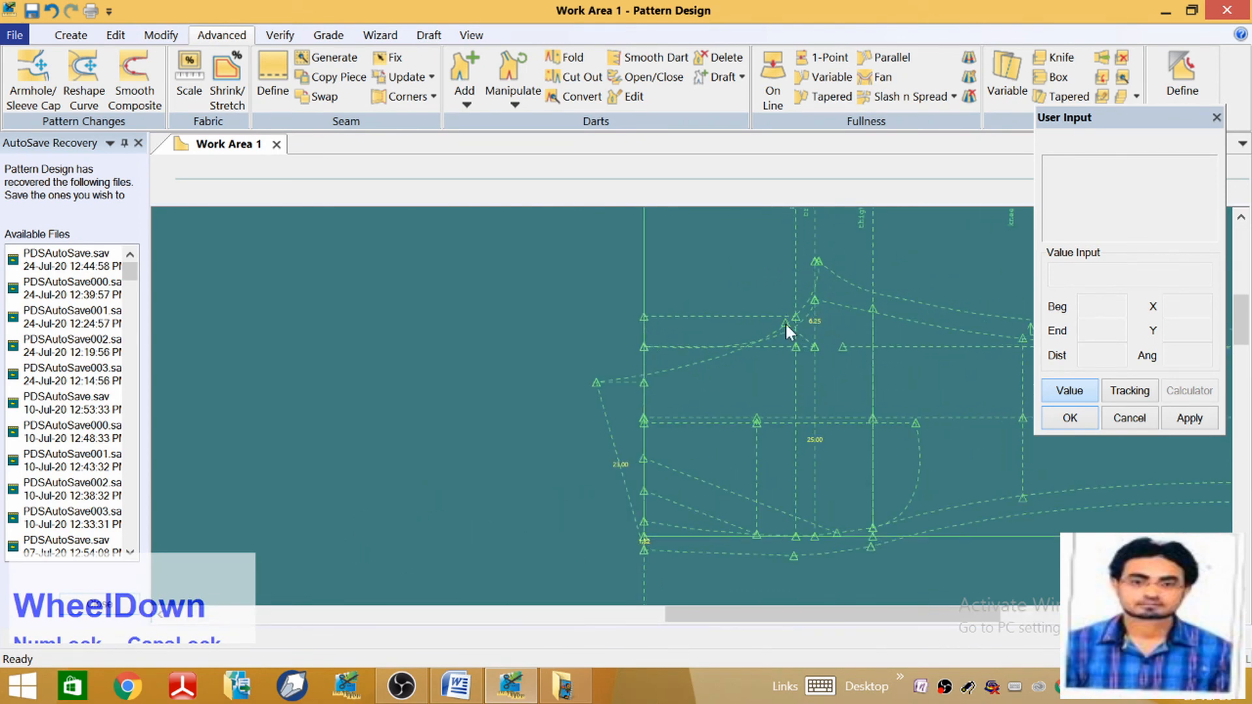
pyautogui.scroll(-3, 784, 329)
pyautogui.scroll(2, 785, 322)
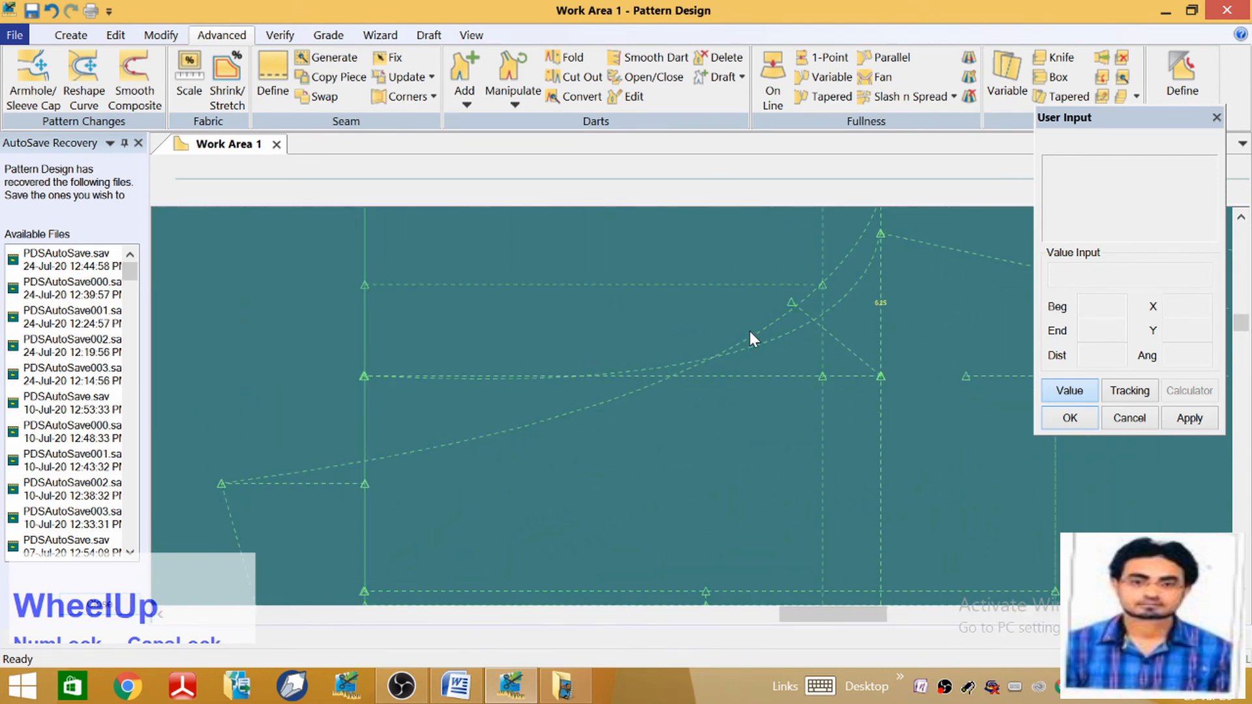
pyautogui.scroll(-1, 782, 296)
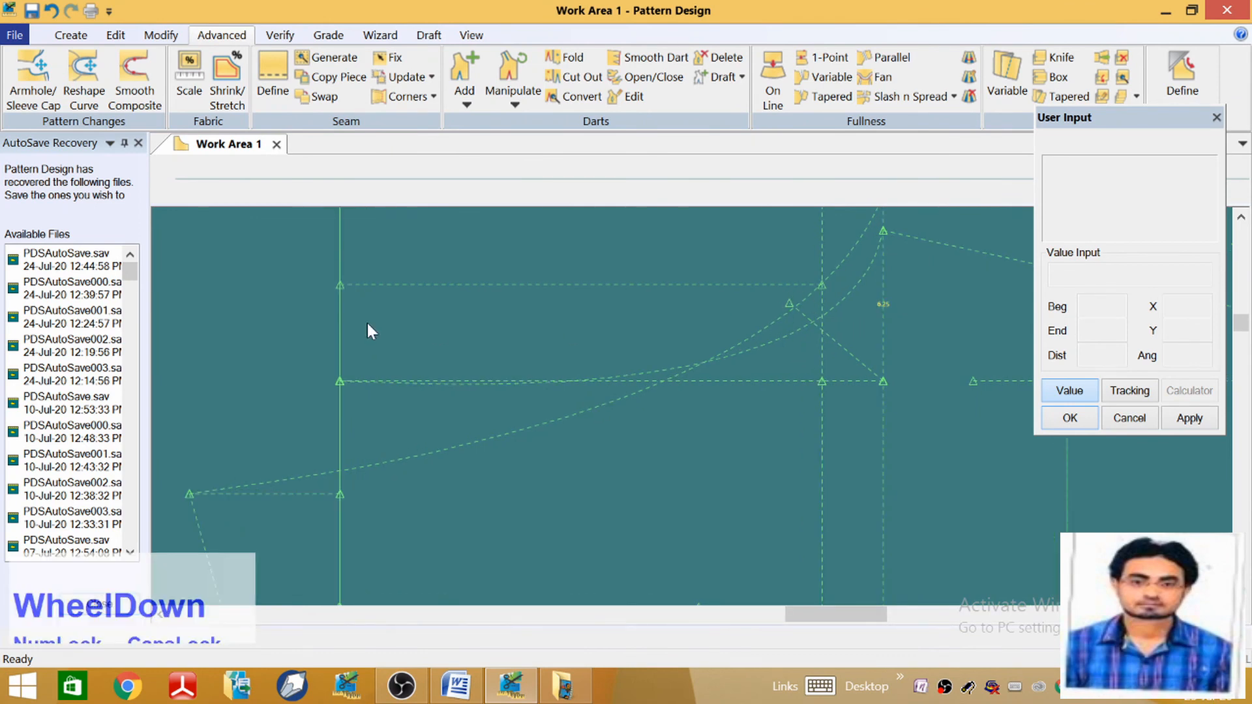
pyautogui.click(71, 35)
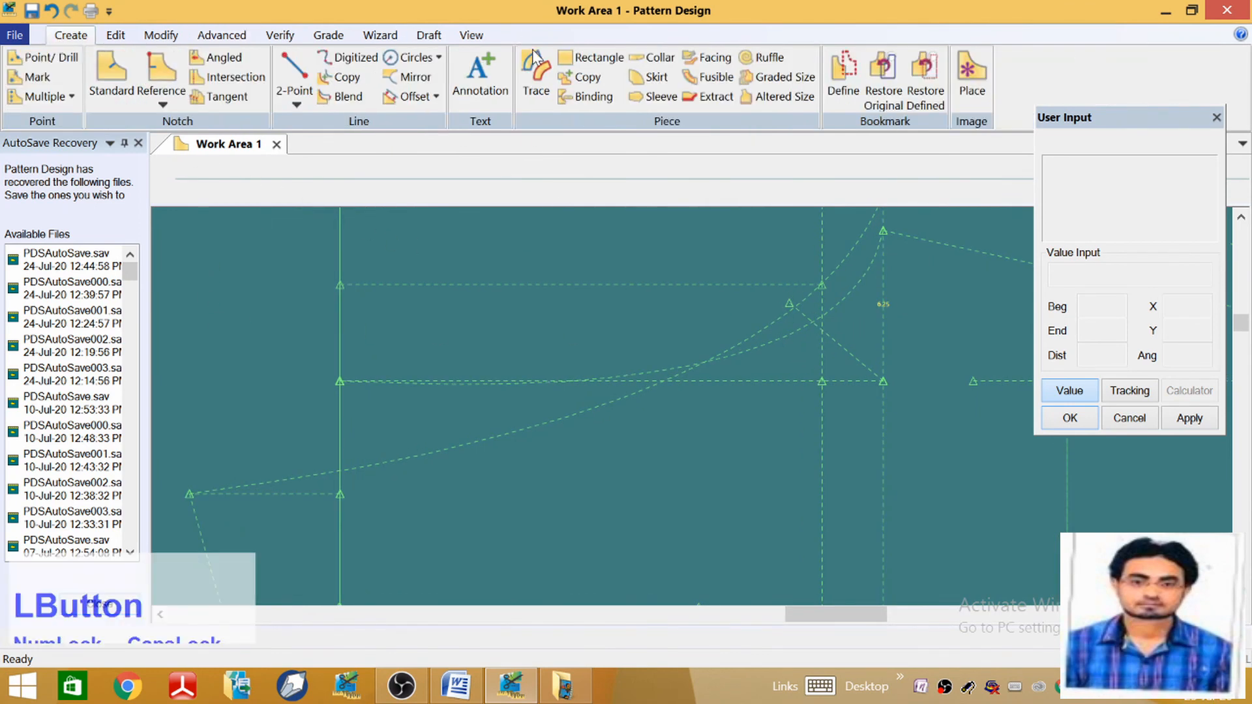
pyautogui.click(536, 77)
pyautogui.scroll(-2, 632, 319)
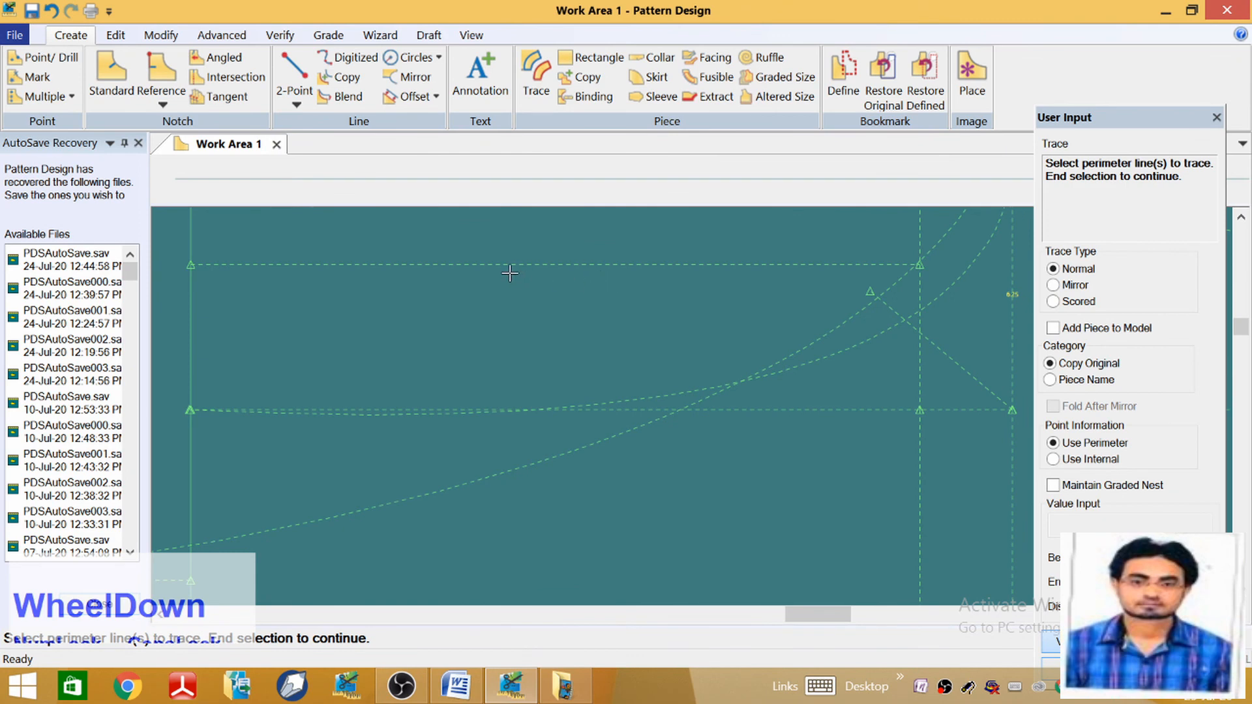
pyautogui.click(413, 265)
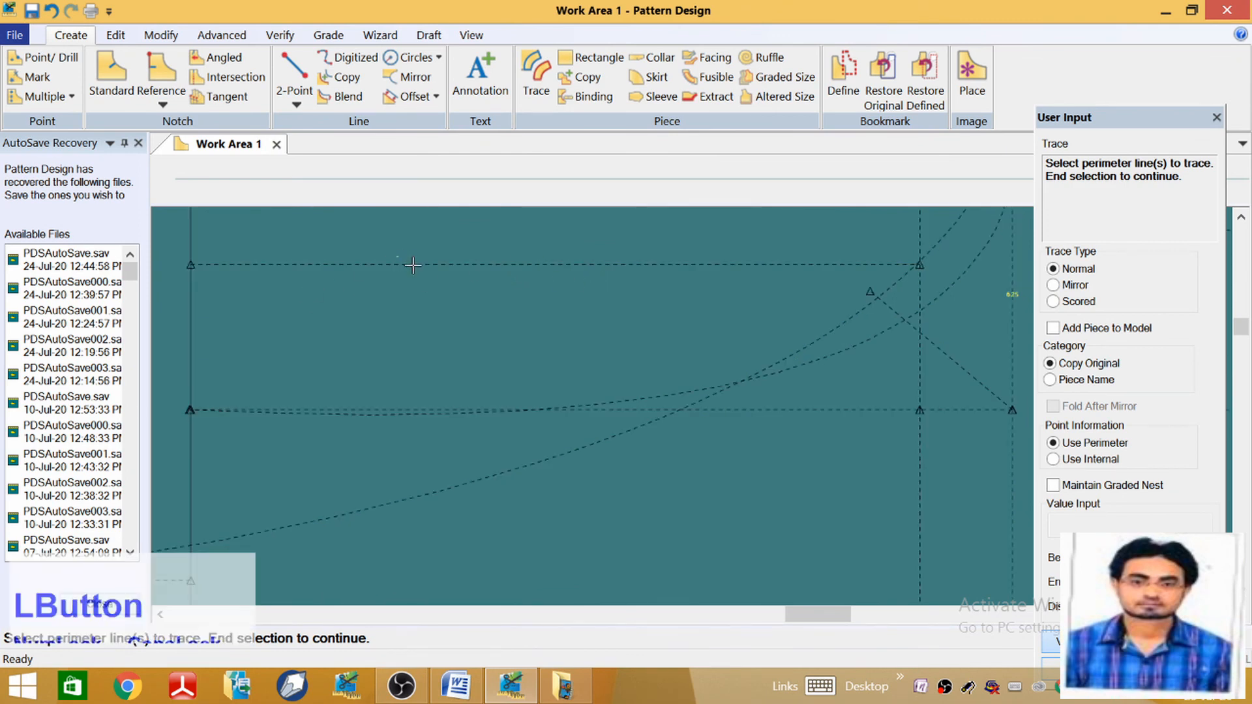
pyautogui.moveTo(467, 255); pyautogui.dragTo(466, 261)
pyautogui.scroll(1, 970, 313)
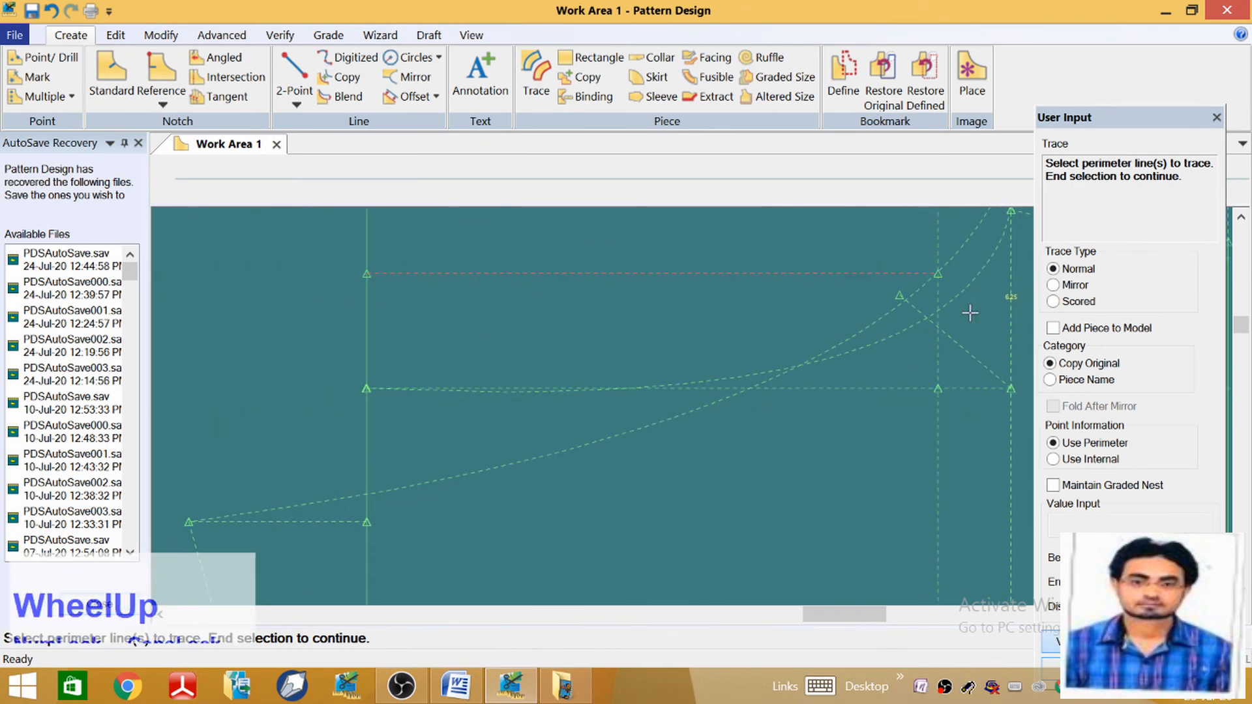
pyautogui.click(936, 344)
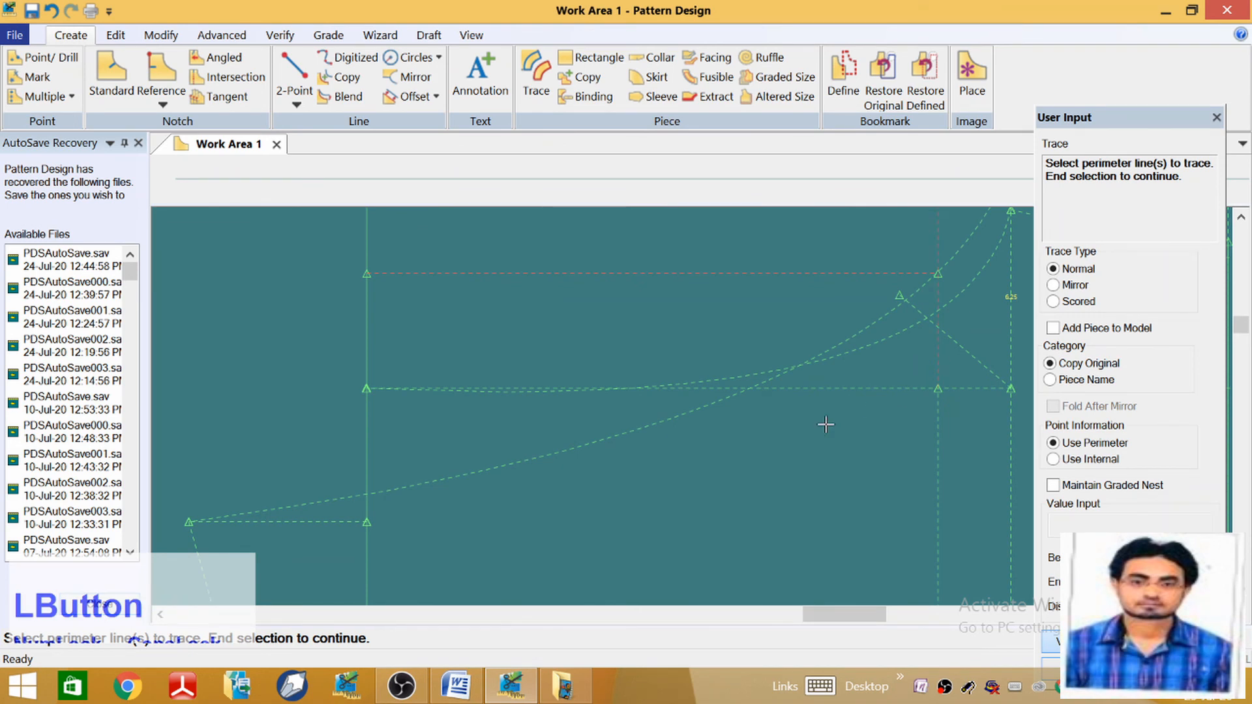
pyautogui.click(704, 391)
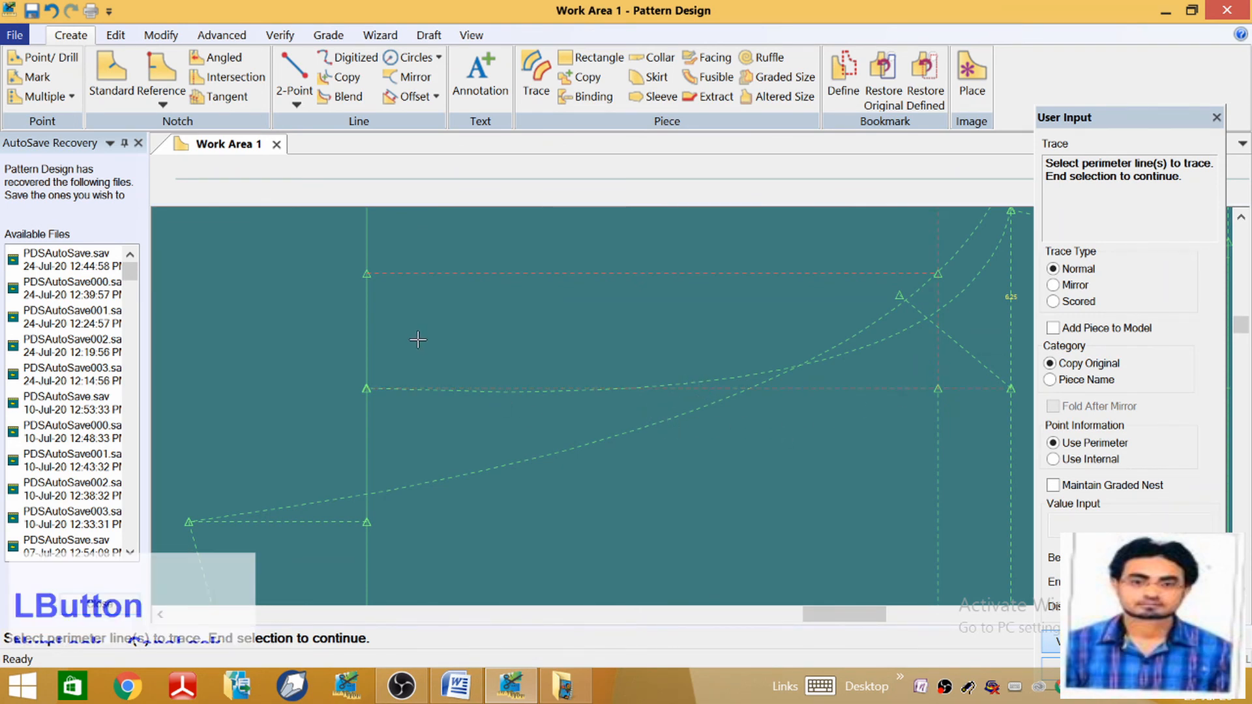
pyautogui.click(366, 319)
pyautogui.rightClick(529, 332)
pyautogui.click(529, 333)
pyautogui.rightClick(529, 333)
pyautogui.click(528, 333)
# Place the traced rectangle above the waist end of the front part and name the piece BTTOM FLYER FACING
pyautogui.scroll(2, 647, 309)
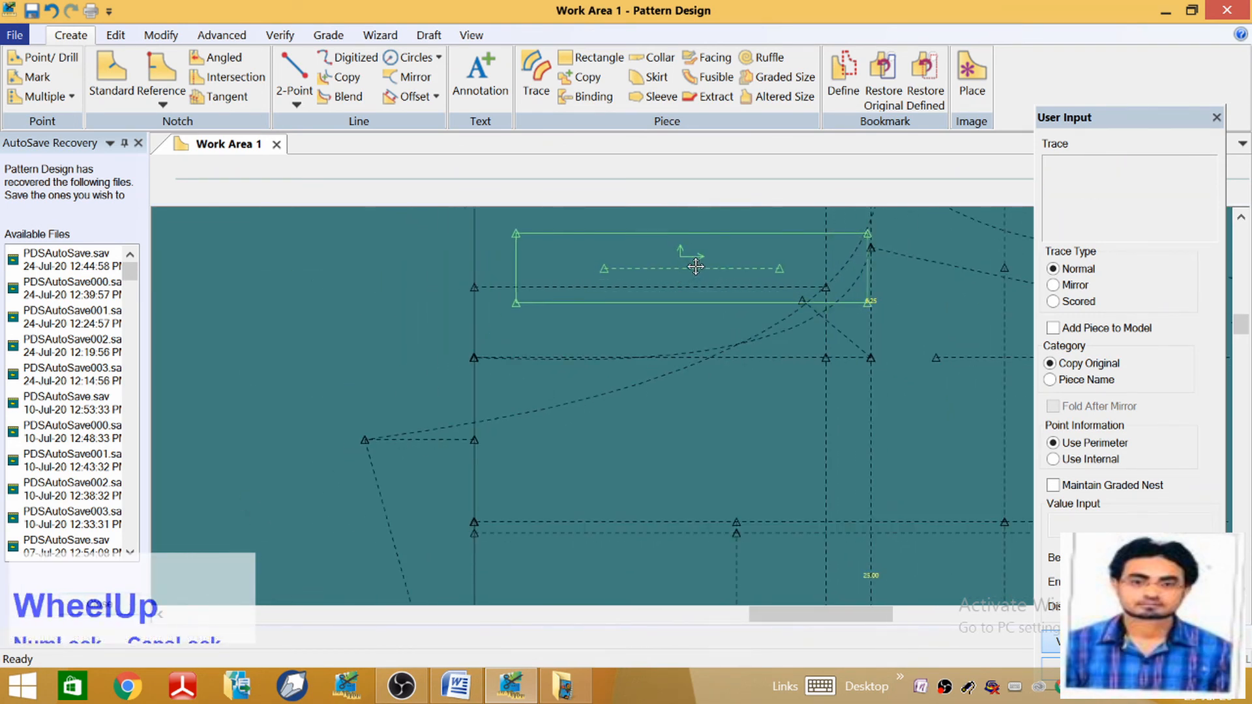
pyautogui.scroll(4, 695, 266)
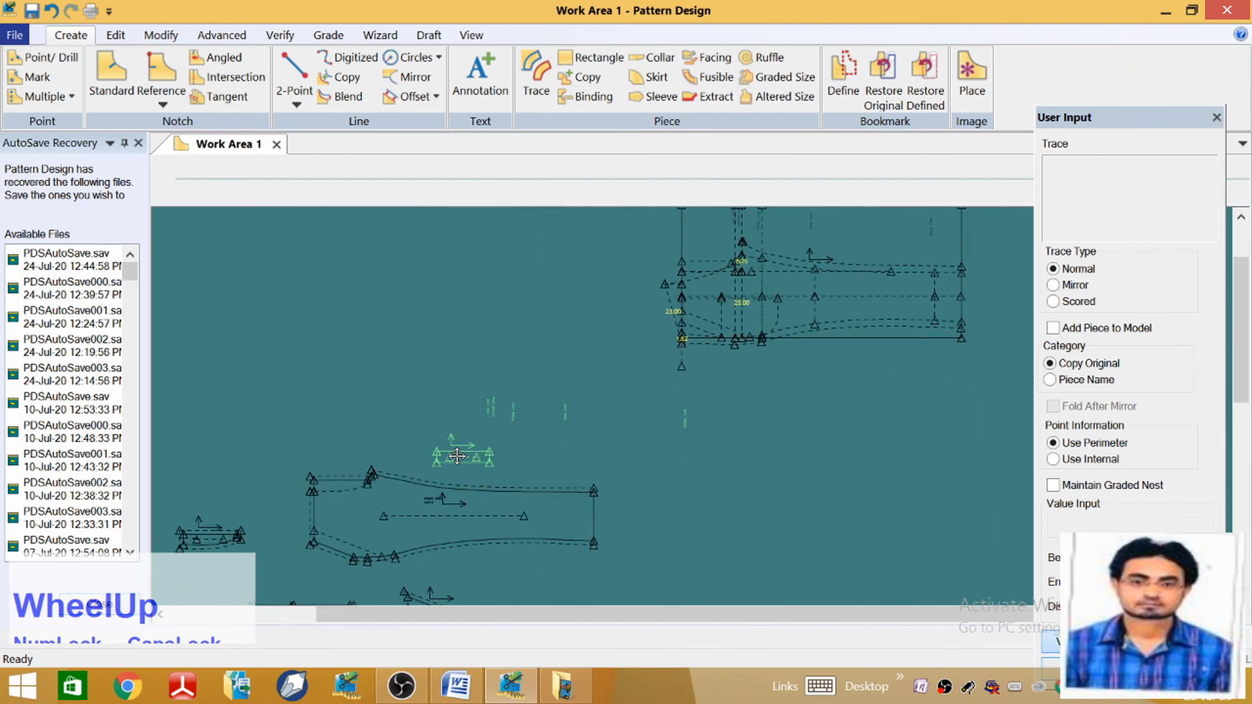
pyautogui.scroll(-3, 326, 434)
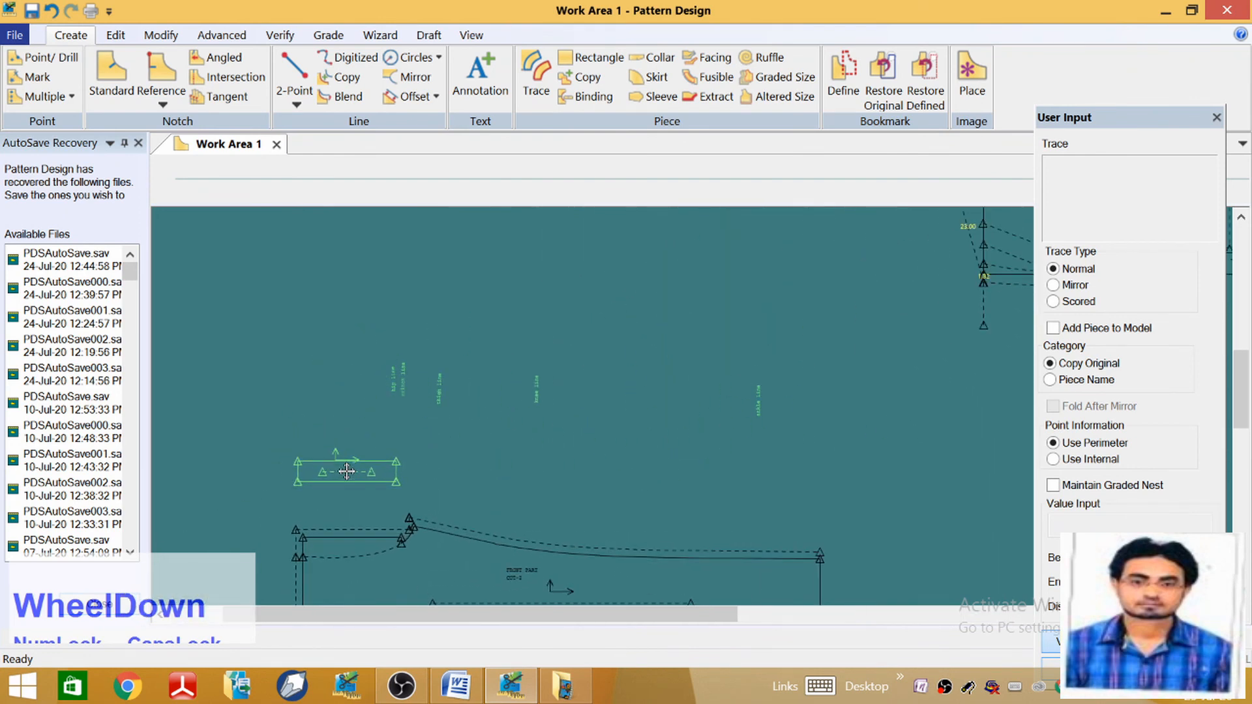
pyautogui.scroll(-2, 347, 471)
pyautogui.scroll(1, 355, 463)
pyautogui.click(360, 468)
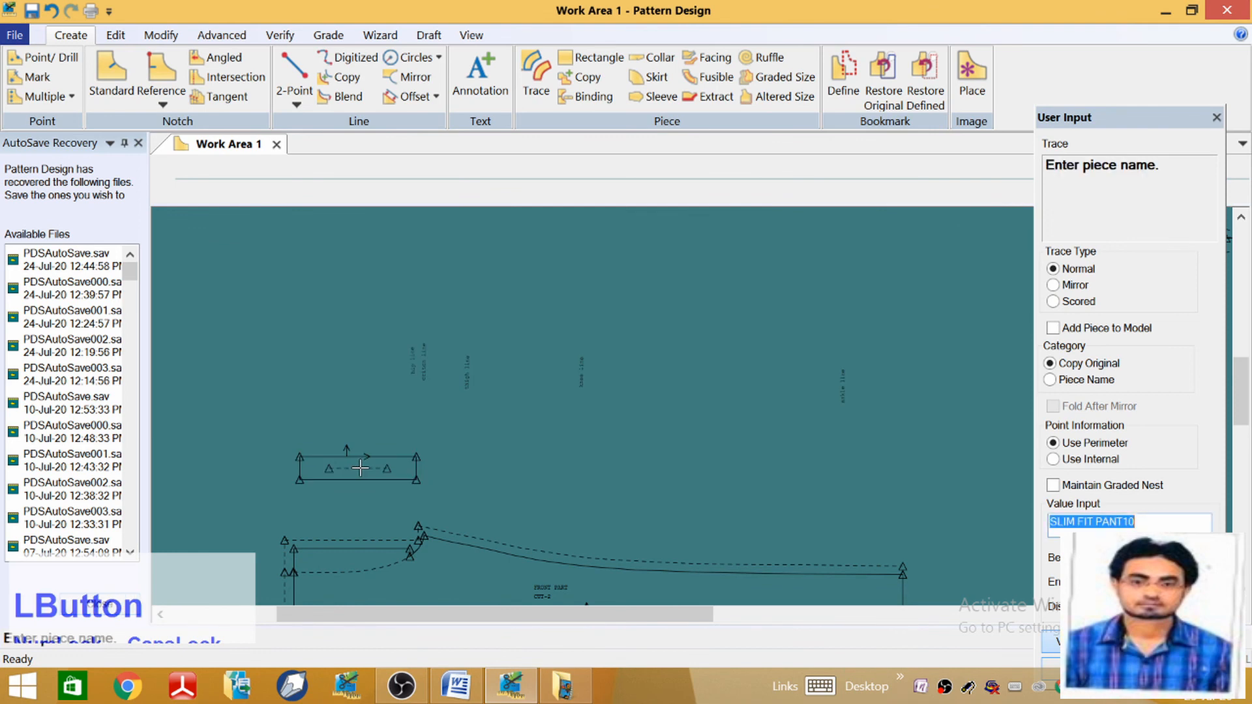
pyautogui.write('BTT')
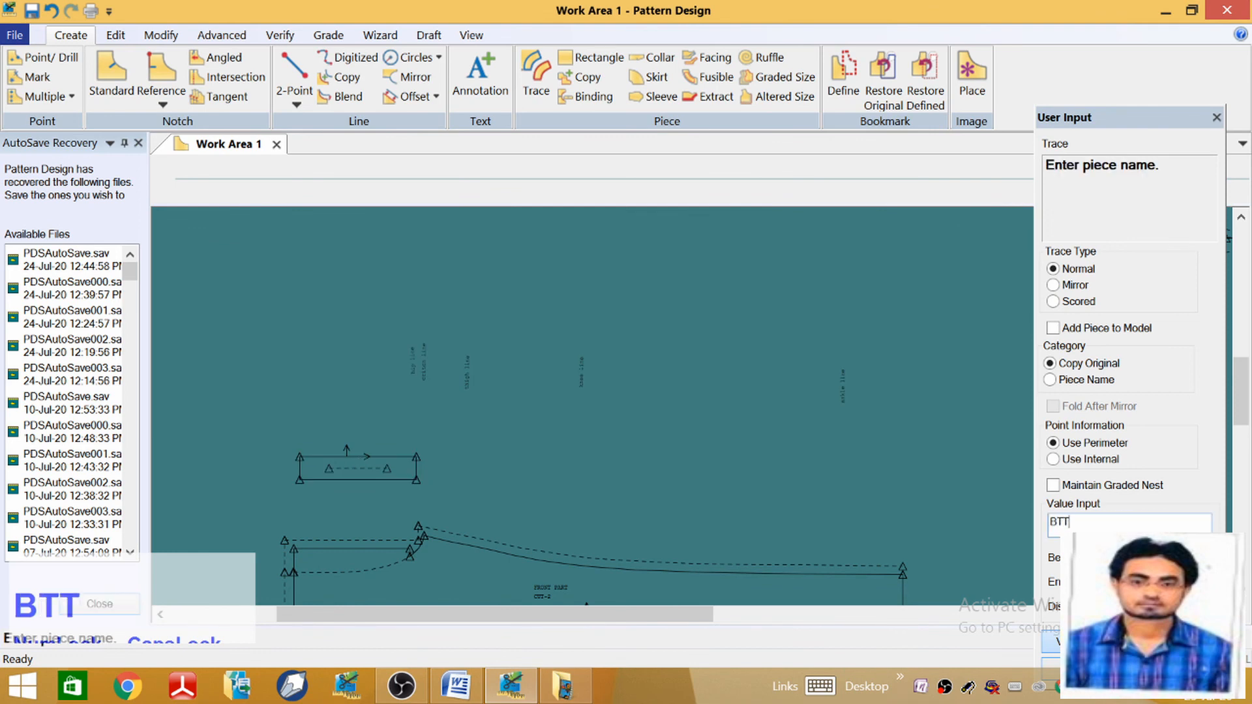
pyautogui.write('OM F')
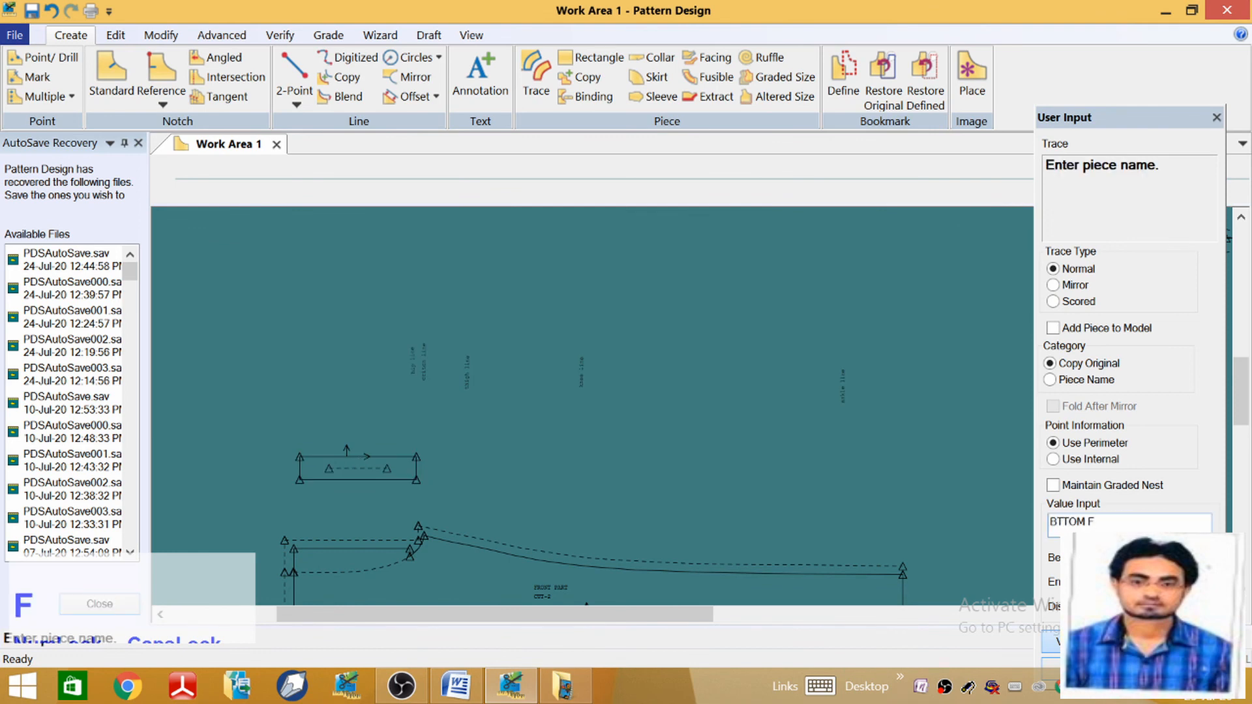
pyautogui.write('LYER')
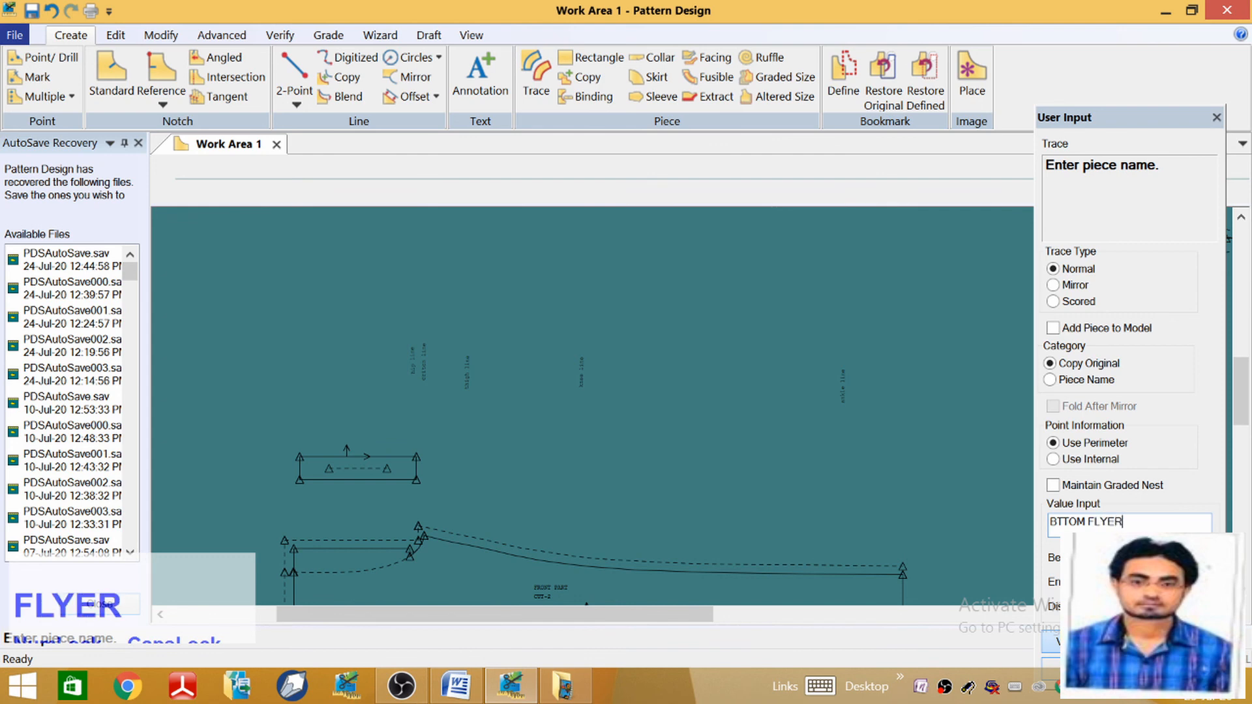
pyautogui.write(' FACING')
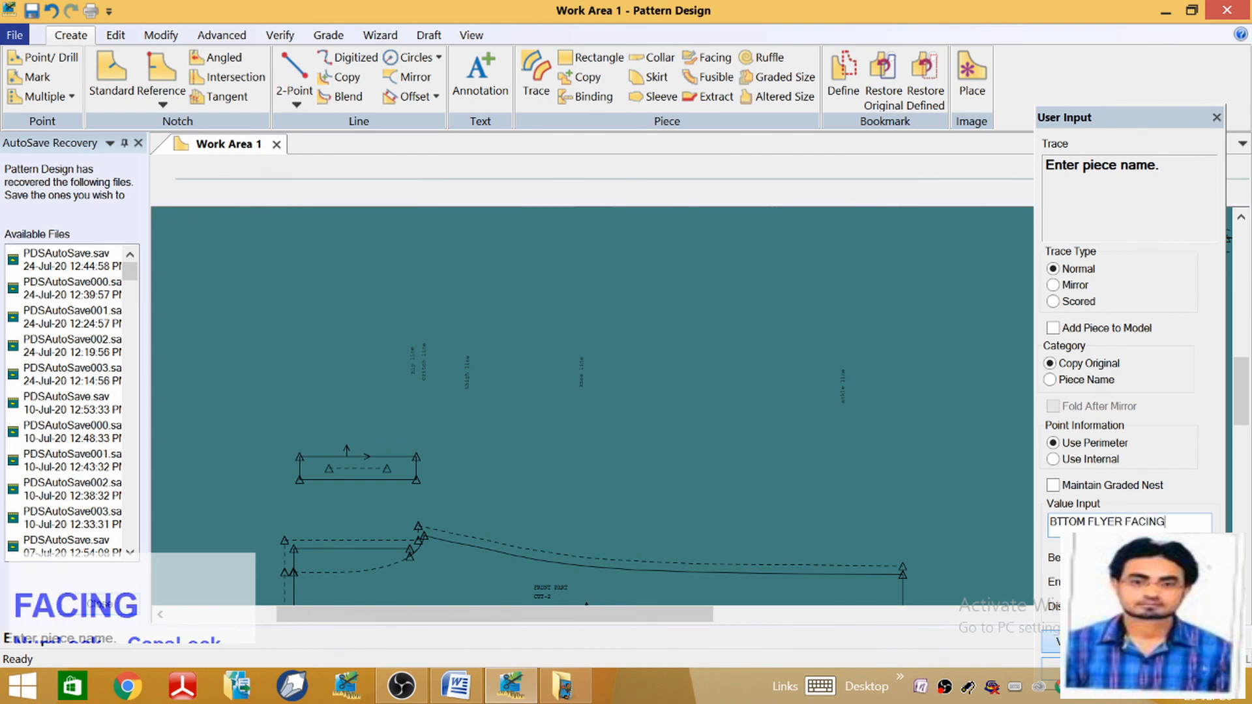
pyautogui.press('Return')
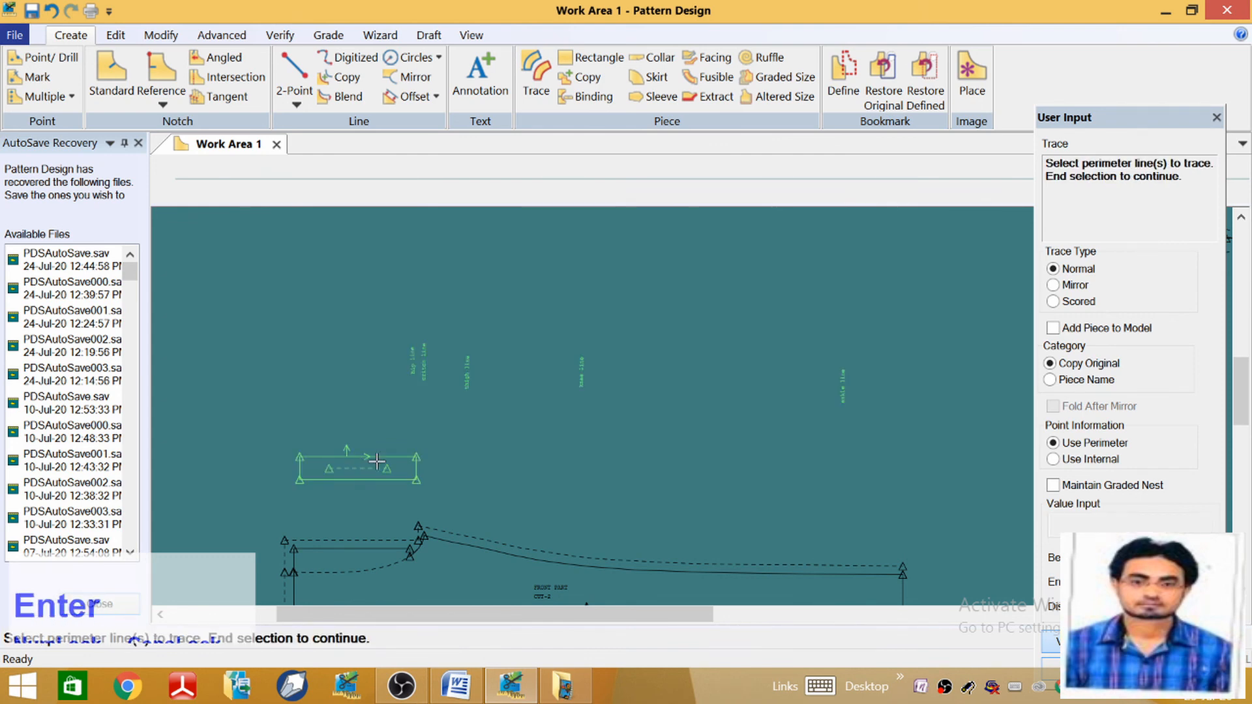
pyautogui.rightClick(418, 386)
pyautogui.click(475, 396)
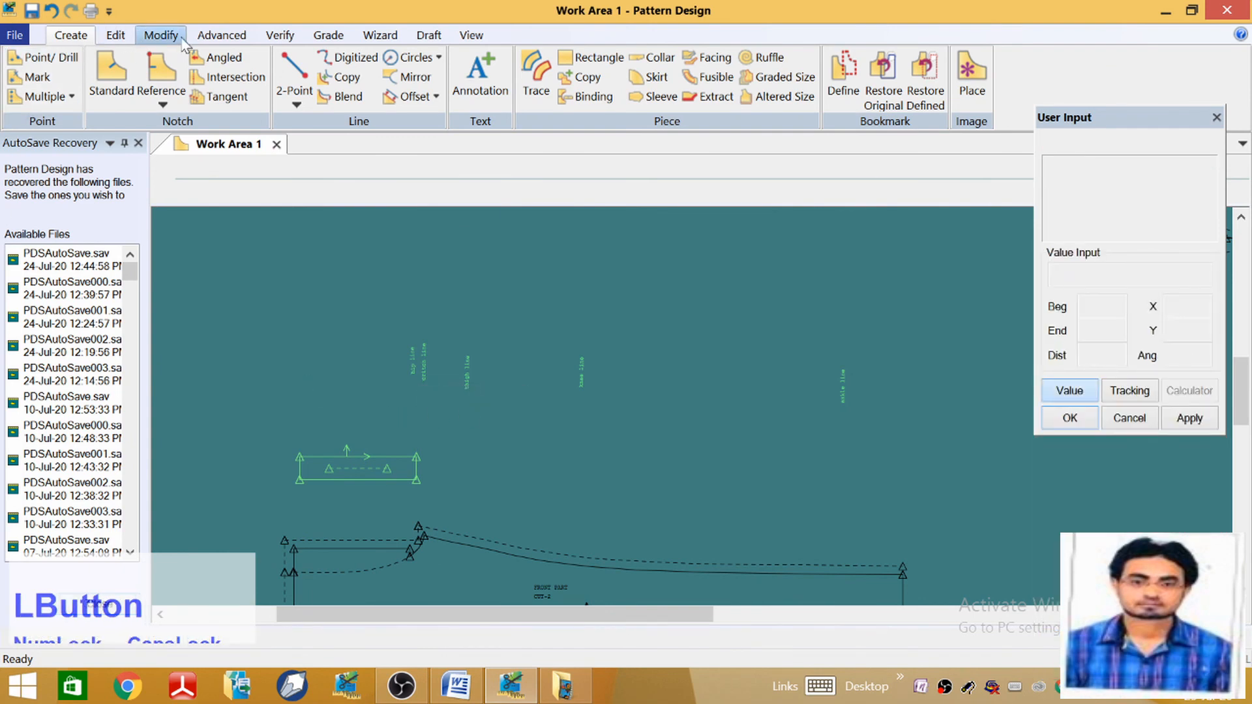
# Delete all the reference-line annotations carried over with the bottom fly facing piece
pyautogui.click(161, 35)
pyautogui.click(25, 94)
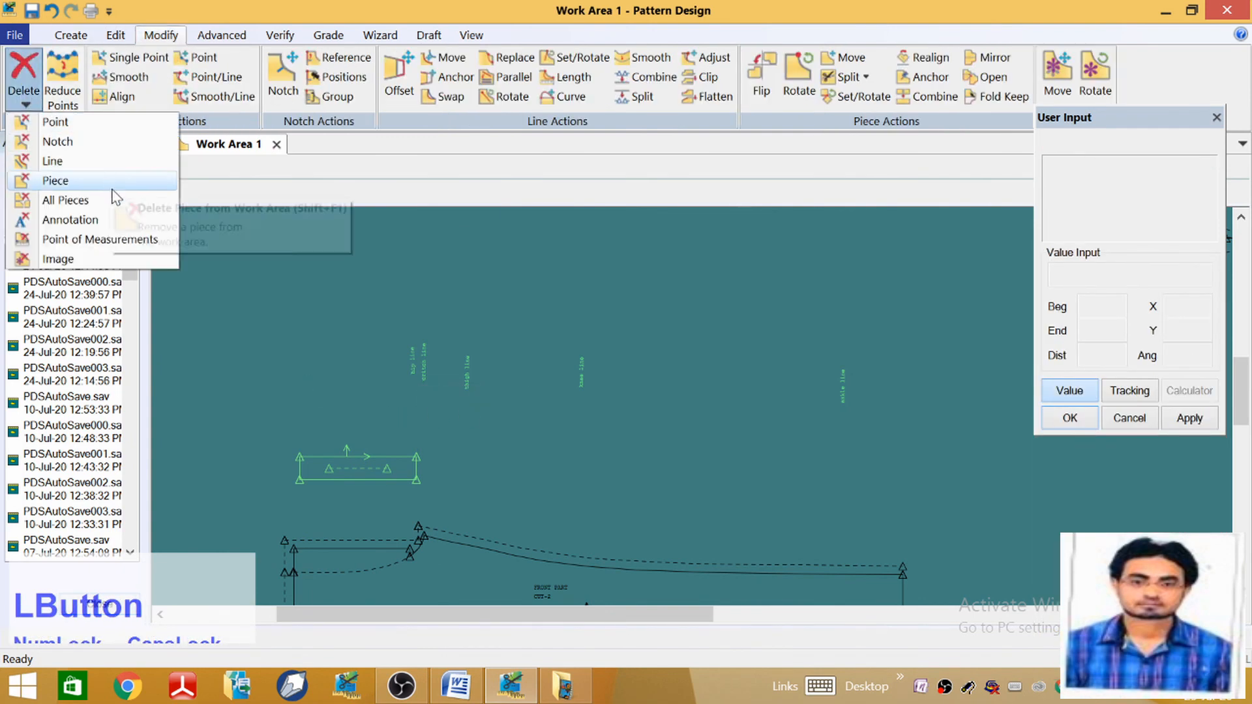
pyautogui.click(71, 219)
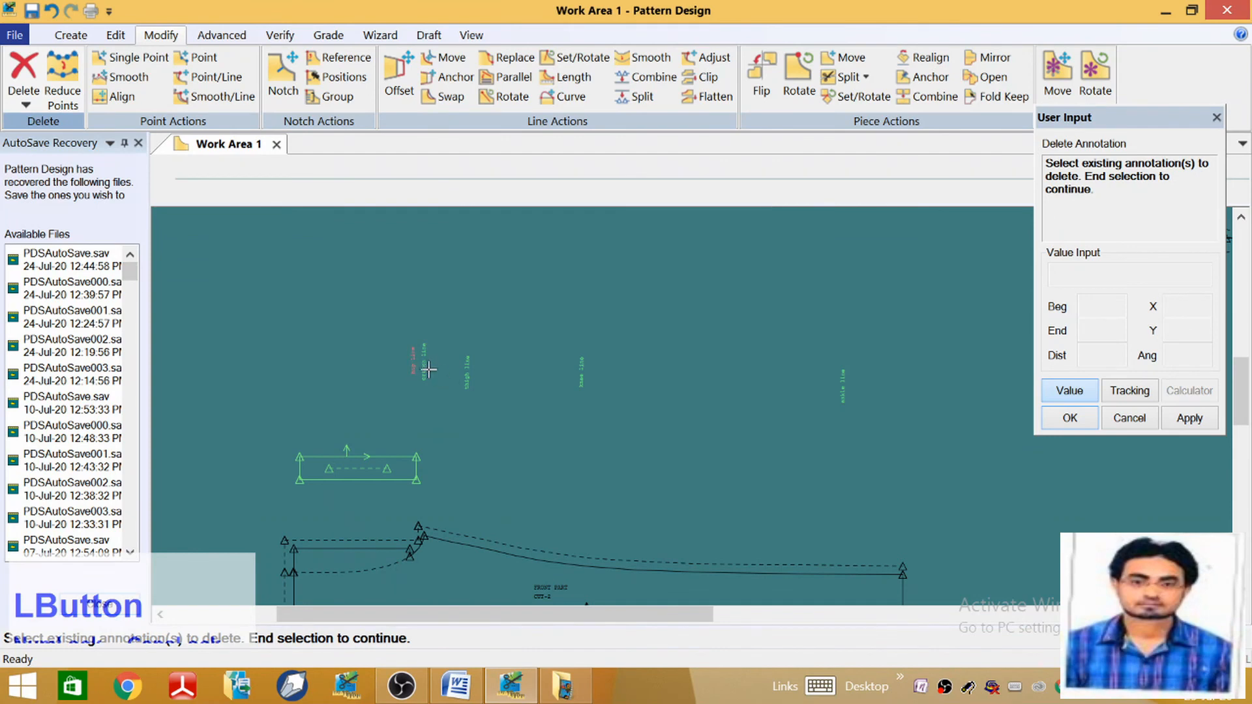
pyautogui.rightClick(842, 383)
pyautogui.click(840, 385)
# Add the annotation BFF MIRRIRED with character size 1 inside the bottom fly facing, just above its grain line
pyautogui.scroll(-3, 346, 477)
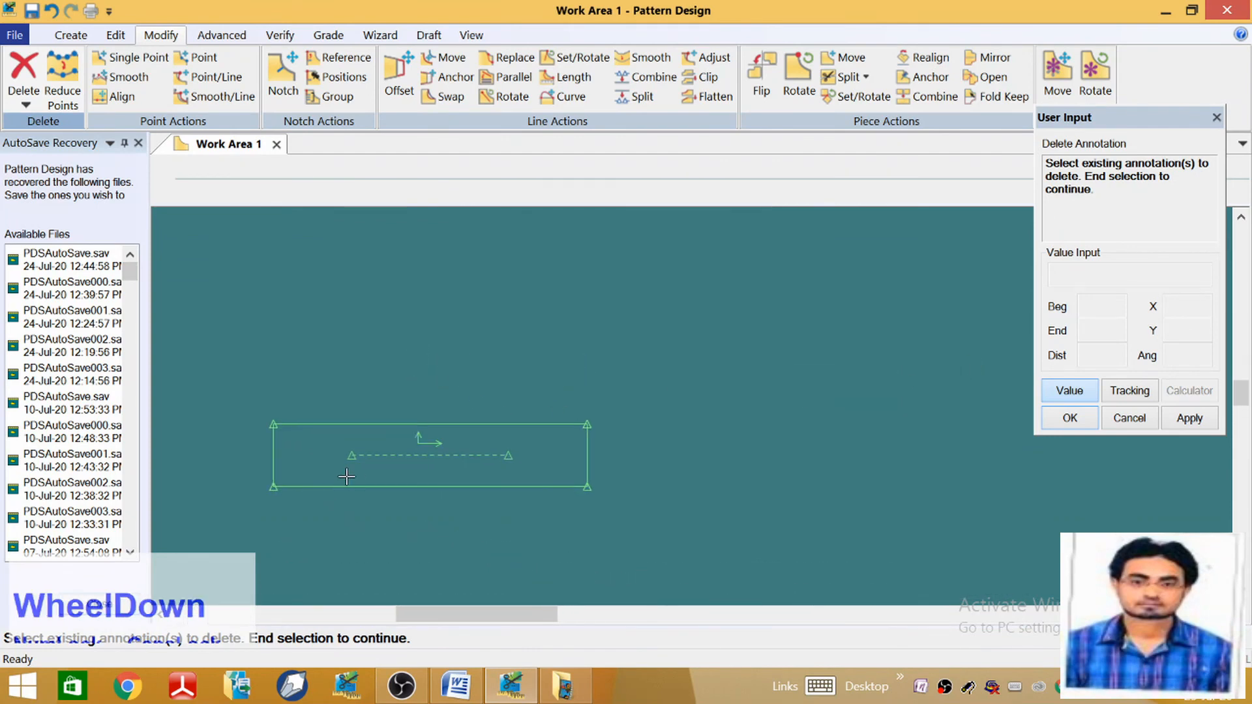
pyautogui.scroll(-1, 346, 477)
pyautogui.click(71, 35)
pyautogui.click(480, 73)
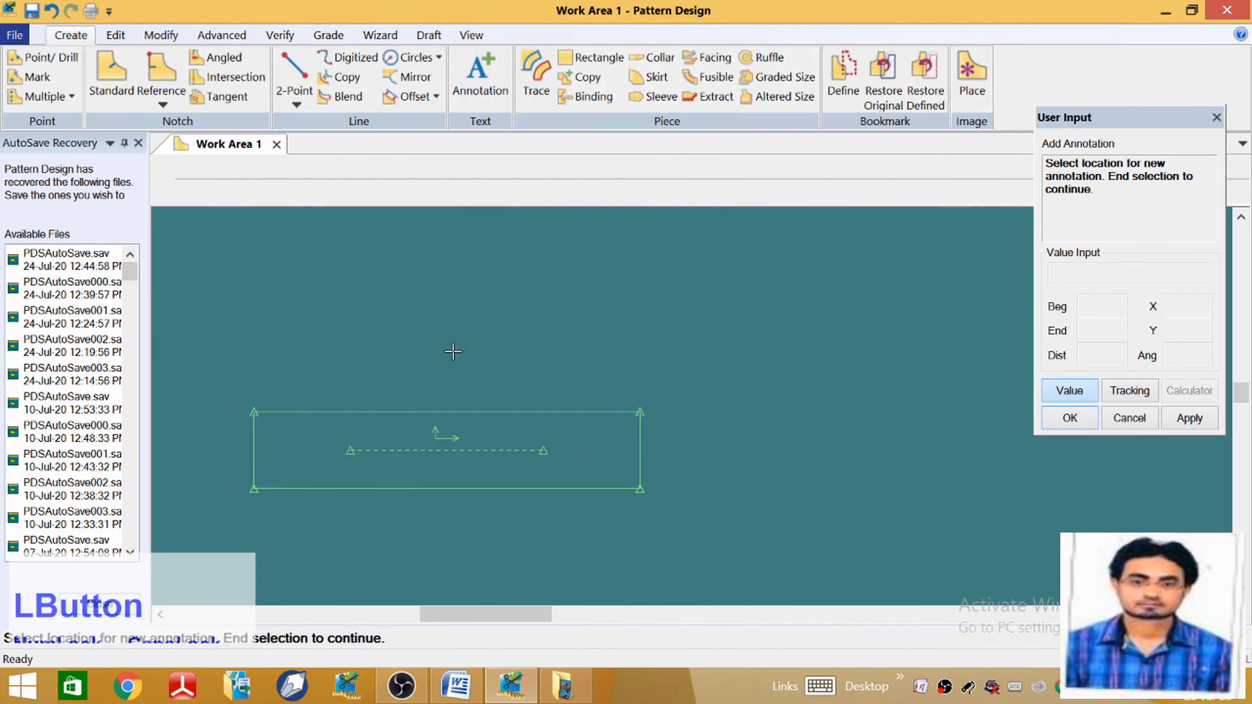
pyautogui.rightClick(409, 432)
pyautogui.click(411, 433)
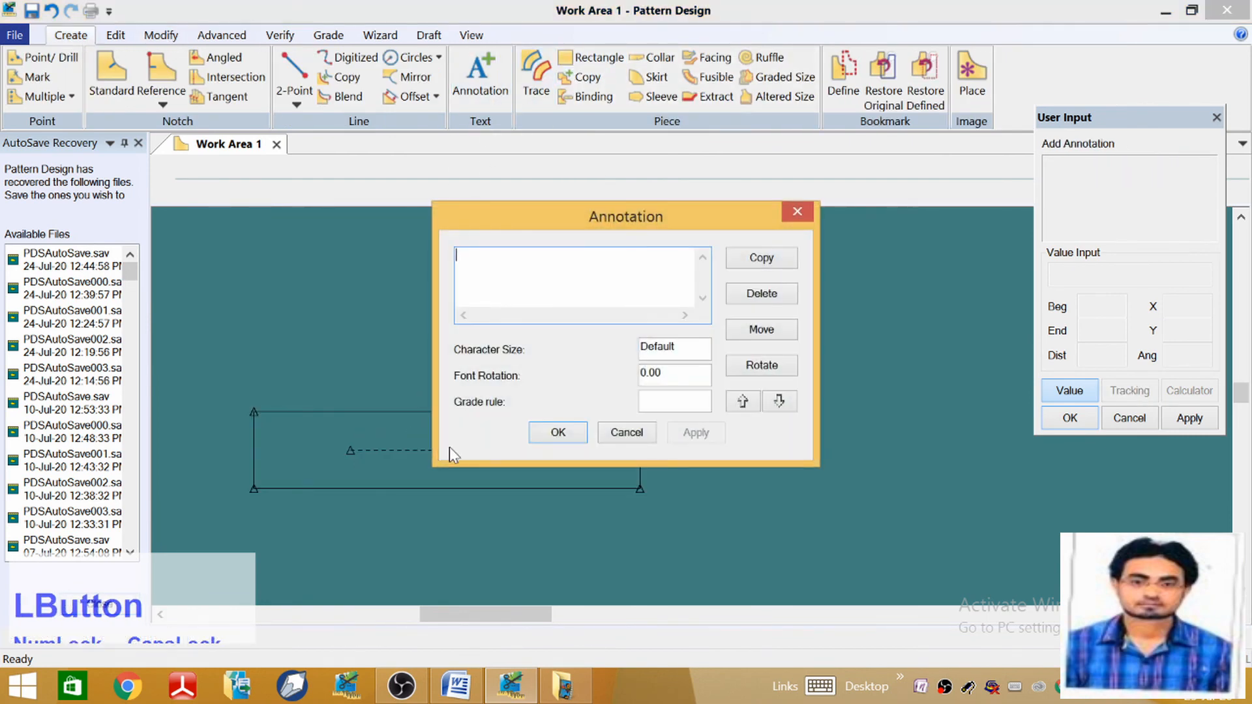
pyautogui.write('BF')
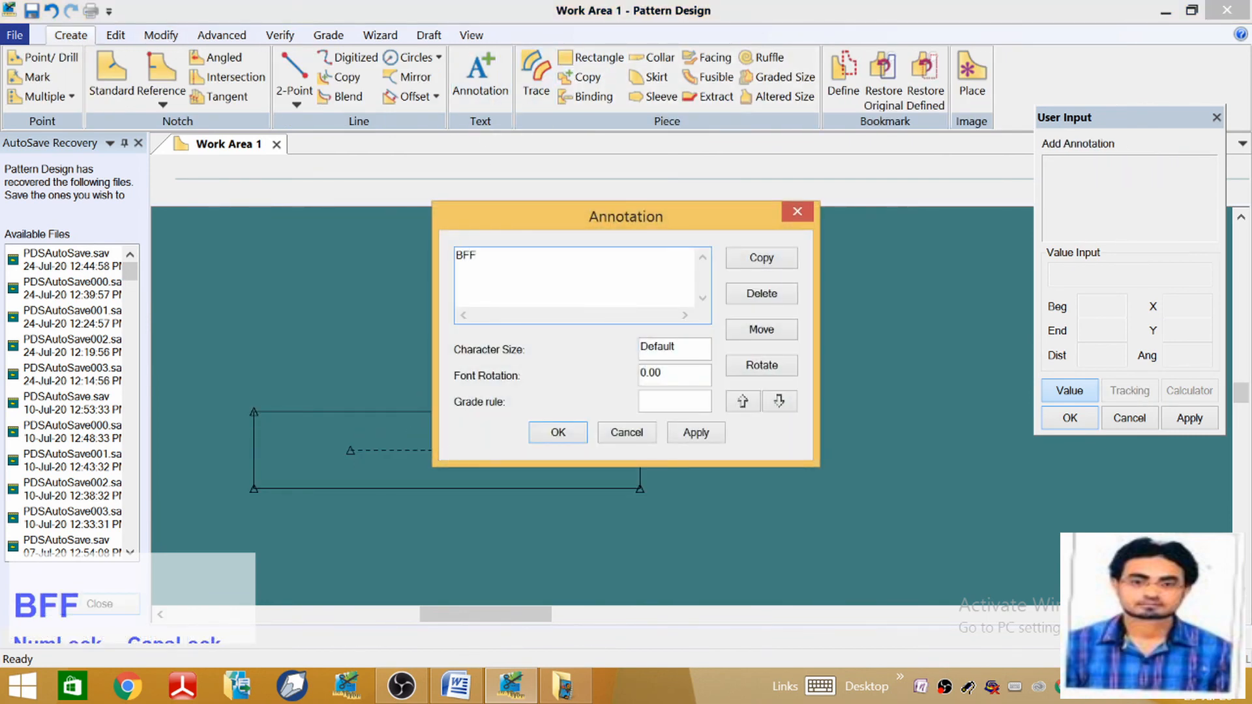
pyautogui.write('F')
pyautogui.write(' M')
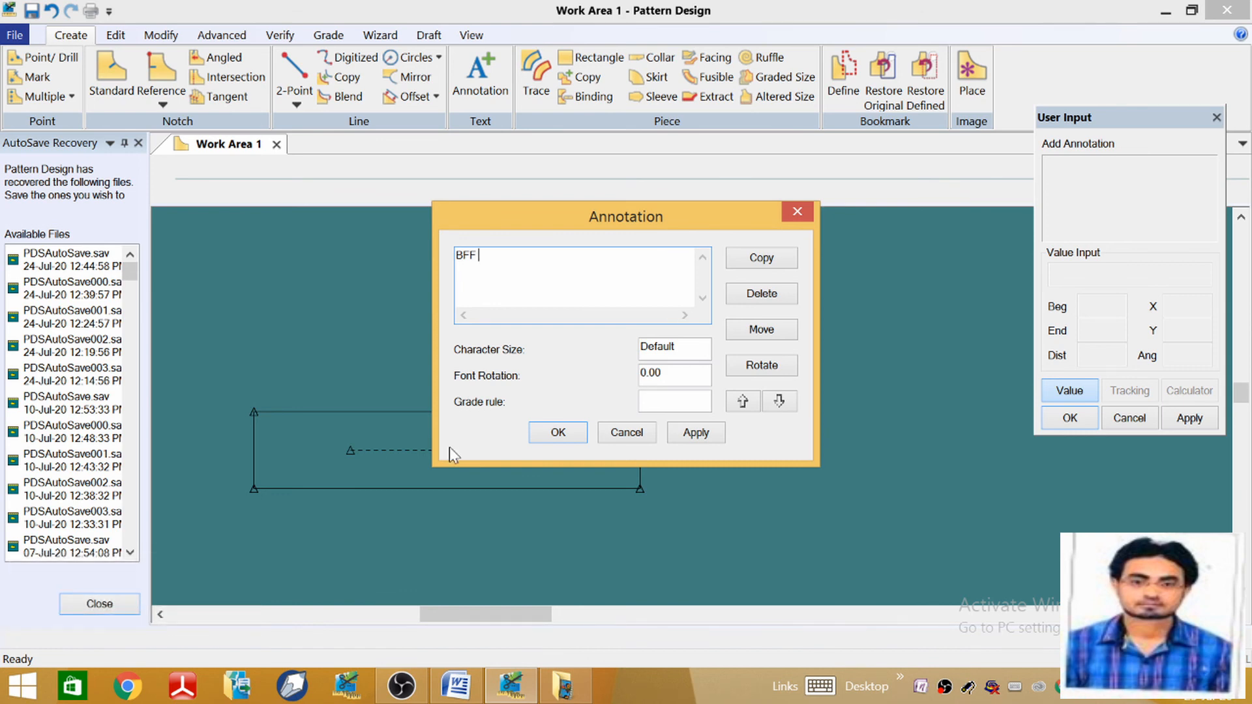
pyautogui.write('IRR')
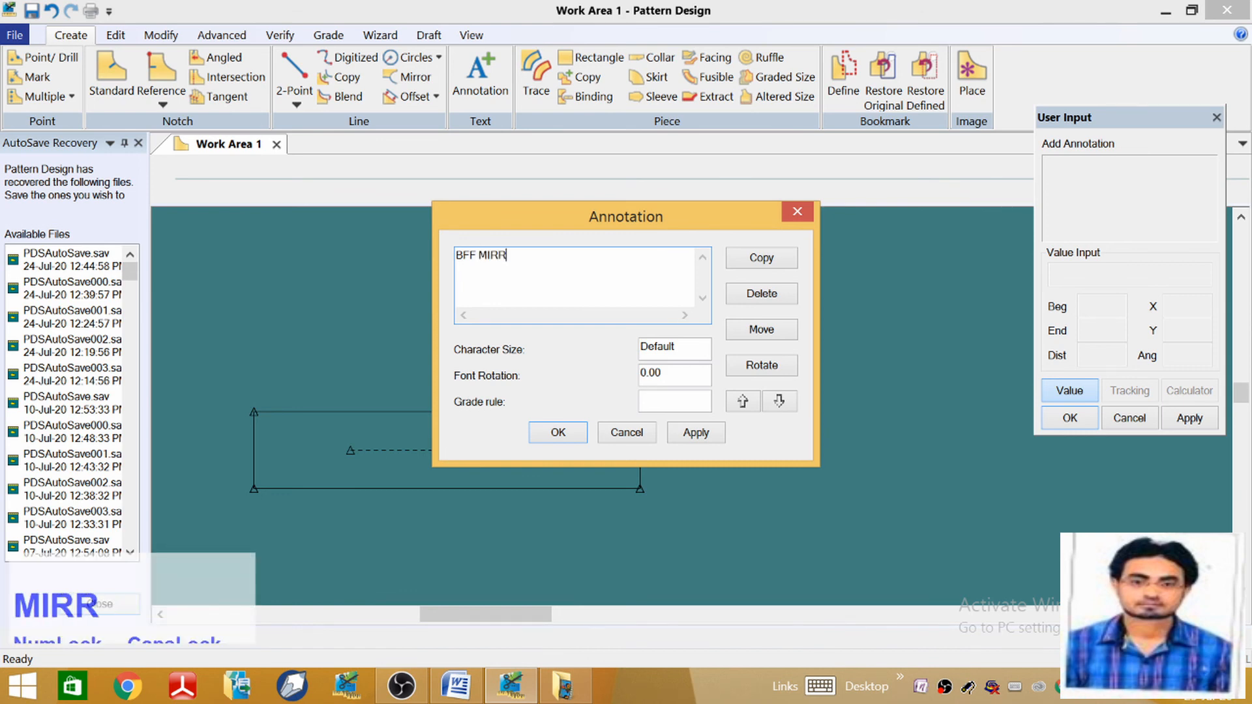
pyautogui.write('IRED')
pyautogui.press('Return')
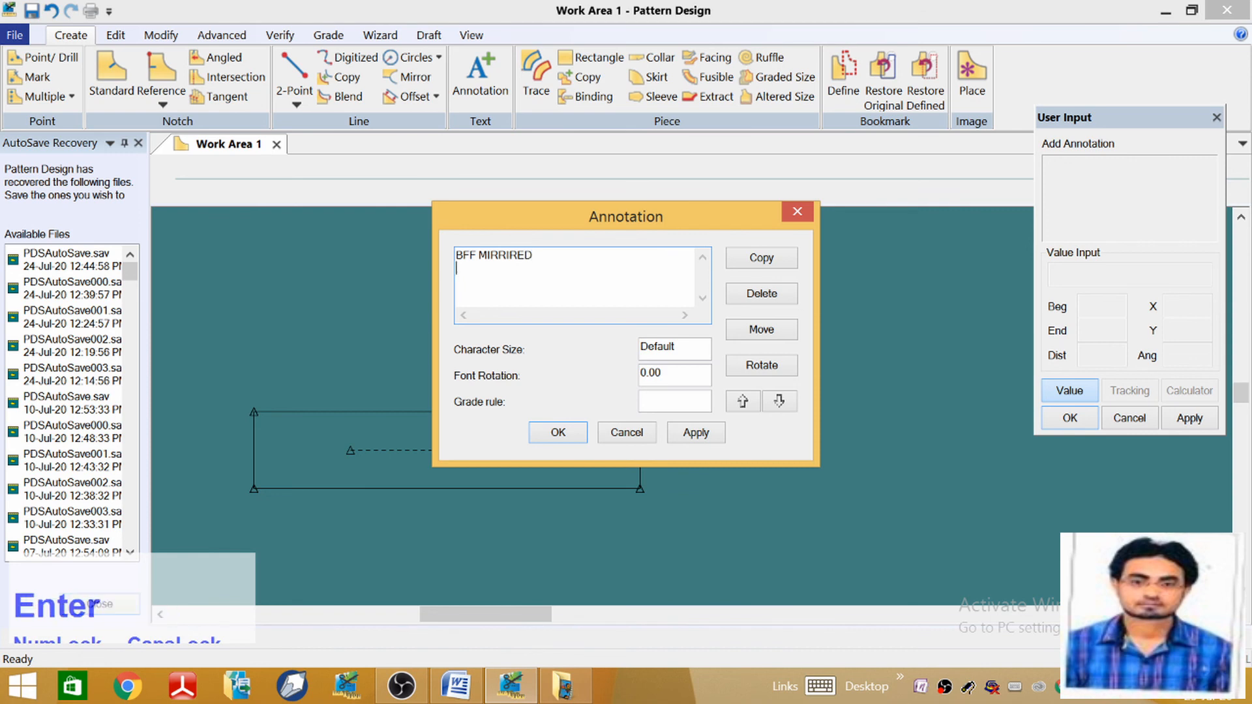
pyautogui.click(675, 347)
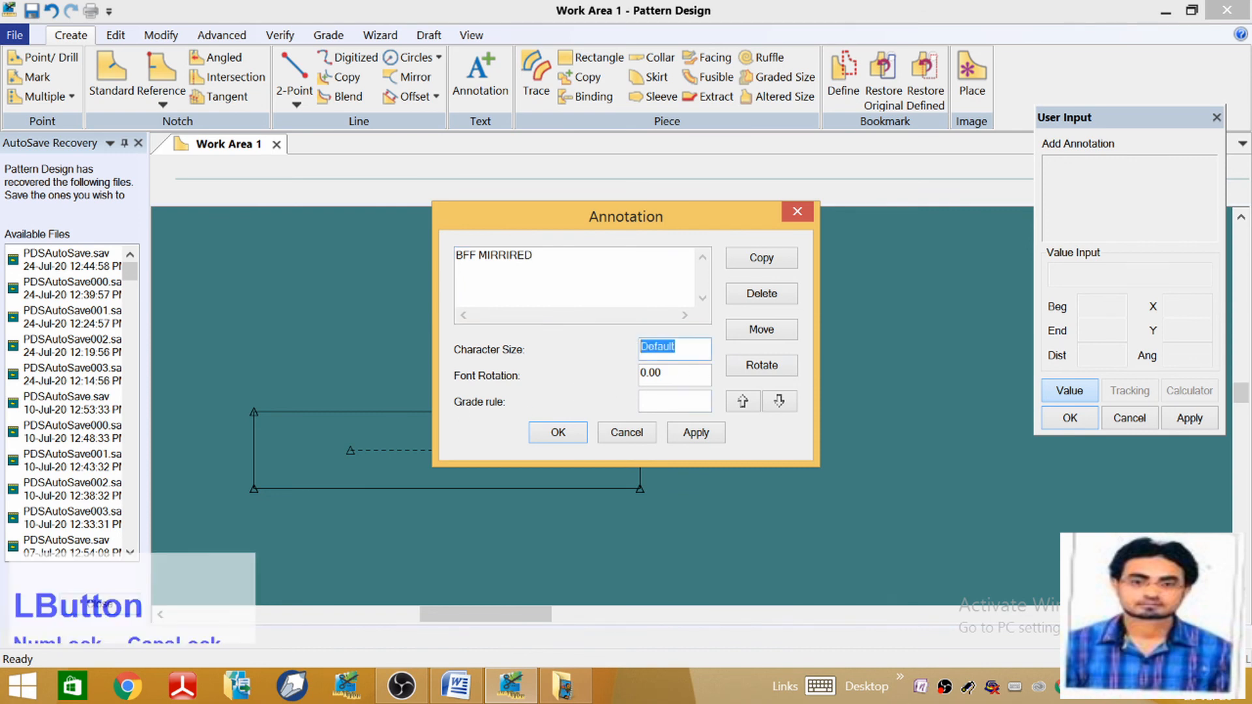
pyautogui.write('1')
pyautogui.press('Return')
pyautogui.rightClick(461, 518)
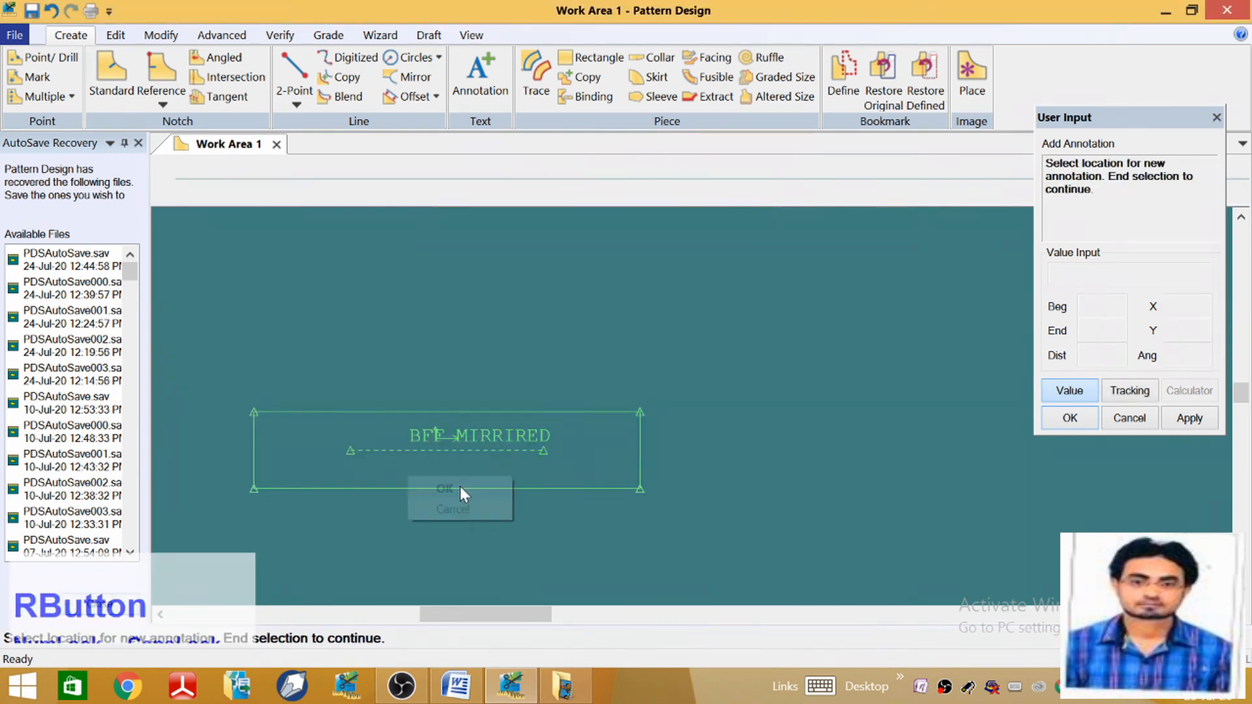
pyautogui.click(525, 394)
# Add an even 1.5 cm seam allowance to both short ends and the lower long edge of the BFF piece
pyautogui.scroll(2, 525, 394)
pyautogui.scroll(-2, 451, 462)
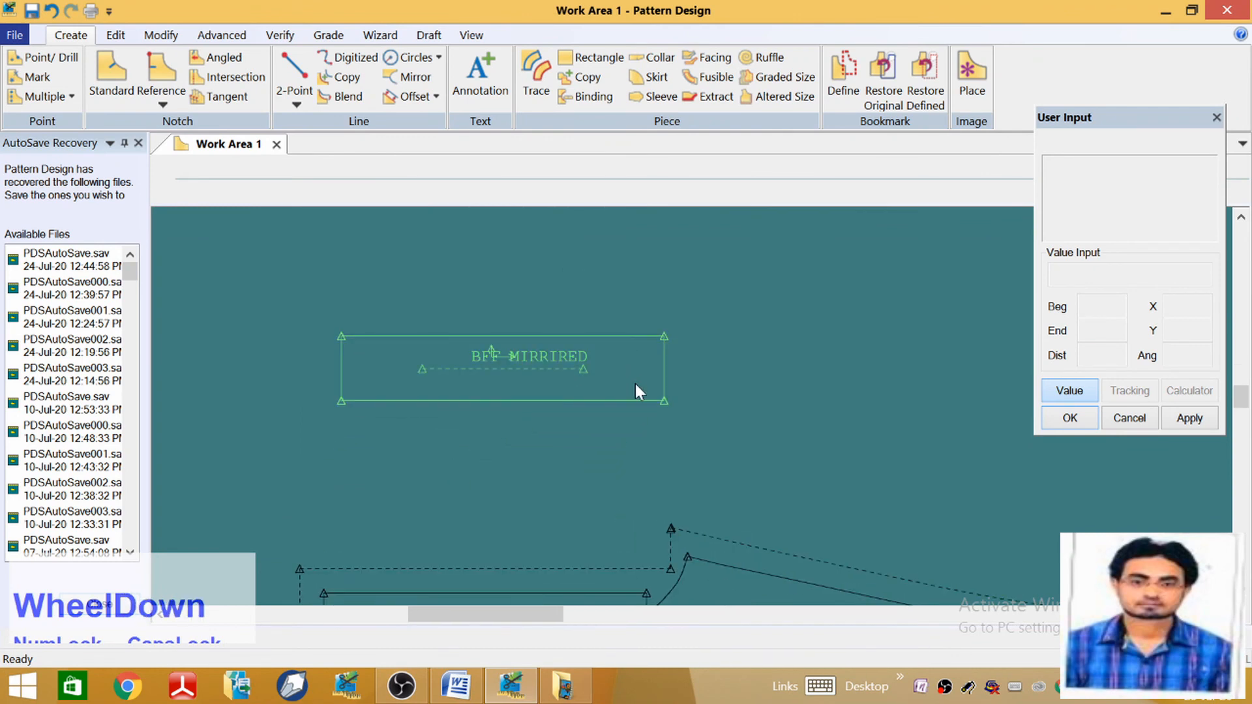
pyautogui.click(219, 37)
pyautogui.click(272, 76)
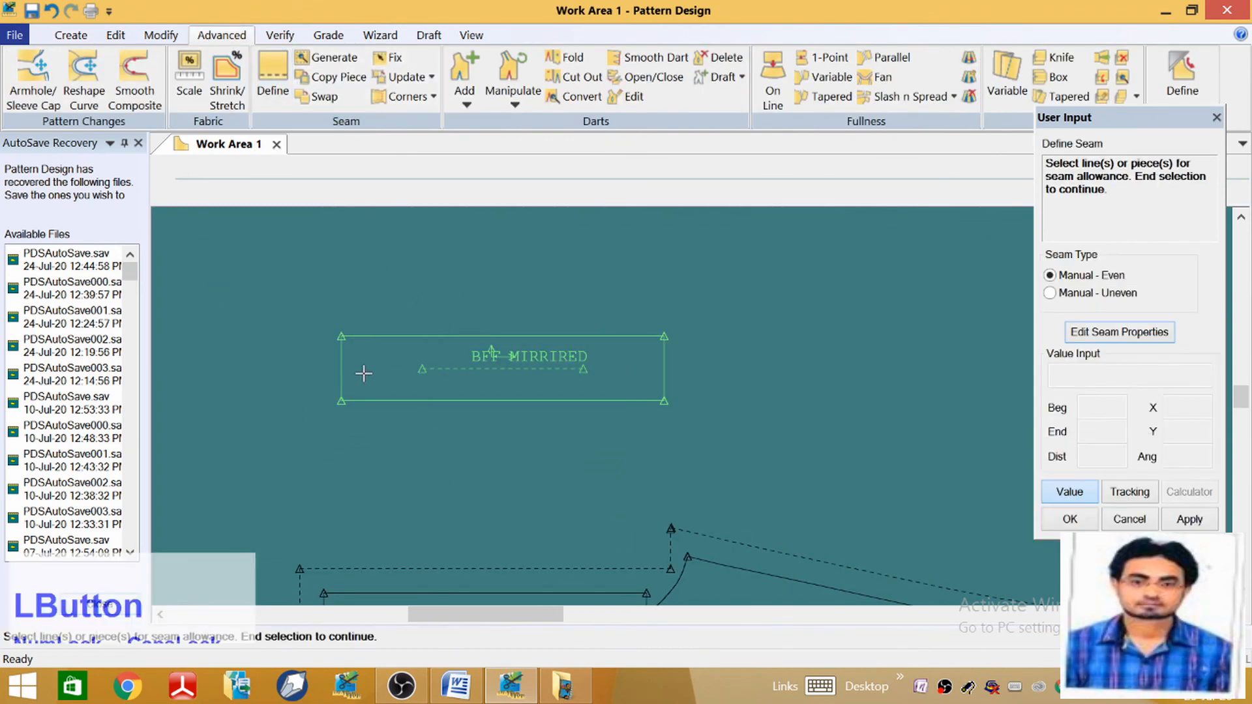
pyautogui.click(342, 360)
pyautogui.click(407, 400)
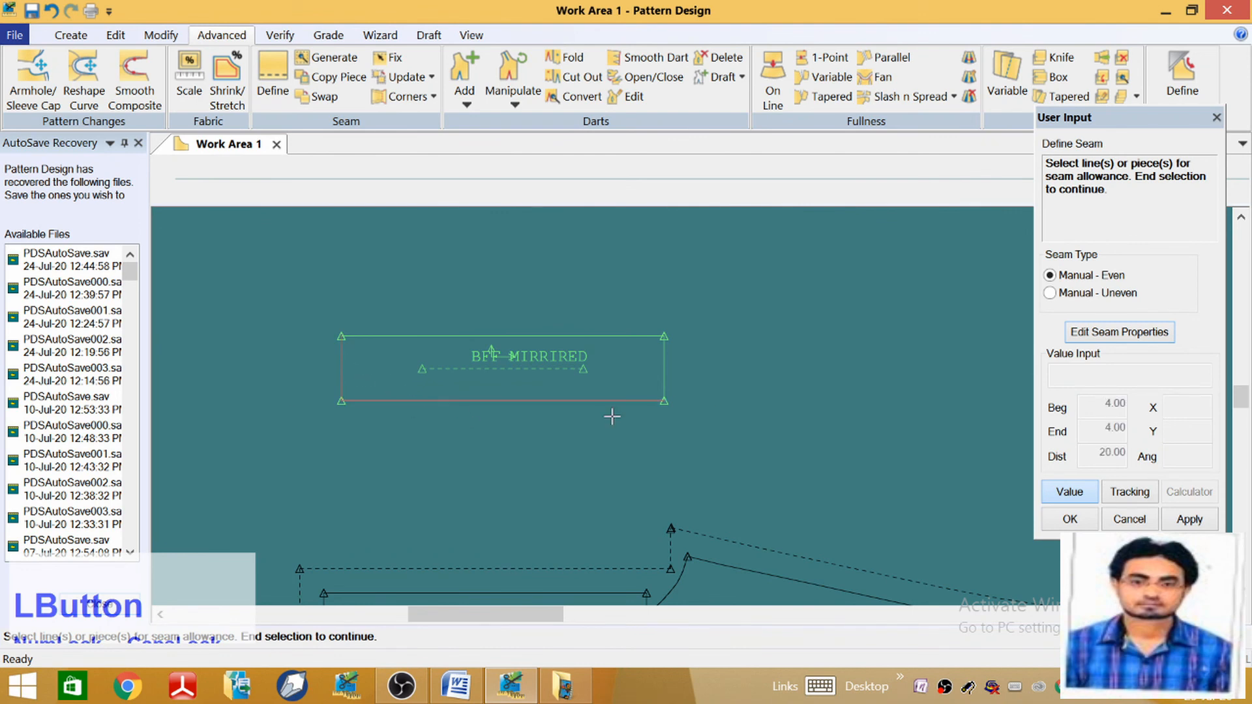
pyautogui.click(662, 371)
pyautogui.rightClick(480, 411)
pyautogui.click(536, 421)
pyautogui.write('1')
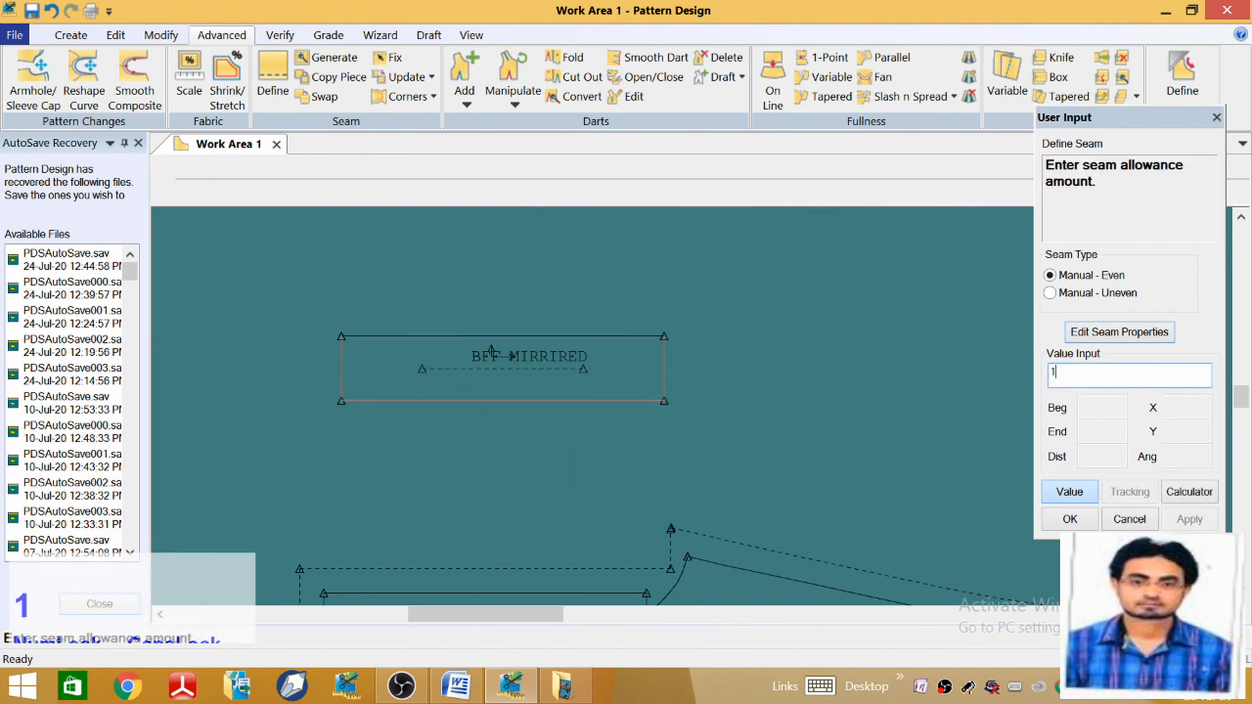
pyautogui.write('.5')
pyautogui.press('Return')
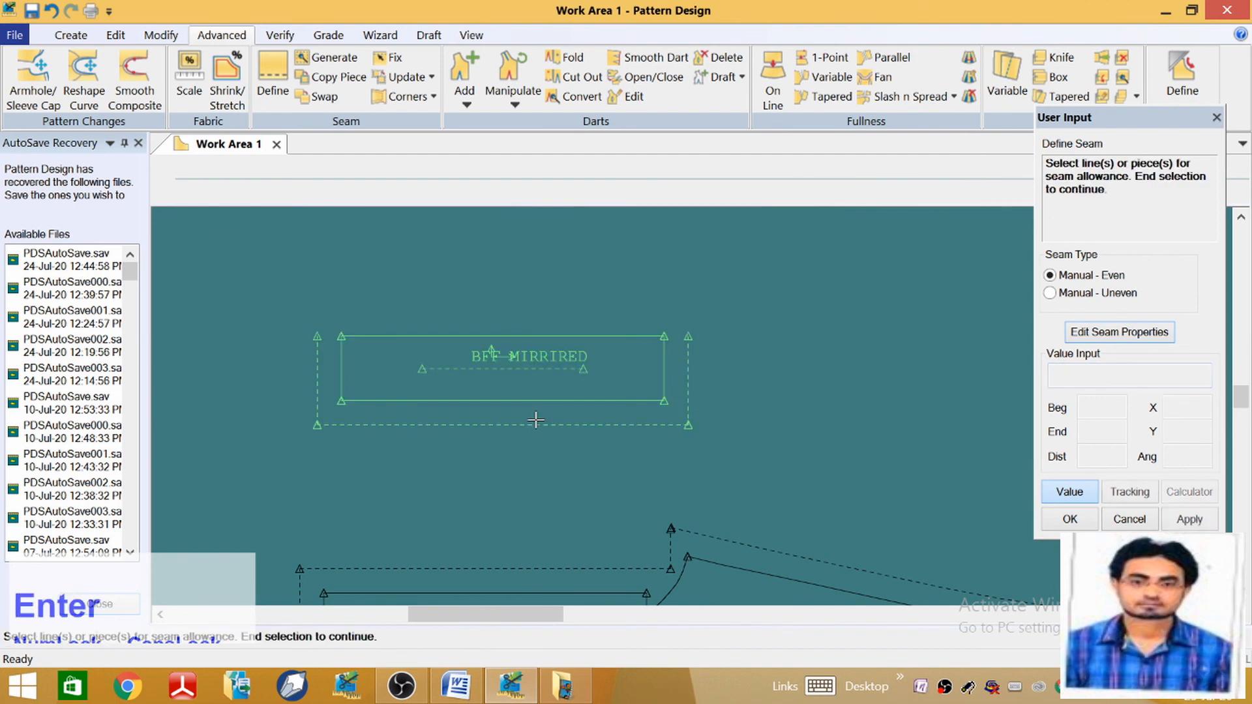
pyautogui.rightClick(535, 420)
pyautogui.click(531, 410)
pyautogui.scroll(3, 589, 338)
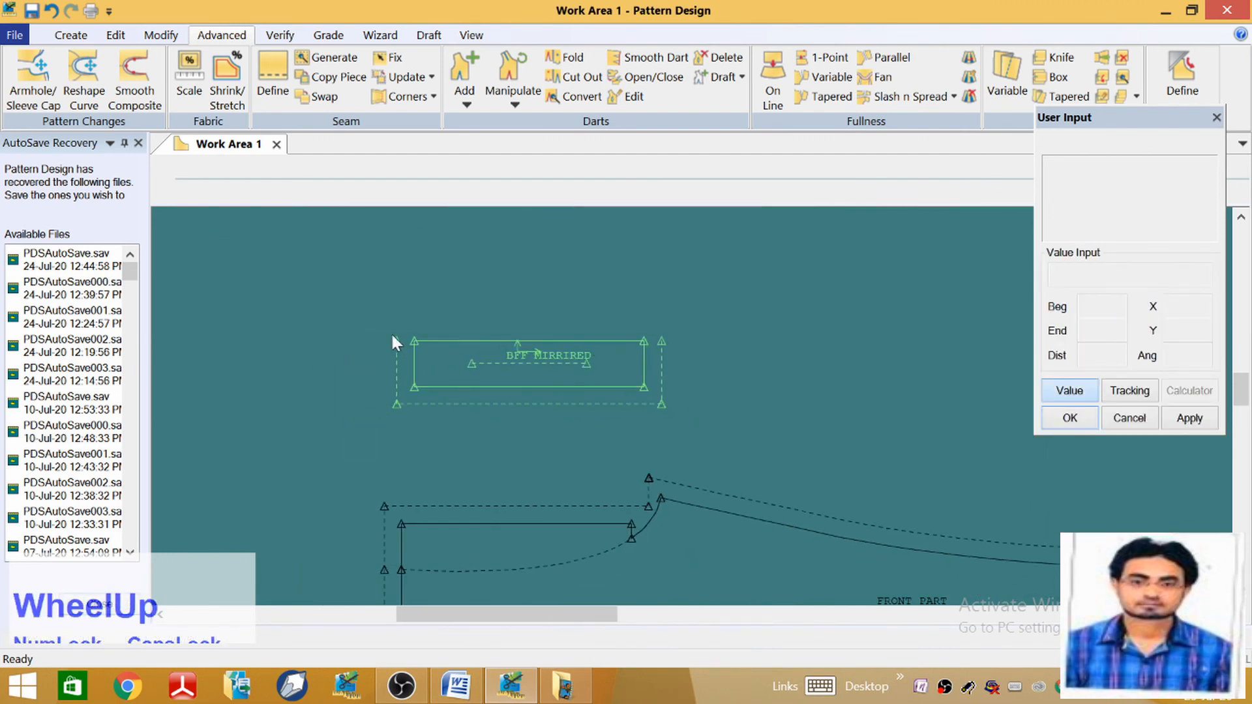
pyautogui.scroll(5, 577, 388)
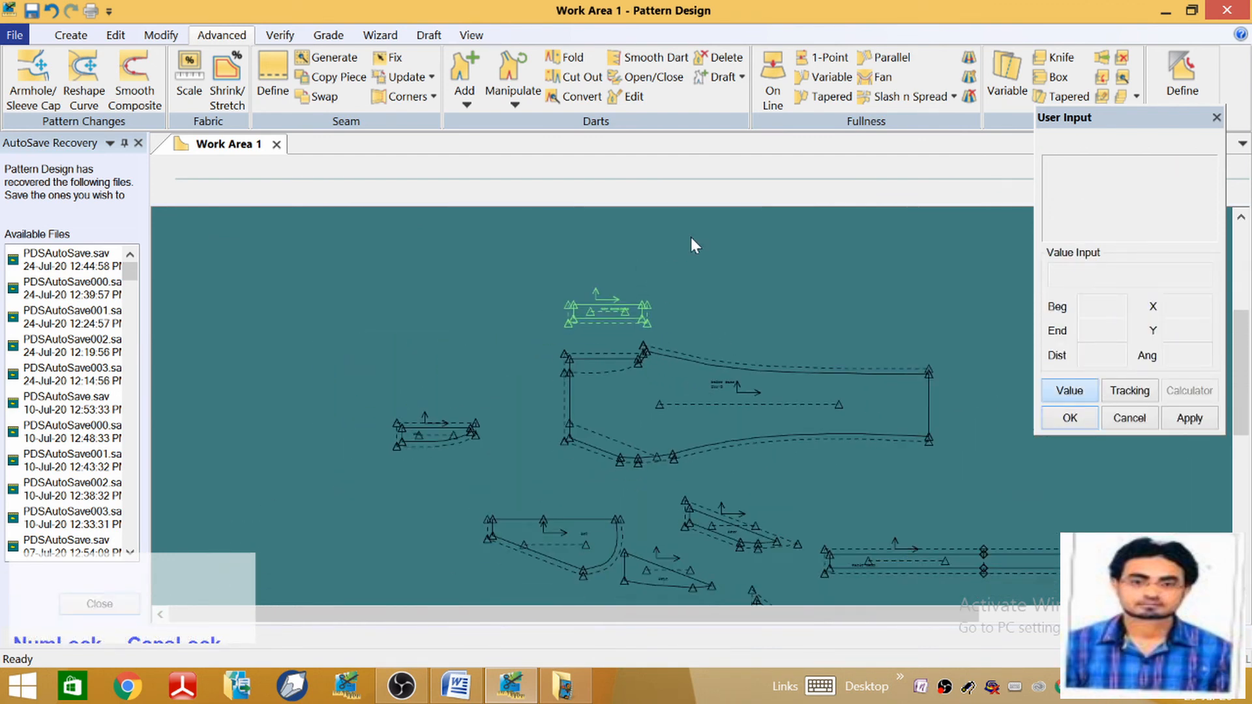
pyautogui.scroll(-1, 569, 230)
pyautogui.scroll(3, 471, 218)
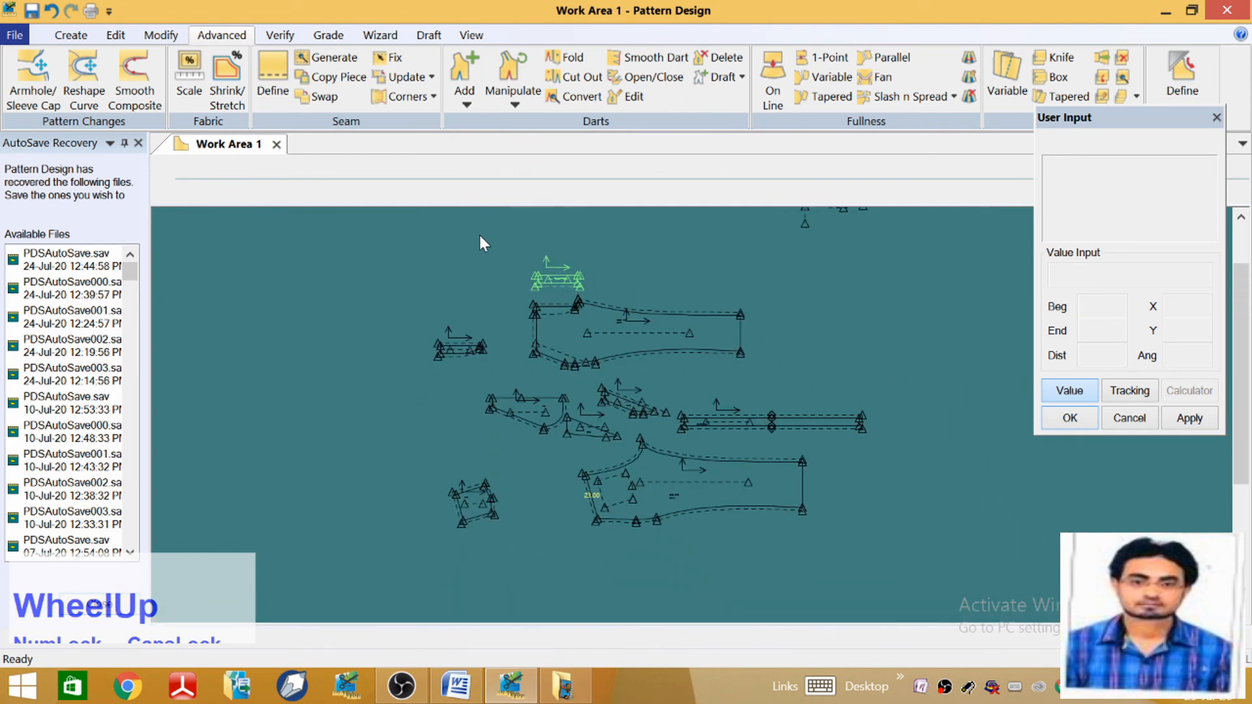
pyautogui.scroll(-1, 669, 551)
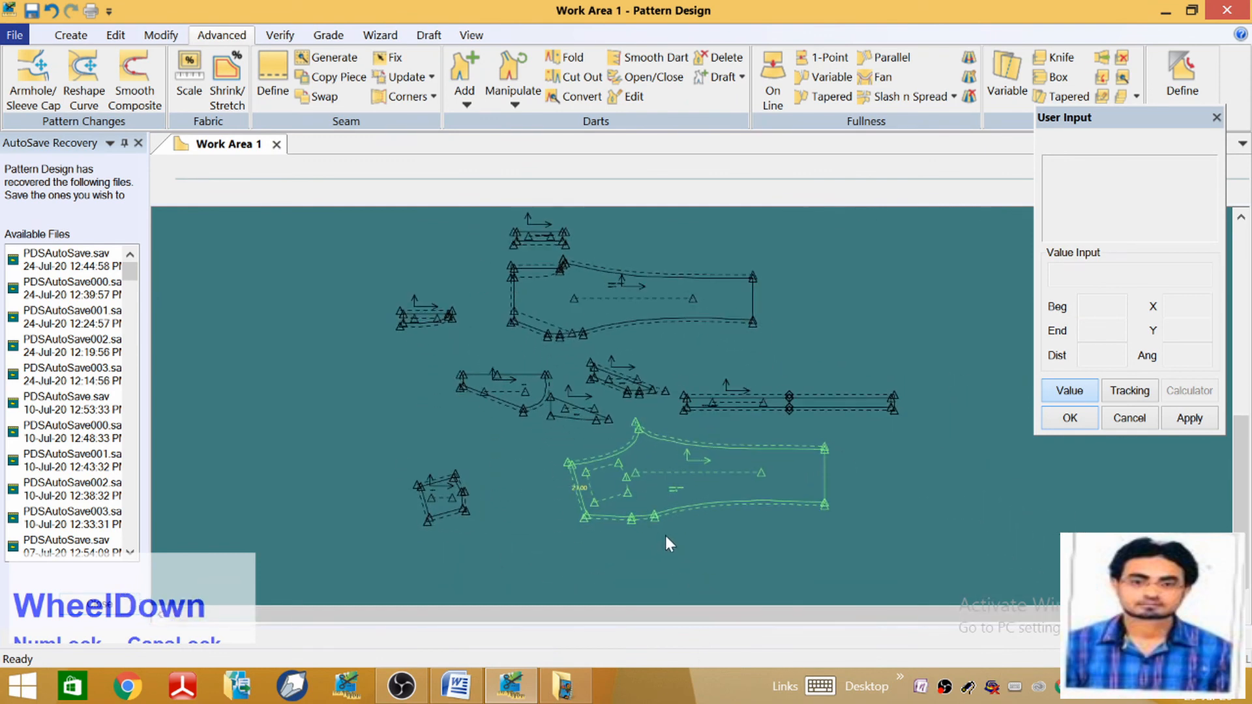